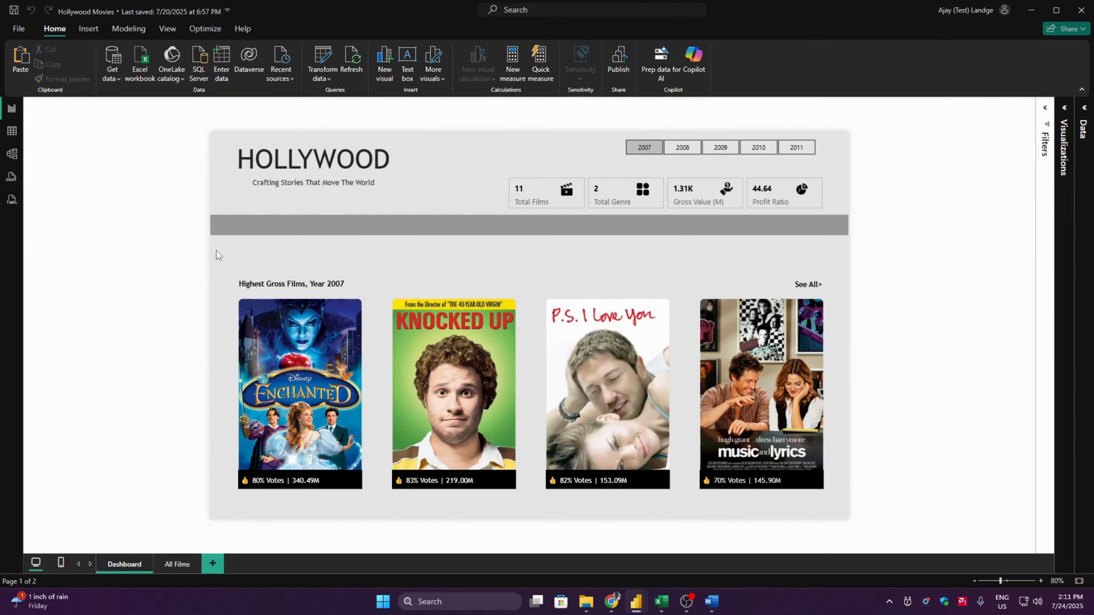
- Group the highest-gross films heading, the See All link and the four movie posters with their vote labels
left_click_drag(217, 250, 845, 505)
left_click_drag(219, 248, 842, 506)
right_click(656, 335)
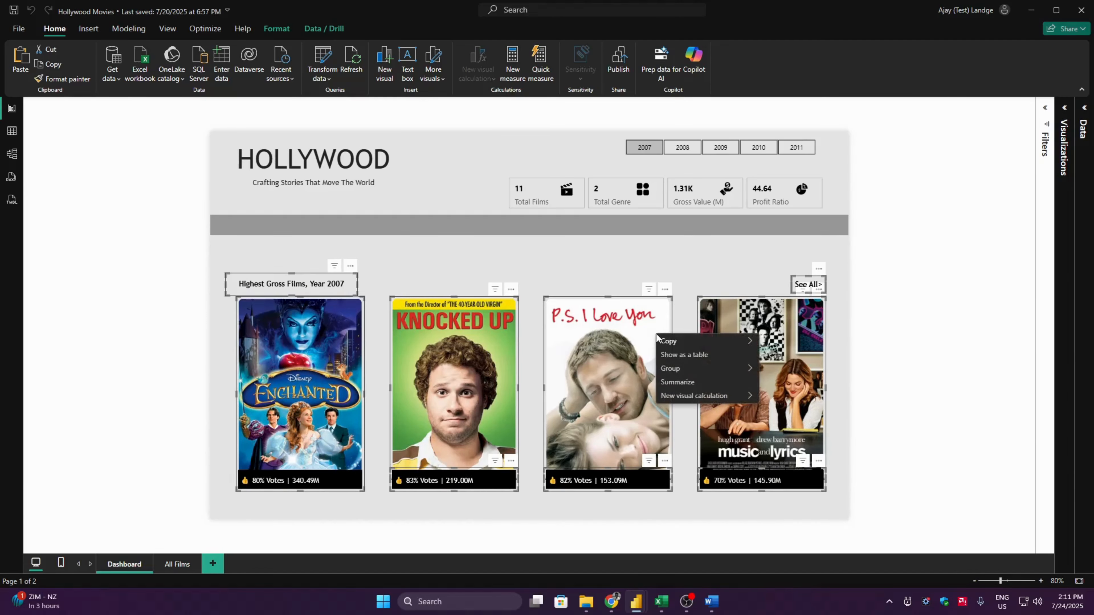
mouse_move(689, 368)
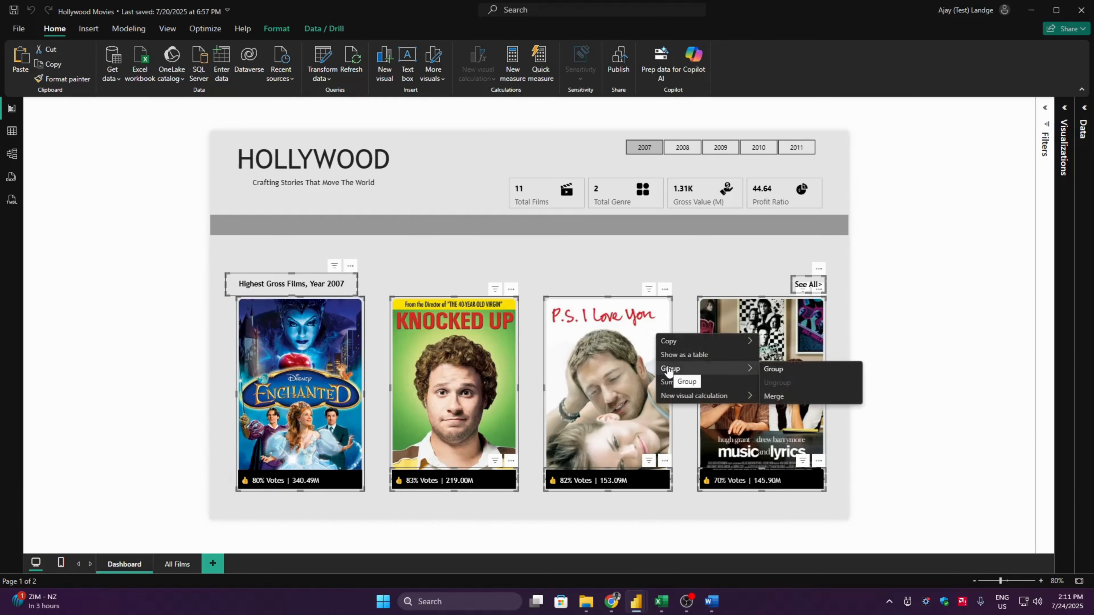
left_click(773, 369)
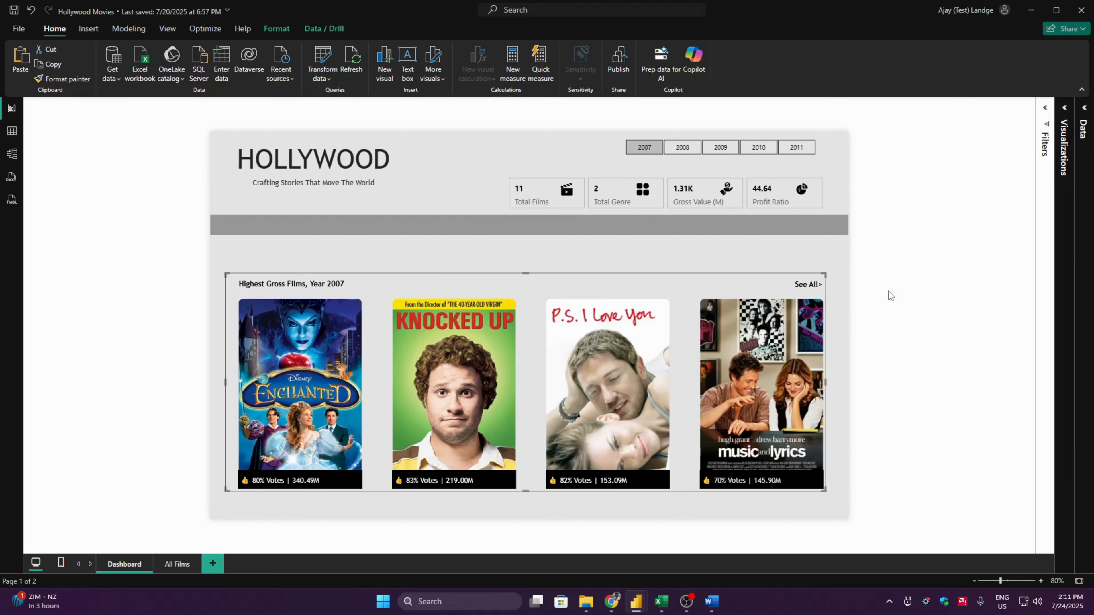
- Rename the new poster group as Top Films and hide it on the Dashboard page
left_click(167, 28)
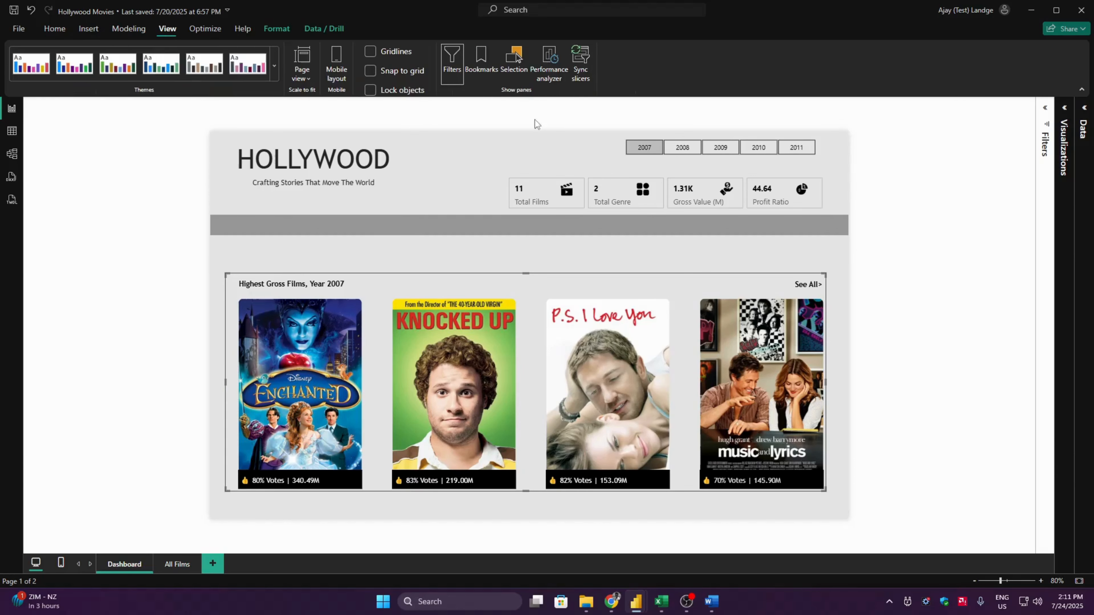
left_click(514, 59)
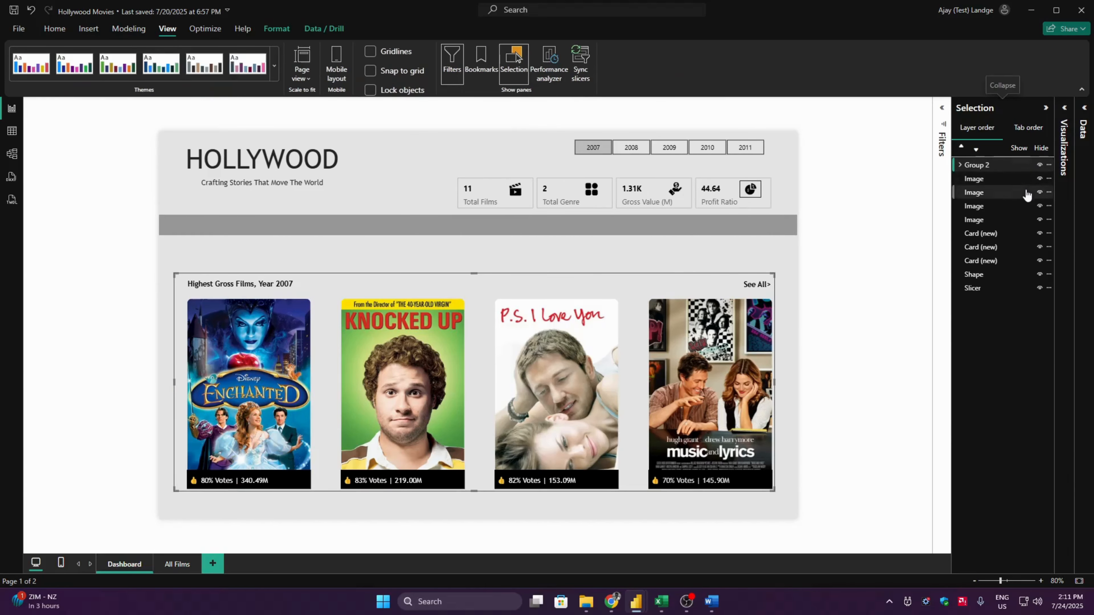
double_click(986, 165)
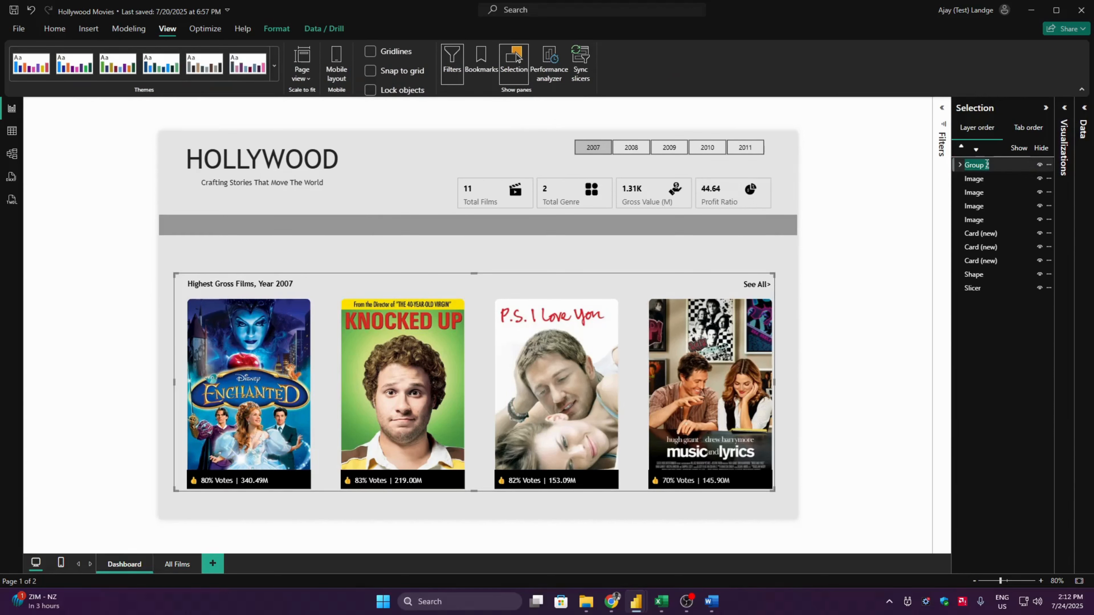
type("Top Films")
key("Return")
left_click(1039, 165)
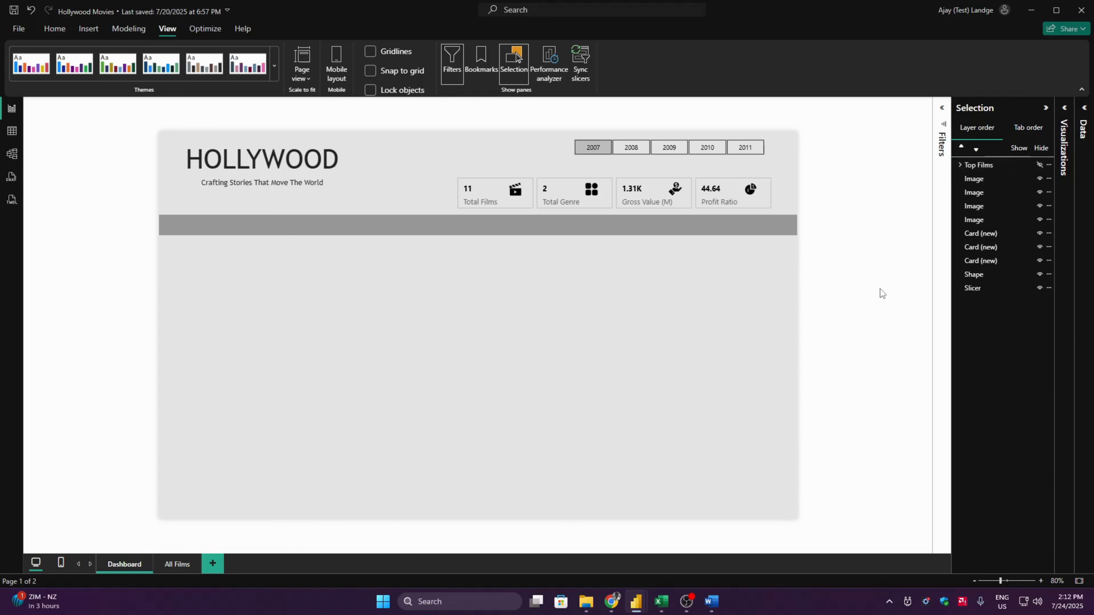
- Insert a rectangle shape and place it directly beneath the dark grey band, flush with the page's left edge
left_click(80, 31)
left_click(407, 62)
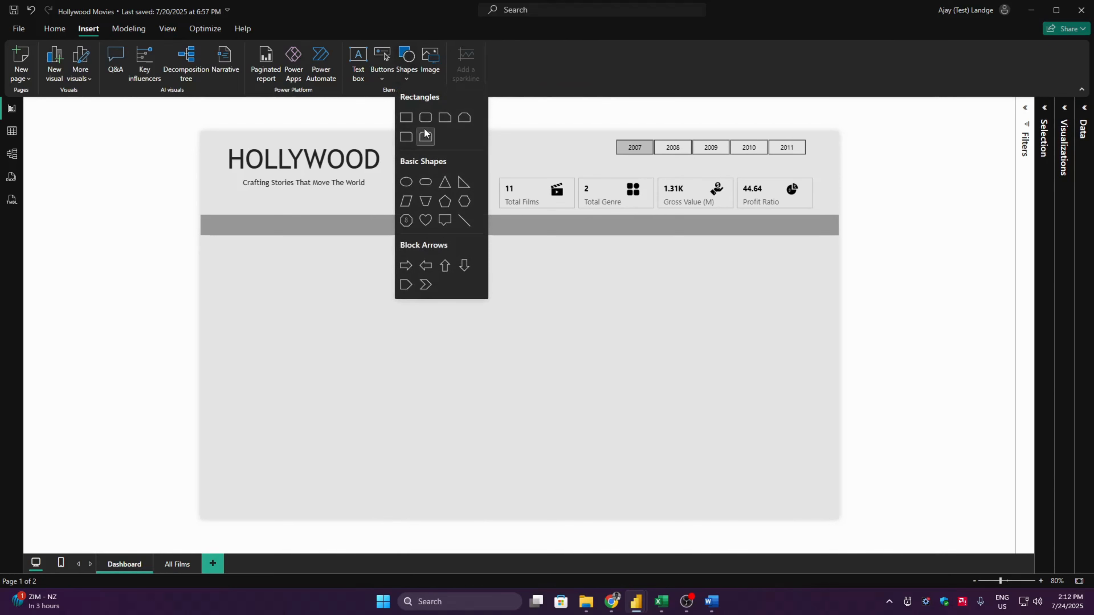
left_click(408, 116)
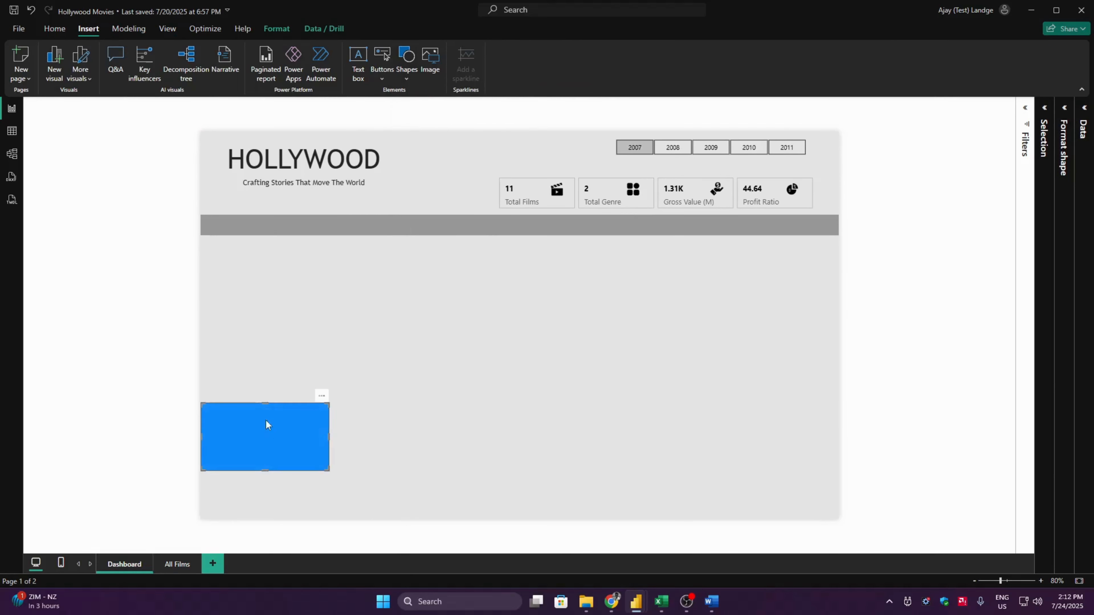
left_click_drag(267, 421, 265, 267)
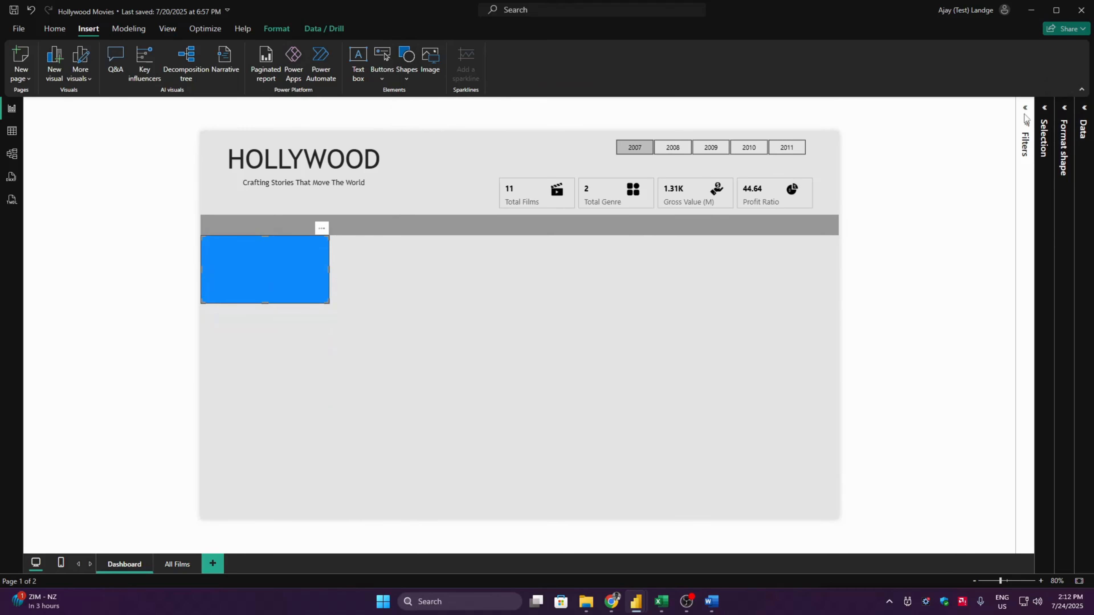
- Close the Selection pane and set the rectangle's fill color to White
left_click(167, 29)
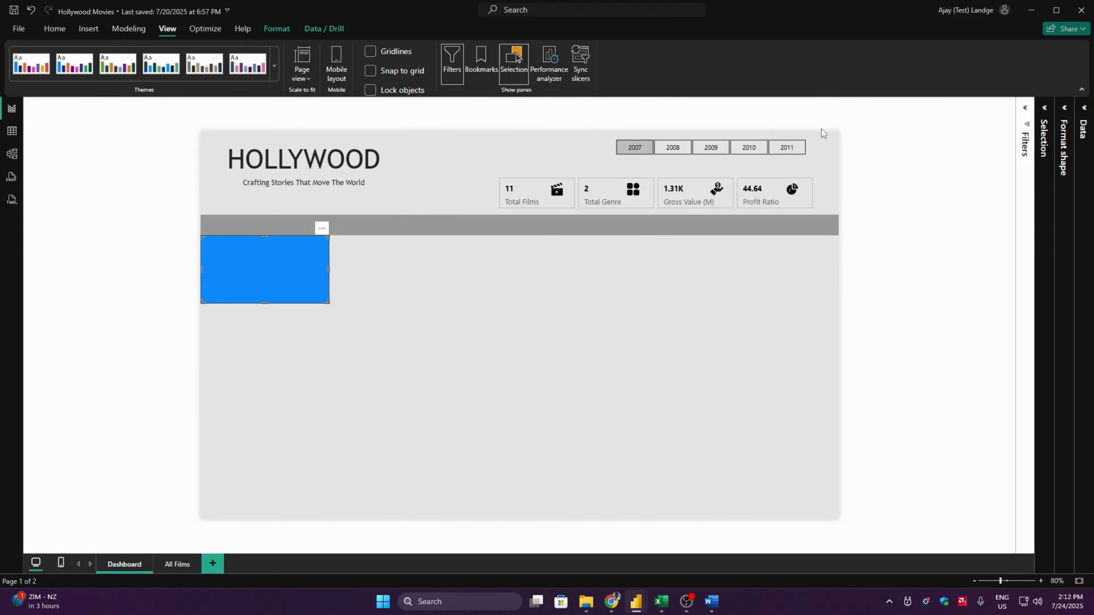
left_click(518, 54)
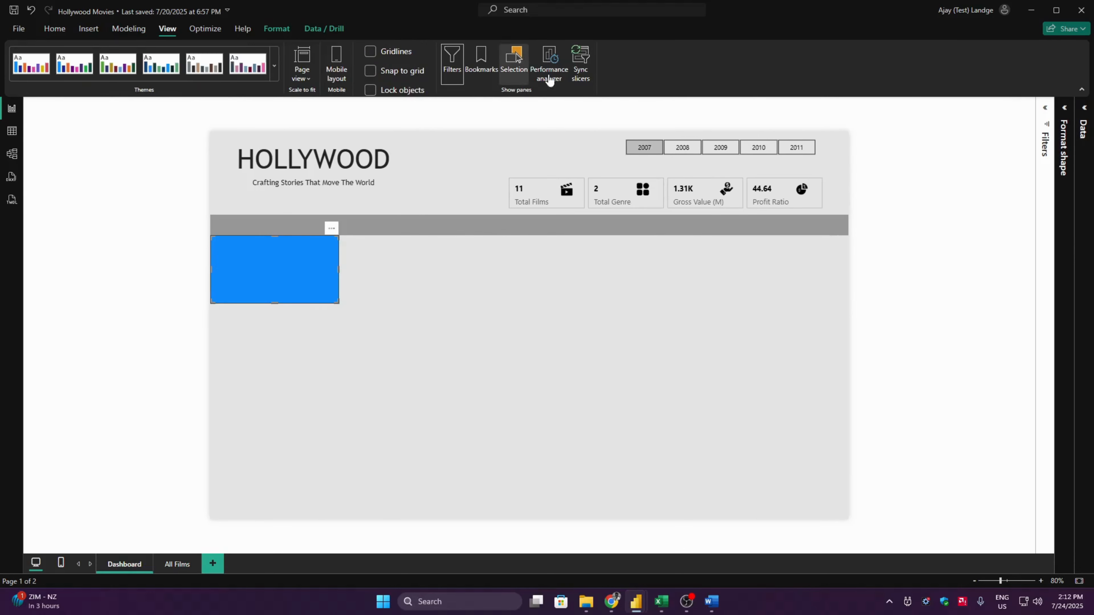
left_click(1064, 109)
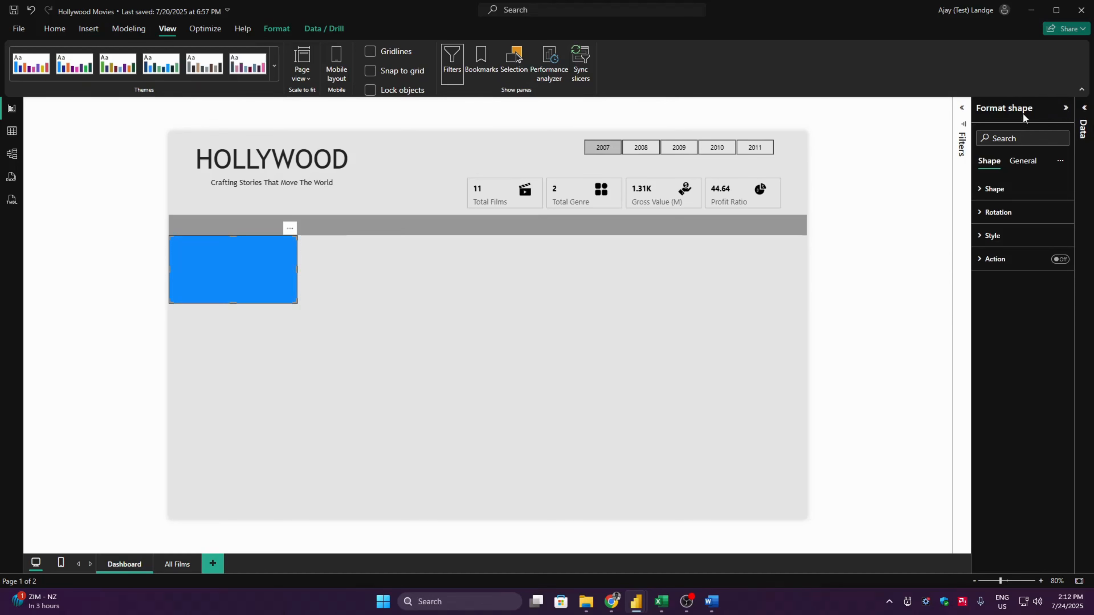
left_click(992, 235)
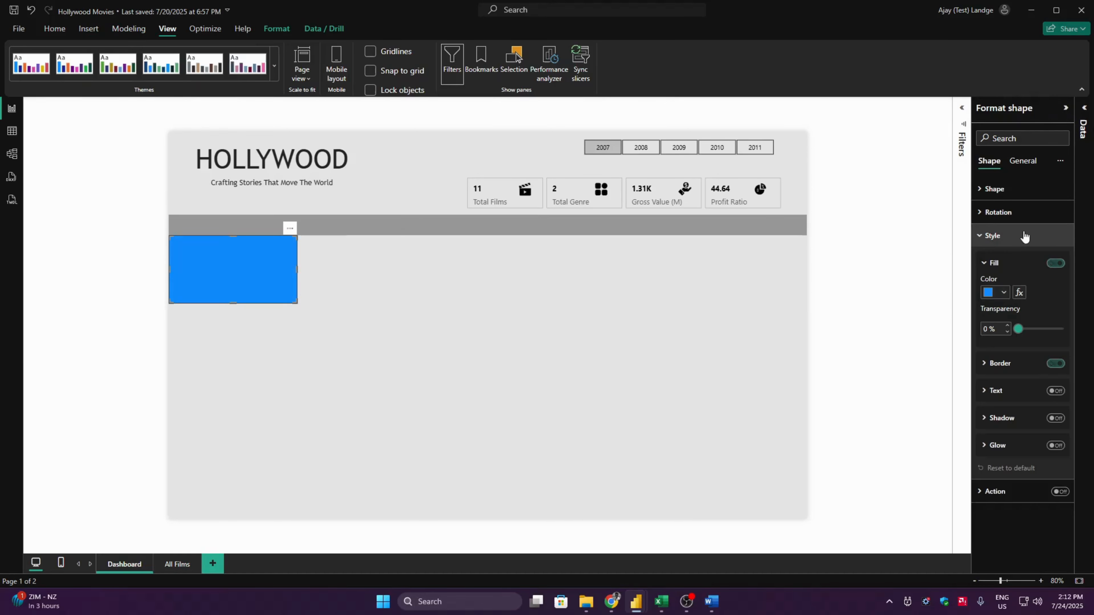
left_click(1001, 295)
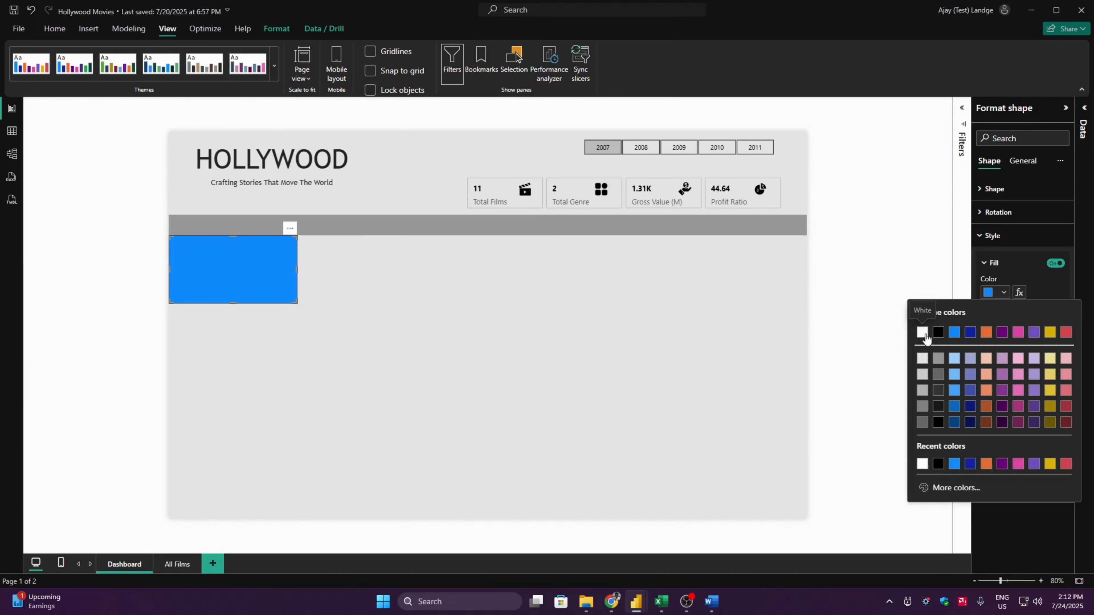
left_click(925, 334)
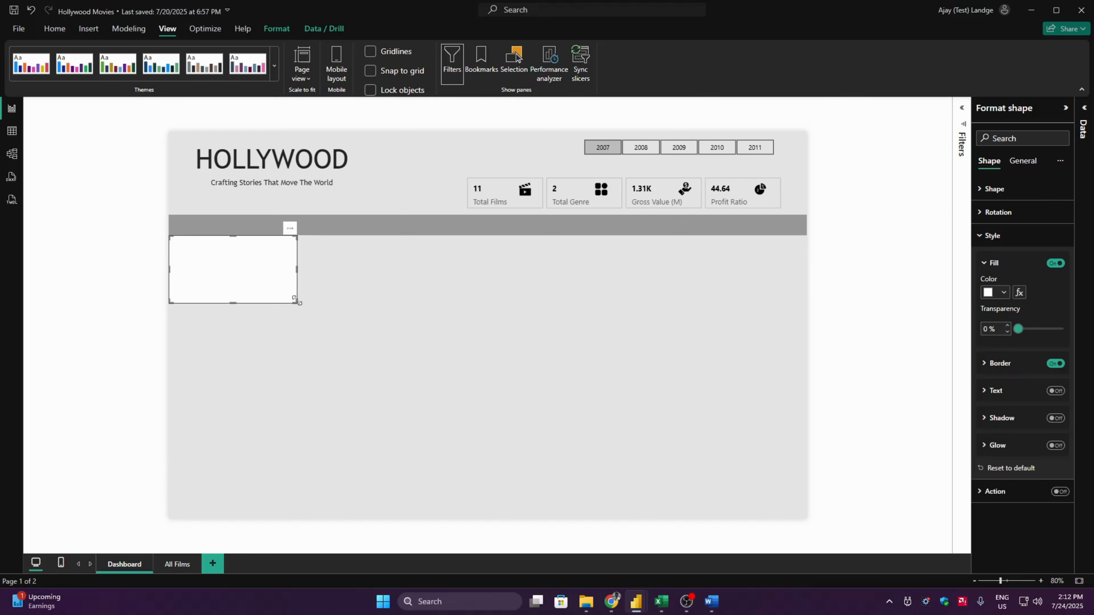
- Stretch the white rectangle across the full page width, to about 1400 wide and 415 high
left_click_drag(295, 303, 807, 385)
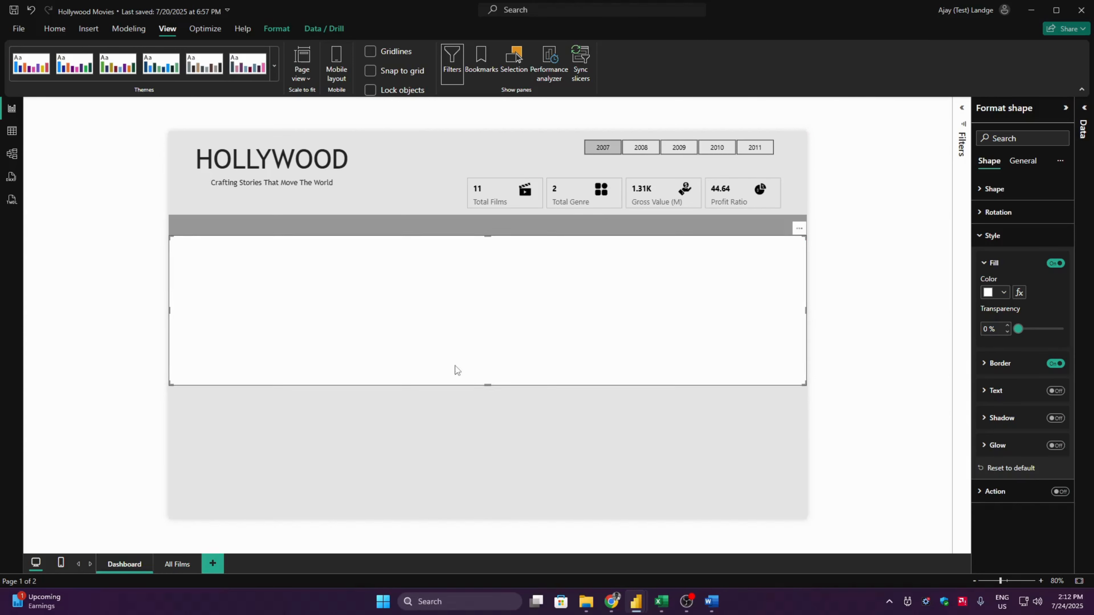
left_click_drag(488, 384, 489, 424)
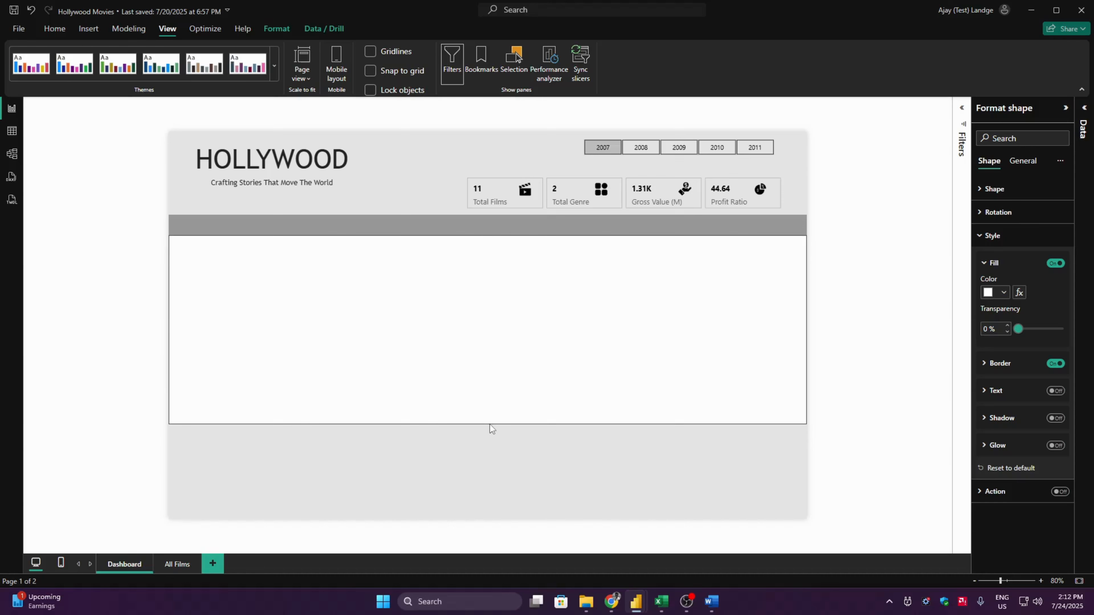
left_click(859, 265)
- Turn off the white rectangle's border
left_click(746, 287)
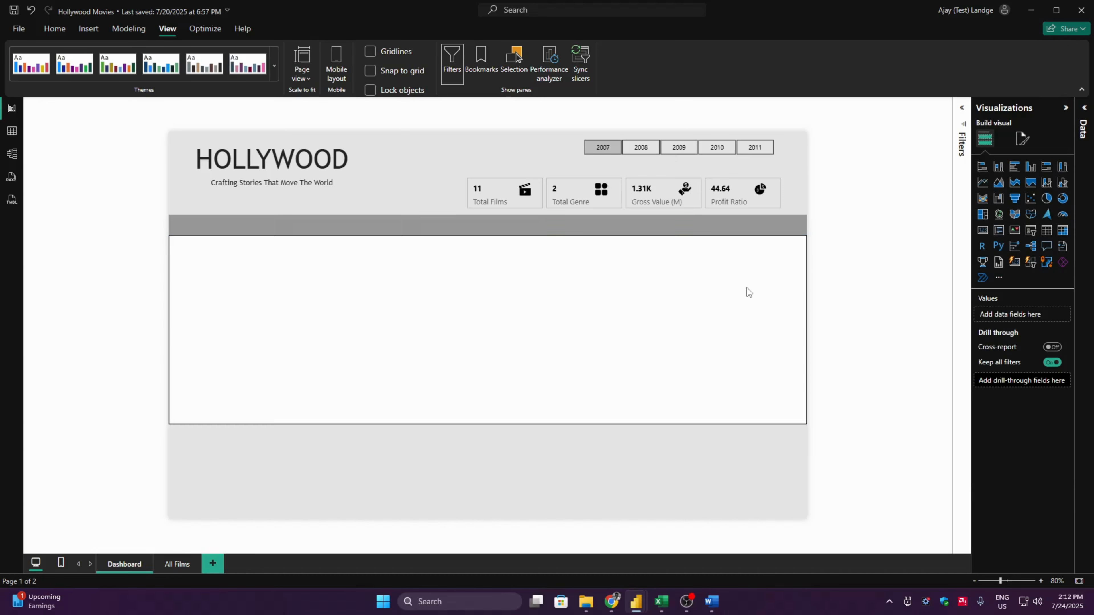
left_click(1022, 236)
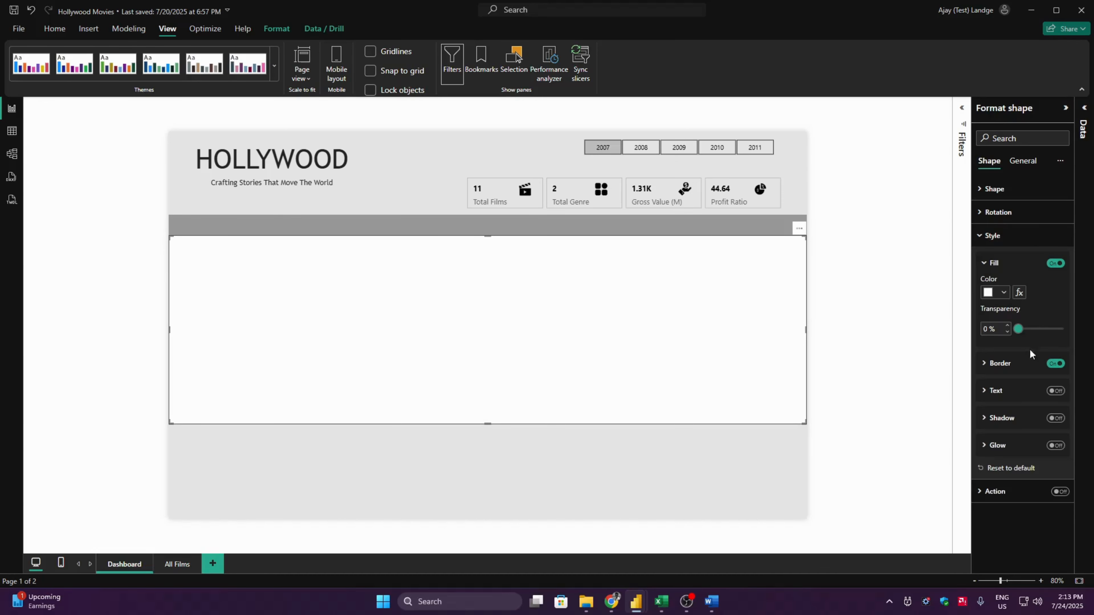
left_click(1047, 365)
left_click(904, 334)
- Set the white rectangle's height to 443
left_click(793, 388)
left_click(1022, 161)
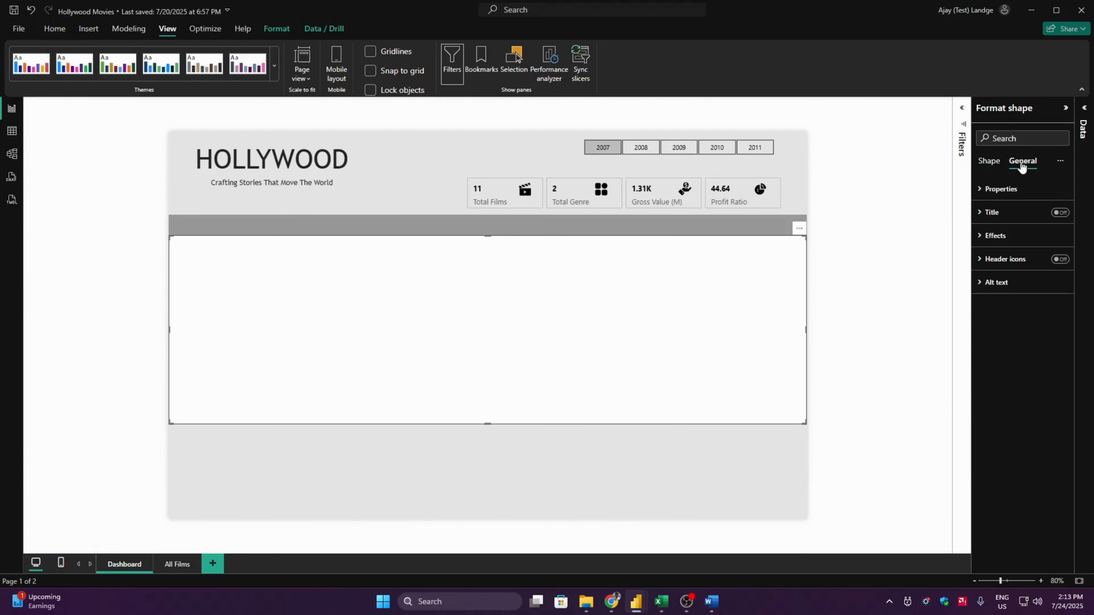
left_click(1016, 190)
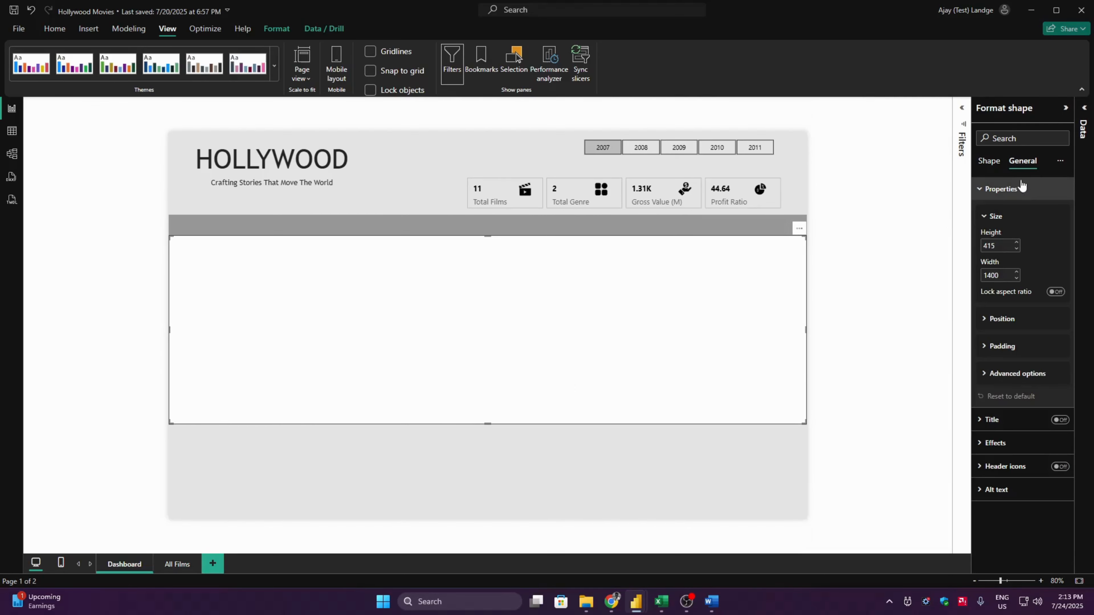
left_click(1004, 244)
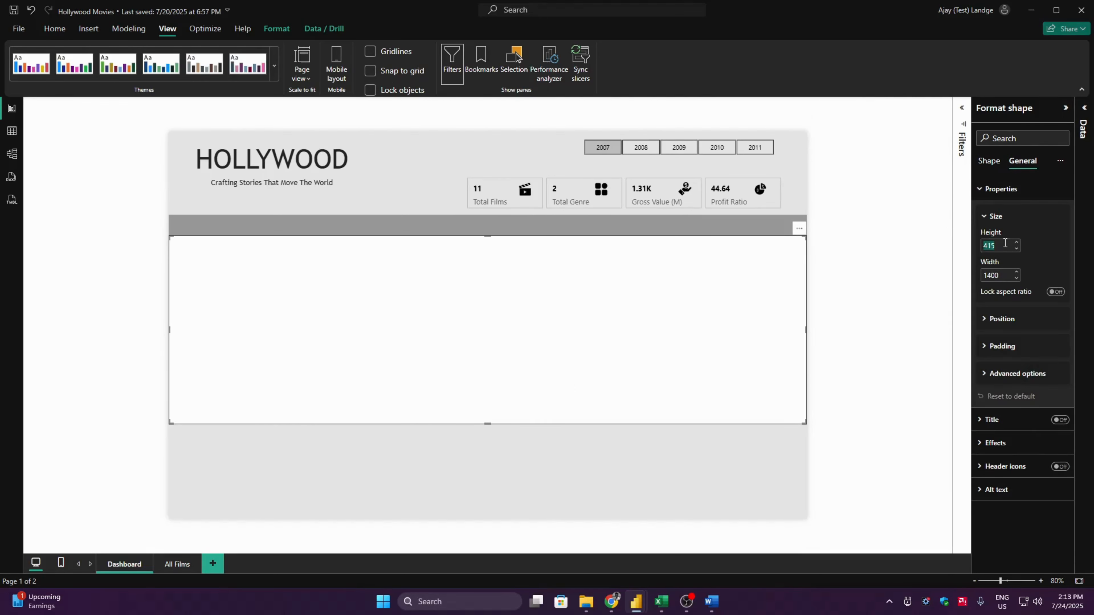
type("443")
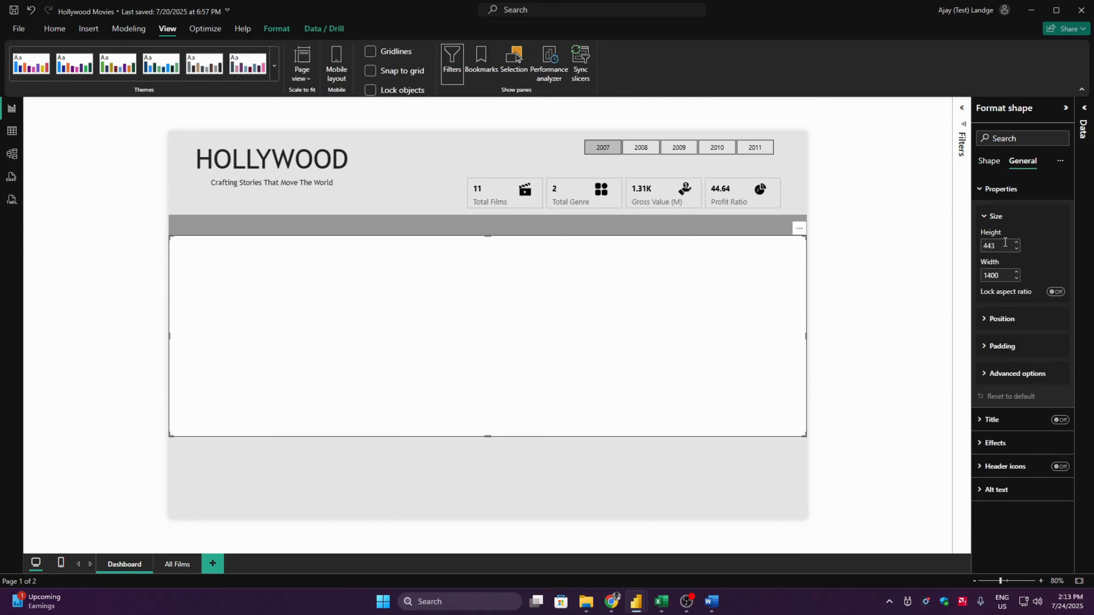
left_click(904, 295)
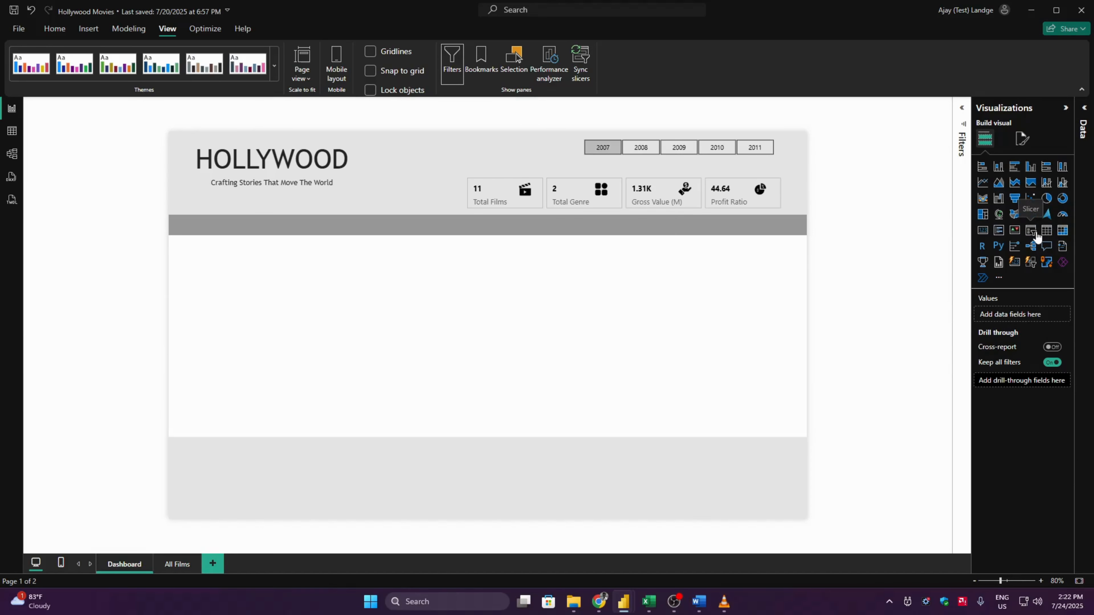
- Add a slicer below the white rectangle and fill it with the Image URL field from the Image URL table
left_click(1031, 231)
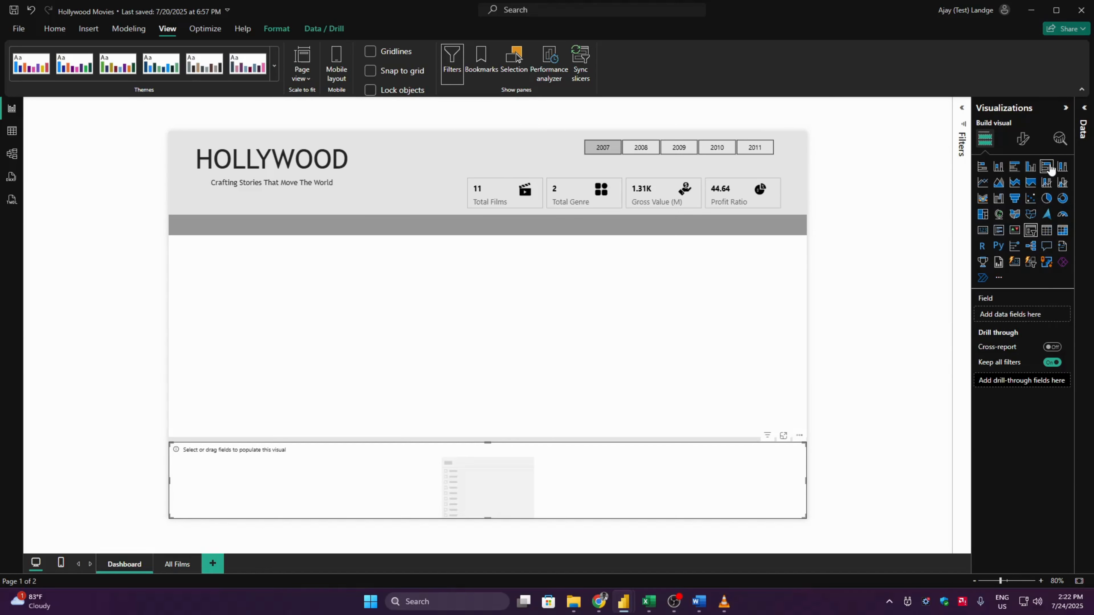
left_click(1084, 110)
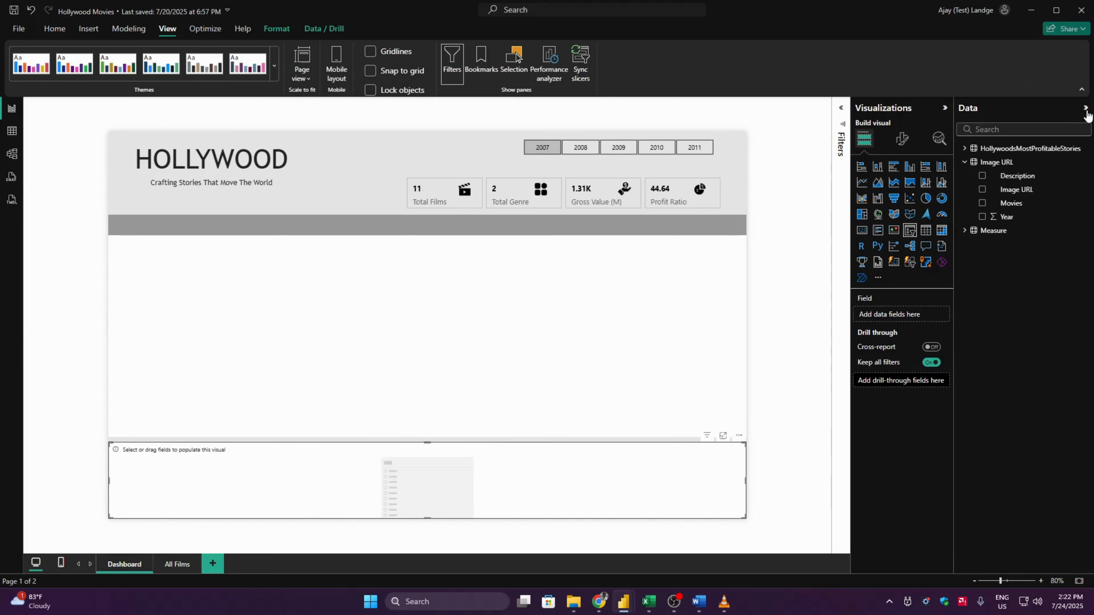
left_click(983, 190)
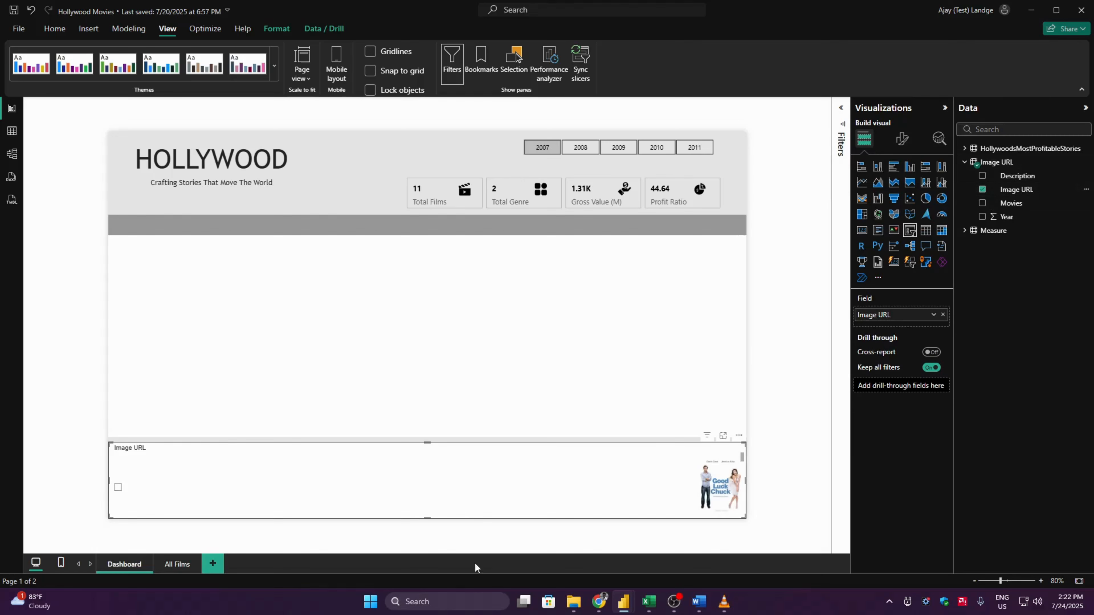
- Turn off the image slicer's header and set its style to Tile
left_click(902, 138)
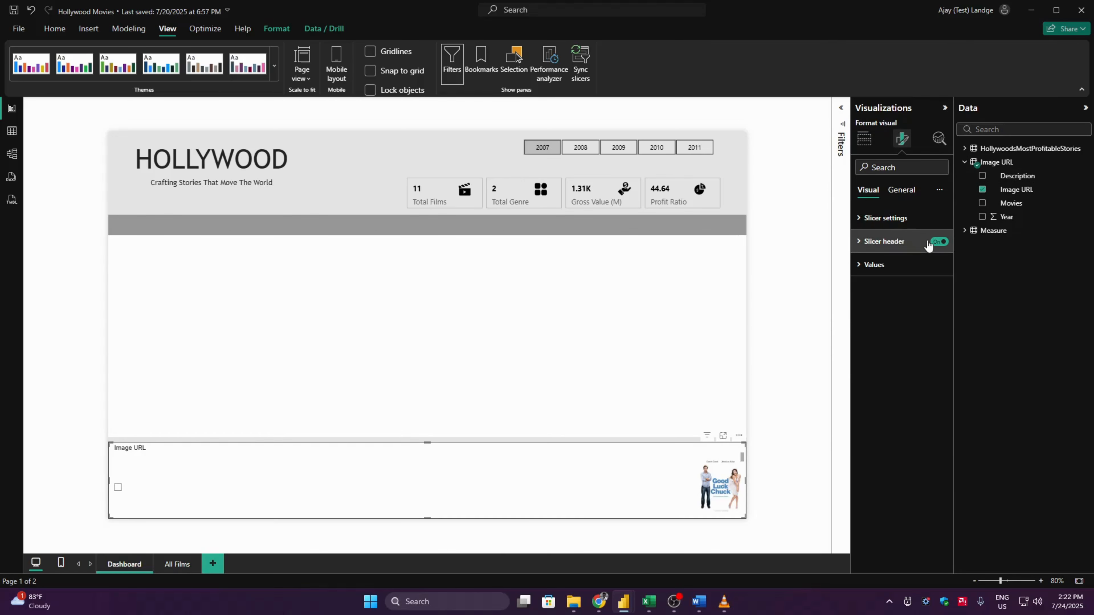
left_click(937, 241)
left_click(889, 220)
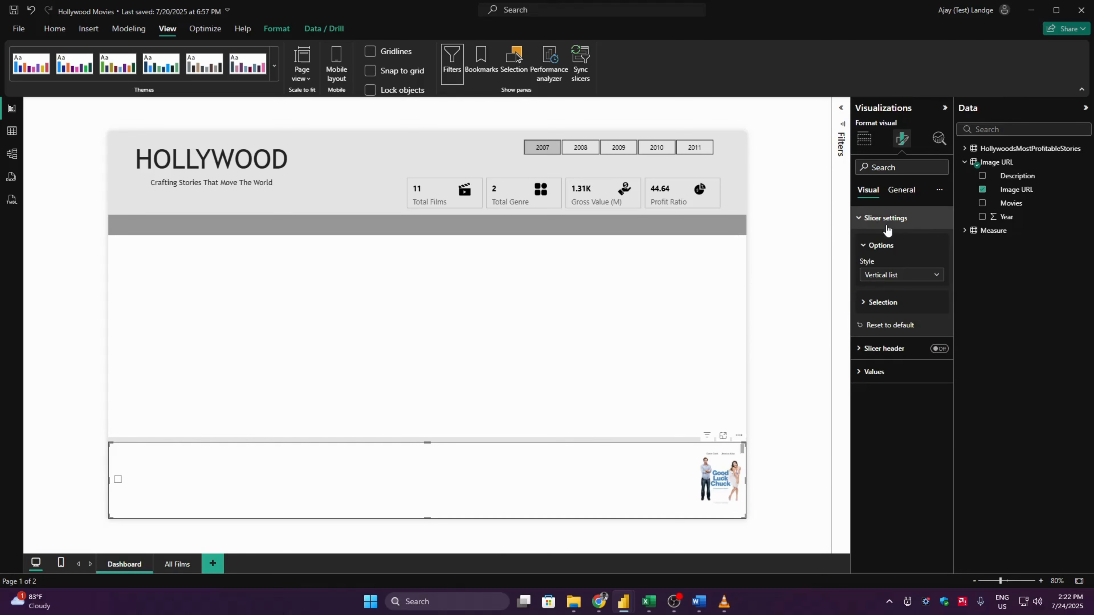
left_click(886, 275)
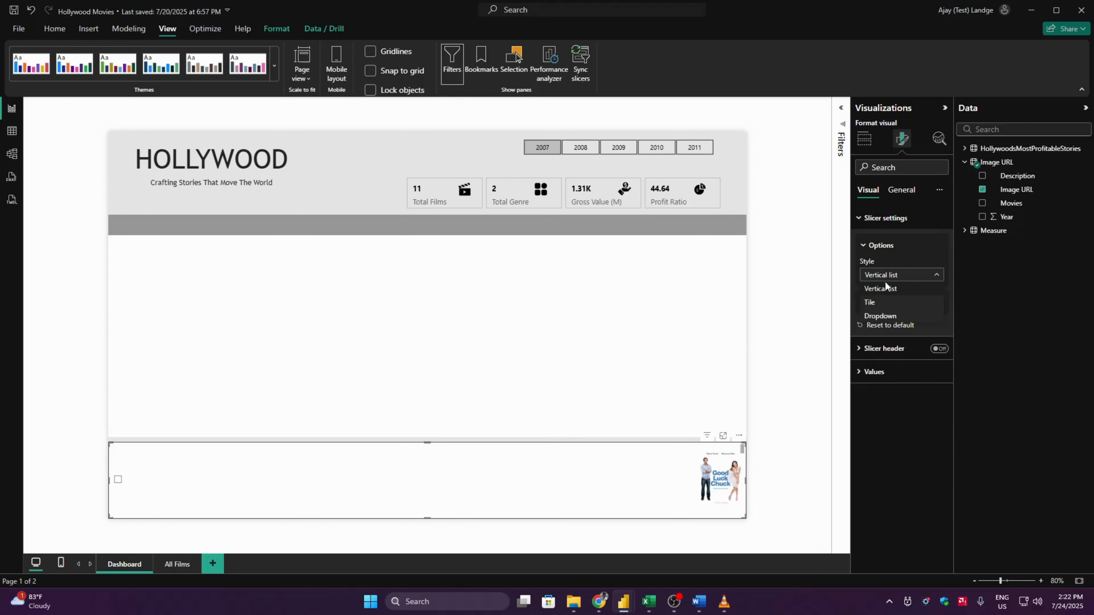
left_click(882, 303)
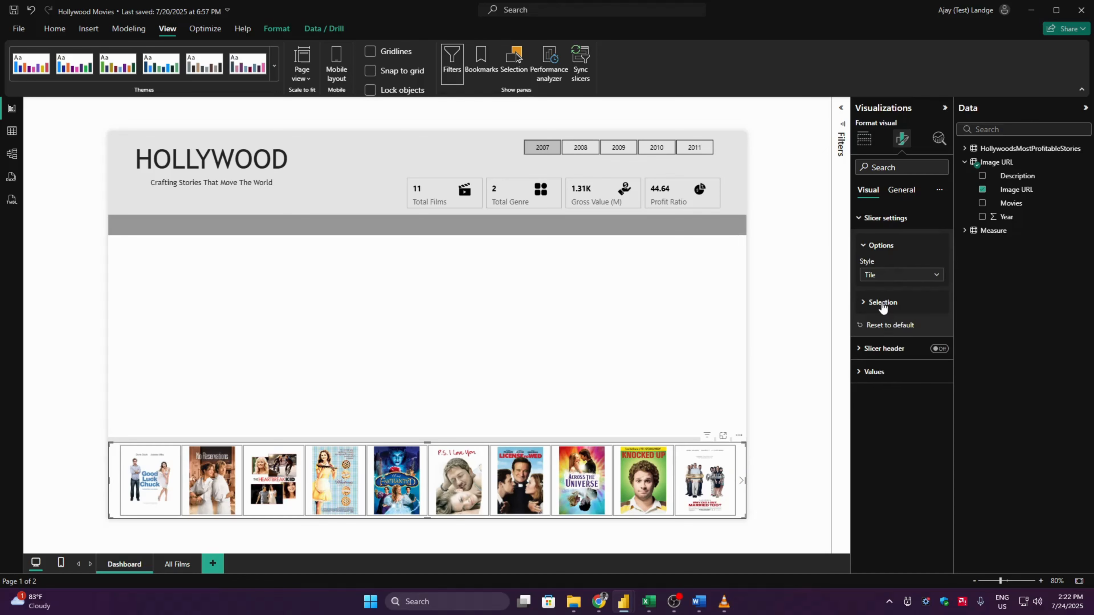
left_click(895, 218)
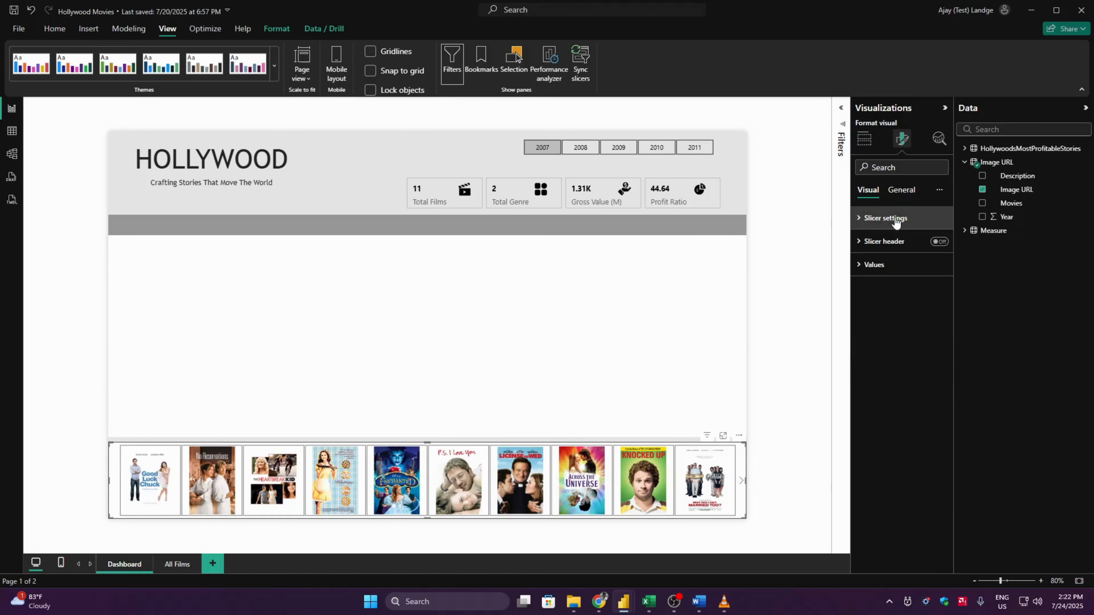
- Set the border color of the image slicer's values to black
left_click(891, 265)
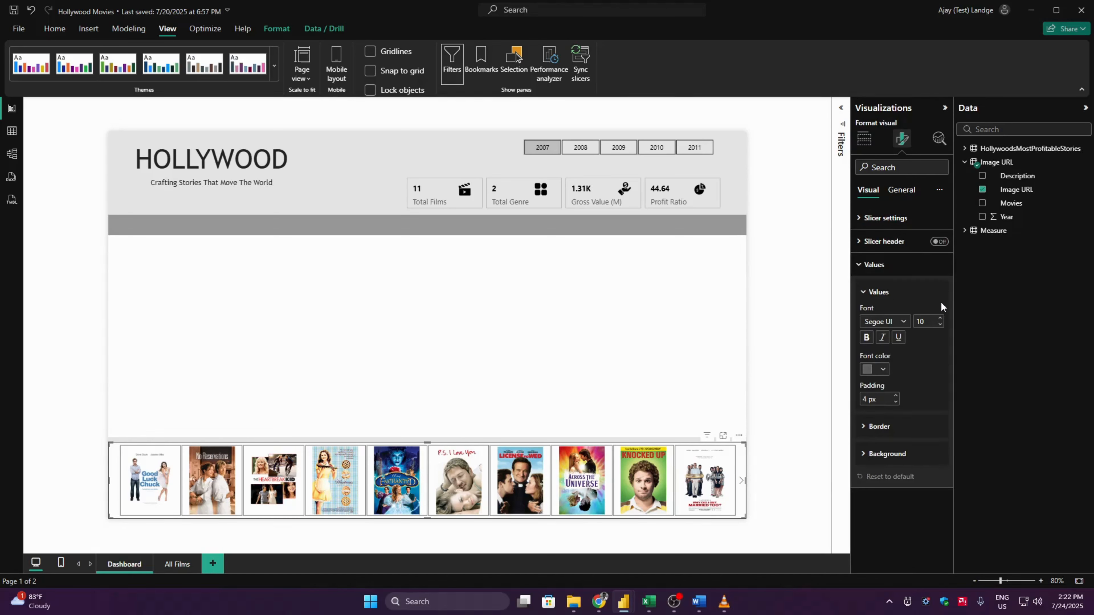
left_click(890, 427)
left_click(883, 519)
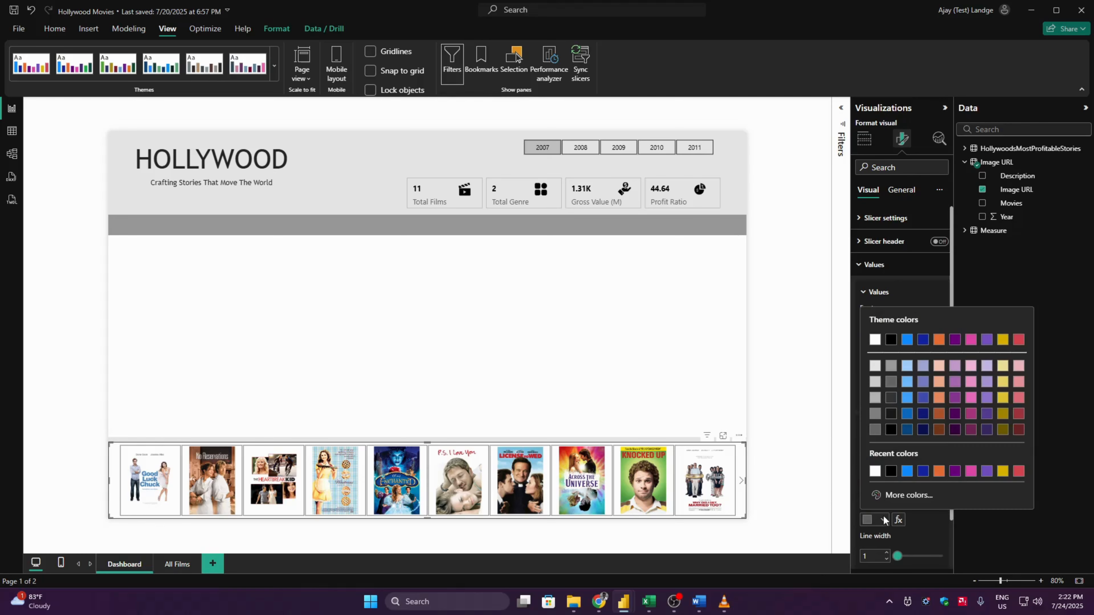
left_click(892, 470)
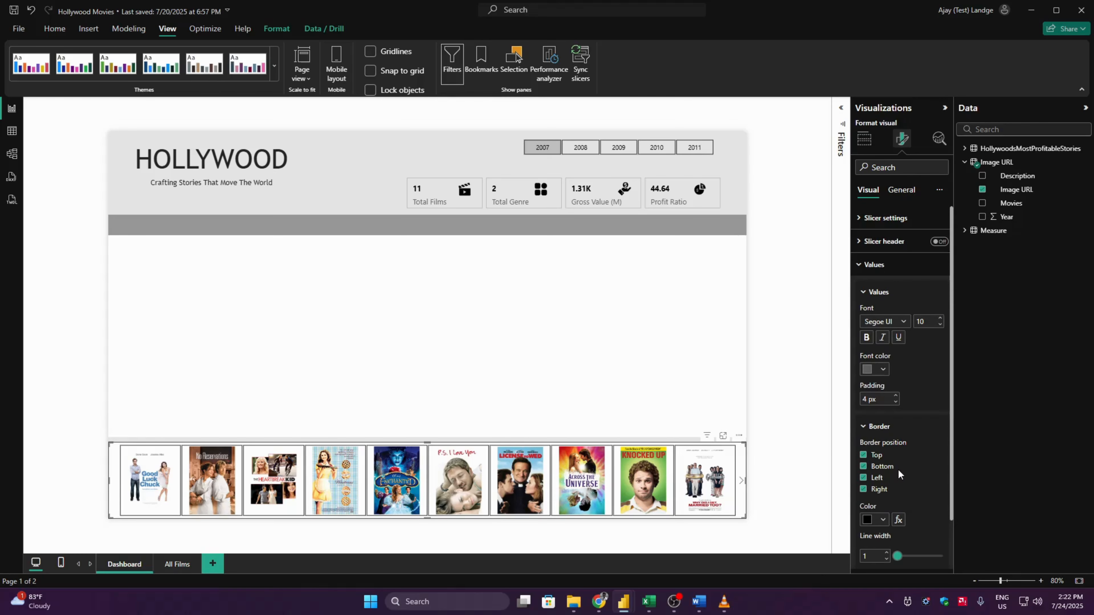
- Set the line width of the image slicer's value borders to 2
left_click(886, 553)
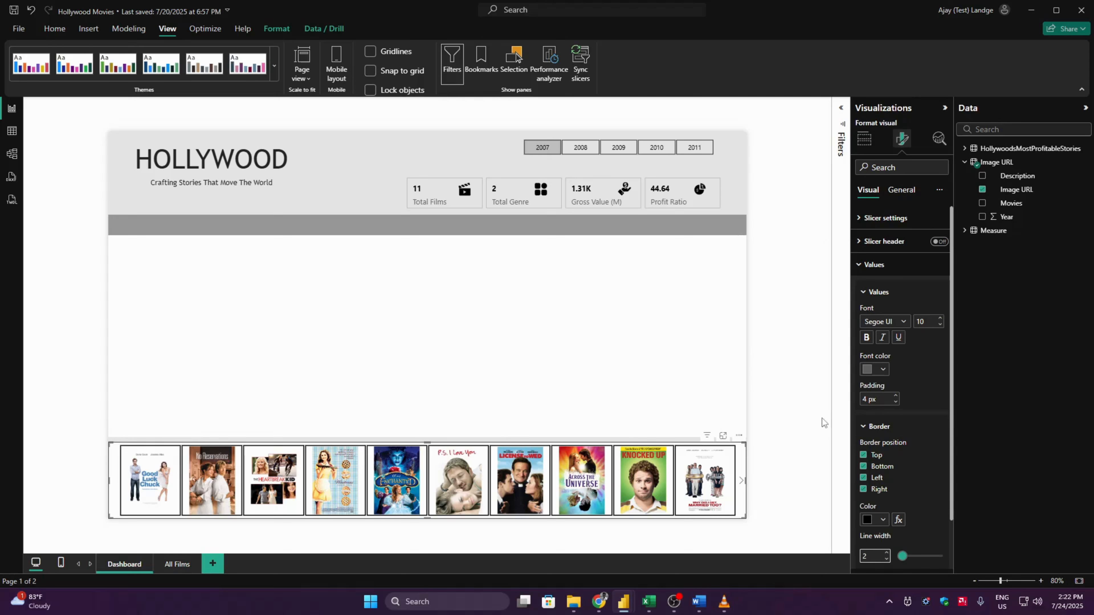
left_click(874, 264)
left_click(900, 190)
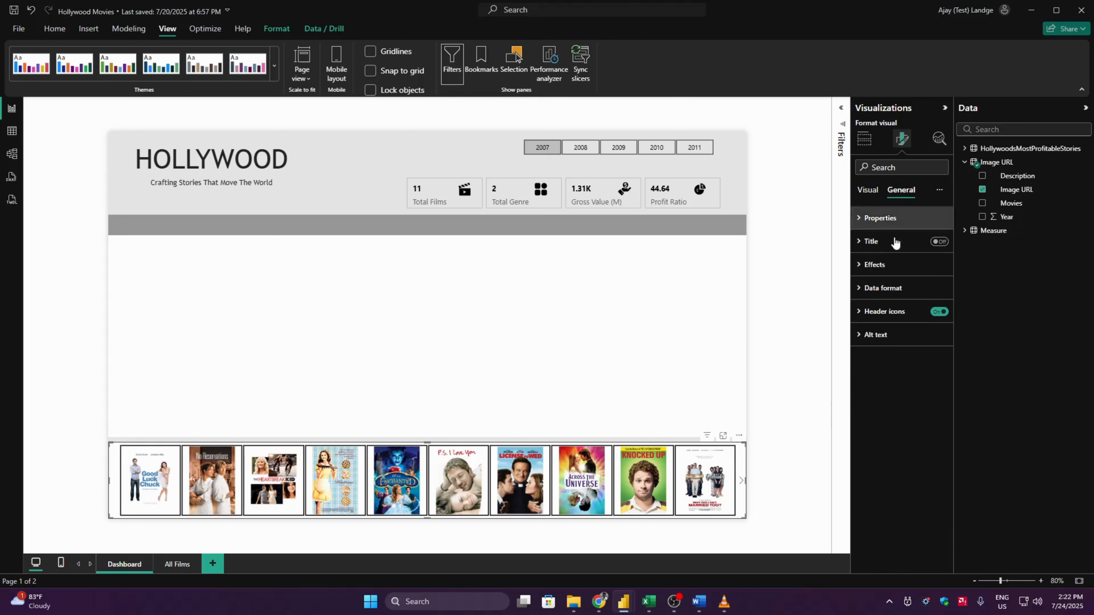
left_click(894, 264)
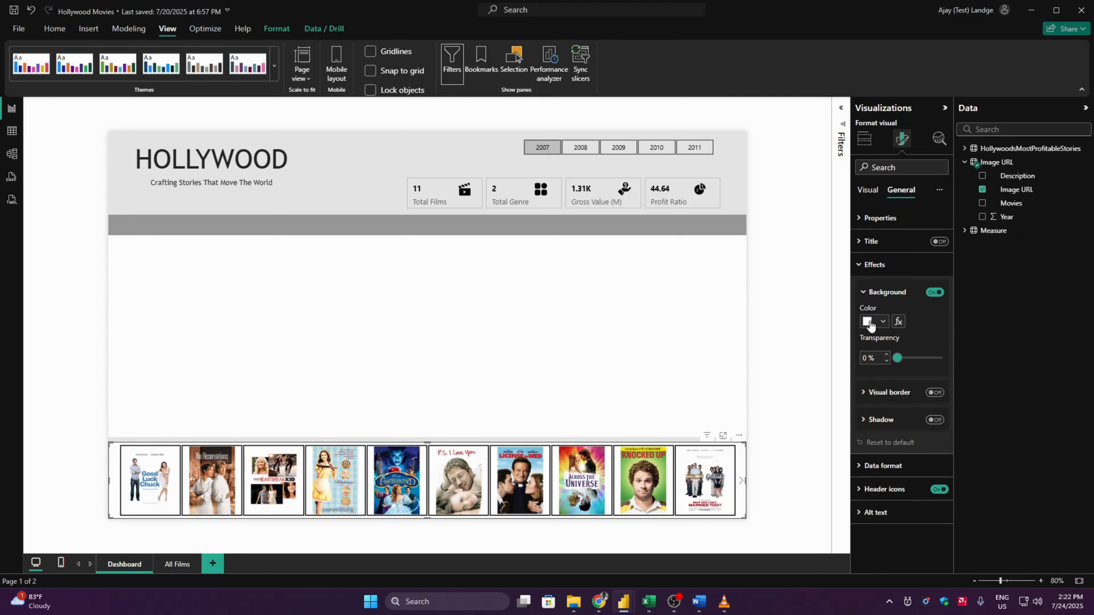
left_click(883, 292)
left_click(883, 265)
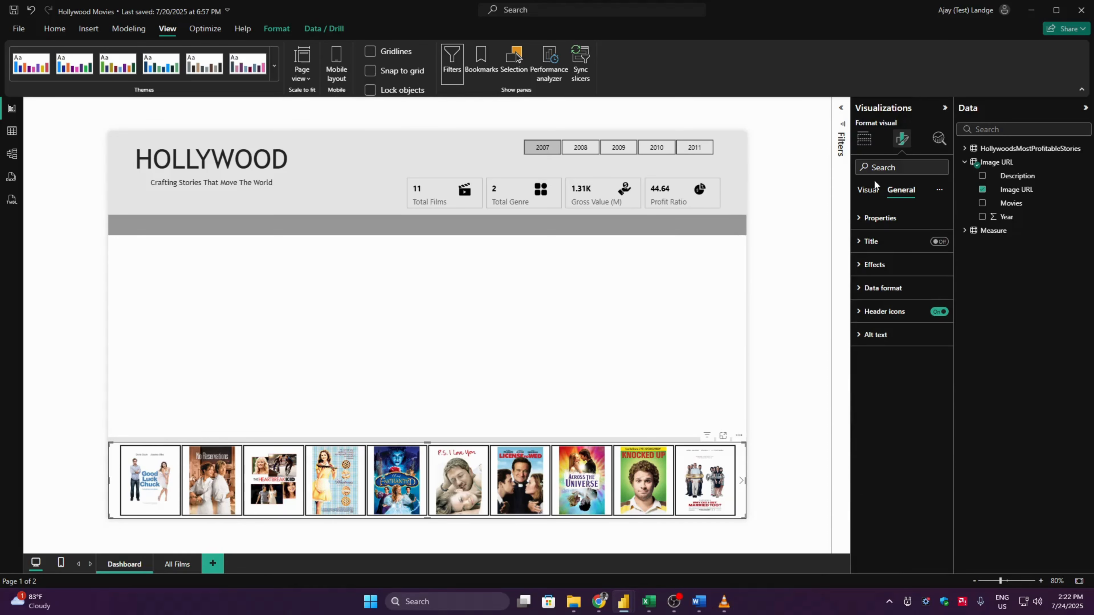
- Add a new card visual to the page and use the Image URL field as its data value
left_click(773, 287)
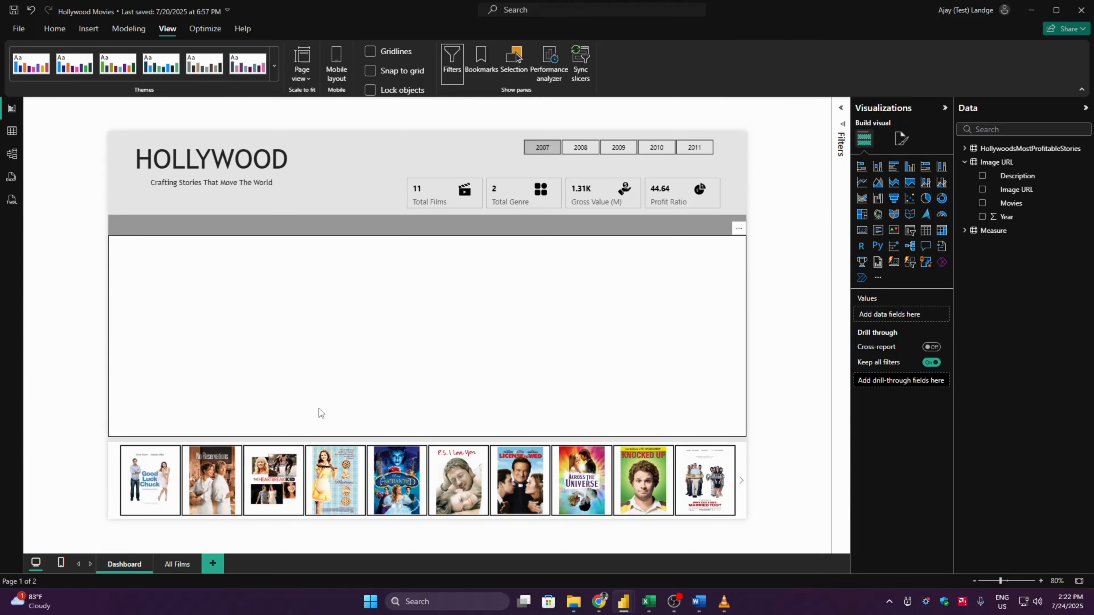
left_click(894, 262)
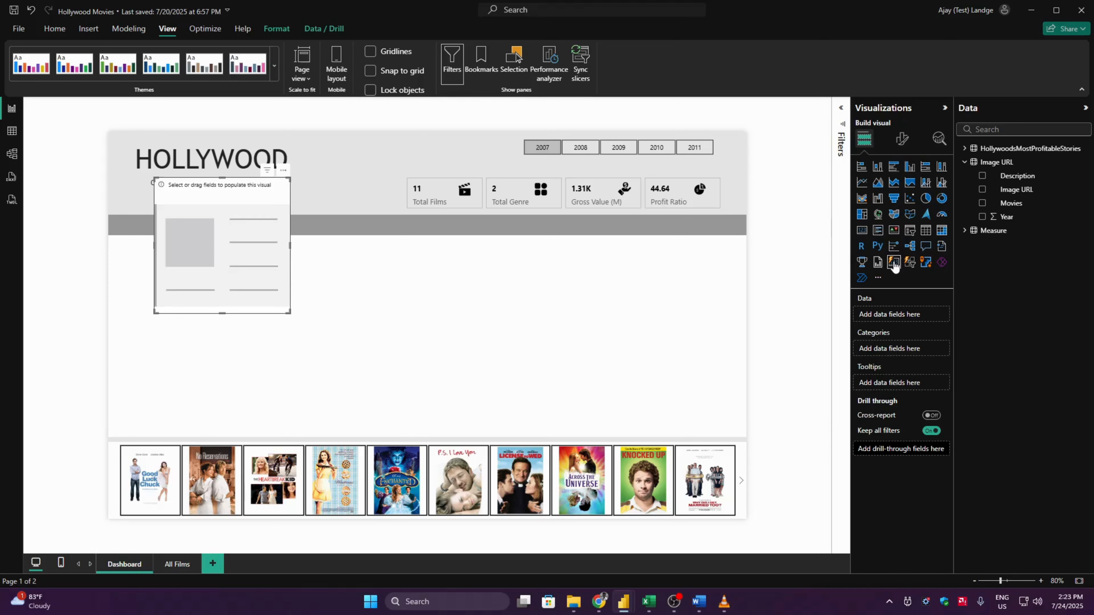
left_click(982, 190)
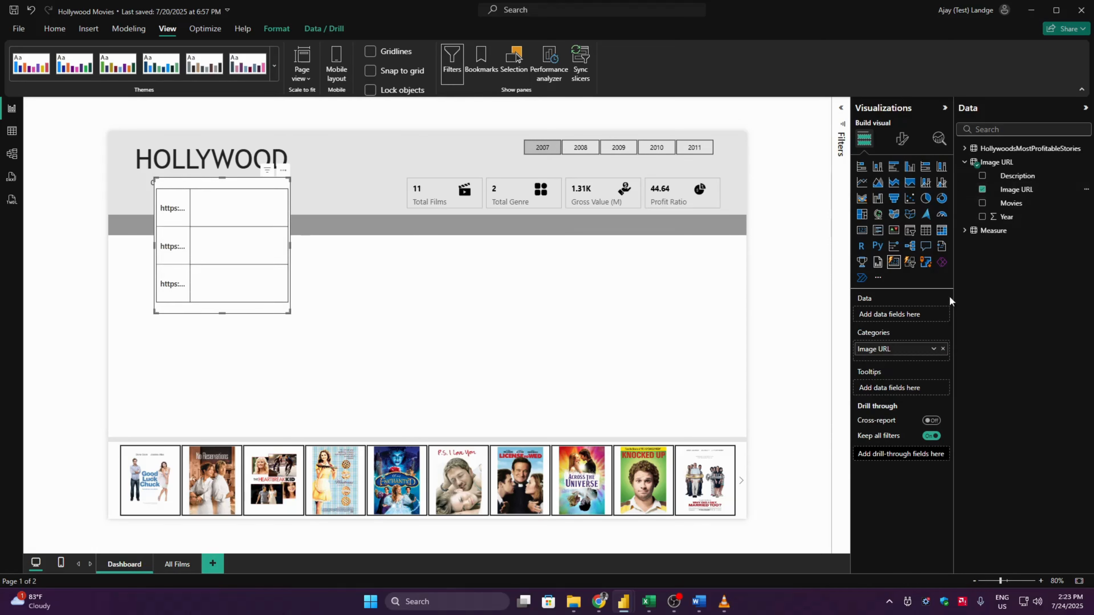
left_click_drag(889, 354, 889, 314)
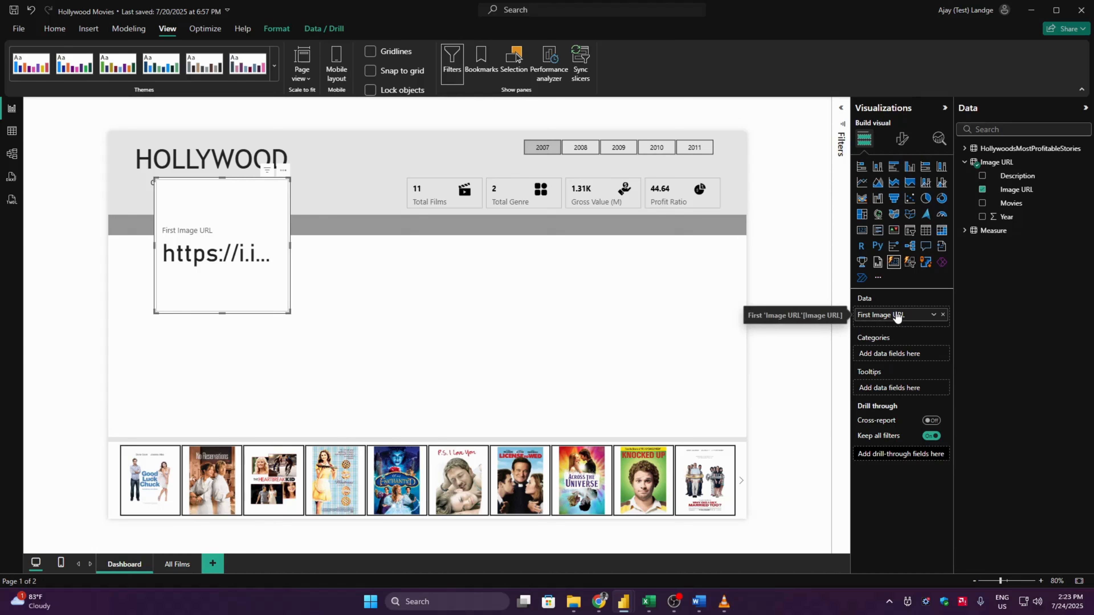
- Enable the card's image for the First Image URL series, with type Image URL based on the Image URL field value summarized as First
left_click(900, 141)
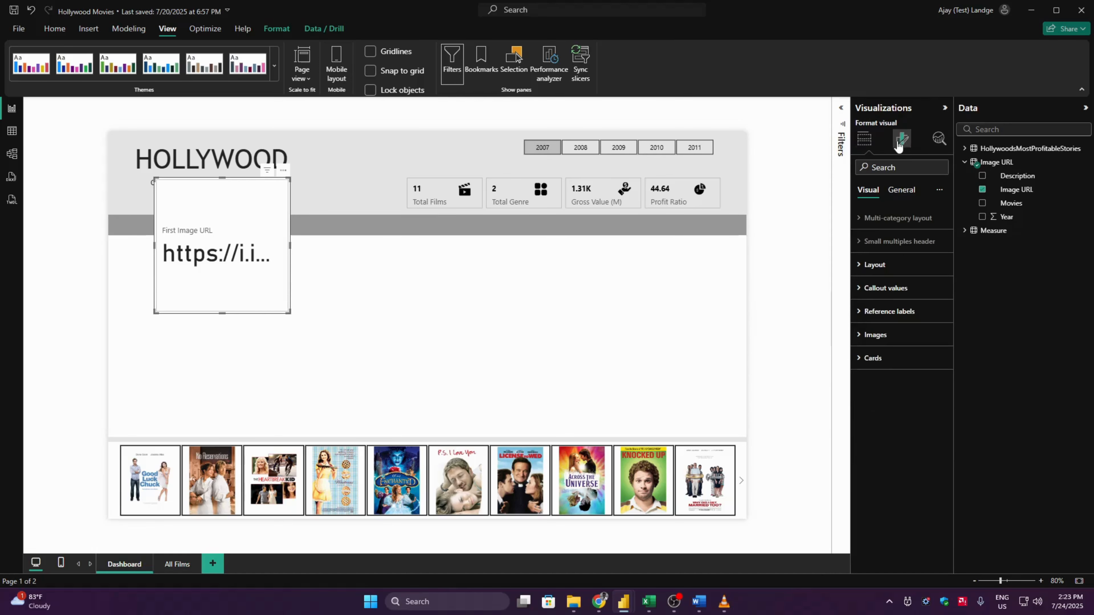
left_click(878, 335)
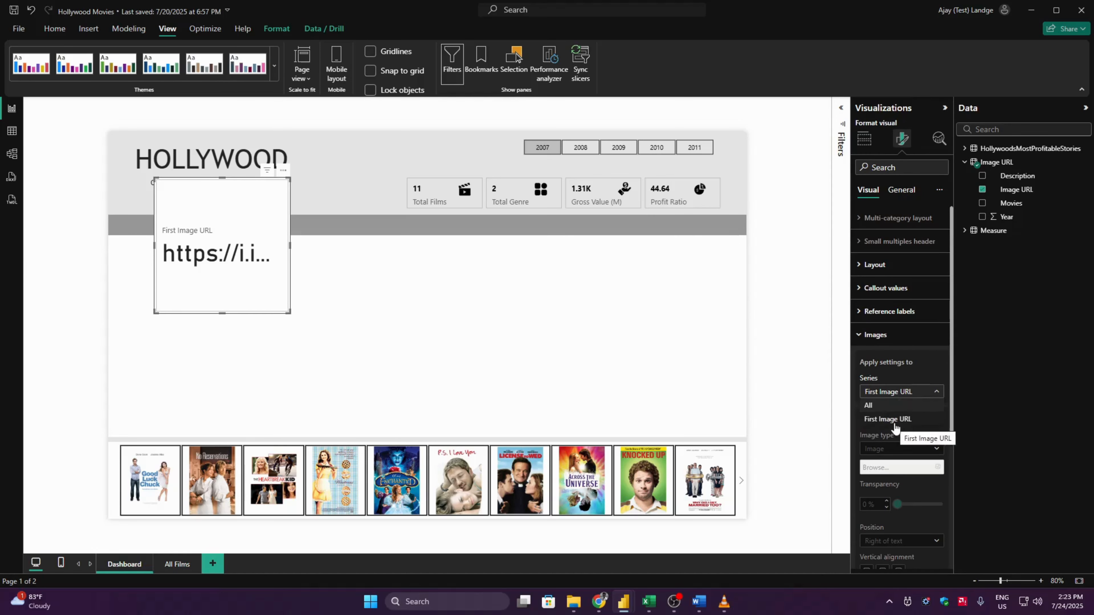
left_click(917, 359)
left_click(934, 418)
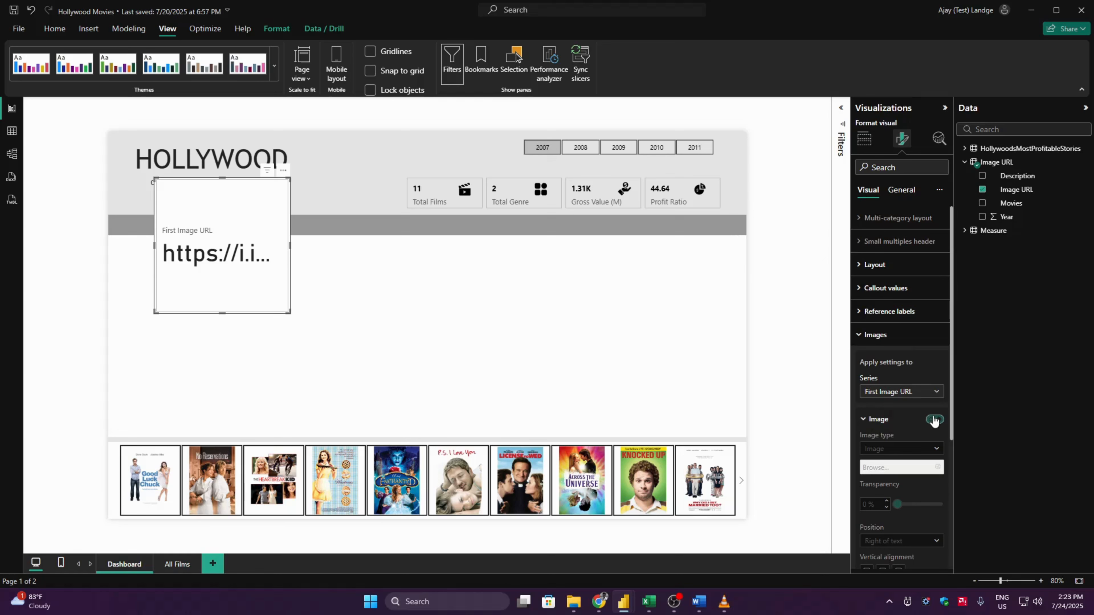
left_click(888, 447)
left_click(890, 476)
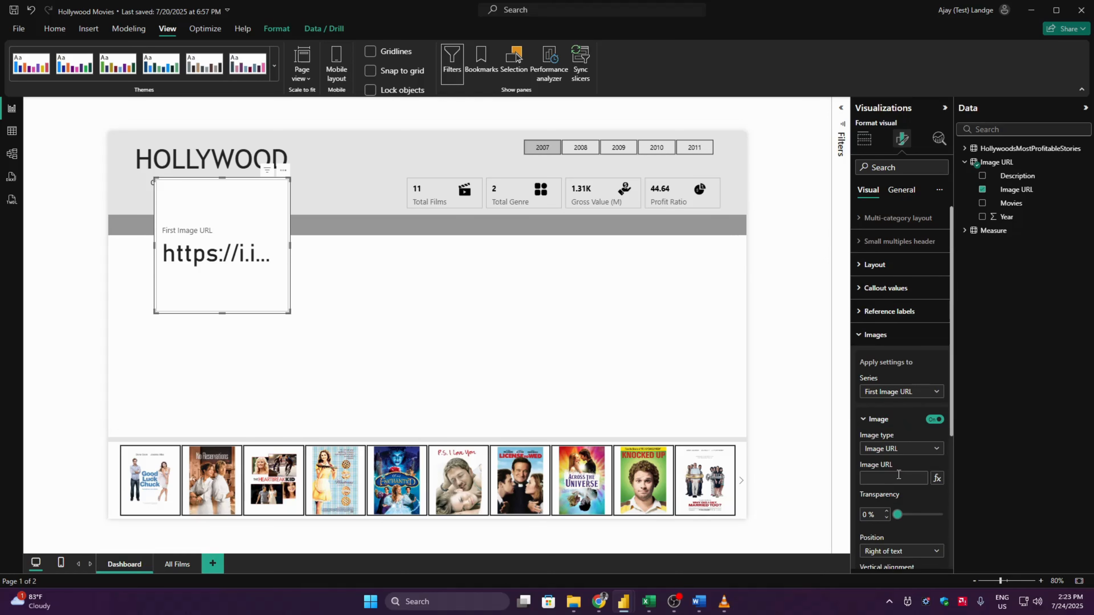
left_click(937, 478)
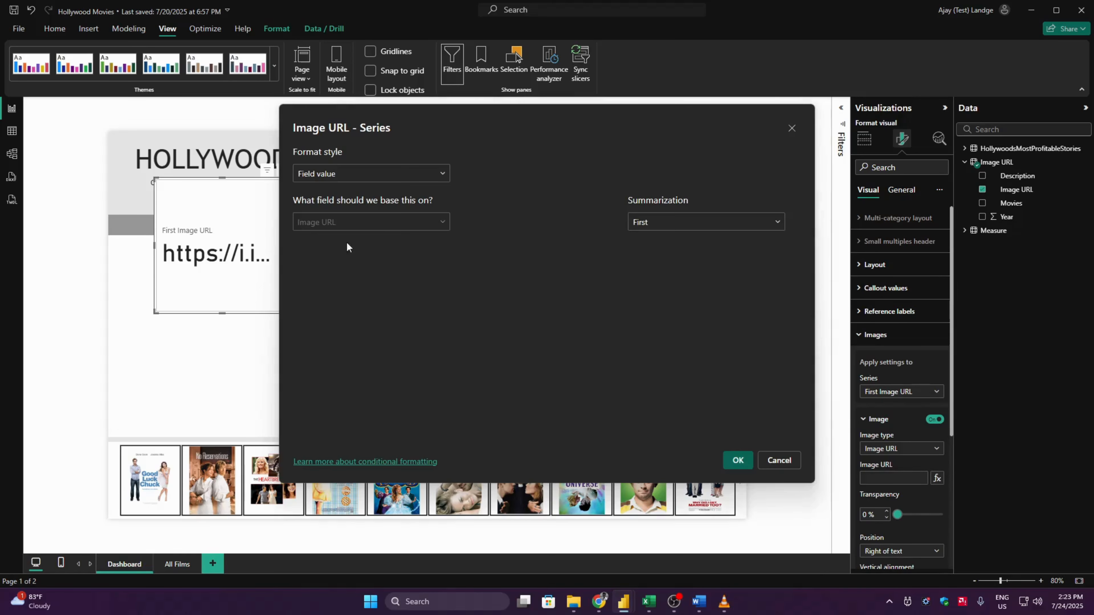
left_click(737, 460)
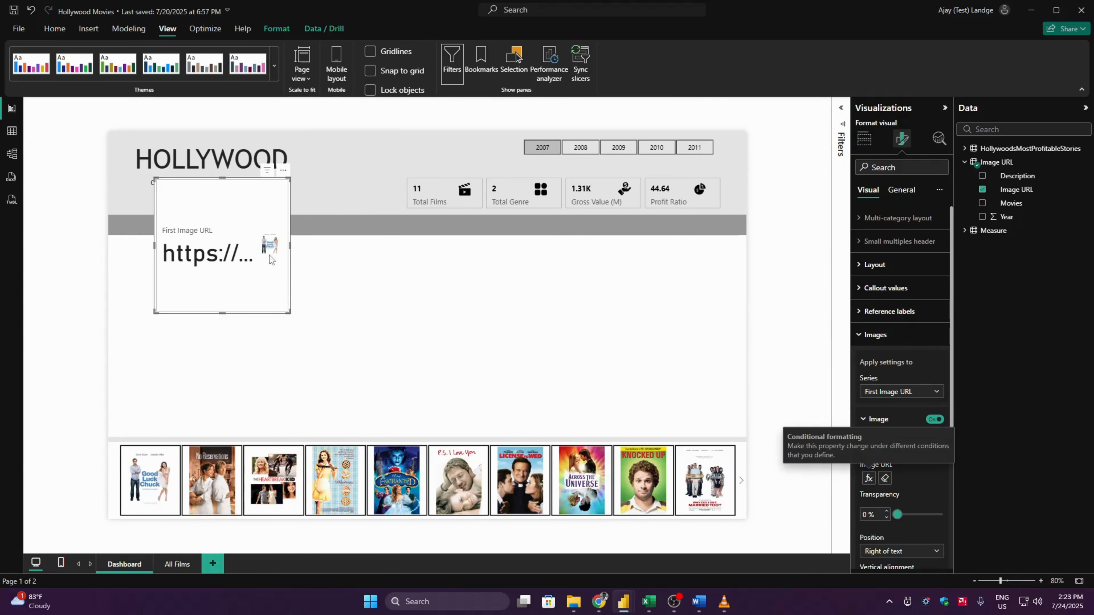
- Turn off the poster card's callout value and label so only the image is shown
left_click(900, 336)
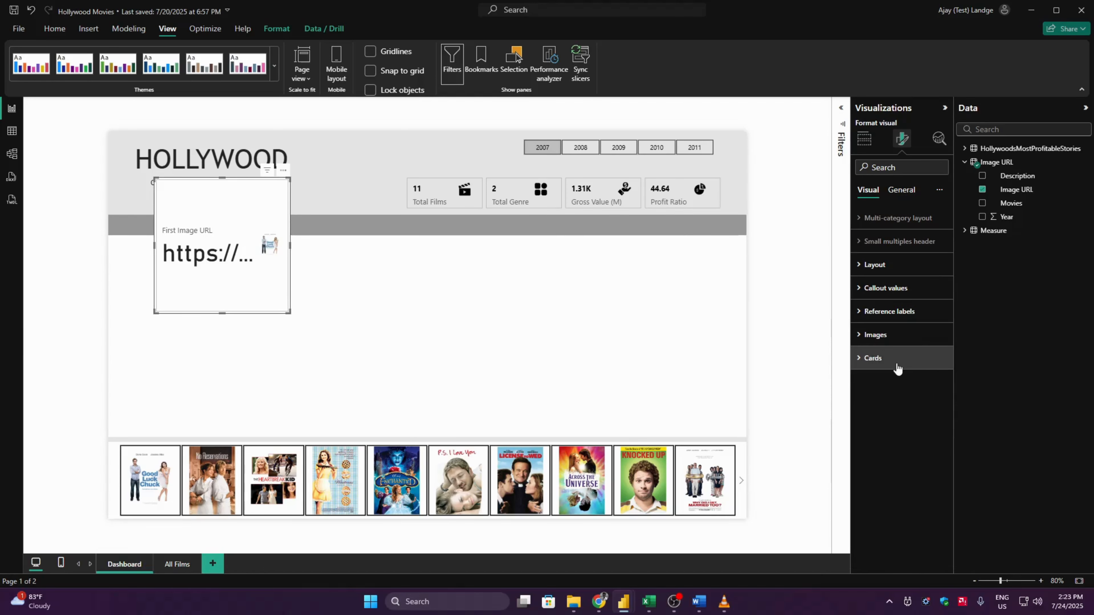
left_click(912, 287)
left_click(934, 373)
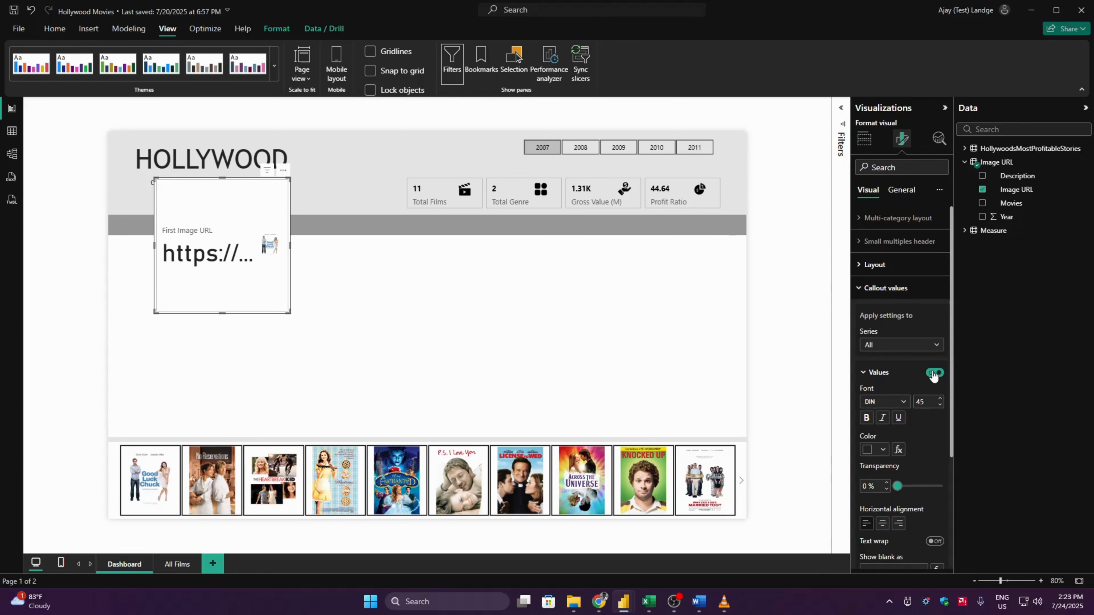
left_click(899, 373)
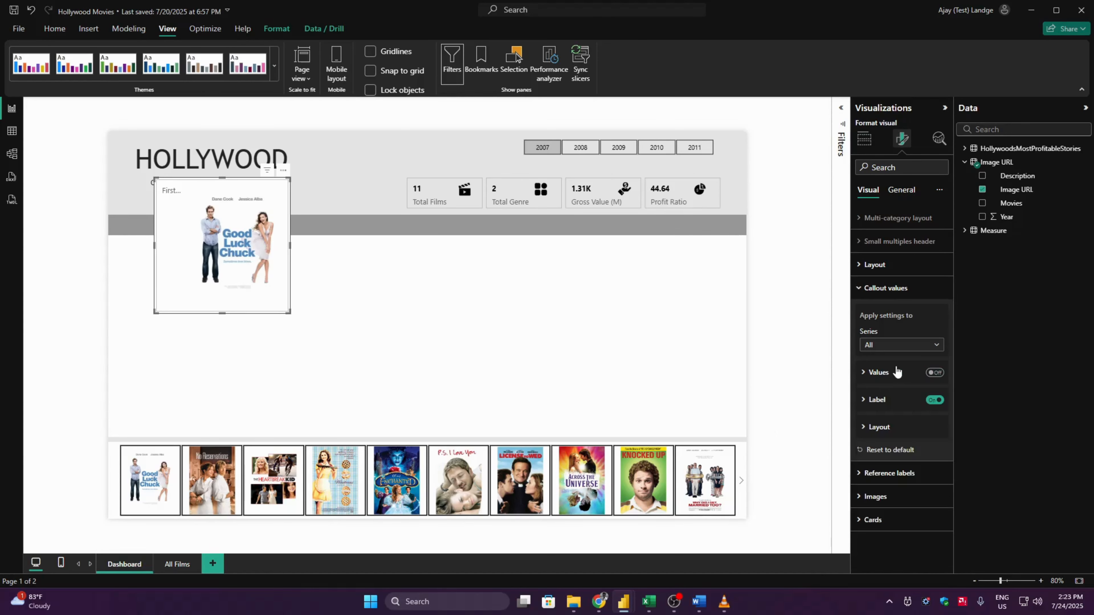
left_click(935, 401)
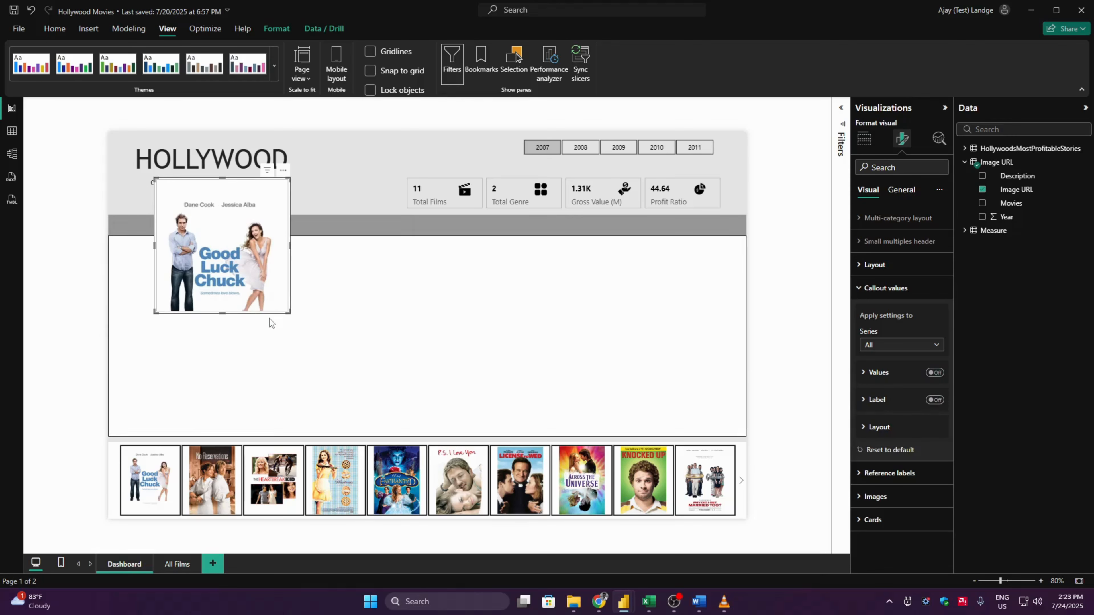
- Move the poster card onto the left part of the white panel and turn off its visual background
left_click_drag(251, 260, 247, 331)
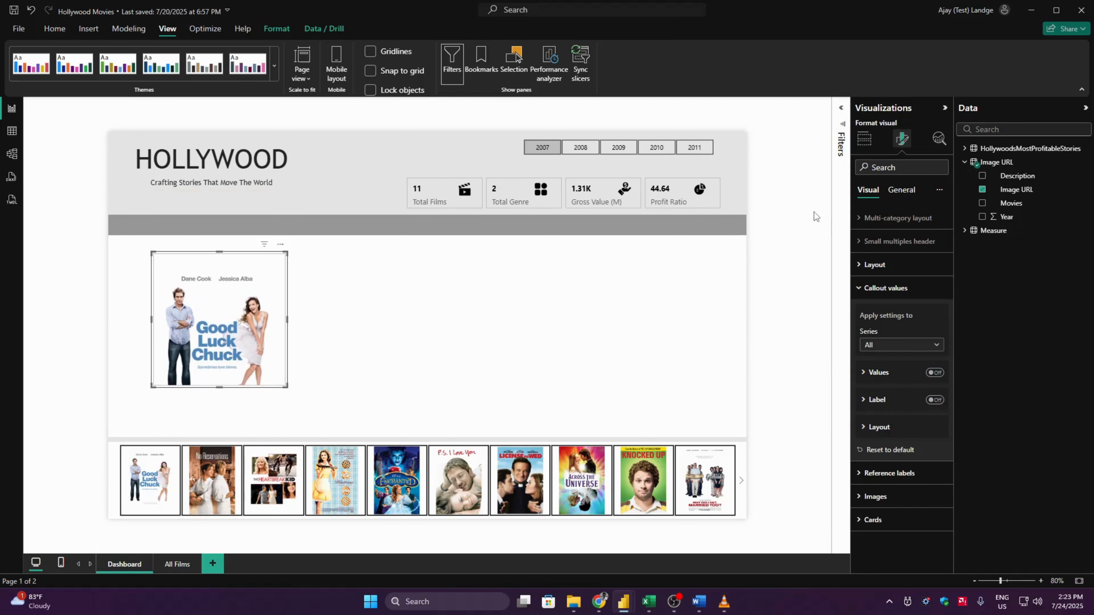
left_click(896, 193)
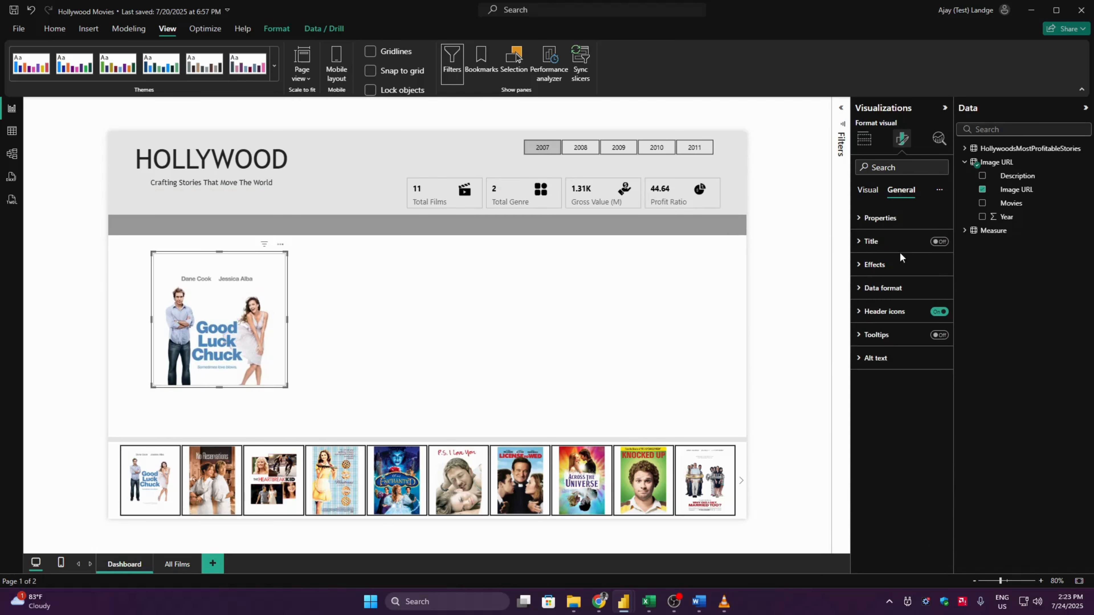
left_click(892, 265)
left_click(936, 293)
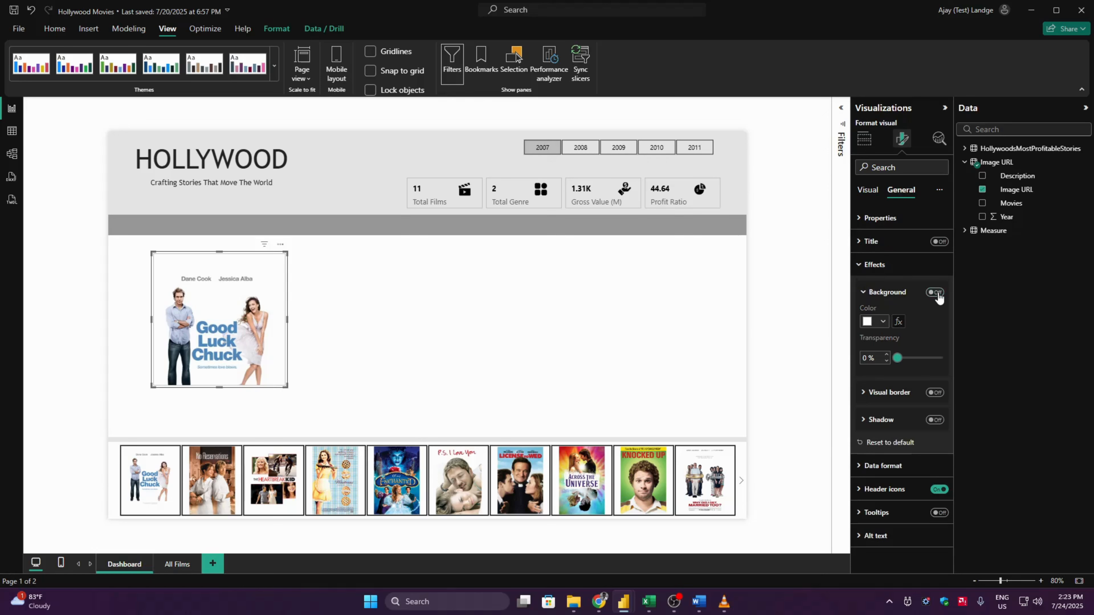
left_click(882, 270)
- Turn off the background in the poster's Cards formatting and set the card border color to white
left_click(868, 191)
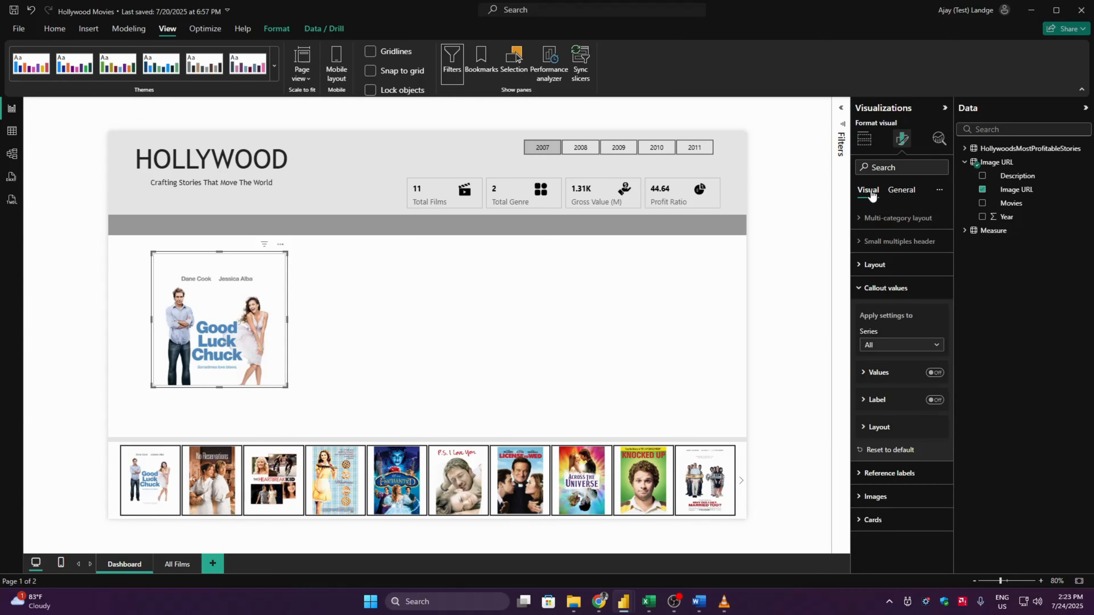
left_click(899, 288)
left_click(904, 361)
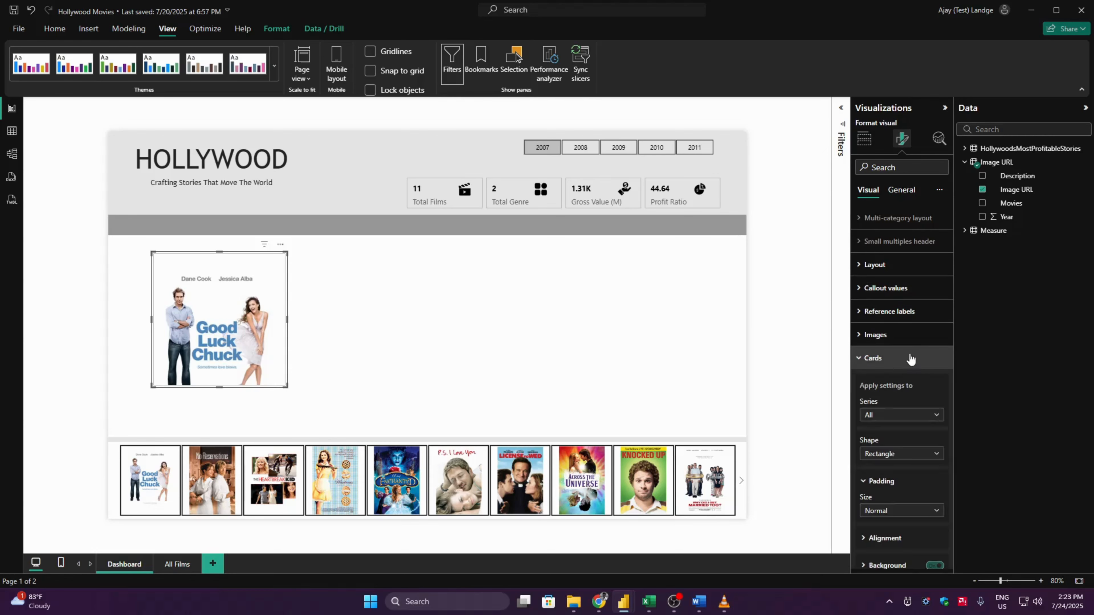
left_click_drag(952, 407, 952, 495)
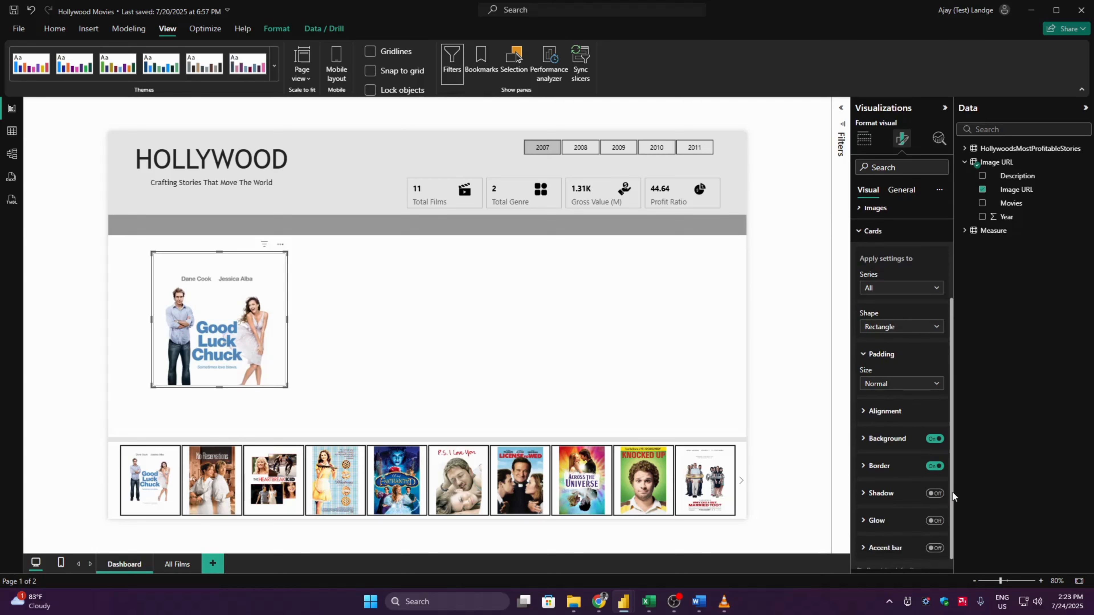
left_click(940, 439)
left_click(904, 466)
left_click(880, 493)
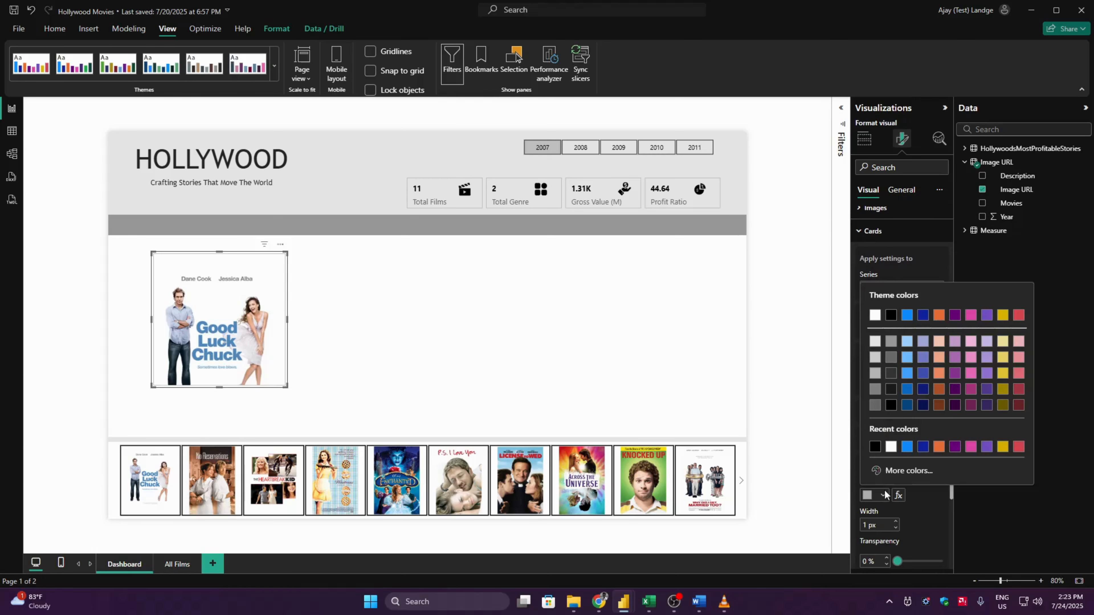
left_click(873, 341)
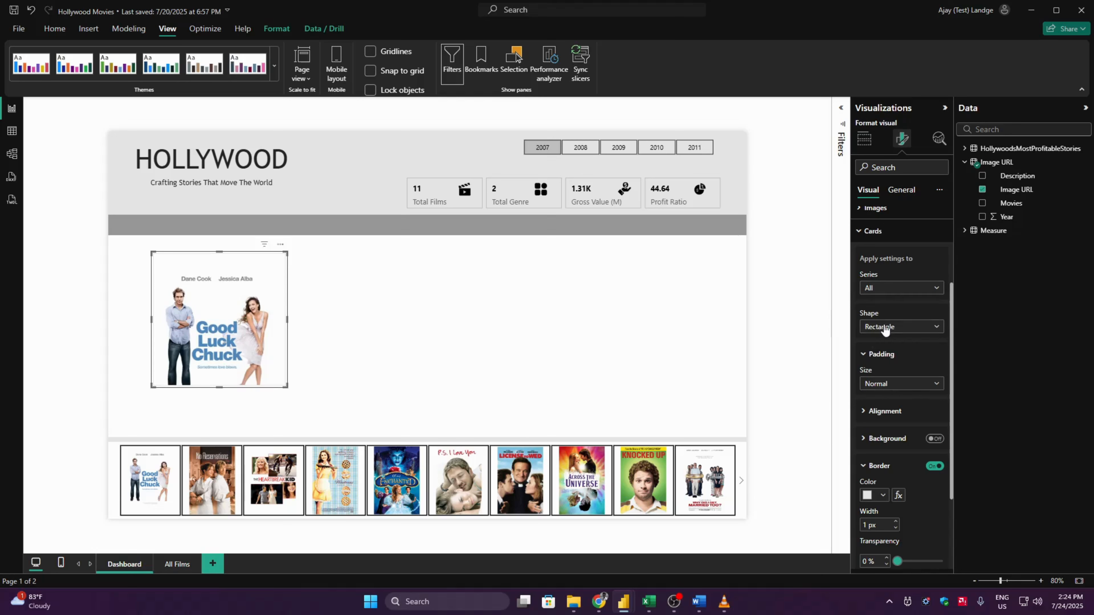
- Change the poster card's shape to Rounded Rectangle with 8 px rounded corners
left_click(898, 327)
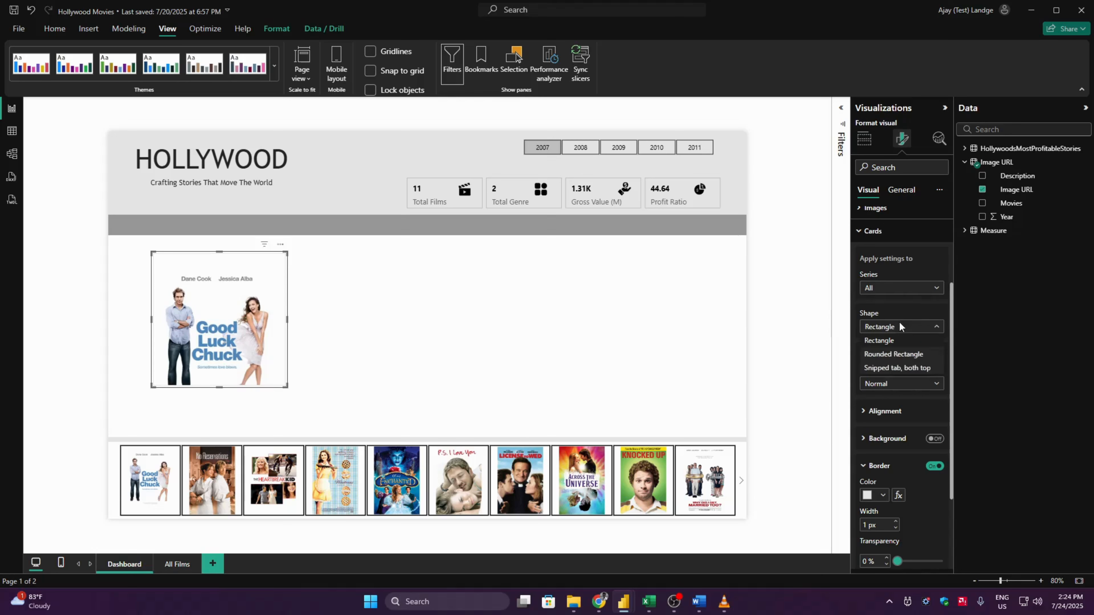
left_click(893, 356)
double_click(869, 366)
type("8")
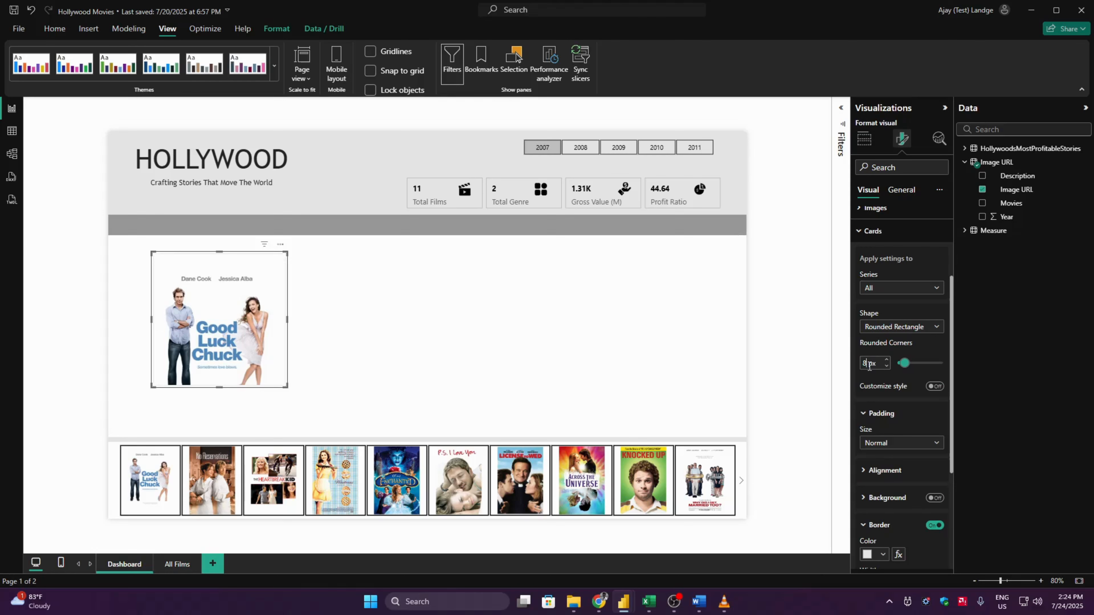
left_click(872, 231)
- Resize the poster card to a height of 416 and width of 282, and shift it up slightly to fit within the white panel
left_click(910, 197)
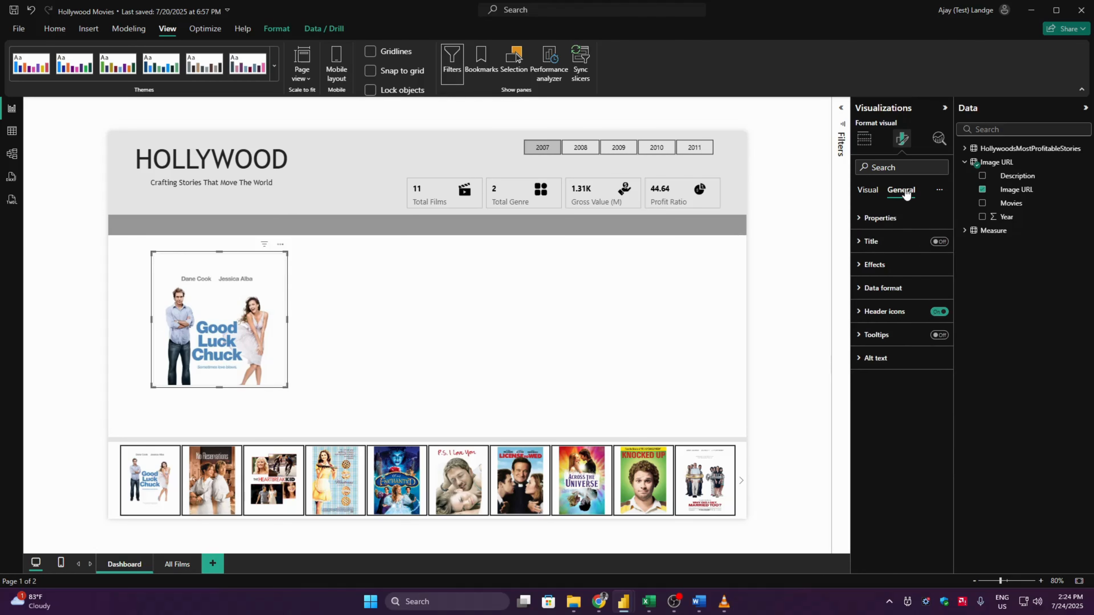
left_click(895, 220)
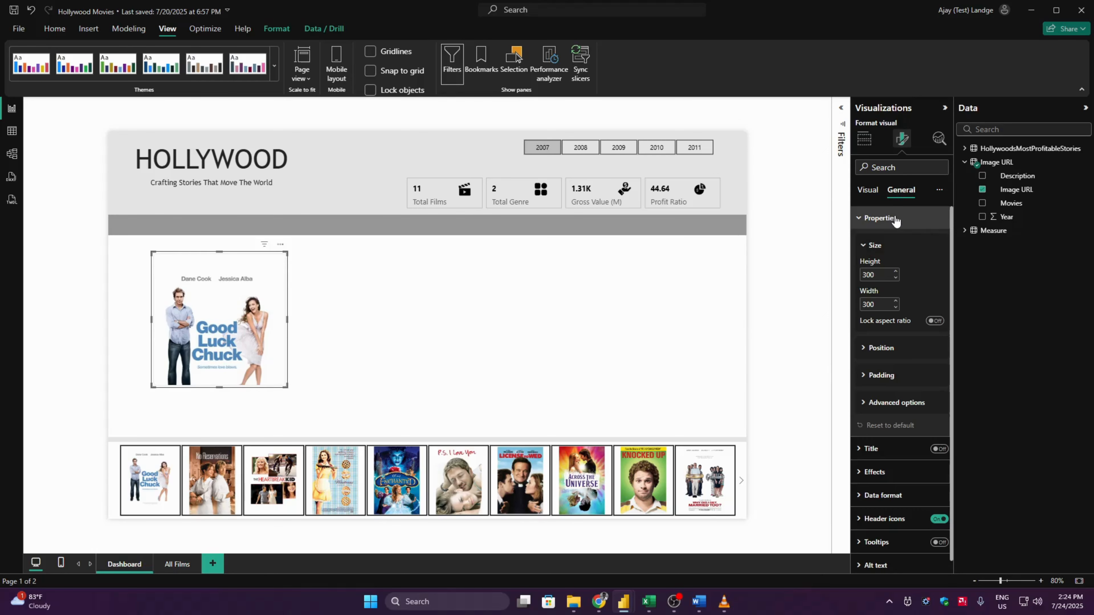
left_click(883, 275)
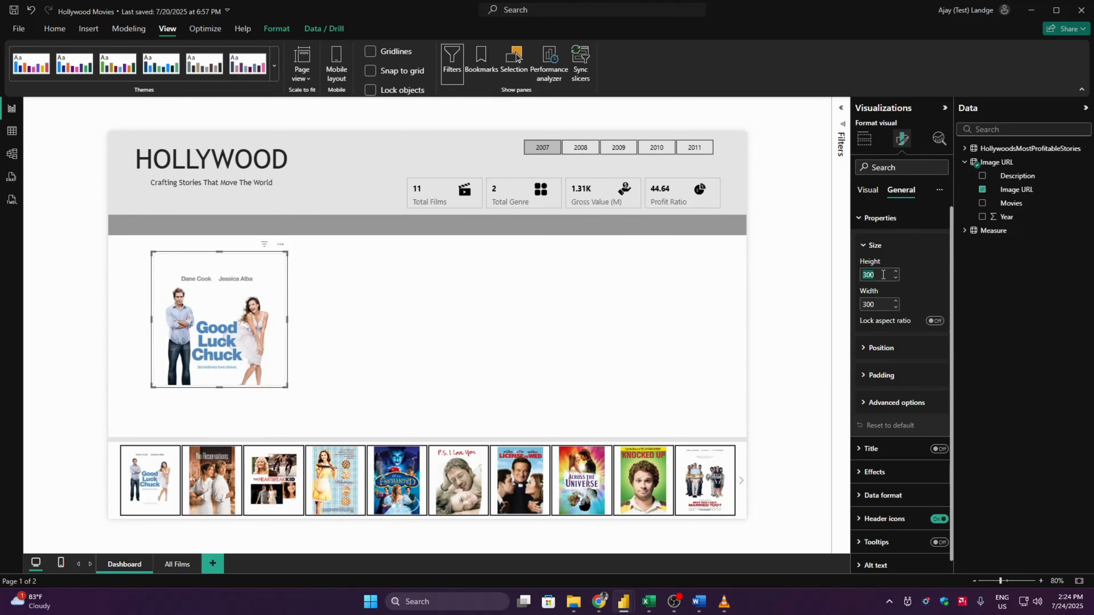
type("416")
key("Tab")
type("282")
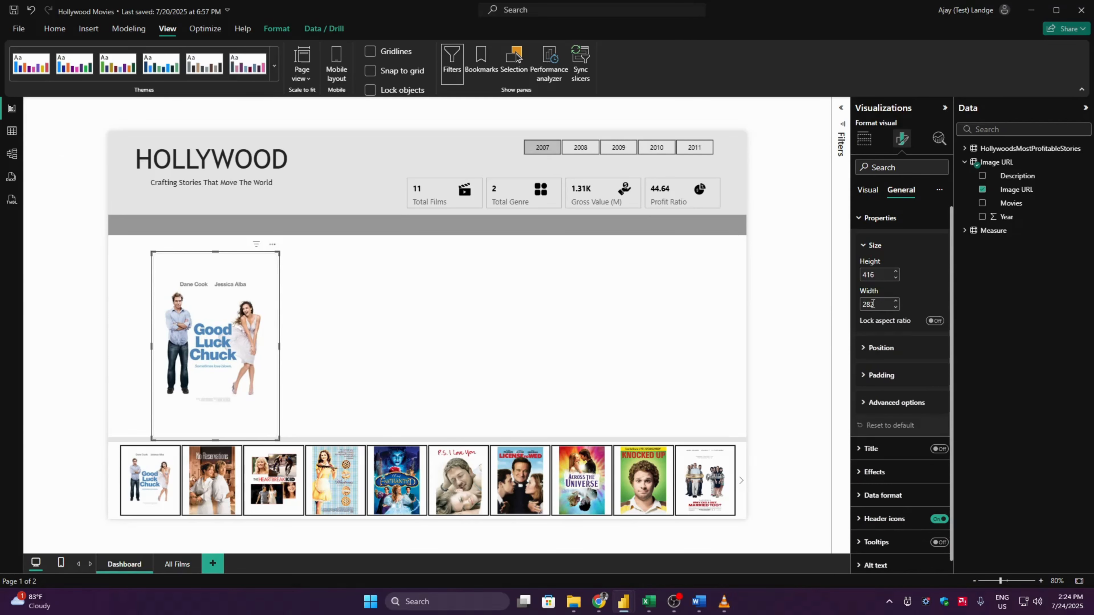
left_click_drag(208, 312, 206, 303)
left_click(80, 320)
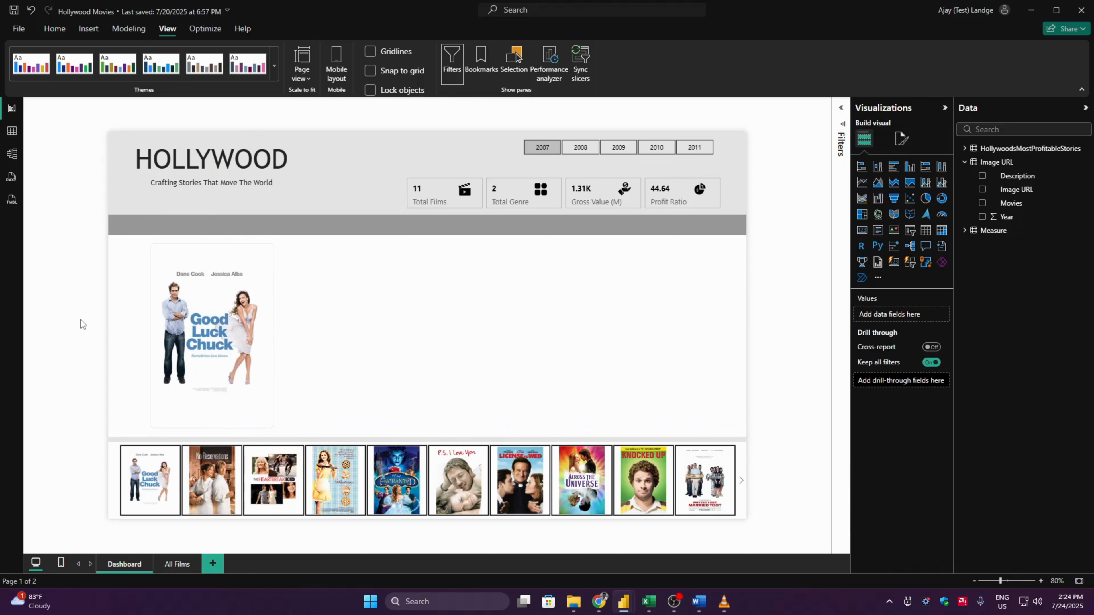
- Set the poster card's padding in the Cards formatting to Custom with 0 px on all four sides
left_click(178, 328)
left_click(901, 139)
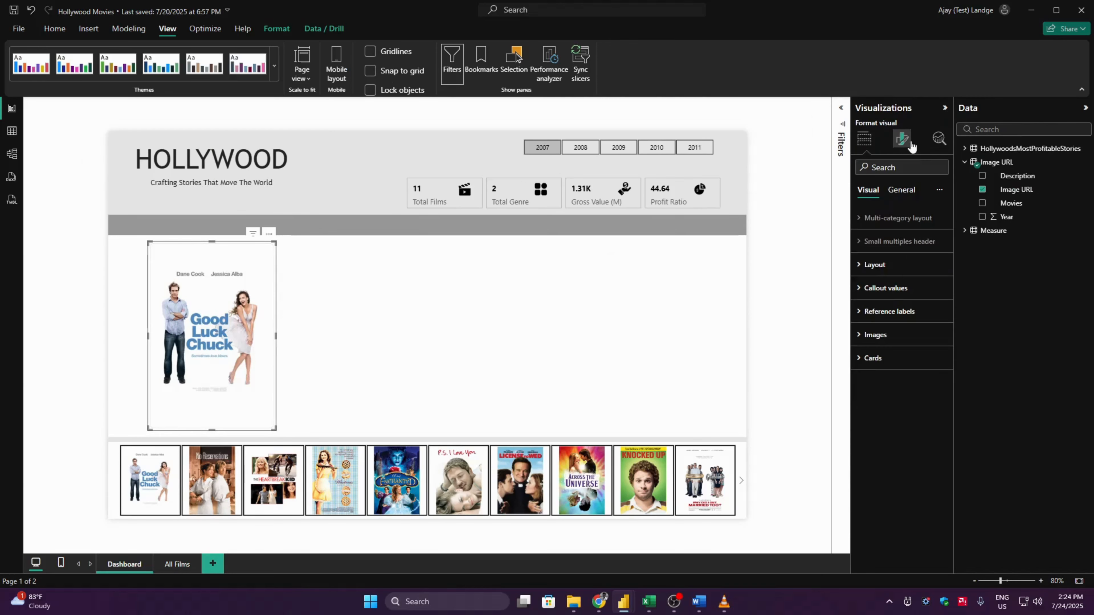
left_click(915, 361)
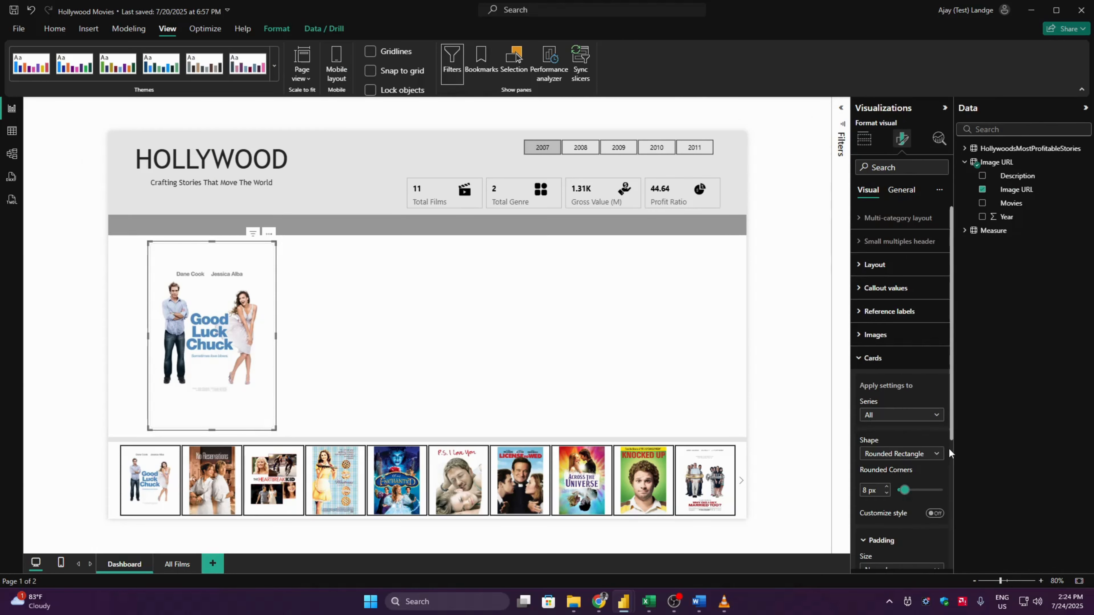
scroll(949, 448, "down", 2)
left_click_drag(953, 452, 953, 545)
left_click(884, 375)
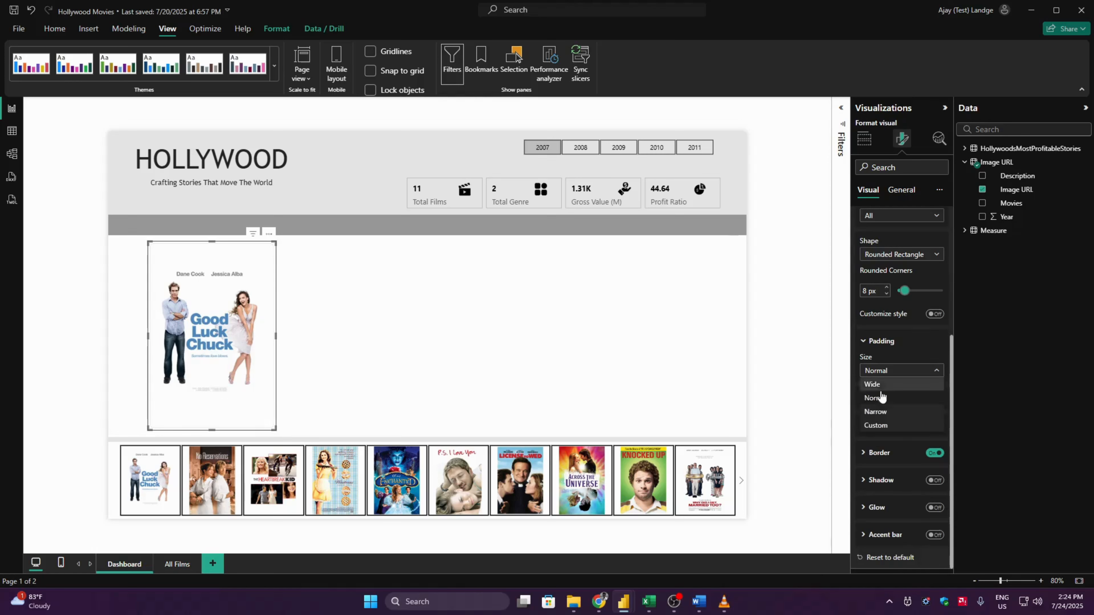
left_click(887, 423)
left_click(868, 424)
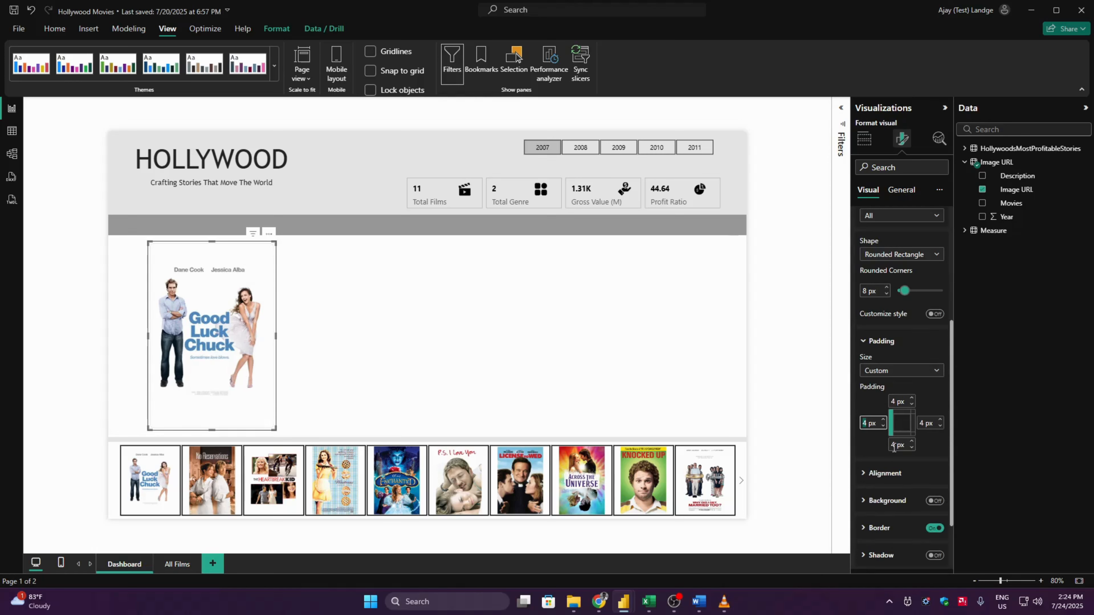
key("Tab")
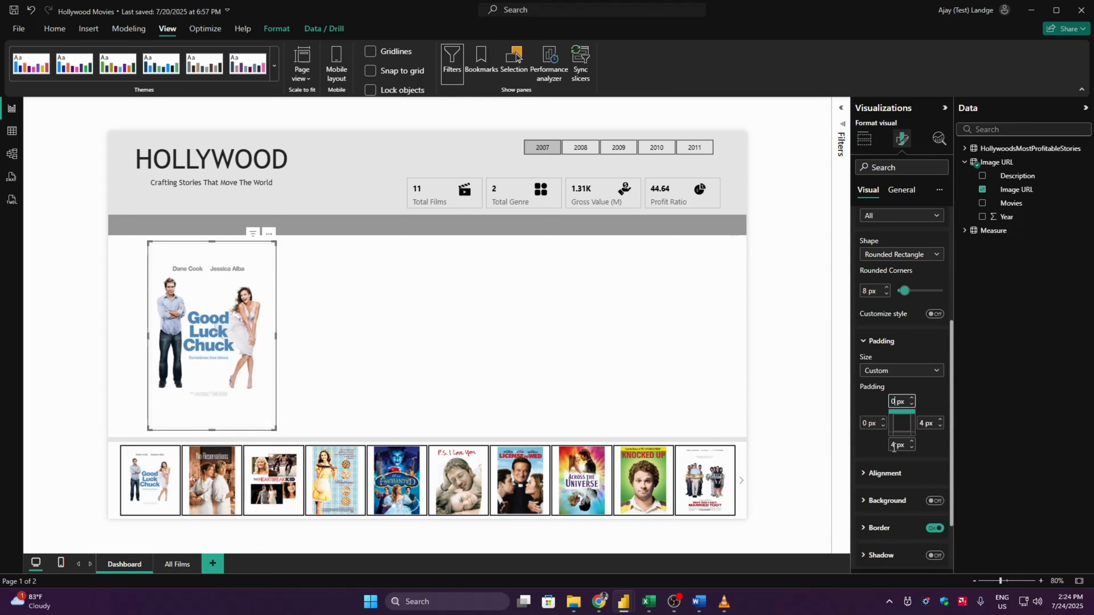
left_click(894, 448)
type("0")
key("Tab")
type("0")
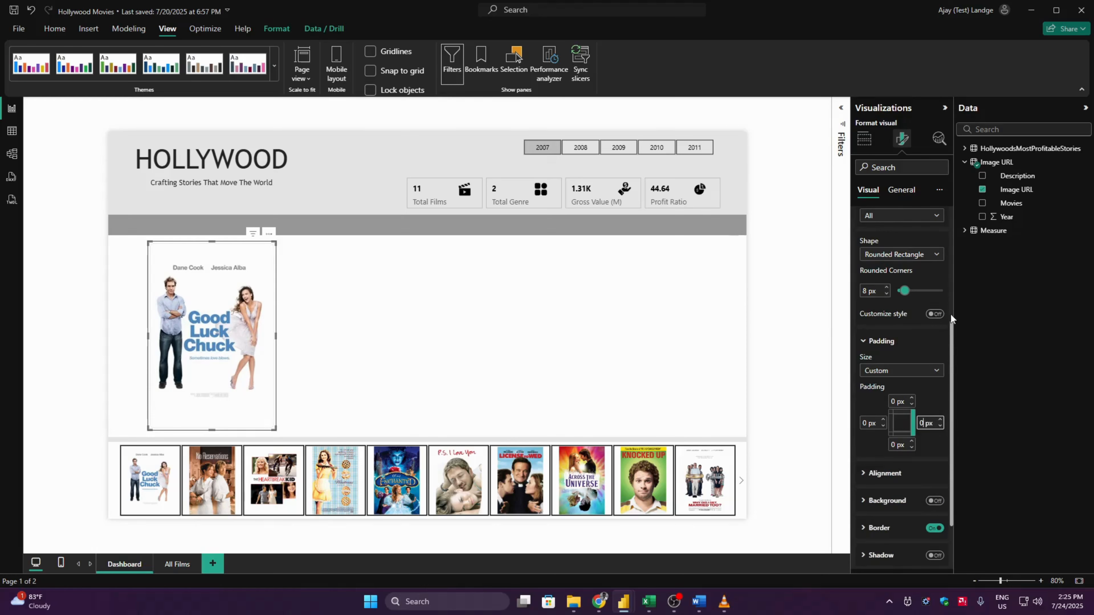
- Set the space between image and text to 0 px in the poster card's image formatting
scroll(950, 313, "up", 5)
left_click(890, 366)
left_click(891, 338)
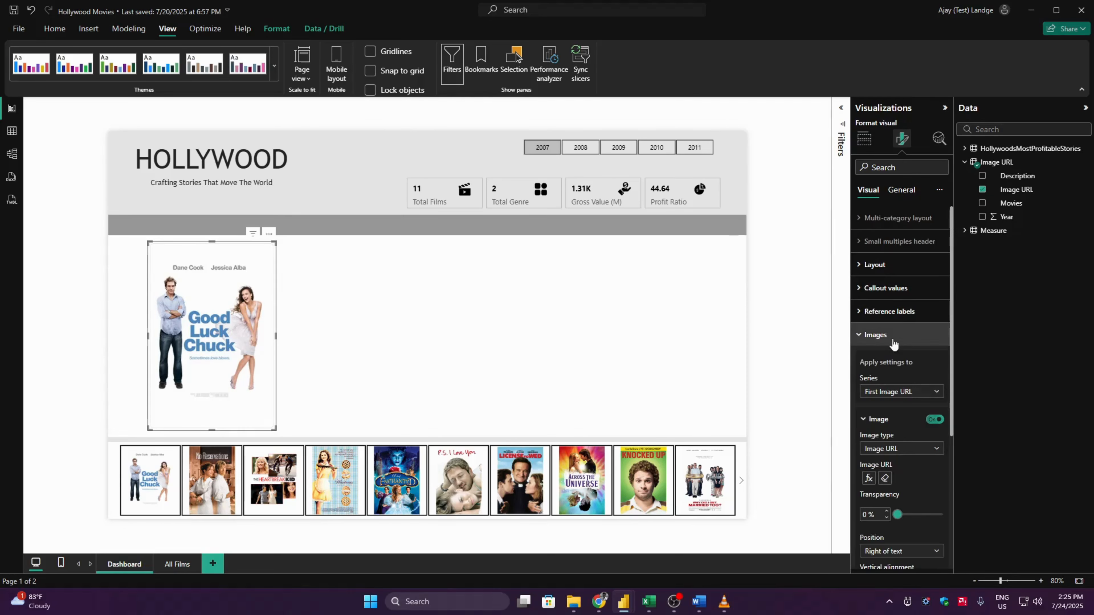
scroll(951, 454, "down", 5)
double_click(866, 404)
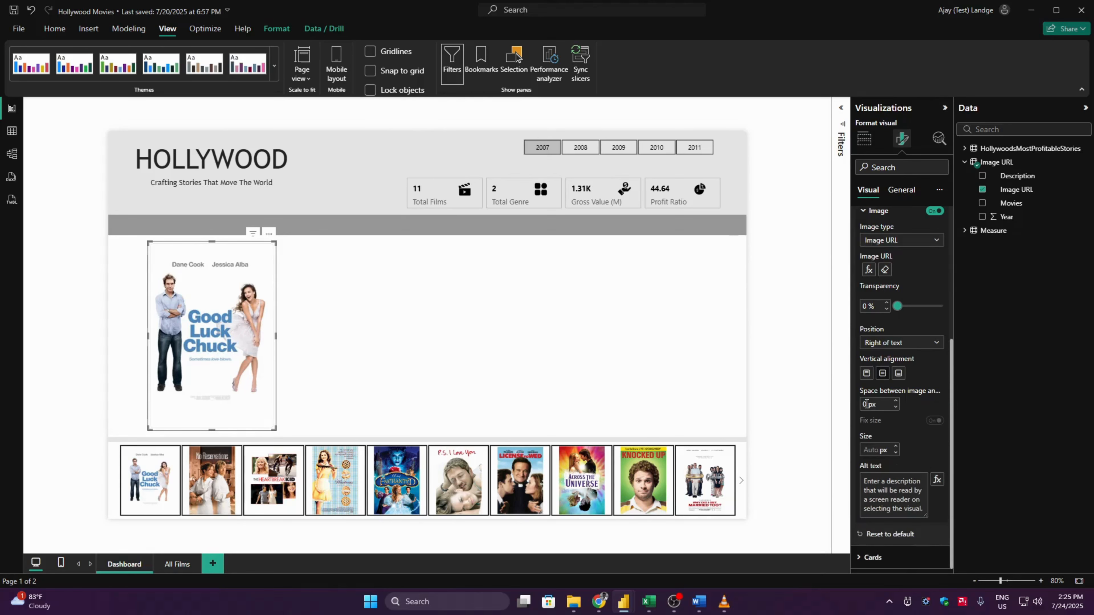
- Select the No Reservations poster in the tile slicer to check the poster card, and switch the selection to Good Luck Chuck
left_click(61, 364)
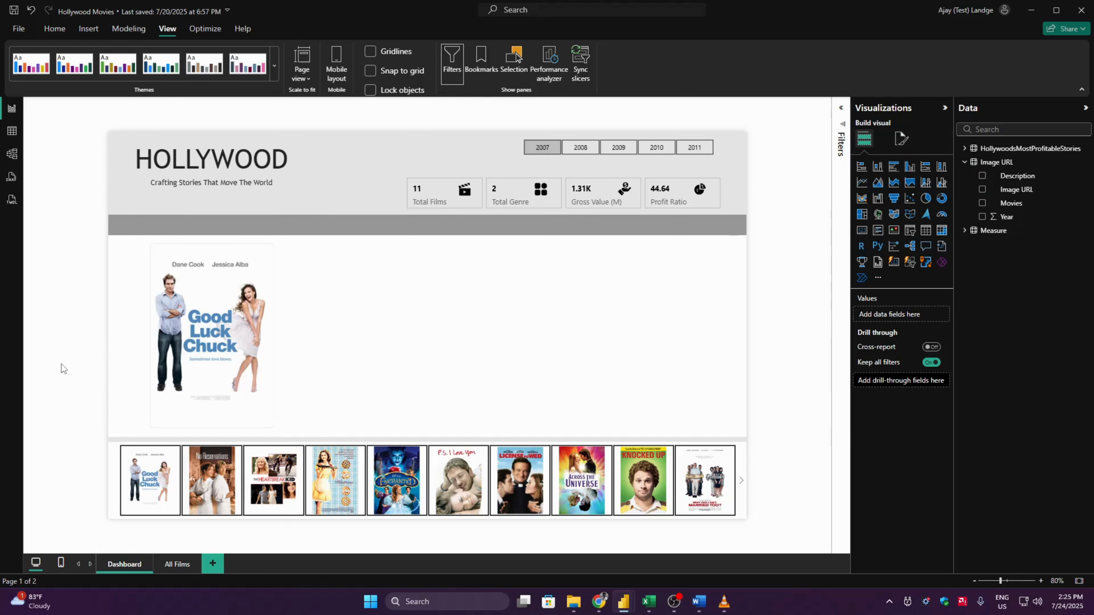
left_click(209, 478)
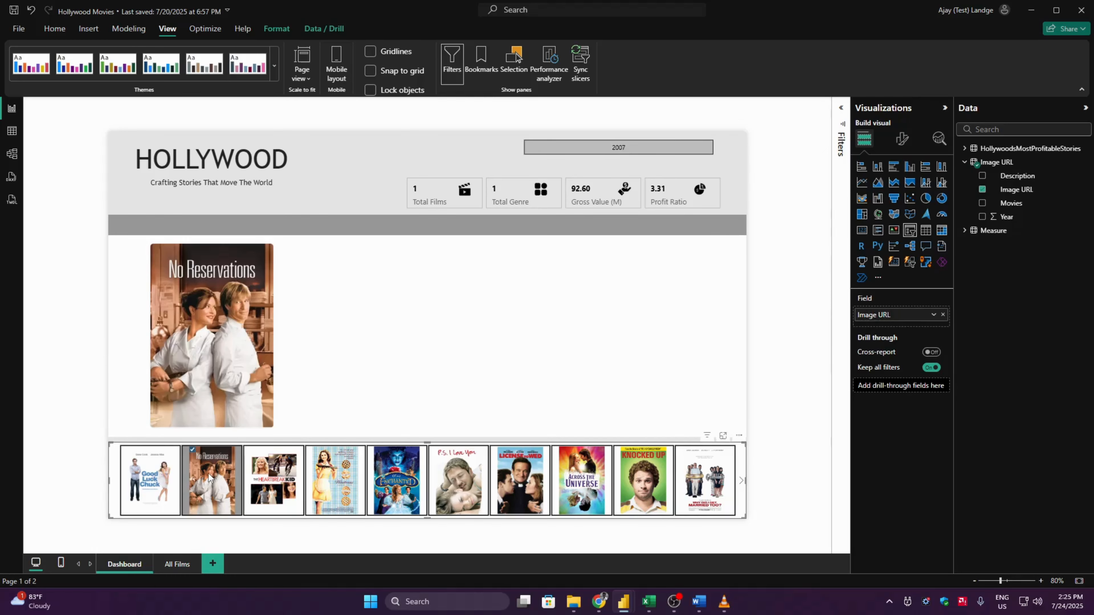
left_click(69, 319)
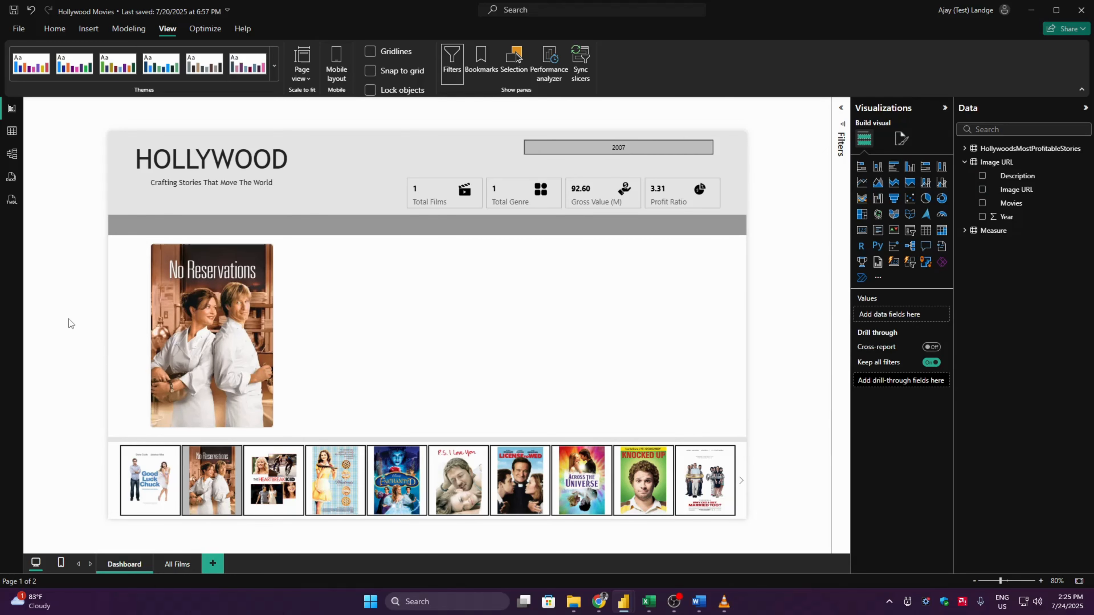
left_click(136, 451)
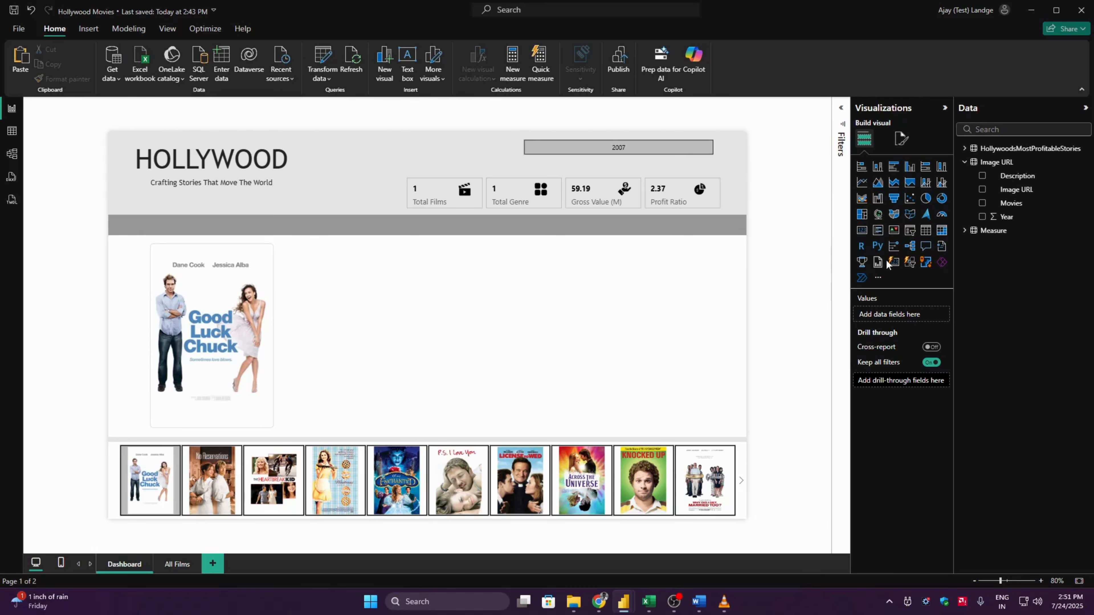
- Add a card showing the Film Name measure to the right of the poster and widen it to about 686
left_click(893, 262)
left_click_drag(239, 259, 416, 312)
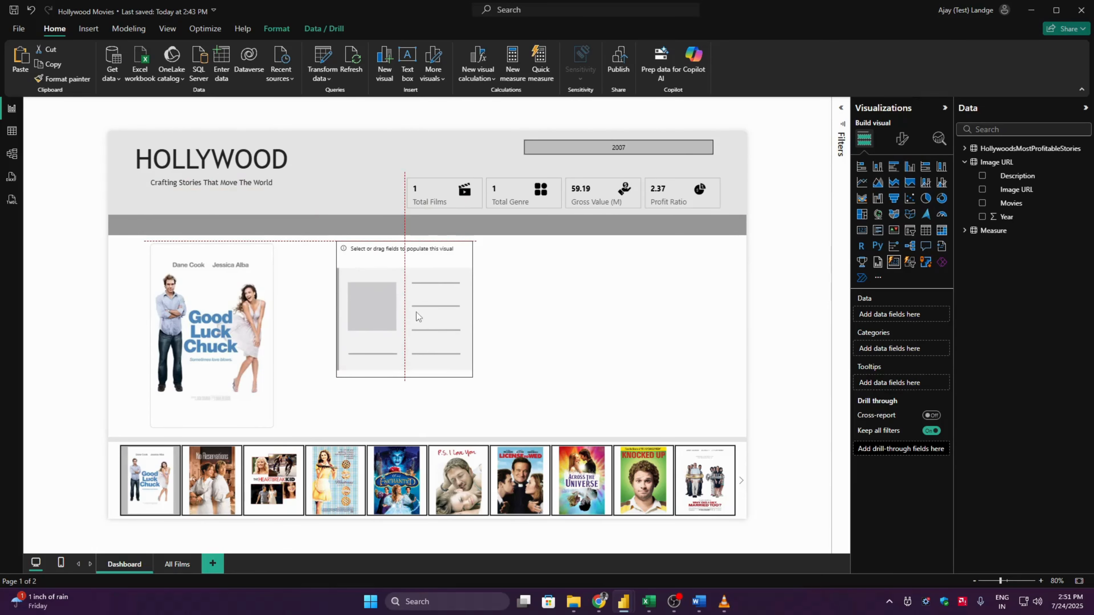
left_click(964, 230)
left_click(965, 162)
left_click_drag(1089, 214, 1092, 465)
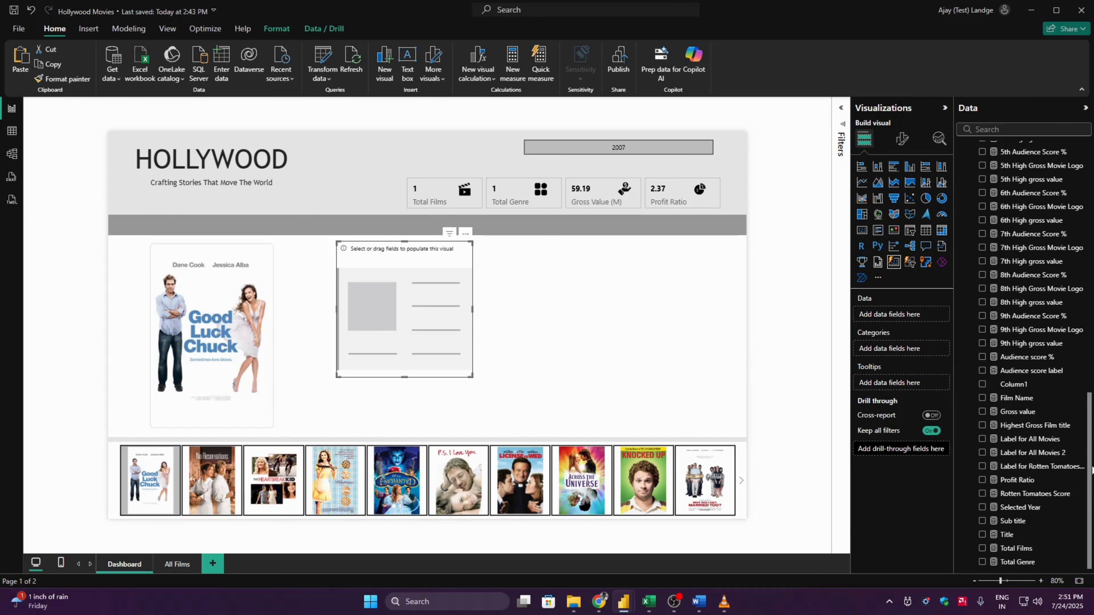
left_click(1028, 398)
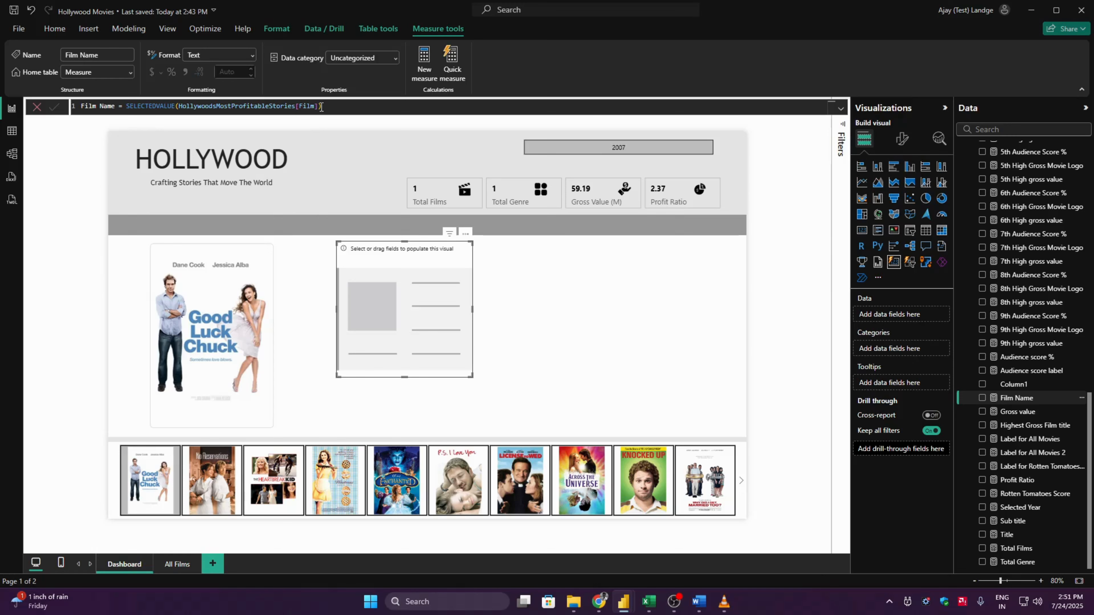
left_click(982, 399)
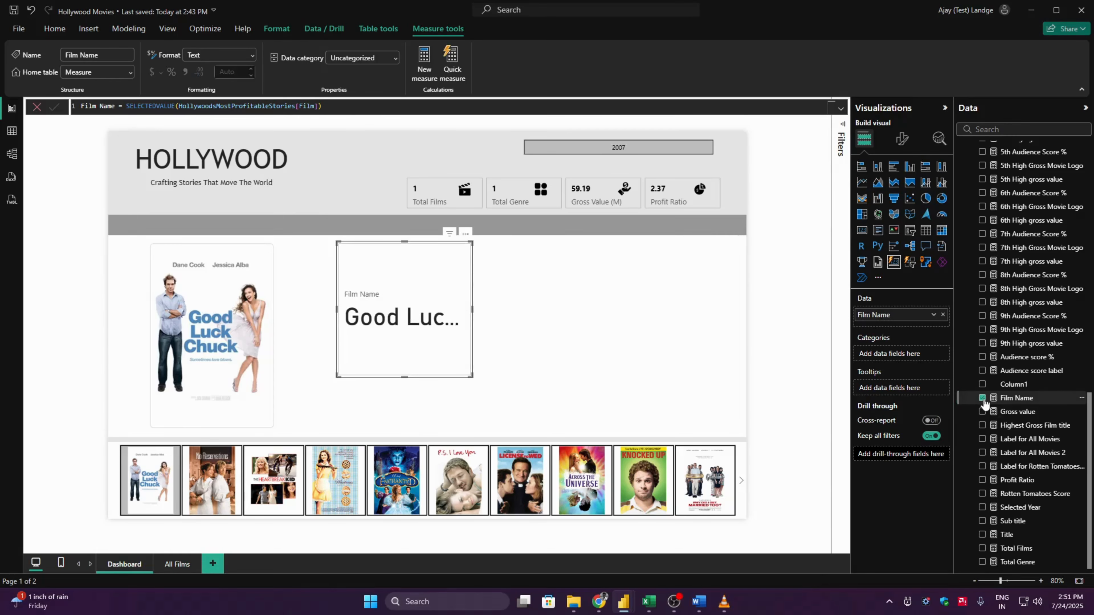
left_click_drag(473, 377, 646, 361)
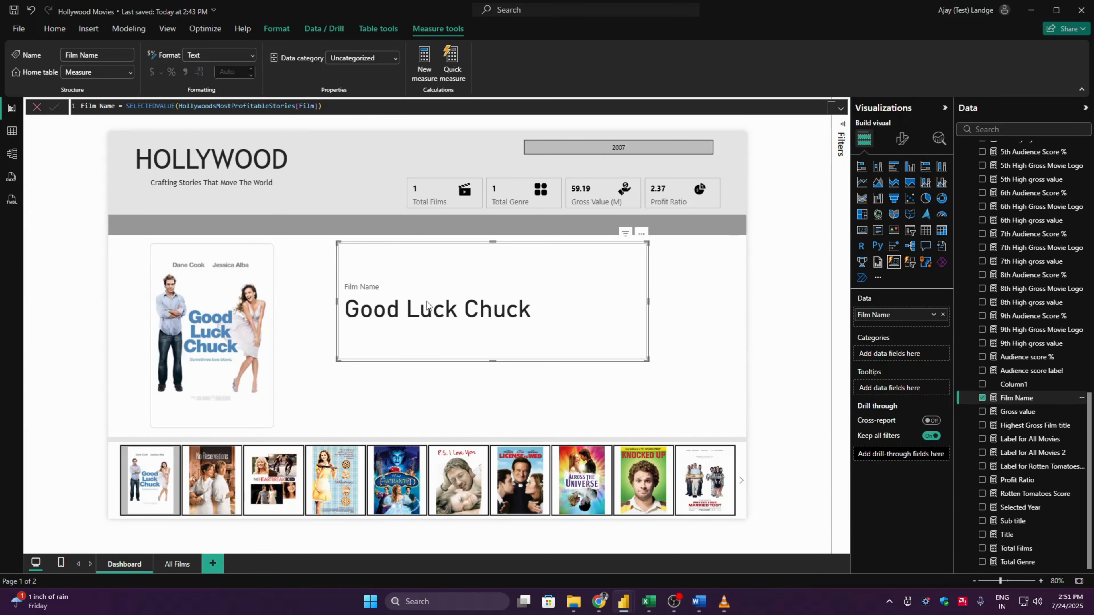
- Format the Film Name callout value in Trebuchet at font size 18
left_click(901, 139)
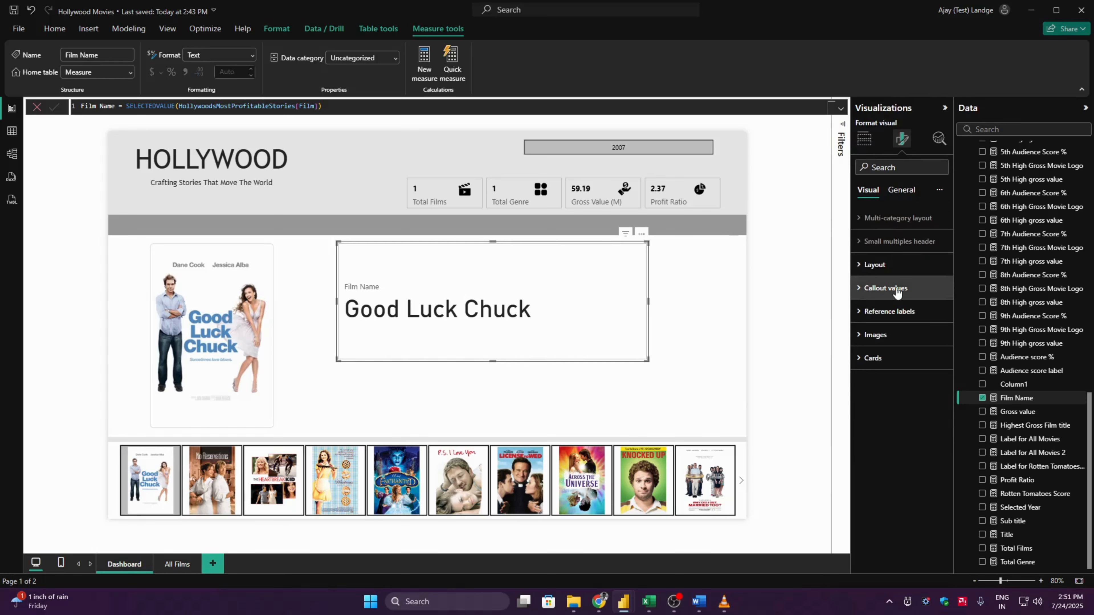
left_click(885, 288)
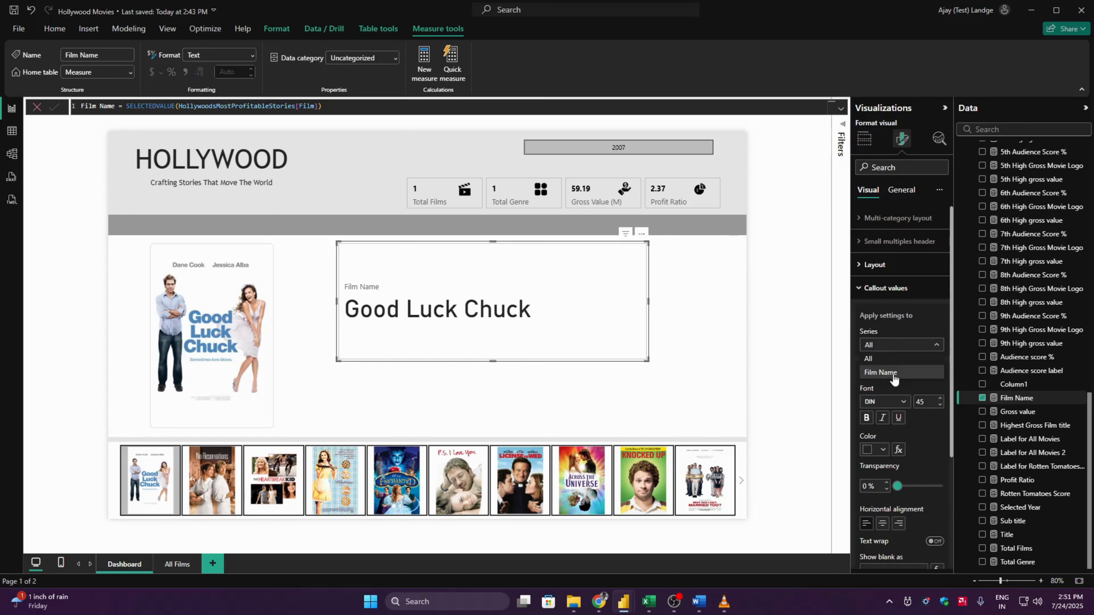
left_click(904, 401)
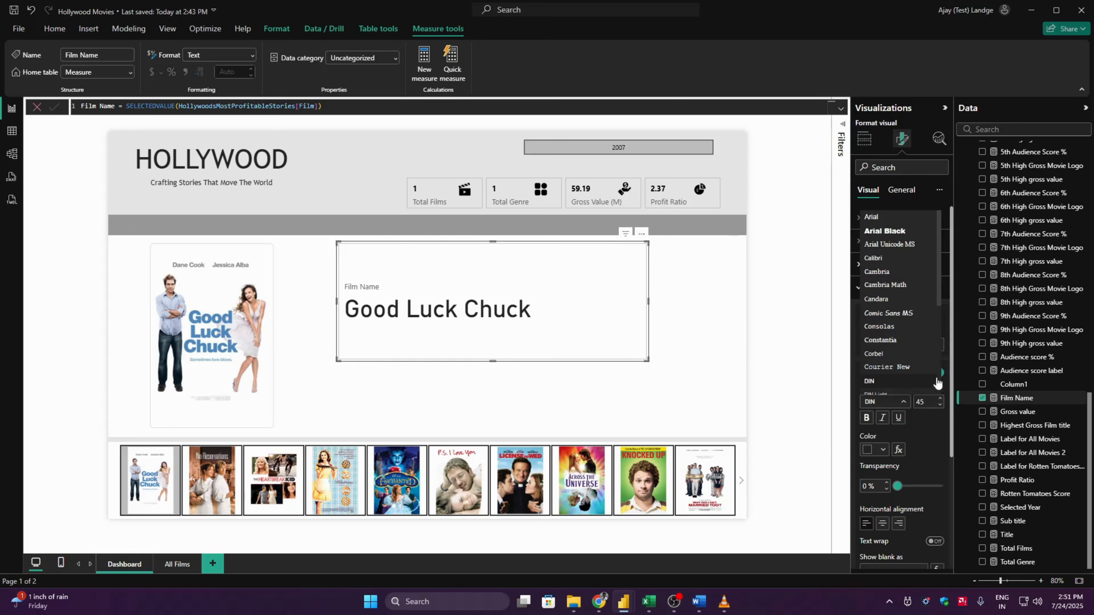
scroll(938, 376, "down", 5)
left_click(881, 377)
left_click(932, 401)
type("18")
key("Return")
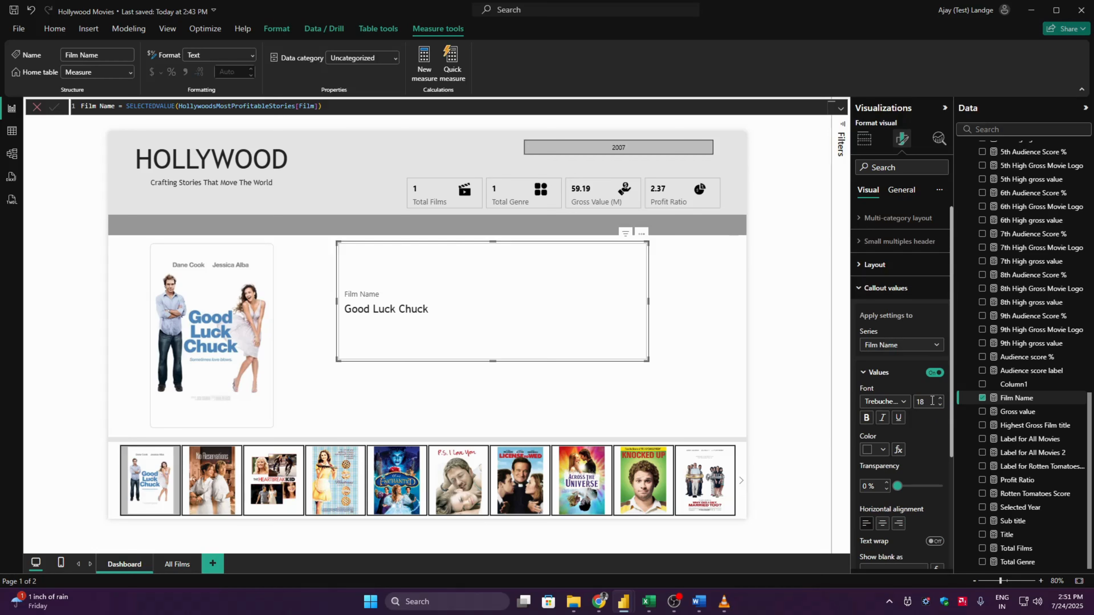
- Turn off the label of the Film Name callout value
left_click(879, 373)
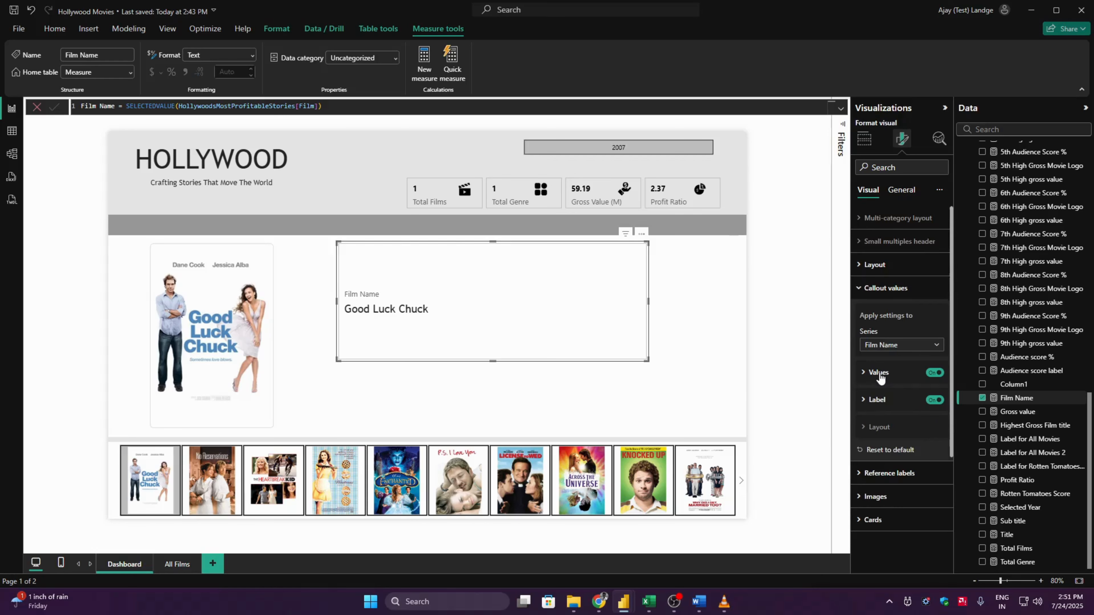
left_click(931, 401)
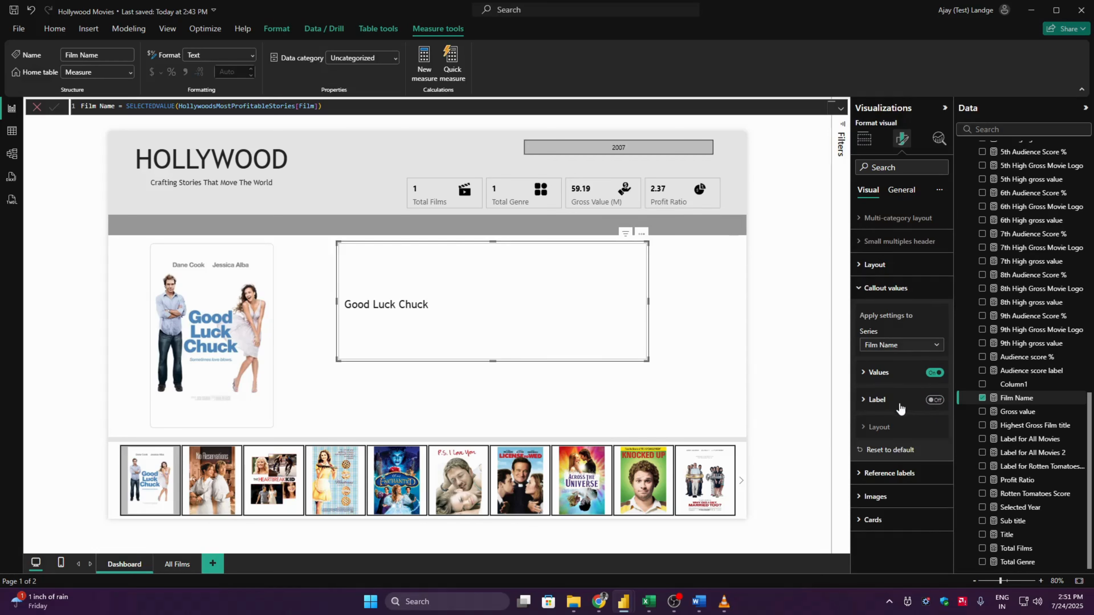
left_click(888, 289)
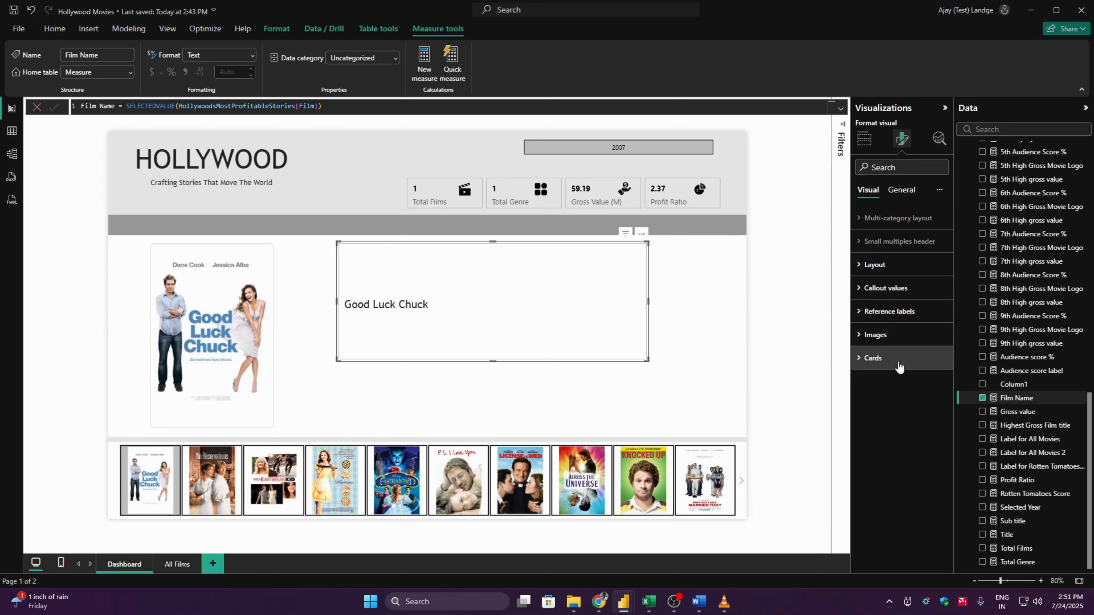
- Set the film name card's padding for all series to Custom with 0 px on every side
left_click(898, 359)
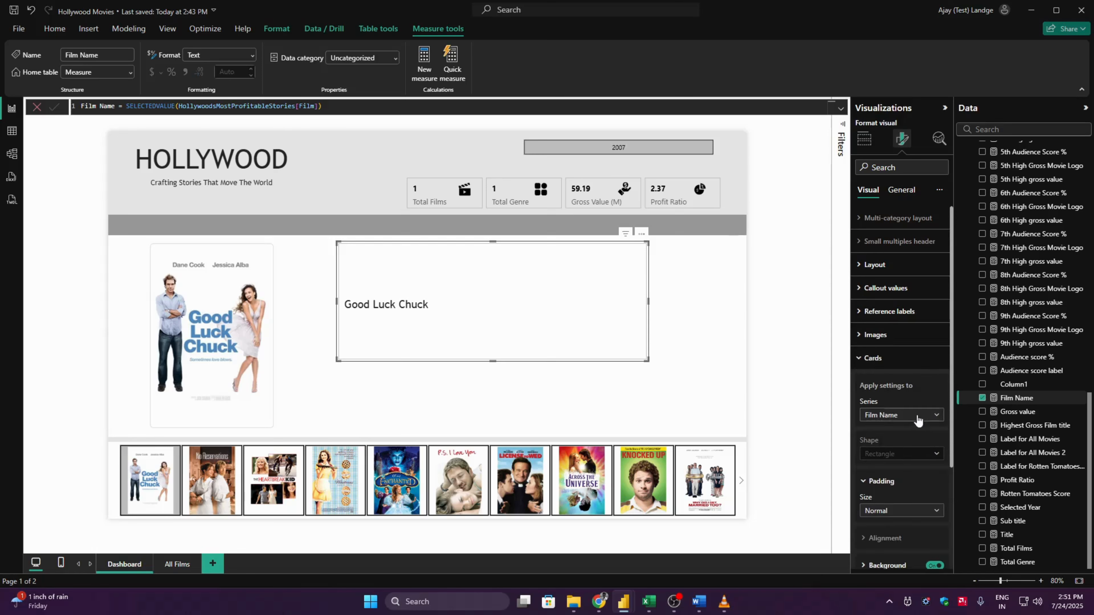
left_click(904, 415)
left_click(895, 424)
scroll(950, 464, "down", 3)
left_click(897, 449)
left_click(876, 504)
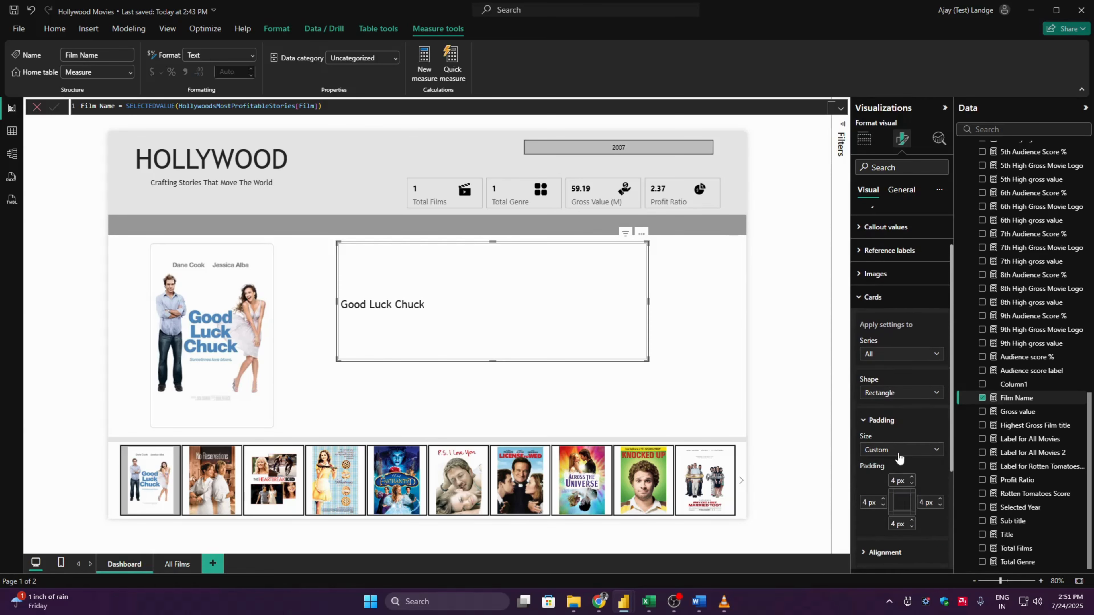
left_click(868, 501)
key("Tab")
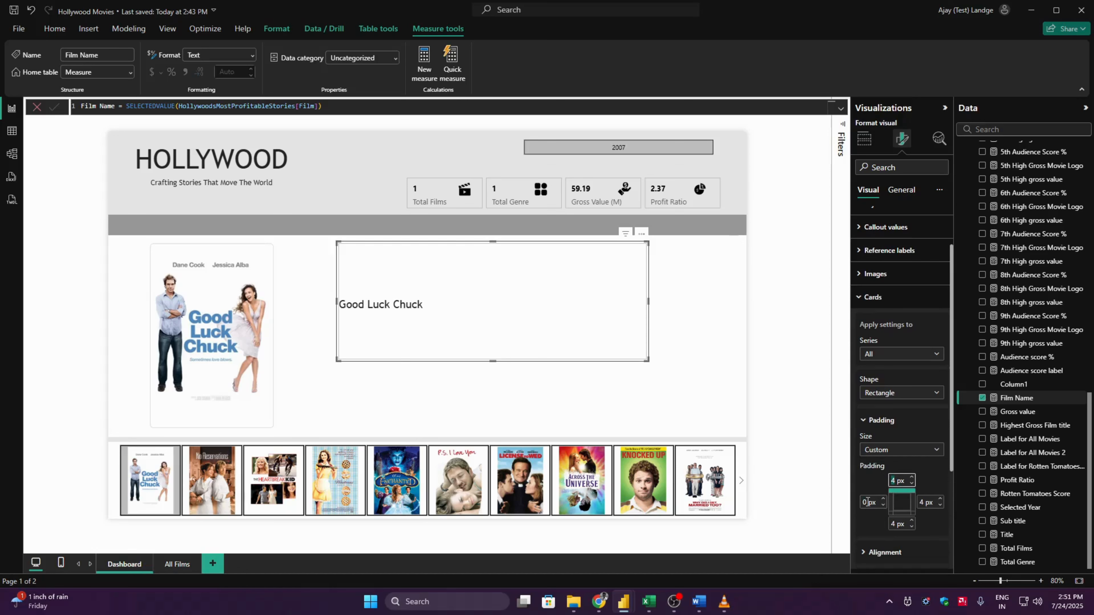
type("0")
key("Tab")
type("0")
key("Tab")
type("0")
- Turn off the background and border in the film name card's Cards formatting
scroll(951, 476, "down", 3)
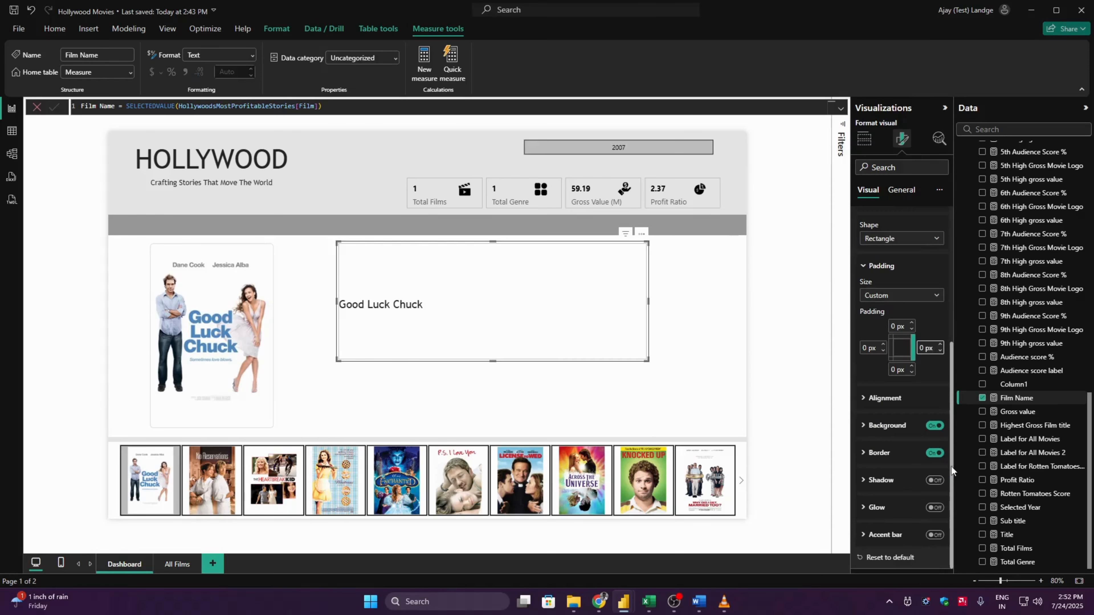
left_click(934, 427)
left_click(878, 454)
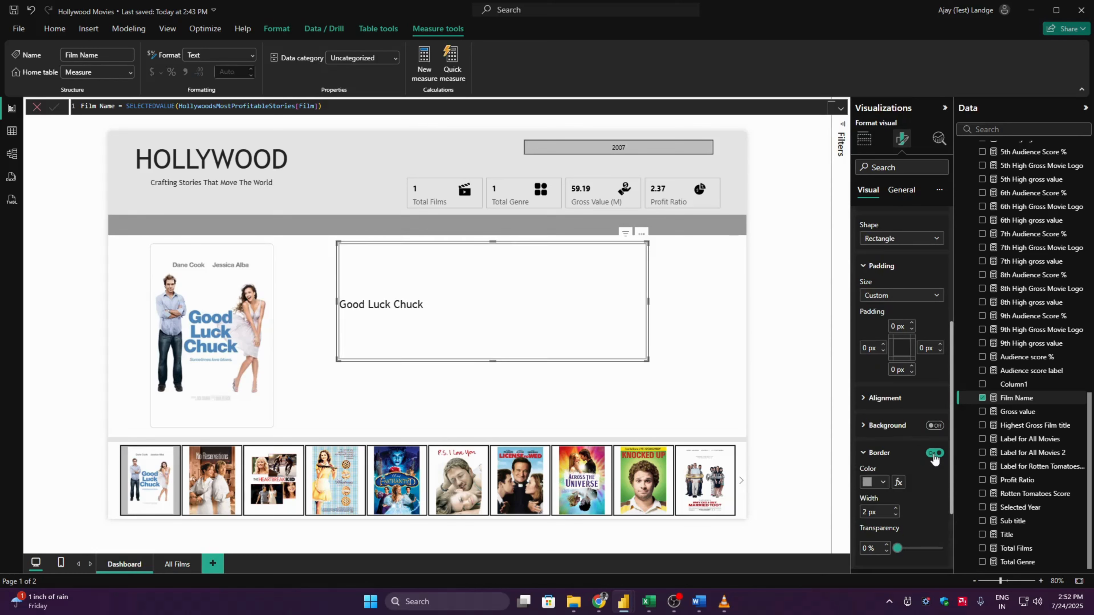
left_click(933, 453)
left_click(898, 453)
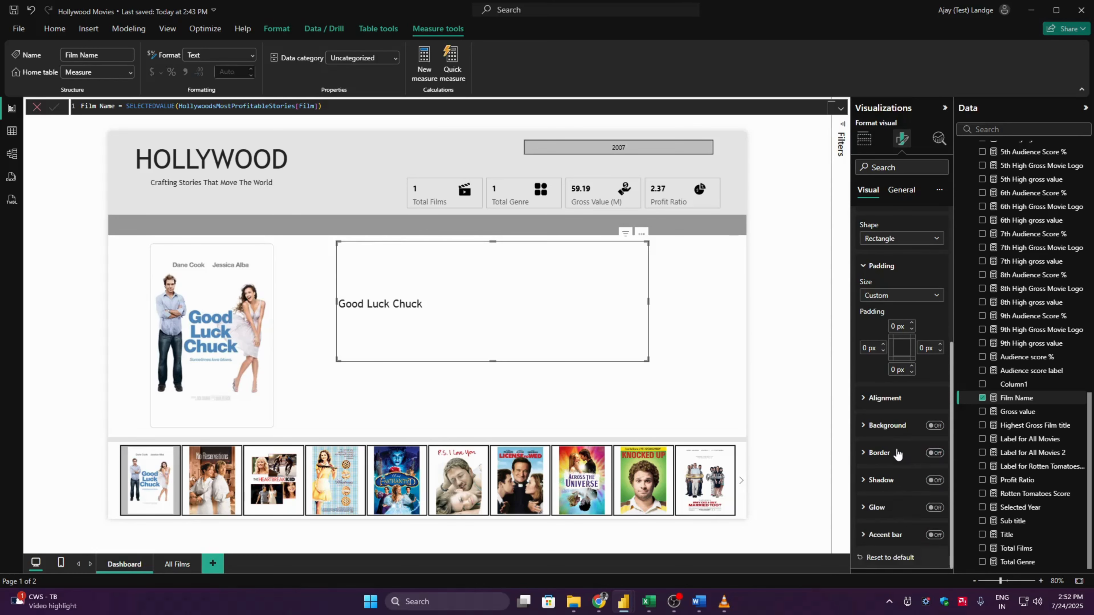
left_click(898, 403)
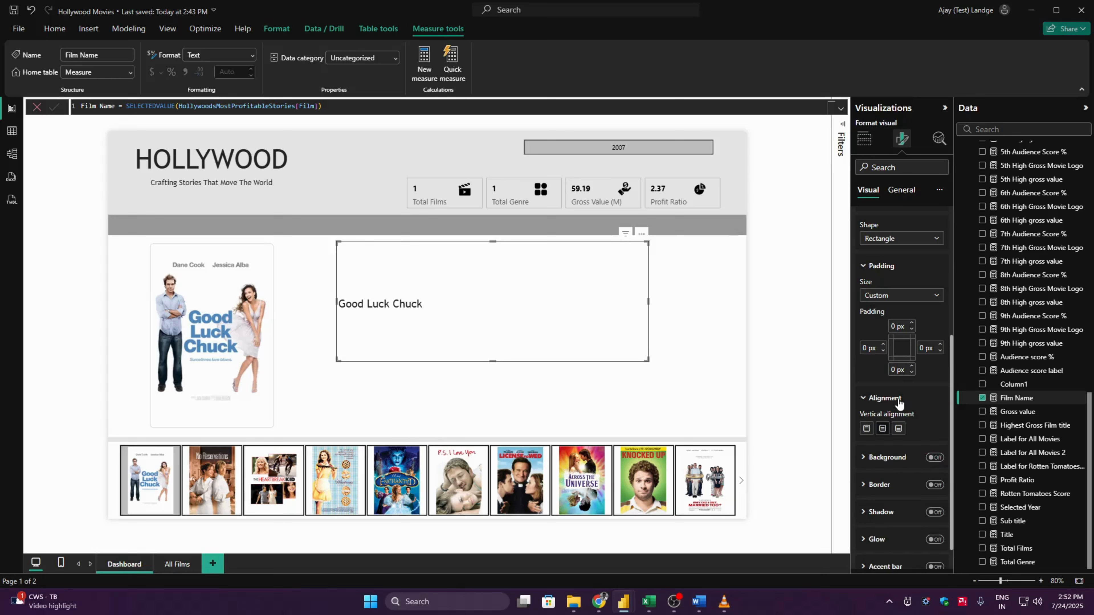
left_click(898, 403)
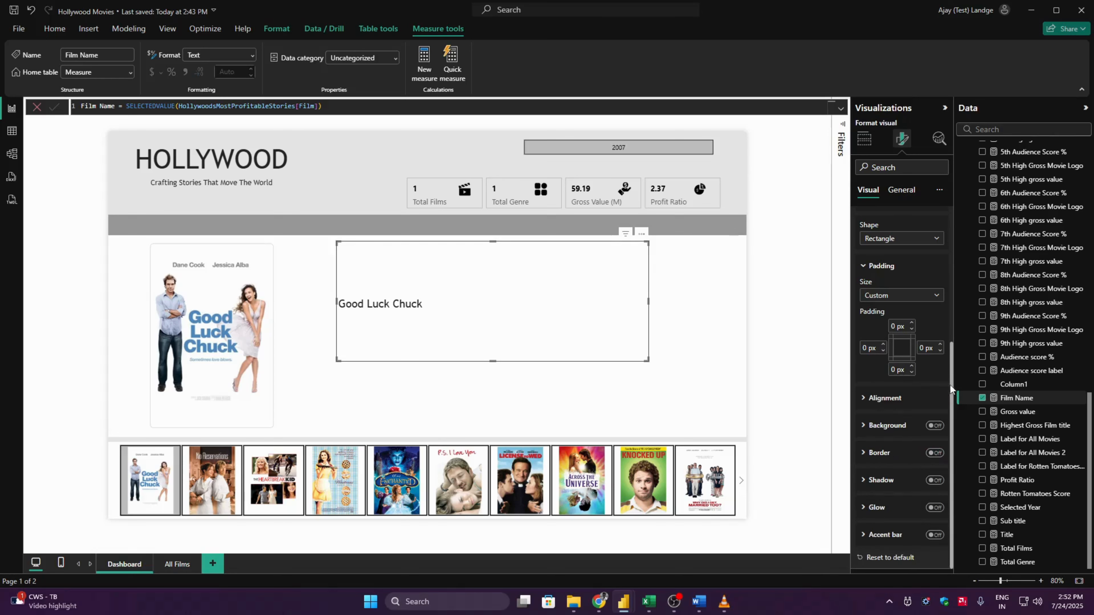
- Set the film name card's height to 50 and width to 435
left_click_drag(951, 385, 896, 263)
left_click(911, 216)
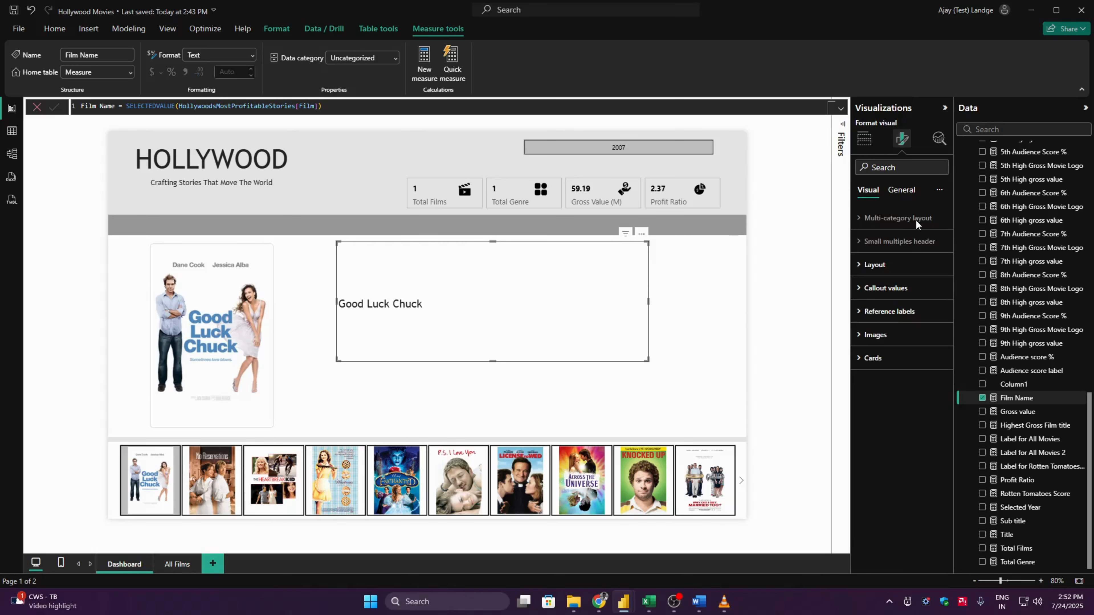
left_click(901, 190)
left_click(901, 217)
left_click(882, 274)
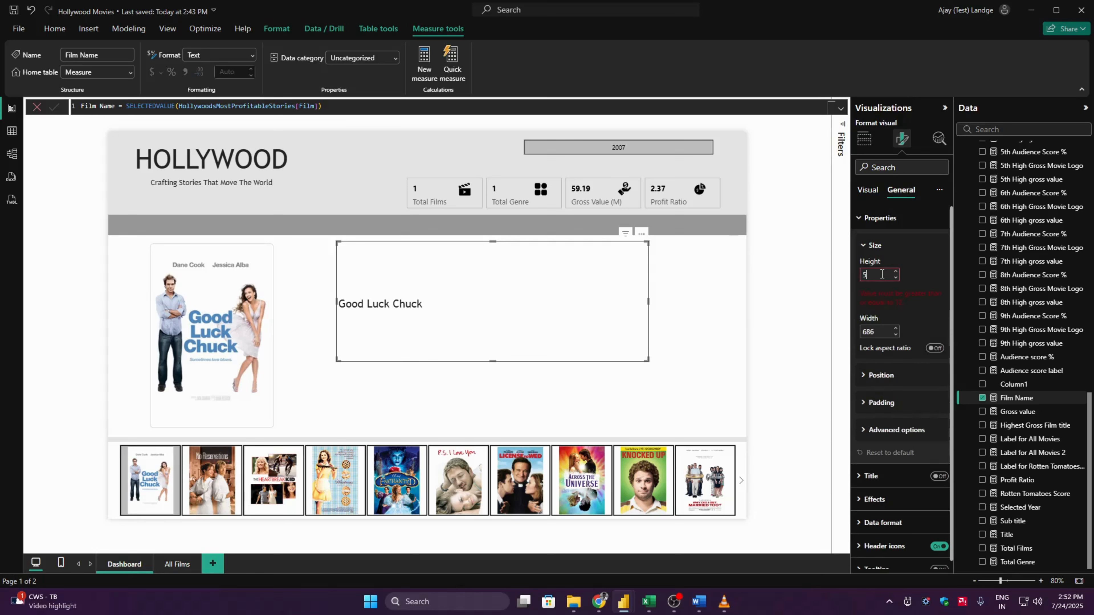
type("50")
left_click(885, 306)
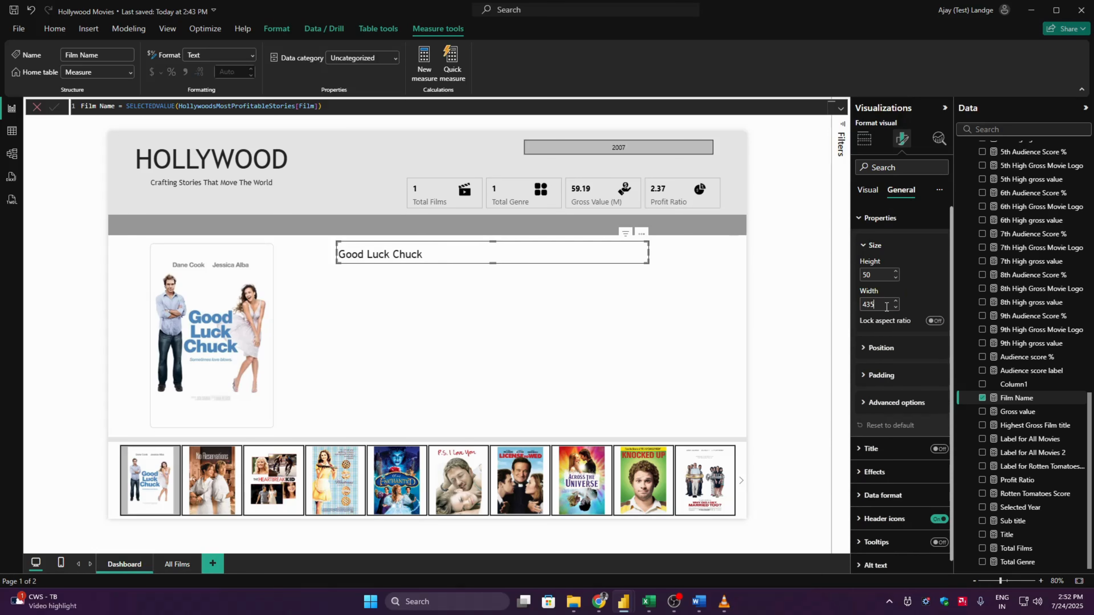
type("435")
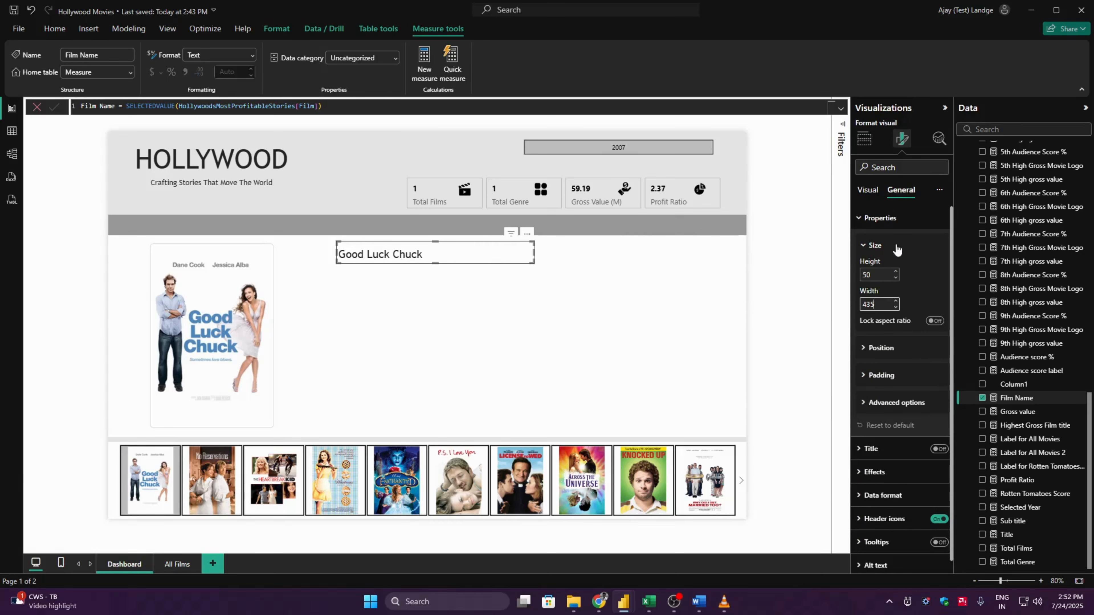
- Set the film name card's vertical alignment to top and move the card slightly down and closer to the poster
left_click(866, 190)
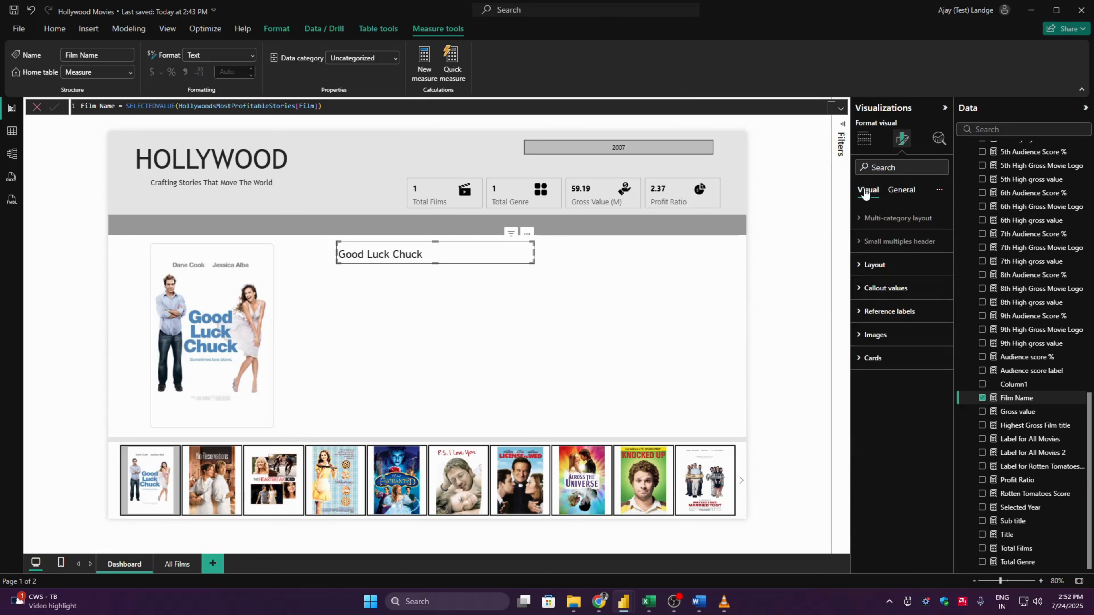
left_click(887, 359)
scroll(949, 469, "down", 5)
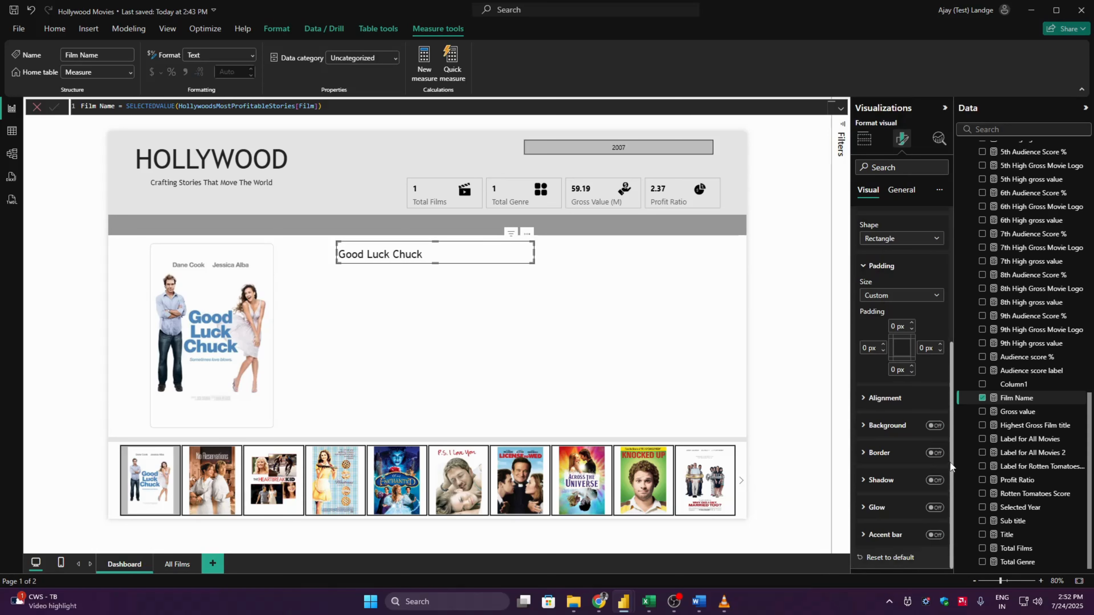
left_click(886, 399)
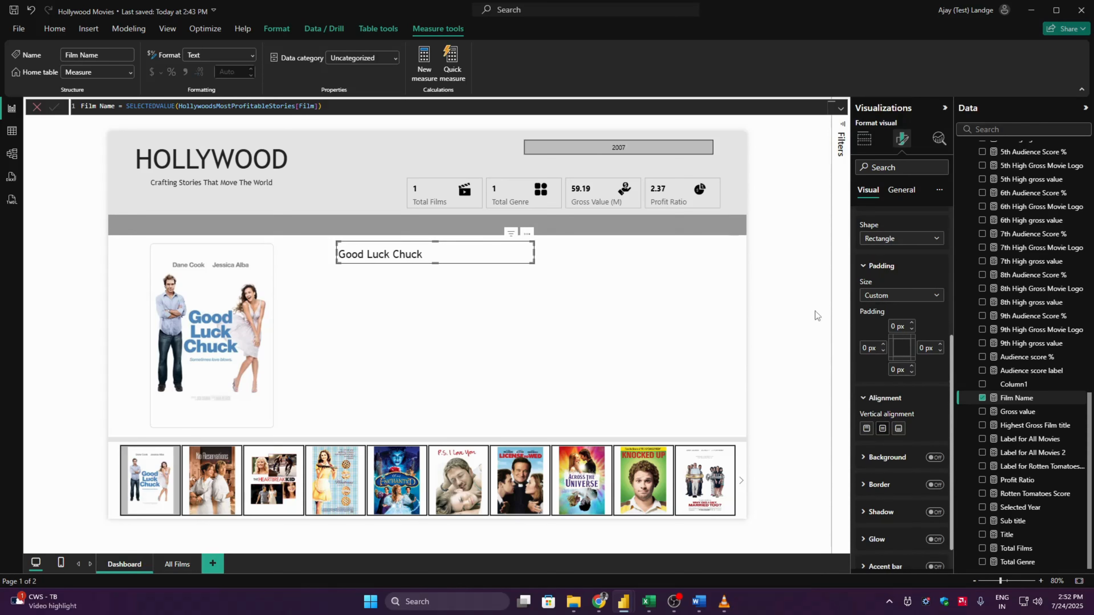
left_click(867, 428)
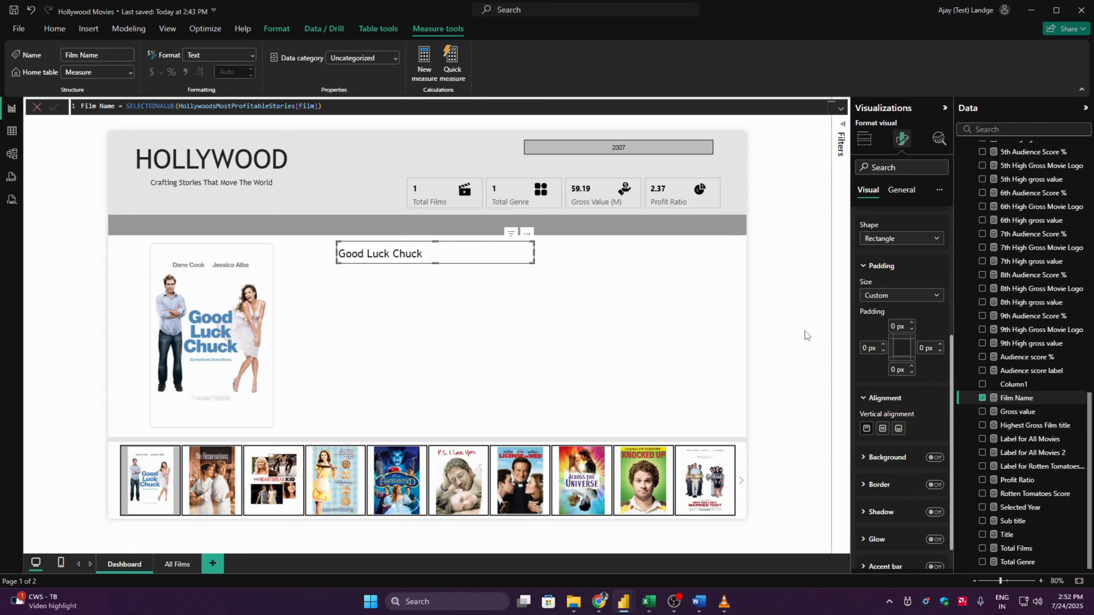
left_click_drag(402, 254, 380, 264)
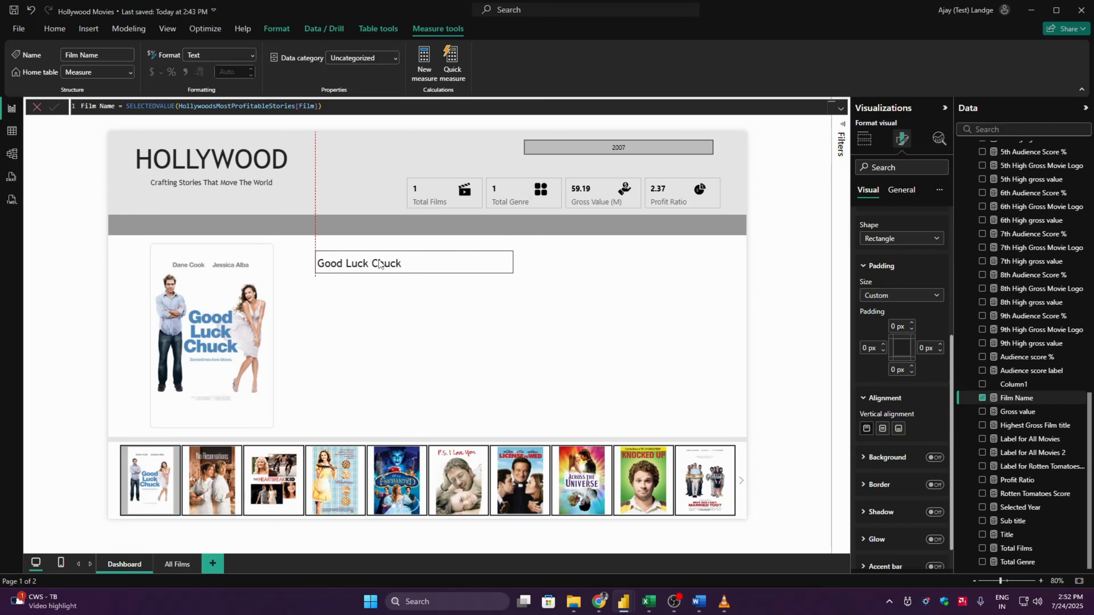
left_click(784, 245)
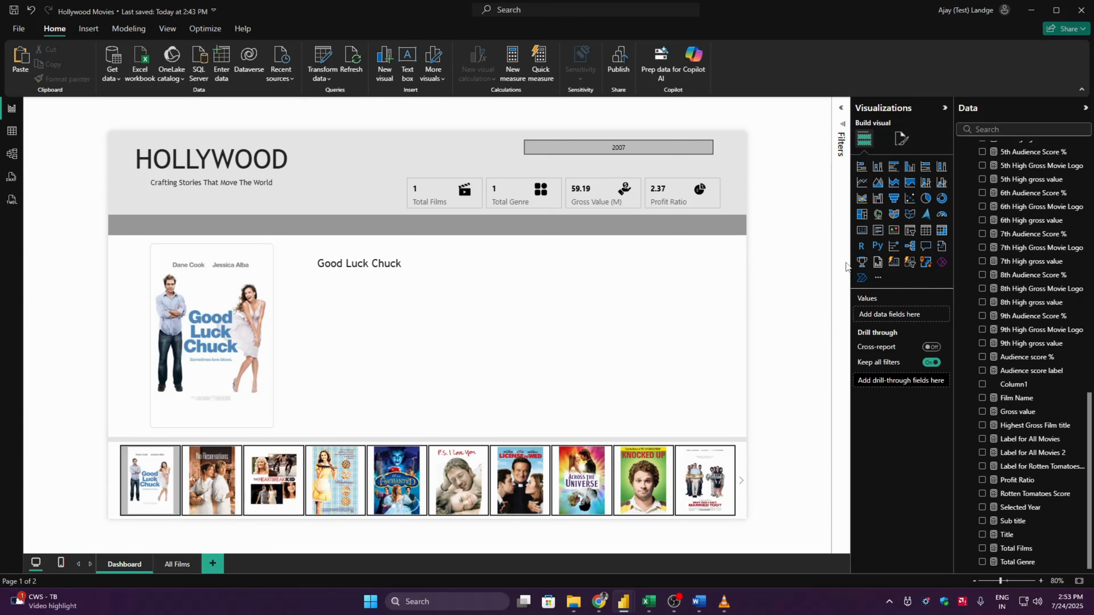
- Add a new card visual and place it below the film name, beside the large poster
left_click(893, 263)
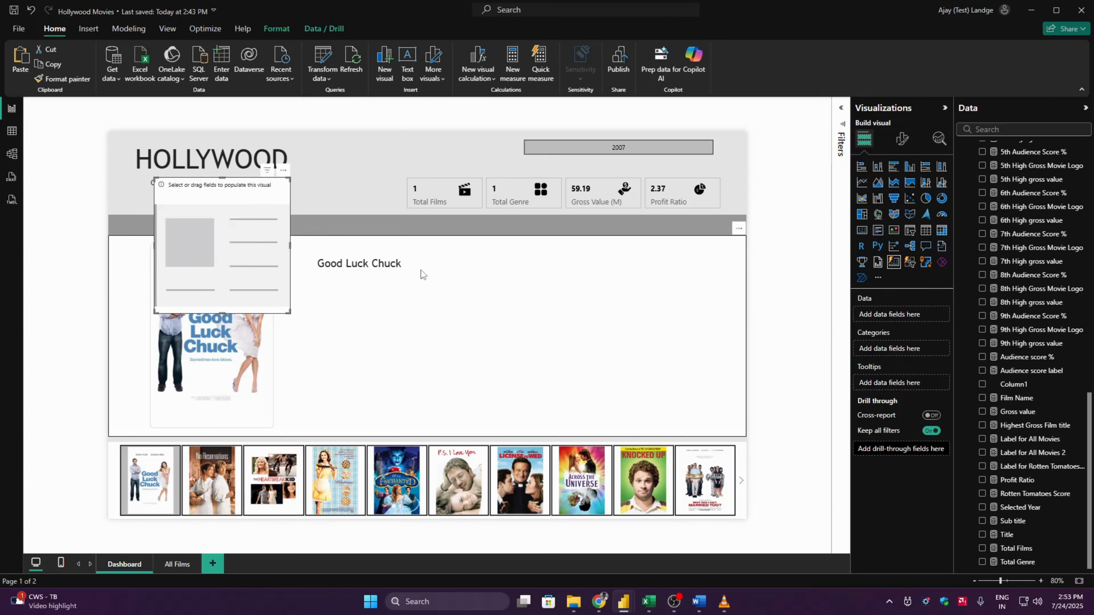
left_click_drag(245, 245, 378, 341)
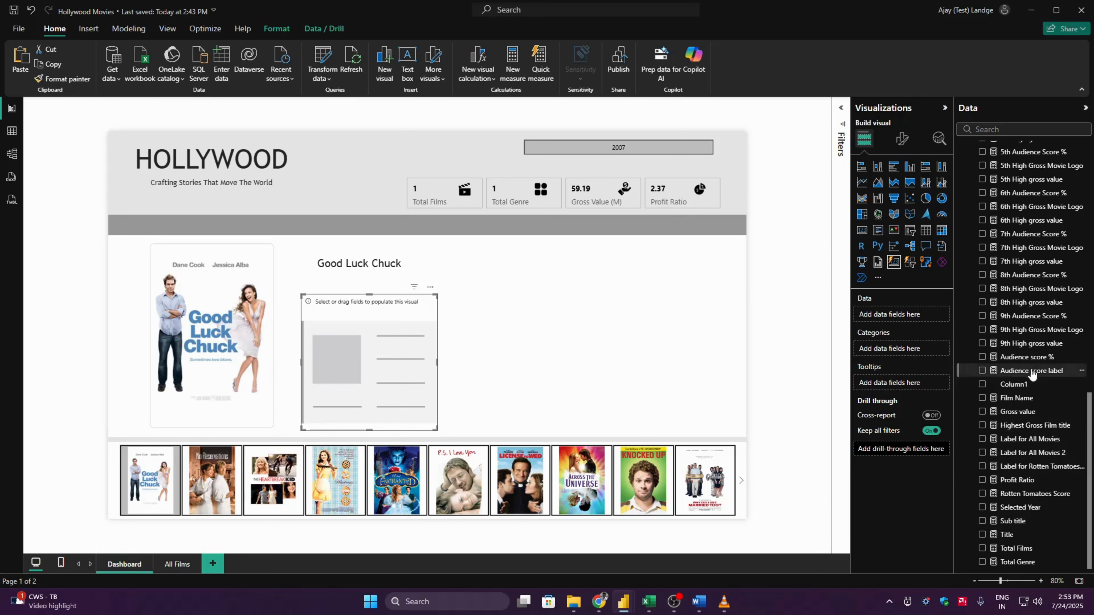
left_click(1046, 358)
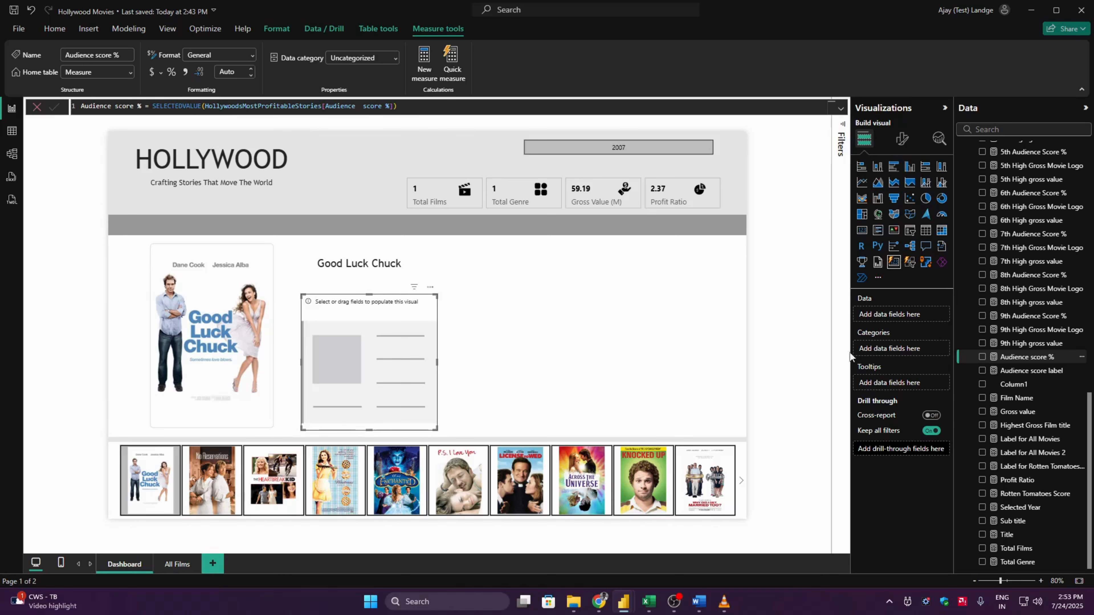
left_click(982, 357)
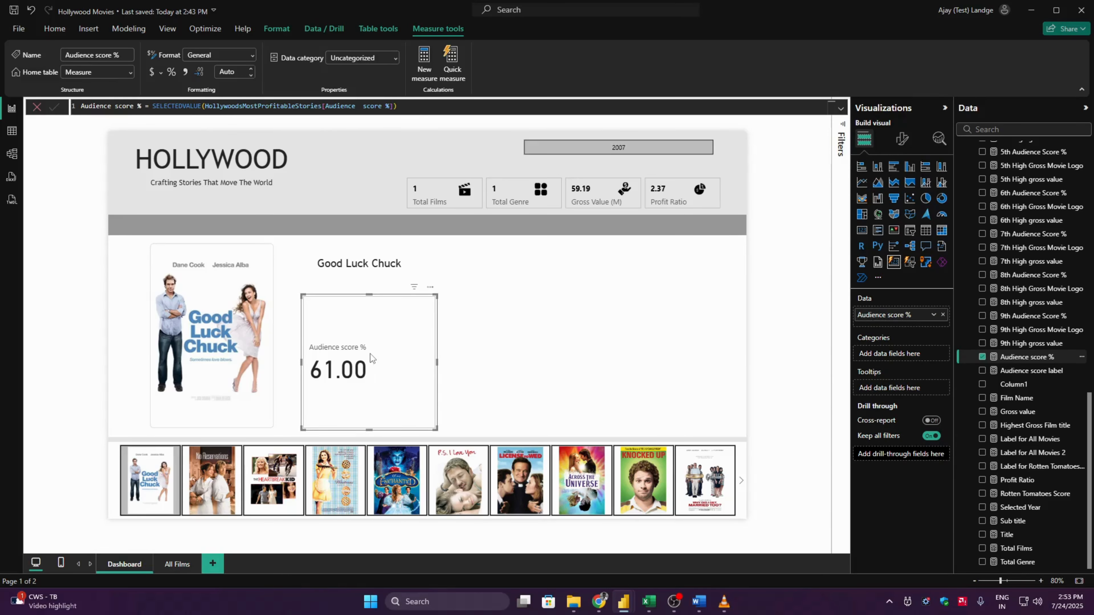
left_click(981, 358)
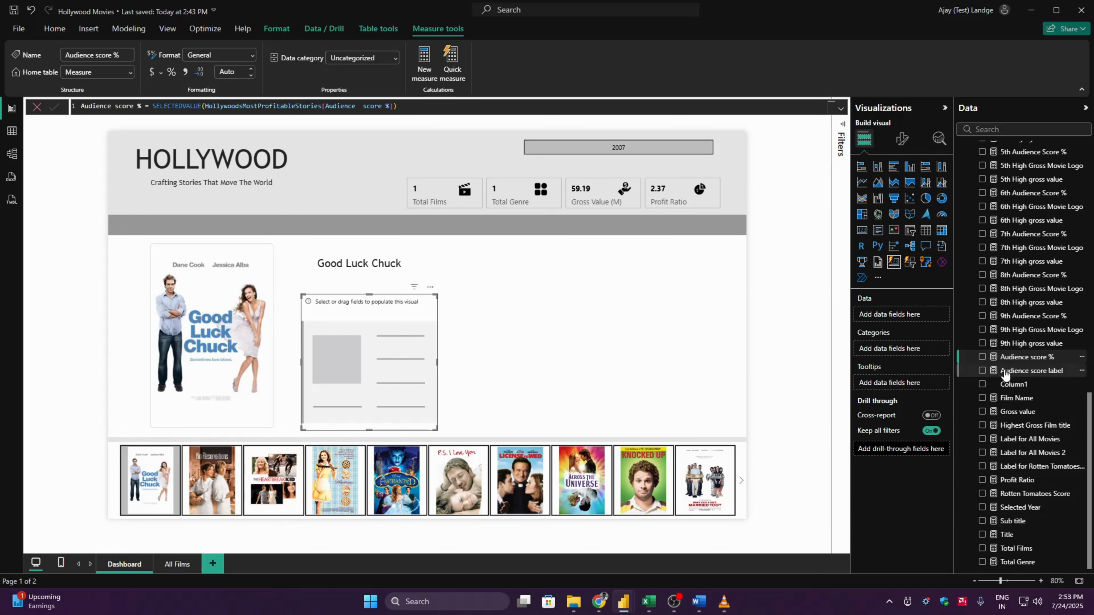
- Add the Audience score label measure to the new card and widen the card to show the full sentence
left_click(1022, 371)
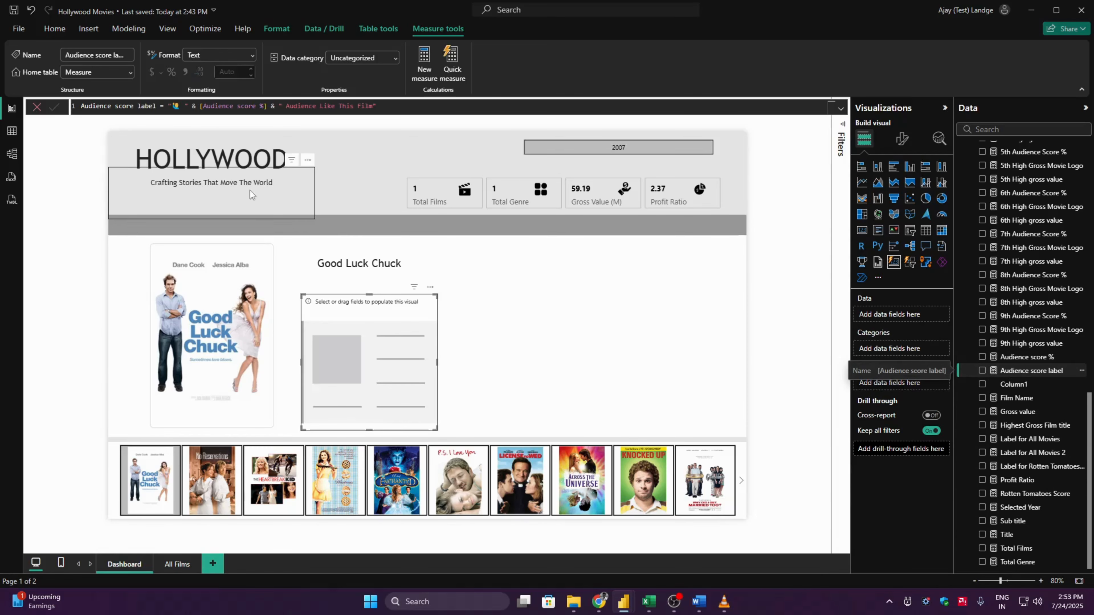
left_click(178, 106)
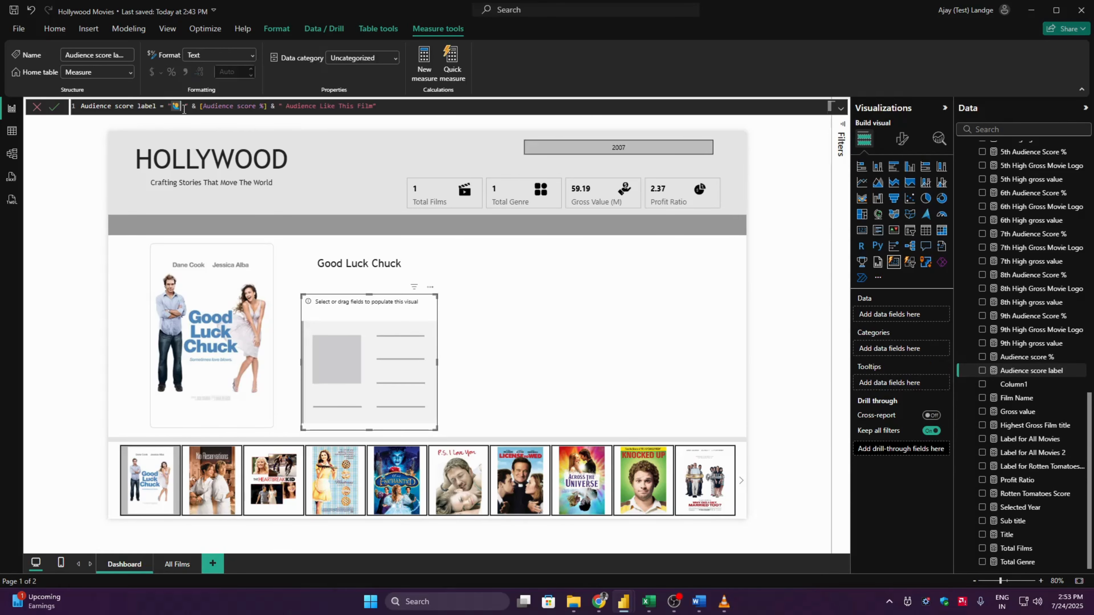
left_click(982, 370)
left_click_drag(436, 363, 699, 353)
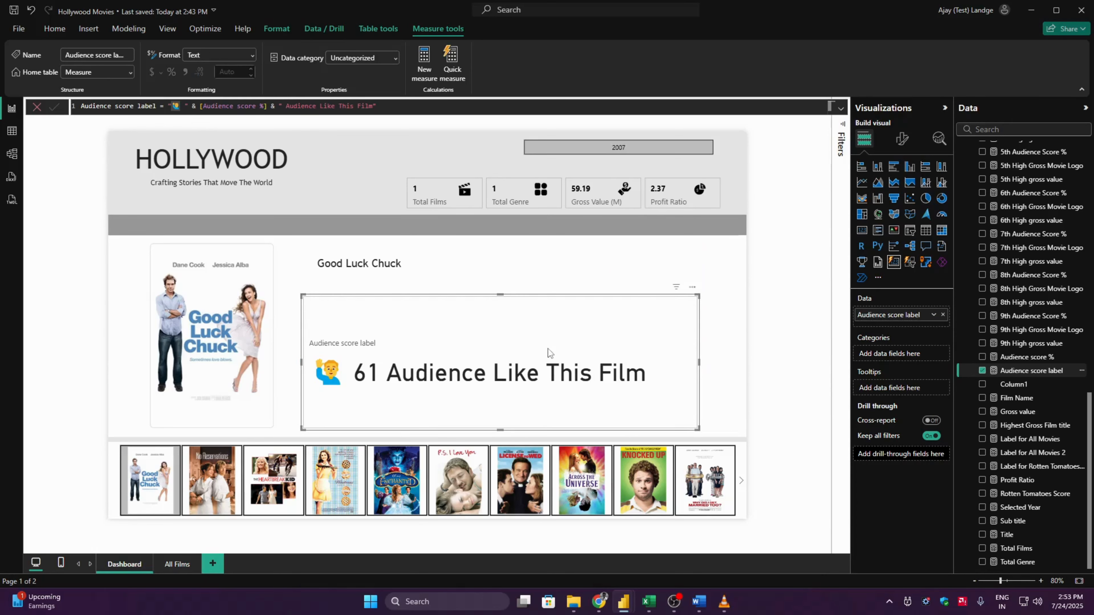
- Turn off the audience score callout's label and format the Audience score label value in Trebuchet at font size 12
left_click(902, 139)
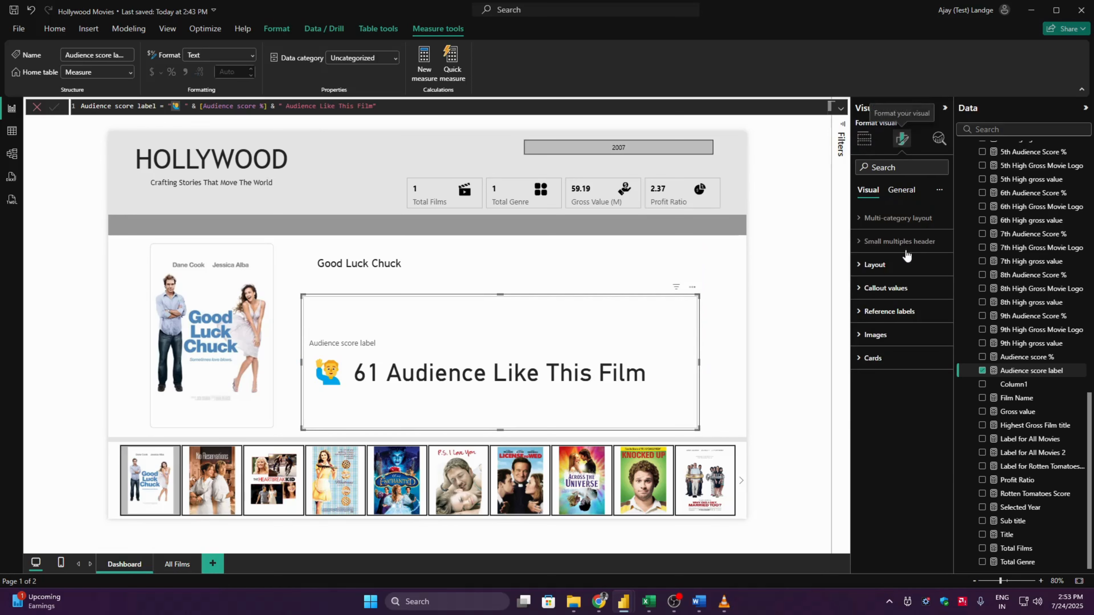
left_click(907, 286)
left_click(893, 375)
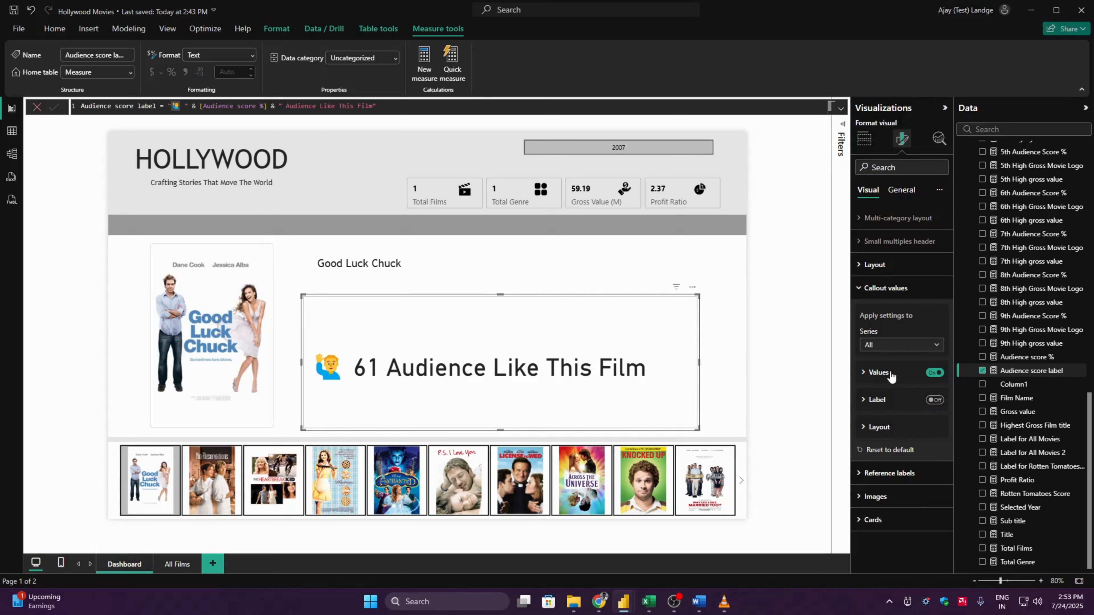
left_click(891, 374)
left_click(901, 402)
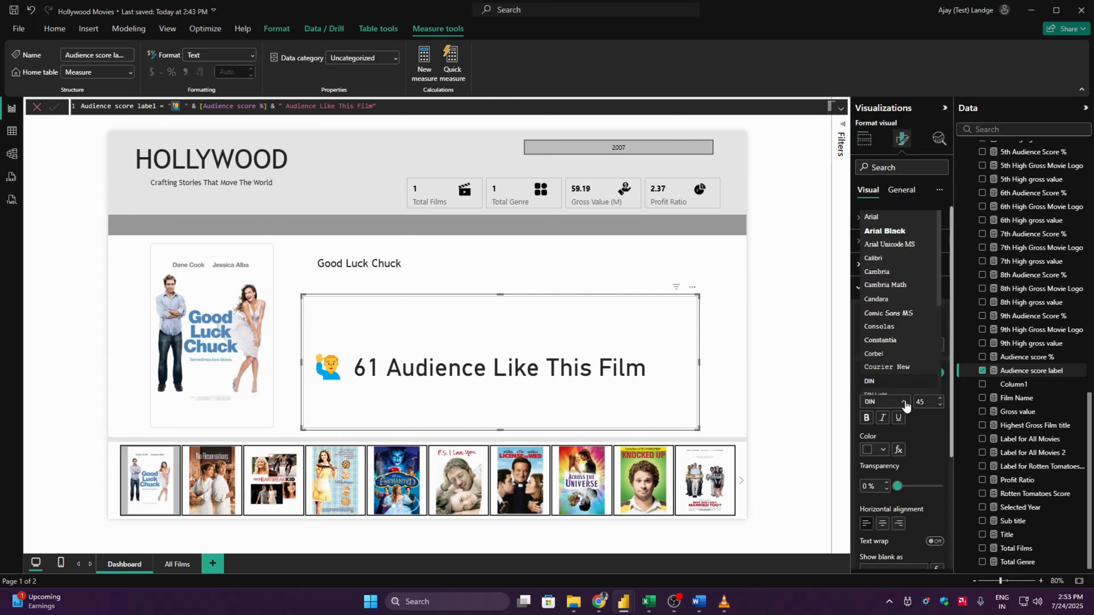
scroll(937, 374, "down", 5)
left_click(930, 380)
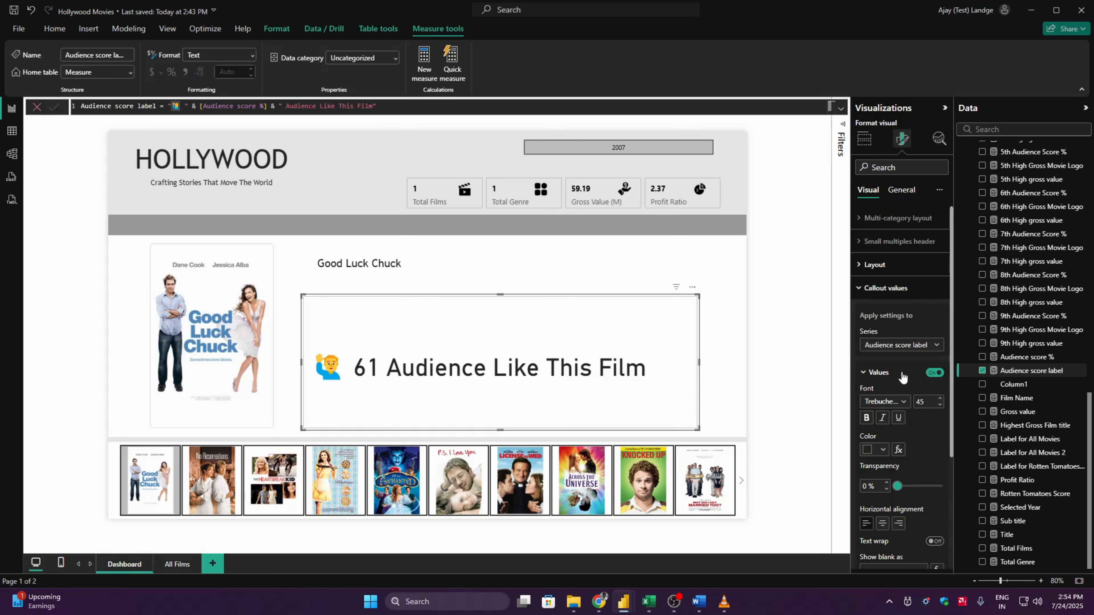
left_click(929, 401)
type("12")
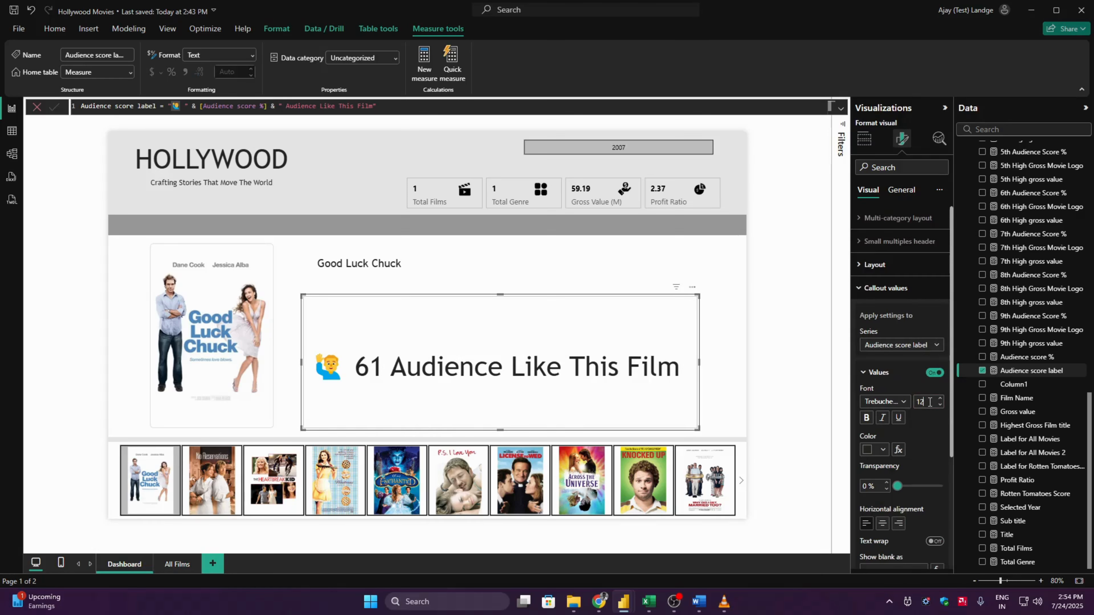
- Set the audience score card's padding to Custom with 4 px left and 0 px top, right and bottom
left_click(886, 288)
left_click(881, 360)
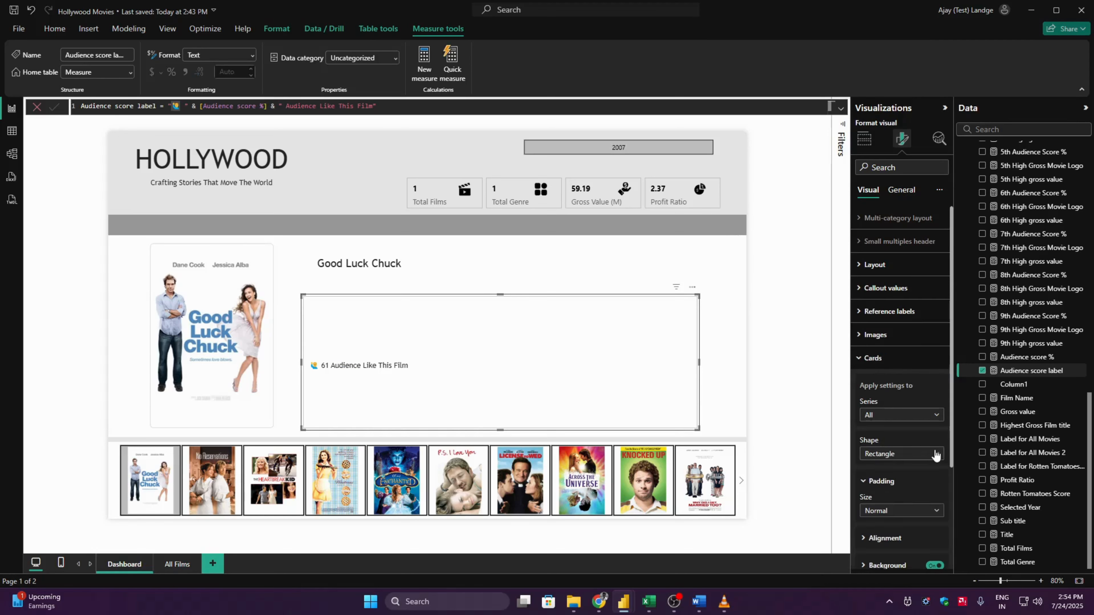
scroll(947, 454, "down", 3)
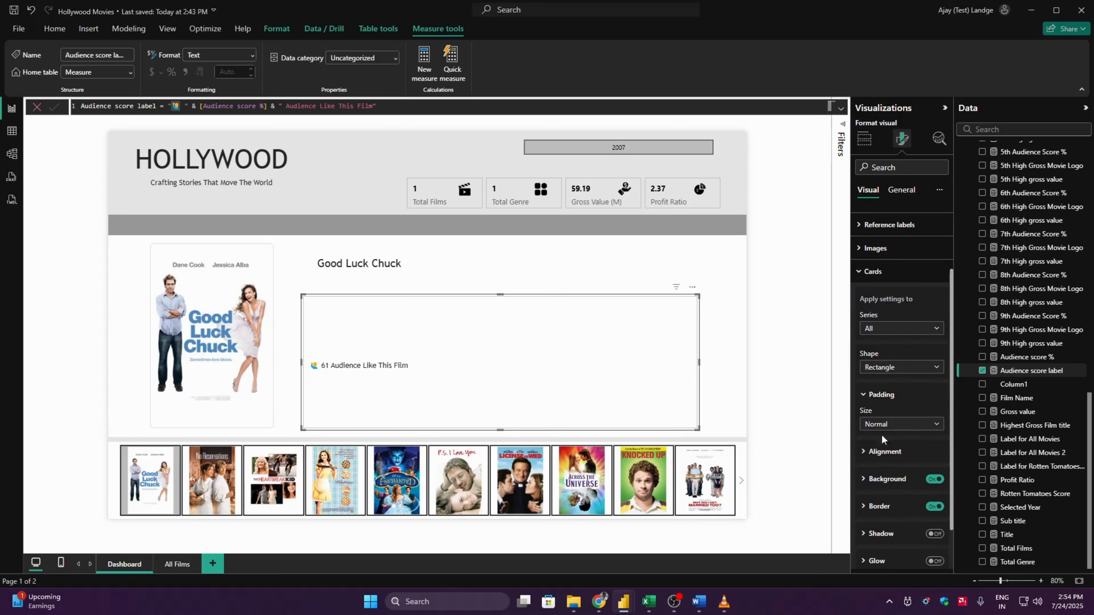
left_click(897, 427)
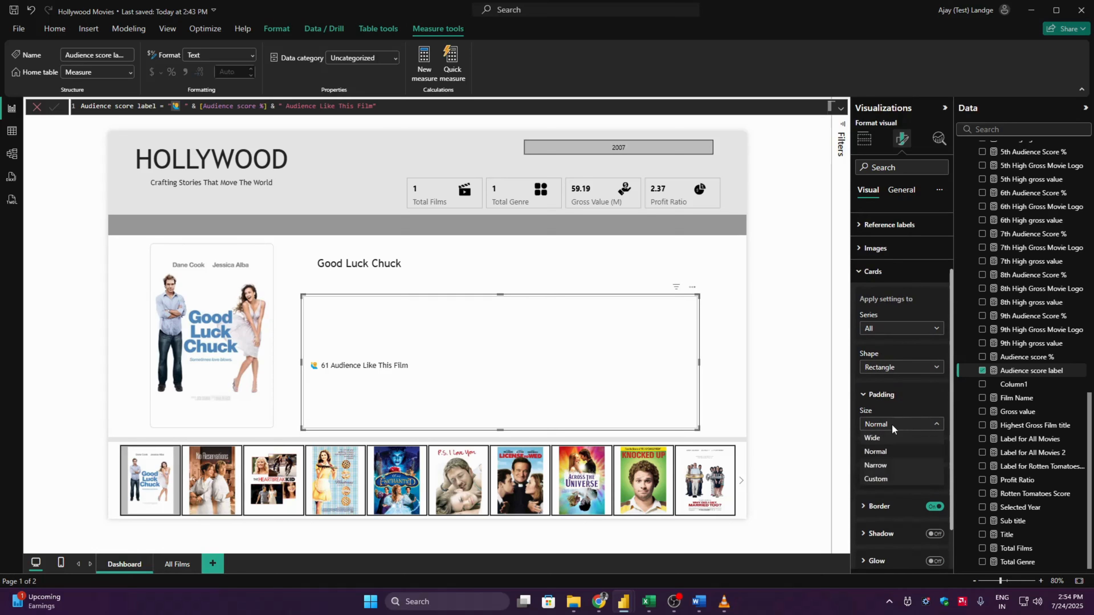
left_click(877, 478)
left_click(870, 475)
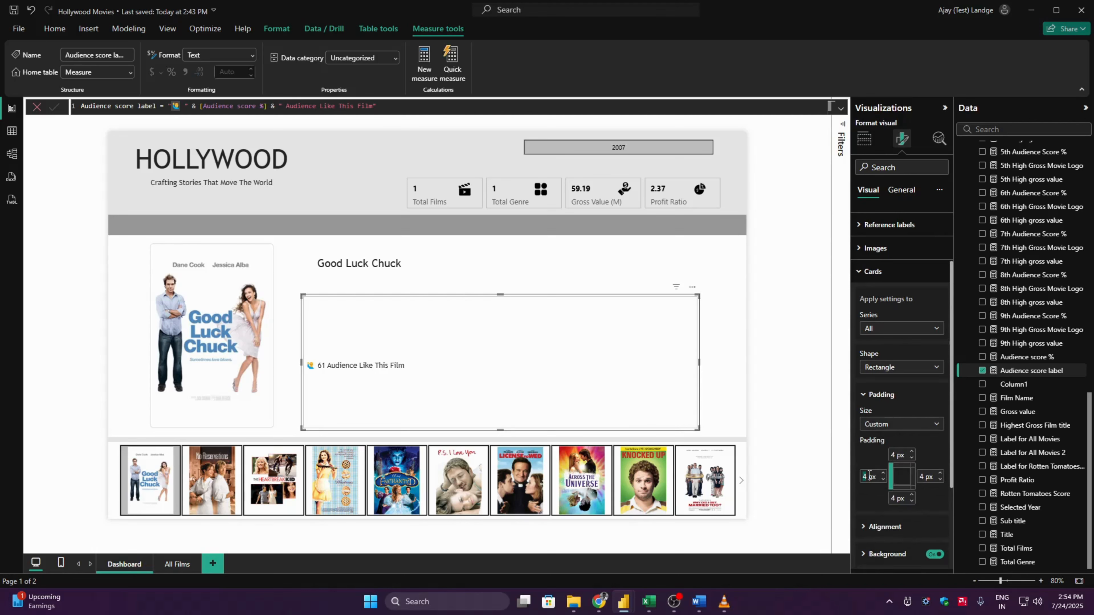
left_click(899, 457)
key("Tab")
type("0")
key("Tab")
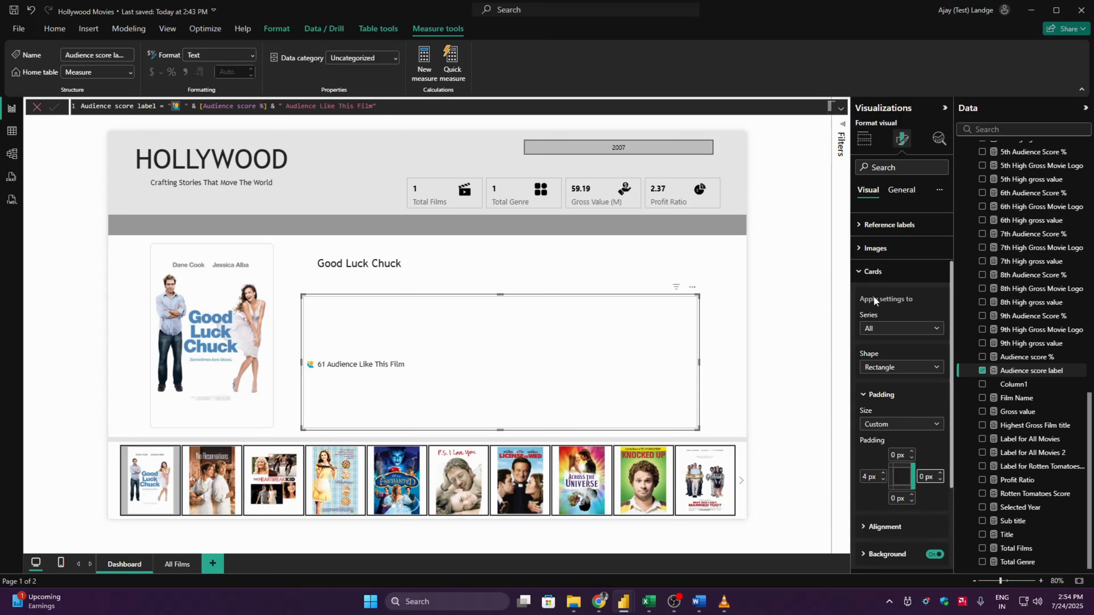
- Set the audience score card's background color to the lightest grey theme shade
scroll(950, 496, "down", 3)
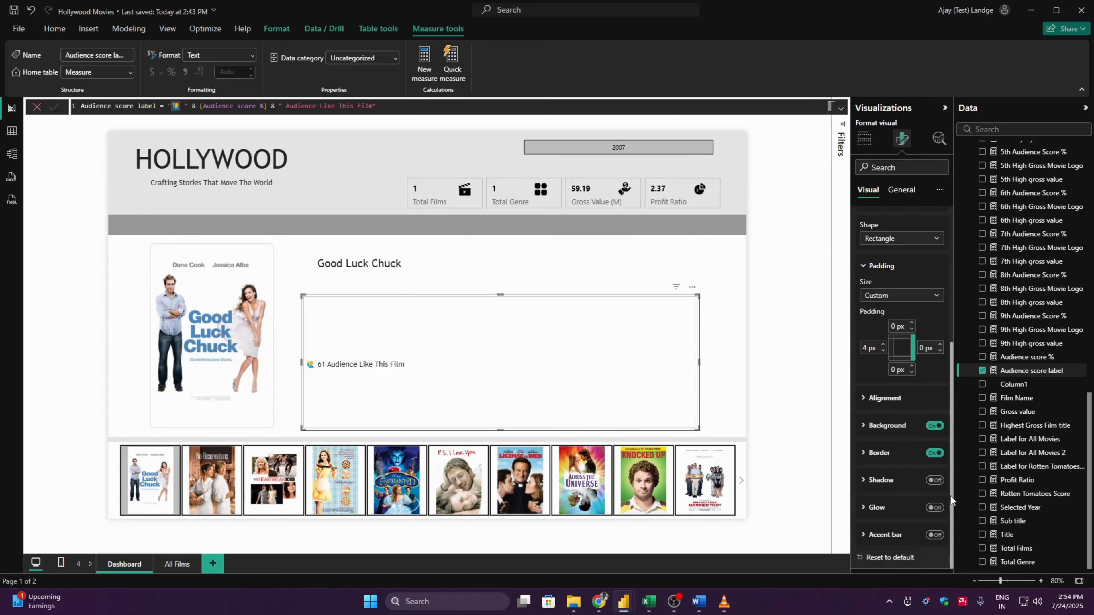
left_click(897, 431)
left_click(883, 453)
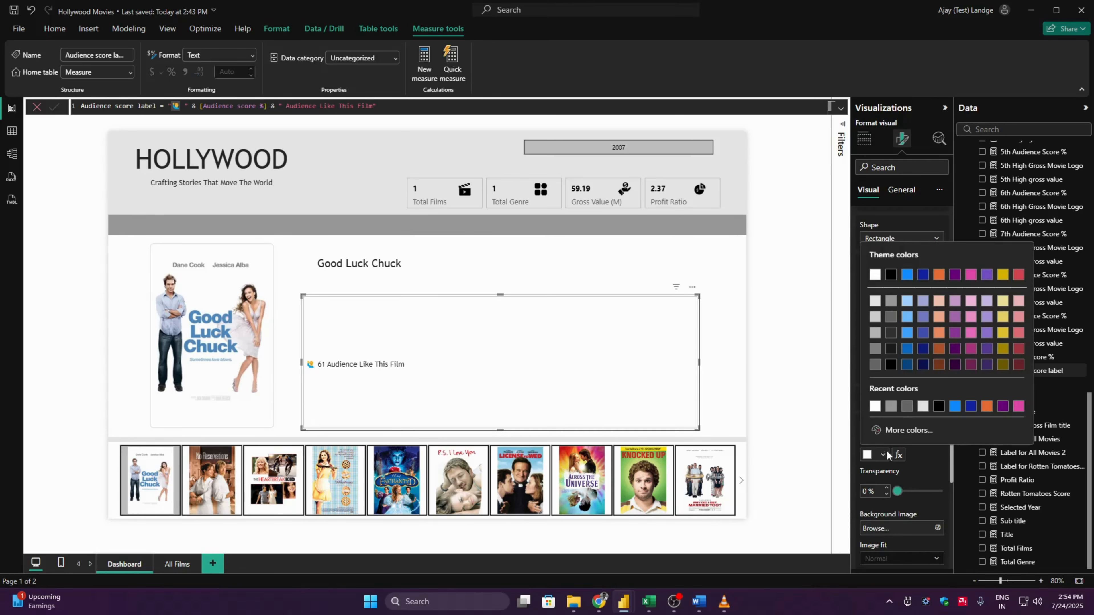
left_click(874, 301)
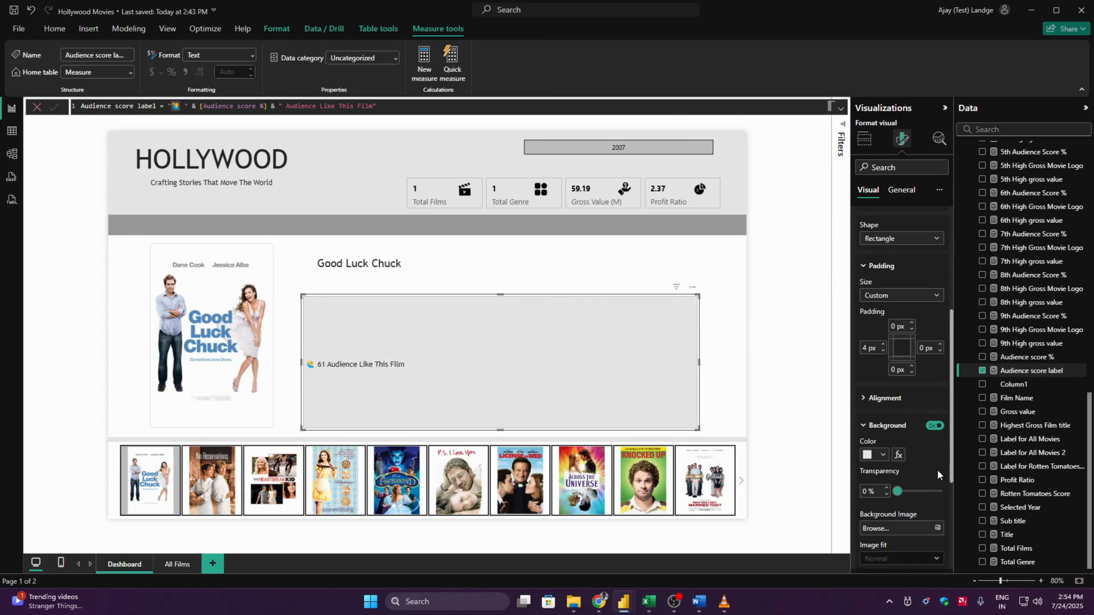
- Give the audience score card a border in Black, 60% lighter, with a width of 2 px
scroll(950, 501, "down", 4)
left_click(886, 455)
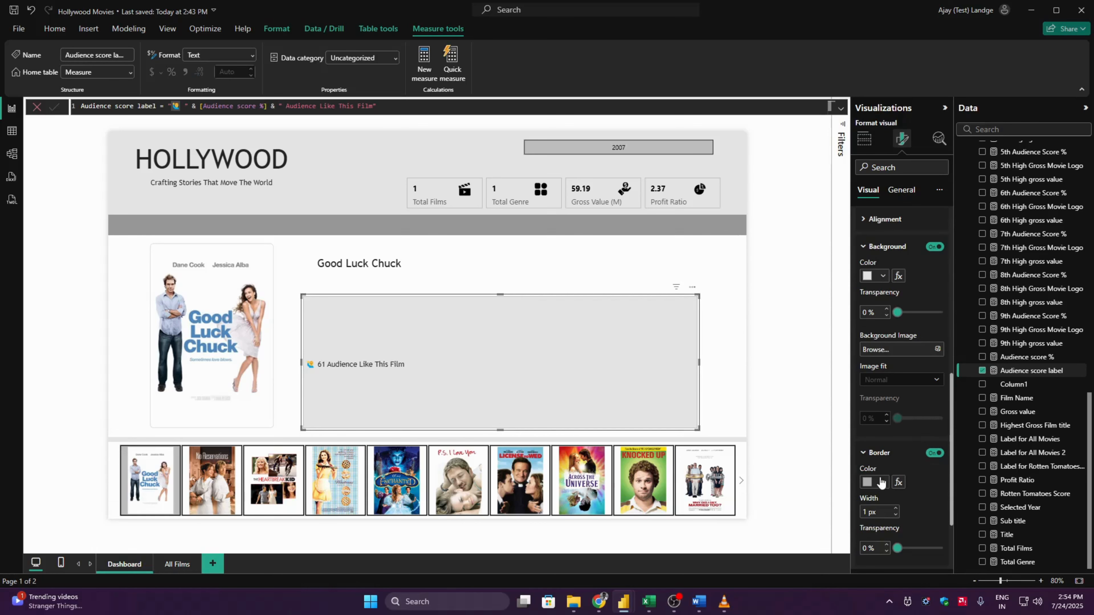
left_click(880, 483)
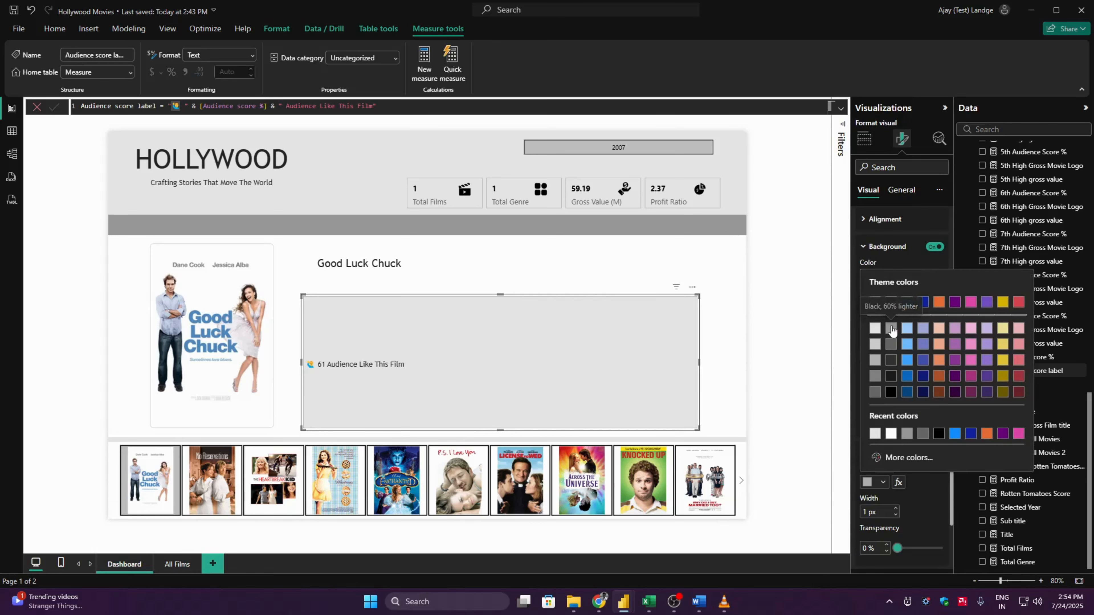
left_click(890, 329)
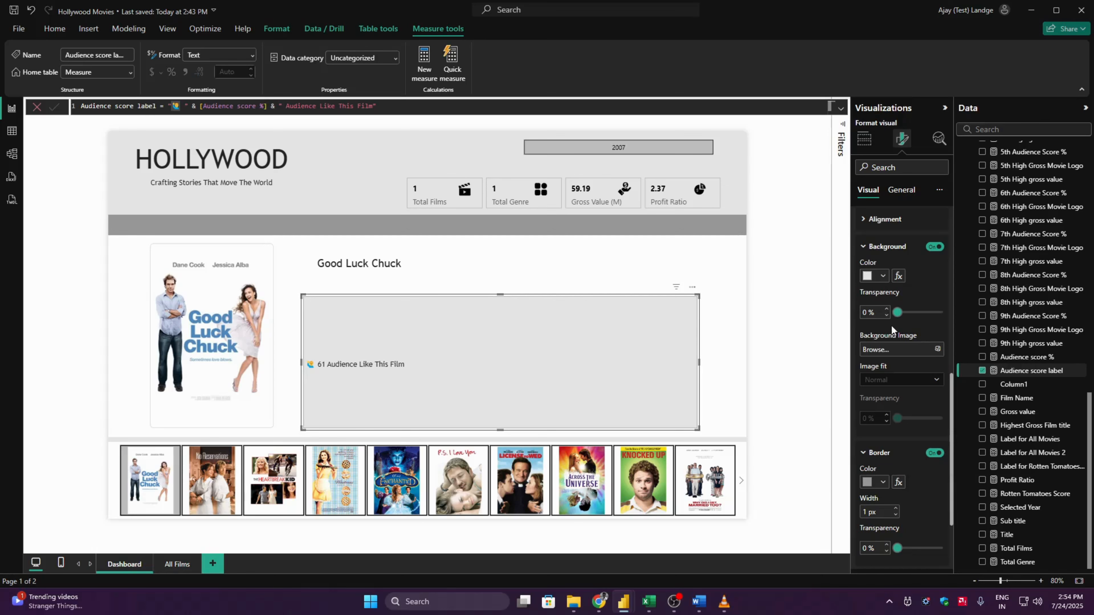
left_click(895, 508)
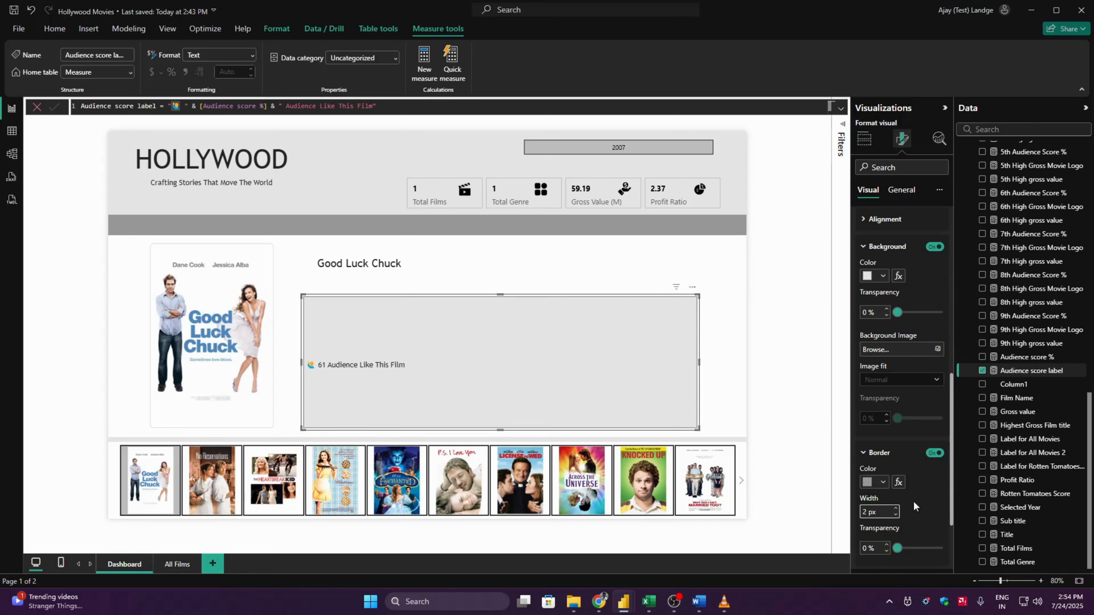
- Set the audience score card's height to 47 and width to 551
scroll(950, 366, "up", 5)
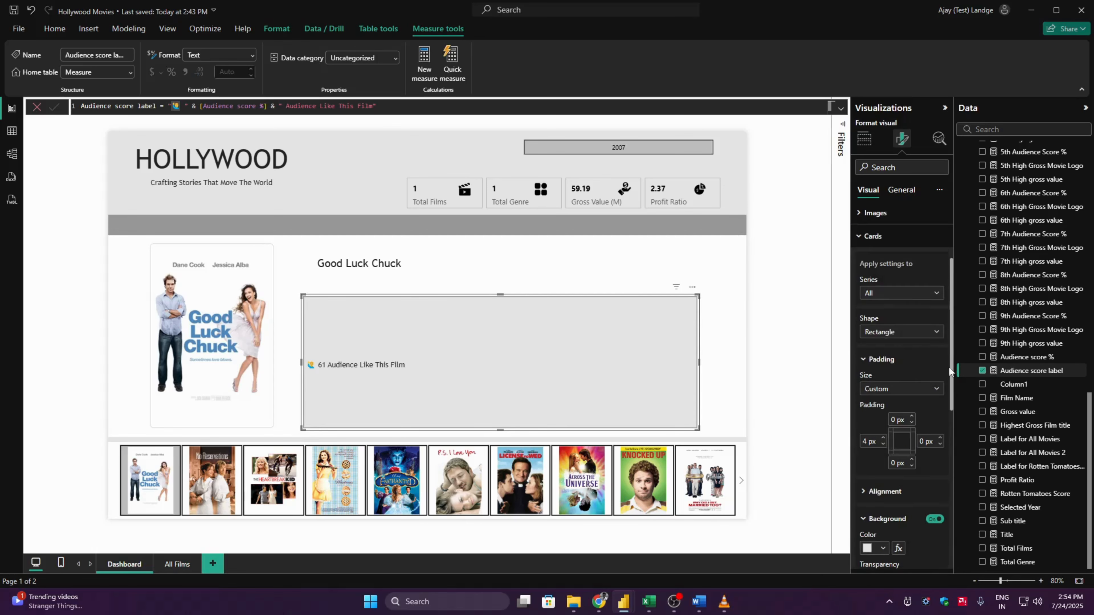
left_click(874, 235)
left_click(785, 310)
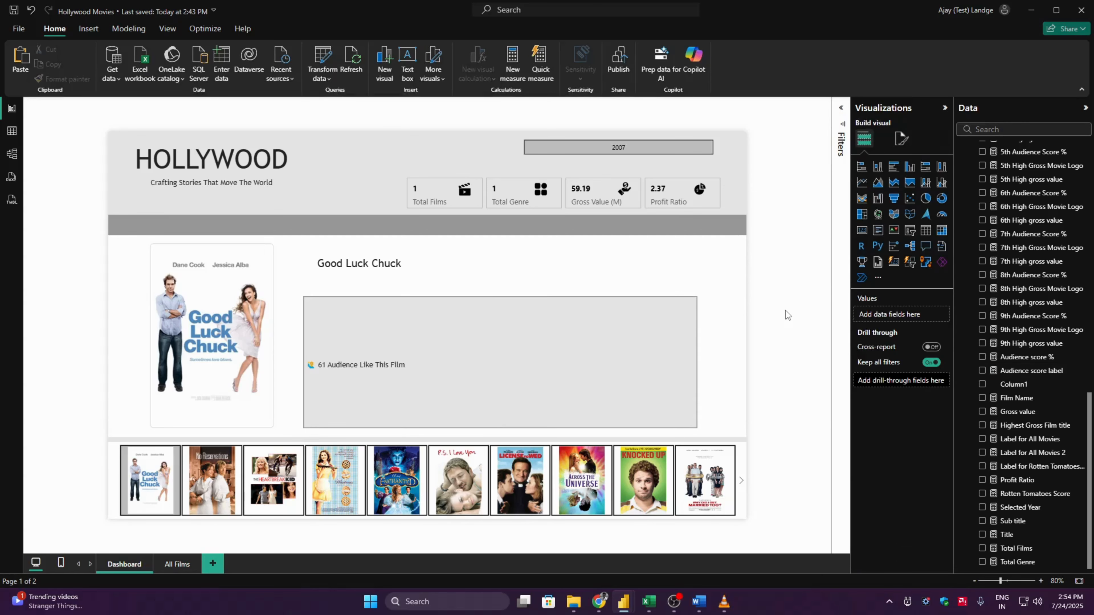
left_click(545, 337)
left_click(902, 138)
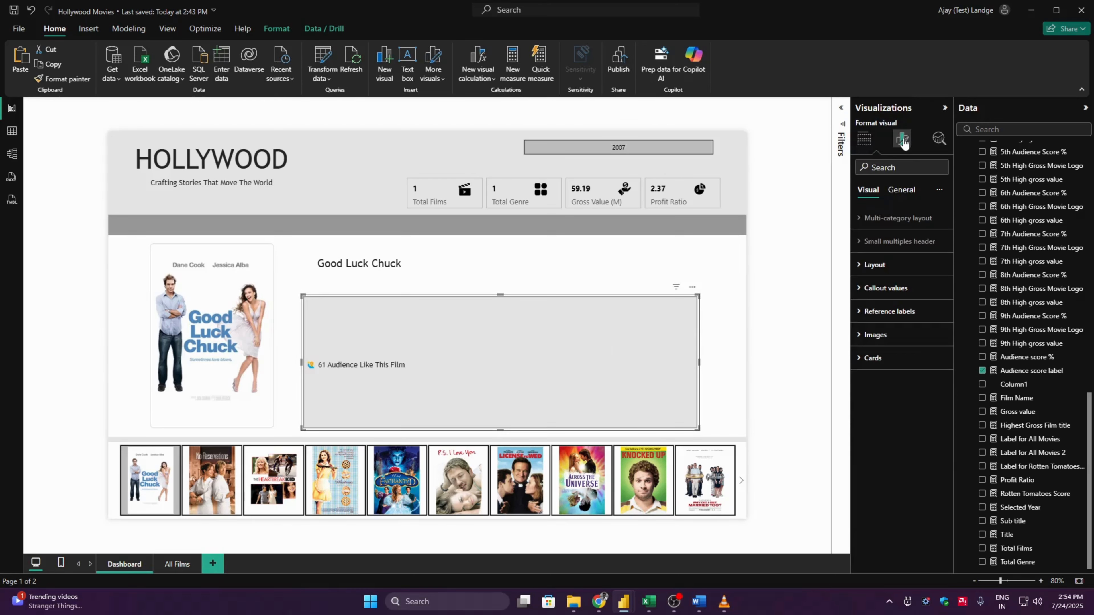
left_click(896, 192)
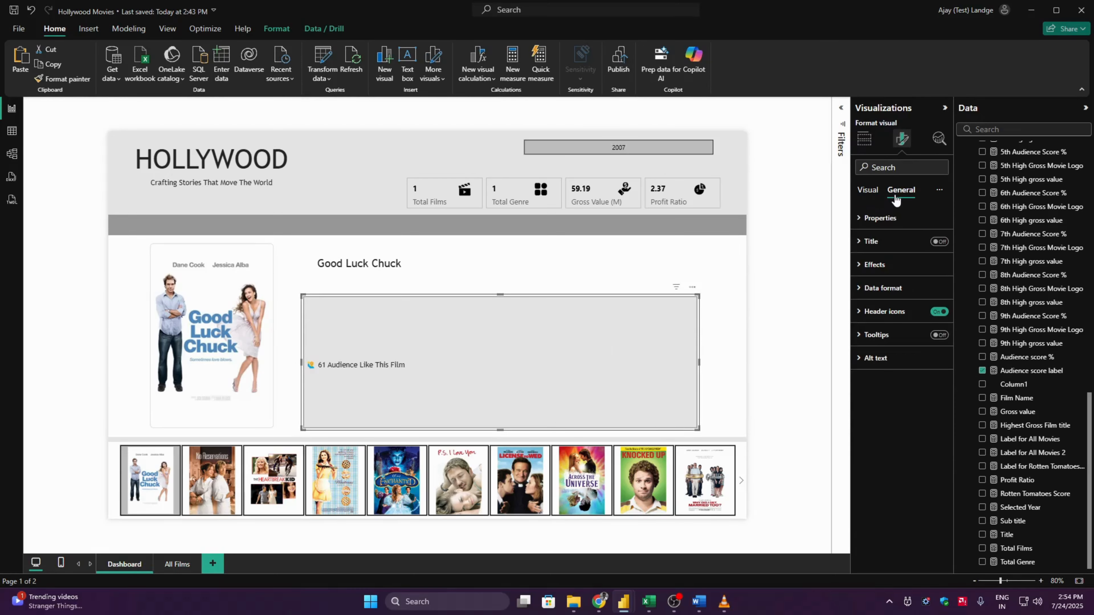
left_click(903, 218)
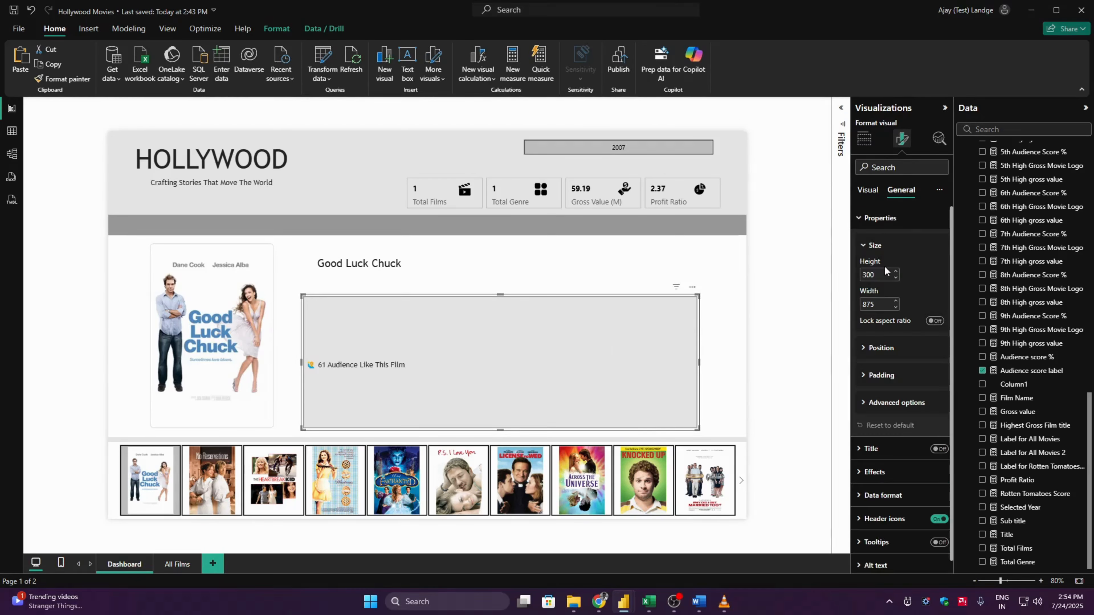
left_click(883, 277)
type("47")
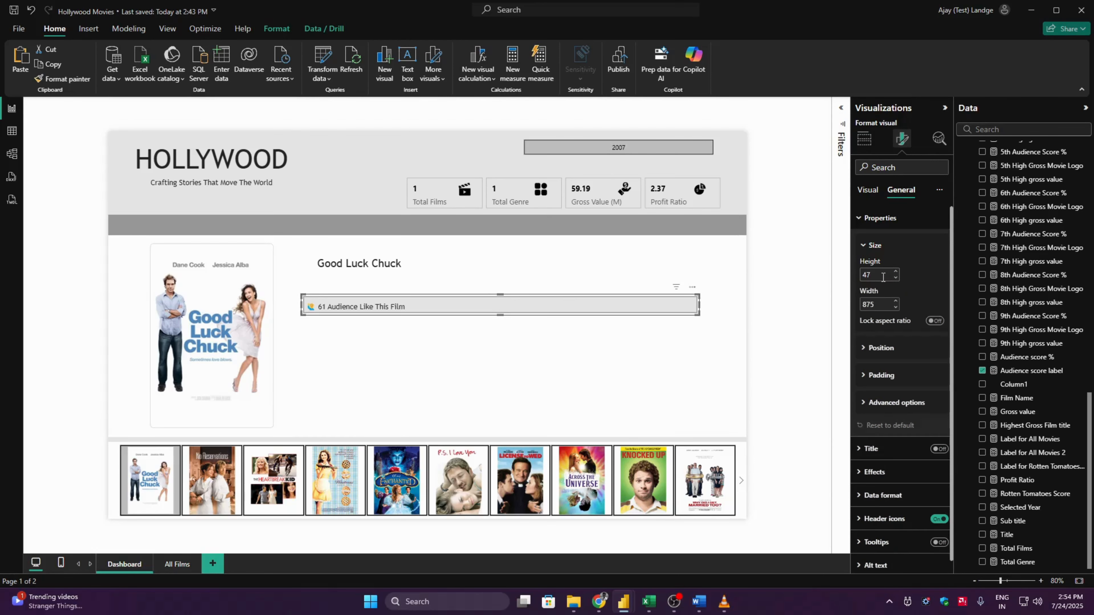
key("Tab")
type("551")
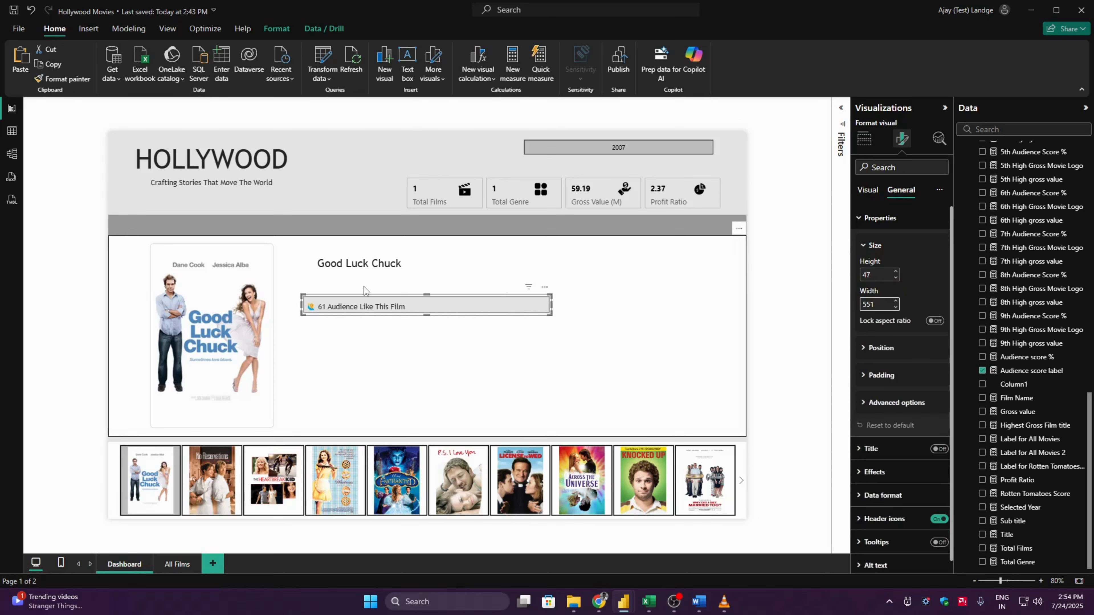
- Move the audience score card directly beneath the film name and set its width to 441
mouse_move(368, 297)
left_mouse_down()
mouse_move(377, 286)
mouse_move(356, 286)
mouse_move(383, 286)
left_mouse_up()
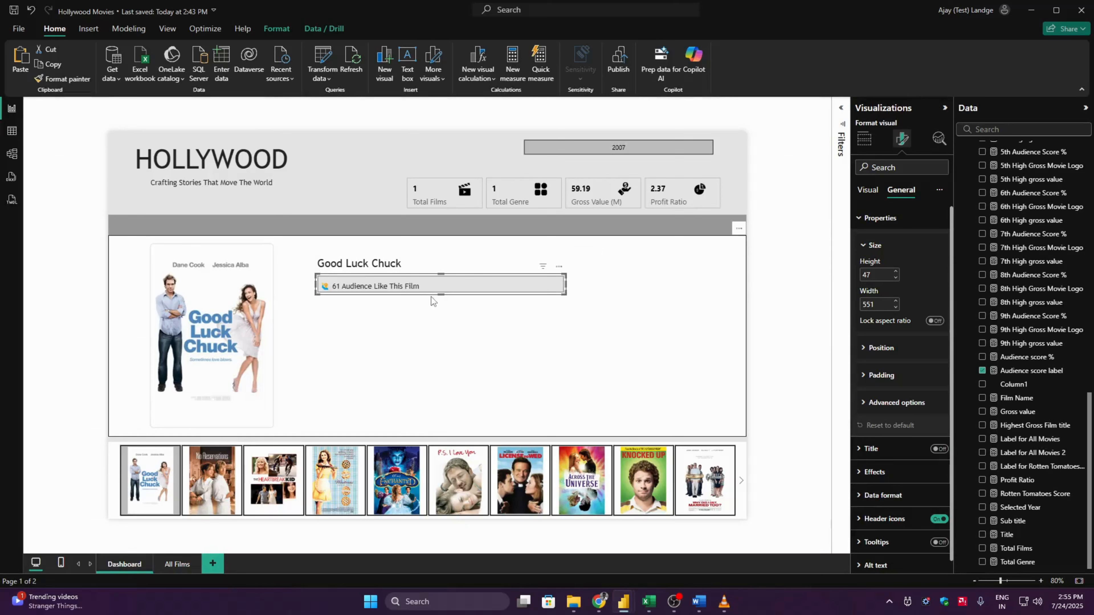
double_click(879, 304)
type("441")
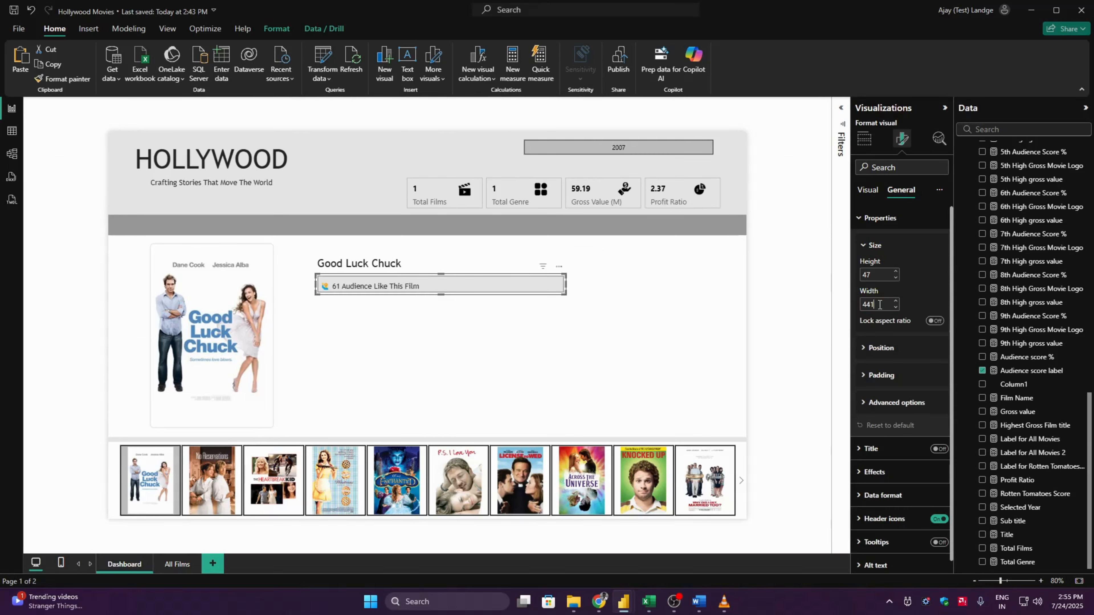
key("Return")
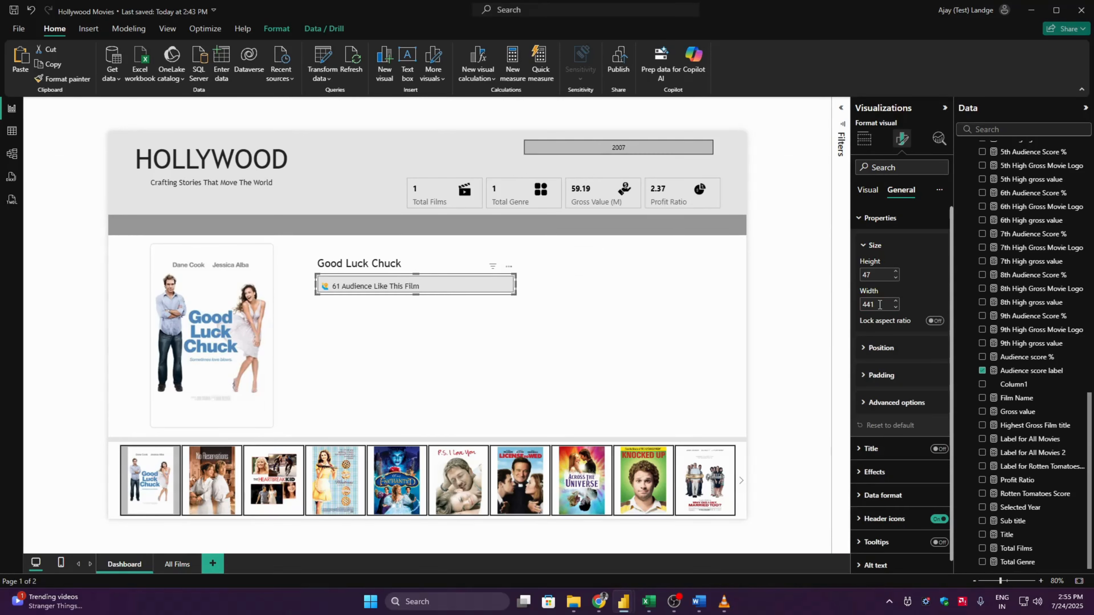
left_click(784, 307)
- Set the audience score card's bottom padding to 4 px and its vertical alignment to Top
left_click(492, 289)
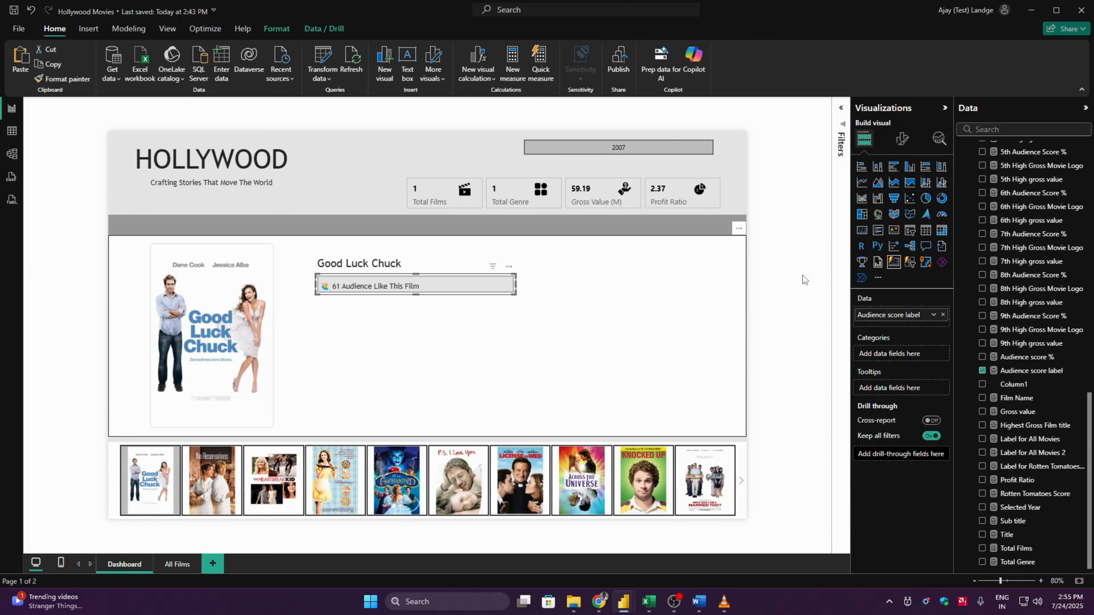
left_click(902, 138)
left_click(897, 358)
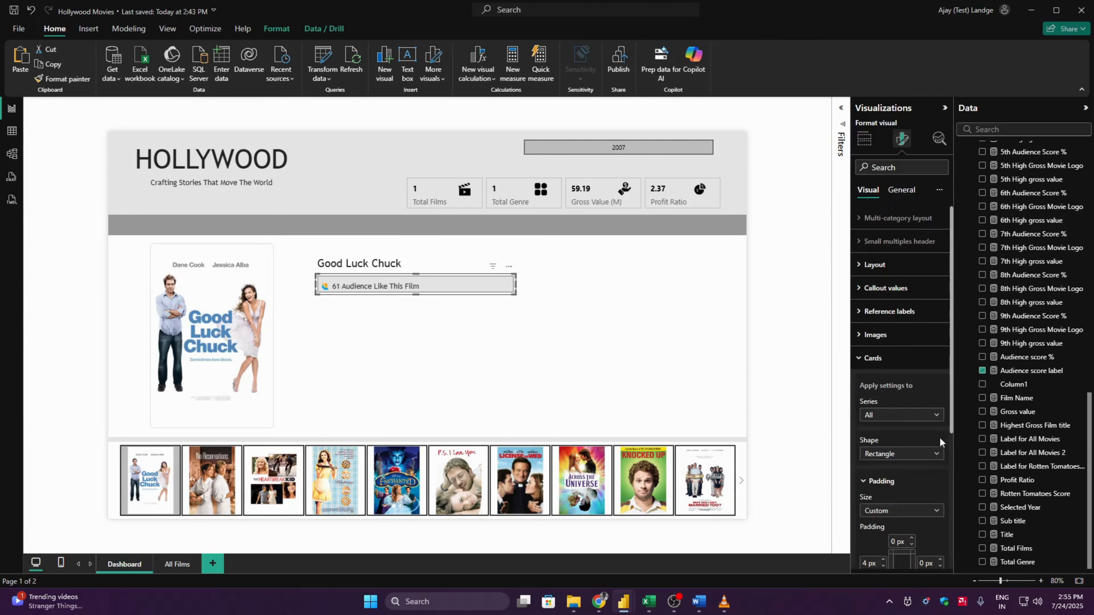
scroll(951, 444, "down", 5)
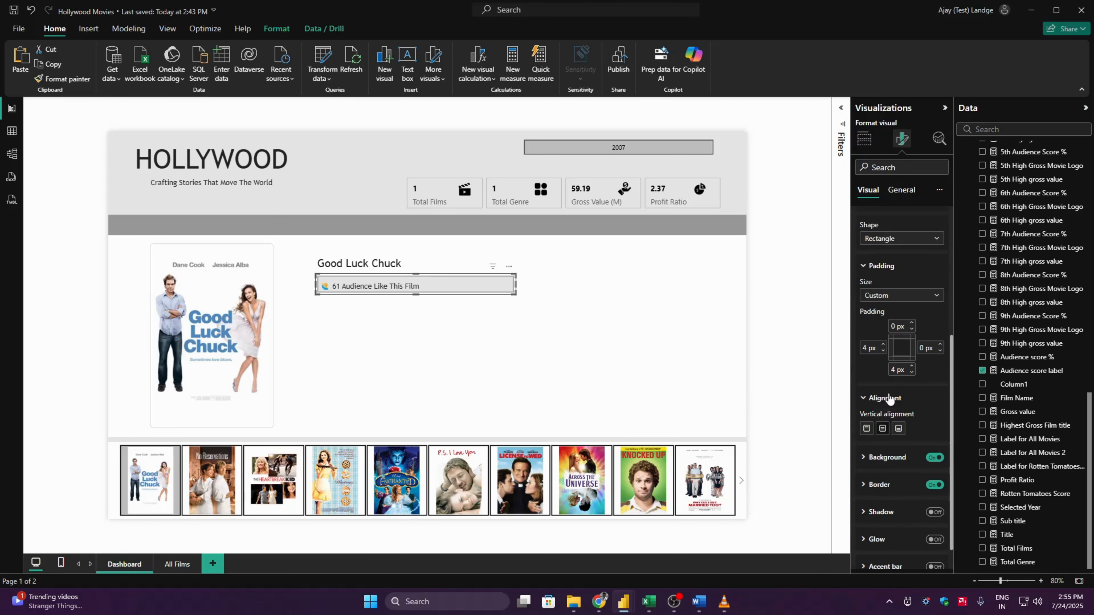
left_click(866, 431)
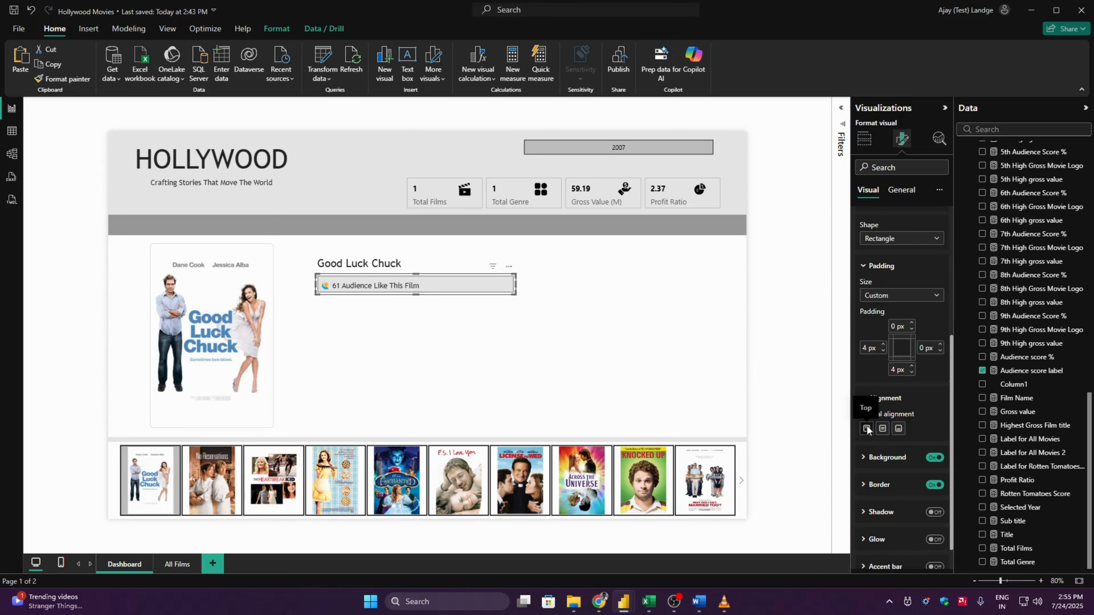
key("alt+Tab")
key("alt+Tab")
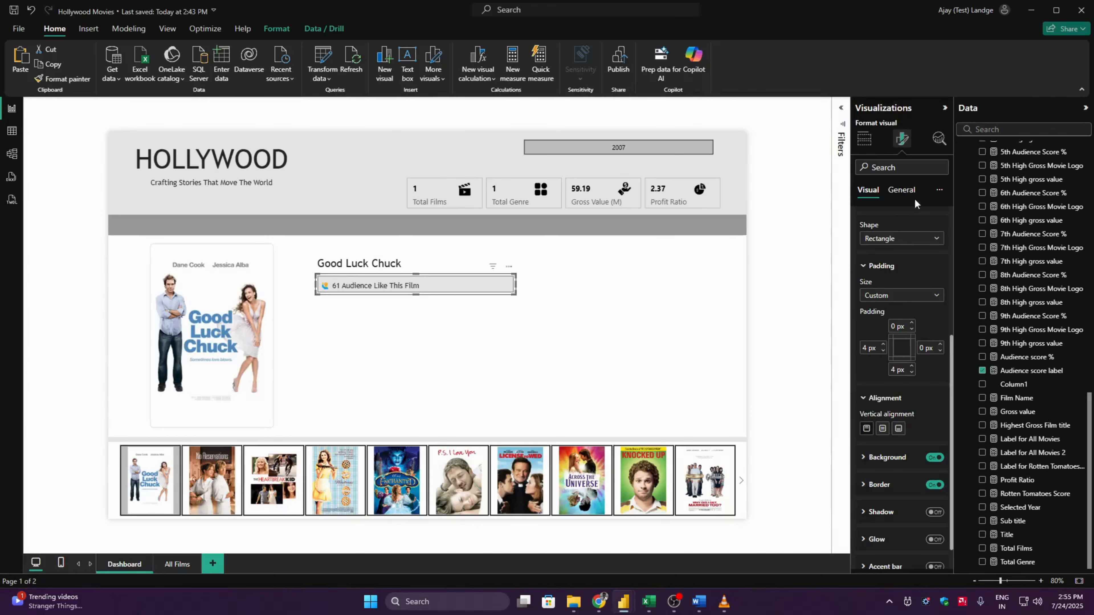
- Set the audience score card's height to 57
left_click(899, 190)
left_click(882, 219)
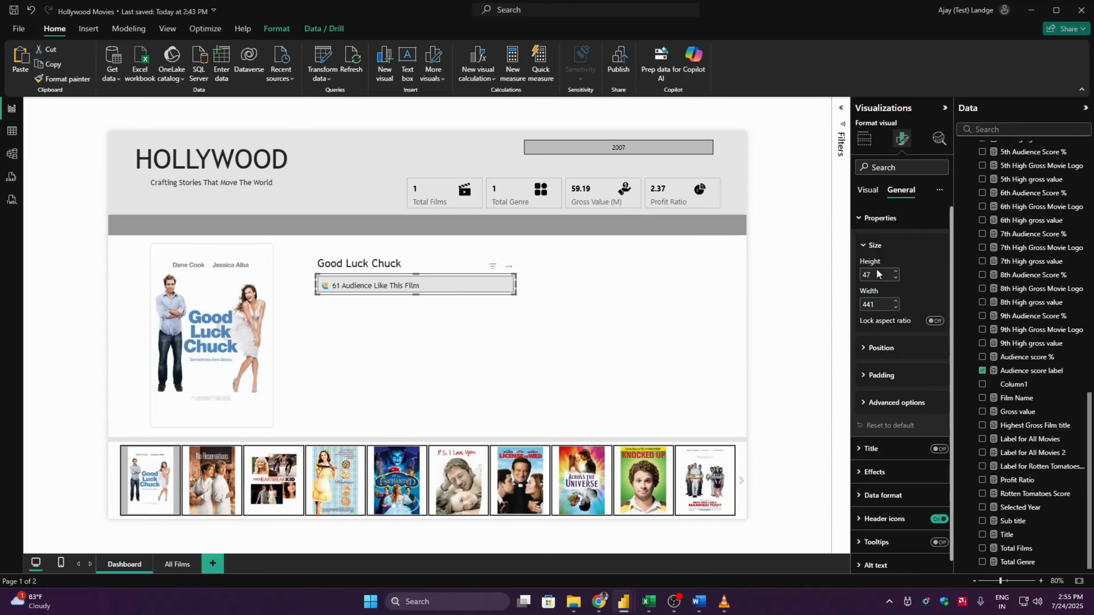
type("57")
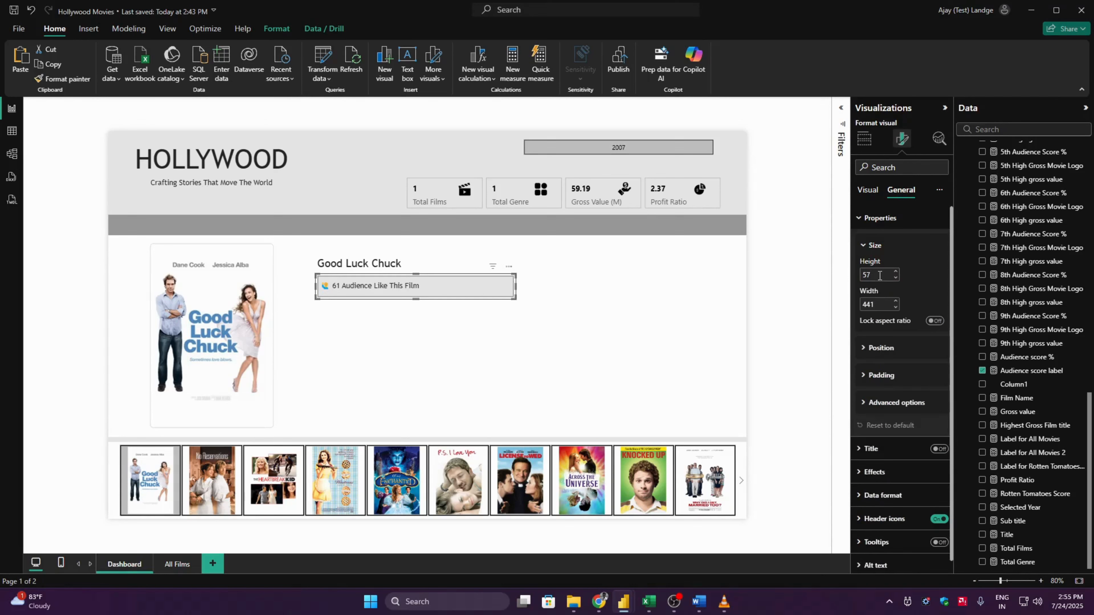
left_click(798, 267)
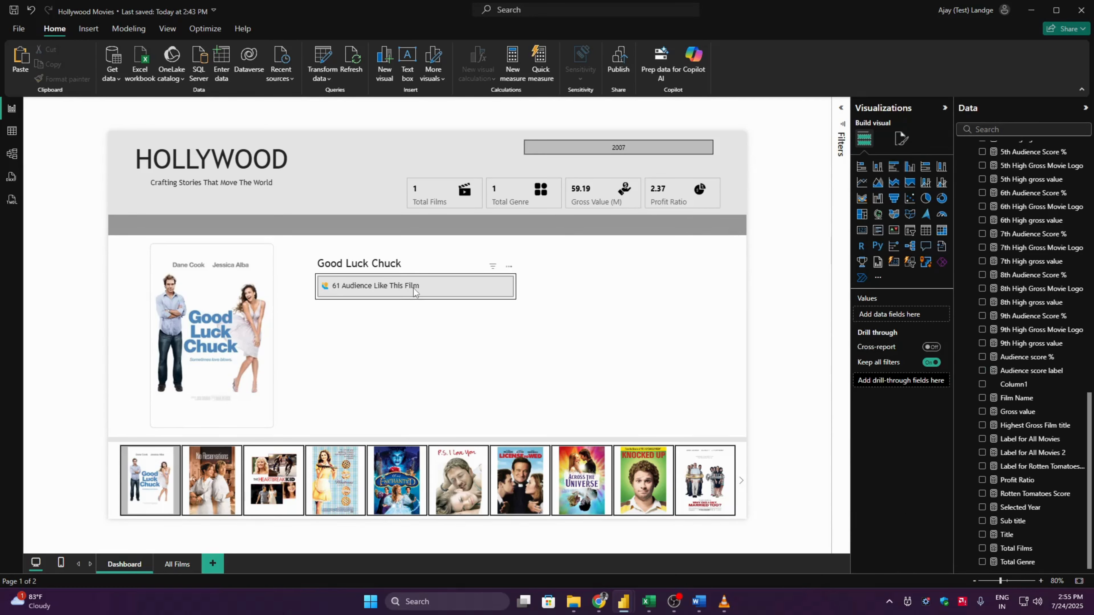
- Duplicate the audience score card and place the copy directly beneath the original
left_click_drag(410, 287, 415, 288)
left_click(803, 280)
left_click(403, 292)
key("ctrl+v")
left_click_drag(405, 290, 401, 312)
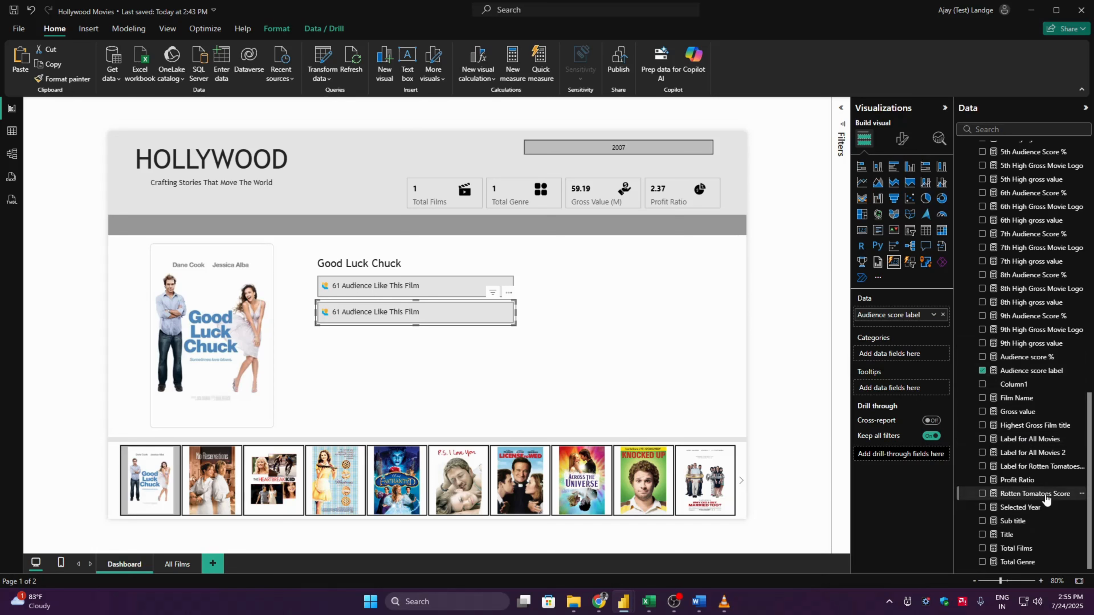
- Check the Rotten Tomatoes Score measure's formula, preview its value in a temporary card and delete that card
left_click(1037, 493)
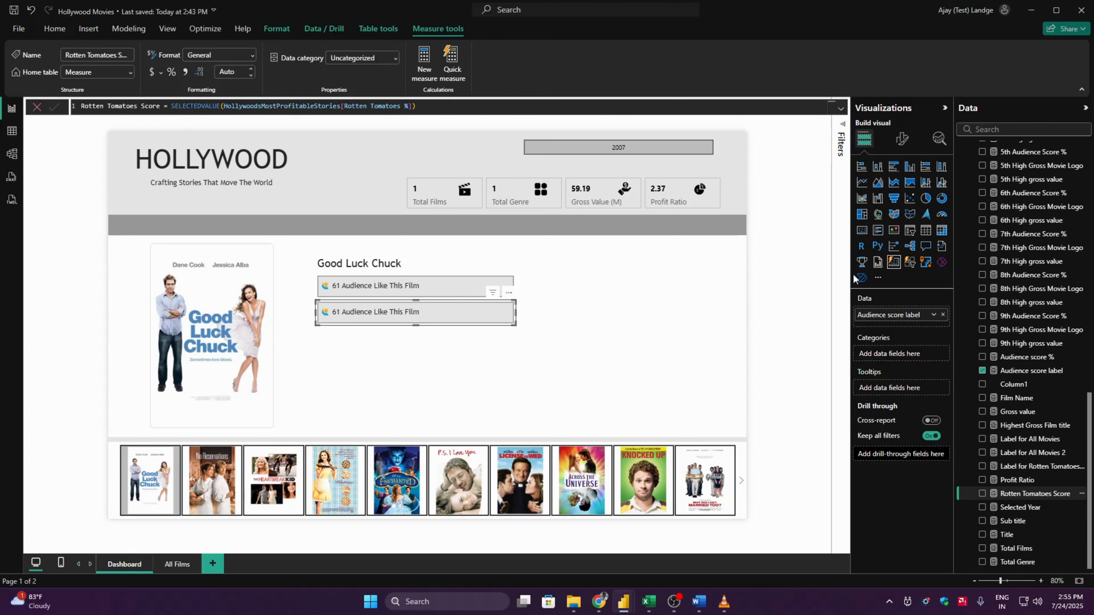
left_click(803, 286)
left_click(863, 231)
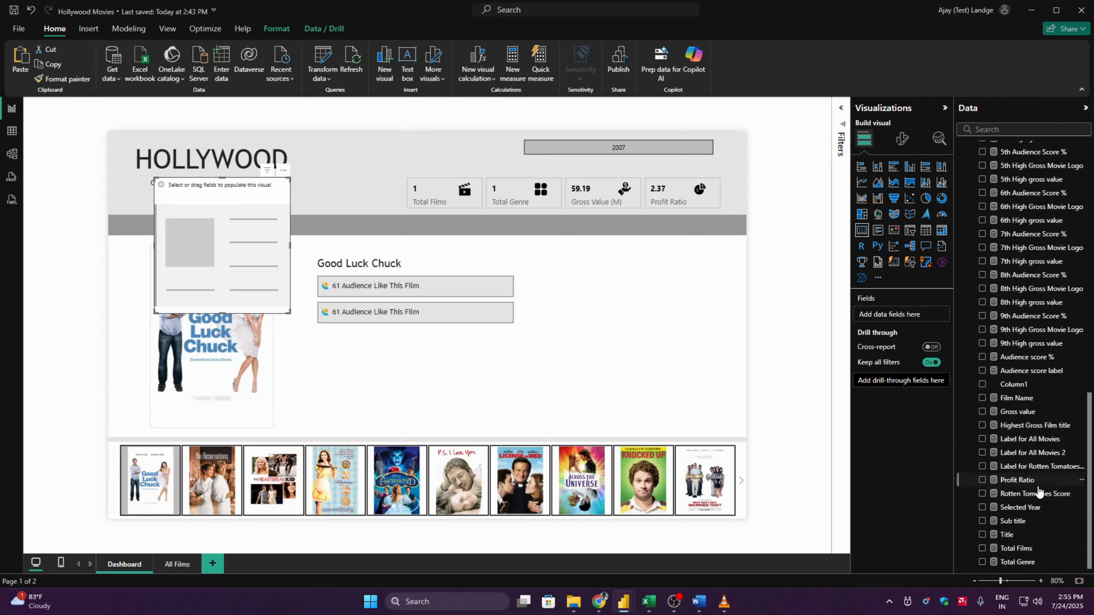
left_click(982, 494)
left_click_drag(260, 254, 482, 408)
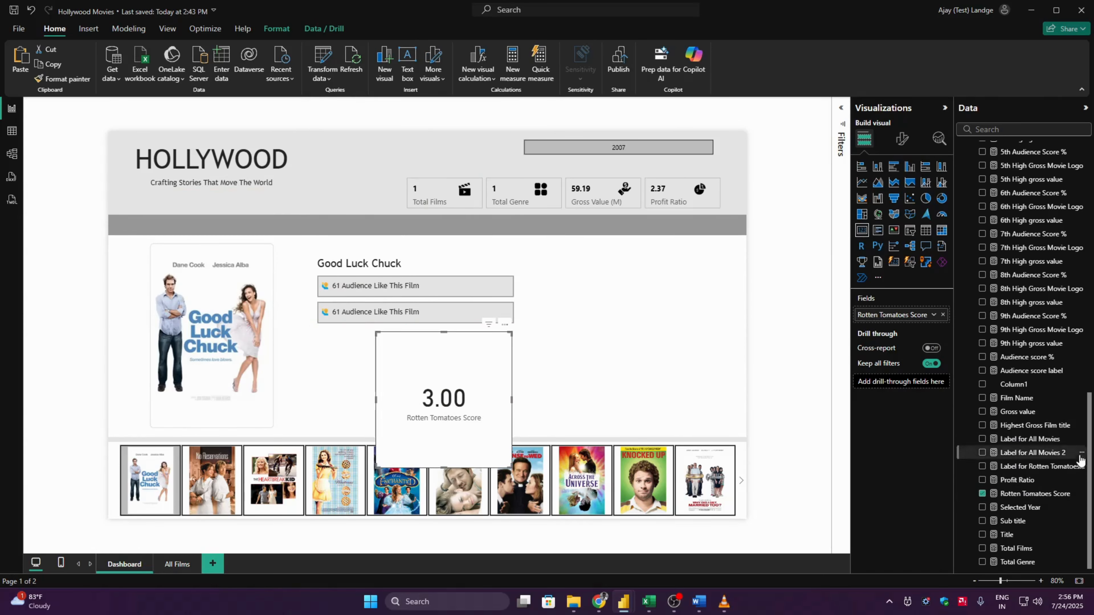
key("Delete")
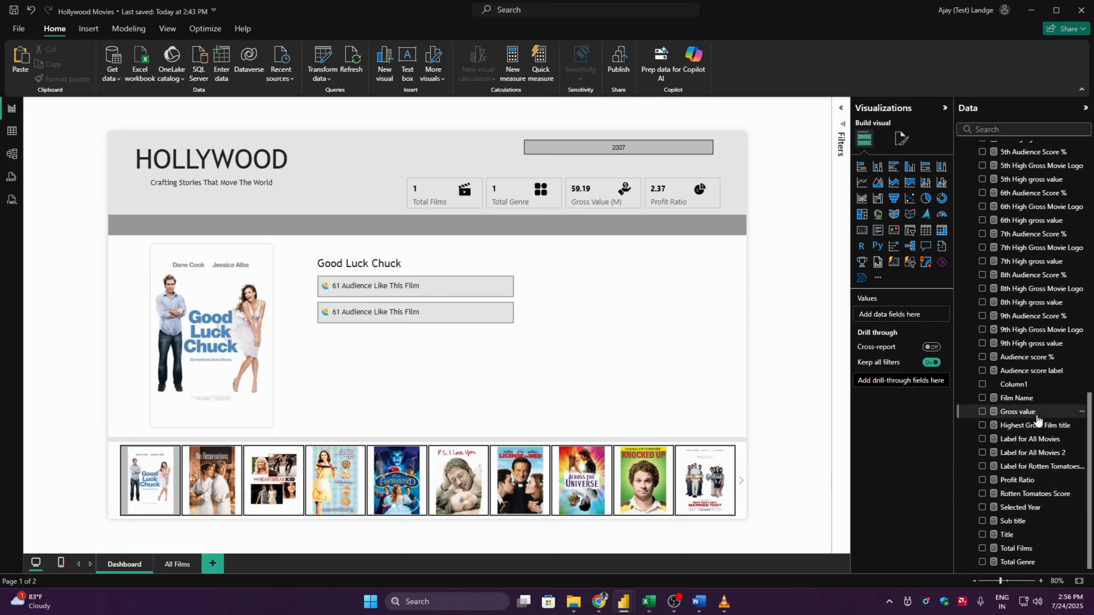
- Define the Label for Rotten Tomatoes rating measure as "⭐ " & [Rotten Tomatoes Score] & " Rotten Tomatoes score"
left_click(1037, 466)
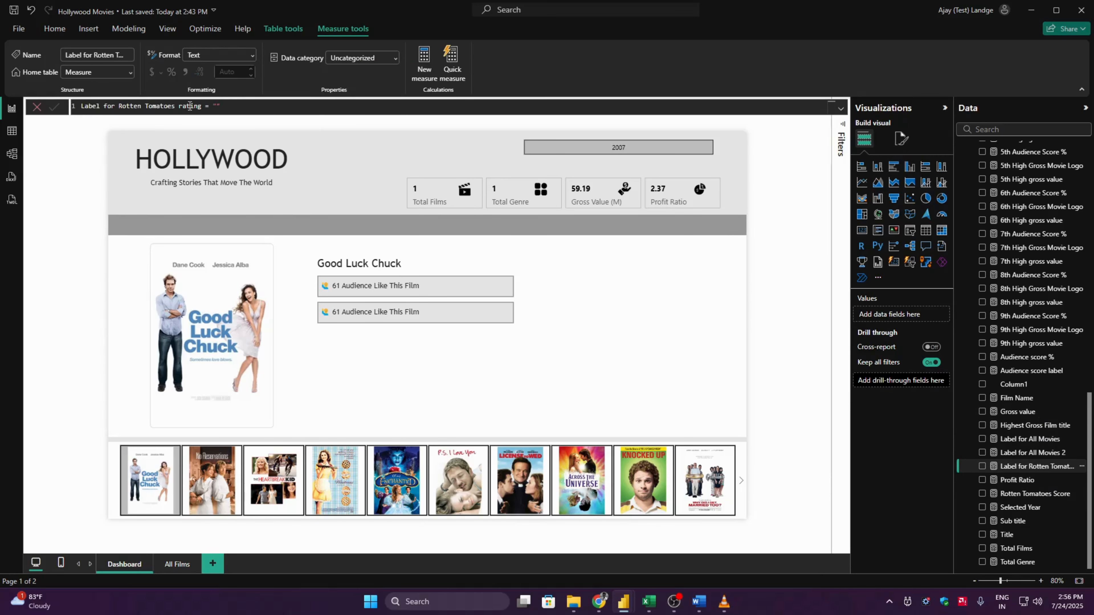
left_click(236, 102)
key("super+period")
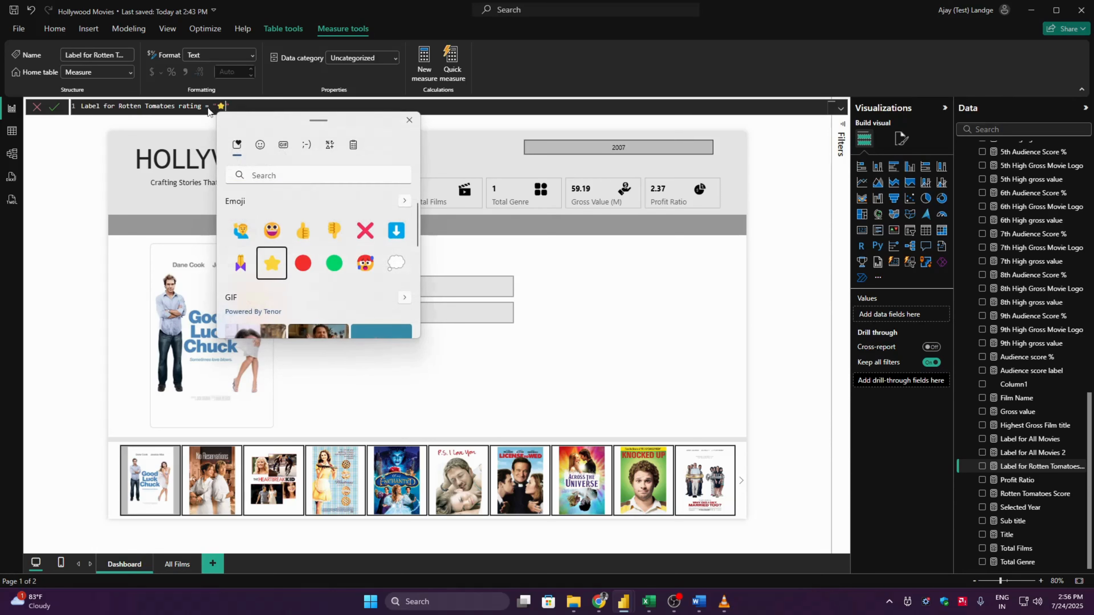
left_click(280, 263)
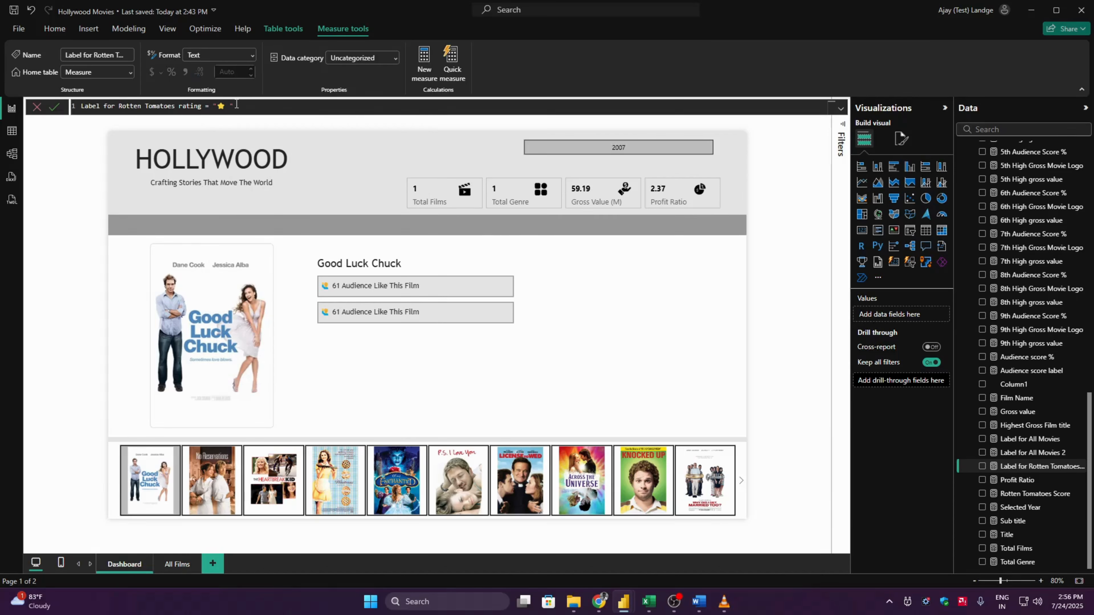
type("& [Rotten Tomatoes Score] & \" Rotten Tomatoes score")
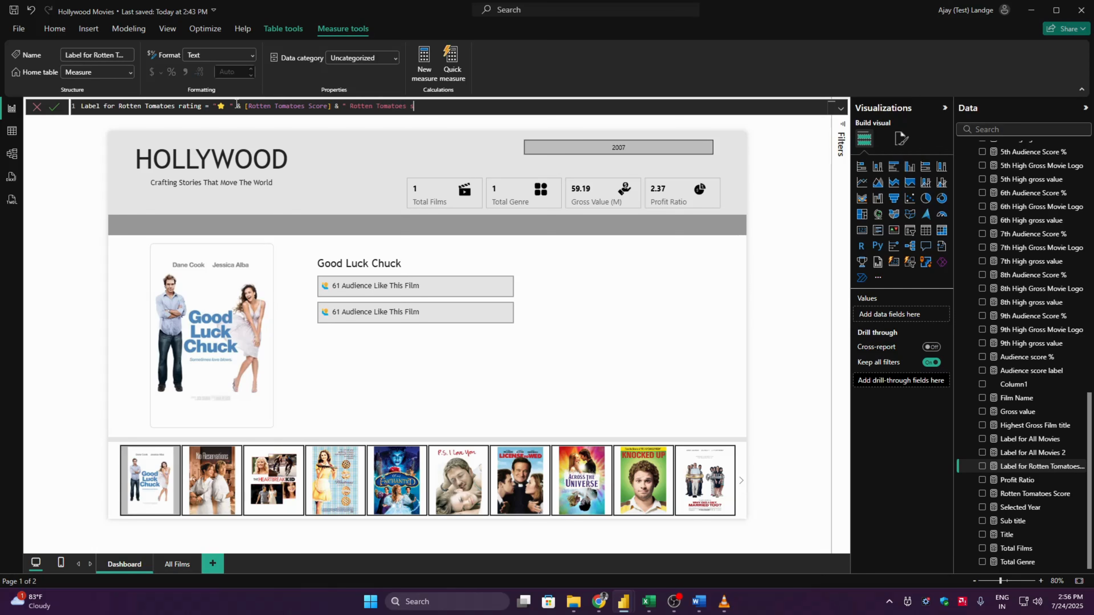
type("\"")
key("Return")
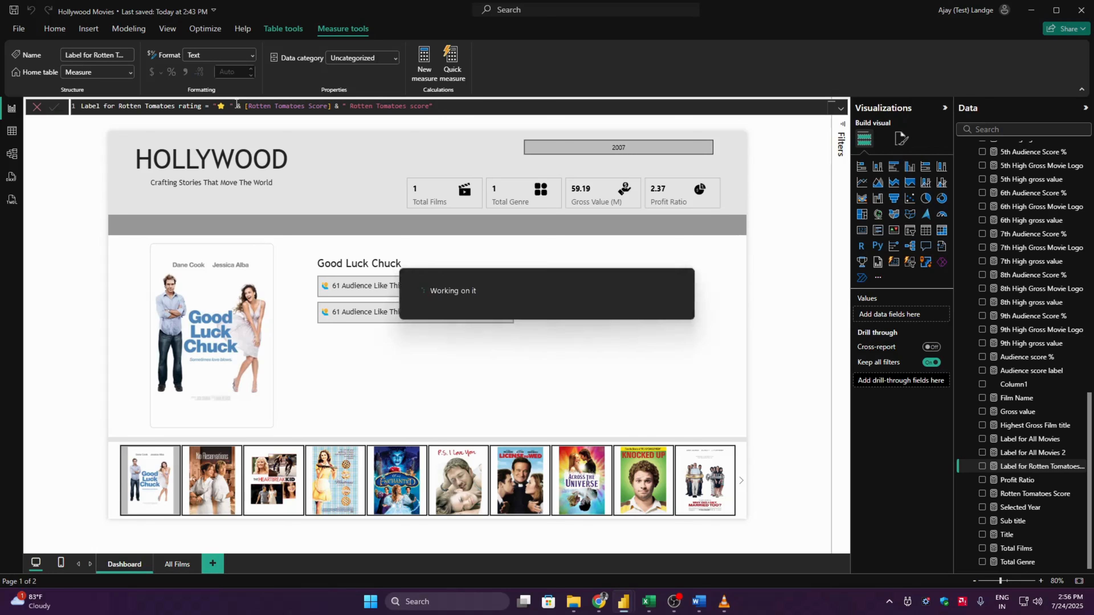
- Replace the Audience score label field in the duplicated card with the Label for Rotten Tomatoes rating measure
left_click(487, 324)
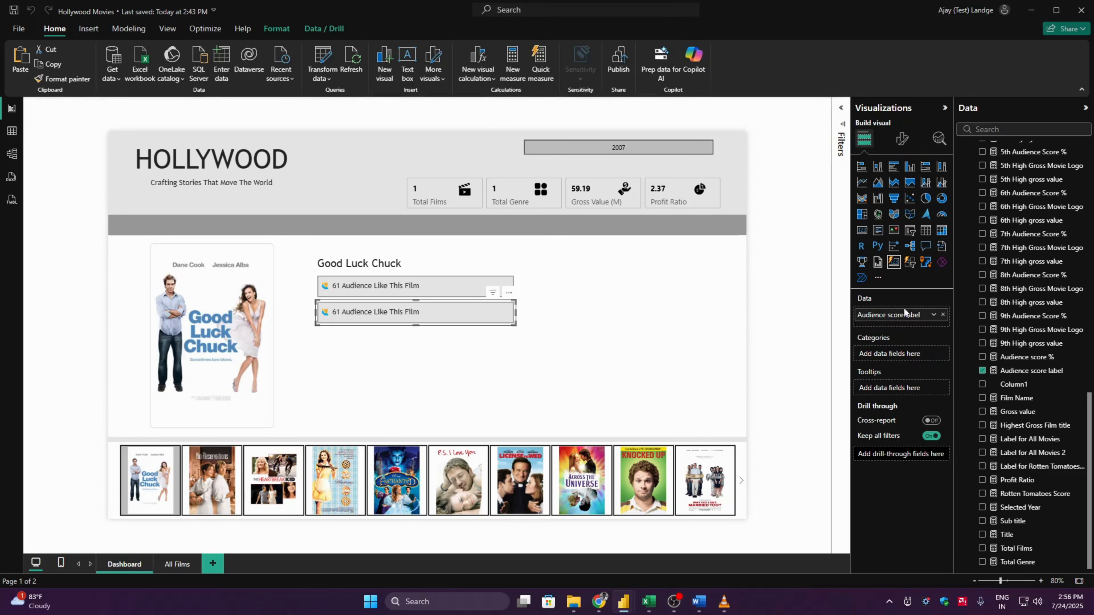
left_click(942, 317)
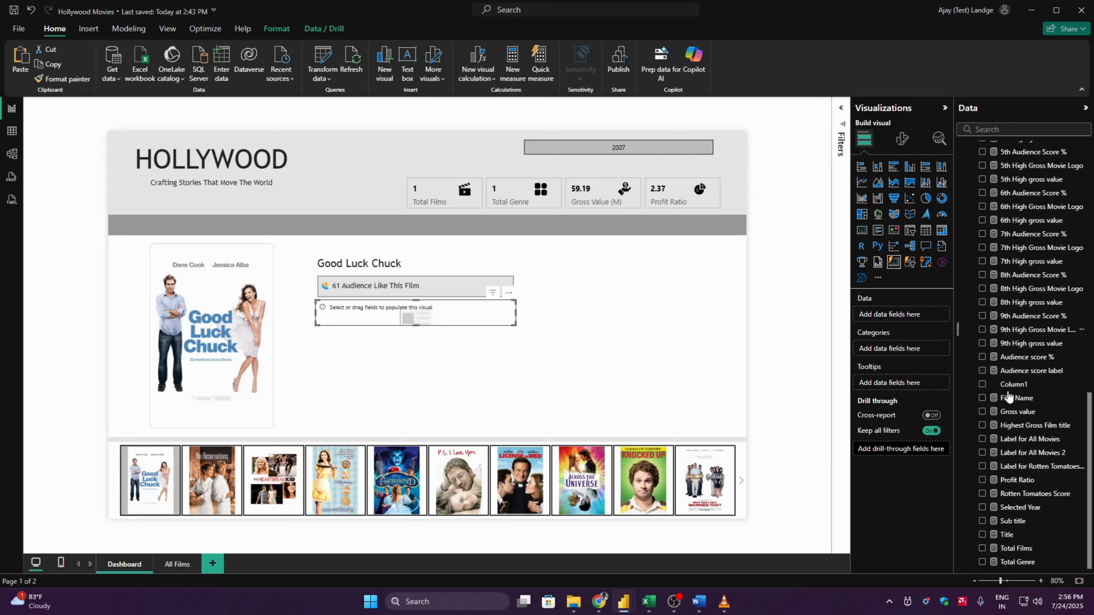
left_click(981, 466)
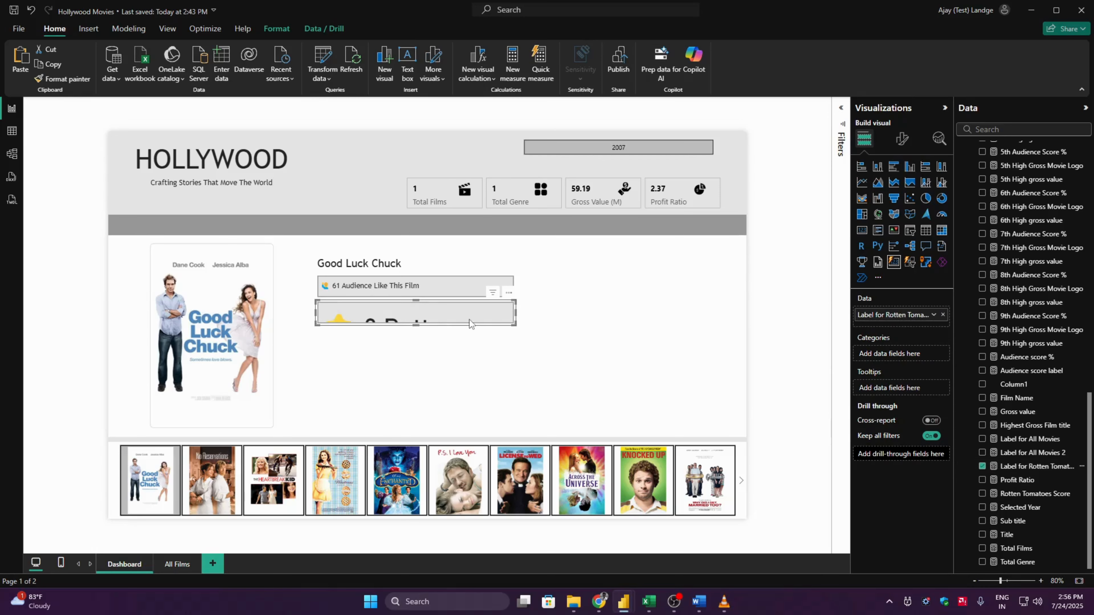
- Format the Rotten Tomatoes card's callout value in Trebuchet MS at font size 12
left_click(902, 138)
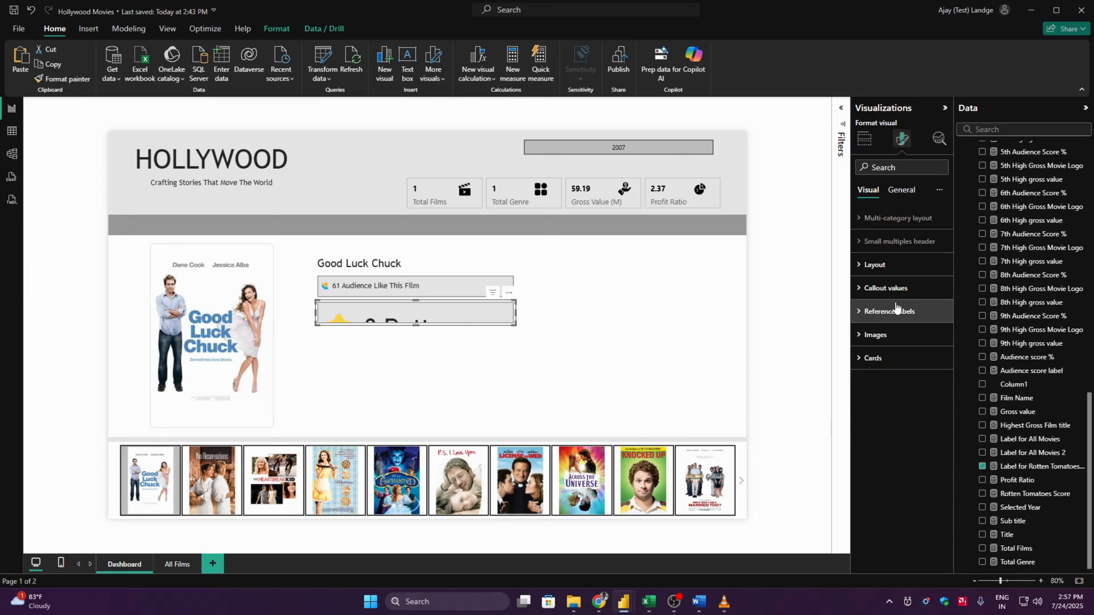
left_click(912, 289)
left_click(901, 345)
left_click(895, 372)
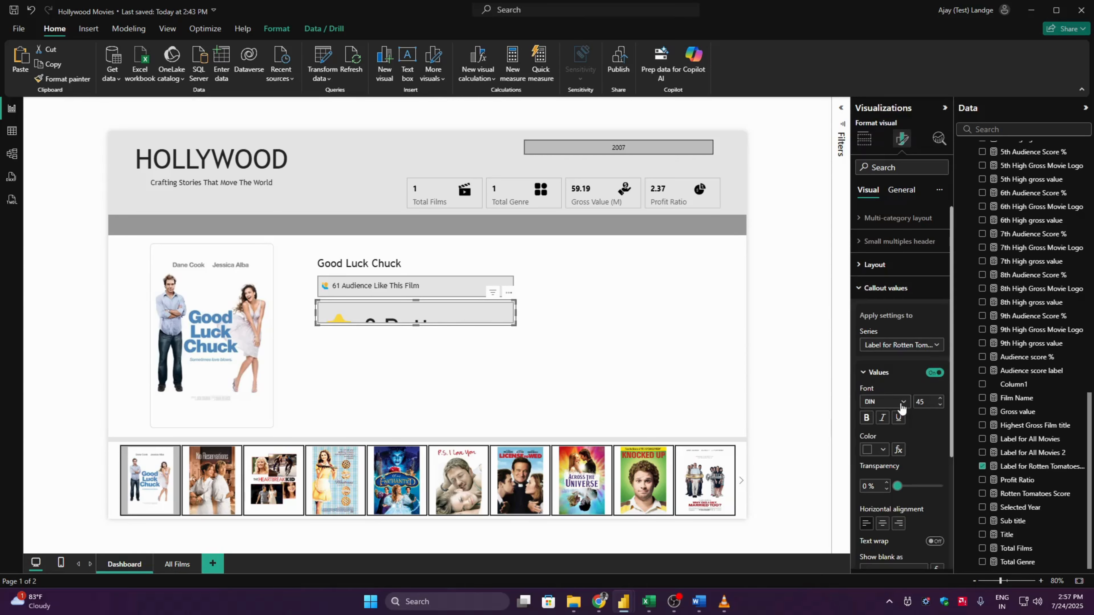
left_click(902, 402)
scroll(938, 382, "down", 5)
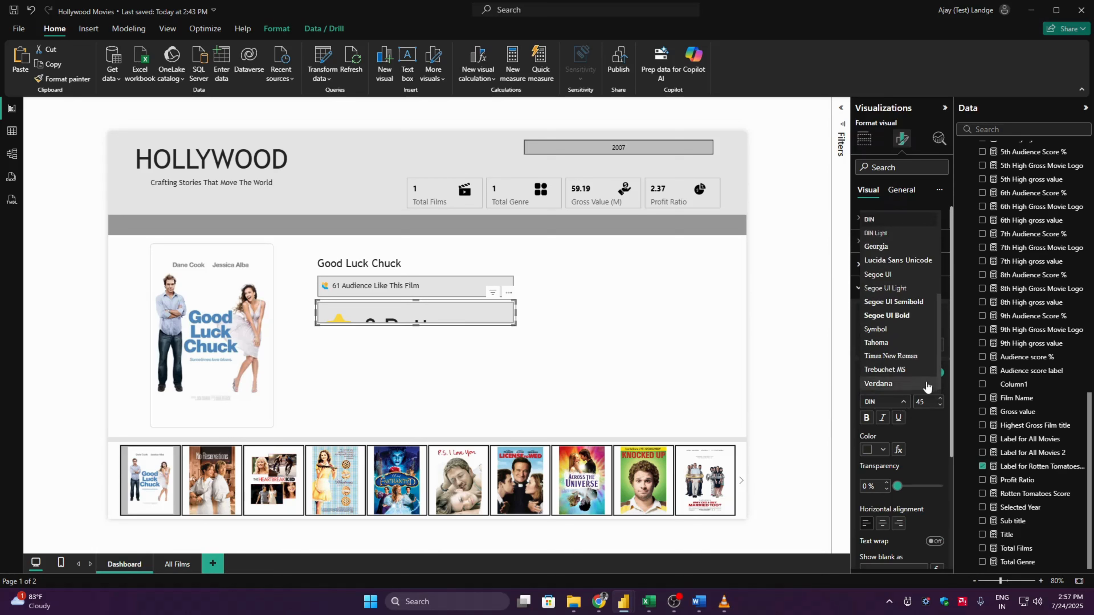
left_click(890, 373)
double_click(931, 405)
type("12")
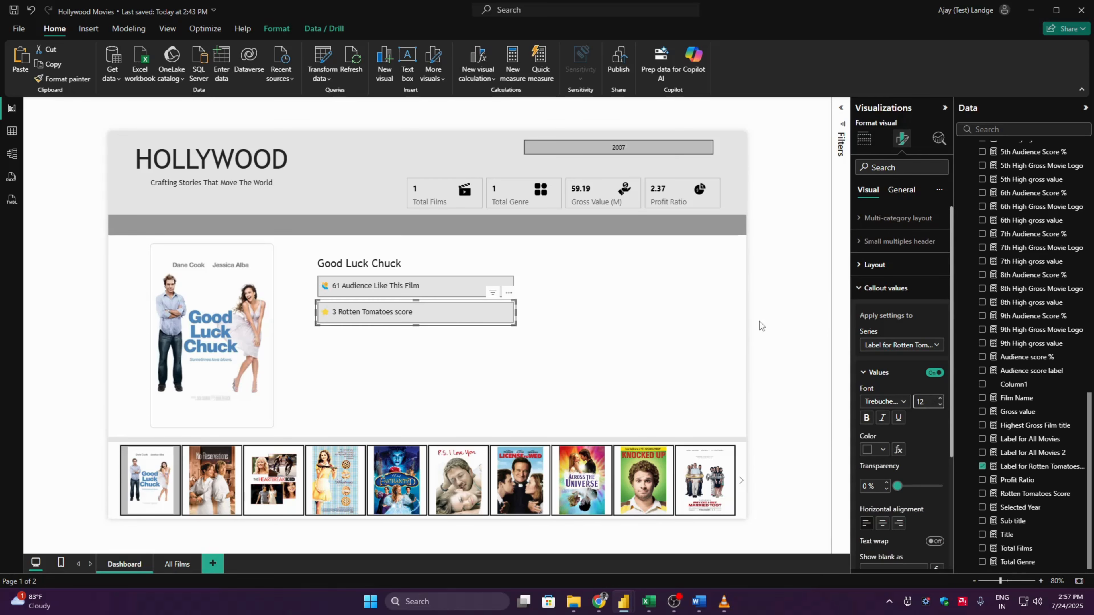
- Add & "%" after [Rotten Tomatoes Score] in the Label for Rotten Tomatoes rating measure's formula
left_click(885, 288)
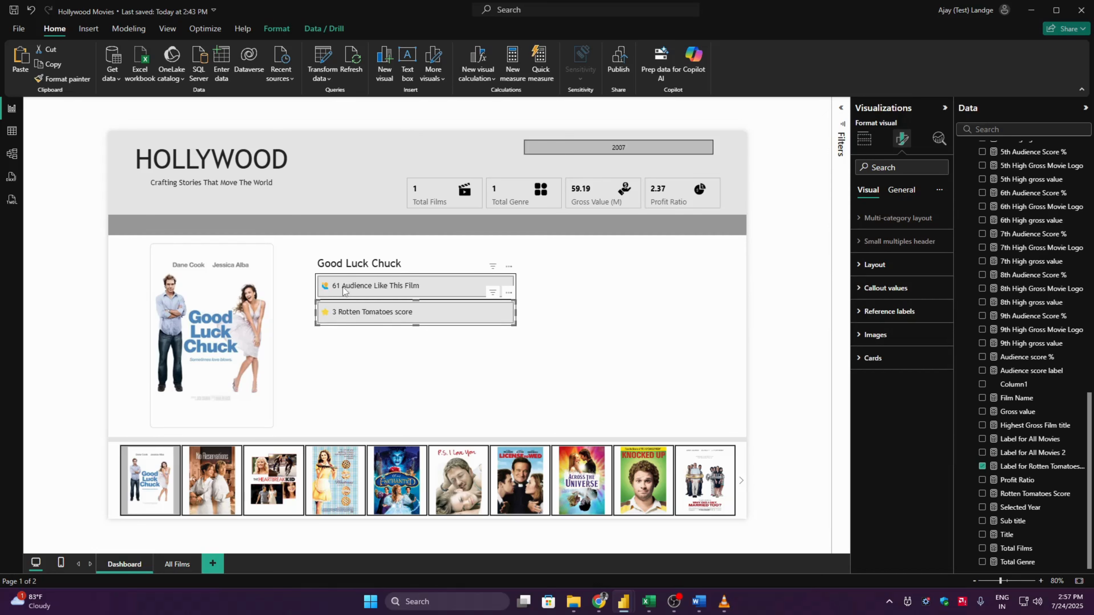
left_click(1037, 466)
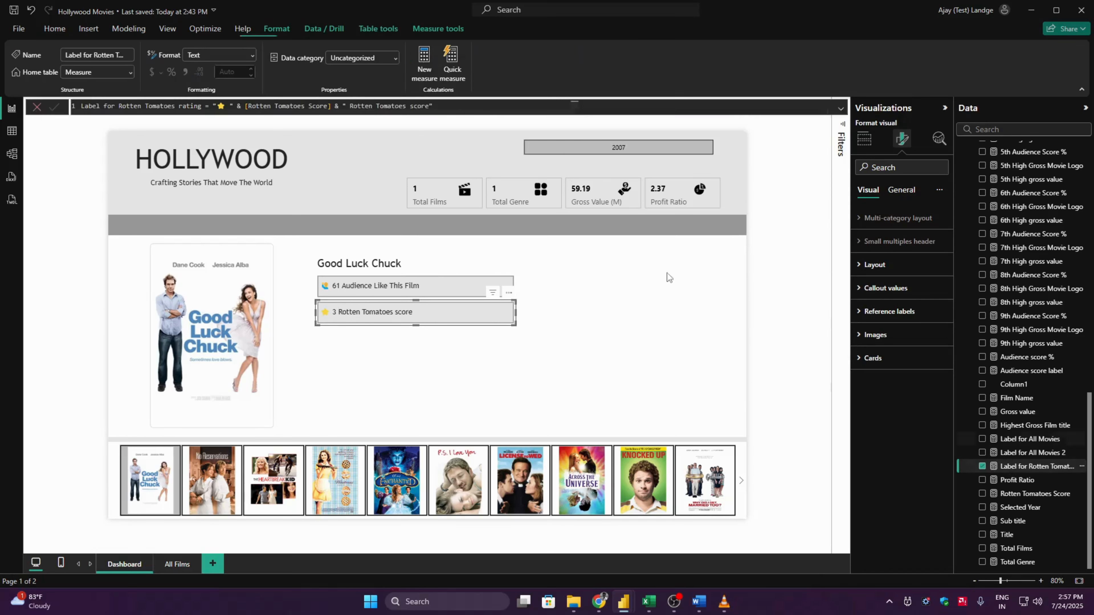
left_click(330, 107)
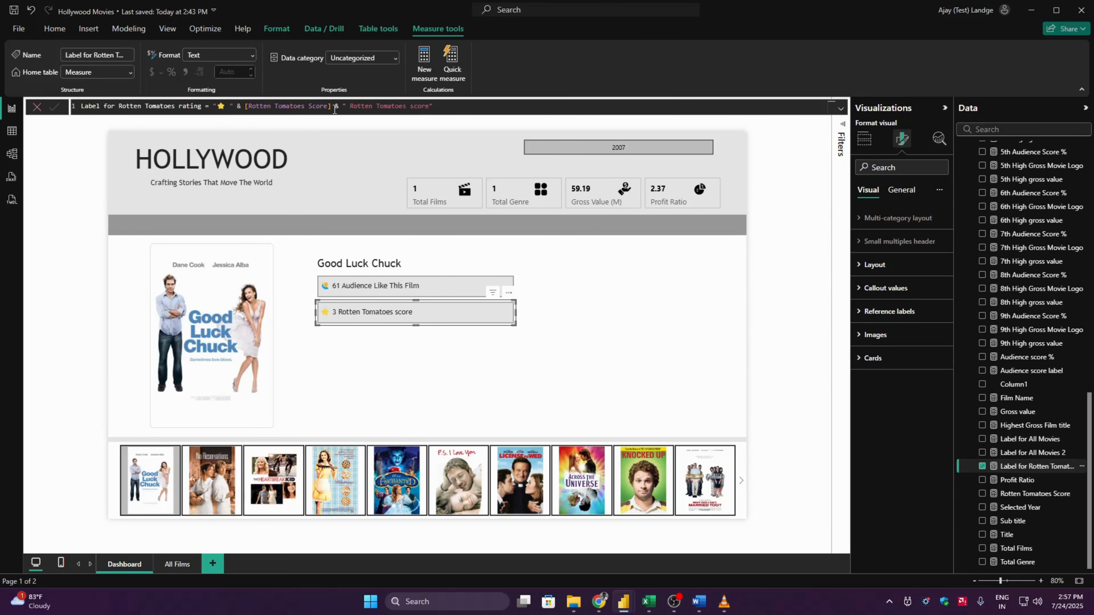
key("Right")
key("Right")
key("Right")
key("Right")
type("& \"")
type("\"")
type("%")
key("Right")
key("Return")
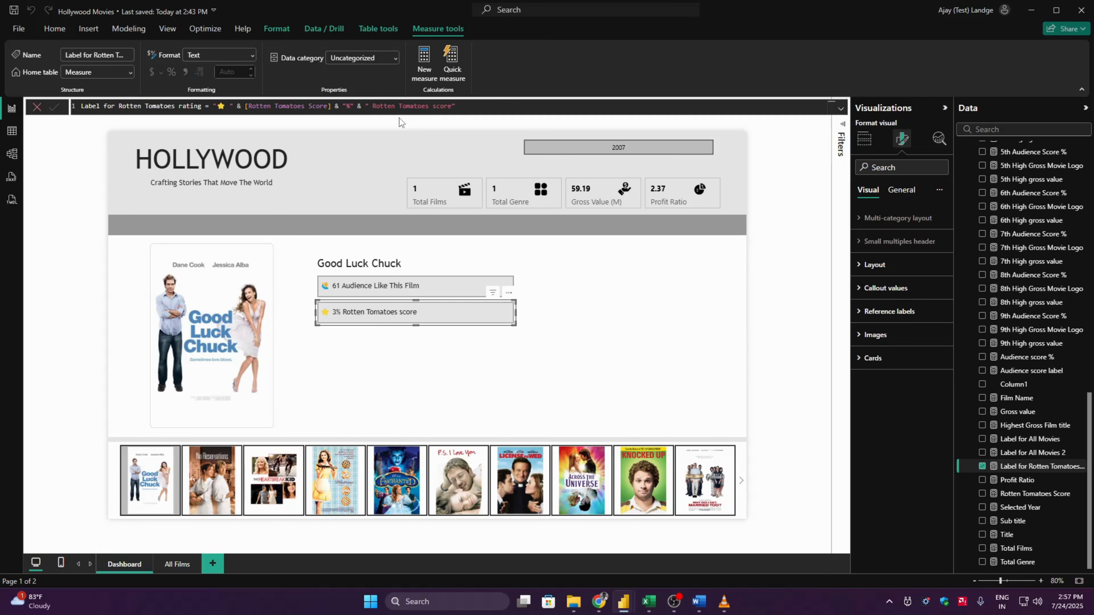
- Add & "%" after [Audience score %] in the Audience score label measure's formula
left_click(1036, 371)
left_click(273, 108)
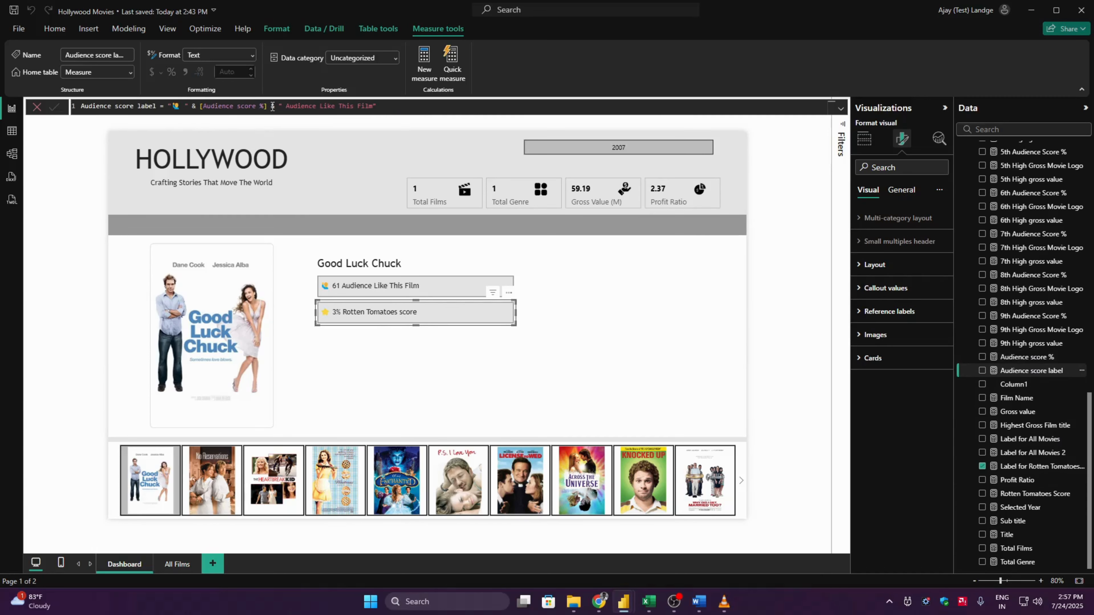
type("& \"\"")
key("Left")
type("%")
key("Right")
key("Return")
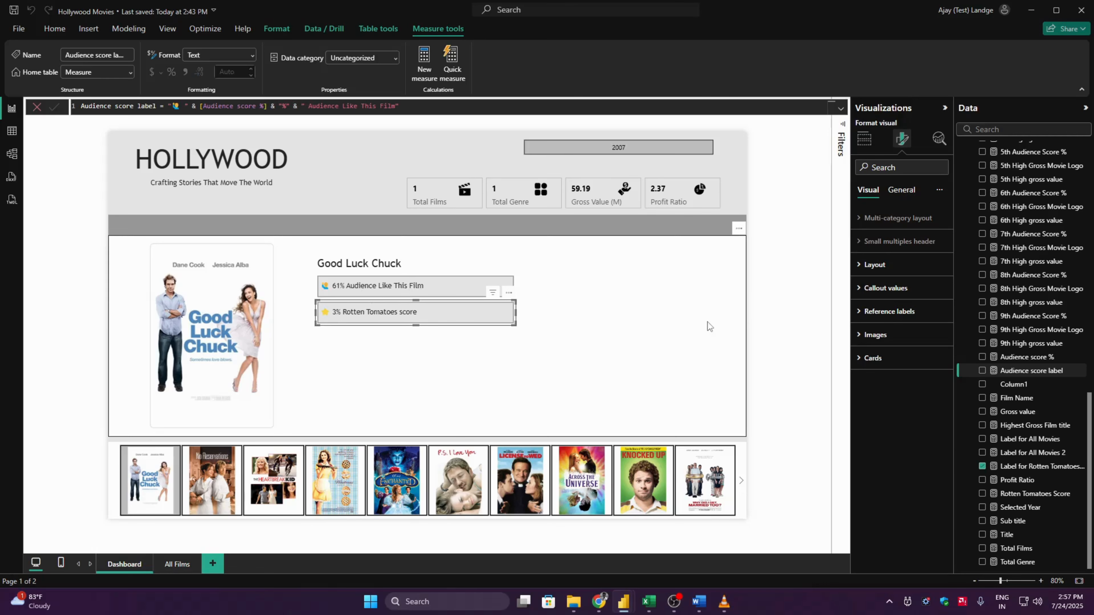
left_click(782, 296)
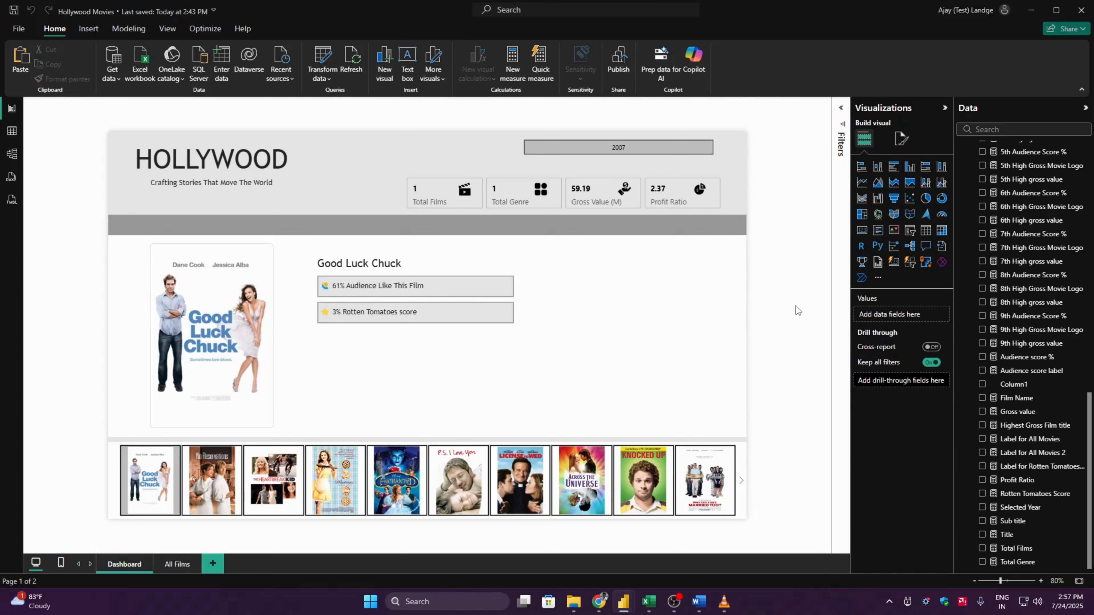
- Insert a line shape and fit it horizontally beneath the film name, spanning the width of the score cards
left_click(88, 29)
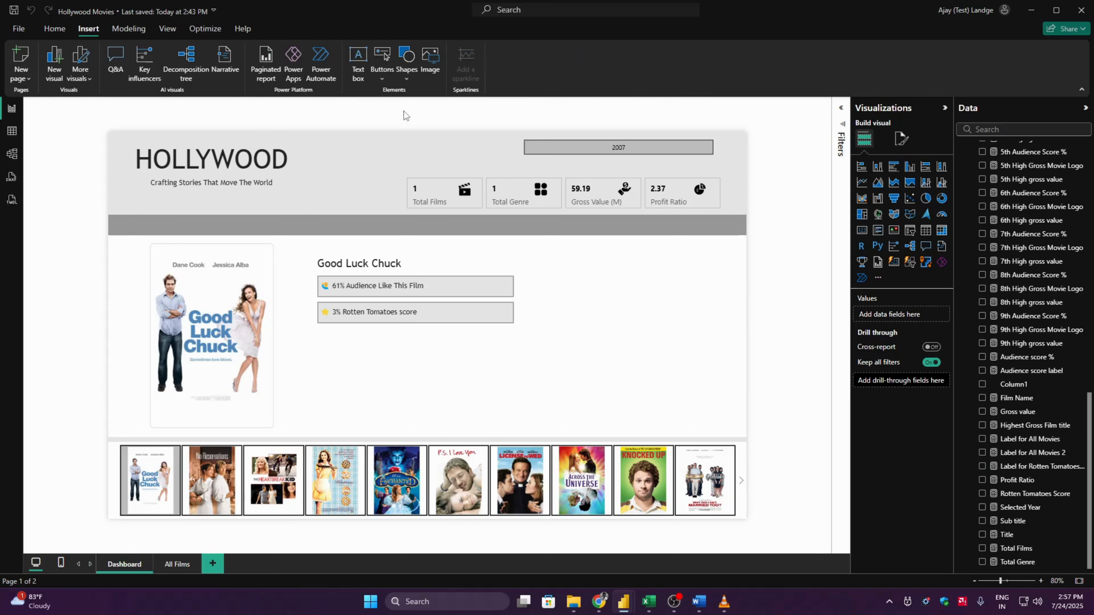
left_click(405, 72)
left_click(465, 220)
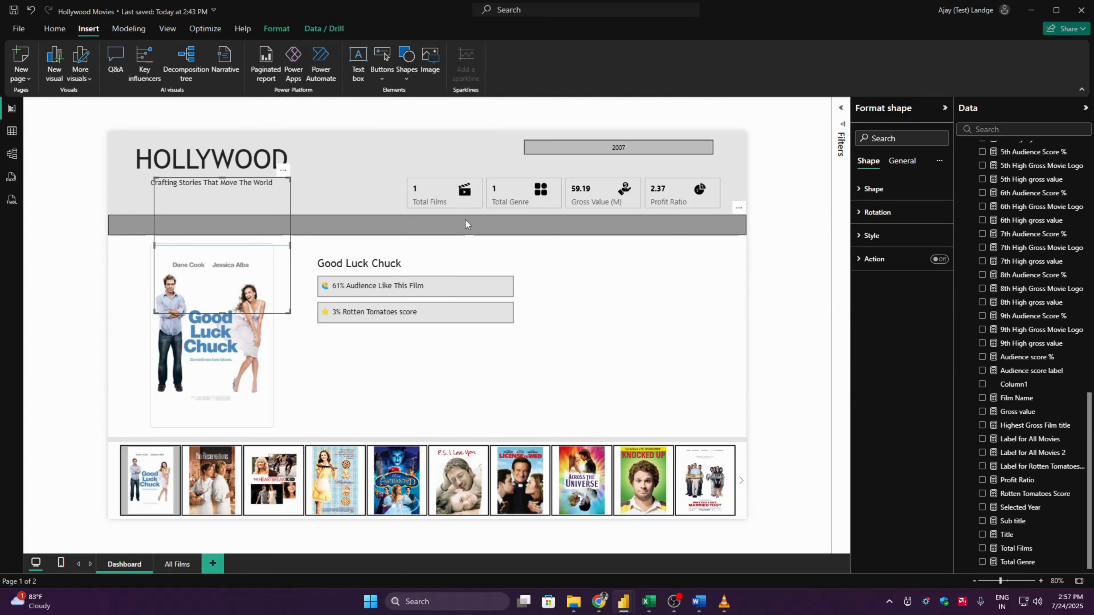
left_click_drag(223, 311, 516, 274)
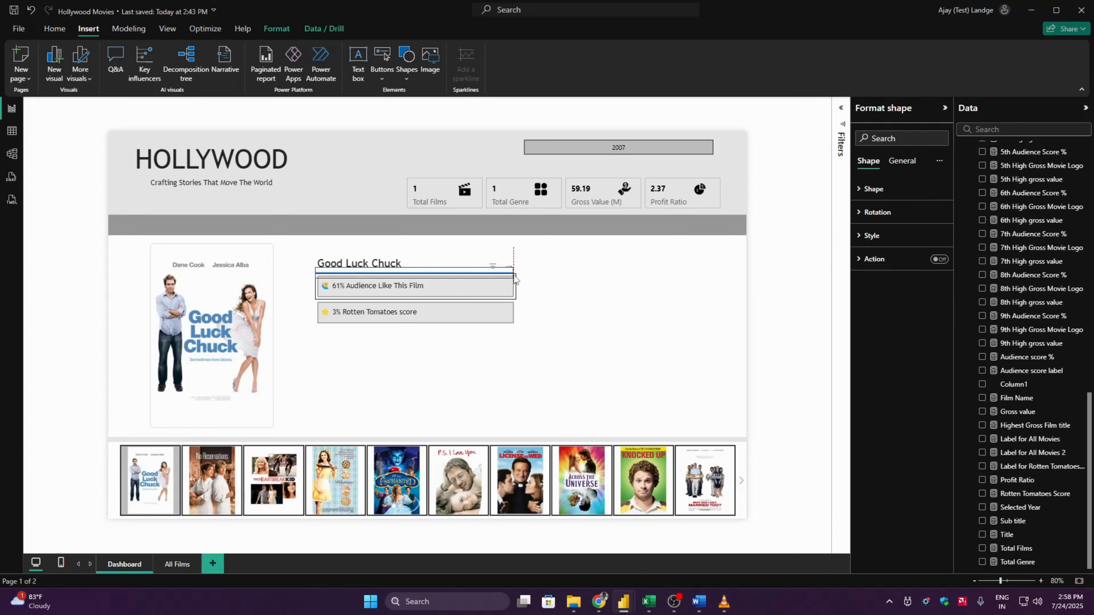
left_click(787, 270)
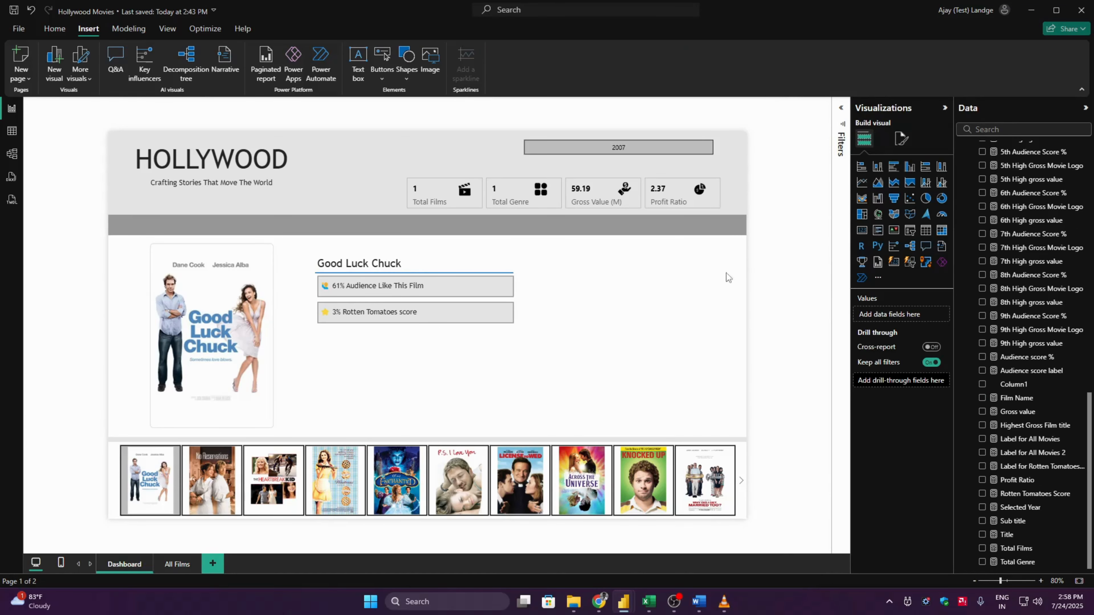
left_click(361, 270)
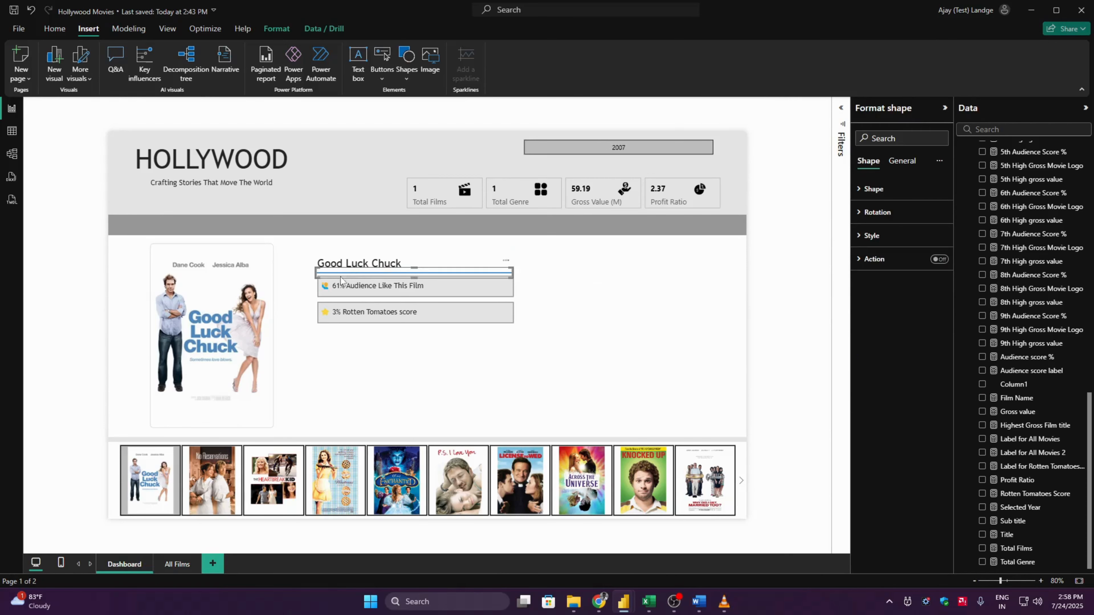
left_click(344, 295)
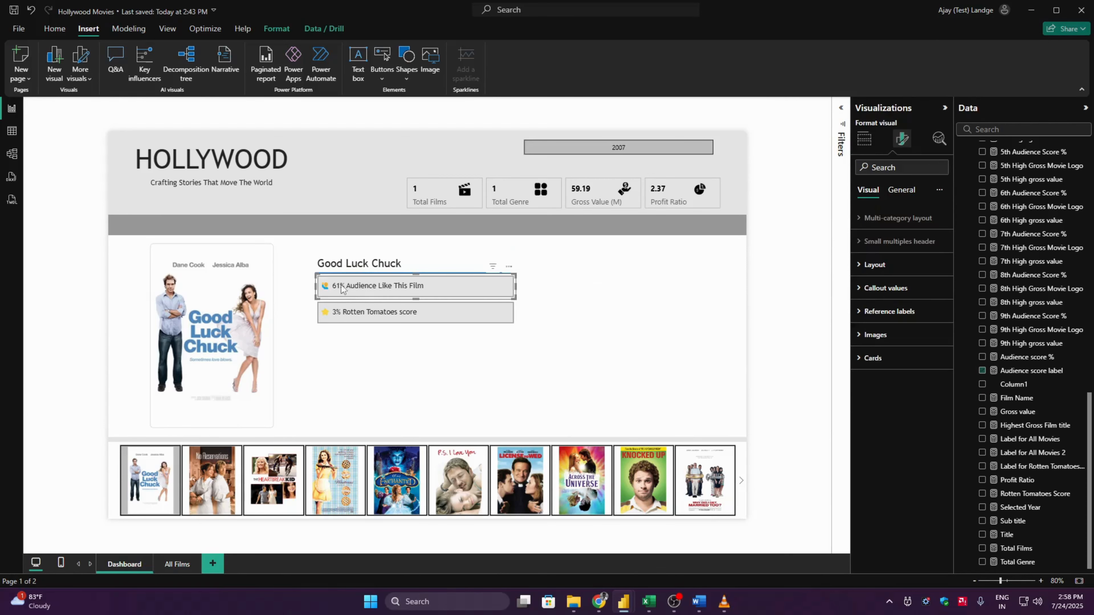
left_click(320, 275)
left_click_drag(319, 276, 320, 278)
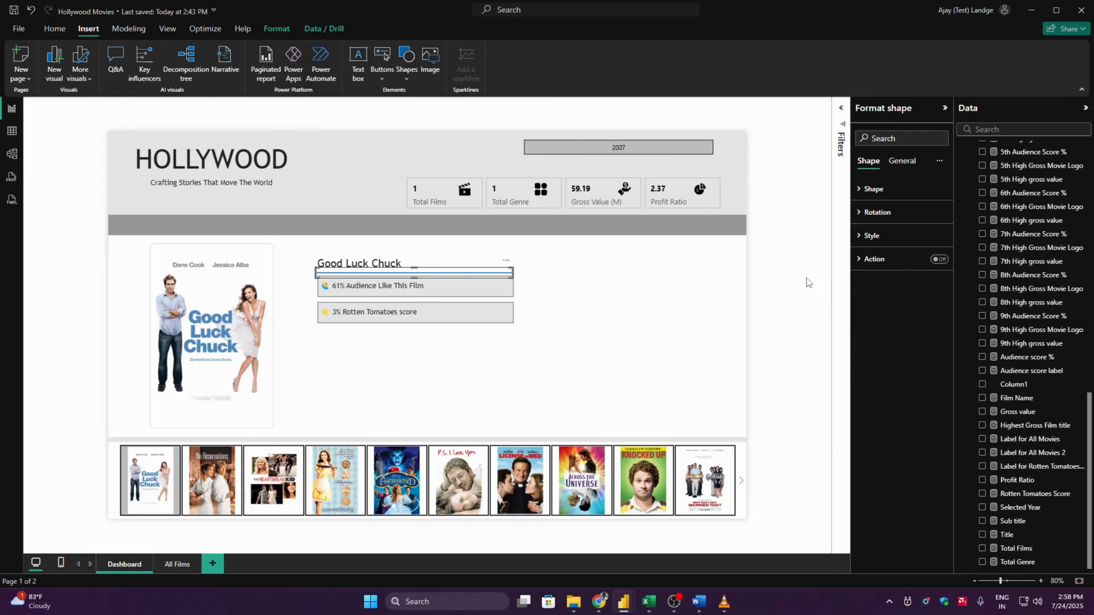
left_click(791, 265)
- Turn off the fill of the line shape beneath the film name
left_click(490, 273)
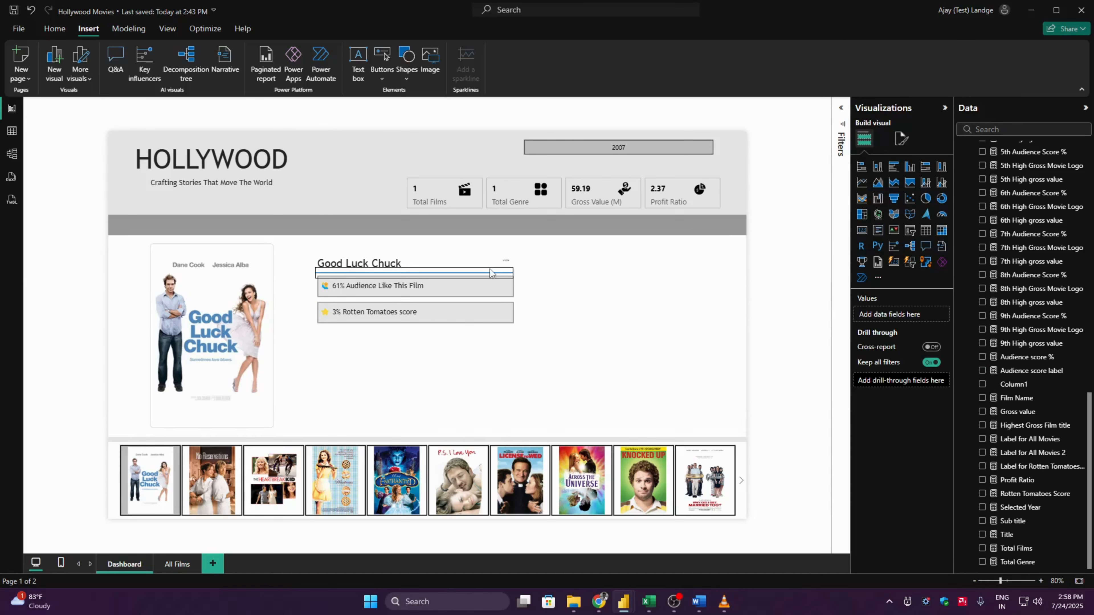
left_click(899, 234)
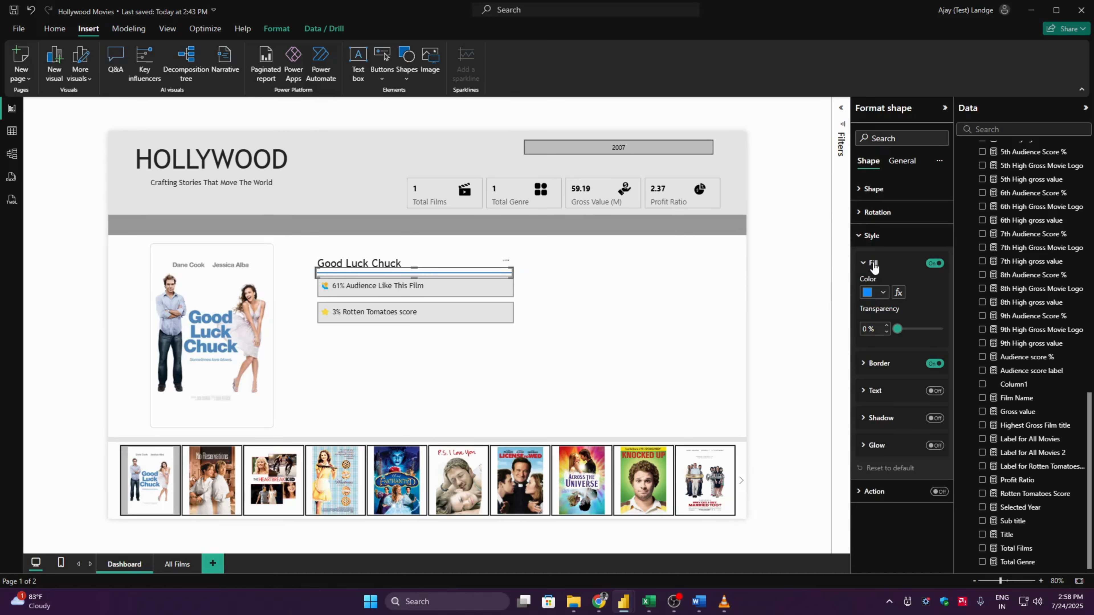
left_click(882, 295)
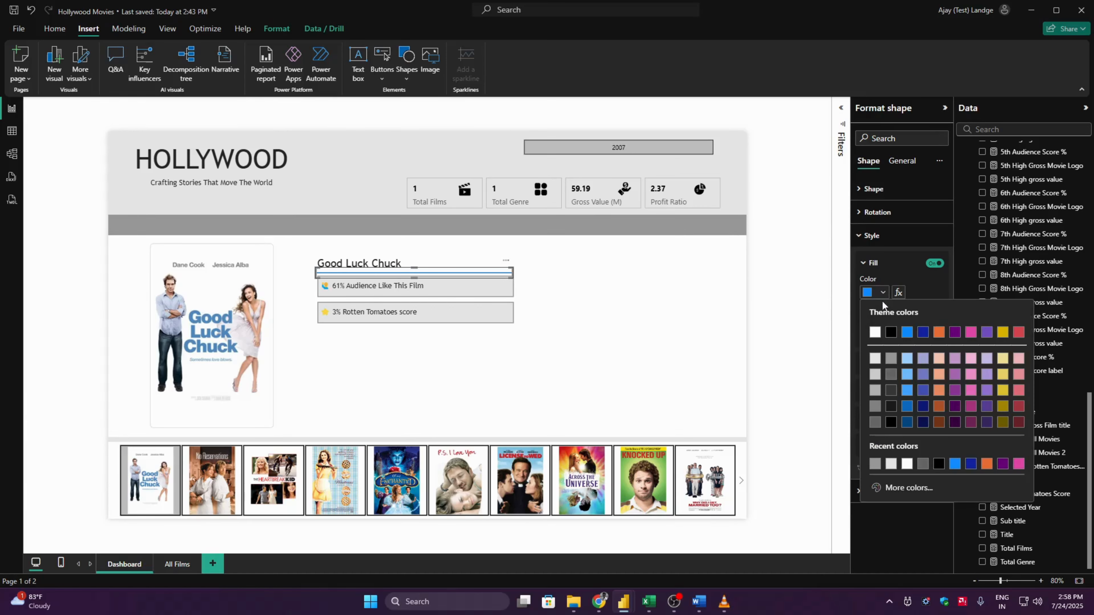
left_click(874, 358)
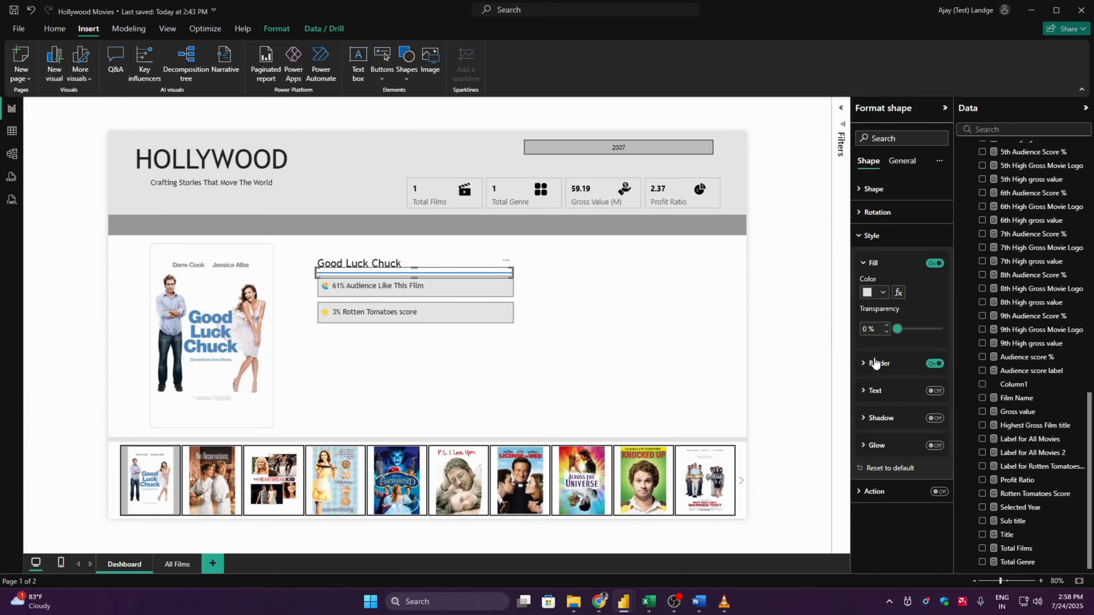
left_click(876, 266)
left_click(932, 262)
- Set the border color of the line beneath the film name to medium grey
left_click(878, 290)
left_click(874, 318)
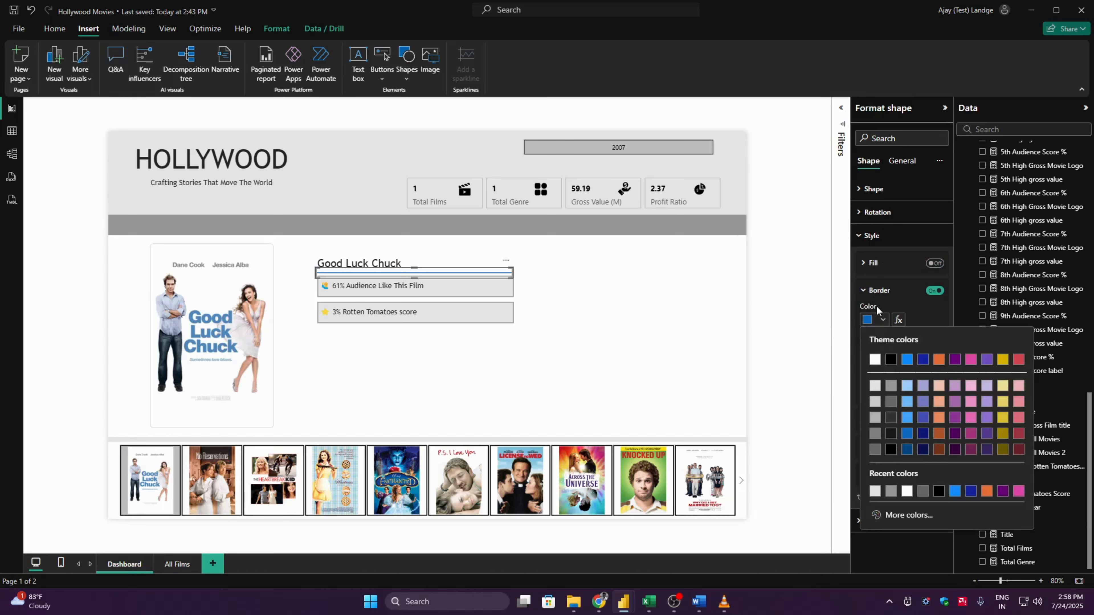
left_click(875, 388)
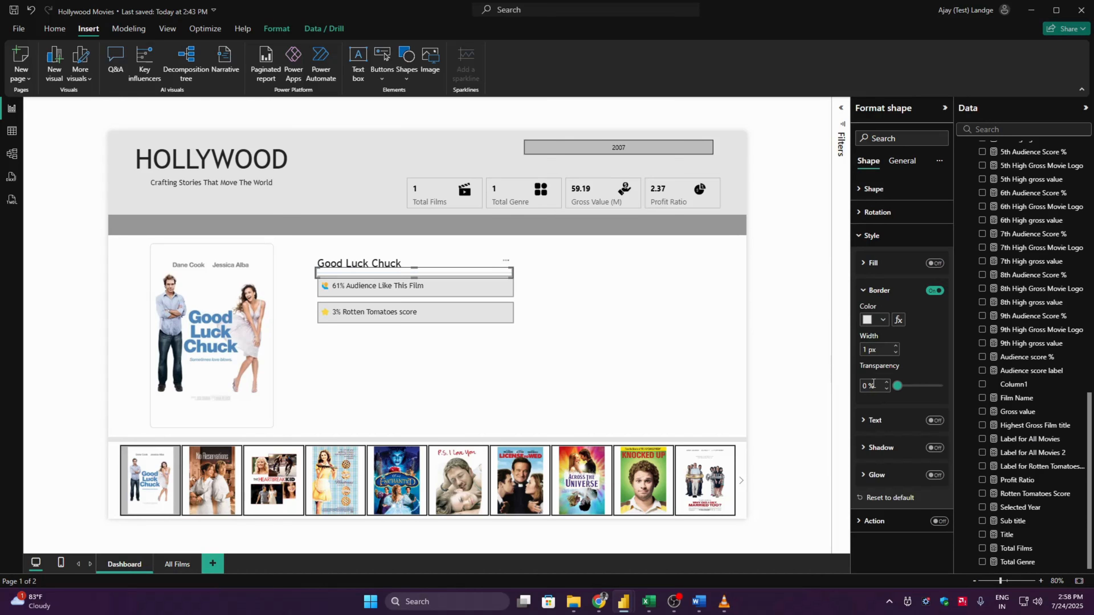
left_click(895, 346)
left_click(881, 320)
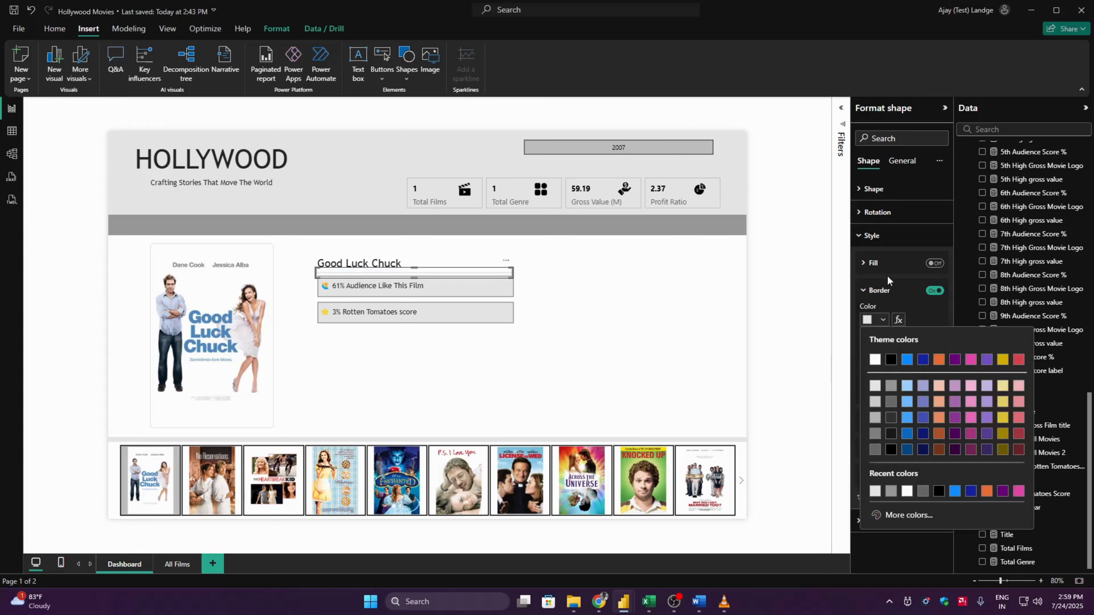
left_click(892, 386)
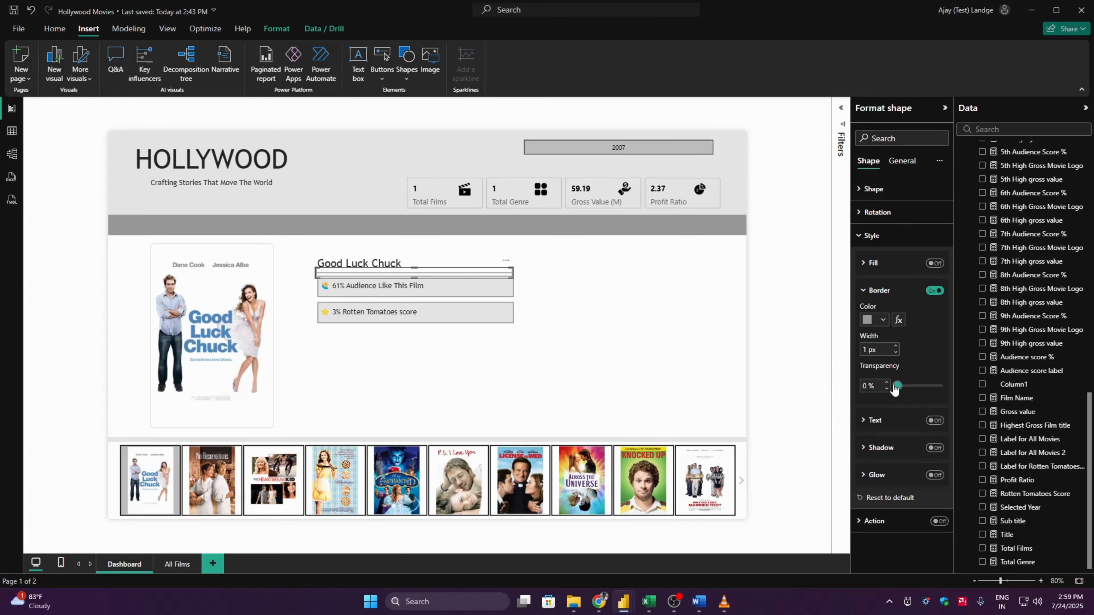
left_click(803, 266)
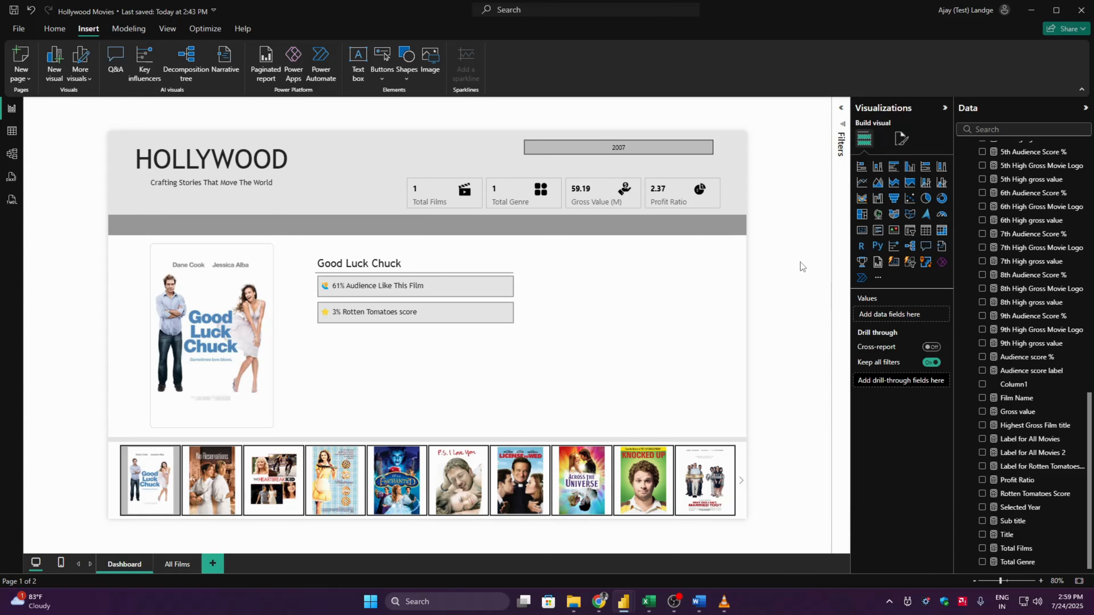
- Move the audience score and Rotten Tomatoes cards slightly down, away from the line
left_click(479, 292)
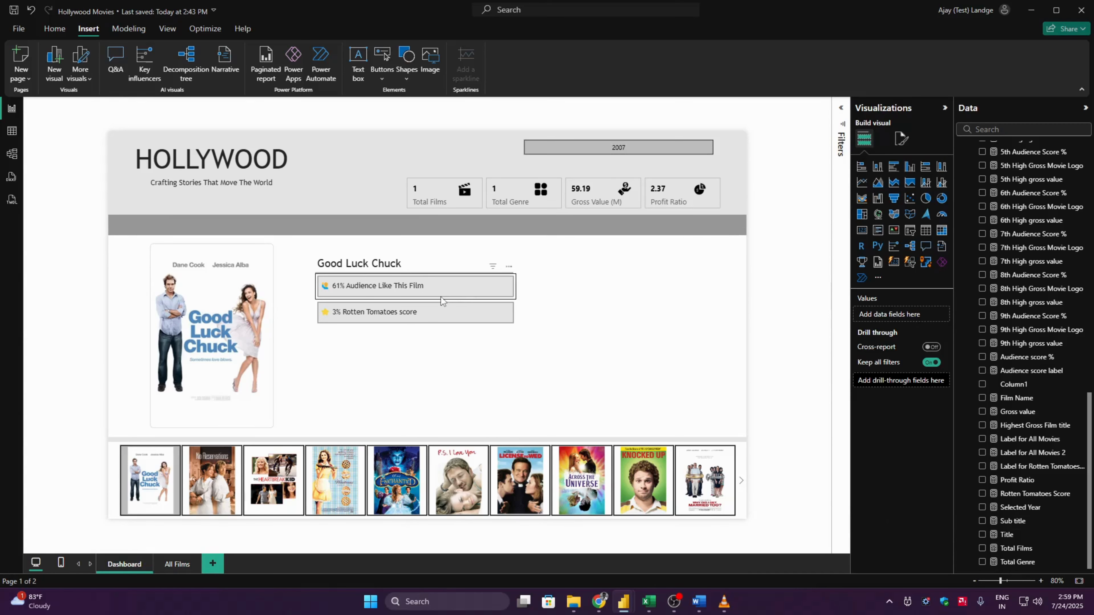
left_click(441, 309)
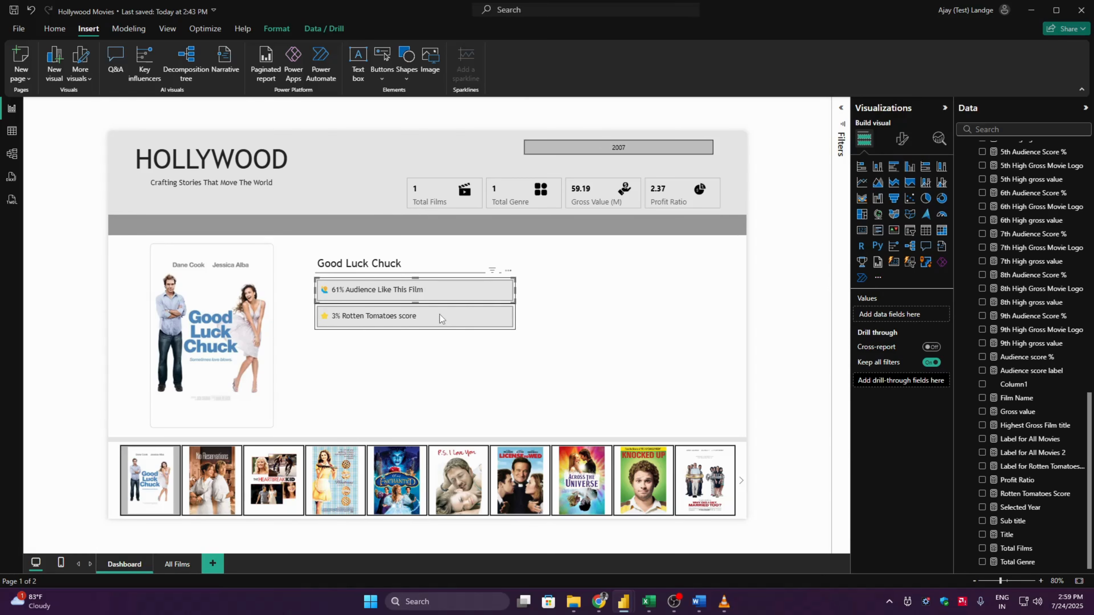
left_click(760, 293)
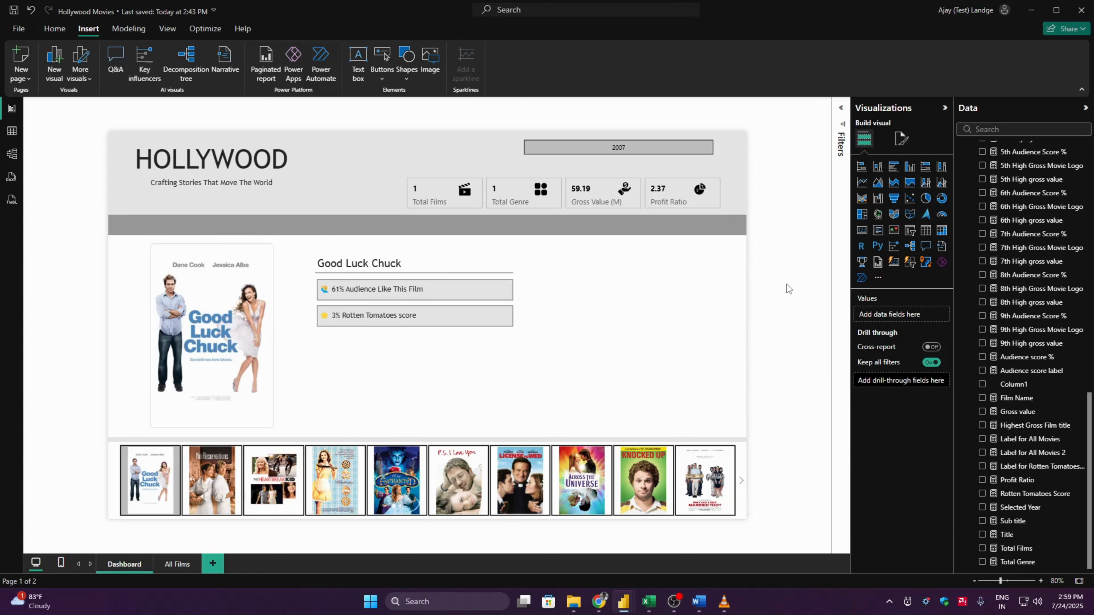
- Shrink the line shape's frame to a thin strip between the film name and the audience score card
left_click(408, 273)
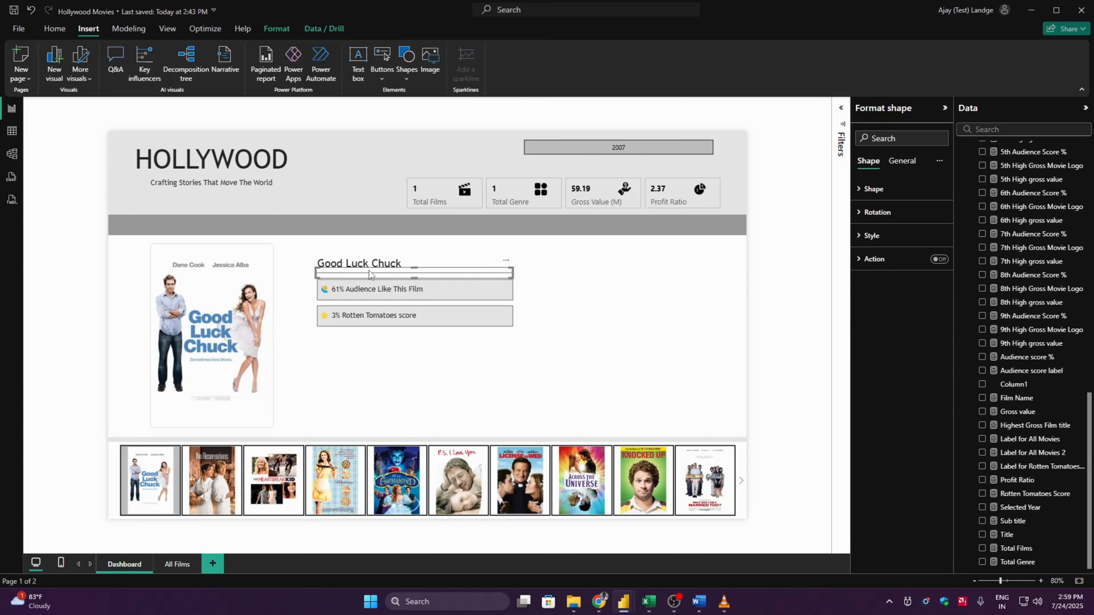
left_click(412, 273)
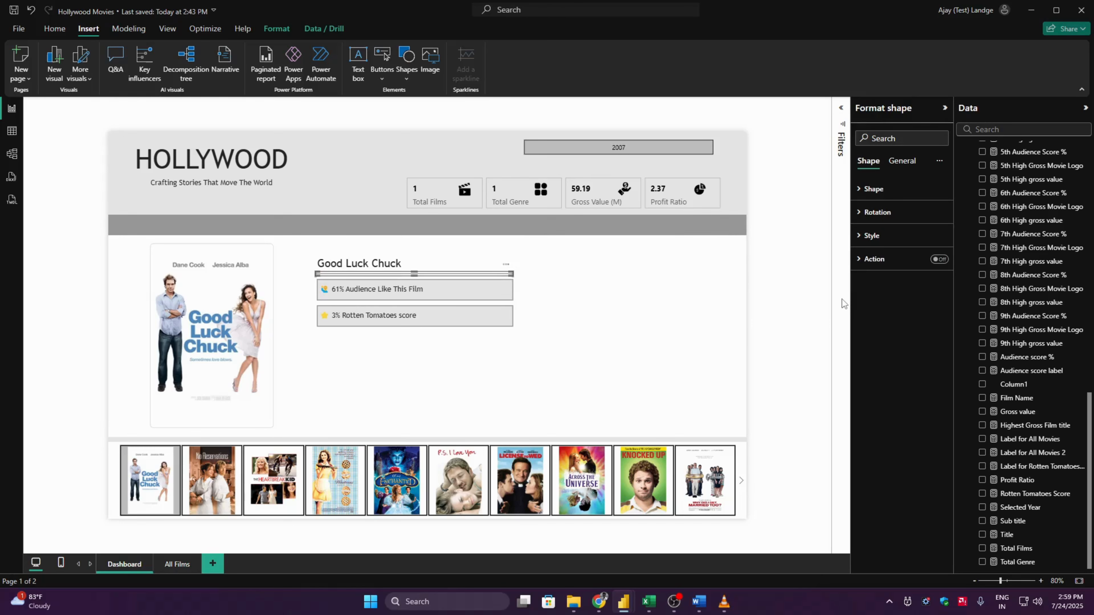
left_click(811, 316)
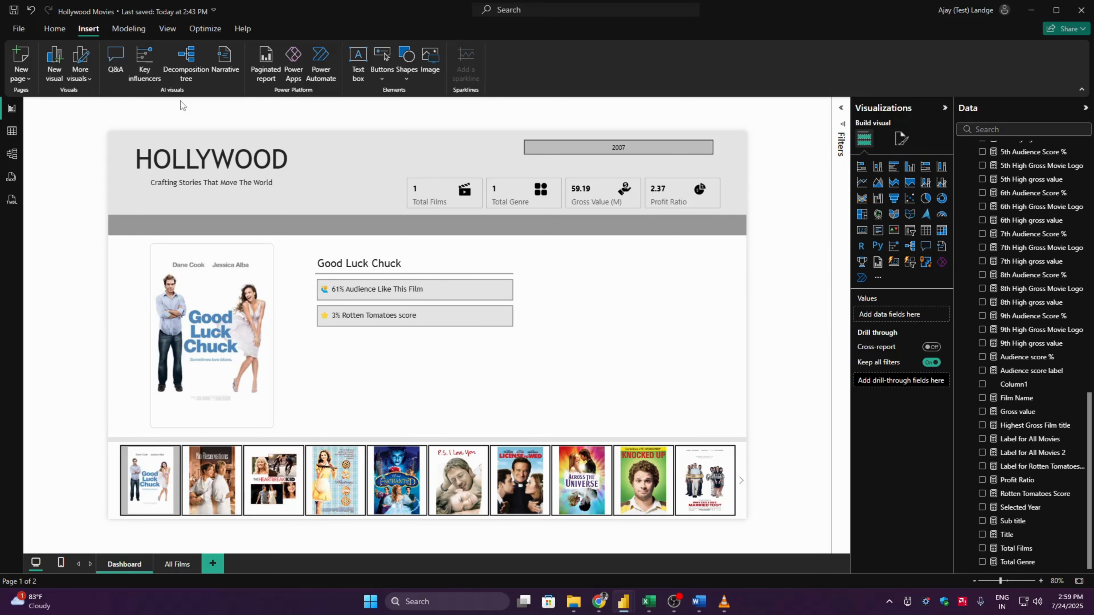
- Insert a text box reading "About The Movie"
left_click(358, 76)
type("Ab")
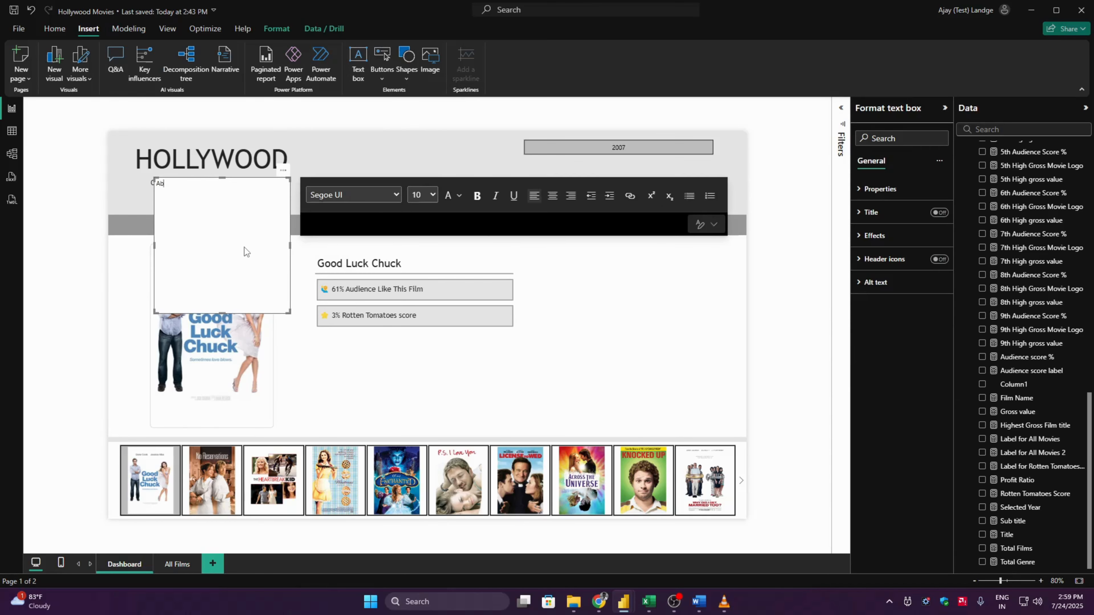
type("out The Movie")
- Try to set the "About The Movie" text to Trebuchet MS at font size 14
left_click(377, 194)
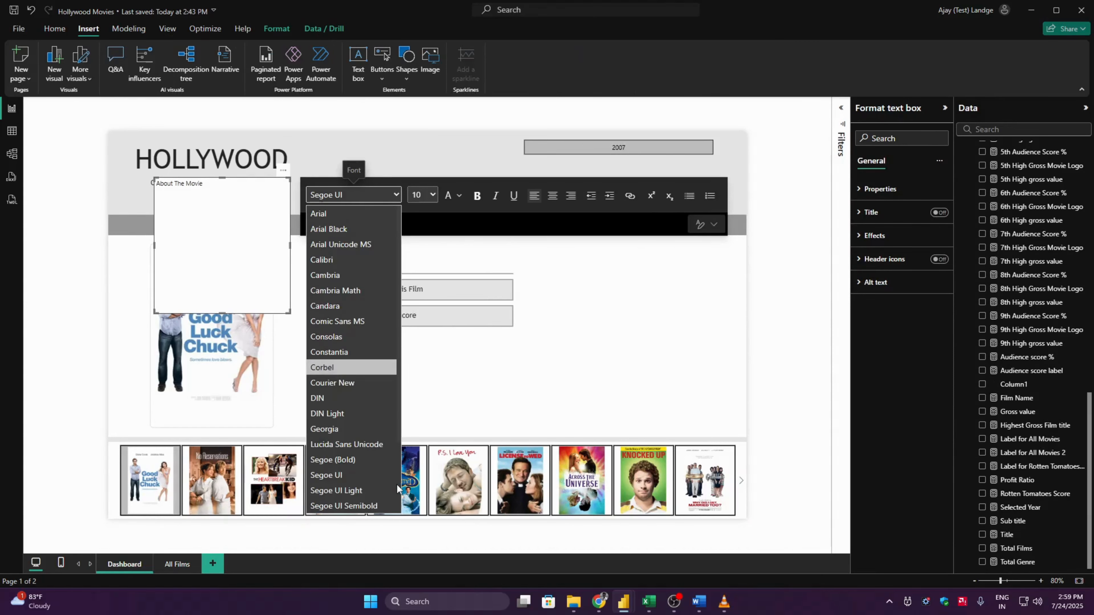
scroll(397, 484, "down", 2)
left_click(371, 475)
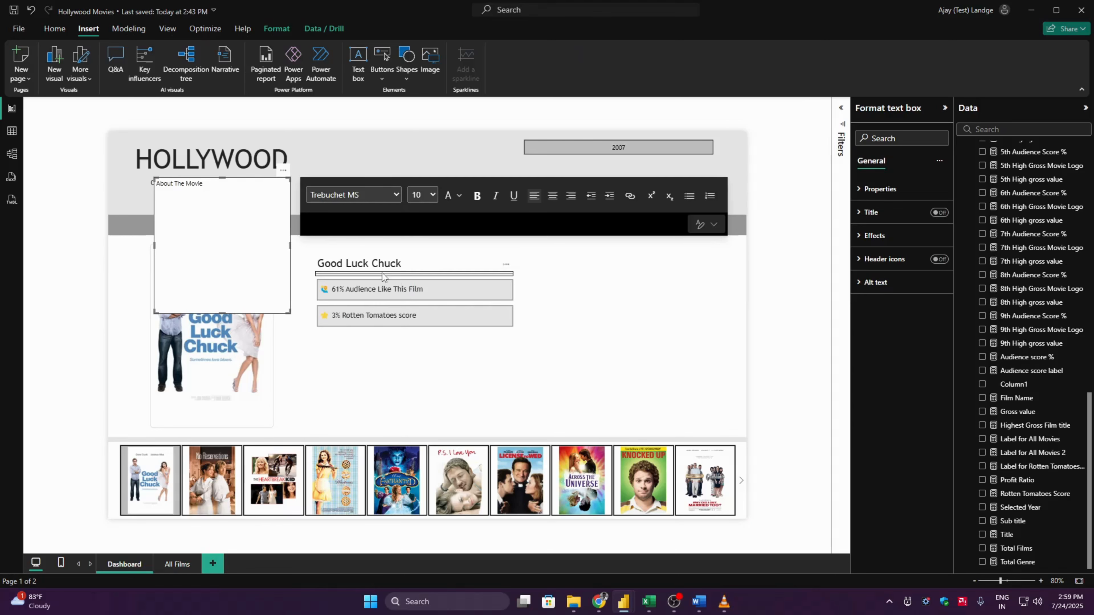
left_click(420, 195)
left_click(423, 304)
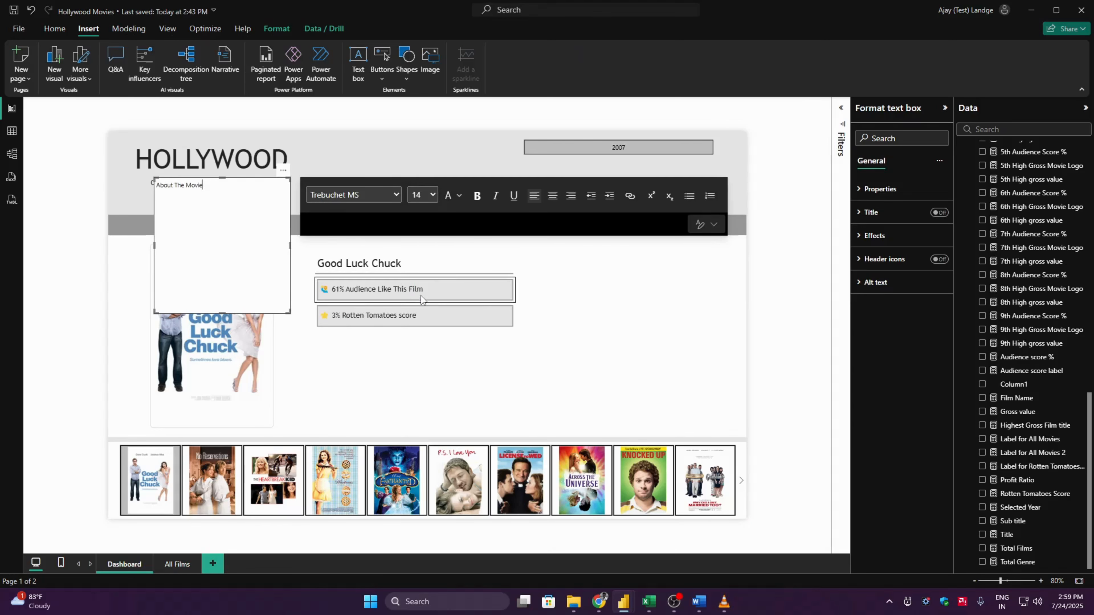
- Make the entire "About The Movie" text bold
key("ctrl+a")
left_click(476, 196)
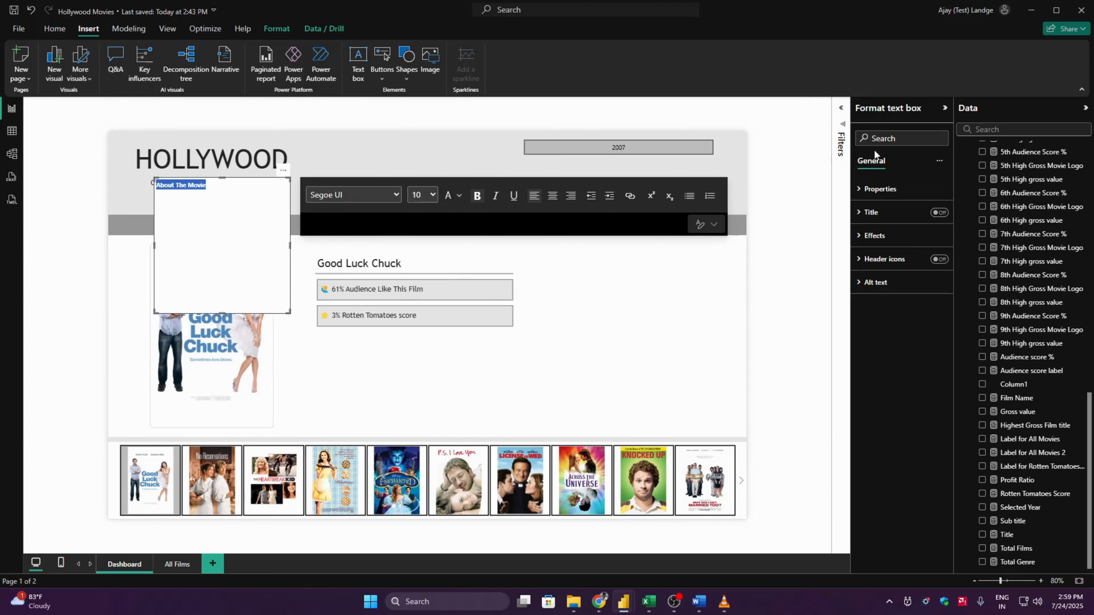
left_click(887, 189)
left_click(891, 194)
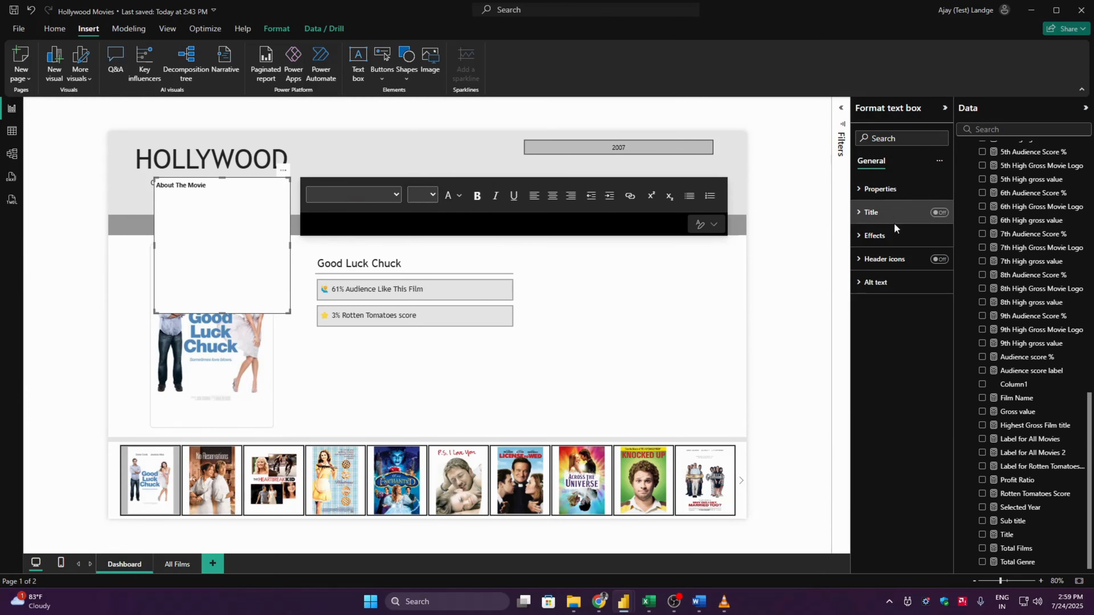
- Turn off the "About The Movie" text box's background and place the box, reduced in size, below the Rotten Tomatoes score card
left_click(879, 235)
left_click(934, 263)
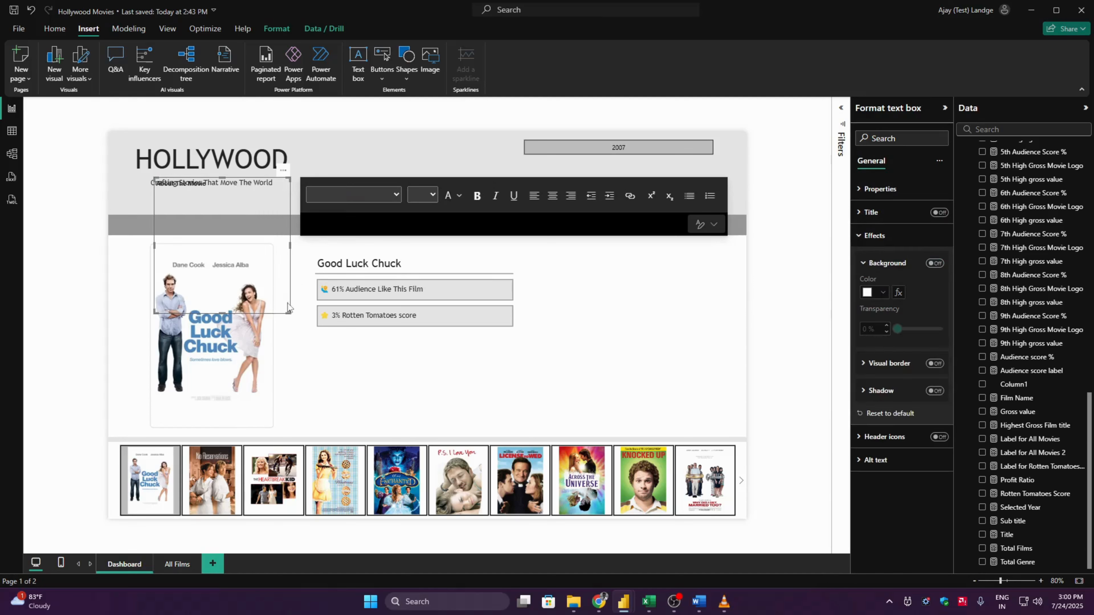
left_click_drag(289, 313, 424, 367)
- Set the entire "About The Movie" text to Trebuchet MS at font size 14
left_click(372, 349)
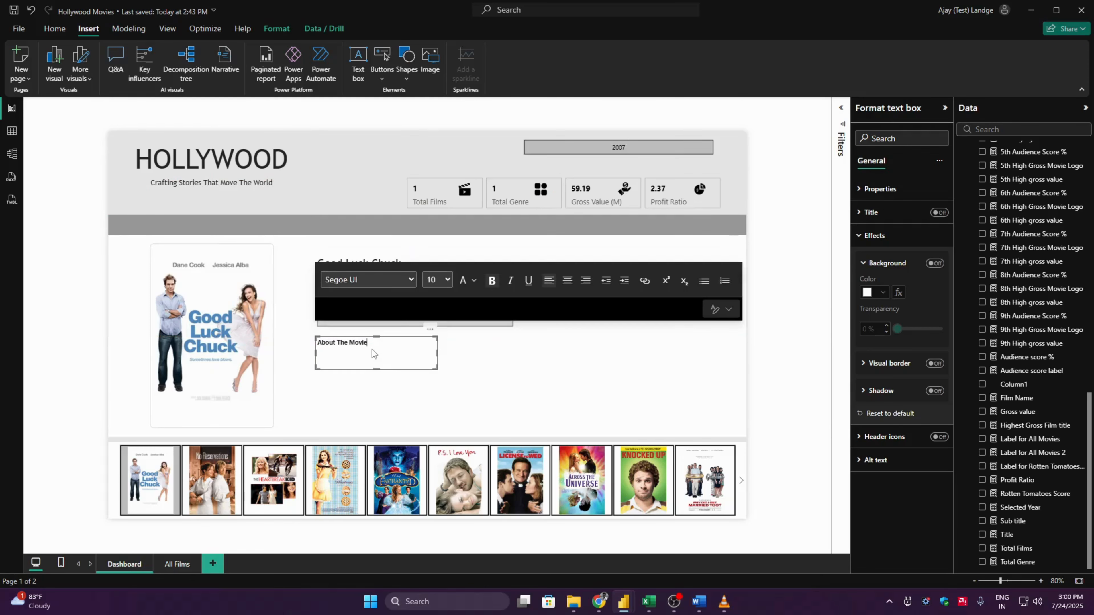
key("ctrl+a")
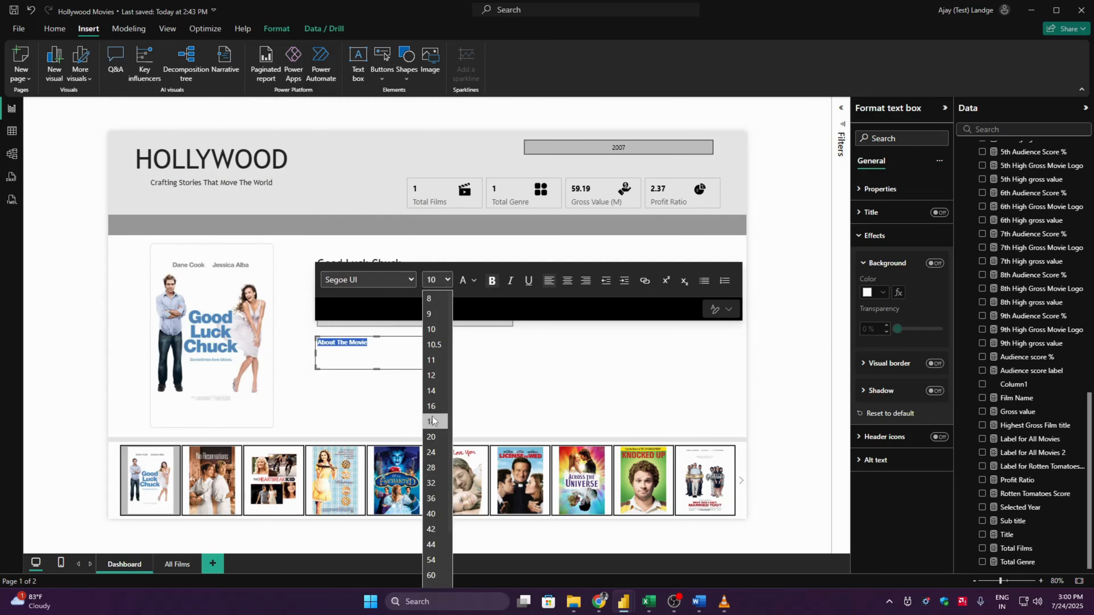
left_click(431, 391)
left_click(407, 279)
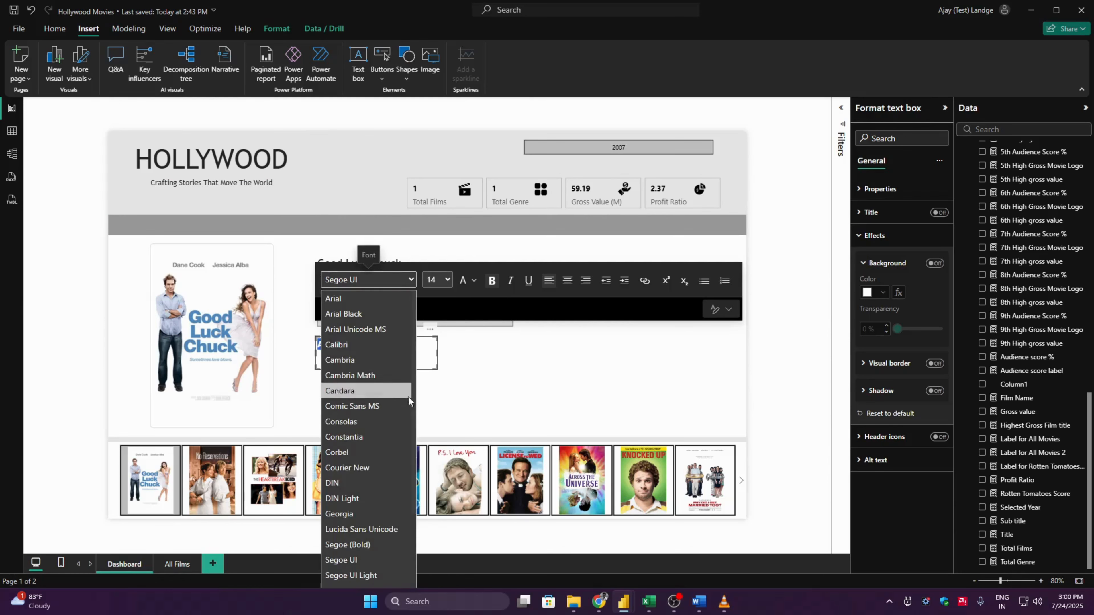
scroll(405, 562, "down", 3)
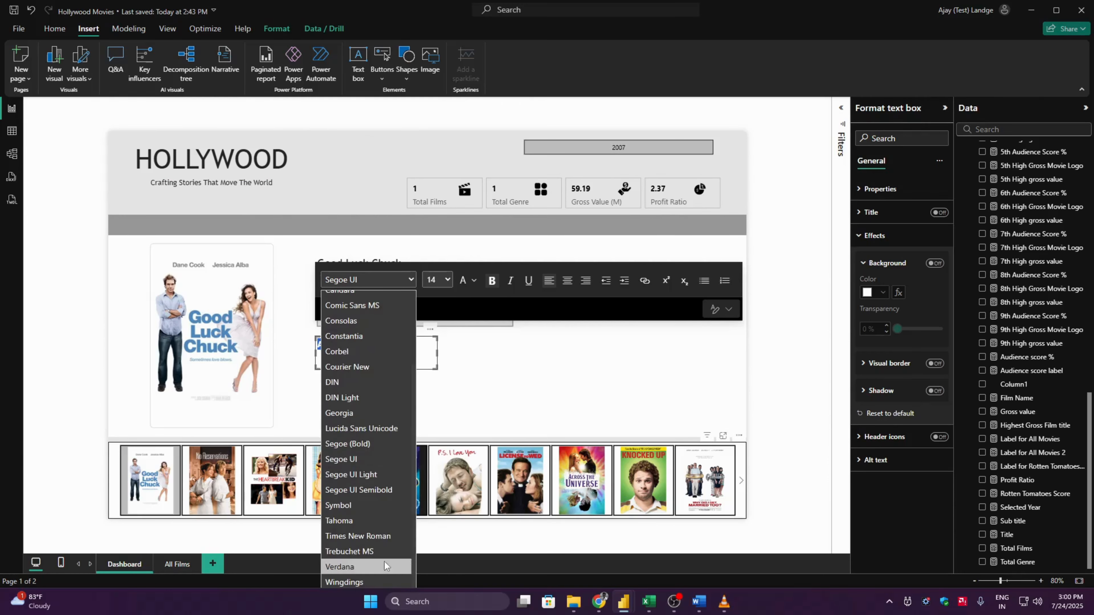
left_click(391, 561)
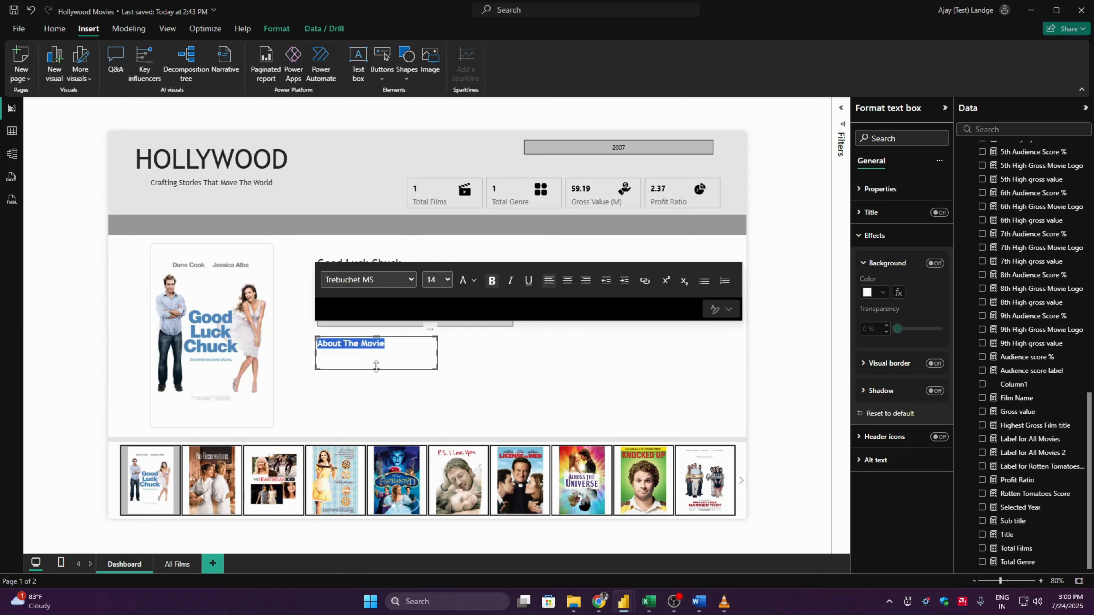
- Resize the "About The Movie" text box to a height of 40 and a width of 232
left_click_drag(378, 369, 378, 355)
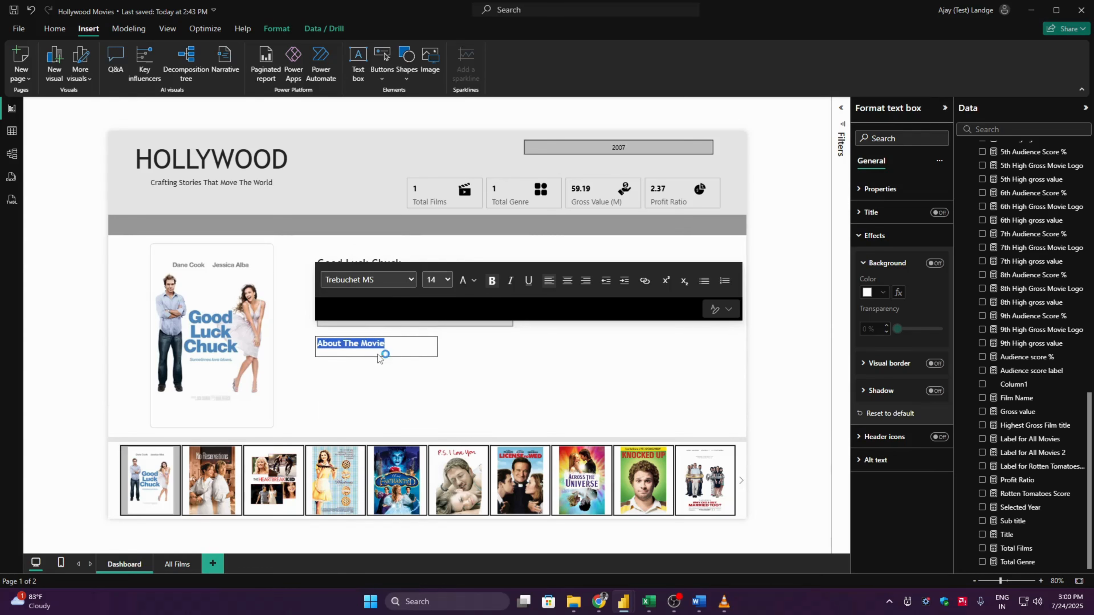
left_click(796, 327)
left_click(351, 346)
left_click(896, 194)
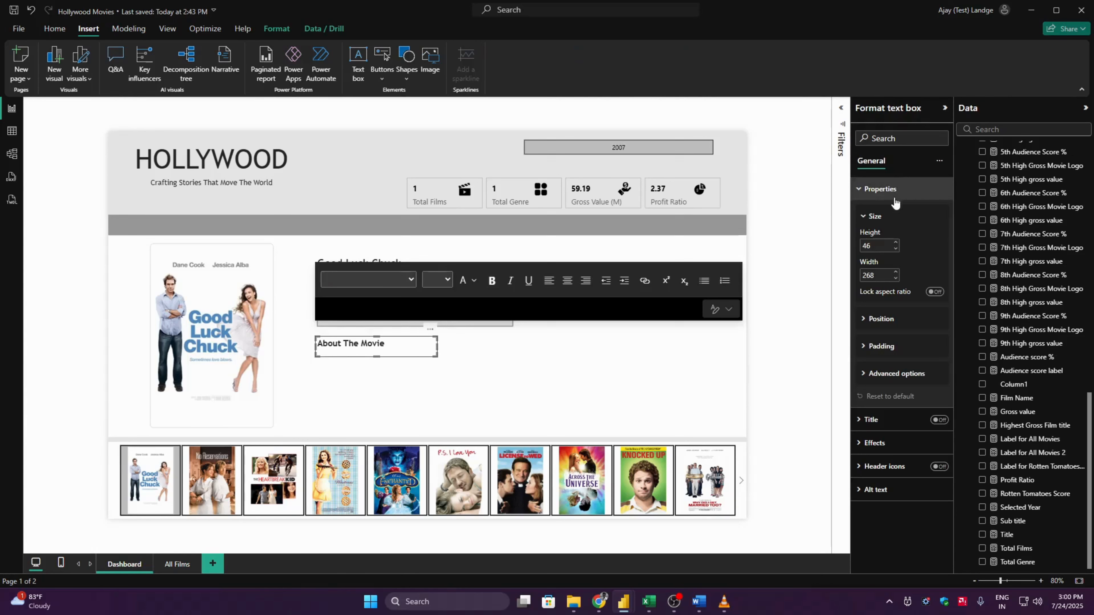
double_click(884, 245)
type("40")
key("Tab")
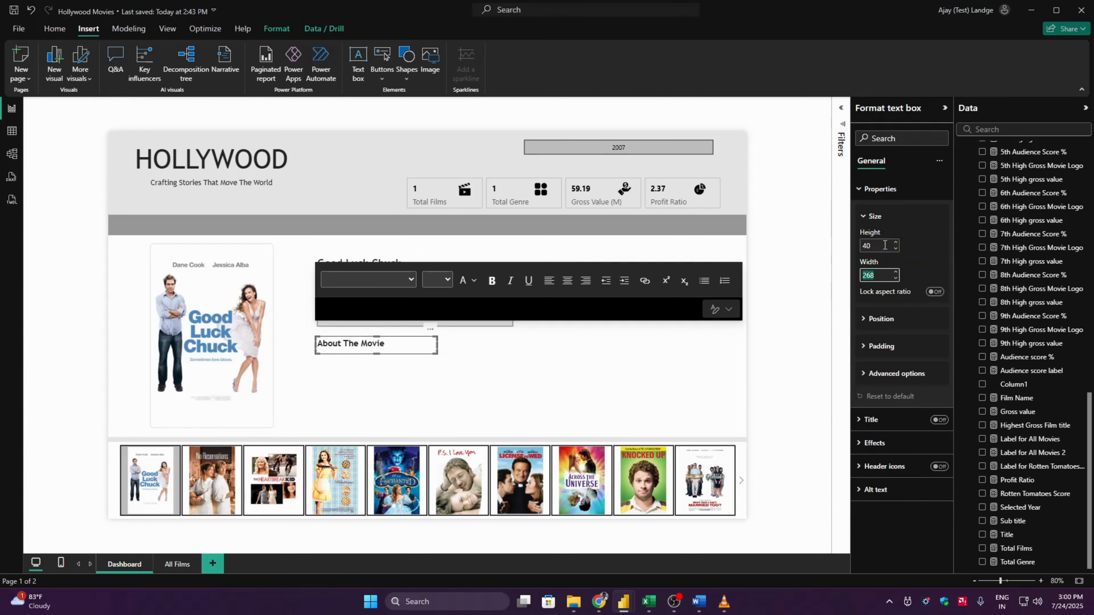
type("232")
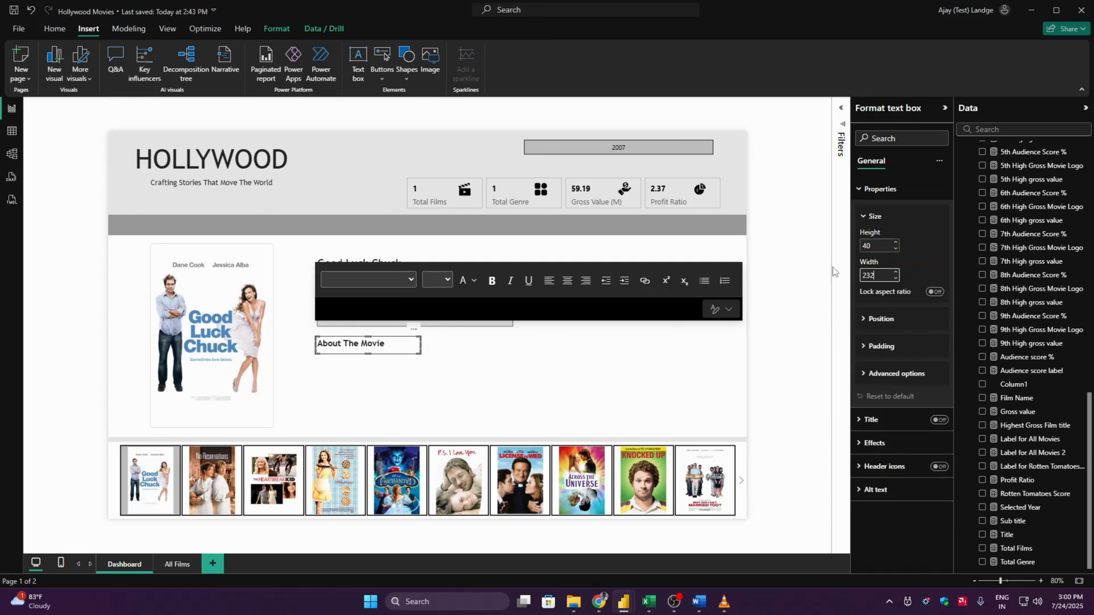
left_click(802, 293)
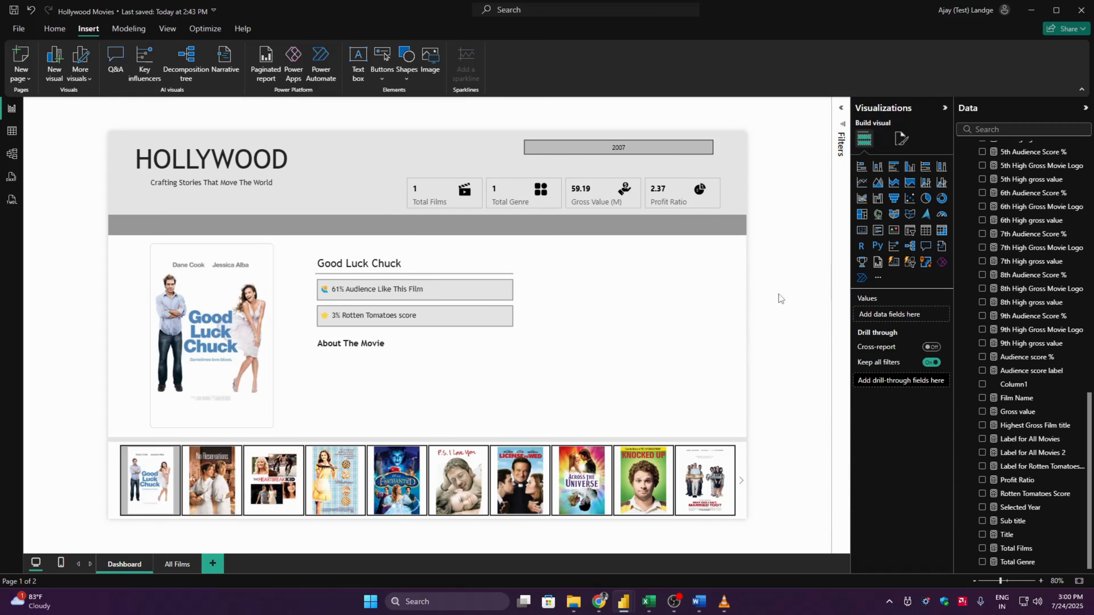
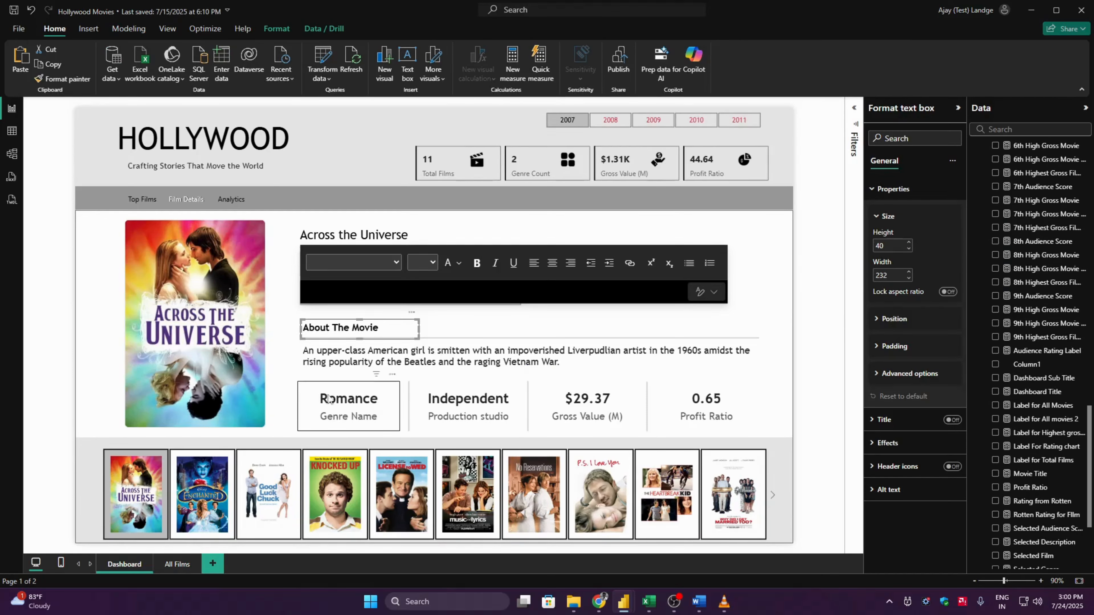
- Add a new card visual and place it directly below the "About The Movie" heading
left_click(379, 365)
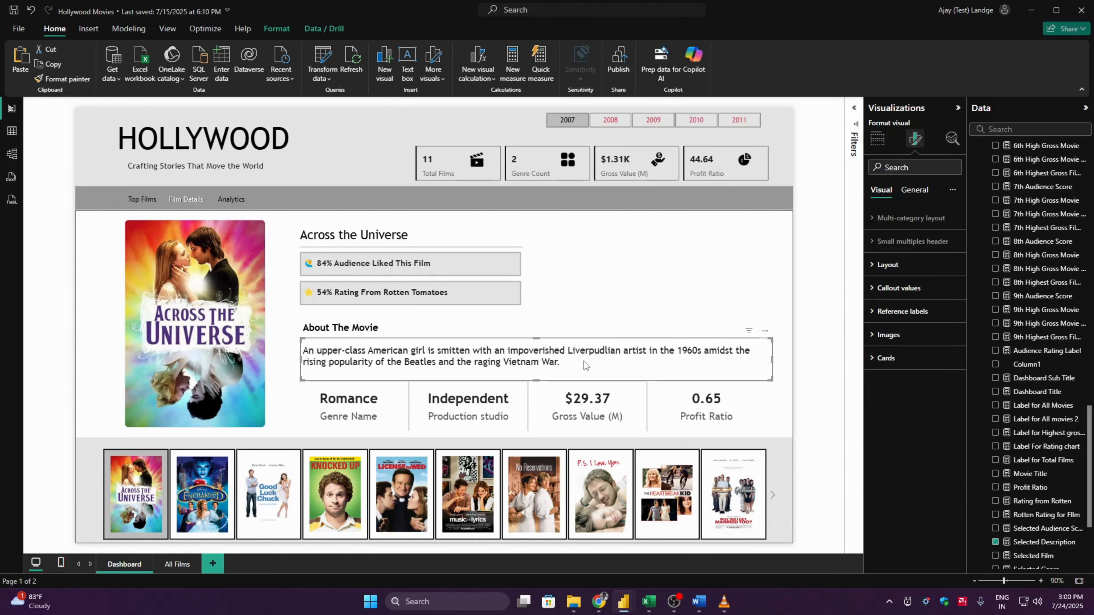
left_click(877, 138)
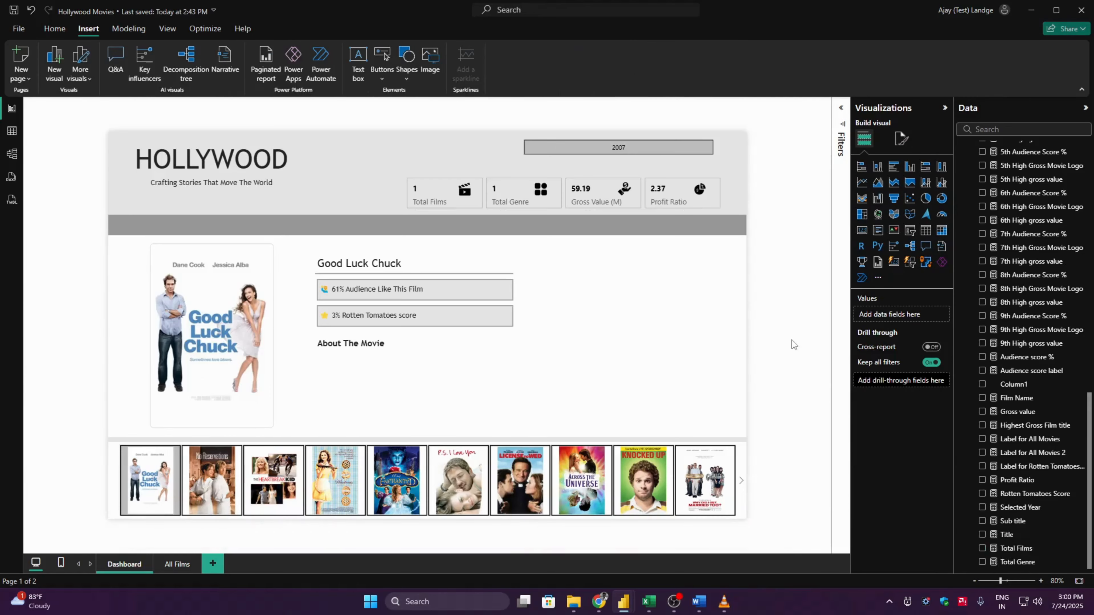
left_click(894, 261)
left_click_drag(218, 258, 375, 417)
- Collapse the expanded tables in the data list and select the Measure table
scroll(1091, 363, "up", 9)
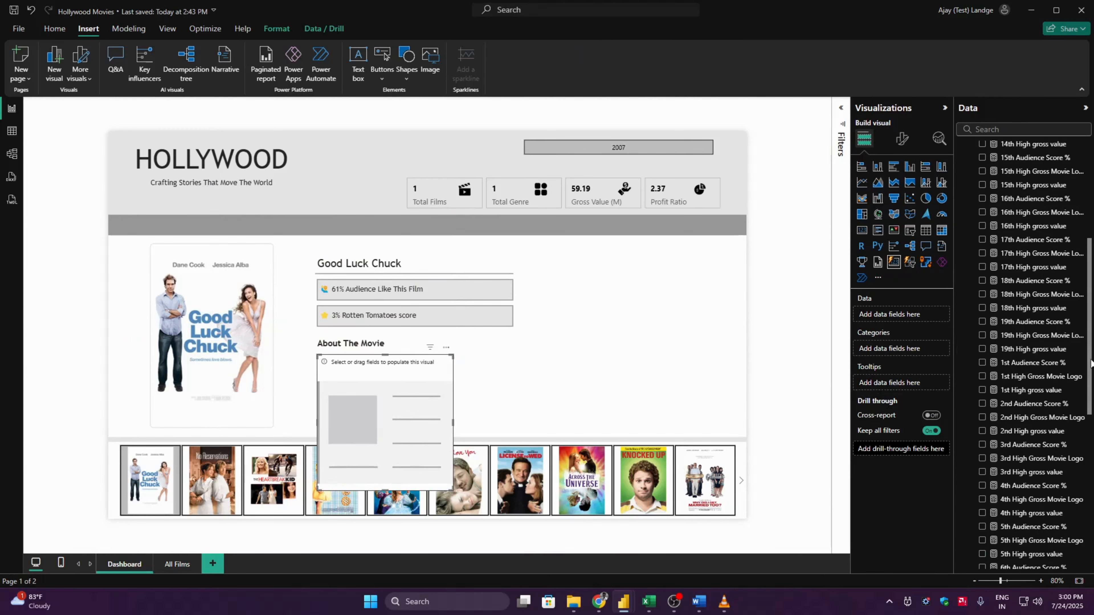
scroll(1091, 205, "up", 10)
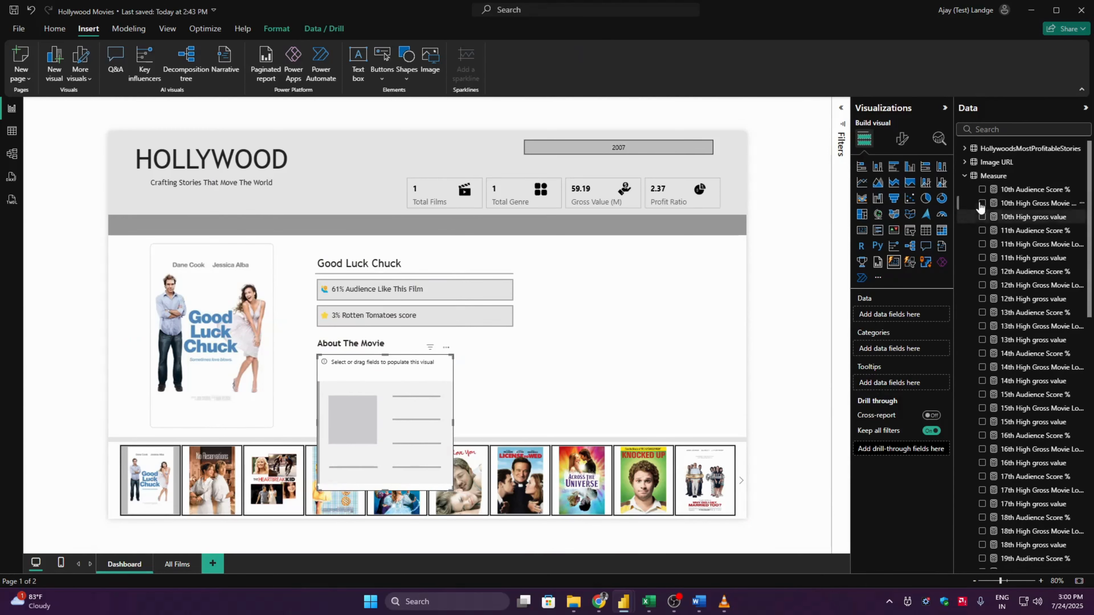
left_click(964, 176)
left_click(964, 148)
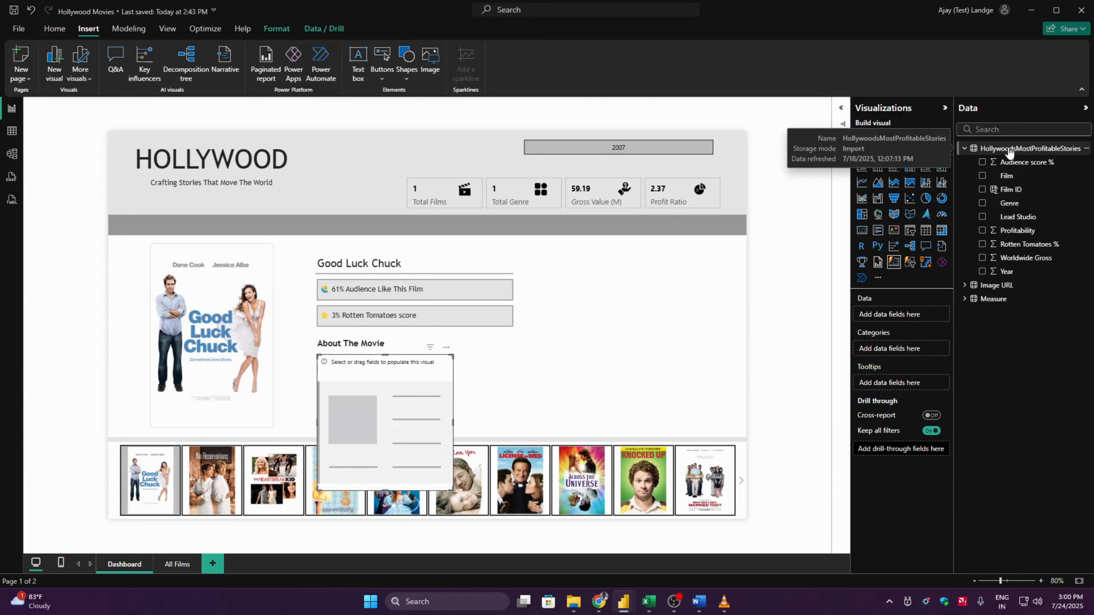
left_click(964, 148)
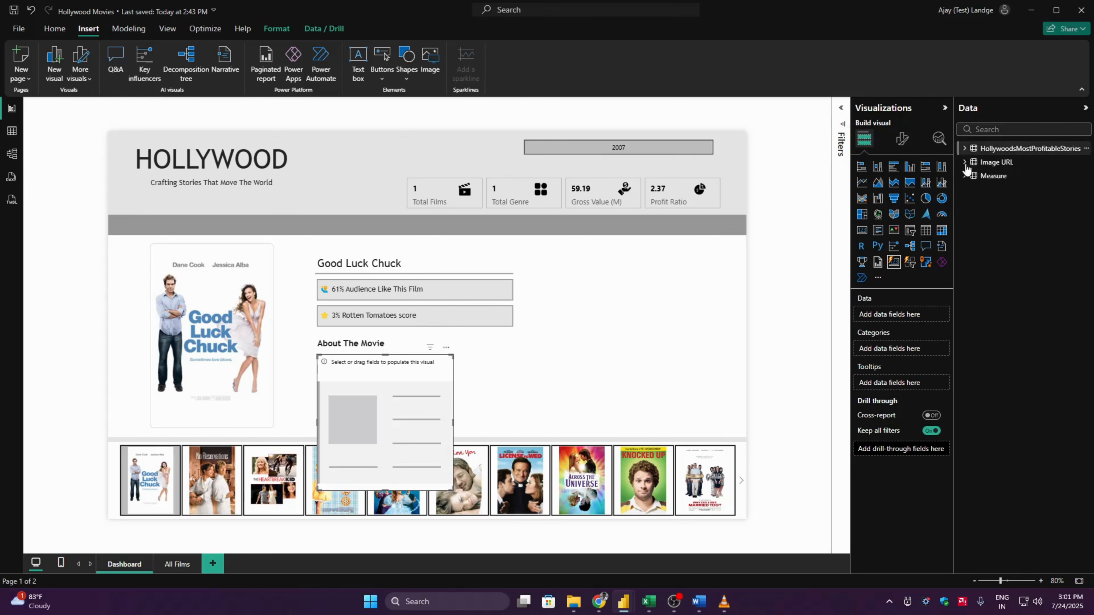
left_click(987, 177)
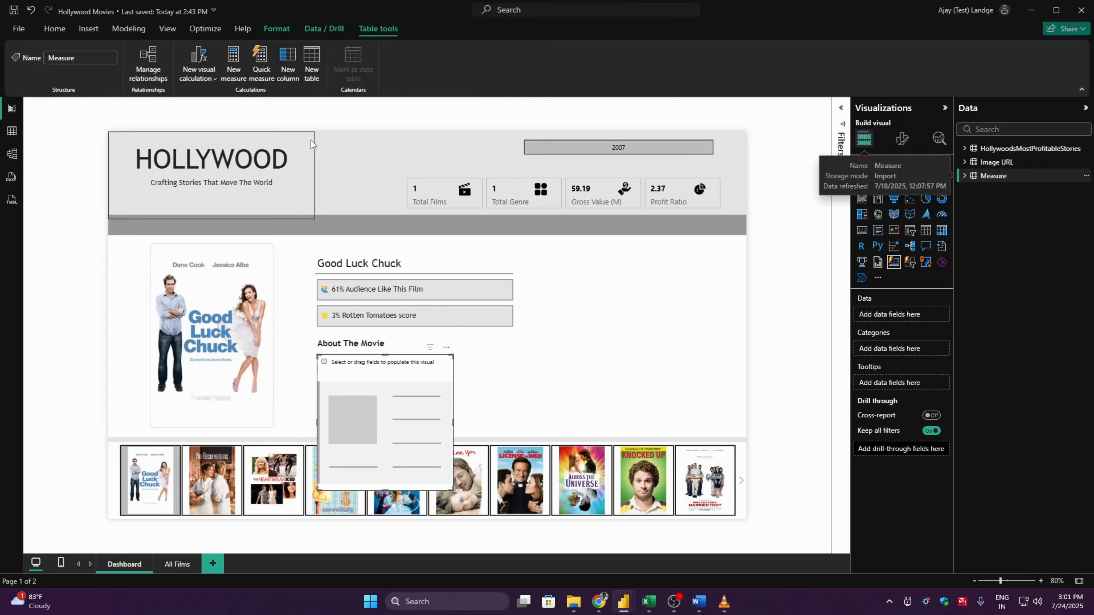
- Create the measure Film Description = SELECTEDVALUE('Image URL'[Description]) in the Measure table
left_click(245, 80)
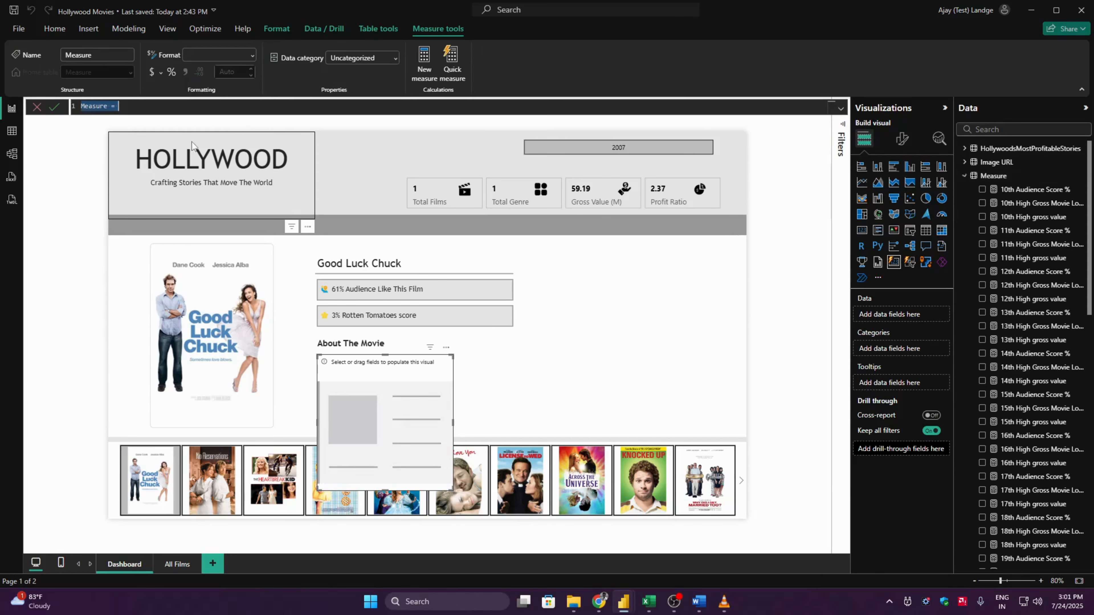
type("Film Description = Se")
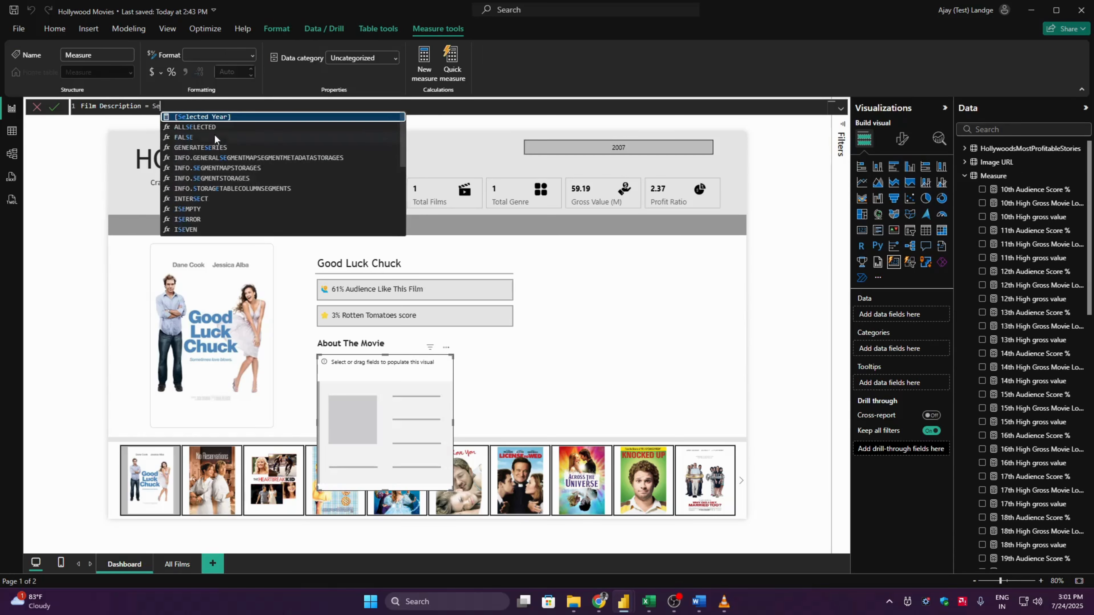
type("lectedv")
key("Tab")
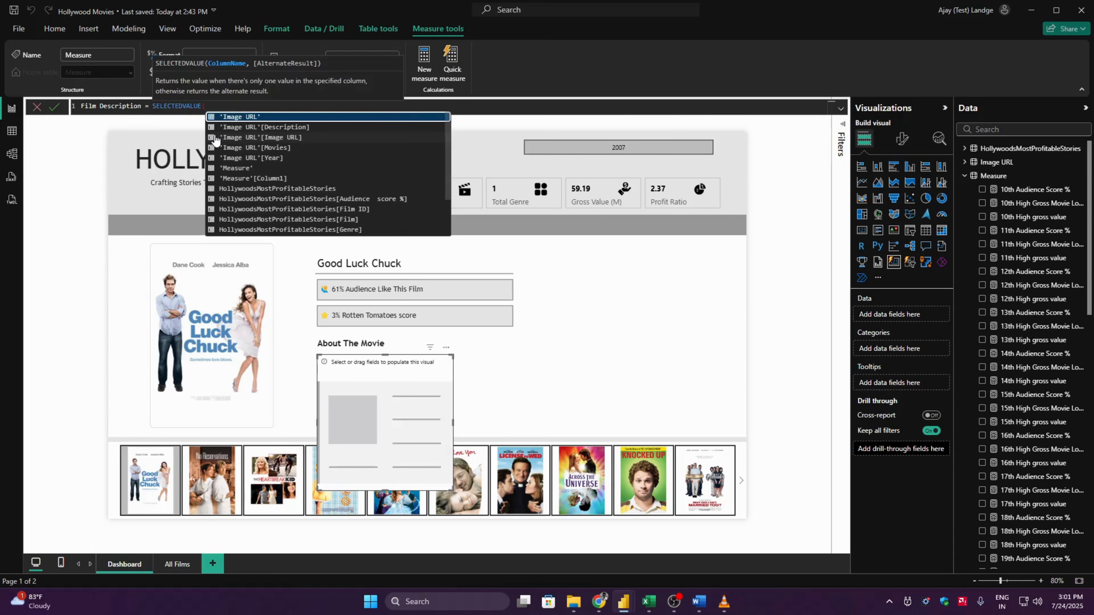
type("desc")
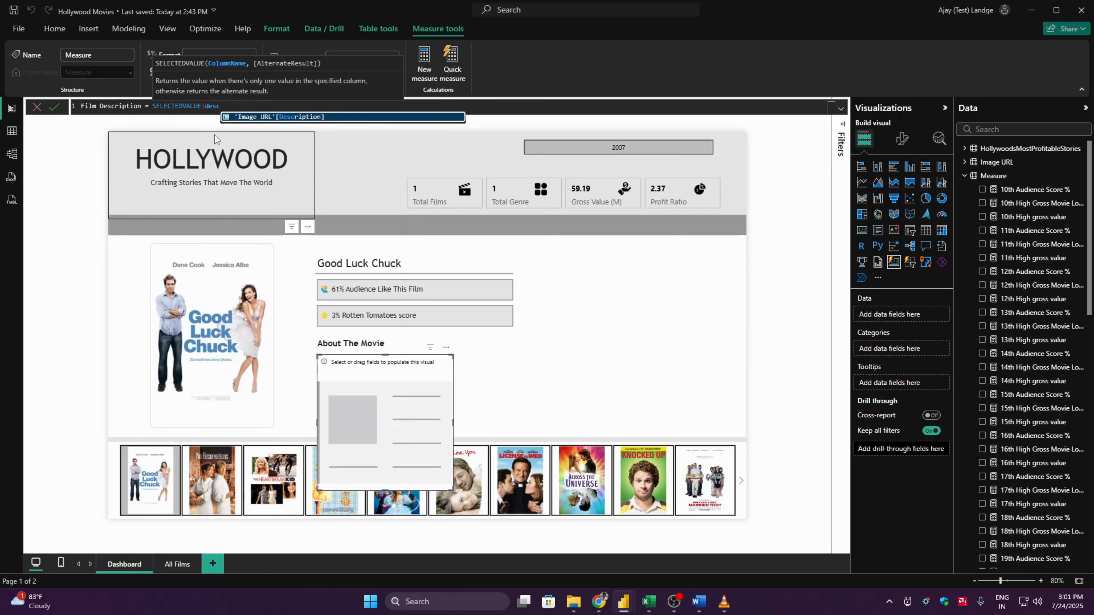
key("Tab")
type(")")
key("Return")
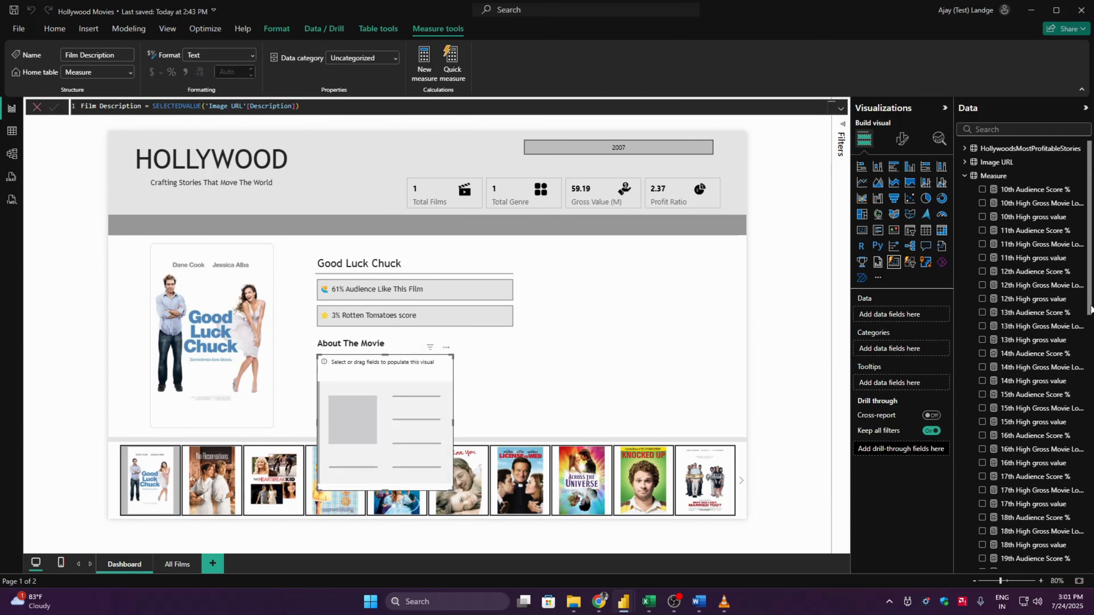
- Add the Film Description measure to the new card and size the card to a height of 85 and a width of 921
left_click(982, 384)
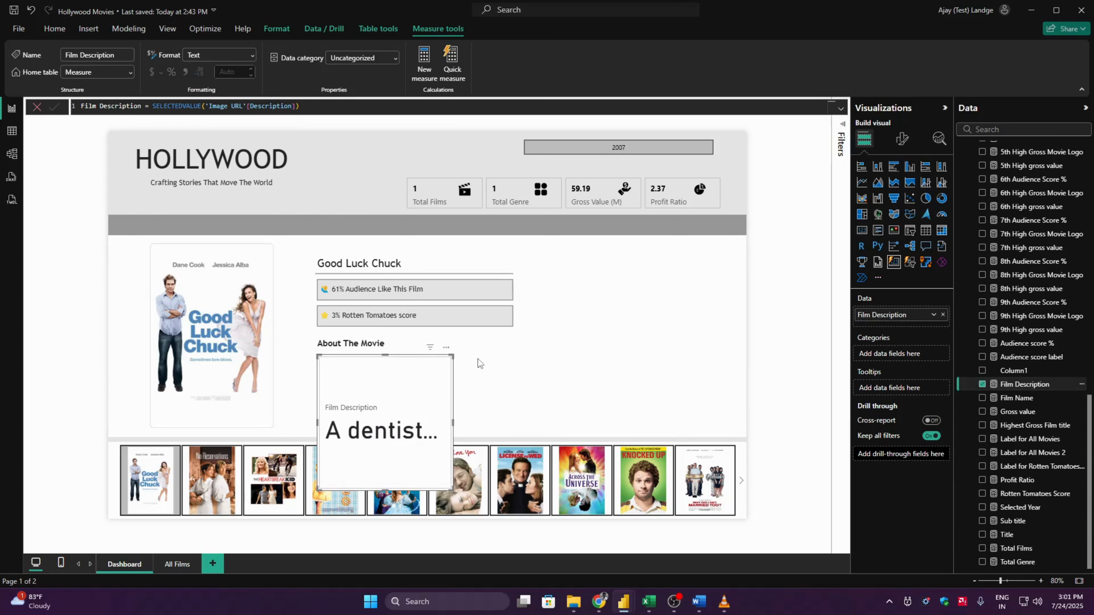
left_click(903, 141)
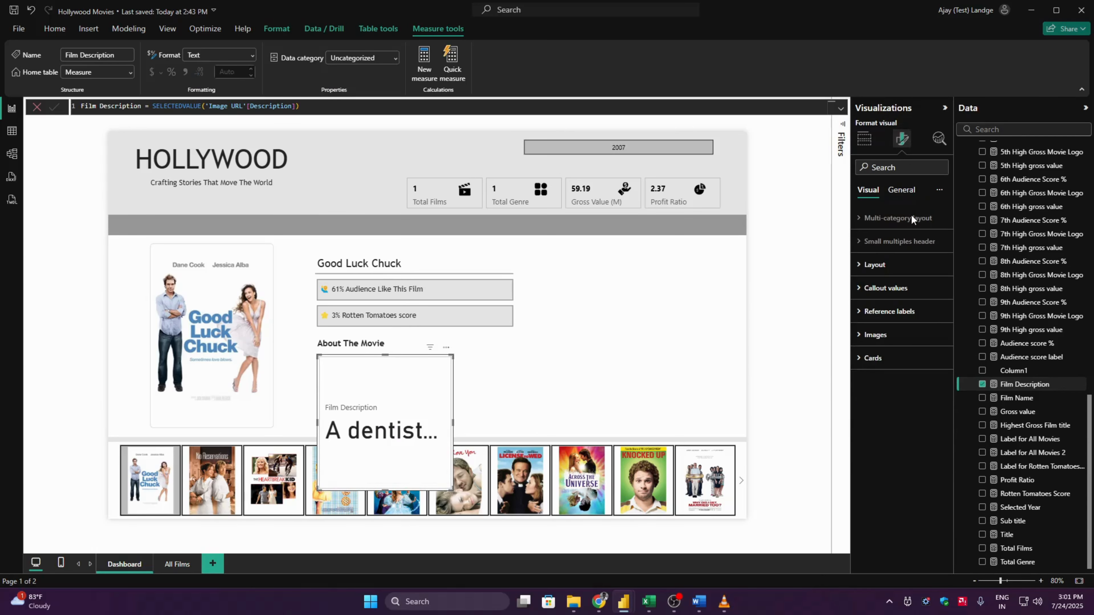
left_click(899, 190)
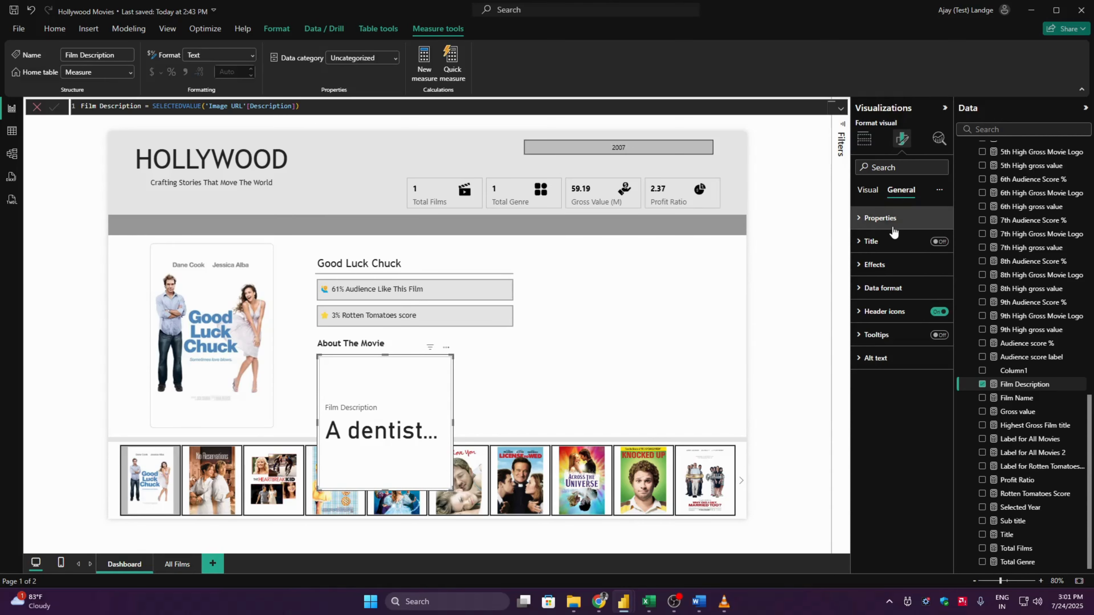
left_click(880, 218)
left_click(877, 274)
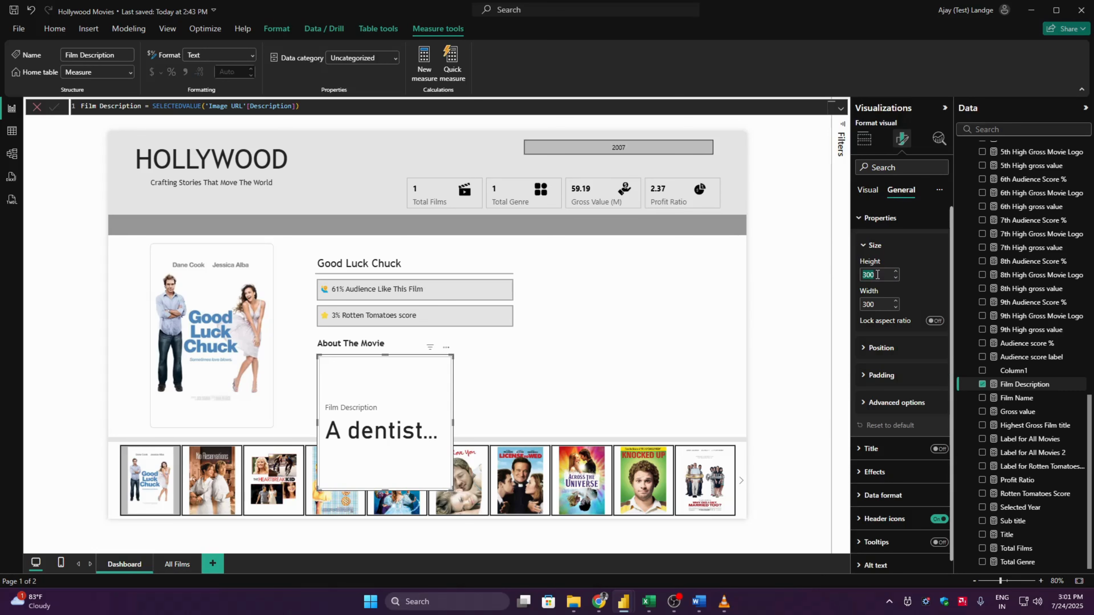
type("81")
key("Tab")
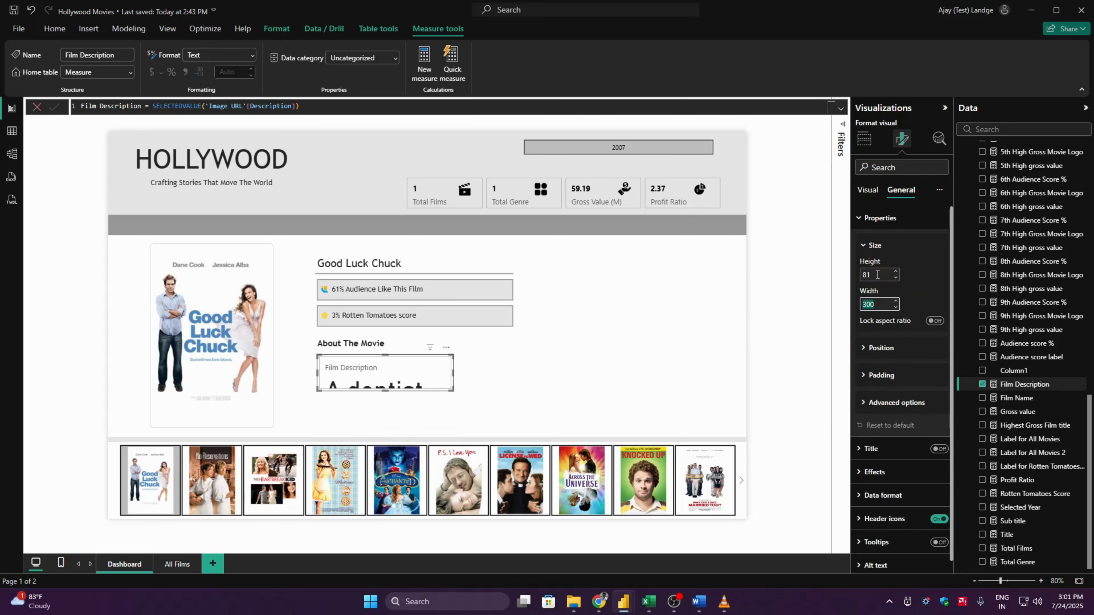
scroll(877, 275, "up", 4)
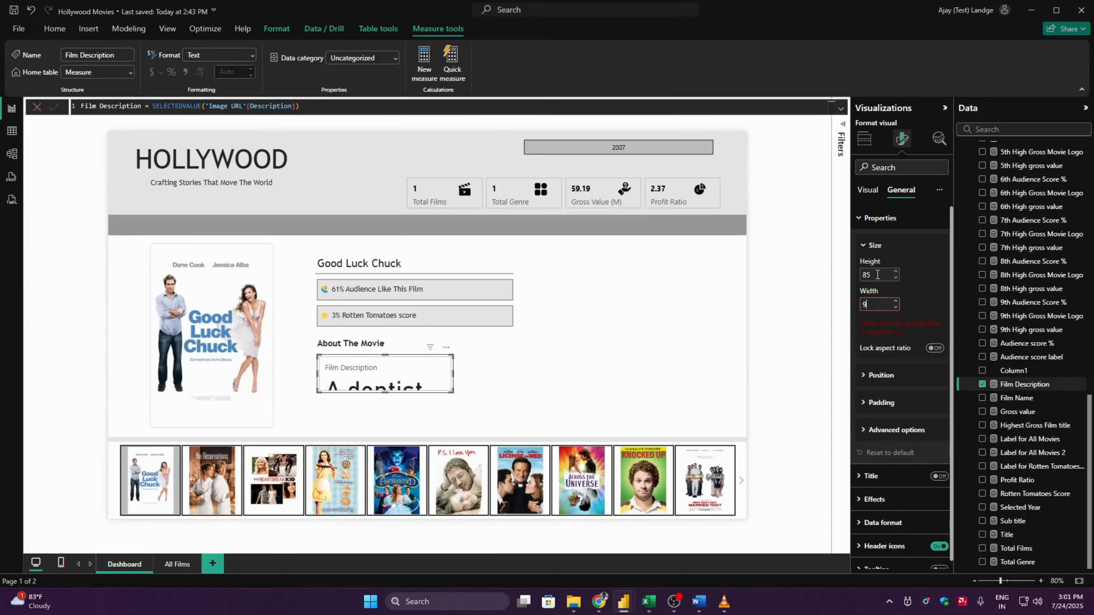
type("921")
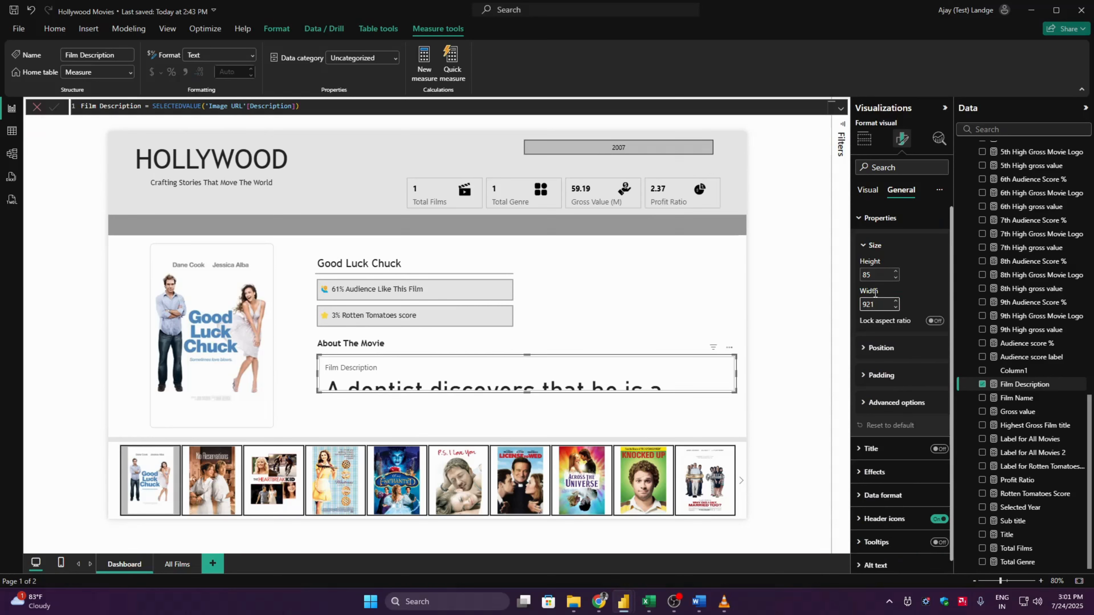
- Turn off the callout label of the Film Description card
left_click(867, 190)
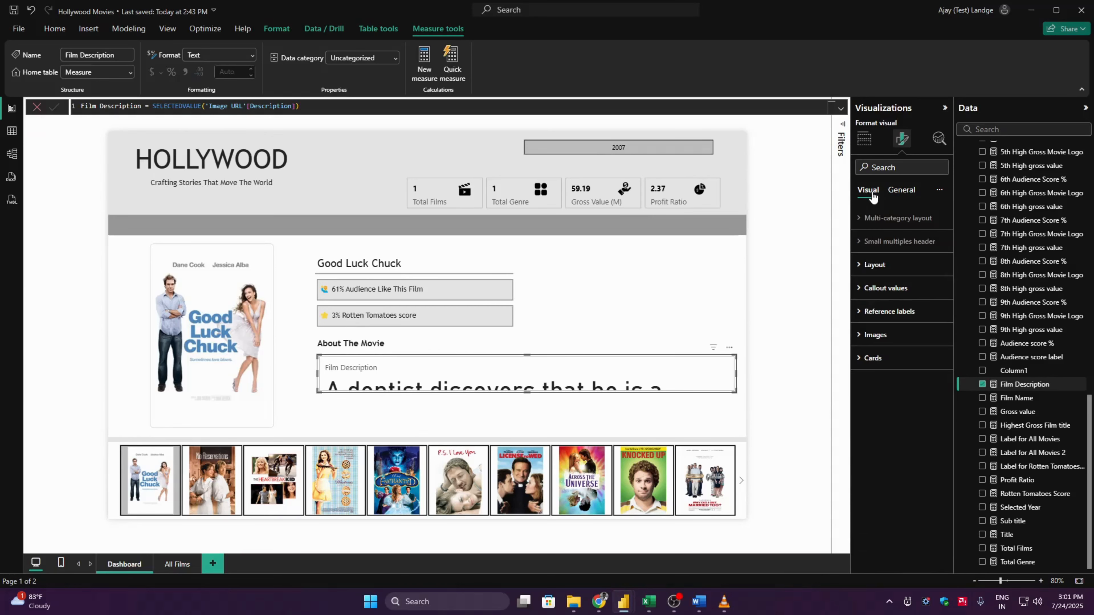
left_click(896, 270)
left_click(894, 265)
left_click(879, 288)
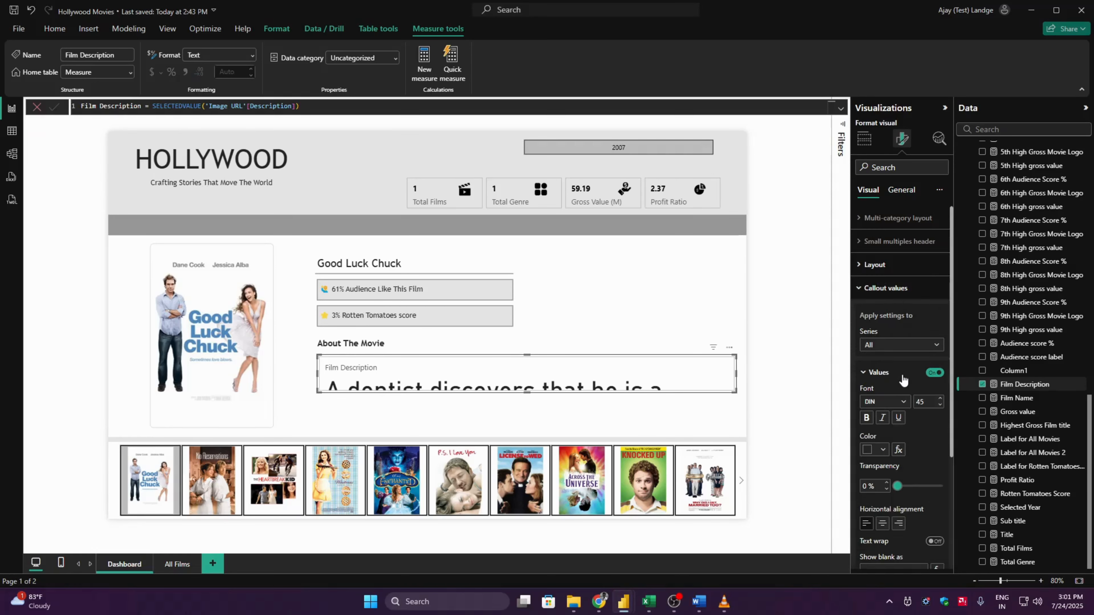
left_click(887, 373)
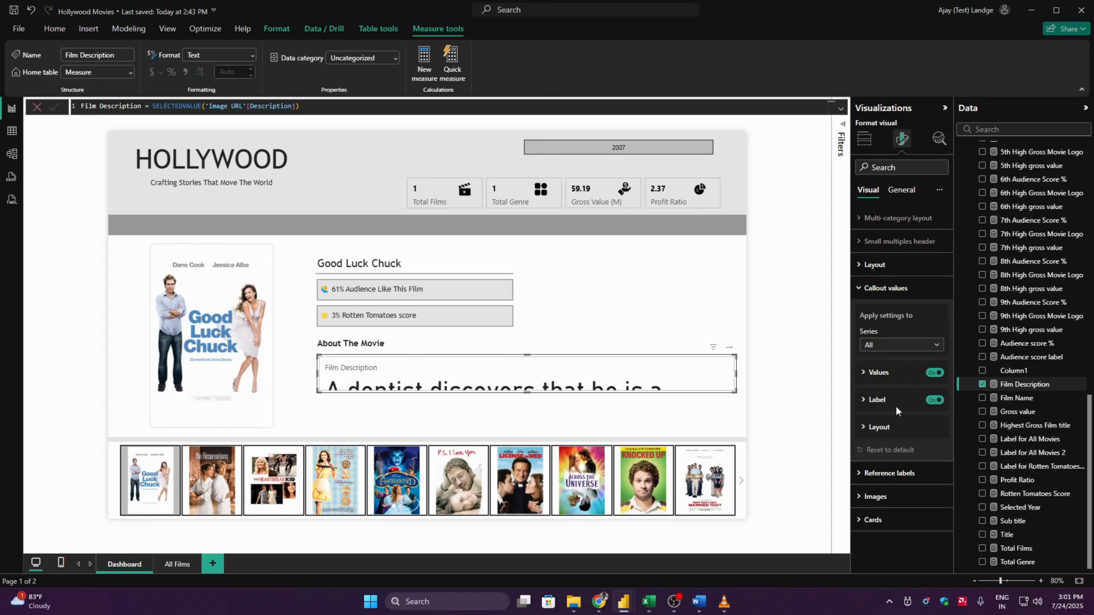
left_click(934, 400)
- Set the Film Description card's callout value to Trebuchet MS at font size 14
left_click(878, 373)
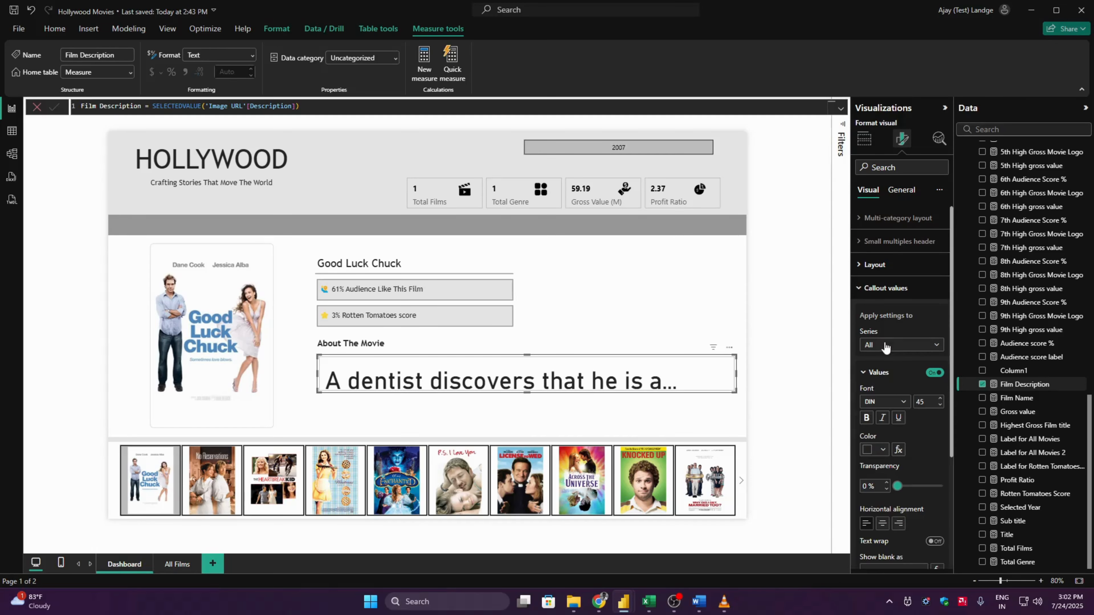
left_click(897, 401)
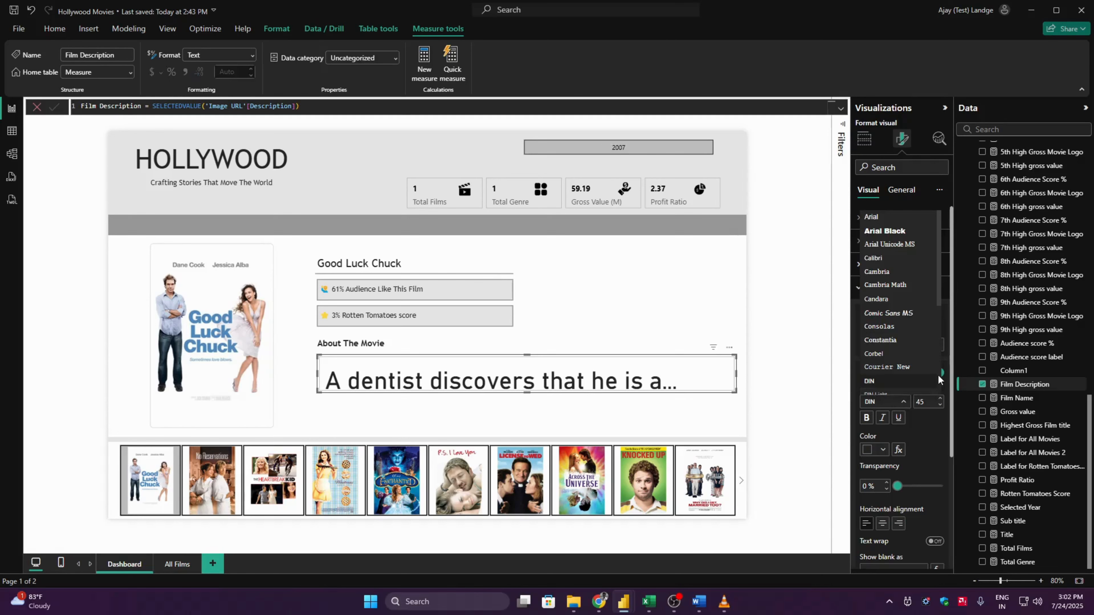
scroll(940, 378, "down", 5)
left_click(928, 379)
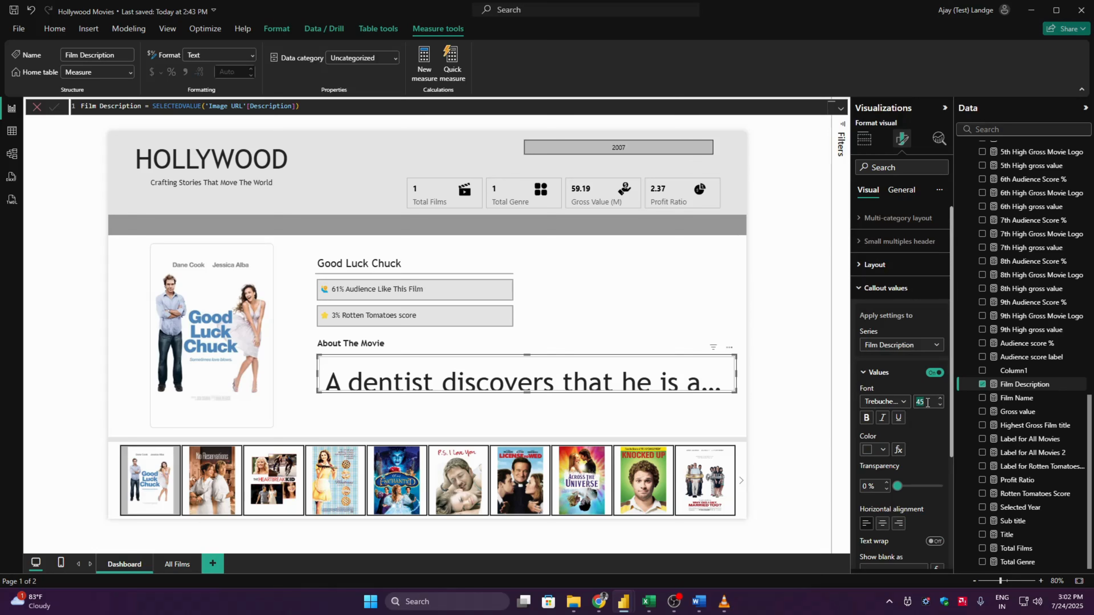
type("14")
key("Return")
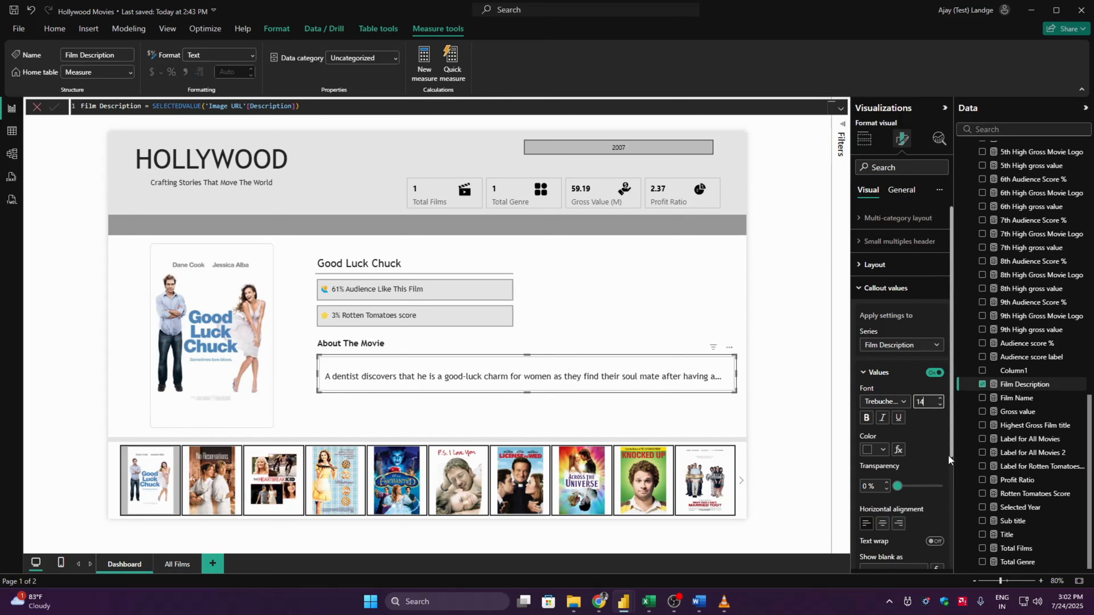
scroll(949, 459, "down", 4)
scroll(950, 442, "up", 4)
left_click(894, 288)
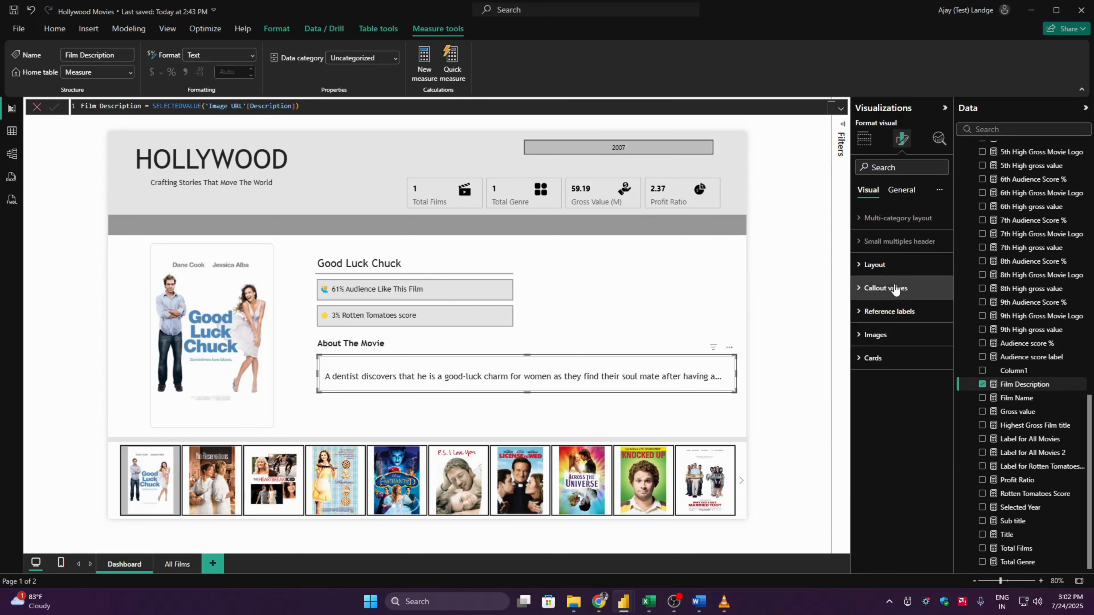
left_click(774, 374)
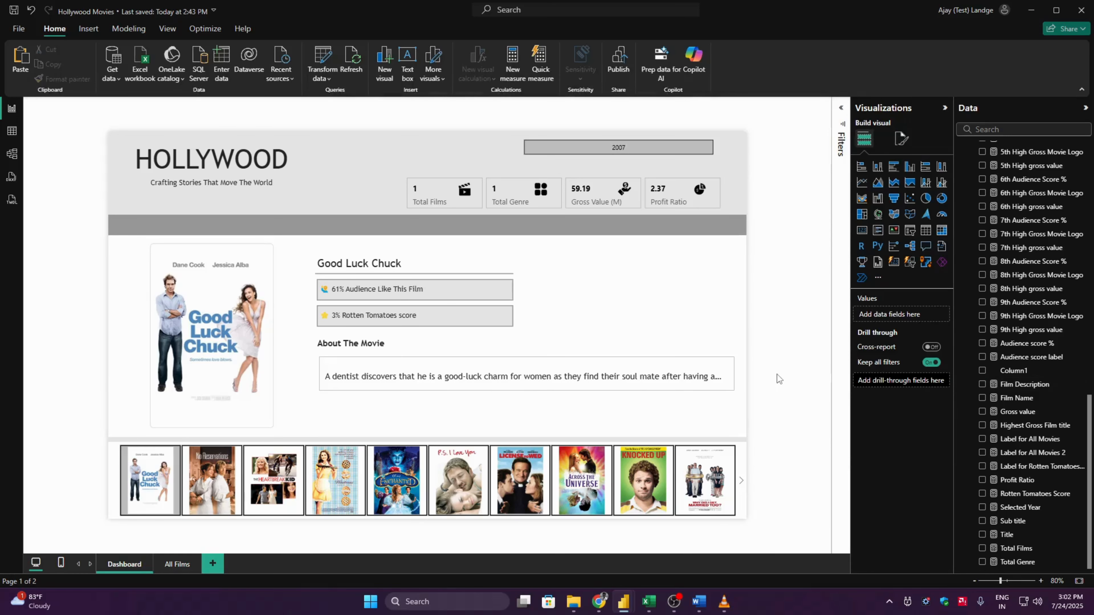
- Compare the Film Description card with the movie description card in the finished reference report, including its format settings
left_click(659, 382)
key("alt+Tab")
key("alt+Tab")
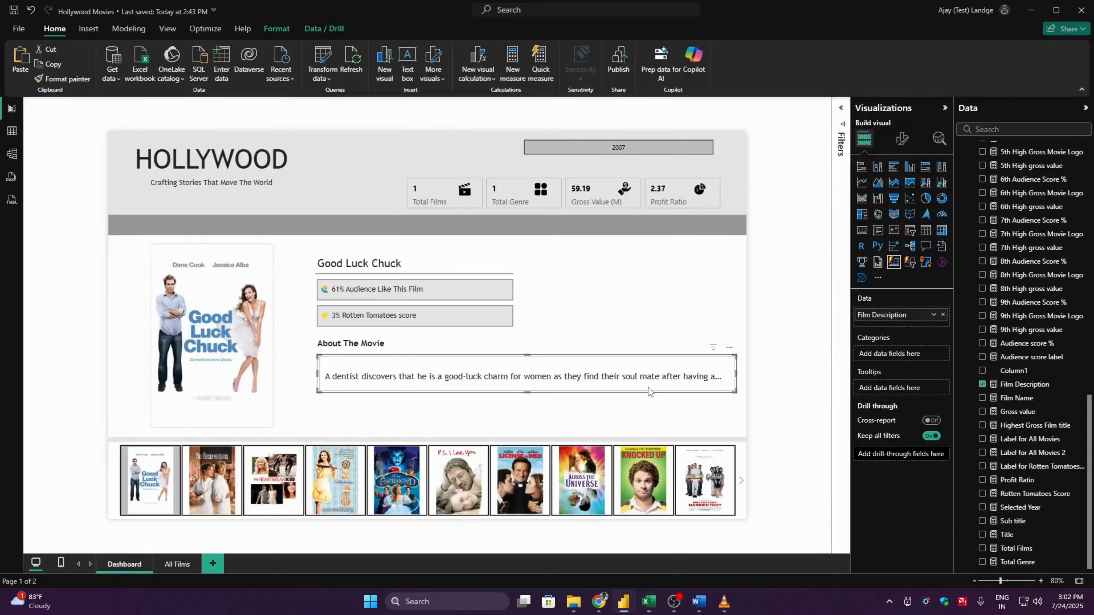
key("alt+Tab")
key("alt+Tab")
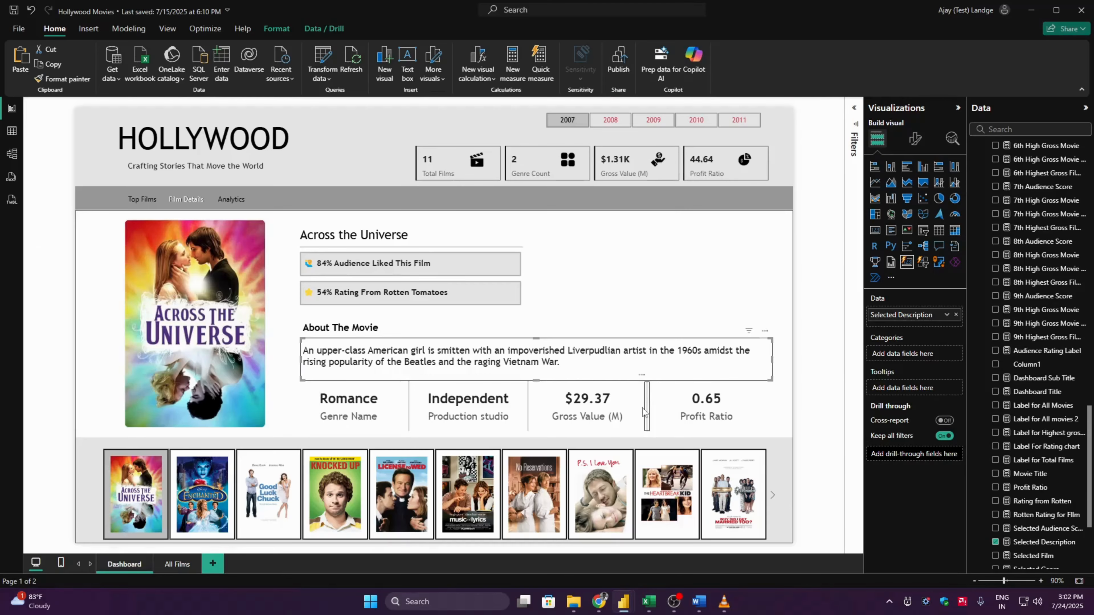
left_click(816, 350)
left_click(715, 368)
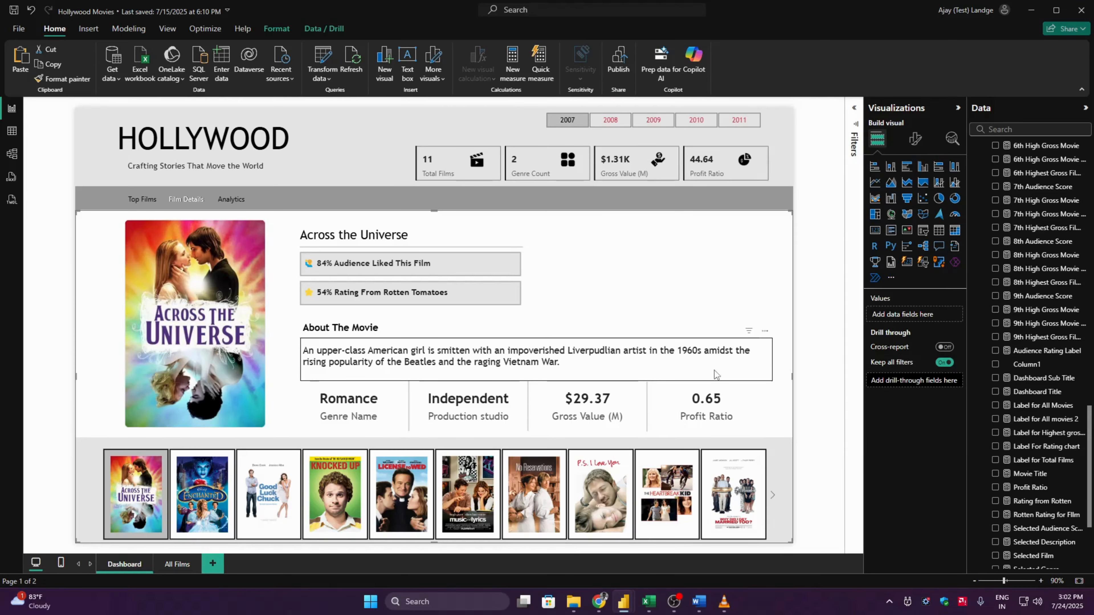
left_click(683, 366)
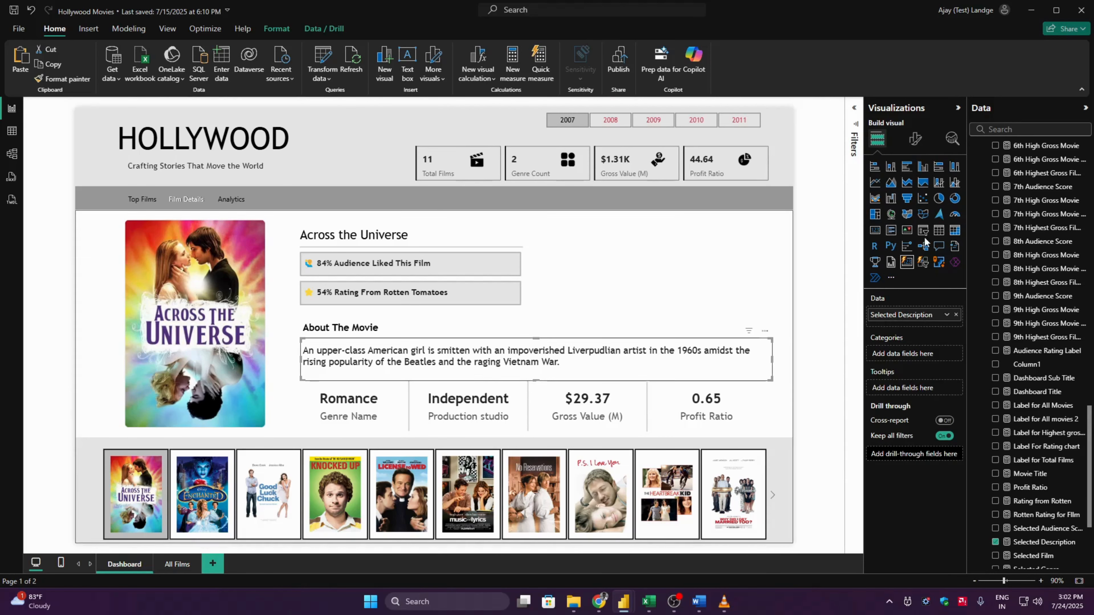
left_click(915, 138)
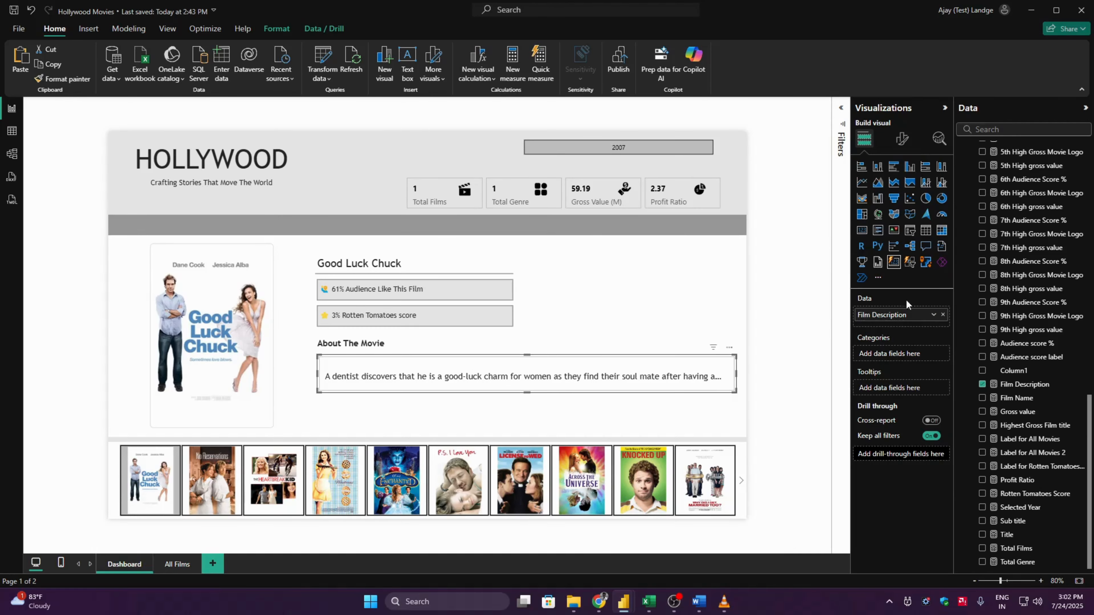
- Turn off the border and the background of the Film Description card
left_click(902, 140)
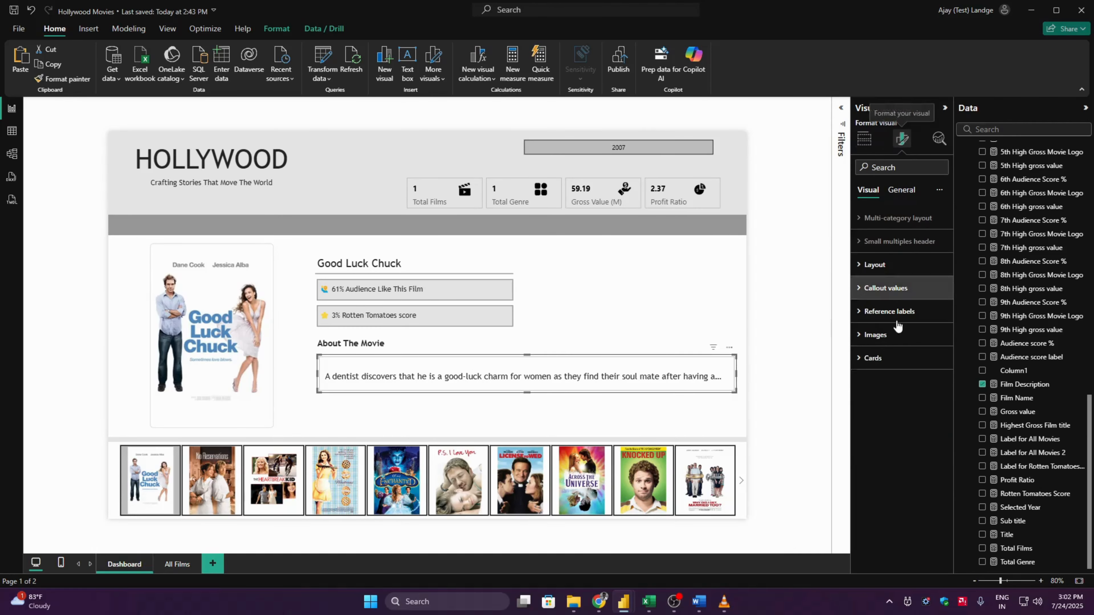
left_click(900, 368)
scroll(951, 485, "down", 3)
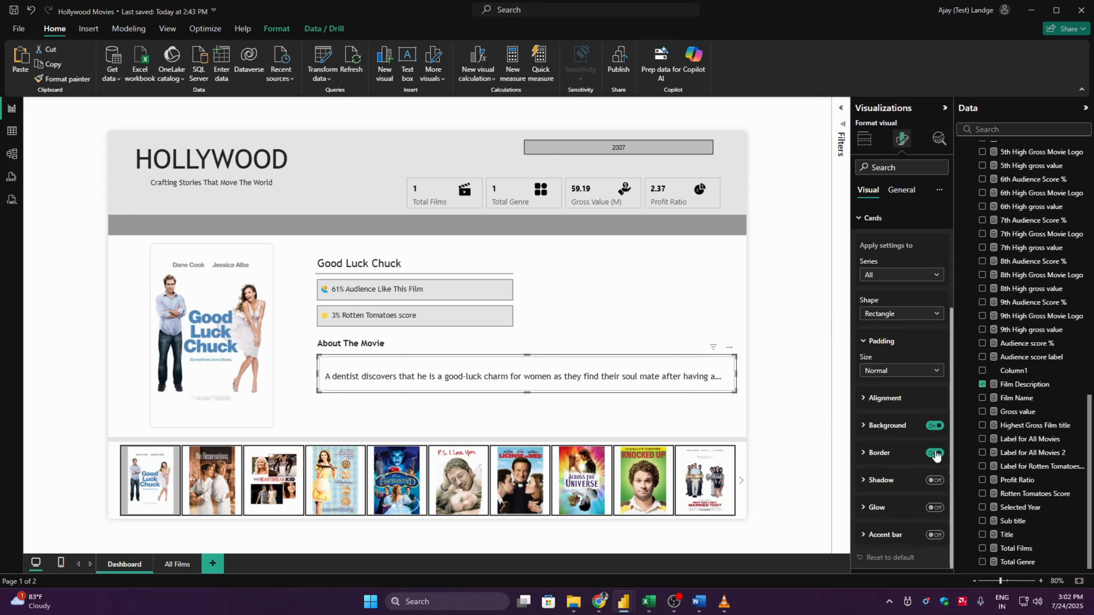
left_click(935, 453)
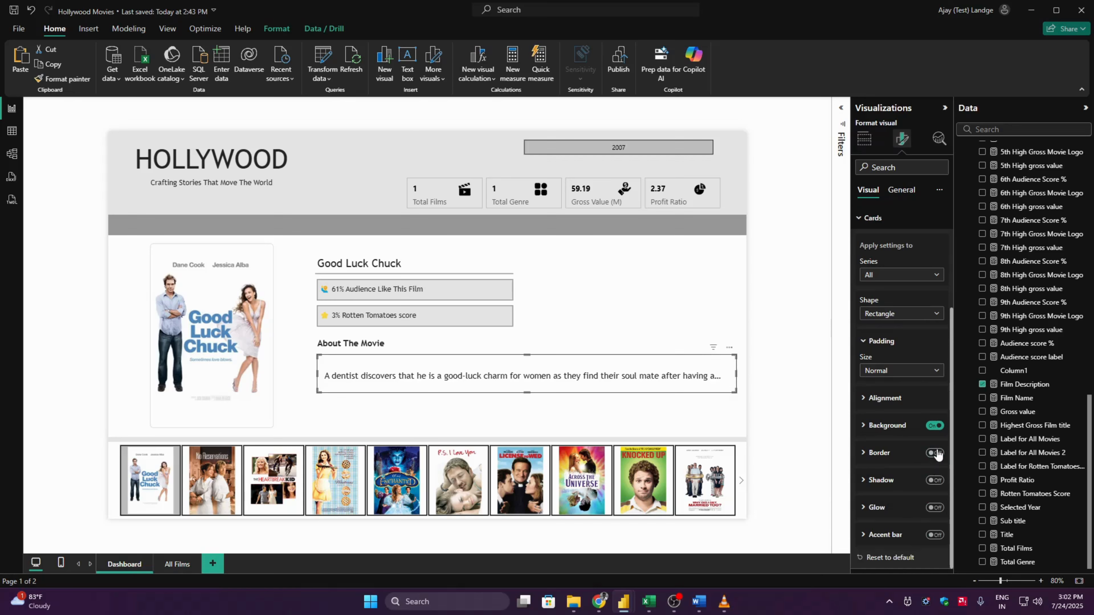
left_click(933, 426)
- Turn on text wrap for the Film Description card's callout value
left_click_drag(949, 386, 957, 274)
left_click(923, 288)
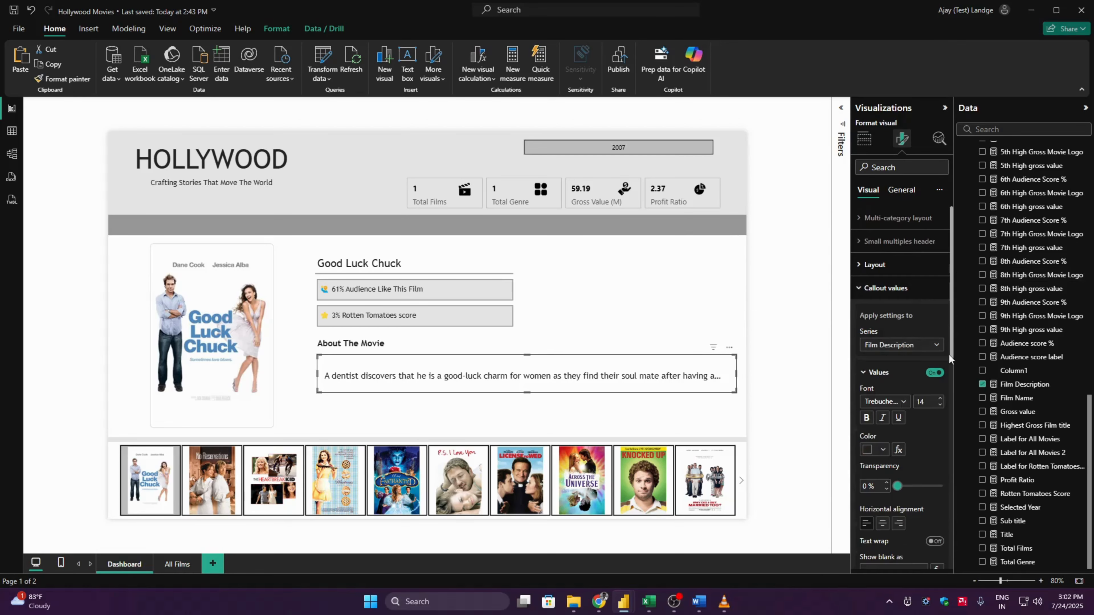
scroll(949, 336, "down", 3)
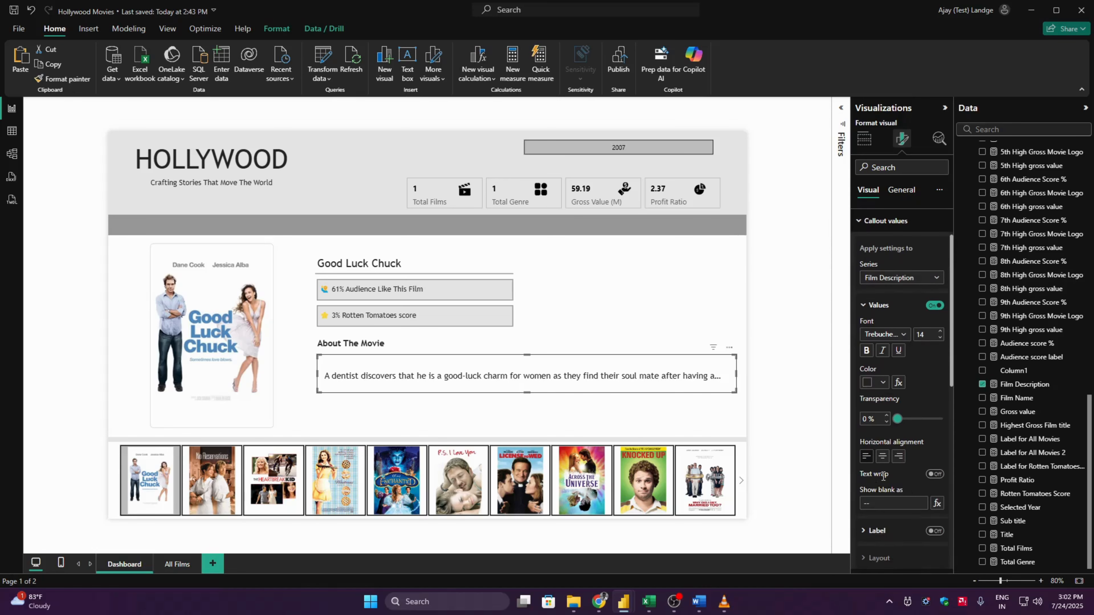
left_click(934, 474)
- Switch the Film Description card's padding size to Custom and set the right padding to 0 px
left_click(878, 359)
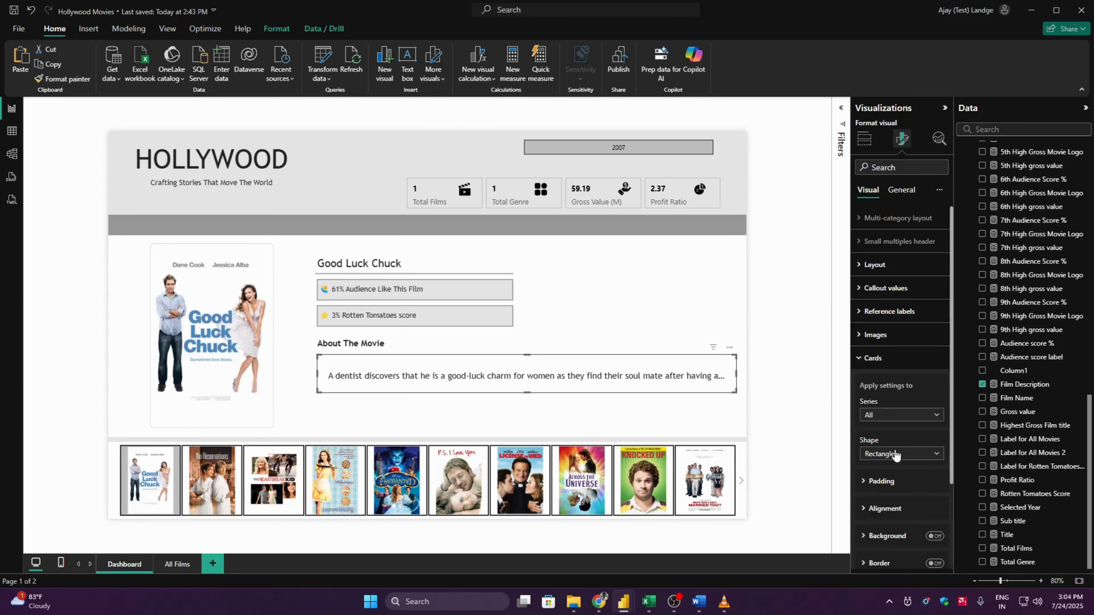
left_click(899, 485)
left_click(899, 511)
left_click(889, 565)
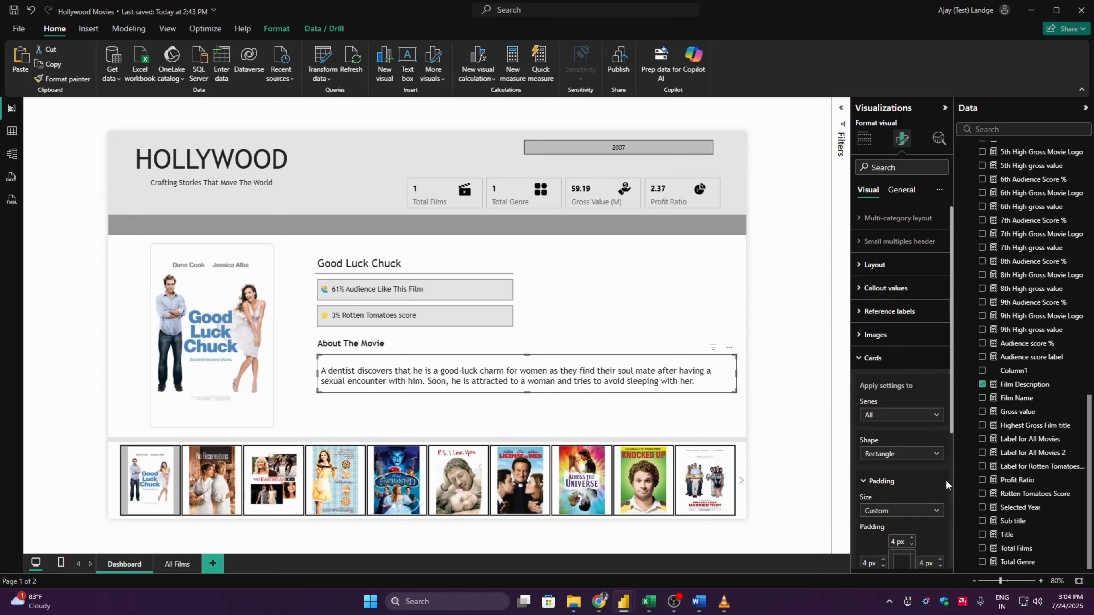
left_click_drag(951, 429, 952, 492)
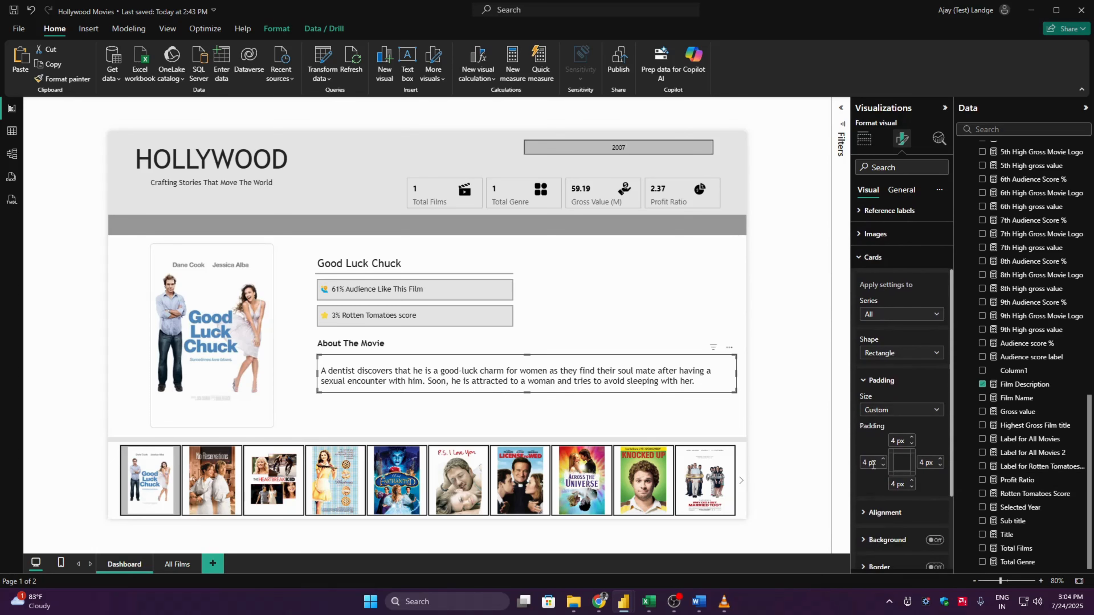
key("Tab")
type("0")
key("Tab")
type("0")
key("Tab")
type("0")
left_click(785, 372)
left_click(491, 380)
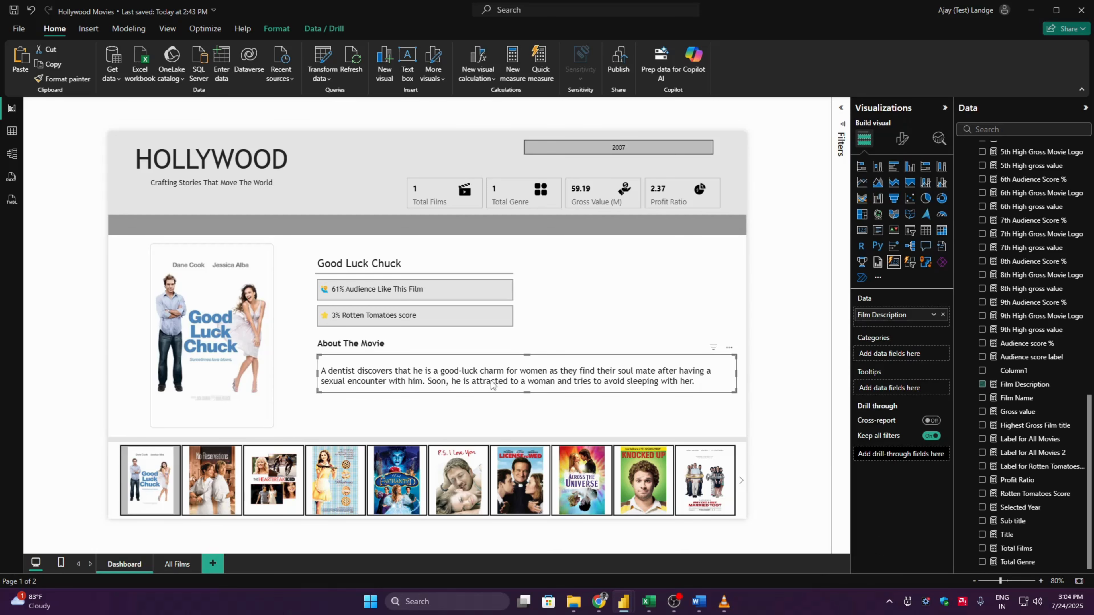
- Duplicate the divider line below the film title and place the copy directly under the About The Movie heading
left_click(766, 338)
left_click(488, 275)
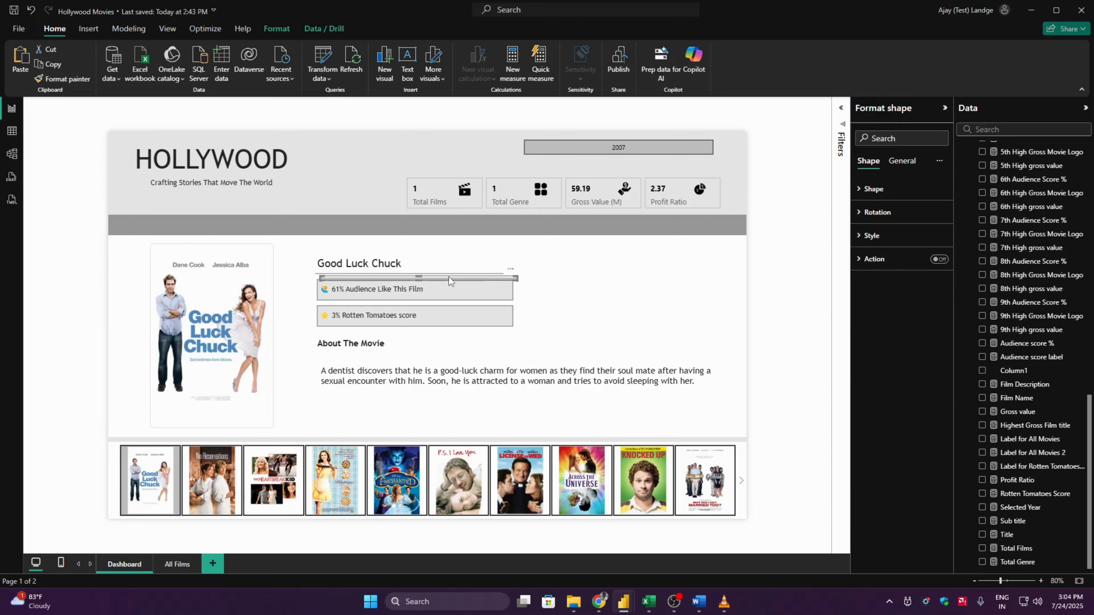
left_click_drag(449, 283, 445, 358)
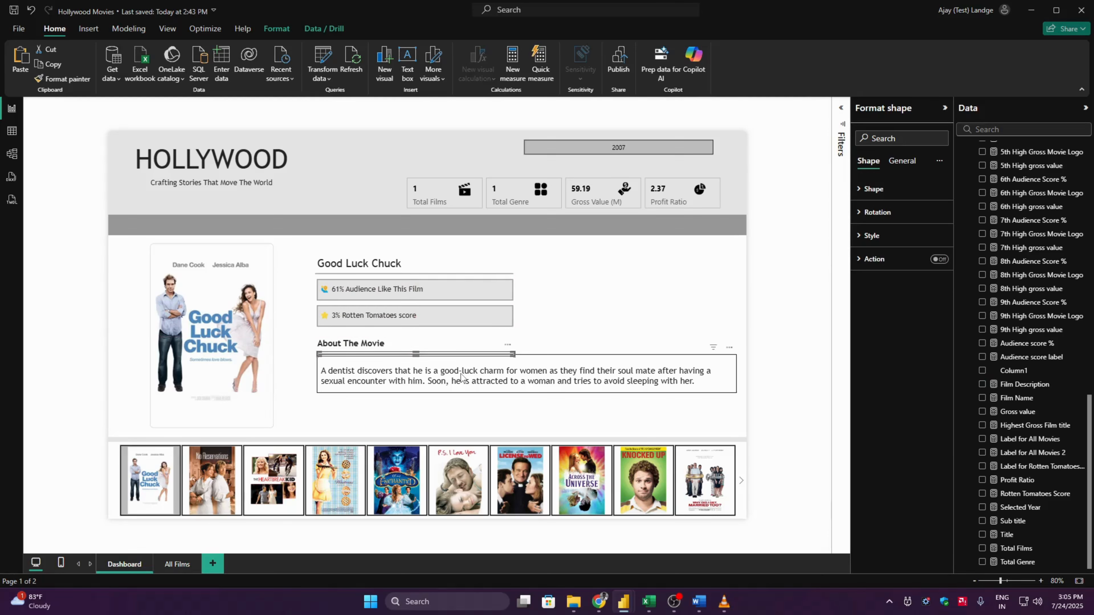
left_click(713, 365)
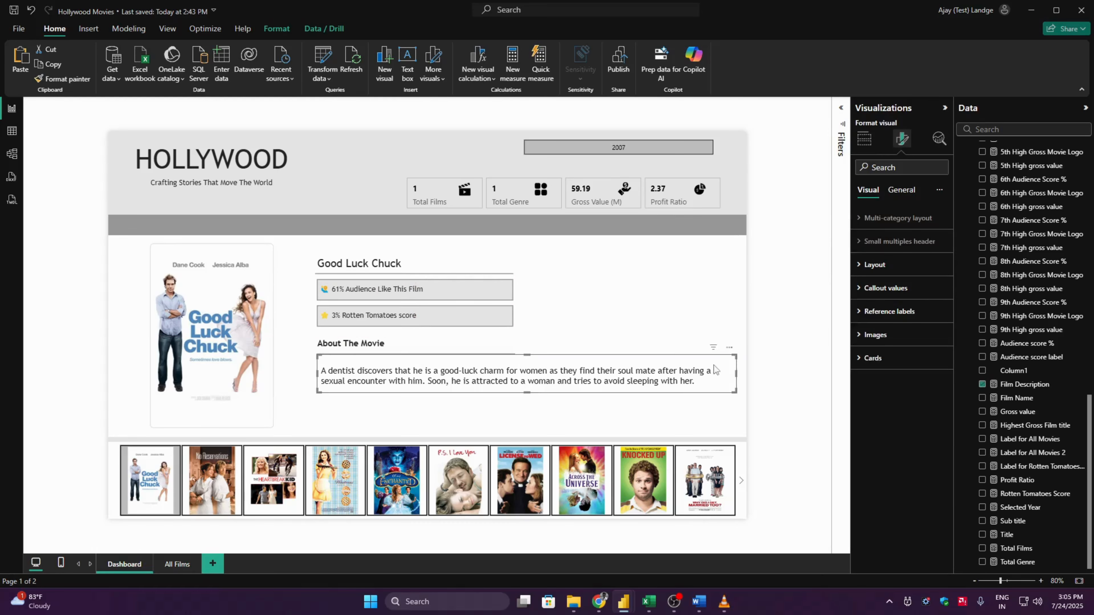
left_click(793, 354)
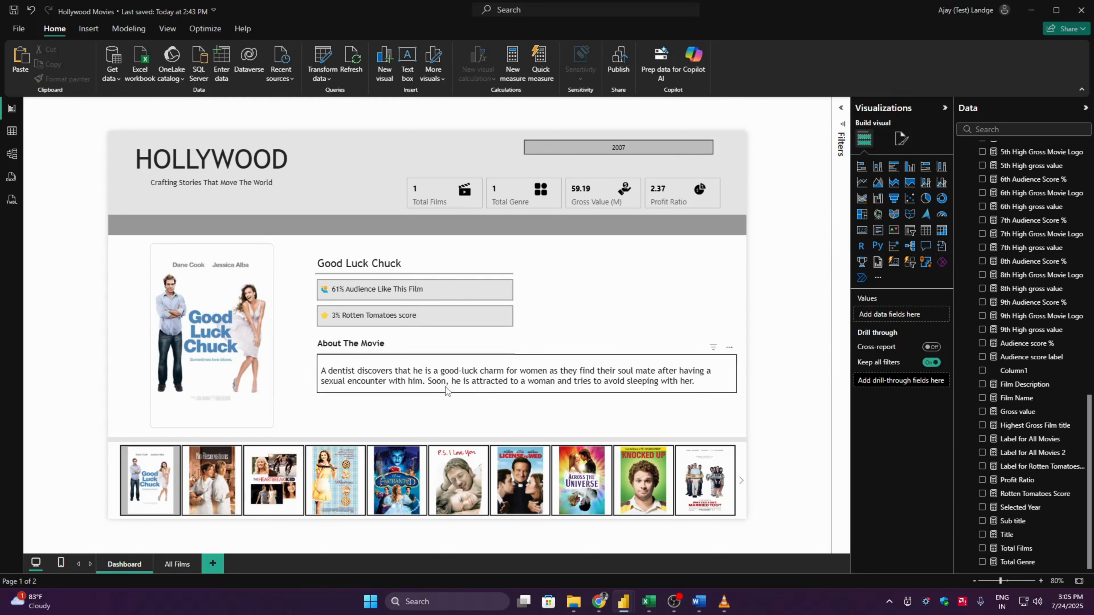
- Set the padding on all four sides to 0 px for the Film Description series of the description card
left_click(412, 383)
left_click(898, 146)
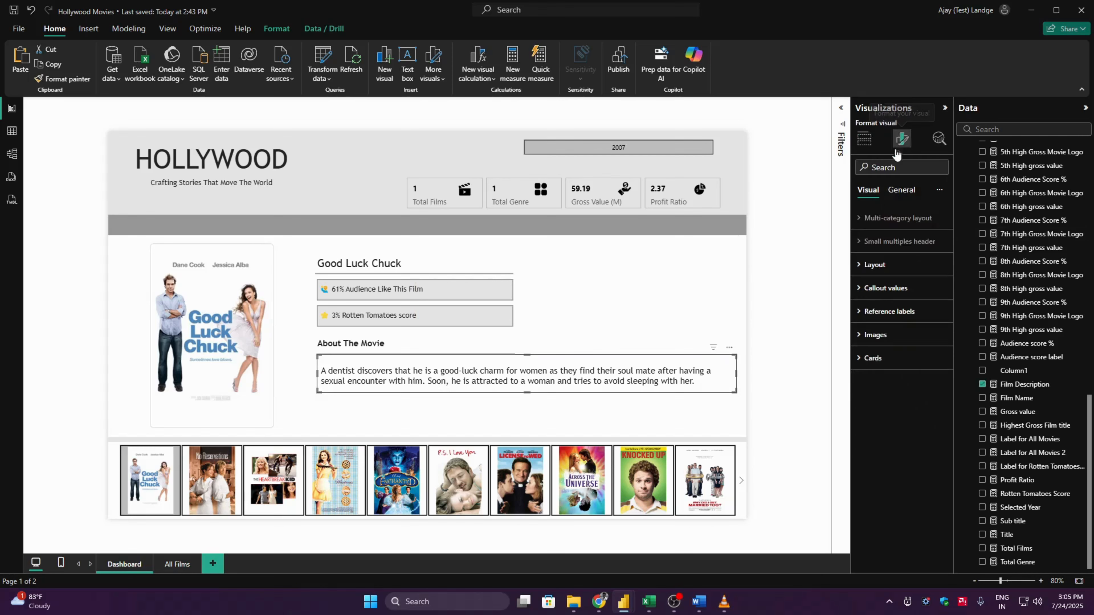
left_click(886, 360)
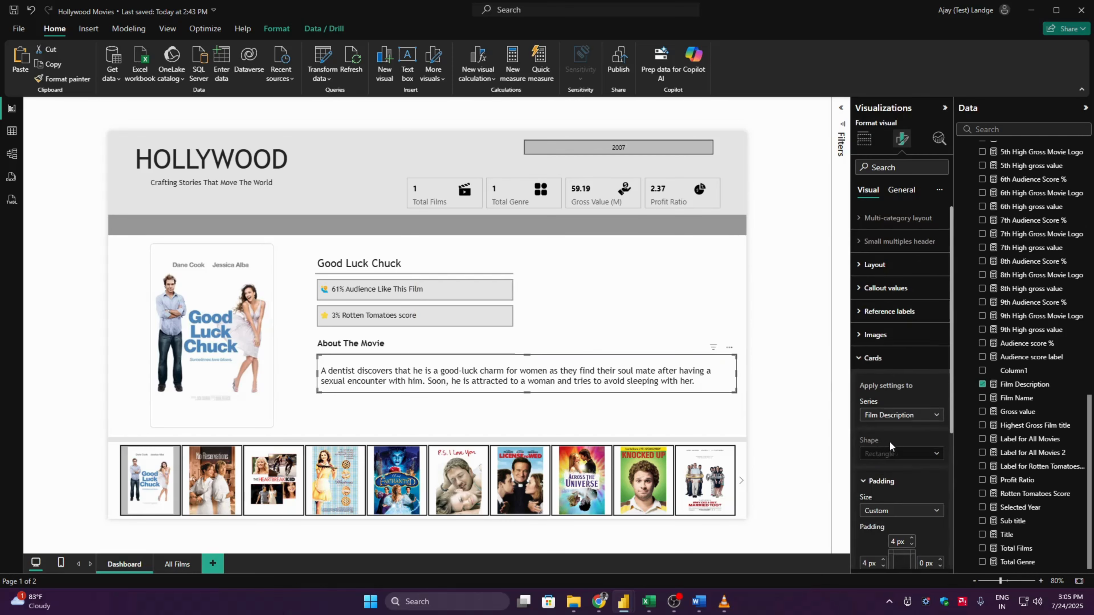
scroll(952, 462, "down", 5)
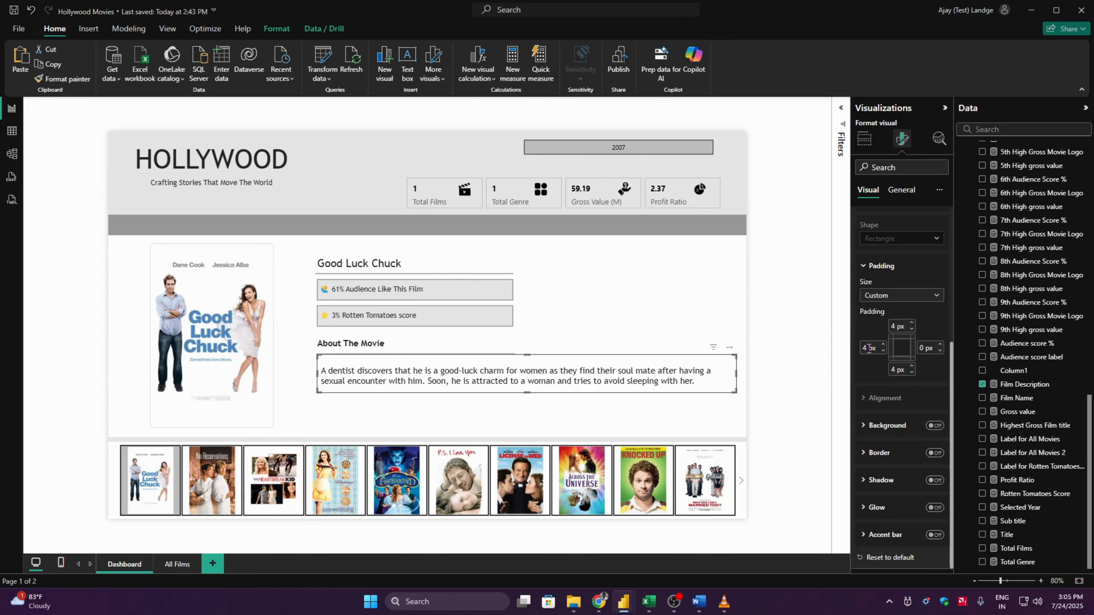
double_click(868, 348)
type("0")
key("Tab")
type("0")
key("Tab")
type("0")
key("Tab")
type("0")
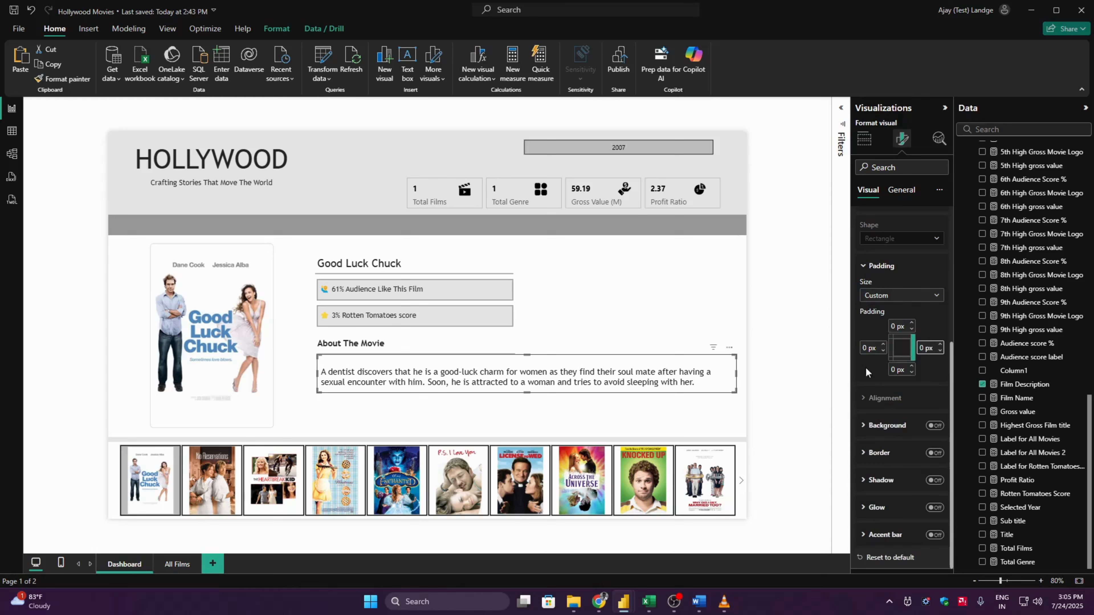
left_click(949, 321)
left_click(890, 266)
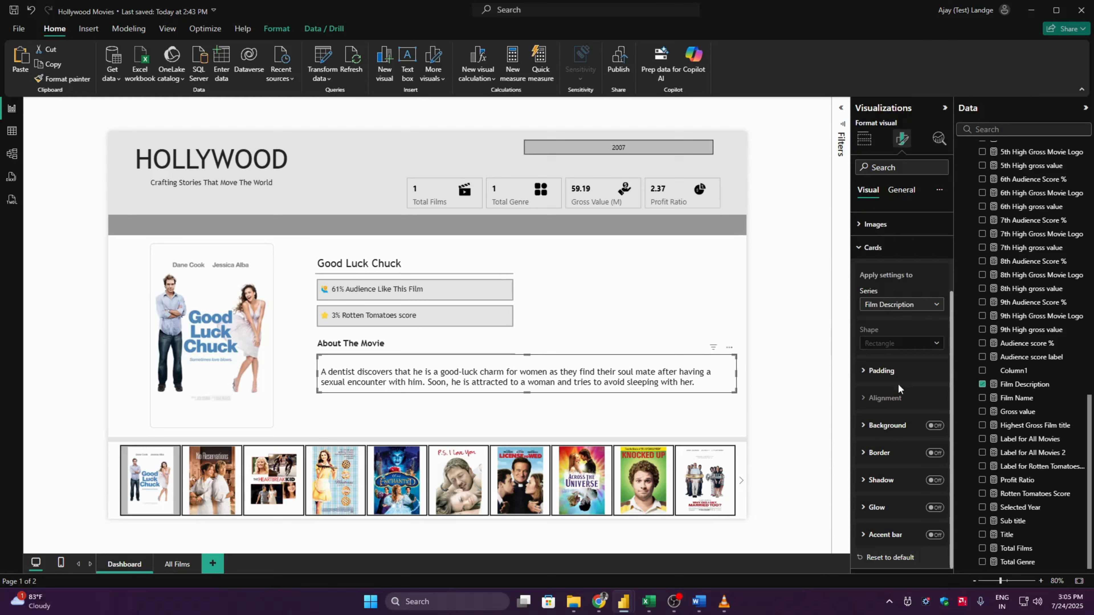
- Align the description card's content vertically to the top, with the card settings applied to all series
left_click(893, 303)
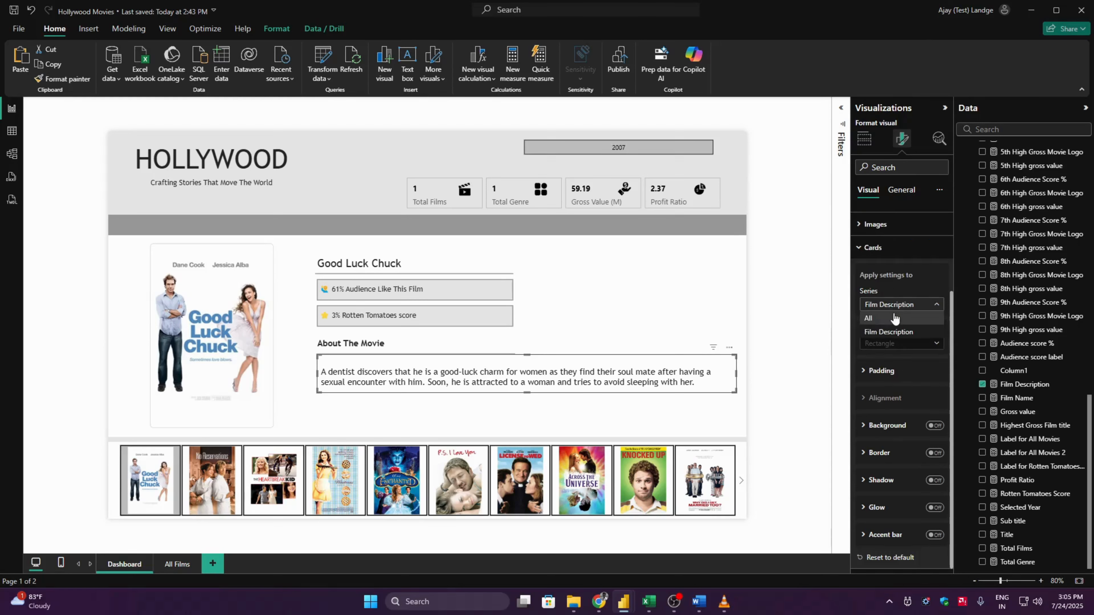
left_click(892, 315)
left_click(892, 397)
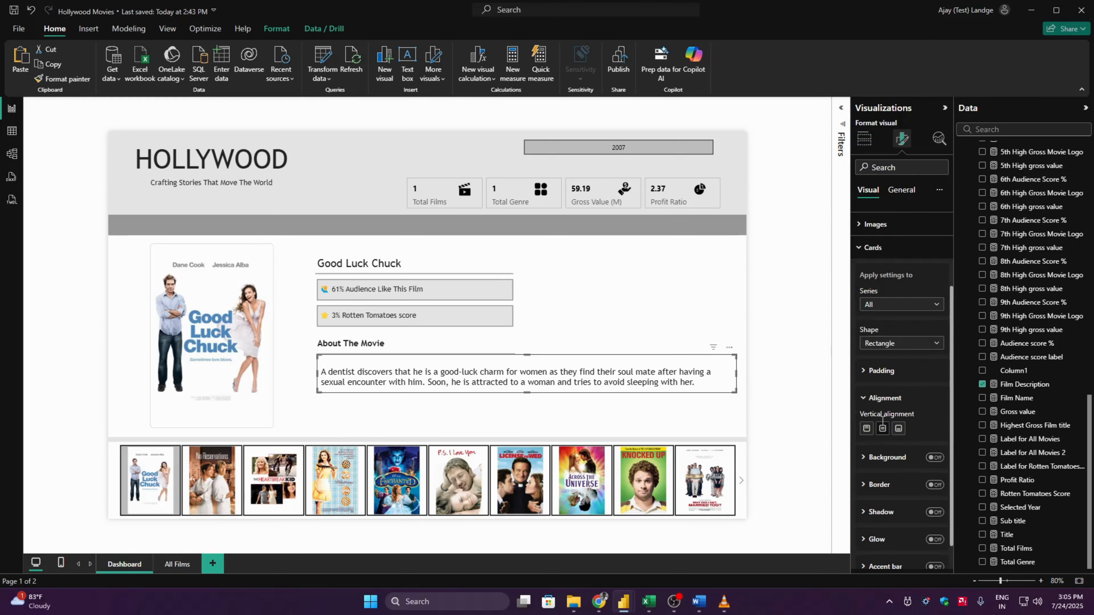
left_click(868, 429)
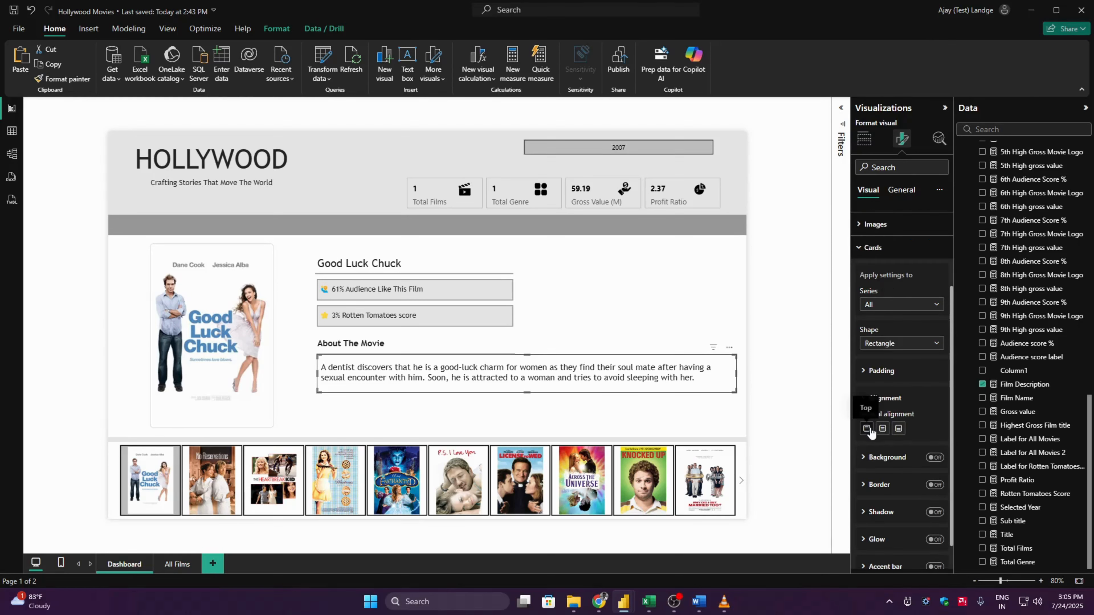
left_click(810, 354)
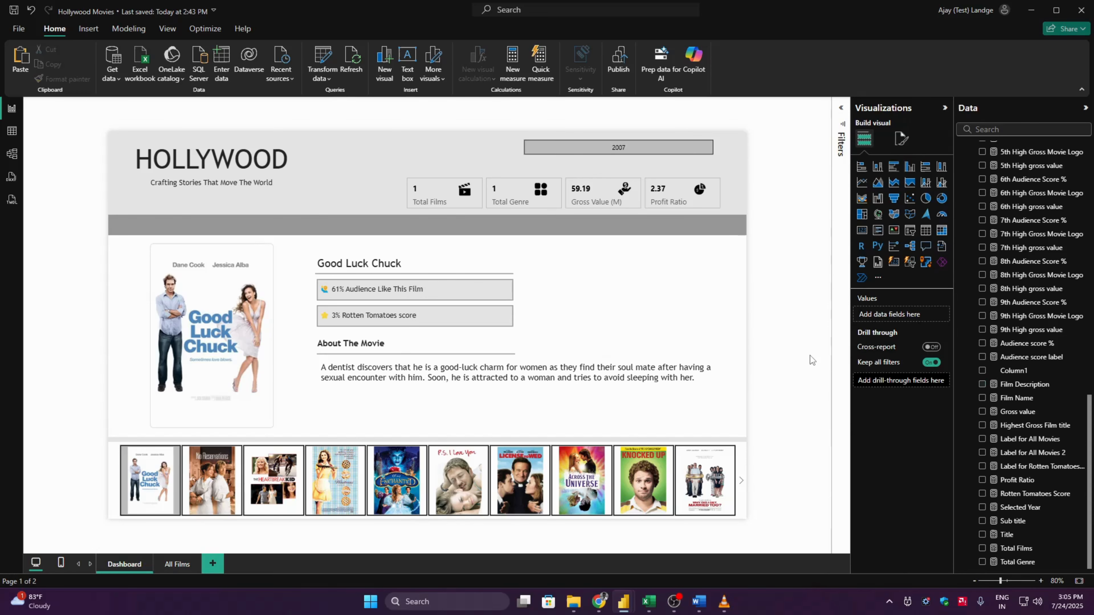
- Set the description card's custom padding to 0 px on all four sides for all series
left_click(463, 378)
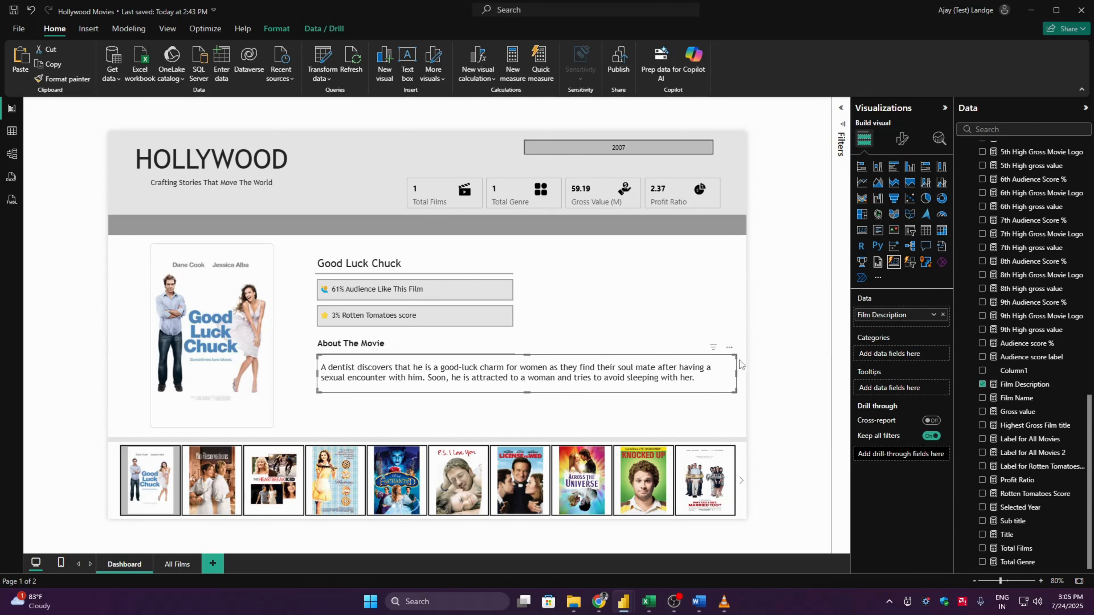
left_click(901, 138)
left_click(900, 355)
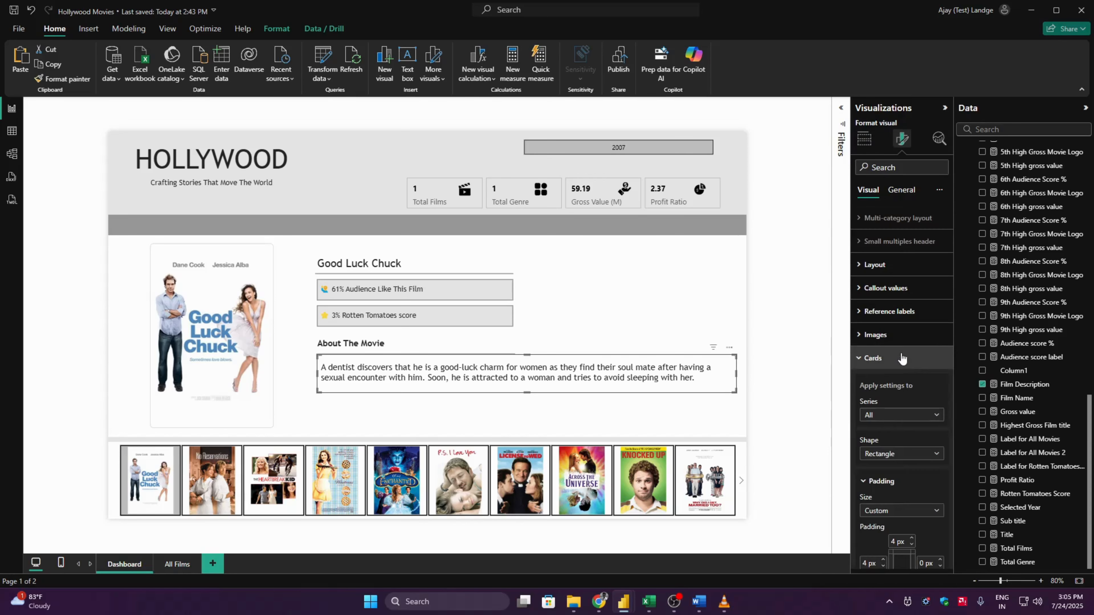
scroll(951, 431, "down", 2)
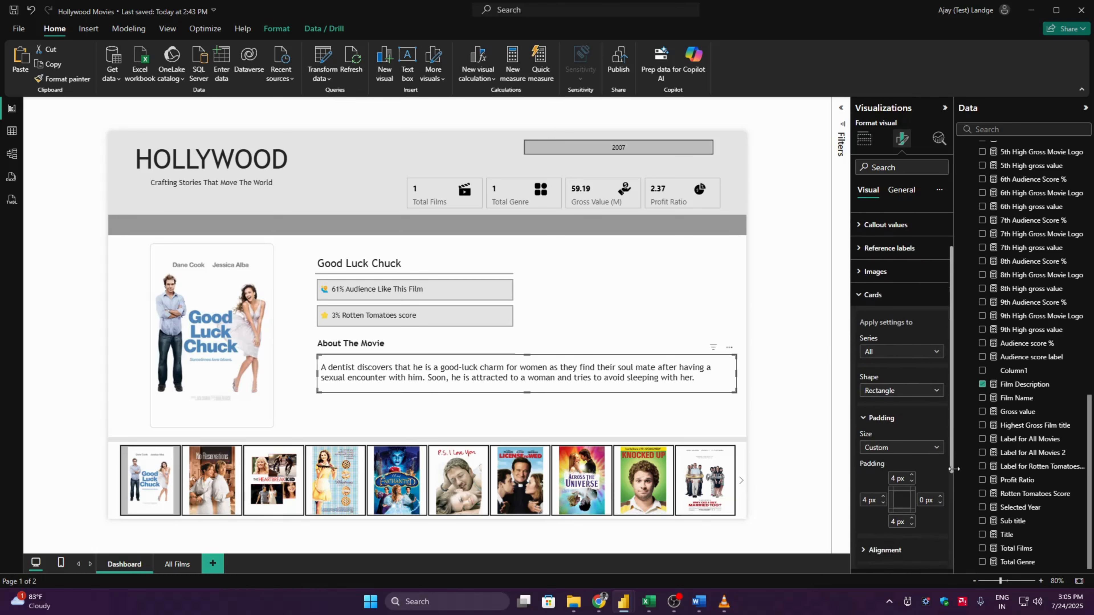
type("0")
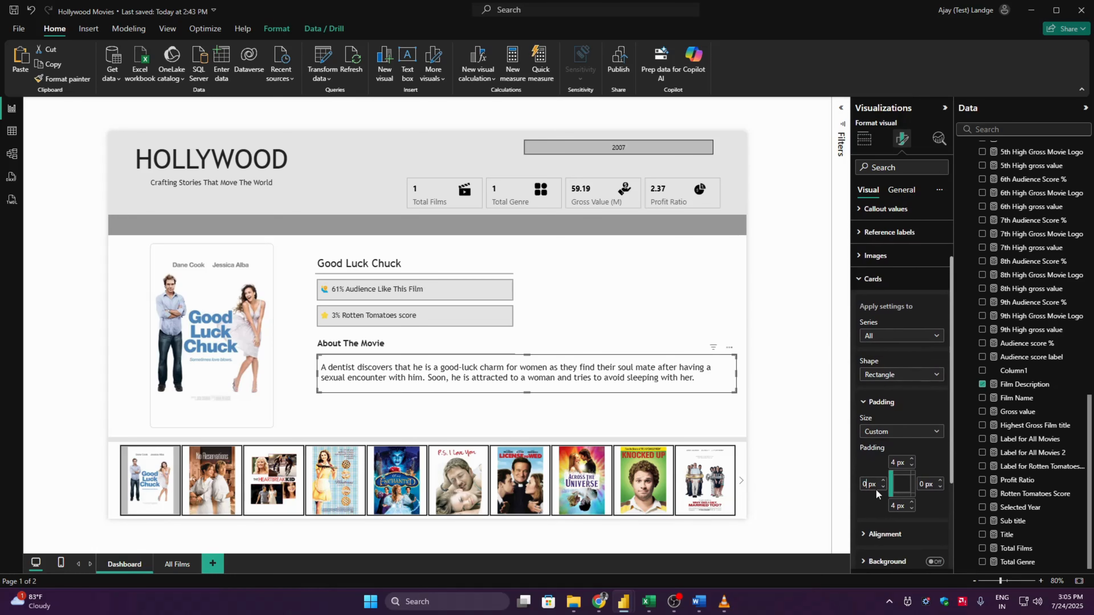
key("Tab")
type("0")
key("Tab")
type("0")
key("Tab")
type("0")
left_click(921, 407)
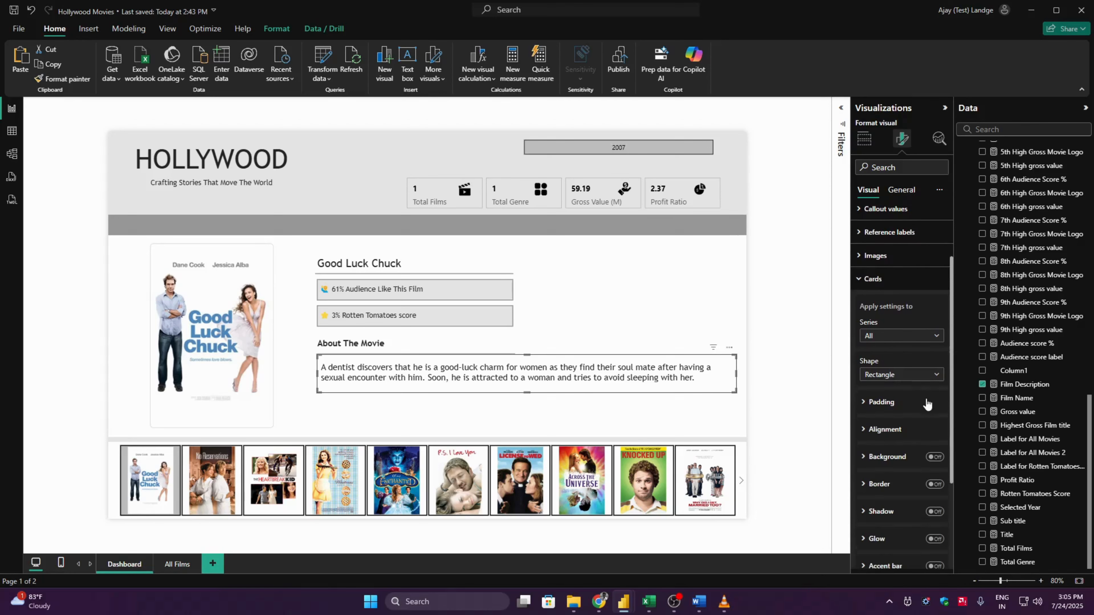
- Nudge the Film Description card slightly left so its text lines up with the About The Movie heading
left_click(793, 372)
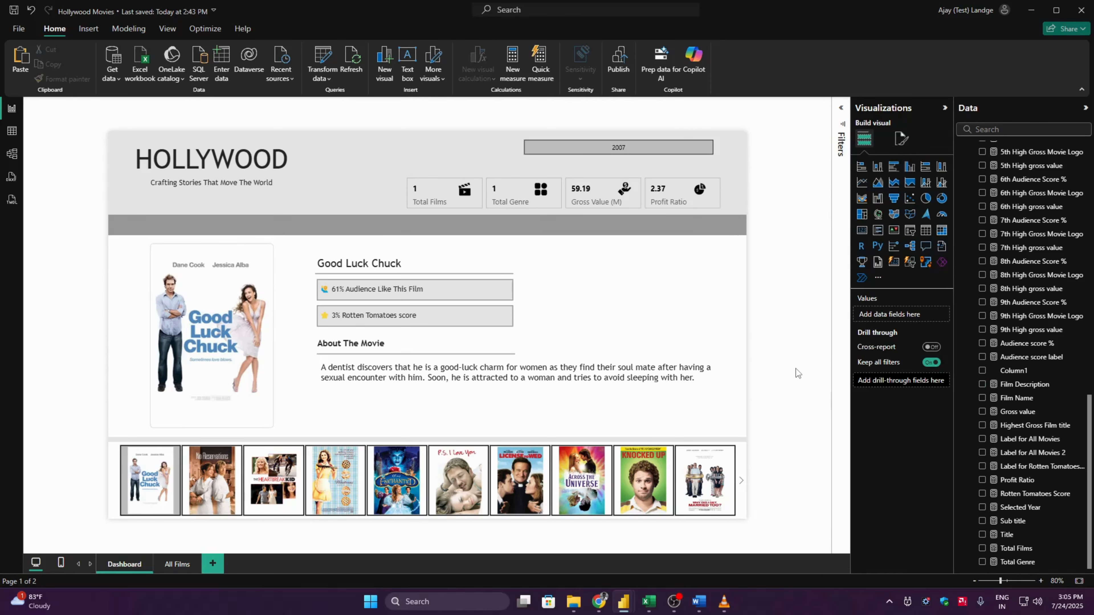
left_click(576, 379)
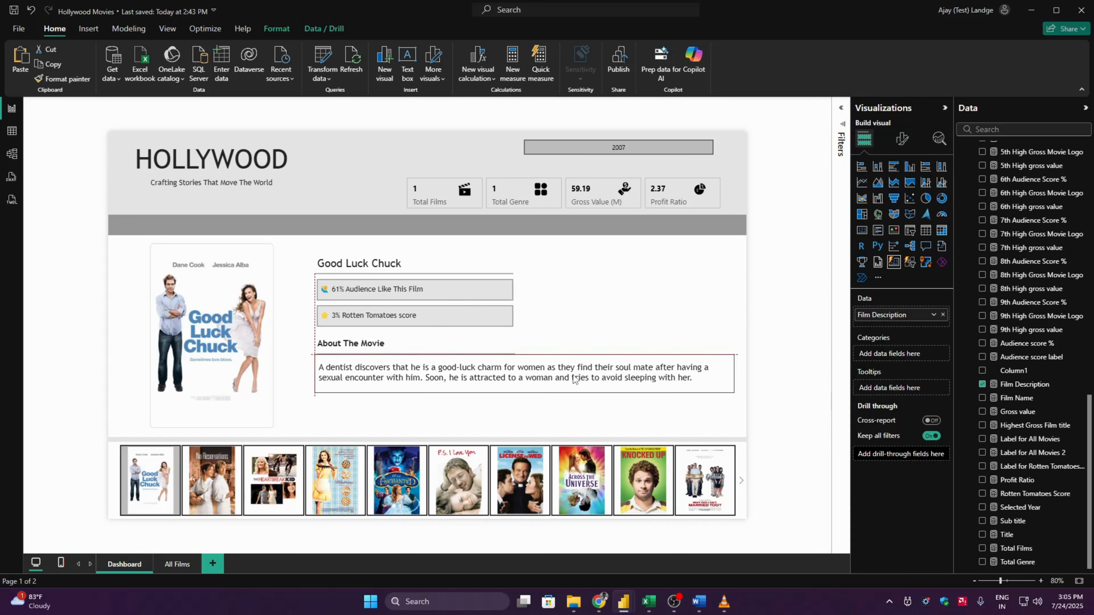
left_click(780, 330)
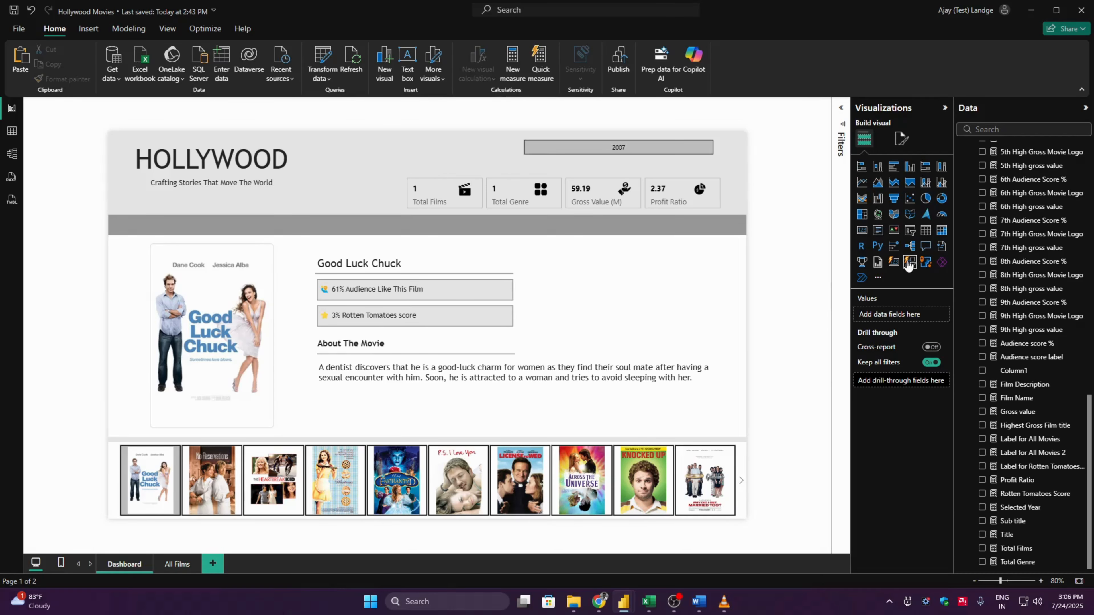
- Add a new empty card visual and move it over the area to the right of the movie poster
left_click(894, 263)
left_click_drag(206, 253, 402, 365)
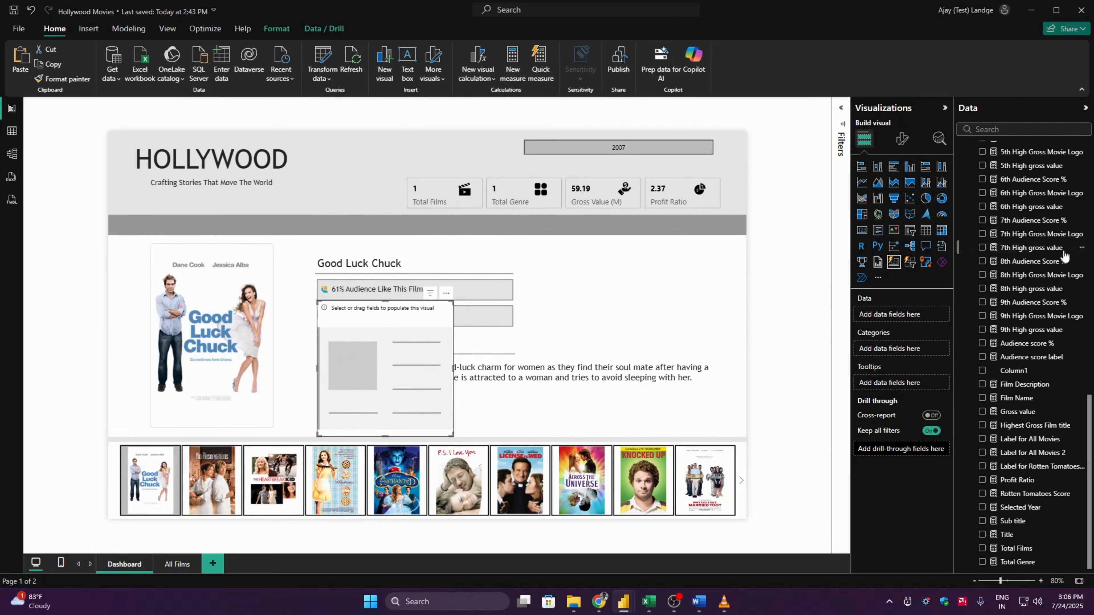
mouse_move(1091, 407)
left_mouse_down()
mouse_move(1091, 302)
mouse_move(1089, 412)
left_mouse_up()
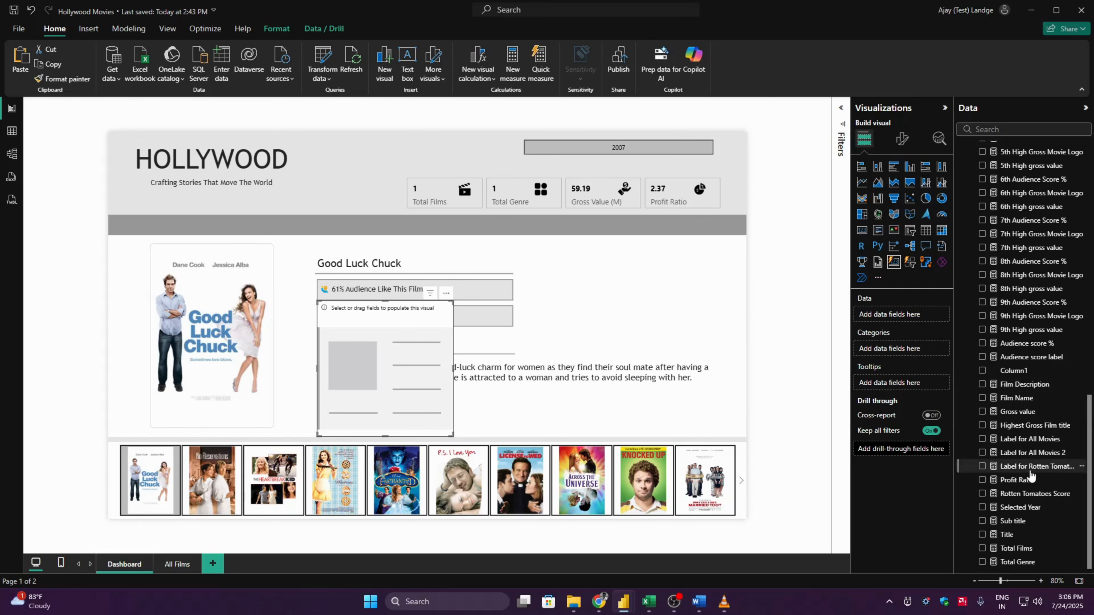
- Create a measure in the Measure table: Genre name = SELECTEDVALUE(HollywoodsMostProfitableStories[Genre])
scroll(1029, 549, "up", 10)
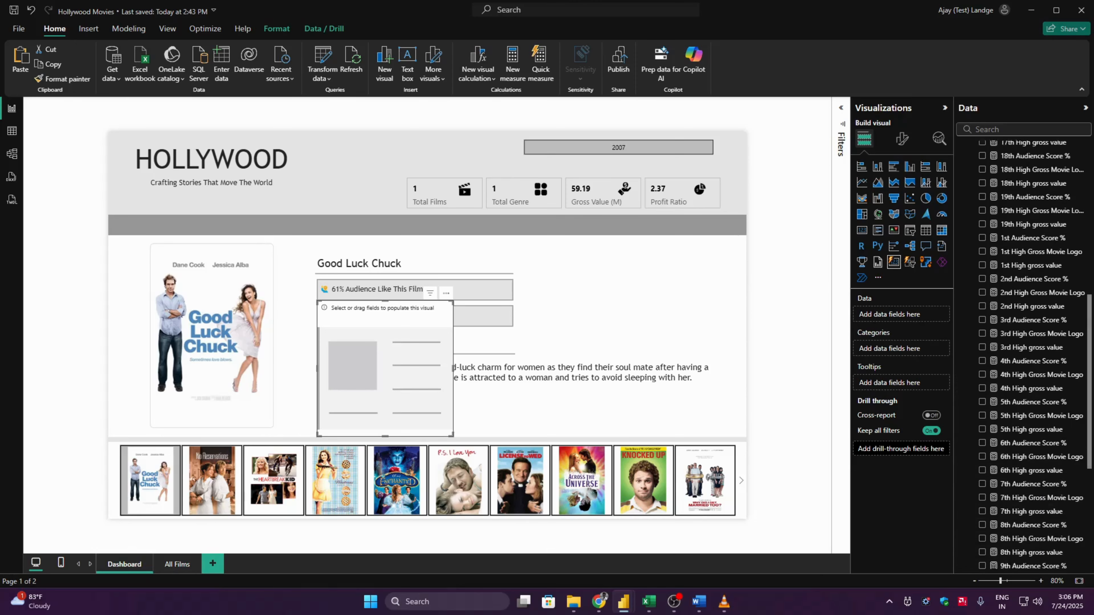
scroll(1029, 345, "up", 4)
left_click(993, 175)
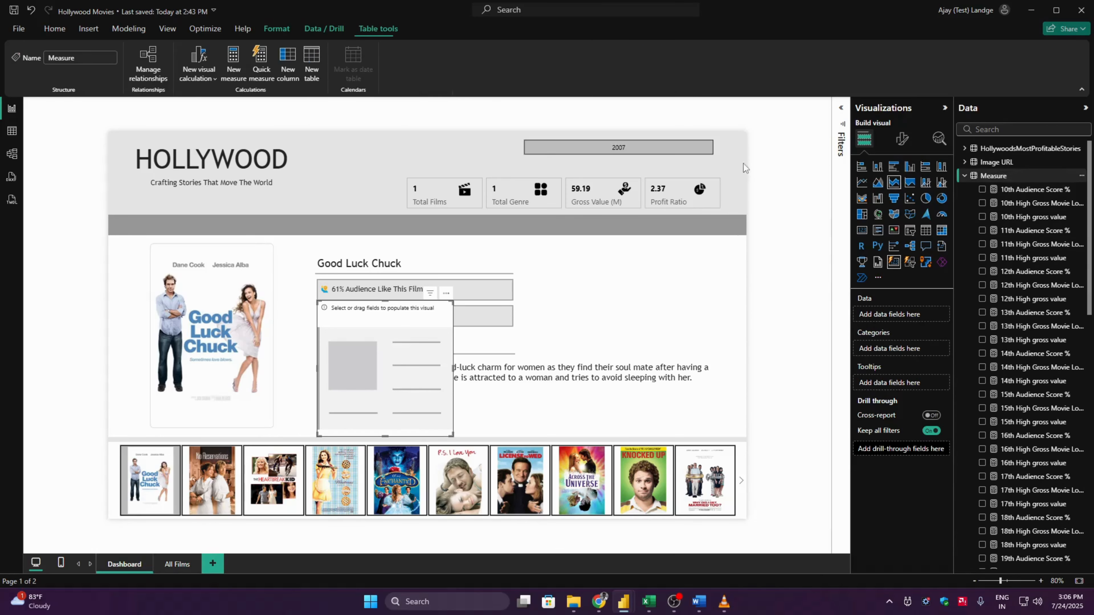
left_click(233, 62)
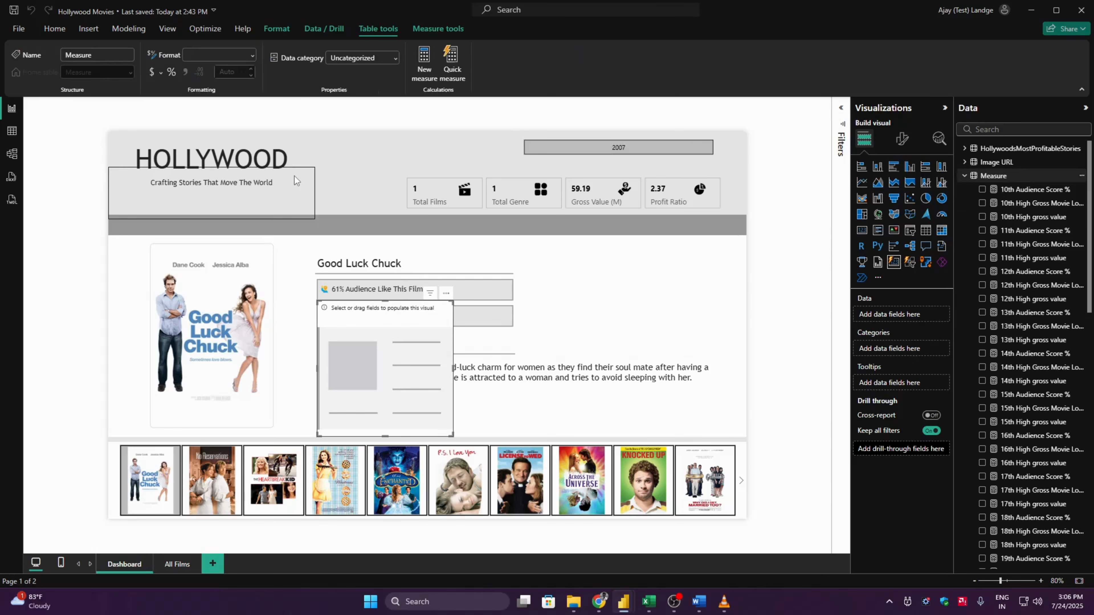
type("Genre")
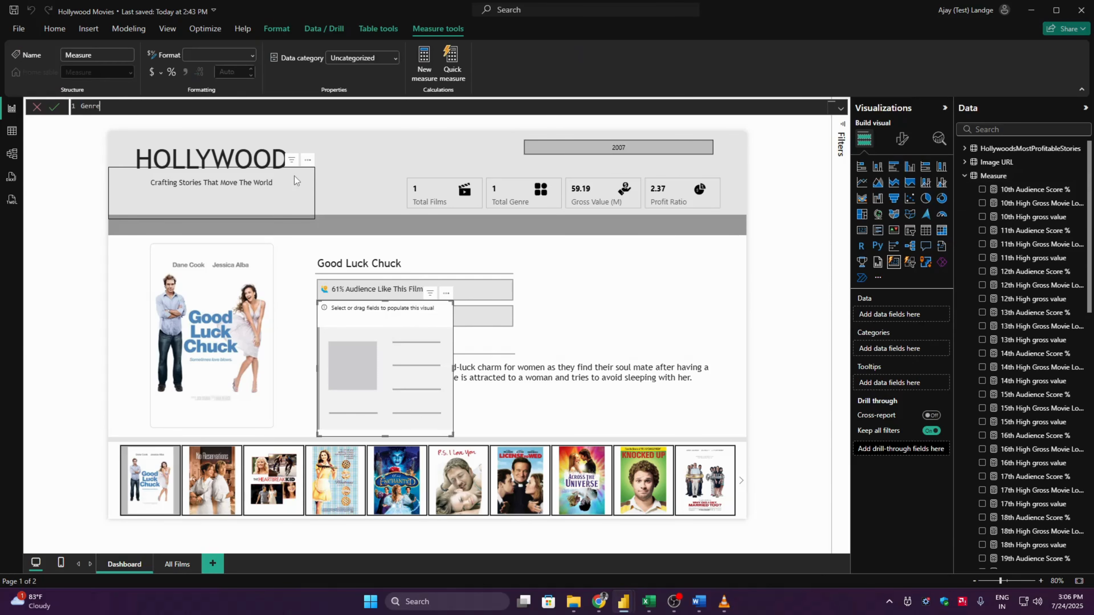
type(" name = Selectedva")
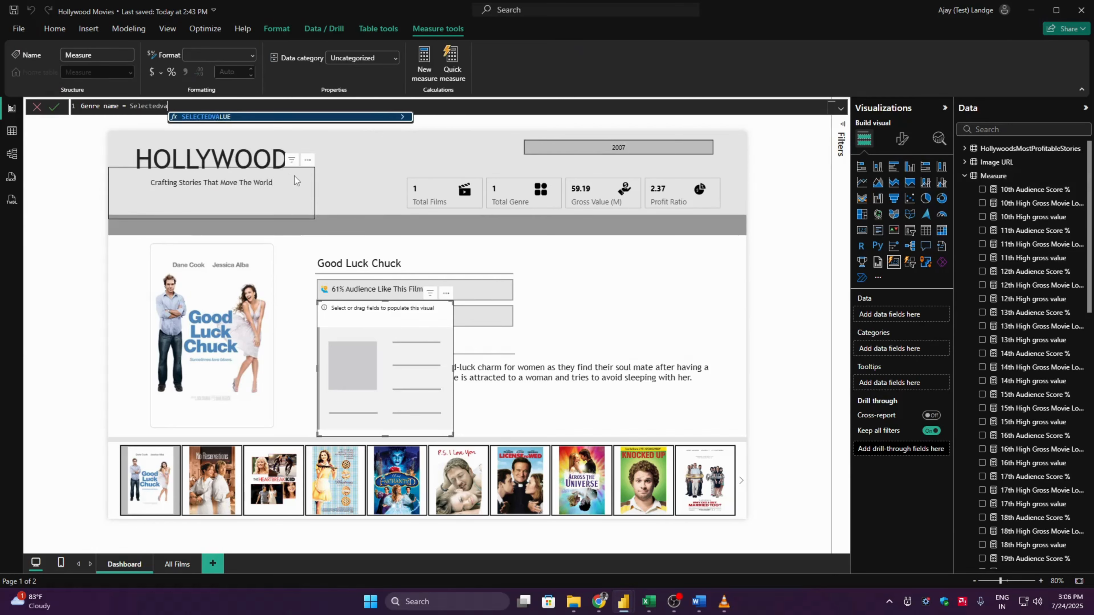
key("Tab")
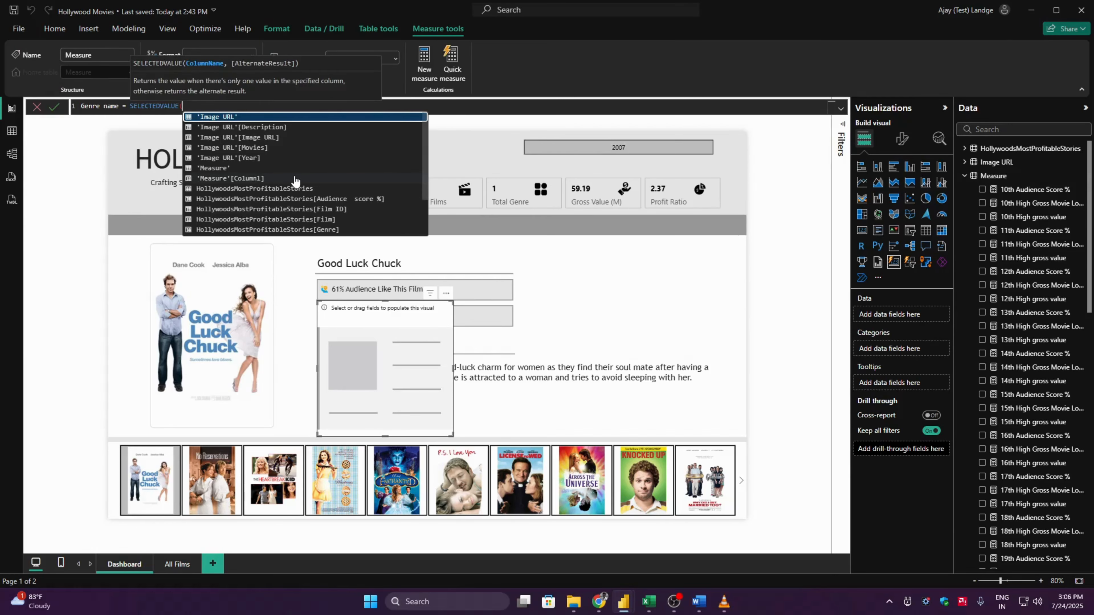
type("HollywoodsMostProfitableStories[Genre]")
key("Tab")
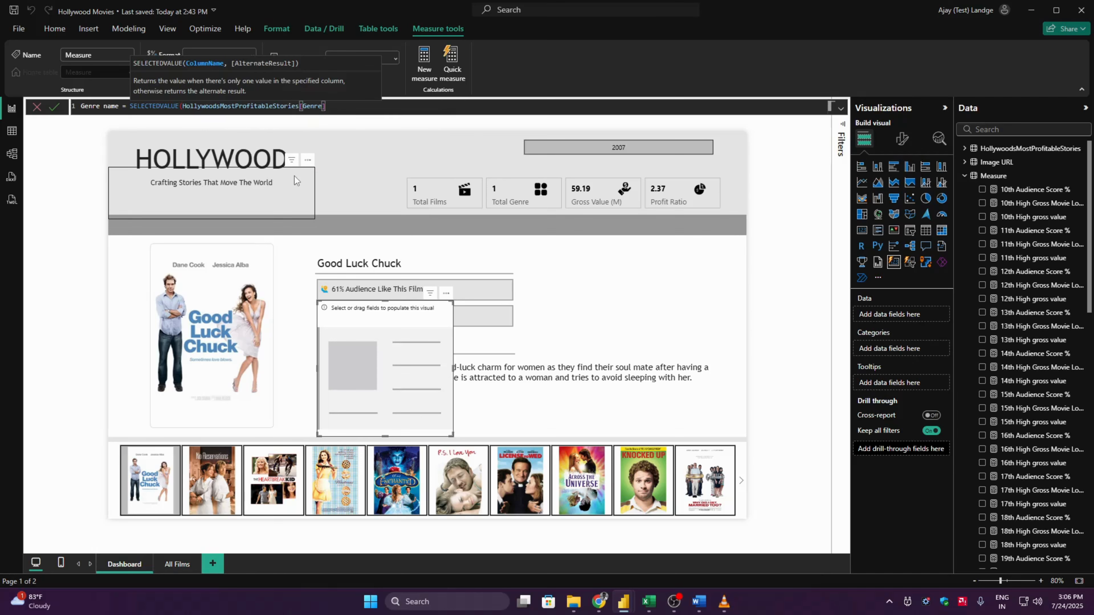
type(")")
key("Return")
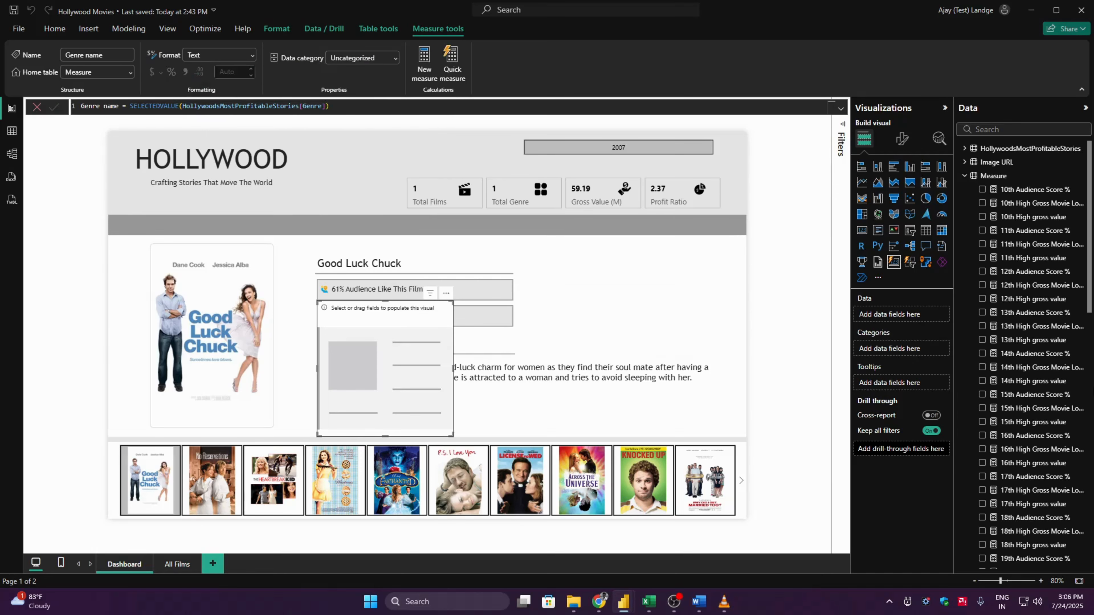
- Add the Genre name measure to the empty card as its data
left_click_drag(1089, 298, 1089, 542)
scroll(983, 405, "down", 1)
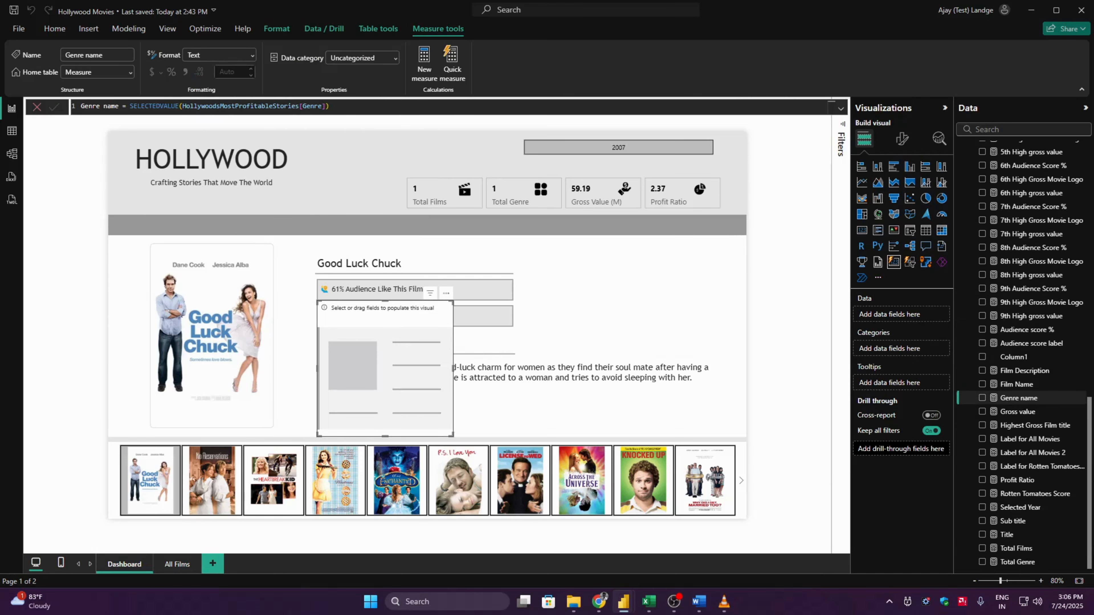
left_click(982, 398)
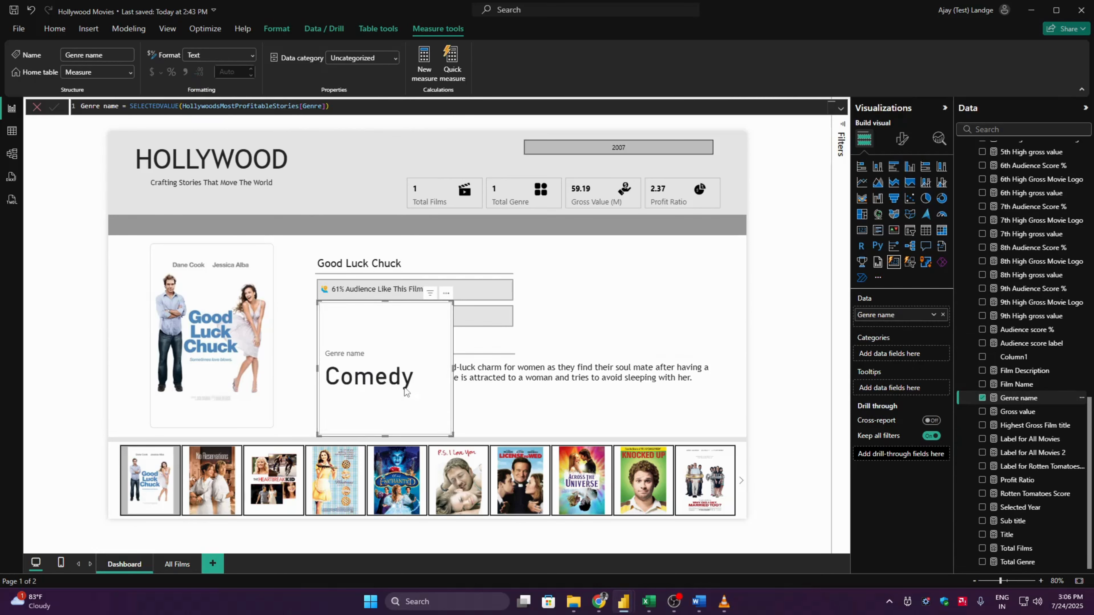
- Set the genre card's height to 98 and its width to 200
left_click(901, 146)
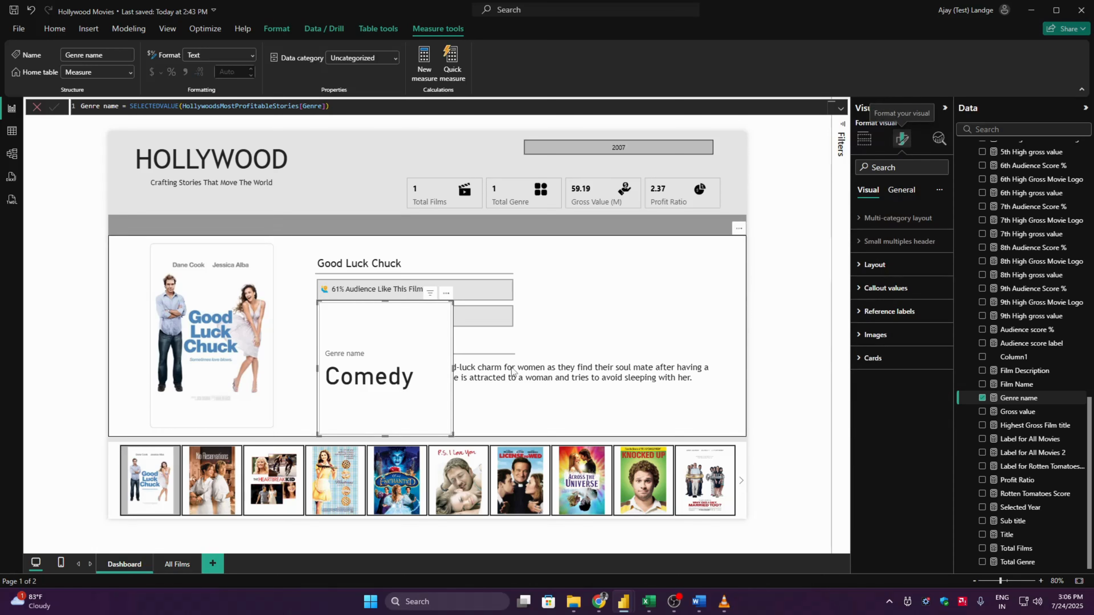
left_click(901, 190)
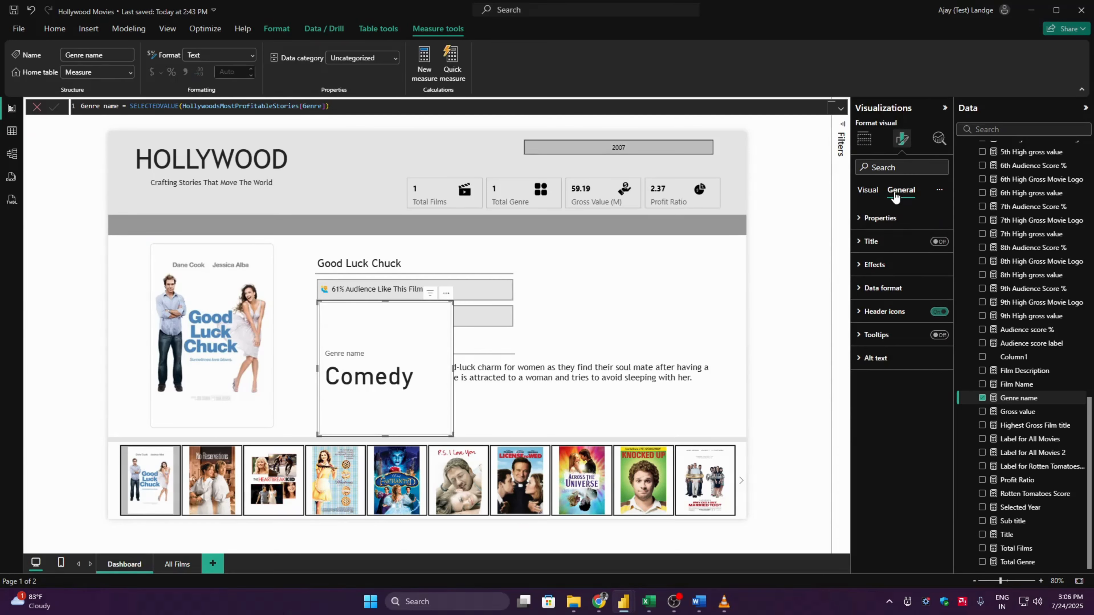
left_click(880, 218)
double_click(881, 277)
type("98")
key("Tab")
type("200")
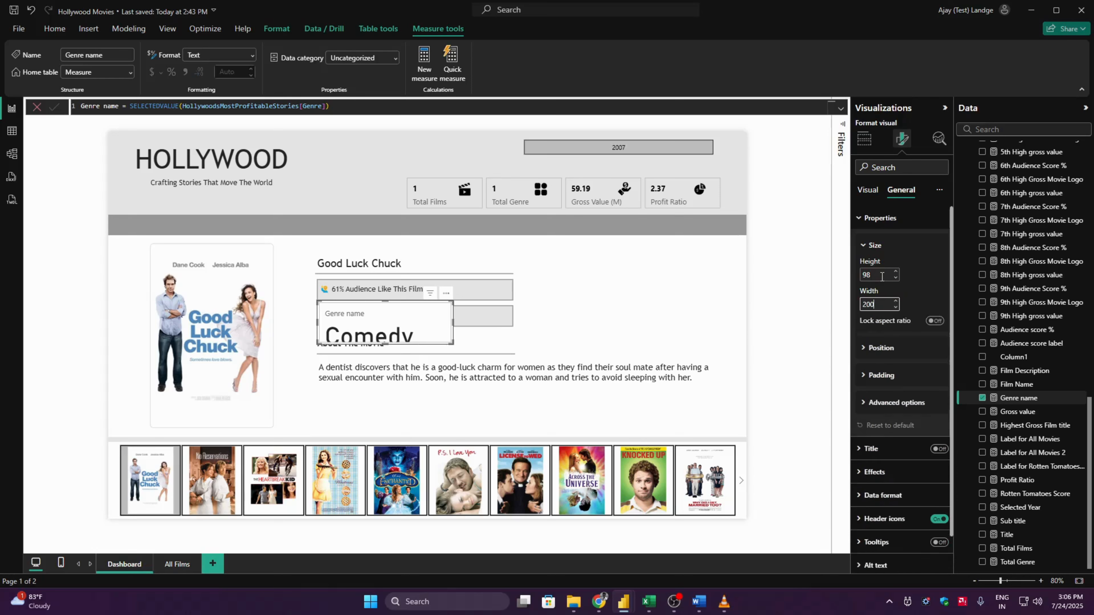
left_click(880, 218)
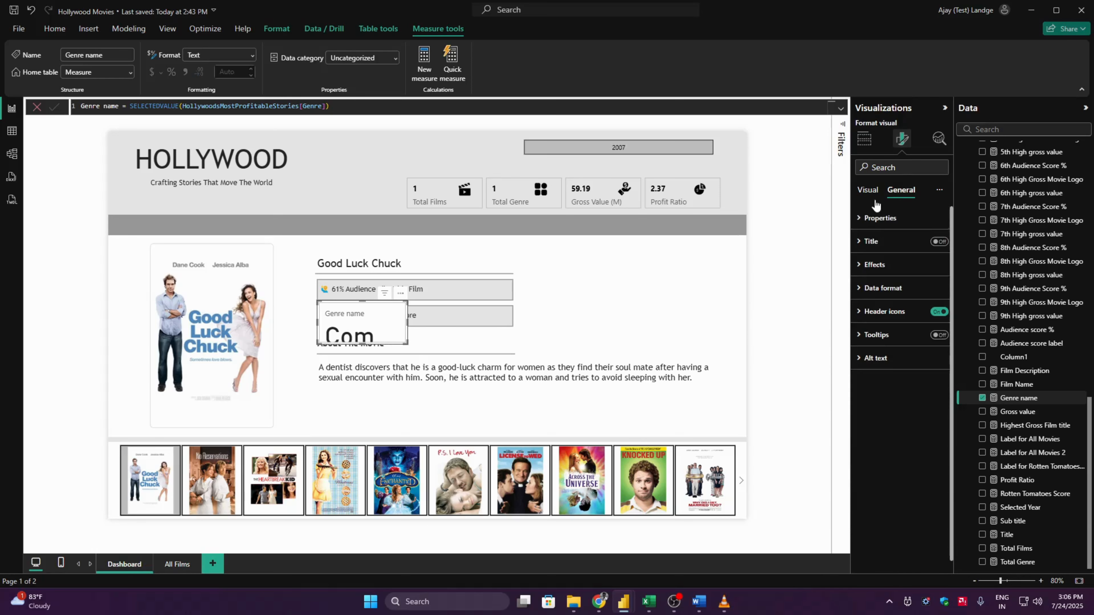
- Format the callout value of the Genre name series in Trebuchet MS at size 15
left_click(868, 190)
left_click(880, 291)
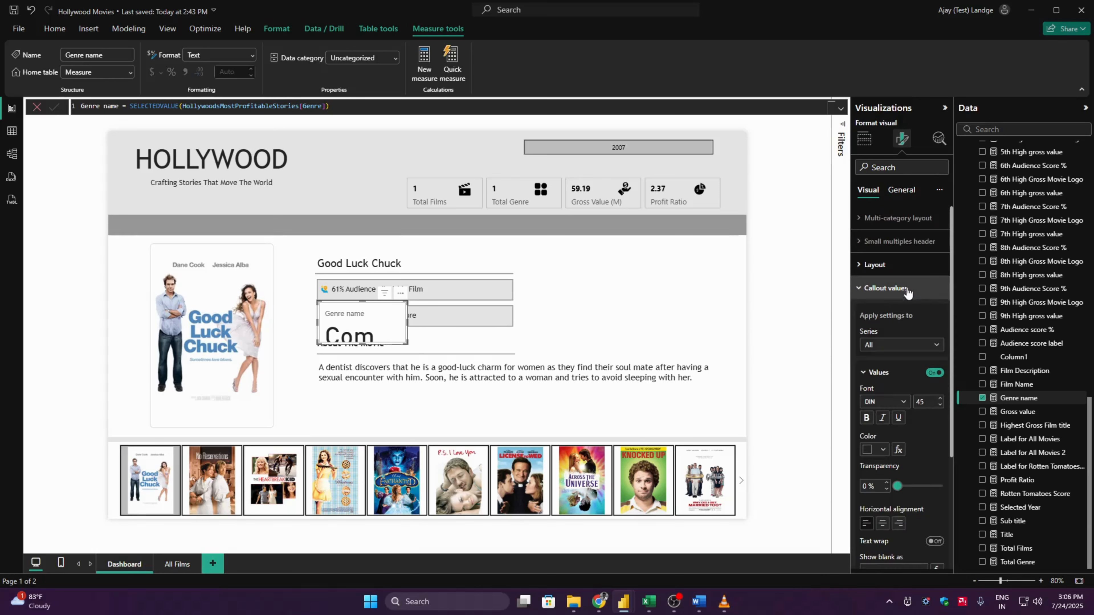
left_click(898, 347)
left_click(893, 372)
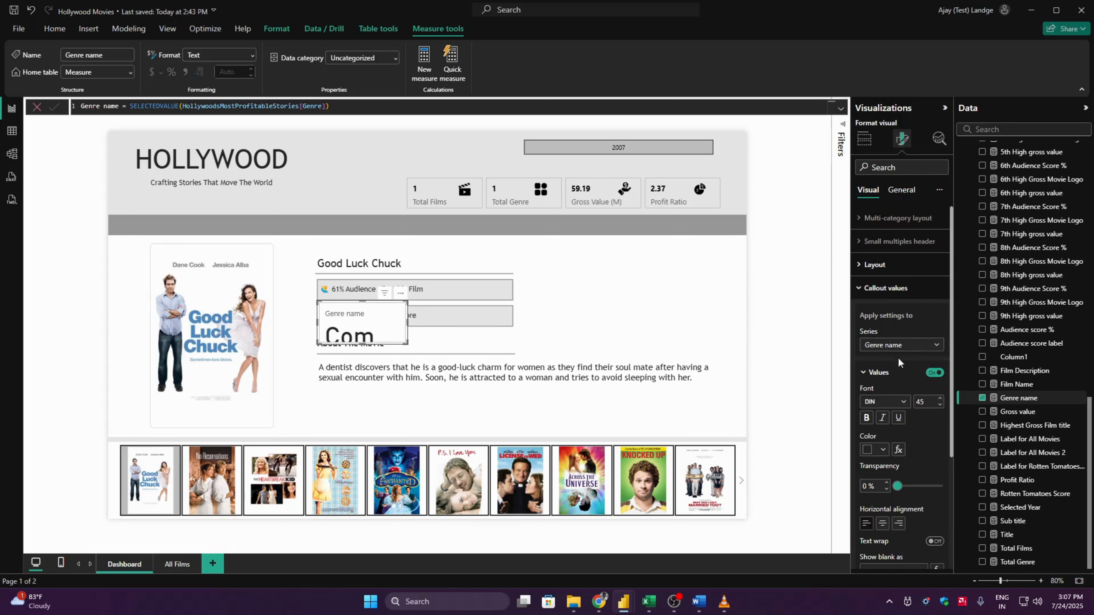
left_click(904, 401)
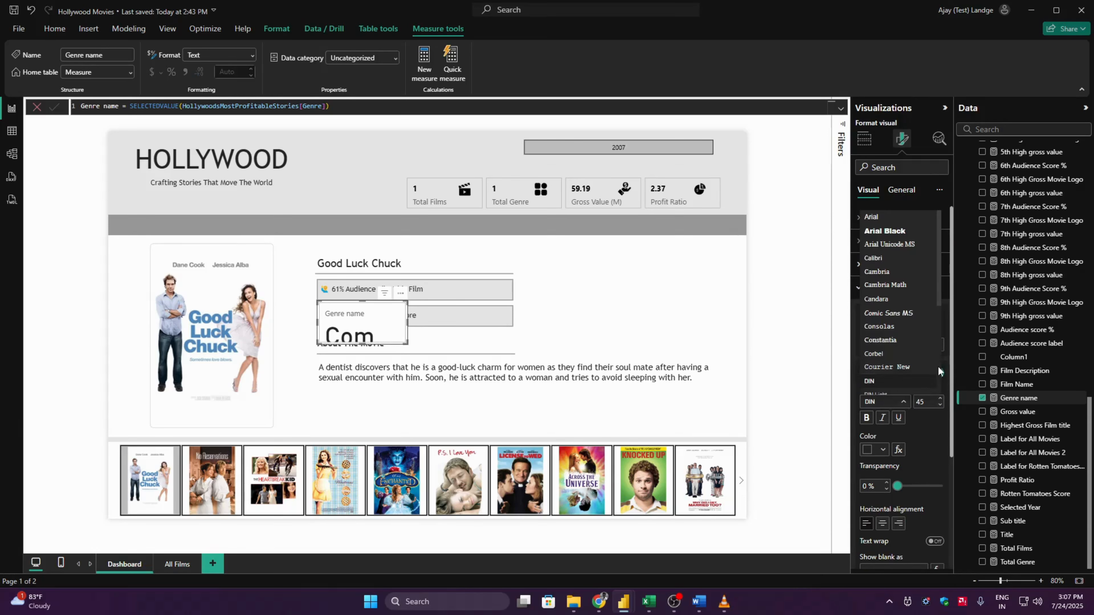
scroll(937, 366, "down", 5)
left_click(902, 378)
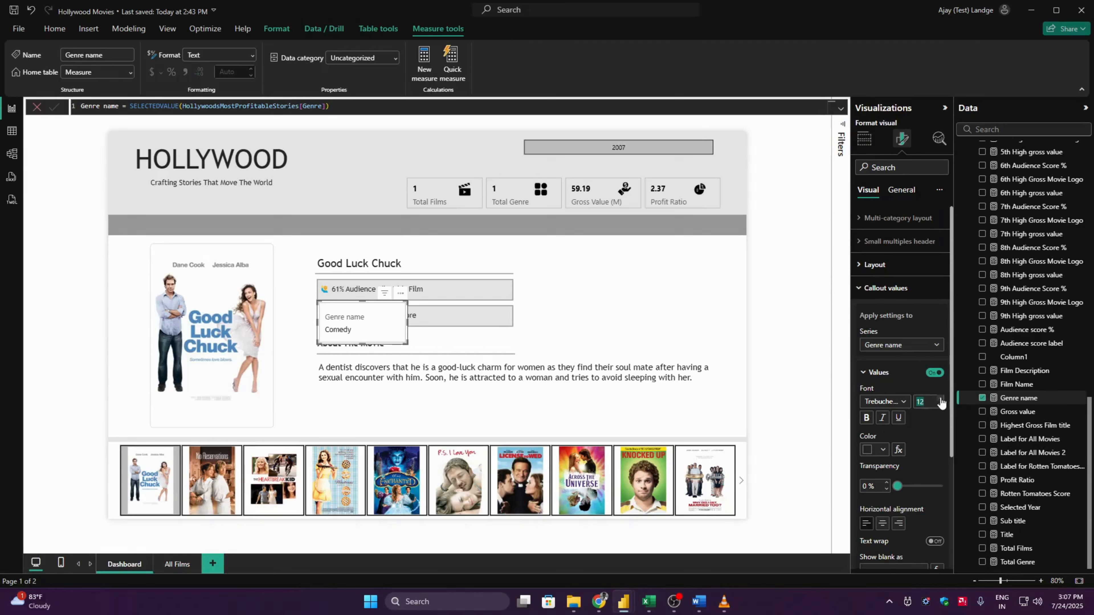
left_click(940, 398)
left_click(940, 398)
left_click(876, 372)
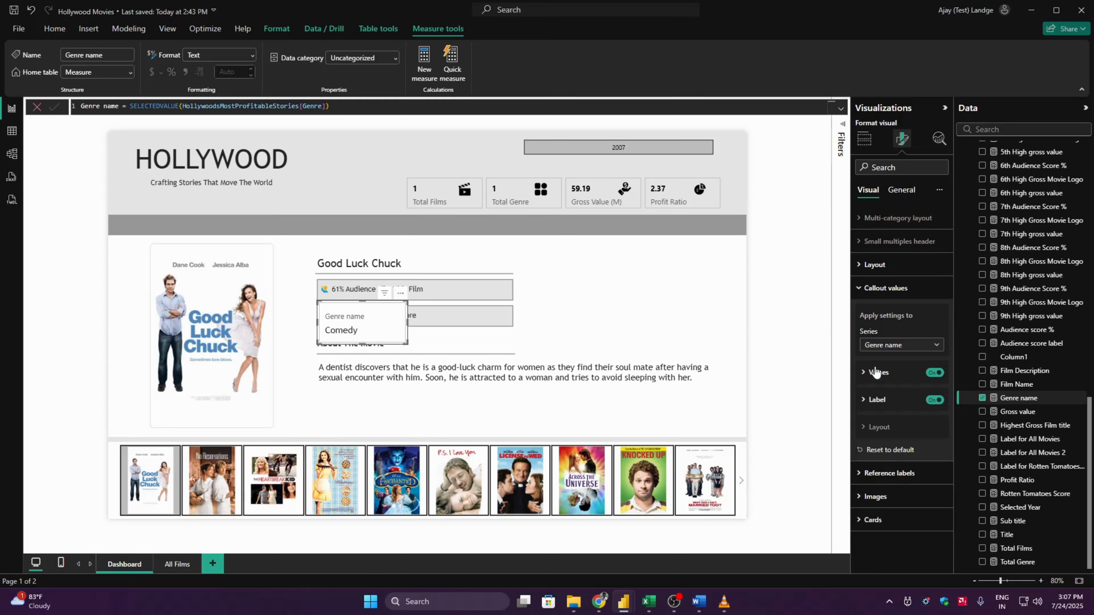
- Format the genre card's label in Trebuchet MS at size 20 and position it below the value
left_click(884, 401)
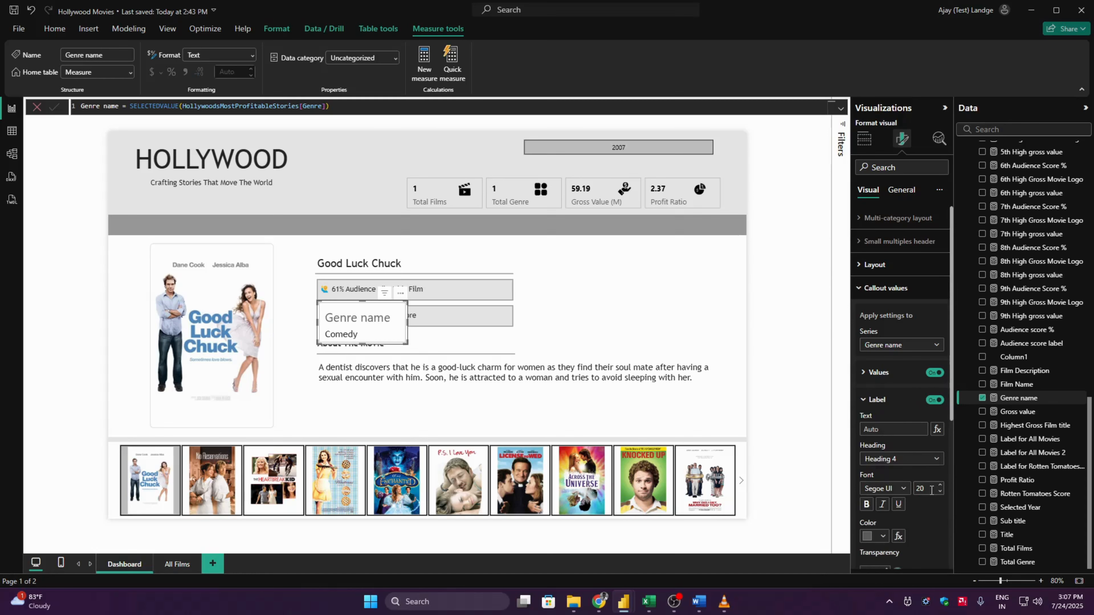
left_click(905, 489)
scroll(938, 462, "down", 2)
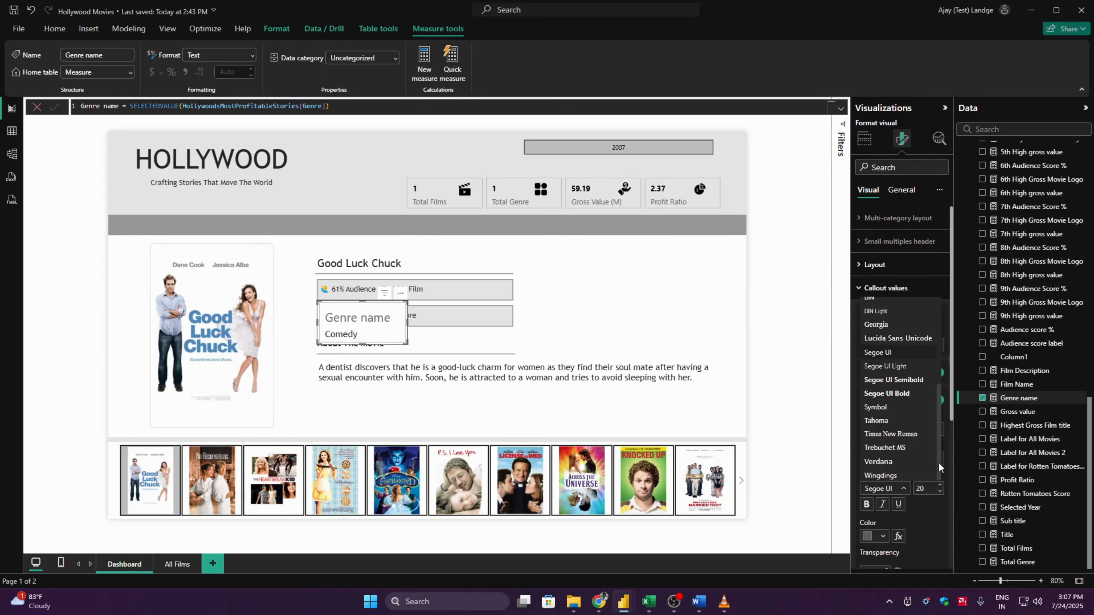
left_click(893, 467)
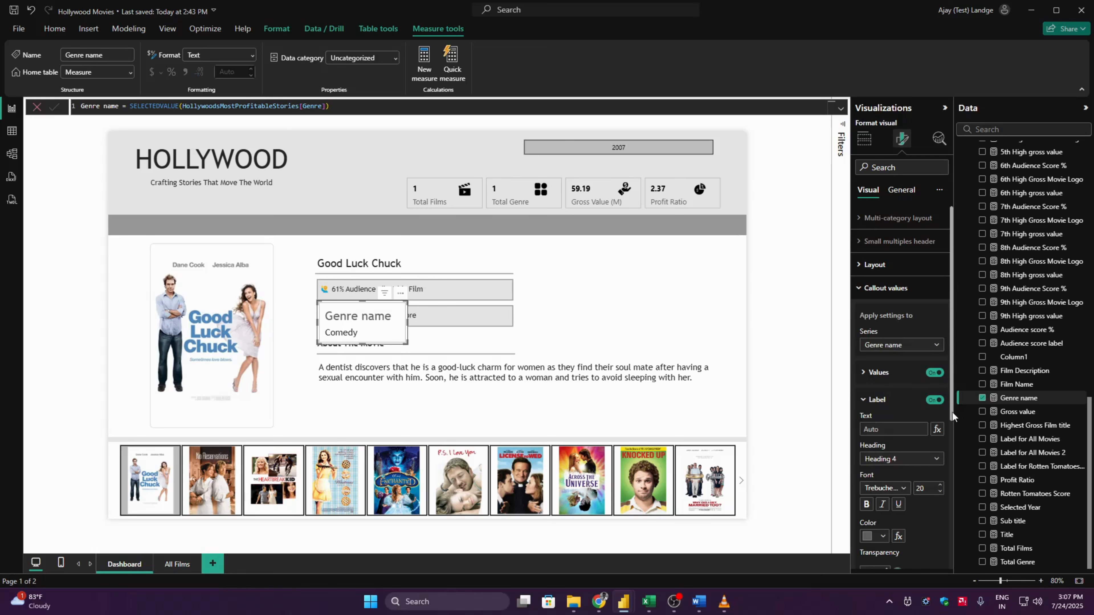
left_click_drag(952, 412, 958, 482)
left_click(899, 472)
left_click(896, 483)
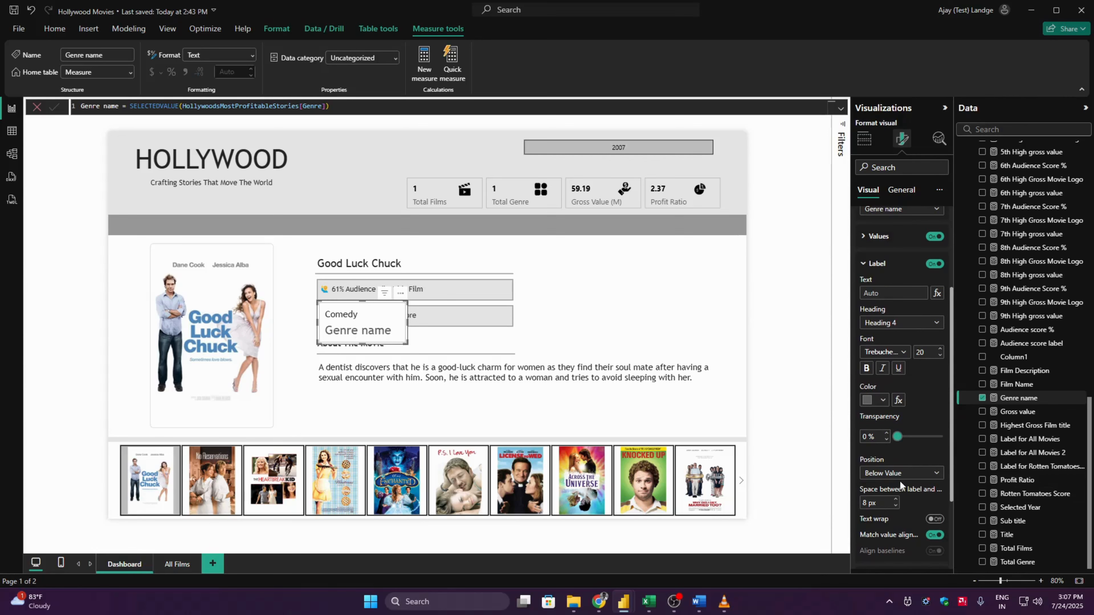
- Make the genre card's callout value bold and set its font size to 20
left_click(877, 237)
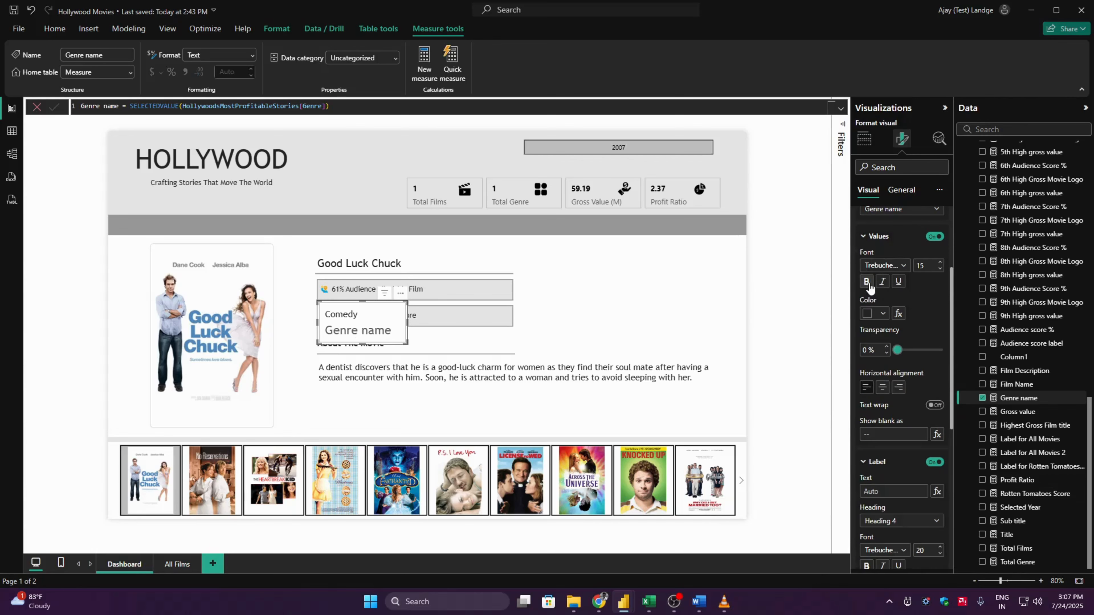
left_click(868, 283)
left_click(933, 265)
key("Return")
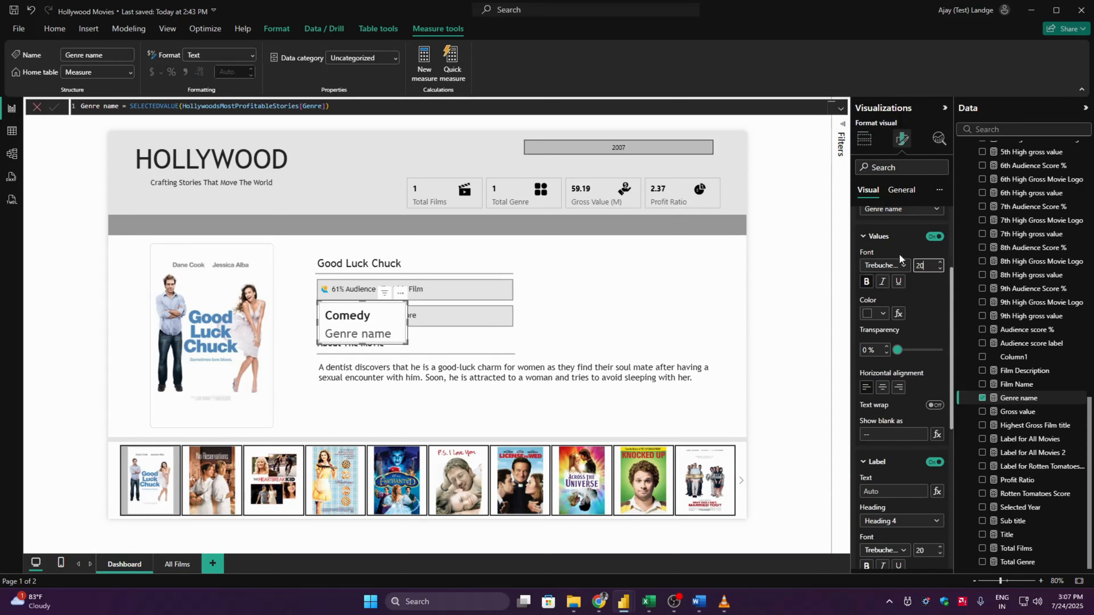
left_click(887, 237)
- Set the font size of the genre card's label to 15
left_click(930, 350)
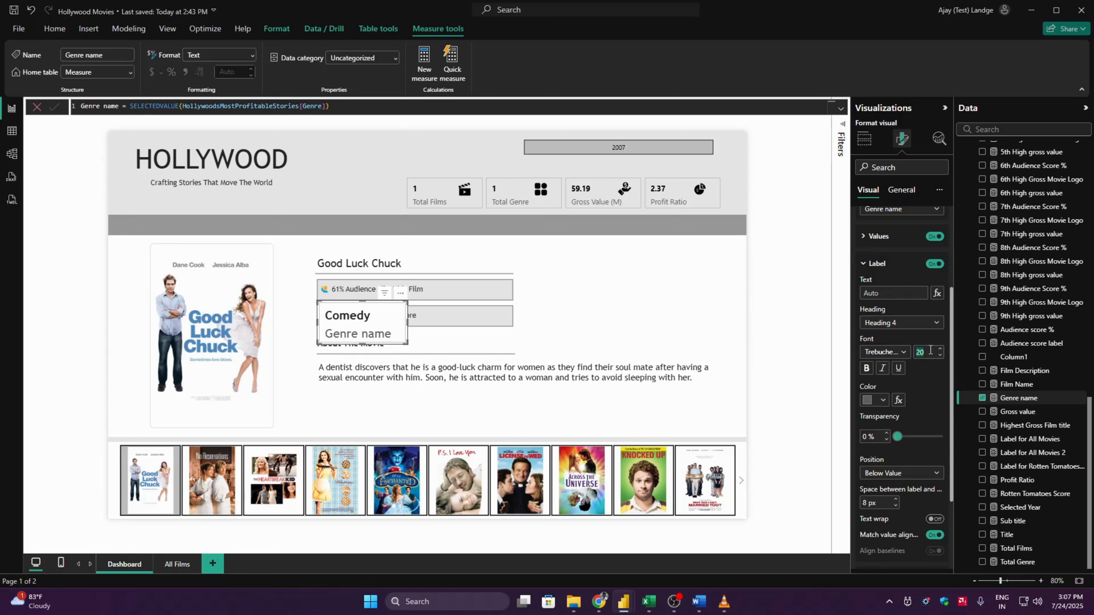
type("15")
key("Return")
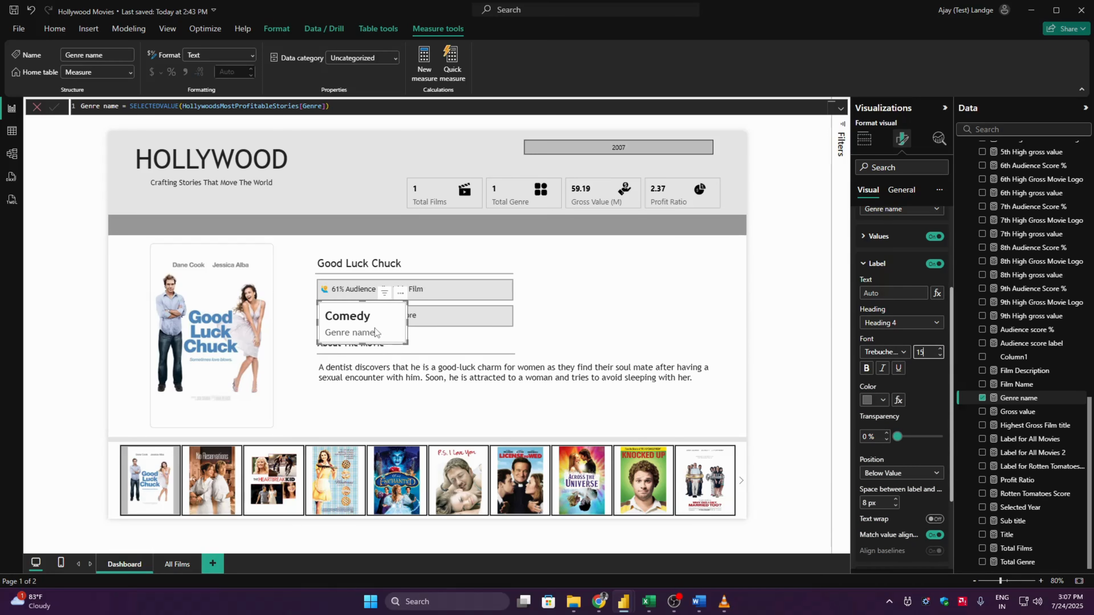
- Apply the callout settings to all series and centre the genre card's callout value horizontally
left_click_drag(951, 414, 954, 323)
left_click(892, 343)
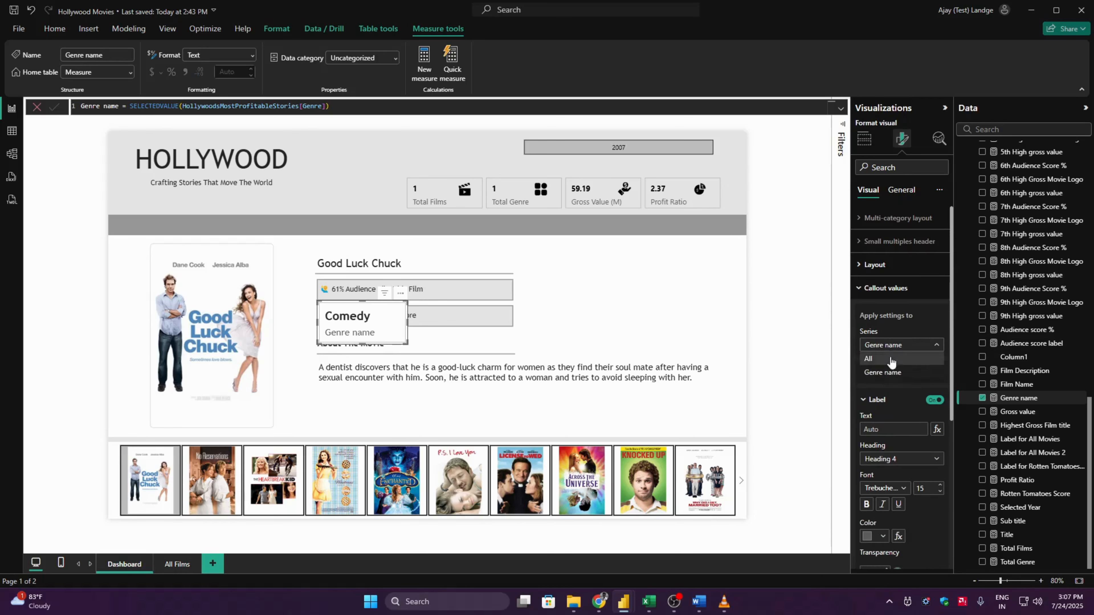
left_click(888, 354)
left_click(886, 401)
left_click(885, 431)
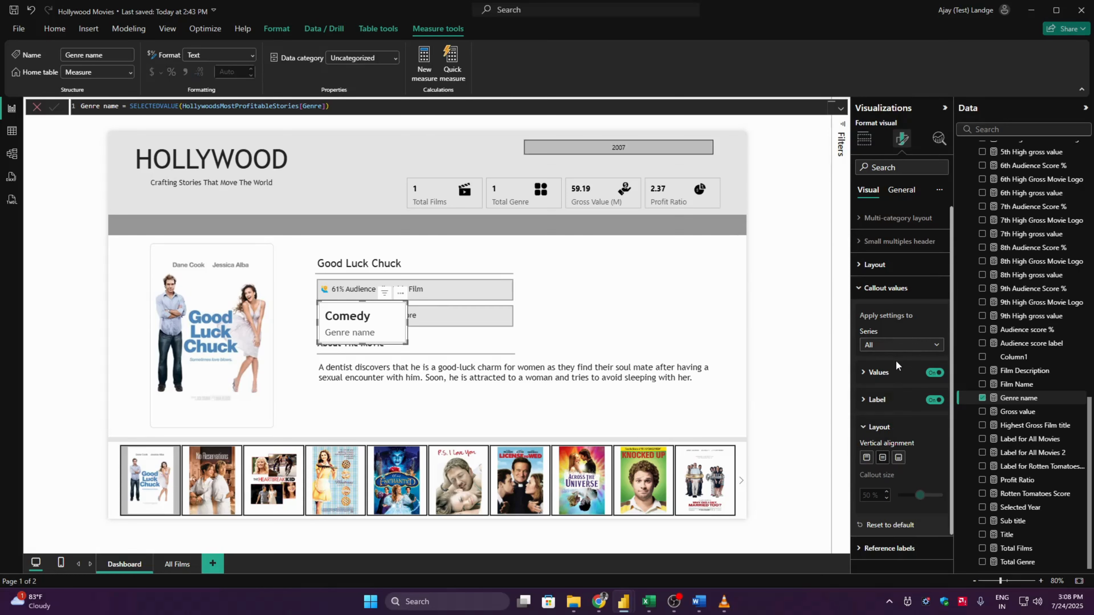
left_click(887, 371)
left_click(882, 523)
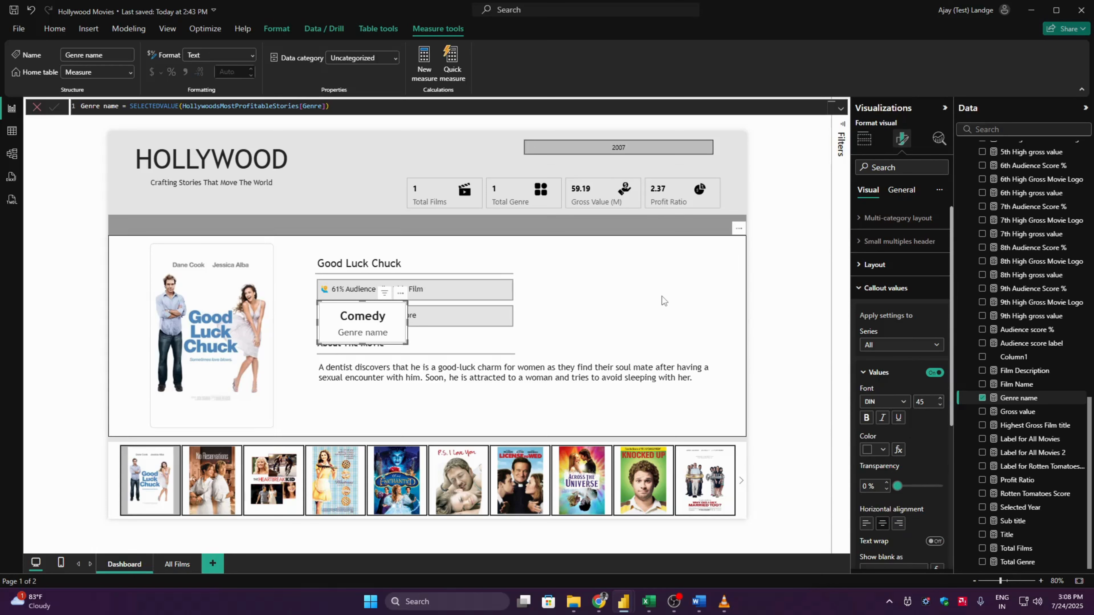
left_click(900, 288)
left_click(900, 192)
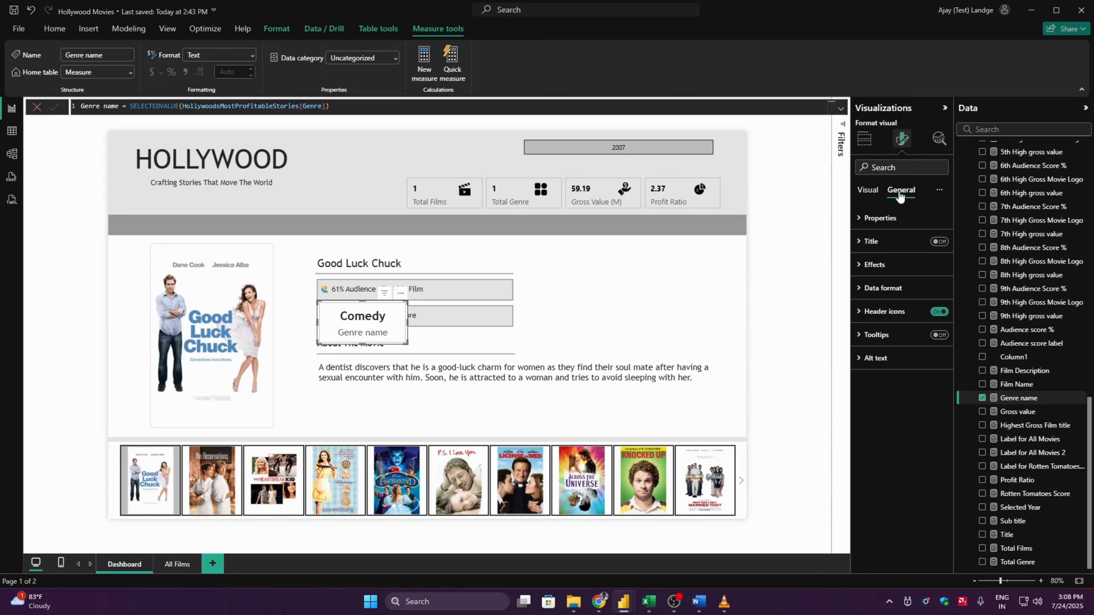
left_click(874, 265)
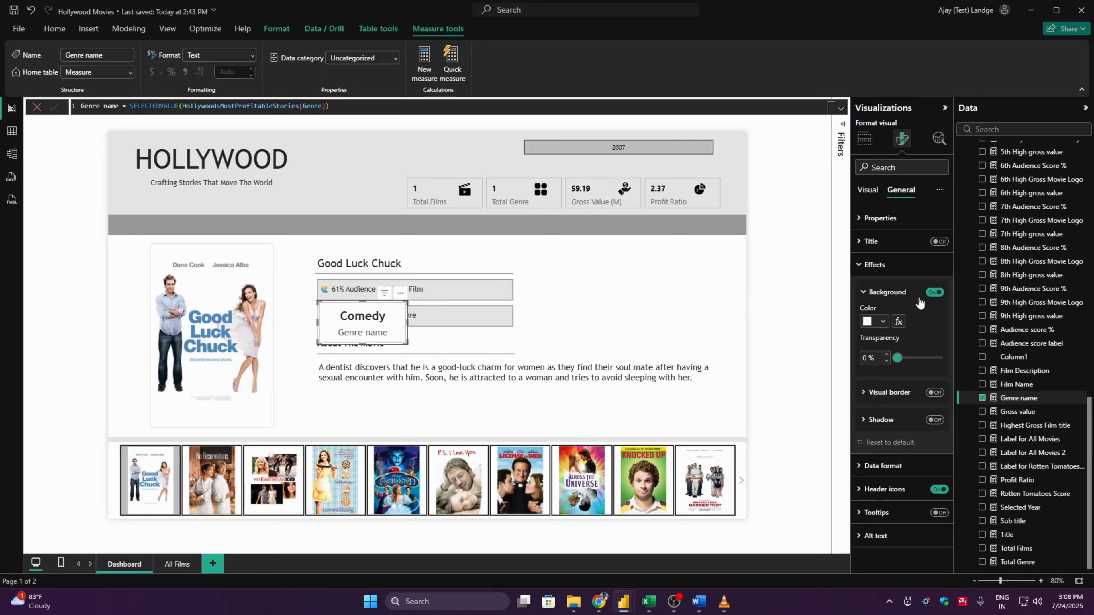
left_click(874, 265)
left_click(795, 306)
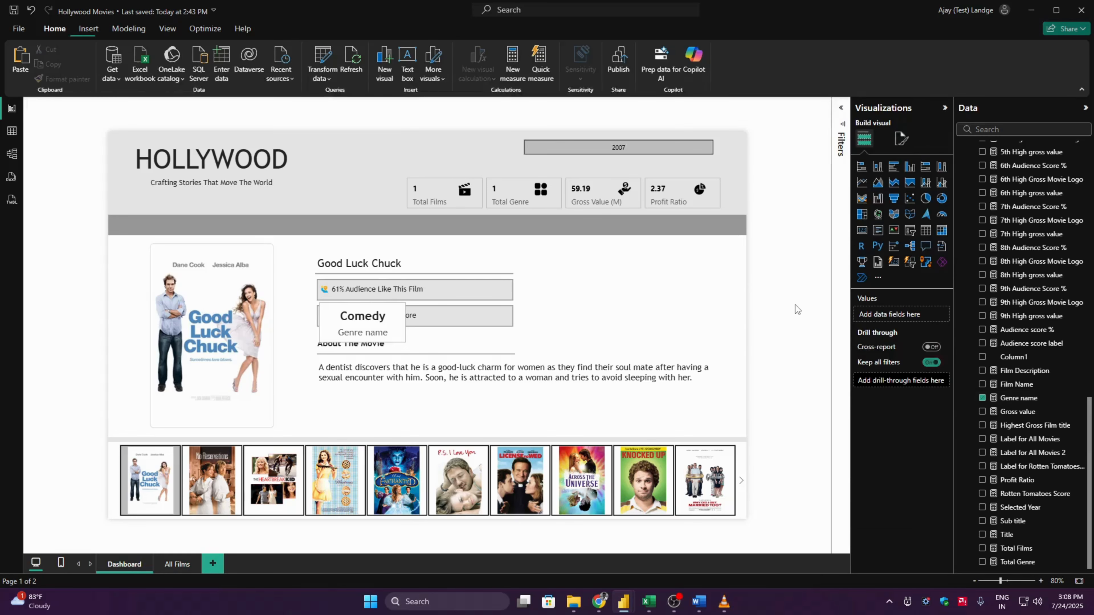
- Turn off the genre card's card background and move the card below the movie description
left_click(361, 333)
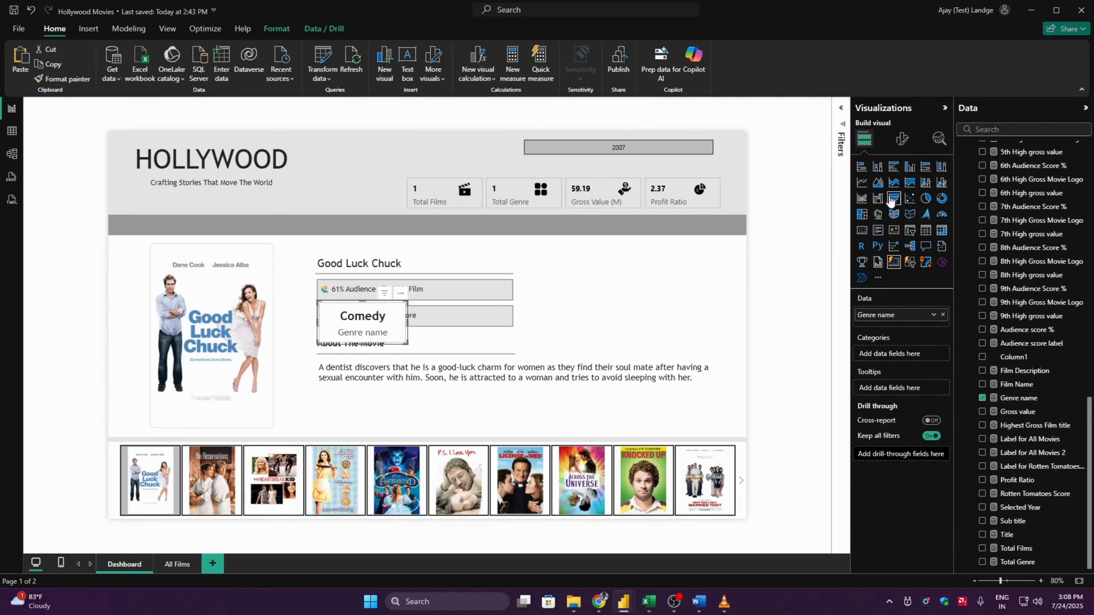
left_click(902, 139)
left_click(906, 361)
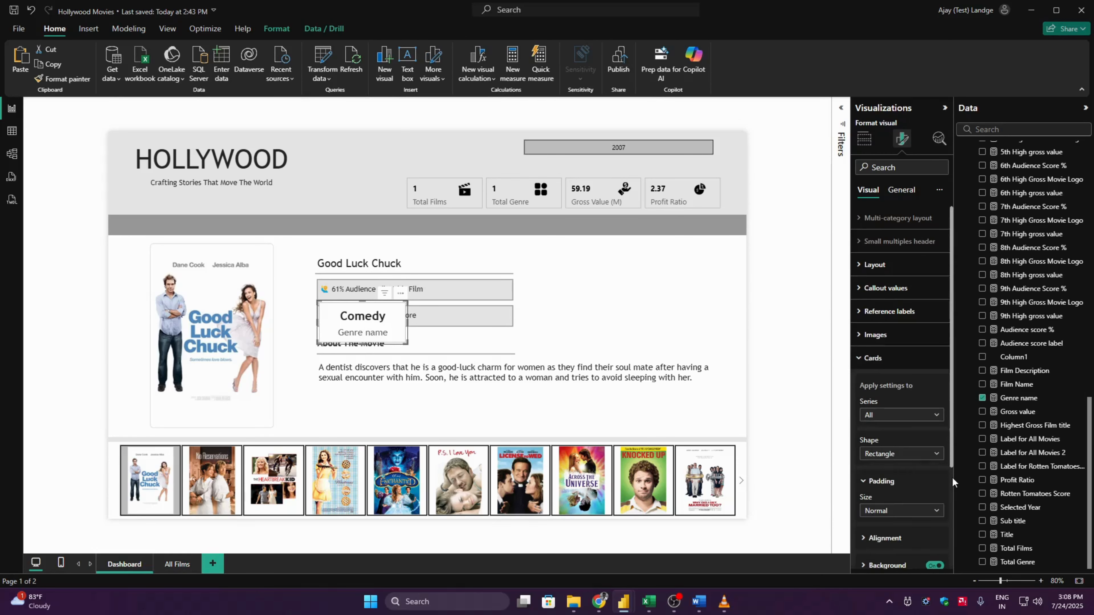
scroll(953, 481, "down", 3)
left_click(934, 425)
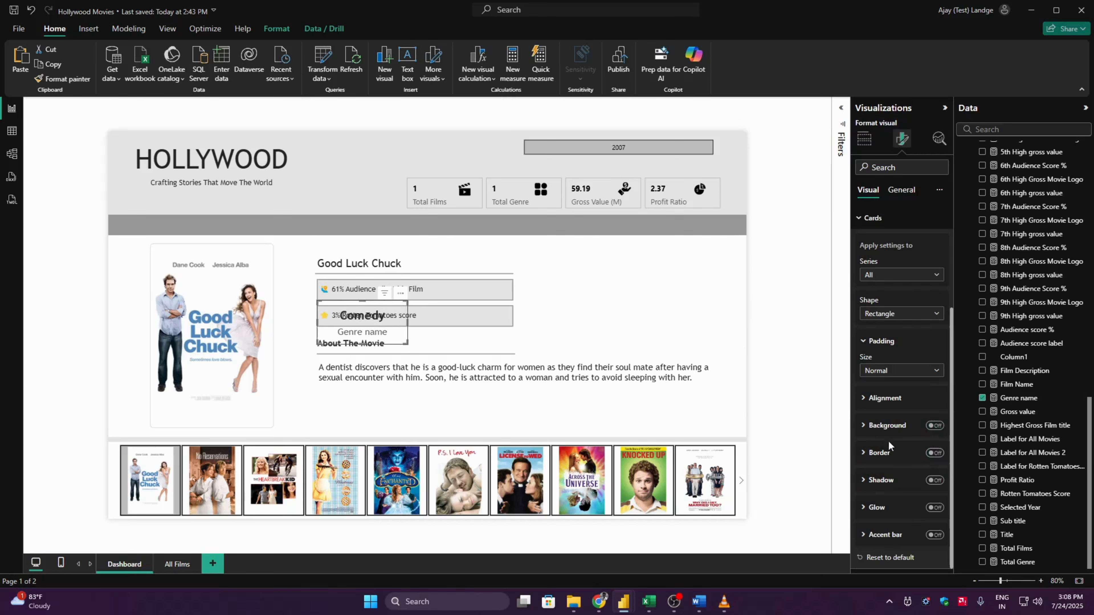
left_click_drag(373, 320, 369, 408)
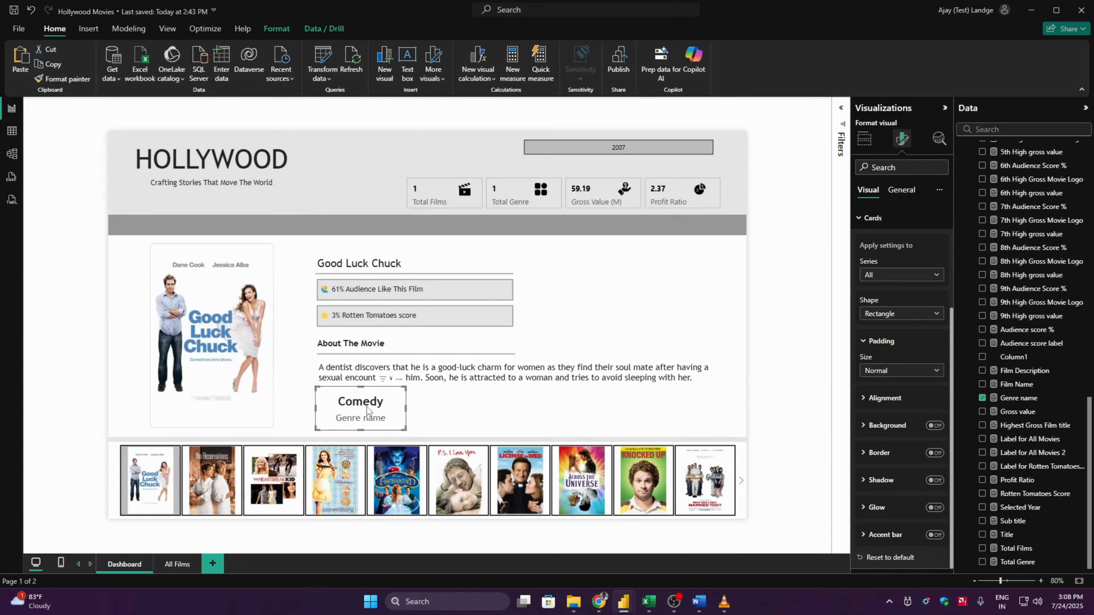
- Duplicate the genre card and place the copy beside the original, to its right
left_click(783, 341)
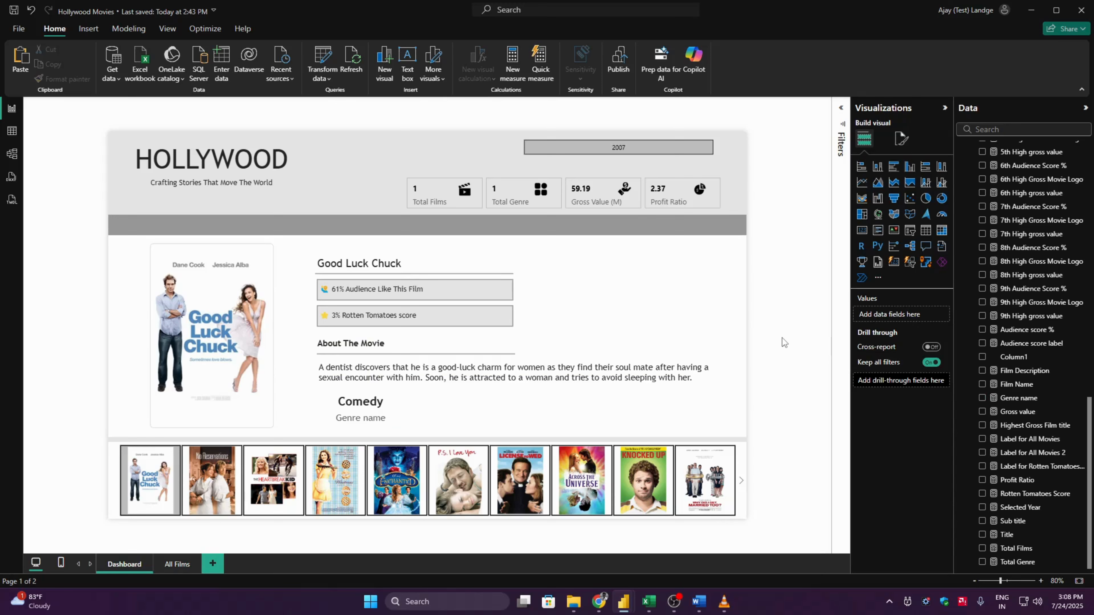
left_click(367, 424)
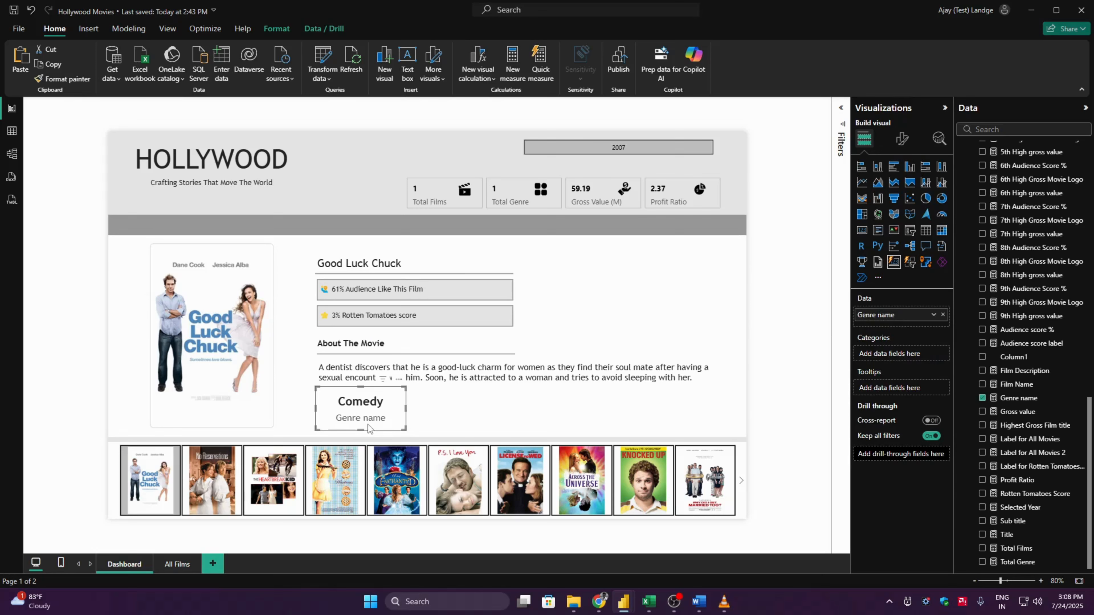
left_click_drag(368, 423, 468, 420)
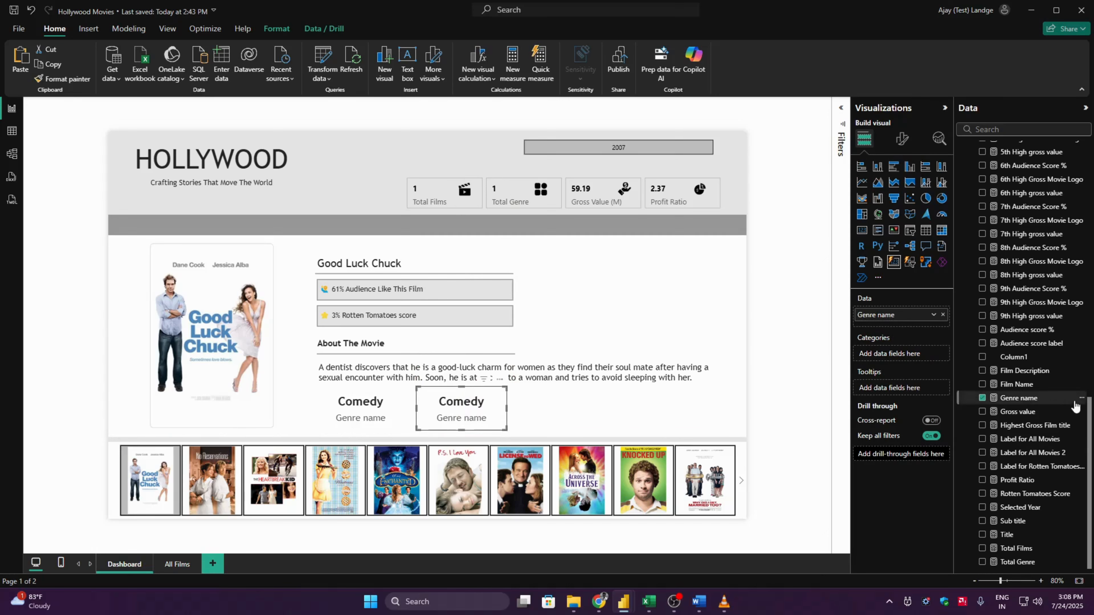
- Start a new measure named Production studio in the Measure table, checking the name against the reference dashboard
scroll(1075, 407, "up", 15)
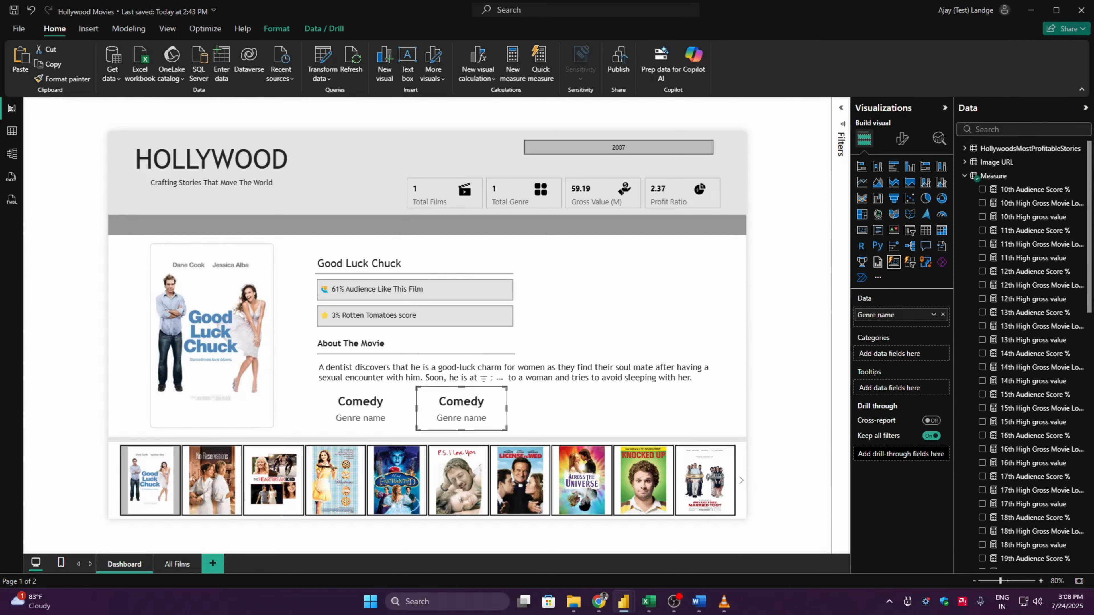
left_click(993, 176)
left_click(229, 78)
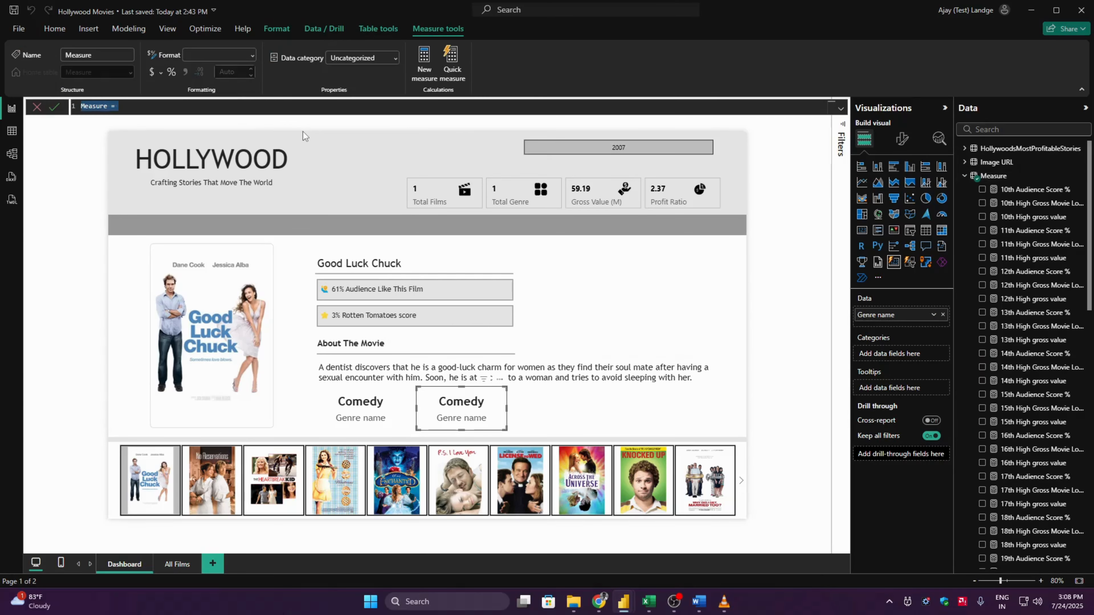
type("Production studio")
key("alt+Tab")
key("alt+Tab")
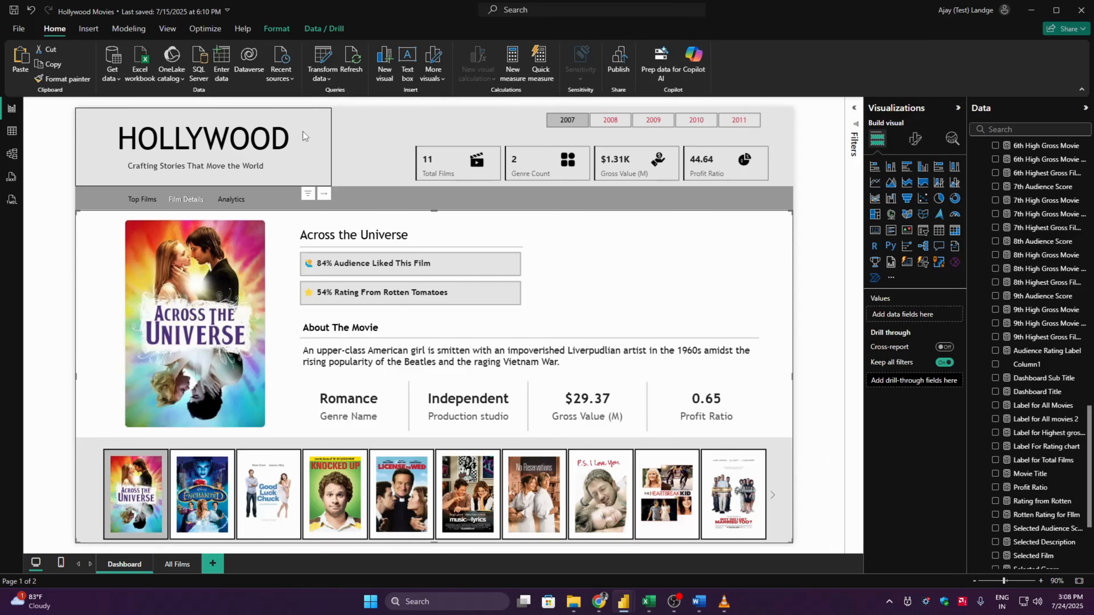
key("alt+Tab")
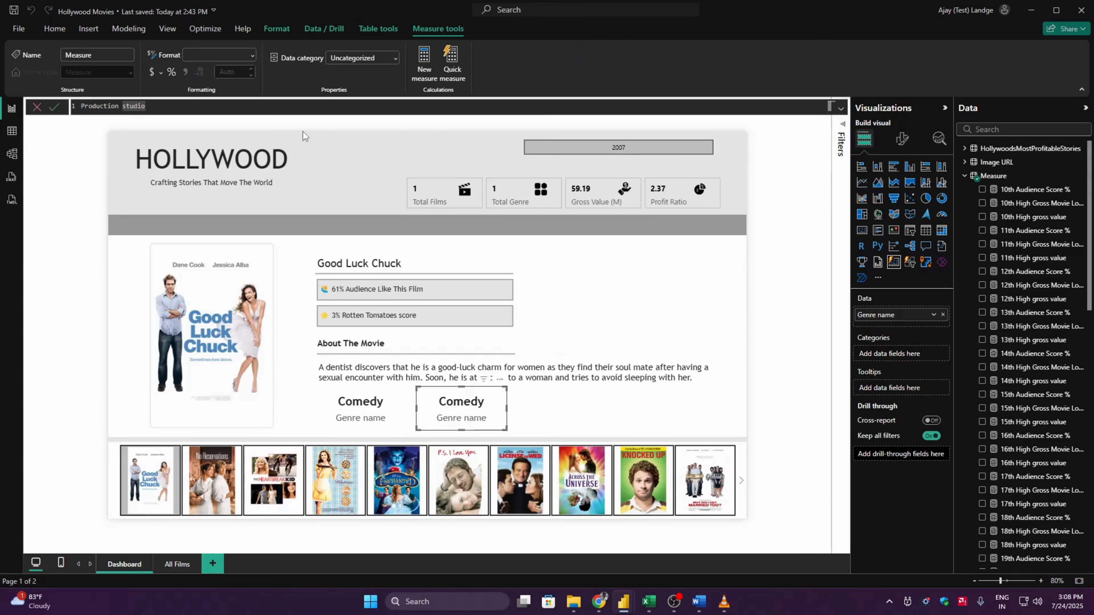
- Define the Production studio measure as SELECTEDVALUE(HollywoodsMostProfitableStories[Lead Studio])
type("= Select")
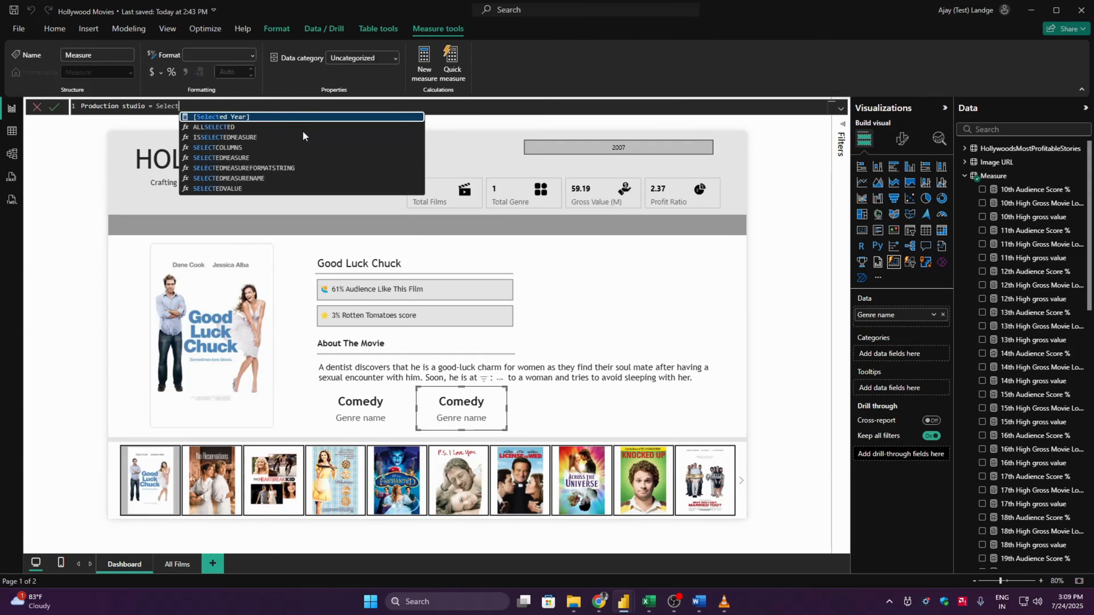
key("Down")
key("Down")
key("Down")
key("Down")
key("Down")
key("Down")
key("Down")
key("Tab")
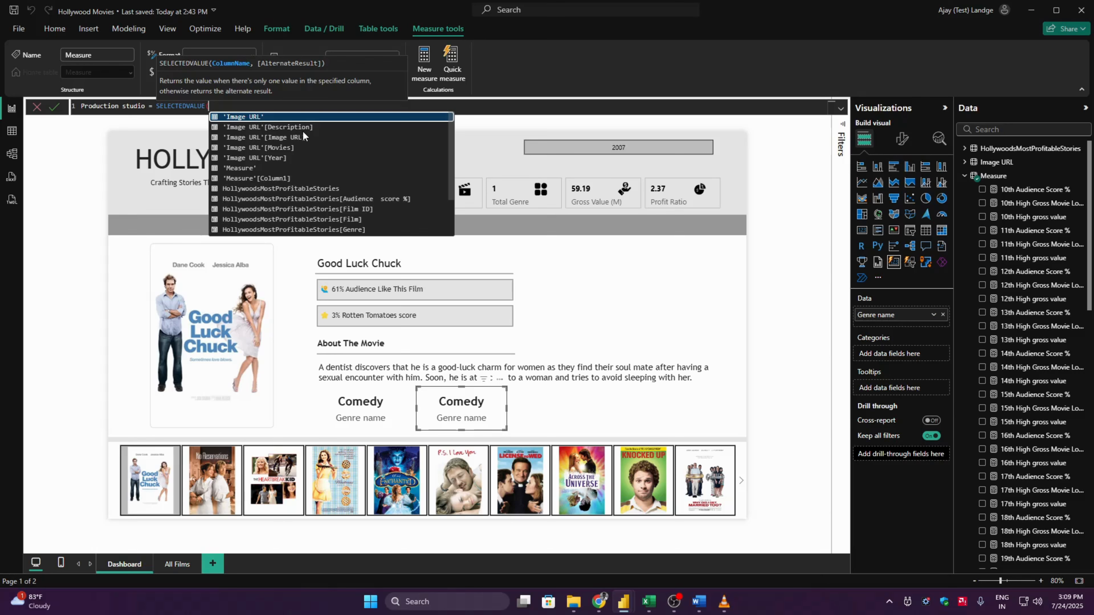
type("HollywoodsMostProfitableStories[Lead Studio]")
key("Tab")
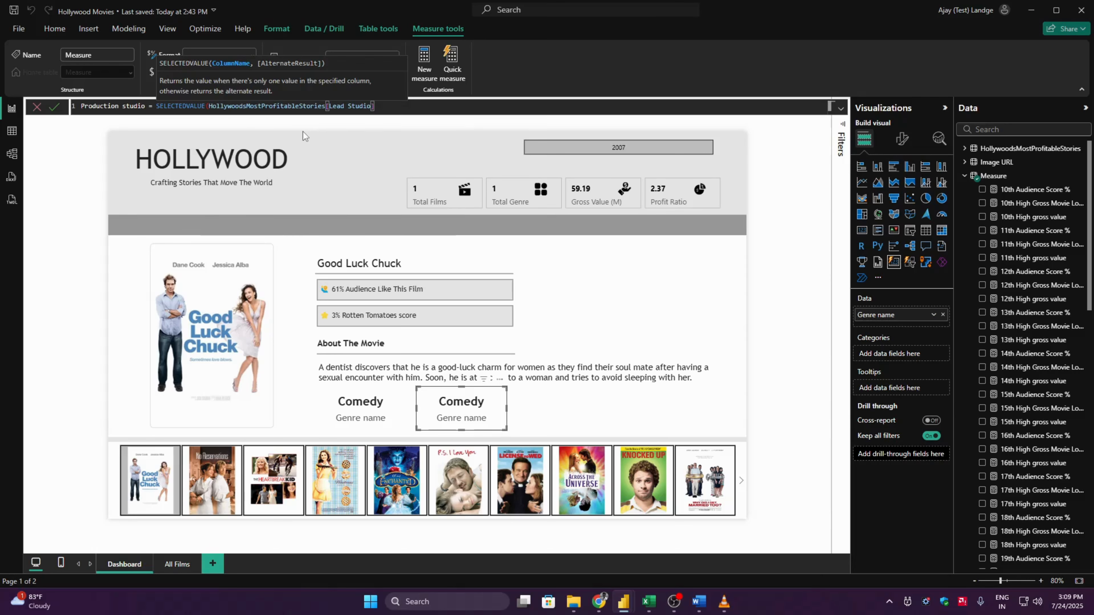
type(")")
key("Return")
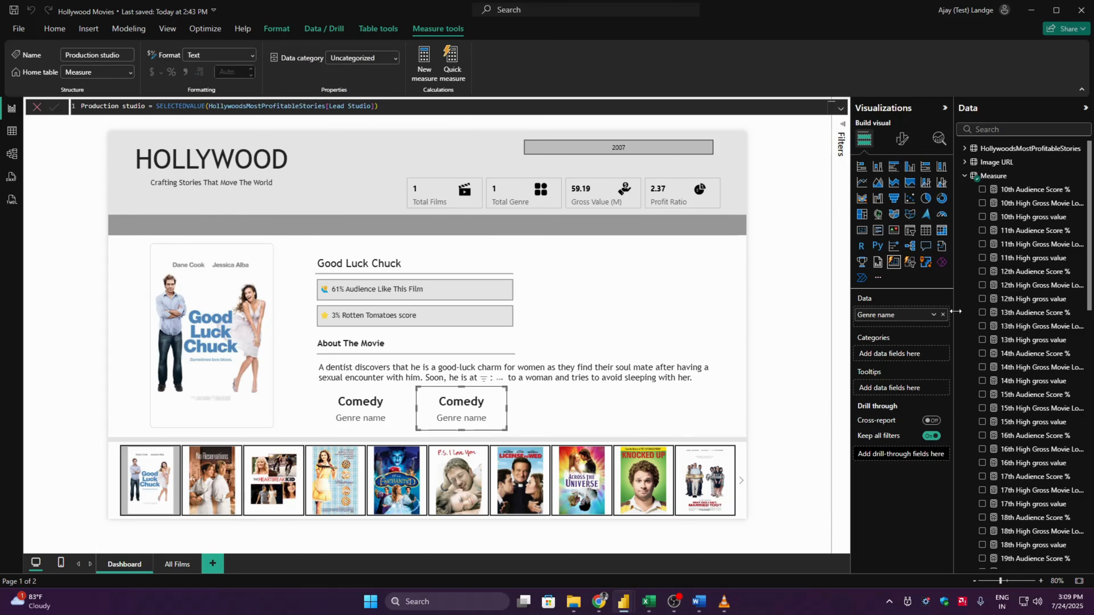
- Replace the Genre name field in the duplicated card with the Production studio measure
left_click(943, 314)
left_click(1092, 481)
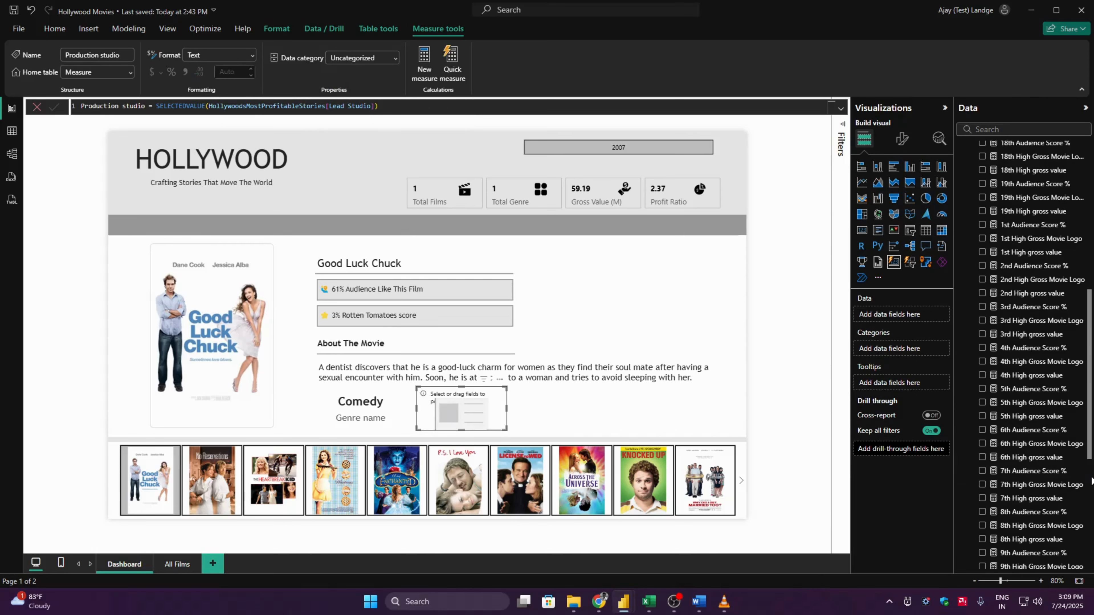
left_click(1091, 480)
left_click(999, 468)
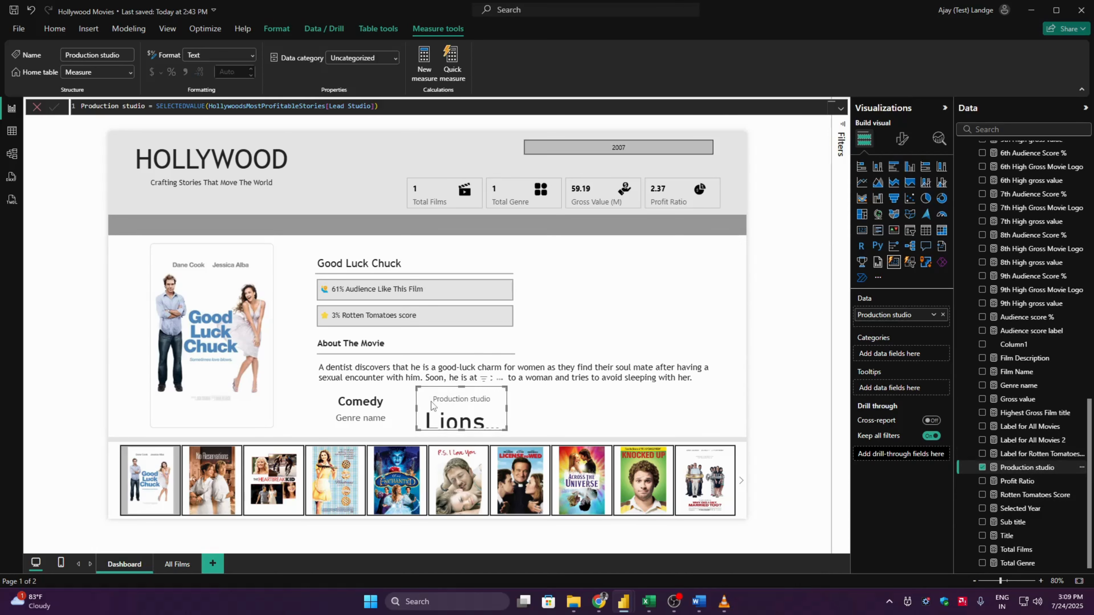
- Format the callout value of the Production studio series in Trebuchet MS at size 20
left_click(901, 139)
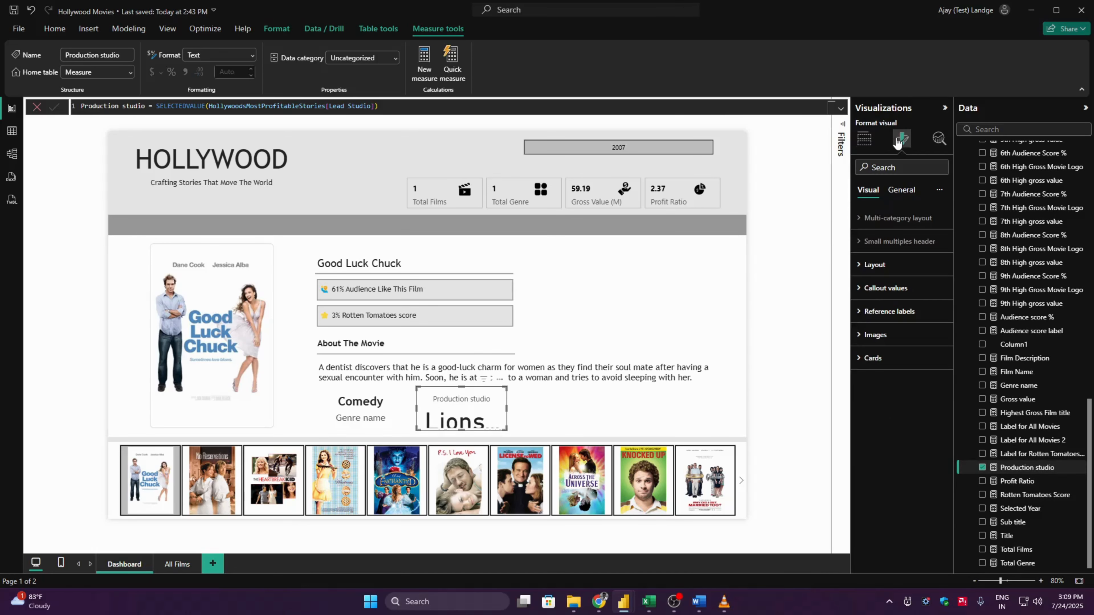
left_click(893, 288)
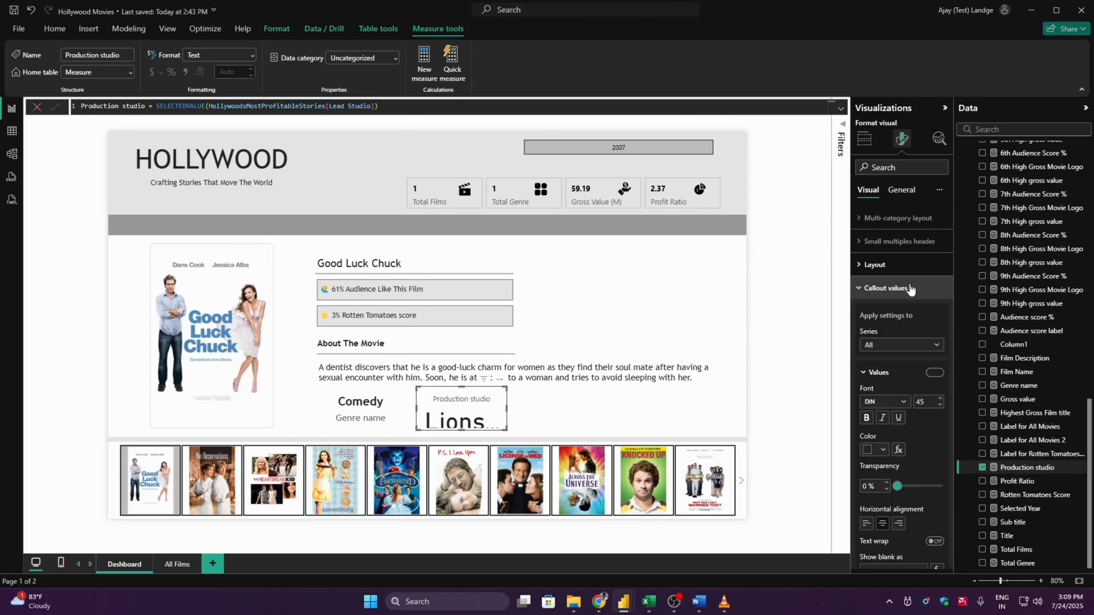
left_click(887, 344)
left_click(892, 371)
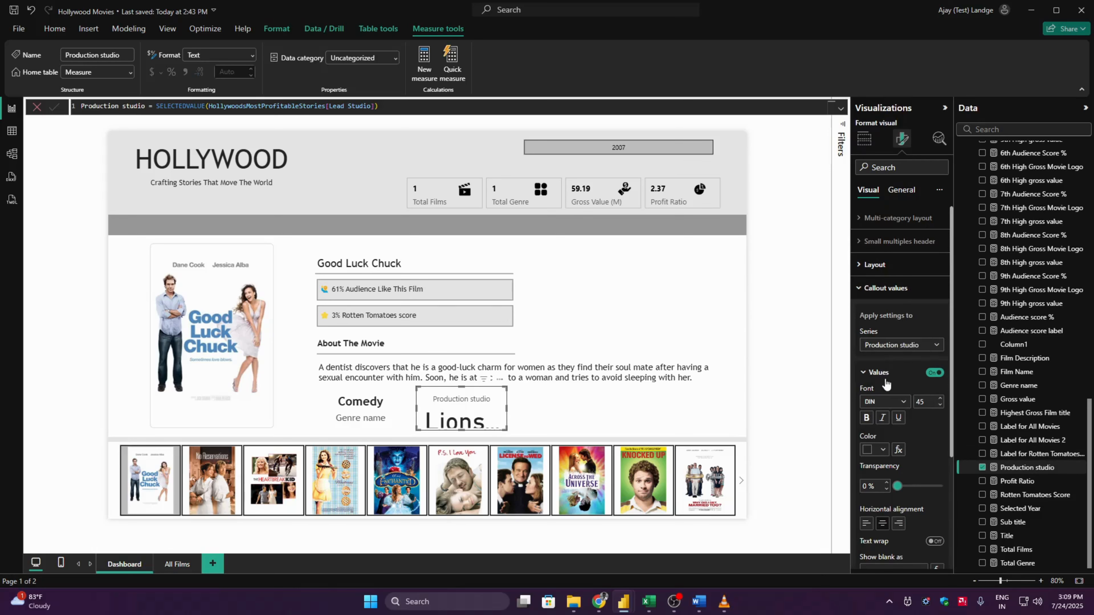
left_click(894, 401)
scroll(938, 381, "down", 10)
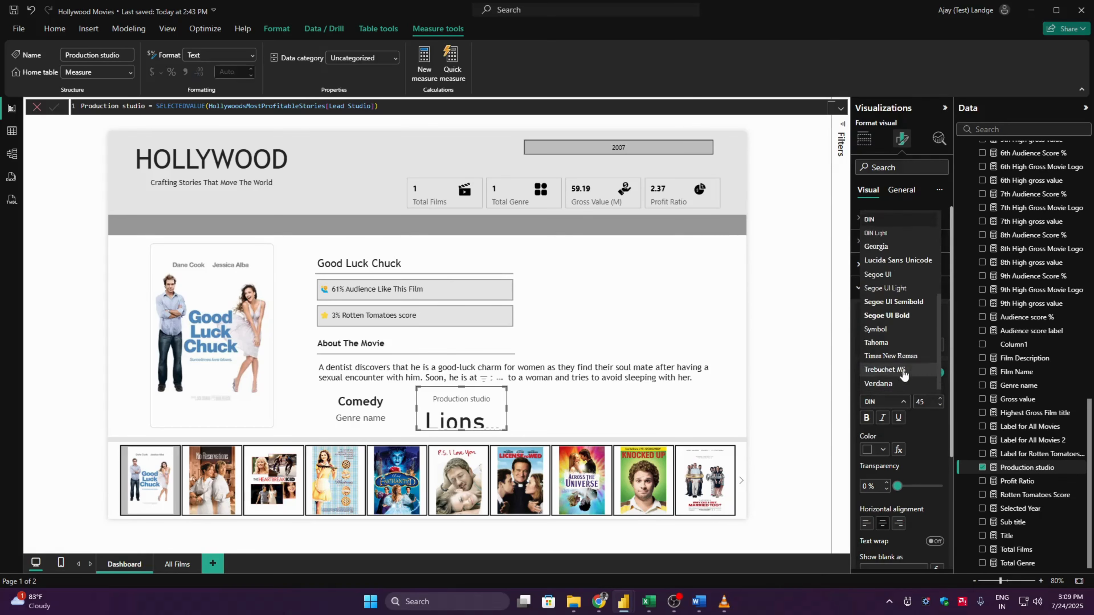
left_click(902, 369)
left_click(930, 401)
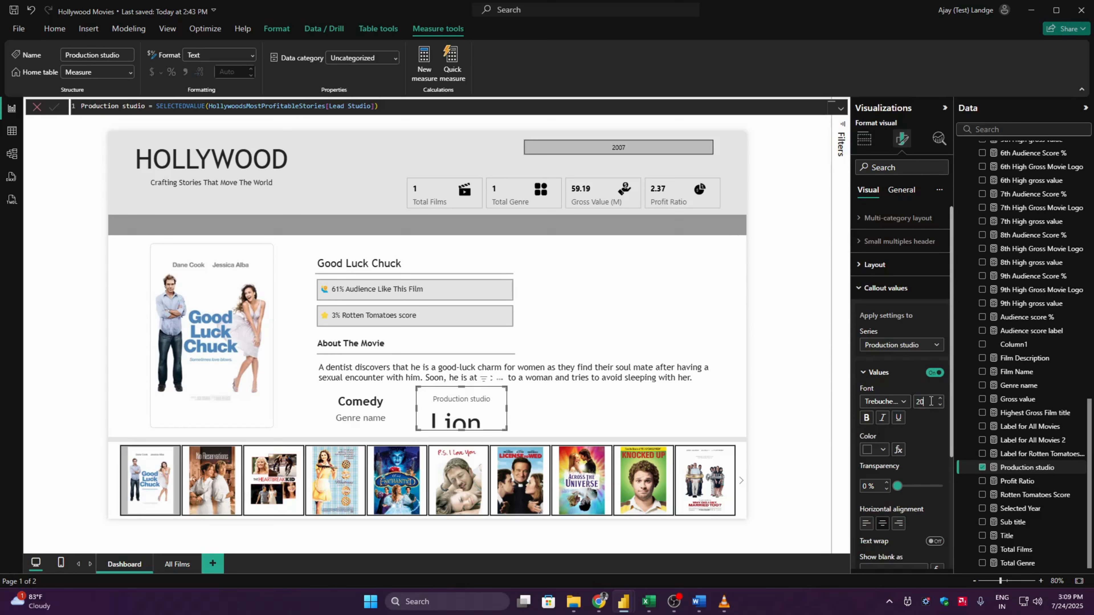
key("Return")
left_click(891, 372)
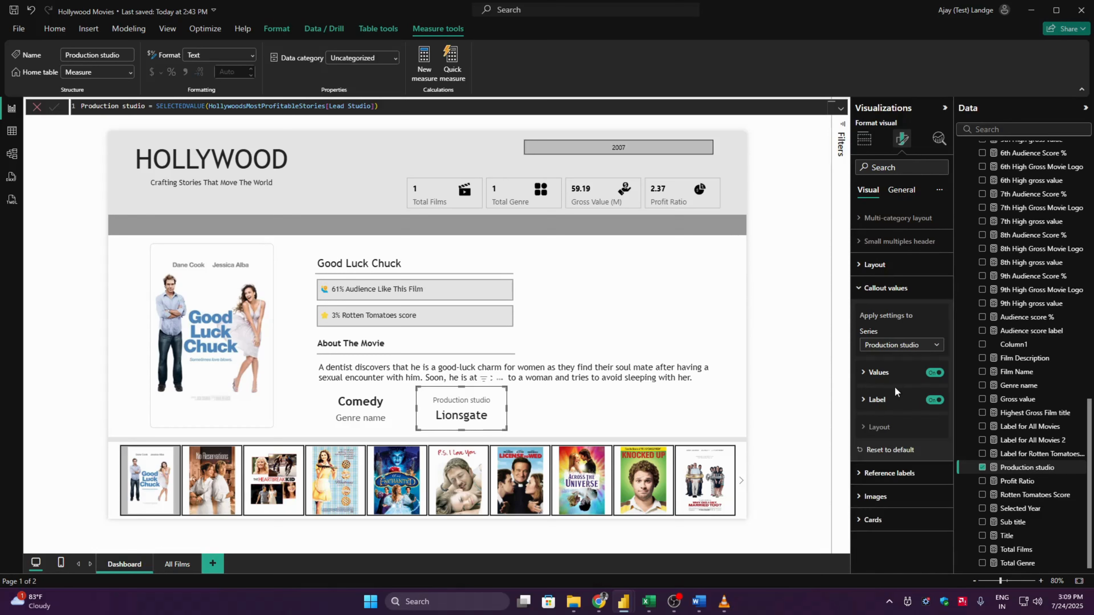
- Format the production studio card's label in Trebuchet MS at size 15 and position it below the value
left_click(895, 400)
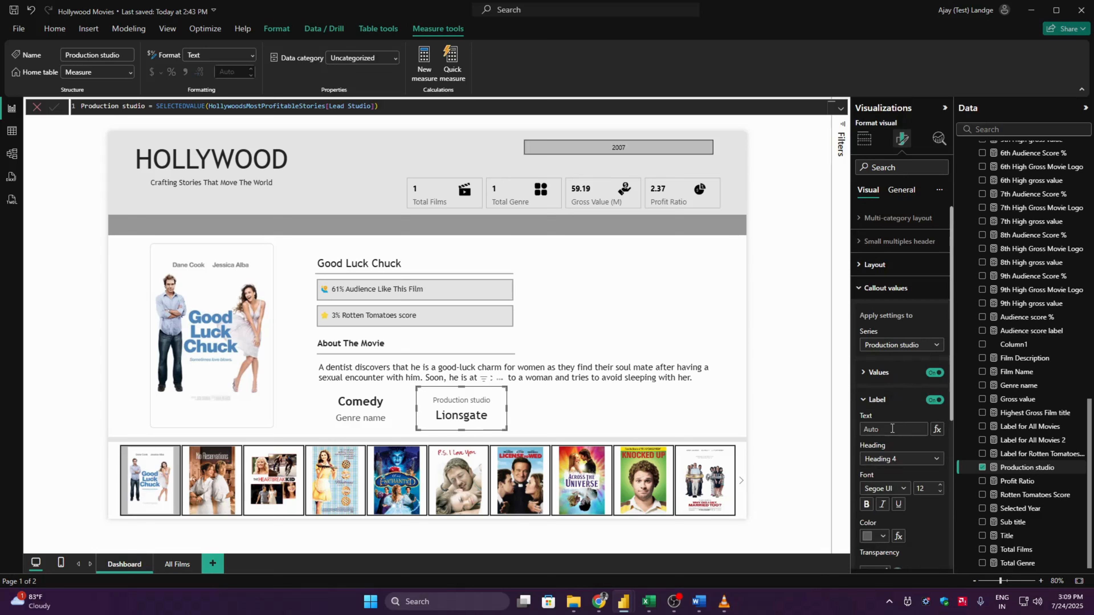
left_click(898, 489)
left_click(891, 469)
double_click(929, 489)
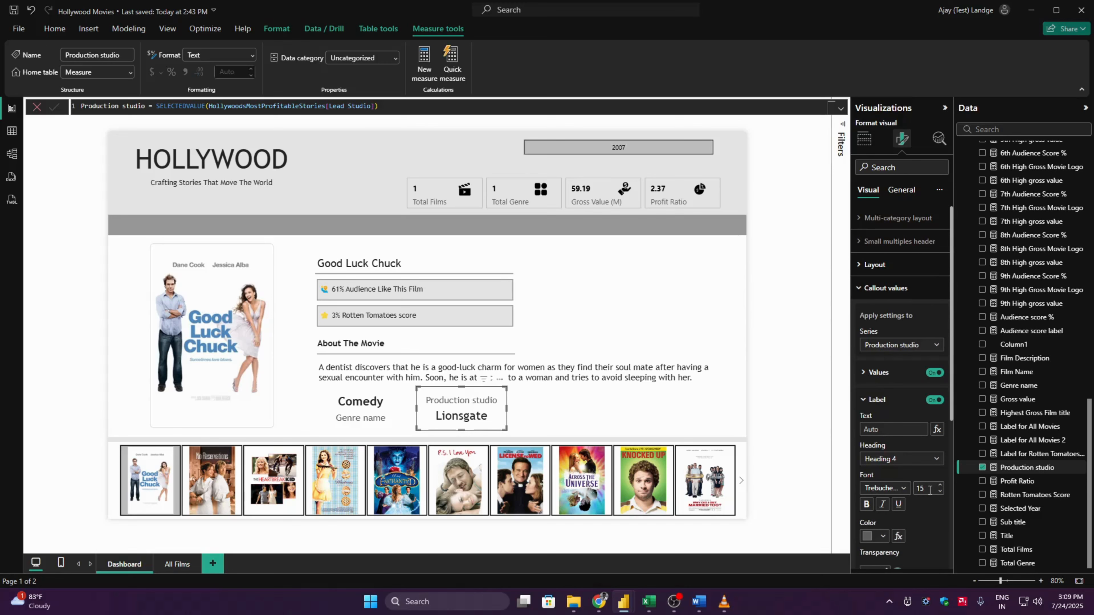
scroll(946, 512, "down", 5)
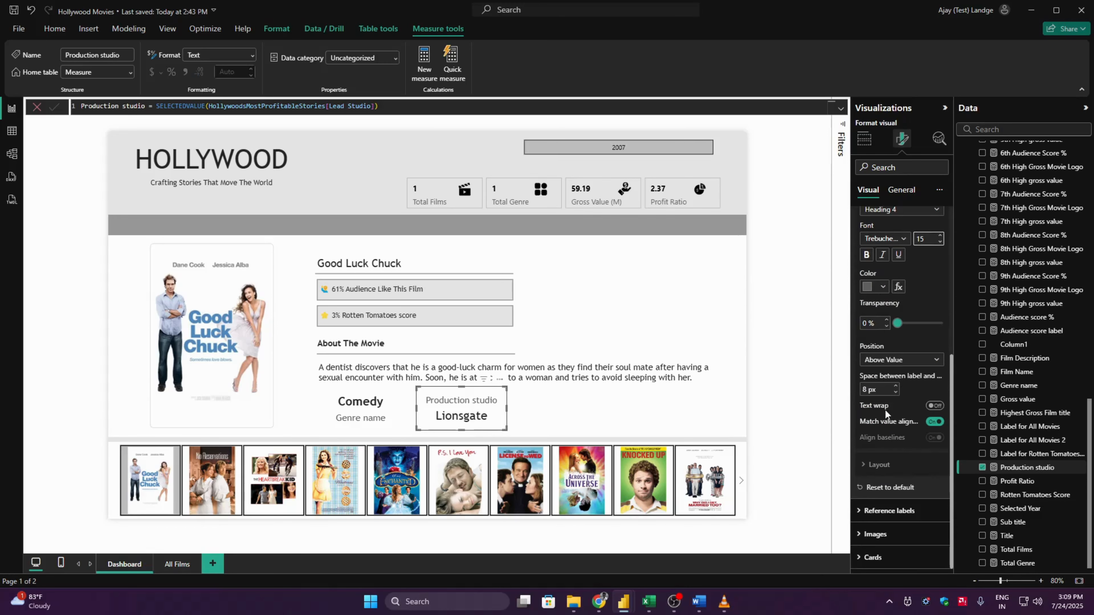
left_click(896, 360)
left_click(891, 374)
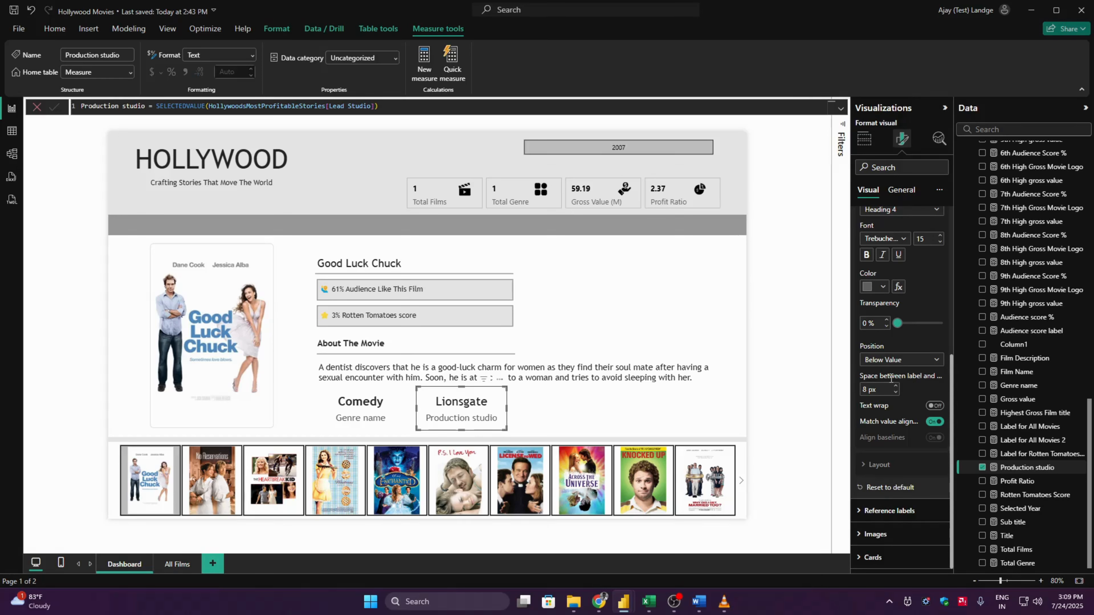
left_click(806, 399)
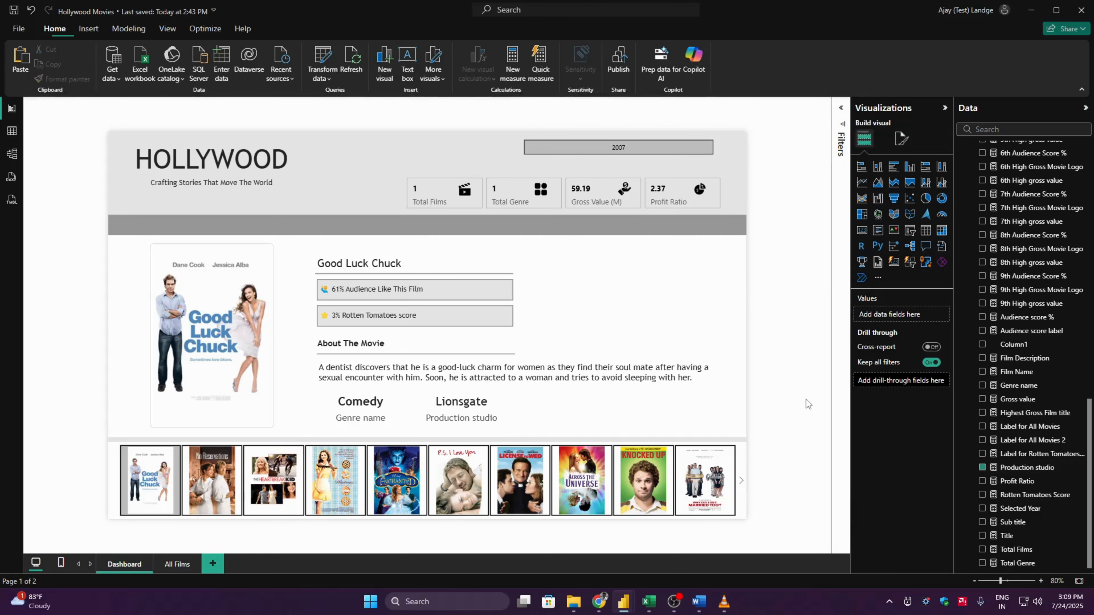
- Make the production studio card's callout value bold
left_click(461, 407)
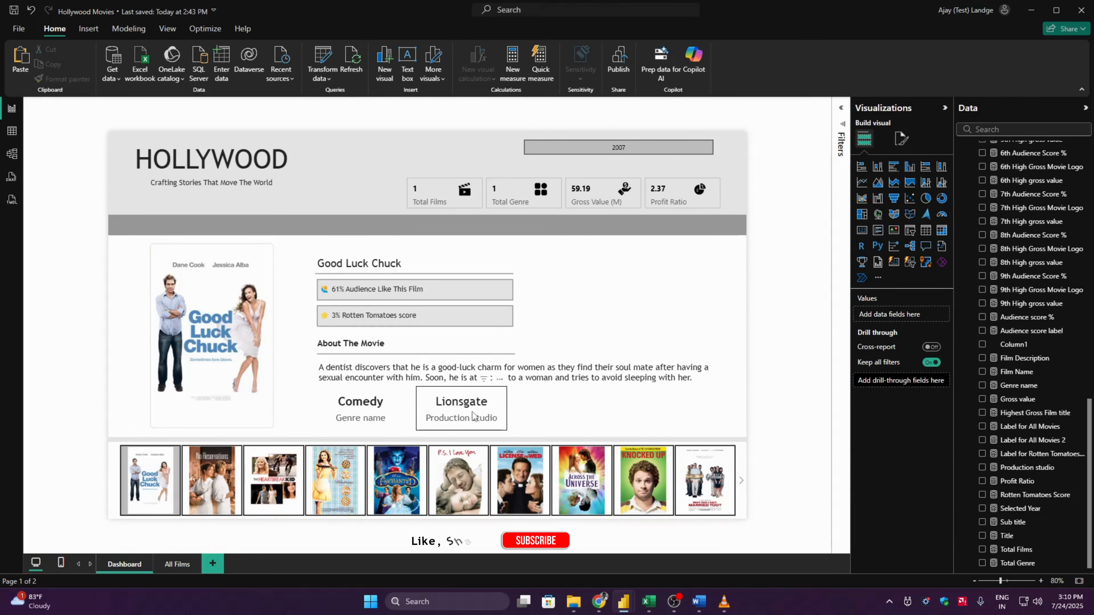
left_click(902, 138)
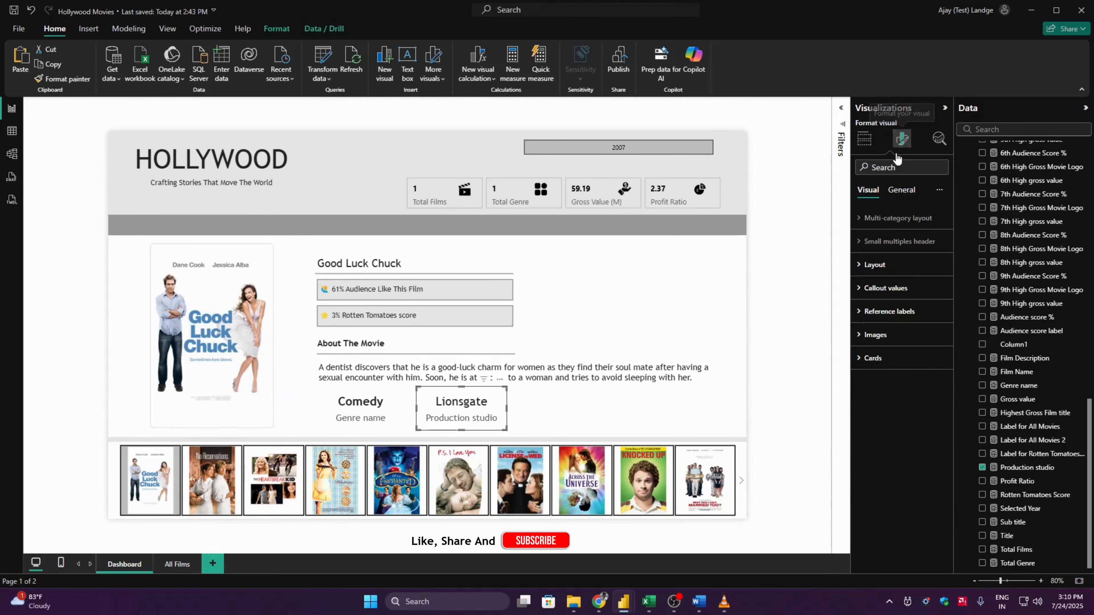
left_click(904, 287)
left_click(866, 417)
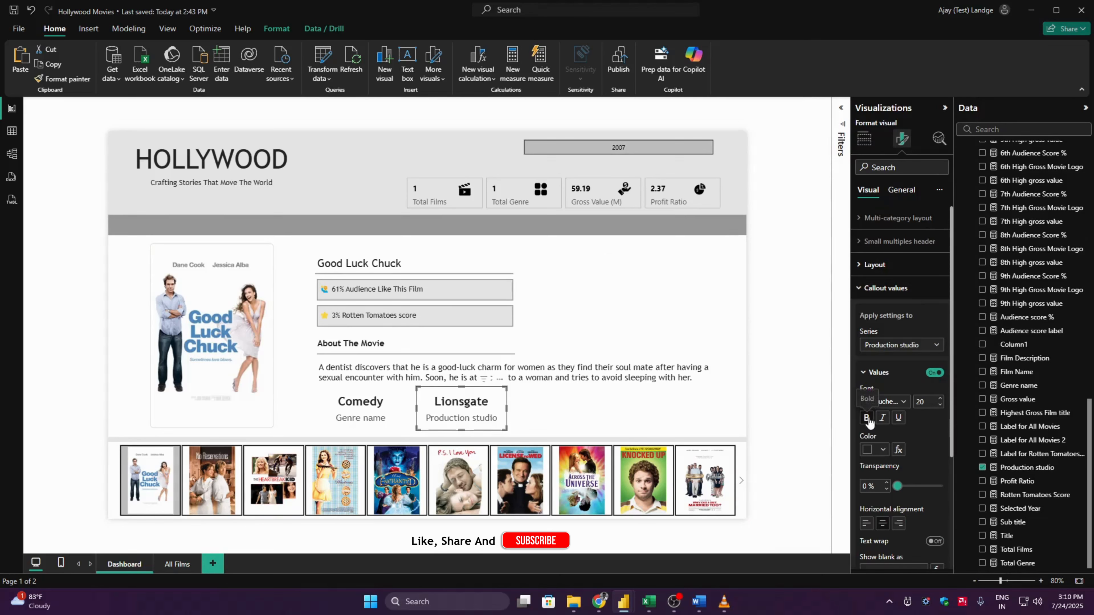
left_click(795, 389)
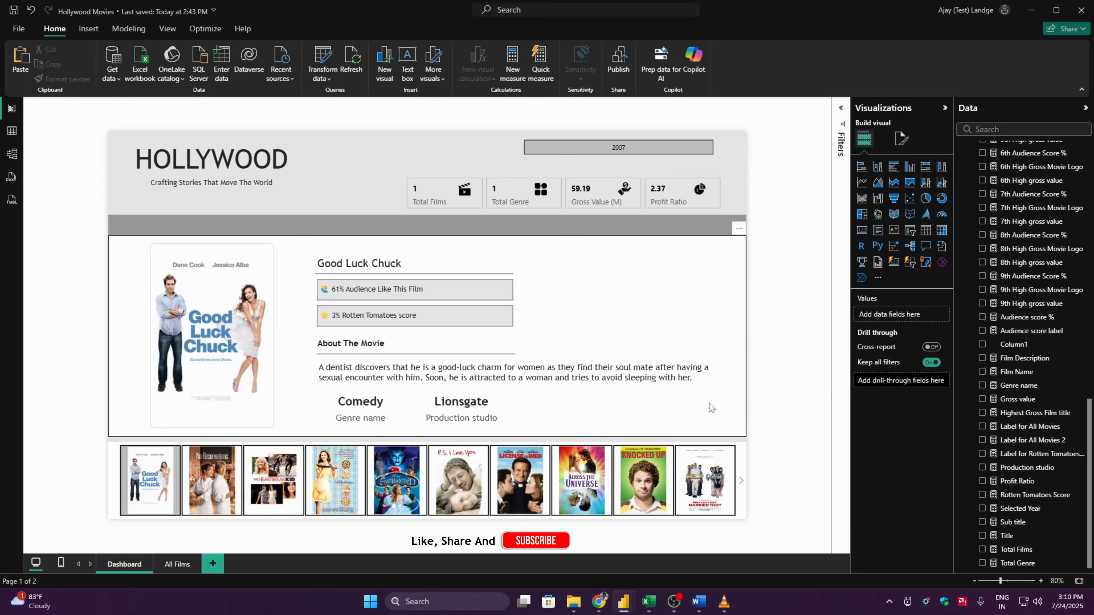
- Duplicate the production studio card to its right and replace the copy's field with the Gross value measure
left_click(474, 408)
left_click_drag(472, 408, 566, 405)
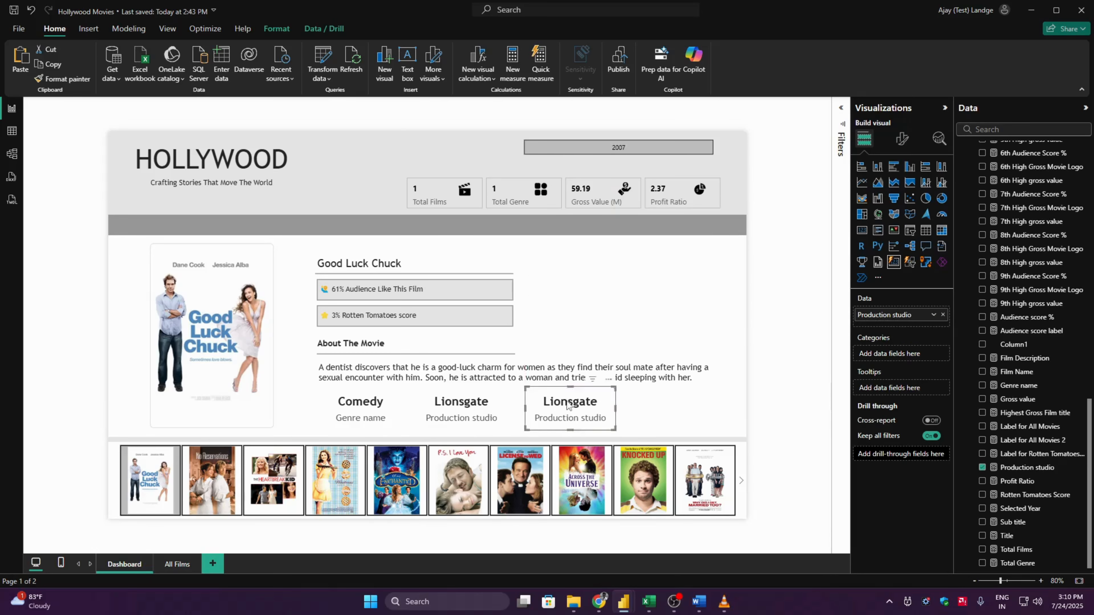
left_click_drag(1091, 411, 1092, 160)
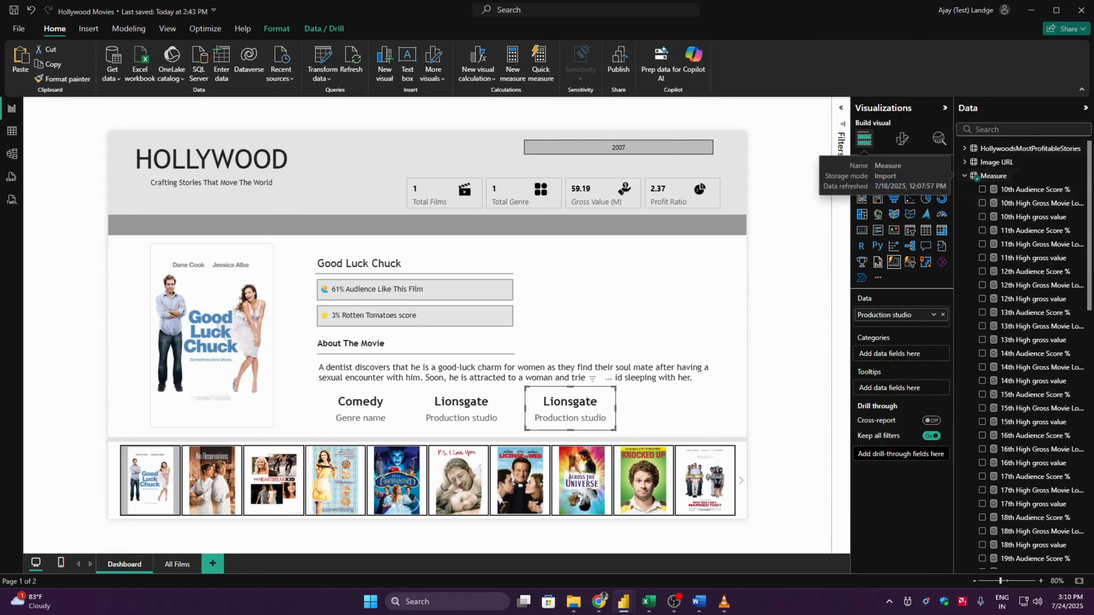
left_click_drag(1091, 228, 1092, 523)
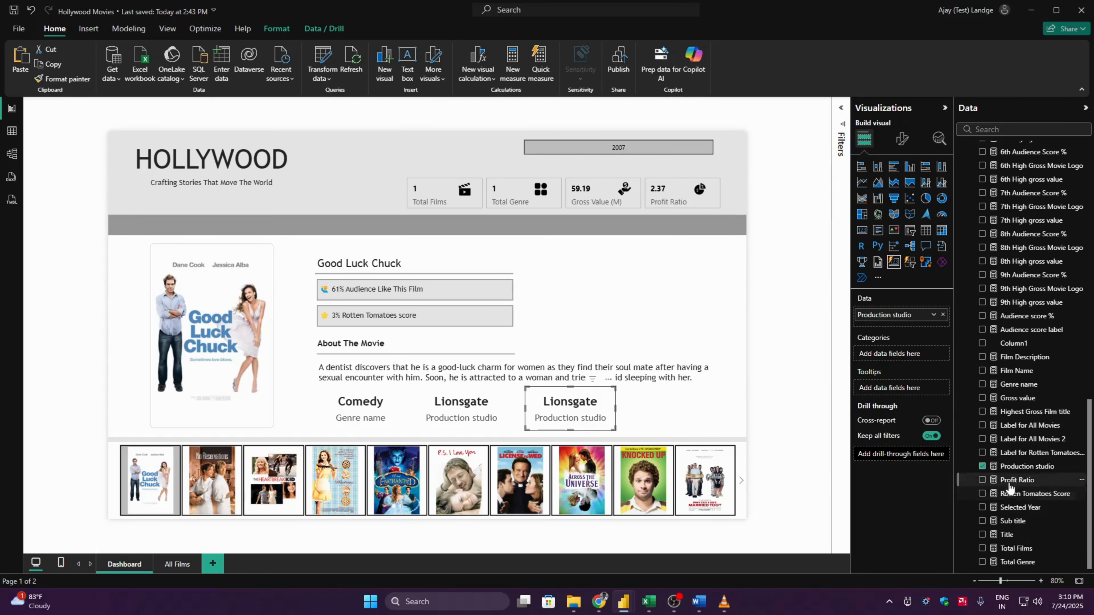
left_click(982, 466)
left_click(982, 561)
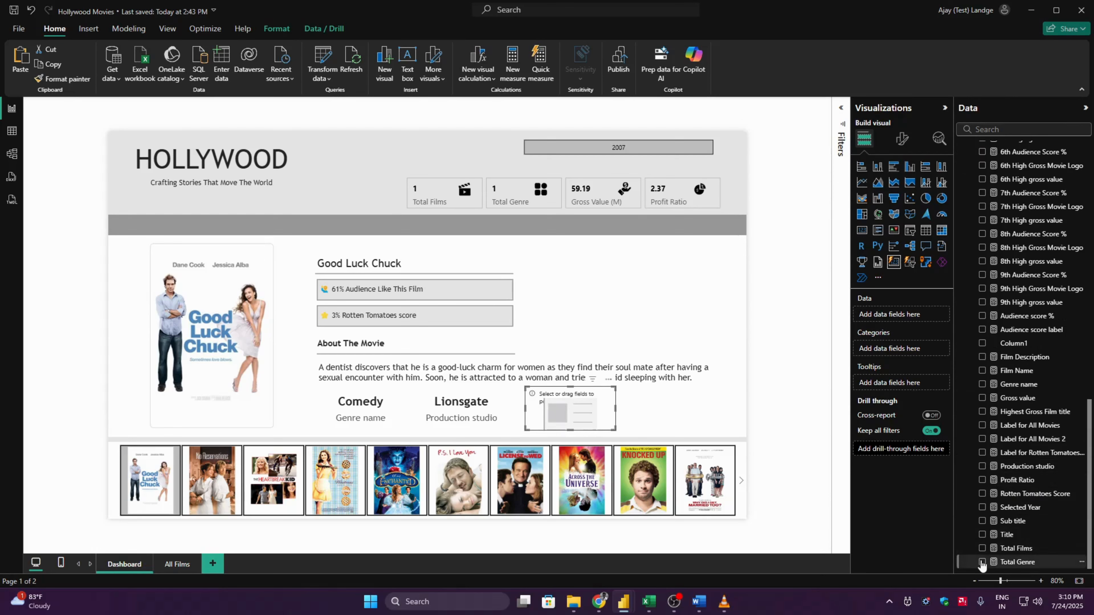
left_click(981, 562)
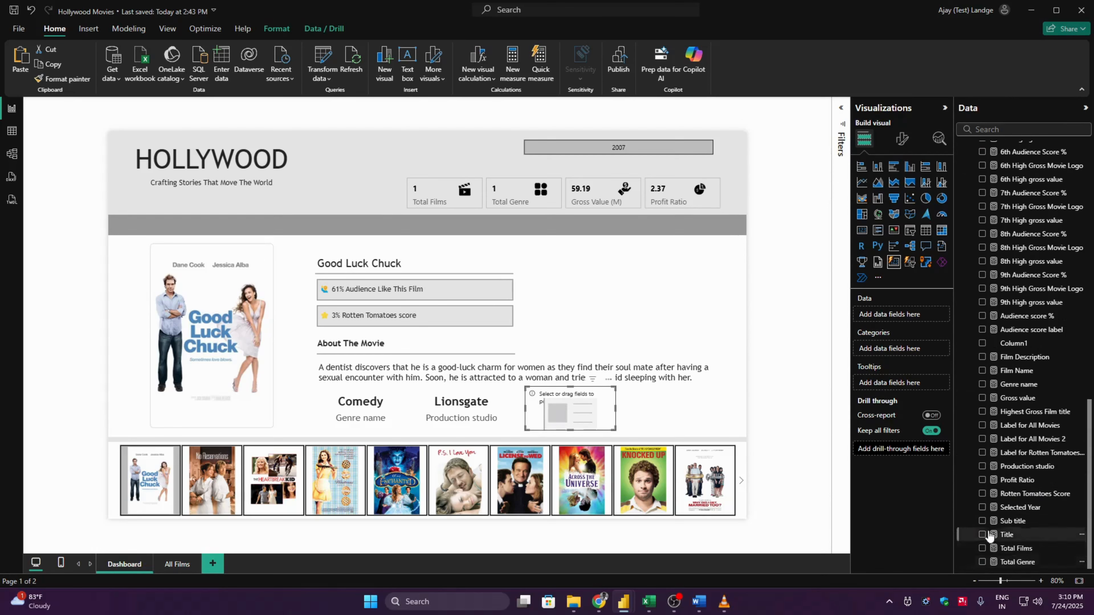
left_click(982, 397)
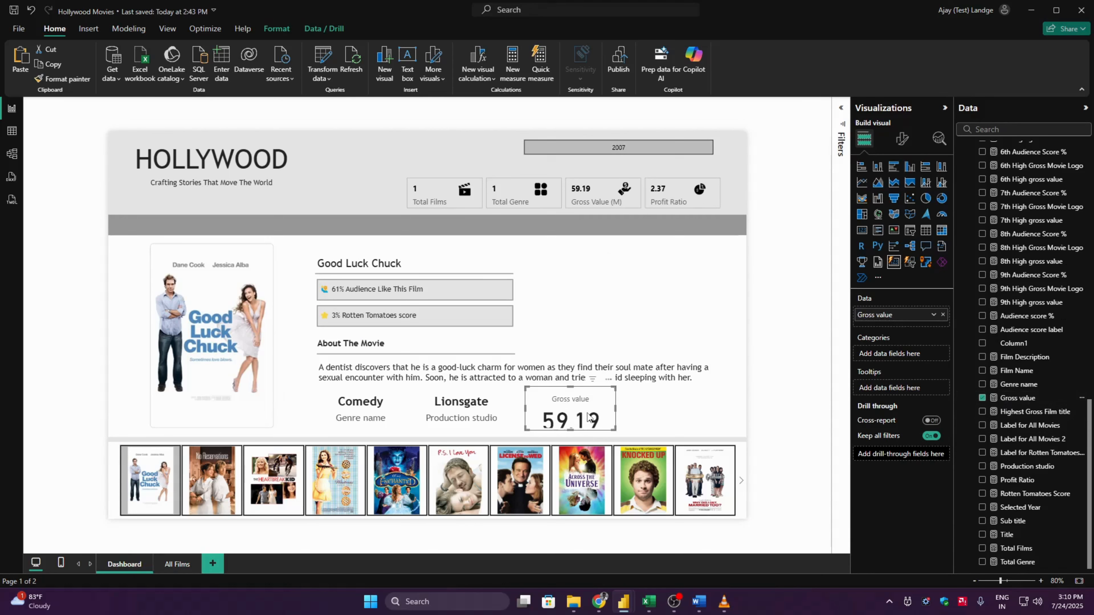
- Format the callout value of the Gross value series in bold Trebuchet MS at size 20
left_click(902, 138)
left_click(911, 291)
left_click(903, 347)
left_click(899, 375)
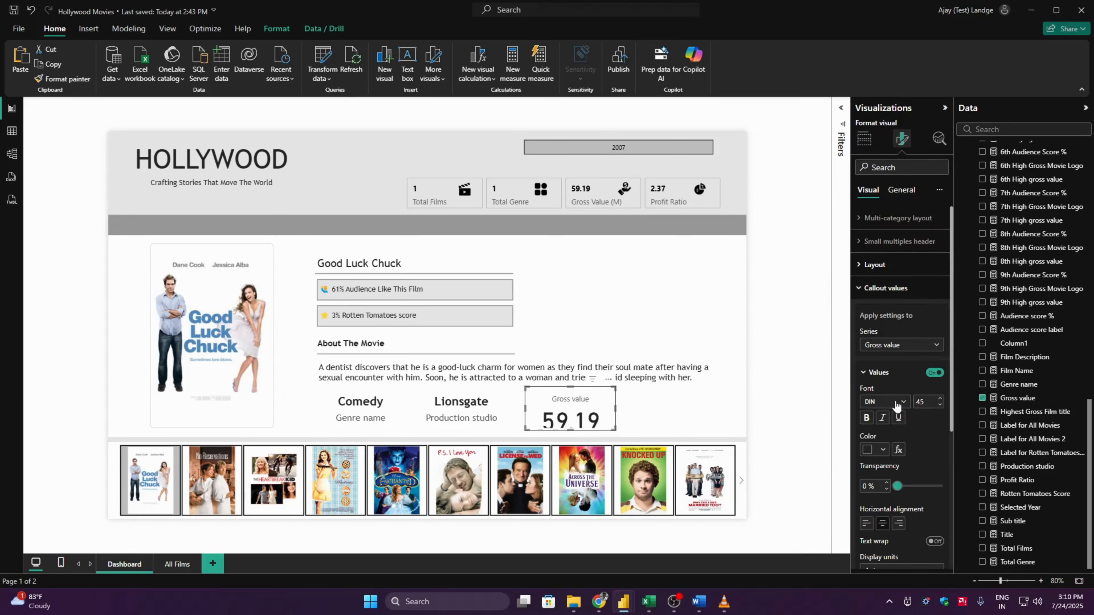
left_click(900, 401)
left_click(903, 371)
left_click(931, 402)
type("20")
key("Return")
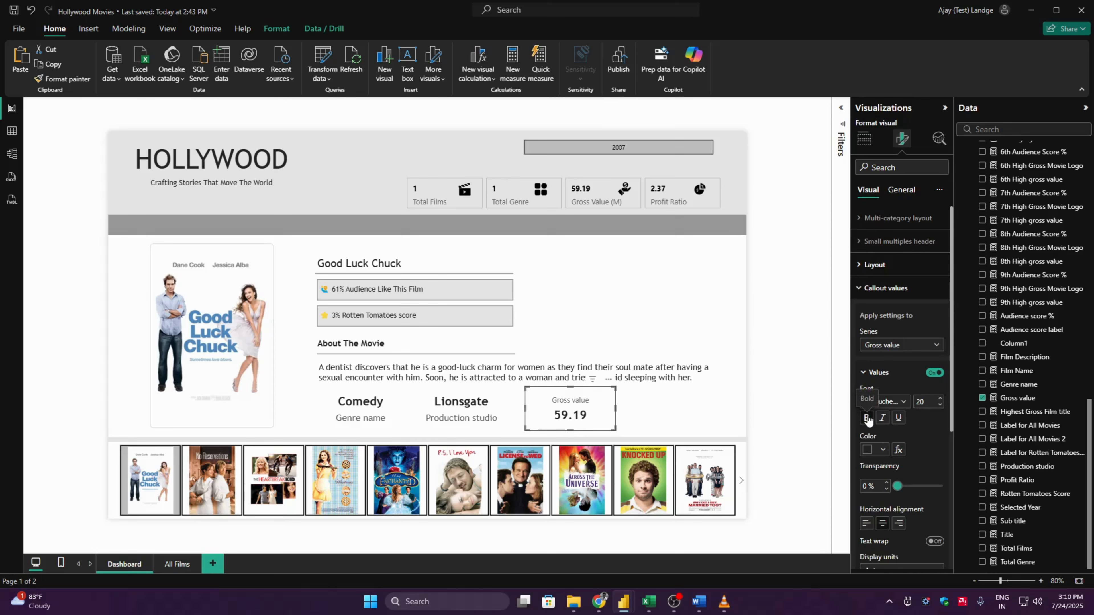
- Format the gross value card's label in Trebuchet MS at size 15 and position it below the value
left_click(879, 372)
left_click(876, 399)
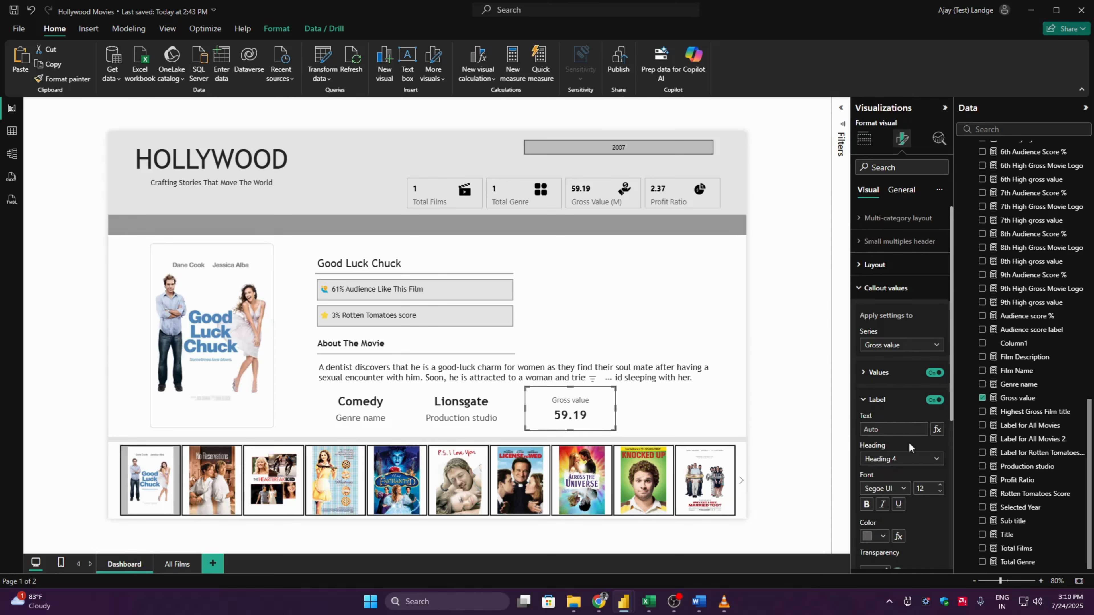
left_click(903, 488)
scroll(936, 470, "down", 2)
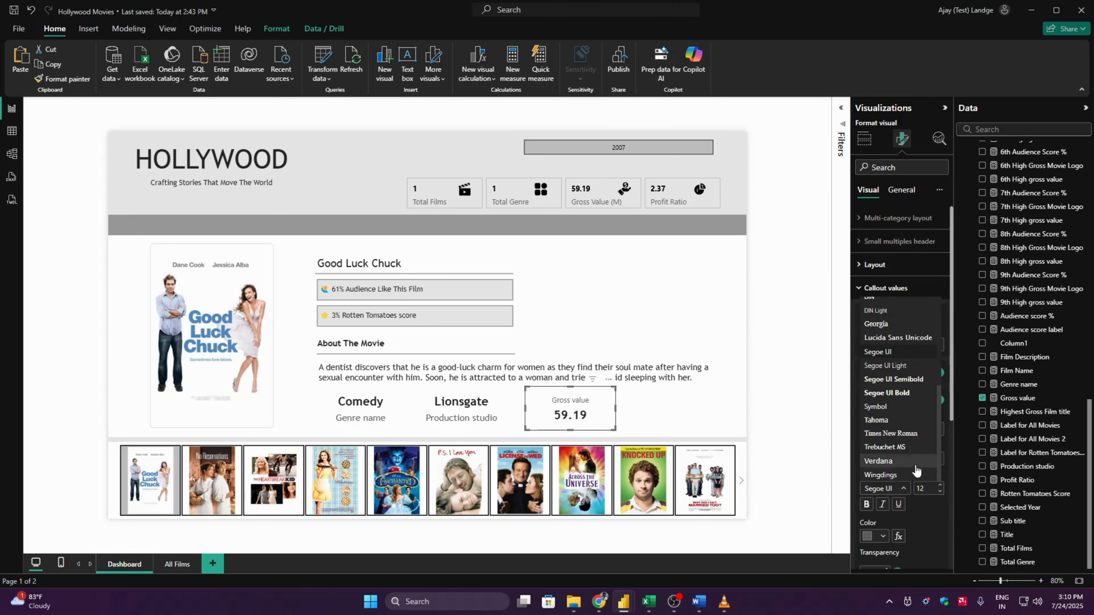
left_click(901, 450)
left_click(929, 487)
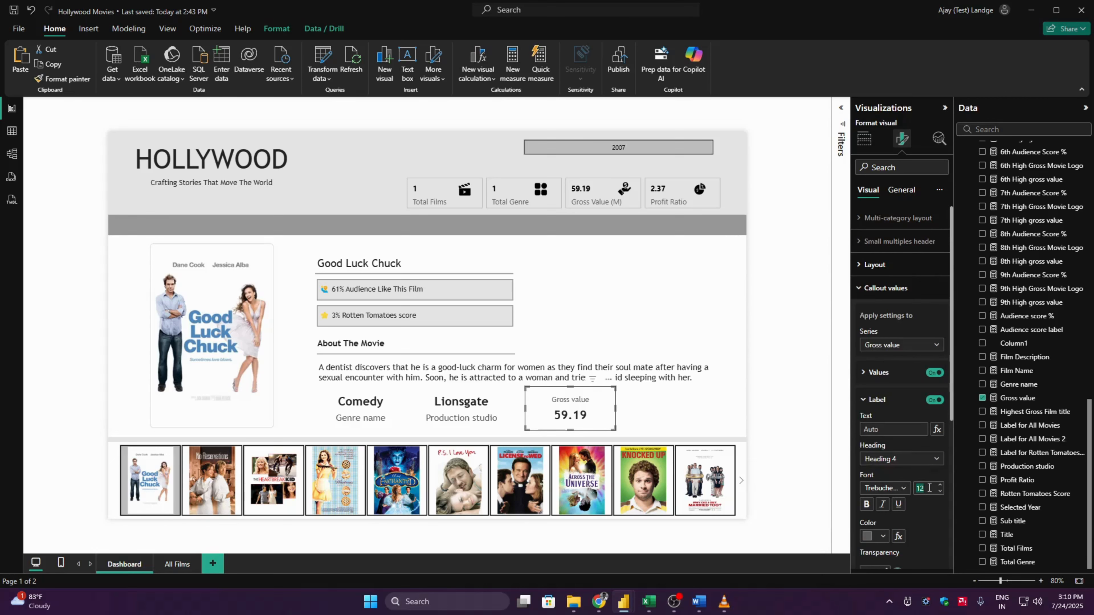
type("15")
key("Return")
scroll(950, 521, "down", 5)
left_click(898, 359)
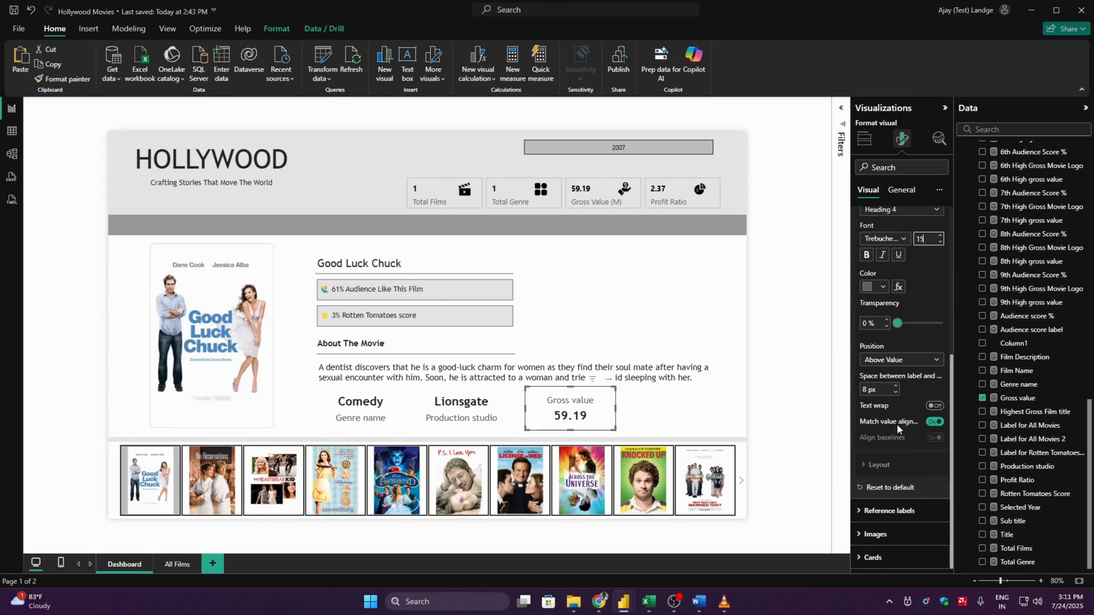
left_click(886, 375)
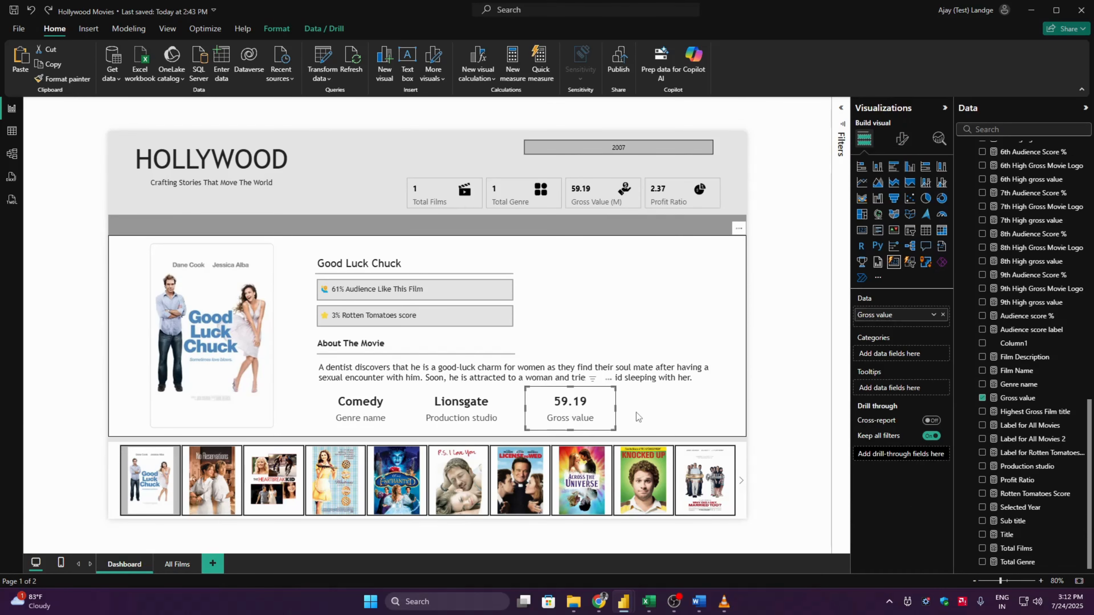
- Duplicate the gross value card to its right and replace the copy's field with the Profit Ratio measure
left_click_drag(571, 403, 676, 402)
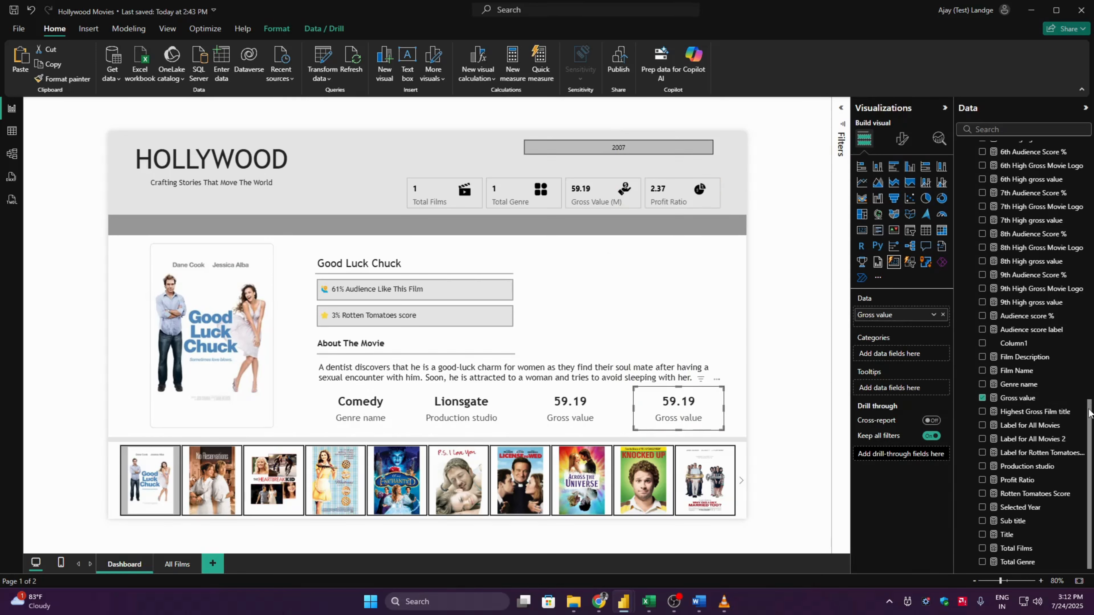
left_click(982, 397)
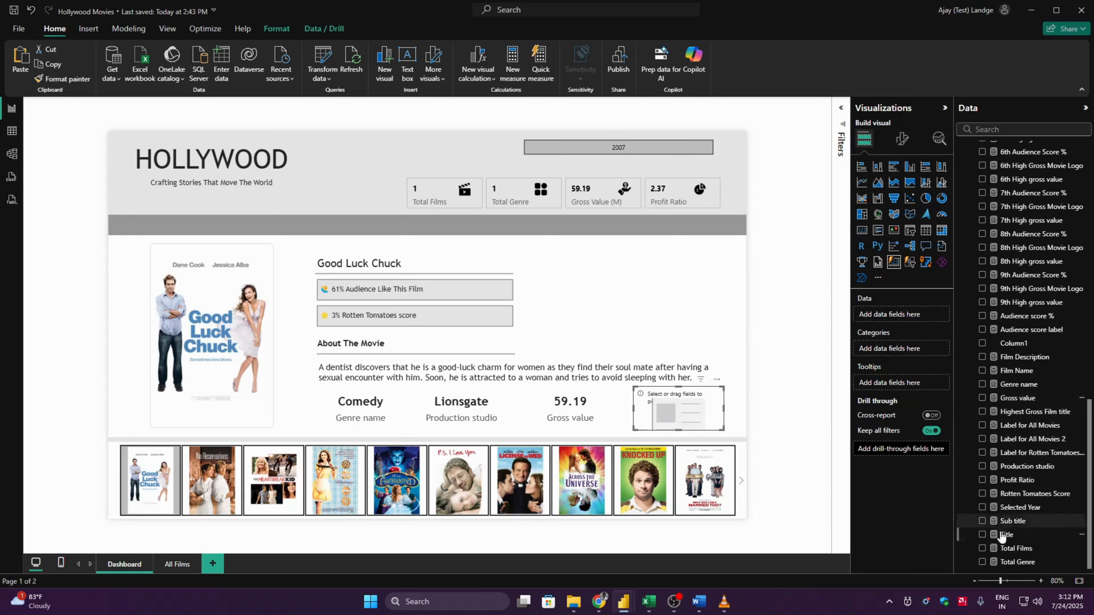
left_click(981, 480)
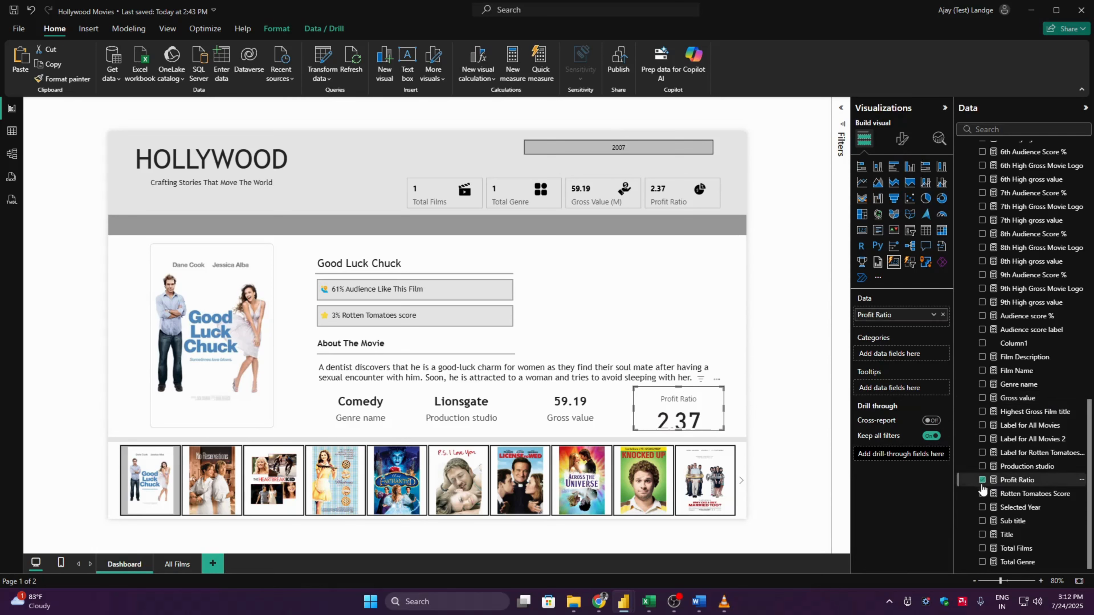
- Format the callout value of the Profit Ratio series in Trebuchet MS at size 20
left_click(901, 138)
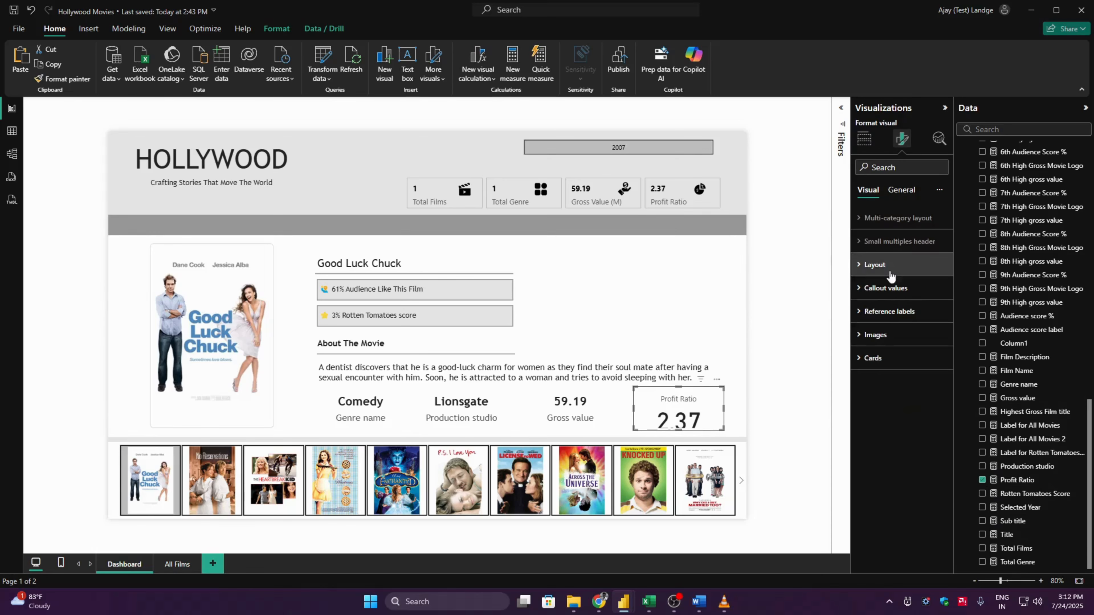
left_click(887, 288)
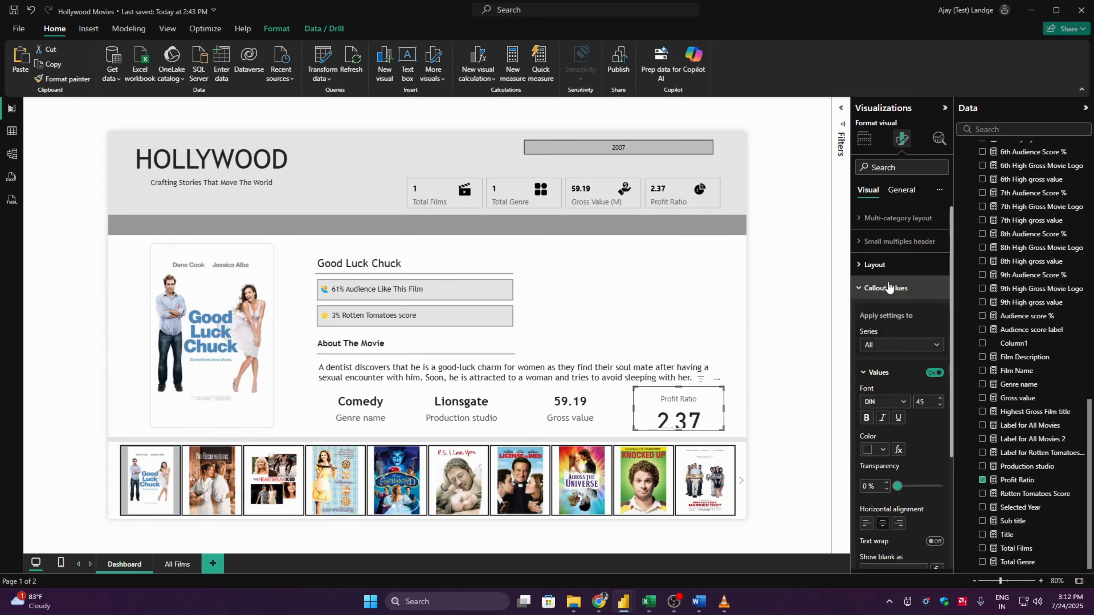
left_click(900, 403)
scroll(894, 368, "down", 3)
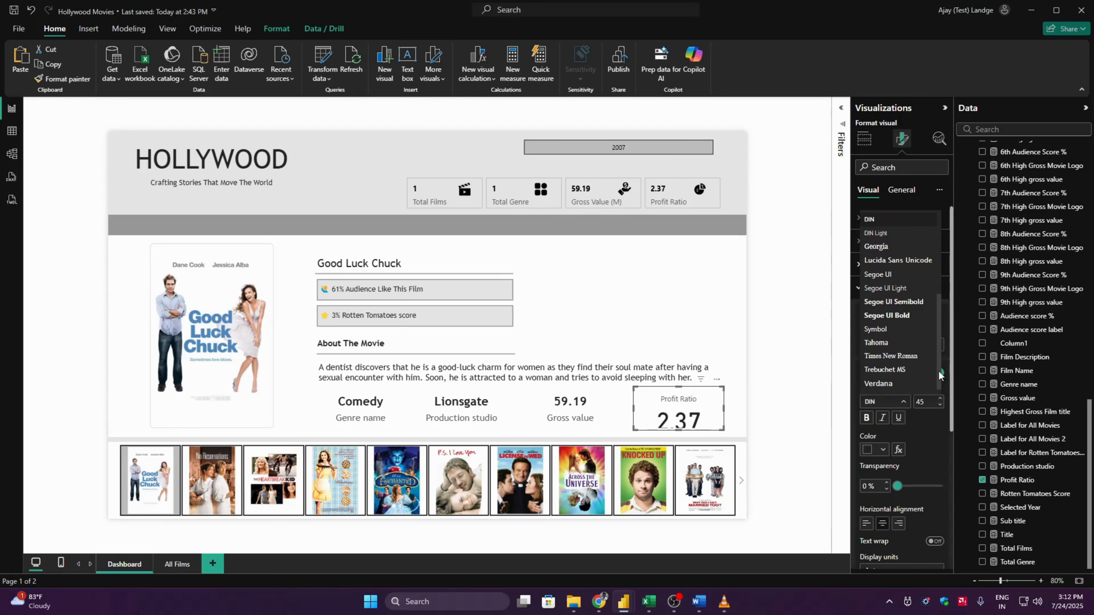
left_click(894, 369)
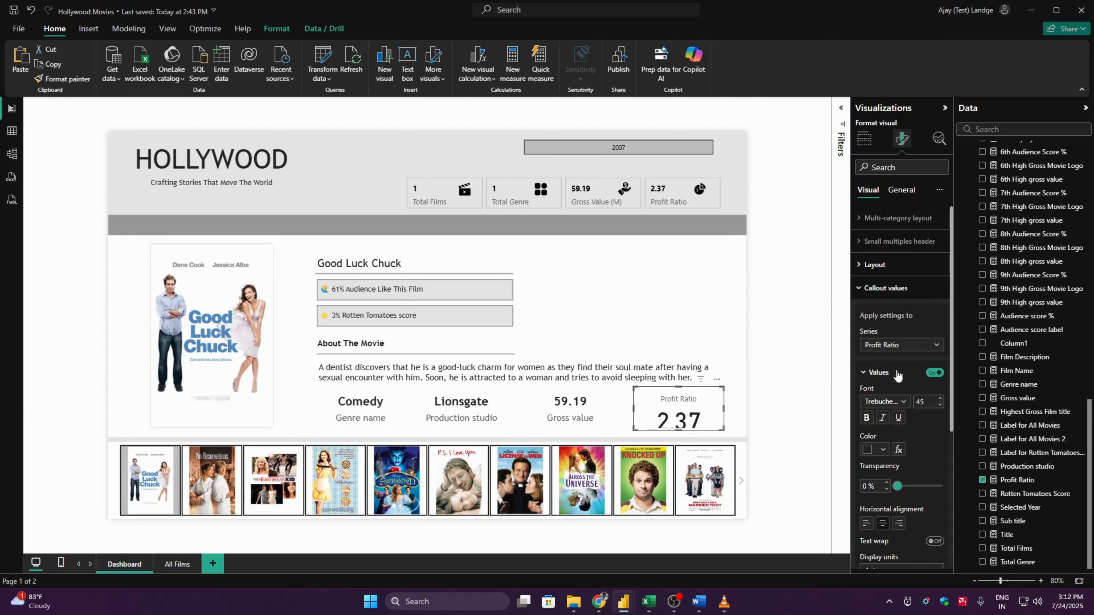
left_click(930, 403)
type("20")
- Format the Profit Ratio card's label in Trebuchet MS at size 15
left_click(877, 375)
left_click(893, 406)
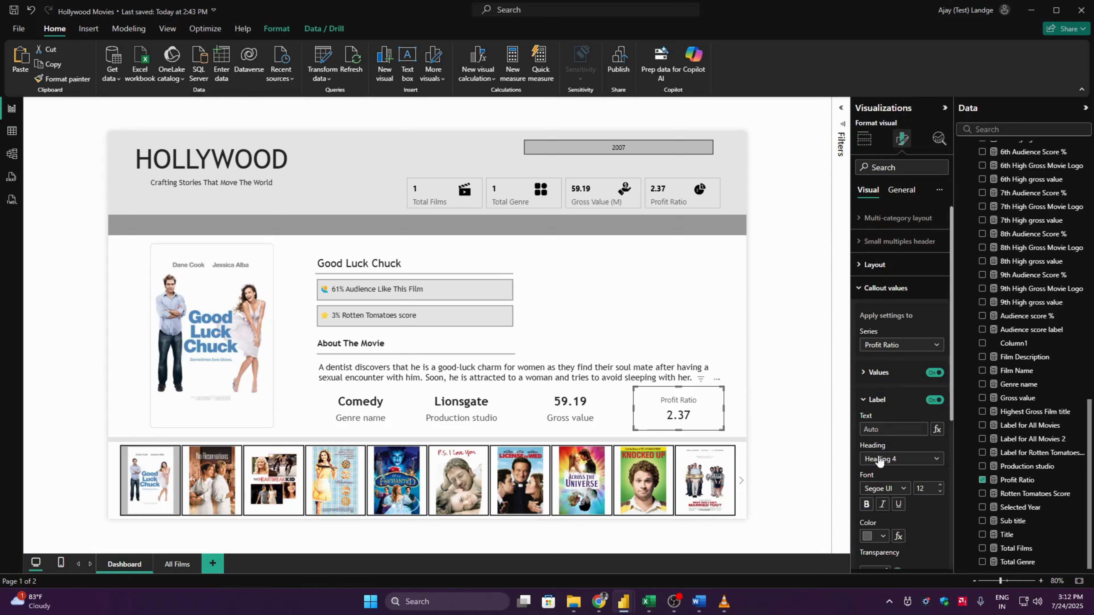
left_click(886, 488)
scroll(934, 464, "down", 3)
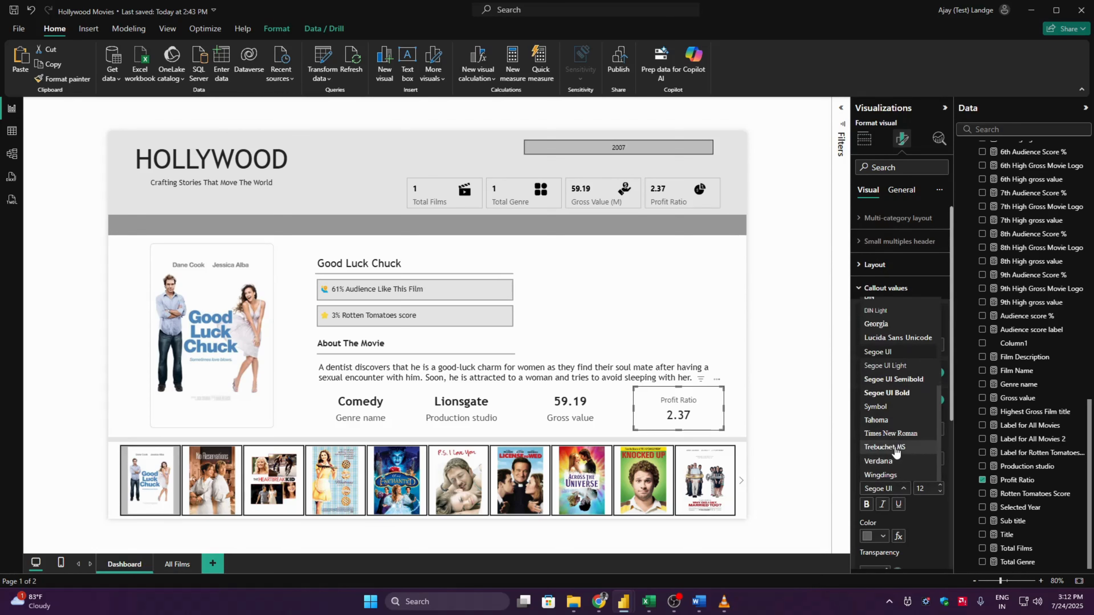
left_click(895, 450)
left_click(931, 488)
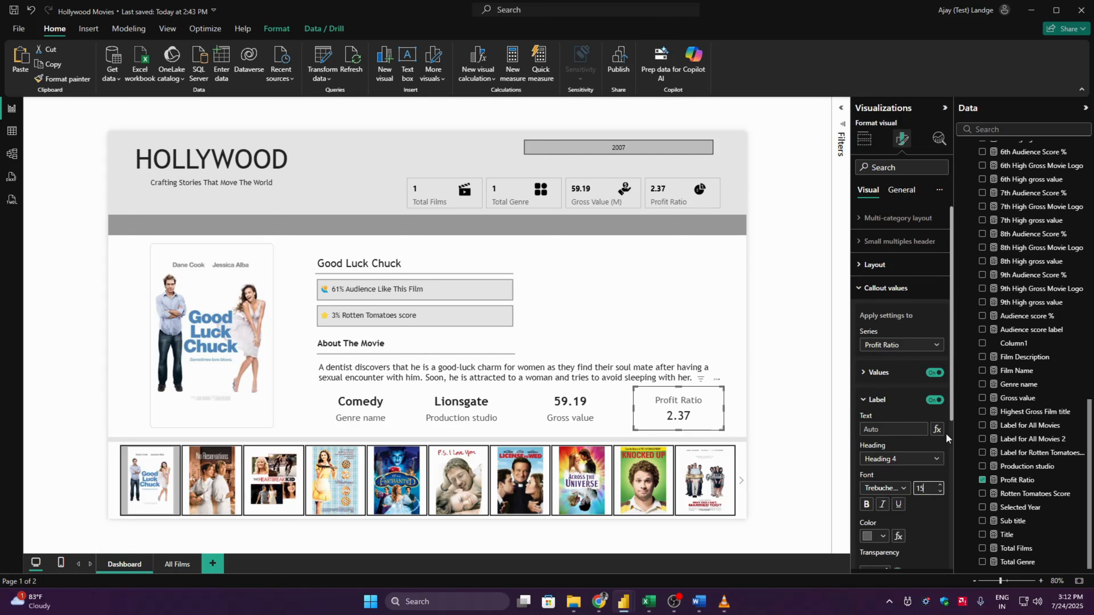
- Make the Profit Ratio card's callout value bold and position its label below the value
left_click(883, 375)
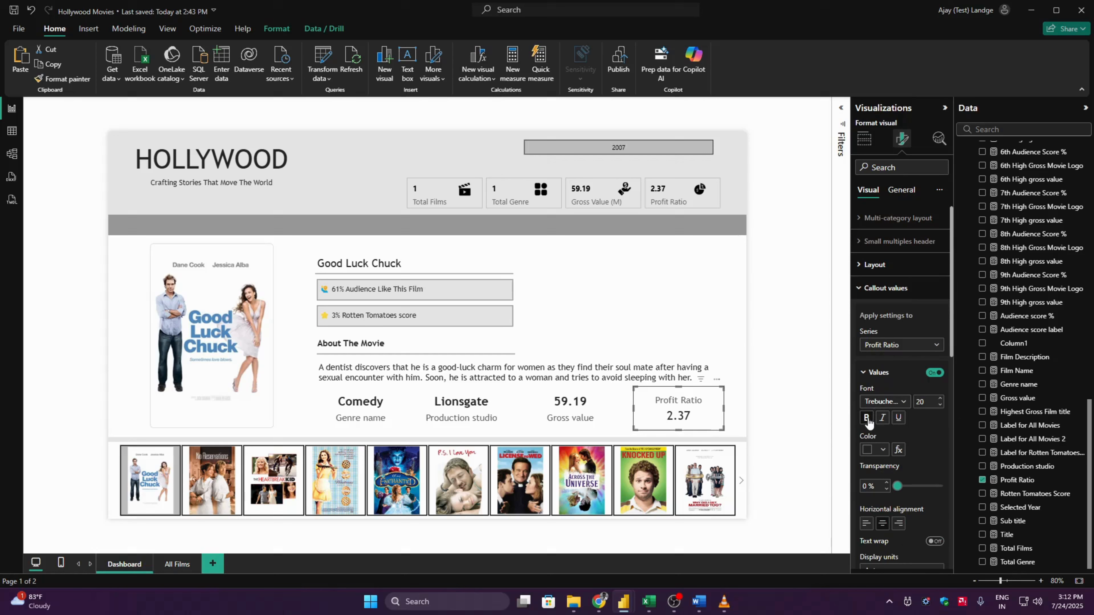
left_click(881, 374)
left_click(883, 400)
left_click(882, 399)
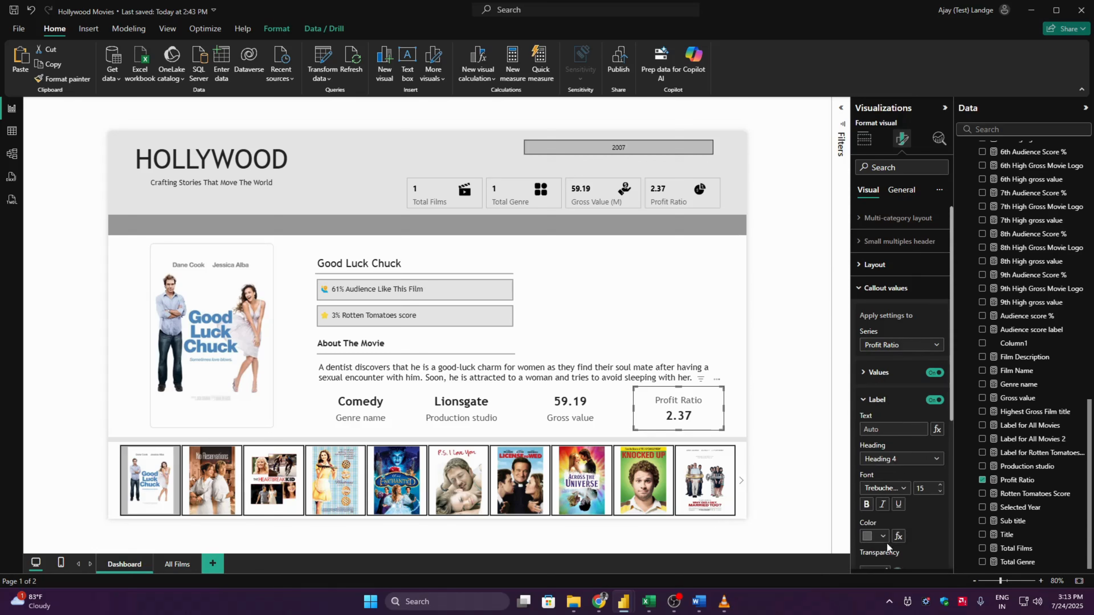
scroll(951, 503, "down", 5)
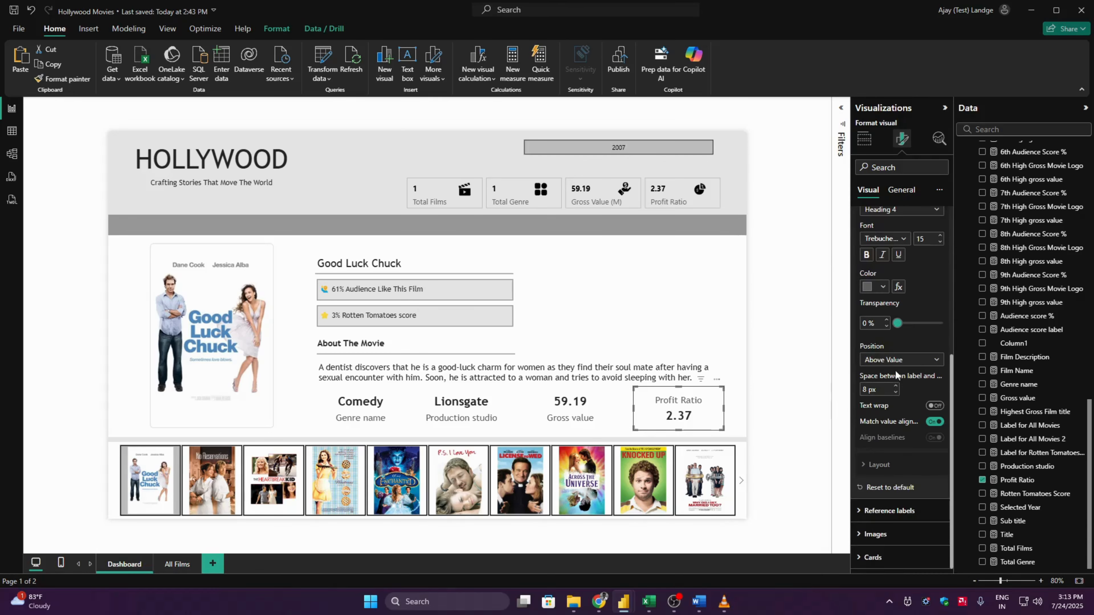
left_click(895, 360)
left_click(882, 387)
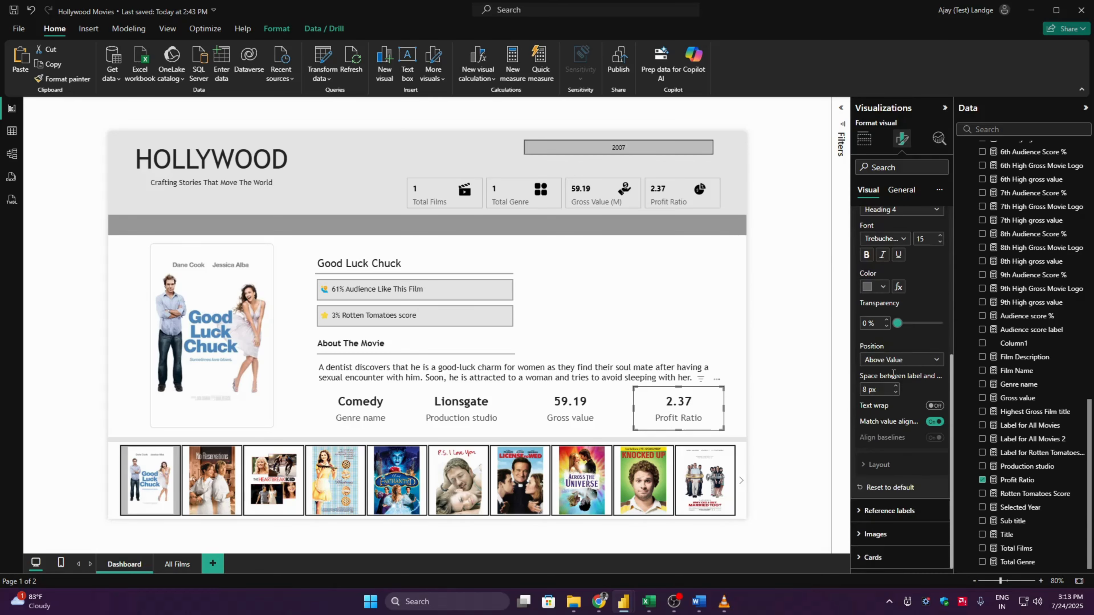
left_click(796, 414)
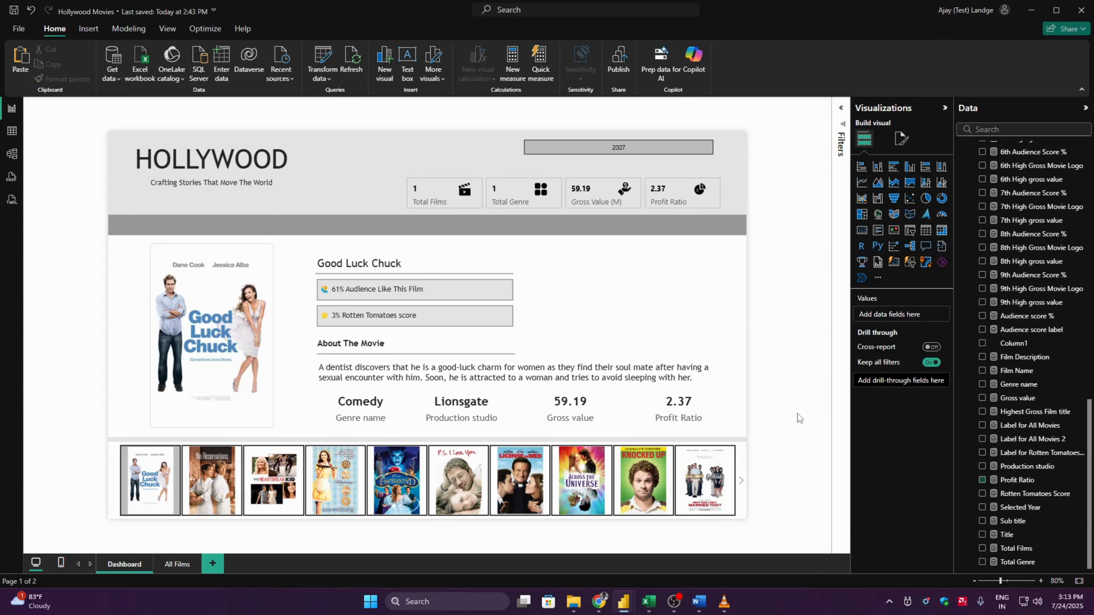
- Set the genre card's label color for all series to the mid-dark grey theme shade
left_click(374, 417)
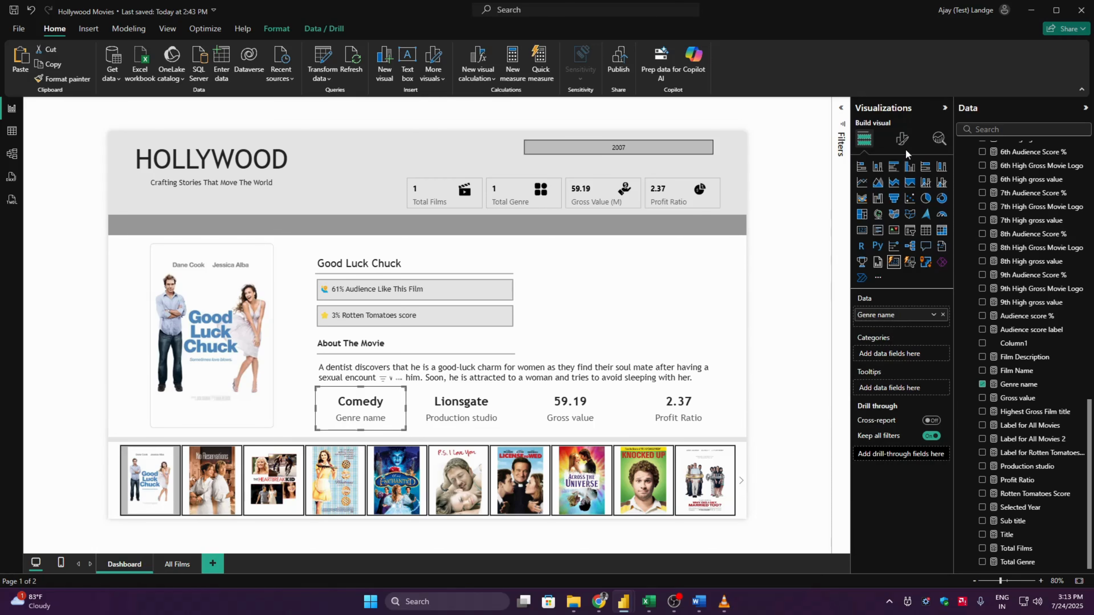
left_click(902, 138)
left_click(904, 289)
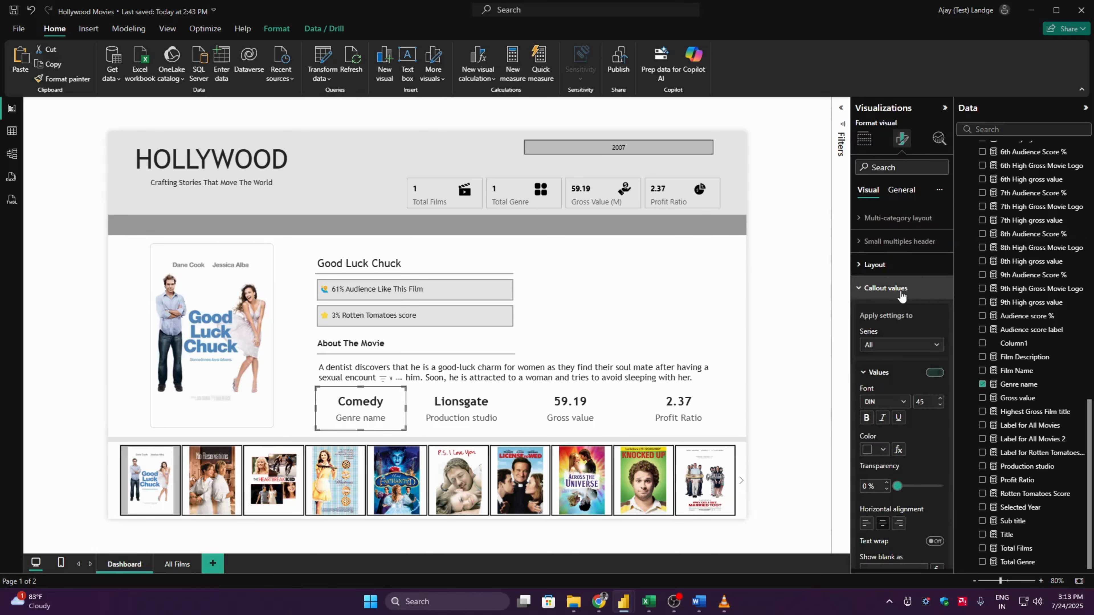
left_click(897, 373)
left_click(890, 400)
left_click(883, 535)
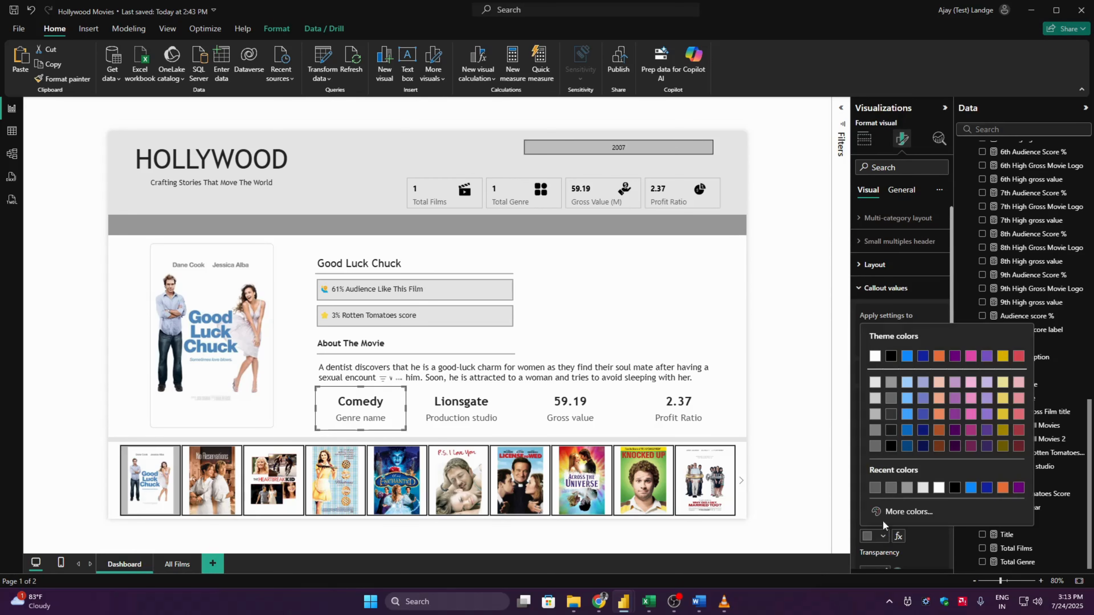
left_click(894, 400)
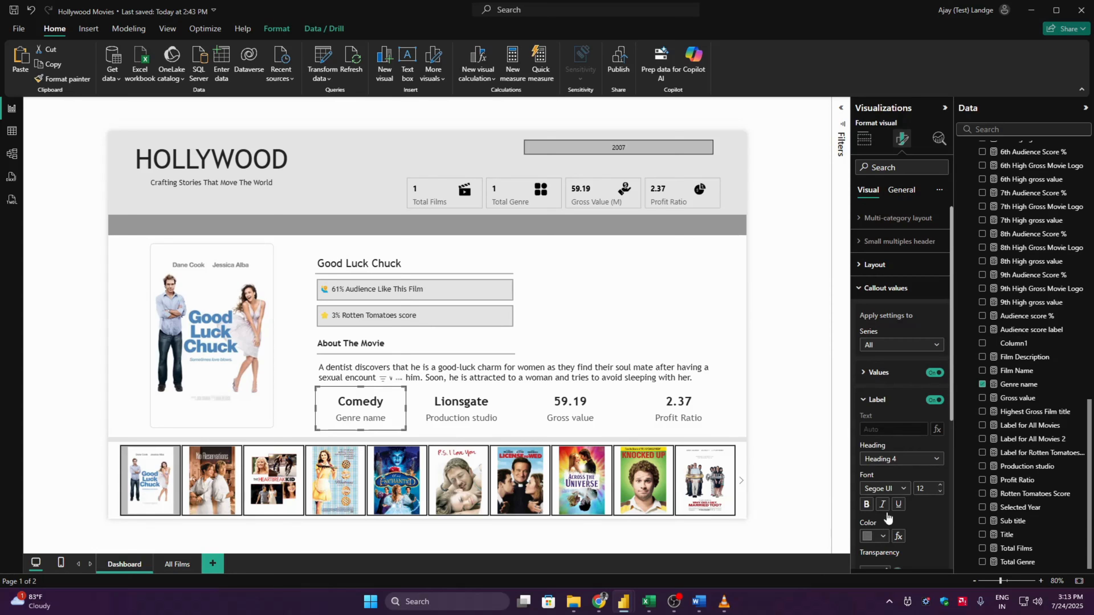
left_click(881, 536)
left_click(889, 419)
left_click(881, 536)
left_click(891, 401)
- Set the production studio card's label color for all series to the same mid-dark grey theme shade
left_click(473, 419)
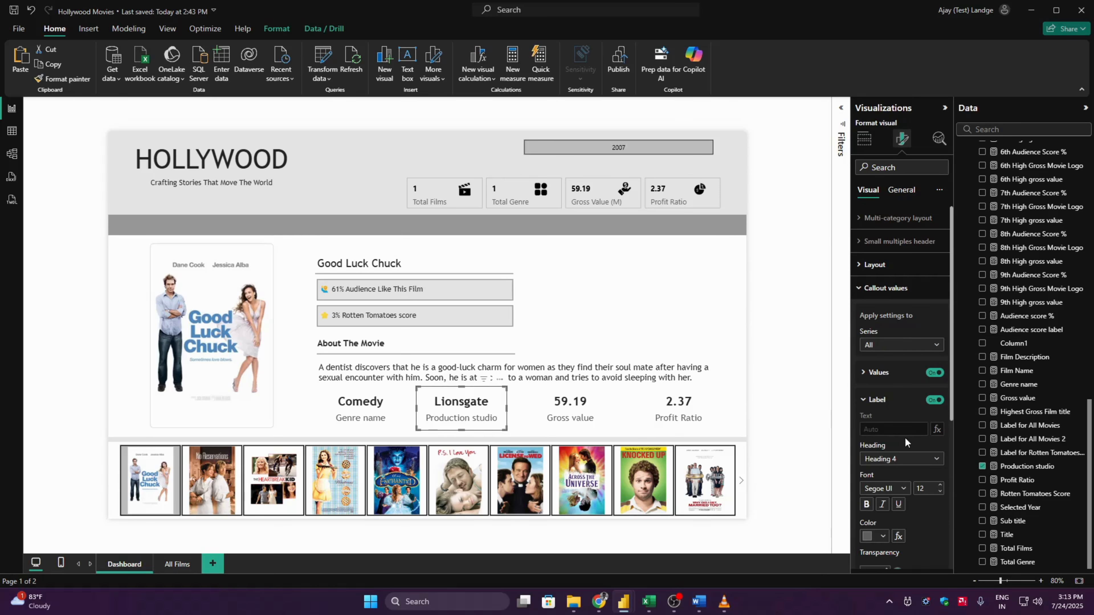
left_click(886, 540)
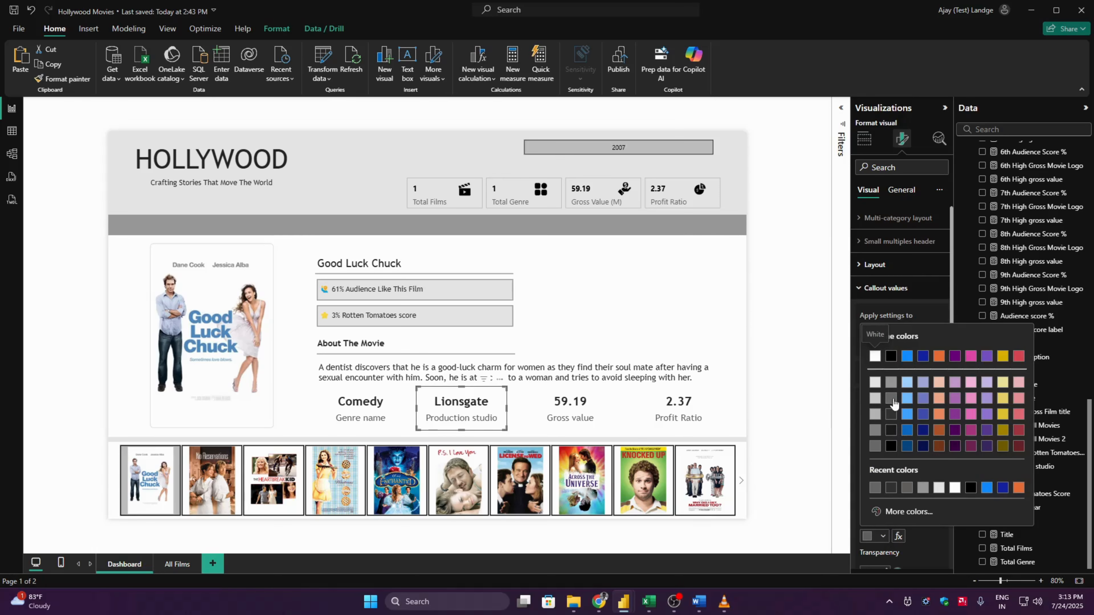
left_click(891, 406)
- Set the gross value and profit ratio cards' label colors to the same mid-dark grey theme shade
left_click(583, 425)
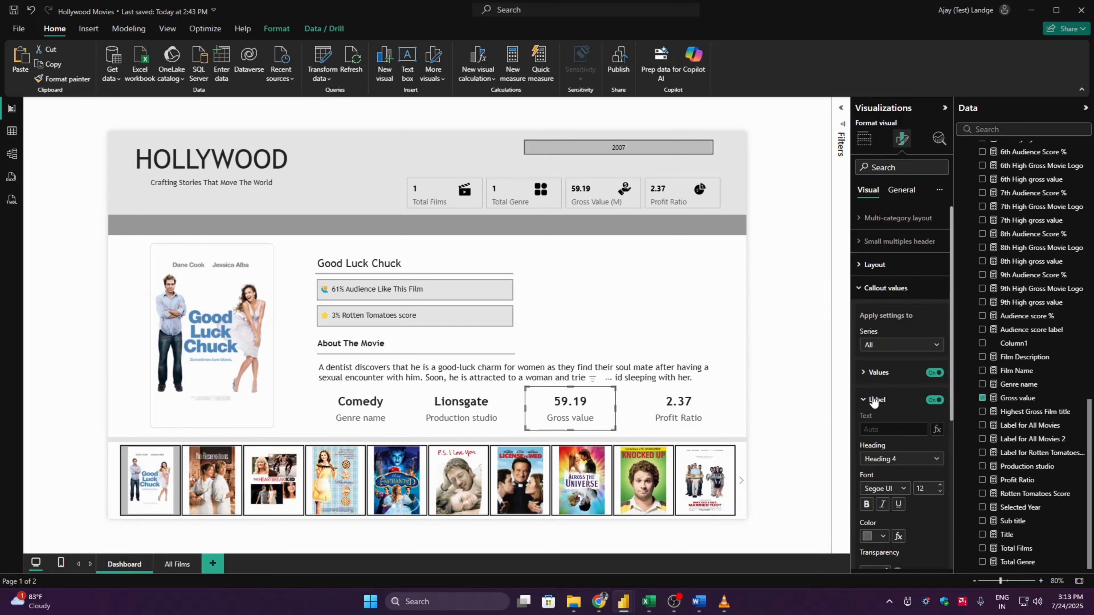
left_click(882, 536)
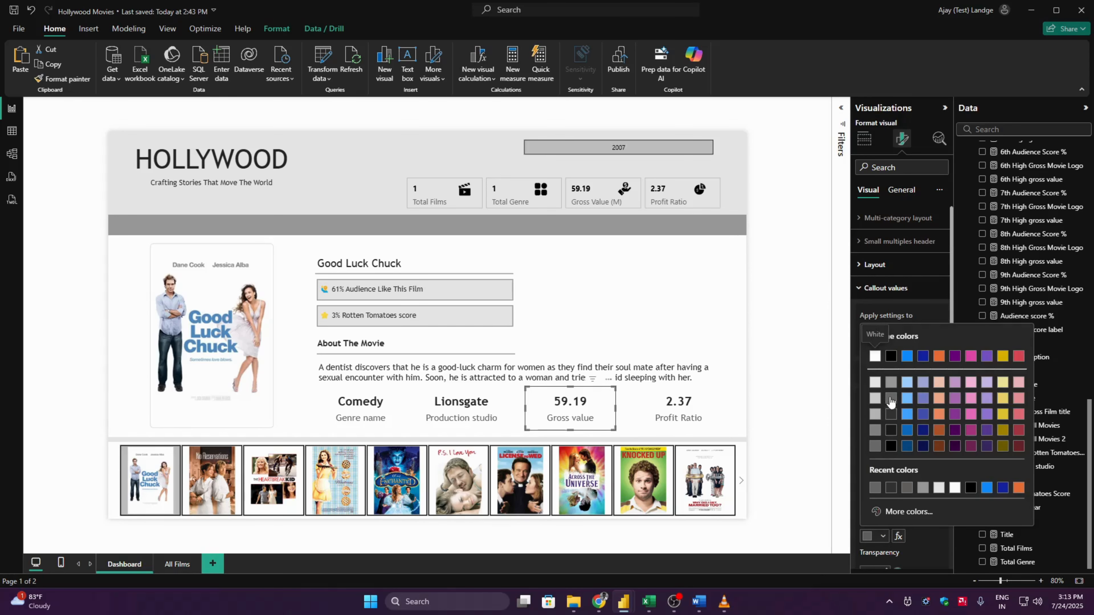
left_click(888, 434)
left_click(716, 413)
left_click(883, 536)
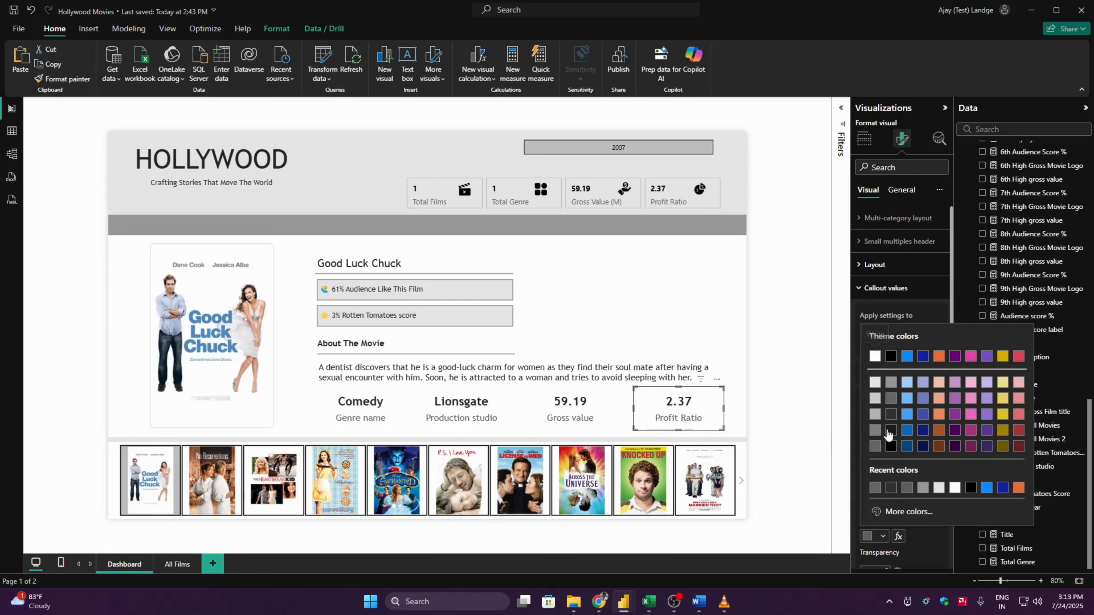
left_click(891, 399)
left_click(784, 394)
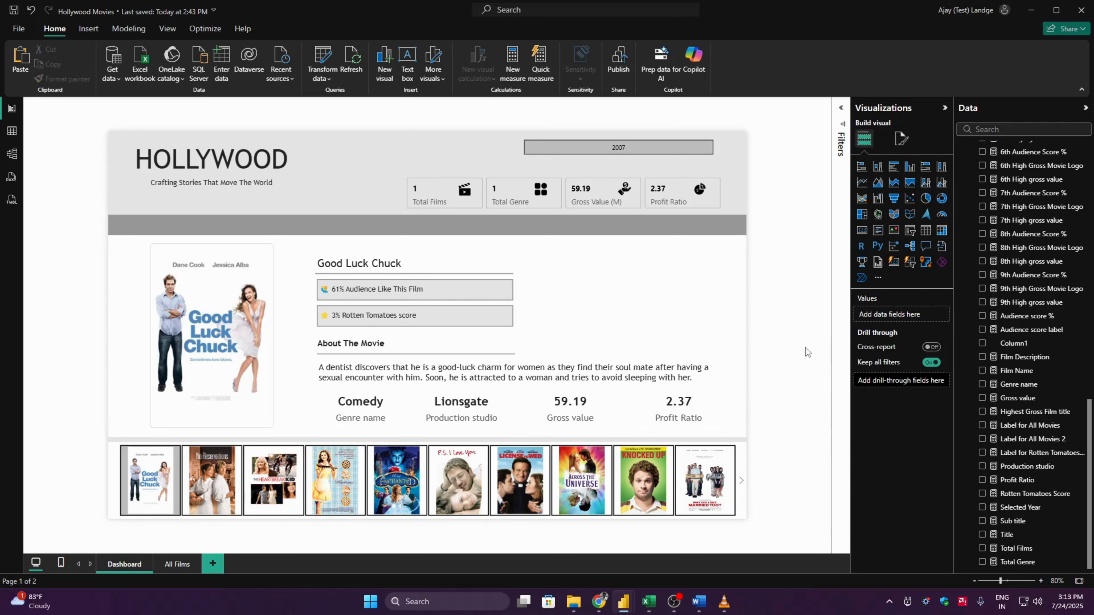
- Insert a line shape on the dashboard page and rotate it 90° so it is vertical
left_click(434, 354)
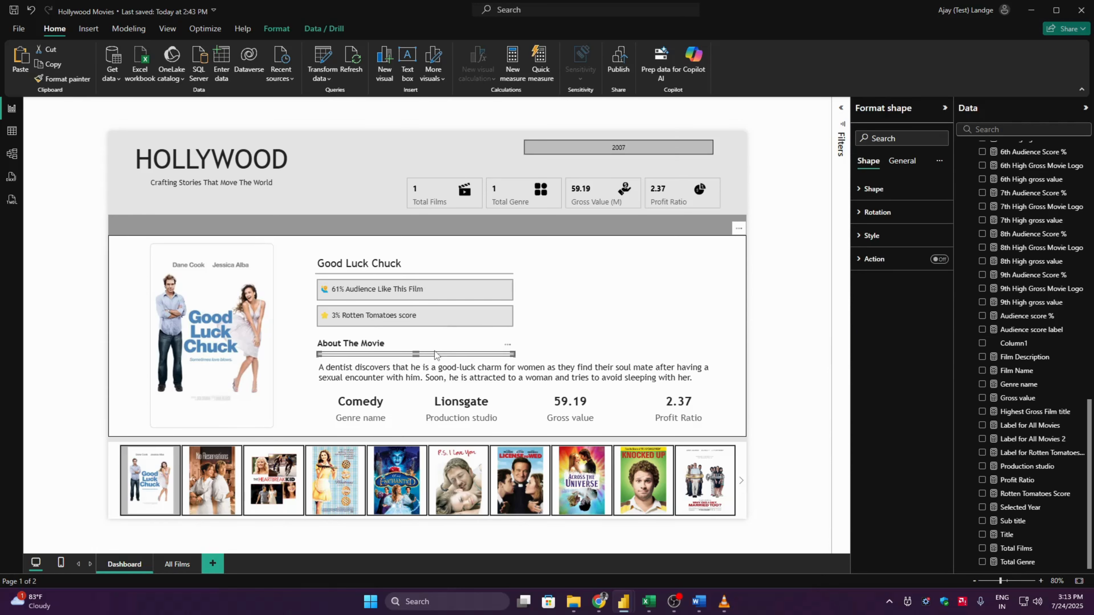
left_click(769, 284)
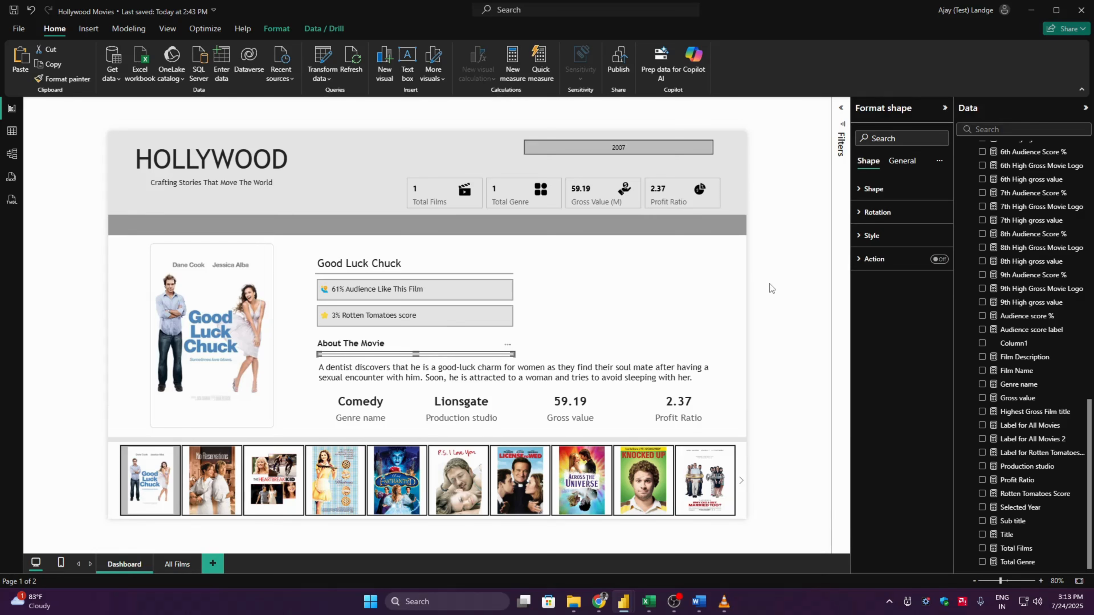
left_click(84, 29)
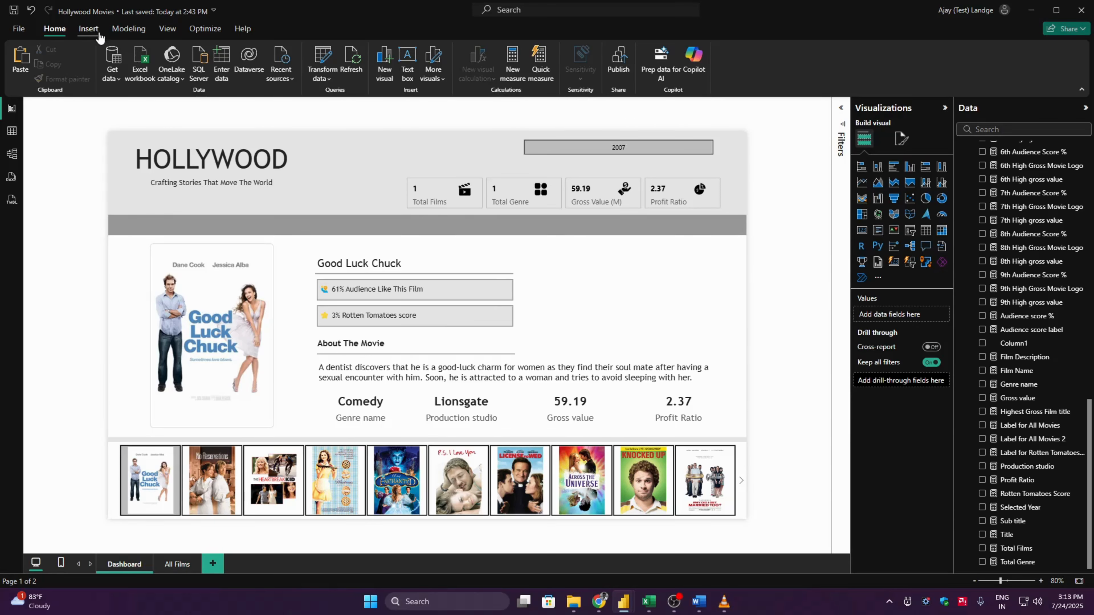
left_click(406, 64)
left_click(463, 221)
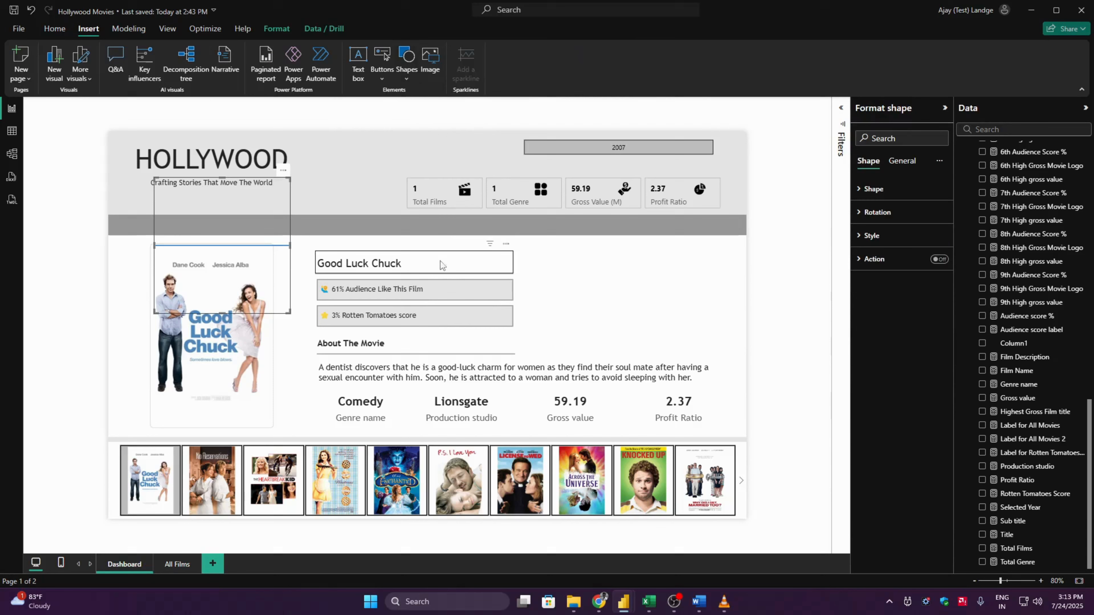
left_click(883, 199)
left_click(883, 200)
left_click(884, 213)
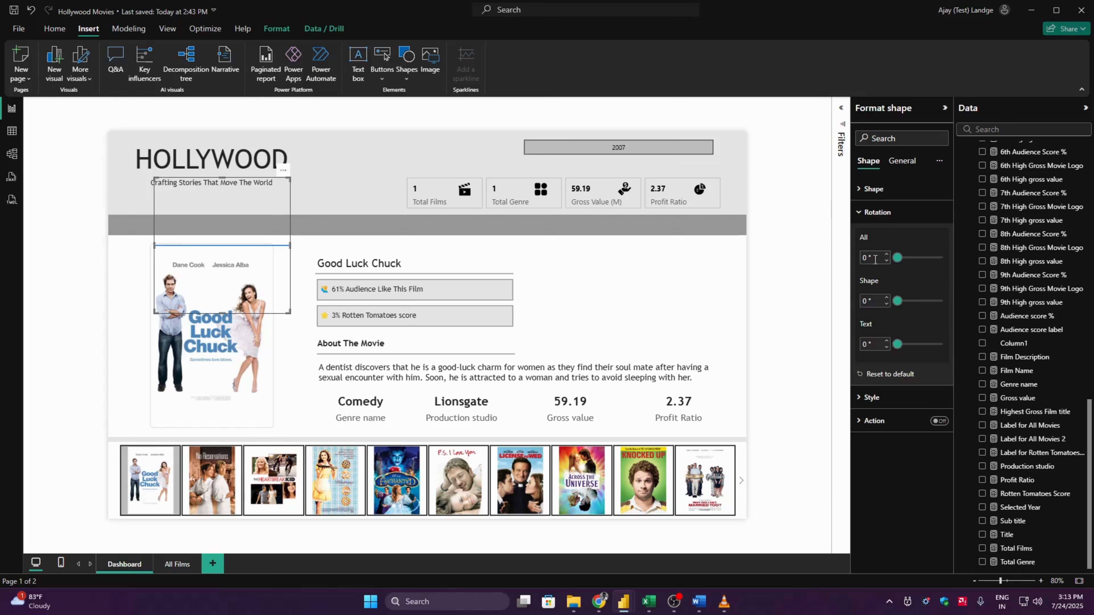
left_click(874, 256)
type("90")
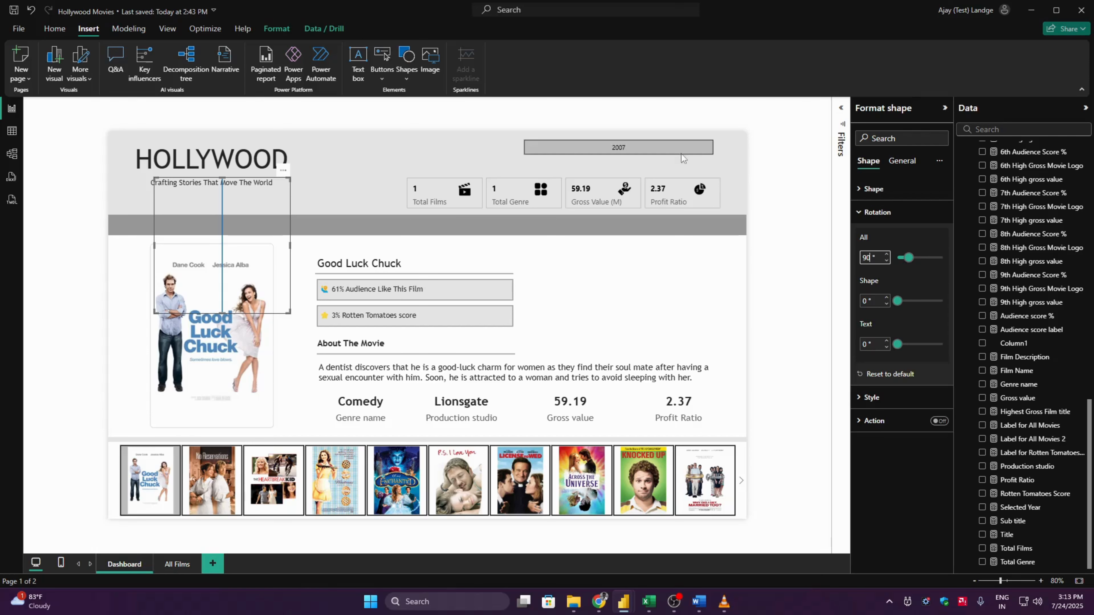
- Set the vertical line's border color to the theme shade Black, 60% lighter
left_click(893, 213)
left_click(895, 236)
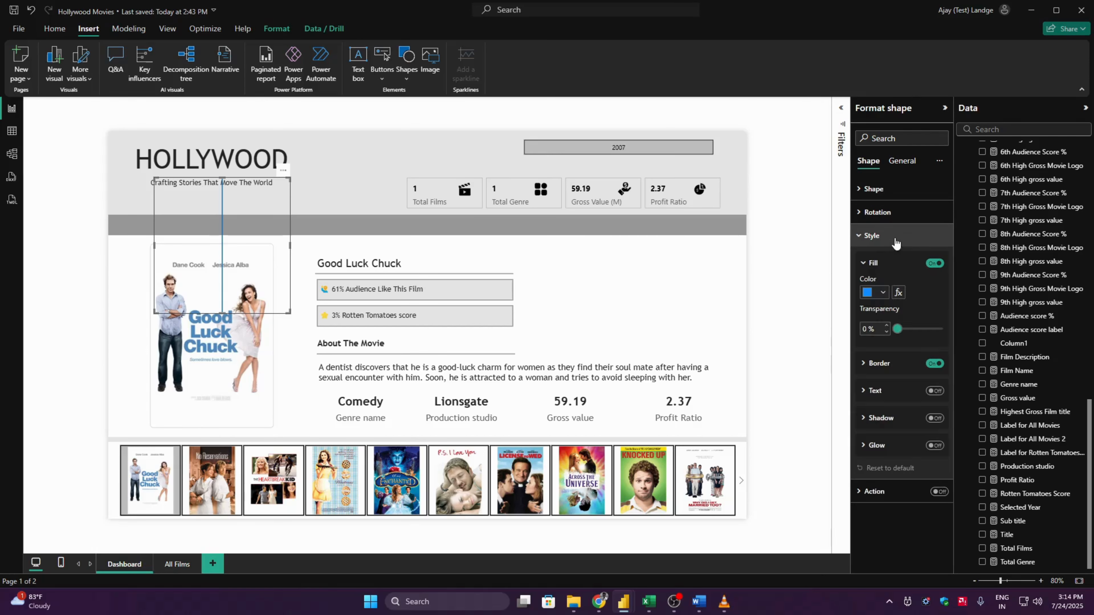
left_click(892, 364)
left_click(882, 392)
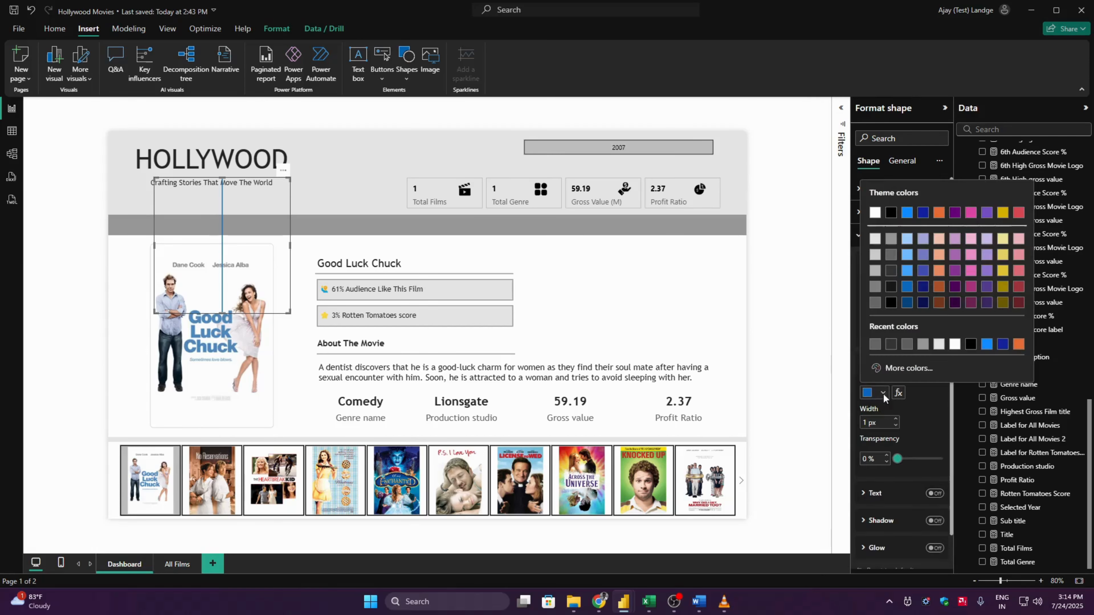
left_click(890, 240)
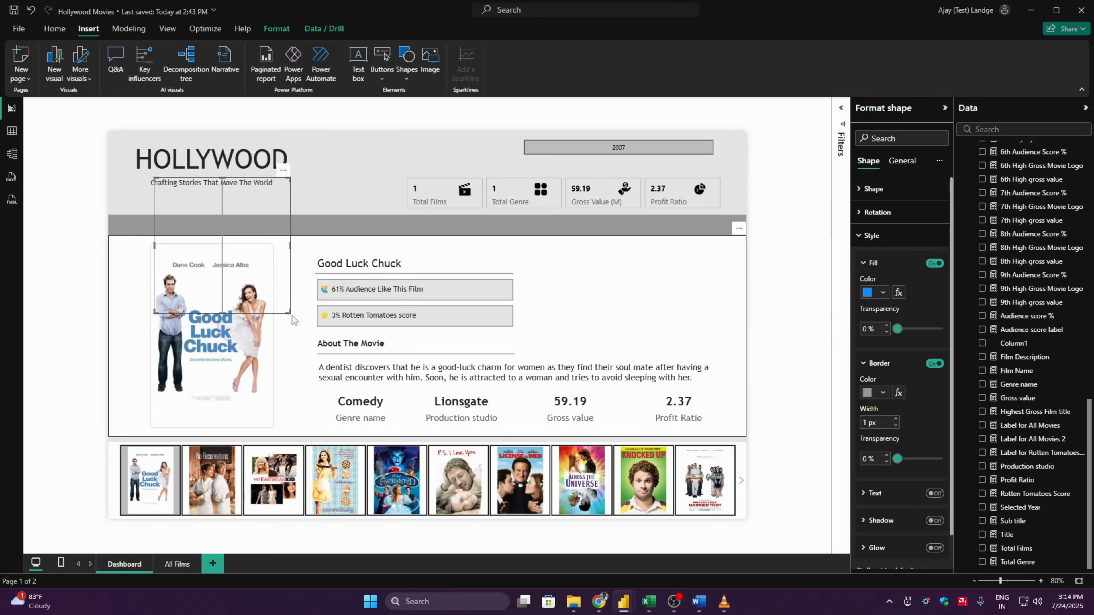
- Shrink the vertical line to card height between the genre and production studio cards, and place copies between the remaining cards
left_click_drag(289, 313, 407, 429)
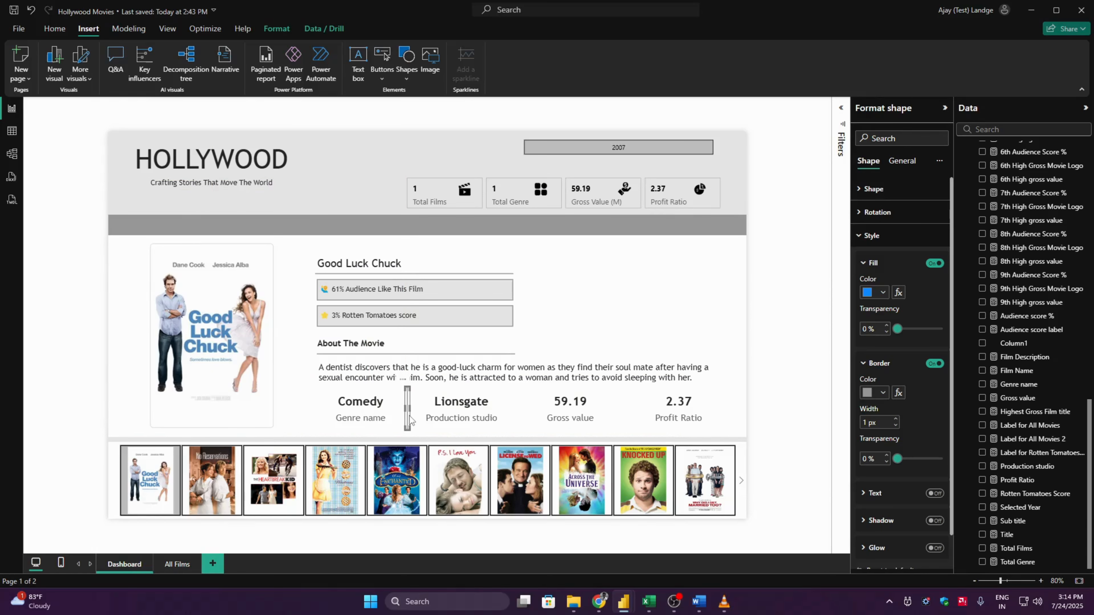
left_click_drag(409, 420, 513, 415)
key("ctrl+z")
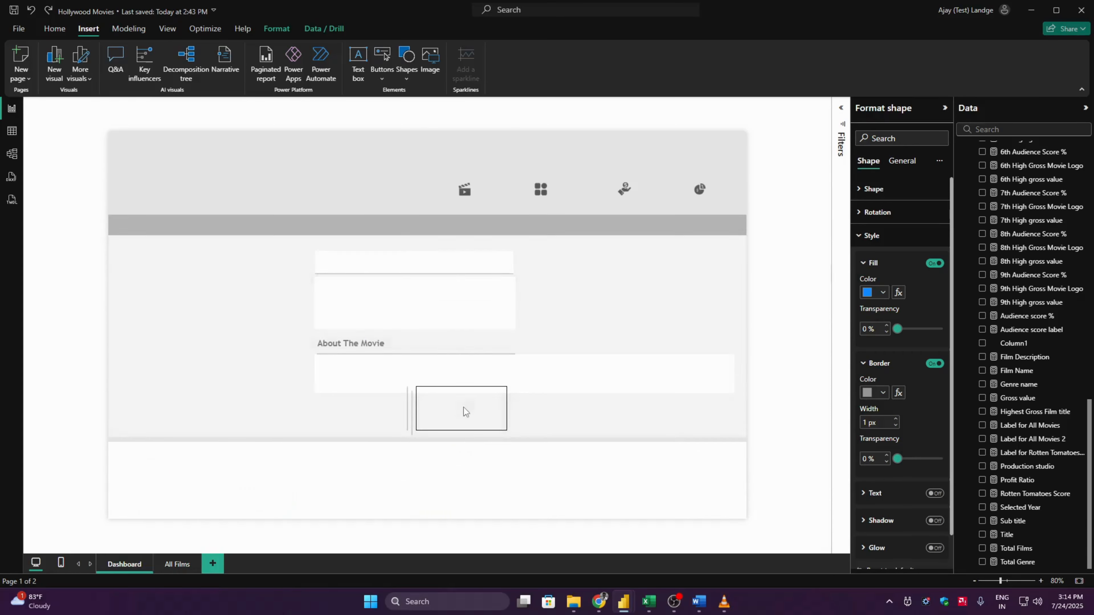
left_click_drag(445, 407, 521, 405)
key("ctrl+z")
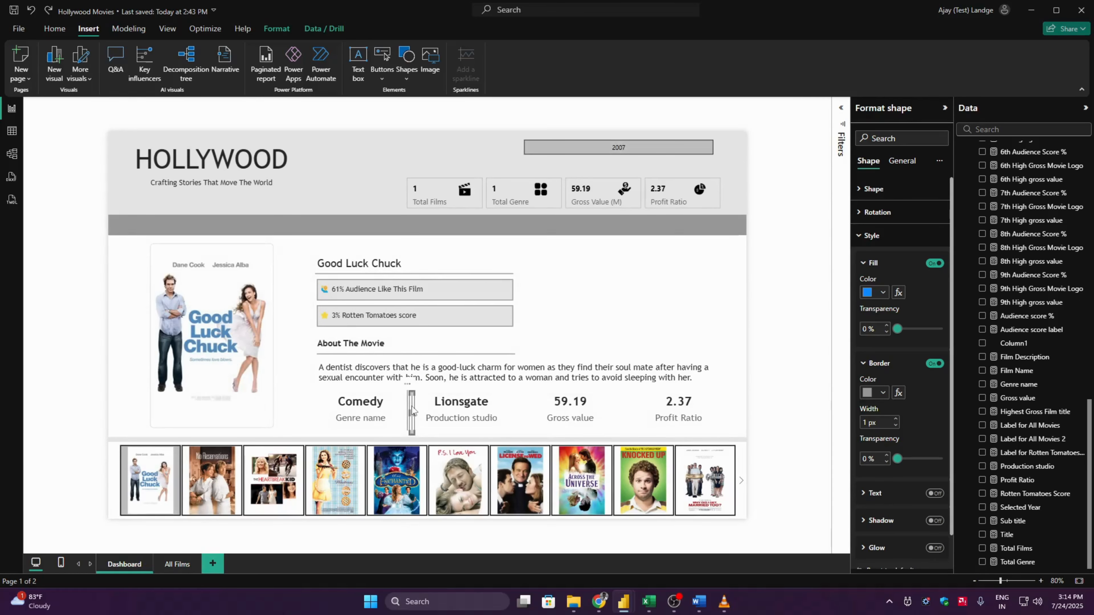
left_click_drag(411, 406, 612, 401)
left_click_drag(624, 401, 689, 404)
left_click(693, 394)
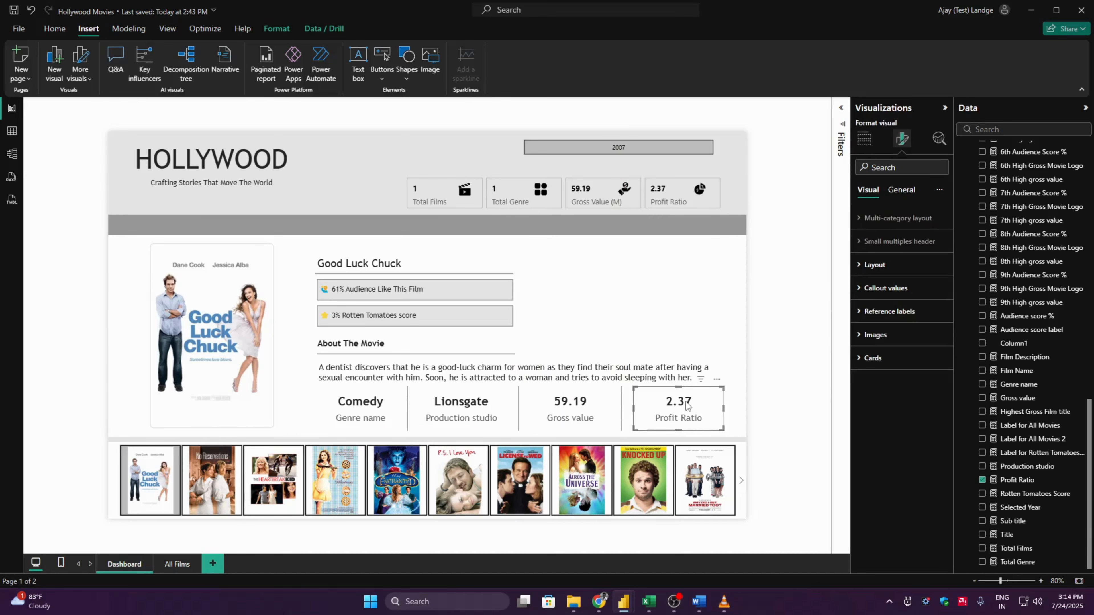
left_click(622, 407, "ctrl")
left_click(577, 402, "ctrl")
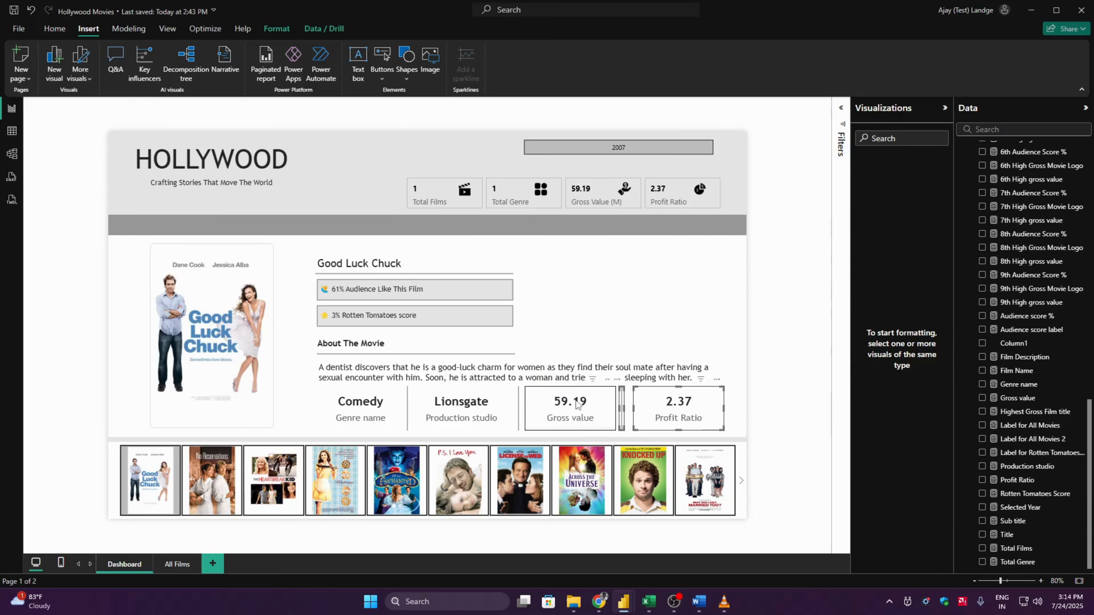
left_click(518, 404, "ctrl")
left_click(460, 405, "ctrl")
left_click(407, 404, "ctrl")
left_click(387, 404, "ctrl")
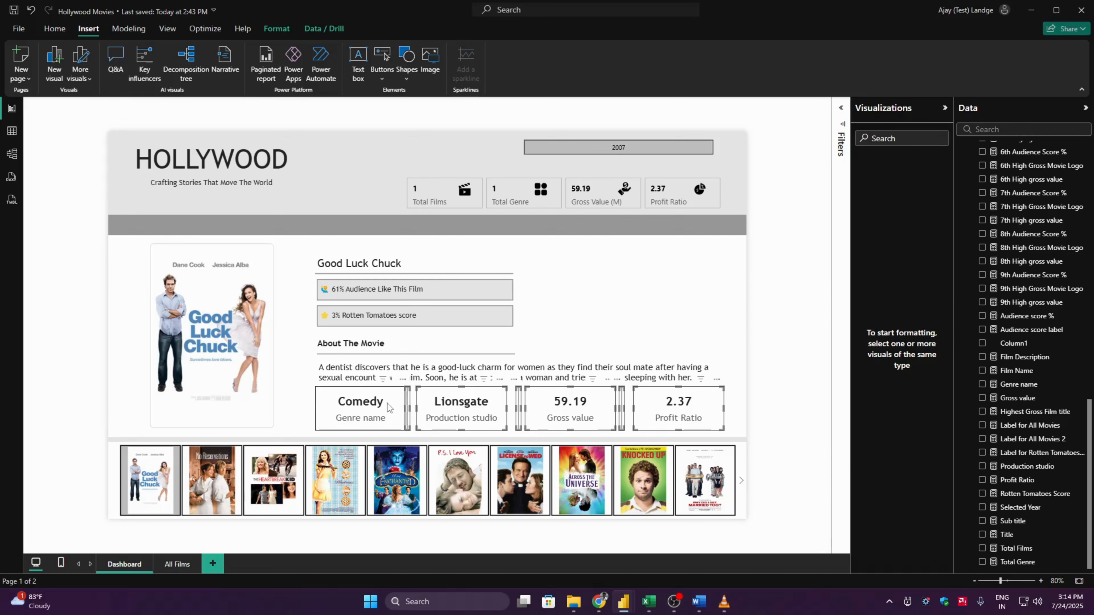
left_click(291, 341)
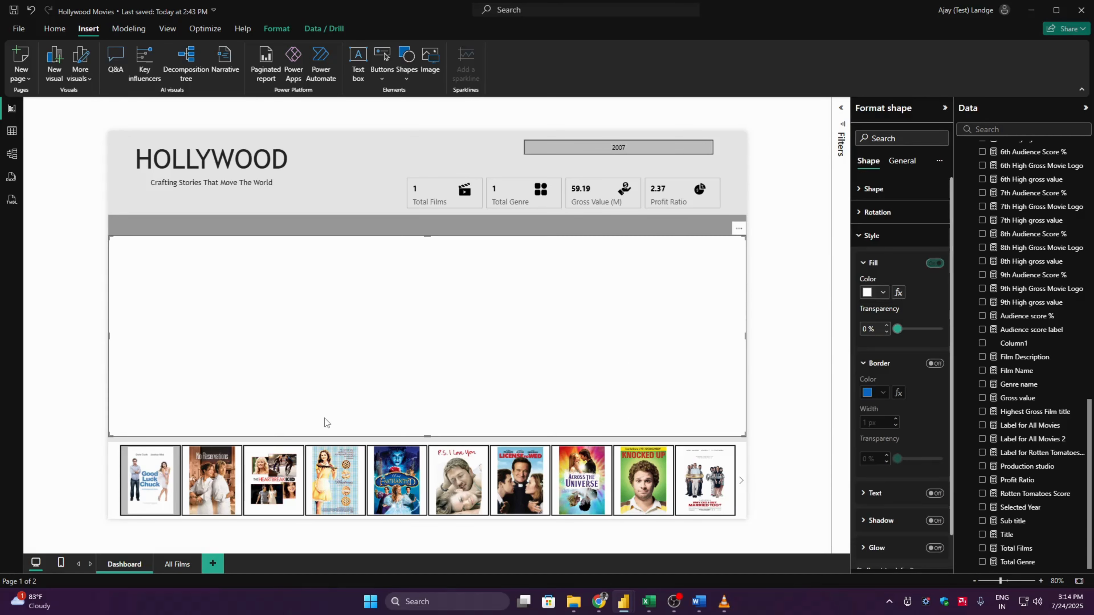
left_click(785, 354)
- Top-align the genre, production studio, gross value and profit ratio cards together with the three divider lines between them
left_click(366, 405)
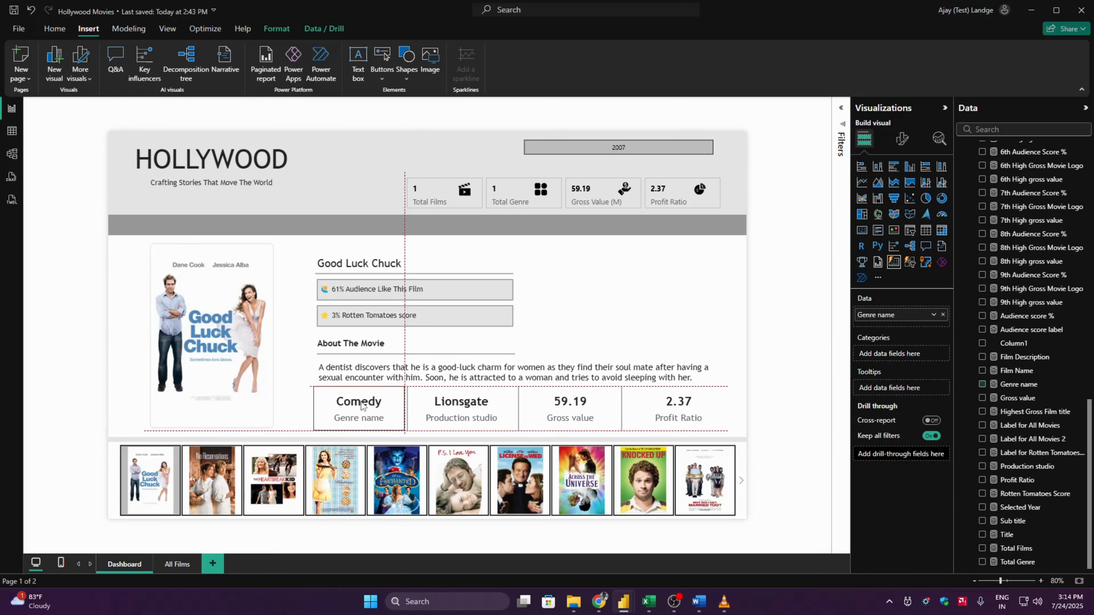
left_click_drag(367, 405, 368, 406)
left_click(433, 405, "ctrl")
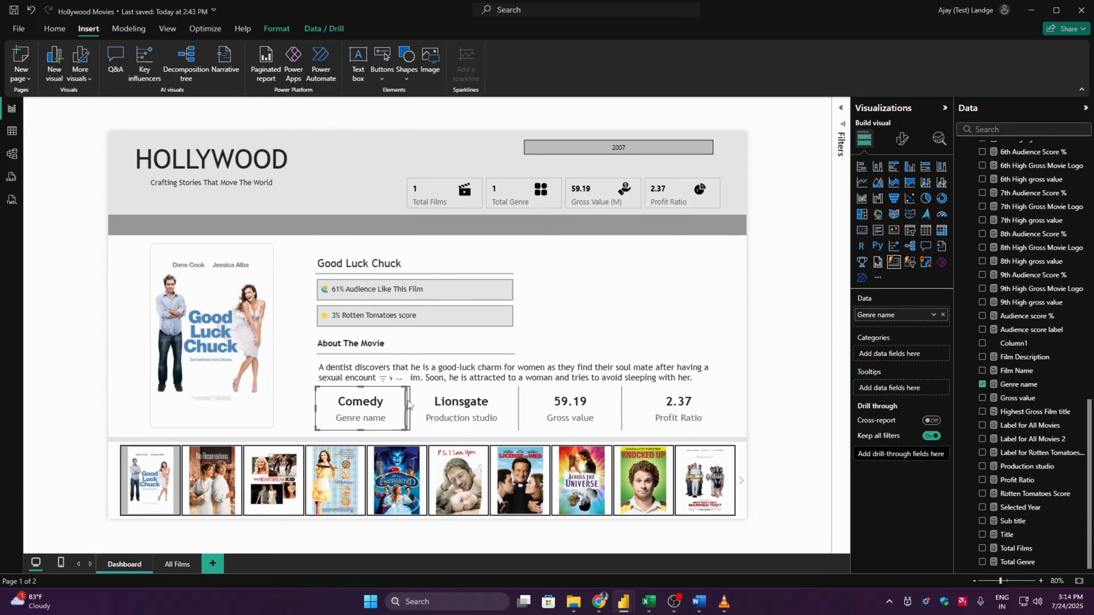
left_click(448, 401, "ctrl")
left_click(518, 410, "ctrl")
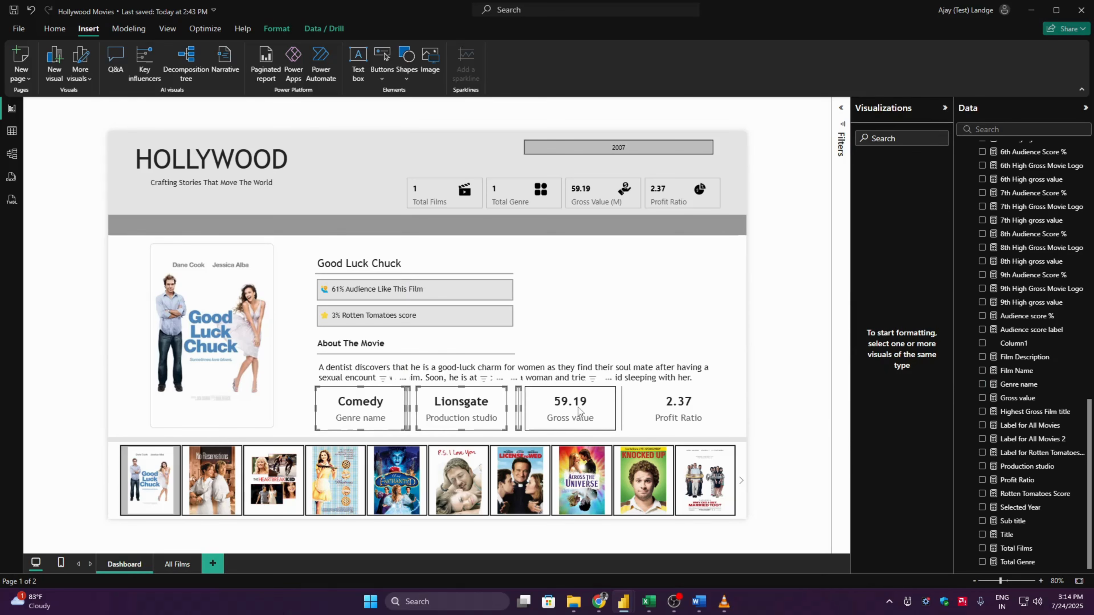
left_click(577, 408, "ctrl")
left_click(623, 413, "ctrl")
left_click(656, 410, "ctrl")
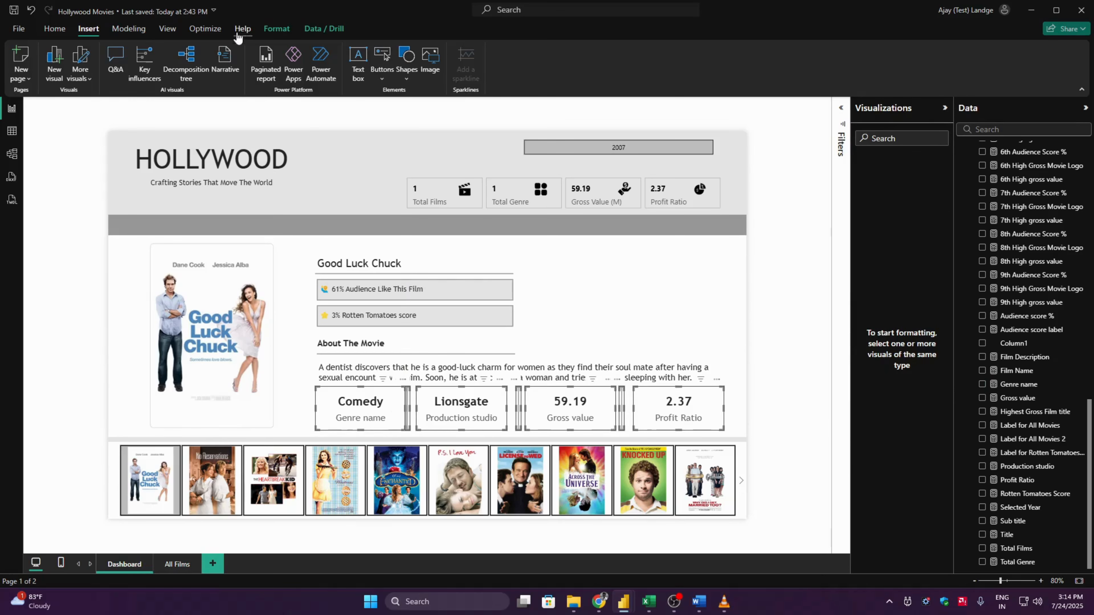
left_click(271, 31)
left_click(253, 64)
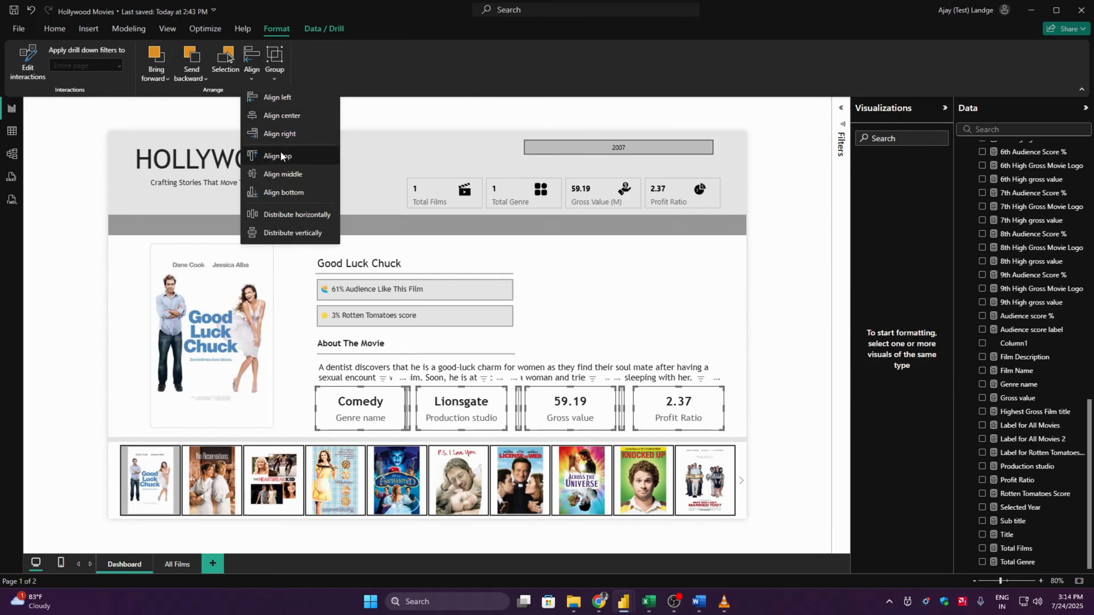
left_click(280, 155)
- Distribute the four selected cards and their divider lines evenly in the horizontal direction
left_click(252, 64)
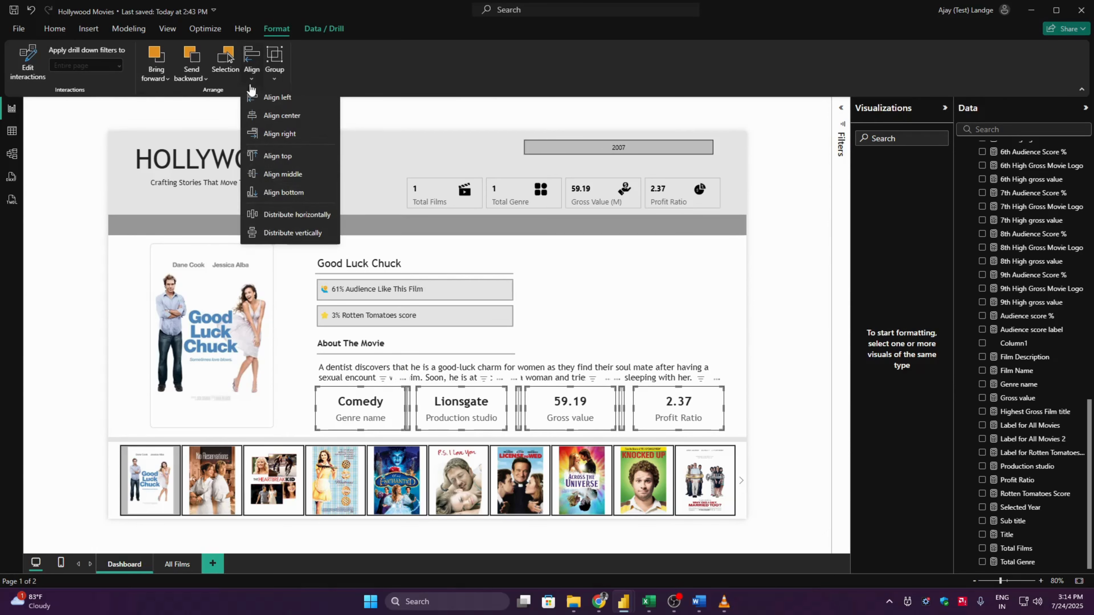
left_click(280, 212)
left_click(792, 345)
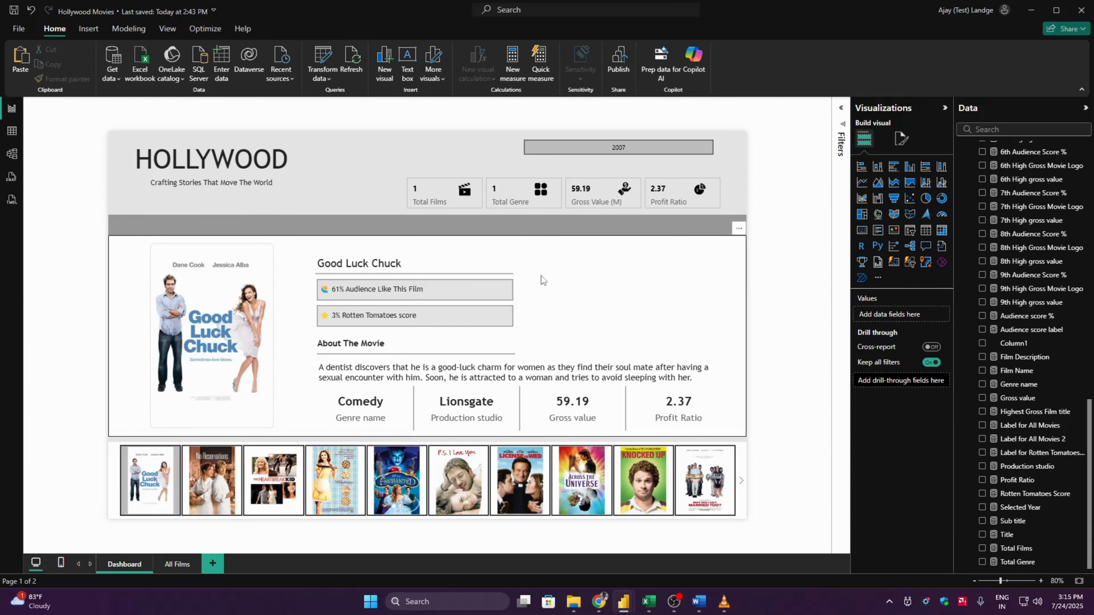
- Move the film name, both score boxes, the About The Movie heading, their underlines and the description slightly upward together
left_click(396, 263)
left_click(393, 289, "ctrl")
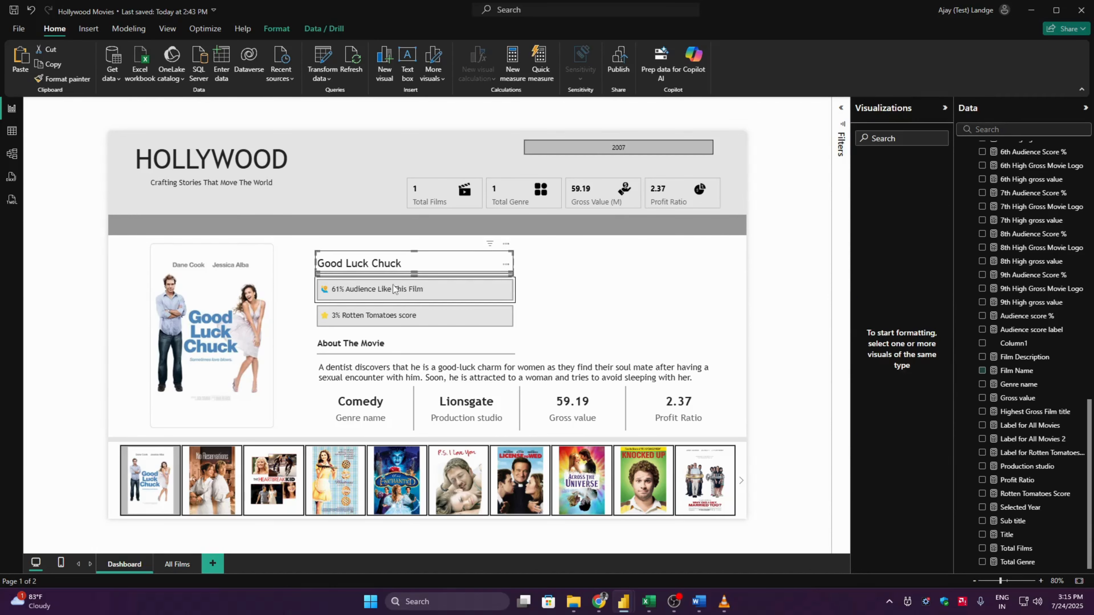
left_click(407, 318, "ctrl")
left_click(417, 347, "ctrl")
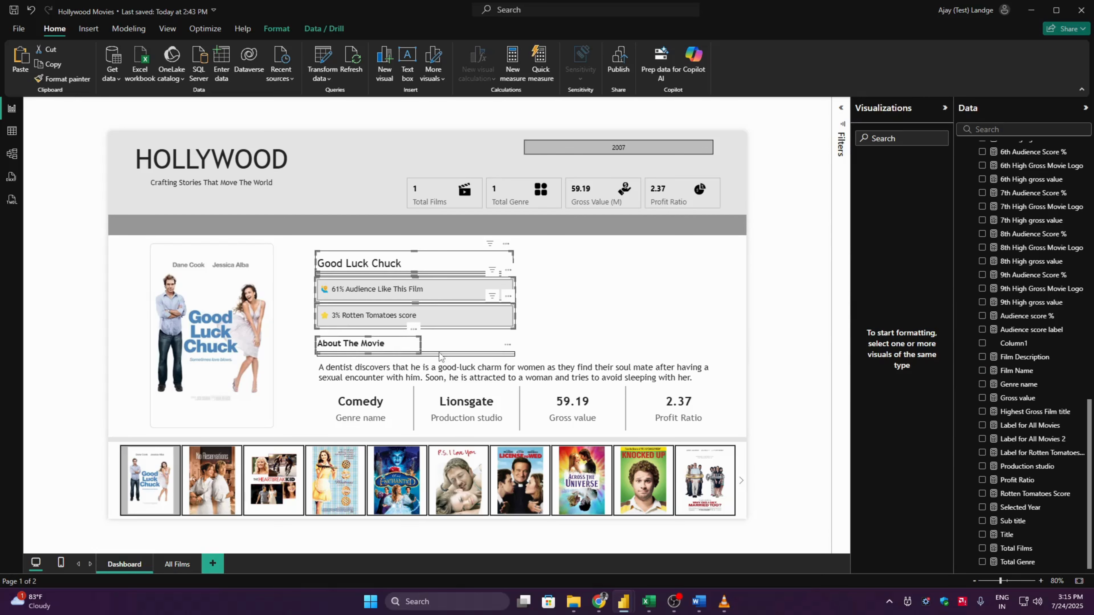
left_click(444, 378, "ctrl")
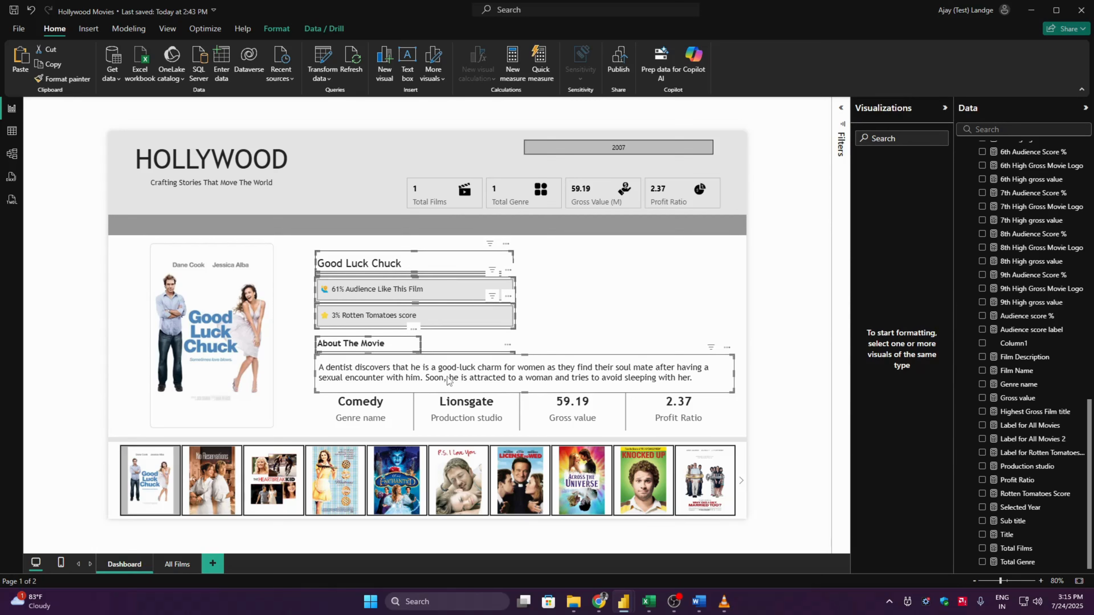
left_click_drag(449, 380, 448, 369)
left_click(781, 354)
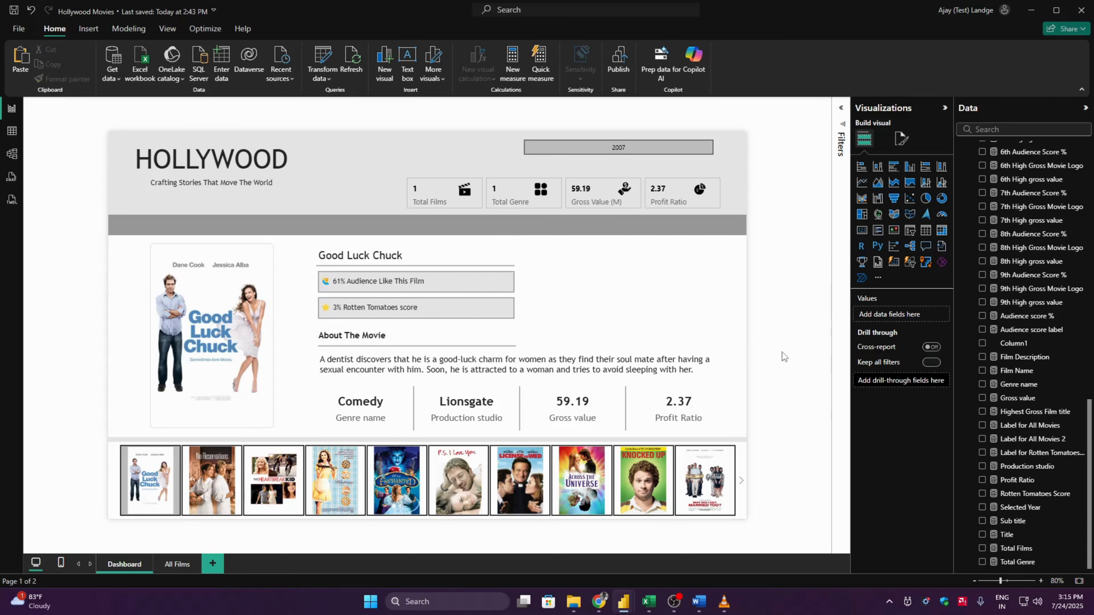
- Left-align the film name, score boxes, About The Movie heading, underlines, description and genre card
left_click(342, 258)
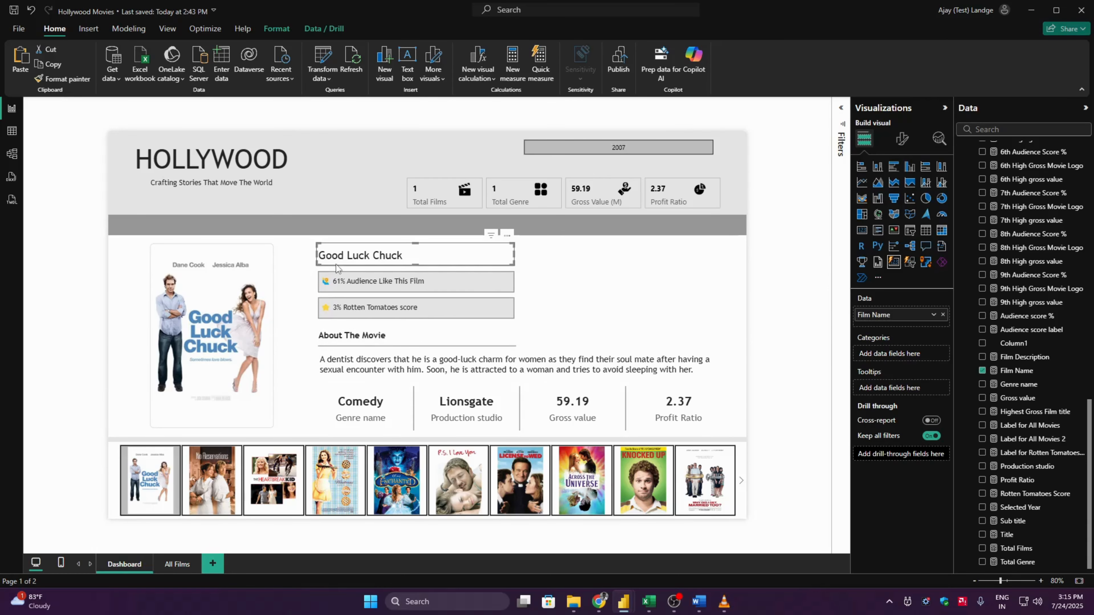
left_click(337, 283, "ctrl")
left_click(334, 308, "ctrl")
left_click(351, 337, "ctrl")
left_click(374, 346, "ctrl")
left_click(435, 360, "ctrl")
left_click(361, 409, "ctrl")
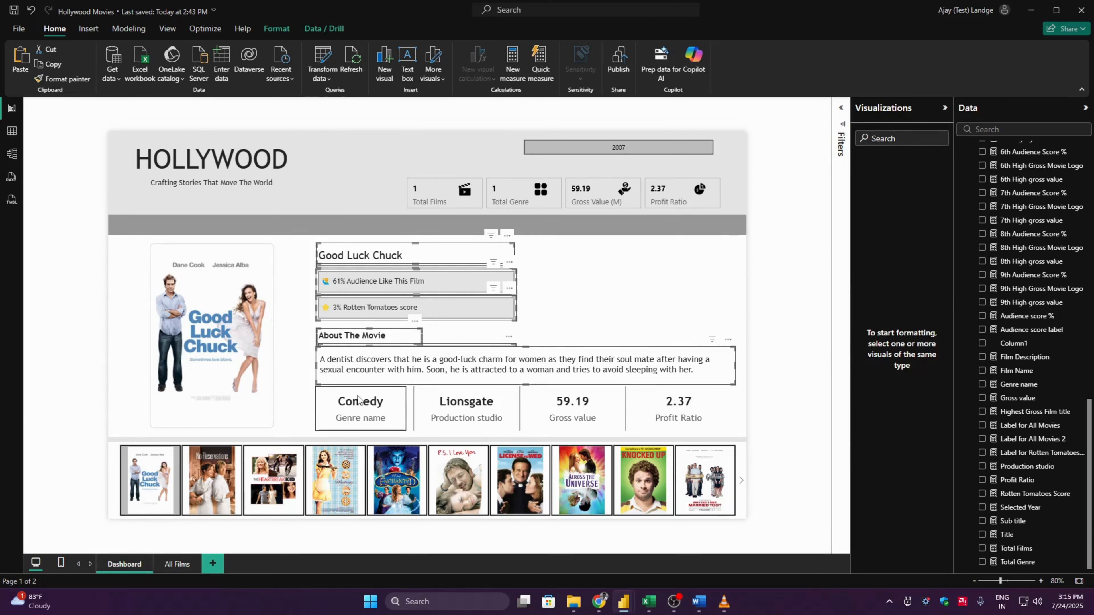
left_click(277, 28)
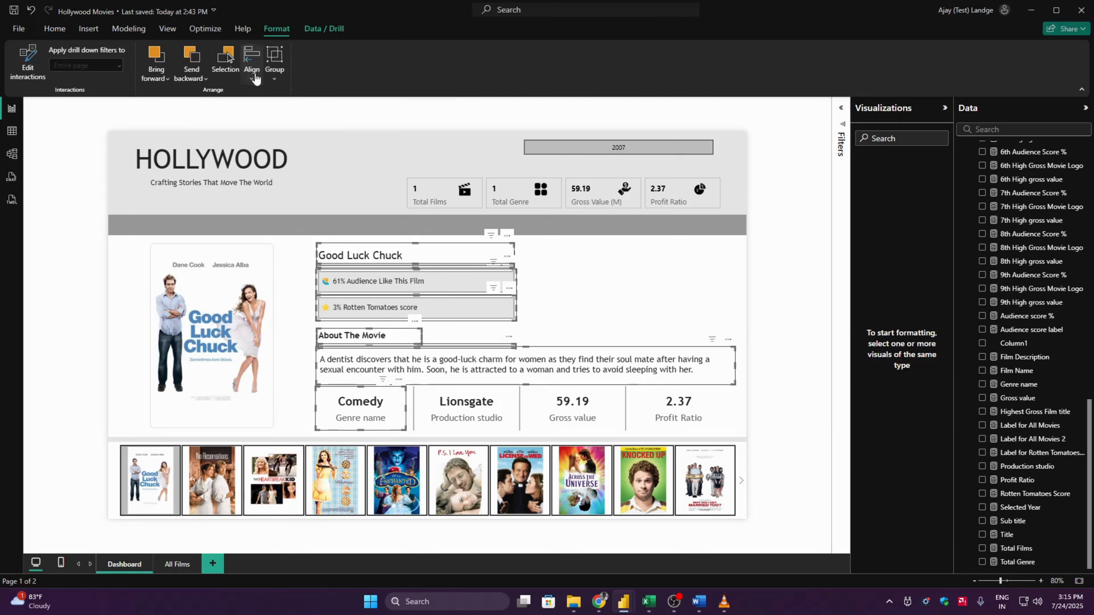
left_click(252, 60)
left_click(261, 98)
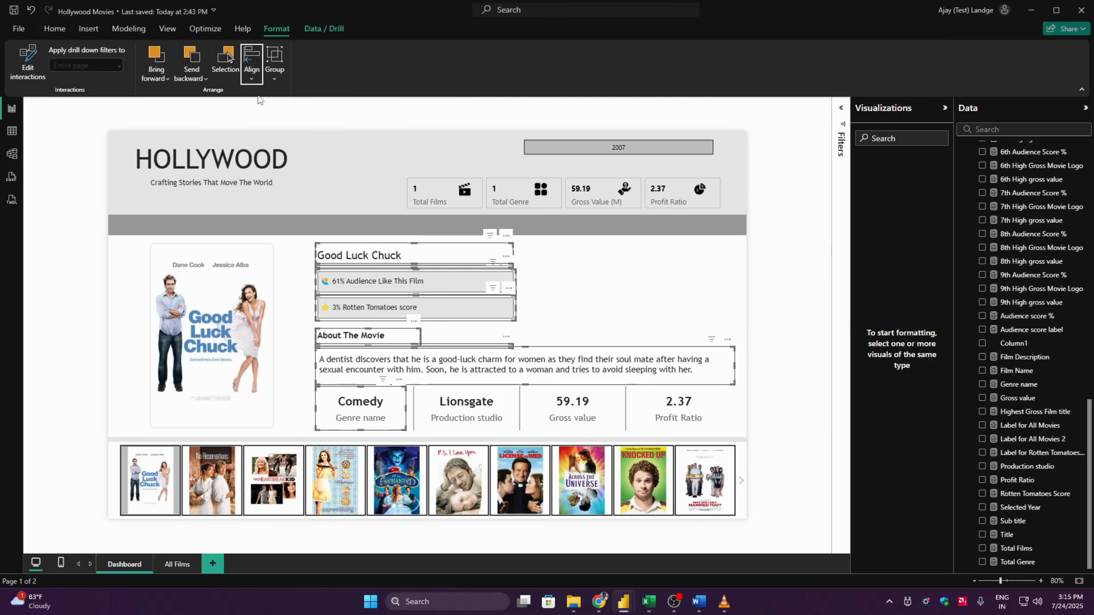
- Select the No Reservations poster in the slicer and format the Gross value measure as dollar currency
left_click(806, 282)
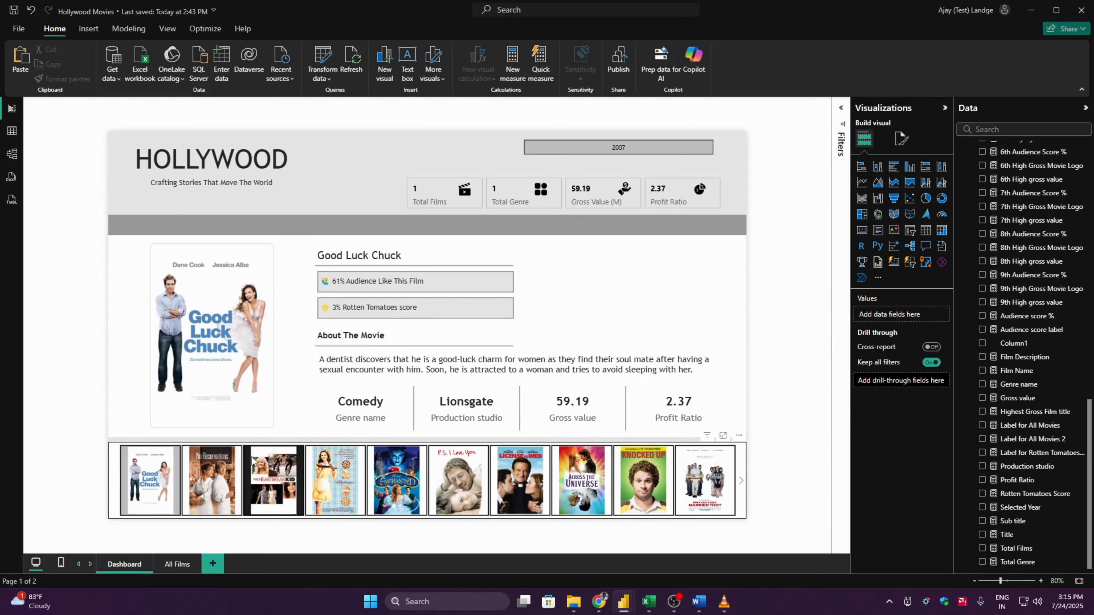
left_click(224, 466)
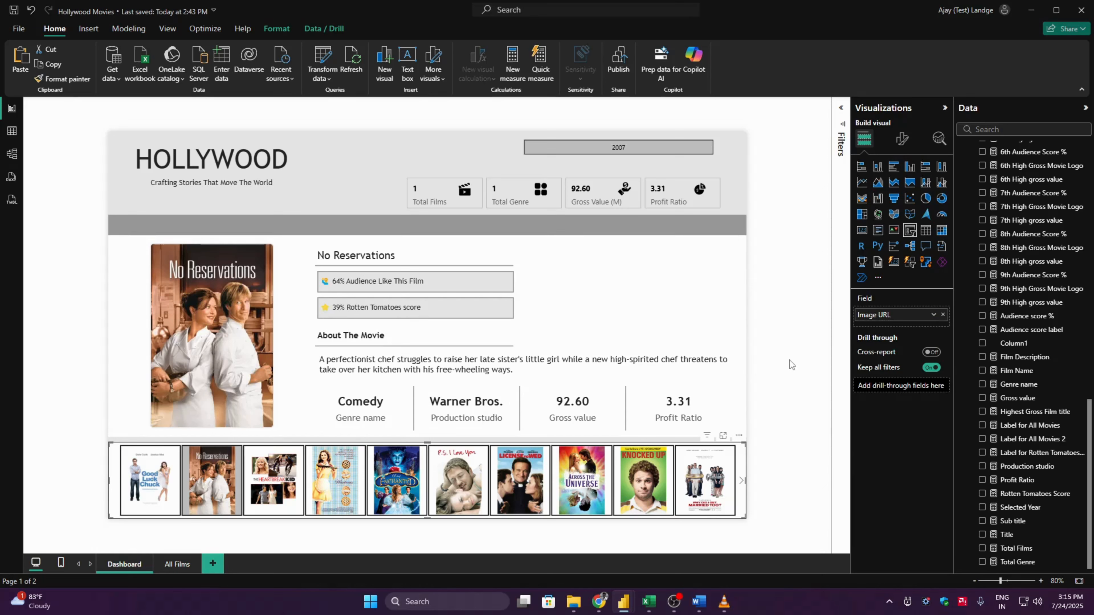
left_click(586, 414)
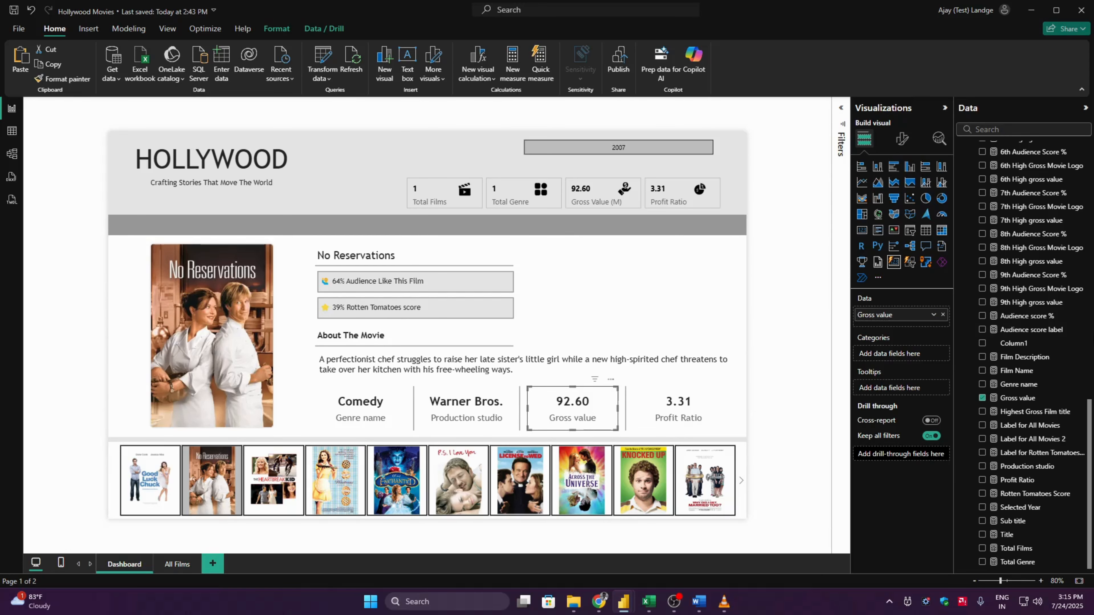
left_click(1017, 397)
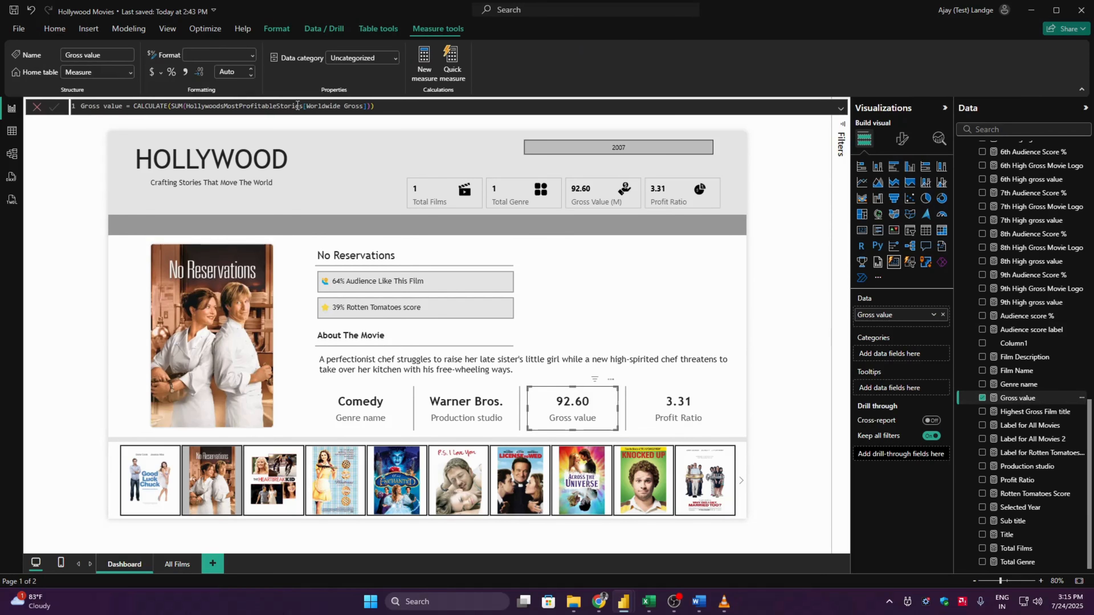
left_click(152, 71)
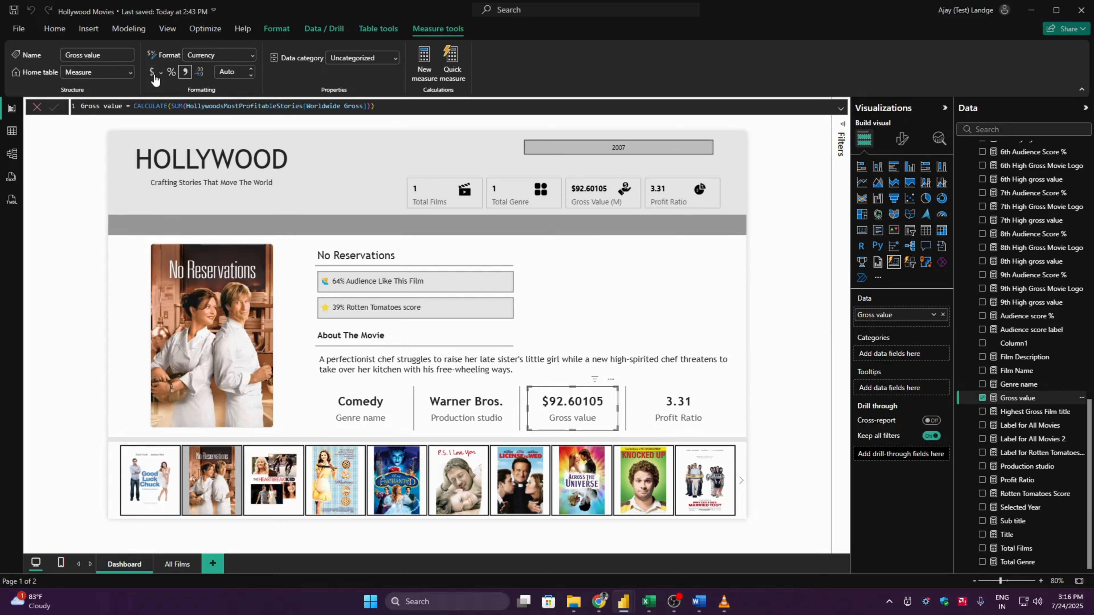
- Set the Gross value measure to display 2 decimal places
left_click(228, 71)
type("2")
key("Return")
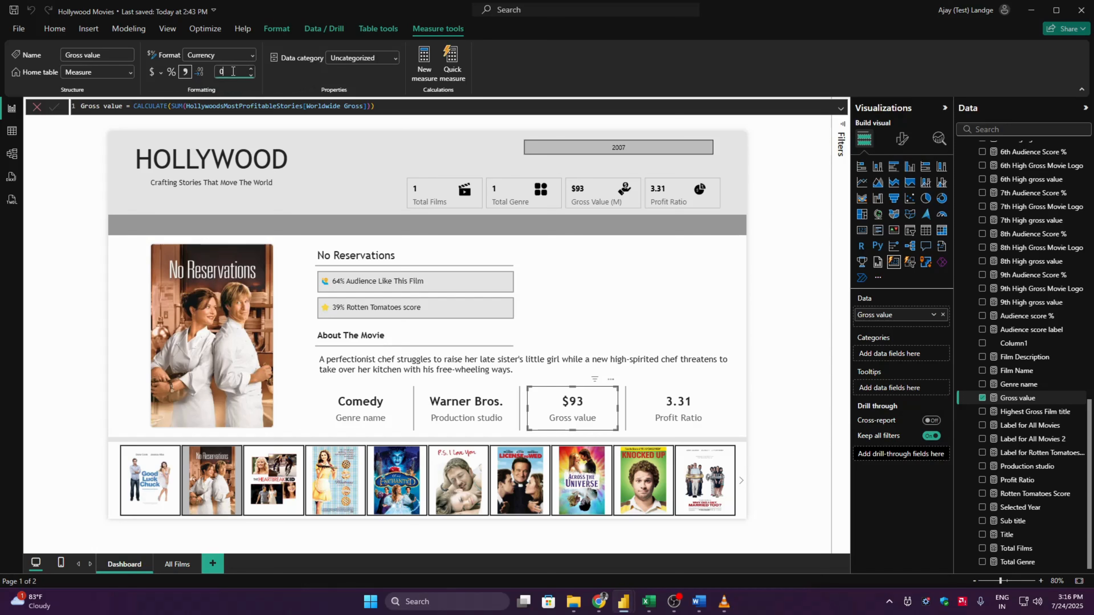
key("BackSpace")
type("2")
key("Return")
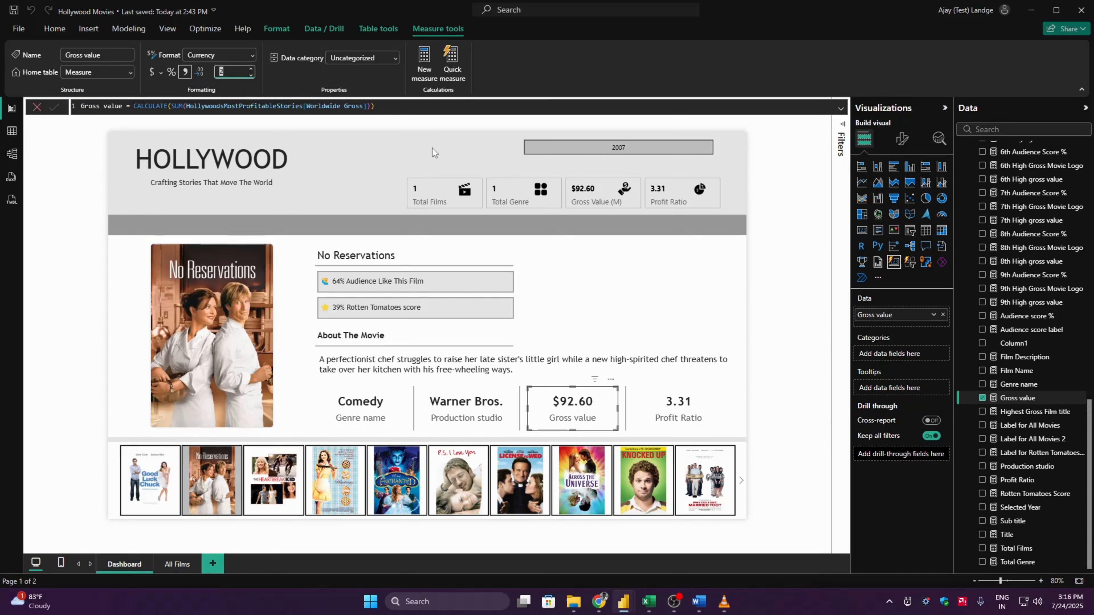
left_click(799, 337)
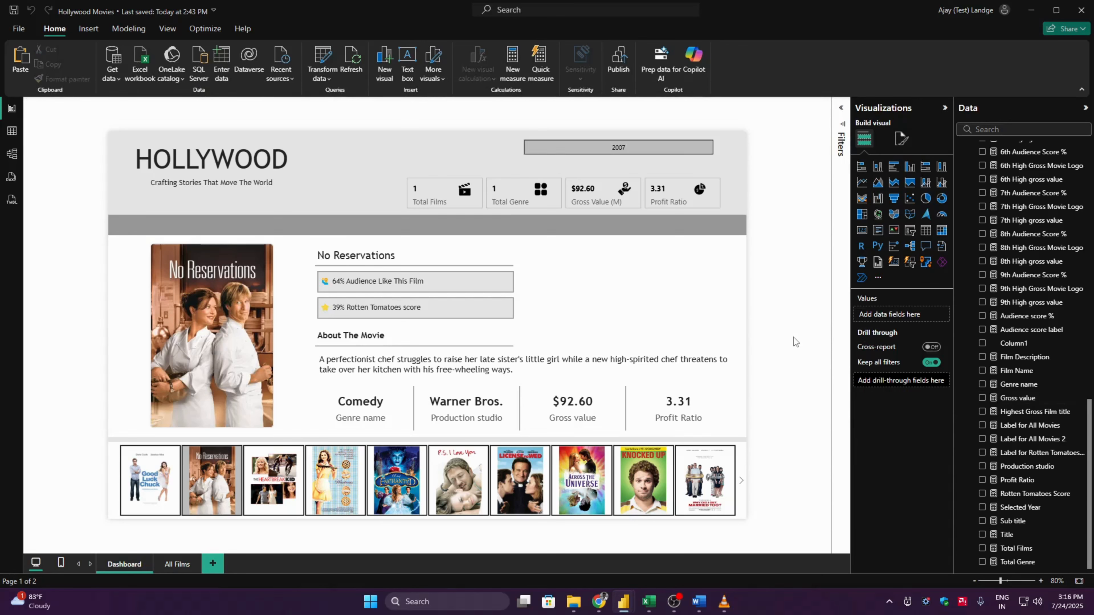
- Check the film details for several 2007 posters, including The Heartbreak Kid, Enchanted, Good Luck Chuck and No Reservations, and try the year slicer
left_click(265, 500)
left_click(324, 491)
left_click(393, 470)
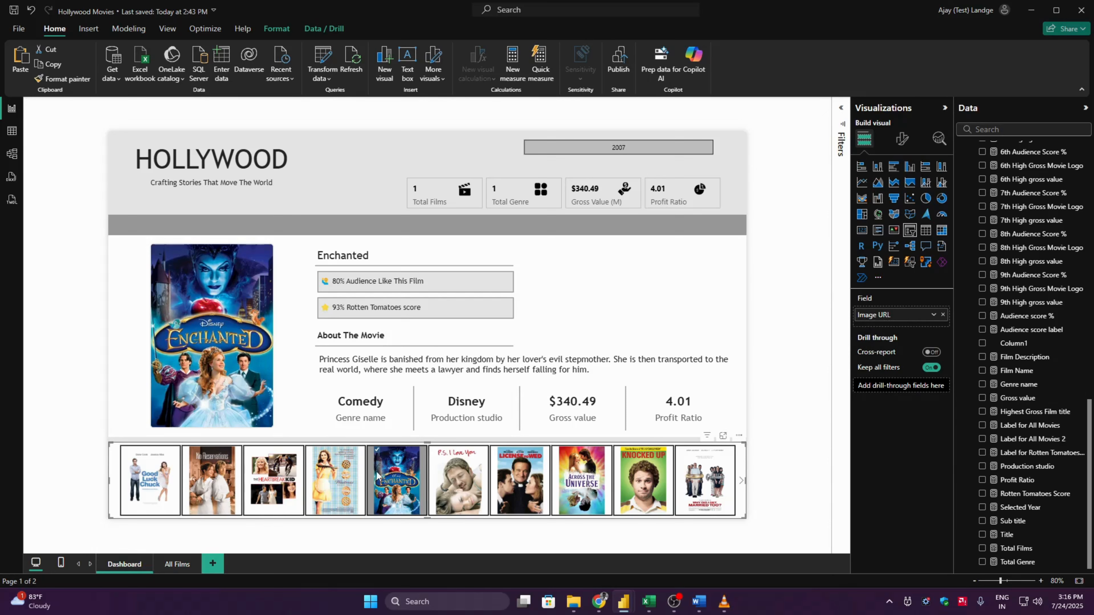
left_click(165, 470)
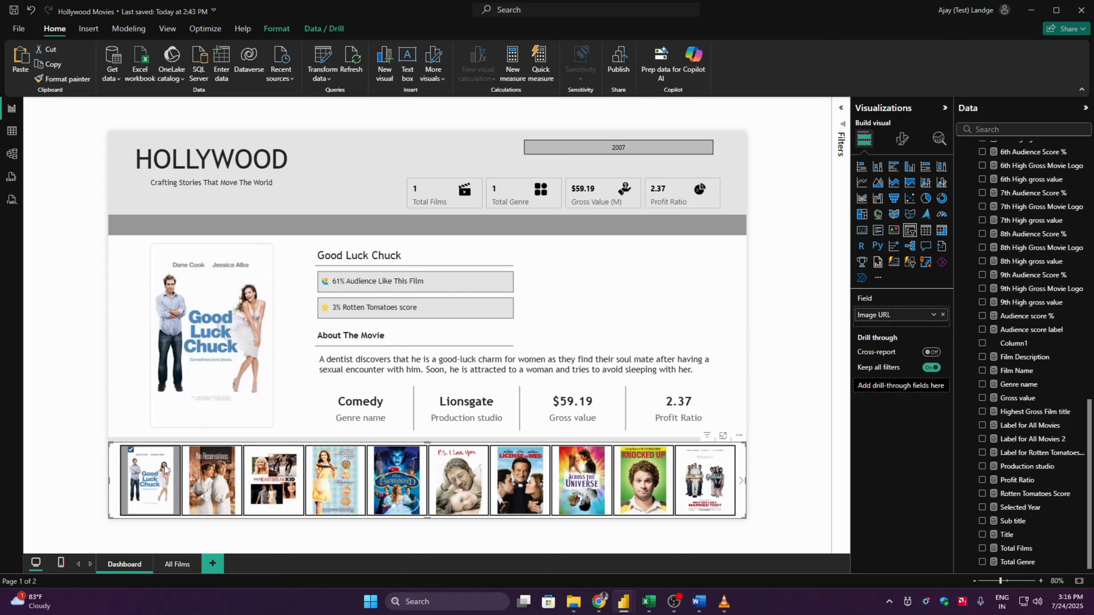
left_click(211, 471)
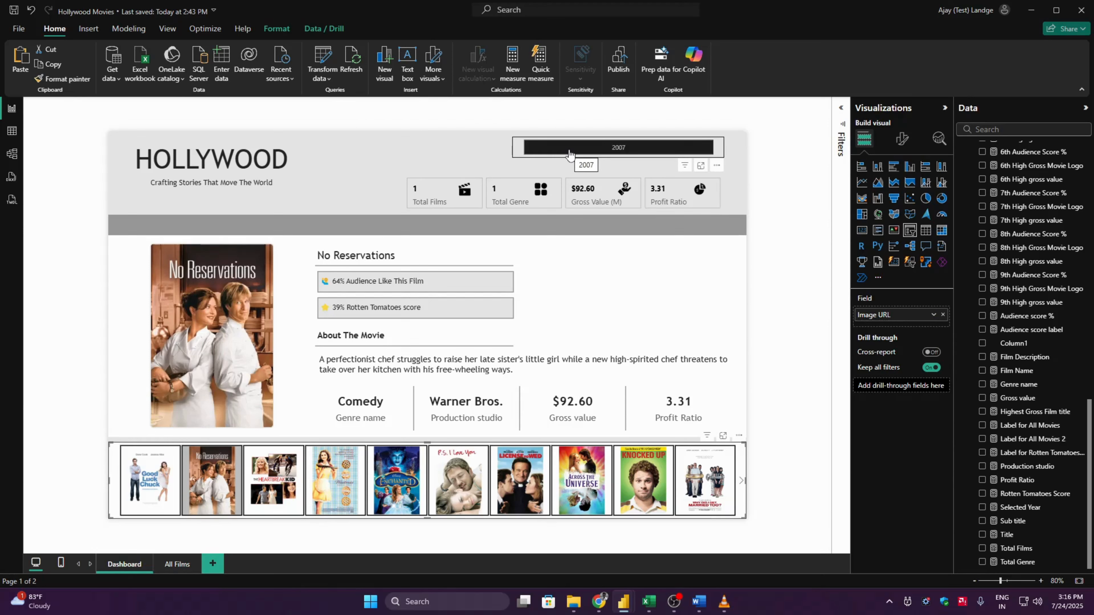
left_click(621, 150)
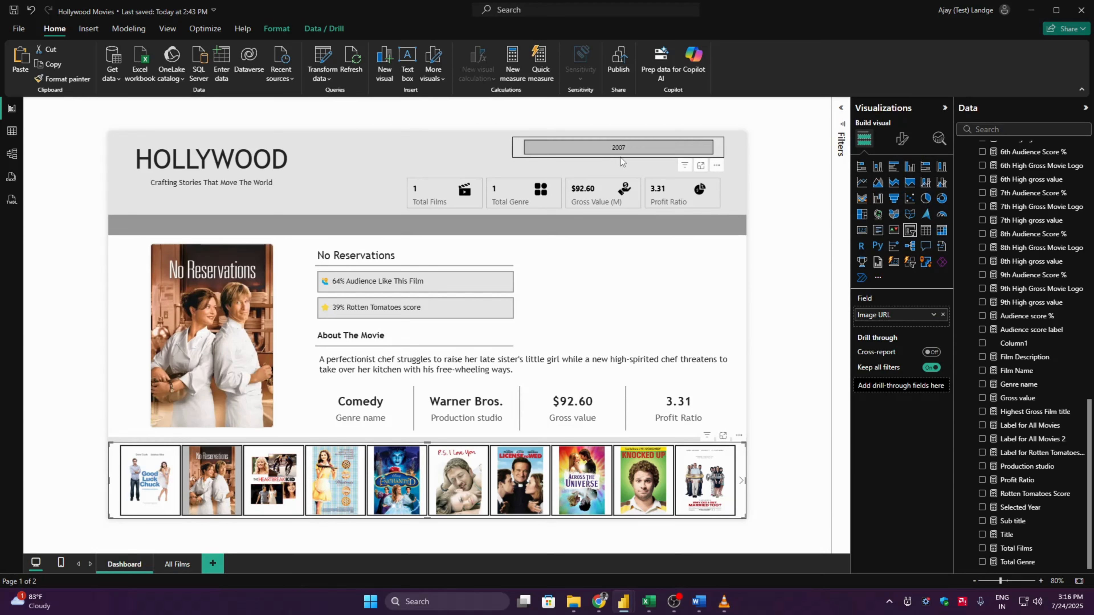
- Select the Good Luck Chuck poster and cut the header card holding total films, total genre, gross value and profit ratio
left_click(149, 481)
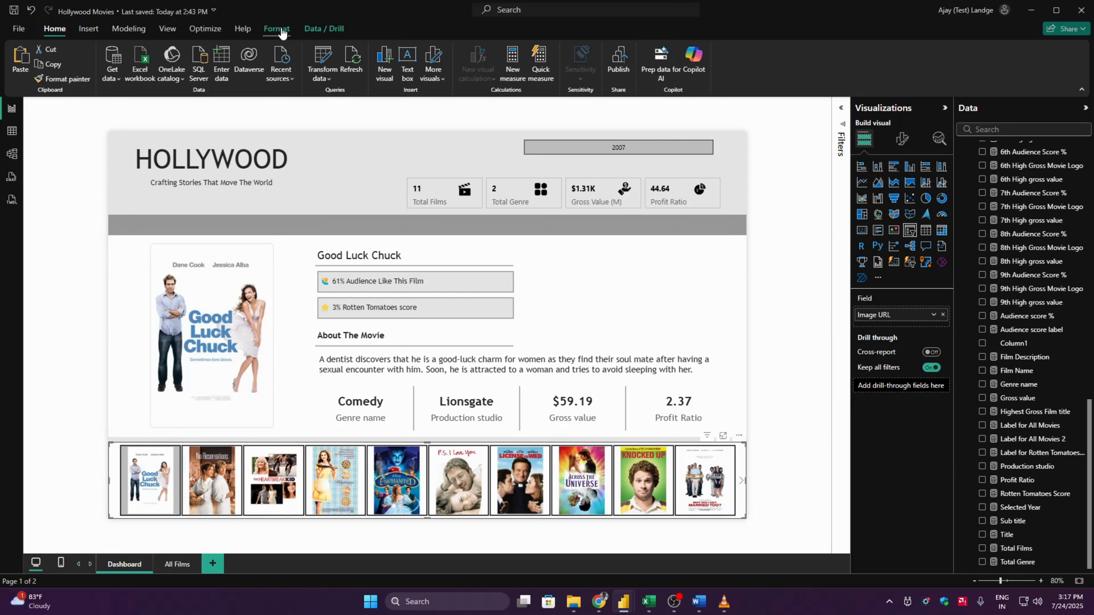
left_click(443, 177)
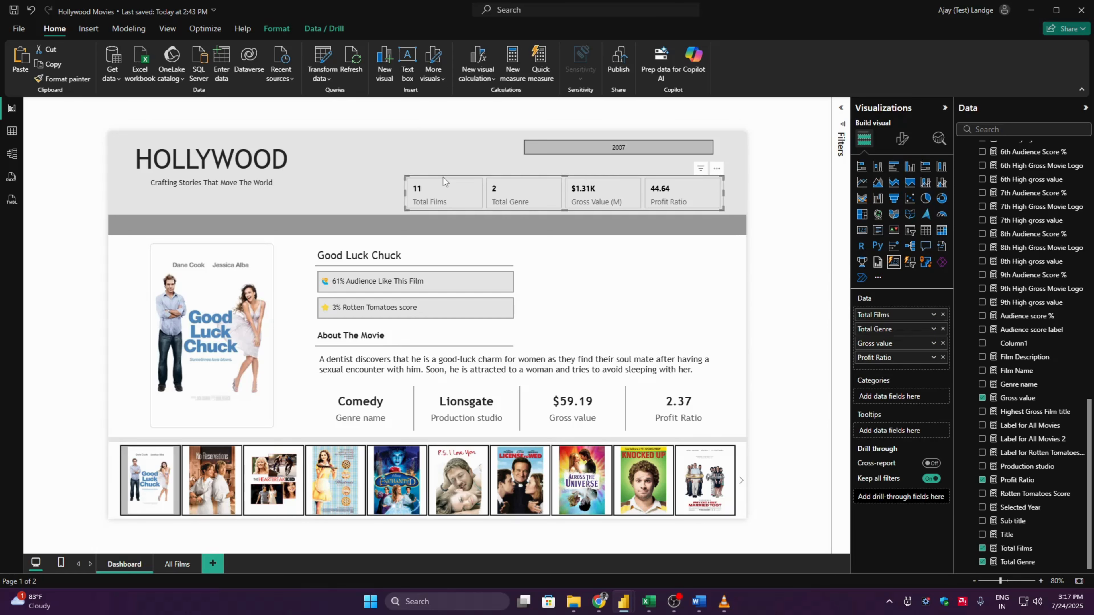
key("Delete")
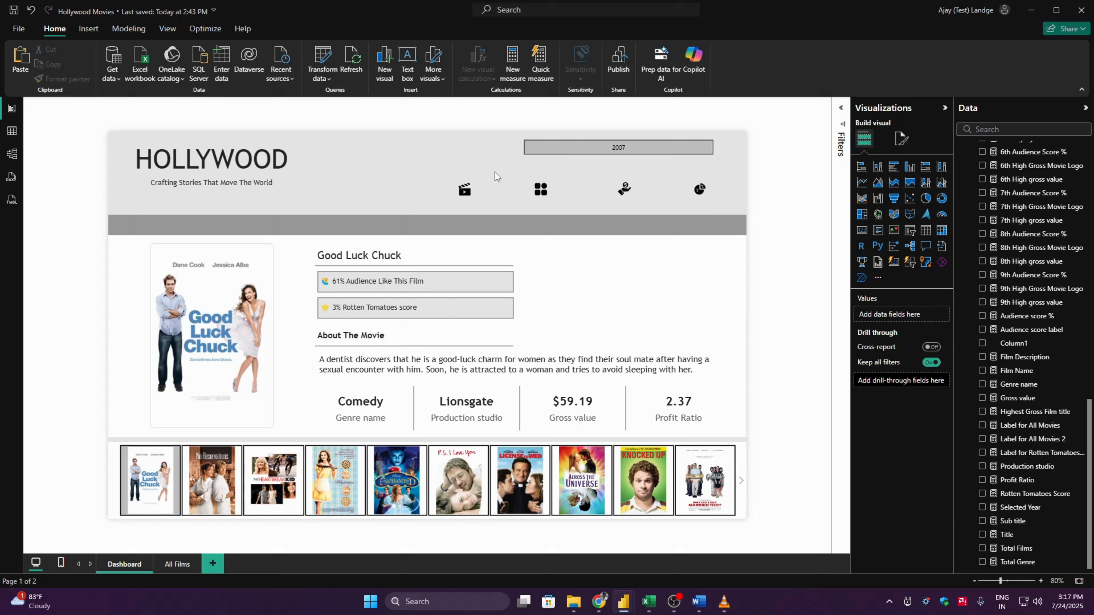
- Edit the poster slicer's interactions so that it no longer filters the year slicer
left_click(117, 466)
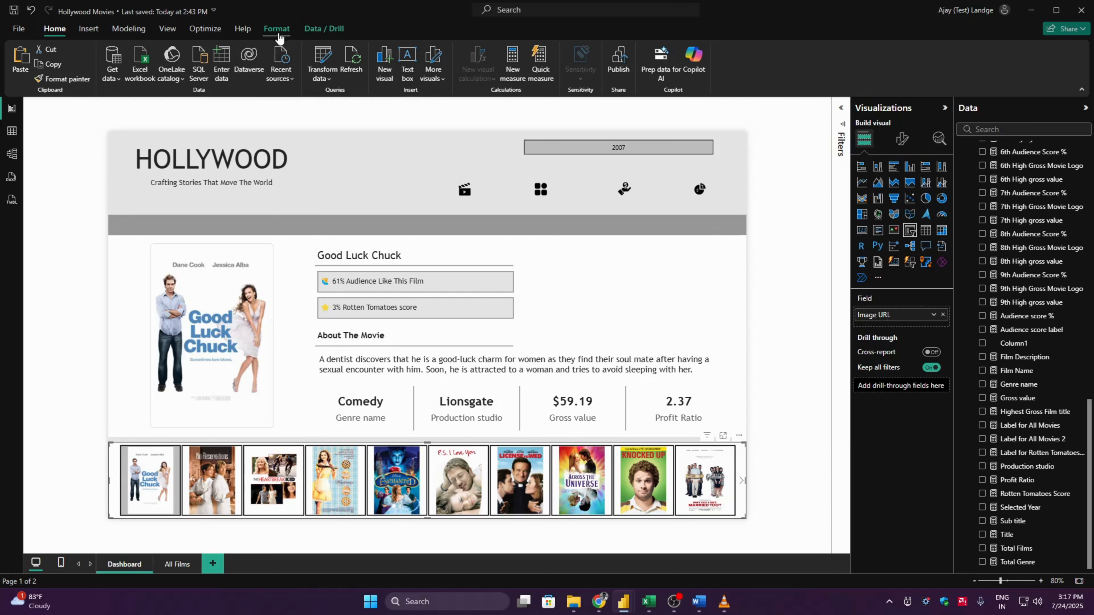
left_click(276, 28)
left_click(26, 69)
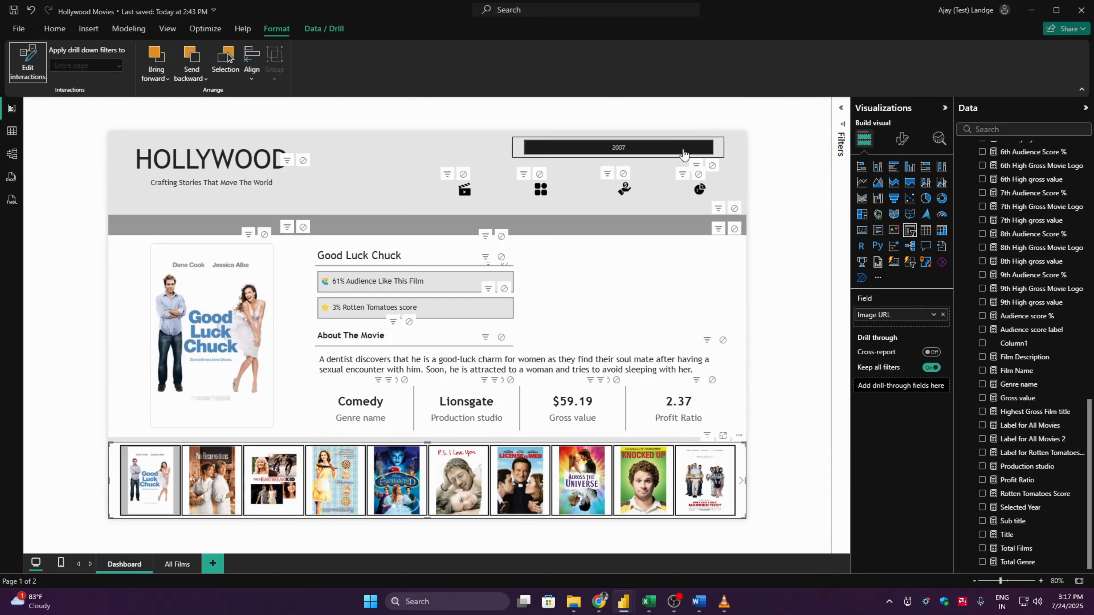
left_click(712, 167)
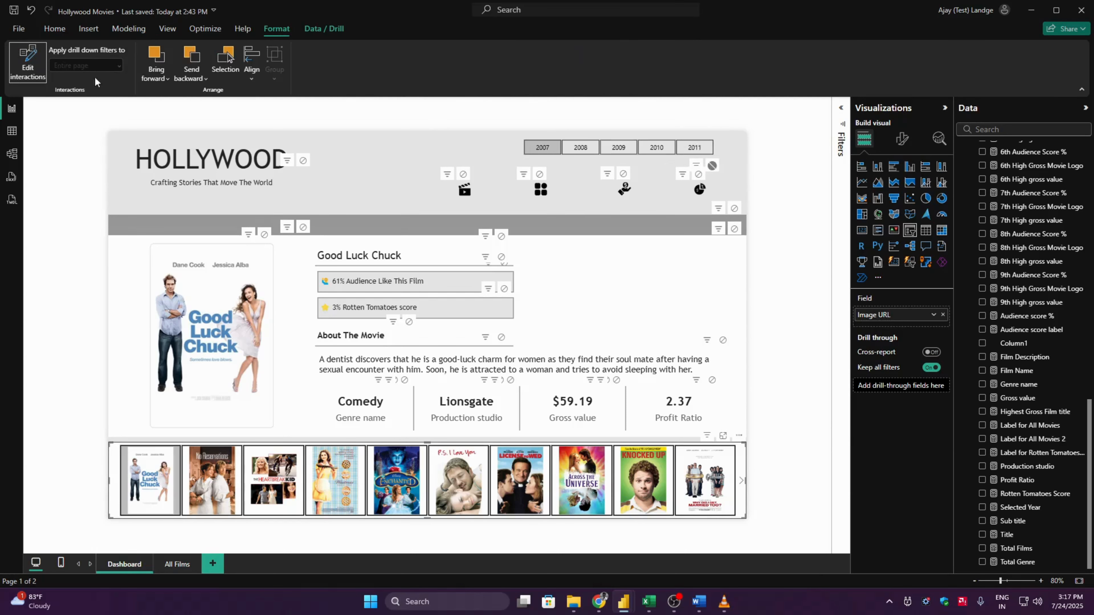
left_click(38, 72)
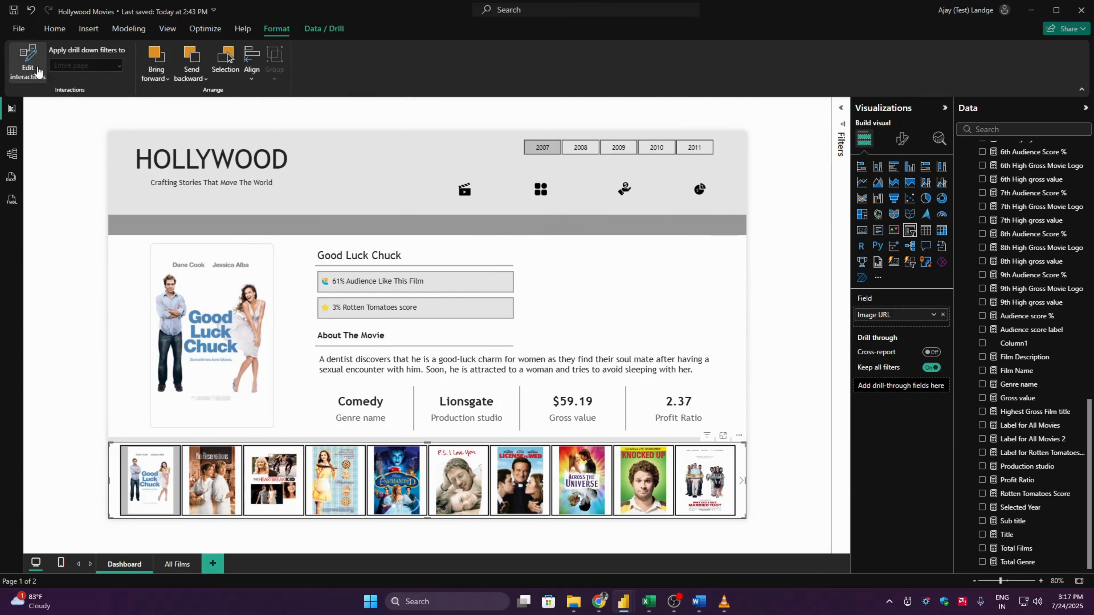
left_click(79, 169)
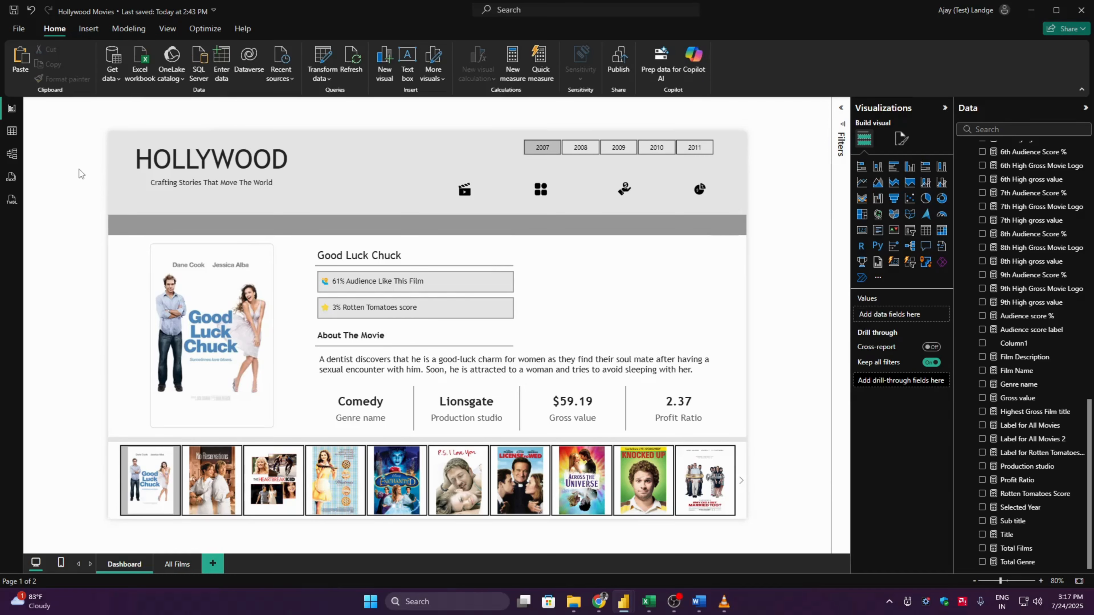
- Paste the four-value header card back onto the page and send it to the back, behind its icons
key("ctrl+v")
left_click(781, 195)
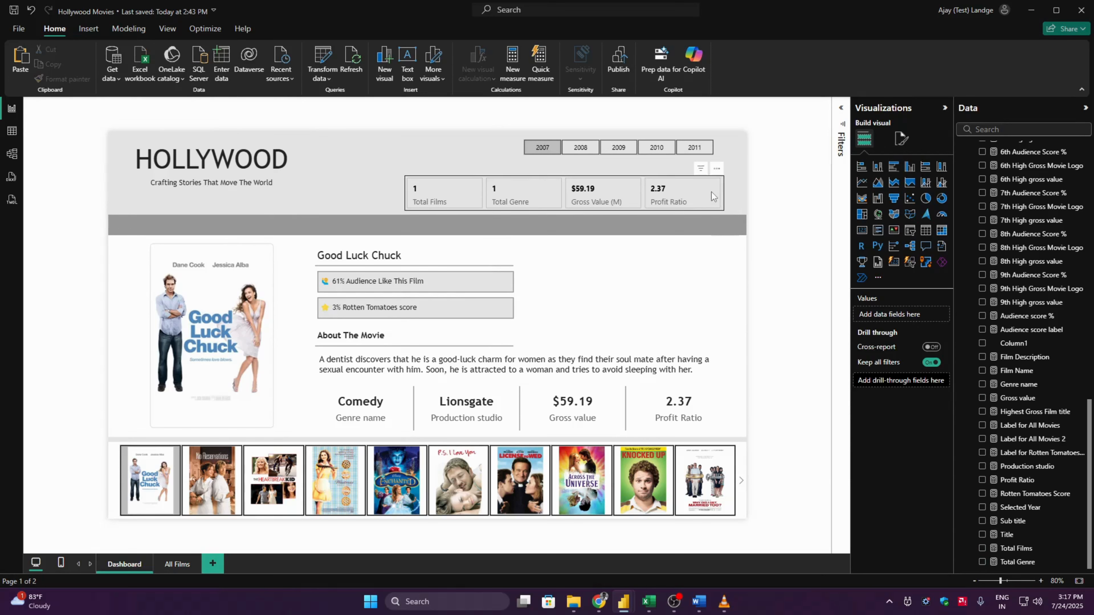
left_click(681, 182)
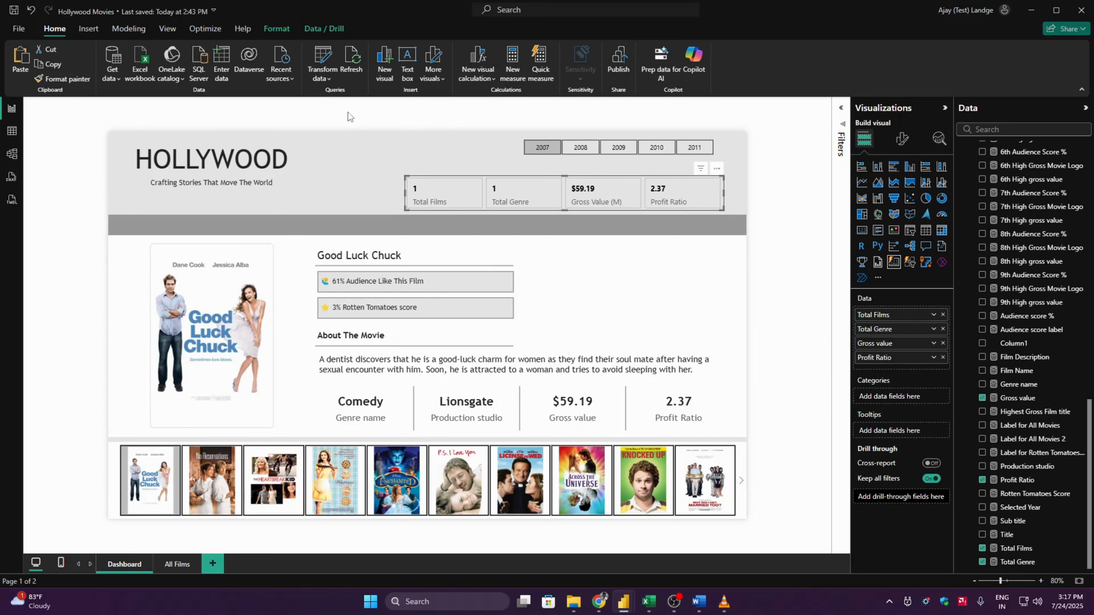
left_click(278, 30)
left_click(192, 71)
left_click(198, 116)
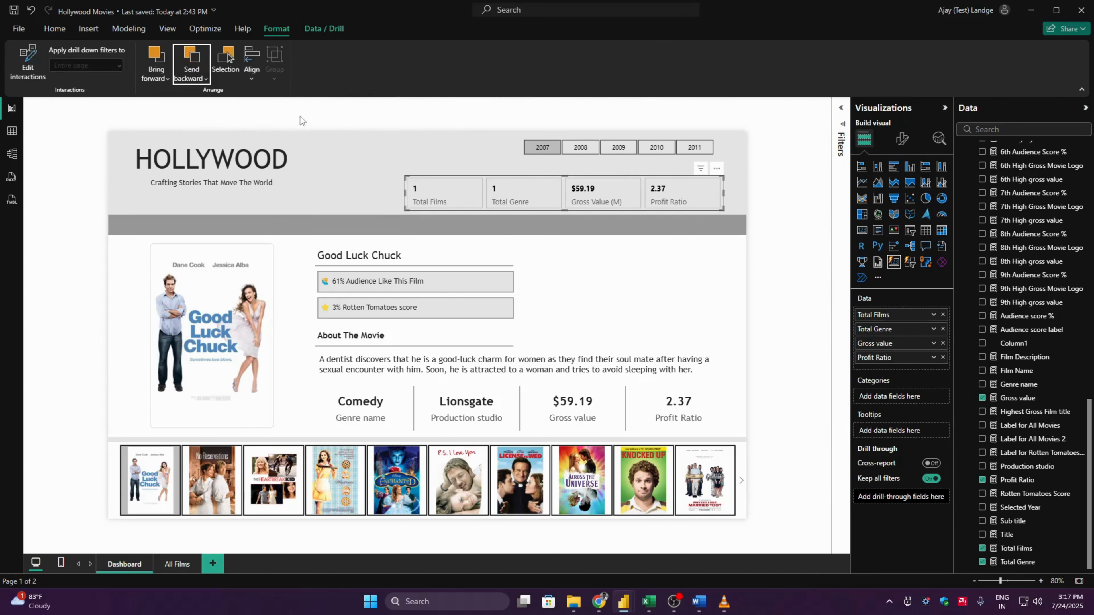
left_click(790, 205)
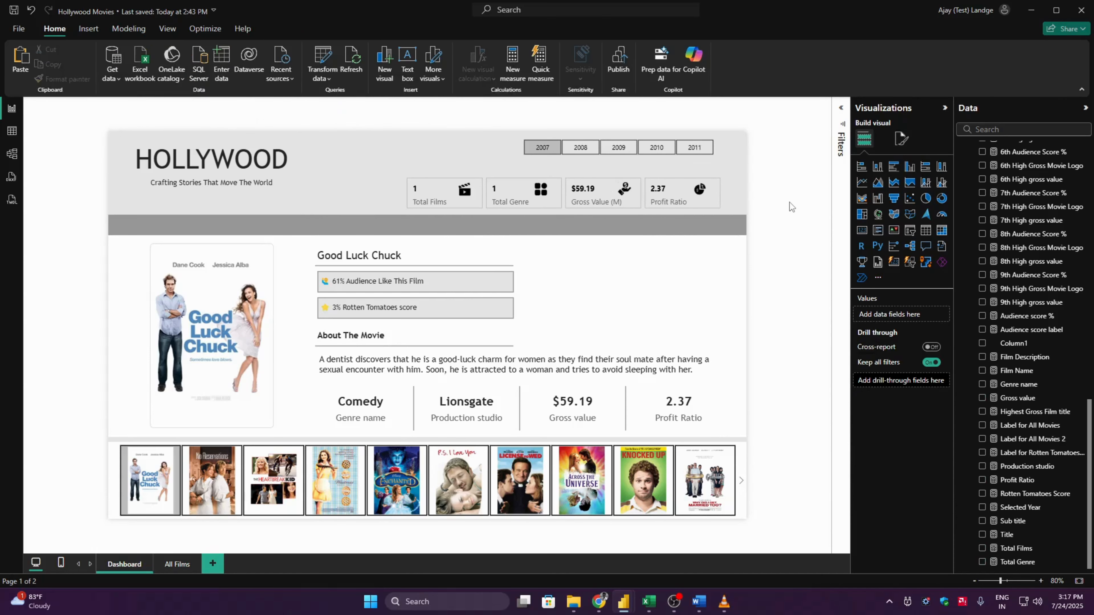
- Test the dashboard by selecting The Heartbreak Kid and P.S. I Love You posters and switching among the years 2007, 2008 and 2009
left_click(265, 480)
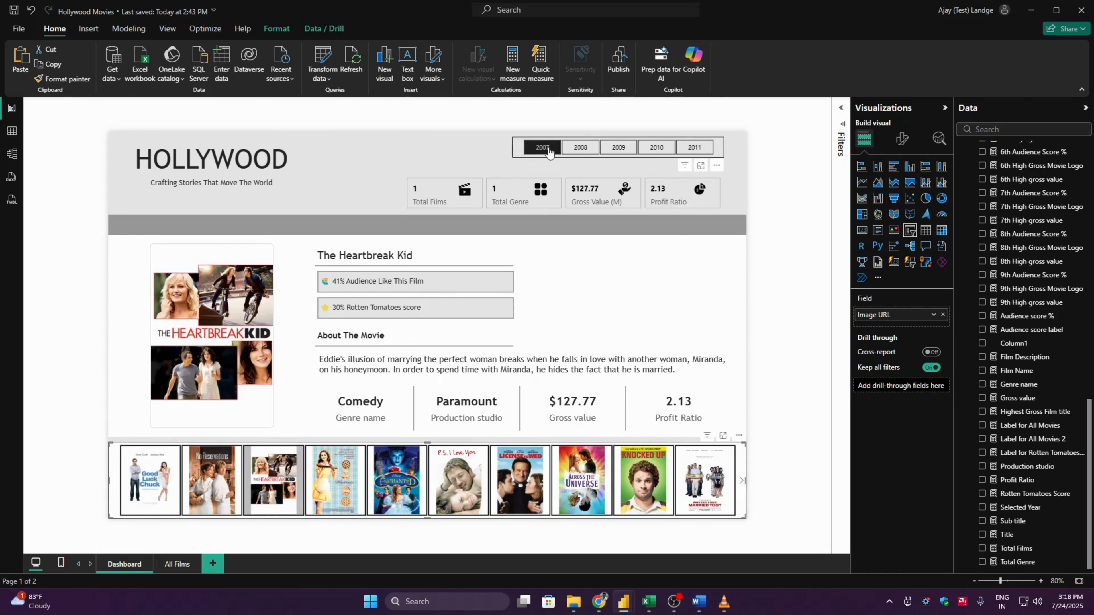
left_click(580, 148)
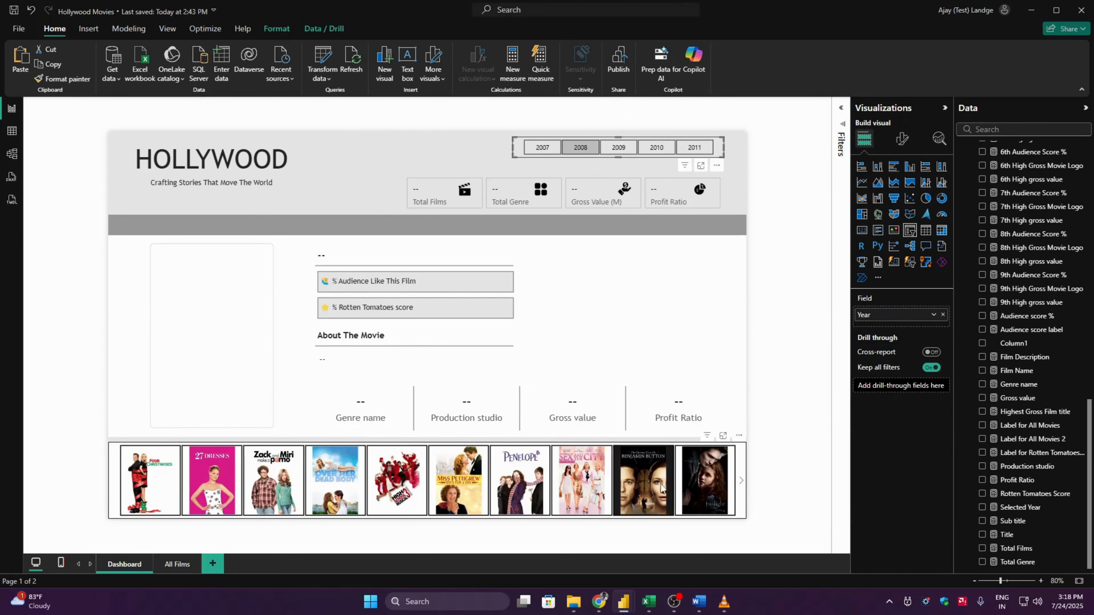
left_click(618, 147)
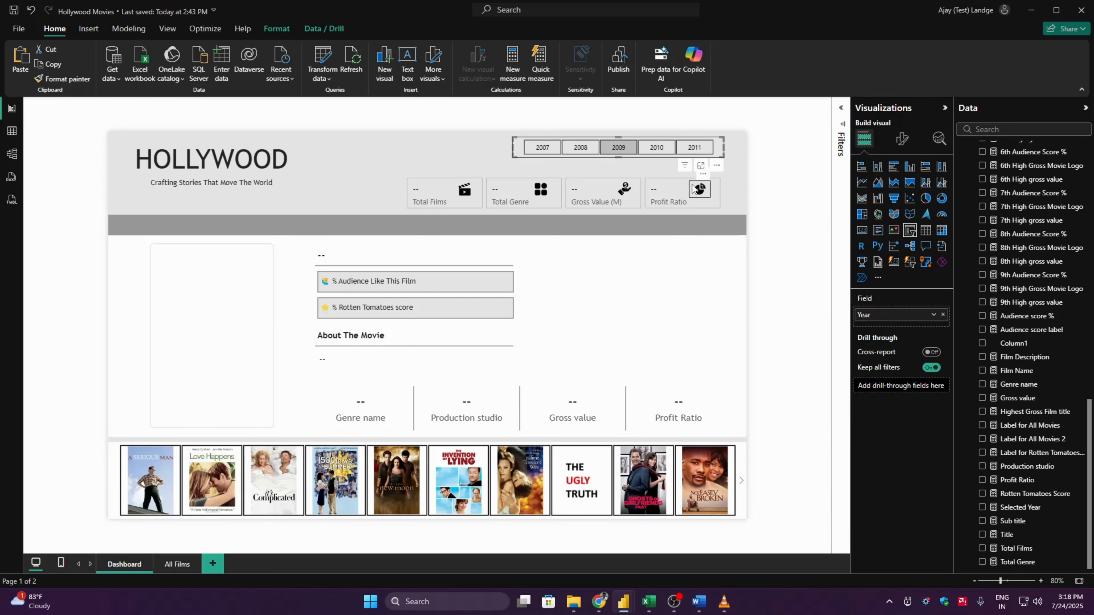
left_click(542, 147)
left_click(274, 480)
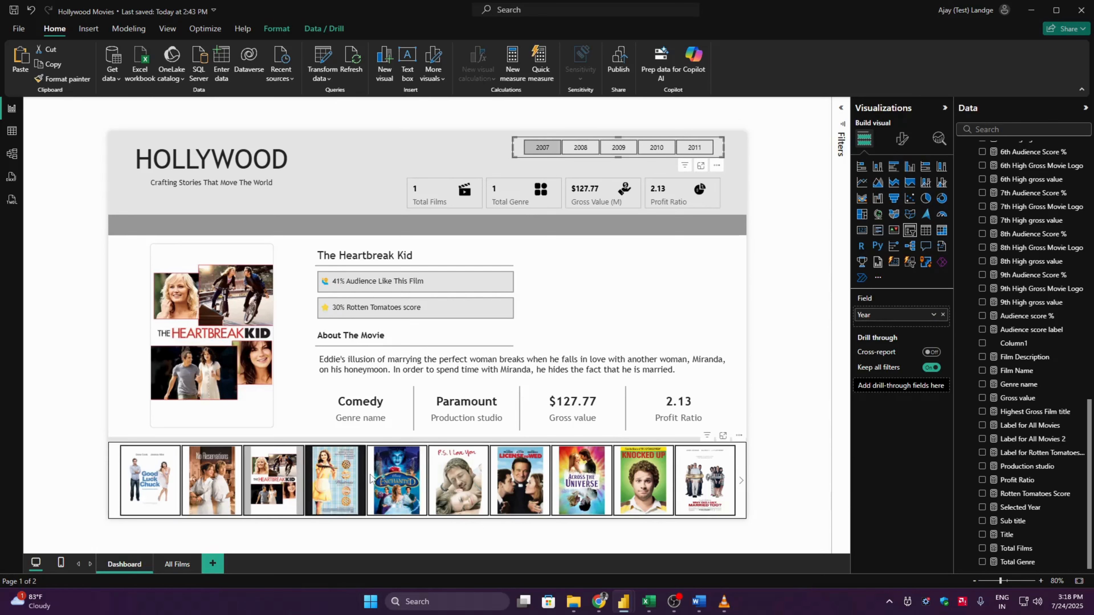
left_click(454, 473)
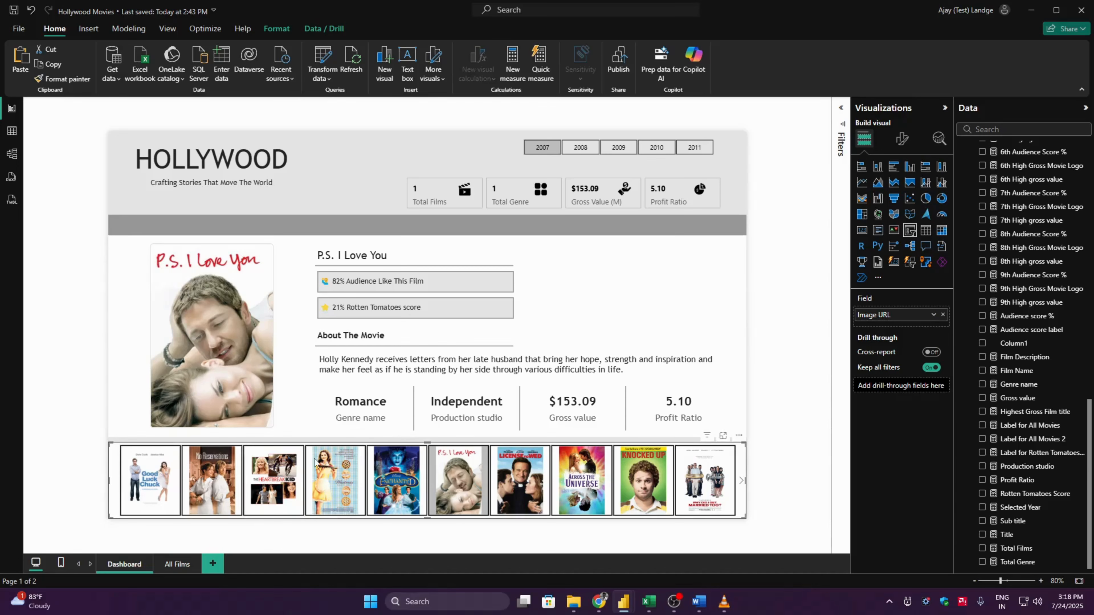
left_click(580, 147)
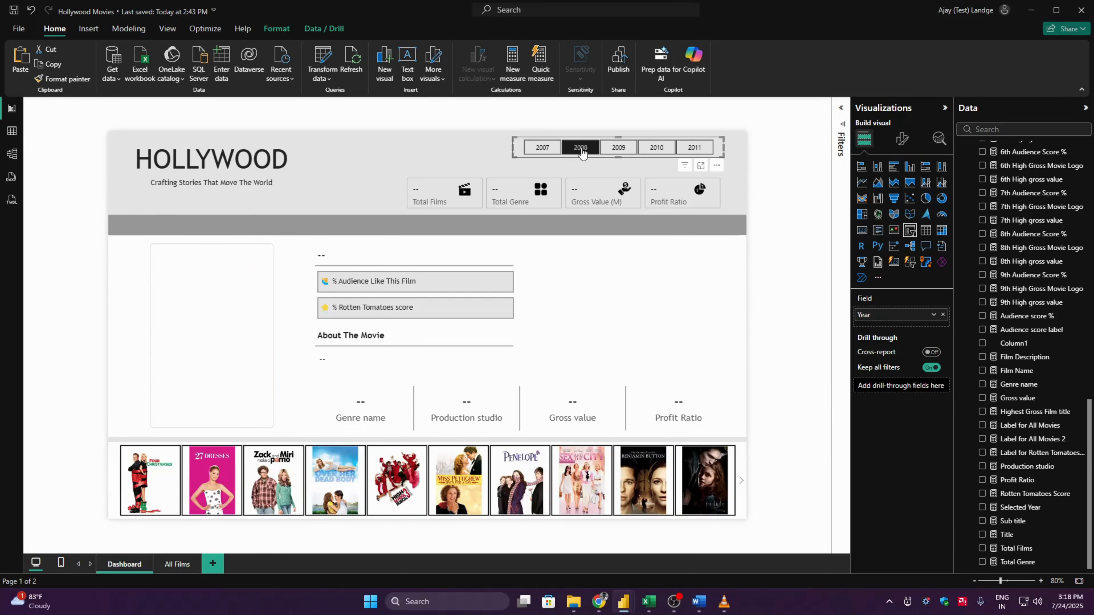
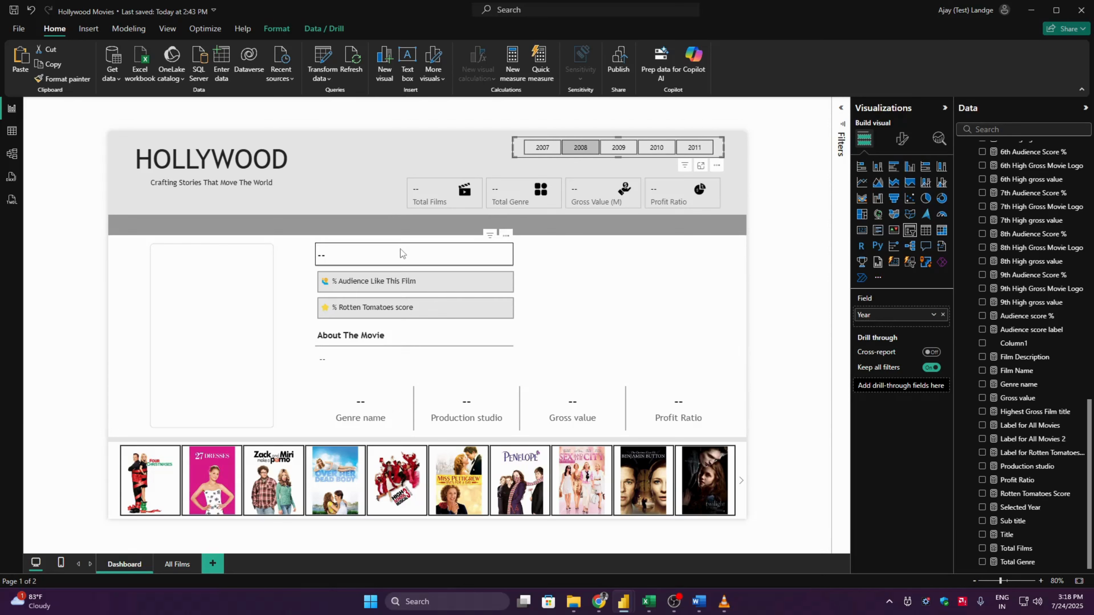
- Wrap the Film Name measure's SELECTEDVALUE expression in IF(ISBLANK( and enter the red cross emoji "❌" as the result for blanks
left_click(421, 254)
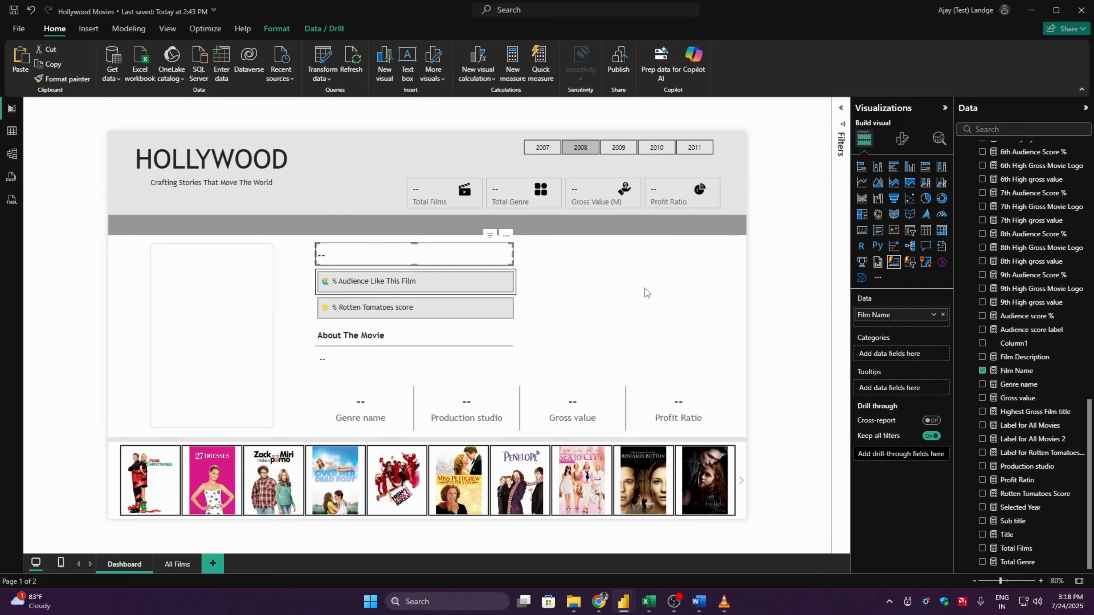
left_click(1017, 371)
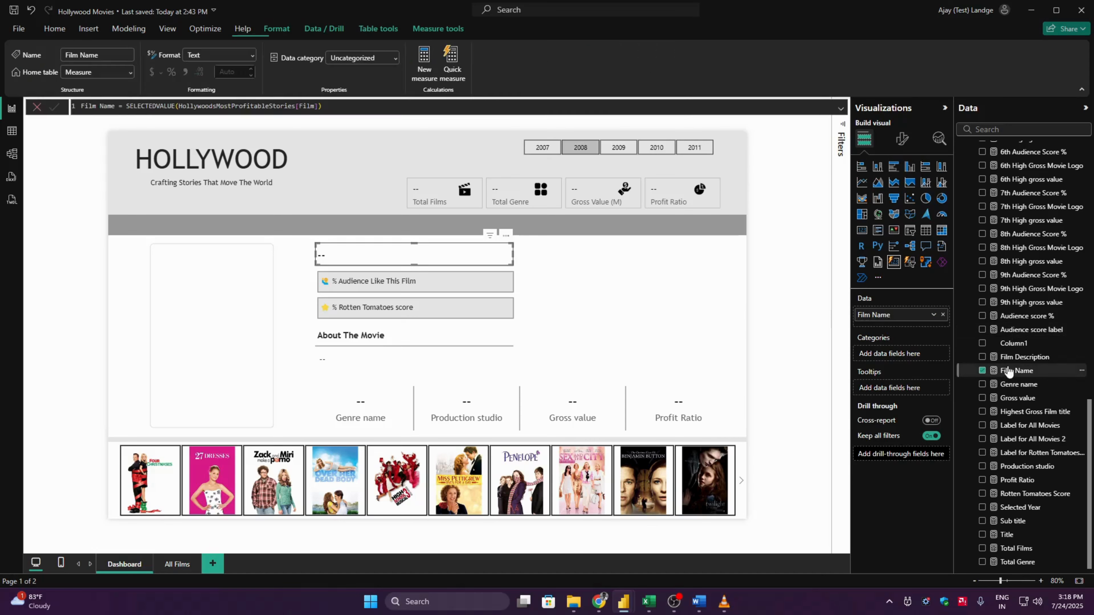
double_click(127, 106)
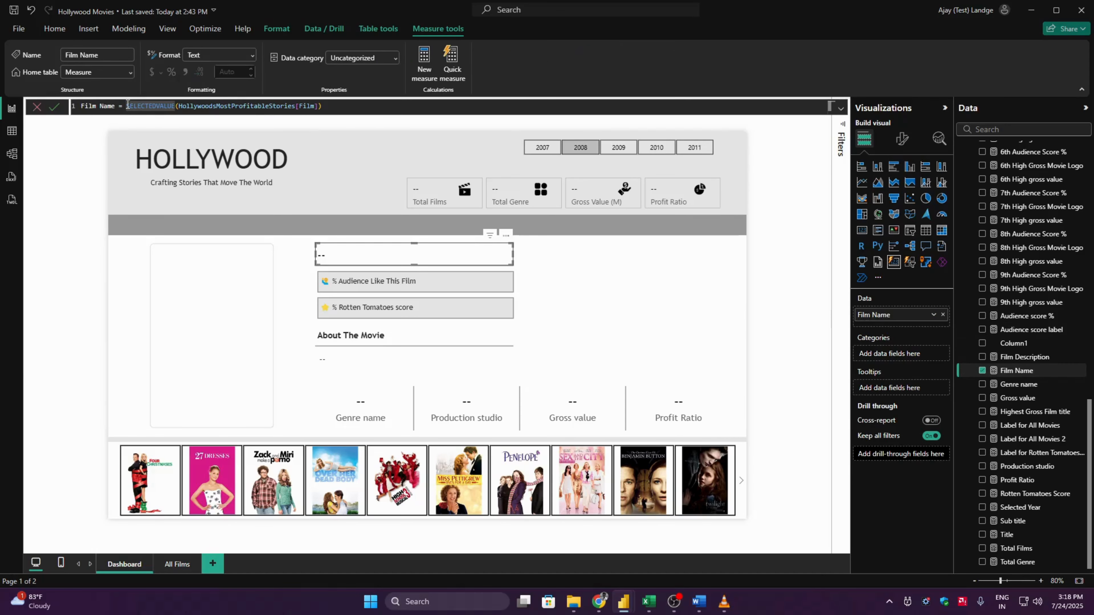
type("IF(")
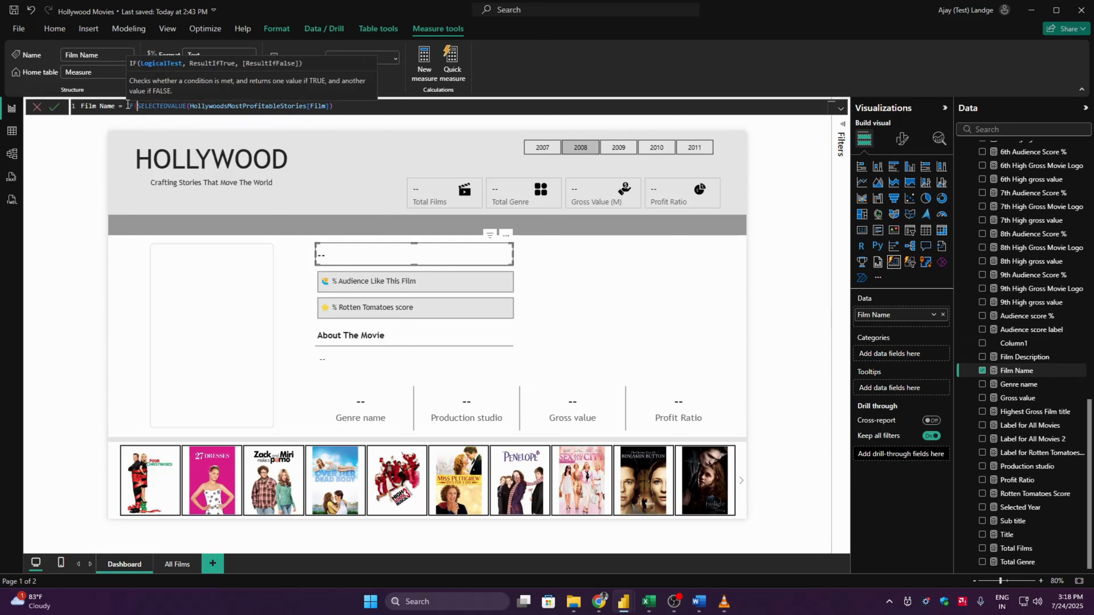
type("ISBLANK(")
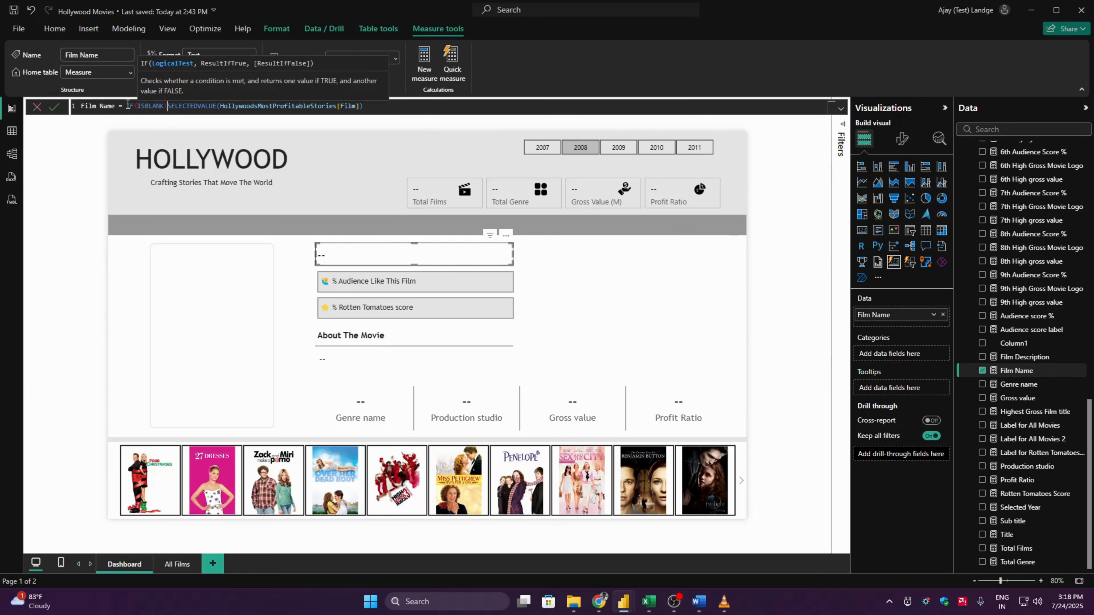
left_click(378, 107)
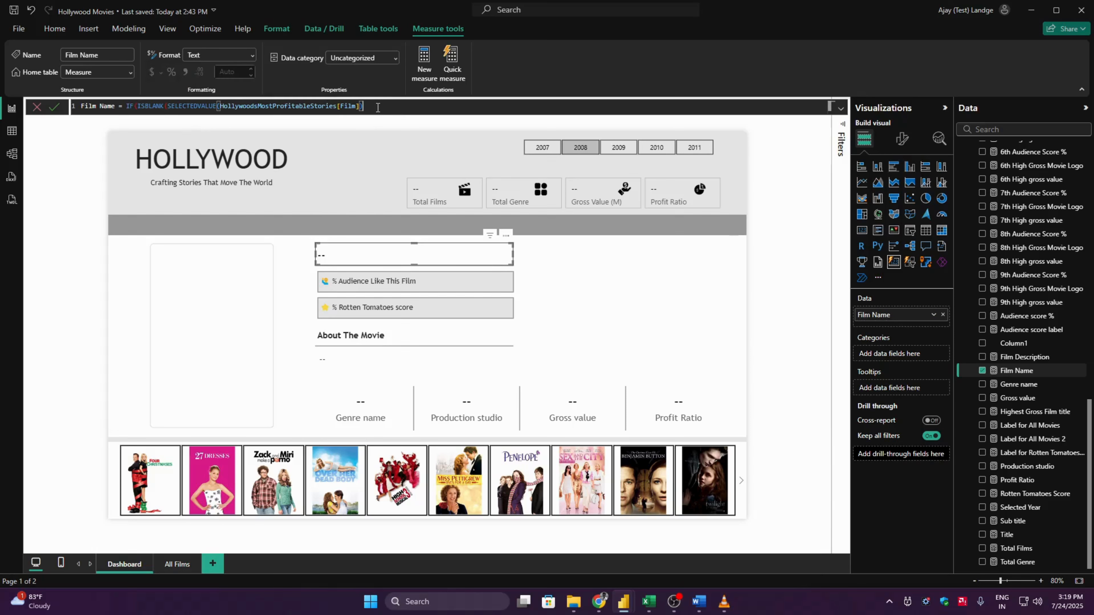
type(",")
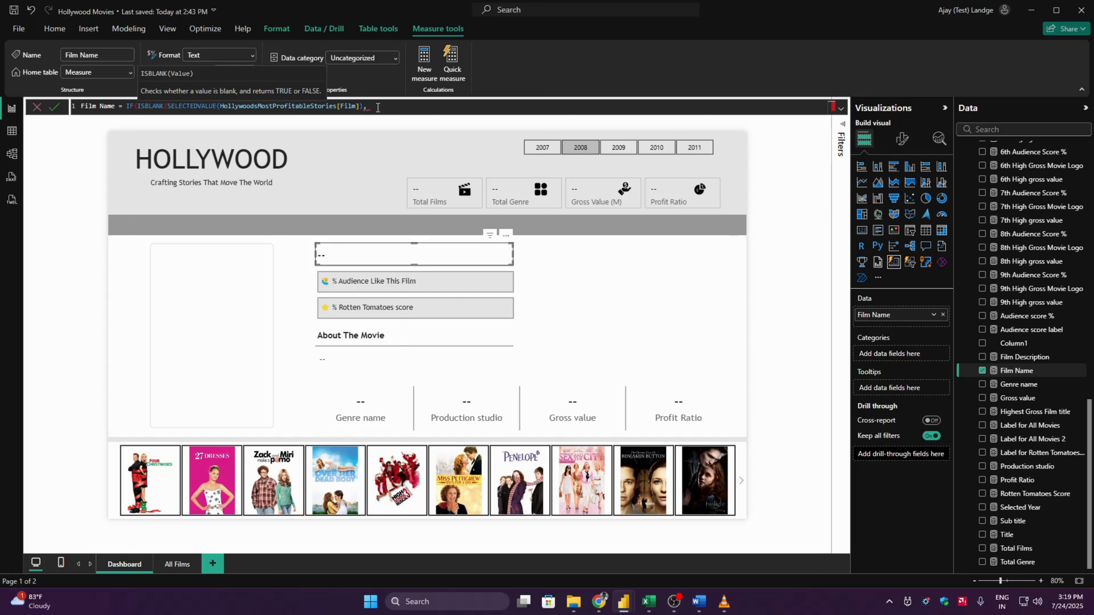
type(" \"")
key("super+period")
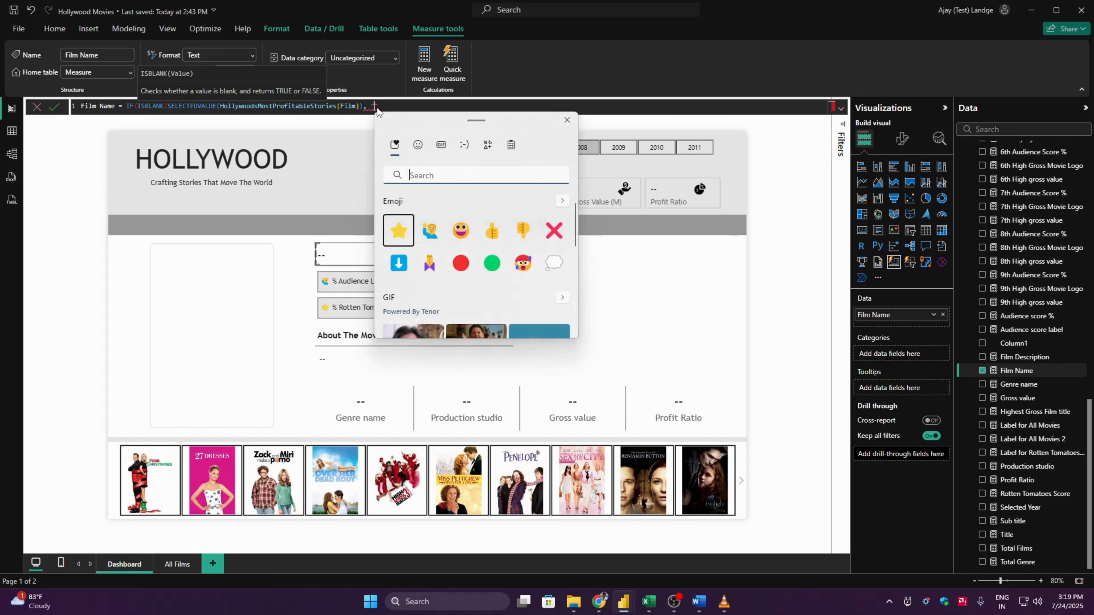
left_click(554, 231)
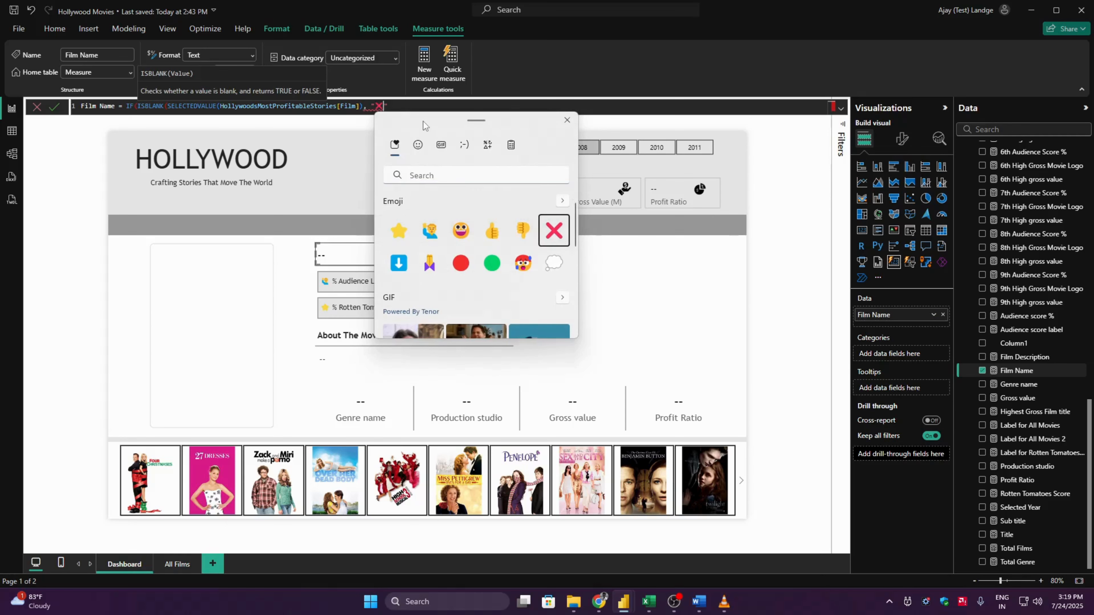
left_click(428, 106)
left_click(428, 106)
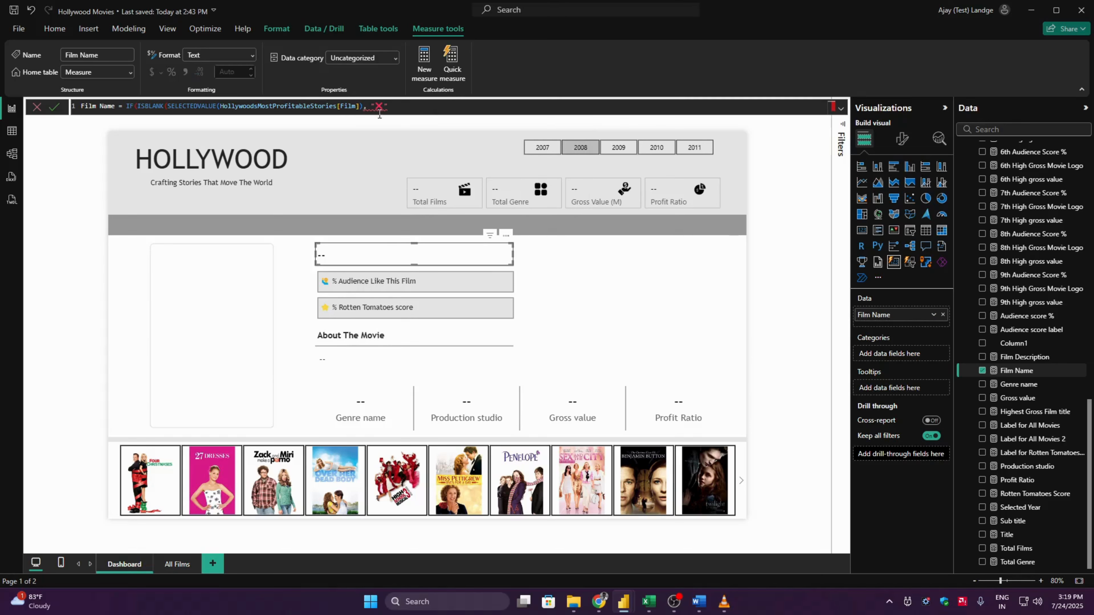
- Close the ISBLANK test in the Film Name measure, add SELECTEDVALUE(HollywoodsMostProfitableStories[Film]) as the otherwise result, and commit the formula
left_click(363, 106)
type(")")
left_click(391, 107)
type(",")
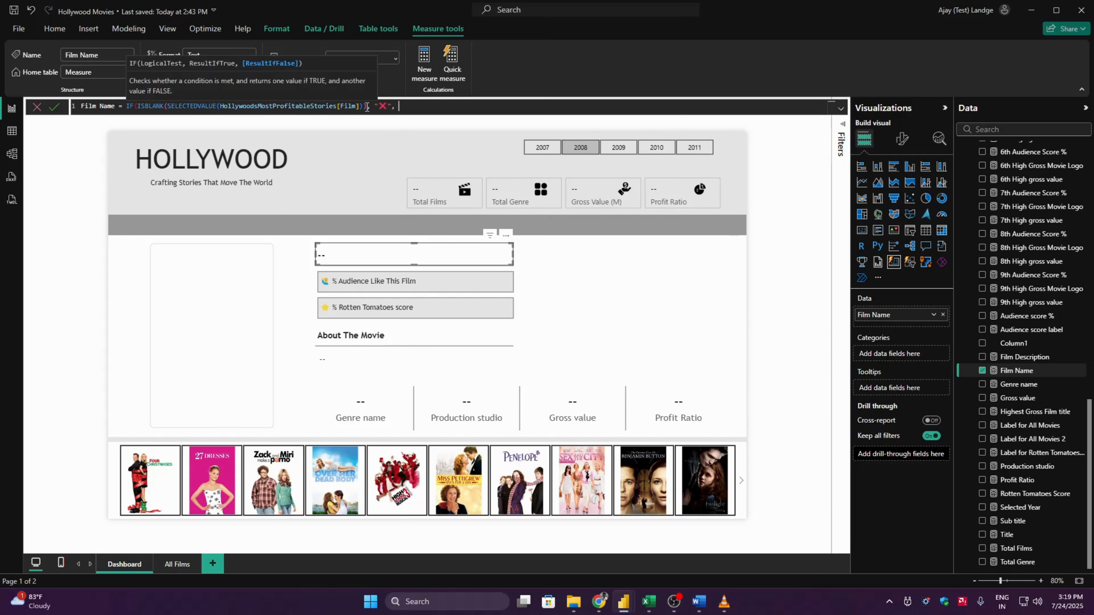
left_click_drag(367, 105, 168, 106)
key("ctrl+c")
left_click(424, 105)
key("ctrl+v")
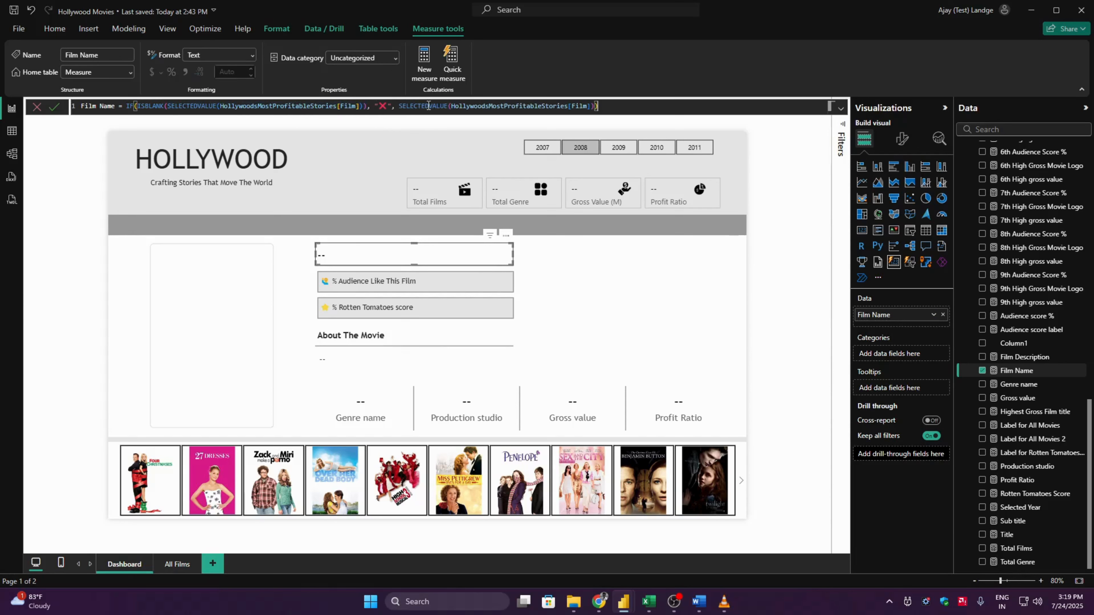
key("Return")
- Add the text "O Oh!" after the red cross in the Film Name measure's blank result
double_click(382, 106)
type("0 ")
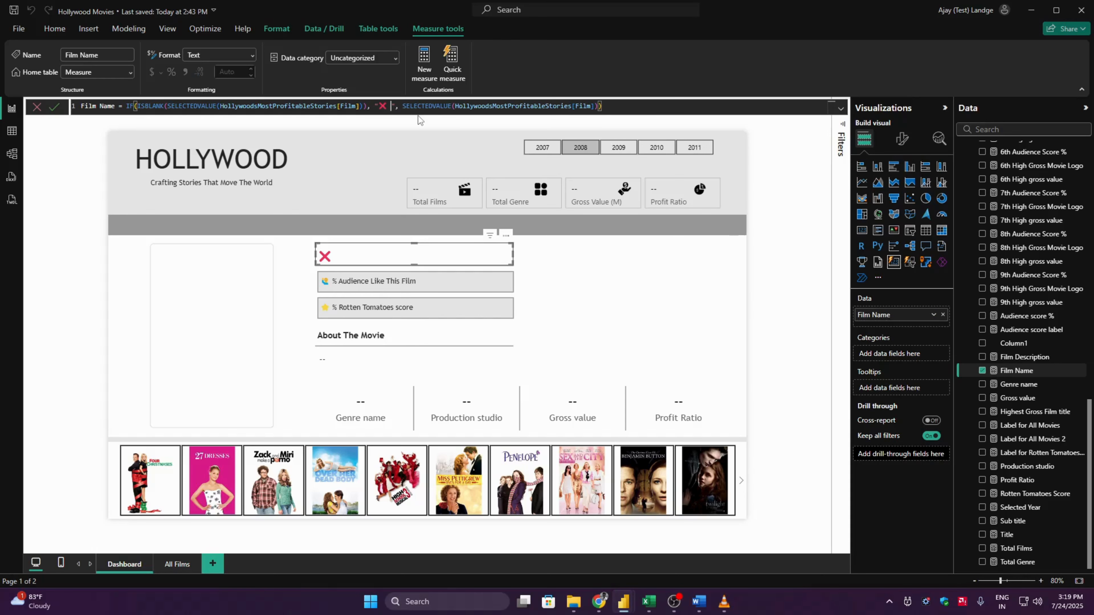
type("Oh!")
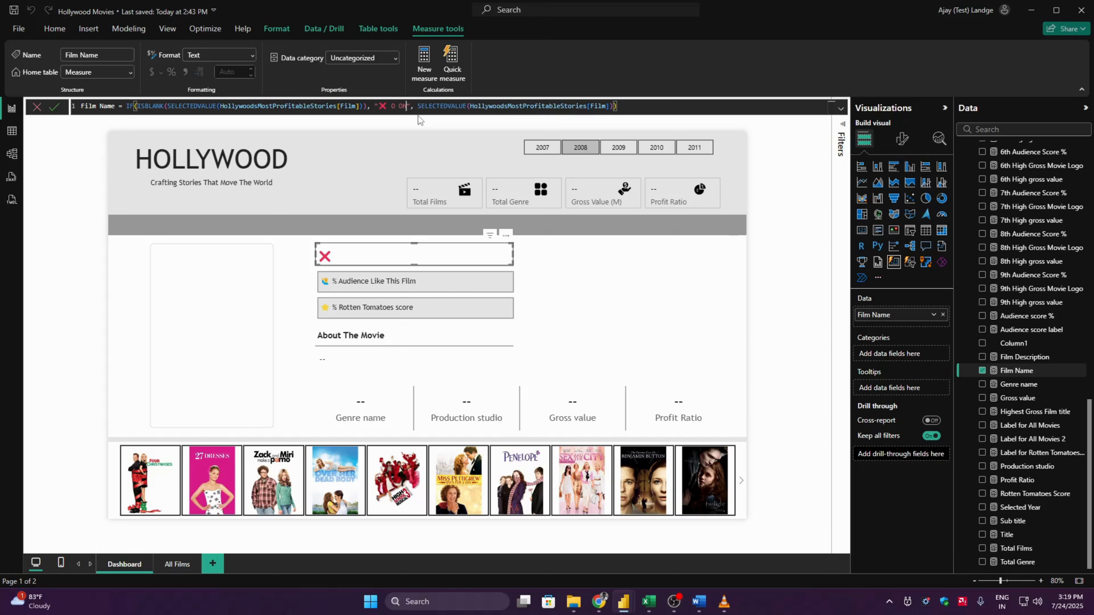
key("Return")
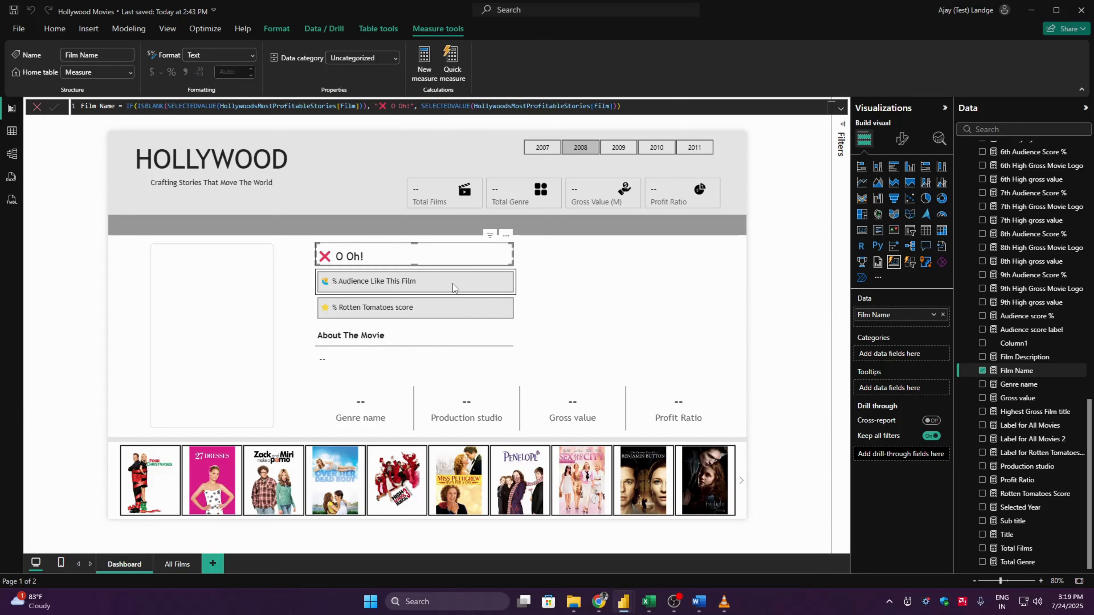
- Wrap the Film Description measure's expression as IF(ISBLANK(SELECTEDVALUE('Image URL'[Description])), ready for its results
left_click(417, 360)
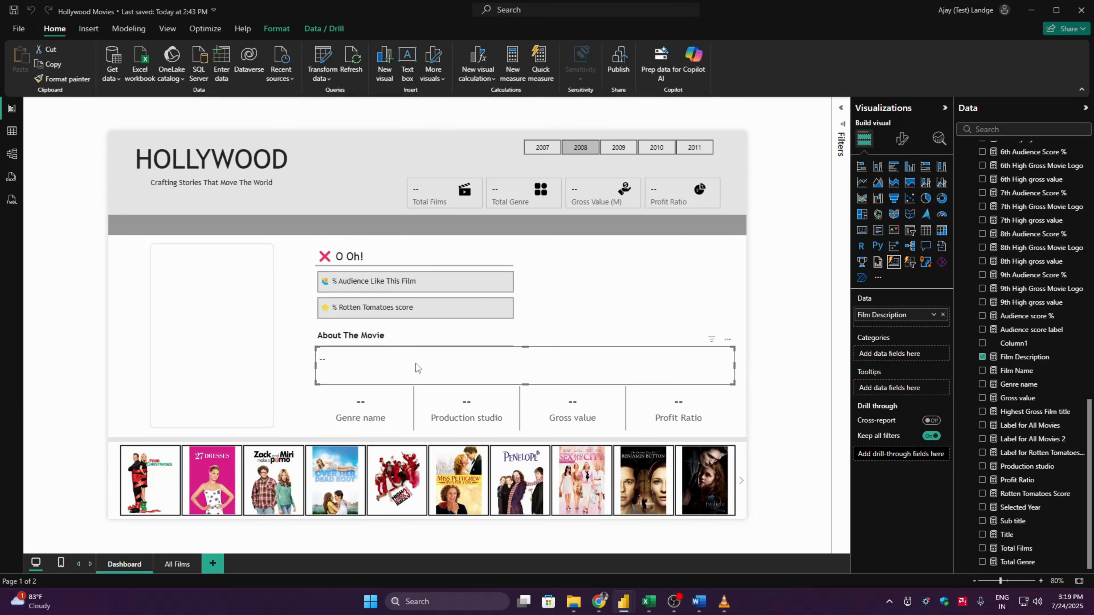
left_click(1023, 356)
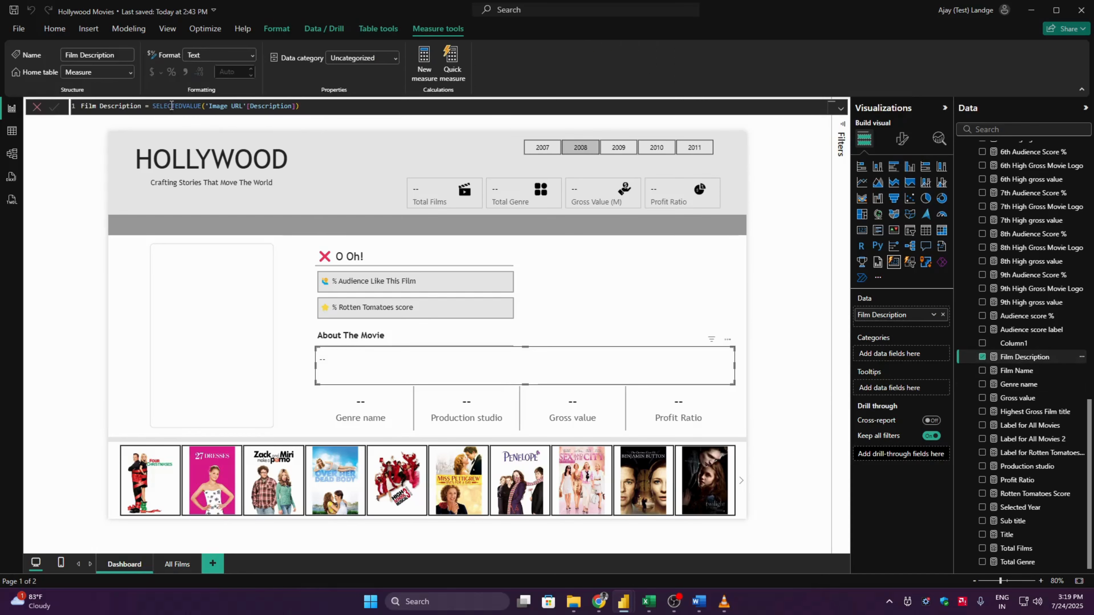
double_click(154, 106)
type("is")
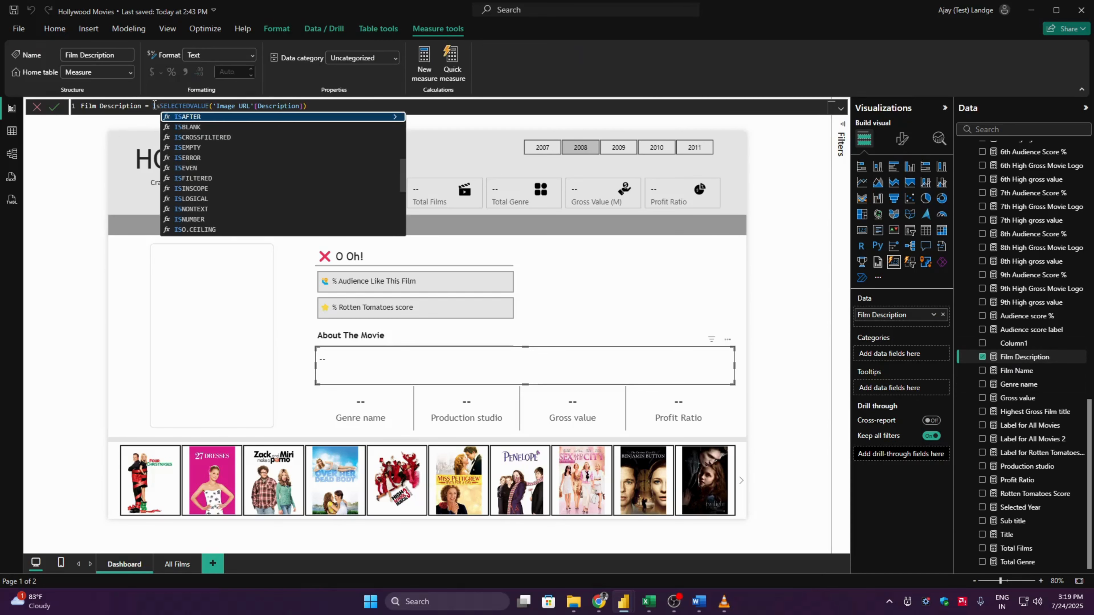
key("BackSpace")
key("BackSpace")
type("IF(isbl")
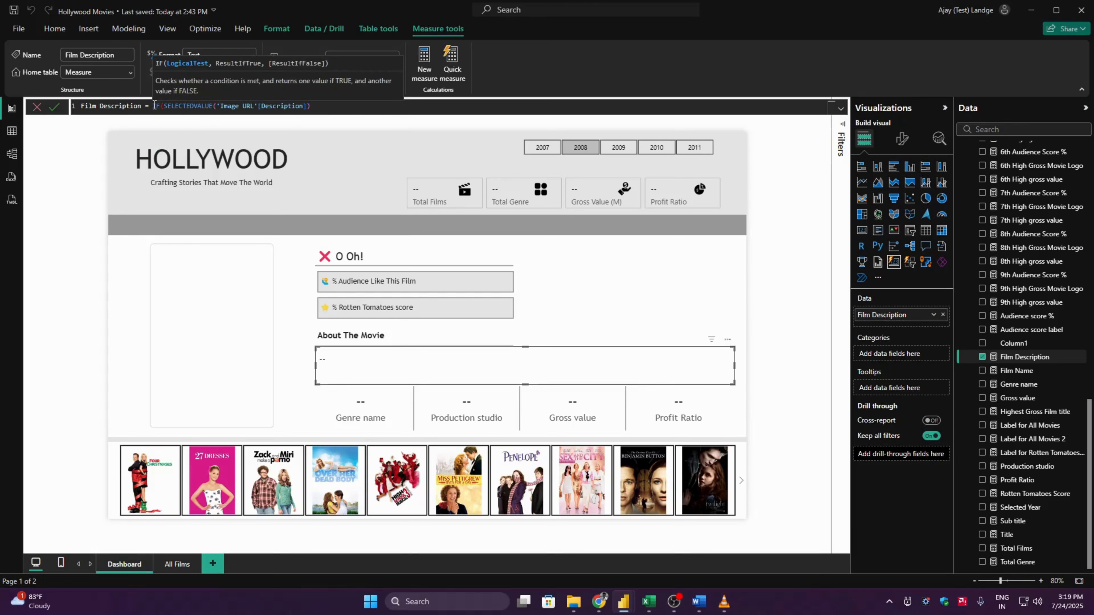
key("Tab")
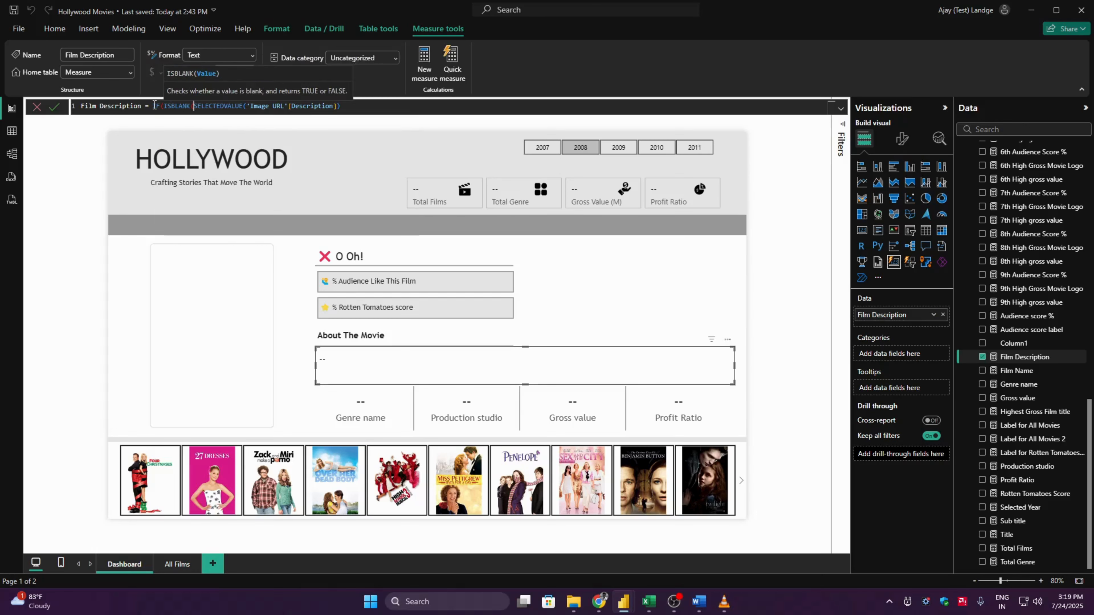
left_click(363, 108)
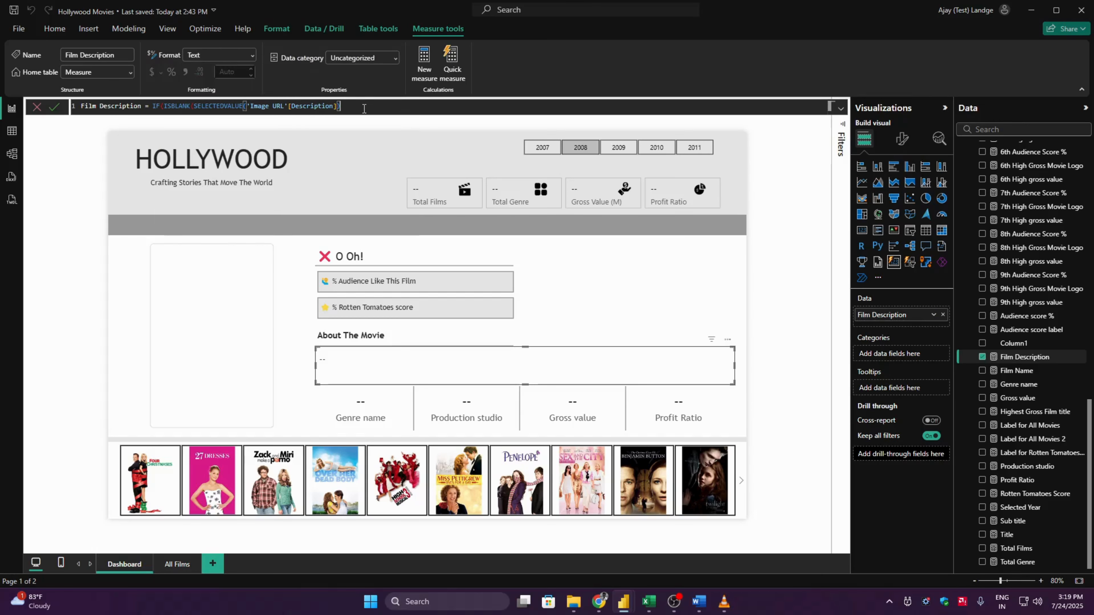
type("), ")
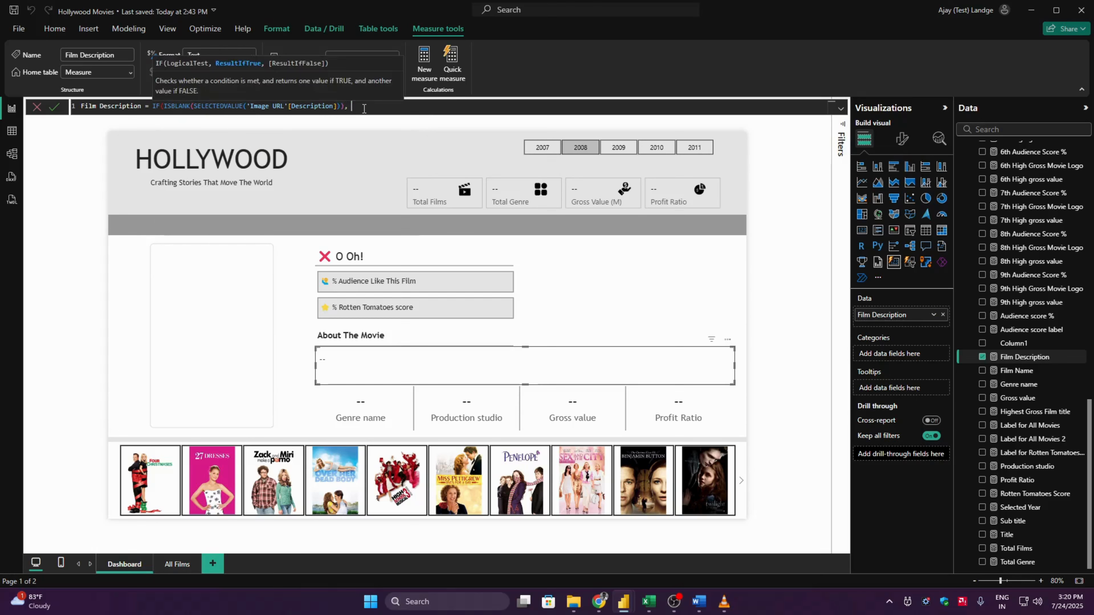
type("\"Please Select Film From Below\",")
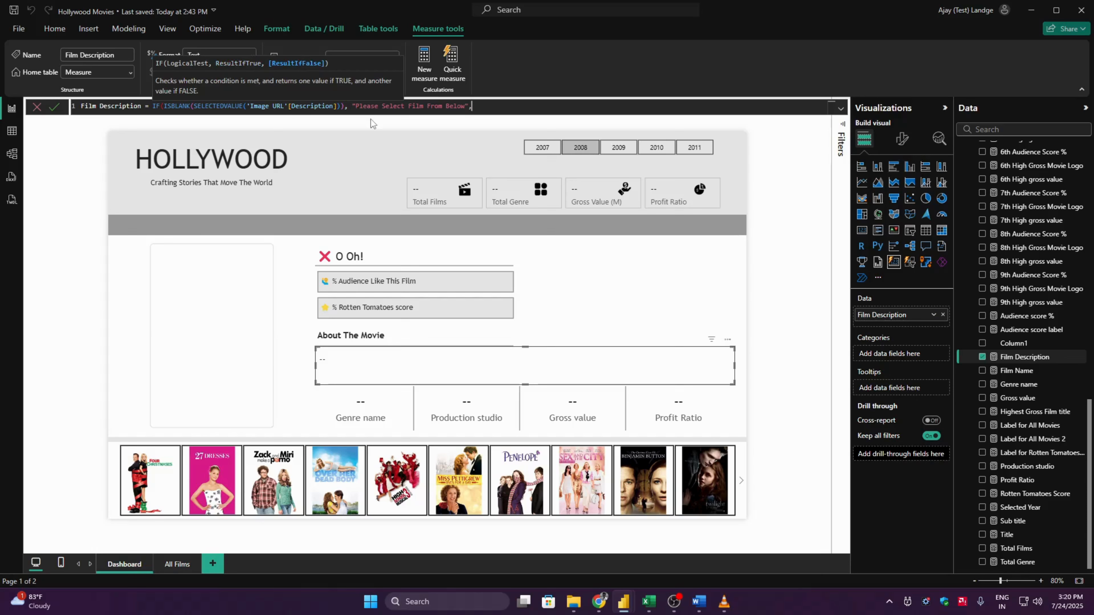
- Make Film Description return "Please Select Film From Below" when blank and SELECTEDVALUE('Image URL'[Description]) otherwise, and commit it
left_click_drag(344, 106, 194, 106)
left_click(493, 105)
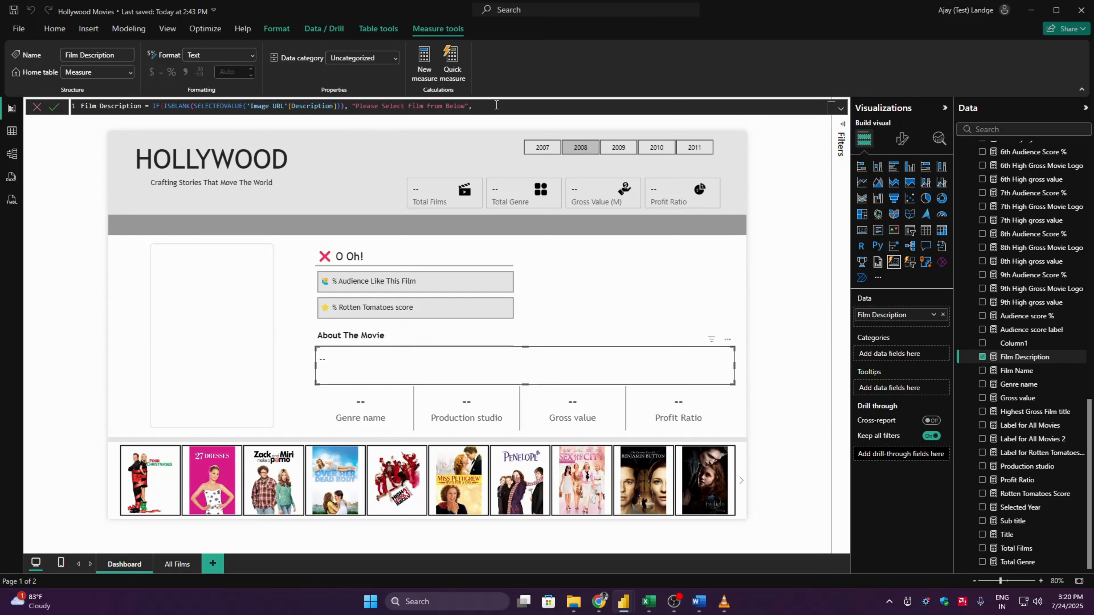
key("ctrl+v")
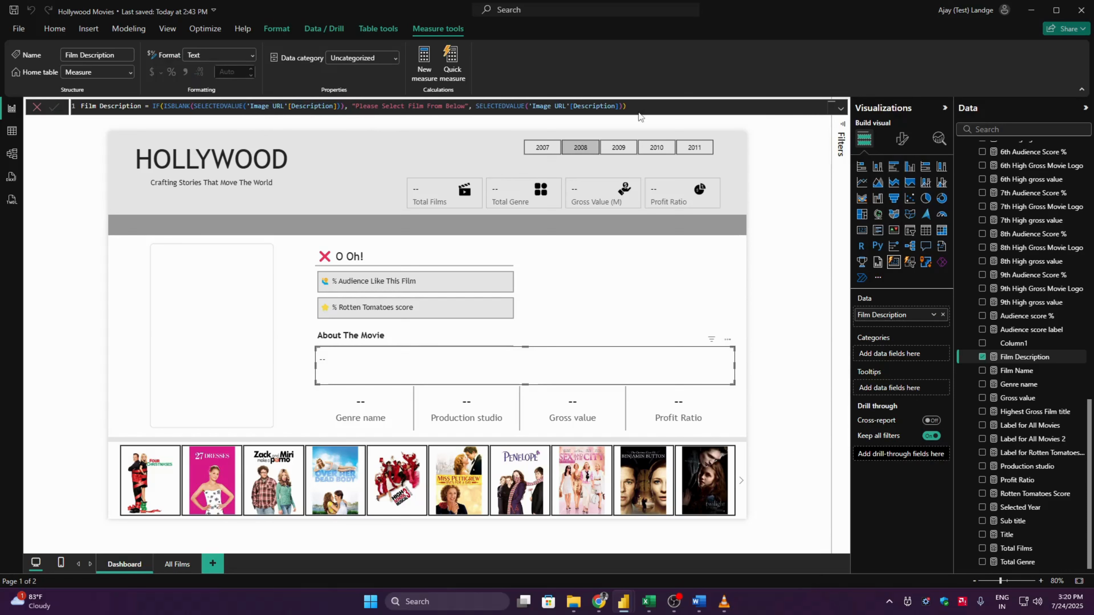
key("Return")
- Insert the person emoji and a space before "Please Select Film From Below" in the Film Description measure
double_click(362, 106)
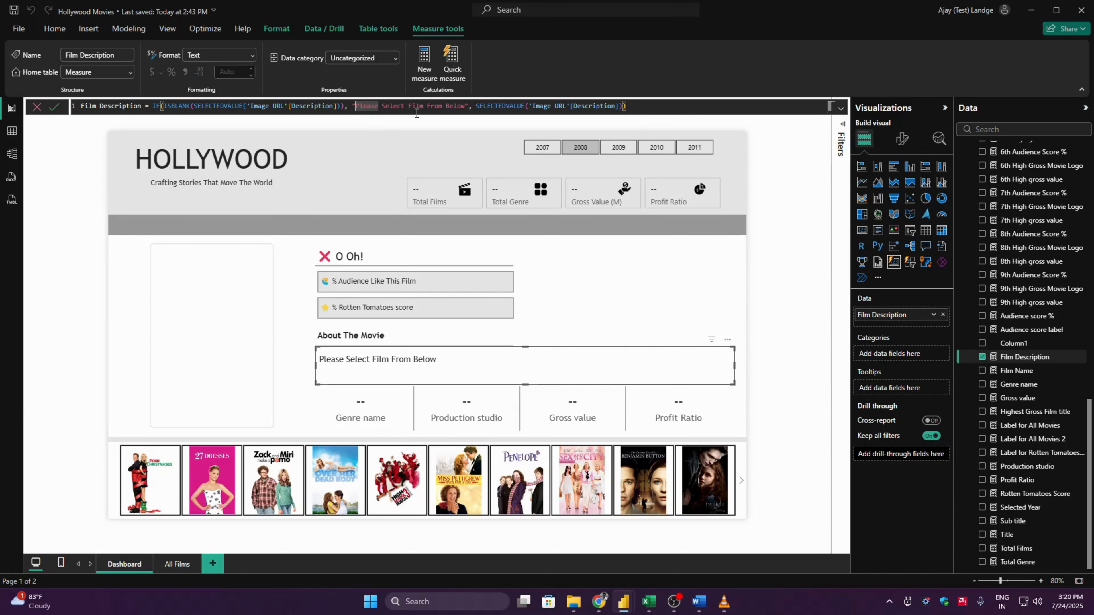
key("Left")
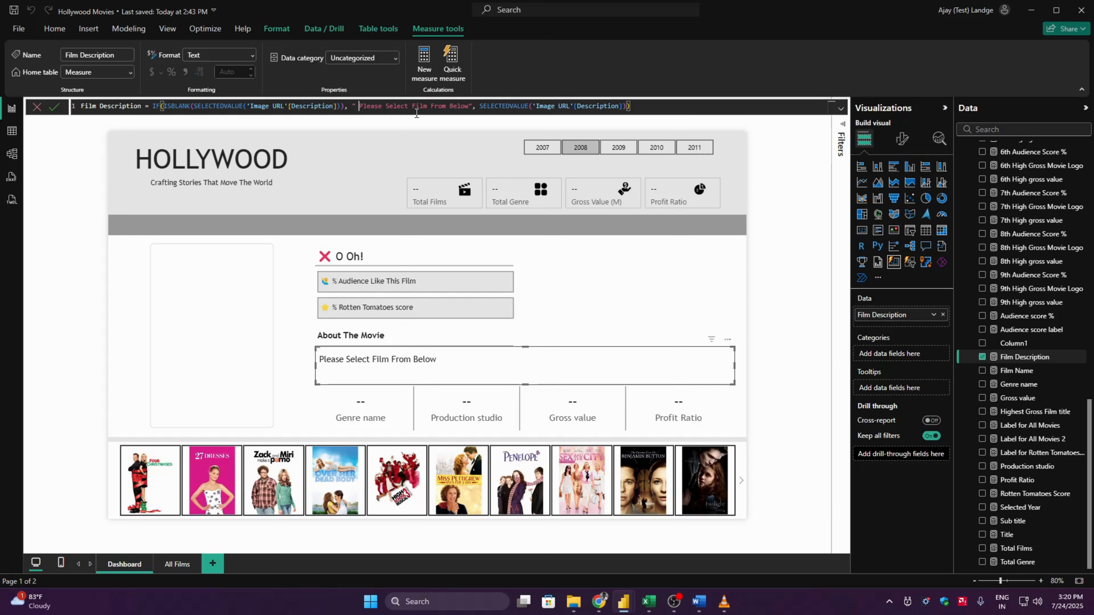
key("Left")
key("super+period")
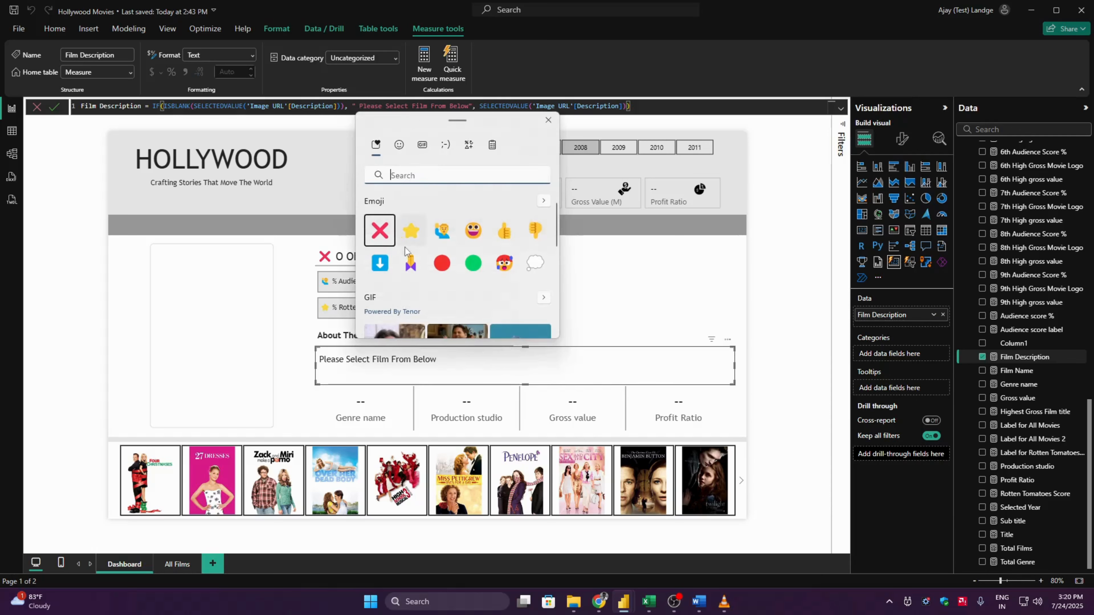
left_click(410, 264)
left_click(468, 106)
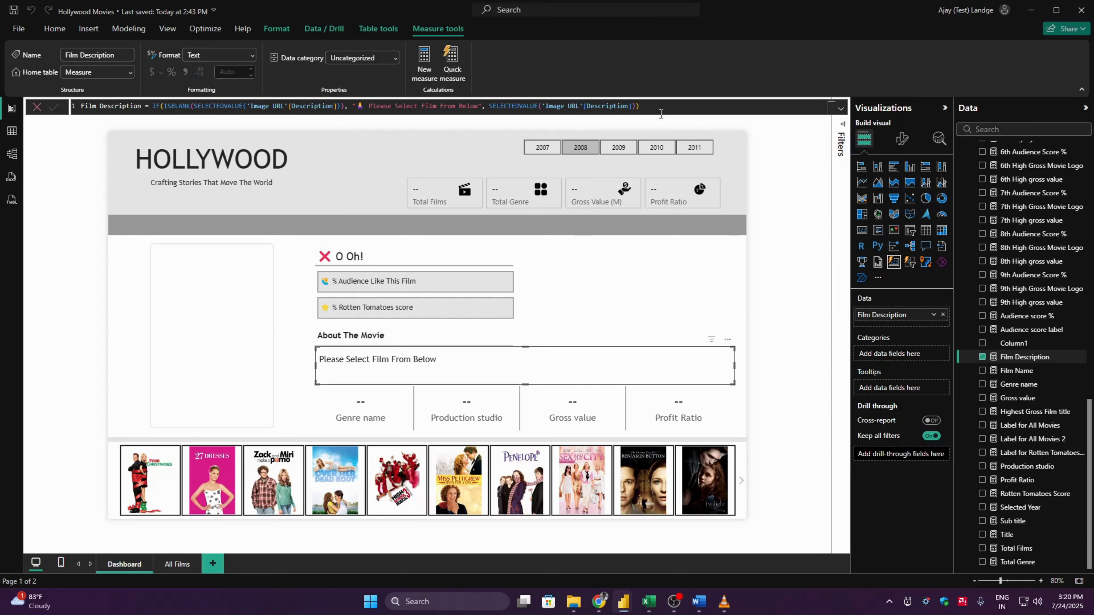
key("Return")
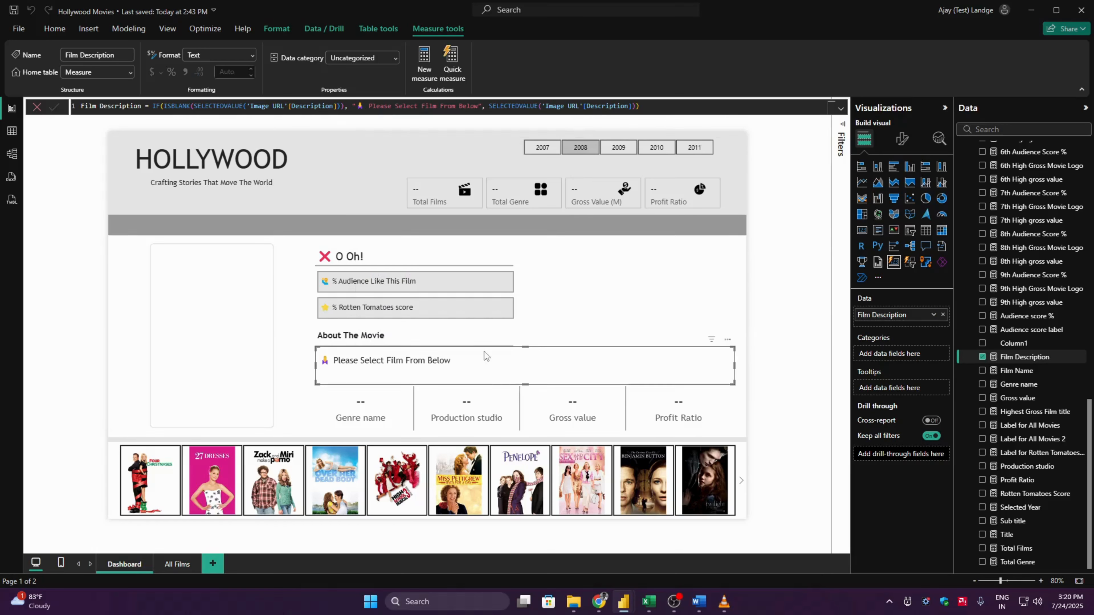
- Append a space and the blue down-arrow emoji "⬇️" to the Film Description measure's blank message, and deselect the card
left_click(479, 106)
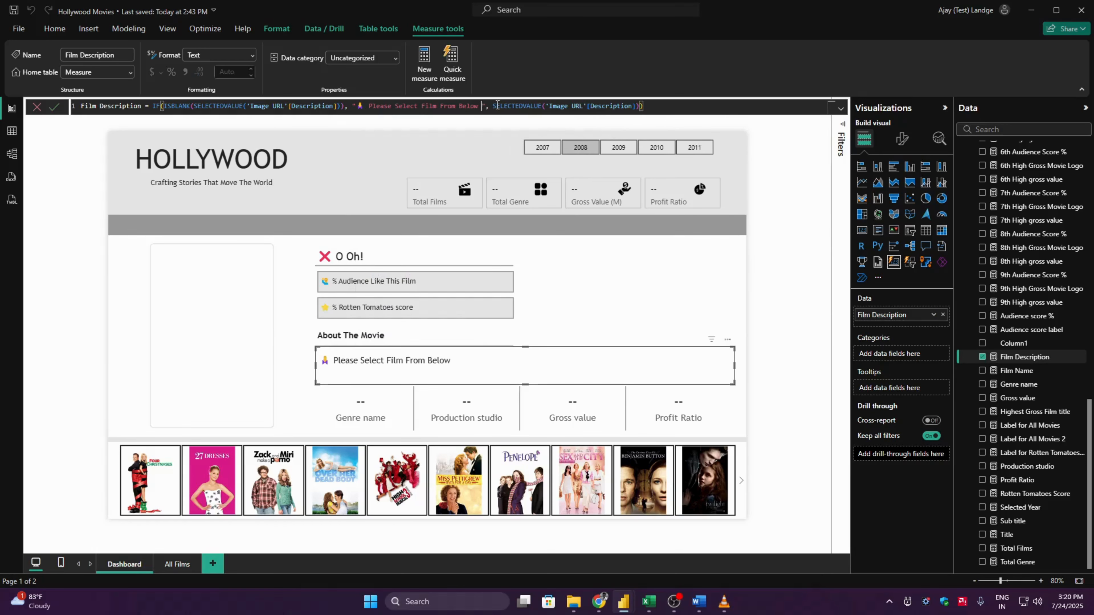
key("super+period")
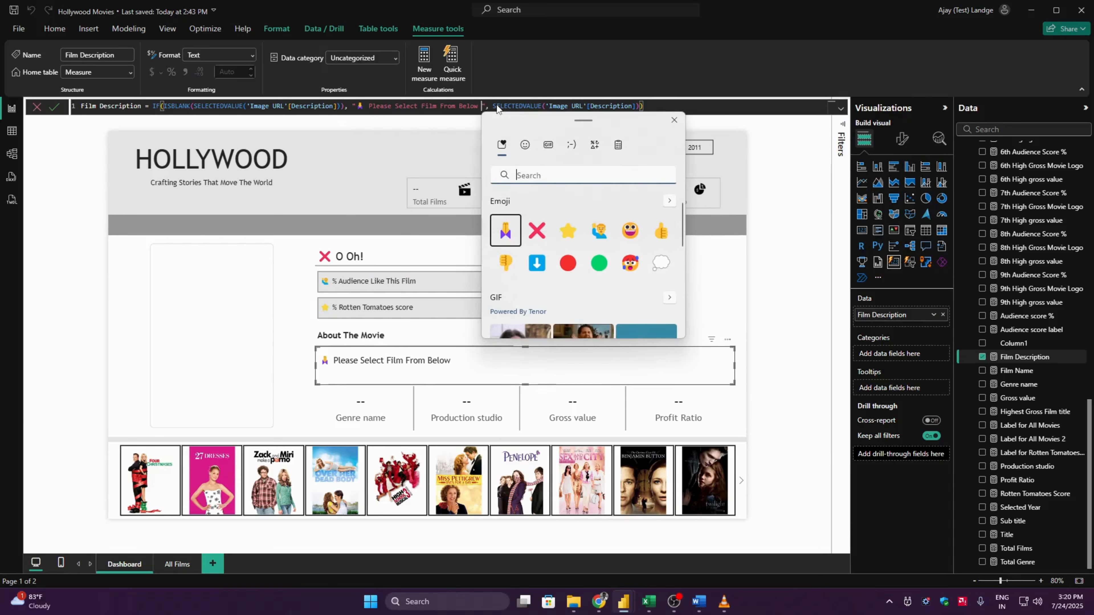
left_click(536, 263)
left_click(712, 109)
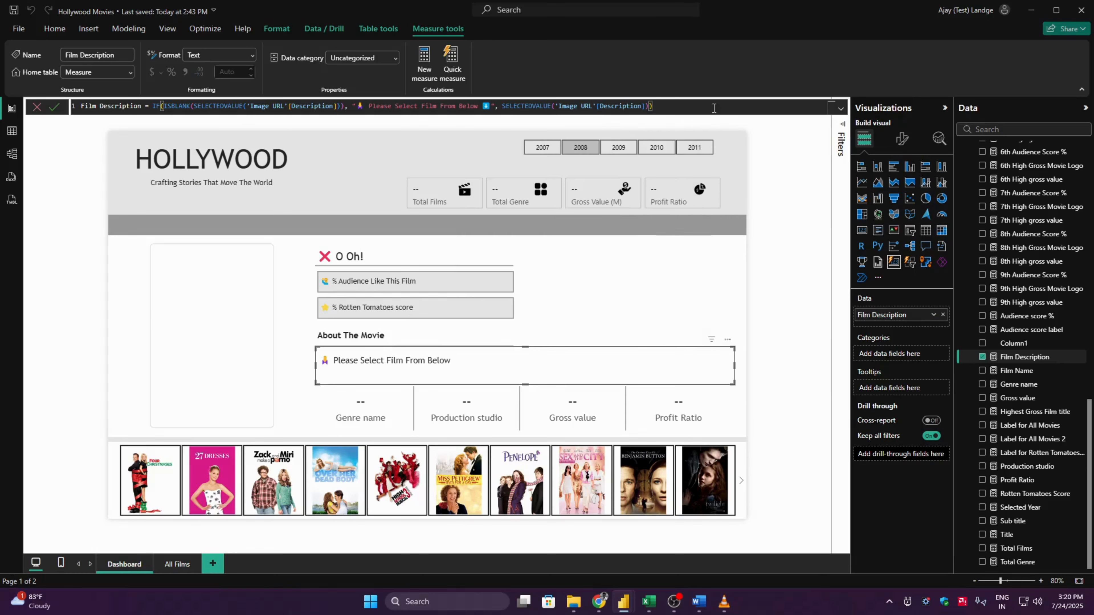
key("Return")
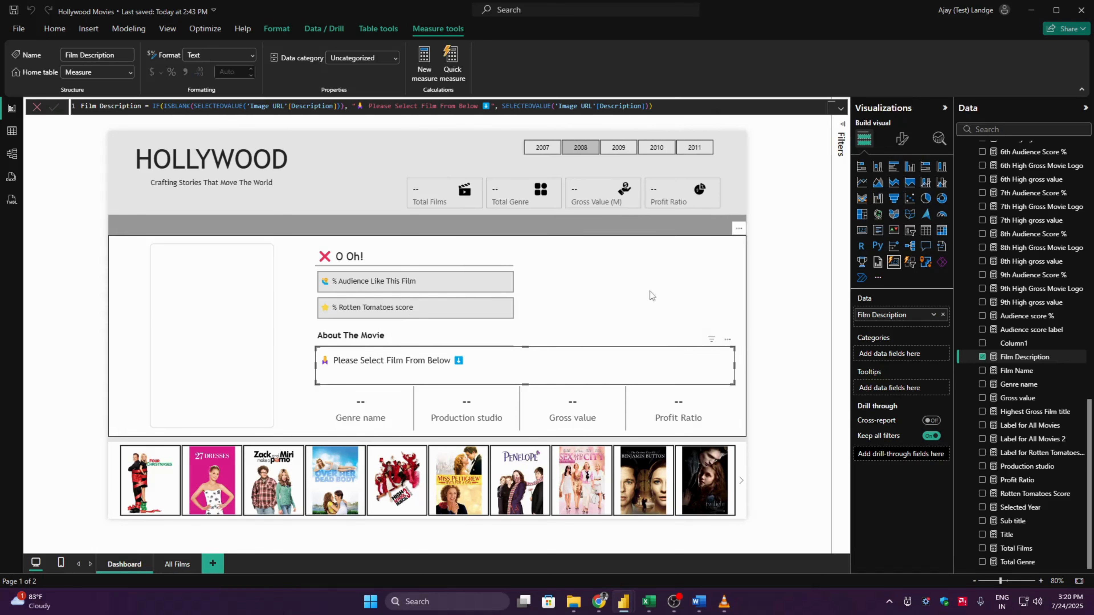
left_click(792, 326)
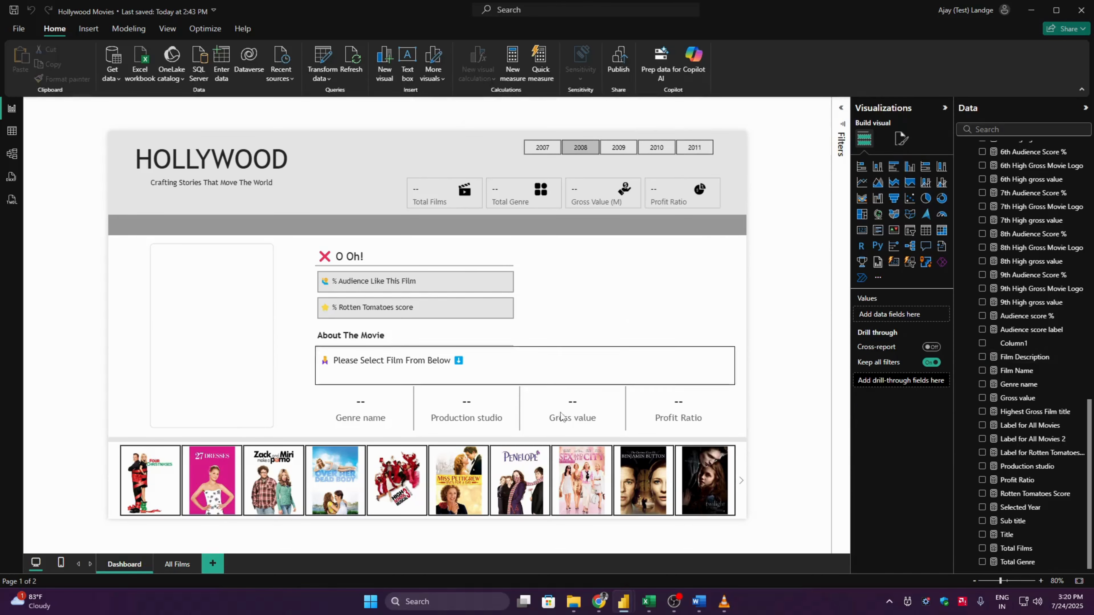
- Wrap the Genre name measure's expression as the blank test IF(ISBLANK(SELECTEDVALUE(HollywoodsMostProfitableStories[Genre])),
left_click(380, 412)
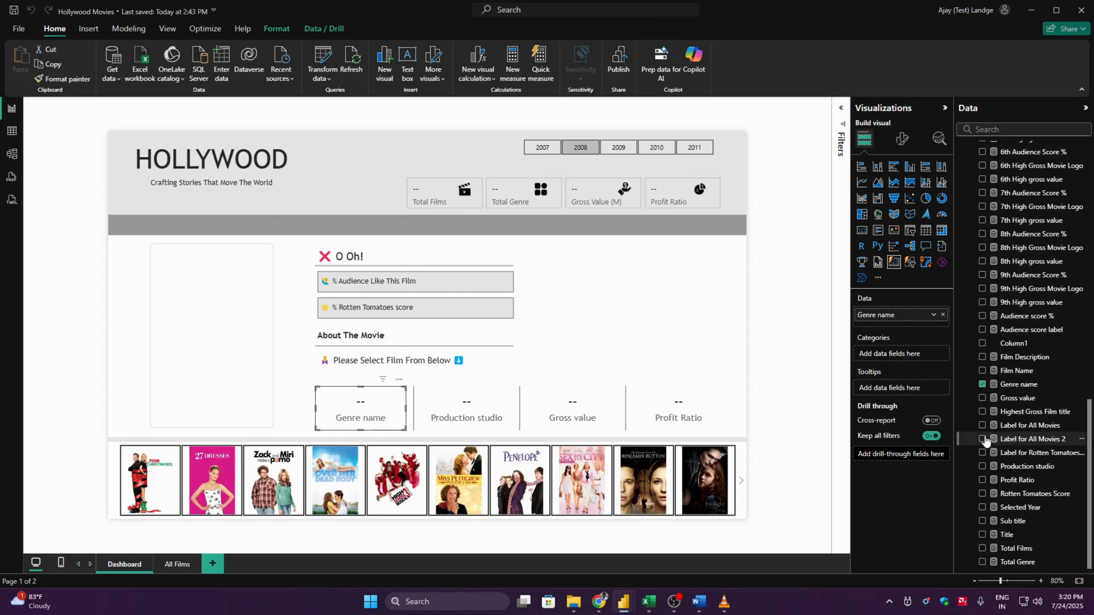
left_click(1019, 383)
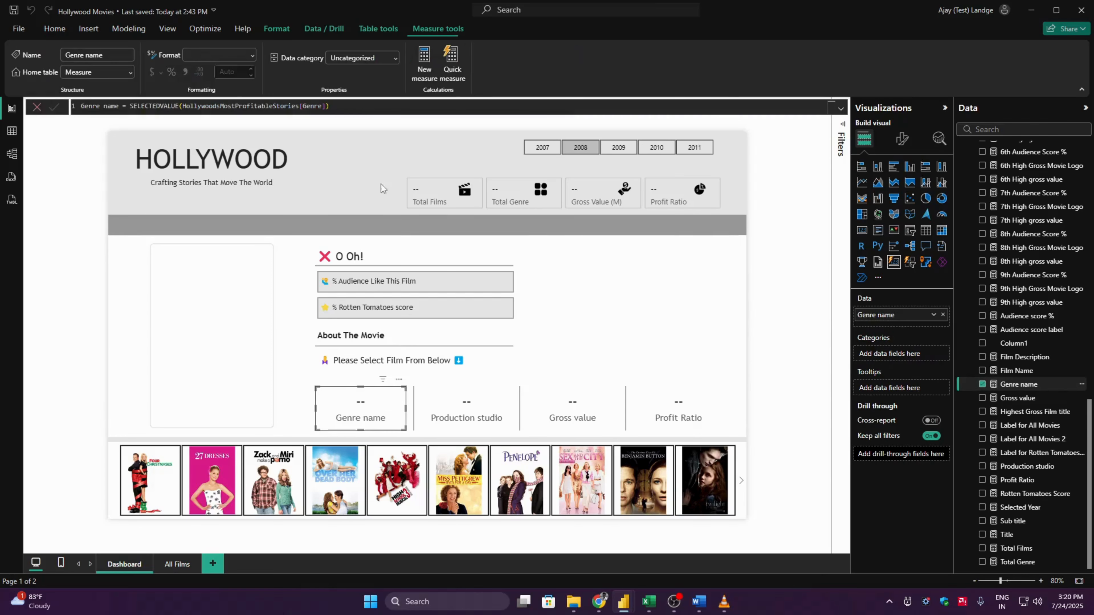
double_click(130, 106)
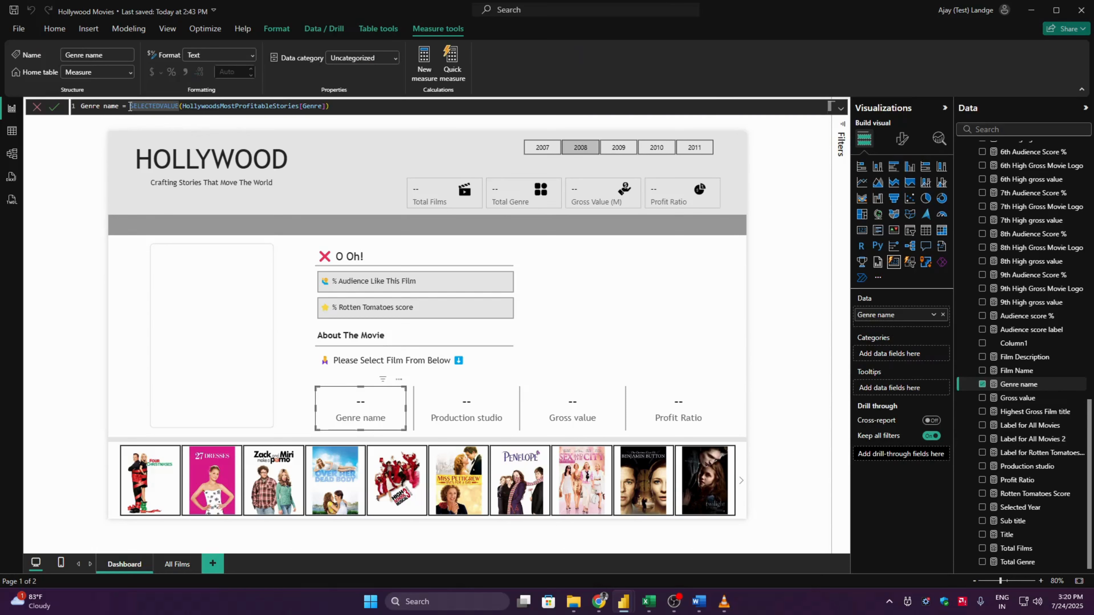
left_click(130, 105)
type("IF(")
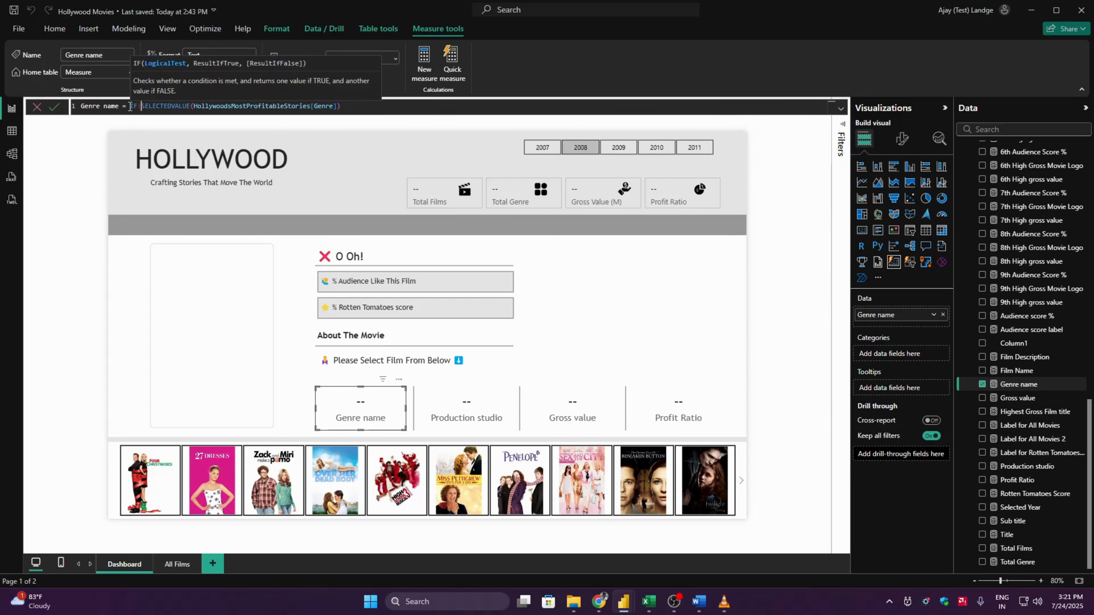
type("ISBLANK(")
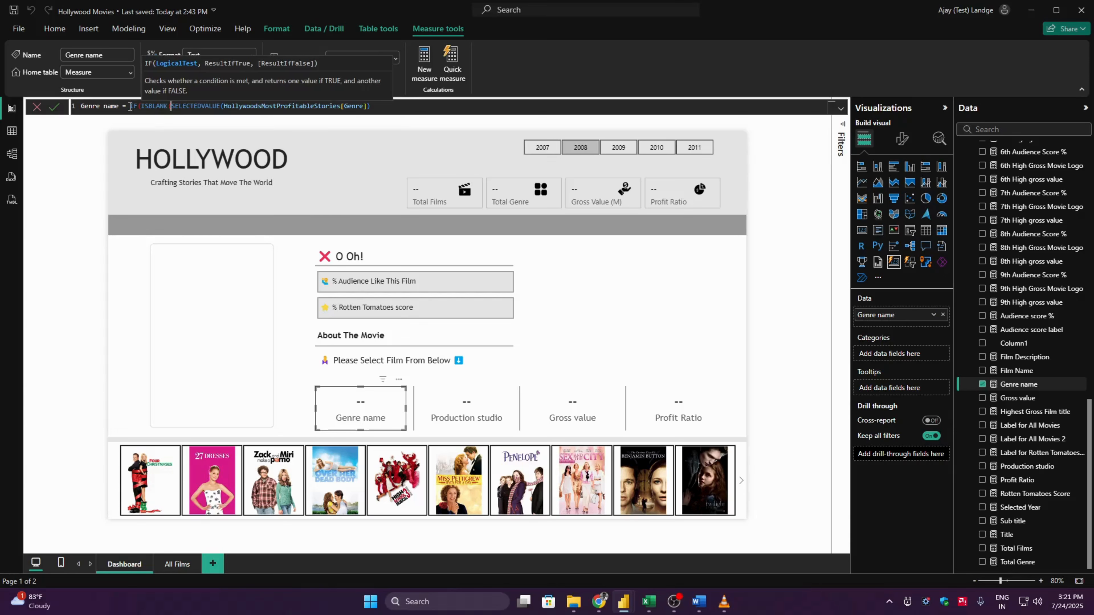
left_click(388, 106)
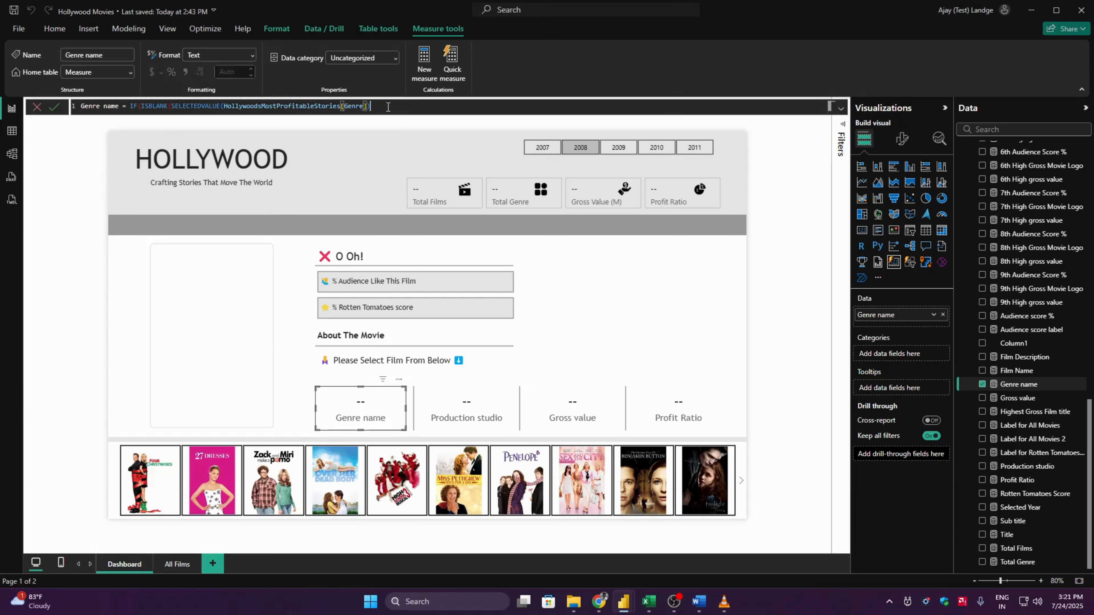
type("), ")
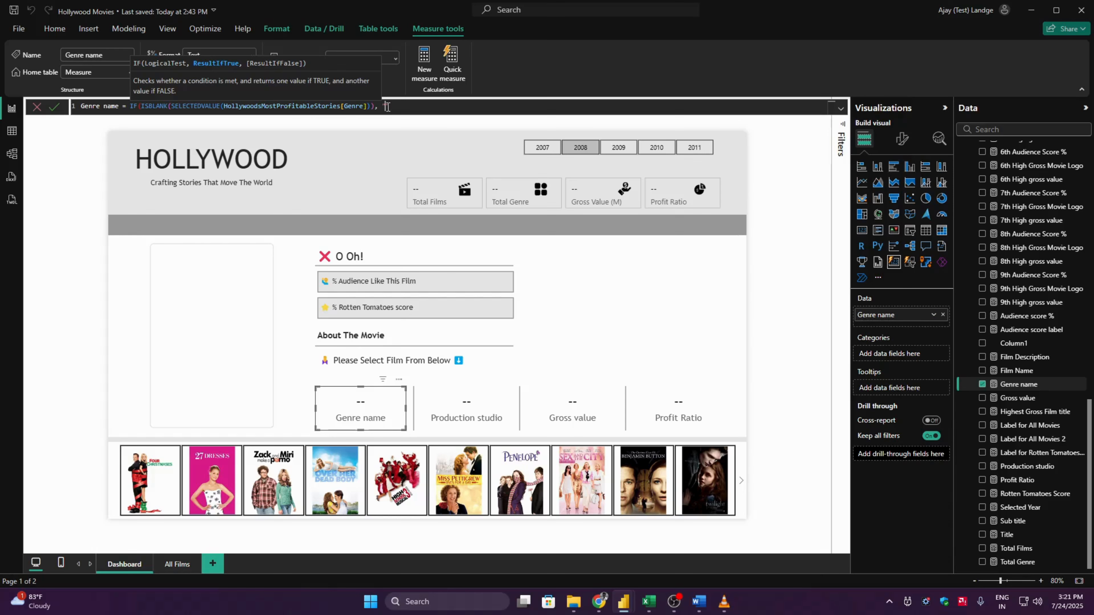
type("\"")
- Make Genre name return "❌" when blank and SELECTEDVALUE(HollywoodsMostProfitableStories[Genre]) otherwise, and commit the measure
key("super+period")
left_click(472, 230)
type("\"")
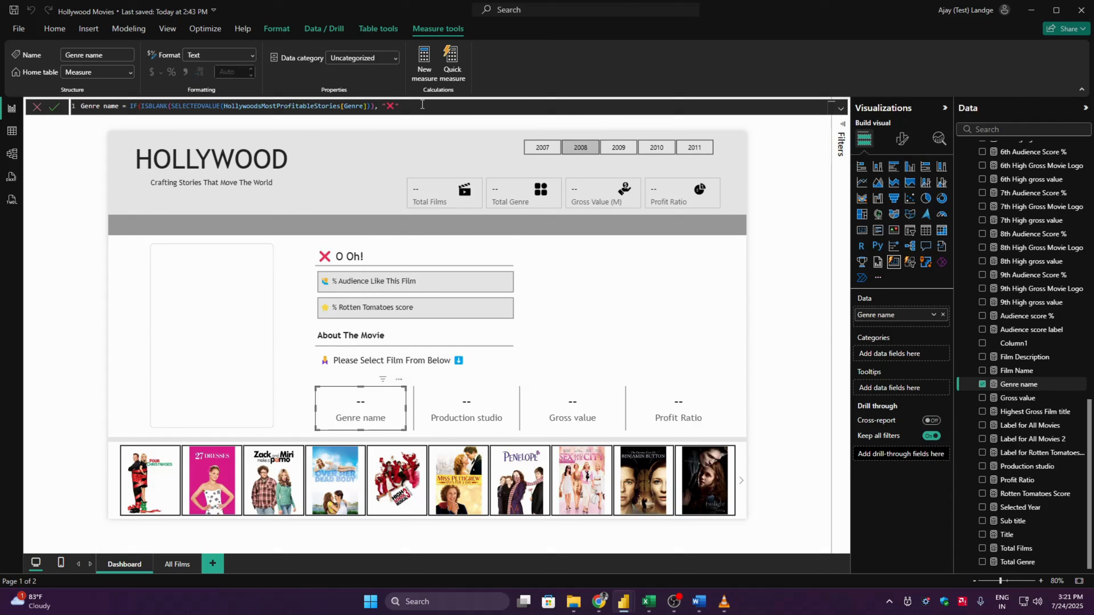
type(",")
left_click_drag(374, 106, 172, 106)
key("ctrl+c")
left_click(550, 106)
key("ctrl+v")
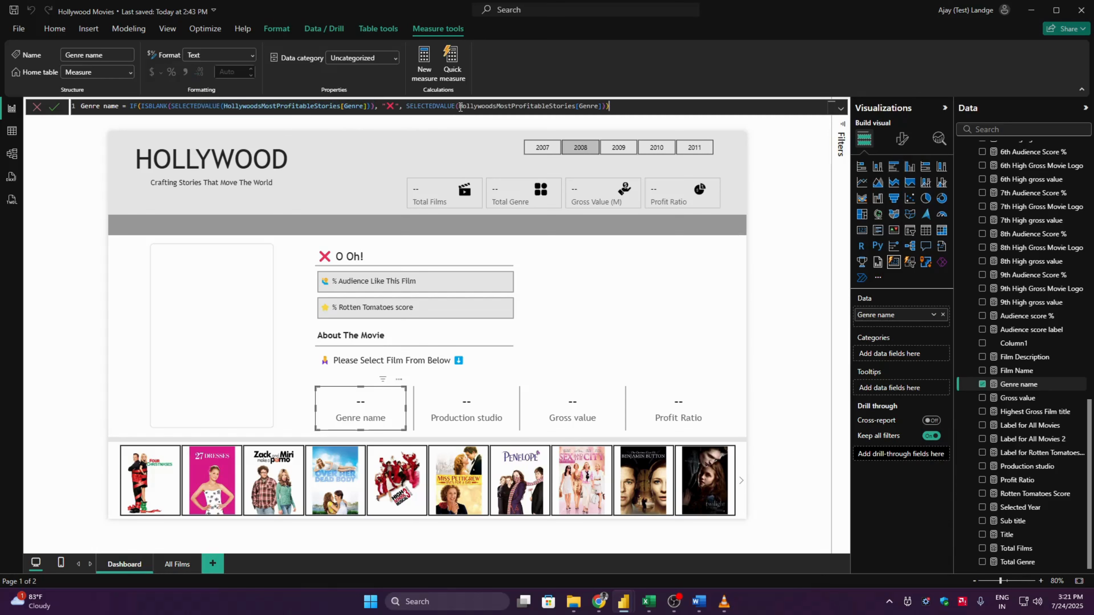
key("Return")
- Put IF(ISBLANK( in front of SELECTEDVALUE(HollywoodsMostProfitableStories[Lead Studio]) in the Production studio card's measure
left_click(447, 404)
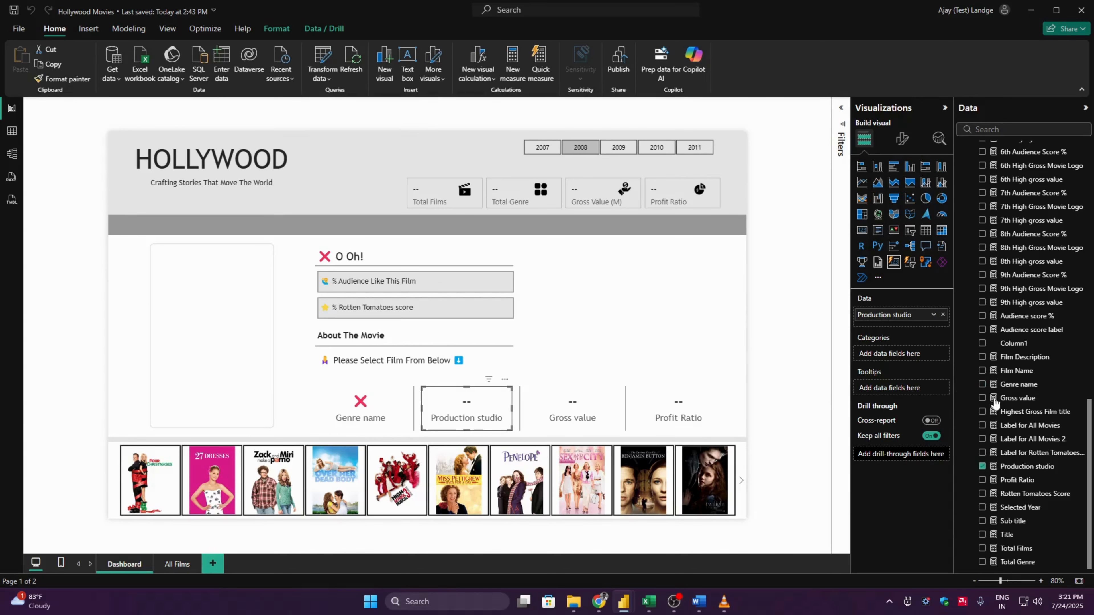
left_click(1040, 467)
double_click(162, 105)
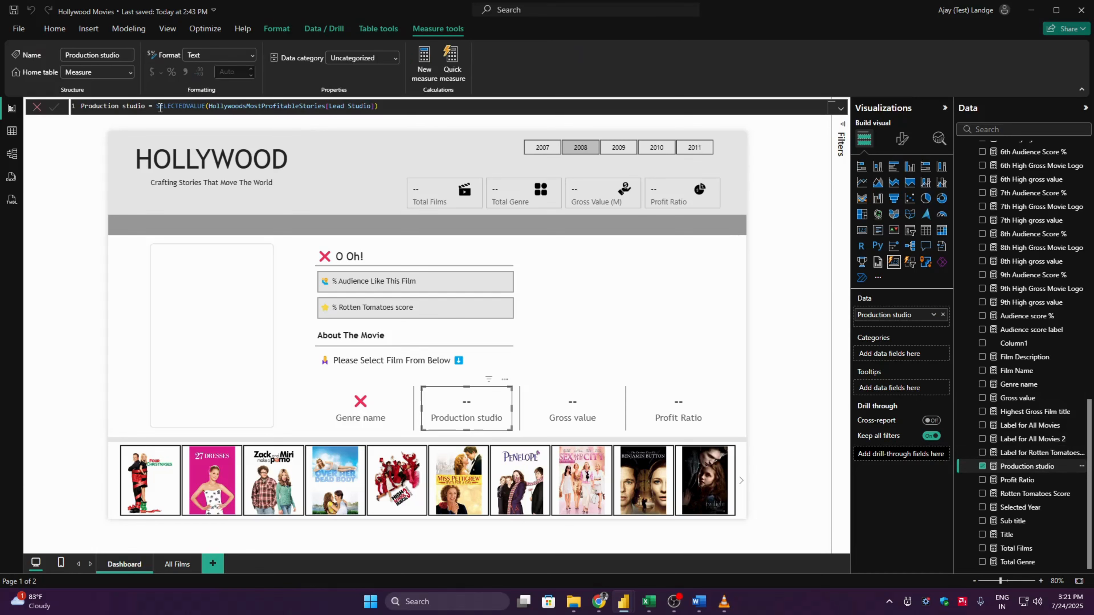
key("Left")
type("IF(isbl")
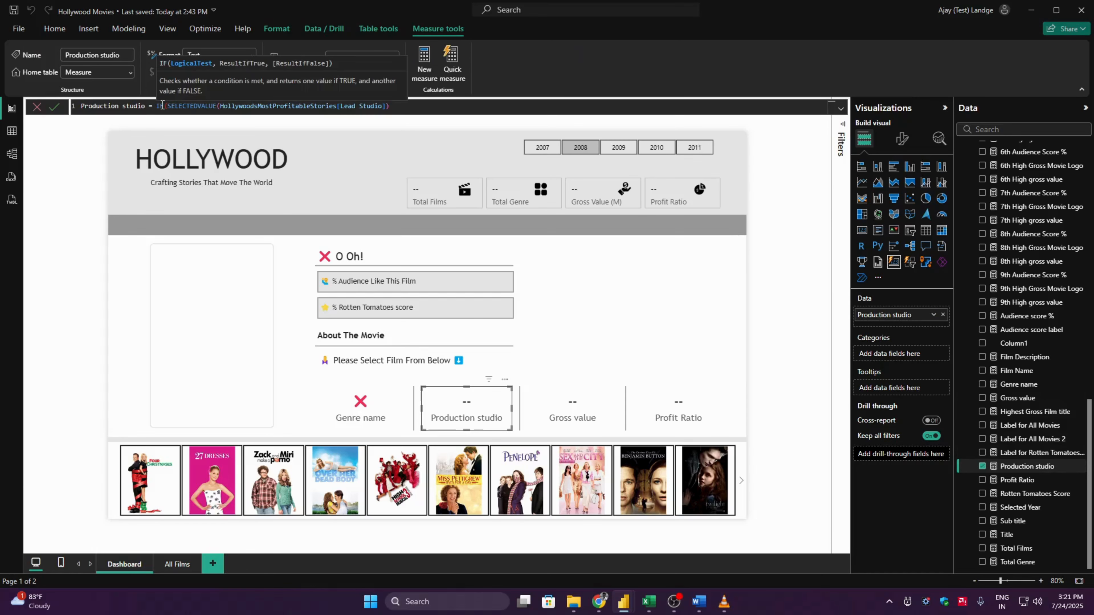
key("Tab")
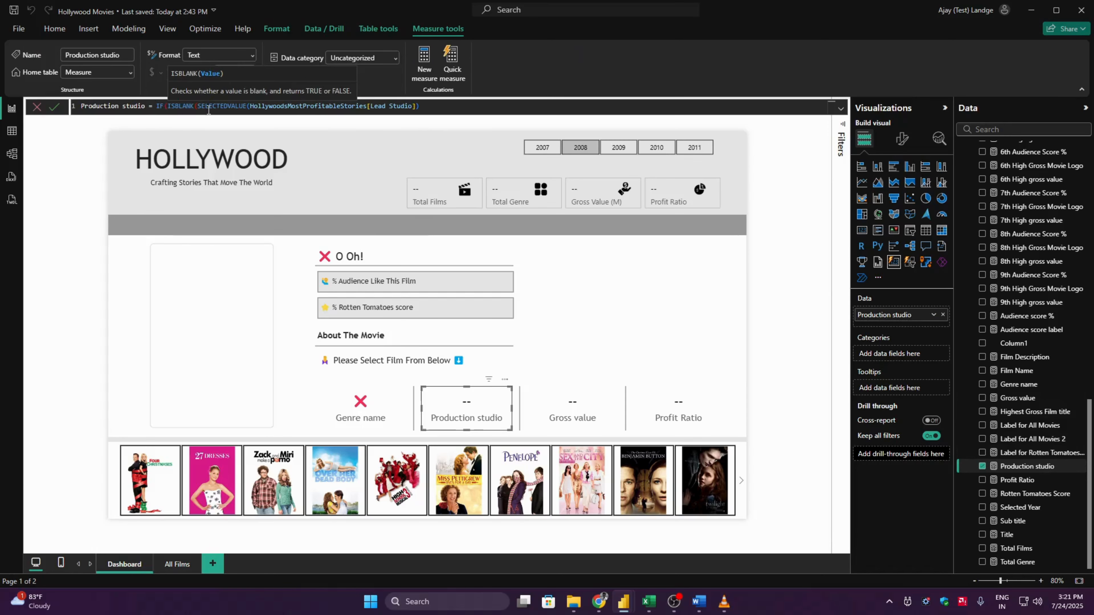
left_click(447, 105)
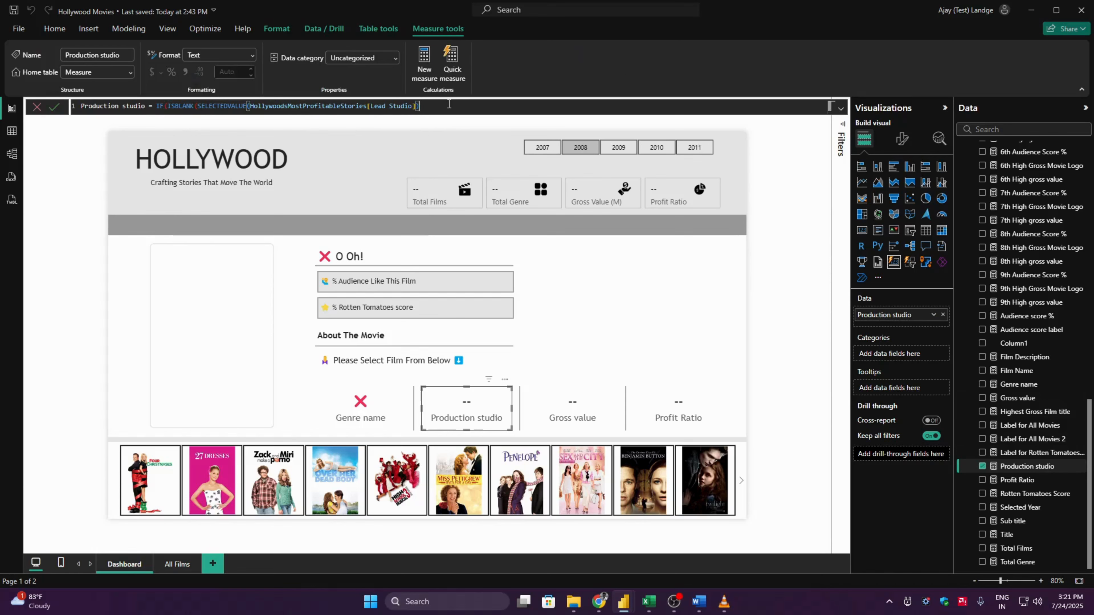
- Make Production studio return "❌" when blank and SELECTEDVALUE(HollywoodsMostProfitableStories[Lead Studio]) otherwise, and commit the measure
type("), \"")
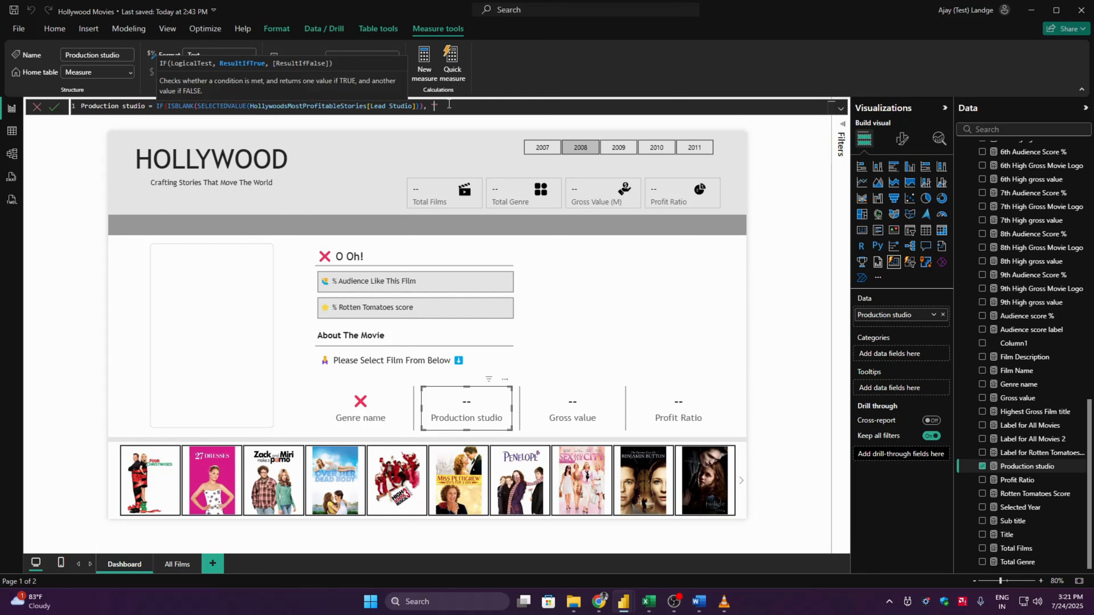
key("super+period")
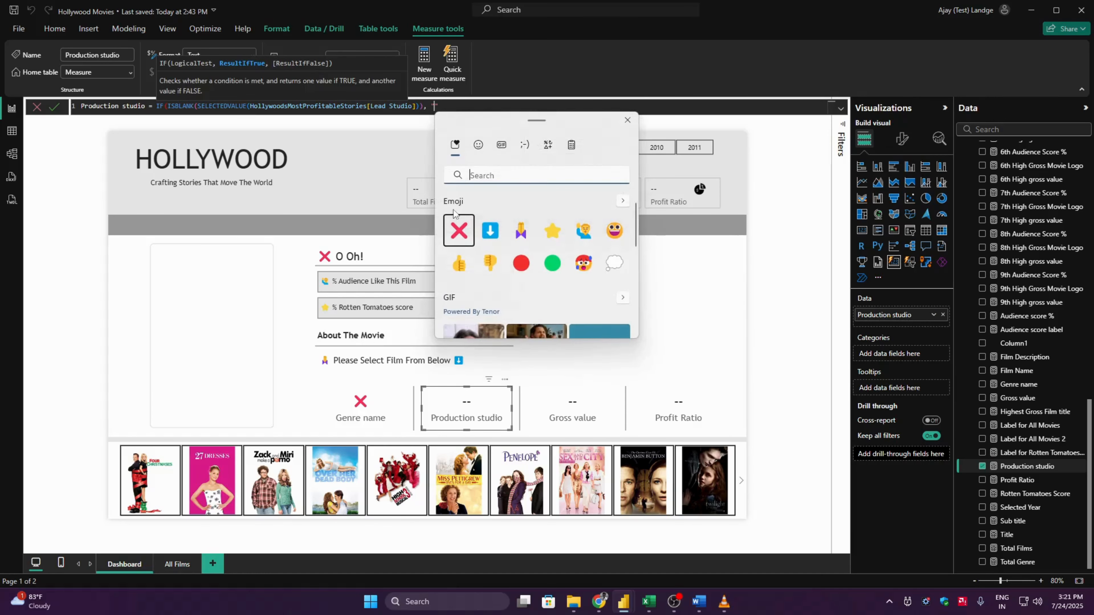
key("Return")
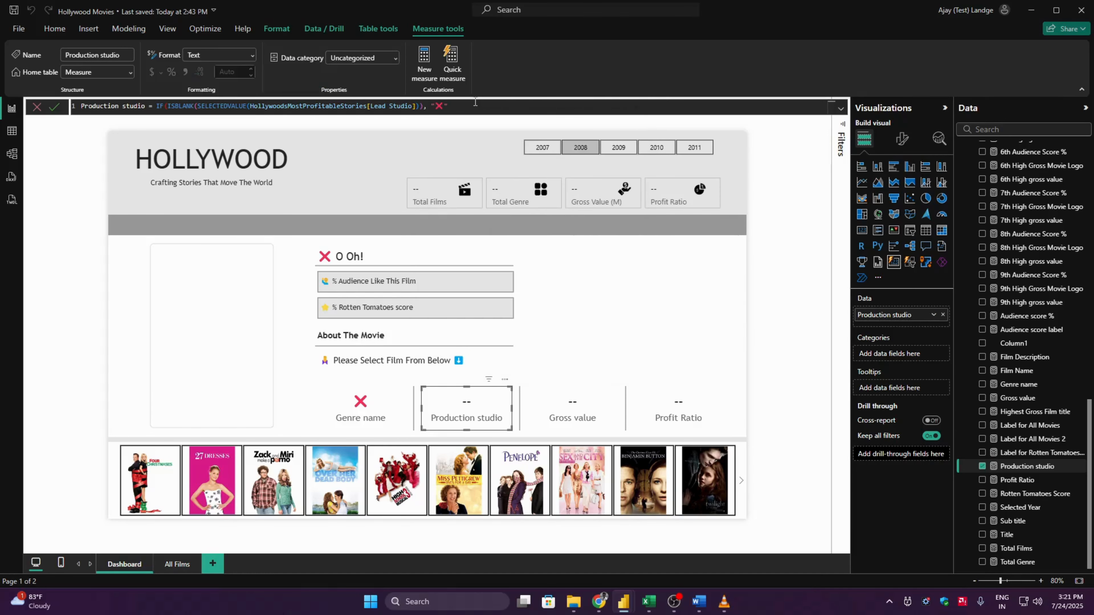
type(",")
key("ctrl+v")
key("Return")
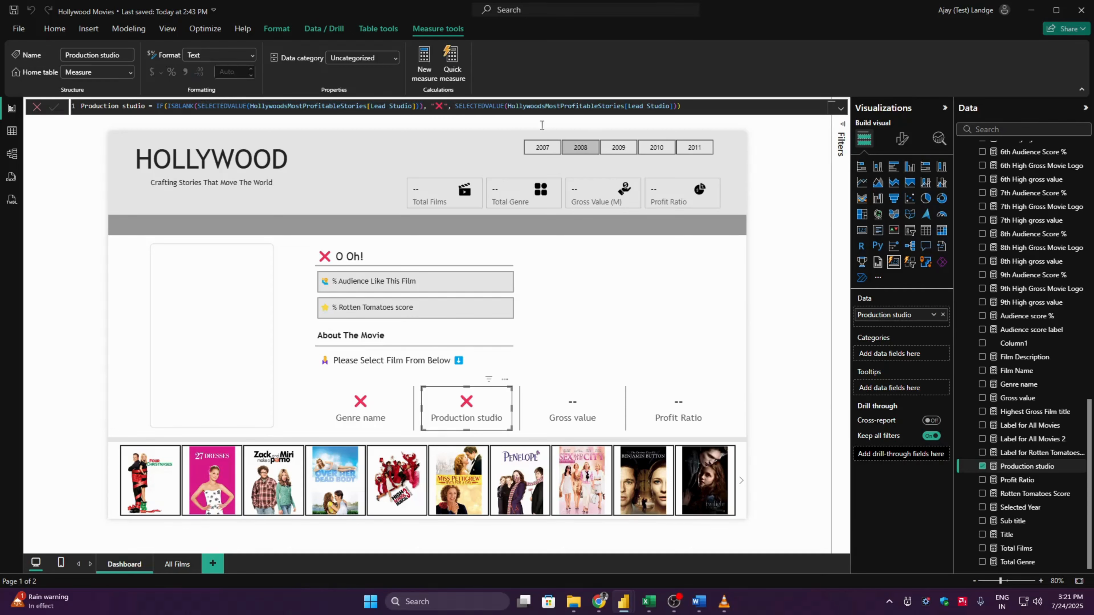
- Wrap the Gross value measure's expression as the blank test IF(ISBLANK(CALCULATE(SUM(HollywoodsMostProfitableStories[Worldwide Gross])))
left_click(561, 421)
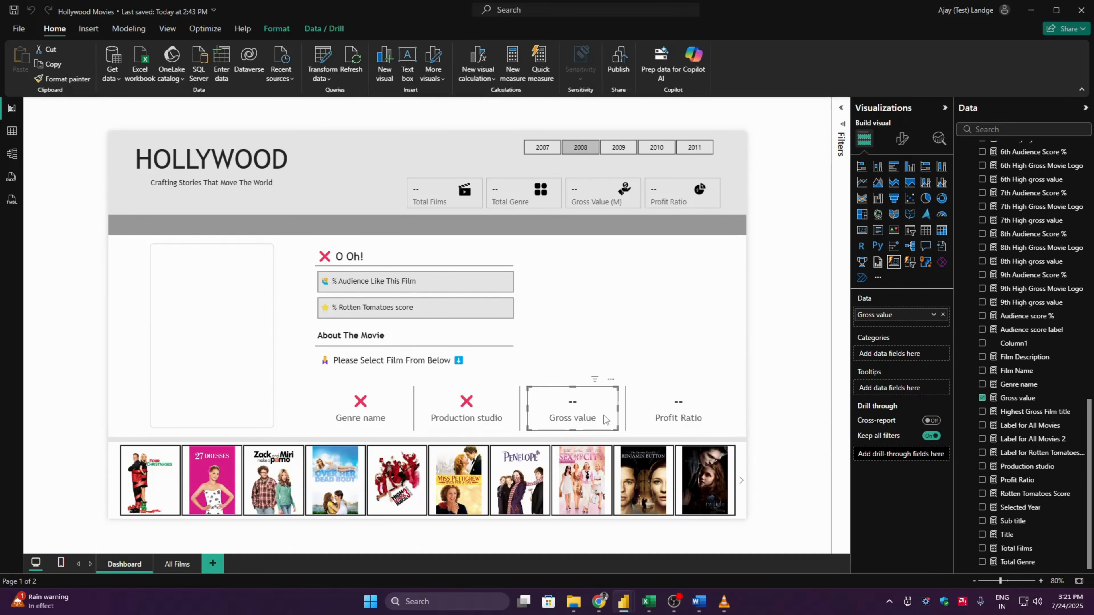
left_click(1027, 399)
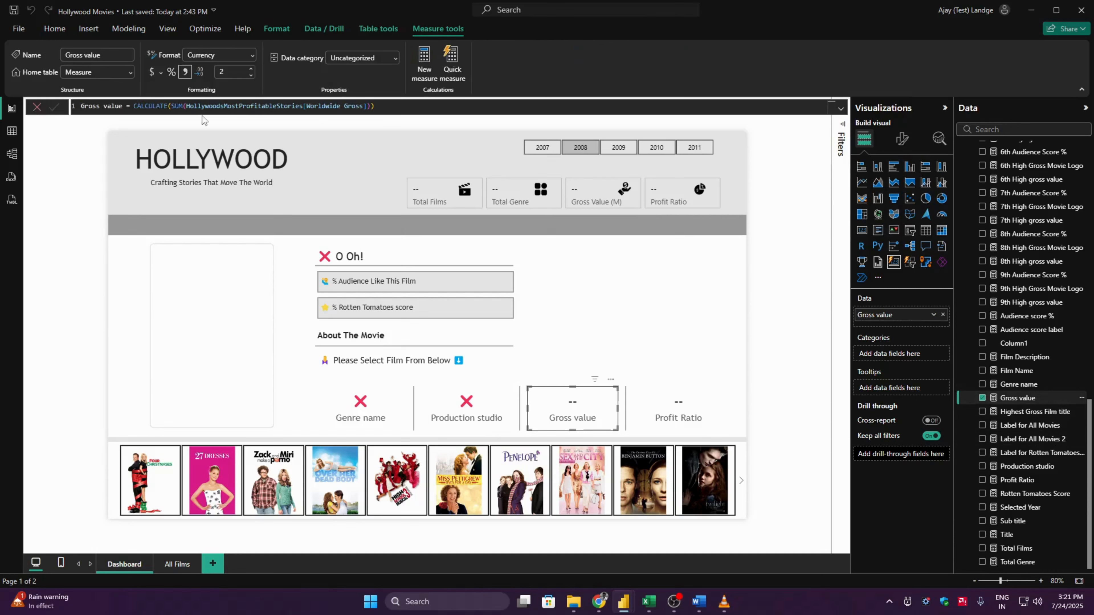
double_click(144, 105)
type("IF(ISBLANK(")
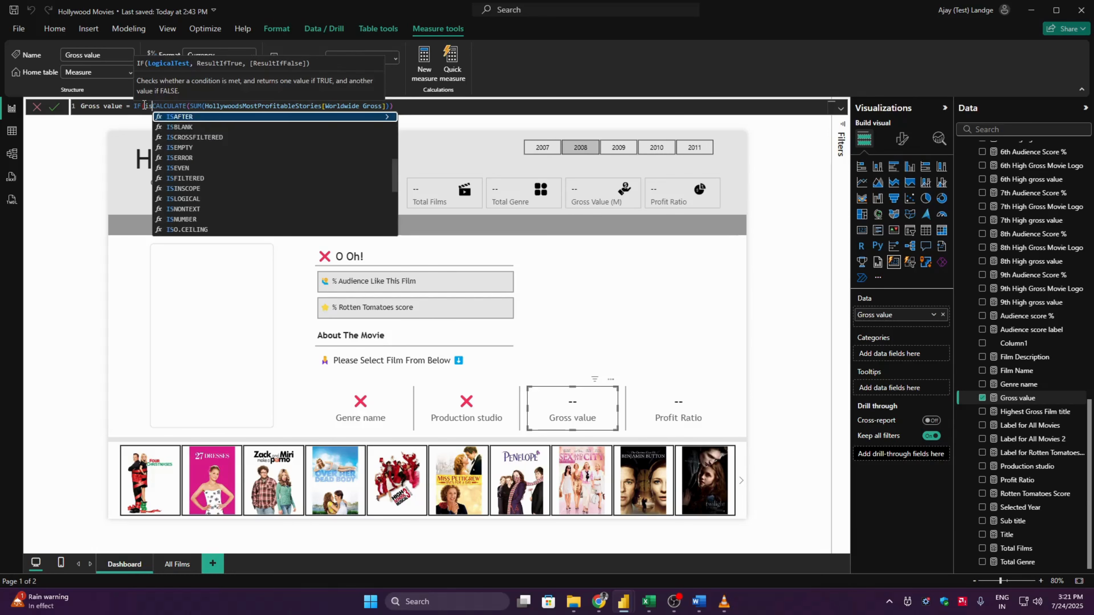
left_click(446, 106)
type(")")
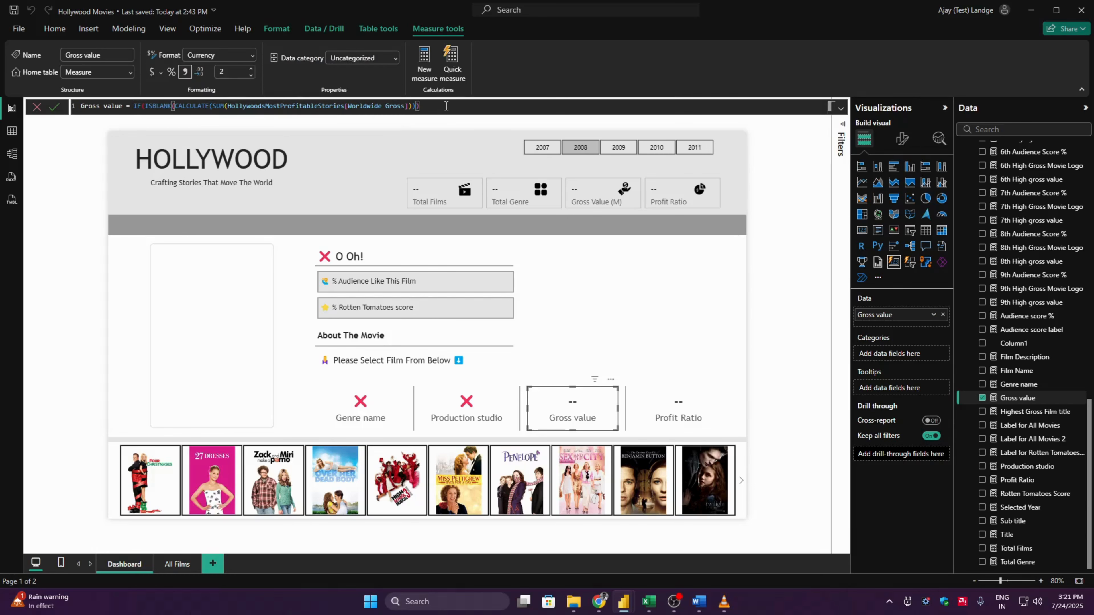
type(", \"\"")
- Make Gross value return "❌" when blank and CALCULATE(SUM(HollywoodsMostProfitableStories[Worldwide Gross])) otherwise, and commit the measure
key("super+period")
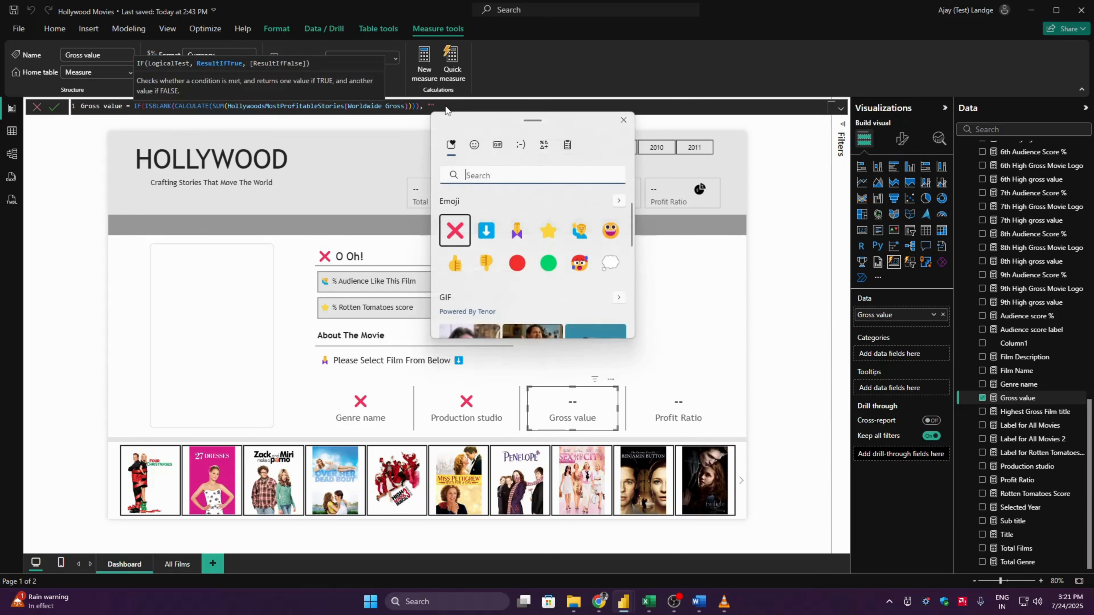
key("Return")
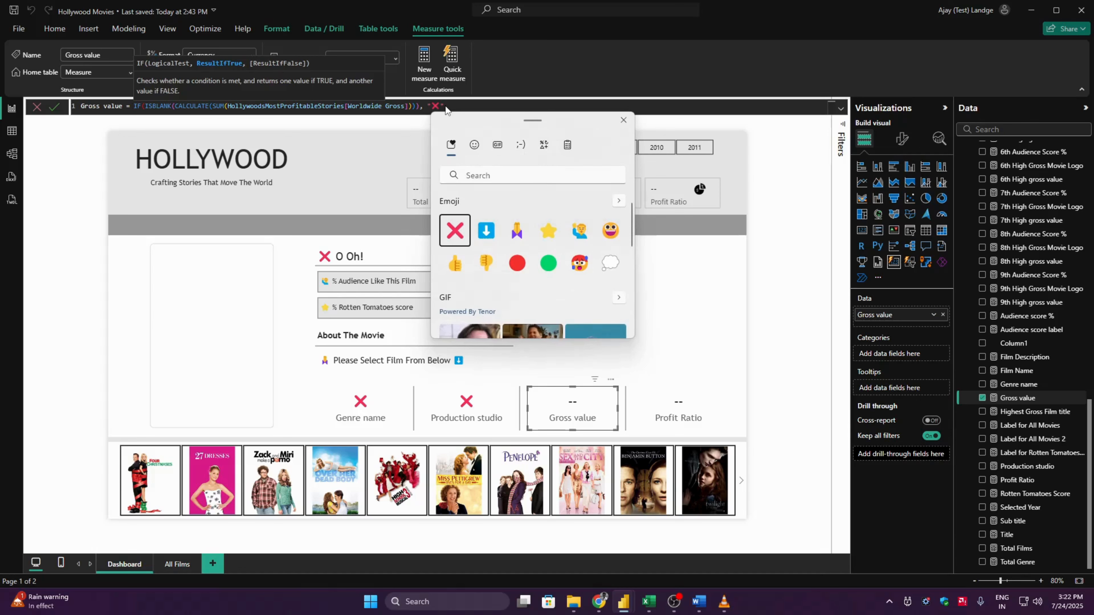
left_click(446, 106)
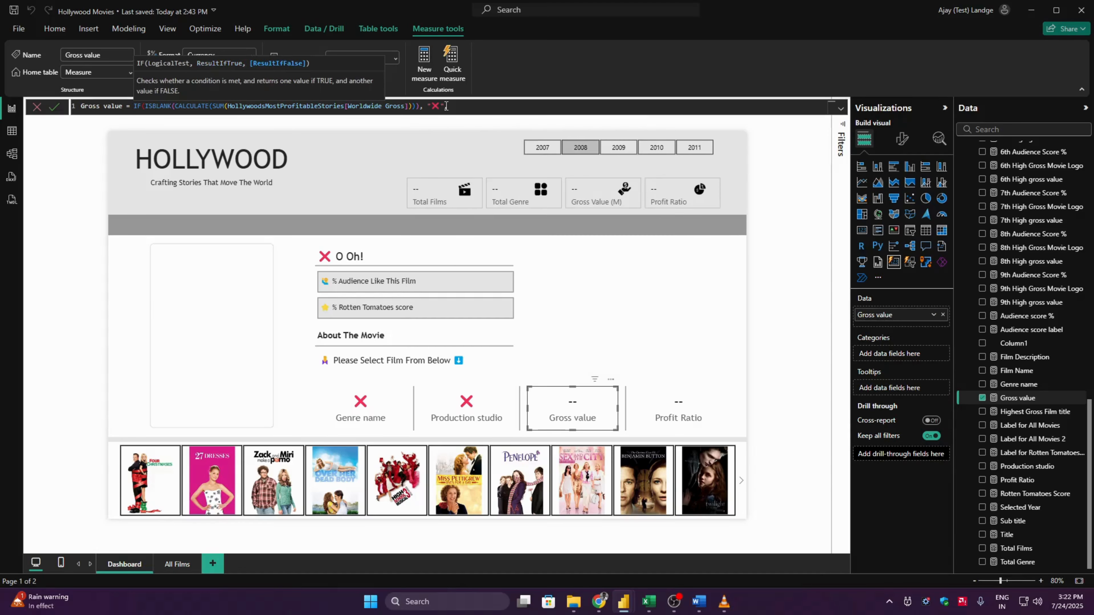
left_click_drag(420, 106, 177, 107)
left_click(467, 105)
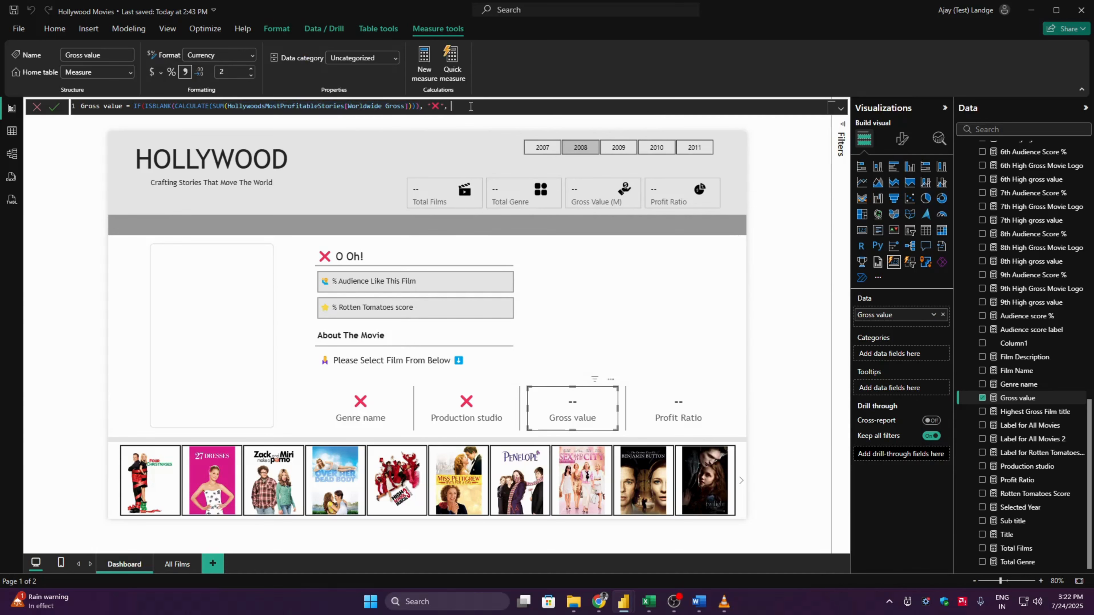
type("CALCULATE(SUM(HollywoodsMostProfitableStories[Worldwide Gross])))")
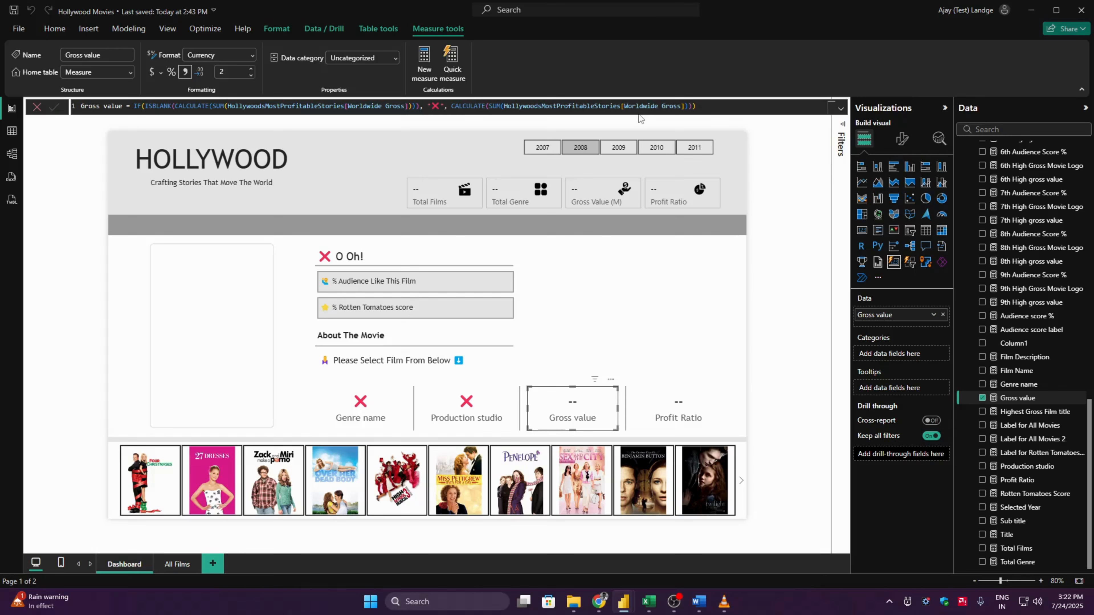
key("Return")
- Wrap the Profit Ratio measure's expression as the blank test IF(ISBLANK(CALCULATE(SUM(HollywoodsMostProfitableStories[Profitability])))
left_click(697, 403)
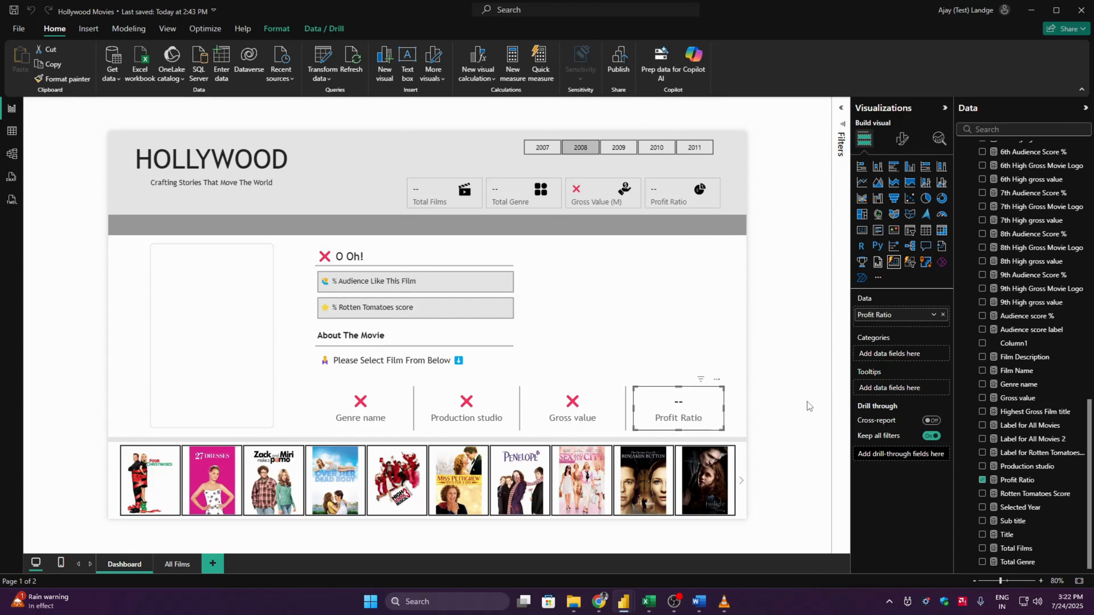
left_click(1016, 480)
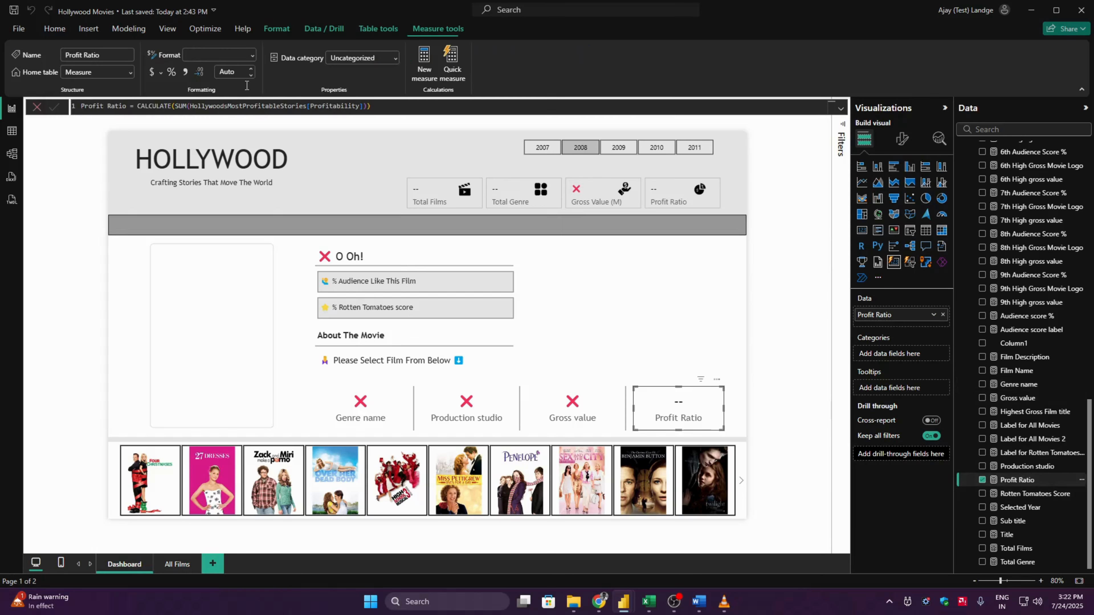
left_click(137, 108)
type("IF(is")
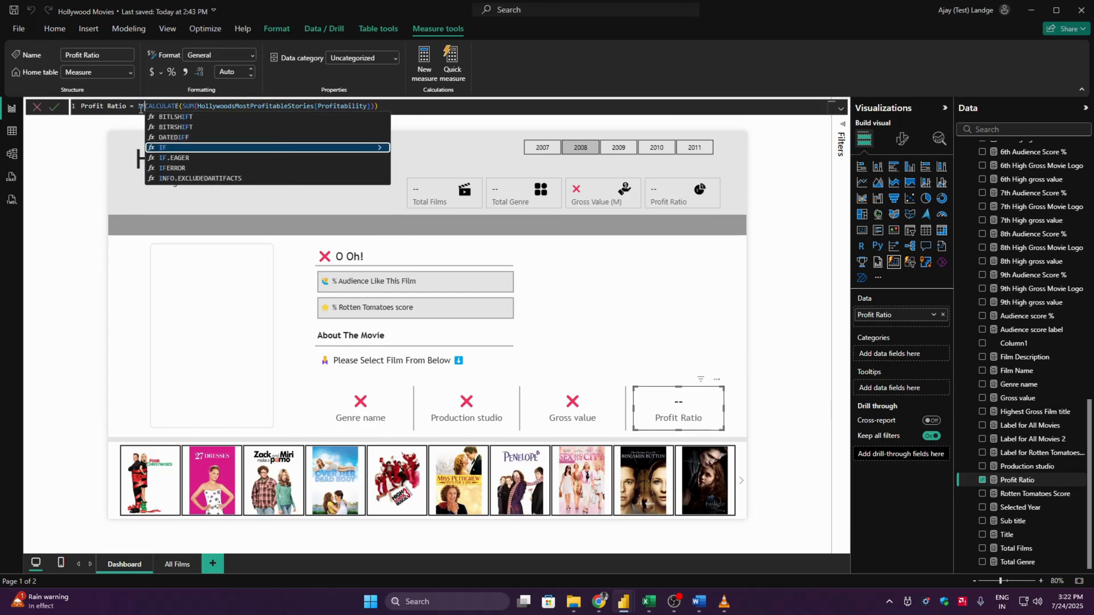
key("Down")
key("Tab")
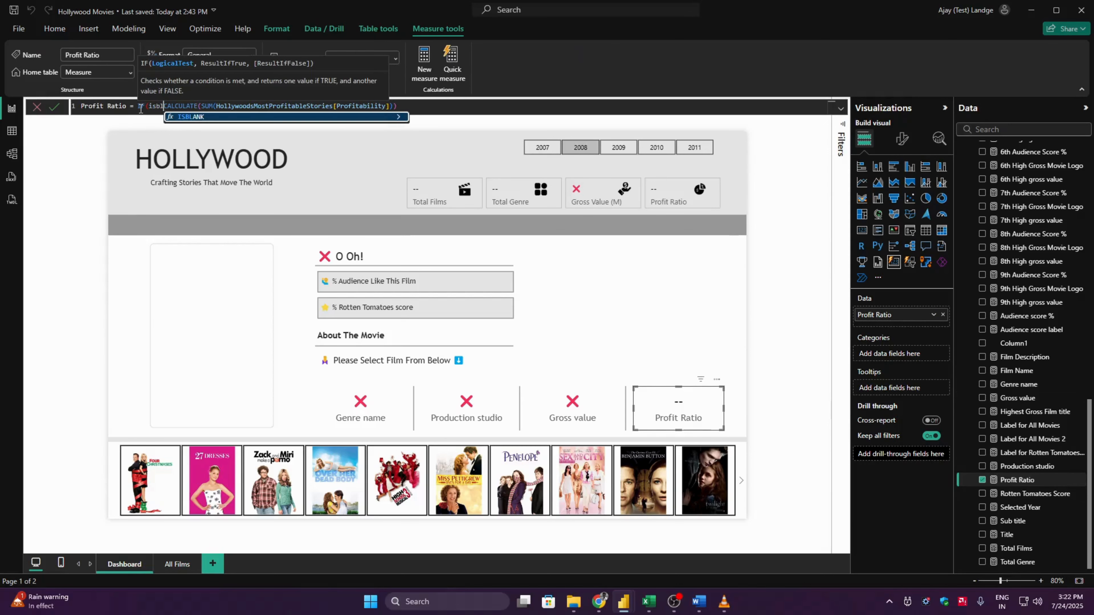
left_click(421, 106)
type(")")
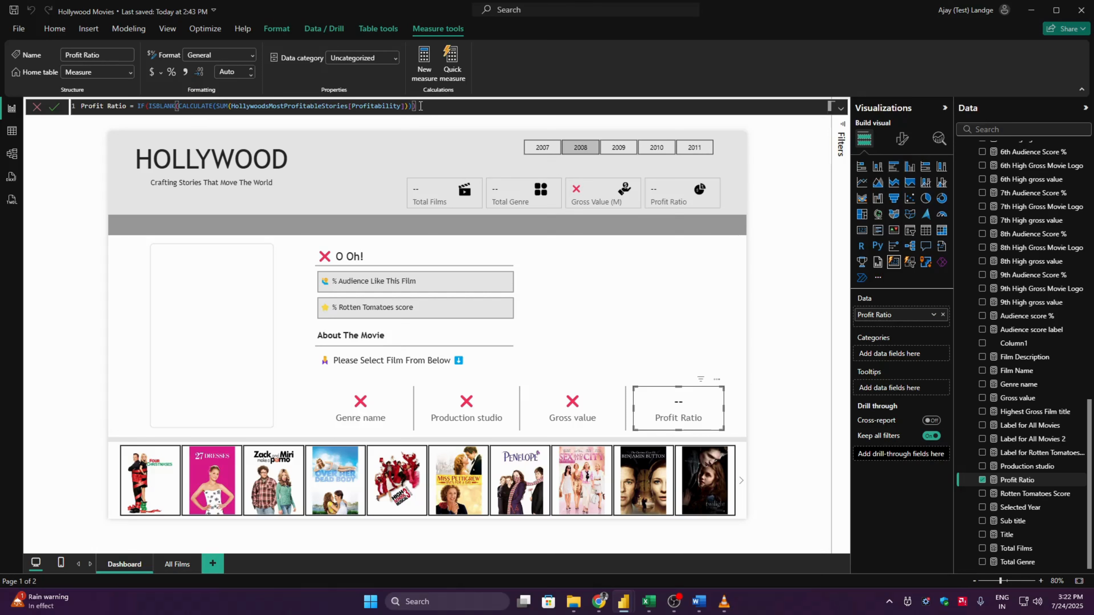
type(",")
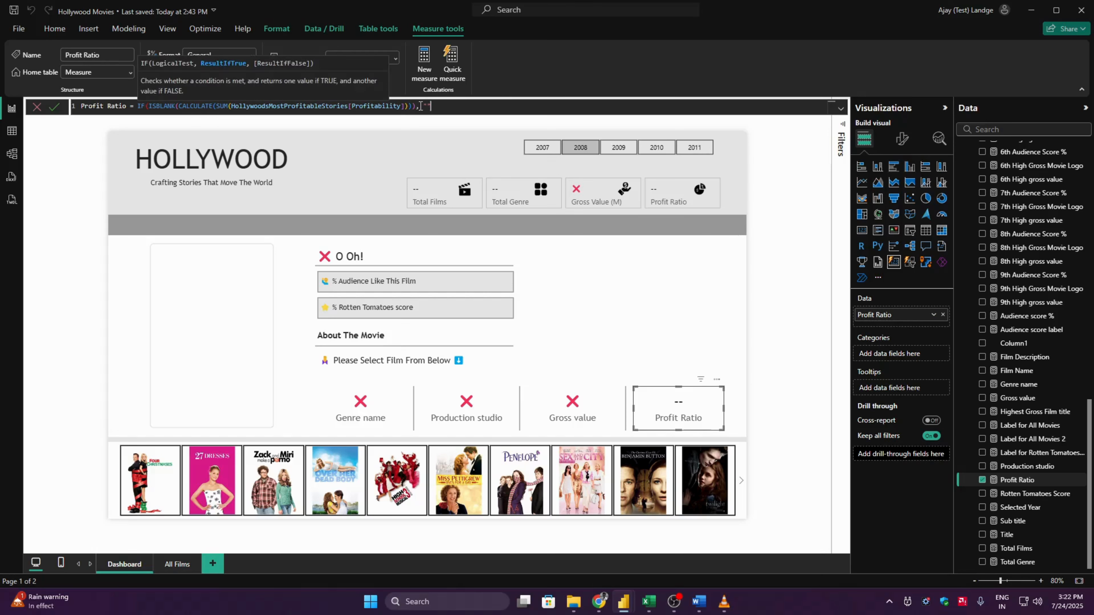
- Make Profit Ratio return "❌" when blank and CALCULATE(SUM(HollywoodsMostProfitableStories[Profitability])) otherwise, and commit the measure
key("super+period")
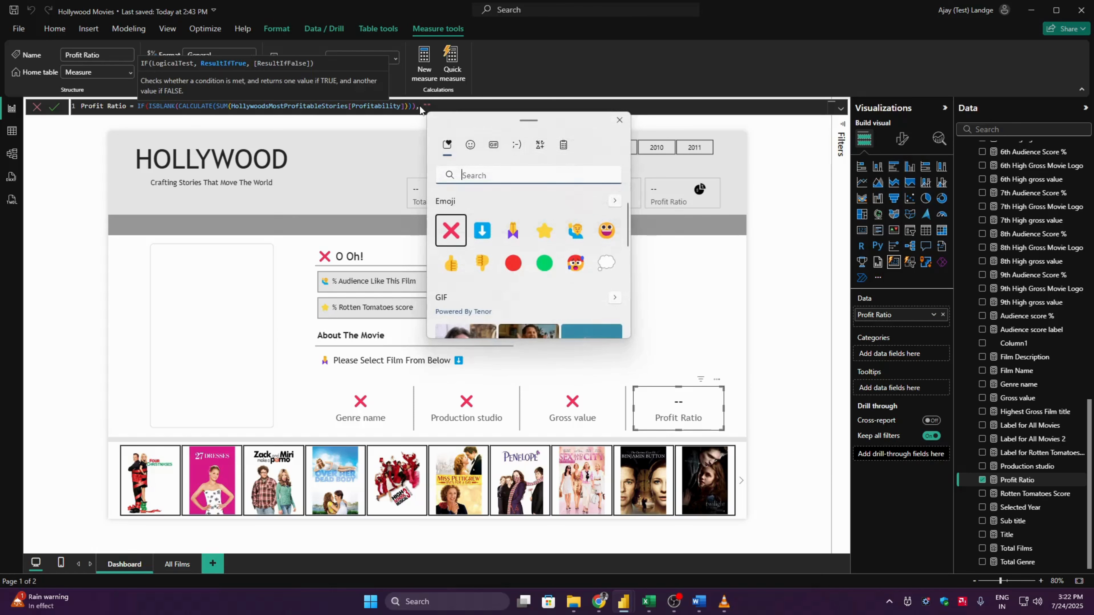
key("Return")
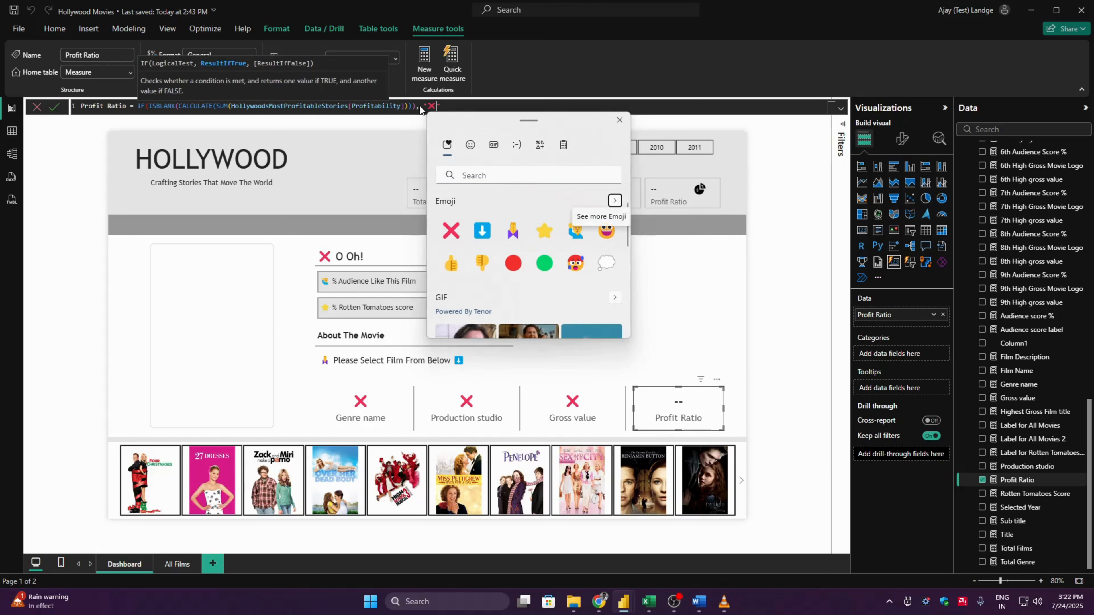
key("Escape")
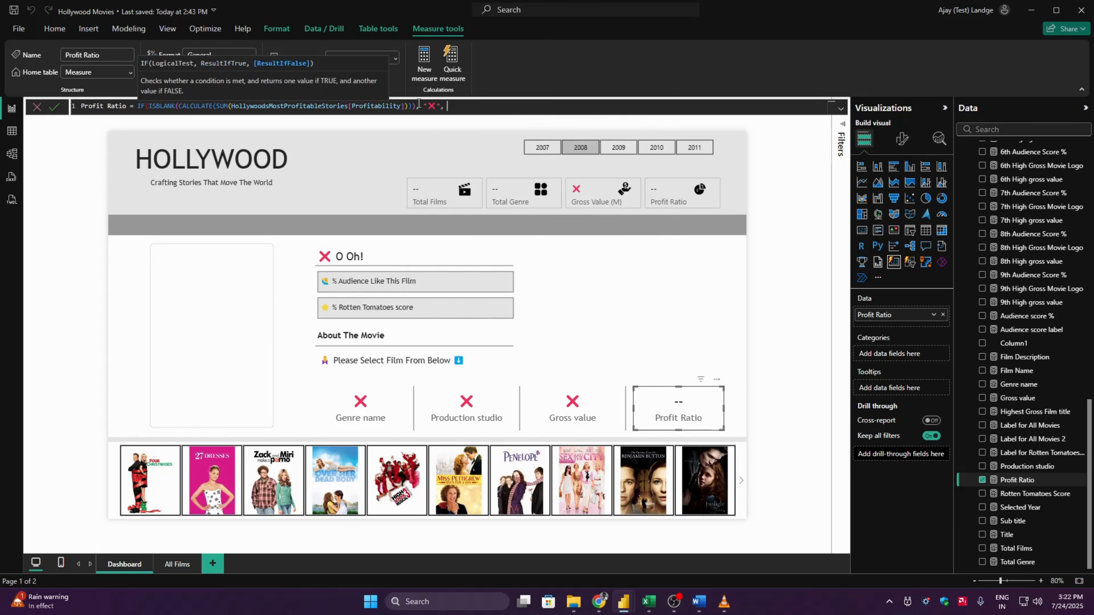
left_click_drag(416, 105, 181, 105)
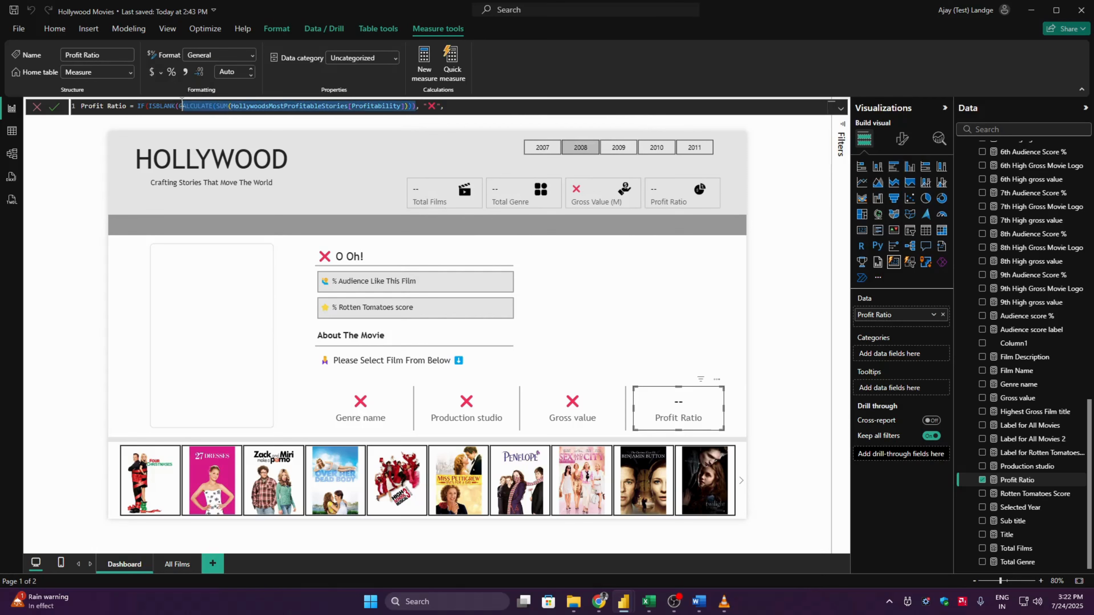
left_click(472, 104)
type("CALCULATE(SUM(HollywoodsMostProfitableStories[Profitability])))")
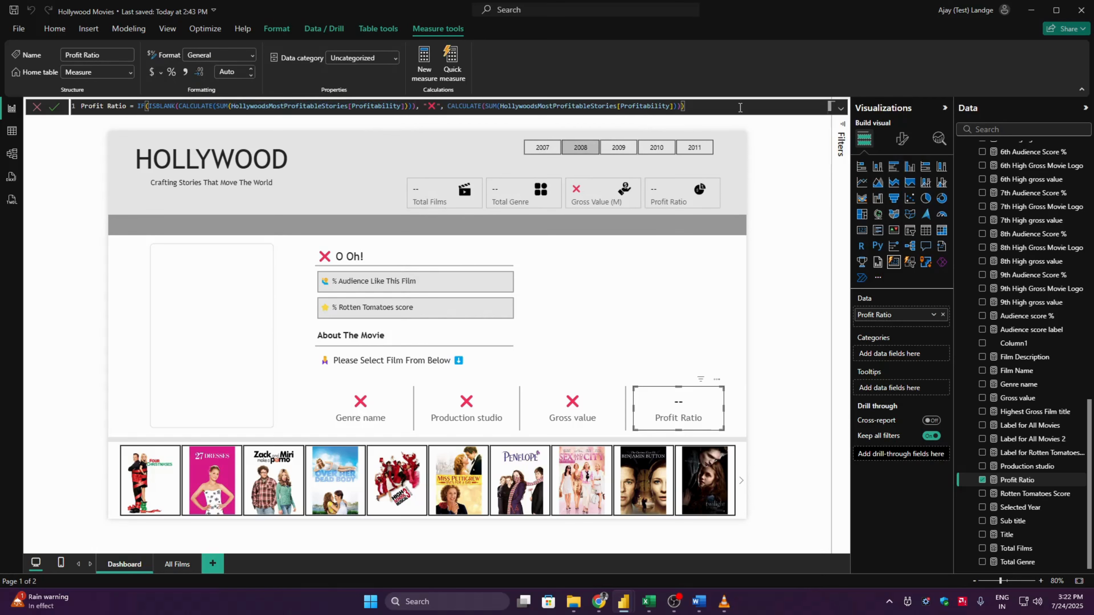
key("Return")
left_click(783, 265)
left_click(654, 202)
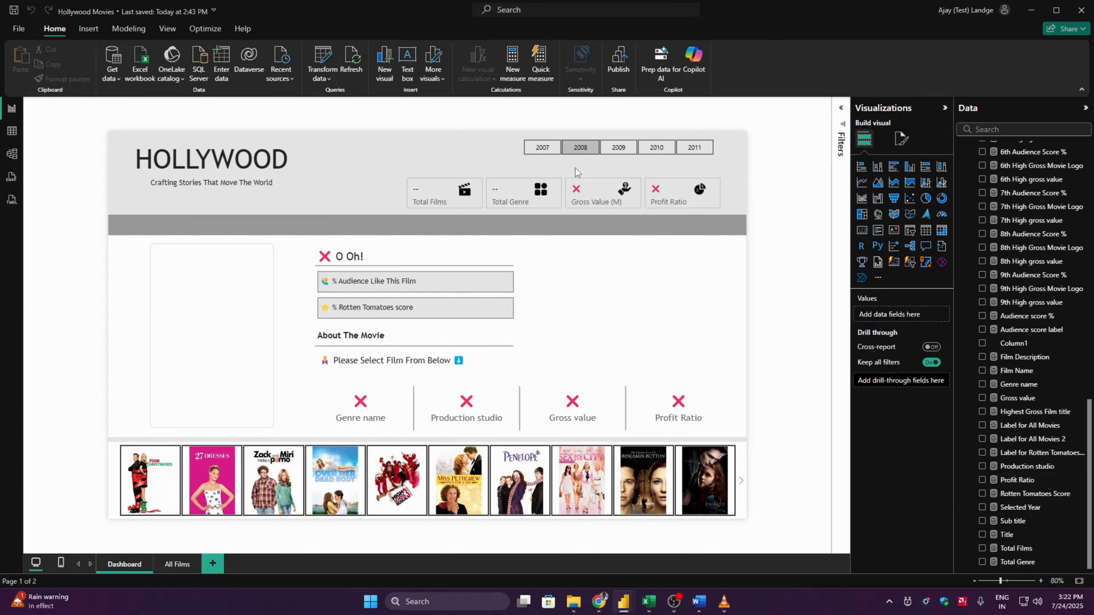
- Check how the details and summary cards respond to selecting the High School Musical 3 poster and the year 2009
left_click(516, 155)
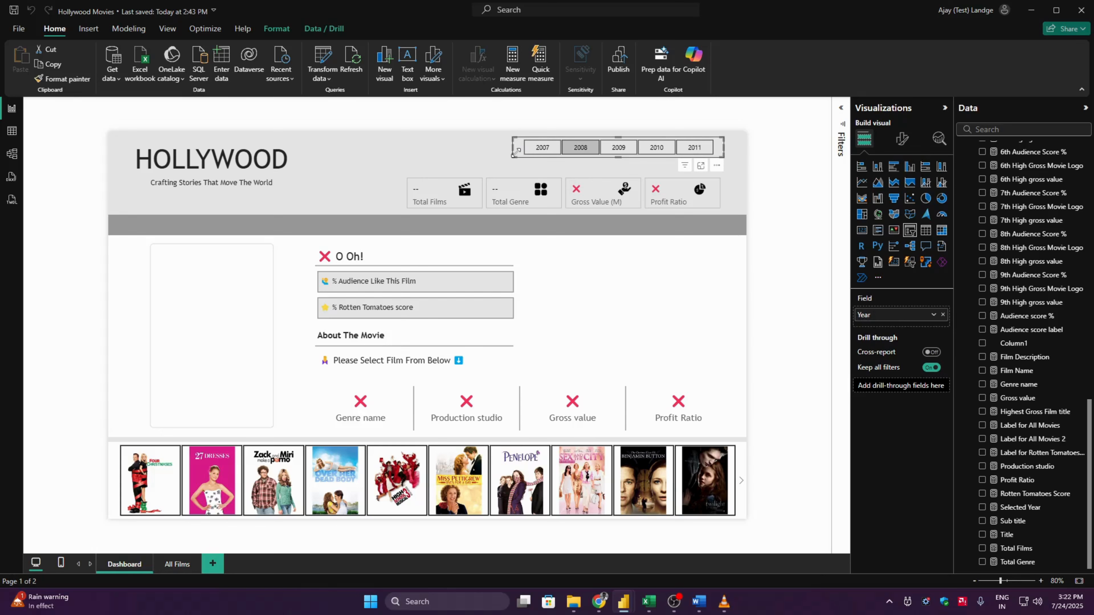
left_click(391, 484)
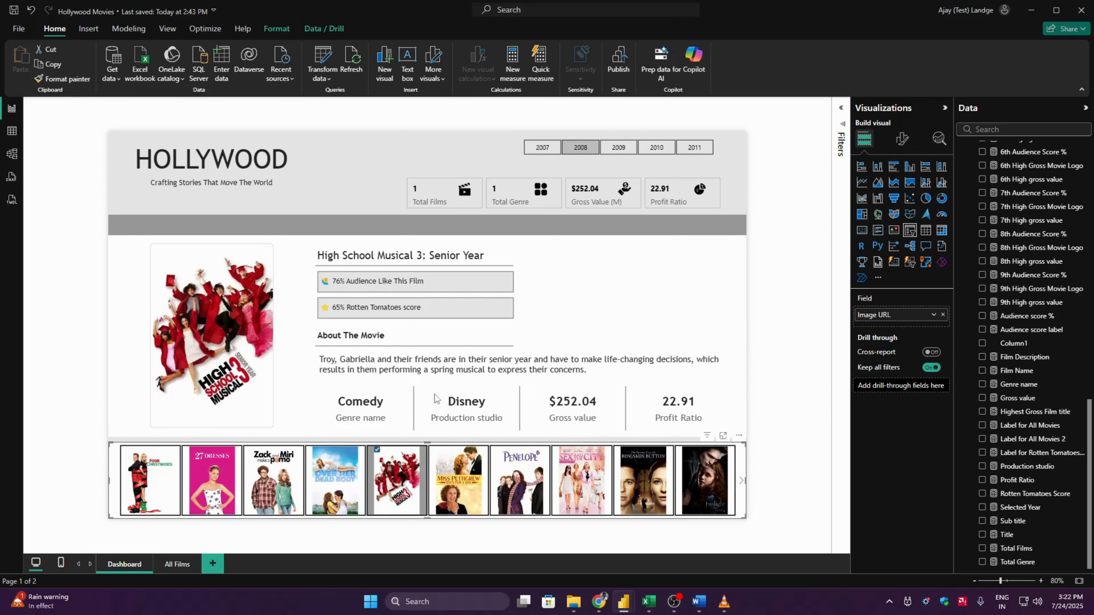
left_click(617, 149)
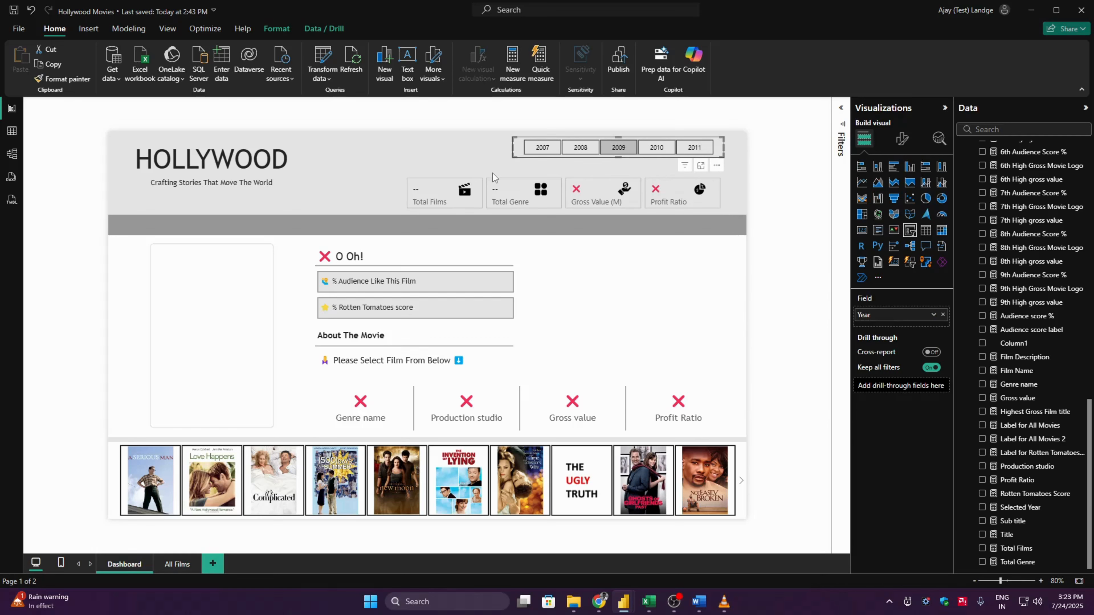
left_click(765, 195)
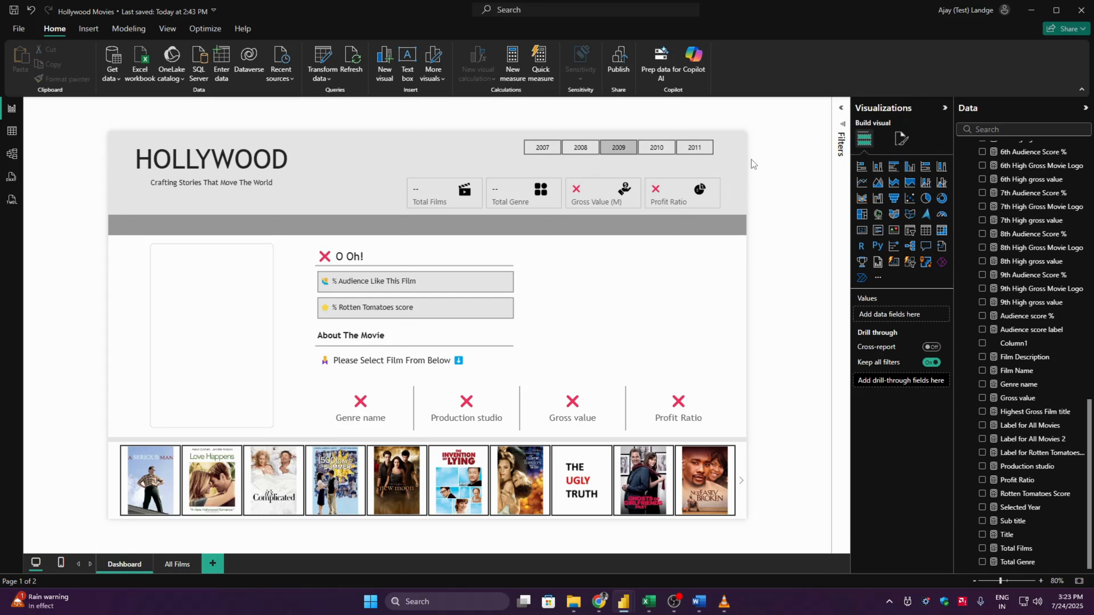
- Group the header's summary card visual with its four icons
left_click_drag(743, 158, 388, 220)
right_click(423, 195)
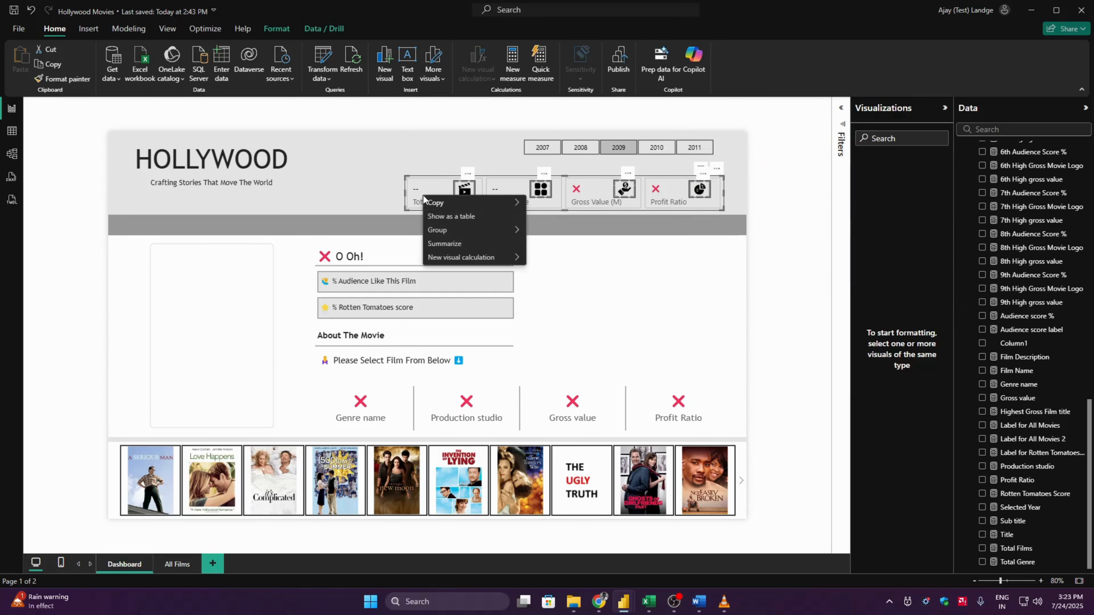
mouse_move(441, 232)
left_click(543, 231)
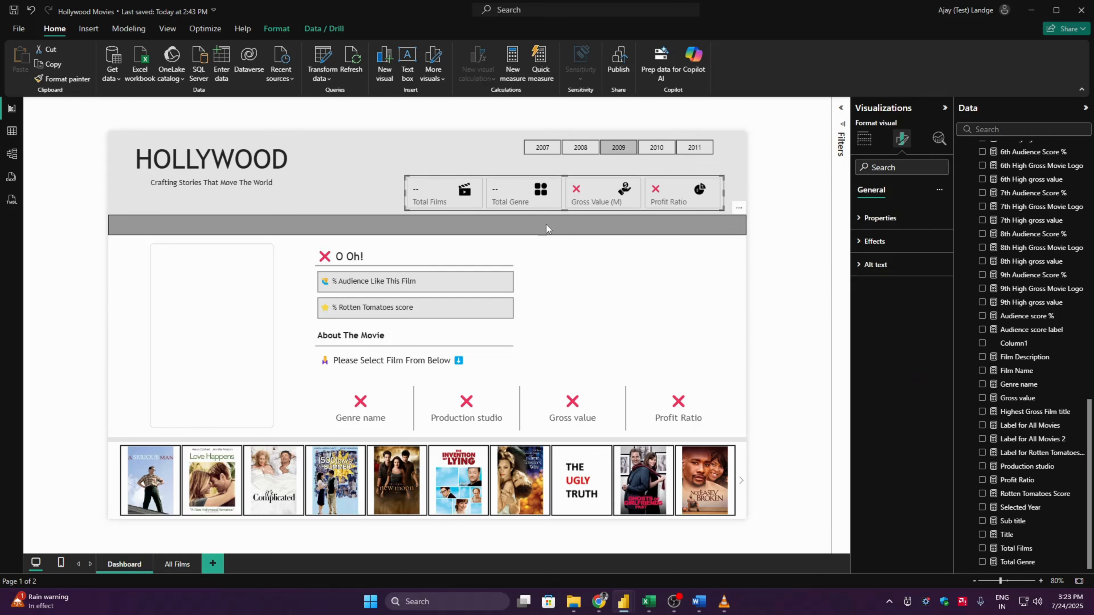
left_click_drag(424, 176, 324, 182)
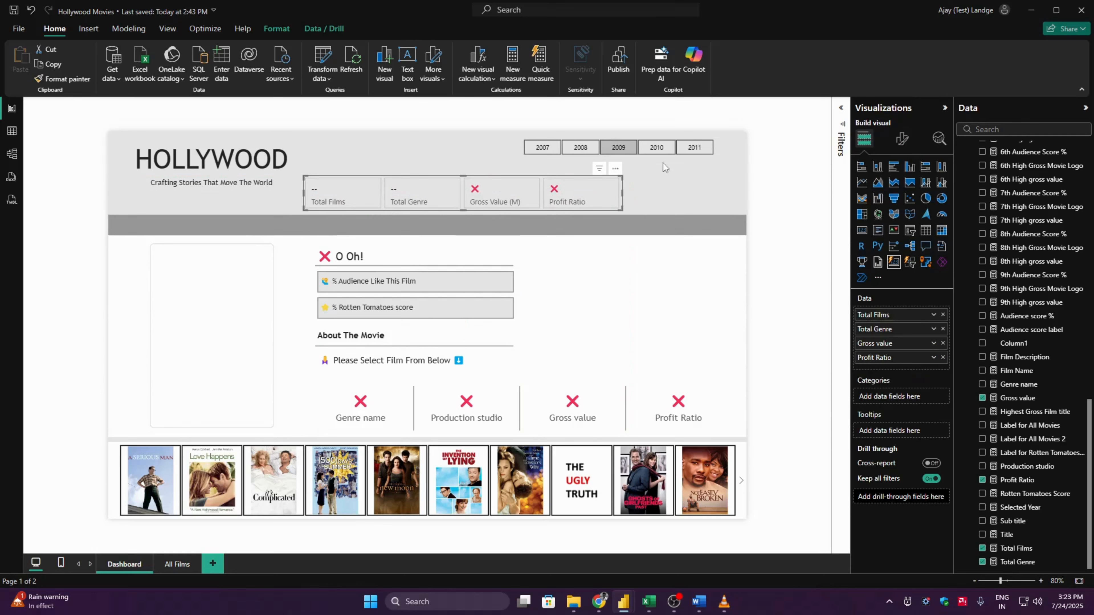
left_click(493, 175)
left_click_drag(593, 178, 716, 192)
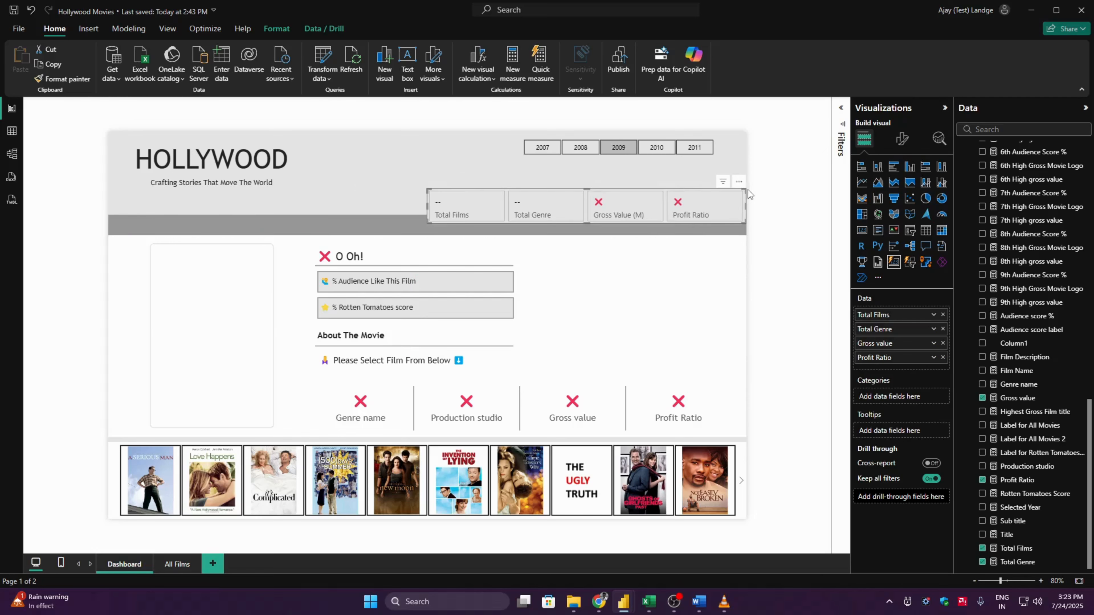
left_click(789, 201)
key("ctrl+z")
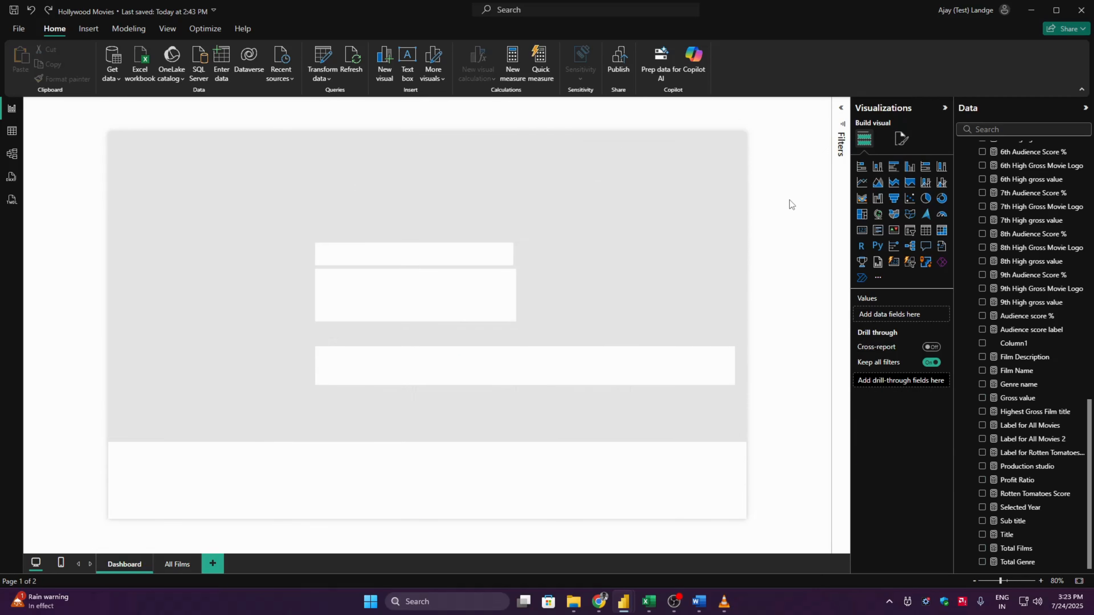
key("ctrl+y")
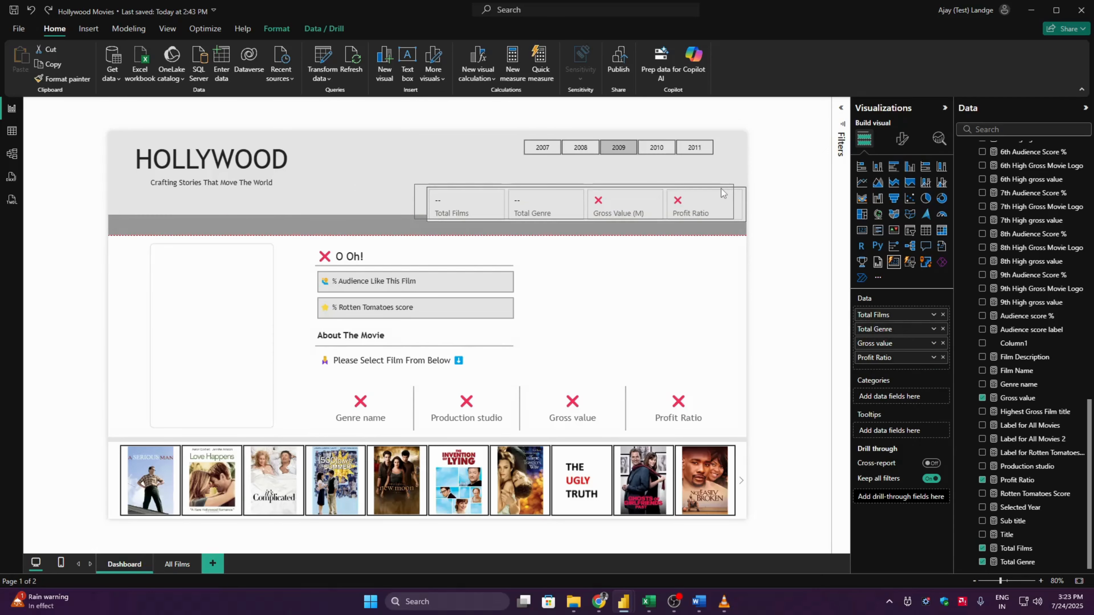
key("ctrl+z")
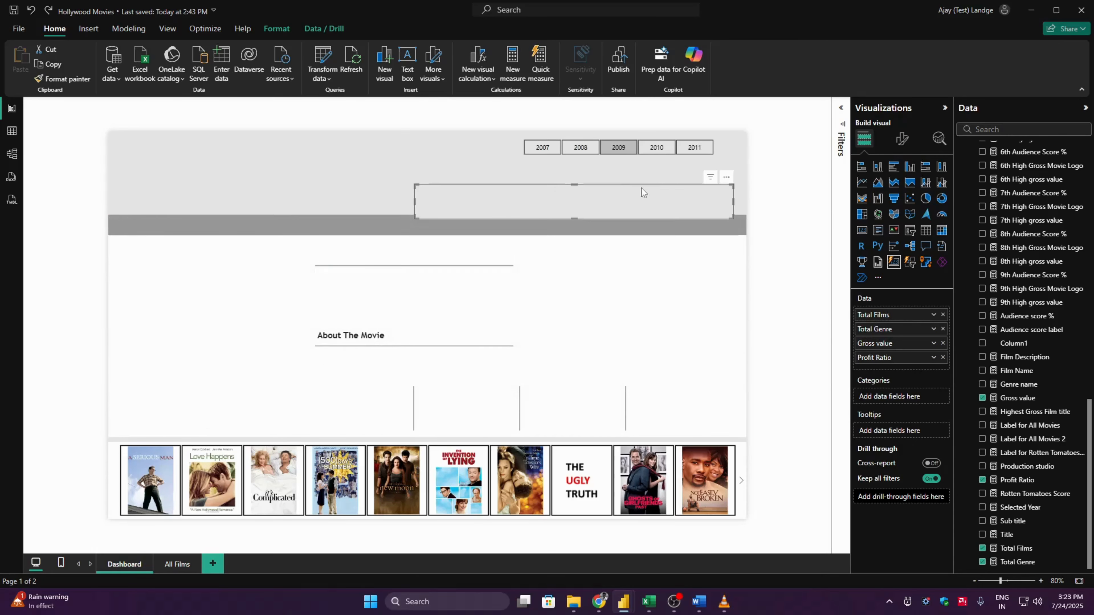
left_click_drag(623, 187, 632, 167)
key("ctrl+z")
- Set the year slicer's interaction with the summary cards to None, moving their group below the header for access and back beneath the slicer
left_click_drag(667, 198, 724, 261)
left_click(568, 155)
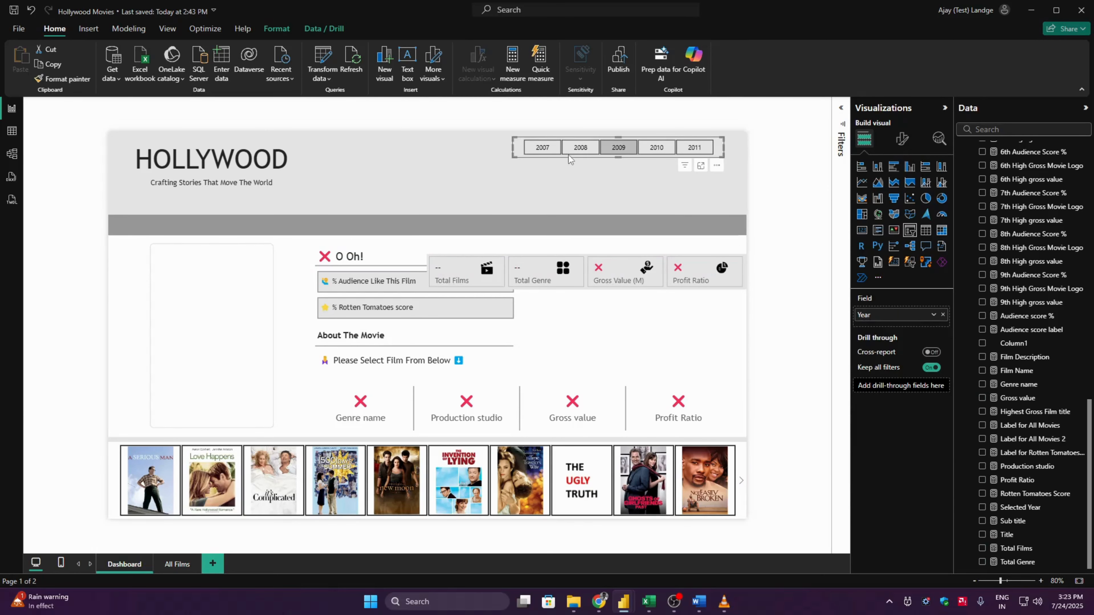
left_click(276, 29)
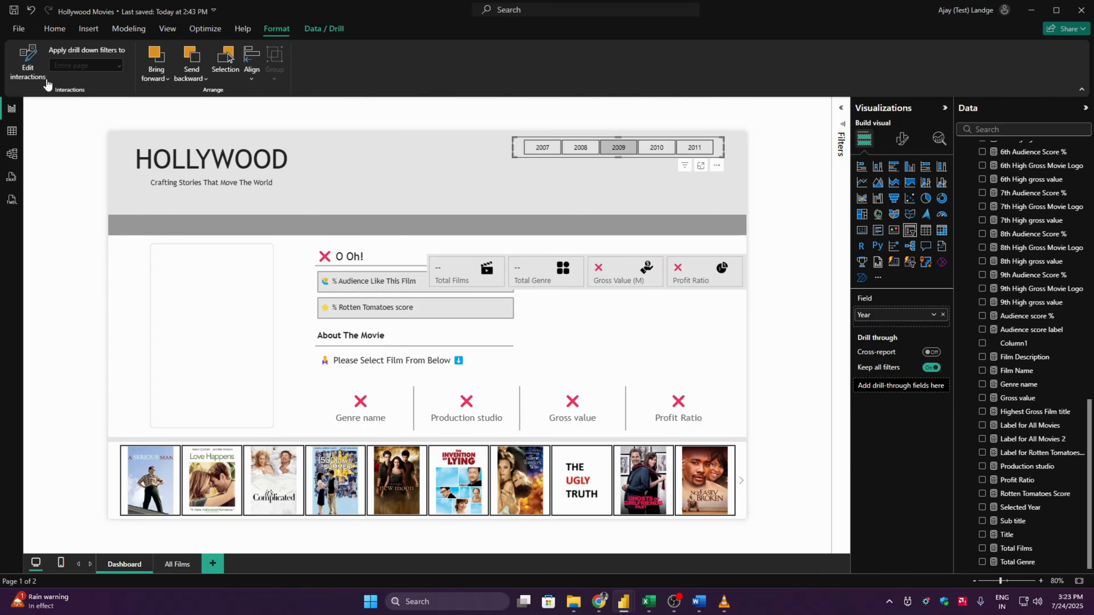
left_click(27, 63)
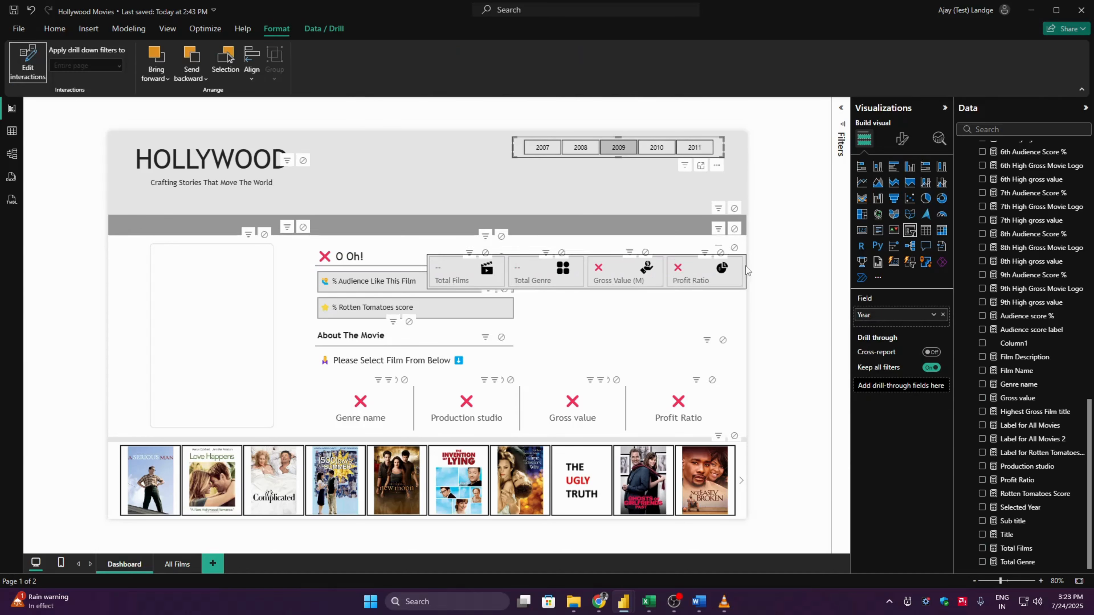
left_click(735, 249)
left_click(28, 62)
left_click_drag(583, 236, 564, 175)
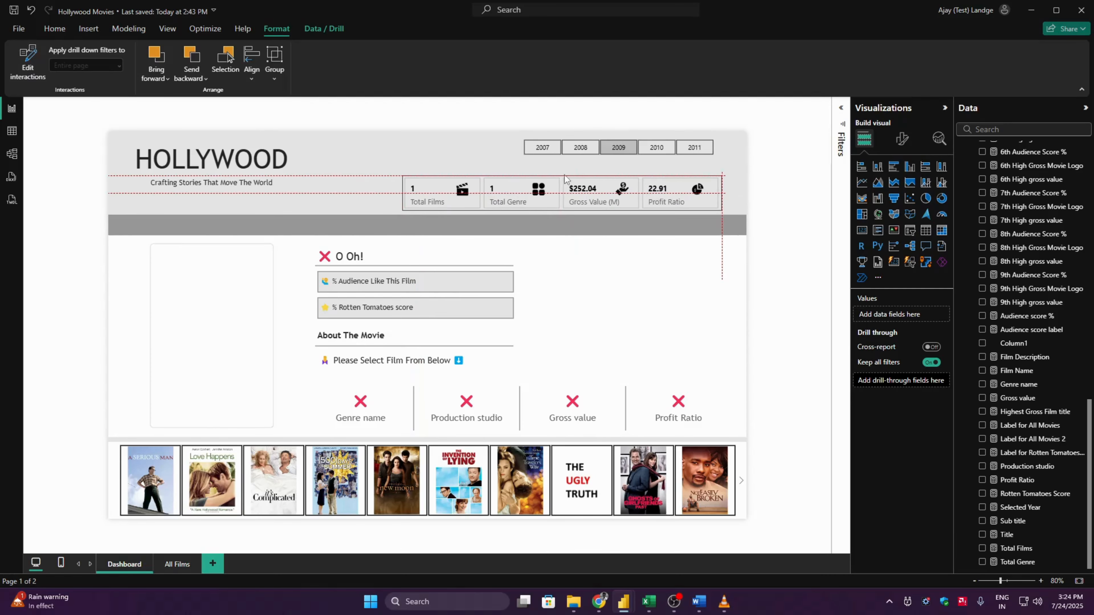
- Check the summary cards by selecting the year 2007 and trying its first four film posters, ending with Waitress
left_click(541, 148)
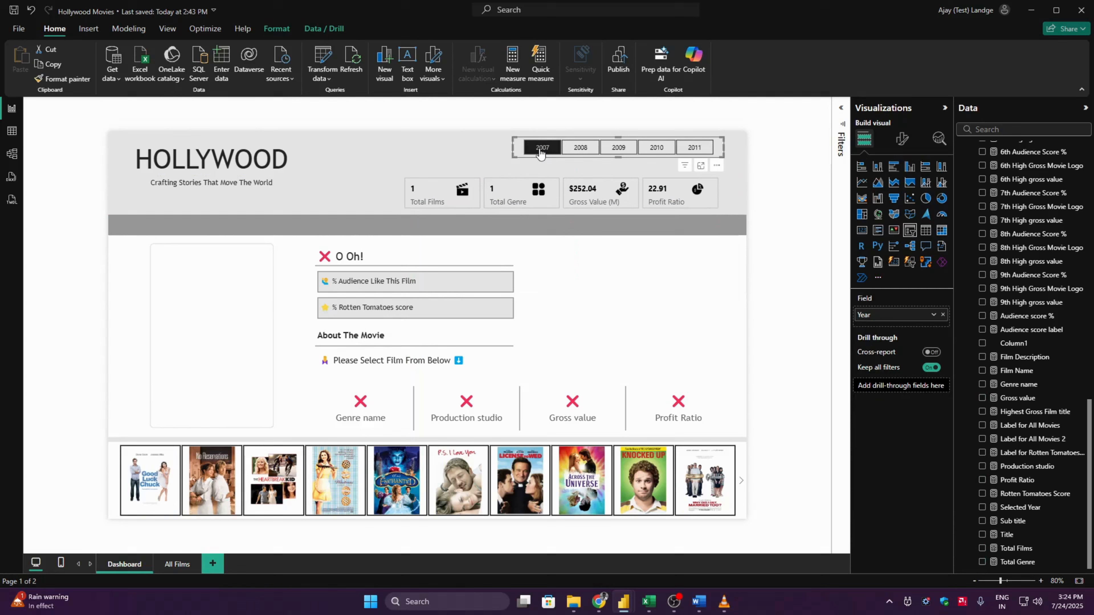
left_click(131, 473)
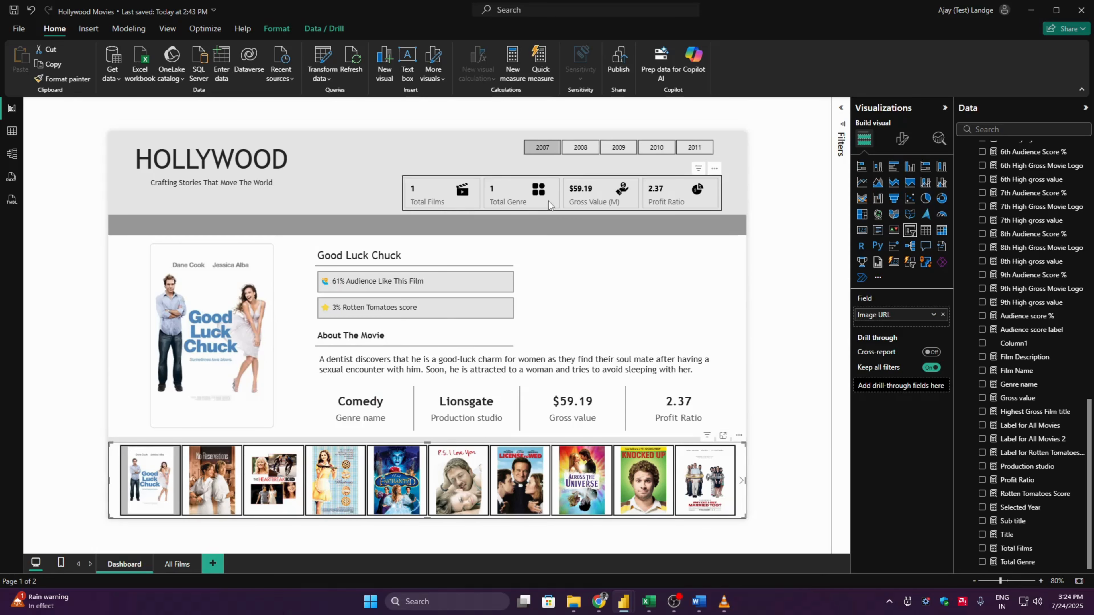
left_click(212, 480)
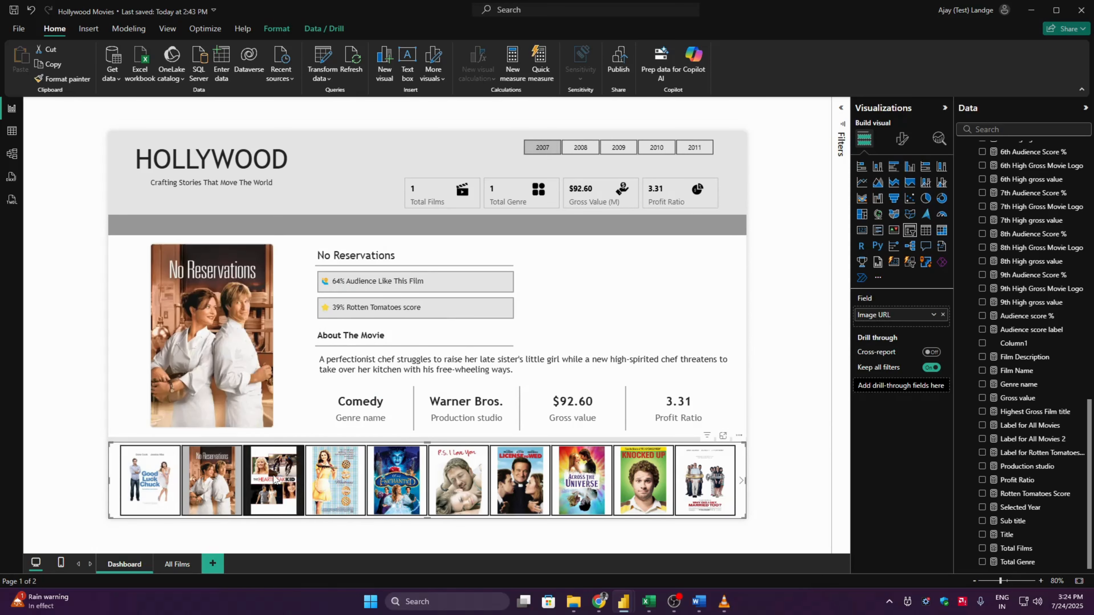
left_click(274, 481)
left_click(335, 480)
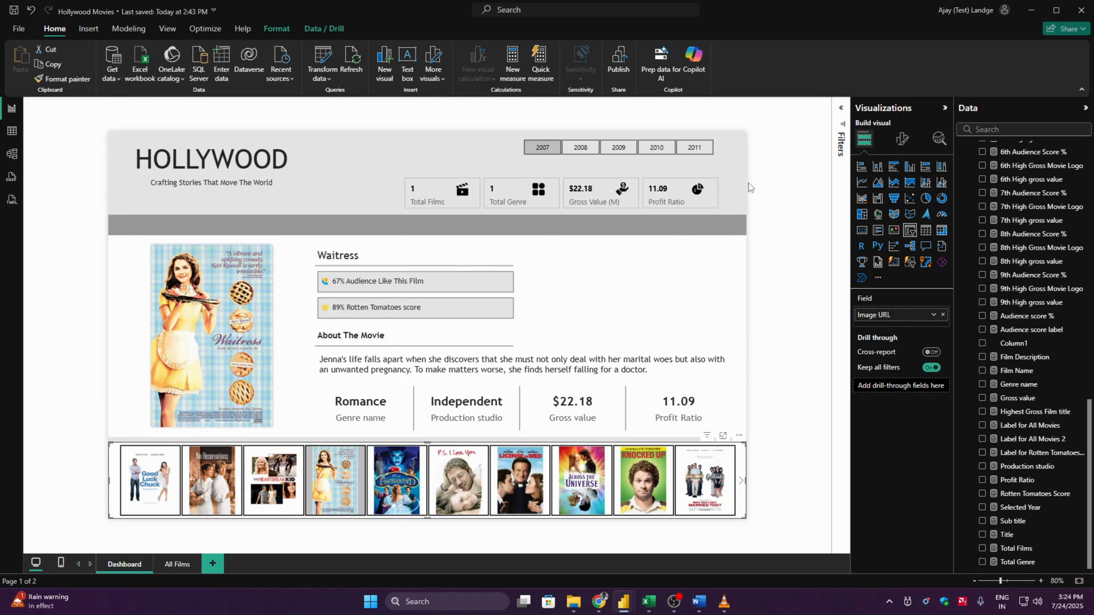
- Cut the year slicer from the page and set the poster slicer's interaction with the summary cards to None
left_click(519, 149)
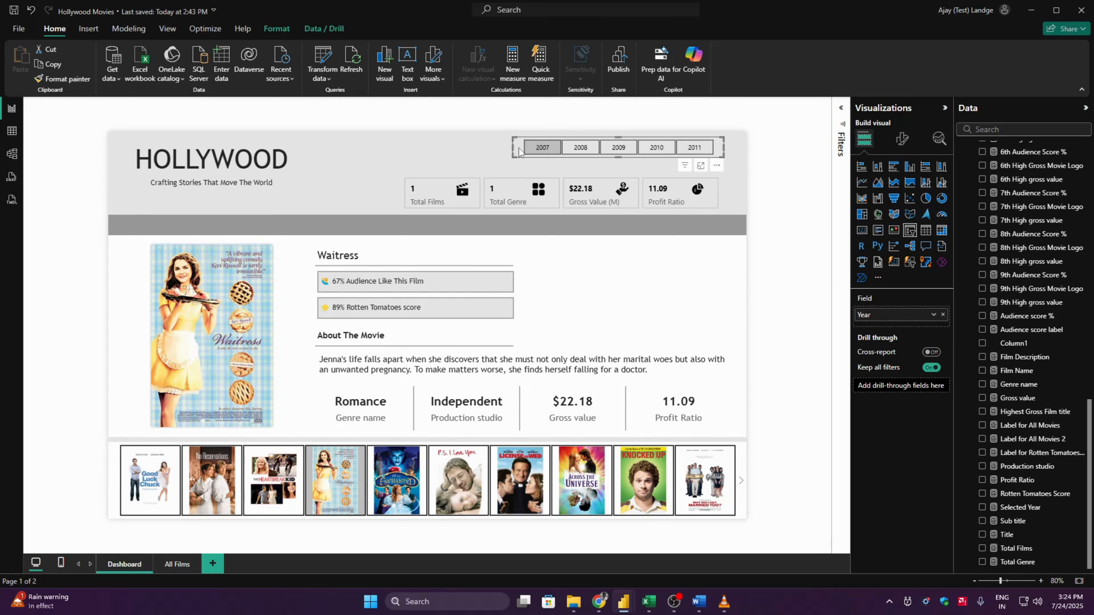
key("Delete")
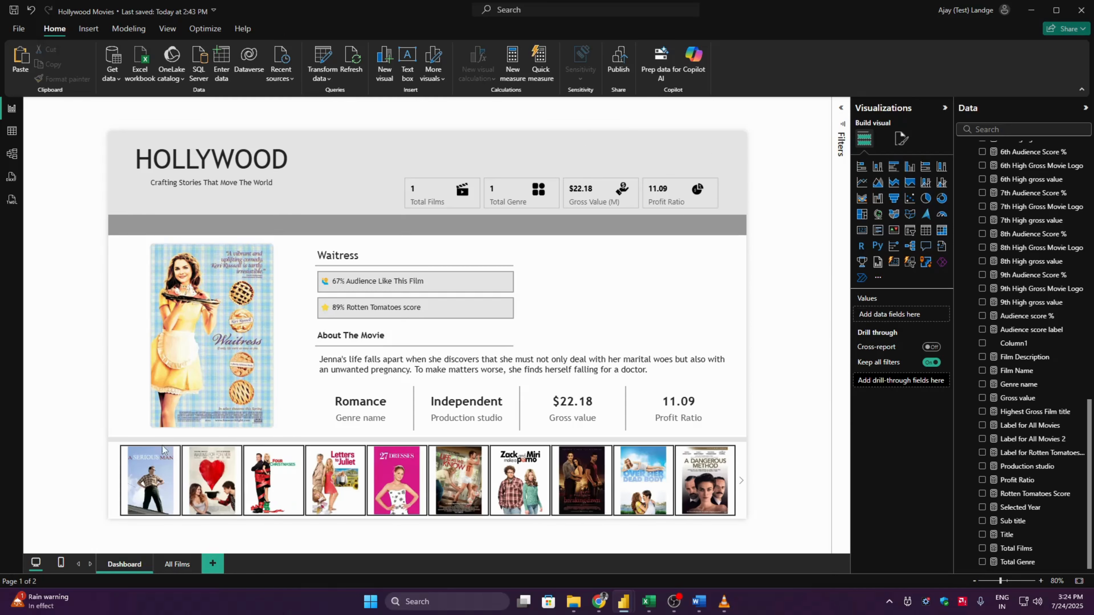
left_click(116, 478)
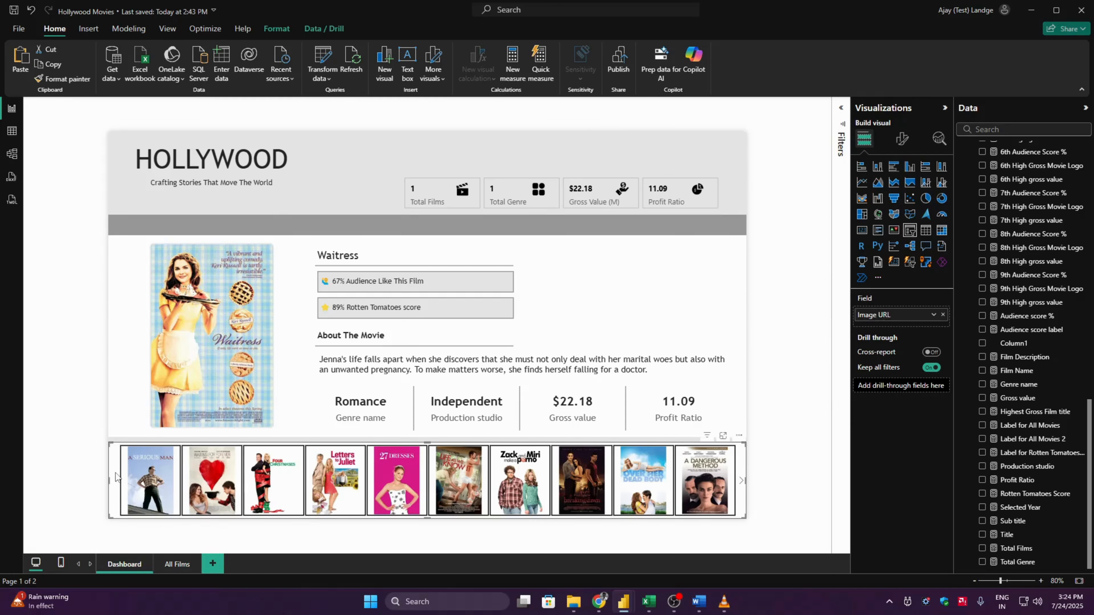
left_click(276, 29)
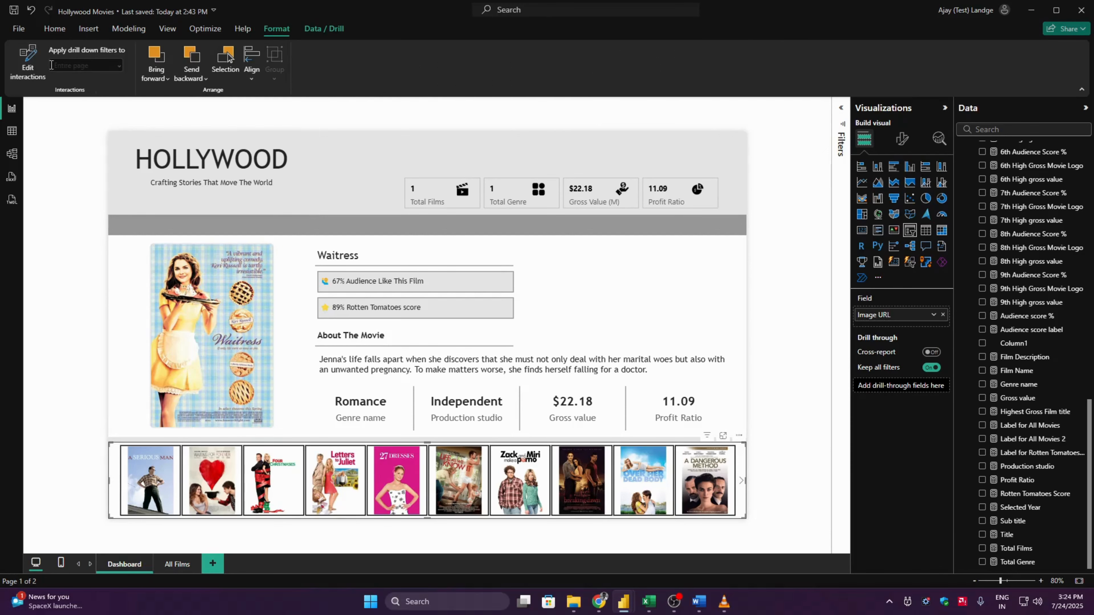
left_click(28, 62)
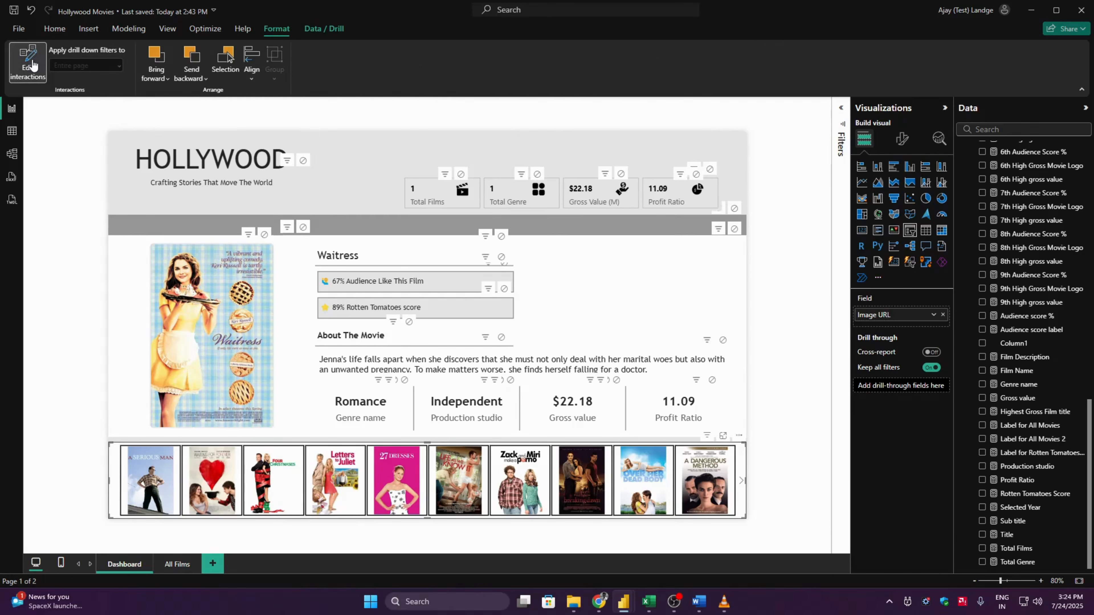
left_click(709, 170)
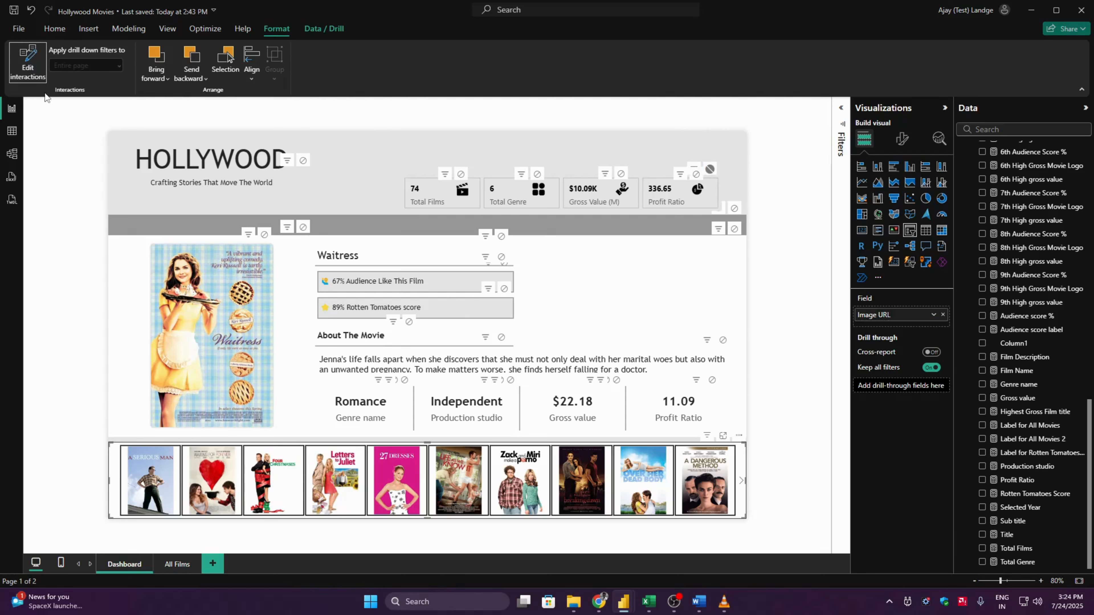
left_click(29, 64)
- Paste the year slicer back onto the Dashboard page above the summary cards
left_click(72, 150)
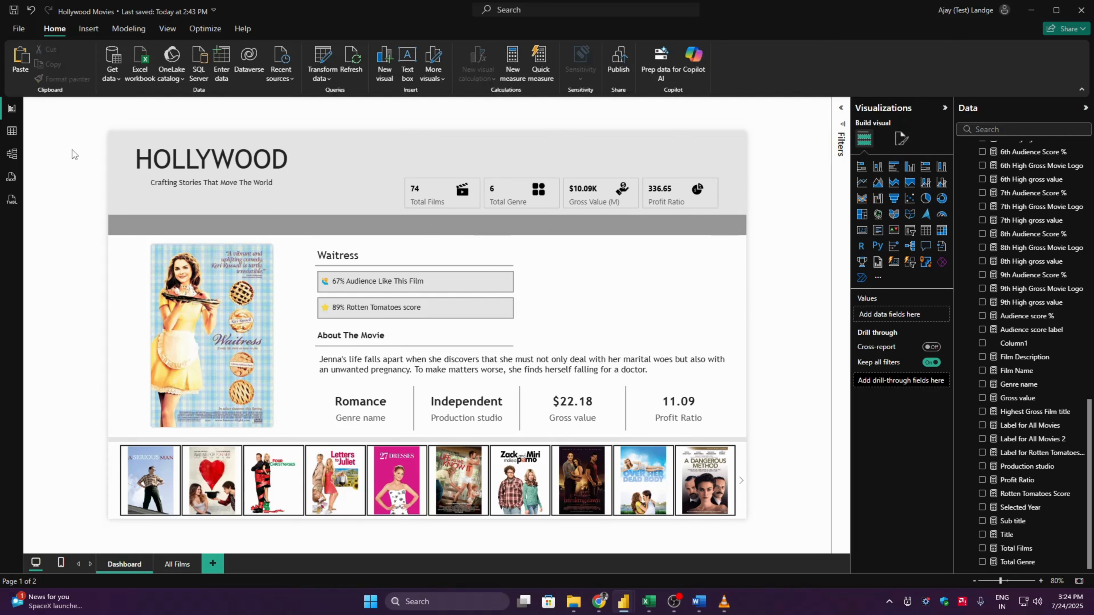
key("ctrl+v")
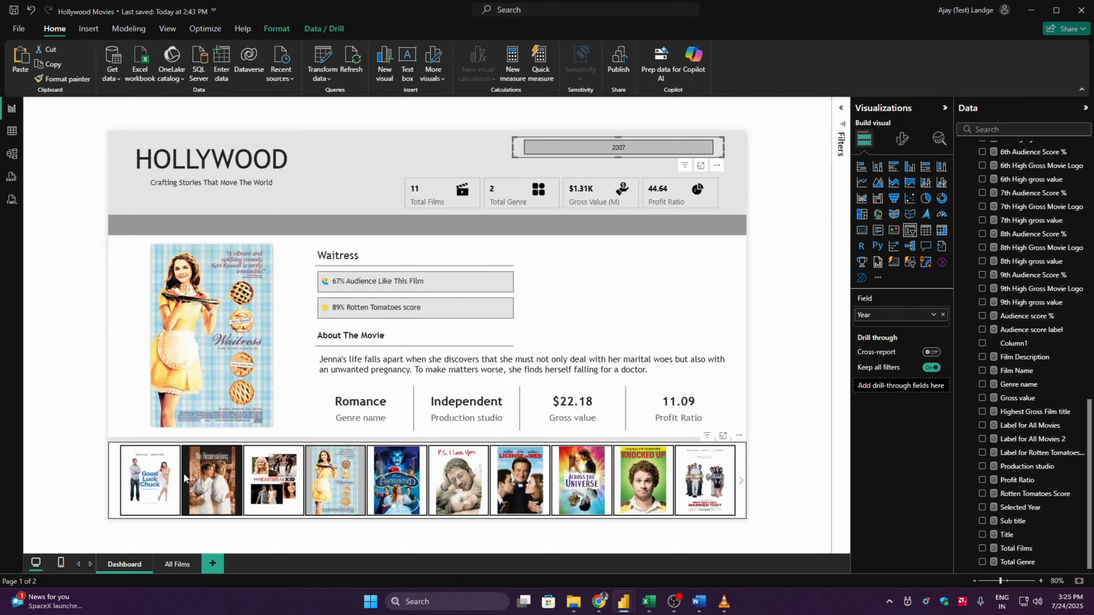
- Set the poster slicer's interaction with the year slicer to None, and reposition the year slicer just above the summary cards
left_click(209, 489)
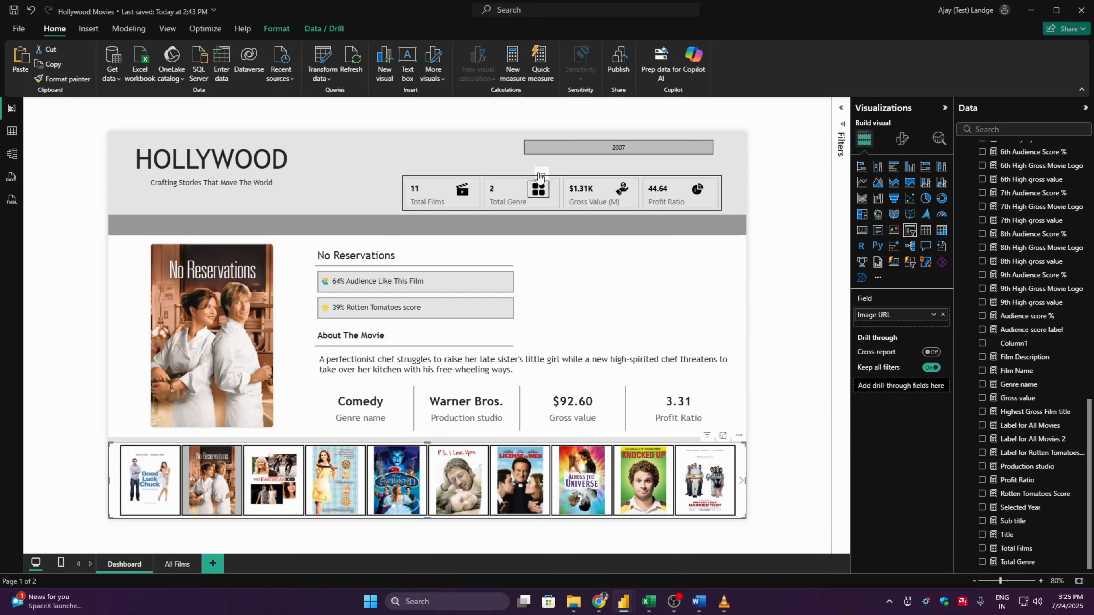
left_click_drag(515, 155, 579, 140)
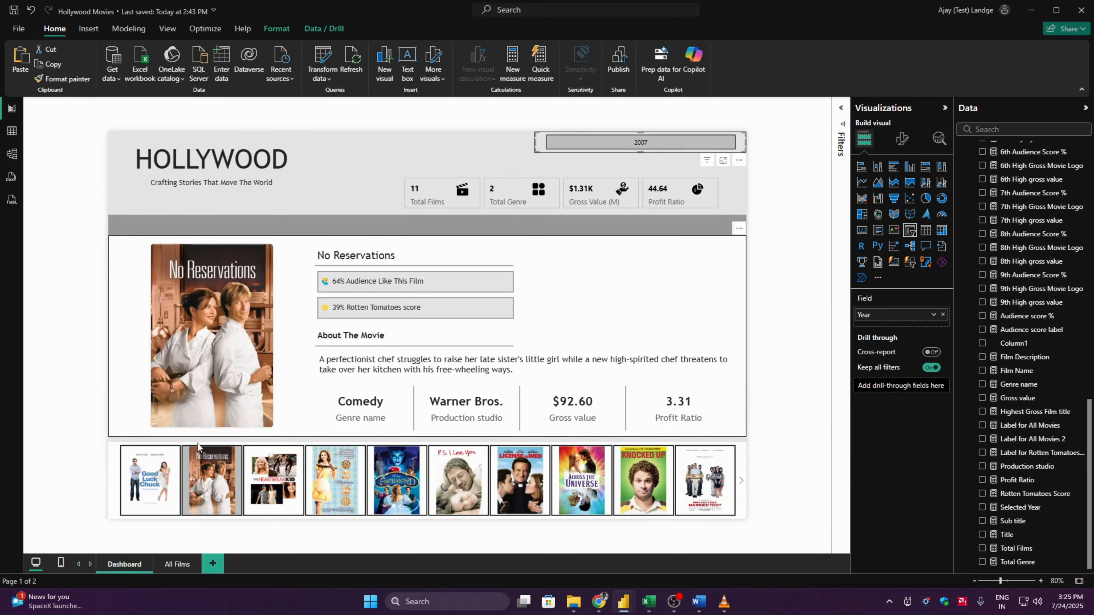
left_click(115, 476)
left_click(277, 29)
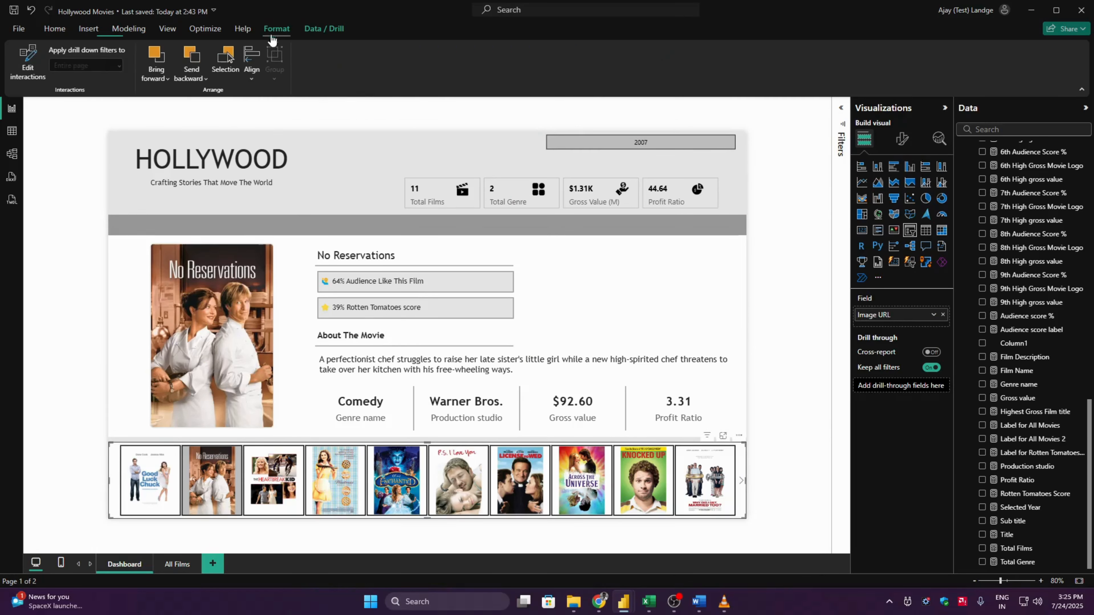
left_click(28, 54)
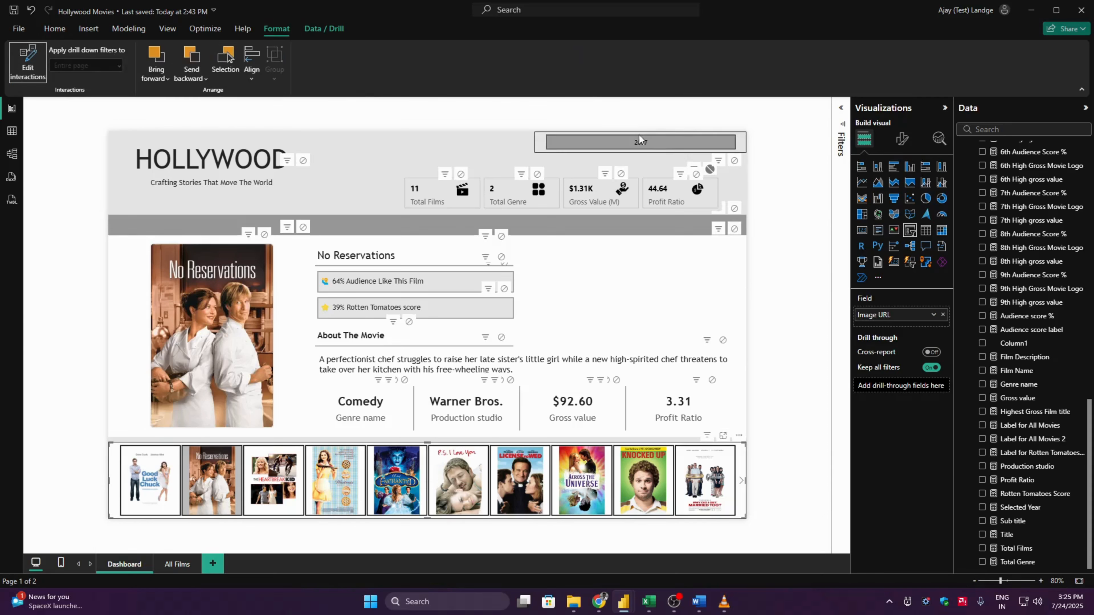
left_click(734, 161)
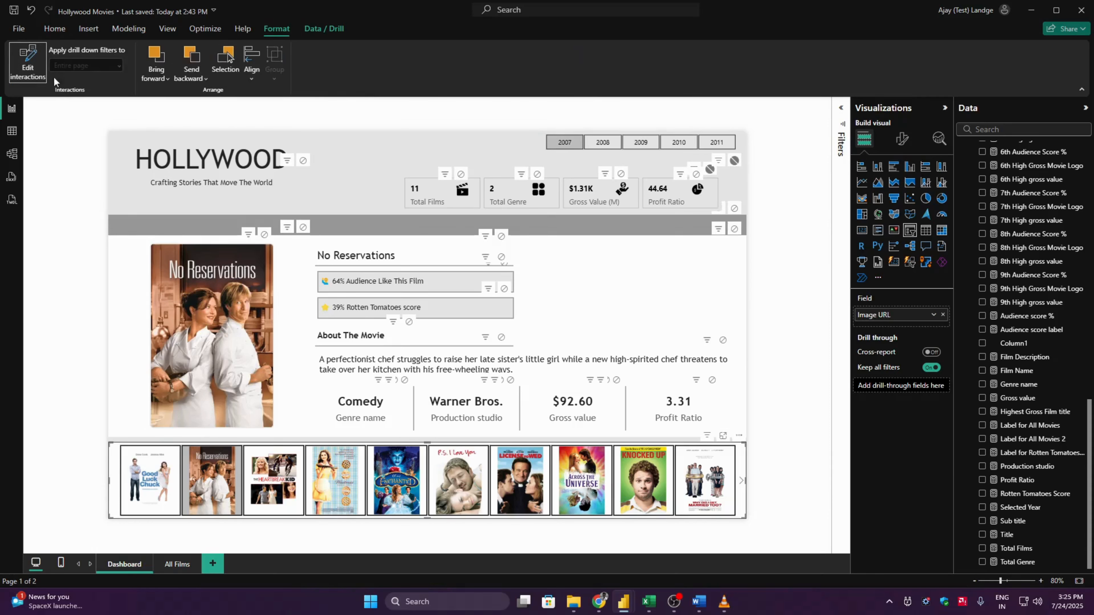
left_click(36, 67)
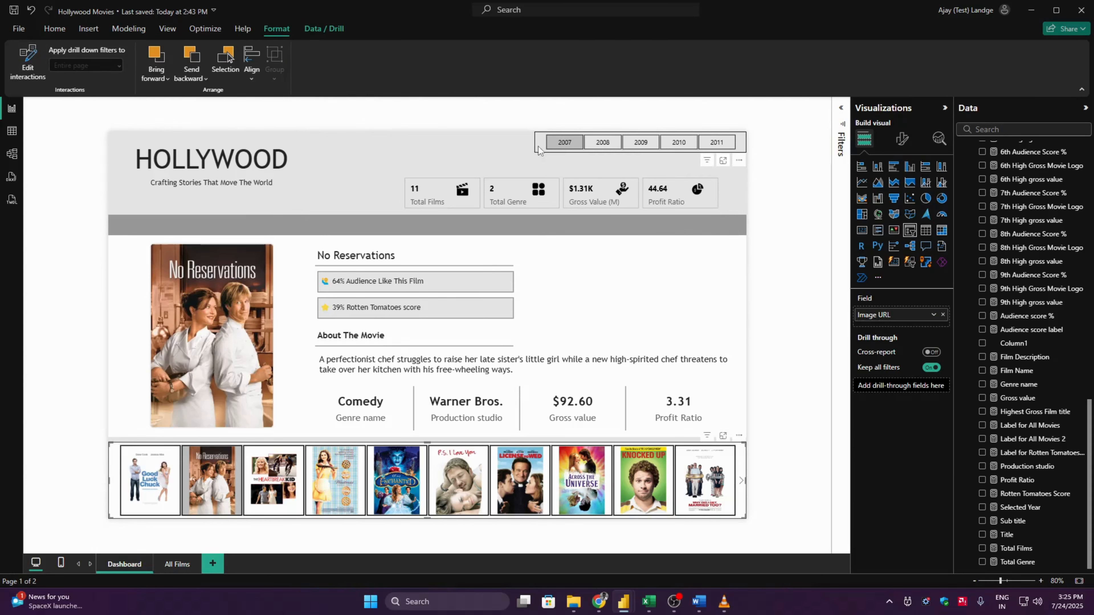
left_click_drag(538, 149, 512, 155)
left_click(814, 226)
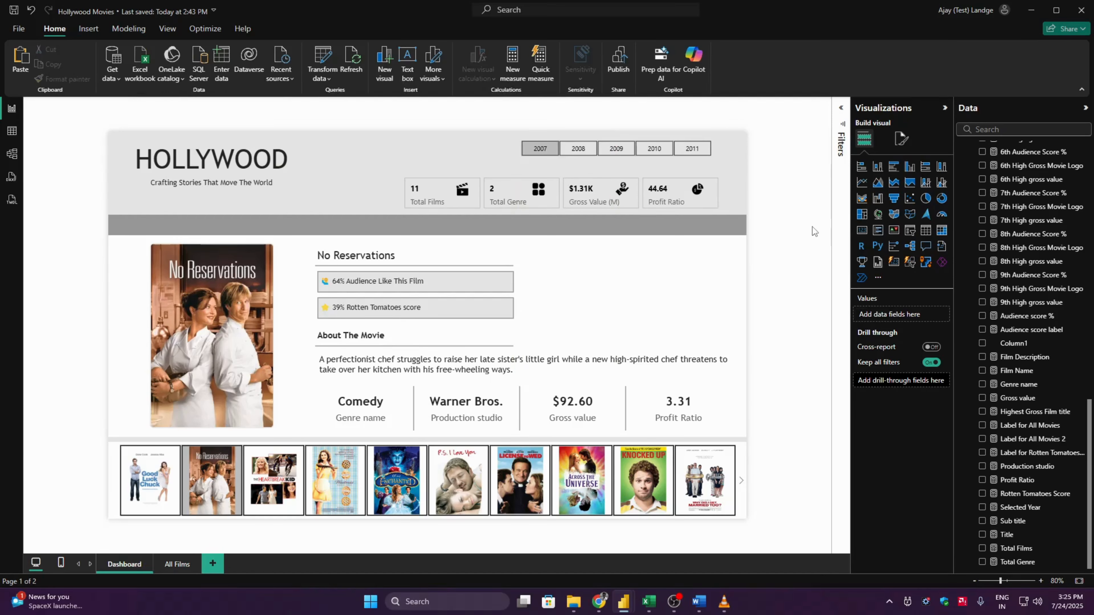
- Check the dashboard for the year 2008 with the Mamma Mia! poster selected, and collapse the side panes for a wider canvas
left_click(569, 149)
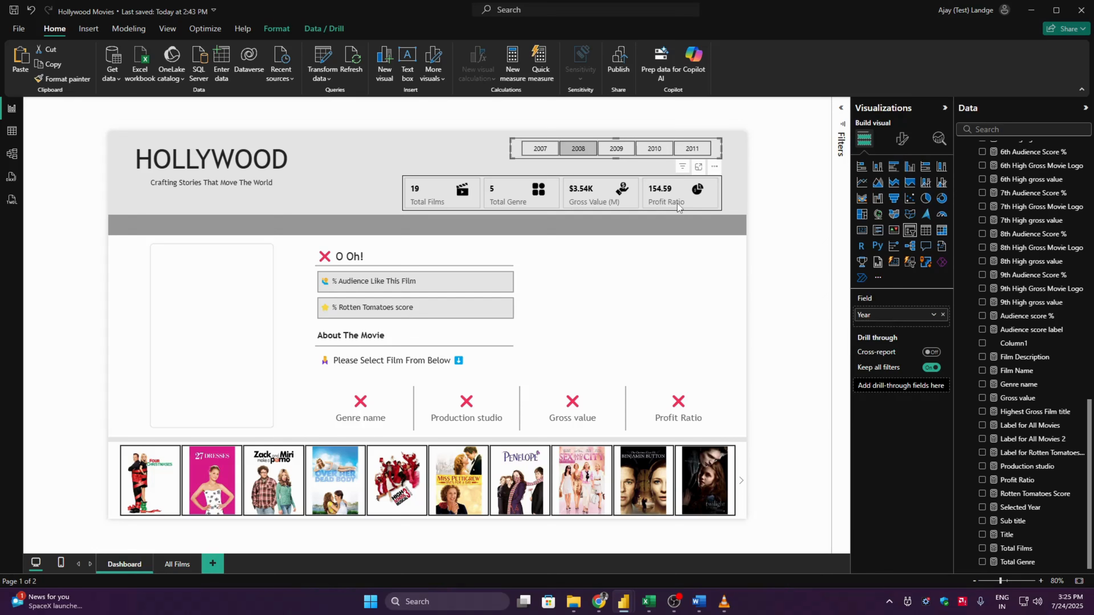
left_click(741, 483)
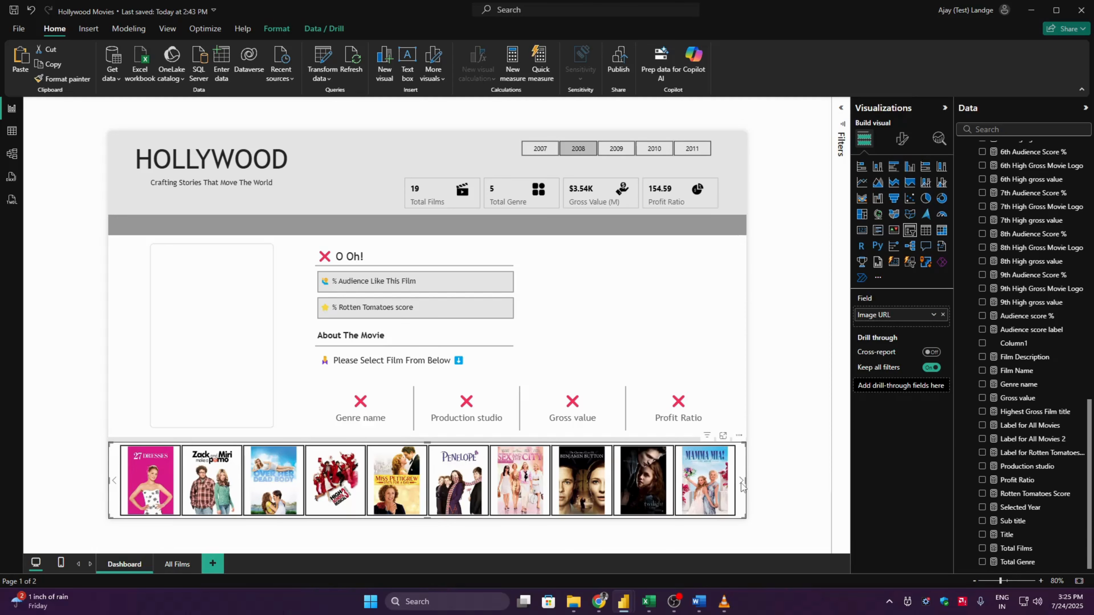
left_click(717, 478)
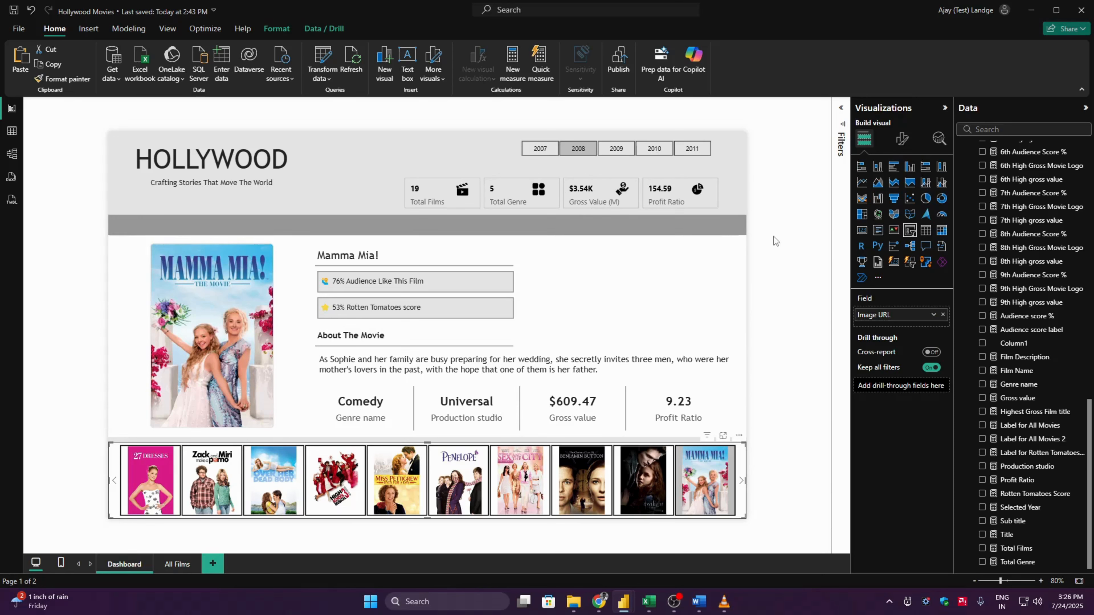
left_click(1084, 108)
left_click(1064, 108)
left_click(926, 199)
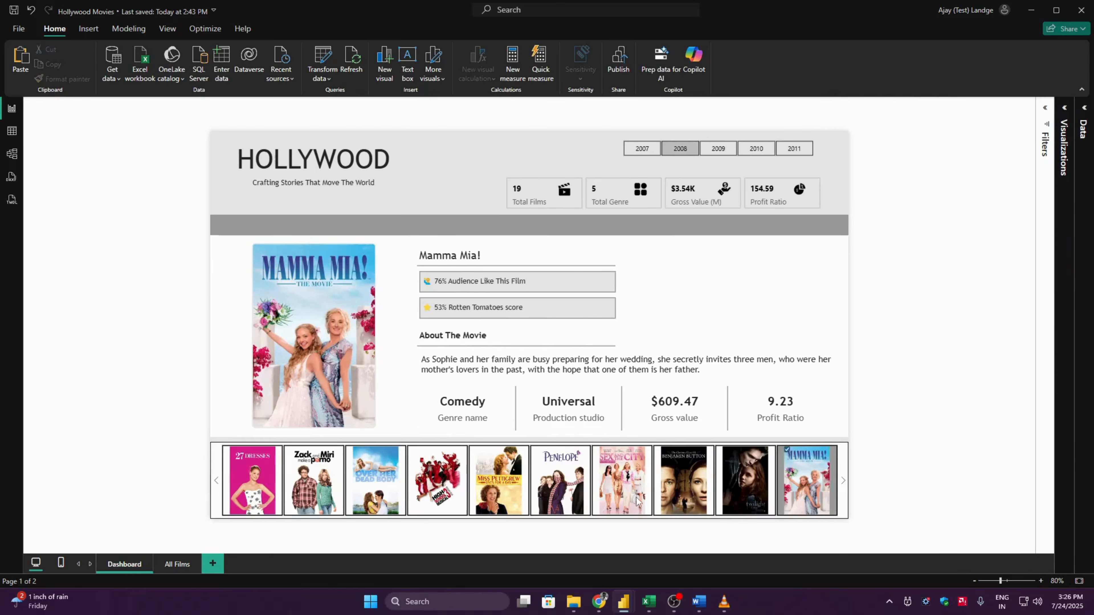
- Check the summary cards for the year 2009 while selecting the It's Complicated, The Invention of Lying and The Proposal posters
left_click(717, 148)
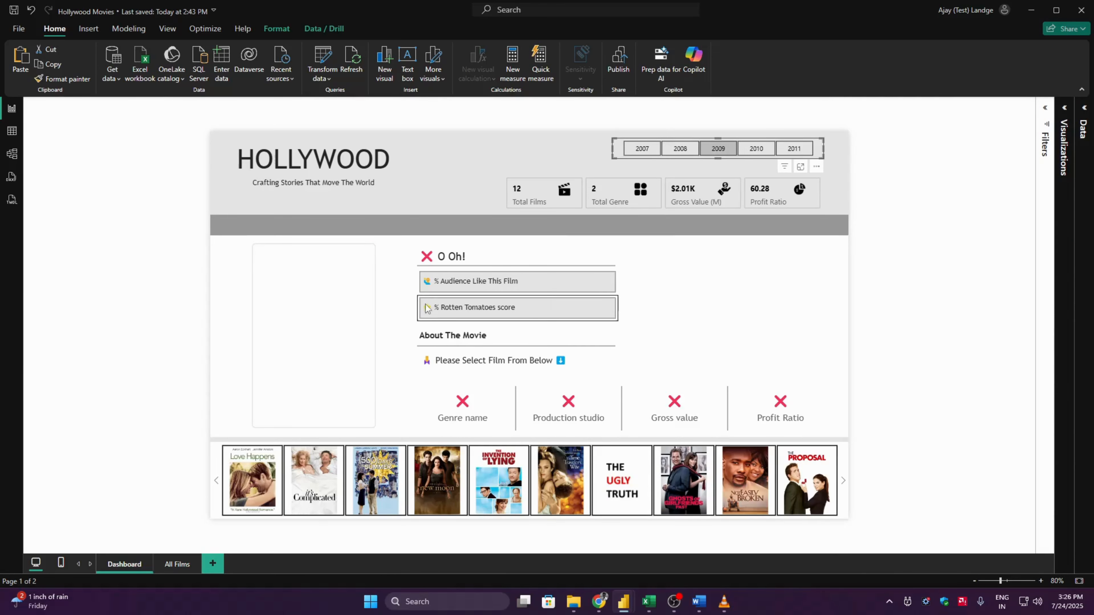
left_click(289, 487)
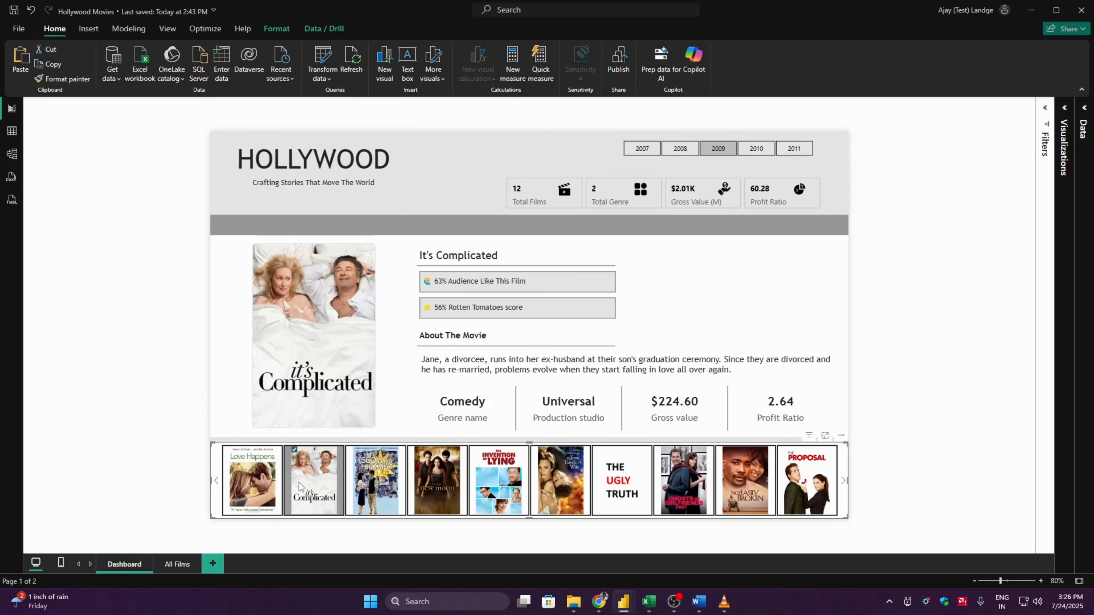
left_click(493, 475)
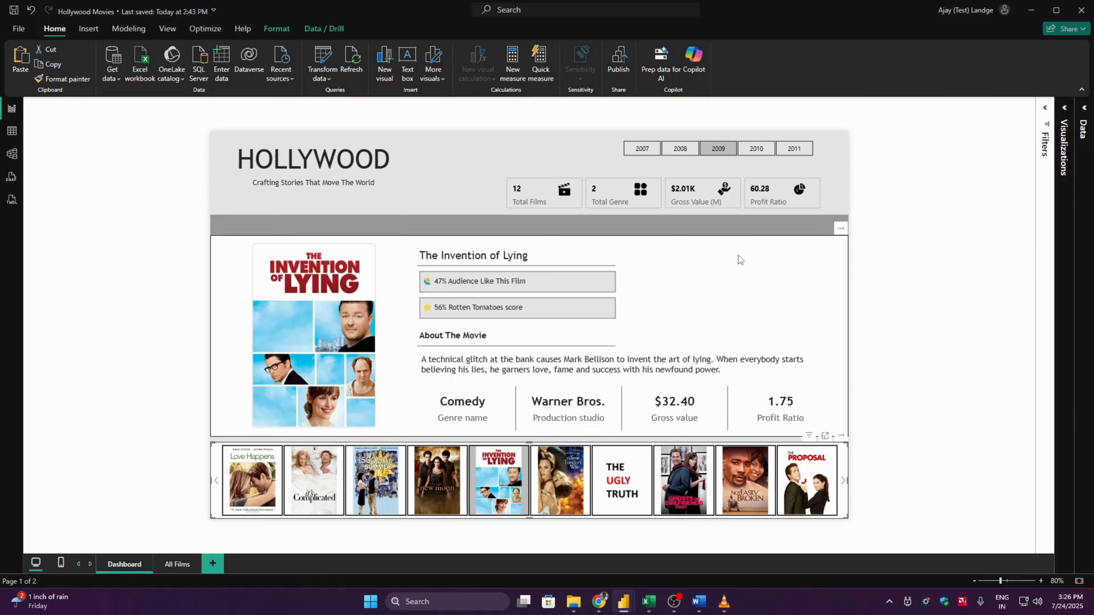
left_click(806, 491)
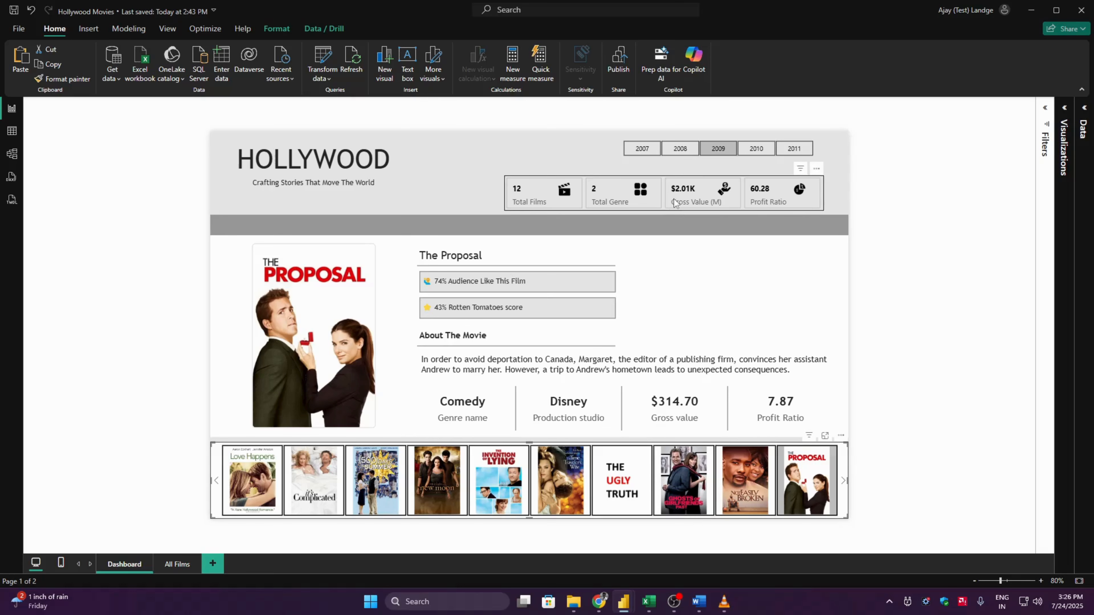
- Check the years 2010 and 2011, selecting the My Week with Marilyn and One Day posters for 2011
left_click(755, 148)
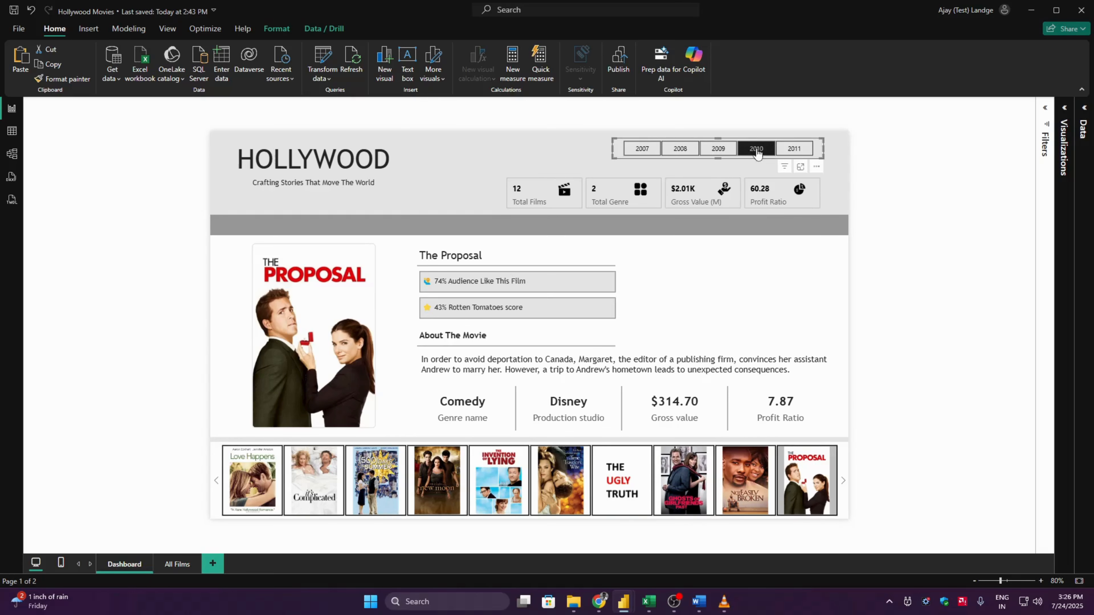
left_click(794, 149)
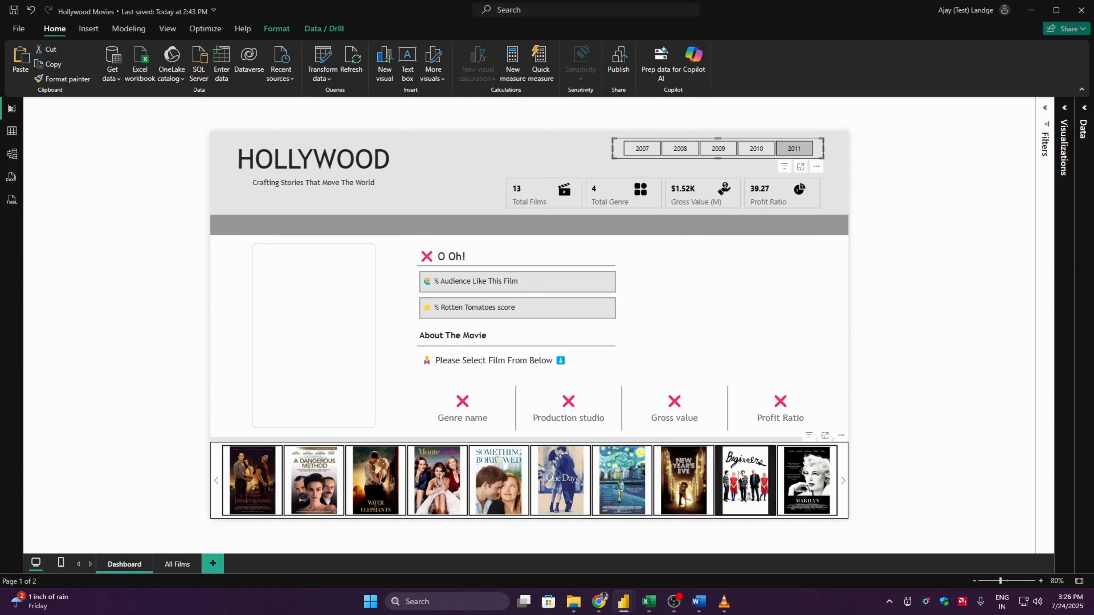
left_click(817, 486)
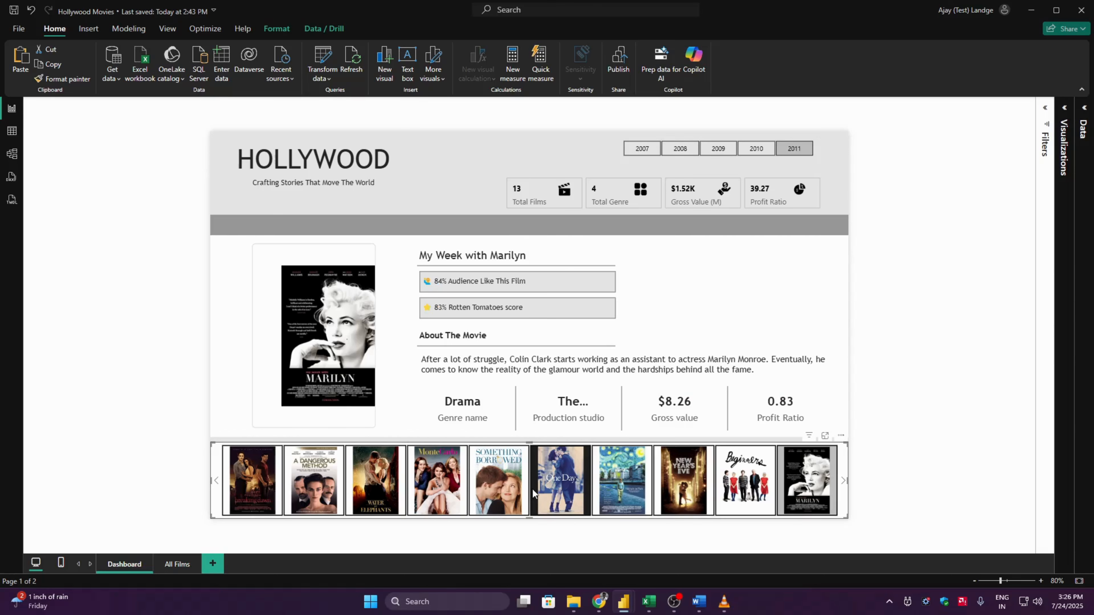
left_click(578, 486)
left_click(897, 263)
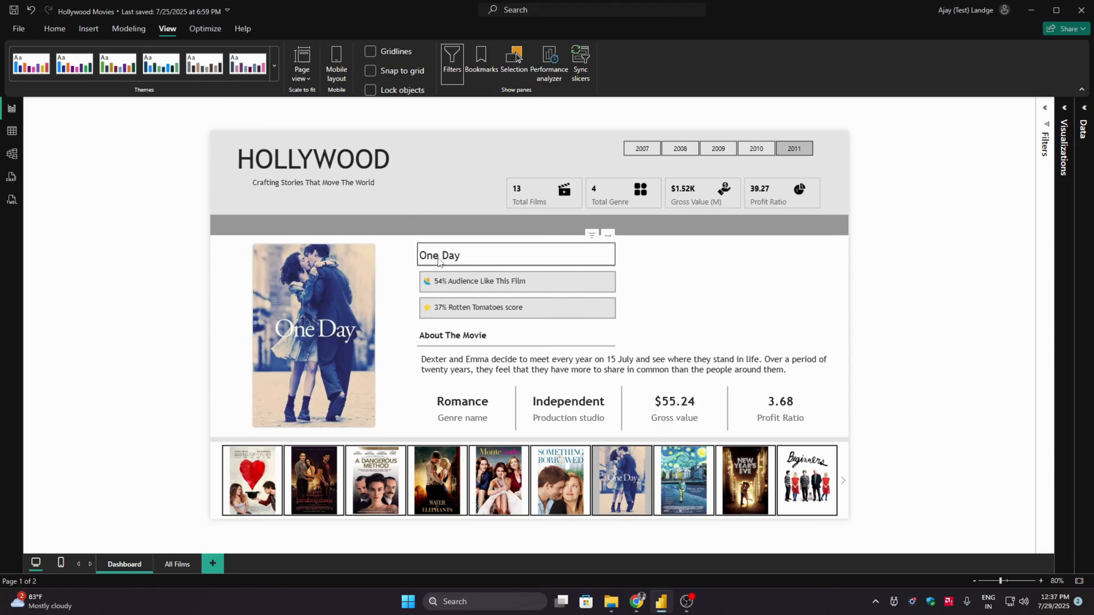
left_click(560, 270)
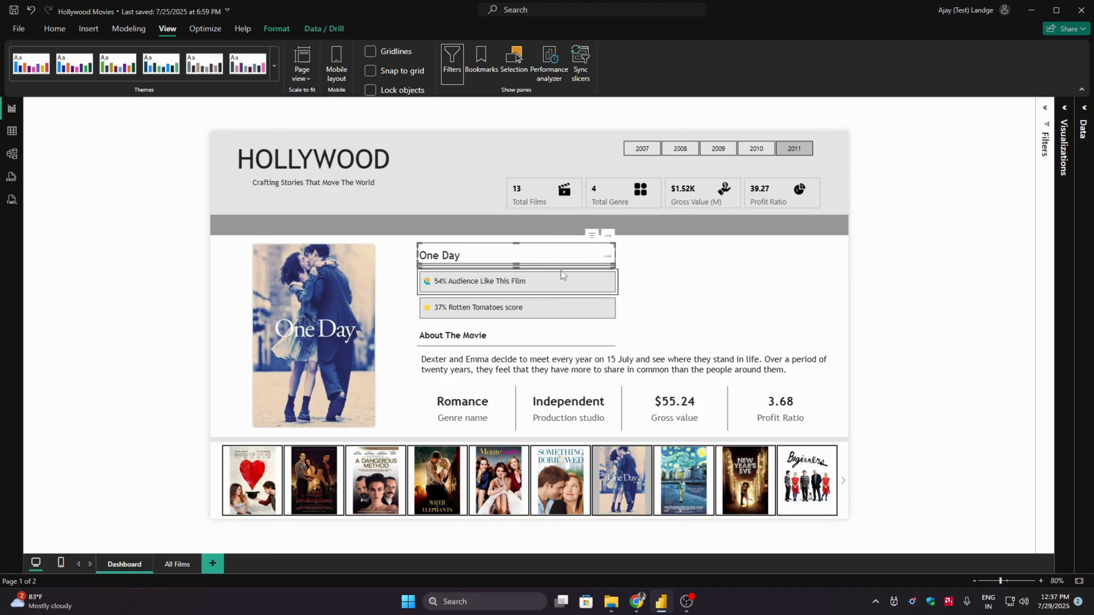
left_click(515, 310, "ctrl")
left_click(482, 334, "ctrl")
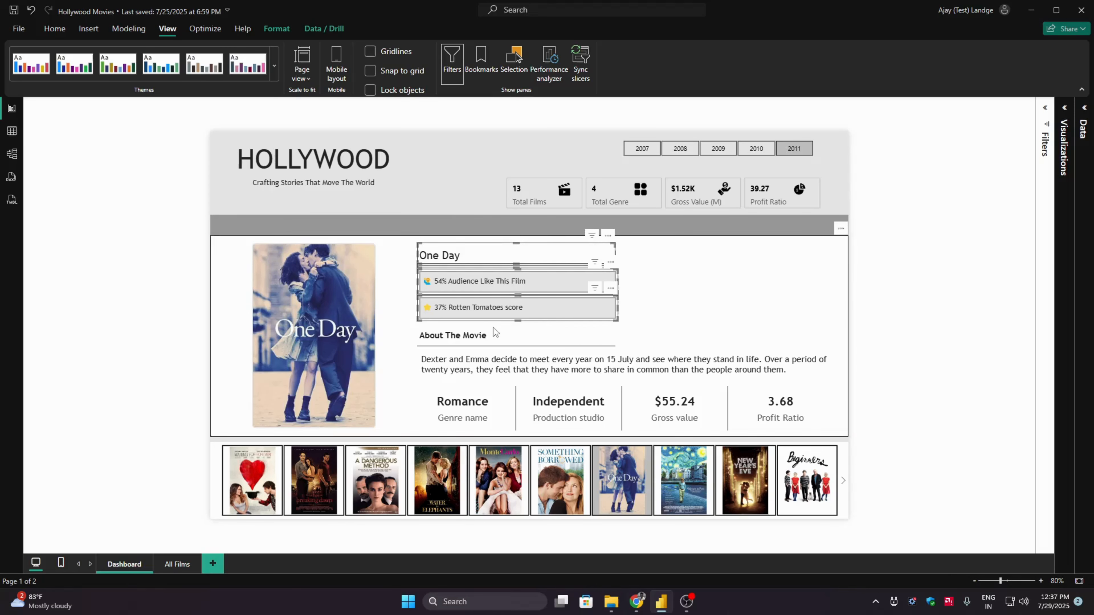
left_click(551, 346, "ctrl")
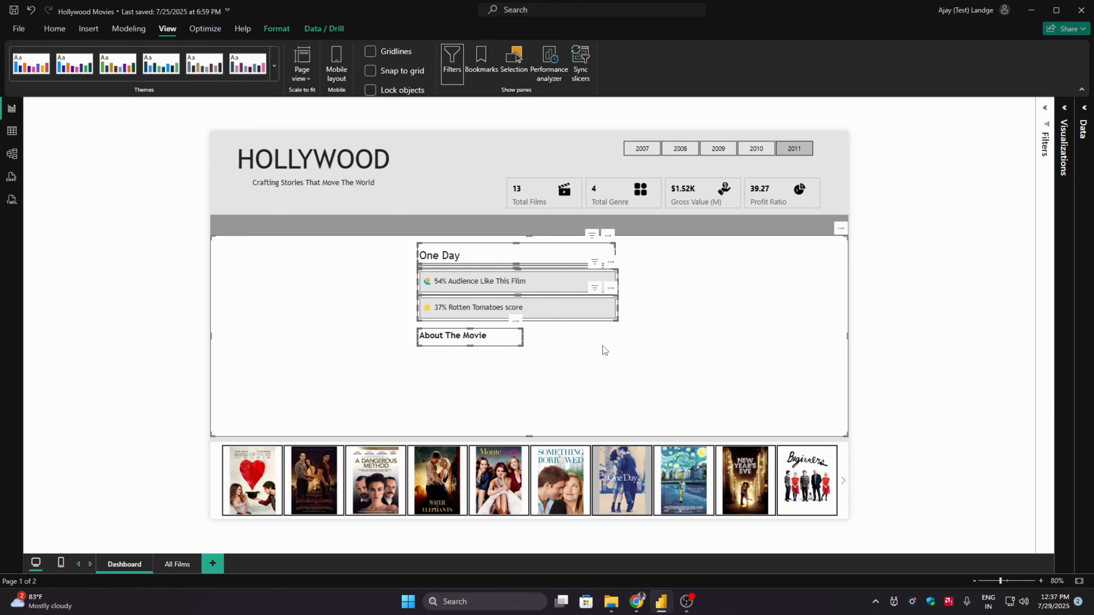
left_click(890, 331)
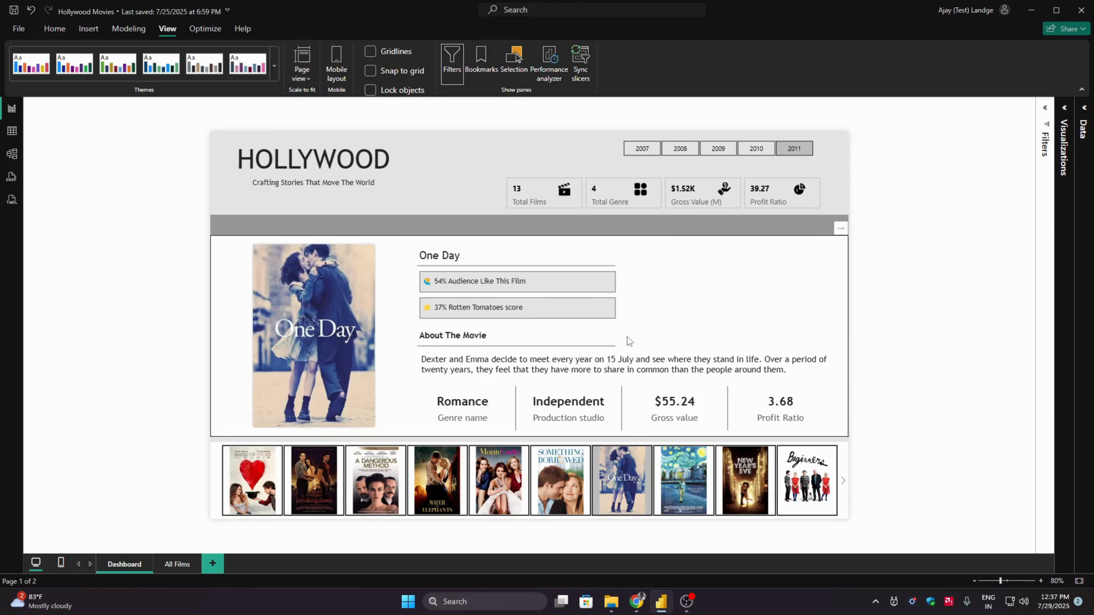
- Group the film title, score cards, About The Movie heading, description, four detail cards, divider lines, poster image, poster slicer and their background shape
left_click(491, 263)
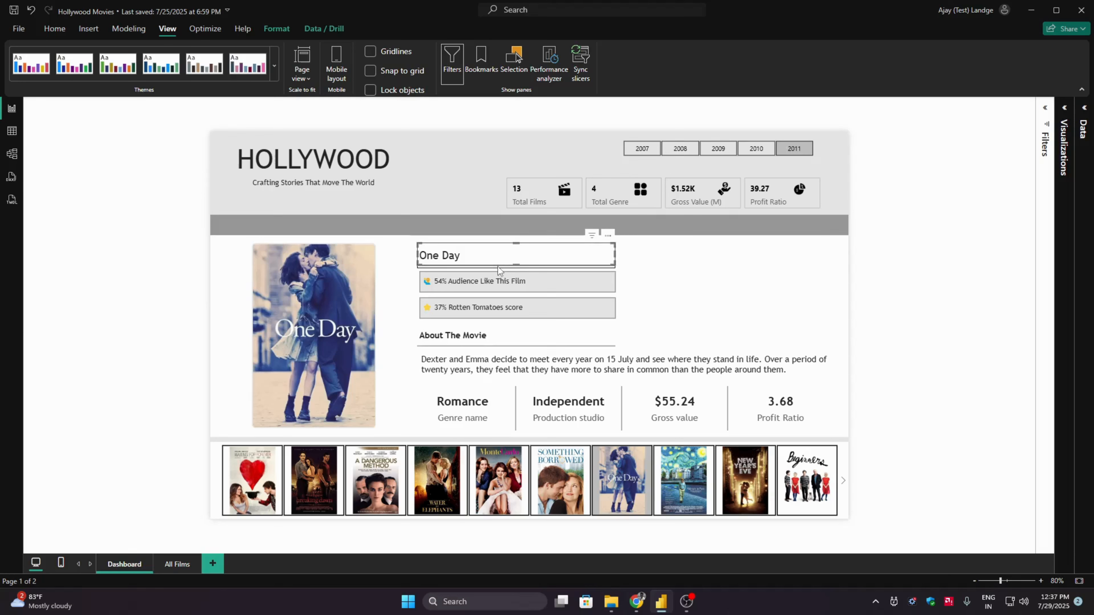
left_click(500, 280, "ctrl")
left_click(500, 307, "ctrl")
left_click(499, 337, "ctrl")
left_click(563, 347, "ctrl")
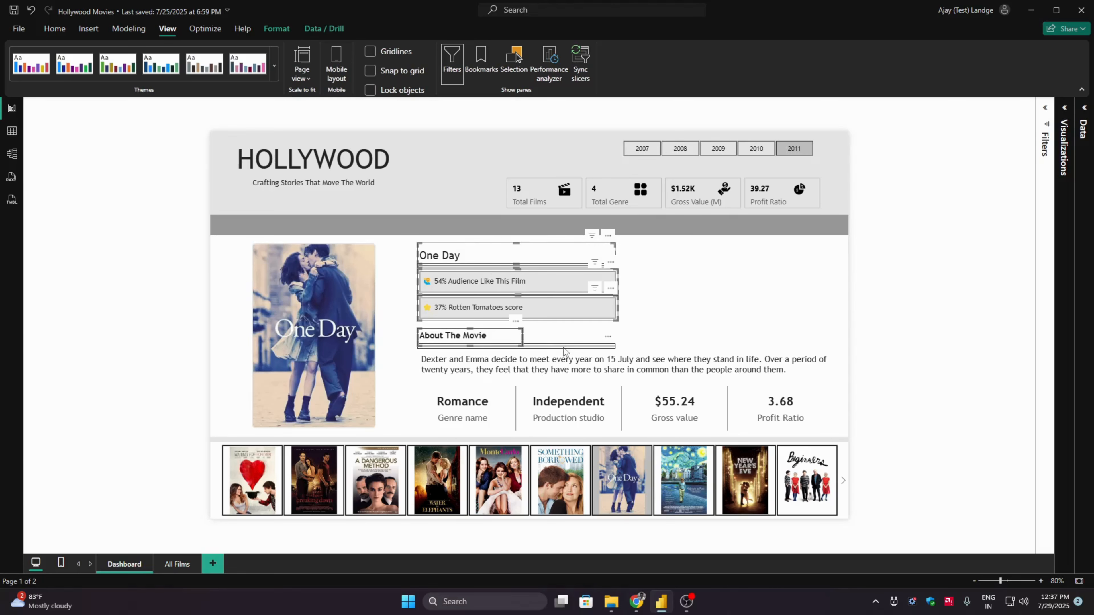
left_click(557, 367, "ctrl")
left_click(476, 401, "ctrl")
left_click(559, 404, "ctrl")
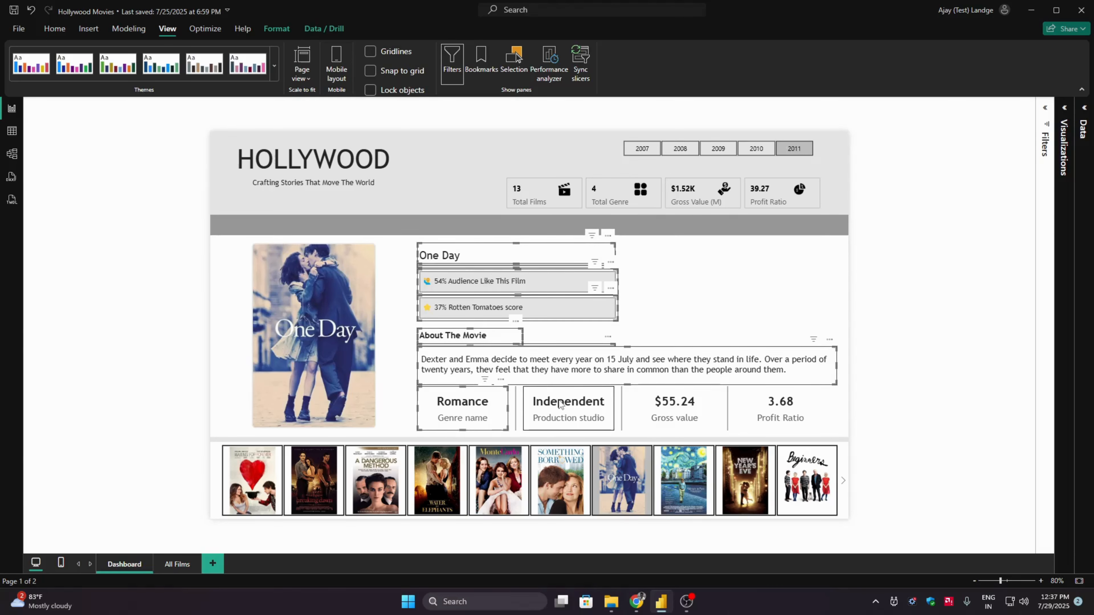
left_click(515, 405, "ctrl")
left_click(621, 405, "ctrl")
left_click(666, 405, "ctrl")
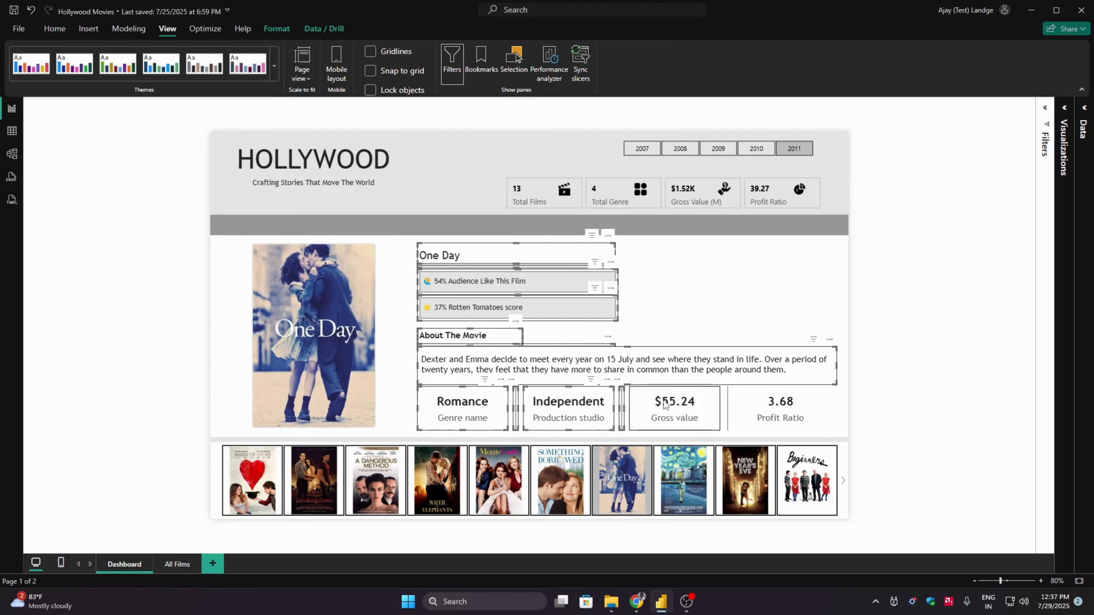
left_click(780, 405, "ctrl")
left_click(727, 407, "ctrl")
left_click(311, 349, "ctrl")
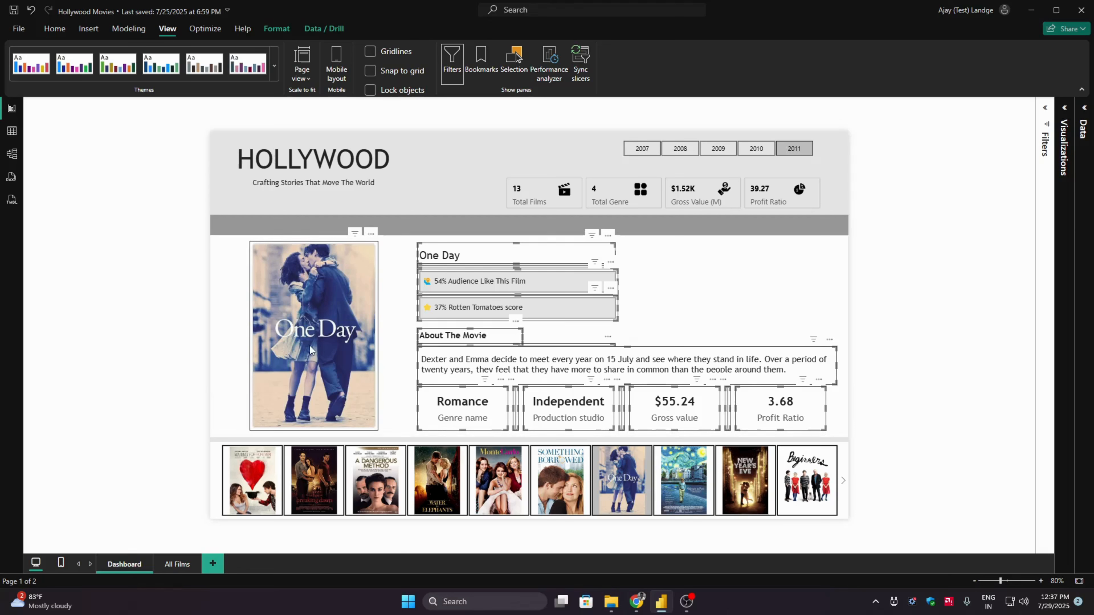
left_click(223, 459, "ctrl")
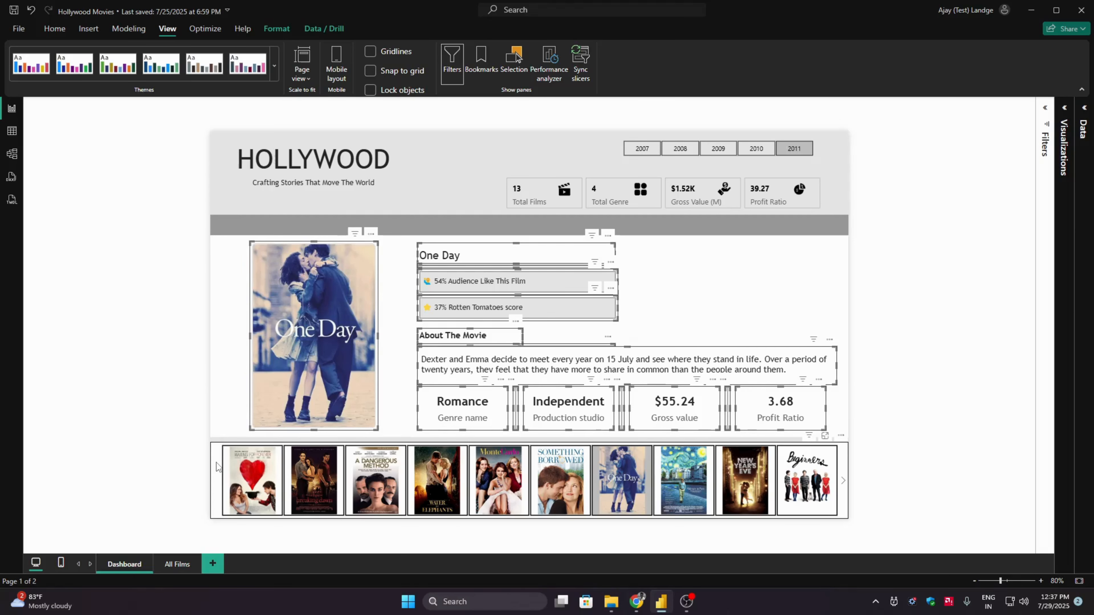
left_click(218, 365, "ctrl")
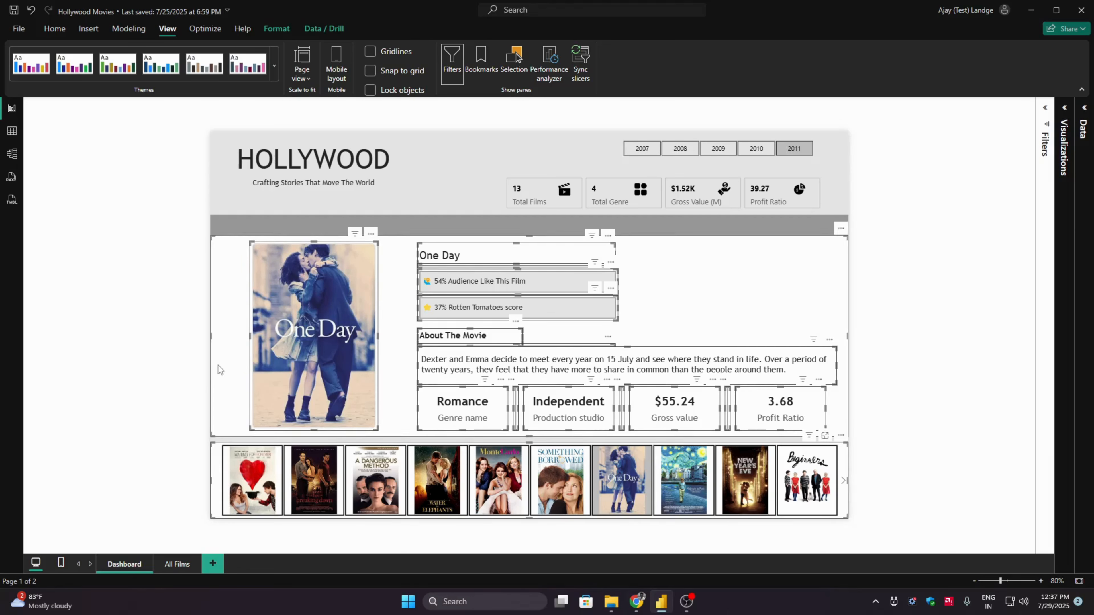
right_click(218, 365)
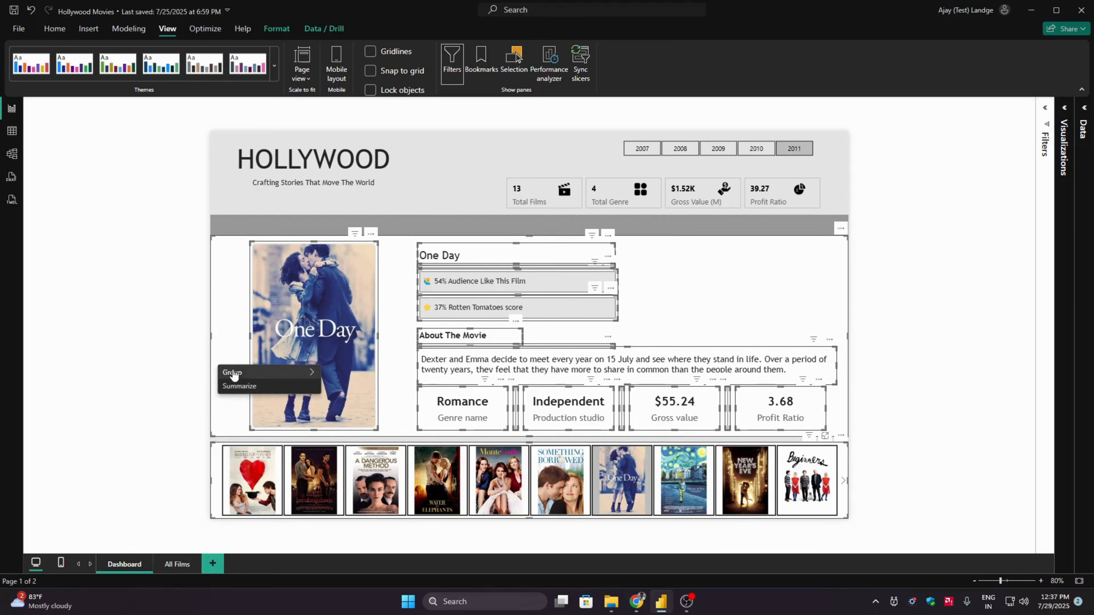
mouse_move(276, 372)
left_click(331, 373)
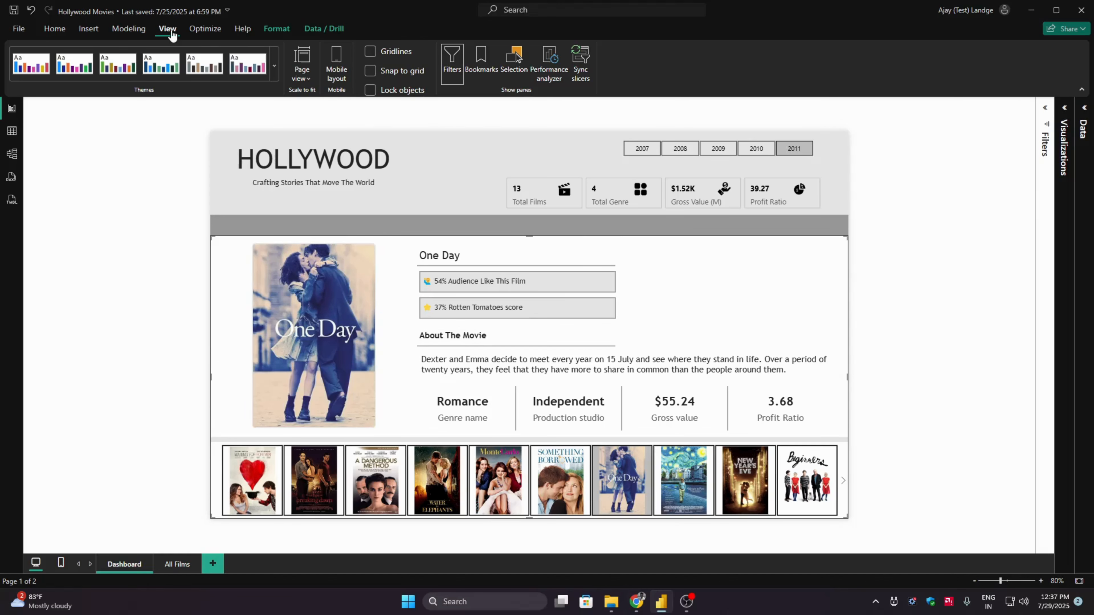
- Rename the newly created group as Film Details
left_click(514, 61)
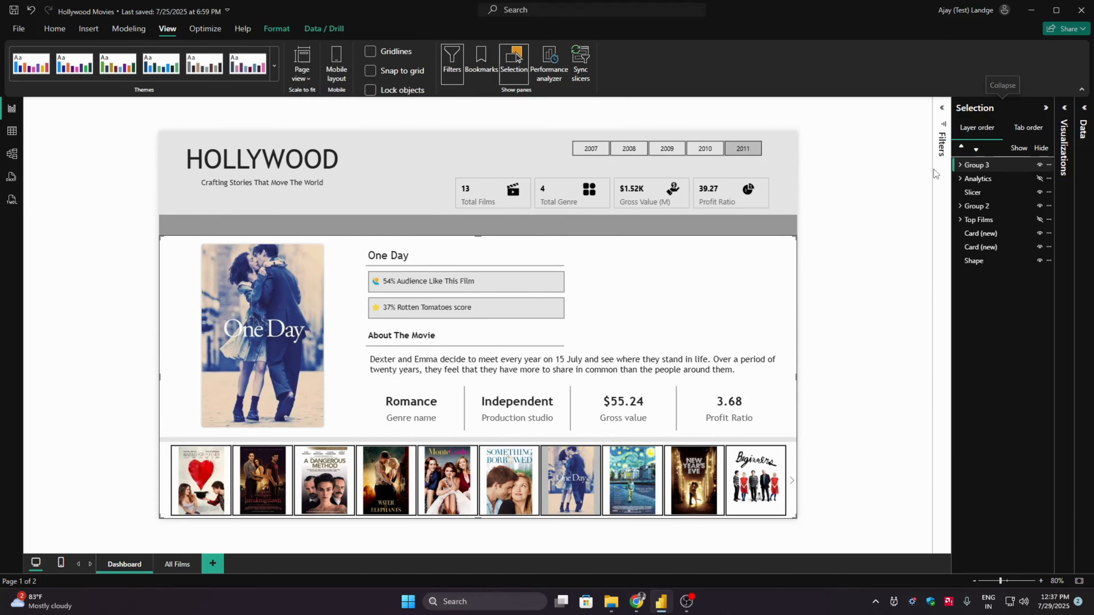
double_click(978, 165)
type("Film Details")
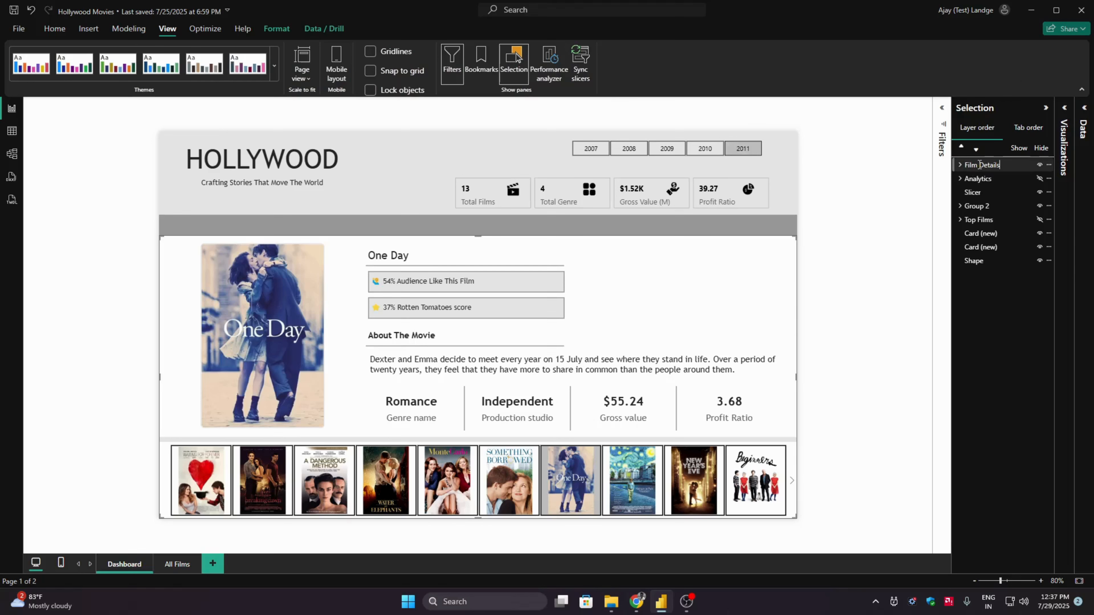
key("Return")
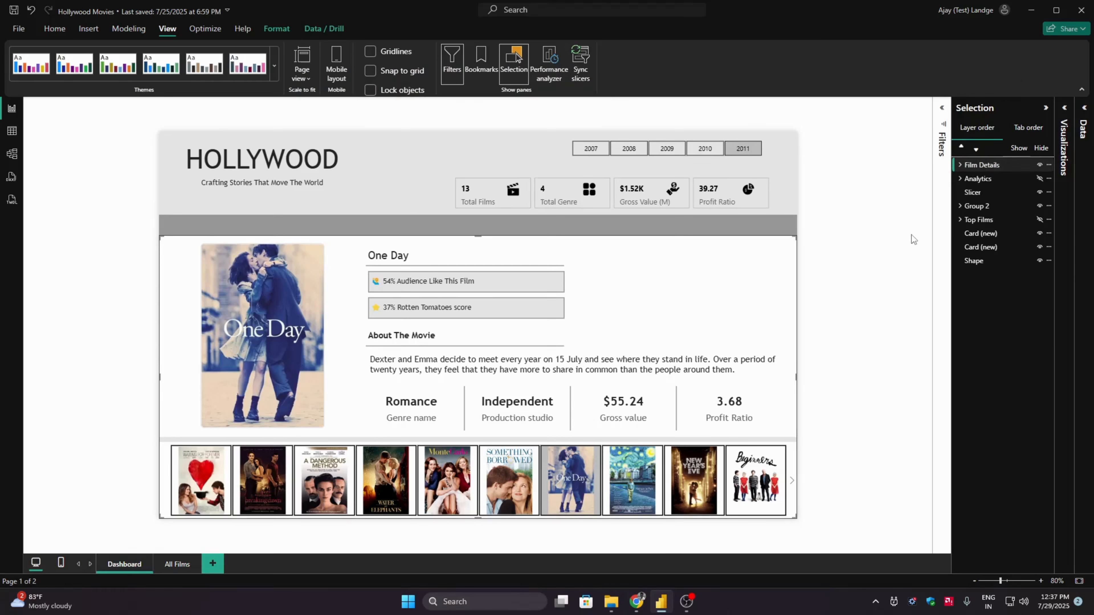
- Add an empty clustered column chart to the dashboard and show the Measure table's fields with their full names
left_click(1065, 120)
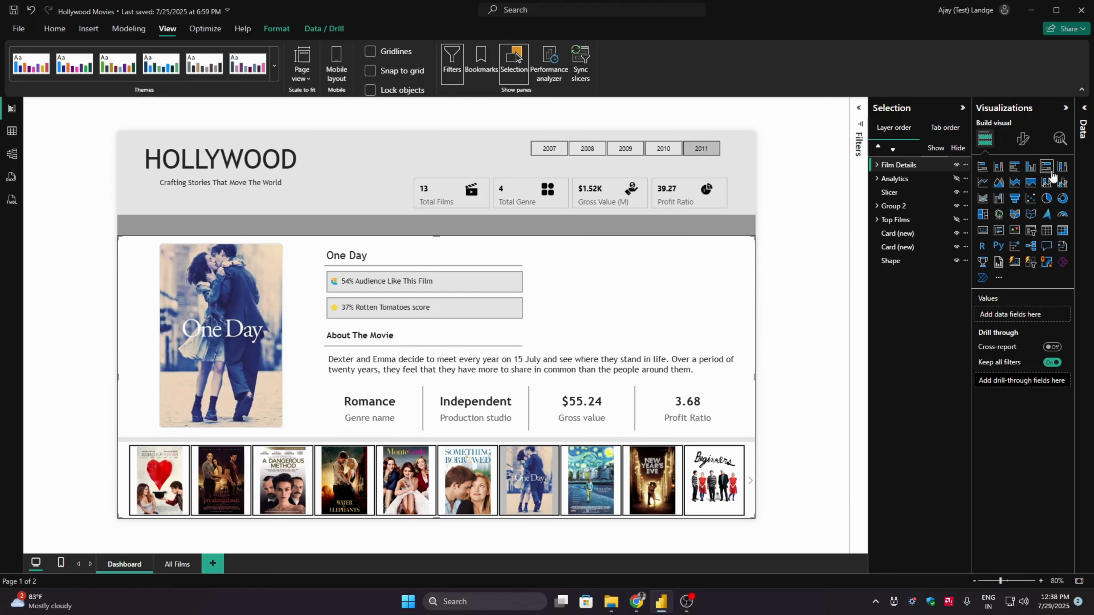
left_click(1029, 168)
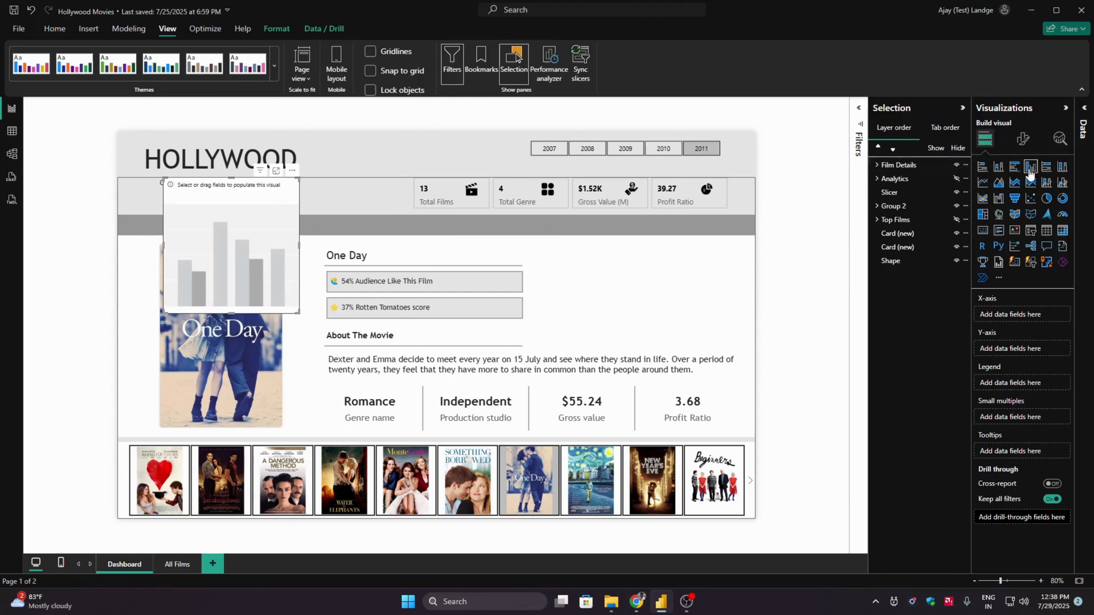
left_click(1085, 113)
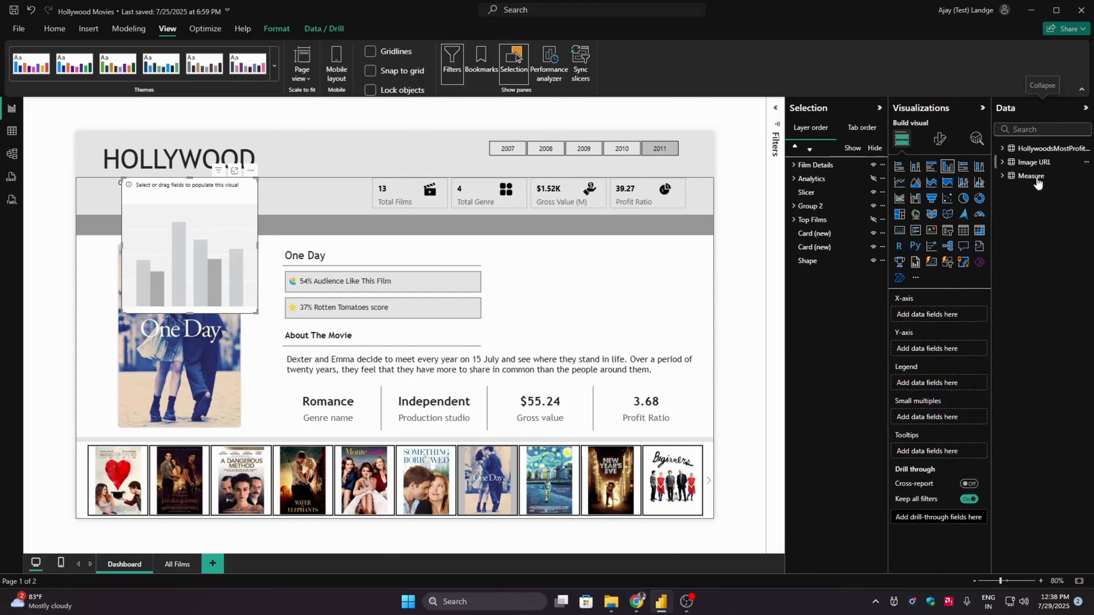
left_click(1002, 175)
left_click_drag(1090, 202, 1080, 521)
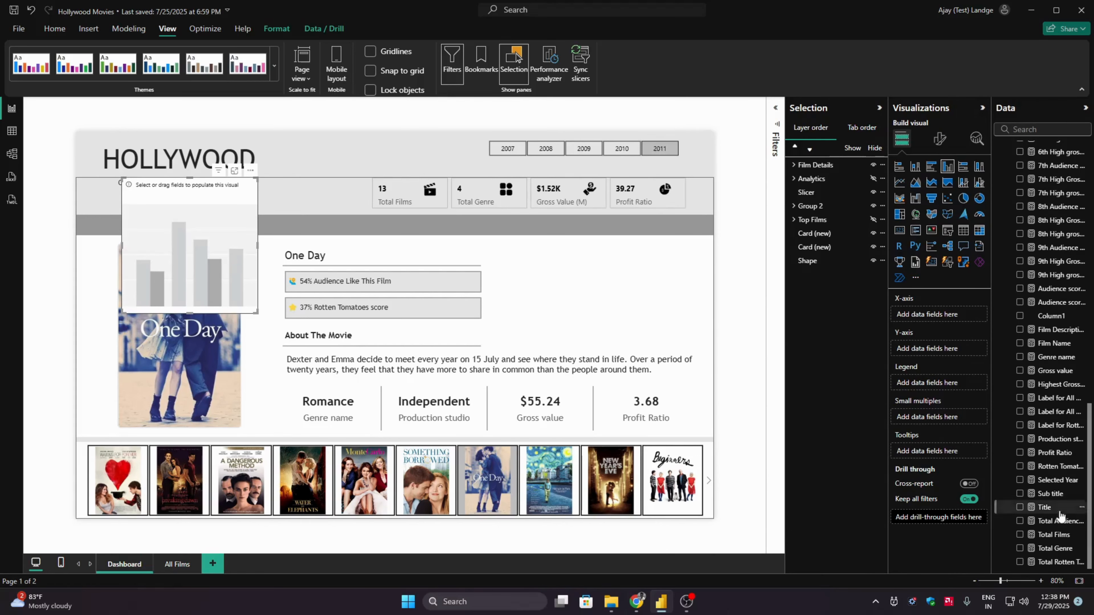
left_click_drag(991, 485, 906, 487)
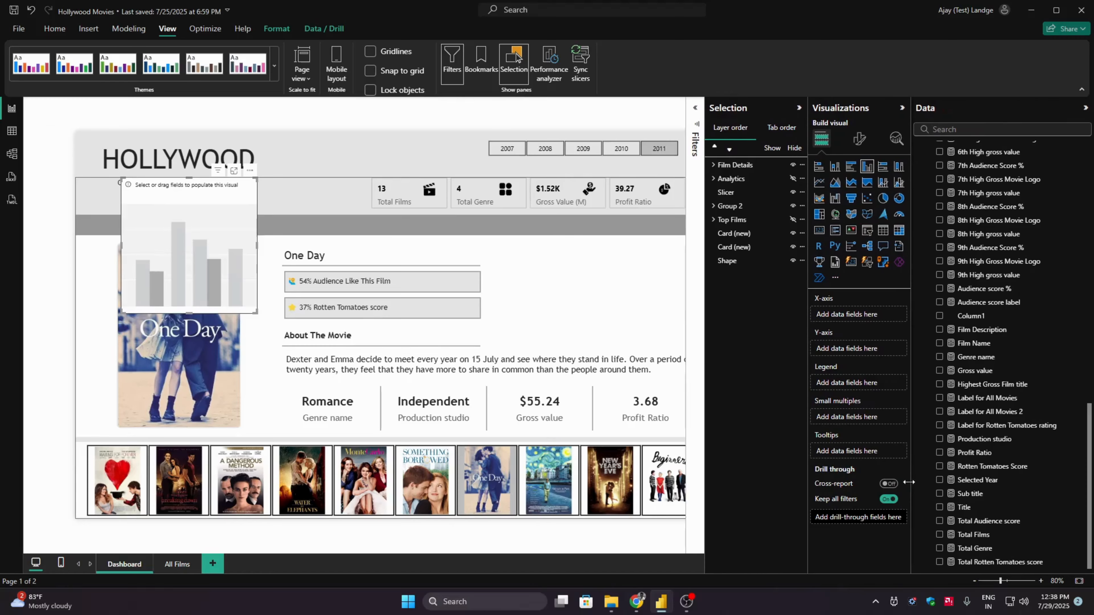
- Review the Total Audience score and Total Rotten Tomatoes score formulas and plot both measures on the chart's Y-axis
left_click(1007, 522)
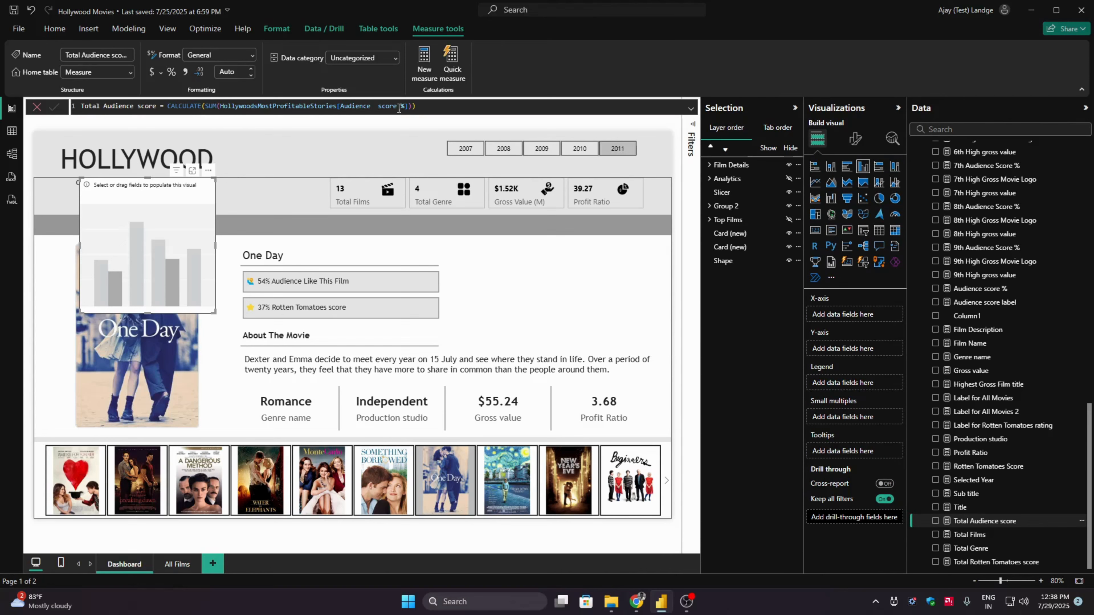
left_click(445, 108)
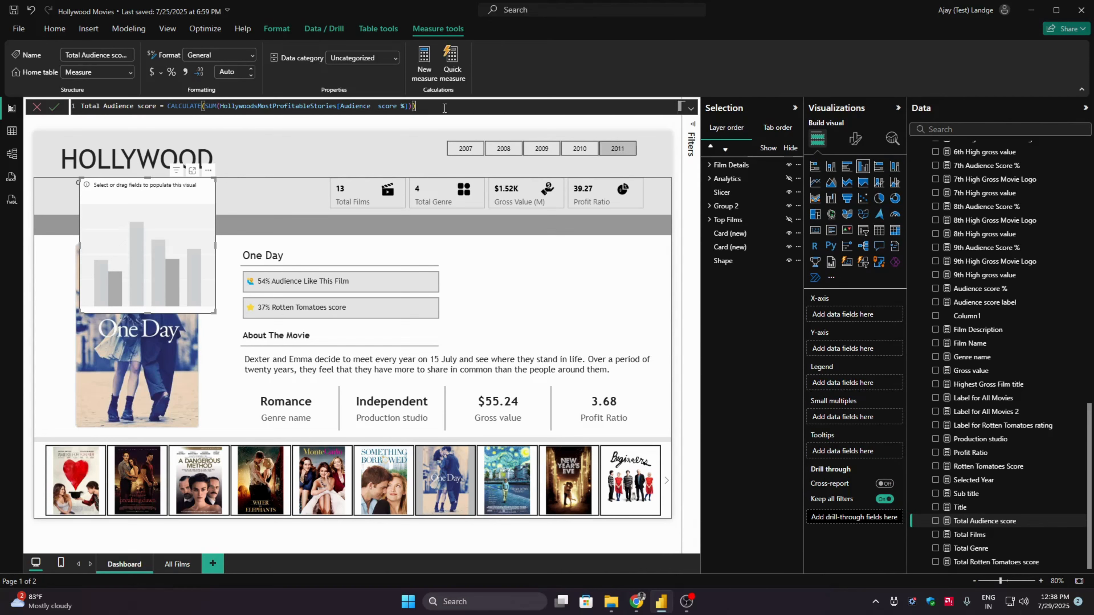
left_click(995, 562)
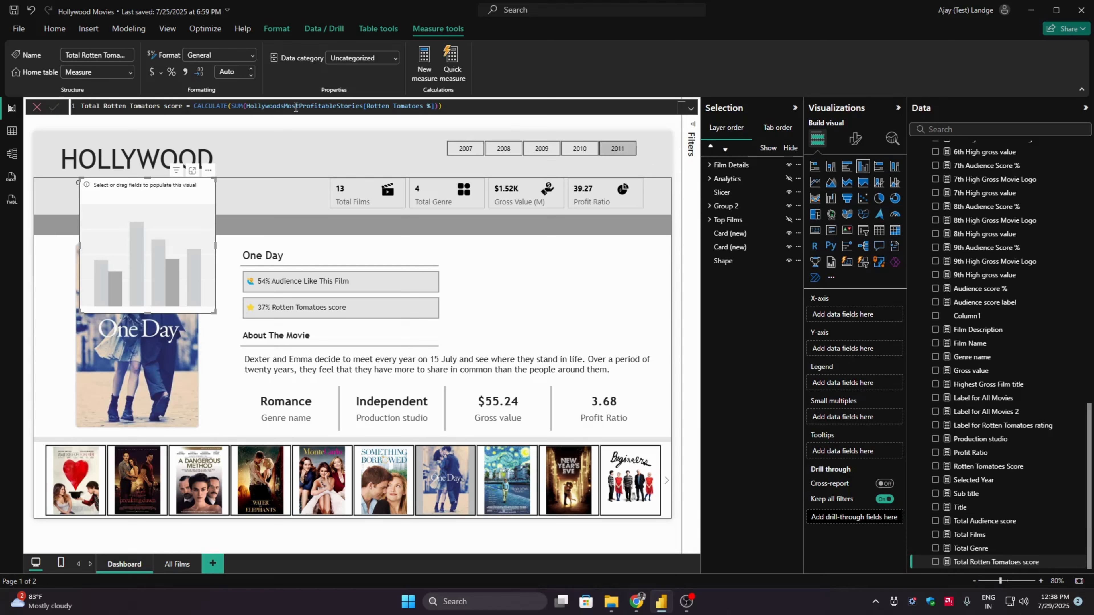
left_click_drag(472, 105, 82, 106)
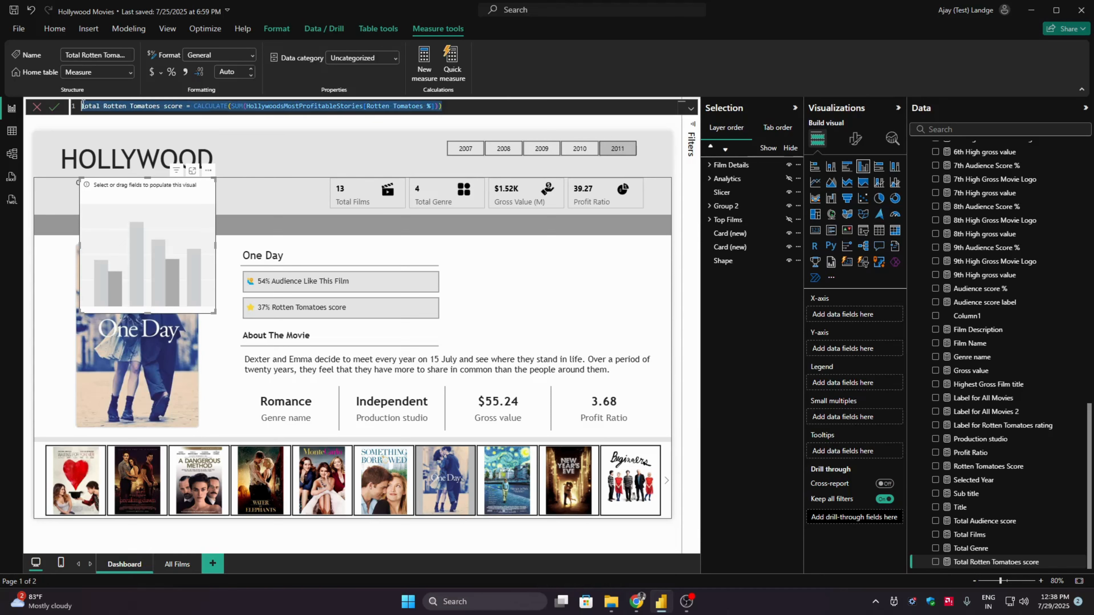
left_click(501, 104)
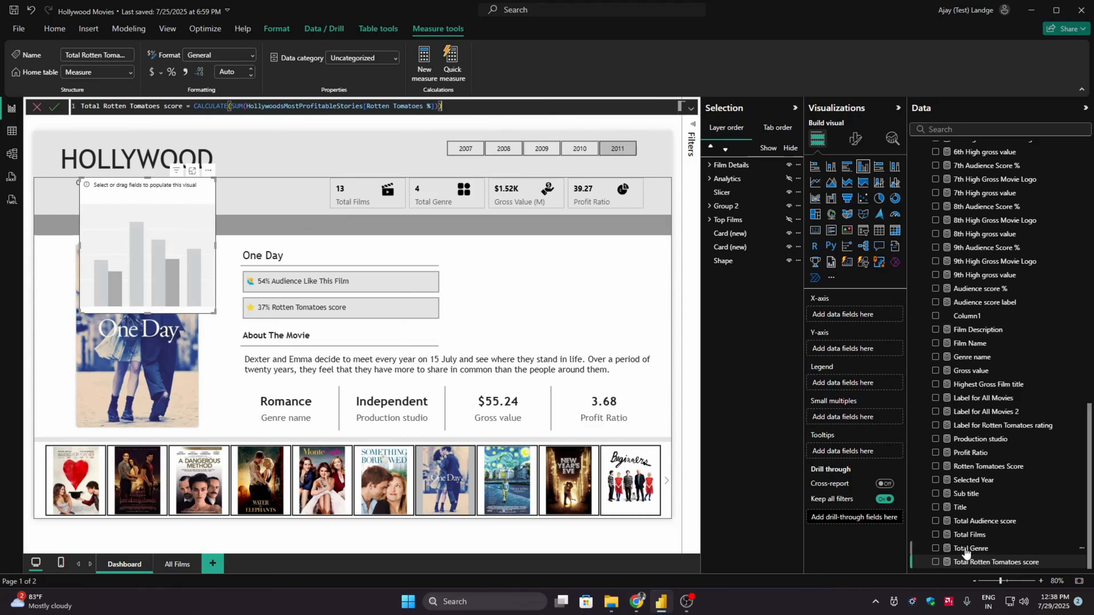
left_click(935, 521)
left_click(936, 562)
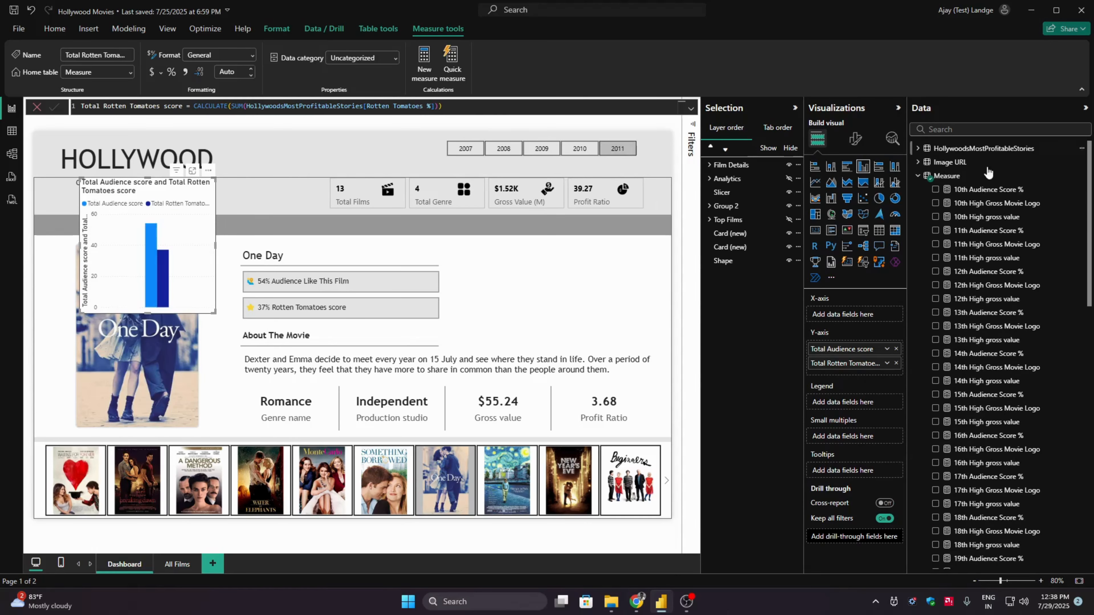
- Put the Film field from HollywoodsMostProfitableStories on the chart's X-axis and widen the chart across the page
left_click(945, 176)
left_click(918, 148)
left_click(935, 176)
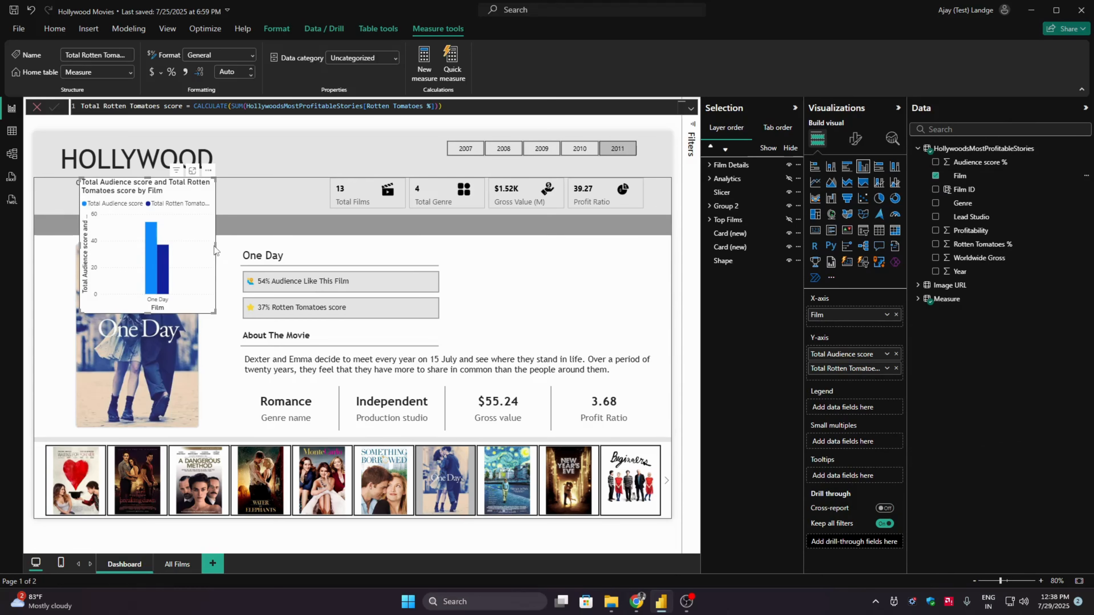
left_click_drag(216, 246, 536, 247)
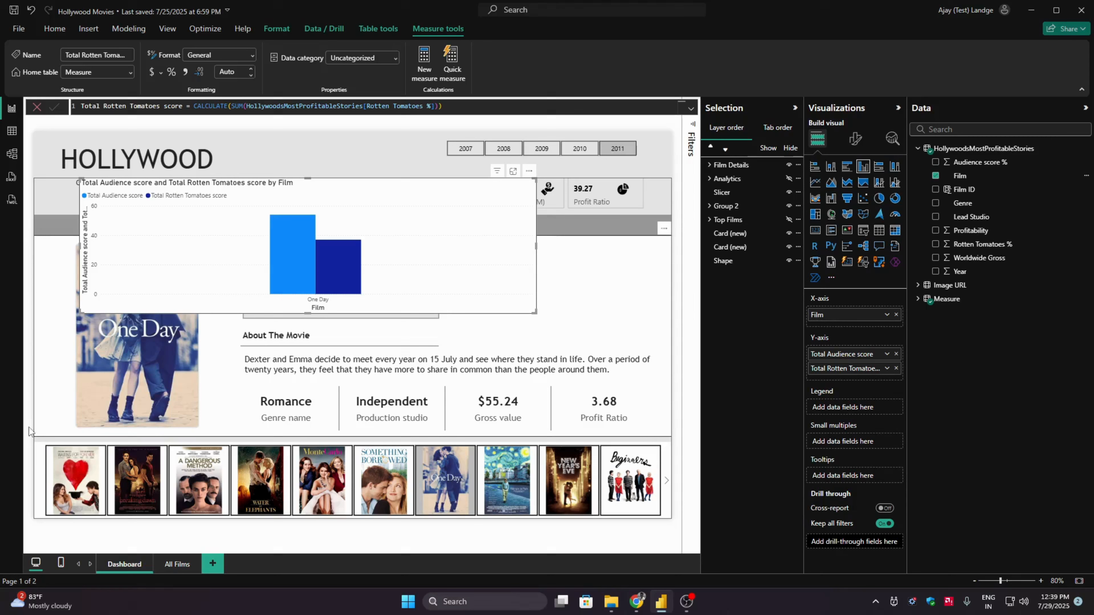
- Stop the poster slicer from filtering the new column chart by editing its visual interactions
left_click(41, 460)
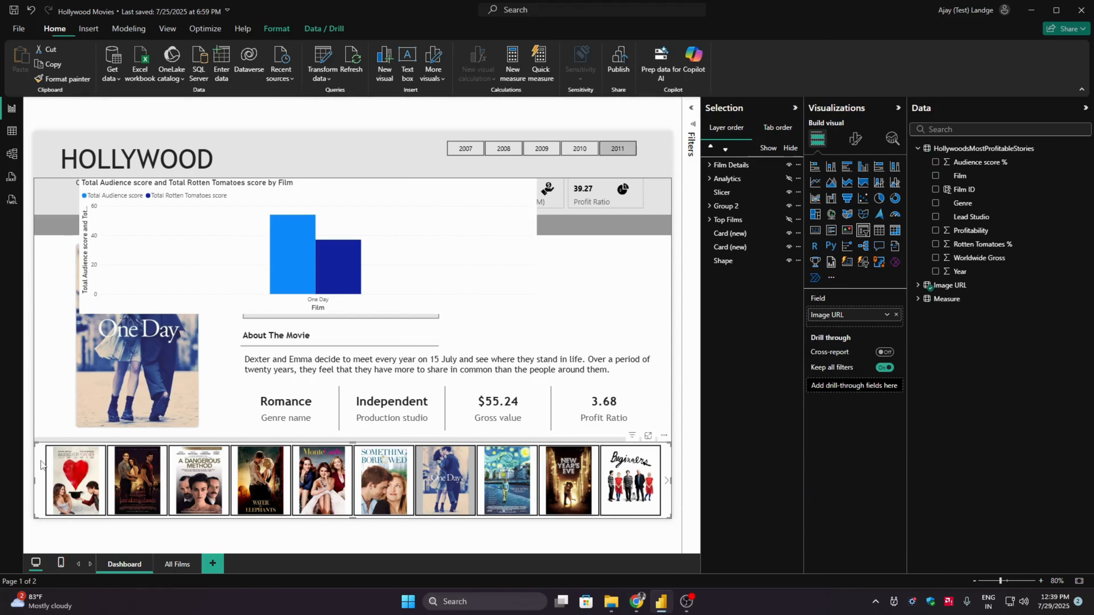
left_click(276, 28)
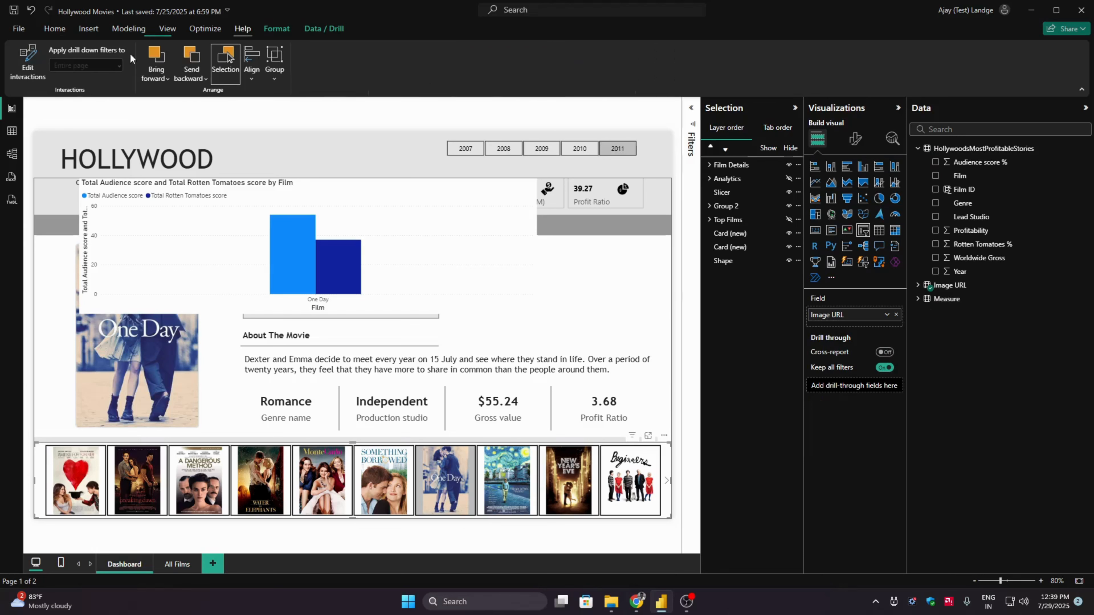
left_click(28, 66)
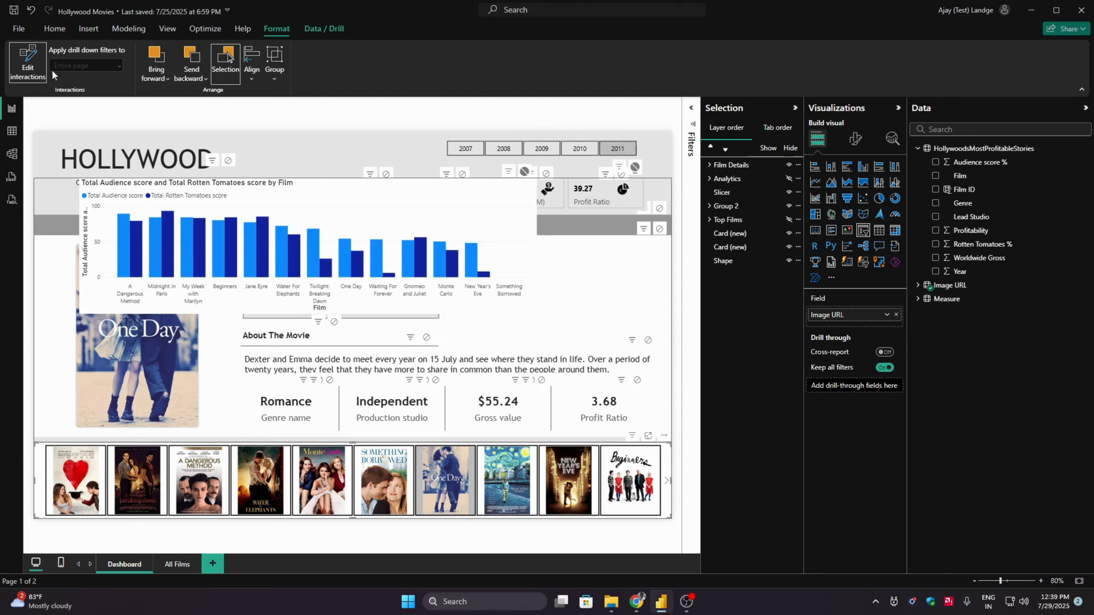
left_click(35, 71)
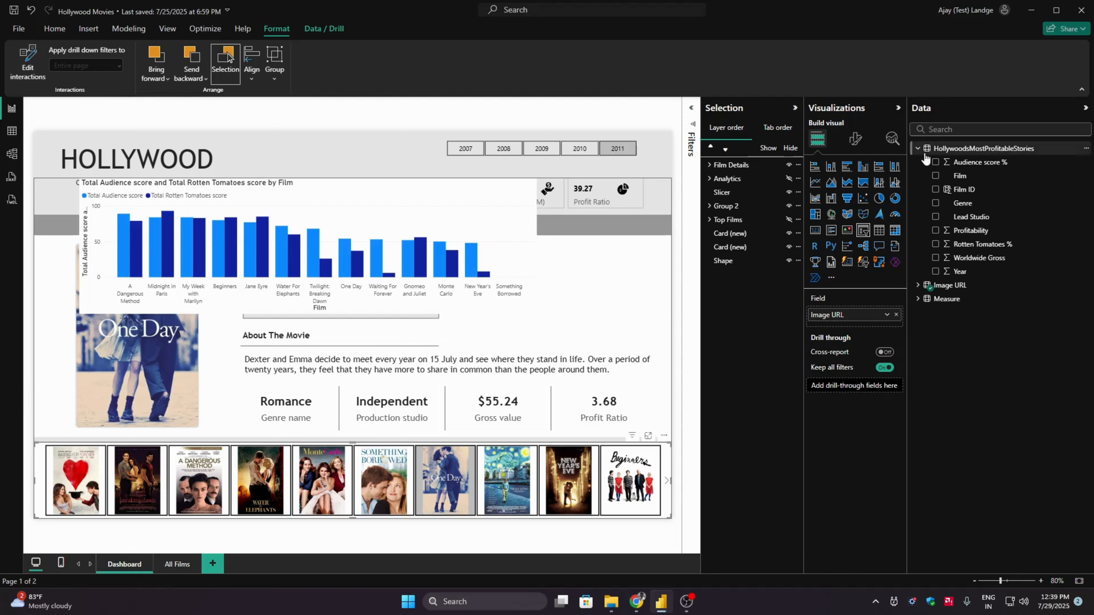
left_click(899, 108)
left_click(1085, 108)
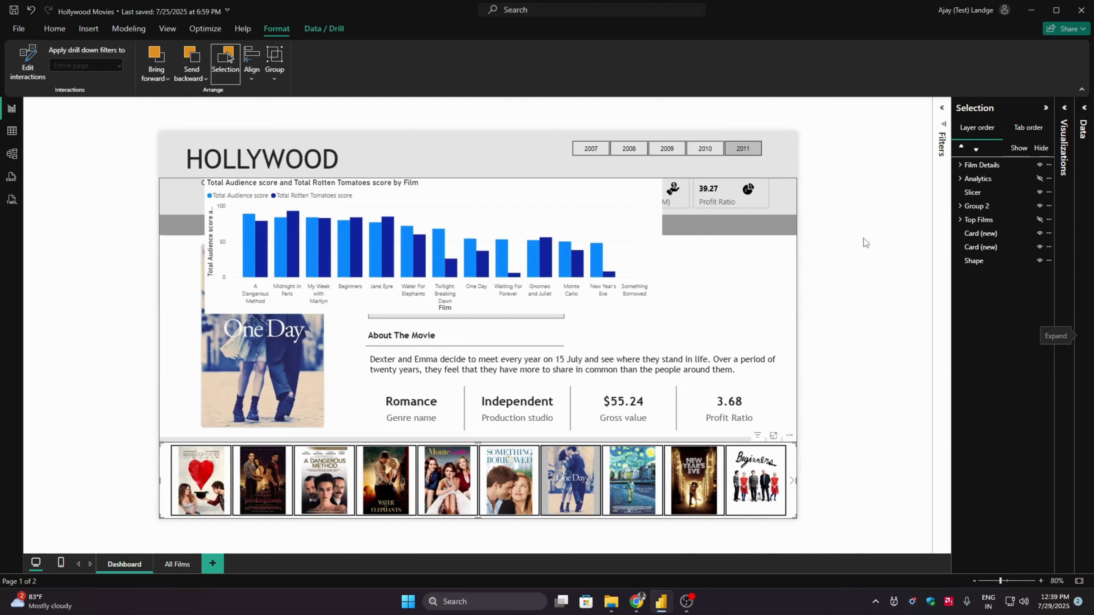
- Move the column chart down over the film details area and toggle the Film Details group's visibility to test it
left_click(616, 280)
left_click_drag(580, 207, 624, 268)
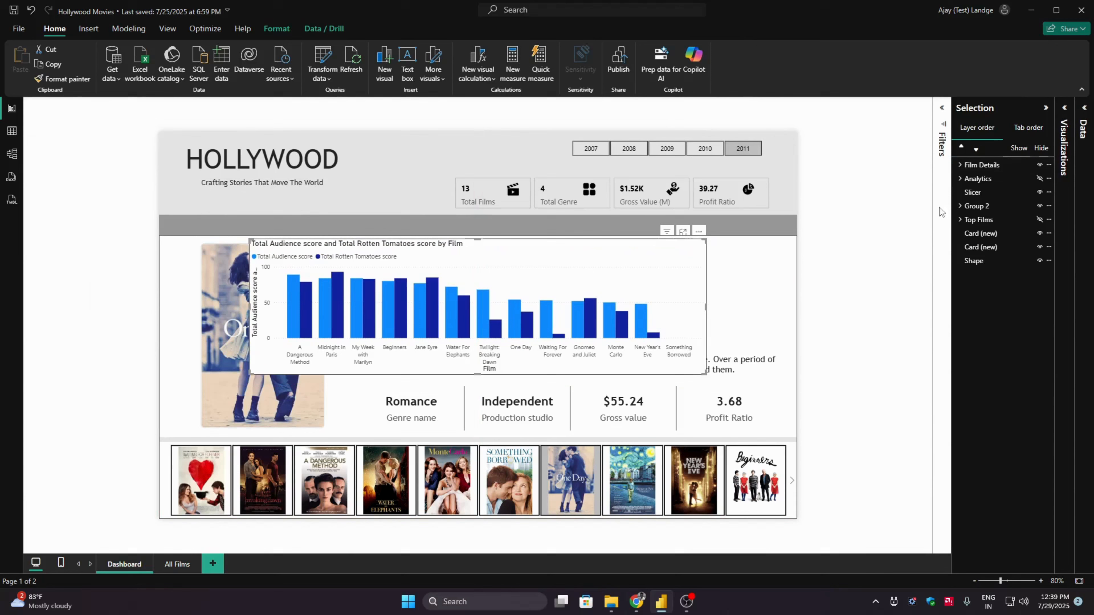
left_click(1040, 166)
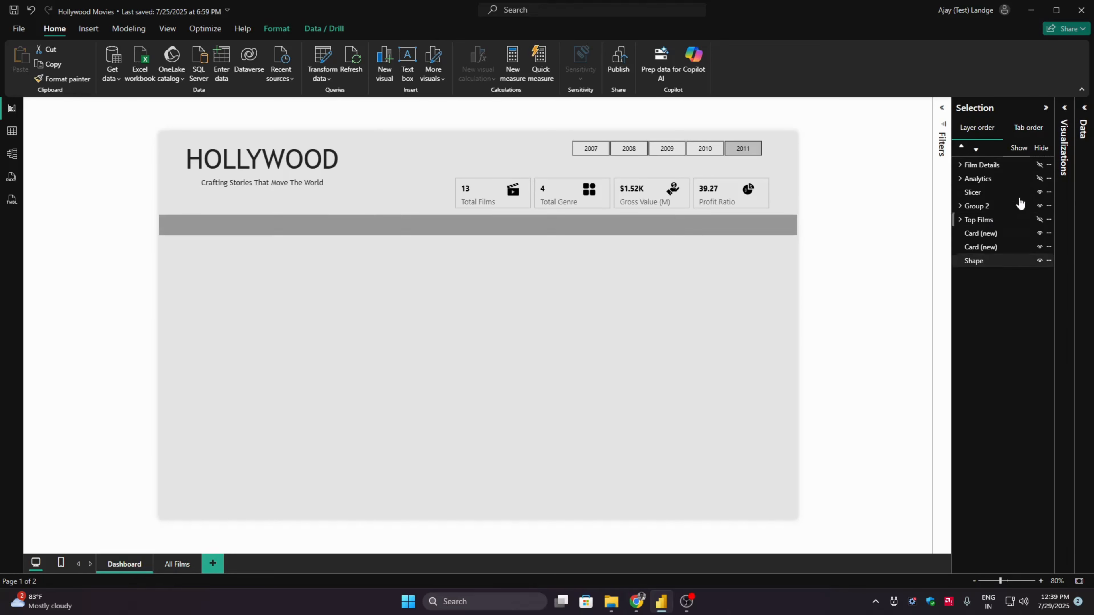
left_click(1039, 165)
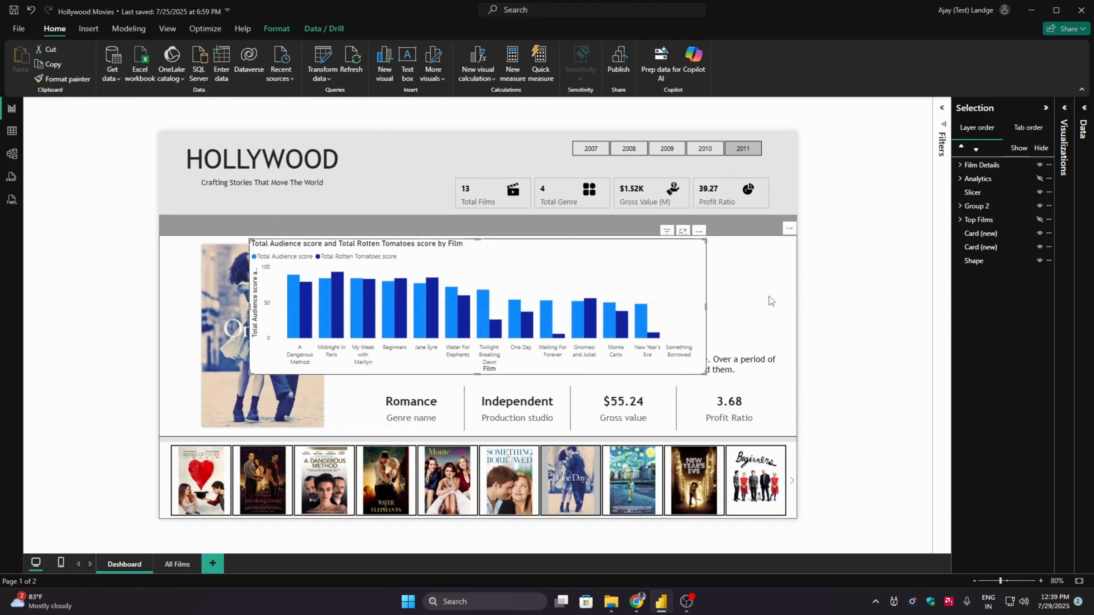
left_click(851, 291)
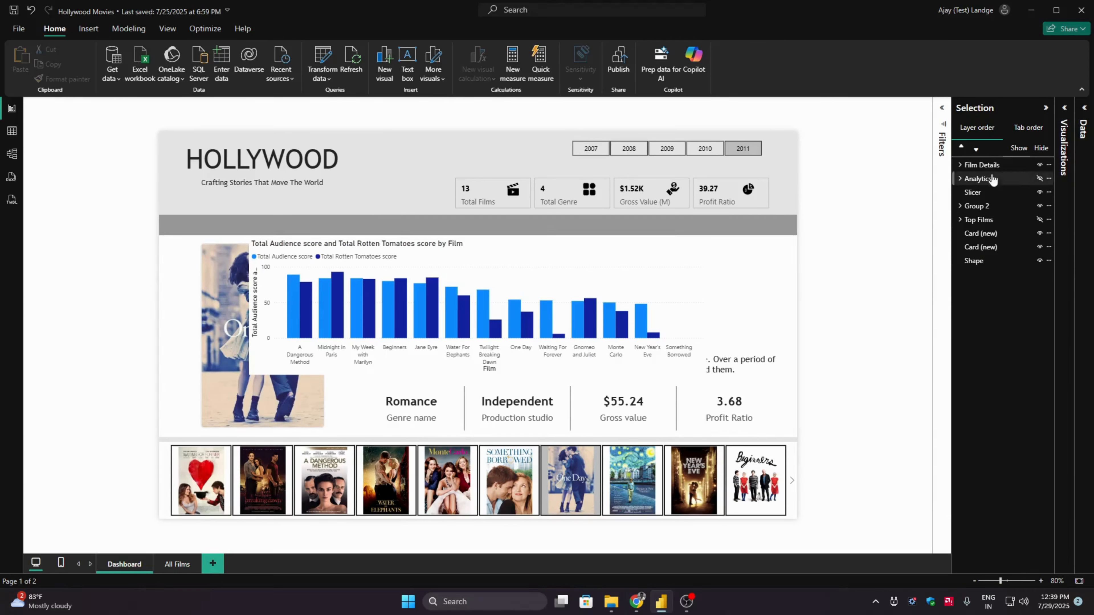
left_click(1038, 165)
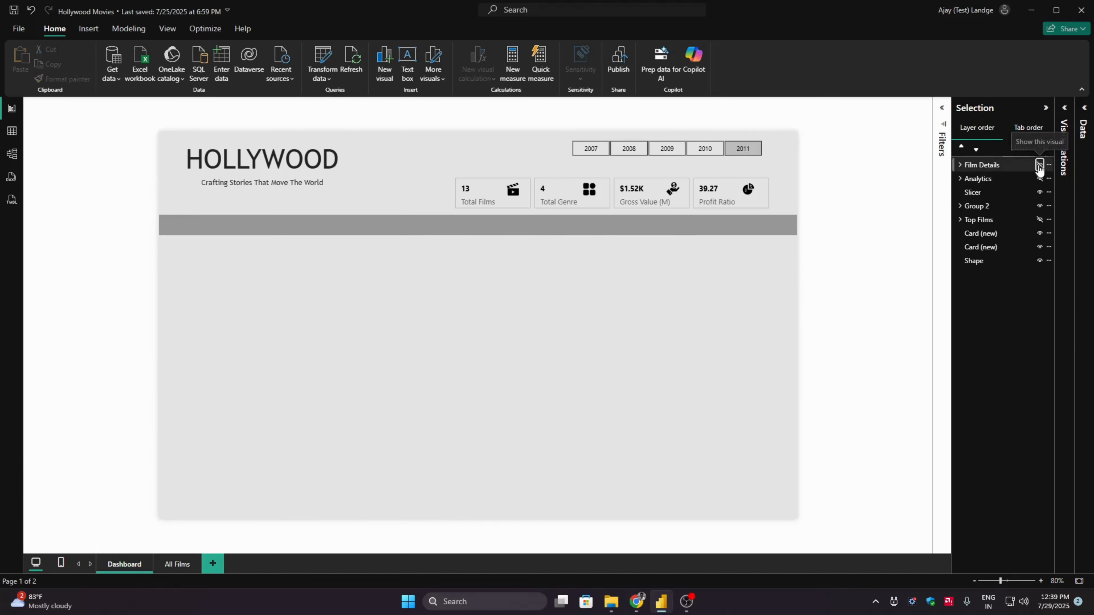
left_click(1040, 165)
- Locate the column chart among the members of the Film Details group and cut it out of the group
left_click(542, 280)
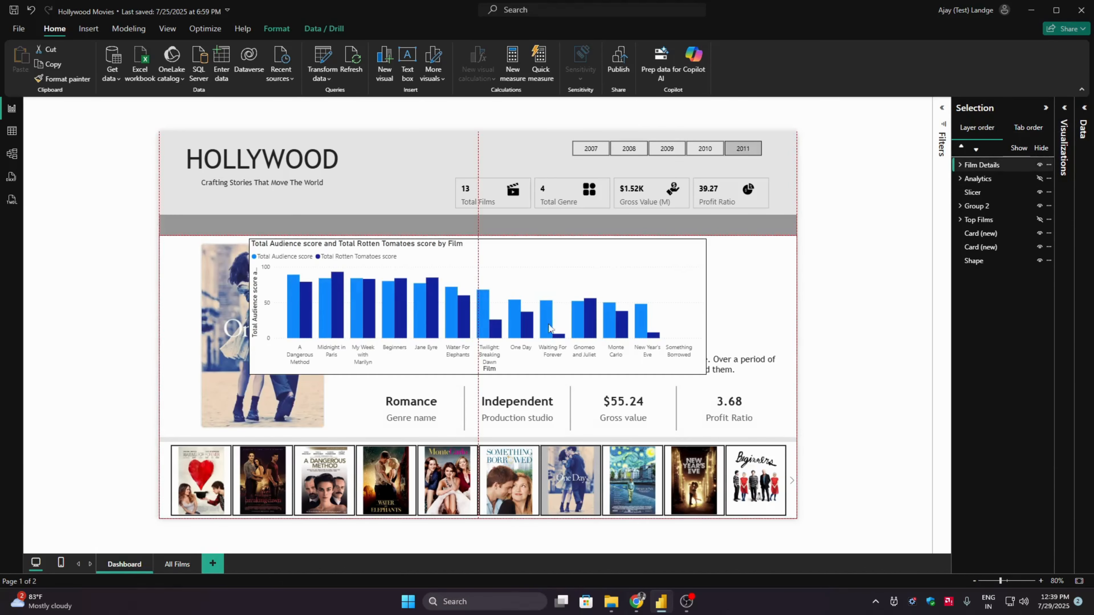
left_click(654, 264)
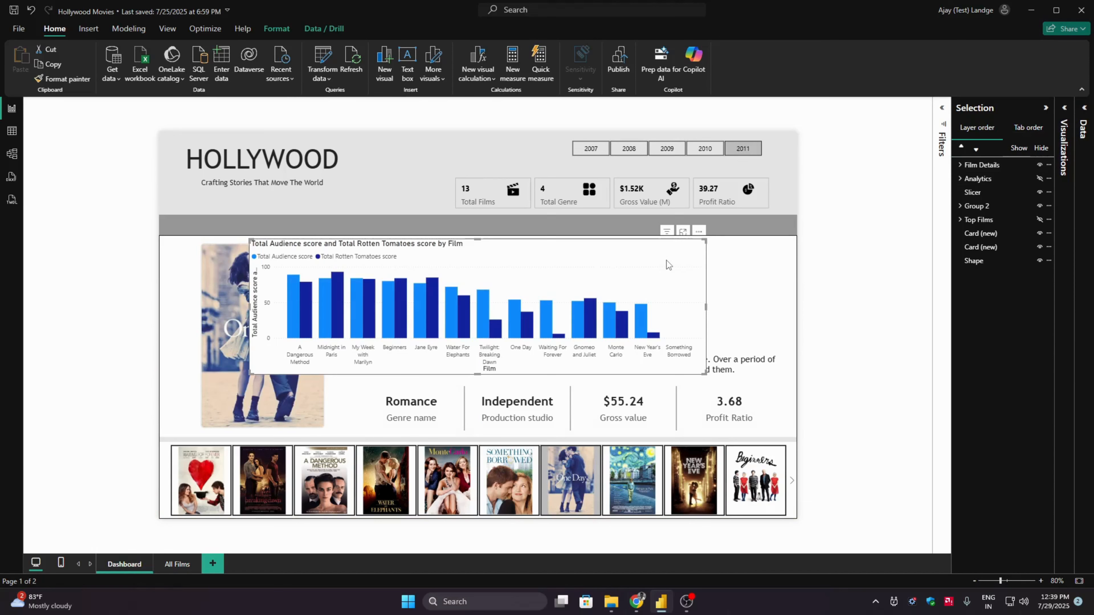
left_click(984, 192)
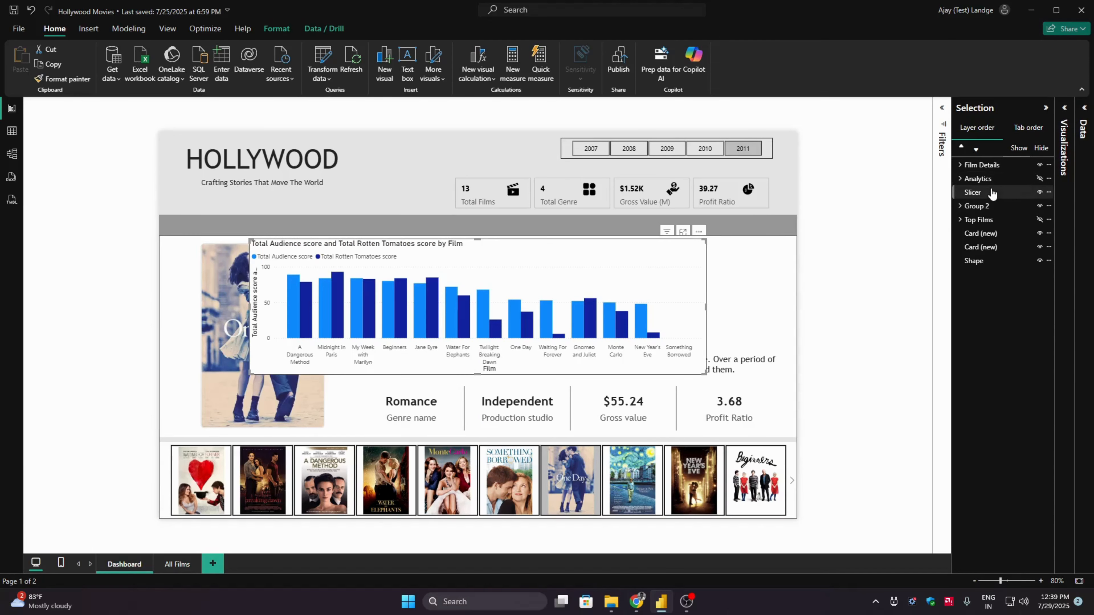
left_click(973, 260)
left_click(961, 165)
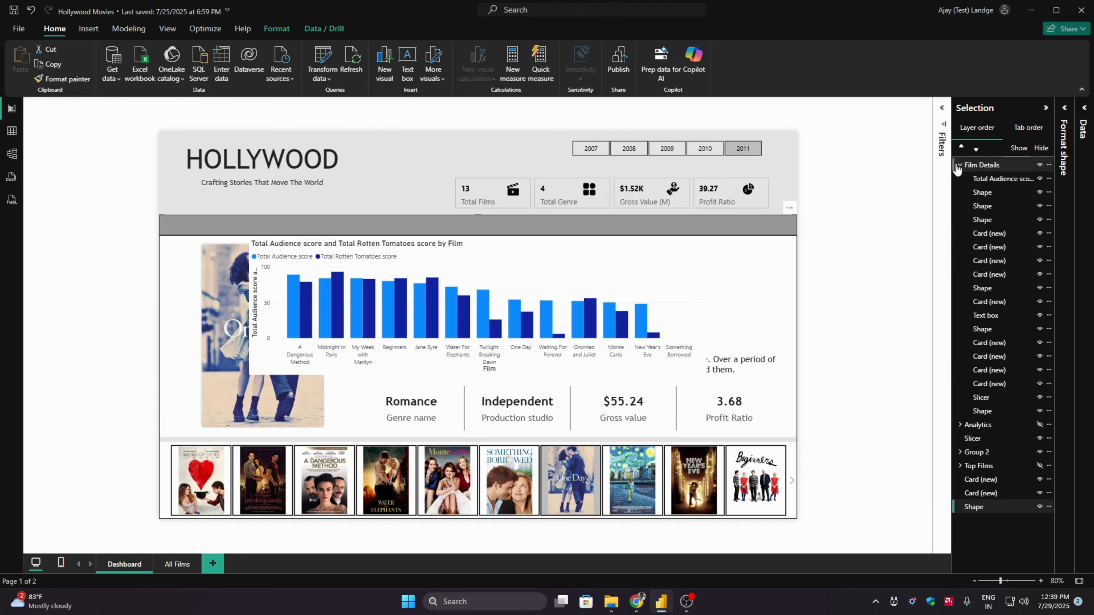
left_click(620, 289)
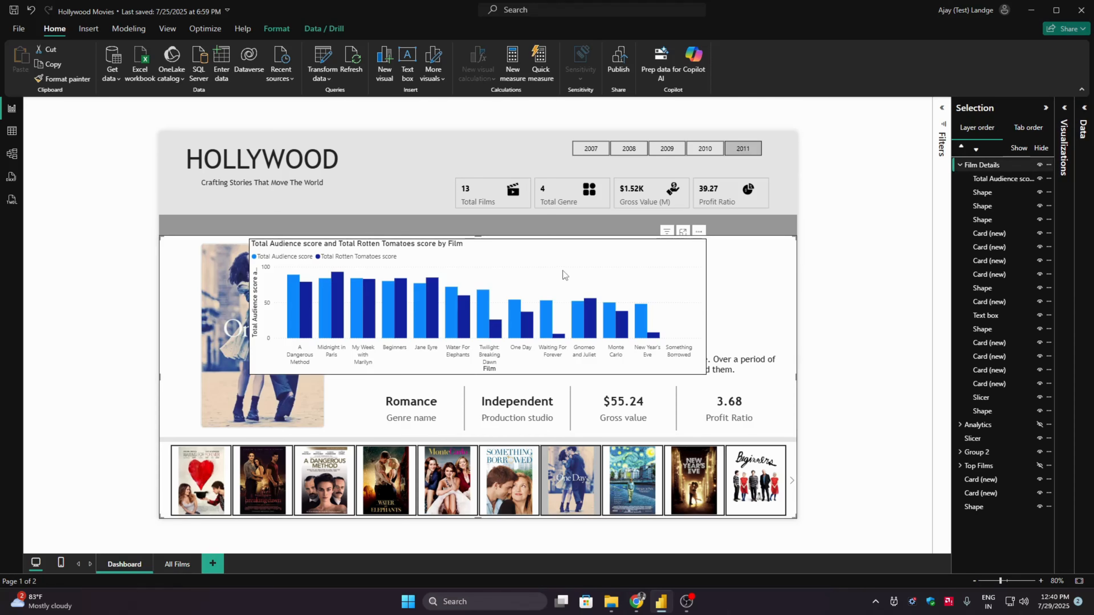
left_click_drag(563, 272, 526, 338)
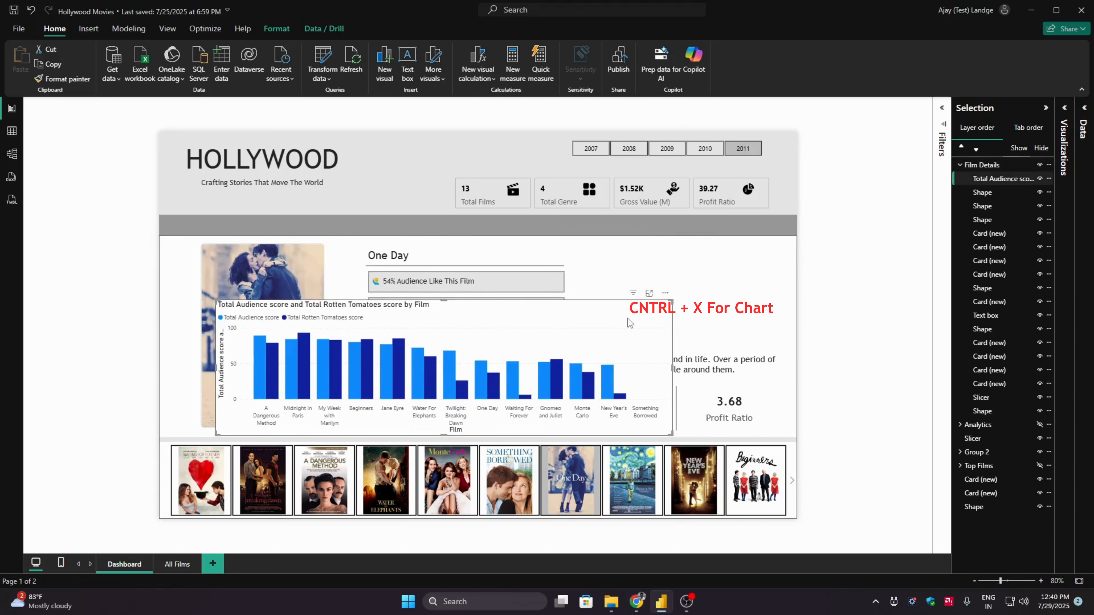
key("ctrl+x")
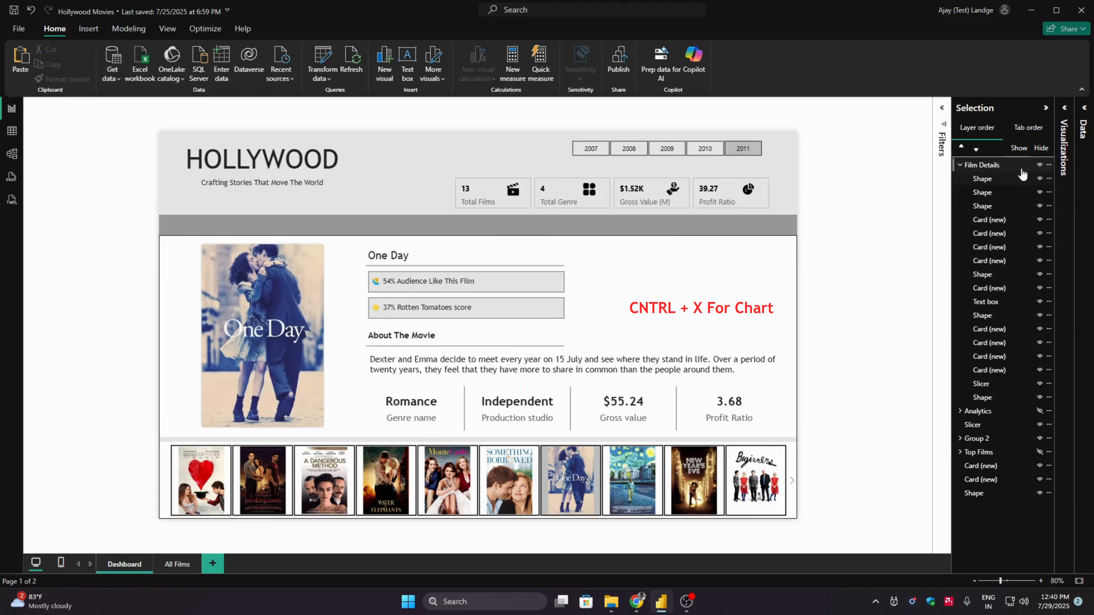
left_click(1039, 164)
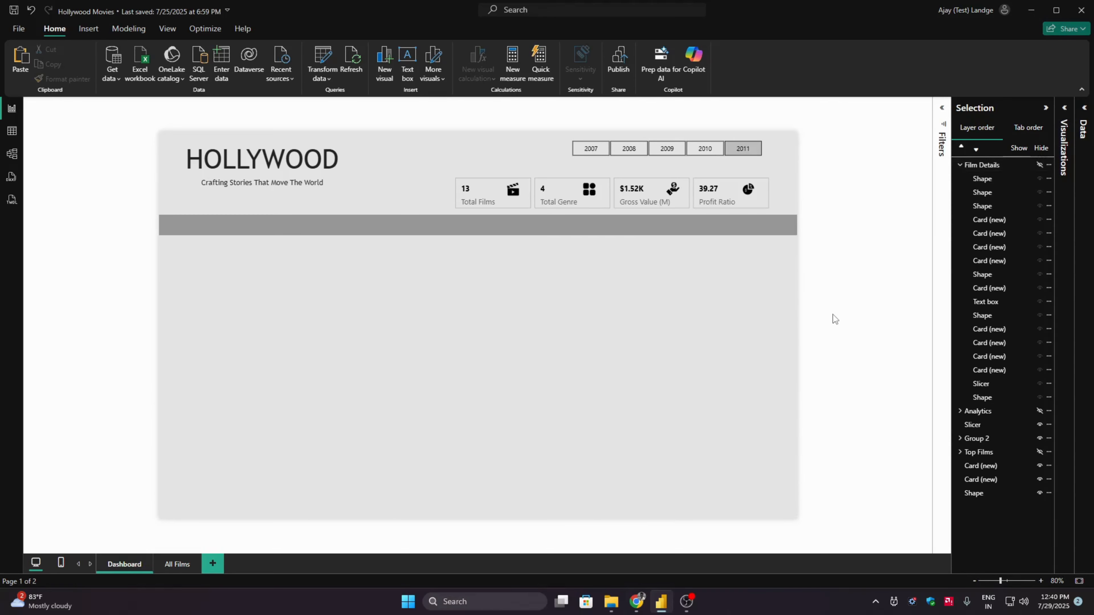
key("ctrl+v")
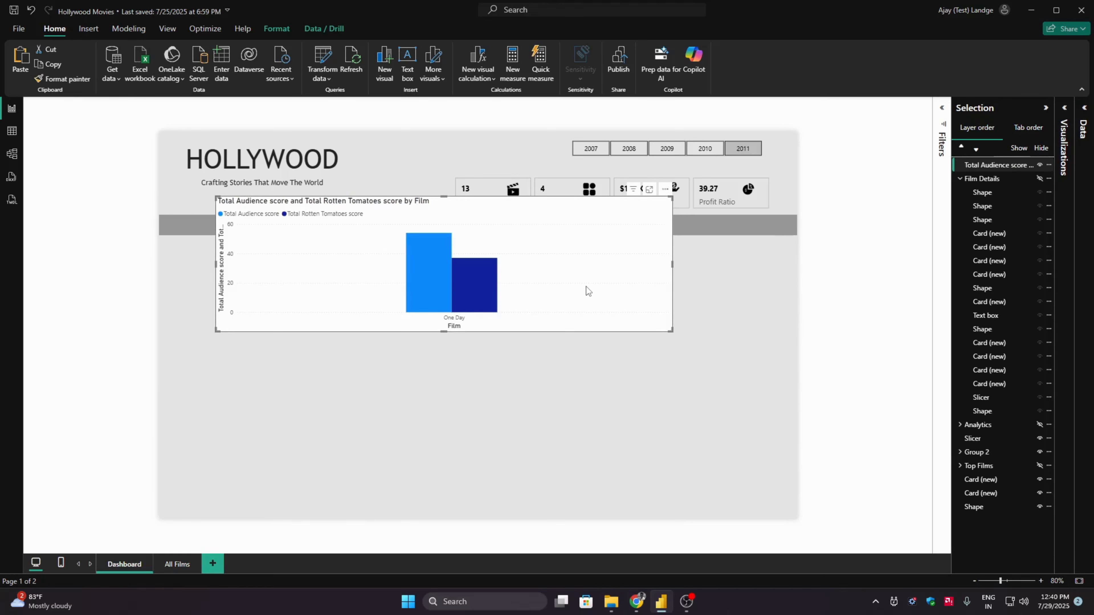
key("ctrl+z")
key("ctrl+z")
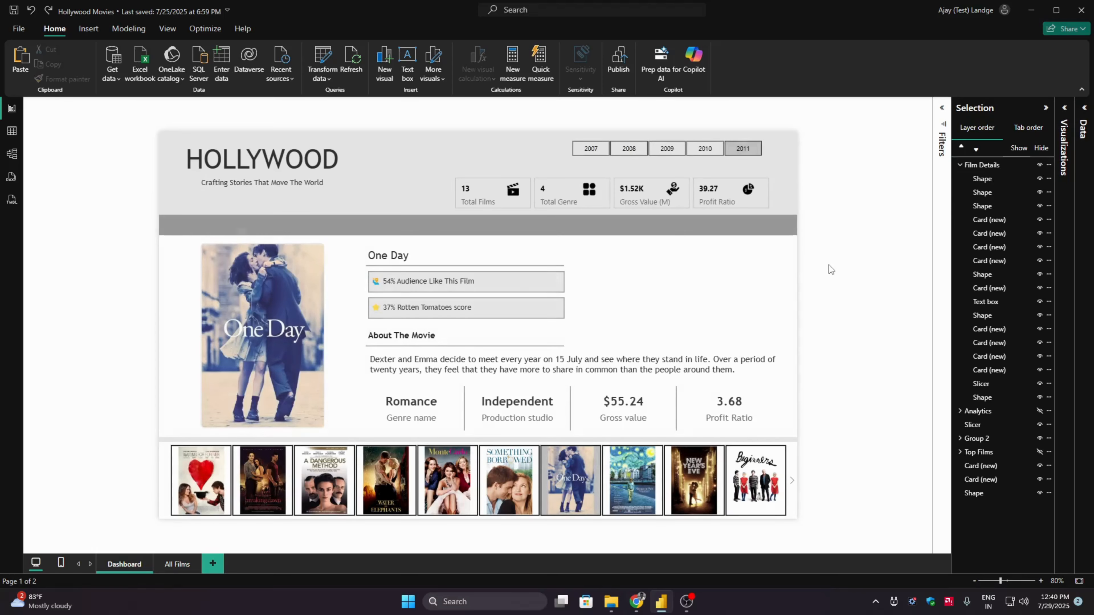
- Paste the column chart back as a separate visual outside the Film Details group and turn on visual interaction editing
left_click(959, 164)
key("ctrl+v")
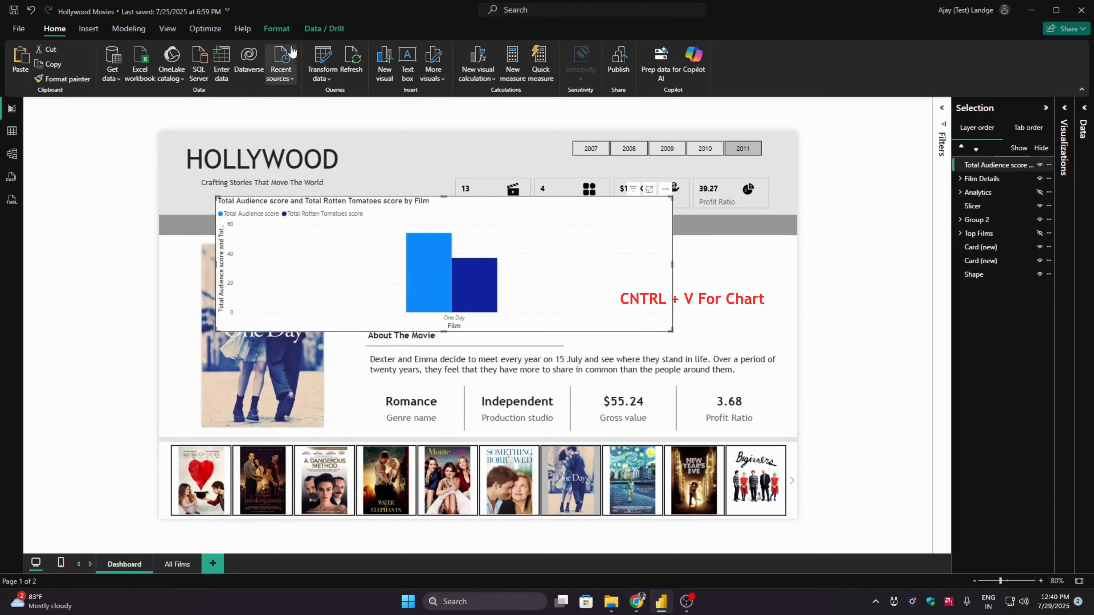
left_click(277, 28)
left_click(27, 62)
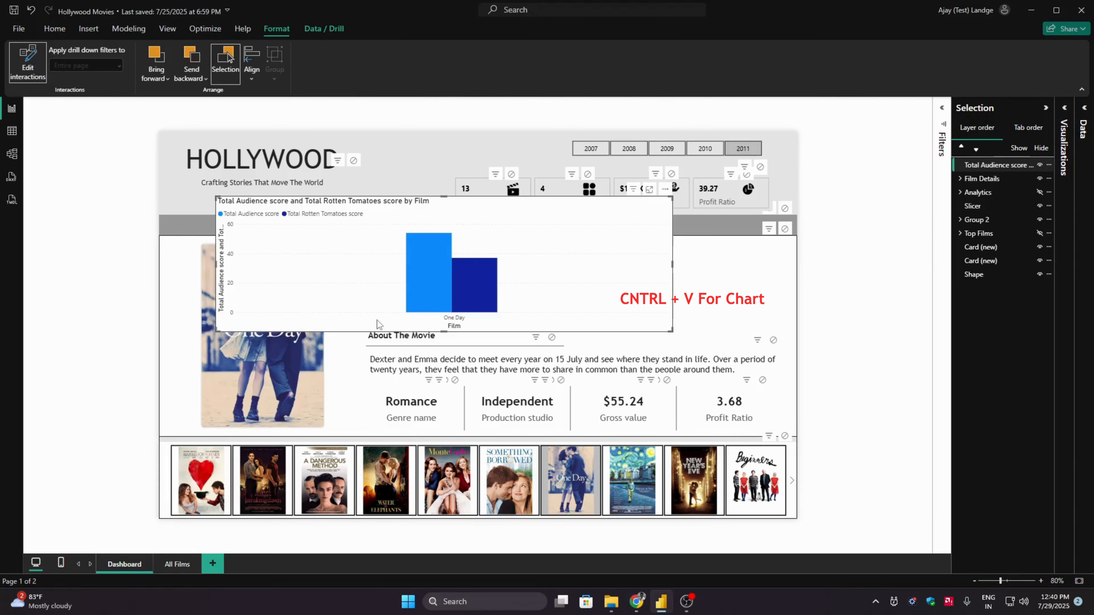
- Move the pasted column chart down over the film details area, against the dashboard's left edge
left_click(664, 188)
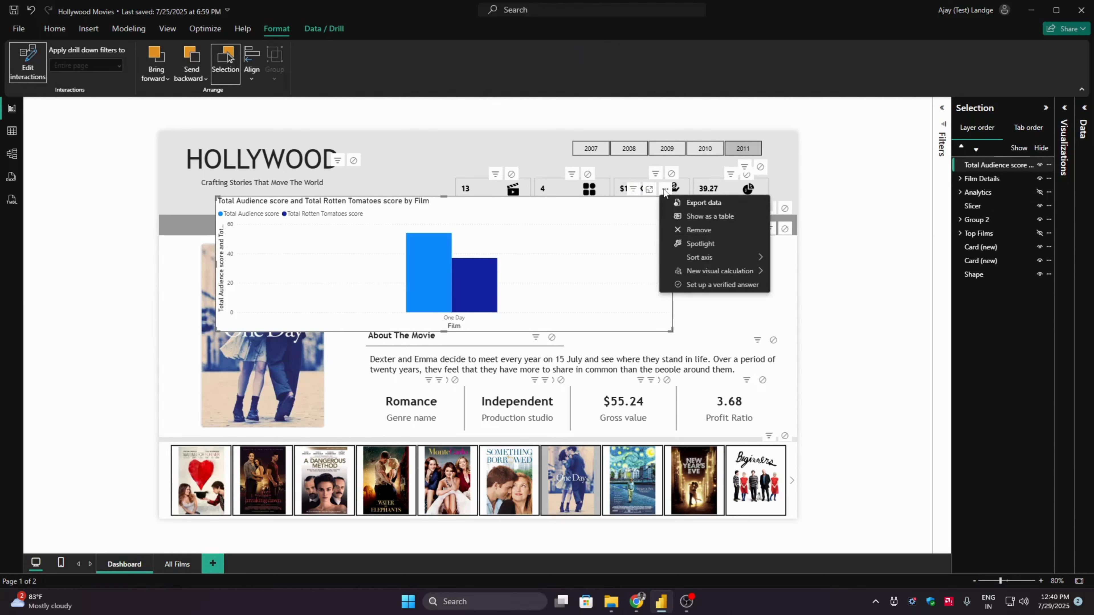
left_click(628, 221)
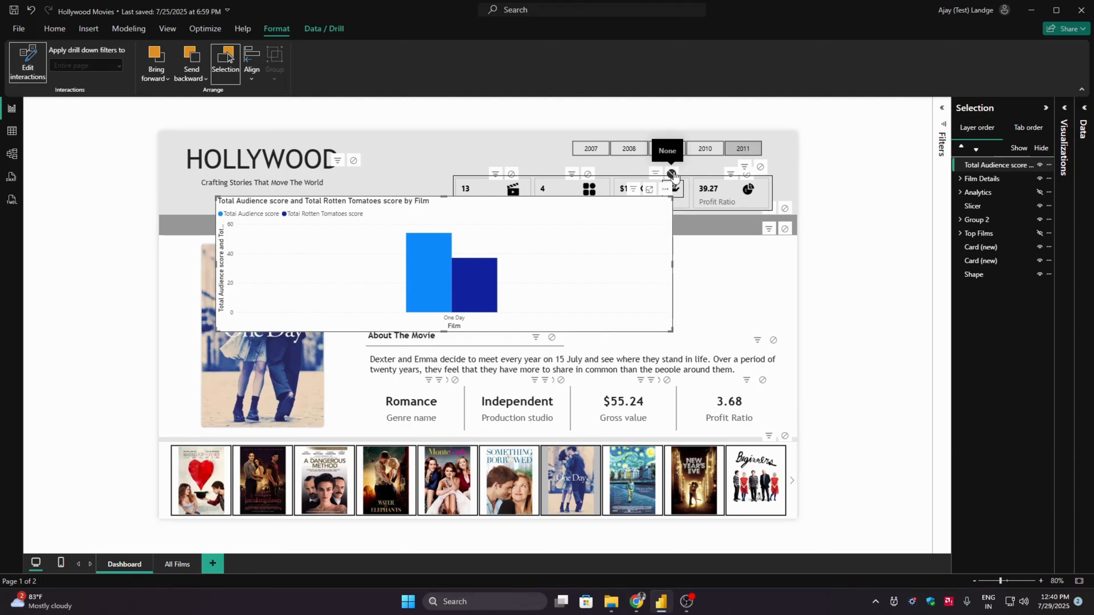
left_click(671, 174)
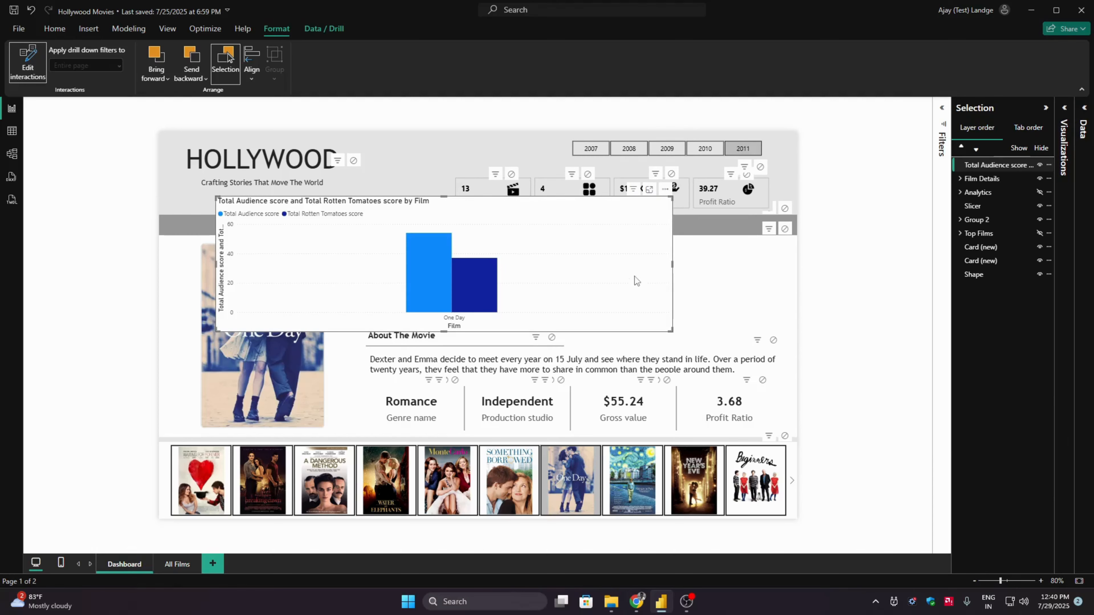
left_click_drag(634, 276, 651, 343)
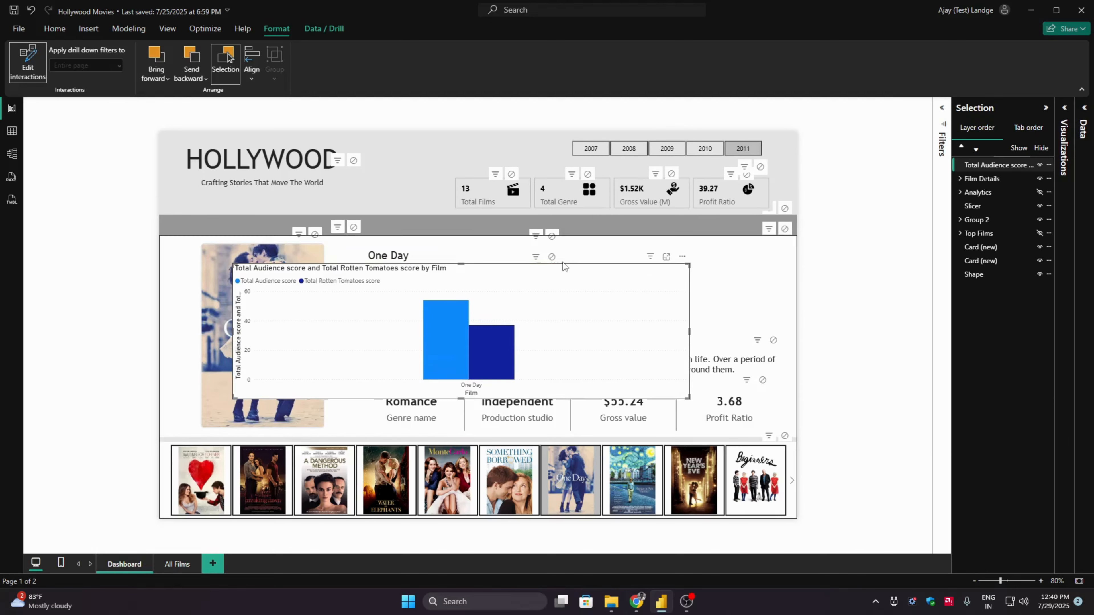
left_click_drag(559, 289, 485, 297)
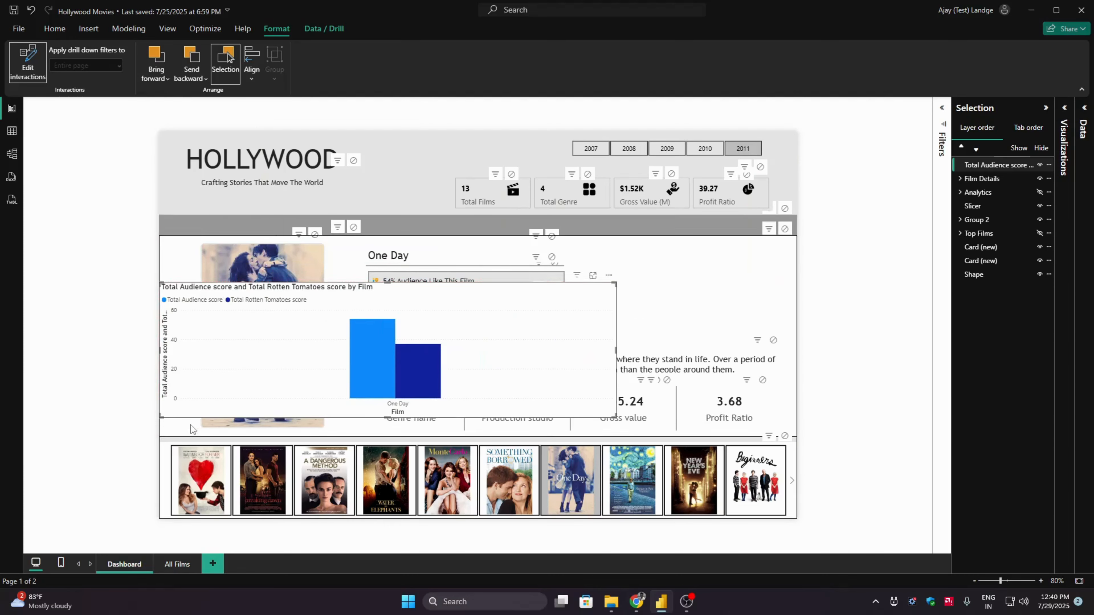
- Set the poster slicer's interaction with the column chart to None and turn off visual interaction editing
left_click(146, 472)
left_click(163, 487)
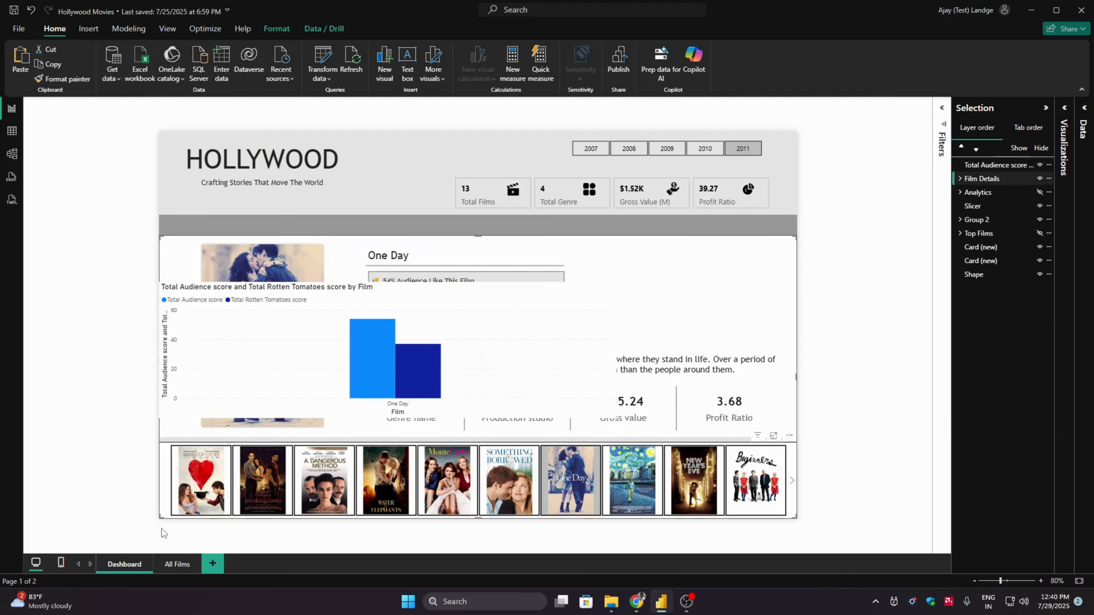
left_click(168, 483)
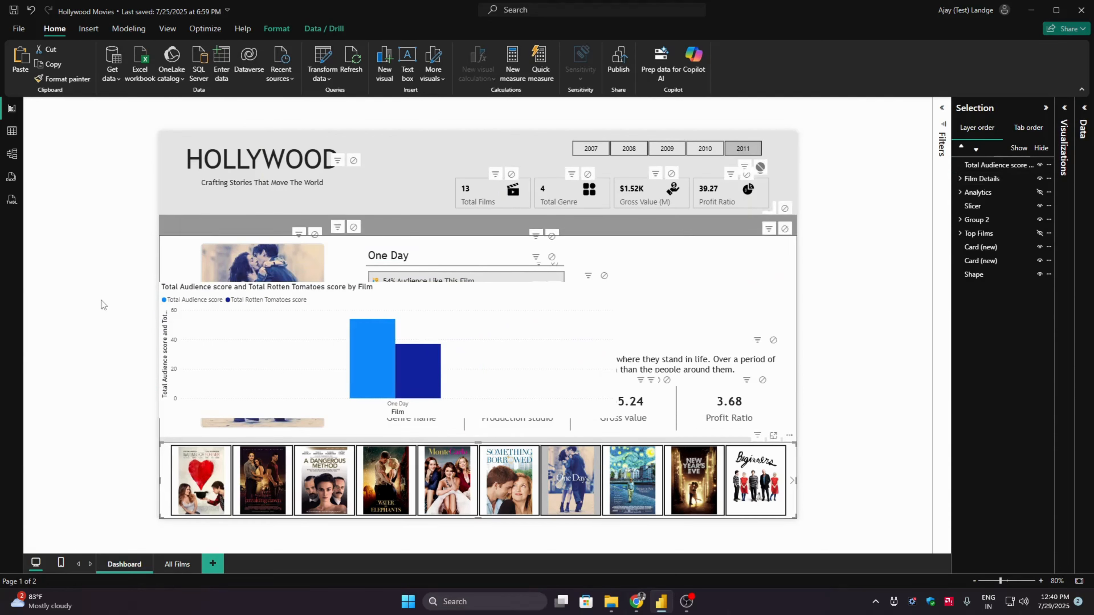
left_click(604, 276)
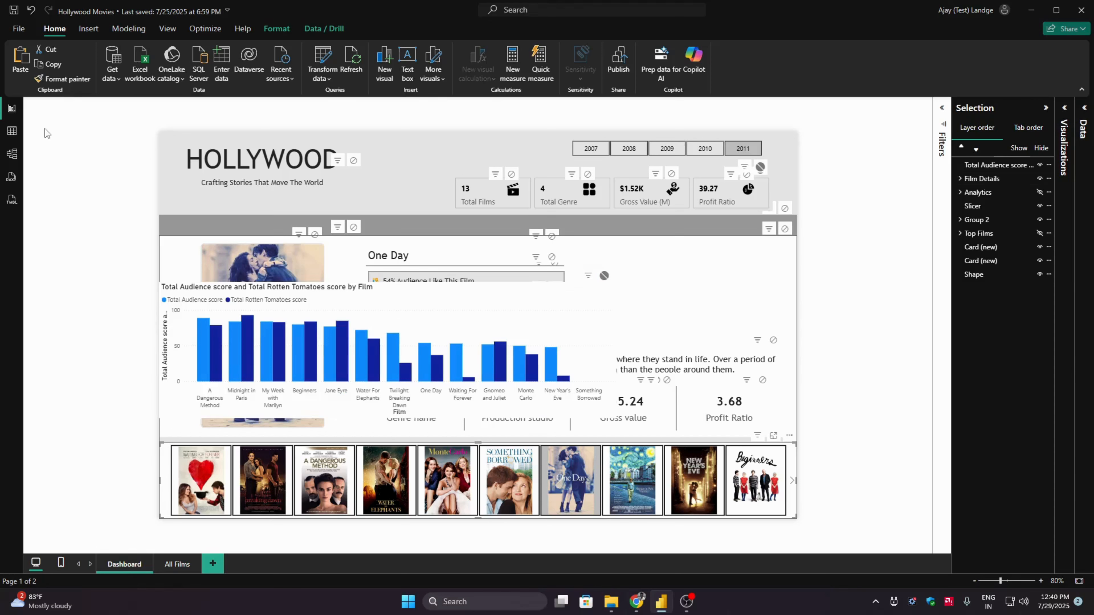
left_click(277, 29)
left_click(27, 64)
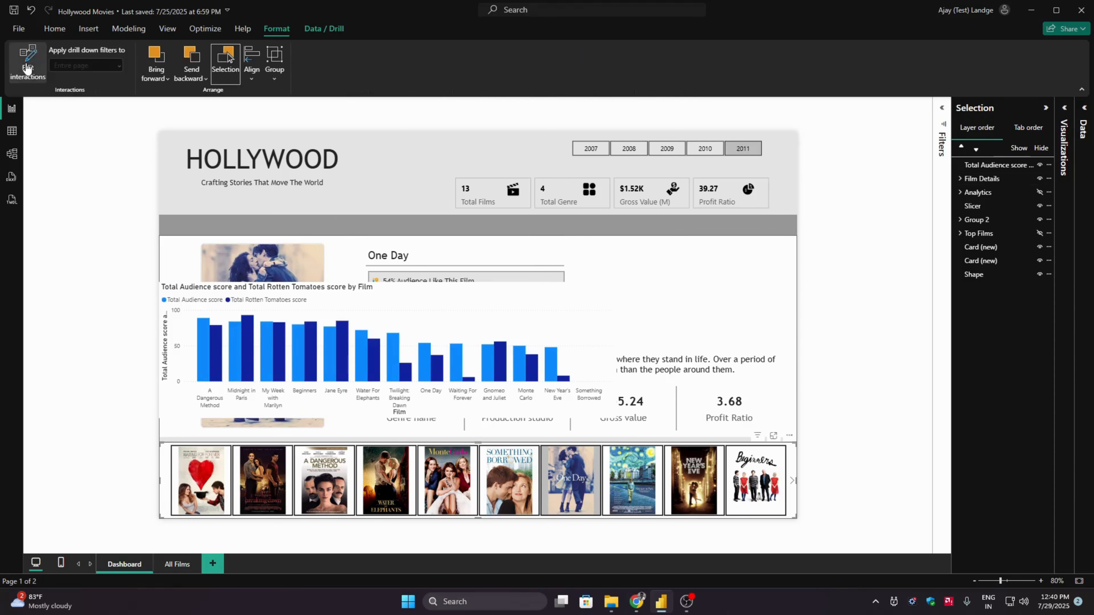
left_click(102, 305)
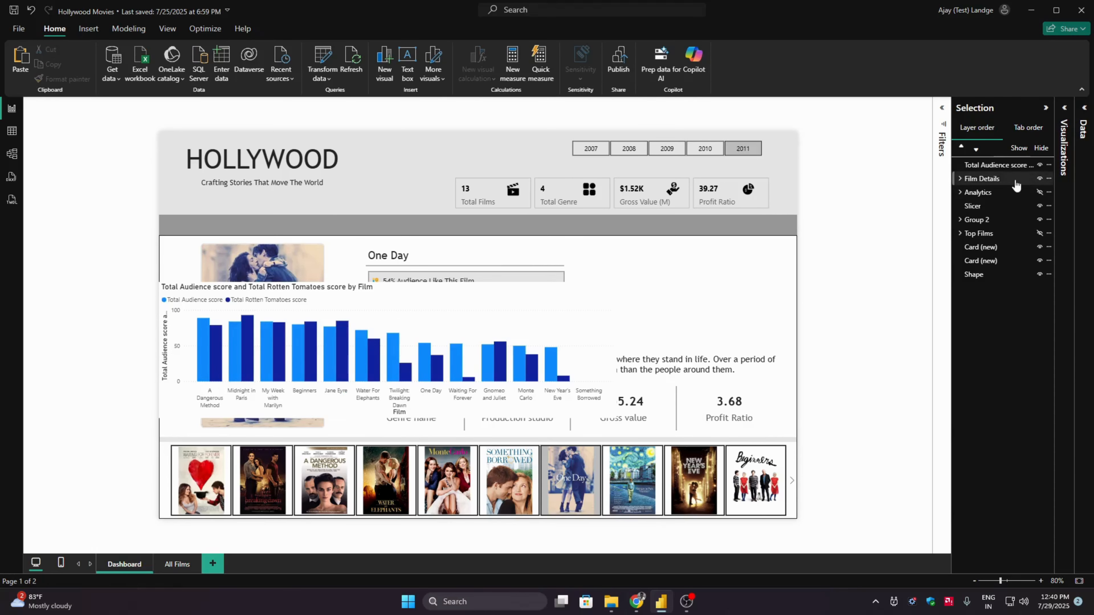
- Hide the Film Details group, show the Analytics group, and move the column chart down over the analytics background panels
left_click(1039, 178)
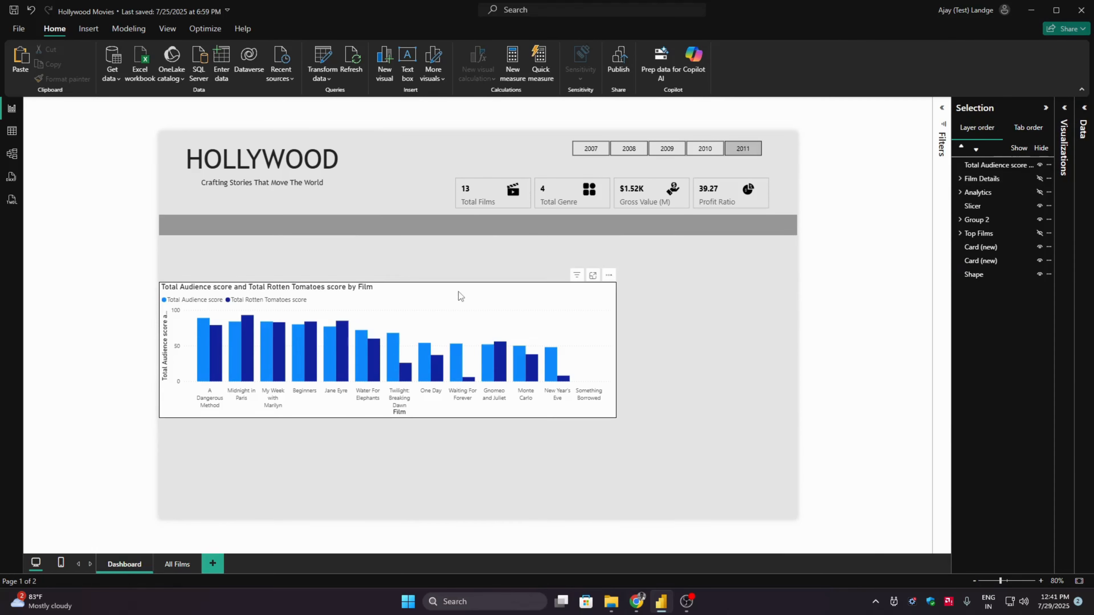
left_click_drag(457, 296, 546, 279)
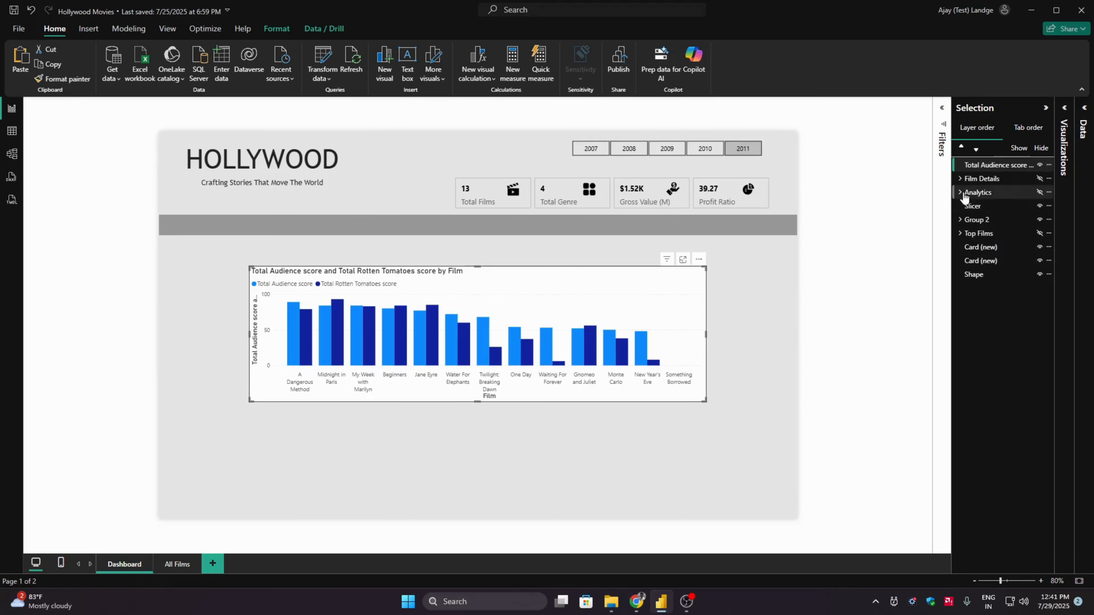
left_click(1039, 192)
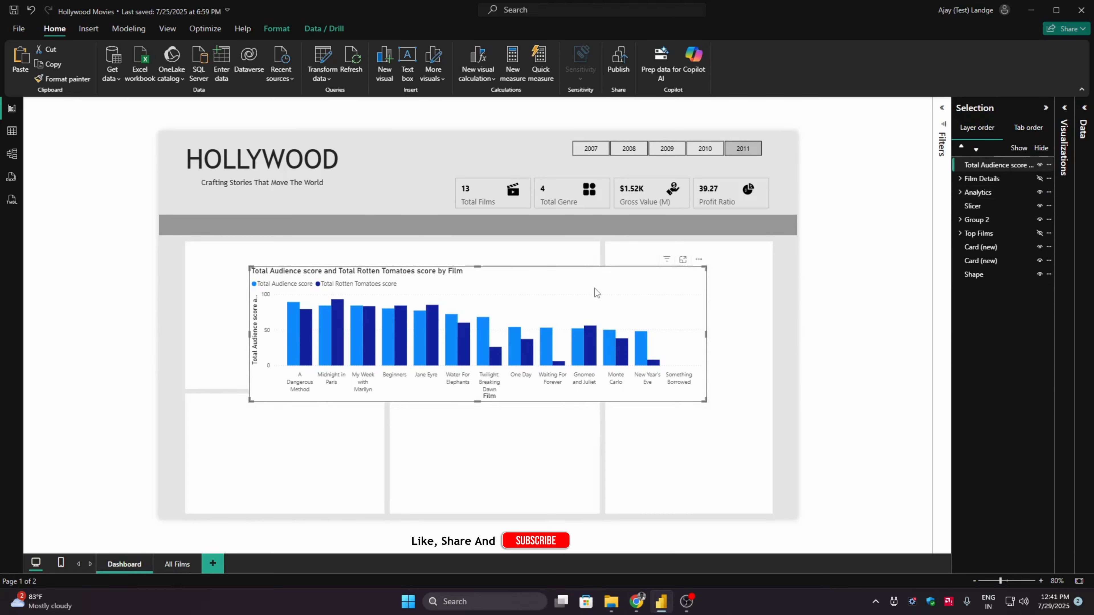
left_click_drag(595, 290, 756, 359)
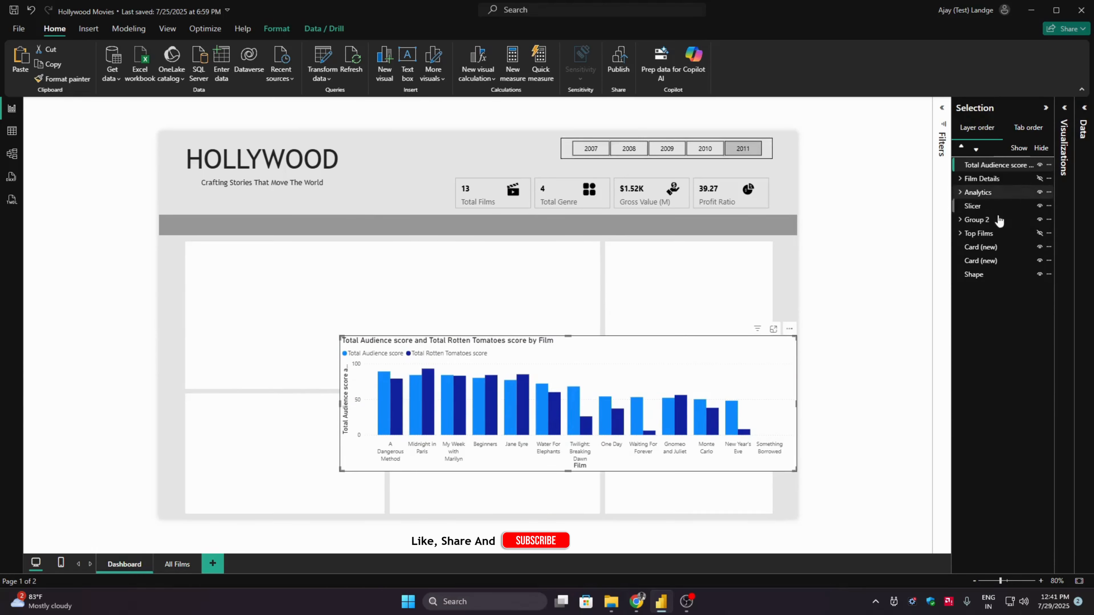
- Ungroup the Analytics background shapes and select the large upper-left shape on its own
left_click(249, 281)
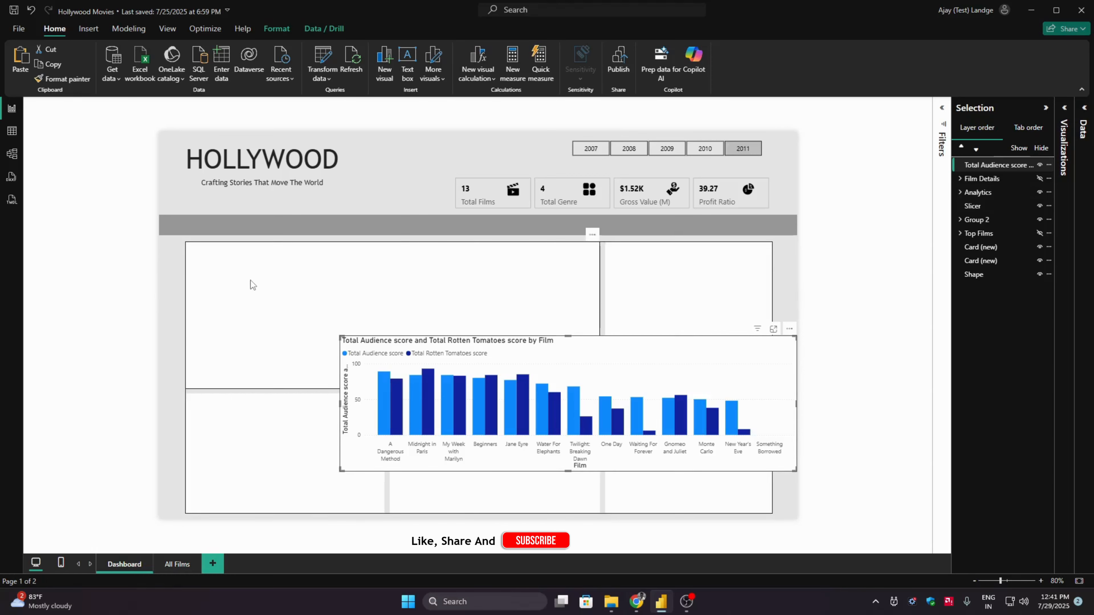
right_click(250, 278)
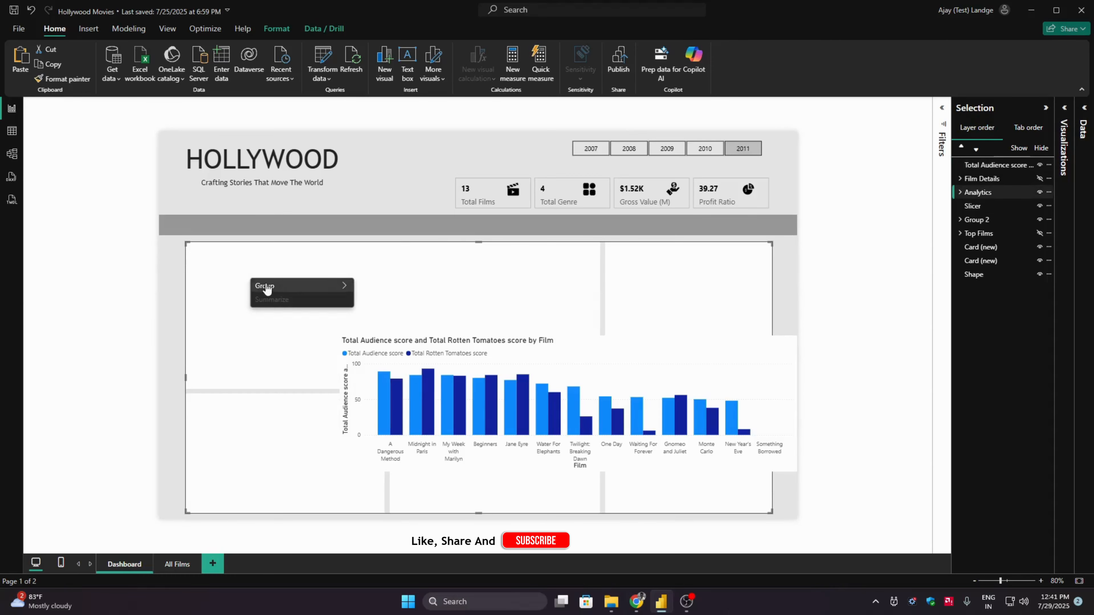
mouse_move(267, 288)
left_click(401, 297)
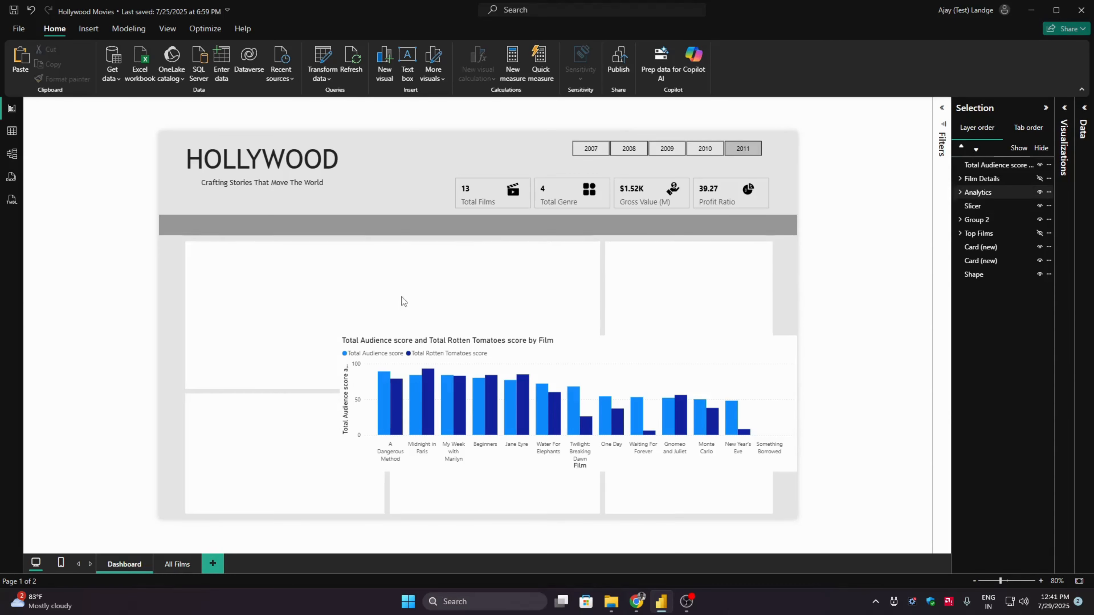
left_click(434, 282)
left_click(846, 278)
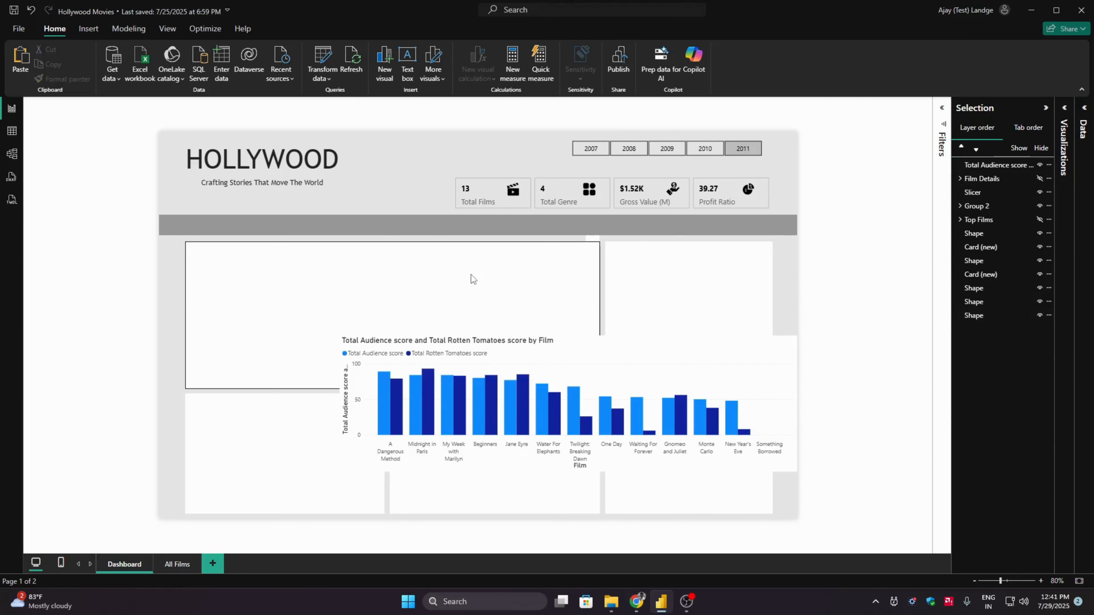
left_click(474, 273)
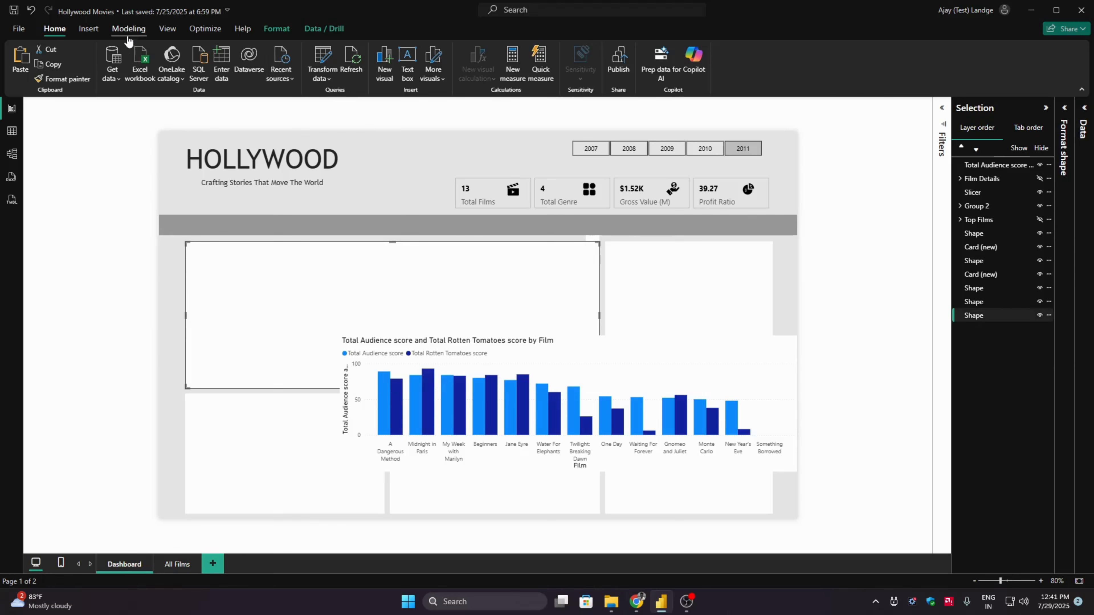
left_click(88, 29)
left_click(401, 84)
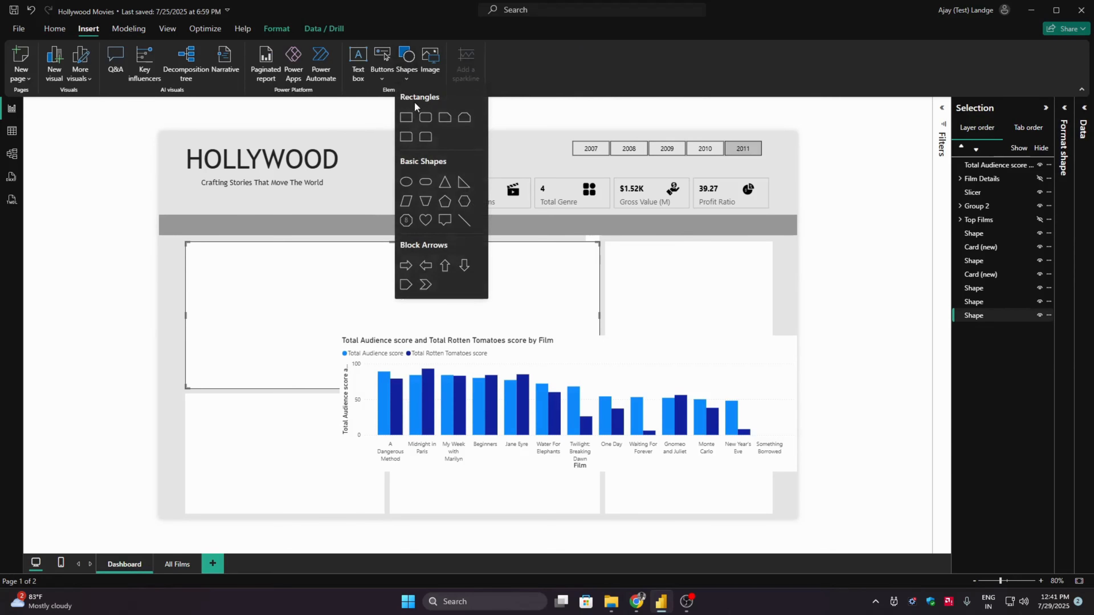
left_click(406, 118)
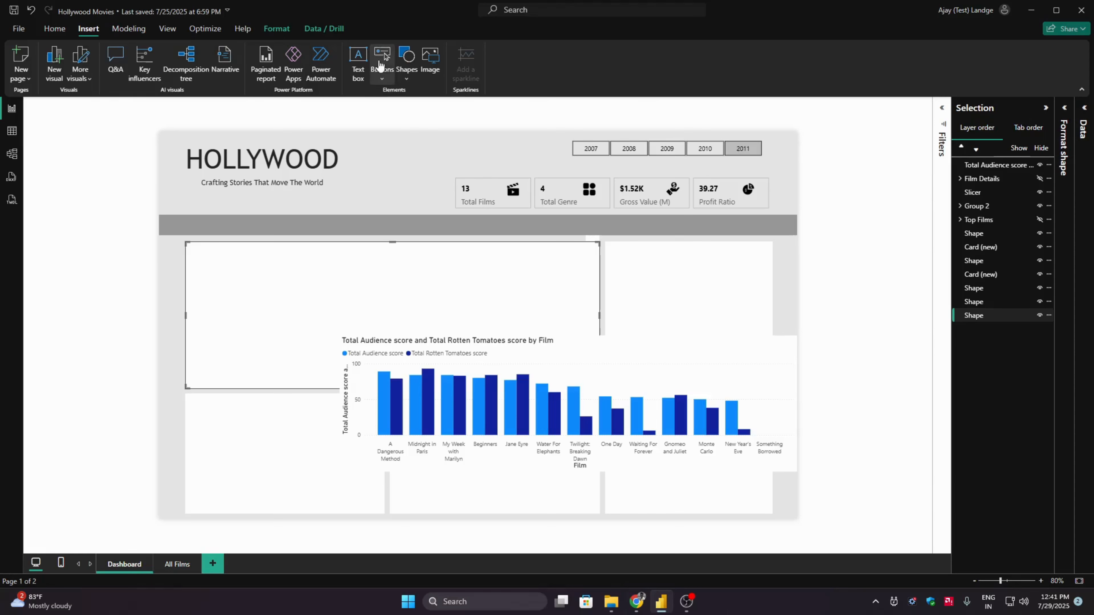
- Close the selection list and examine the height and width of each analytics background shape in its general size properties
left_click(168, 29)
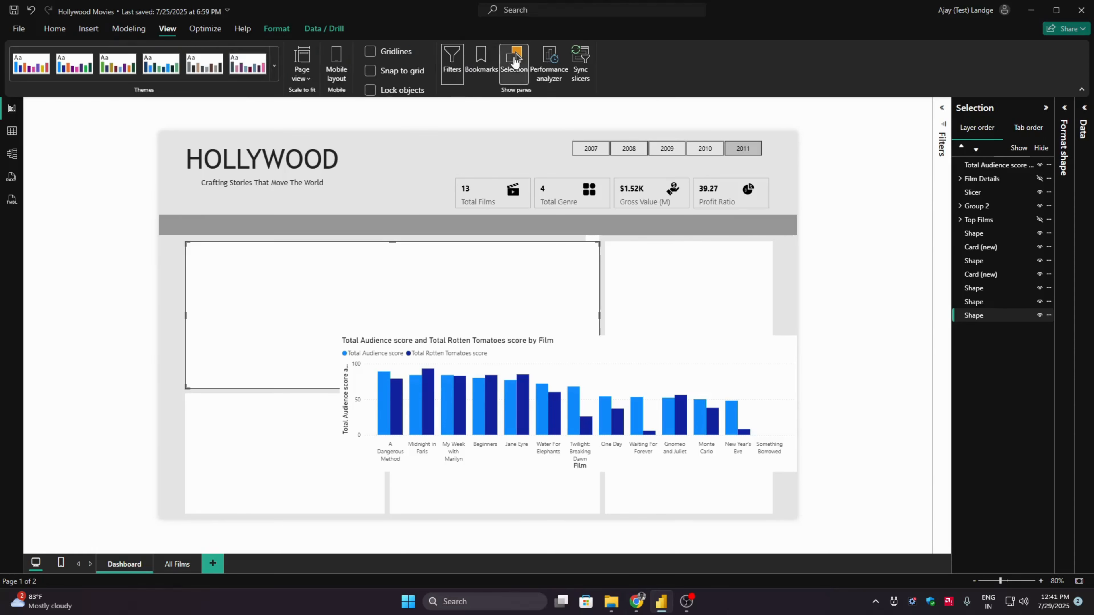
left_click(513, 64)
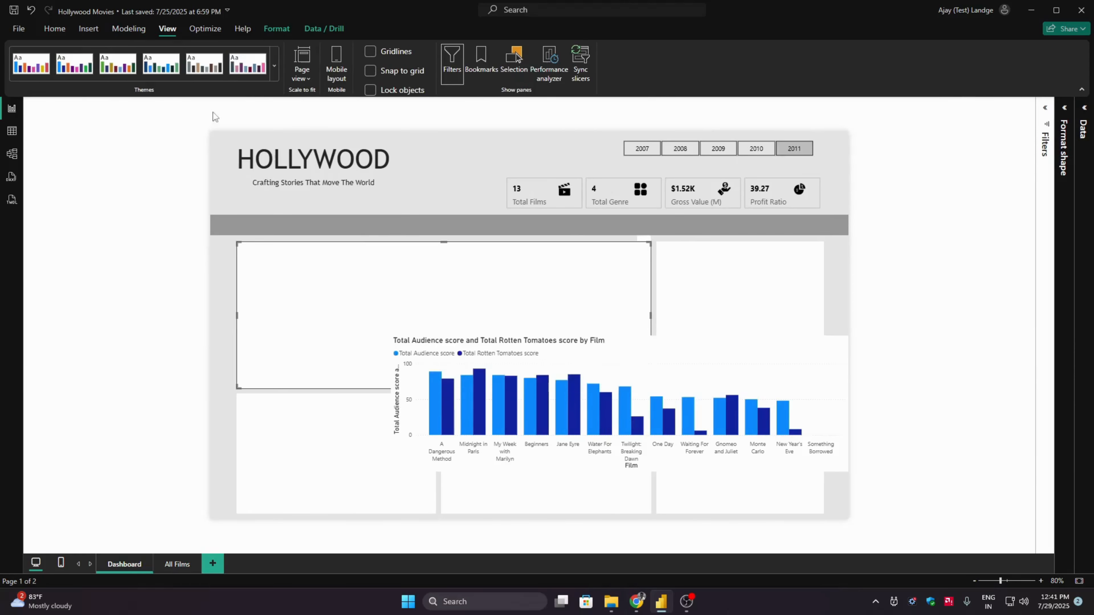
left_click(1063, 113)
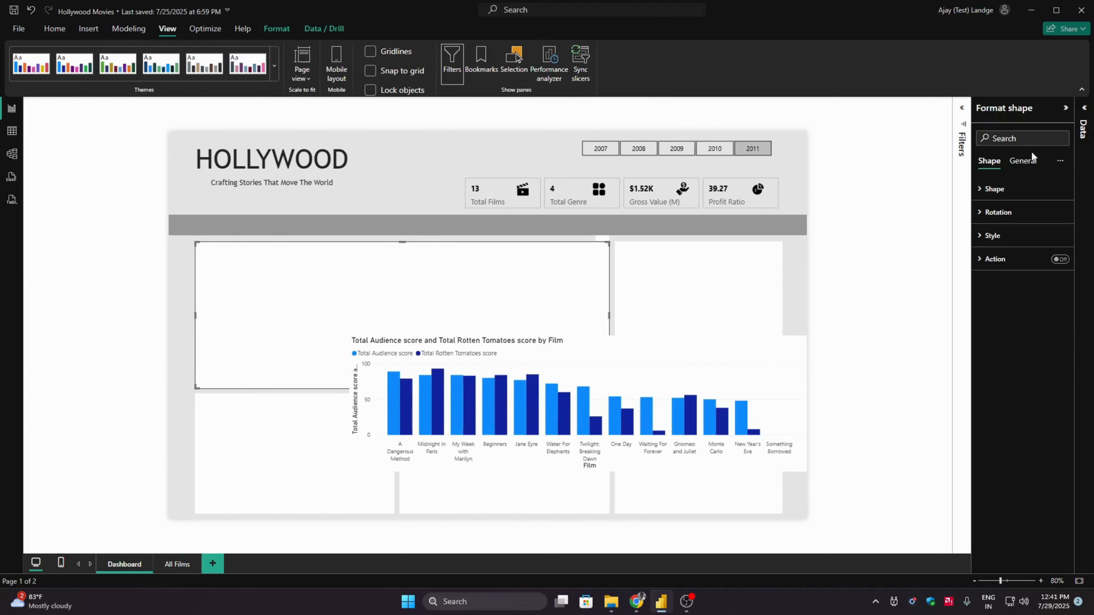
left_click(1022, 162)
left_click(998, 189)
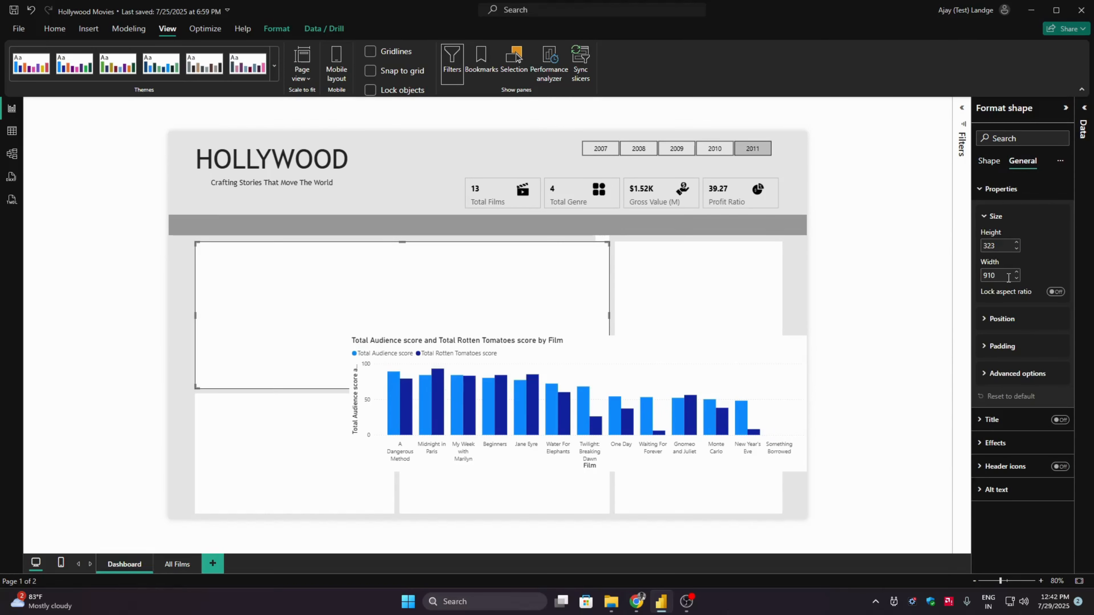
left_click(242, 426)
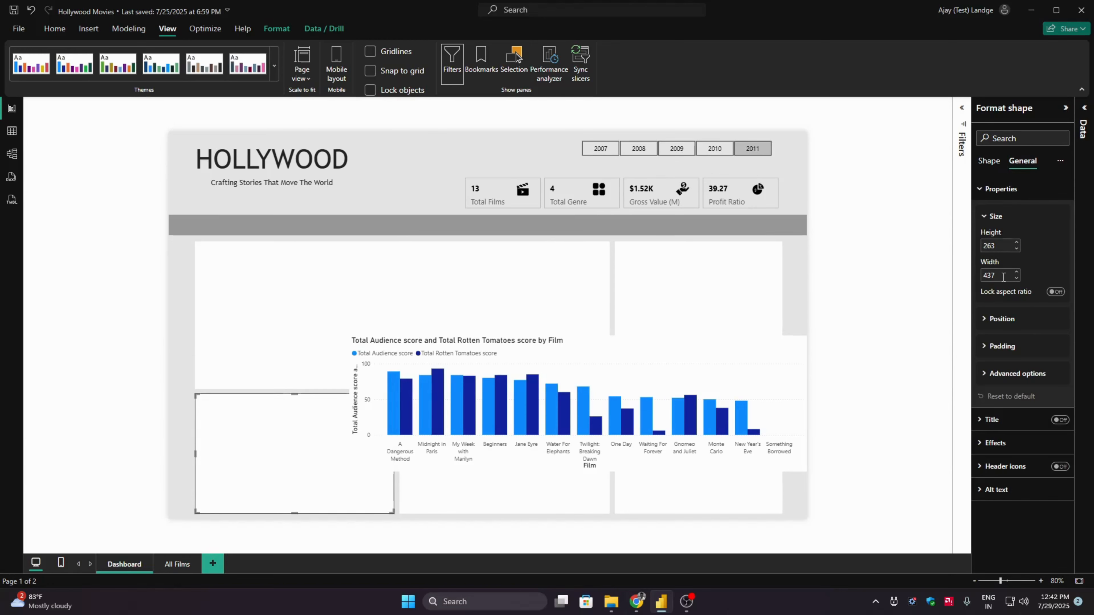
left_click(450, 499)
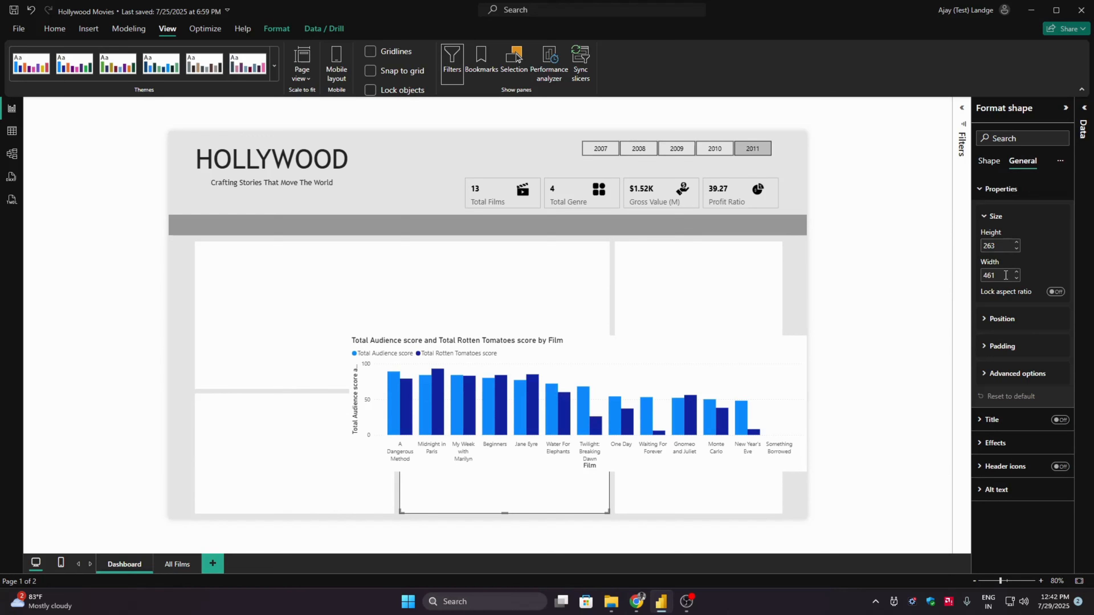
left_click(698, 288)
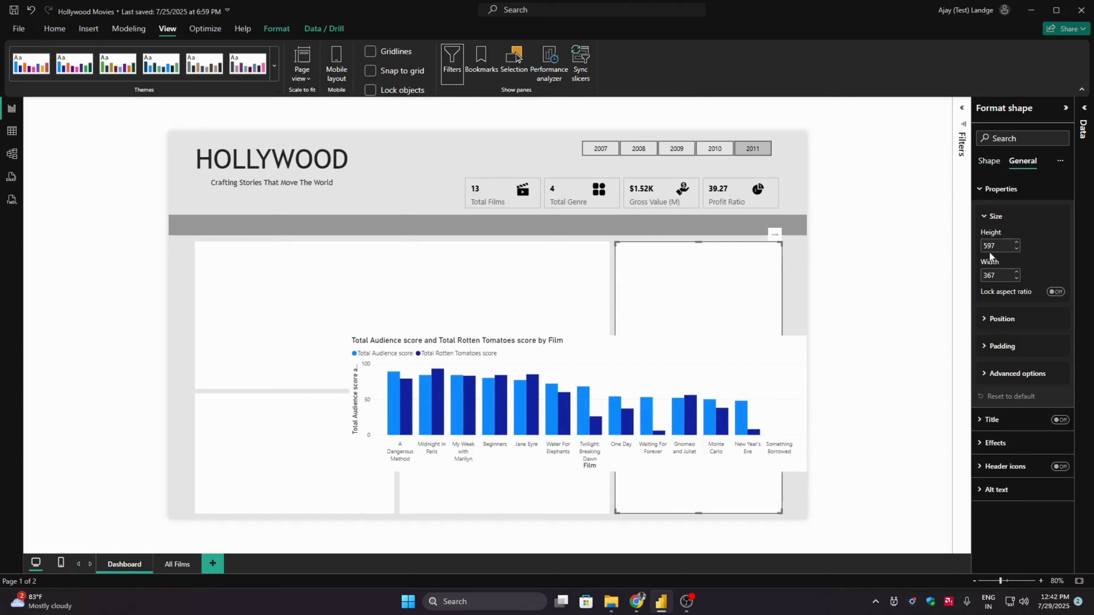
- Move the column chart onto the large upper-left background panel and set its Film filter to Top N showing the top 10
left_click(638, 347)
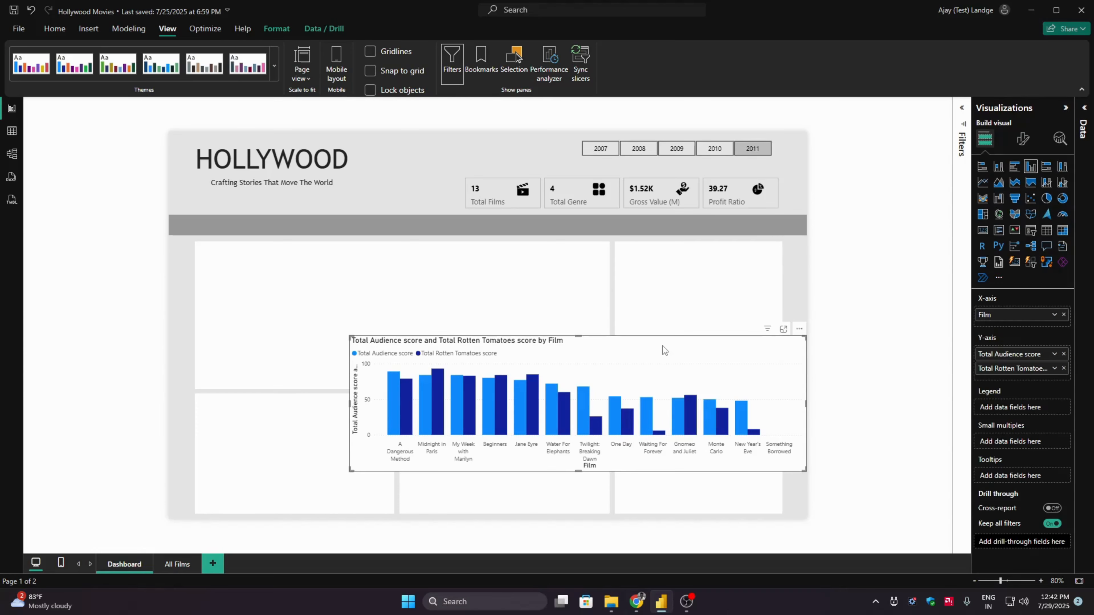
left_click_drag(662, 346, 517, 256)
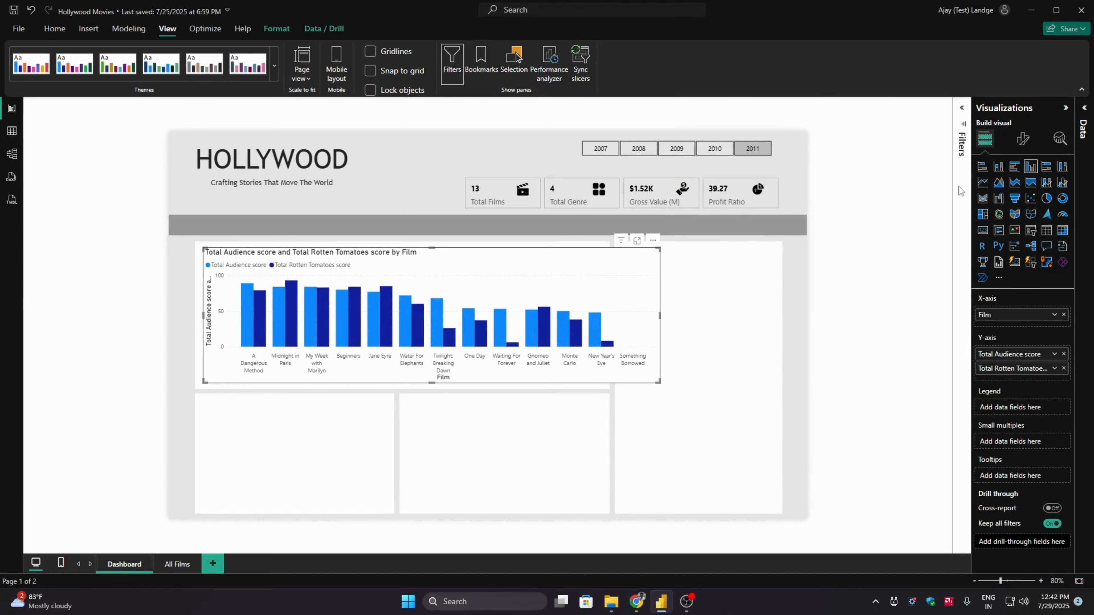
left_click(962, 110)
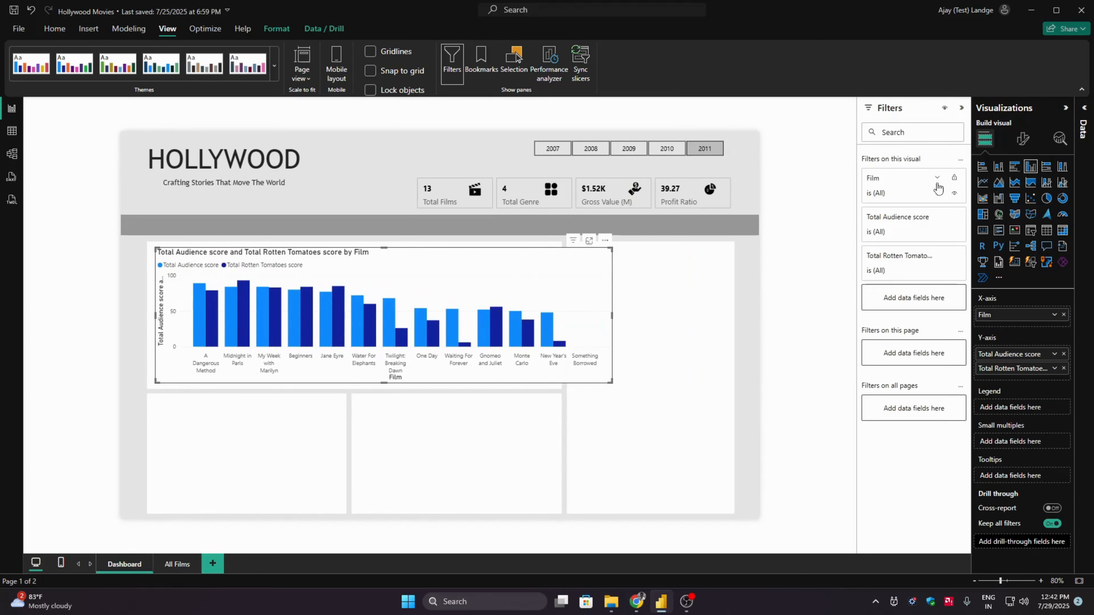
left_click(935, 182)
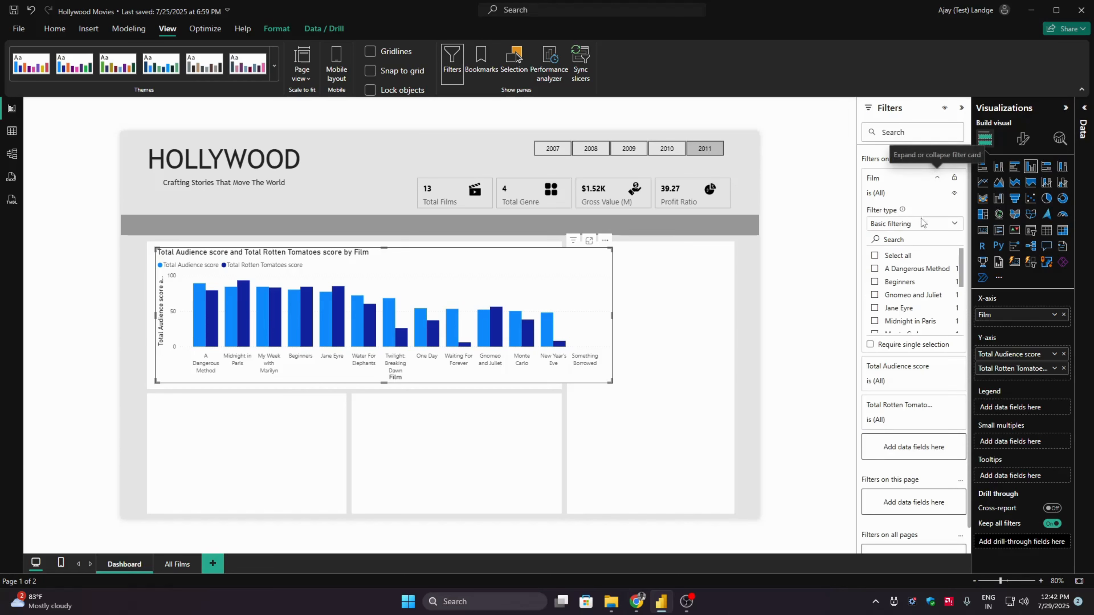
left_click(906, 223)
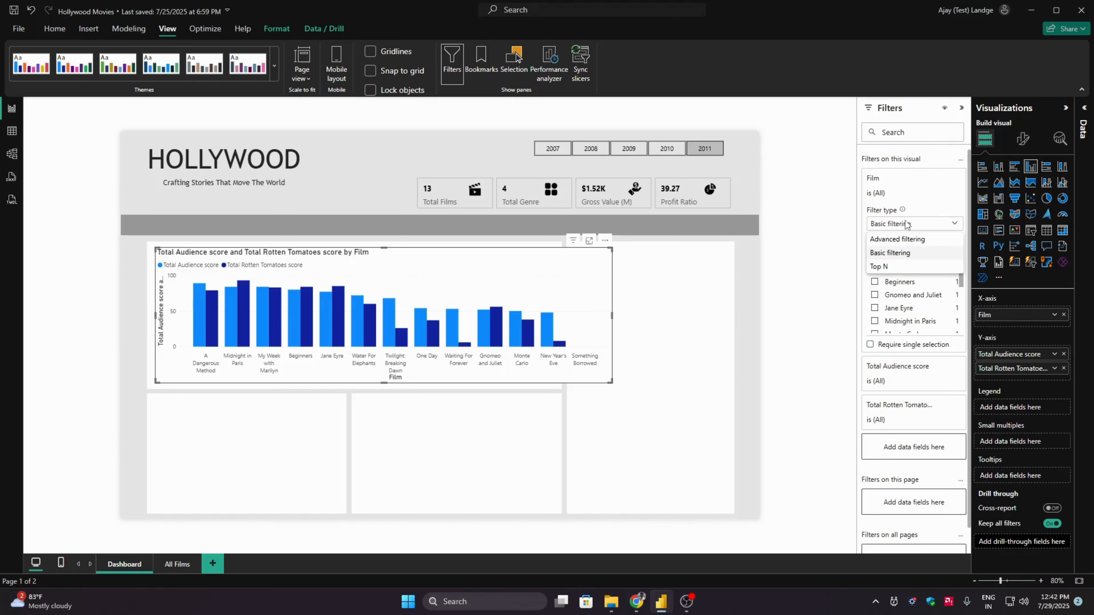
left_click(881, 266)
left_click(936, 257)
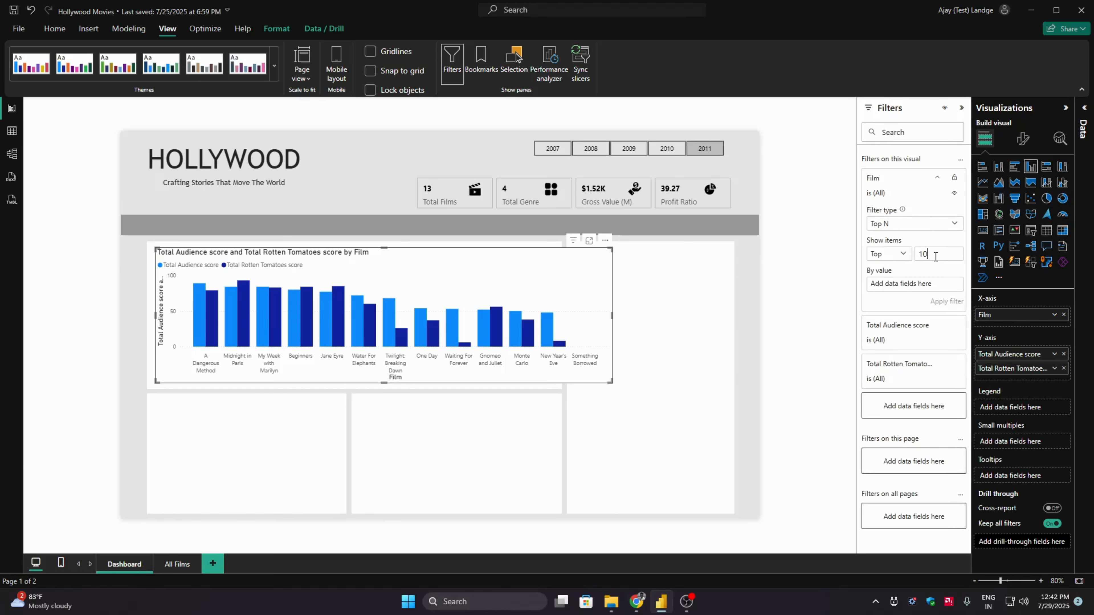
- Use the Gross value measure as the By value of the chart's Top N film filter and apply the filter
left_click(1085, 125)
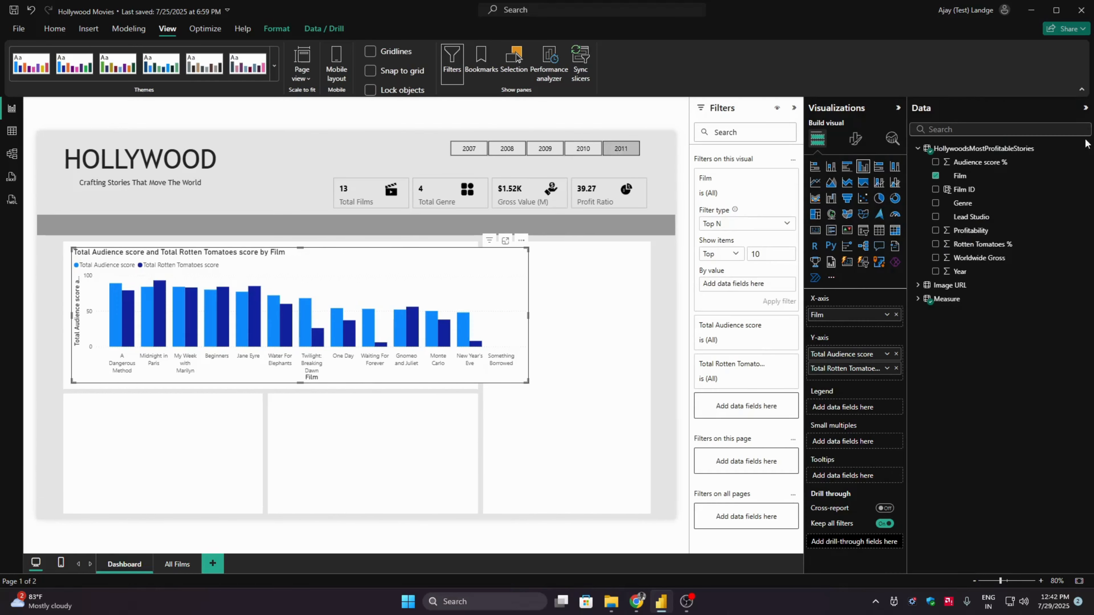
left_click(919, 149)
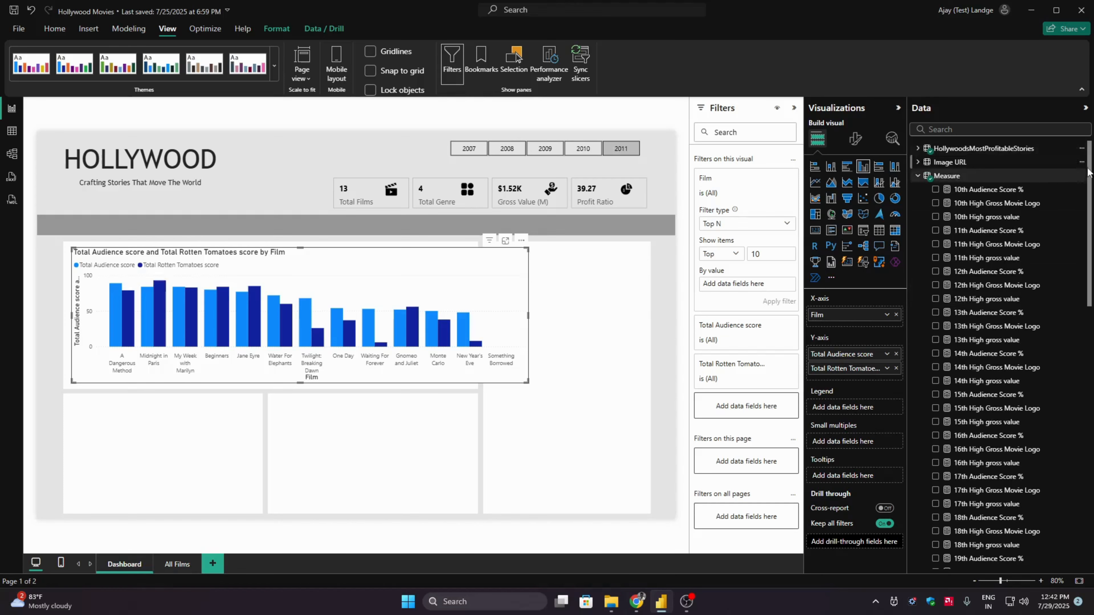
left_click_drag(1091, 250, 1090, 521)
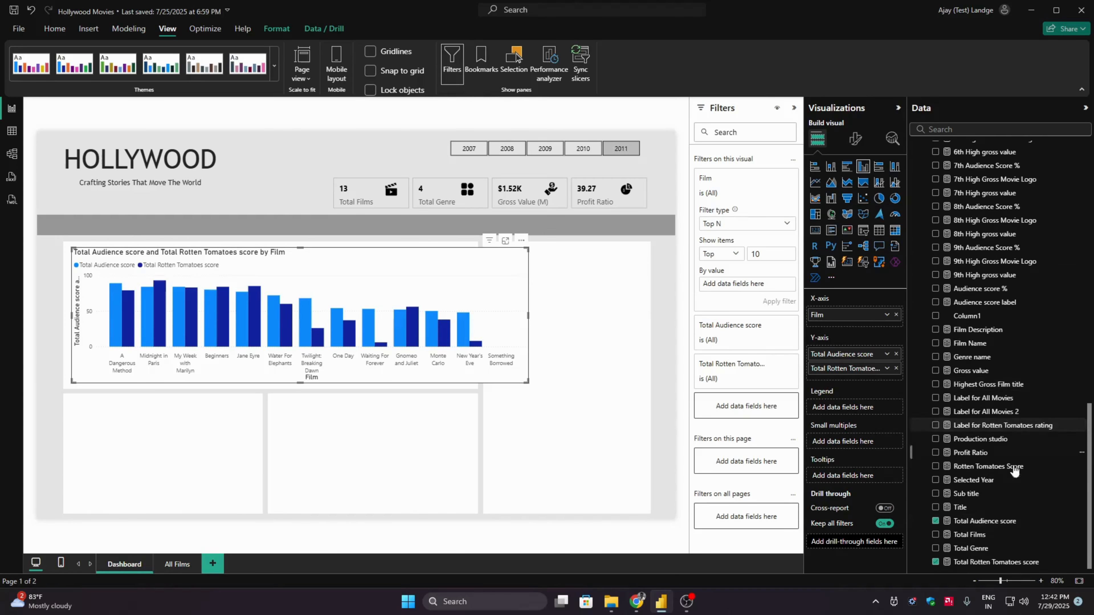
left_click_drag(971, 371, 747, 284)
left_click(776, 302)
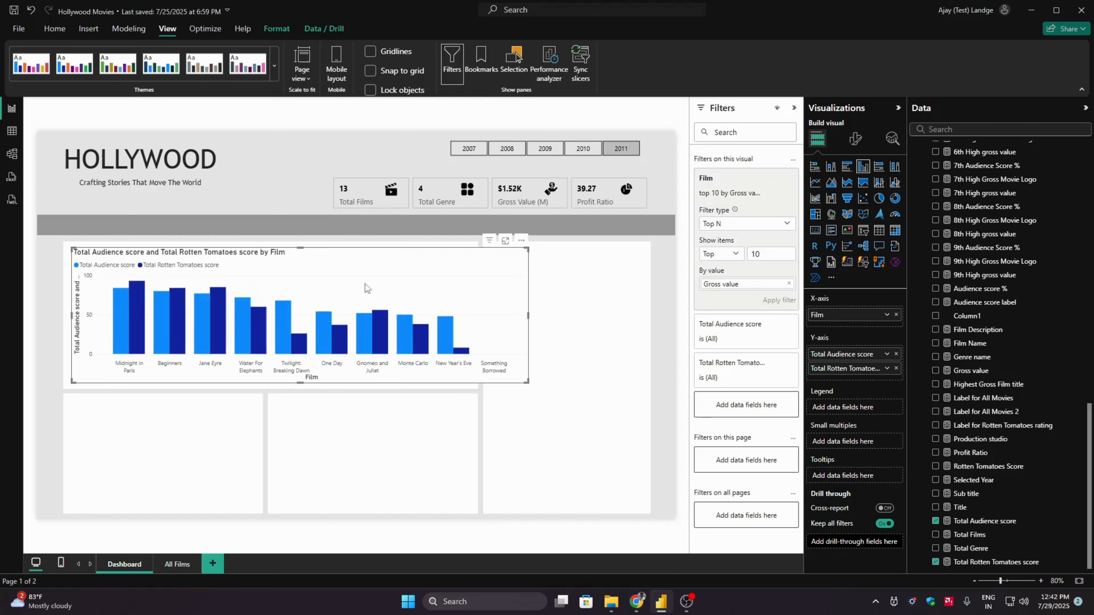
- Sort the column chart's axis by Film in ascending order
left_click(521, 240)
mouse_move(560, 308)
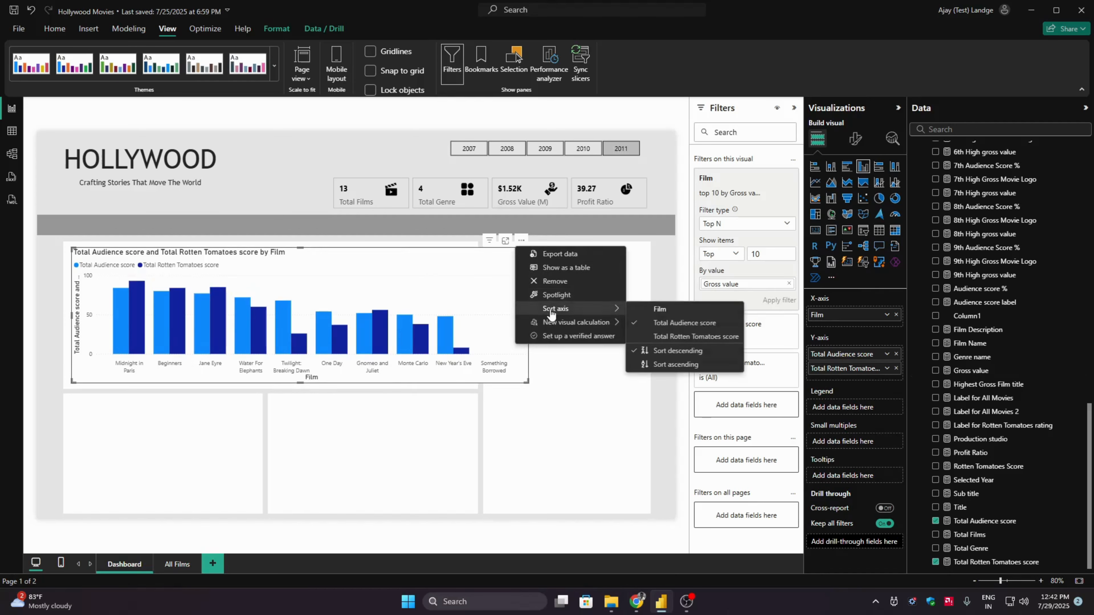
left_click(682, 309)
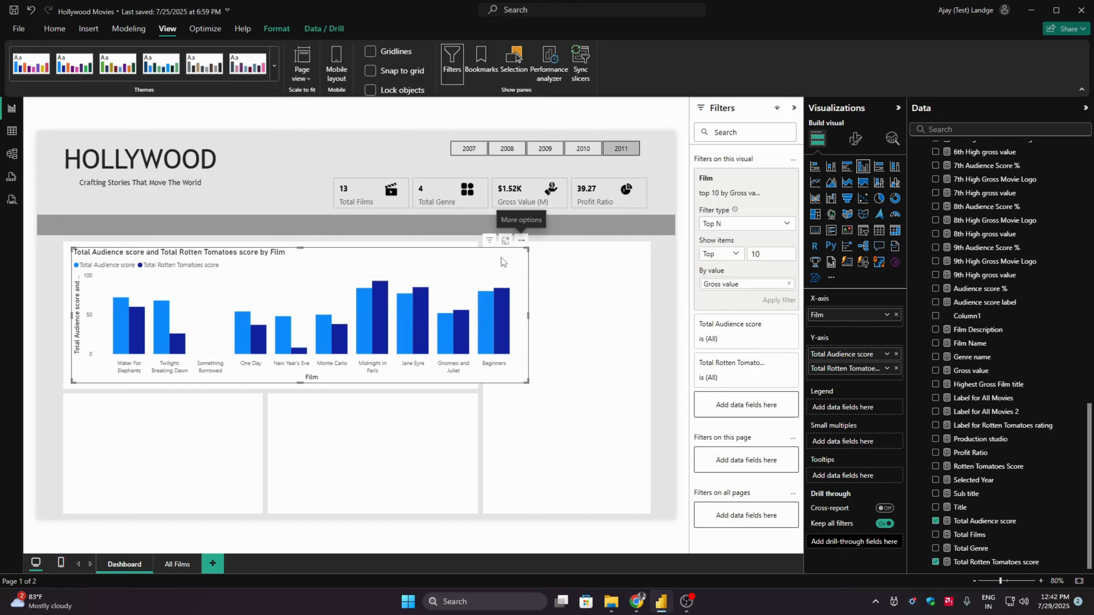
left_click(521, 240)
mouse_move(560, 308)
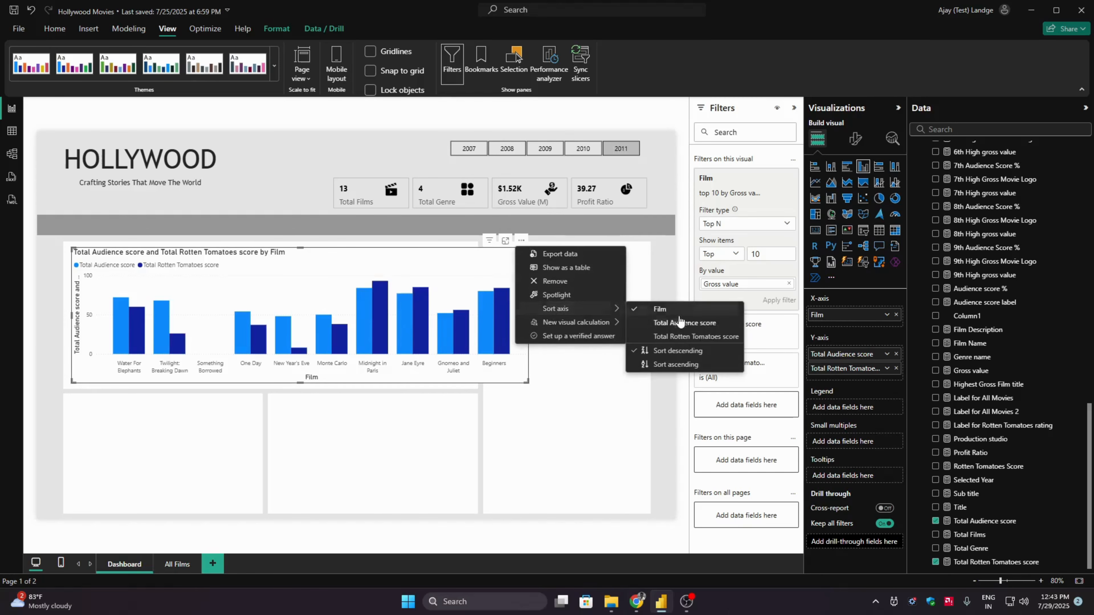
left_click(679, 363)
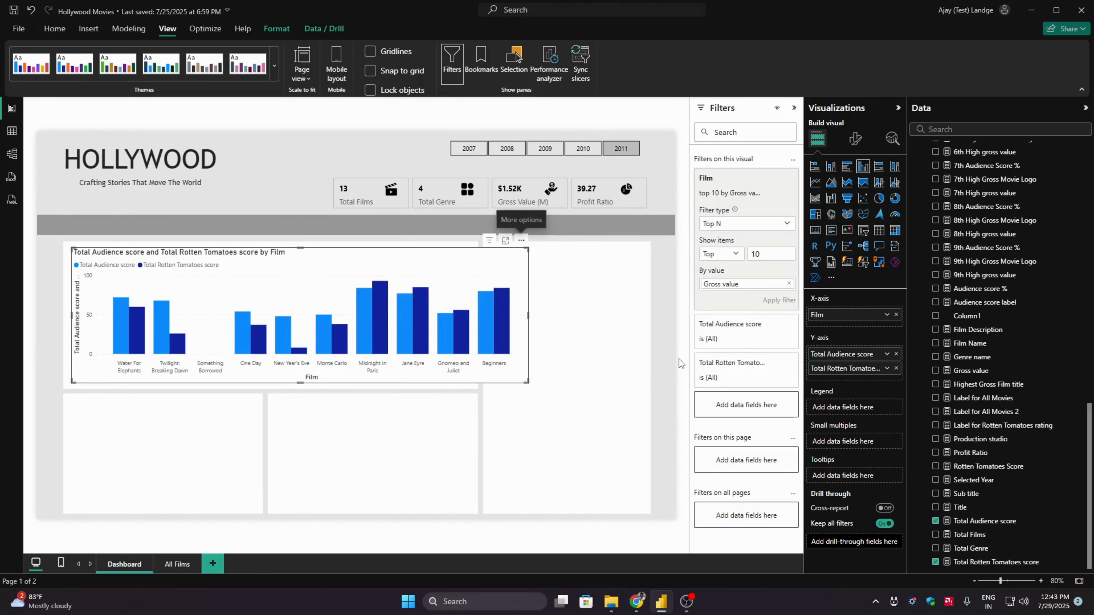
- Collapse the side panes and set the column chart's height to 312 and width to 883 in its general size properties
left_click(898, 108)
left_click(1084, 109)
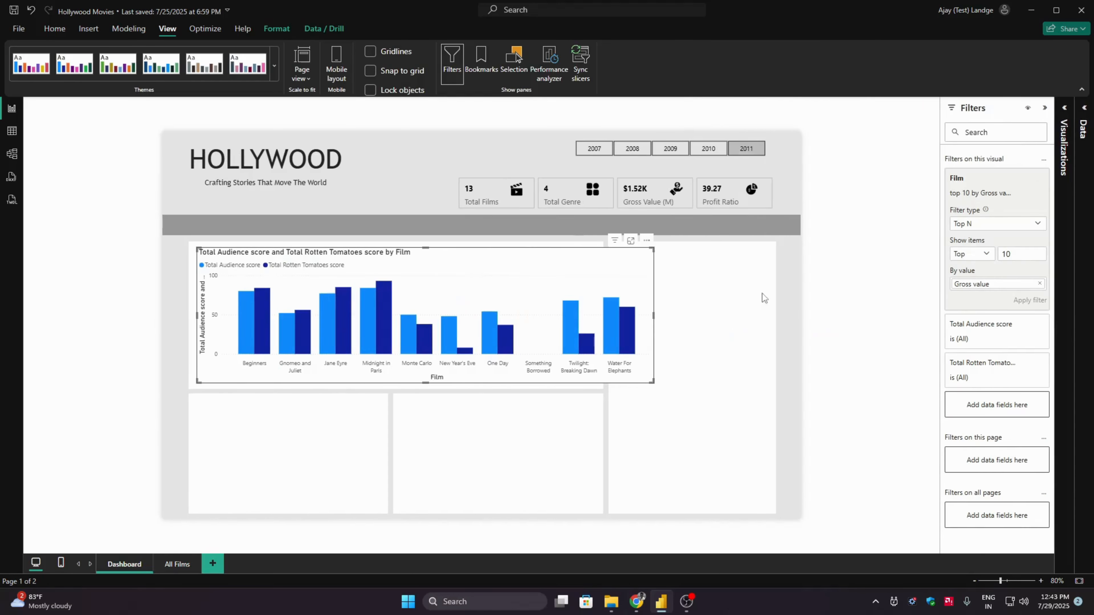
left_click(1064, 108)
left_click(1021, 138)
left_click(1021, 190)
left_click(1001, 218)
left_click(1006, 274)
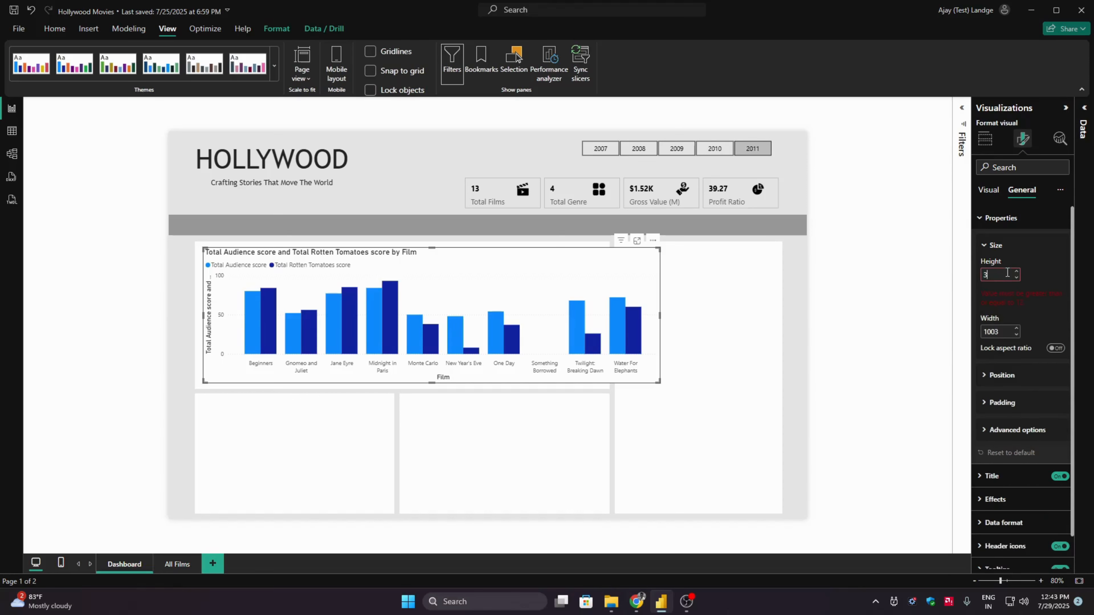
type("312")
left_click(1003, 305)
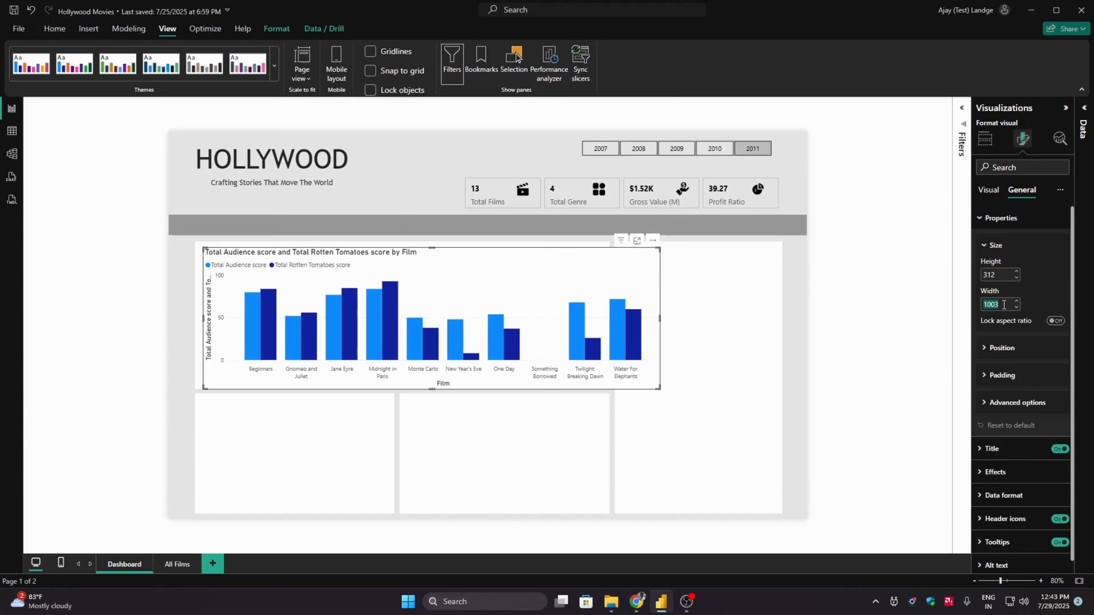
type("883")
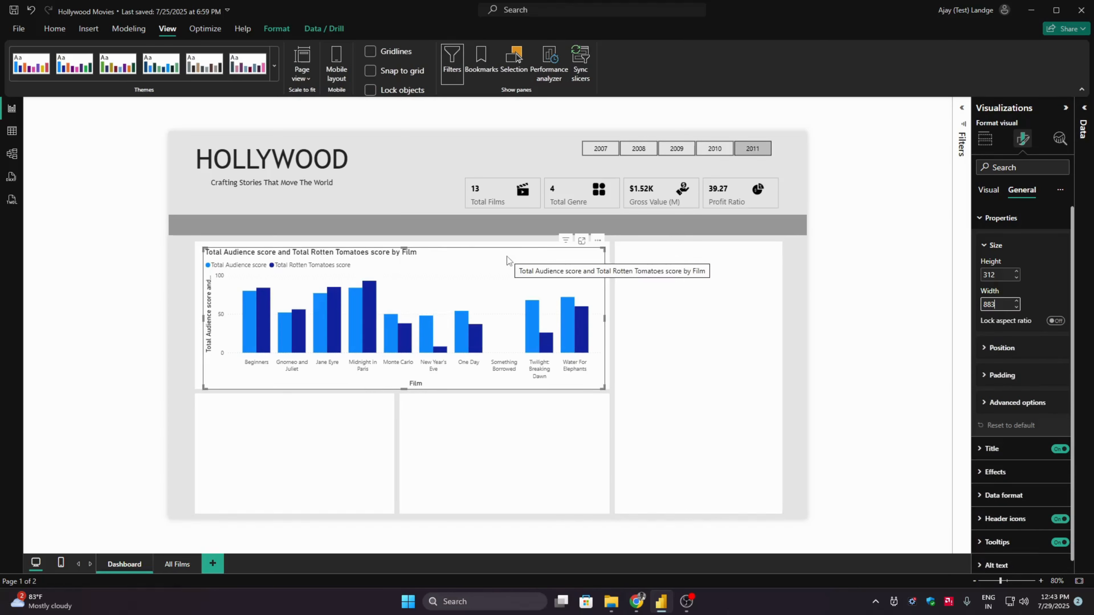
- Align the column chart and the large upper-left background shape to each other's center and middle, and clear the selection
left_click(199, 252, "ctrl")
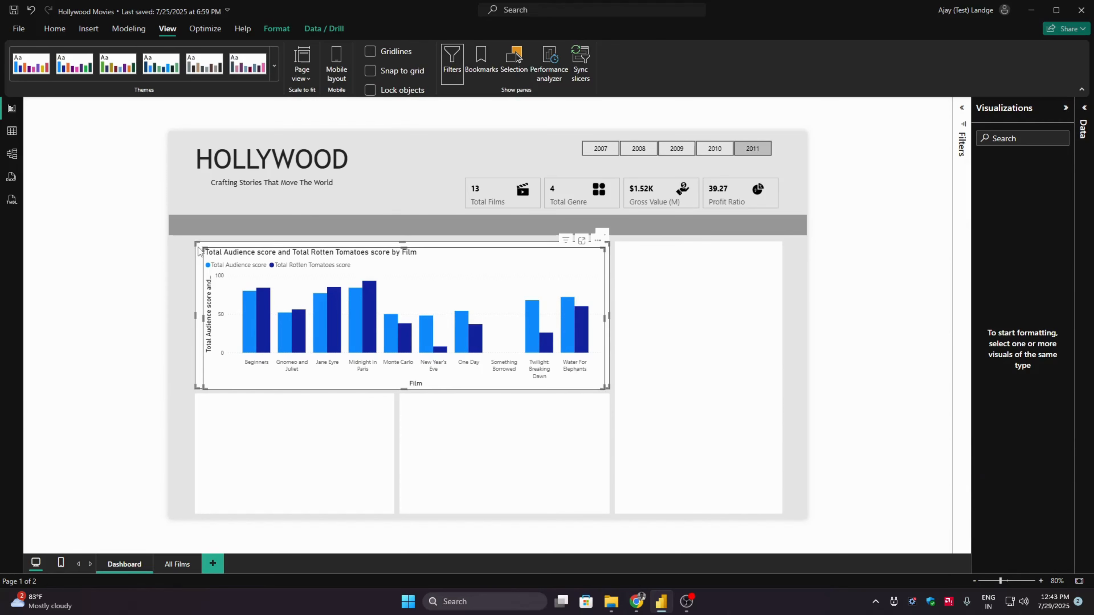
left_click(279, 31)
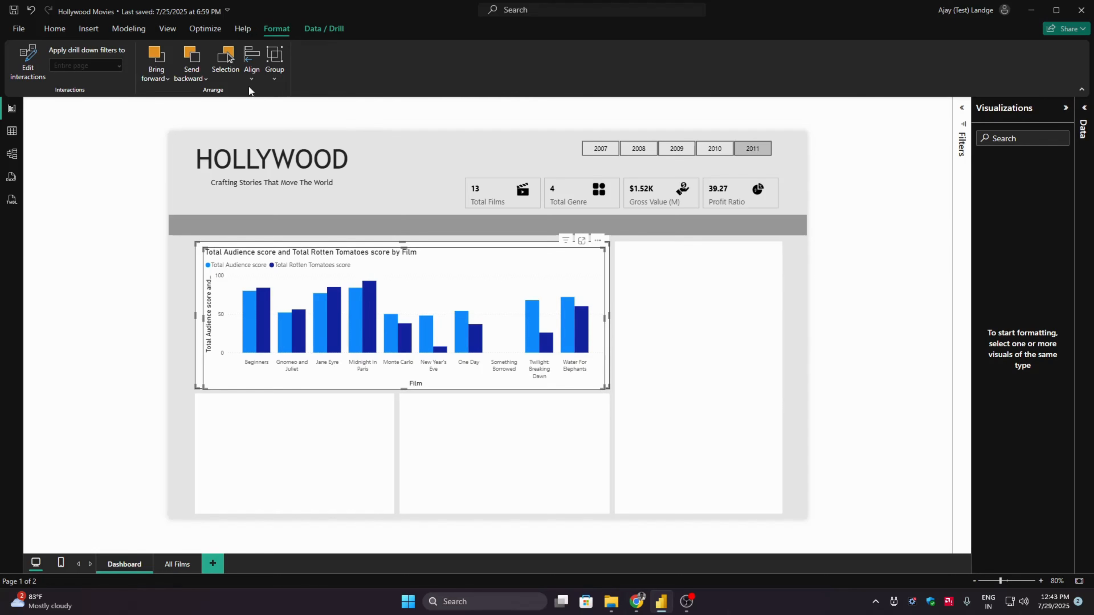
left_click(250, 78)
left_click(286, 118)
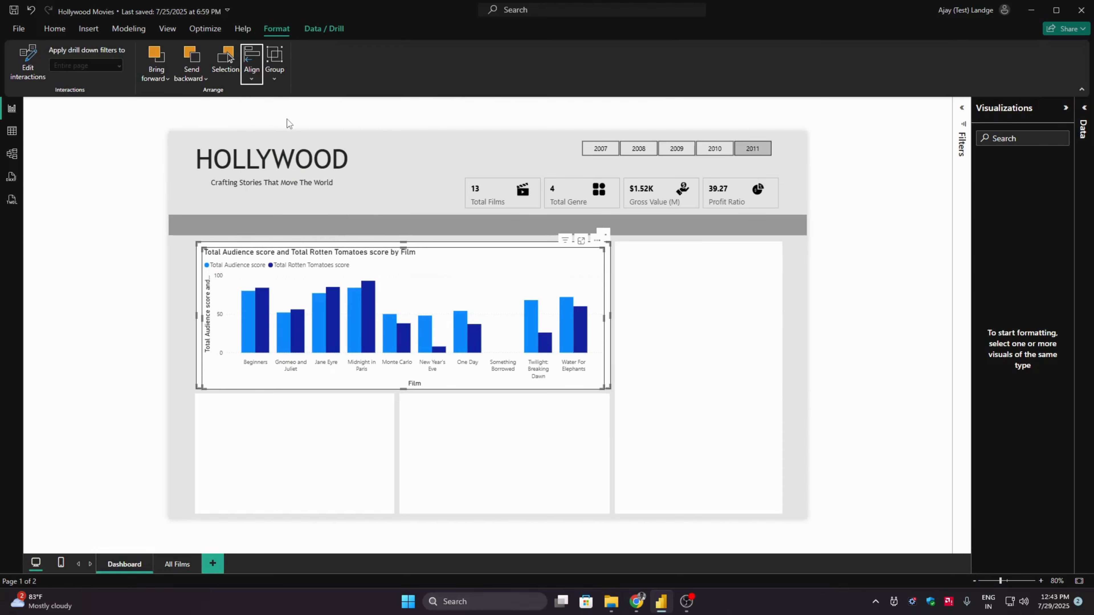
left_click(251, 65)
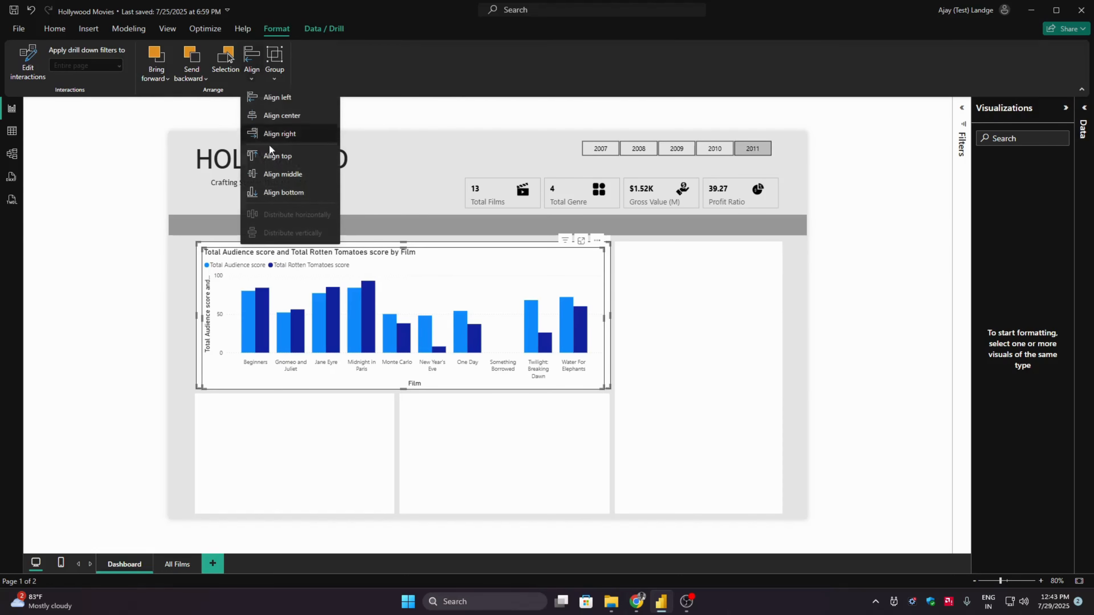
left_click(288, 173)
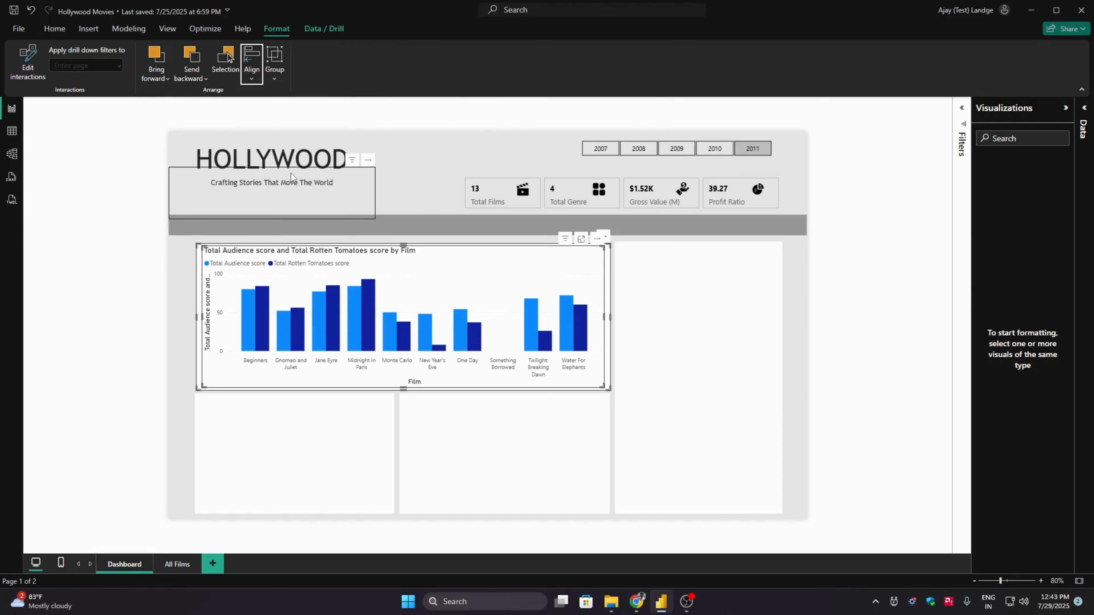
left_click(109, 319)
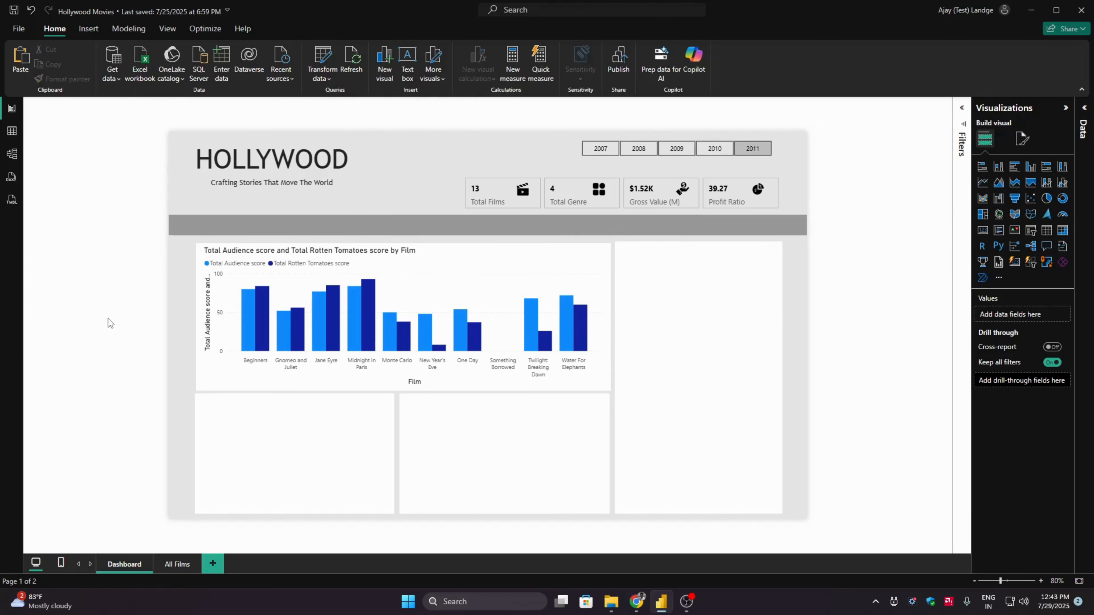
- Turn off the column chart's X-axis title and set the X-axis values font to Trebuchet
left_click(442, 263)
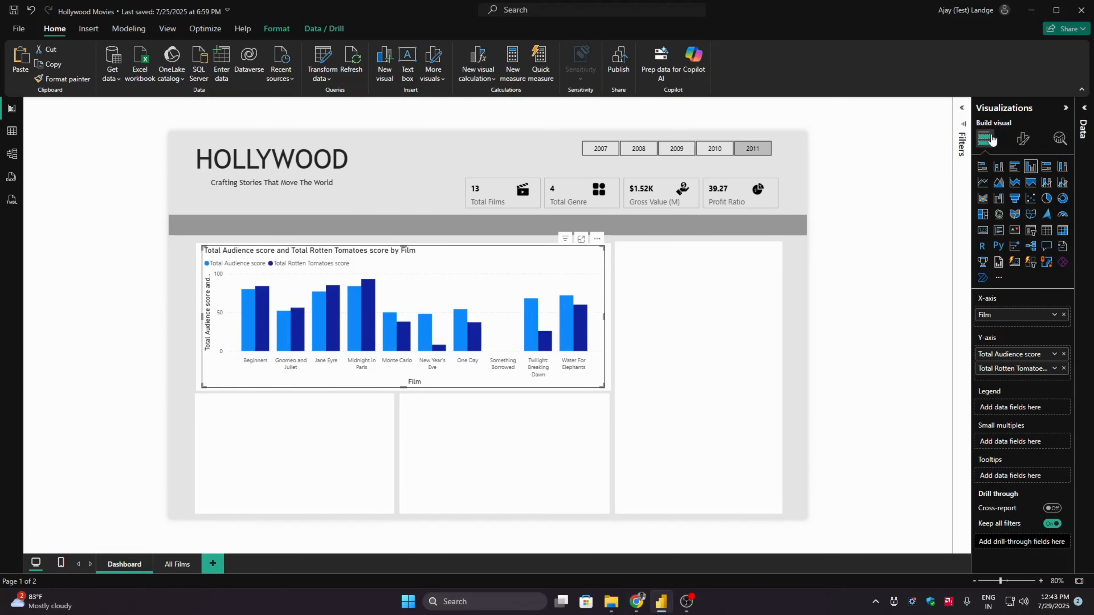
left_click(1022, 138)
left_click(1018, 217)
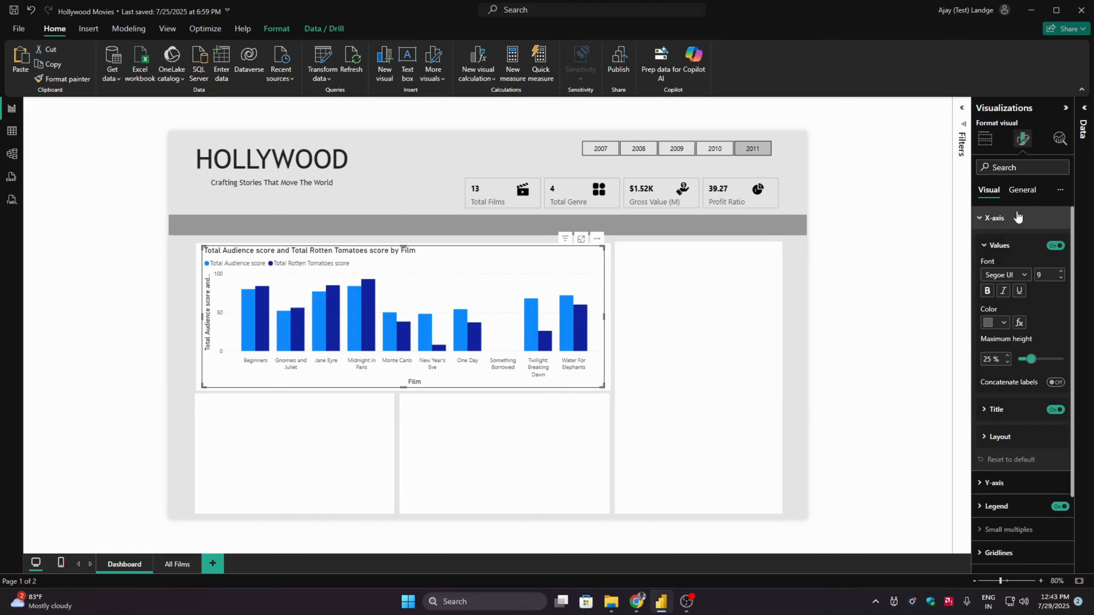
left_click(1056, 412)
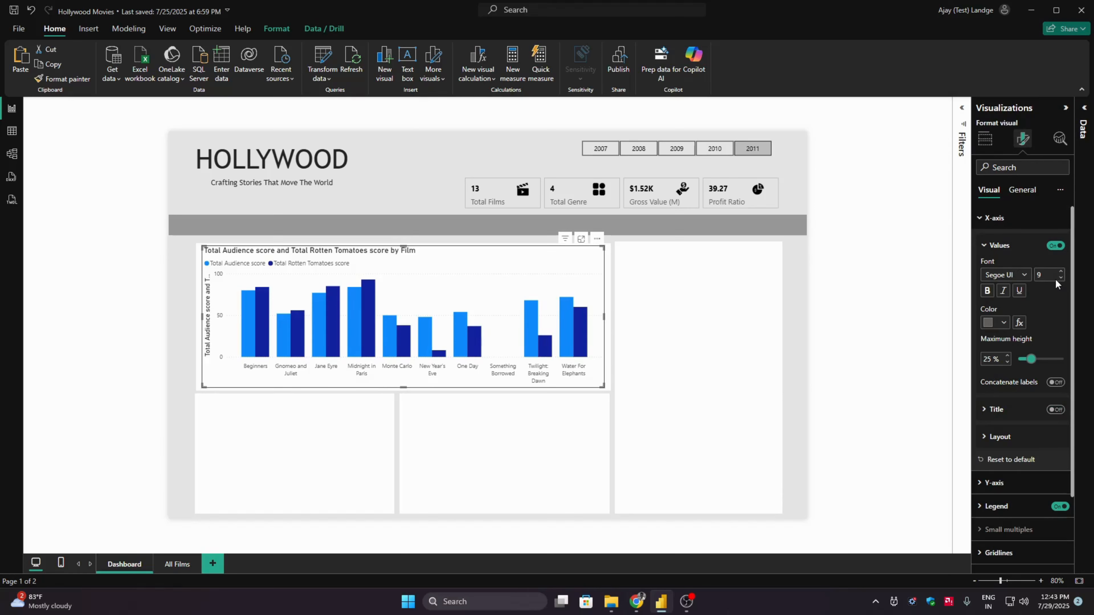
left_click(1022, 275)
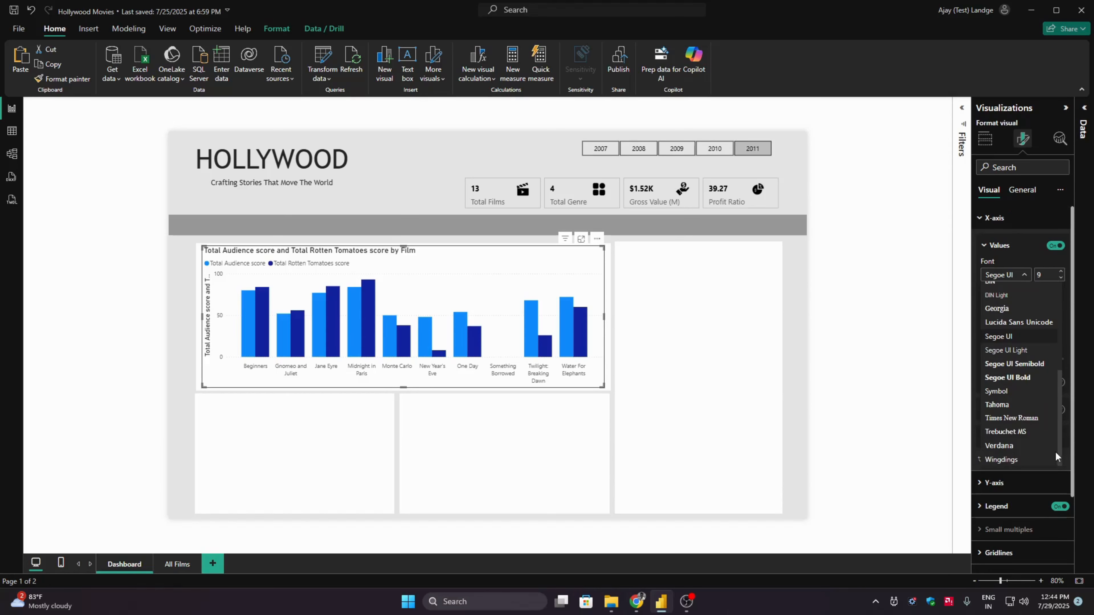
left_click(1017, 432)
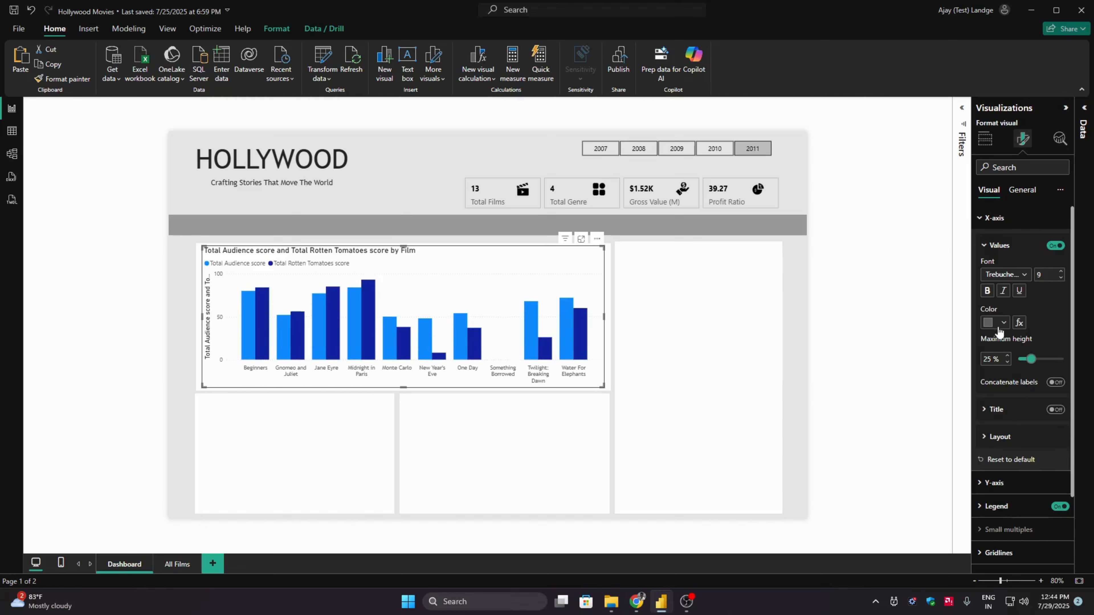
left_click(991, 223)
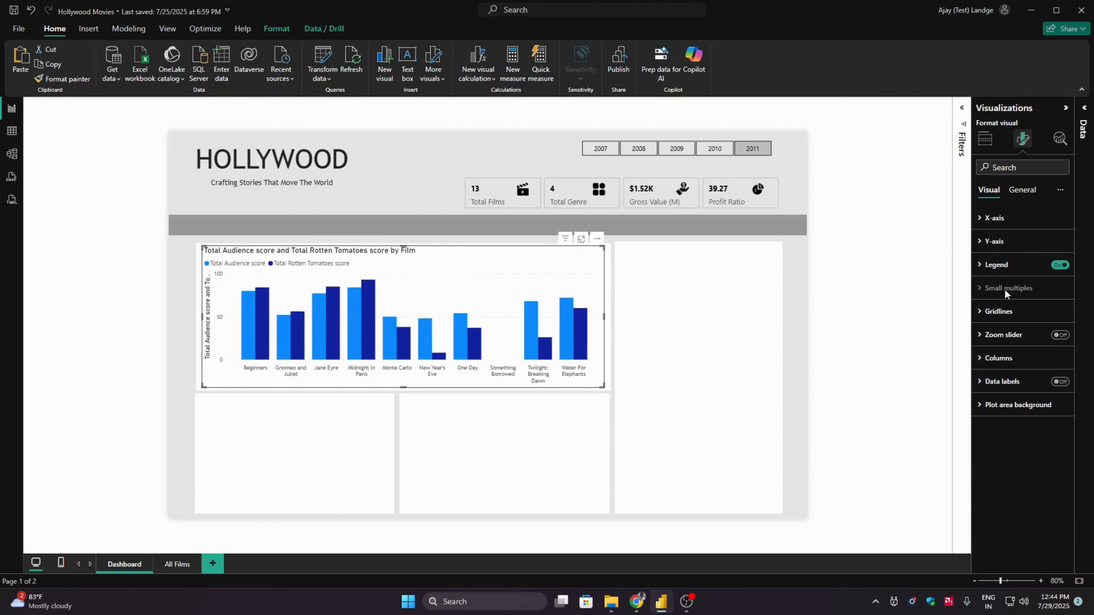
- Turn off the column chart's Y-axis title and set the Y-axis values font to Trebuchet
left_click(994, 241)
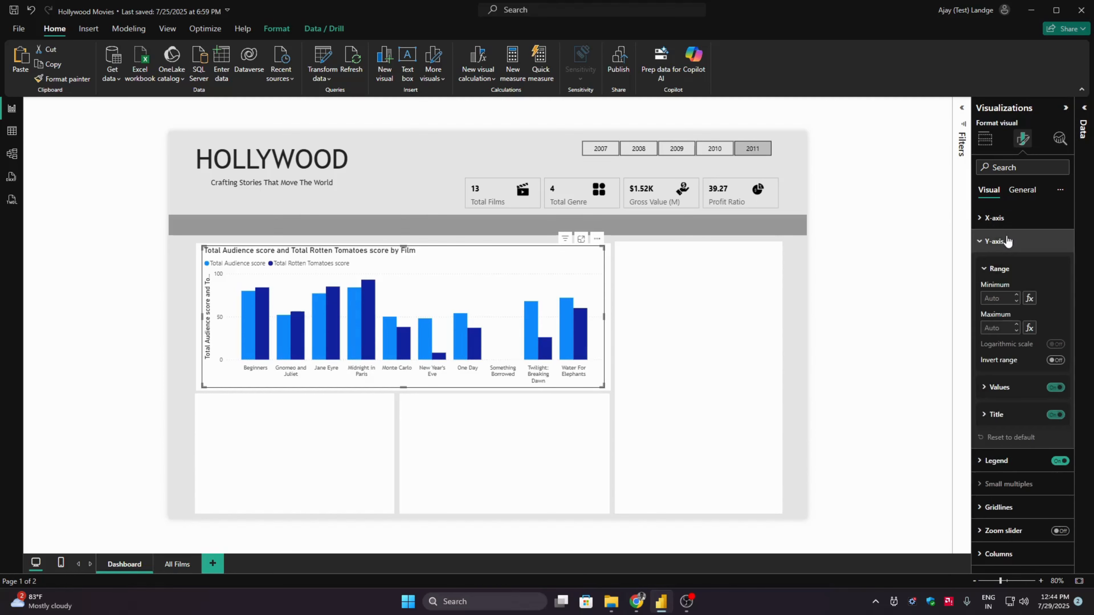
left_click(1055, 416)
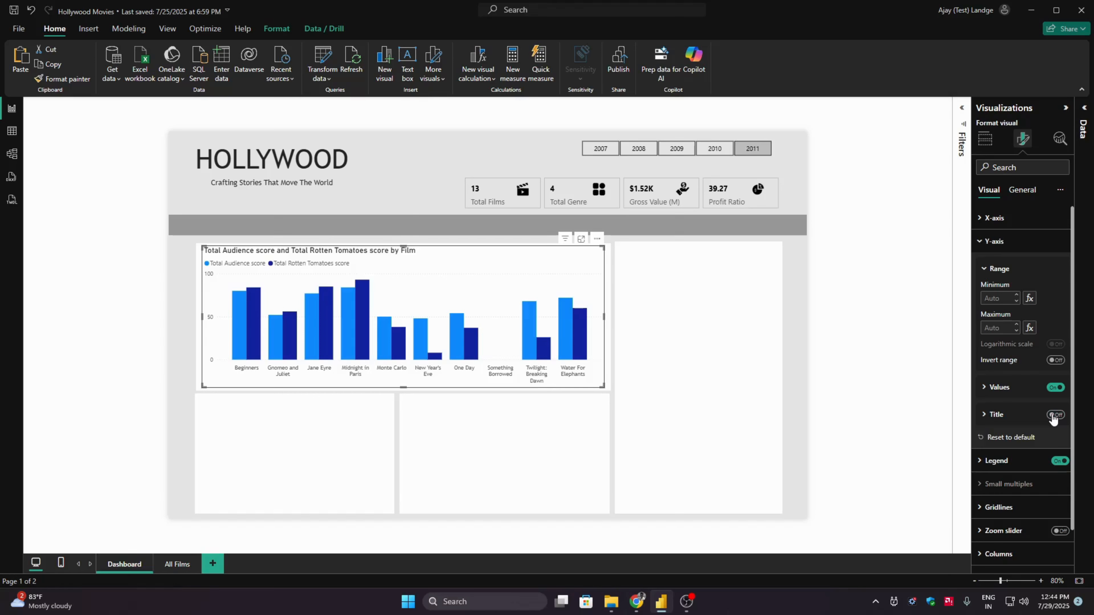
left_click(996, 388)
left_click(1024, 417)
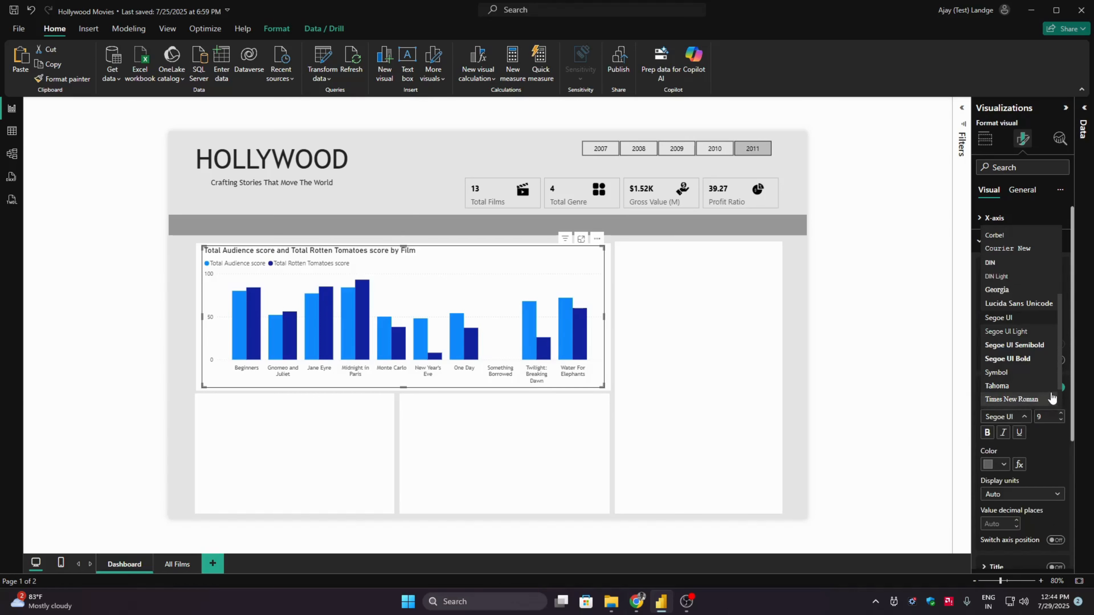
scroll(1051, 396, "down", 2)
left_click(1017, 371)
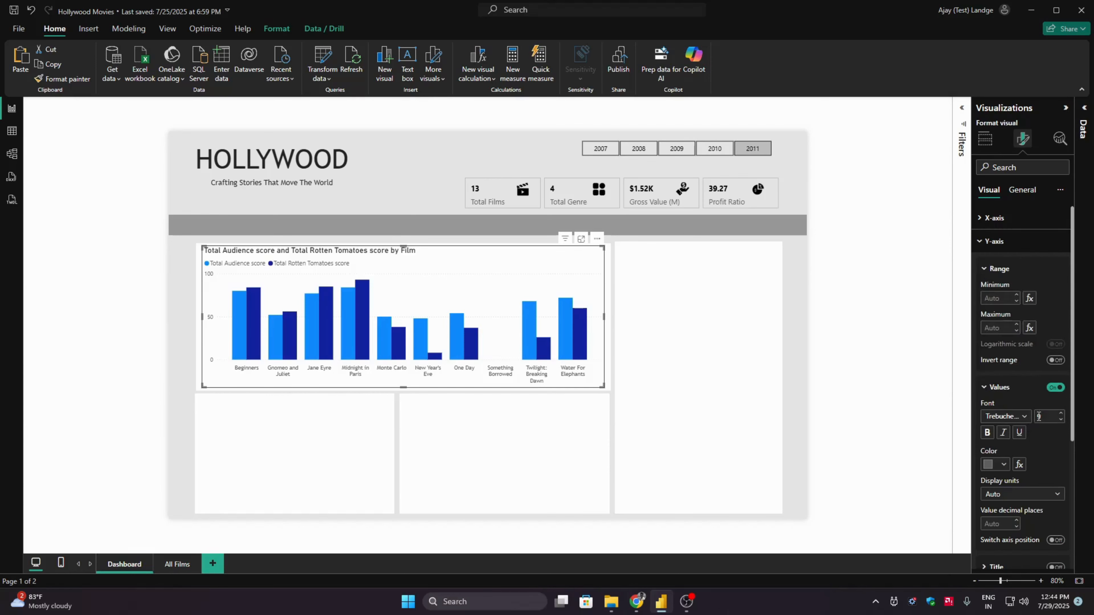
left_click(1002, 387)
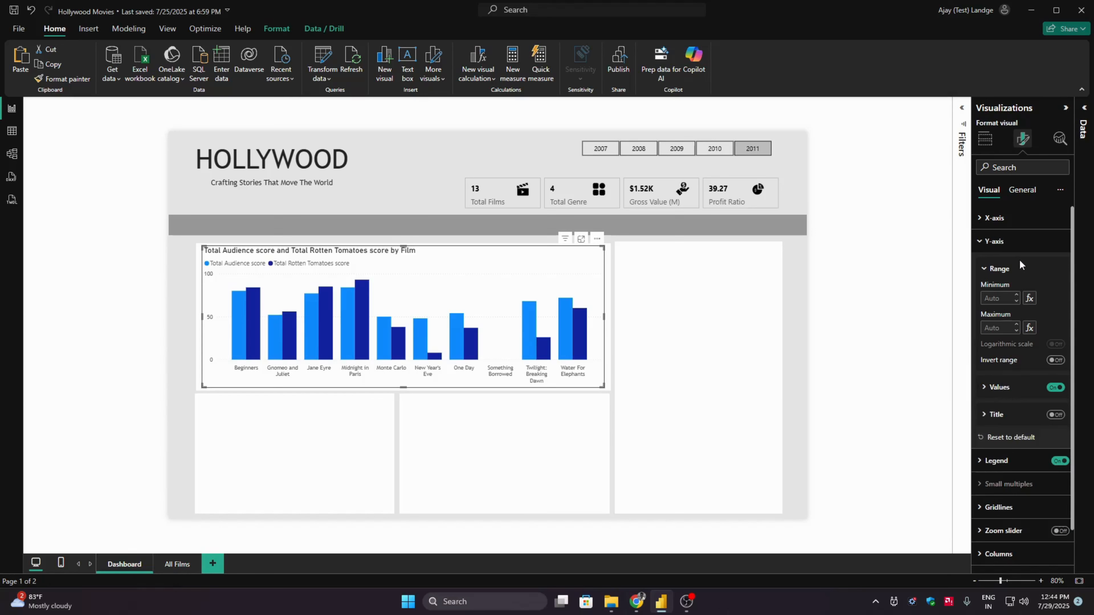
- Set the column chart's legend position to Top center
left_click(1017, 244)
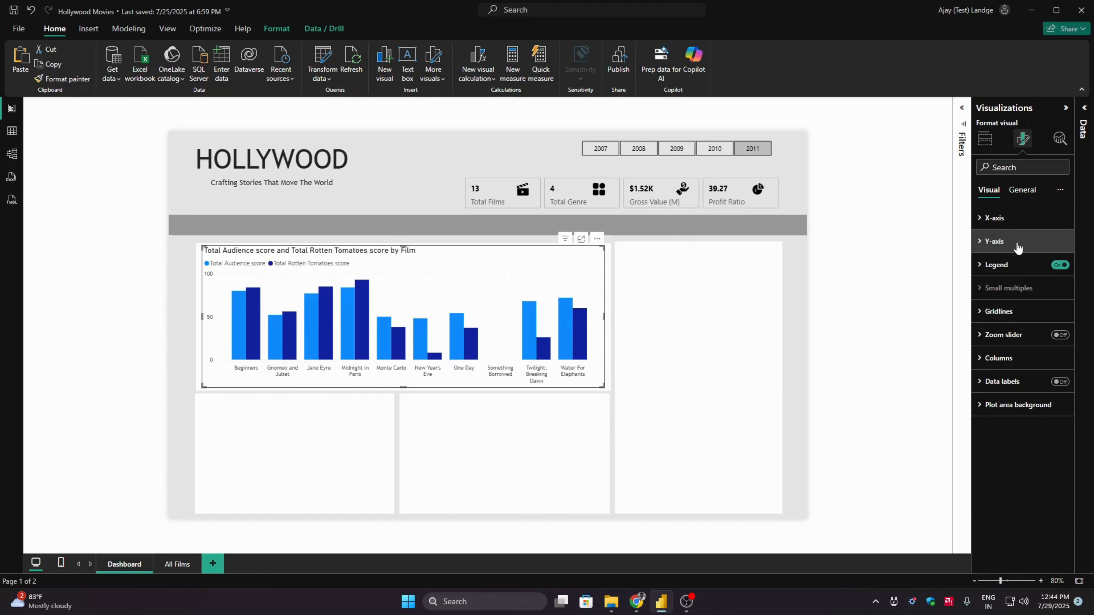
left_click(999, 267)
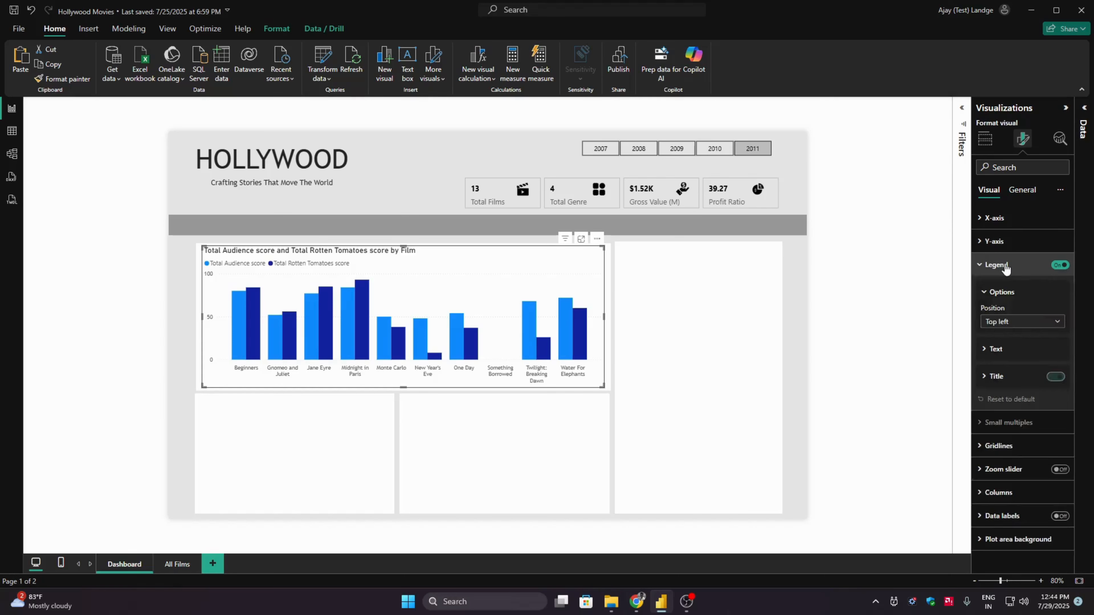
left_click(1010, 324)
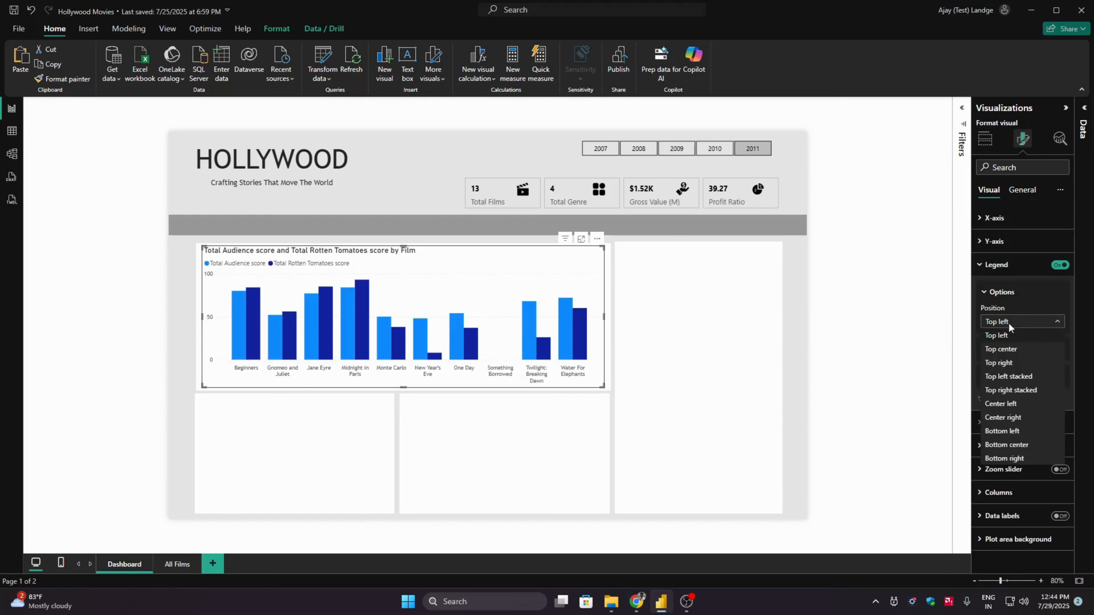
left_click(1009, 350)
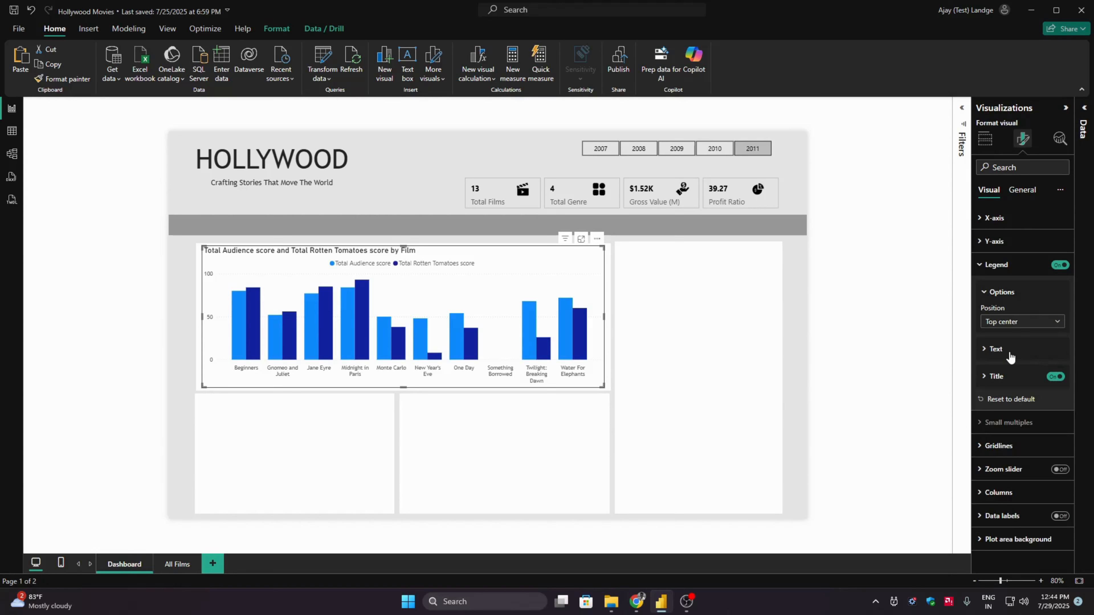
left_click(999, 267)
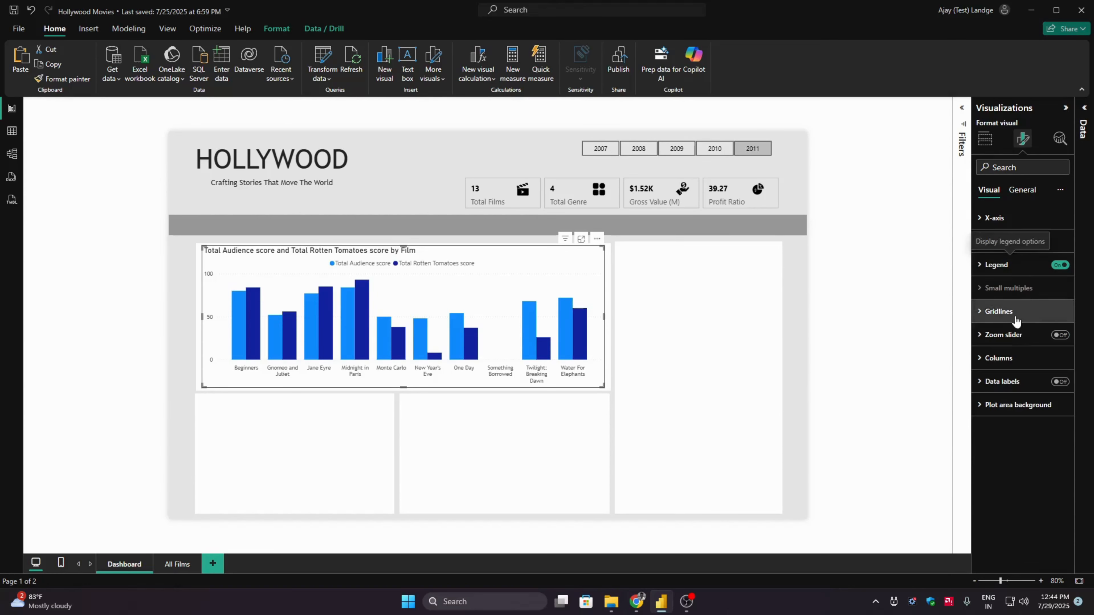
- Set the column color of the Total Audience score series to hex #00BCD4
left_click(1014, 360)
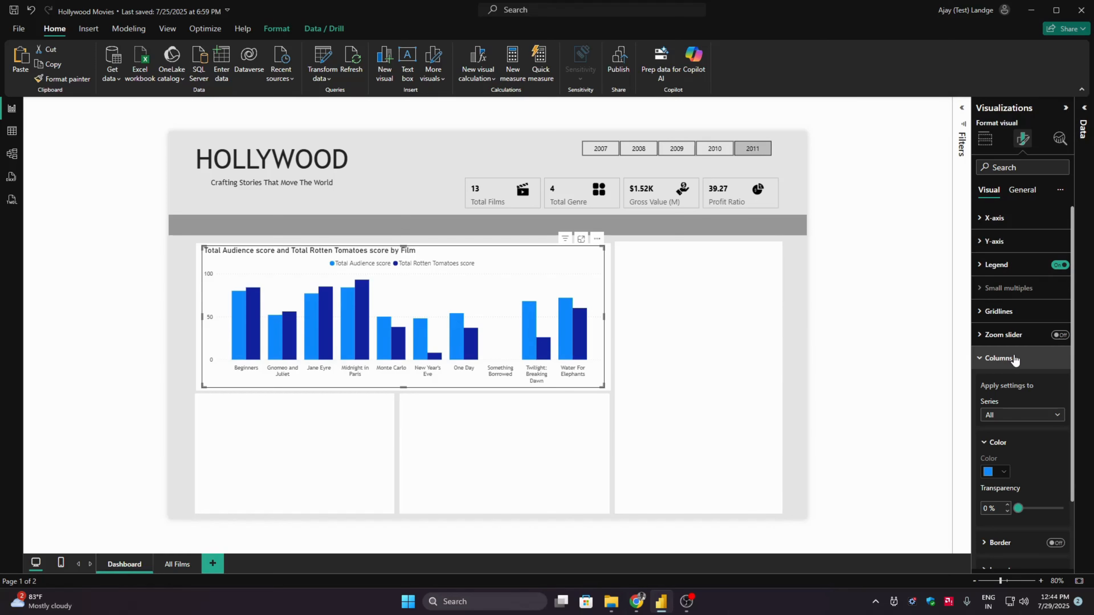
left_click(1008, 417)
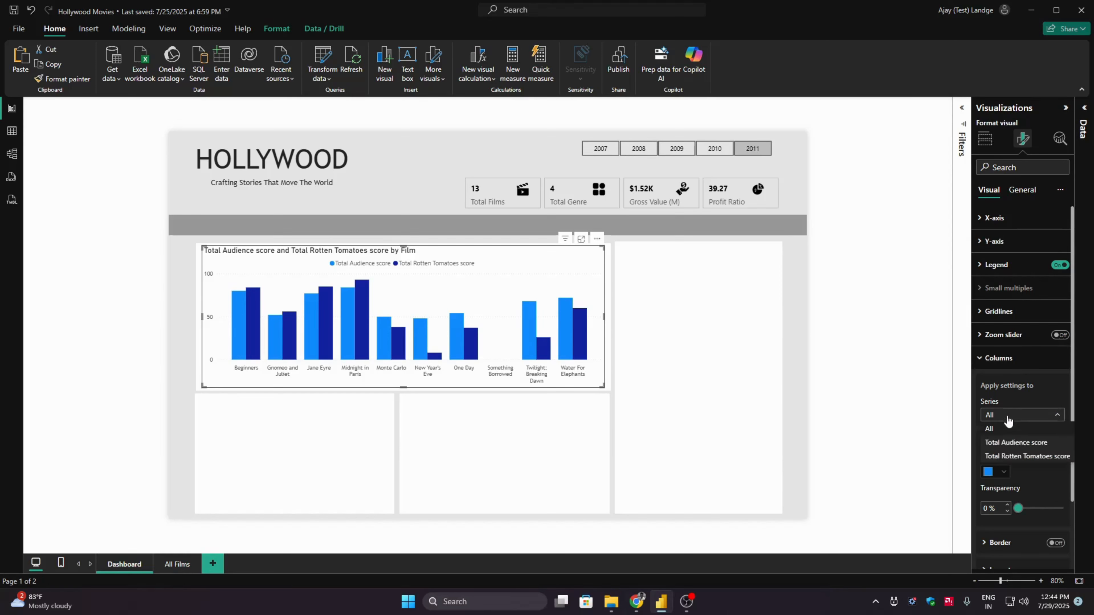
left_click(1010, 442)
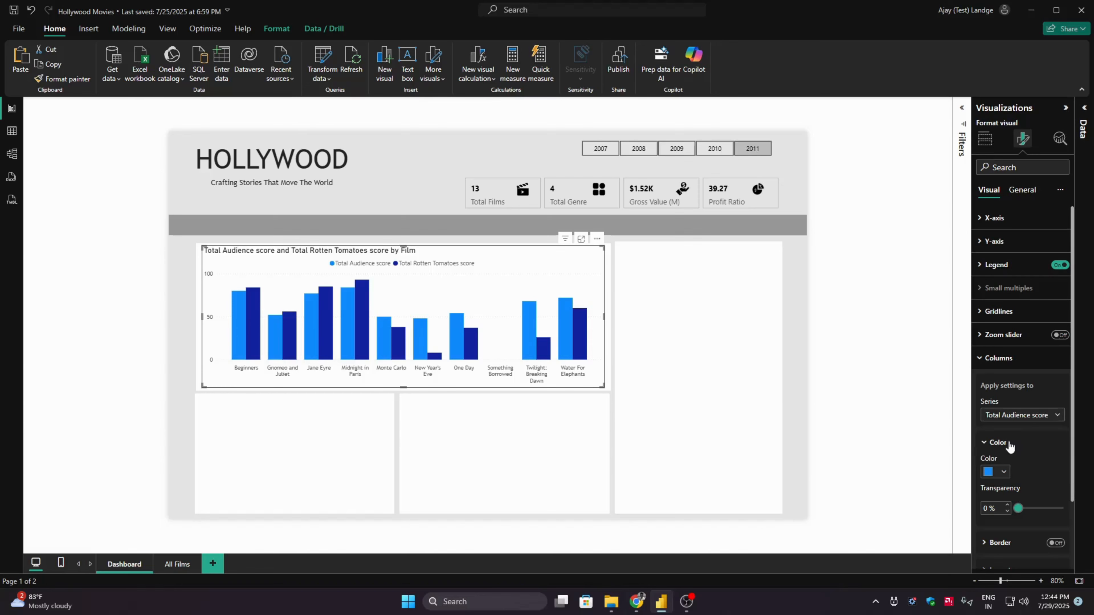
left_click(1002, 471)
left_click(962, 448)
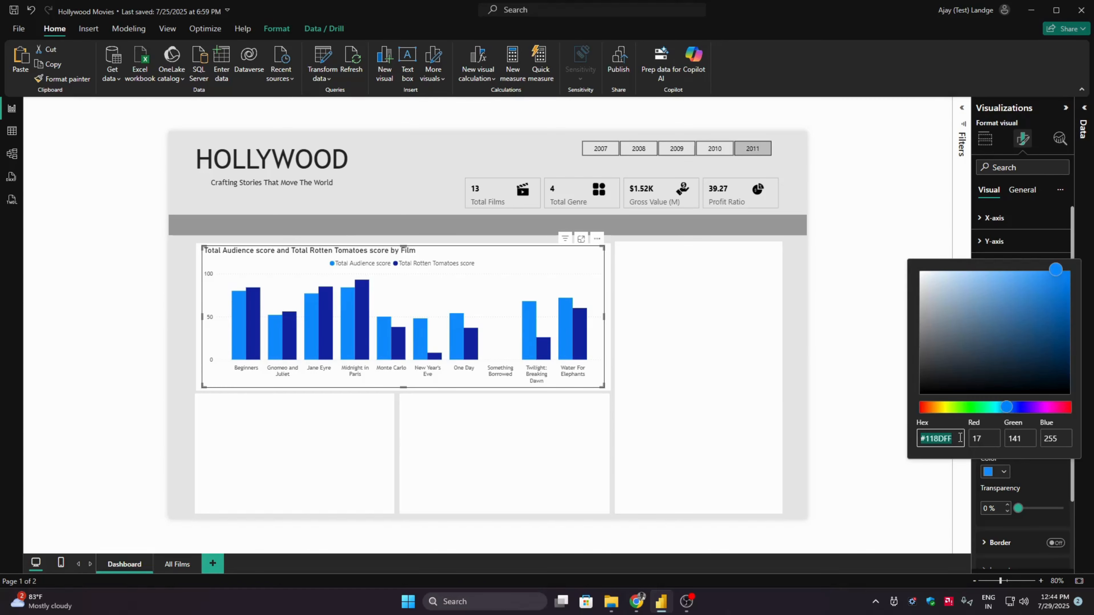
type("#00BCD4")
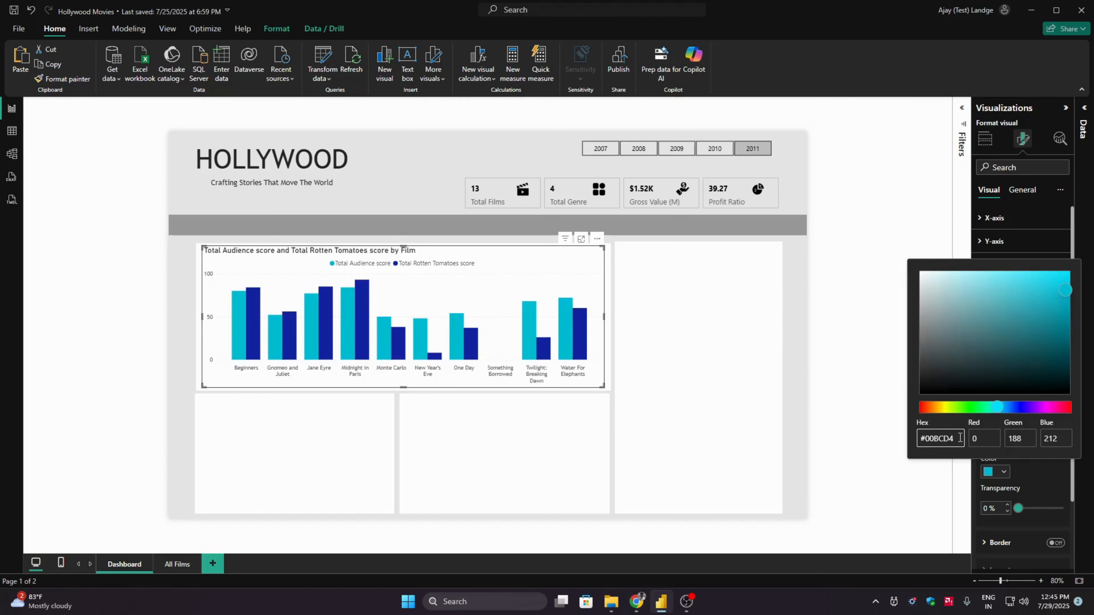
left_click(1040, 469)
- Set the column color of the Total Rotten Tomatoes score series to hex #3F51B5
left_click(1018, 415)
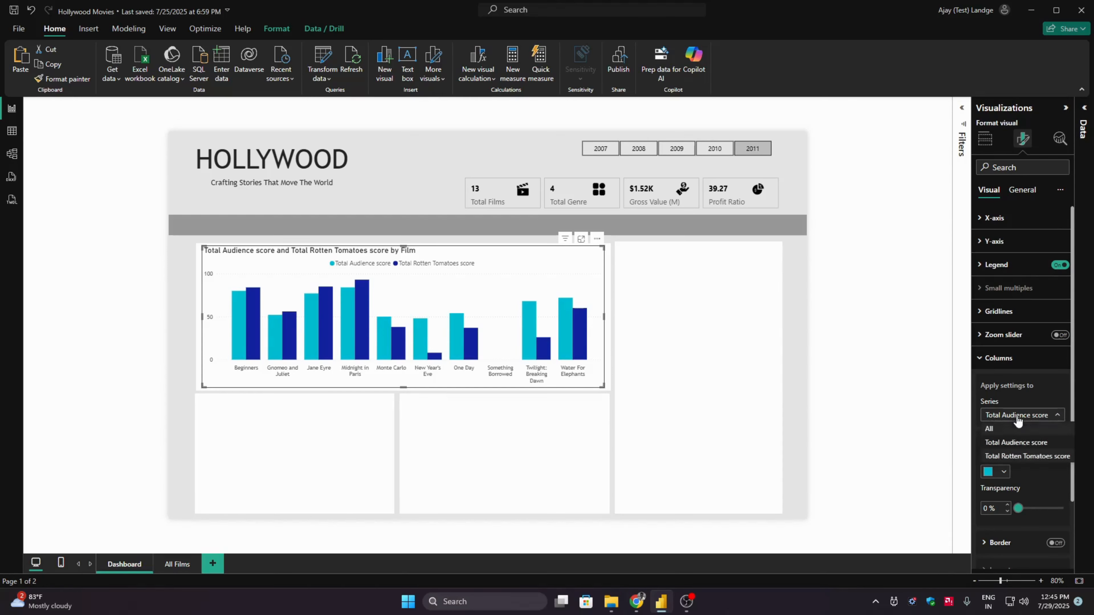
left_click(1019, 456)
left_click(1004, 472)
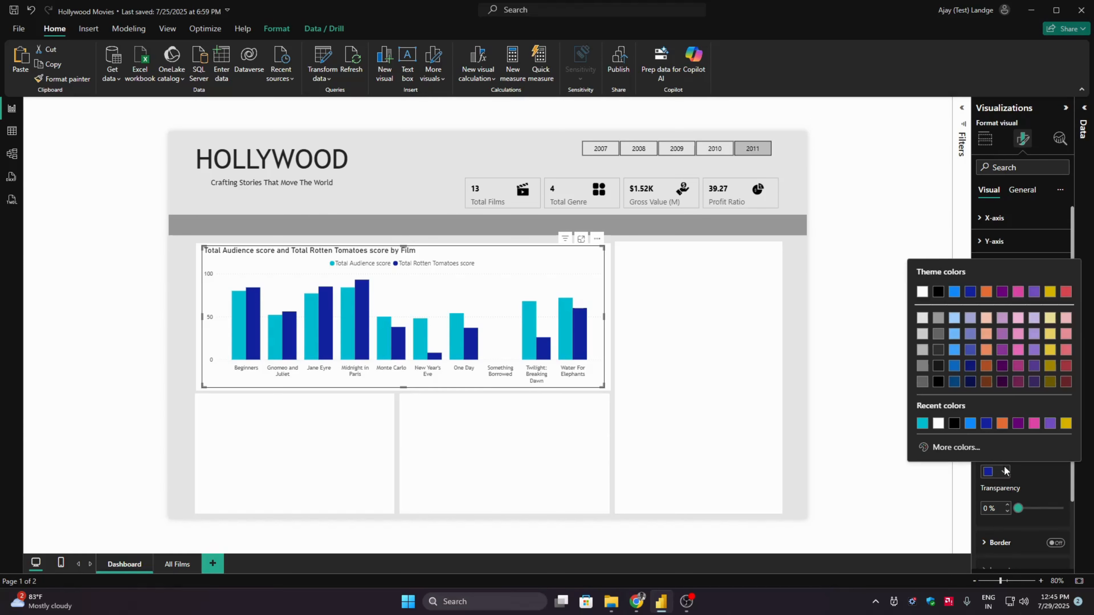
left_click(960, 447)
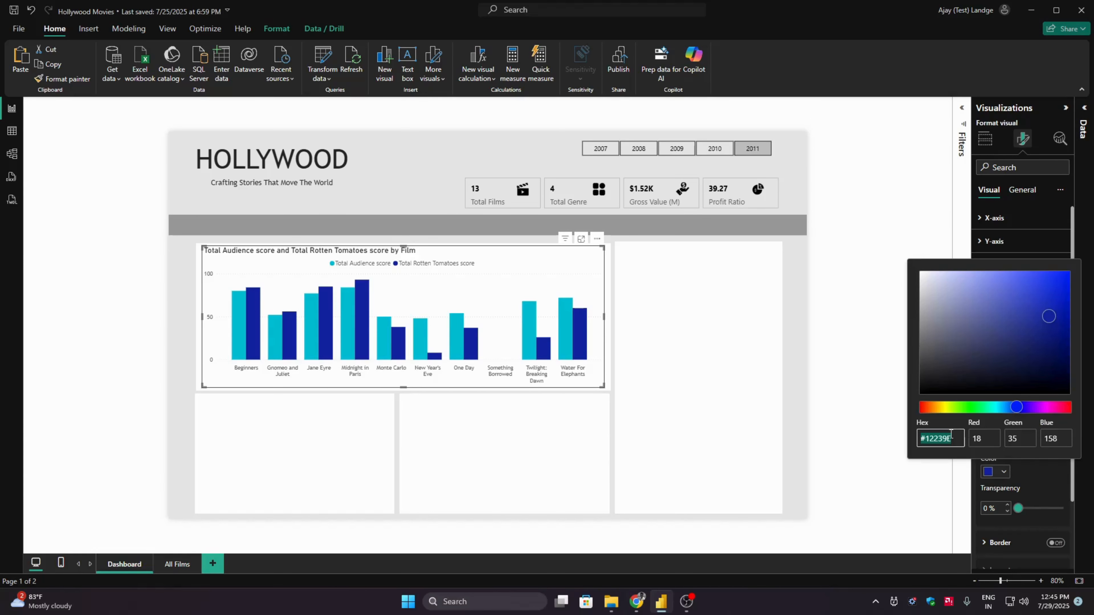
left_click(951, 436)
key("BackSpace")
key("BackSpace")
key("BackSpace")
key("BackSpace")
key("BackSpace")
type("3F51B5")
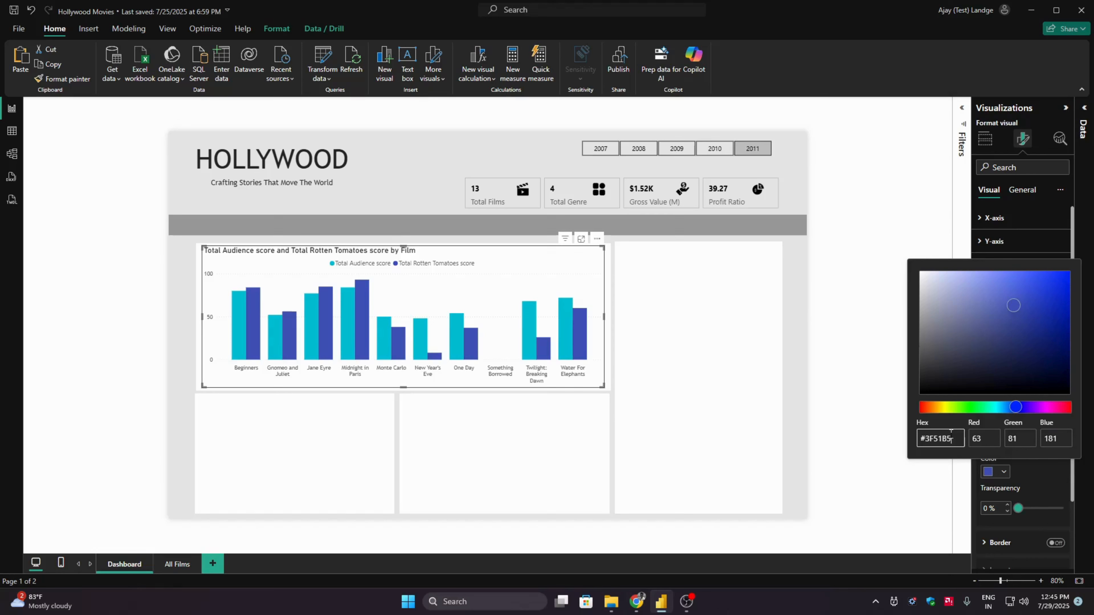
left_click(1041, 475)
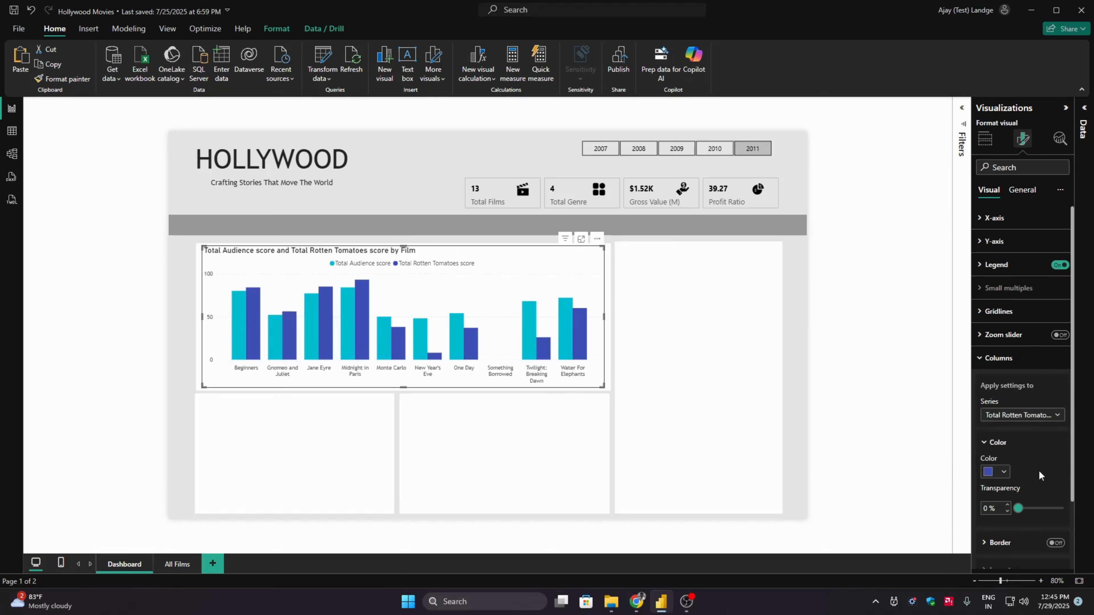
left_click(1027, 358)
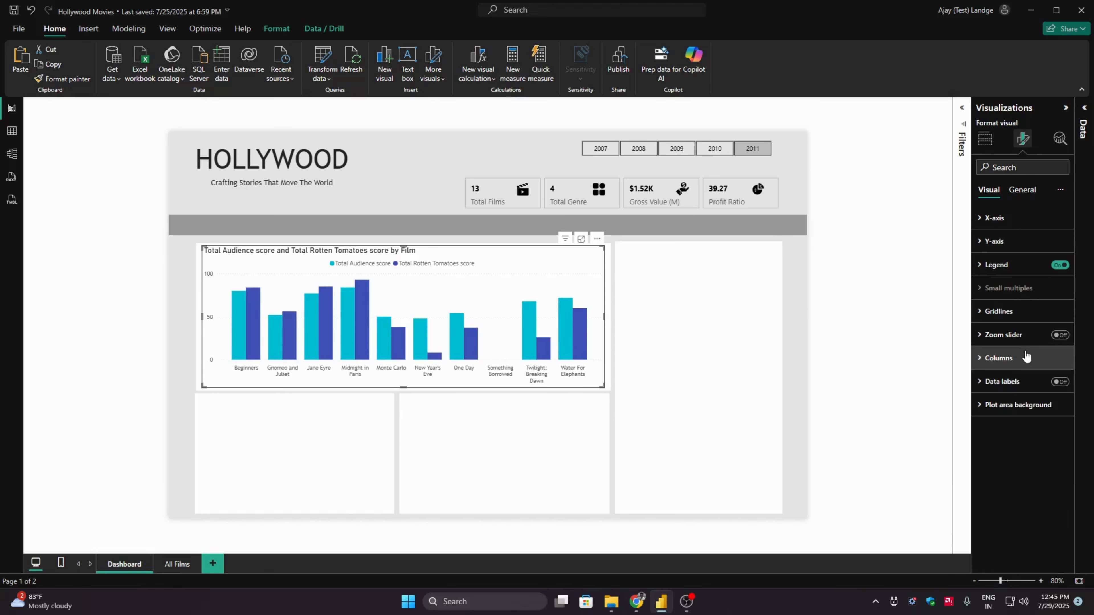
- Turn off the column chart's horizontal gridlines
left_click(1019, 313)
left_click(1055, 339)
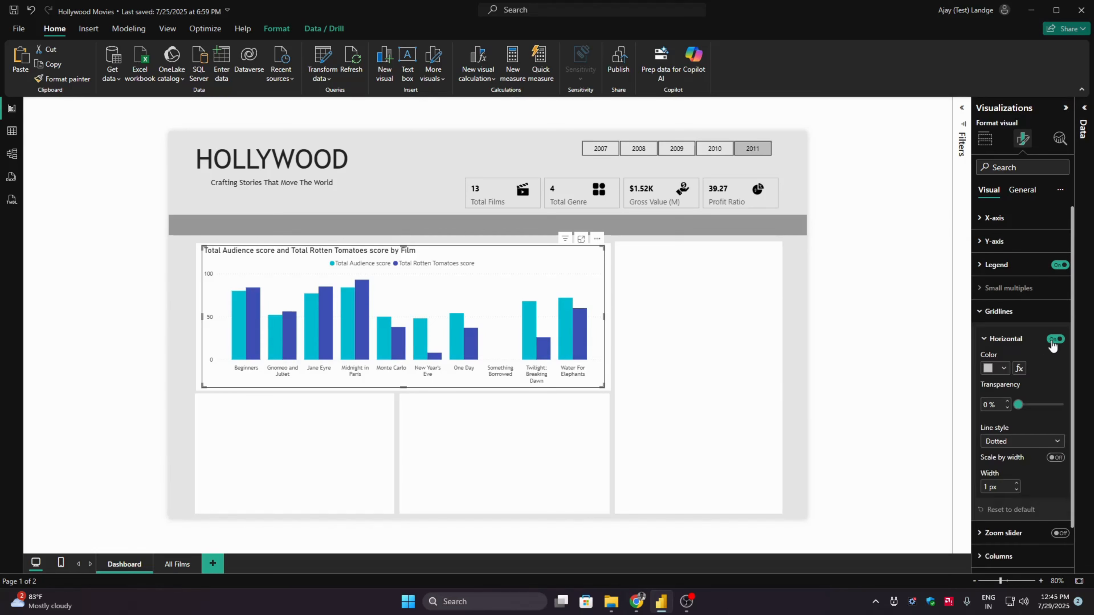
left_click(995, 340)
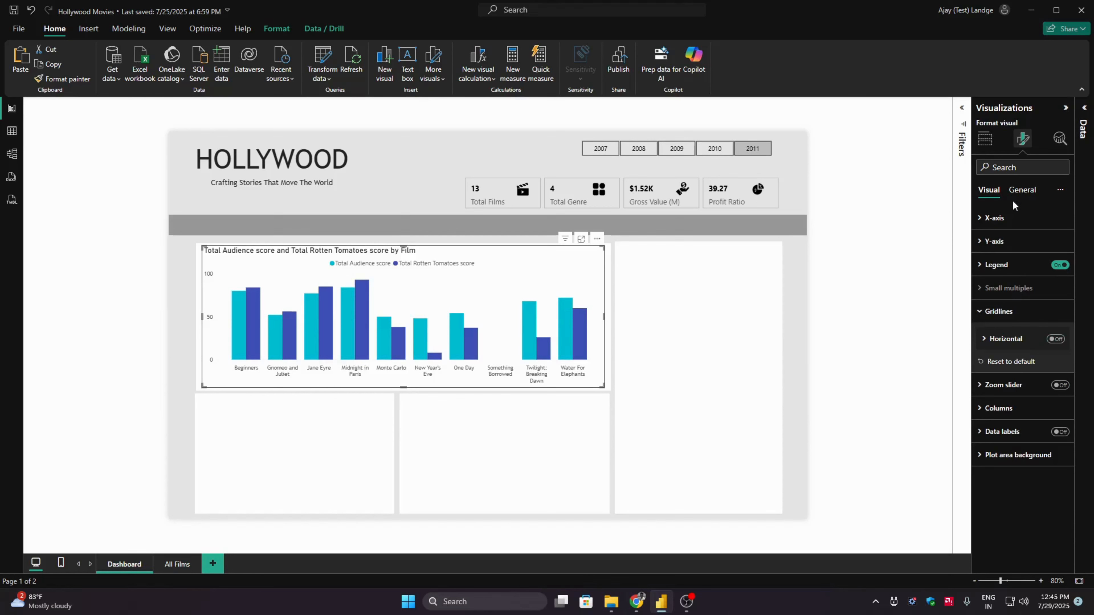
- Expand the Data pane and check the column chart's title with the year slicer set to 2007 and to 2008
left_click(1022, 192)
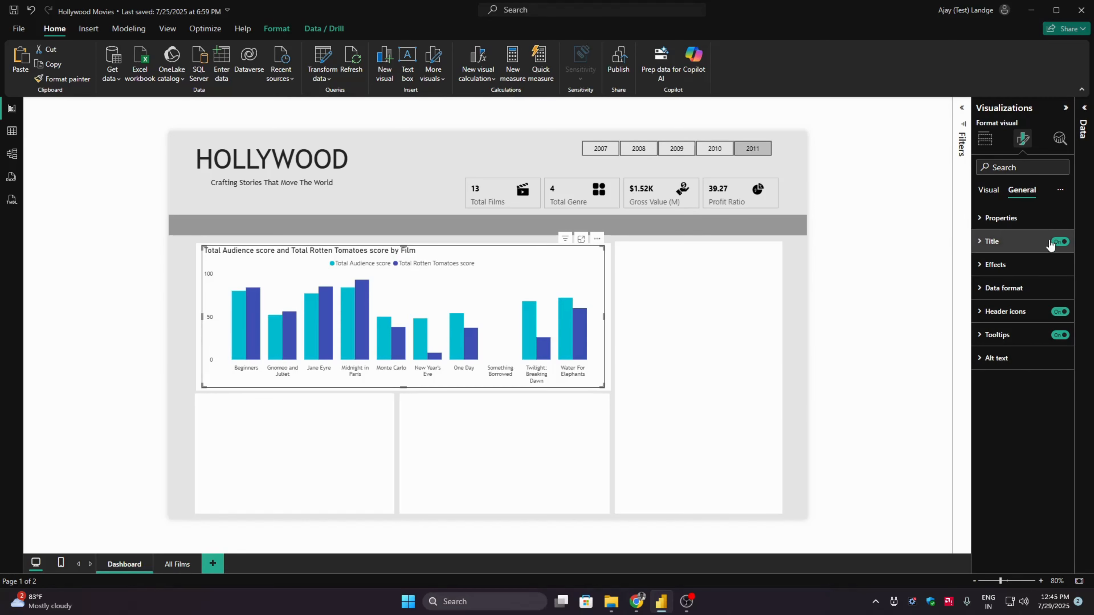
left_click(1086, 119)
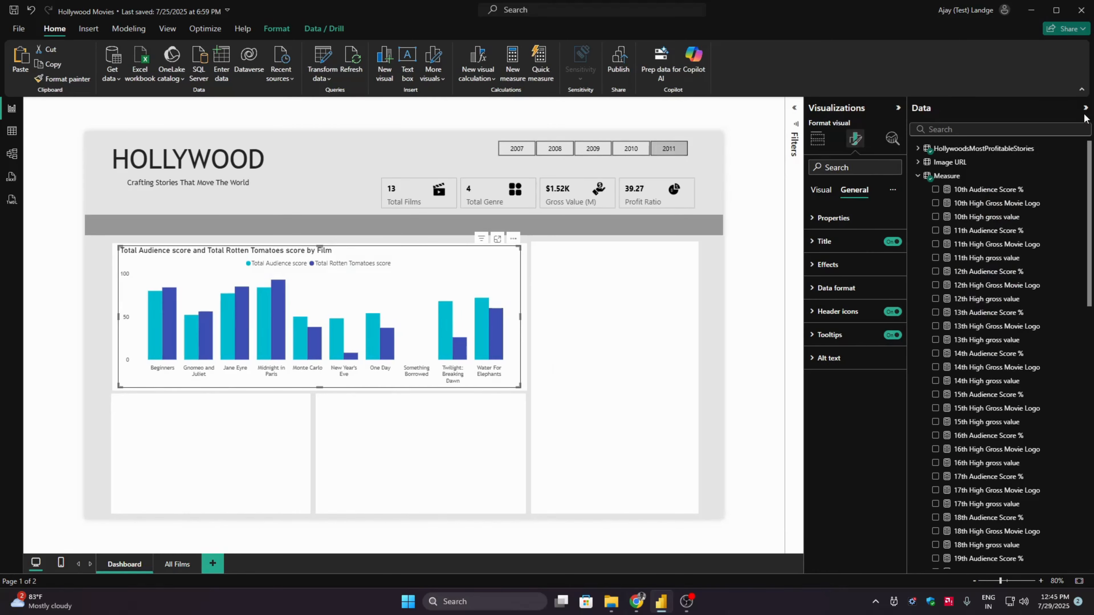
left_click(518, 157)
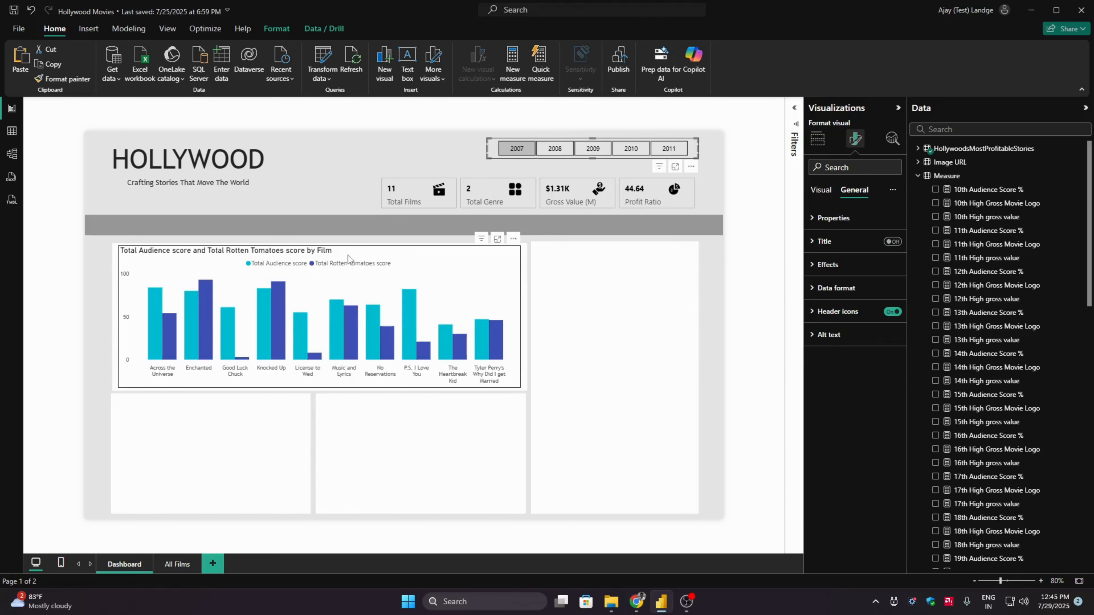
left_click(555, 148)
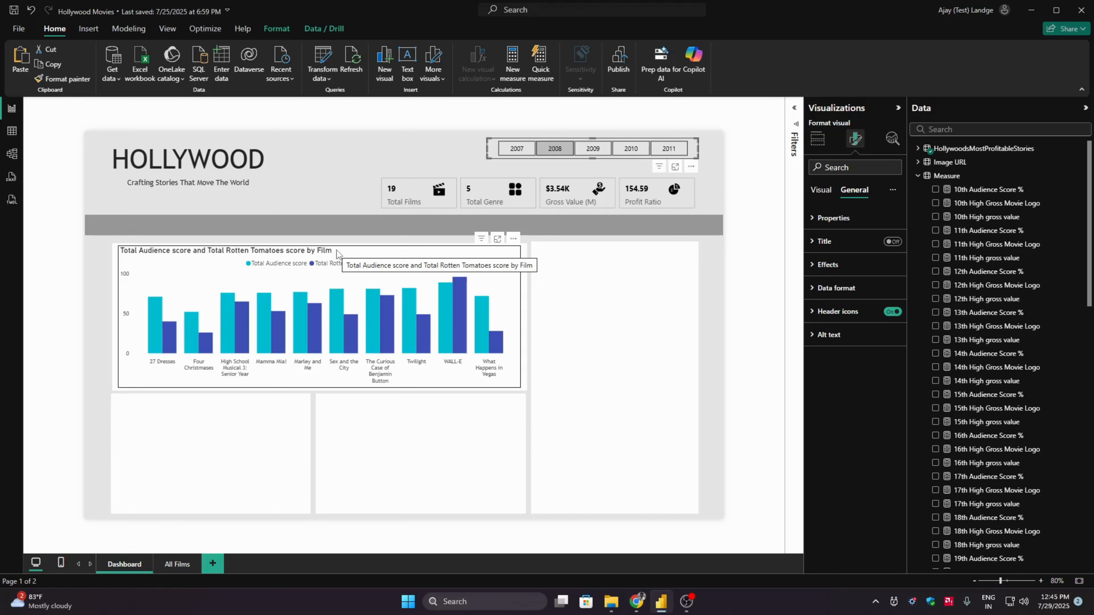
- Start a new measure named Chart Title in the Measure table
left_click(946, 175)
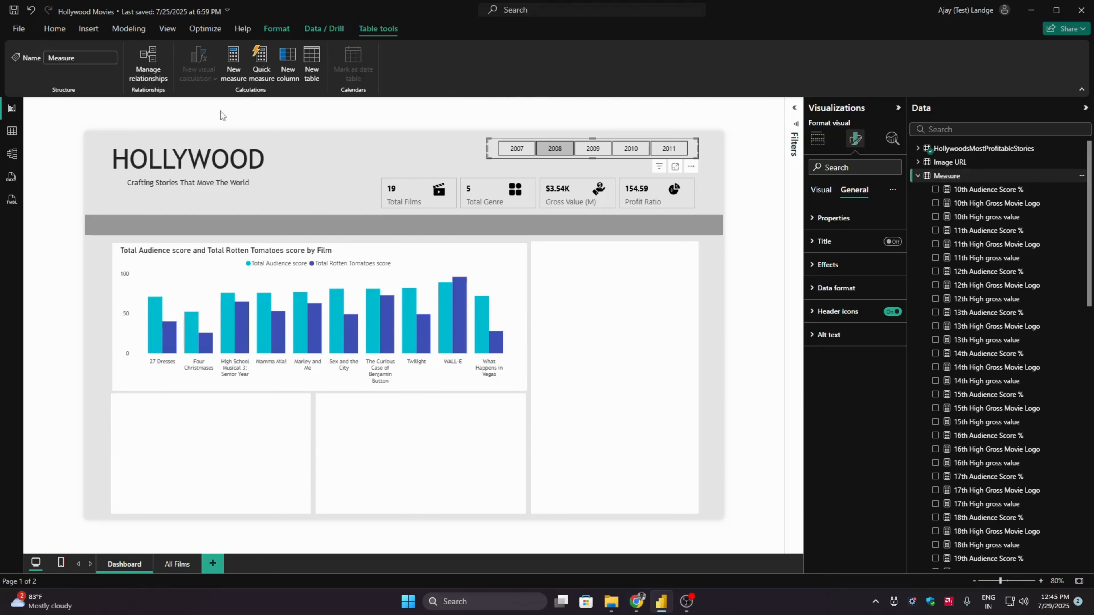
left_click(233, 65)
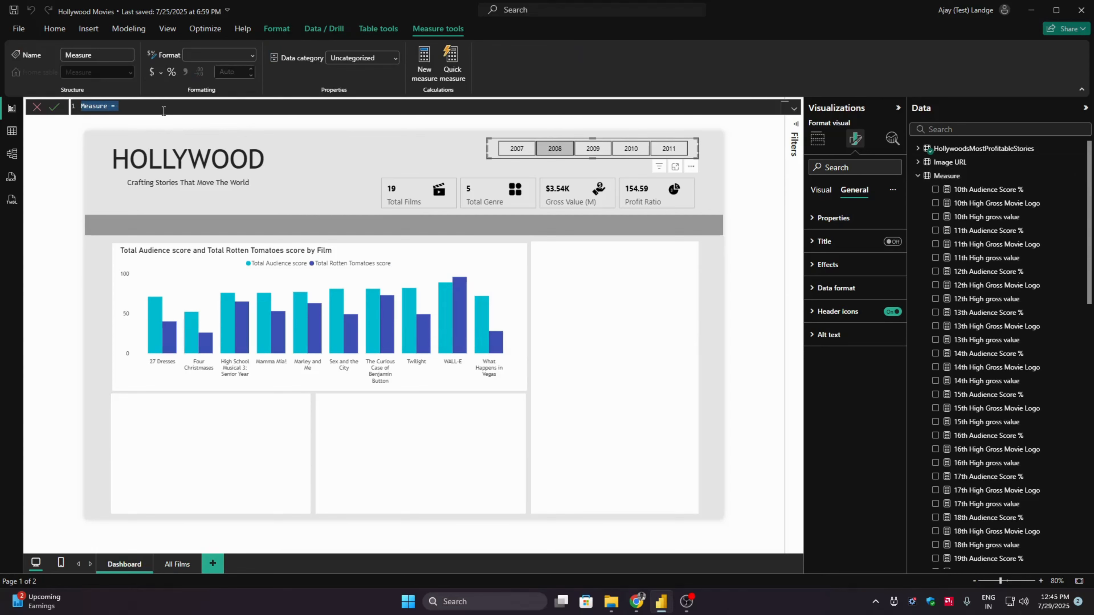
type("CHart")
key("ctrl+a")
type("Chart Title")
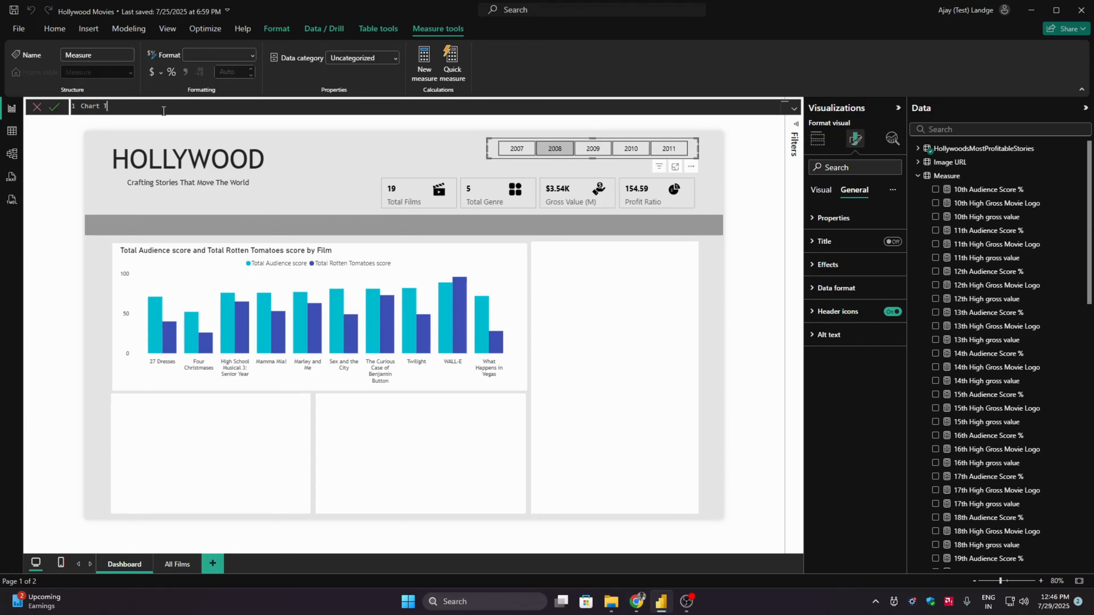
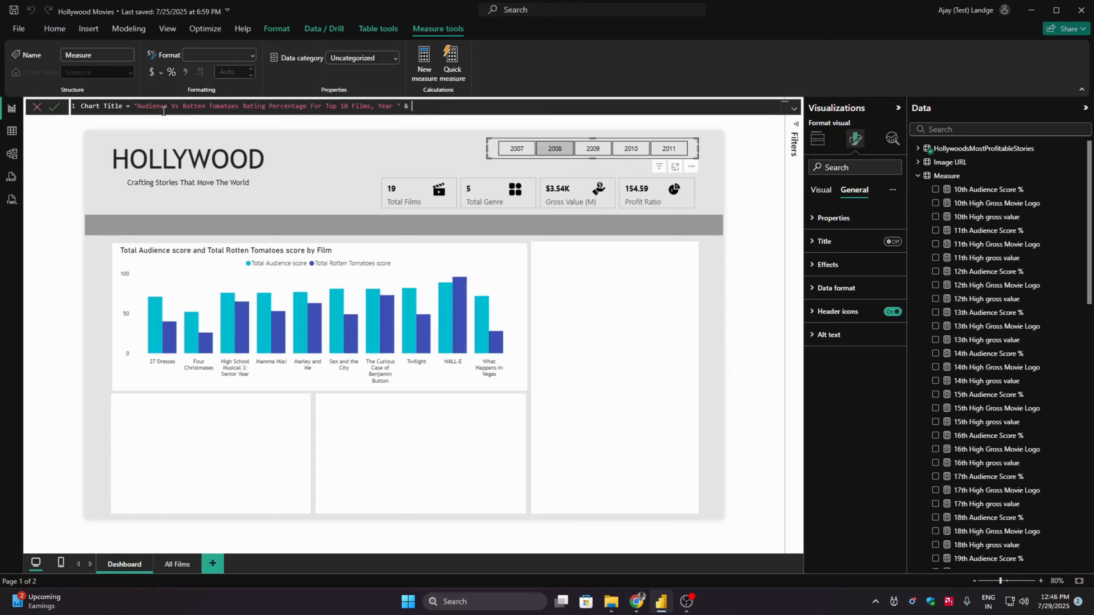
- Complete the Chart Title measure by appending [Selected Year] to the text "Audience Vs Rotten Tomatoes Rating Percentage For Top 10 Films, Year "
type("year")
key("Up")
key("Up")
key("Up")
key("Up")
key("Up")
key("Up")
key("Up")
key("Up")
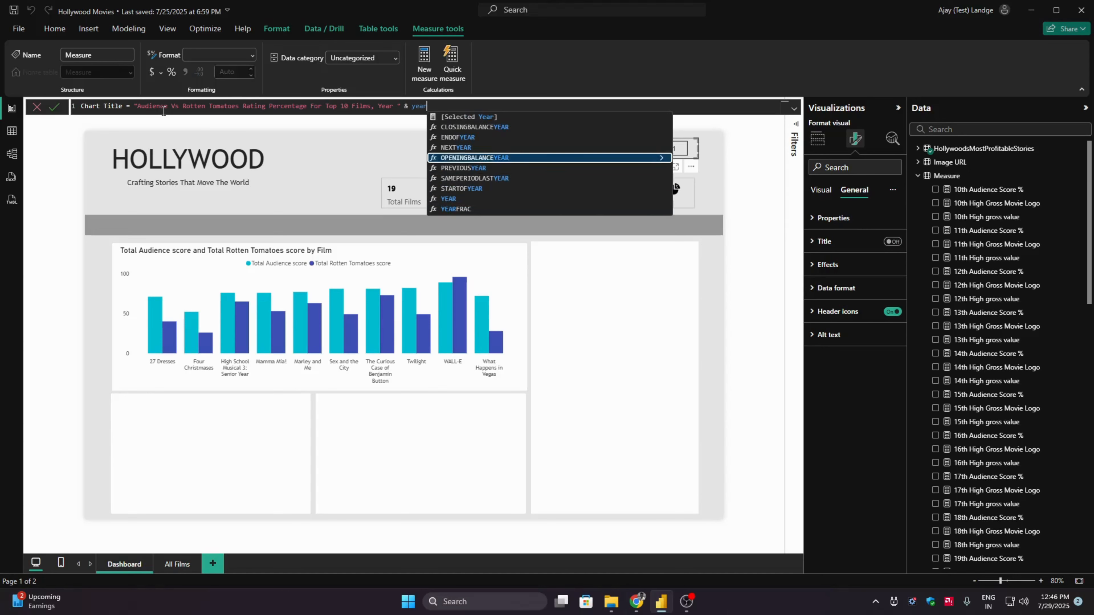
key("Tab")
key("Return")
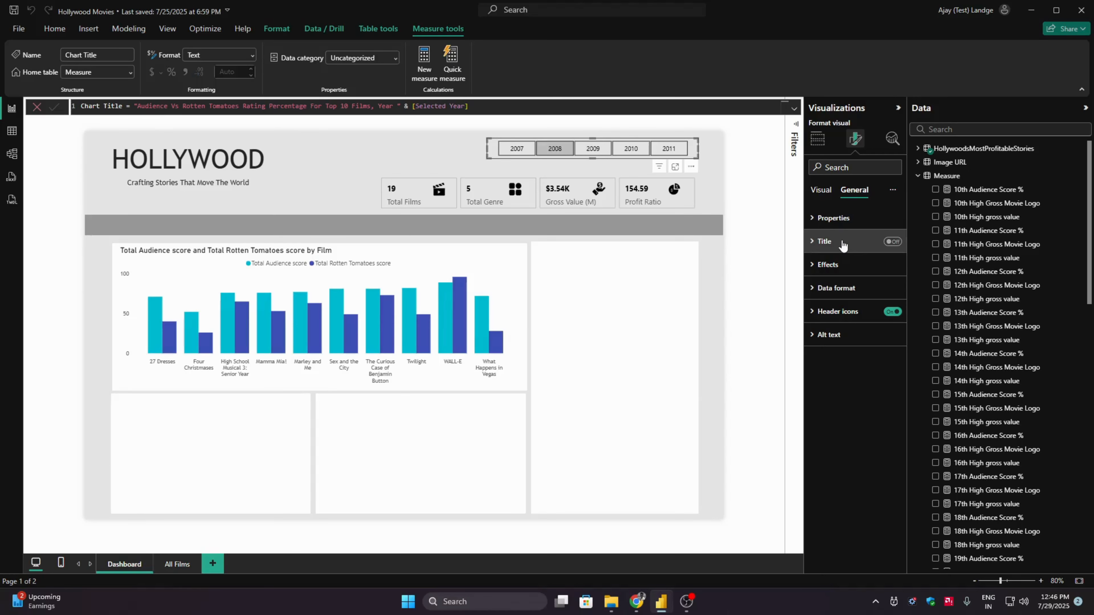
- Base the column chart's title text on the field value of the Chart Title measure
left_click(828, 246)
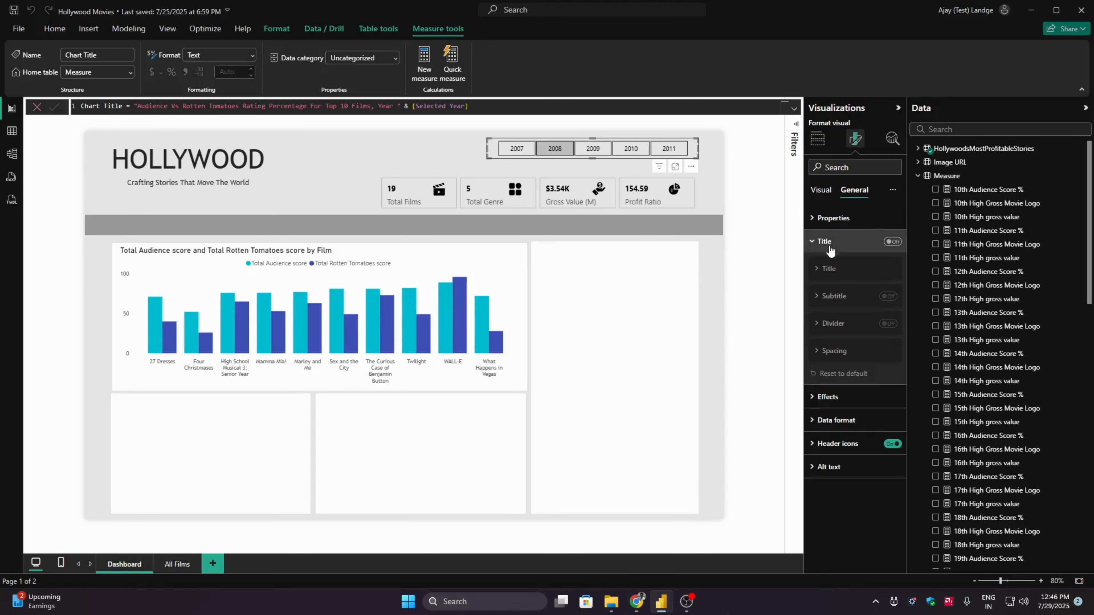
left_click(891, 241)
left_click(443, 257)
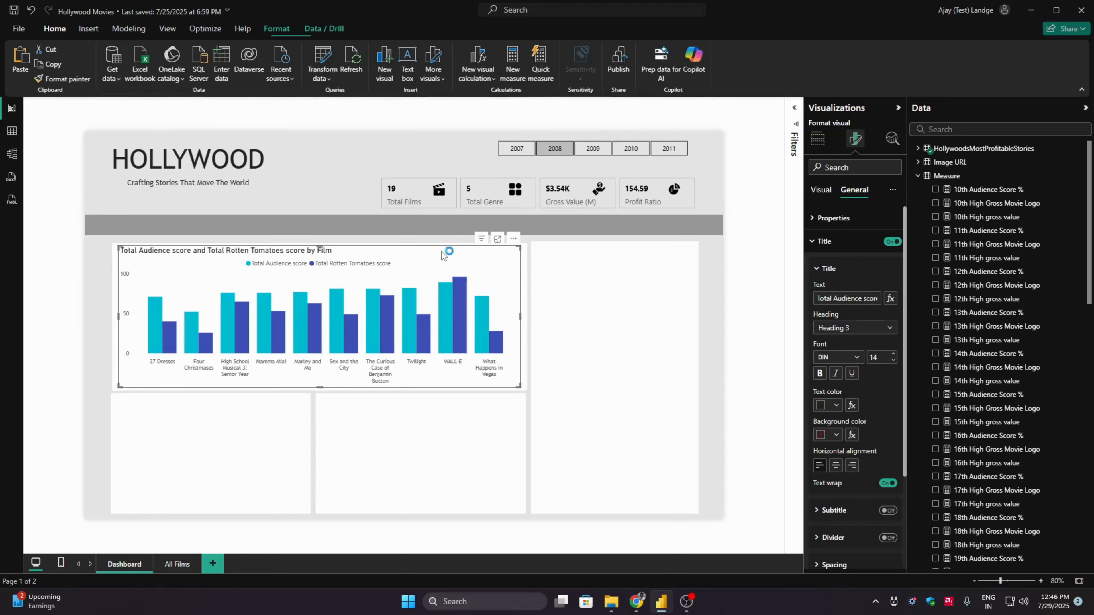
left_click(888, 301)
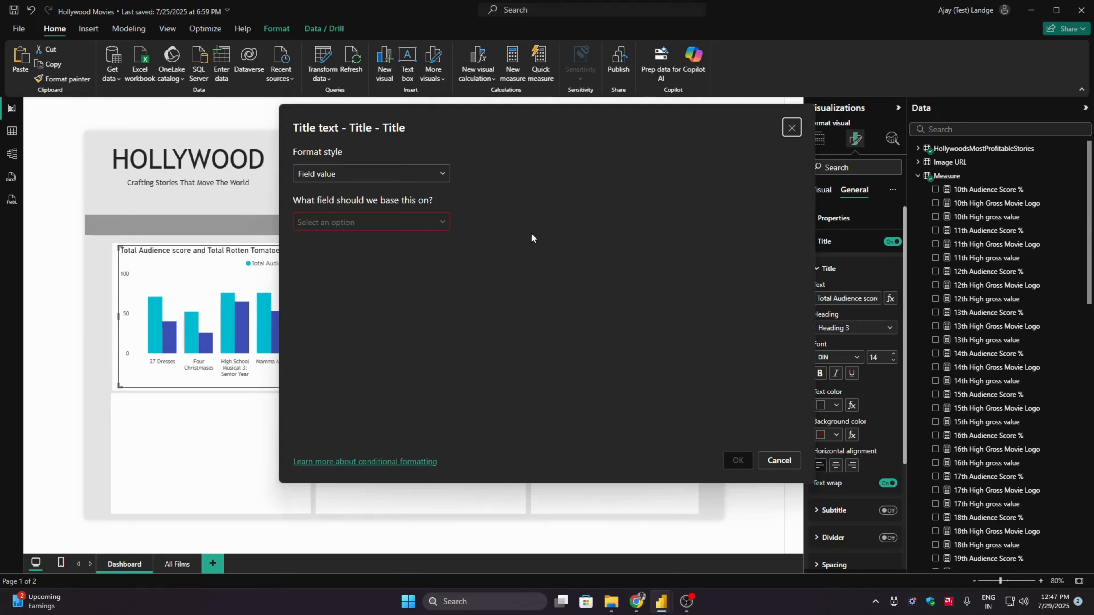
left_click(372, 222)
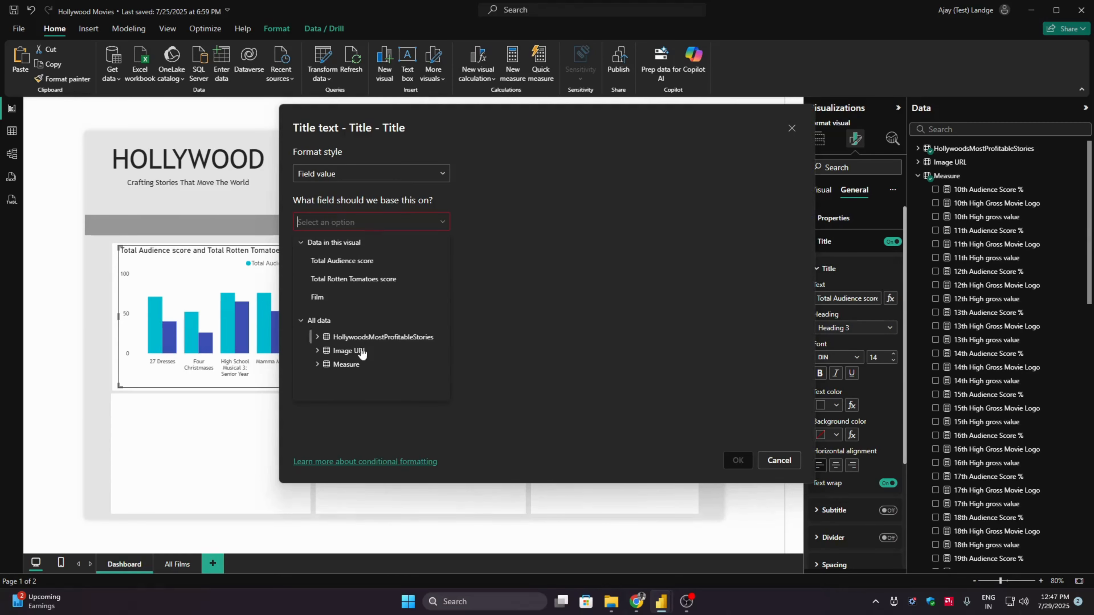
left_click(317, 364)
left_click_drag(444, 332, 443, 379)
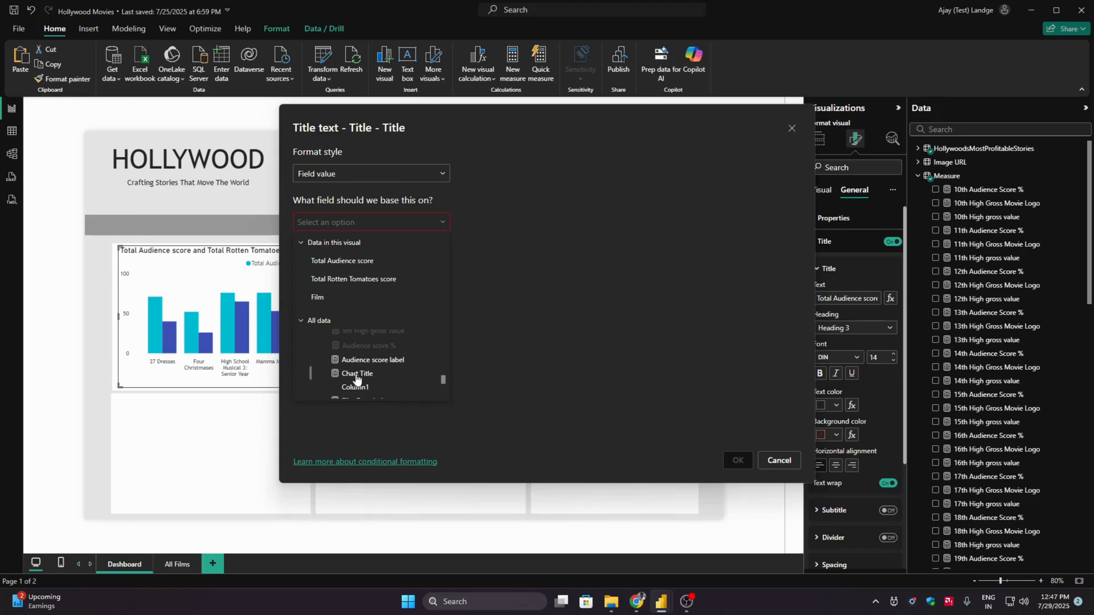
left_click(357, 370)
left_click(737, 460)
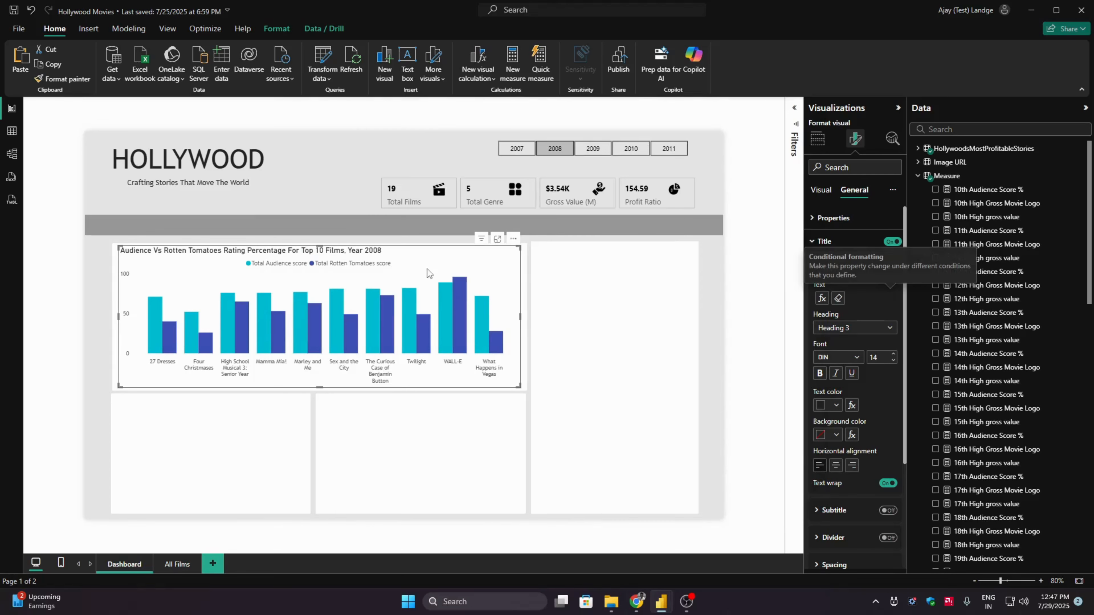
- Check the column chart's dynamic title with the year slicer set to 2009, 2010 and 2011
left_click(519, 151)
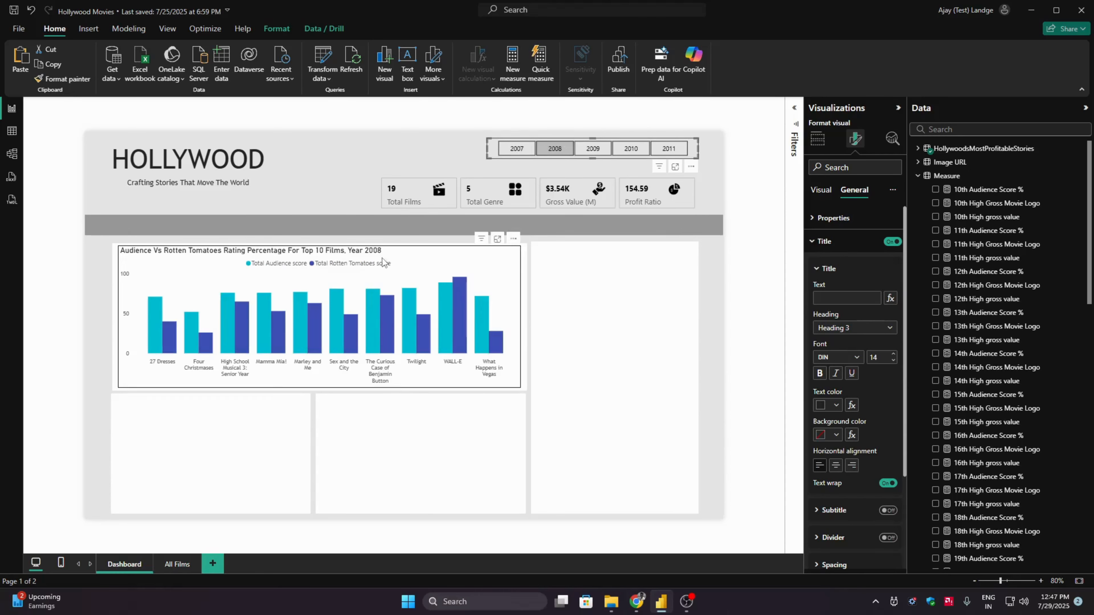
left_click(605, 152)
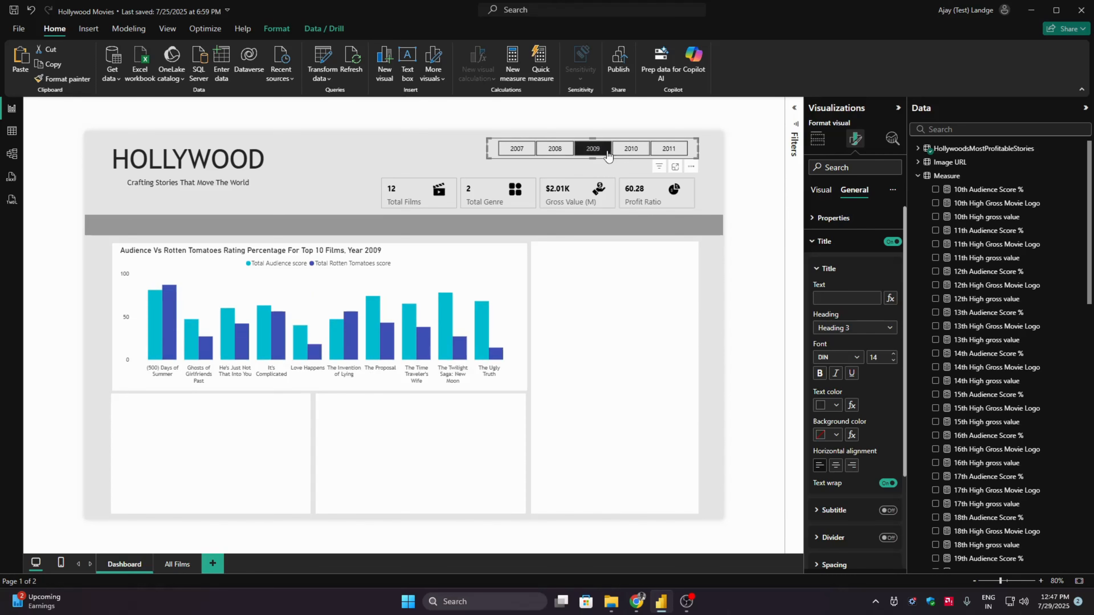
left_click(631, 151)
left_click(667, 149)
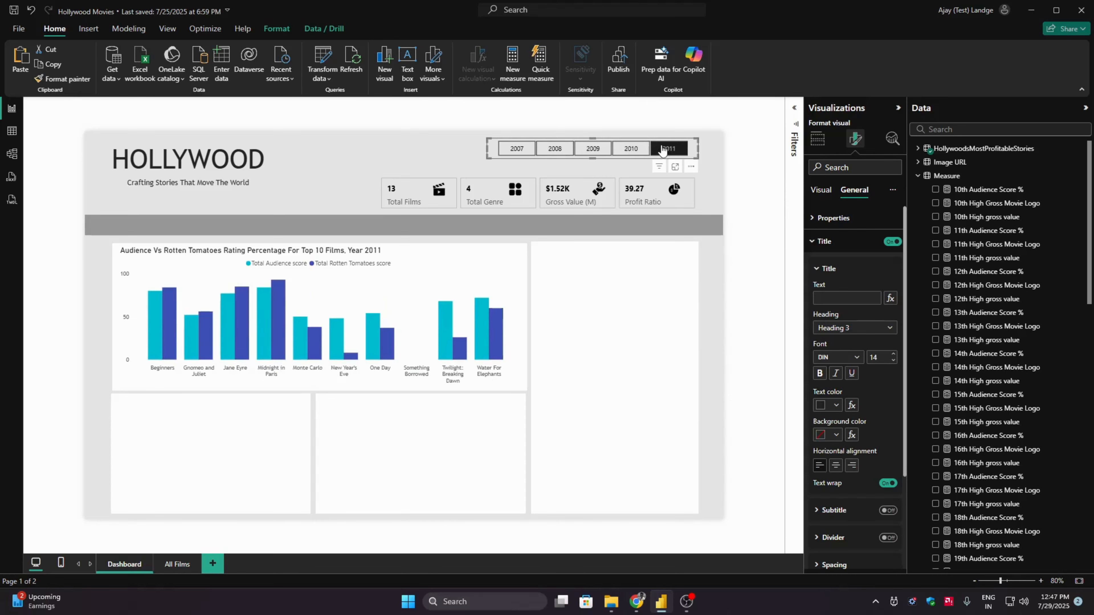
- Collapse the Data pane and turn on data labels for the column chart
left_click(1085, 107)
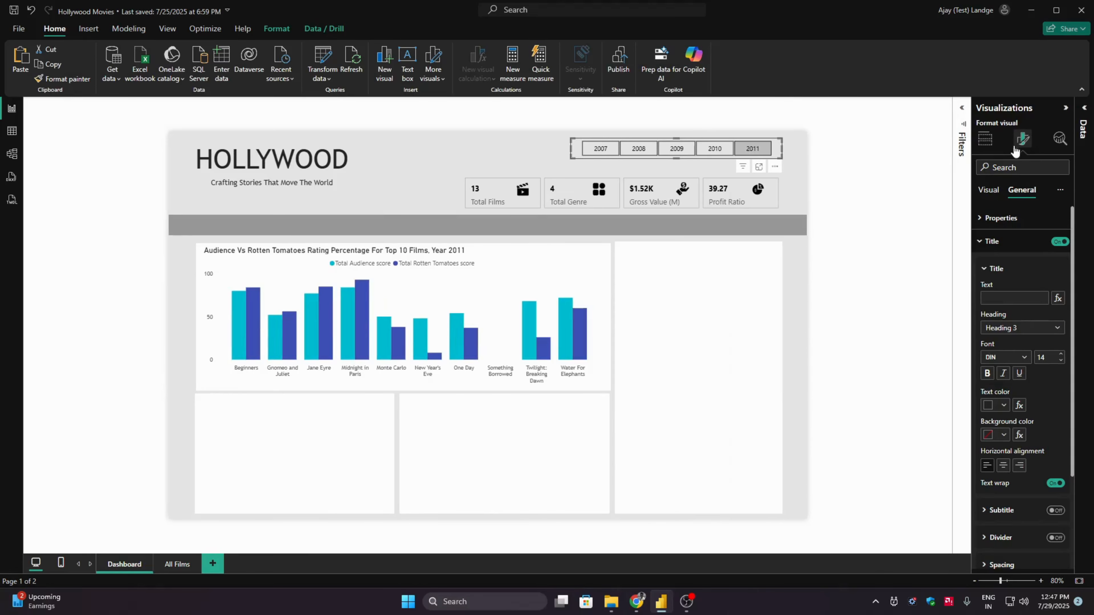
left_click(480, 284)
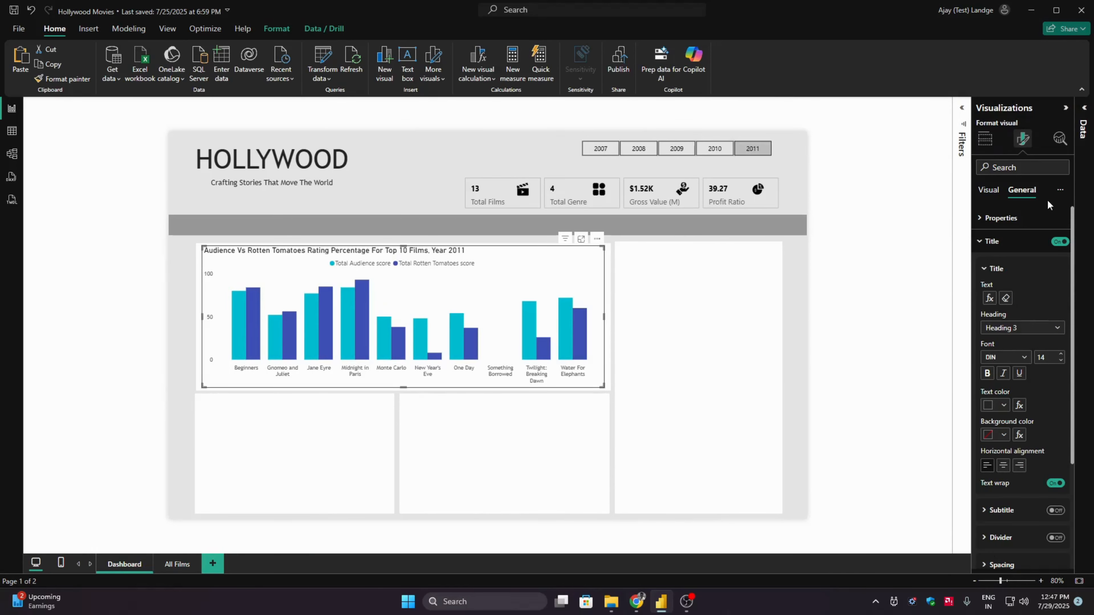
left_click(992, 190)
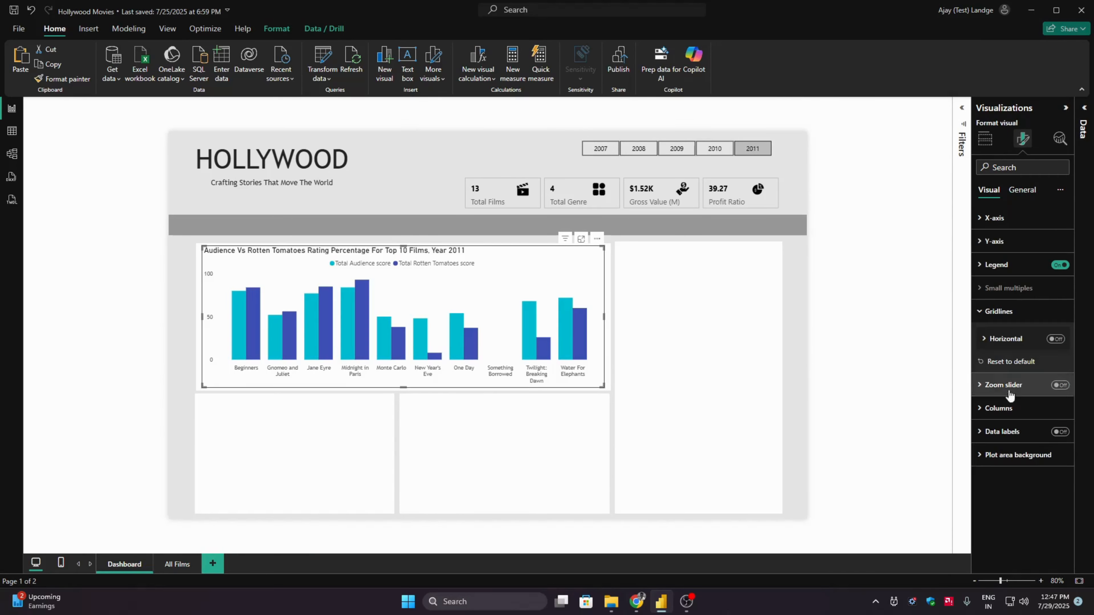
left_click(1059, 432)
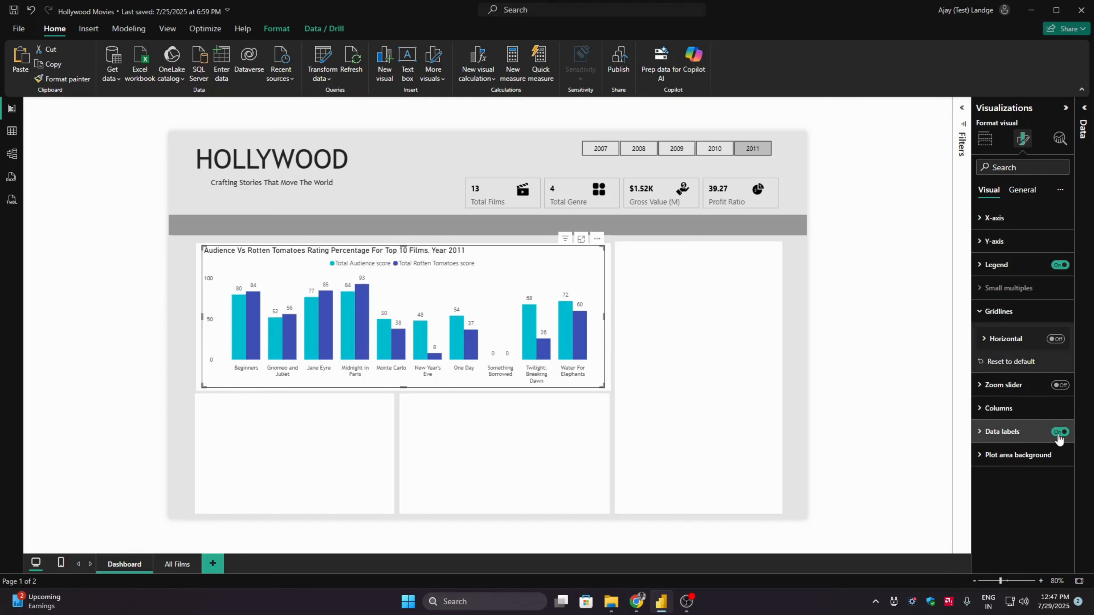
- Set the font of the column chart's data label values to Trebuchet MS
left_click(1024, 435)
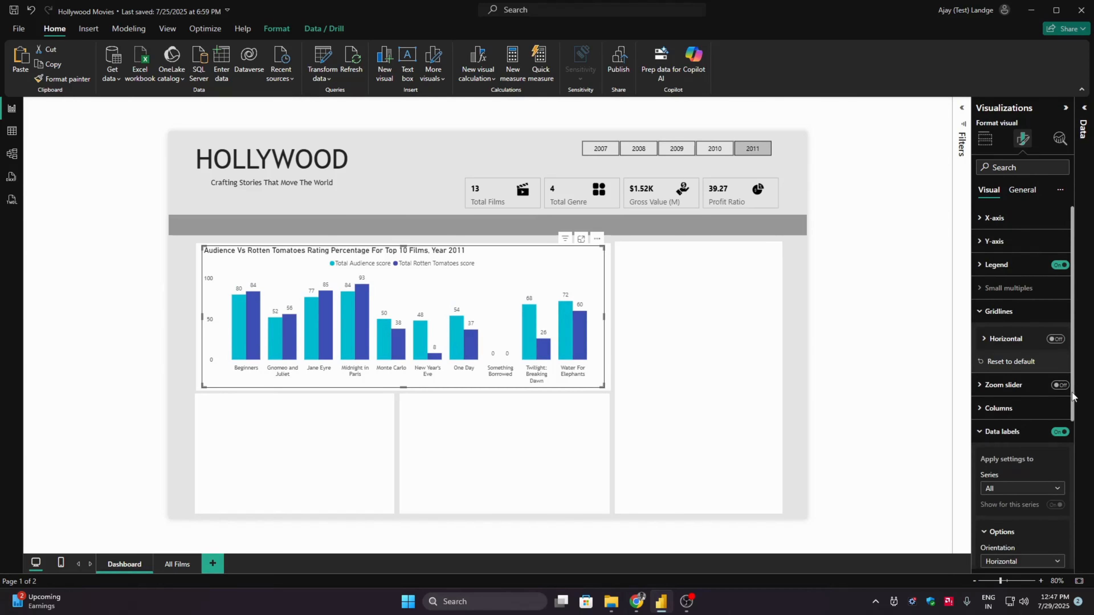
scroll(1064, 456, "down", 3)
scroll(1075, 480, "down", 1)
left_click(1008, 502)
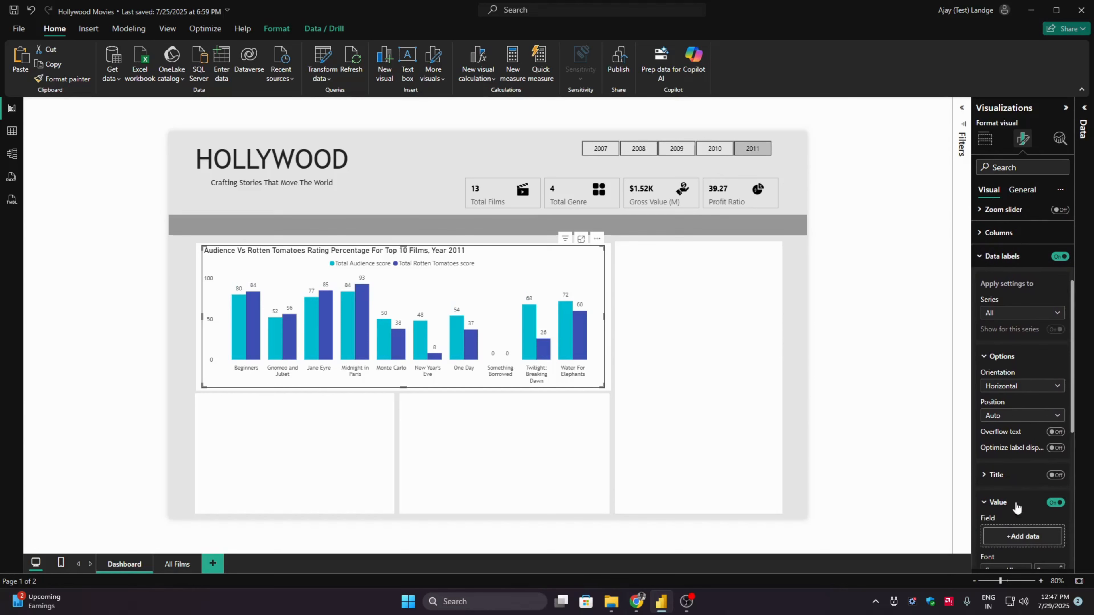
scroll(1072, 426, "down", 4)
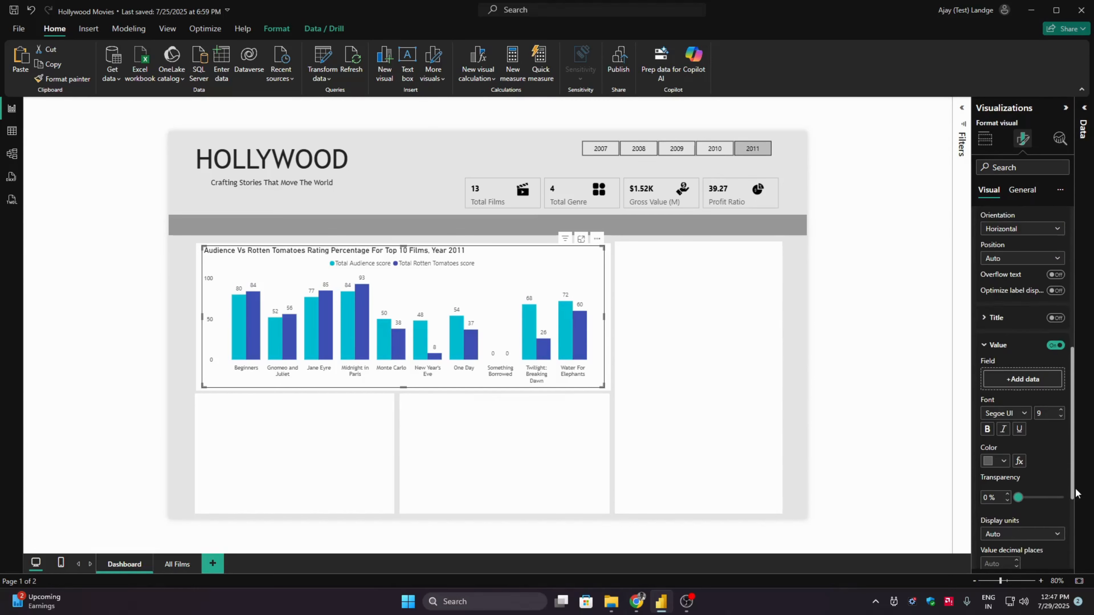
left_click(1018, 412)
scroll(1059, 379, "down", 2)
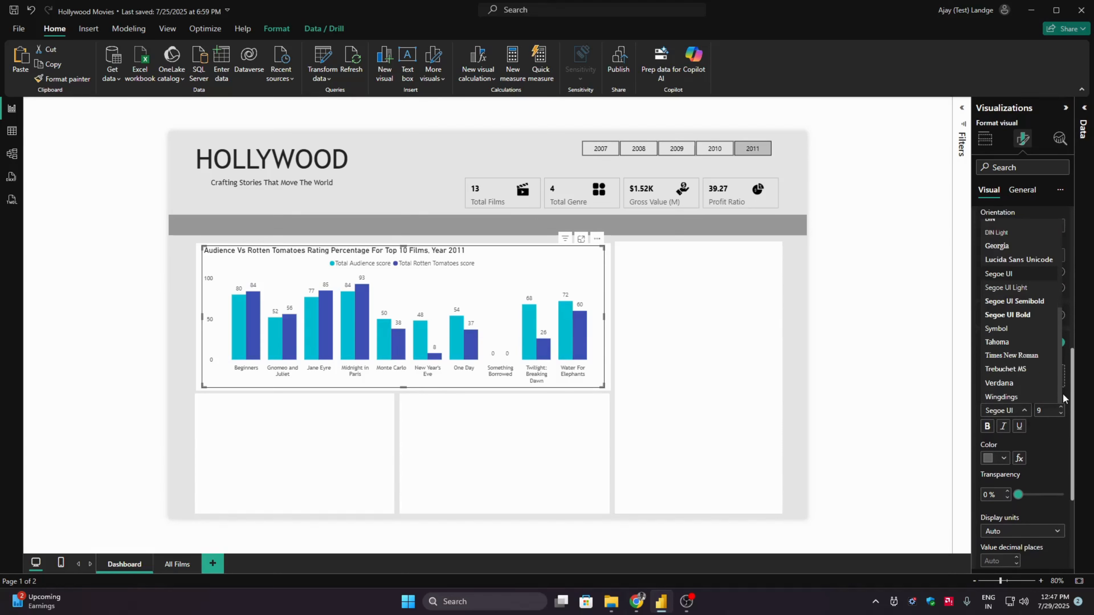
left_click(1021, 374)
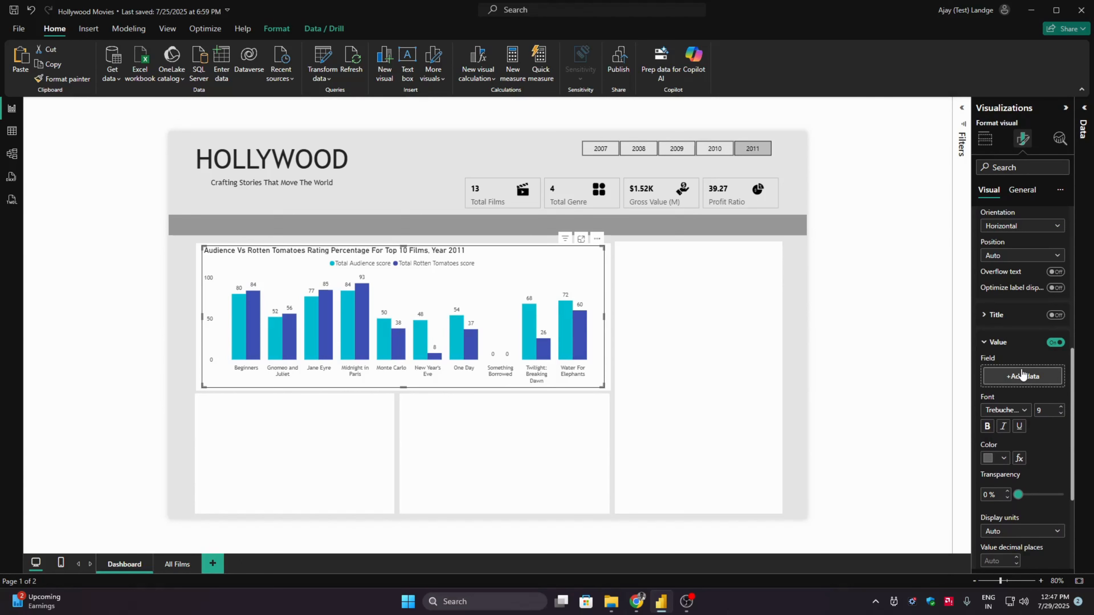
left_click(1010, 341)
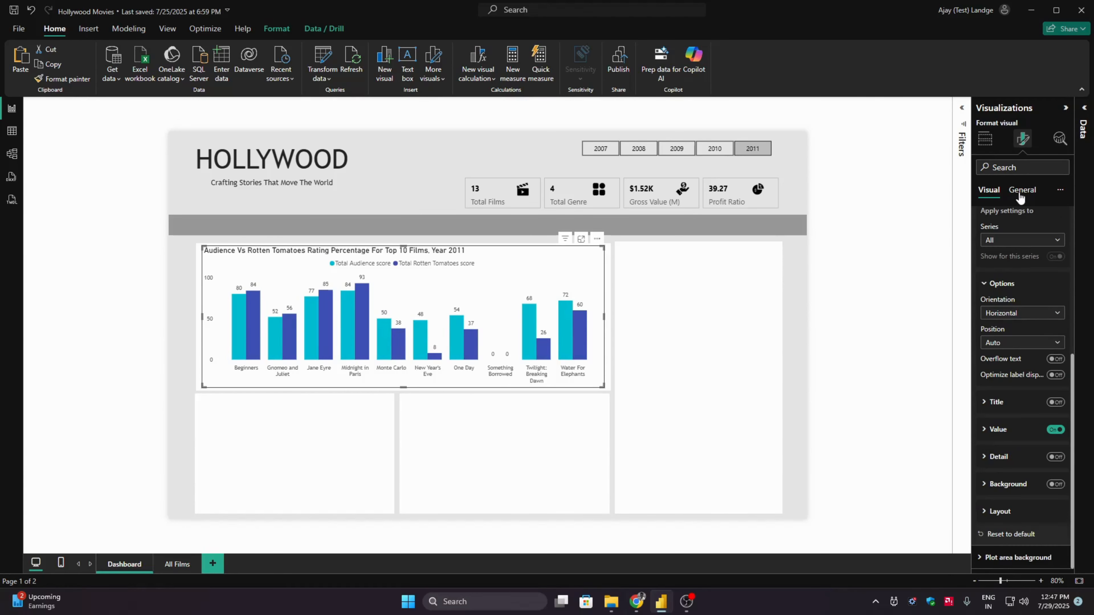
scroll(1072, 388, "up", 3)
left_click(1024, 318)
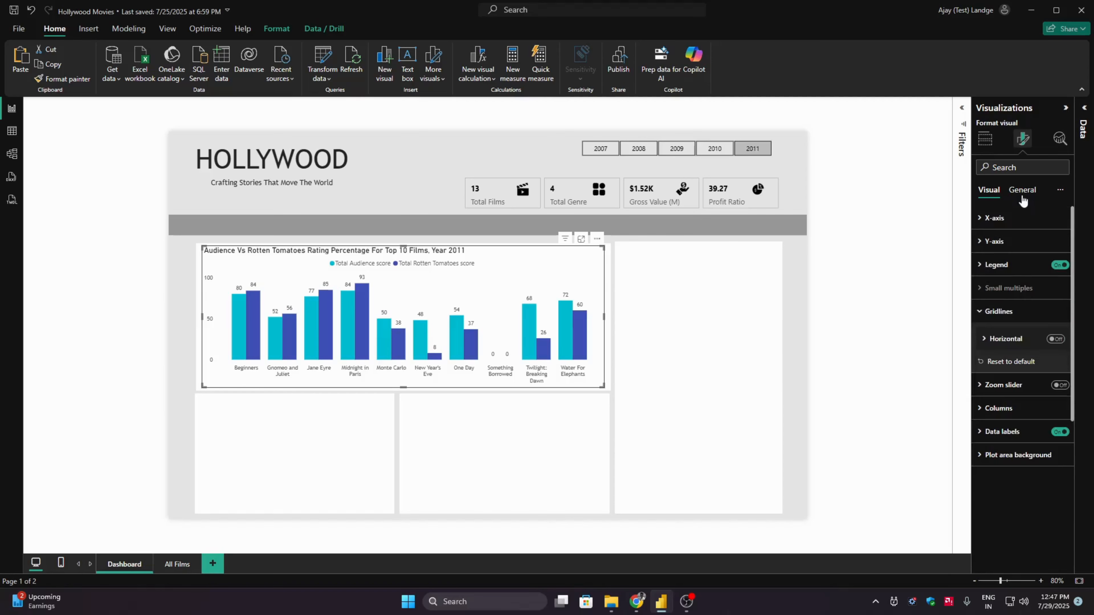
- Set the column chart's title font to Trebuchet MS at size 12 and deselect the chart
left_click(1022, 195)
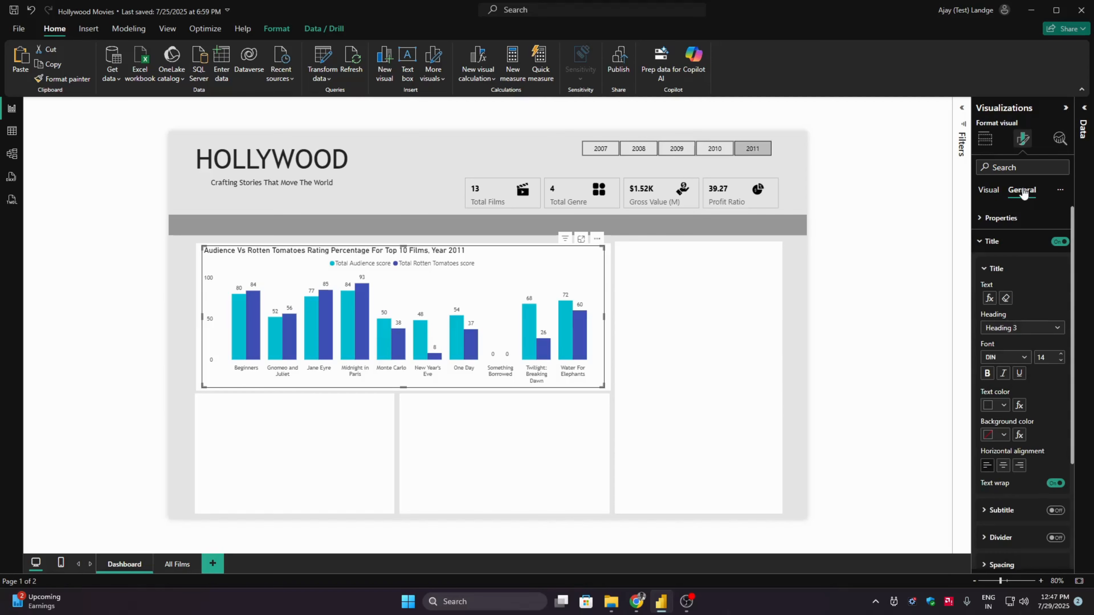
left_click(1024, 361)
left_click_drag(1060, 394, 1058, 438)
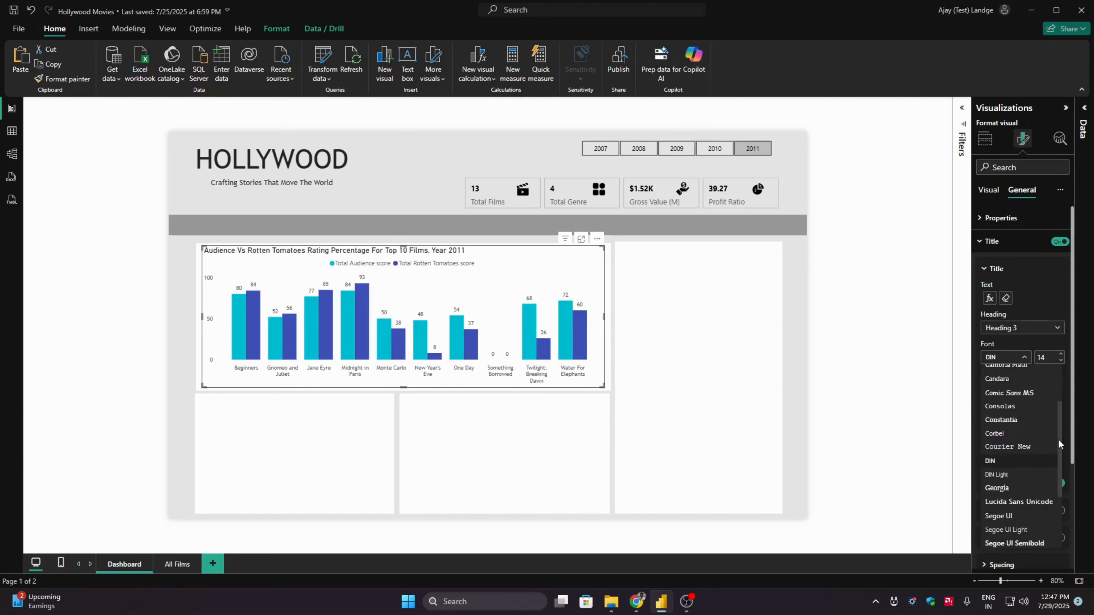
scroll(1058, 439, "down", 3)
left_click(1007, 519)
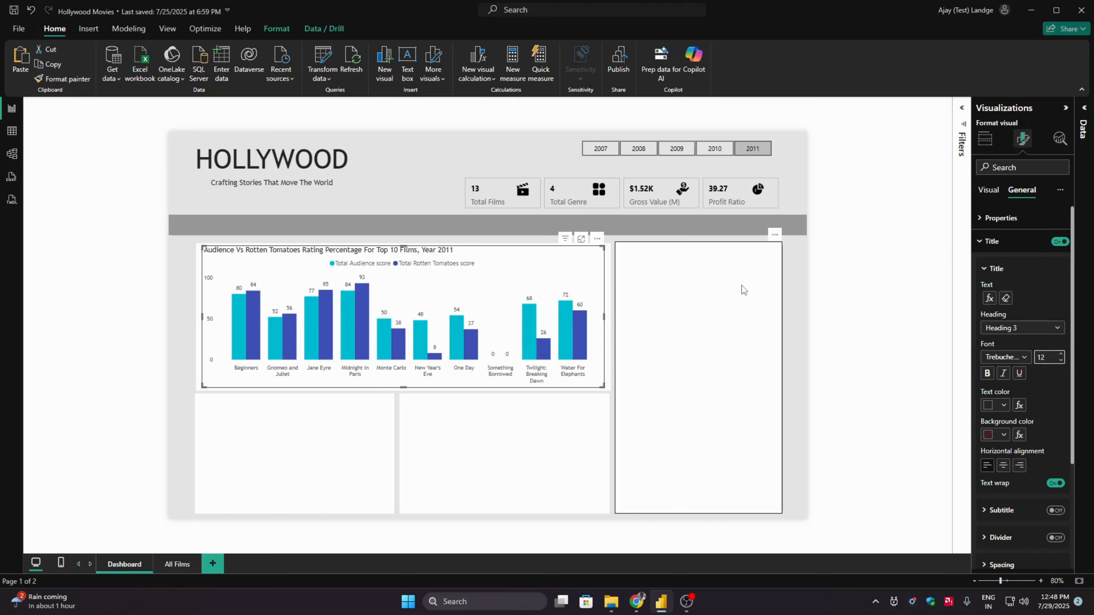
left_click(143, 317)
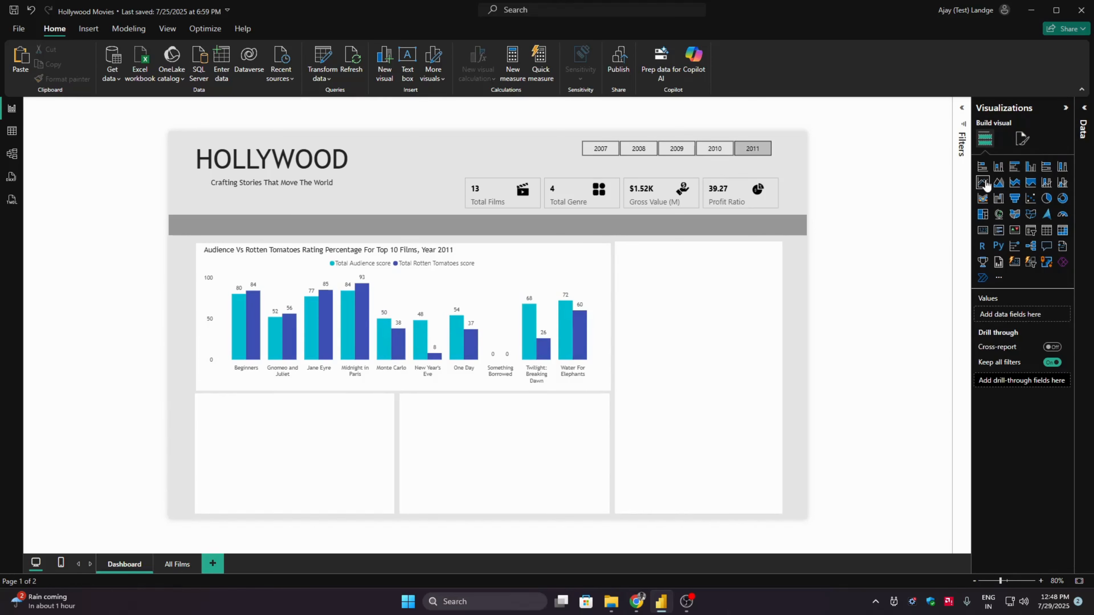
left_click(1065, 107)
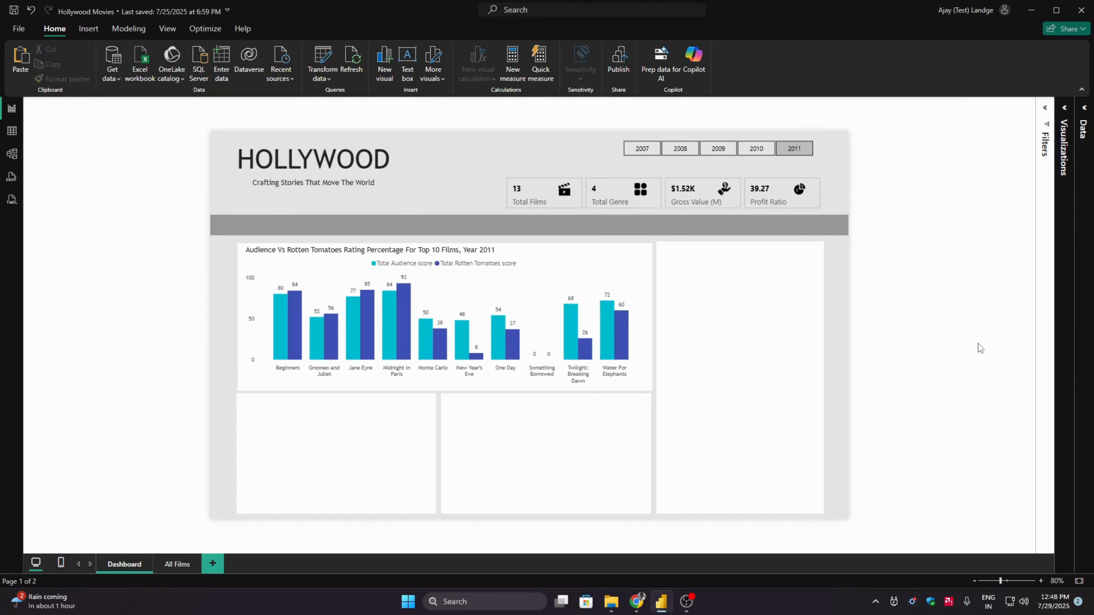
left_click(1062, 134)
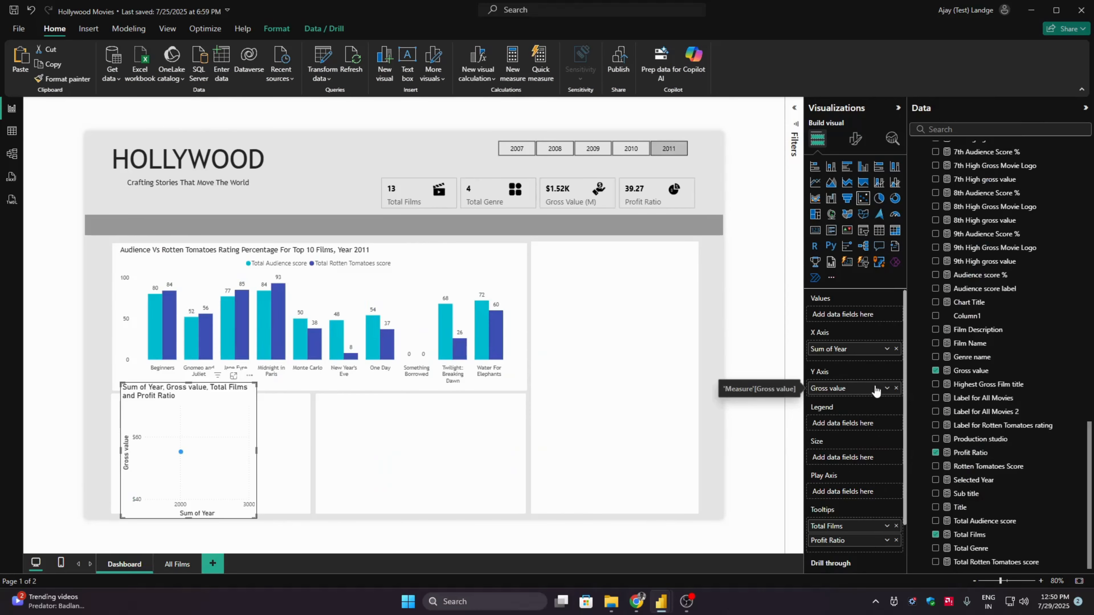
left_click(885, 387)
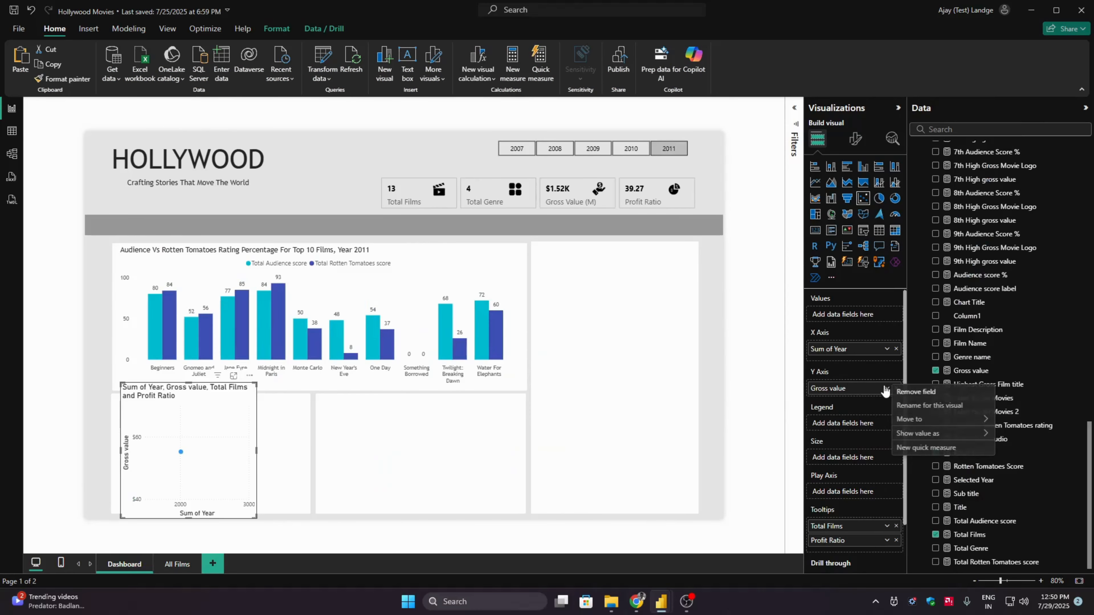
left_click(867, 392)
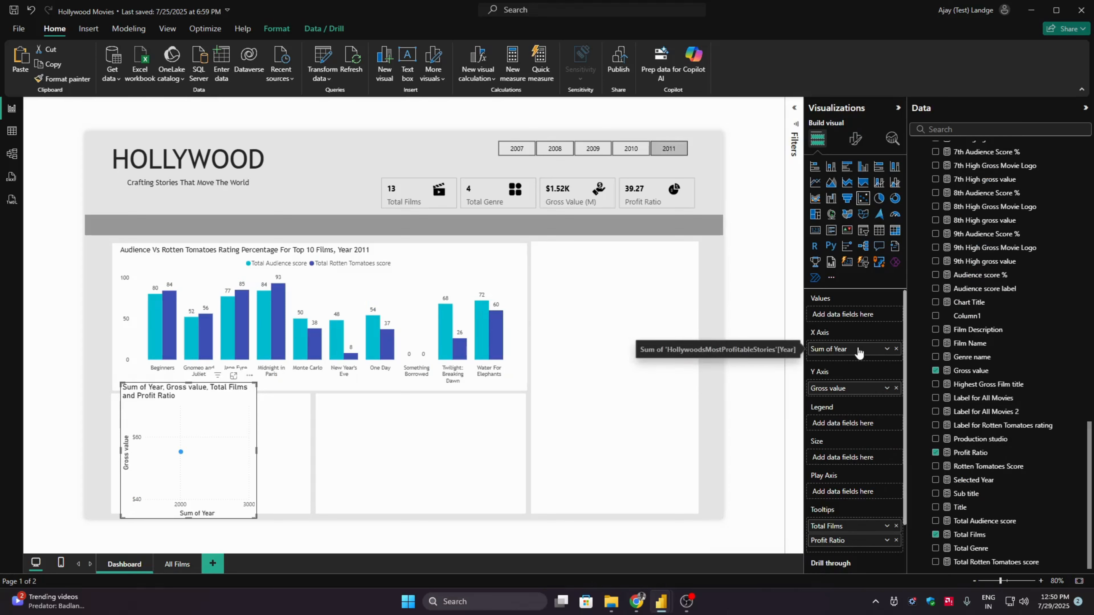
- Set the scatter chart's Y-axis range to a minimum of 1000 and a maximum of 4000
left_click(855, 139)
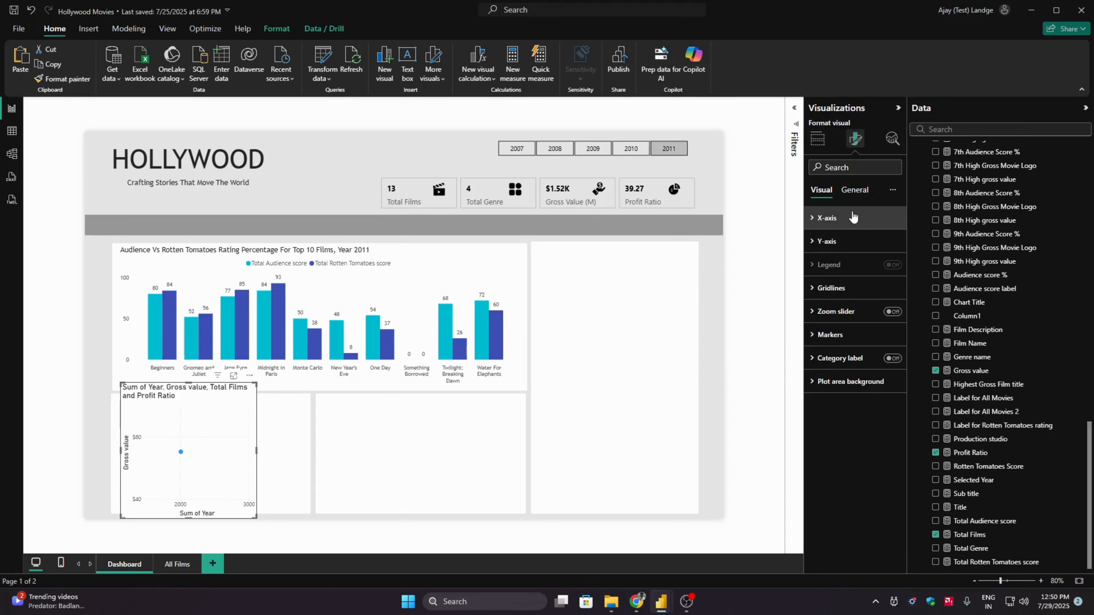
left_click(850, 240)
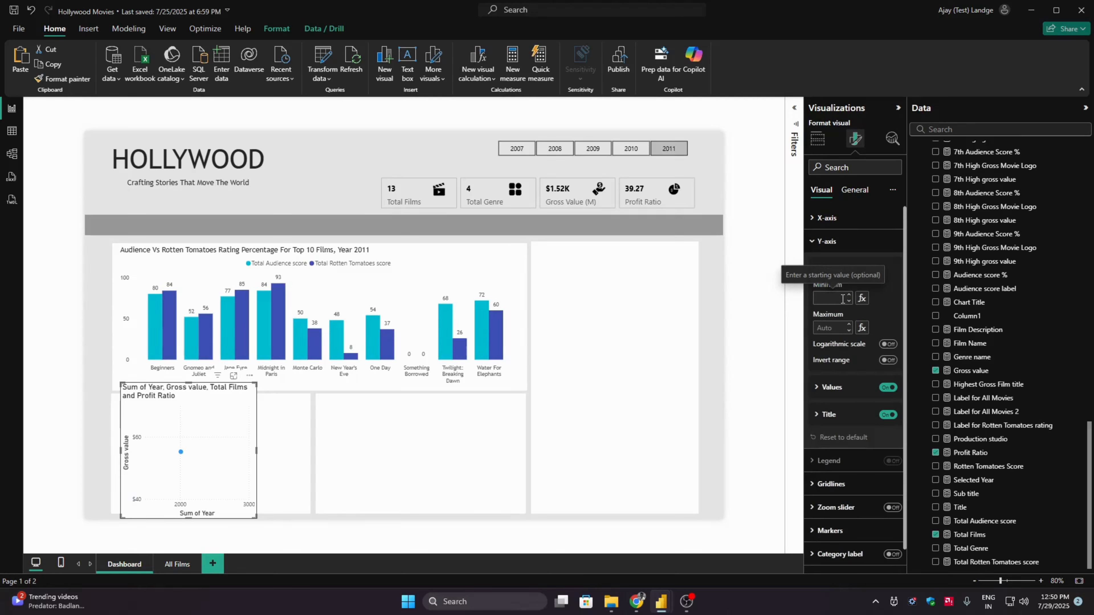
key("Tab")
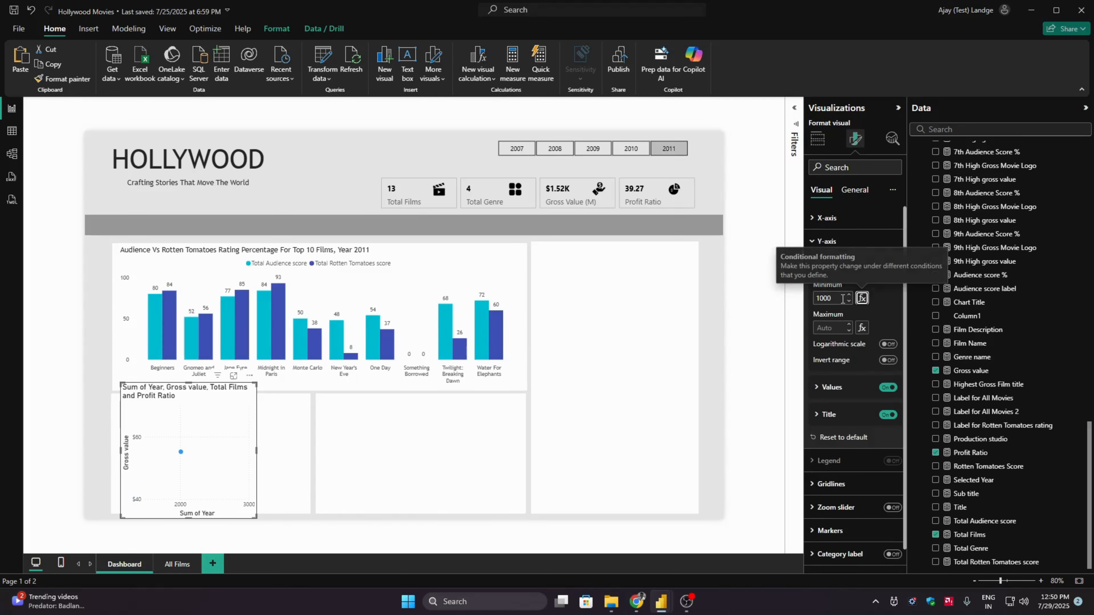
left_click(820, 326)
type("4000")
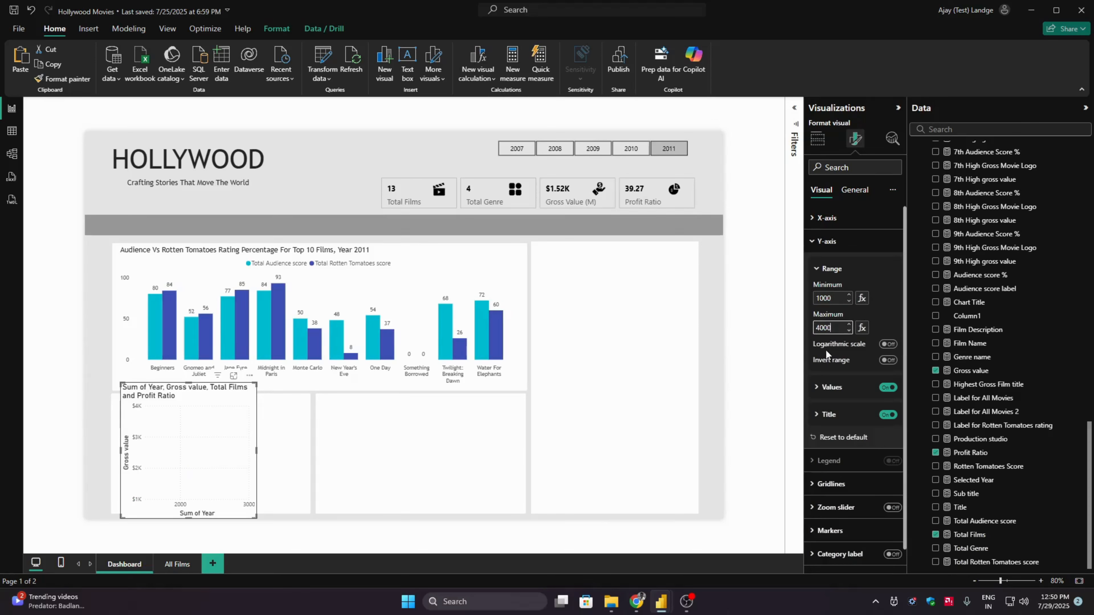
left_click(837, 243)
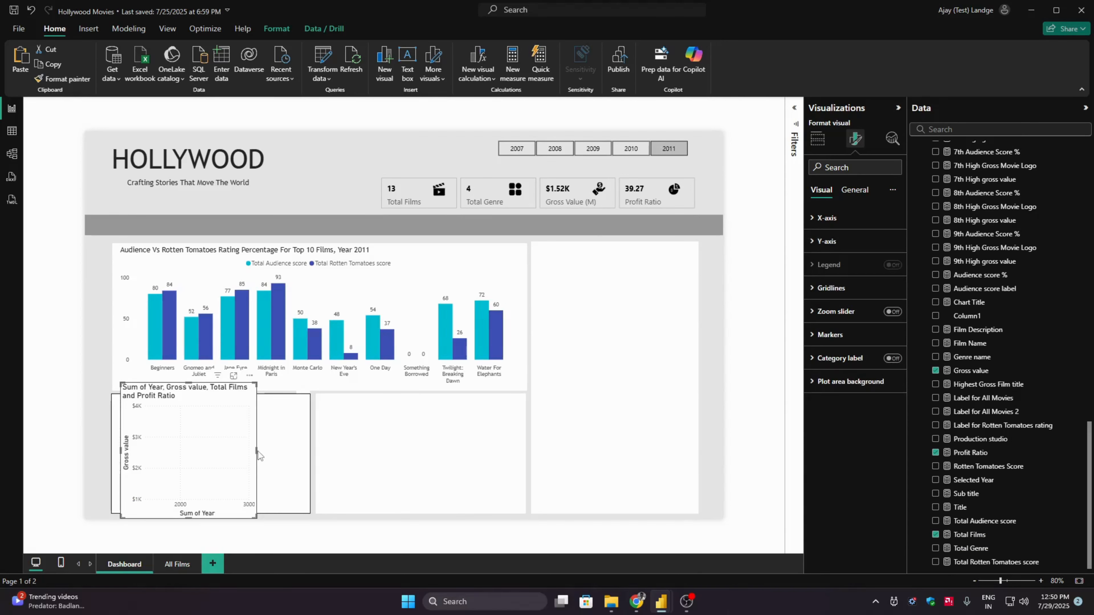
- Widen the scatter chart and select the Year field in the HollywoodsMostProfitableStories table
left_click_drag(257, 451, 399, 451)
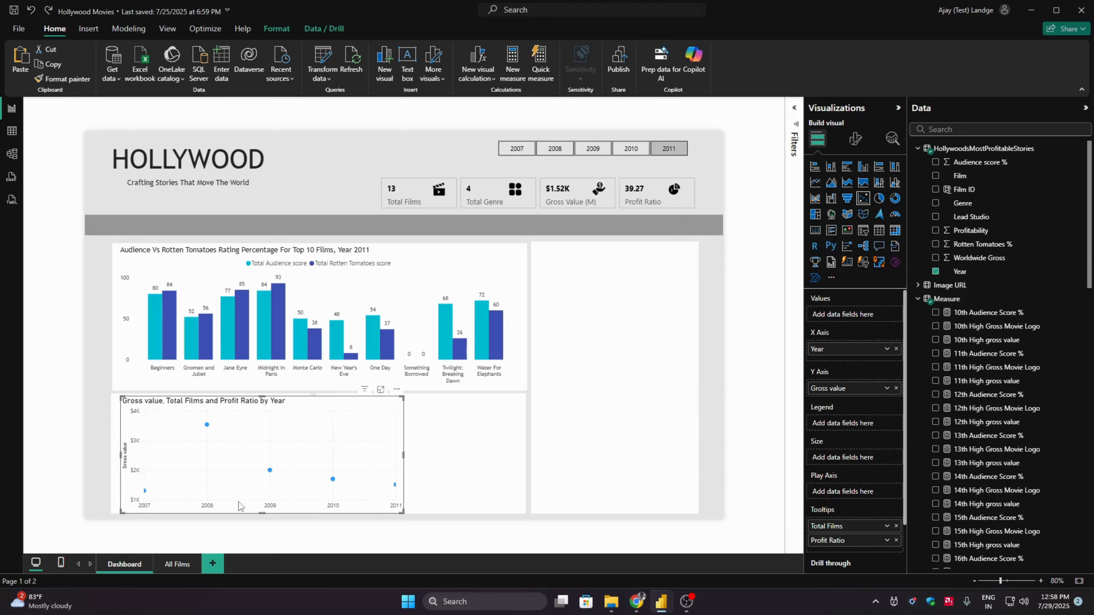
left_click(960, 274)
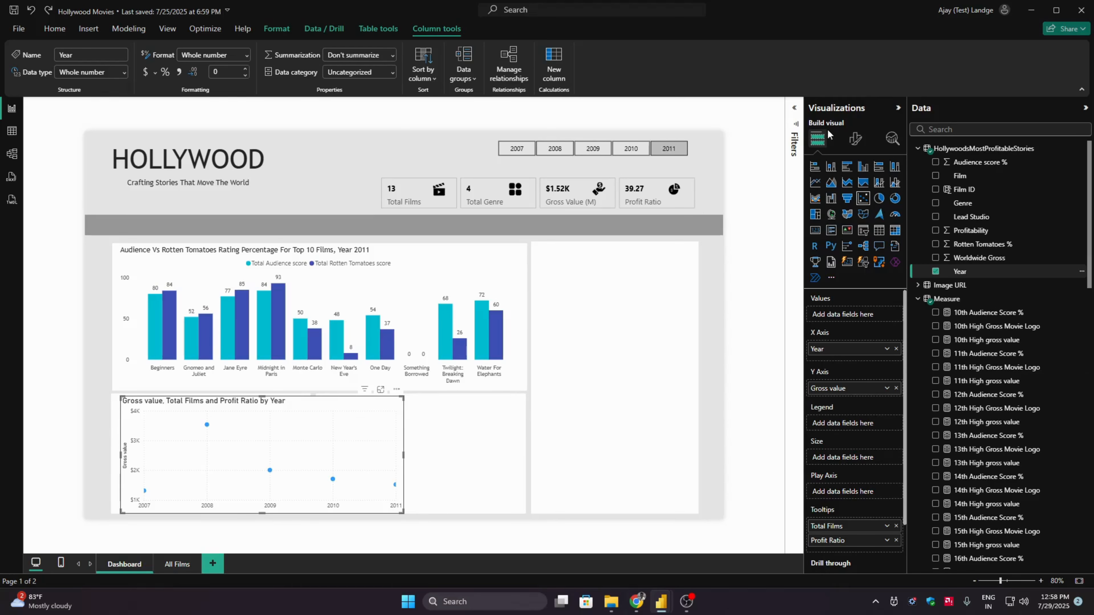
- Unhide the Film Details group and select its film image slicer
left_click(167, 29)
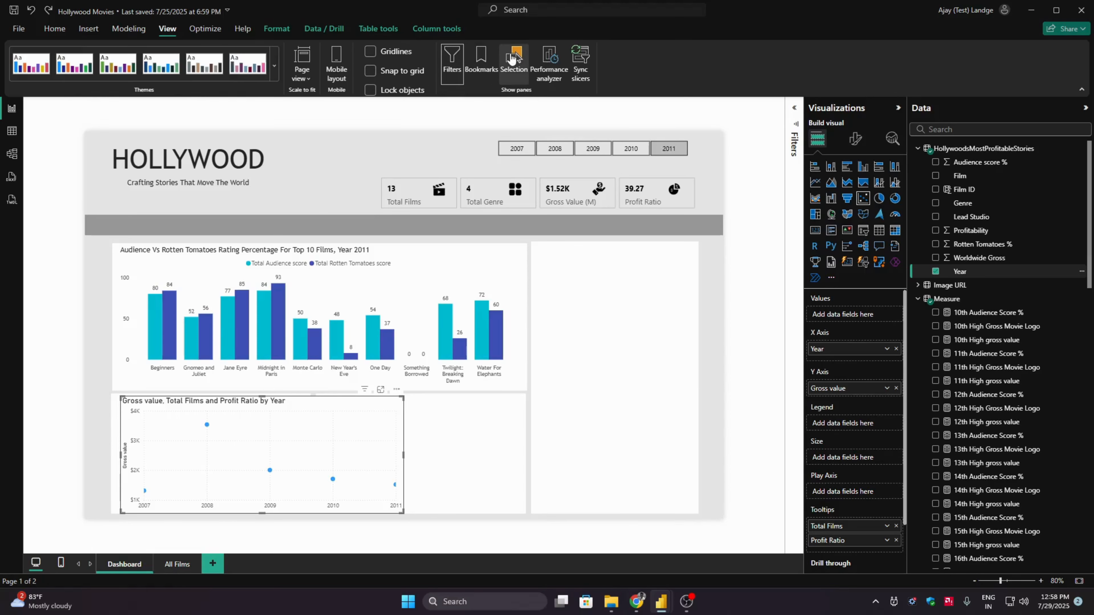
left_click(513, 63)
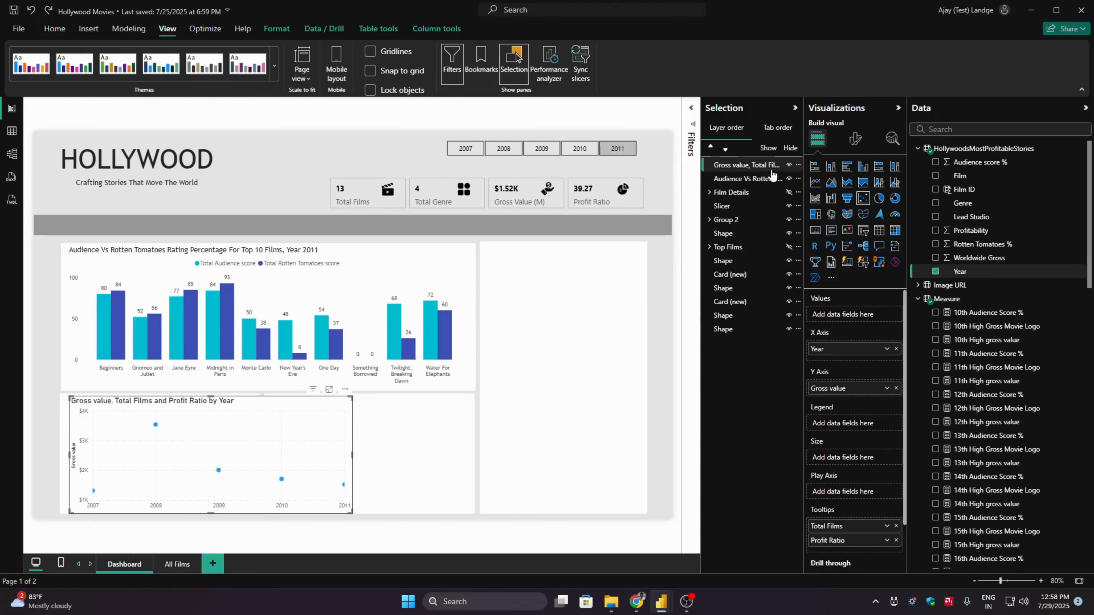
left_click(788, 192)
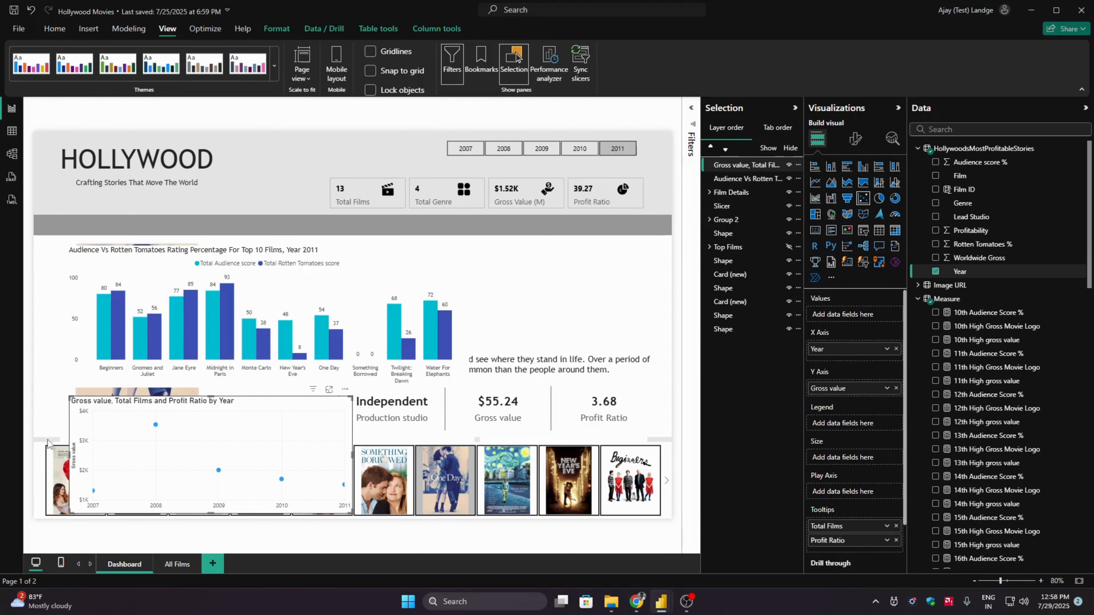
left_click(42, 458)
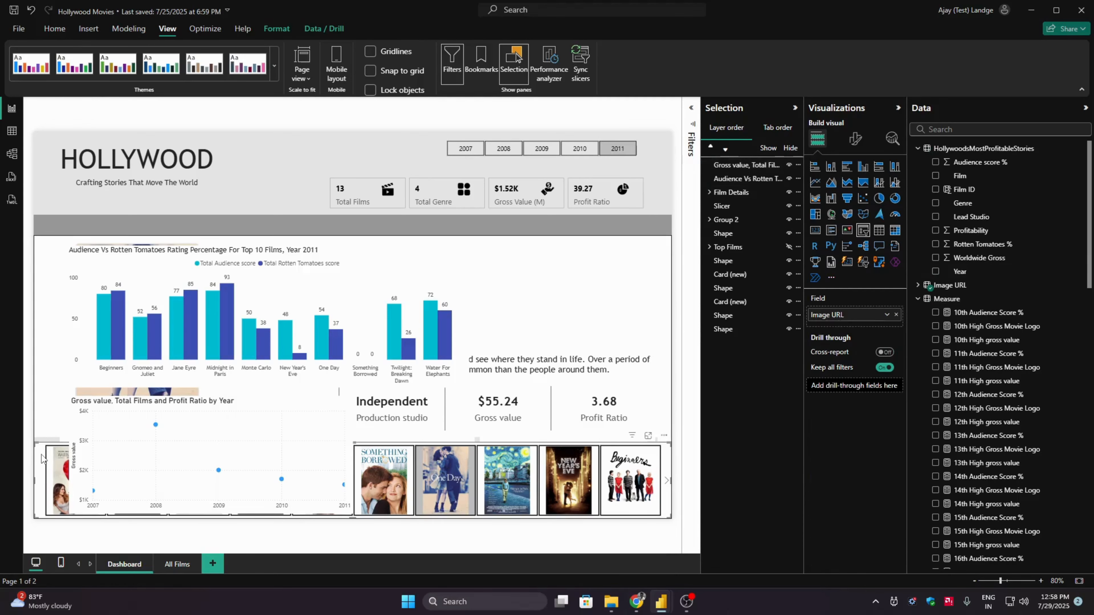
- Set the film image slicer's interaction with the gross value scatter chart to None and finish editing interactions
left_click(277, 29)
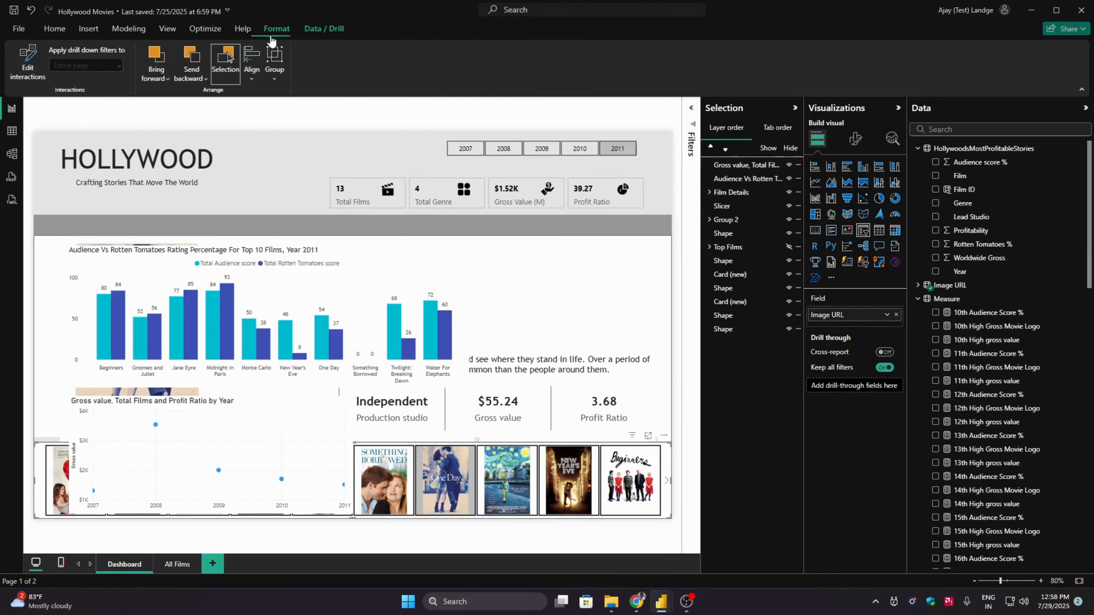
left_click(27, 78)
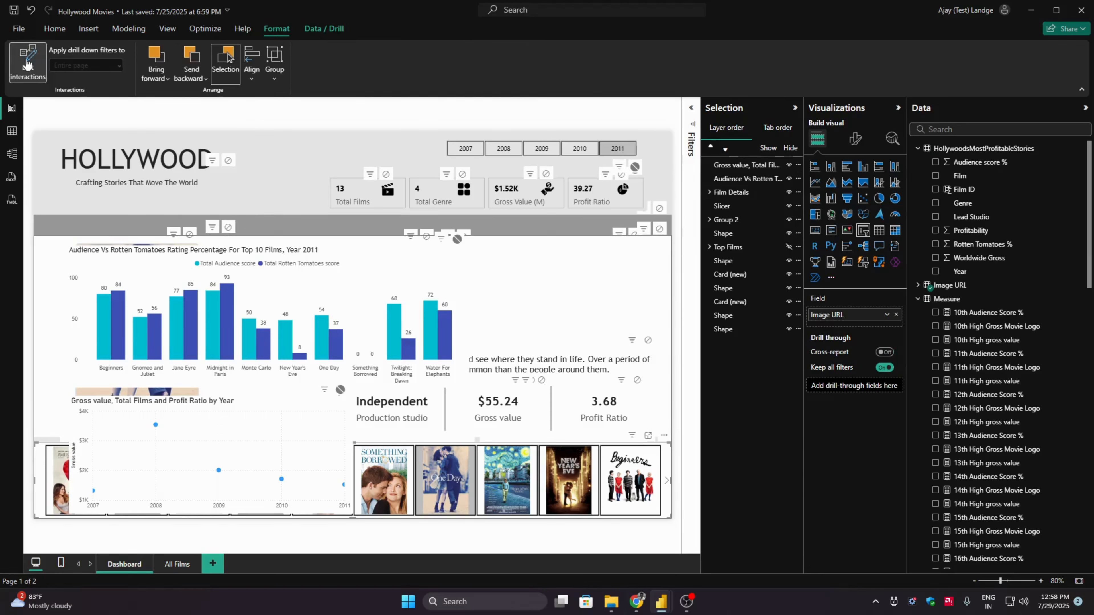
left_click(340, 390)
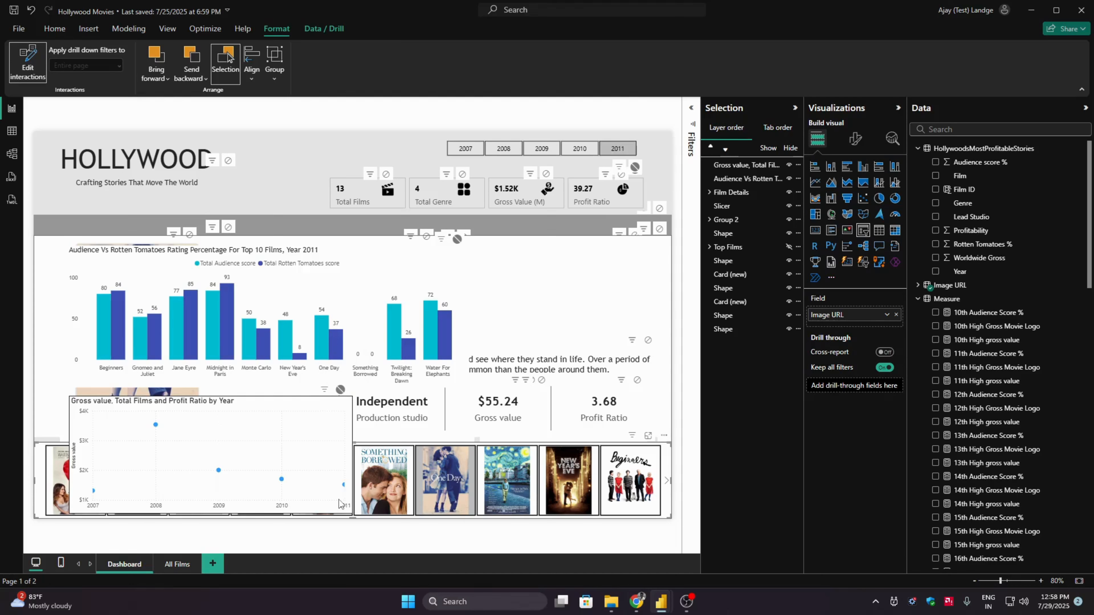
left_click(26, 65)
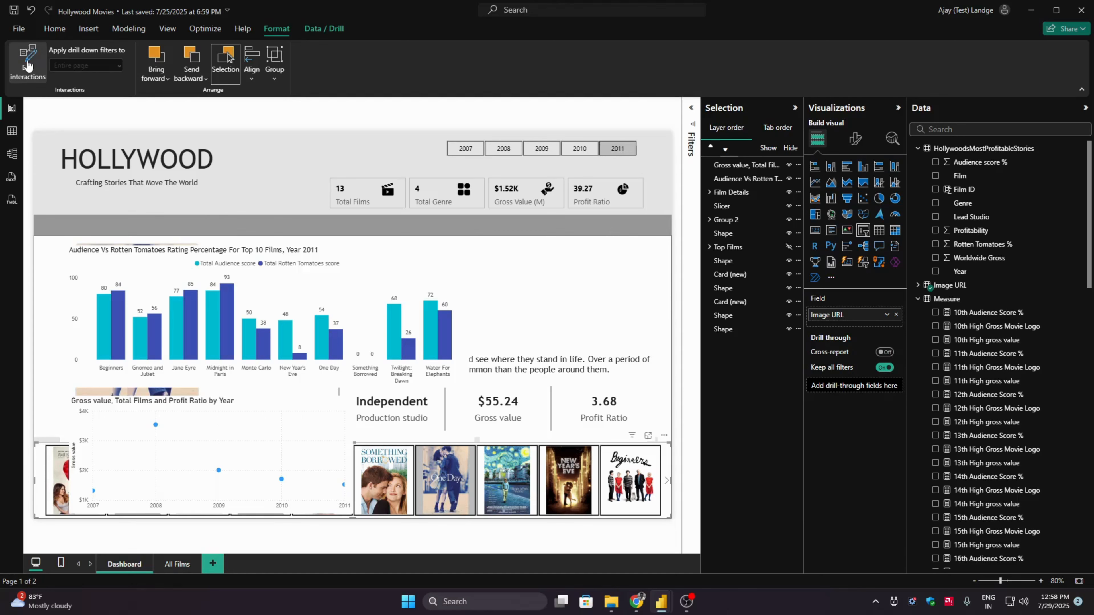
- Hide the Film Details group and close the Selection pane
left_click(54, 29)
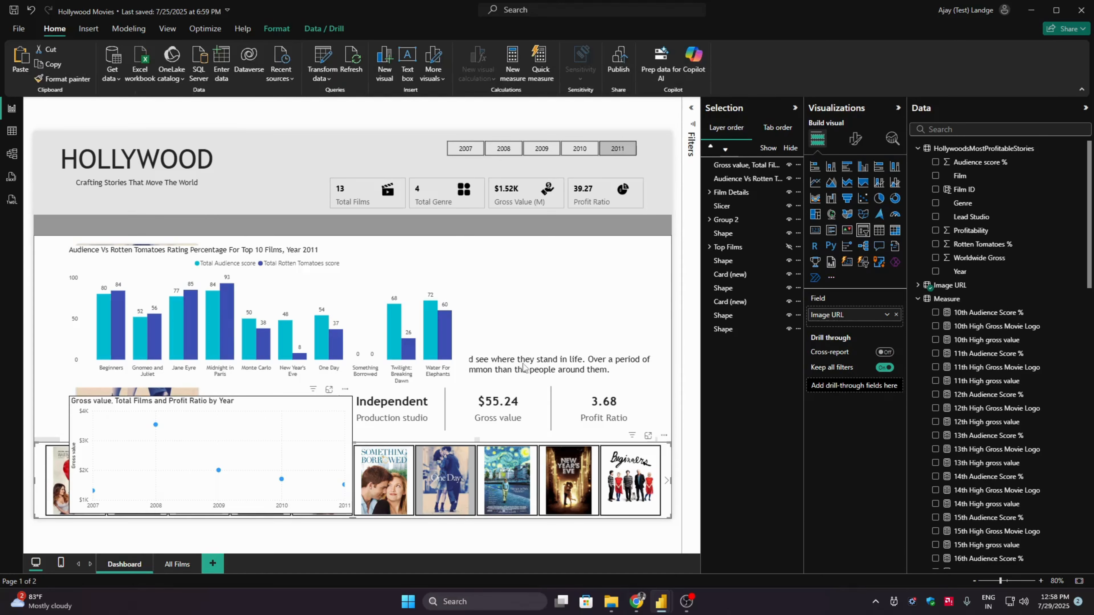
left_click(789, 193)
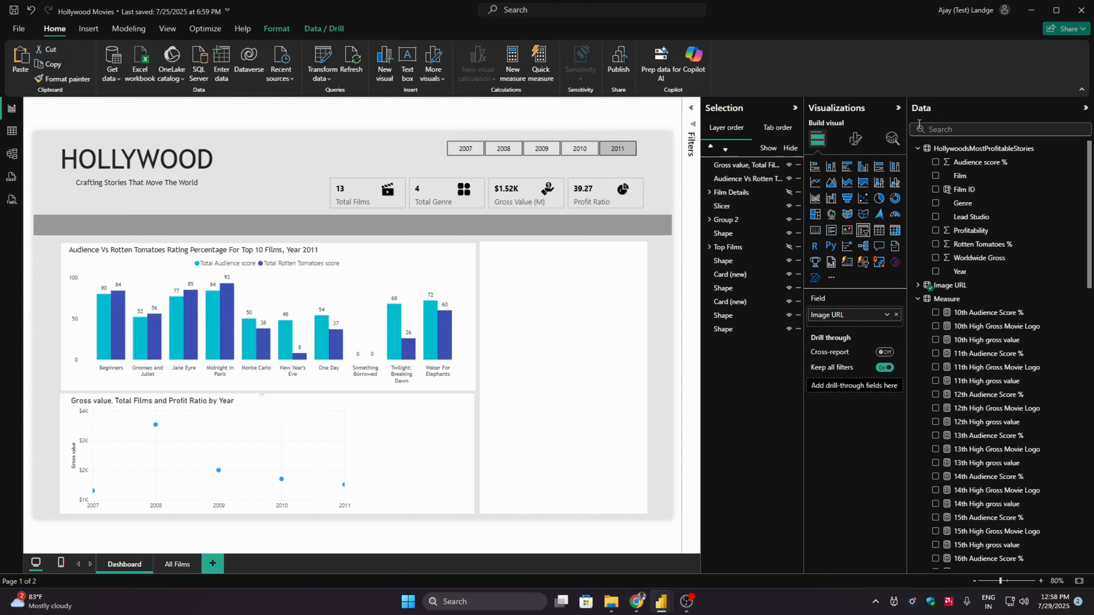
left_click(294, 31)
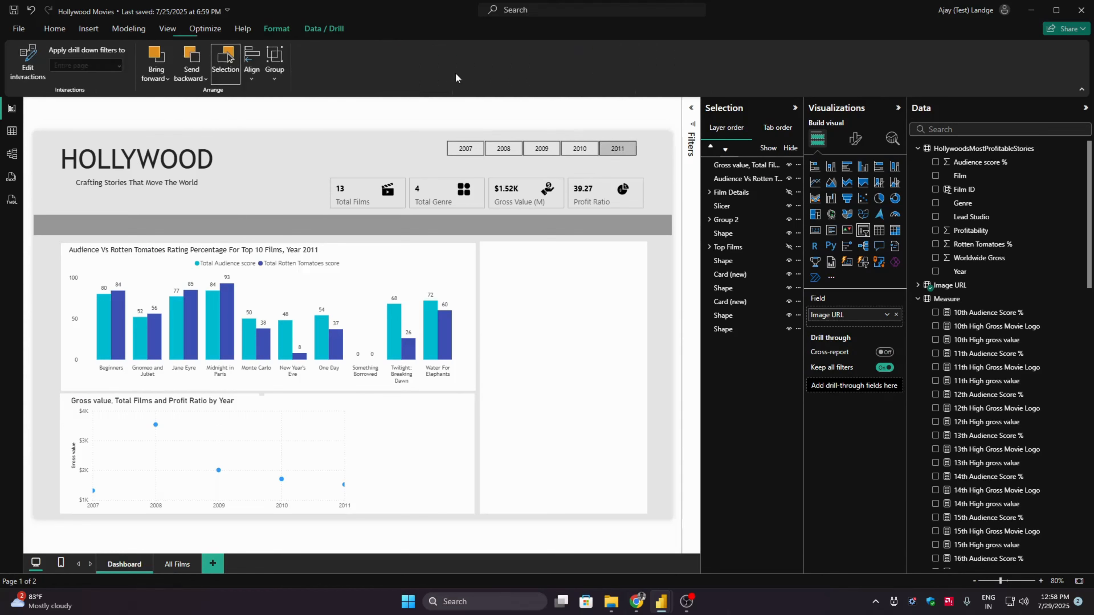
left_click(168, 29)
left_click(516, 63)
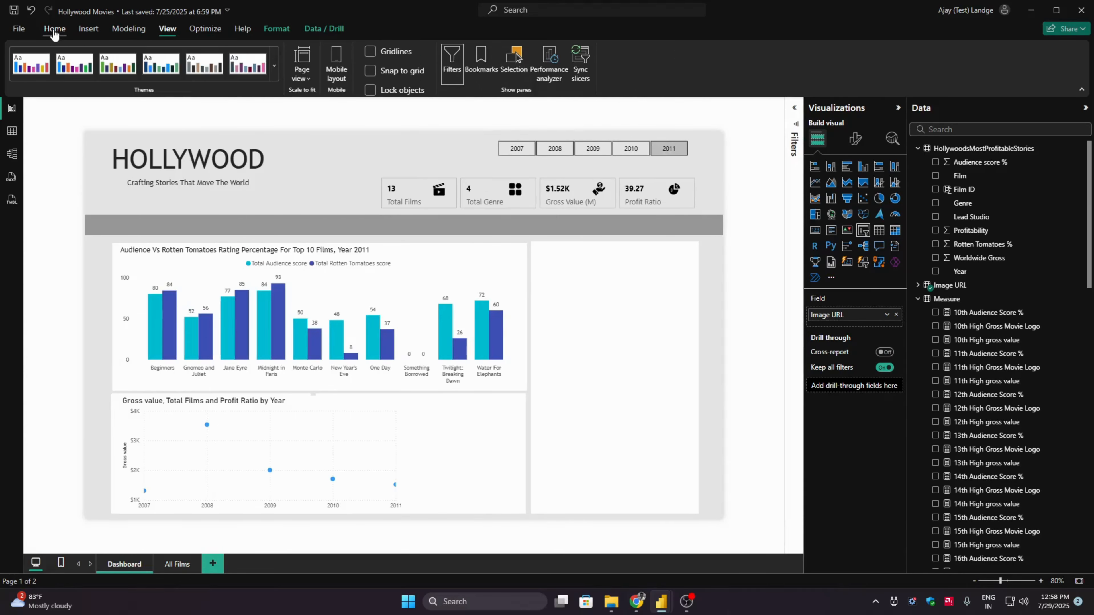
left_click(54, 29)
- Select the gross value scatter chart and collapse the Data pane, keeping the Visualizations pane open
left_click(897, 108)
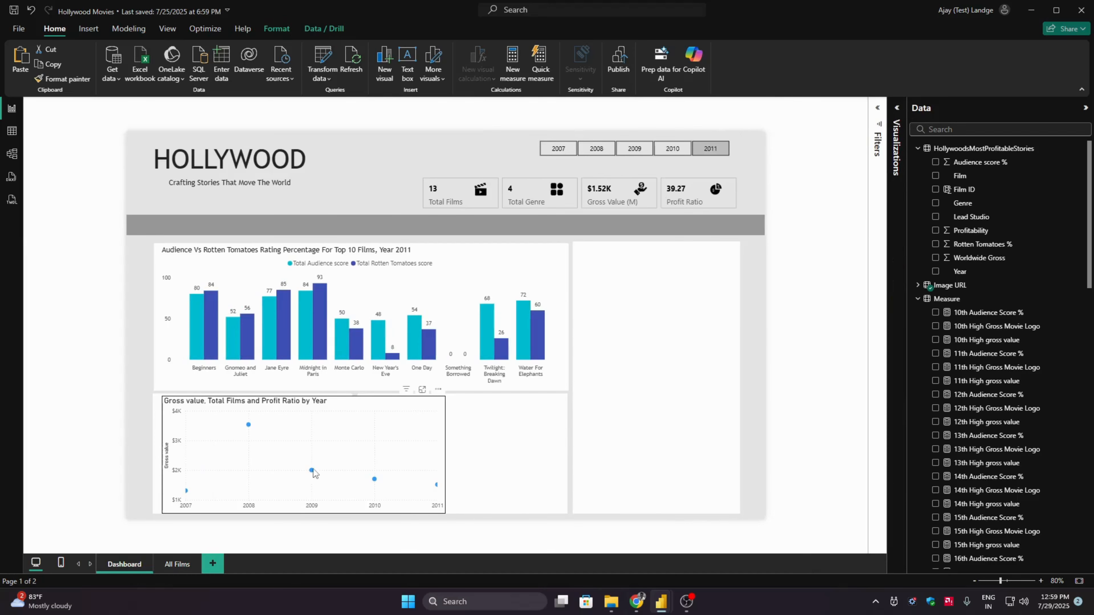
left_click(387, 427)
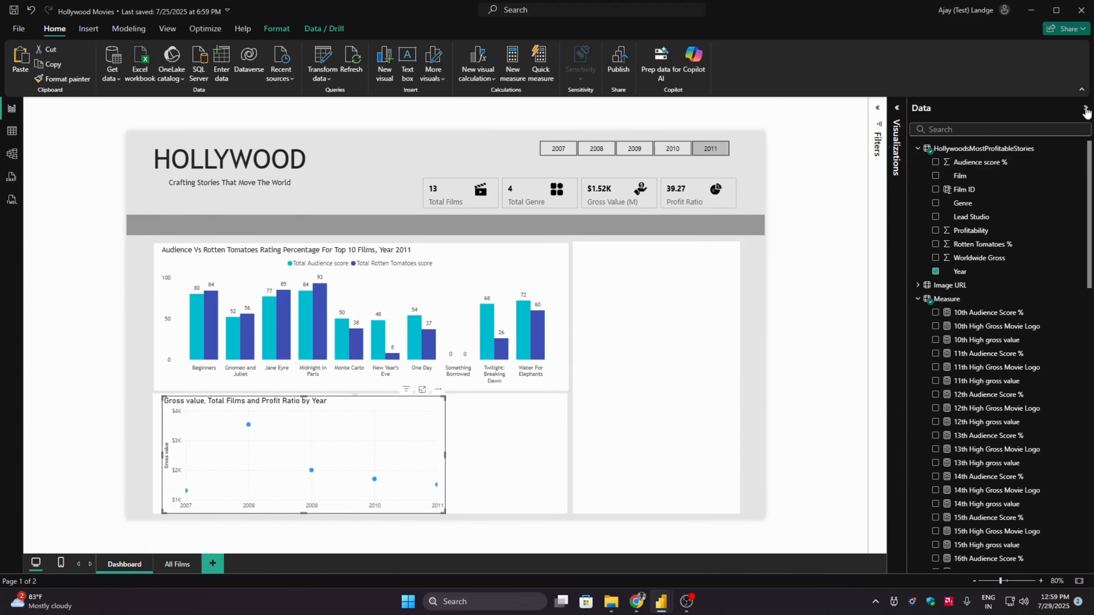
left_click(1085, 108)
left_click(1061, 110)
- Set the scatter chart's height to 265 and its width to 407
left_click(1023, 138)
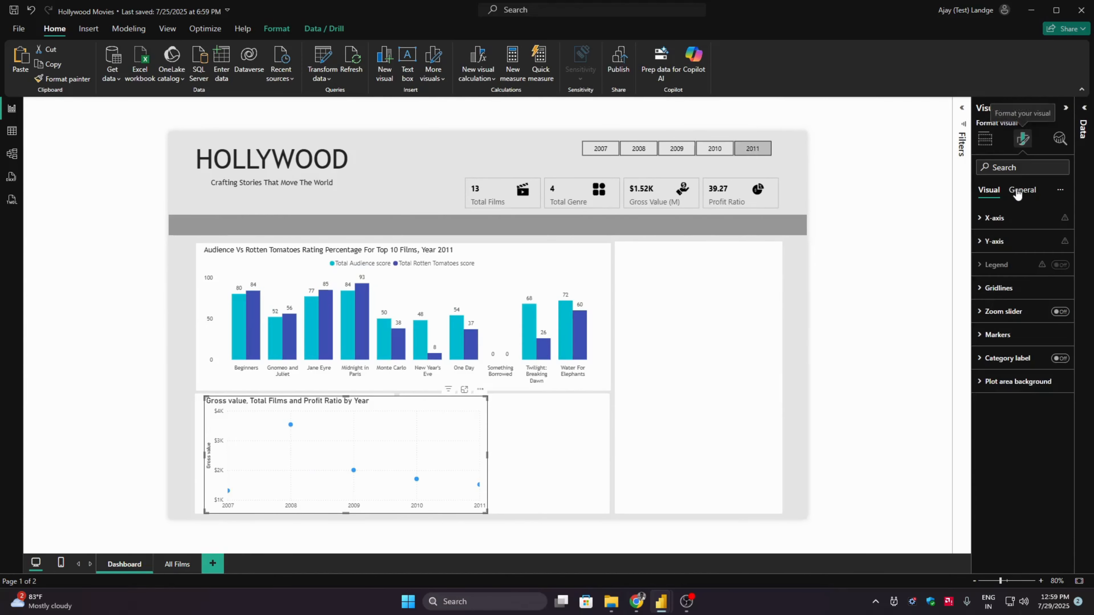
left_click(1021, 190)
left_click(1000, 218)
double_click(1004, 274)
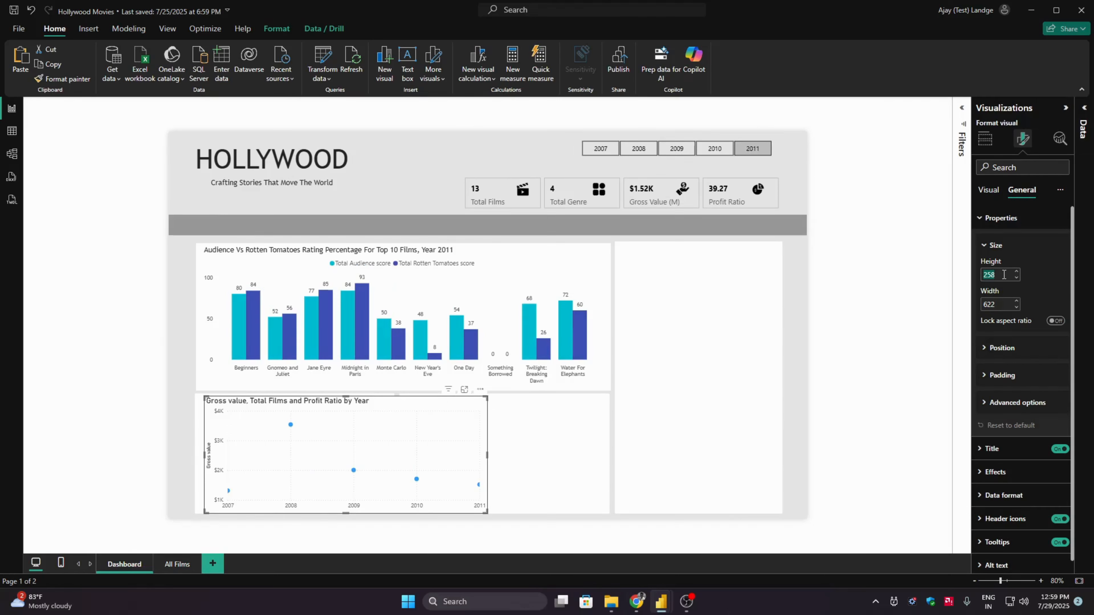
type("265")
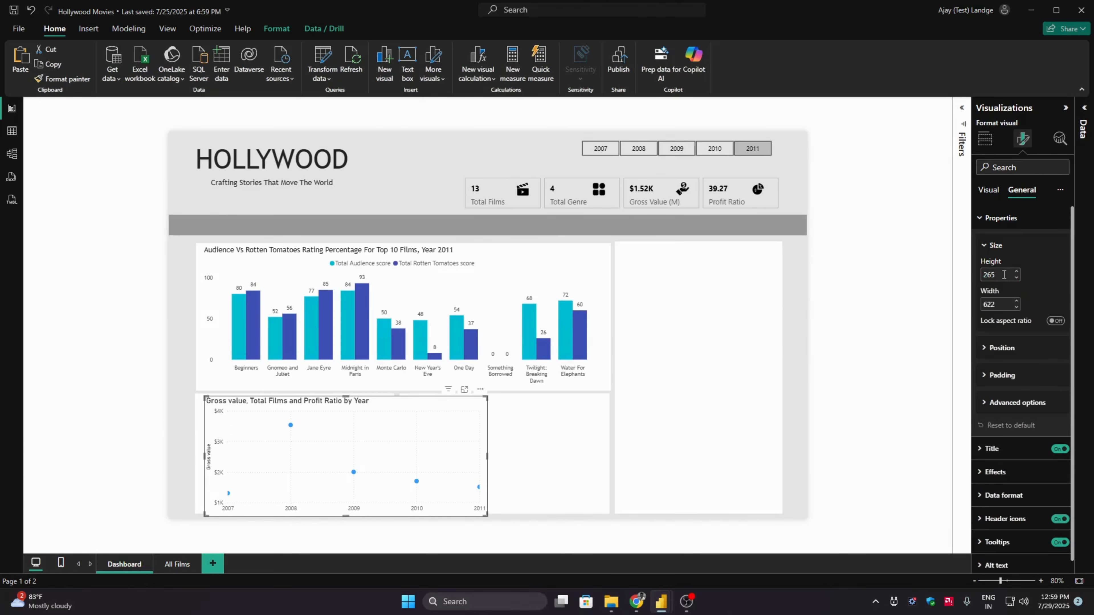
key("Tab")
type("407")
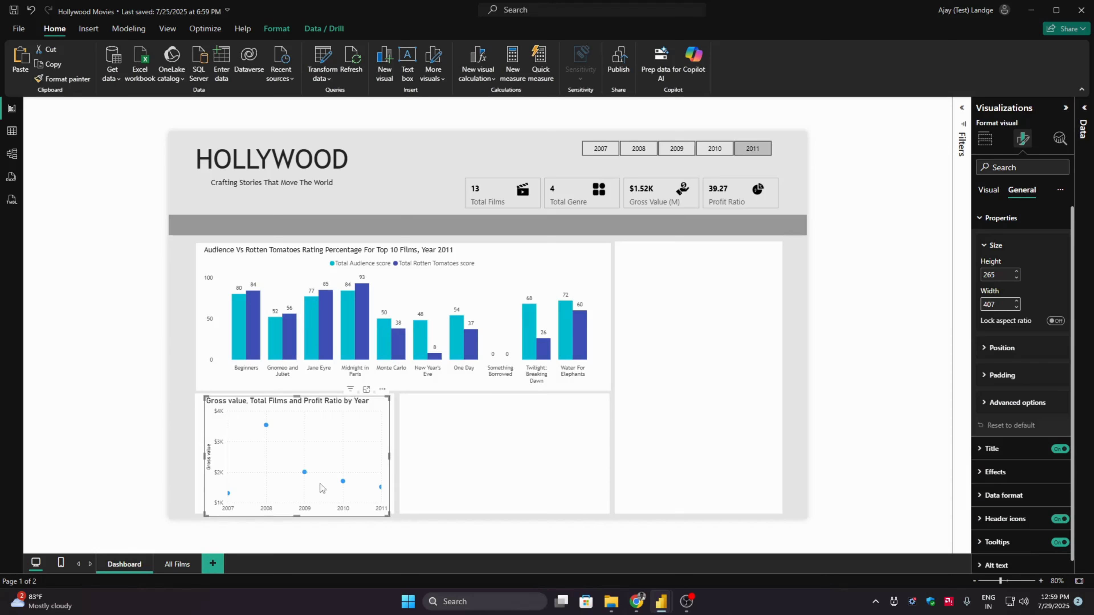
- Align the scatter chart and its white background shape to each other by center and middle, and clear the selection
left_click(200, 420)
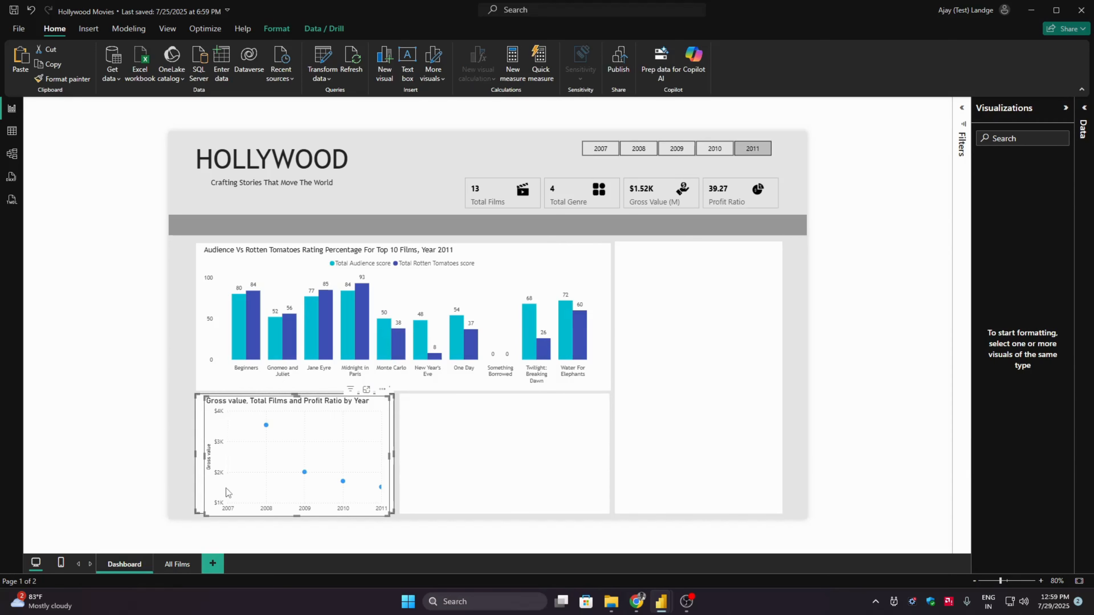
left_click(276, 29)
left_click(251, 75)
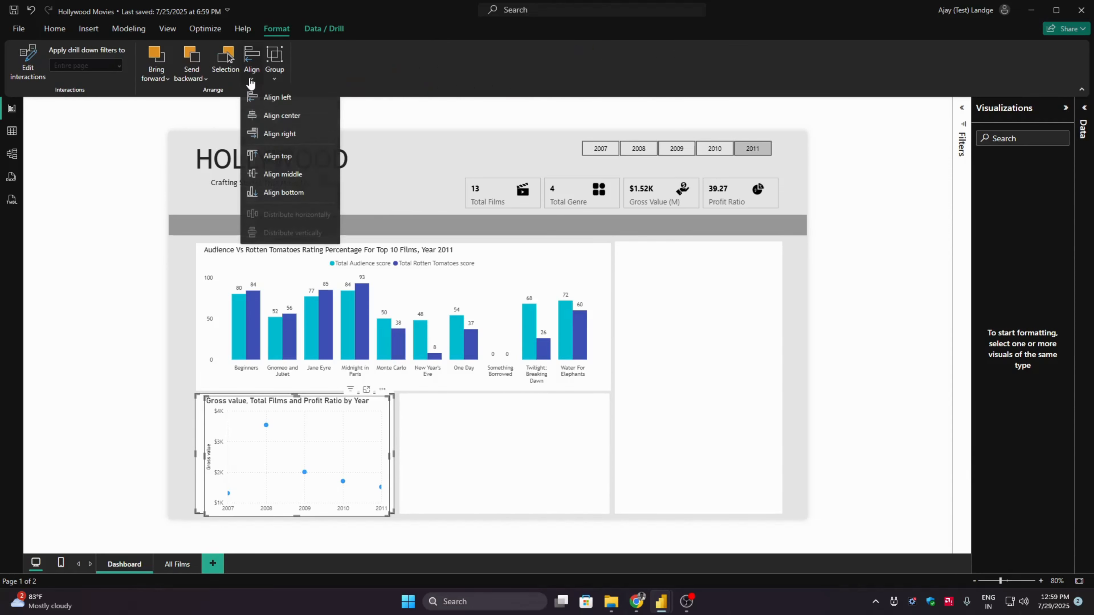
left_click(273, 116)
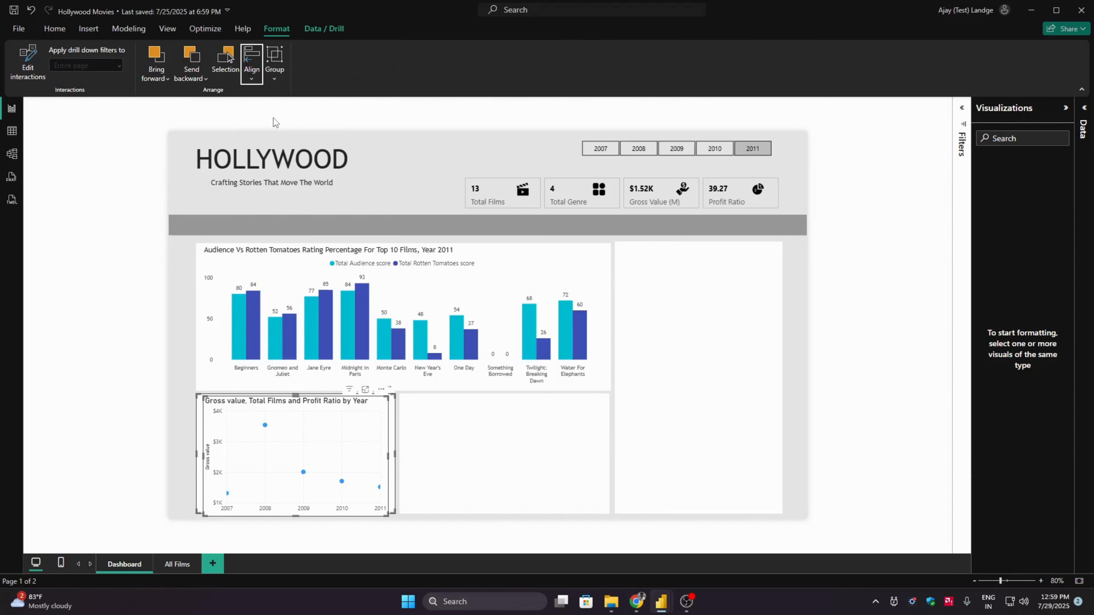
left_click(250, 80)
left_click(282, 174)
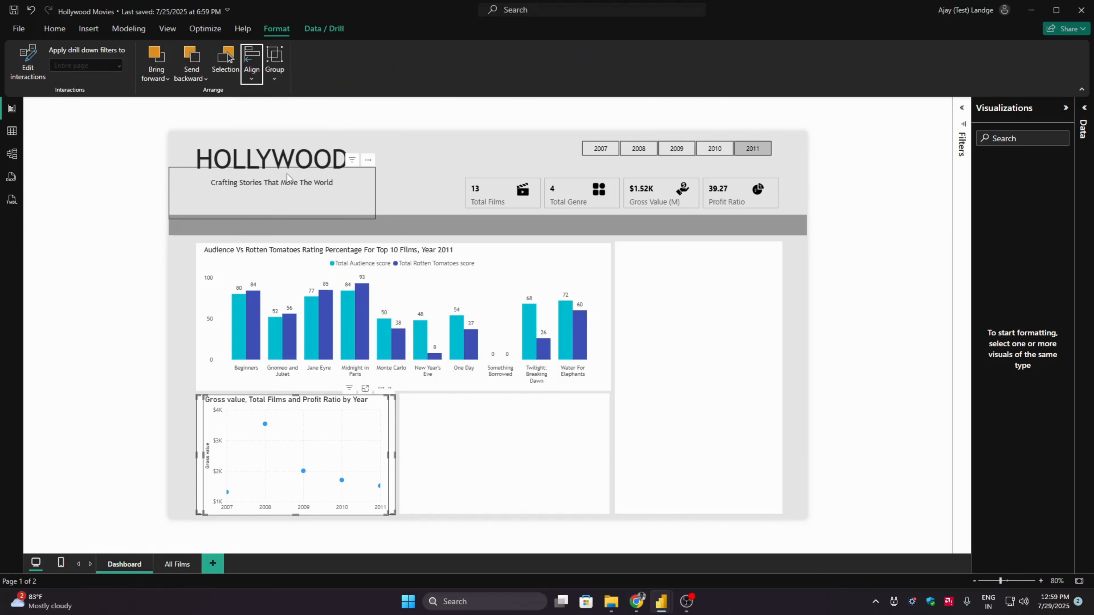
left_click(68, 352)
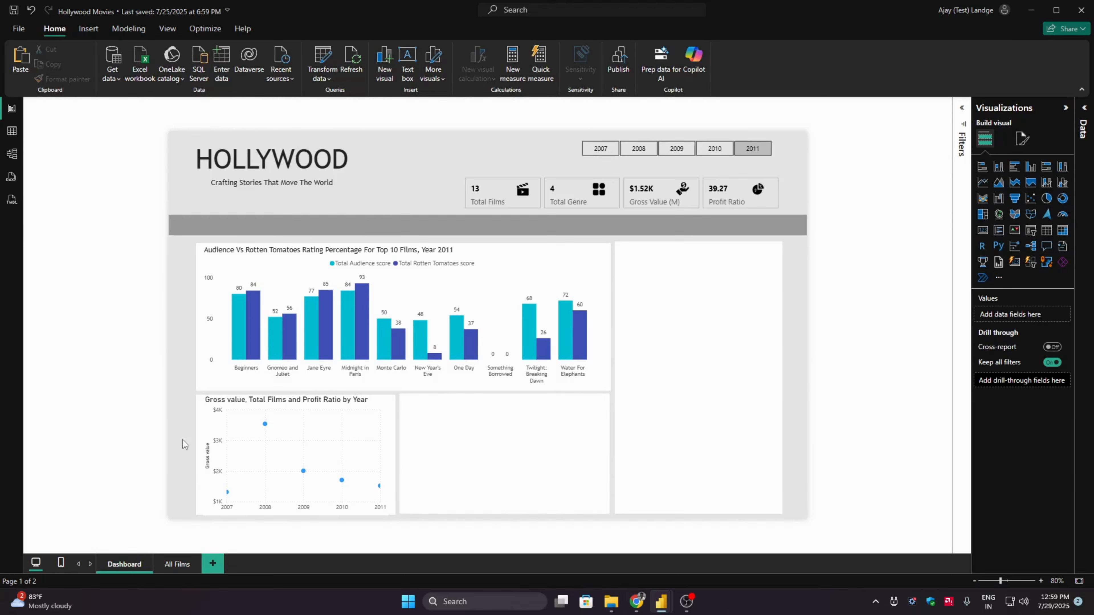
- Set the scatter chart's height to 262 and its width to 410
left_click(241, 432)
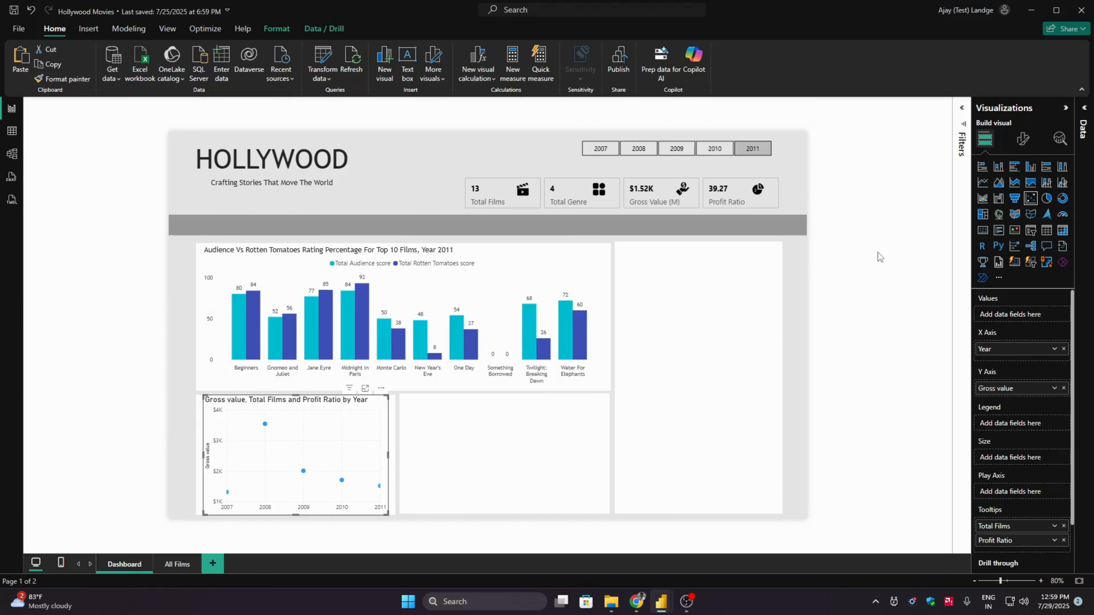
left_click(1023, 139)
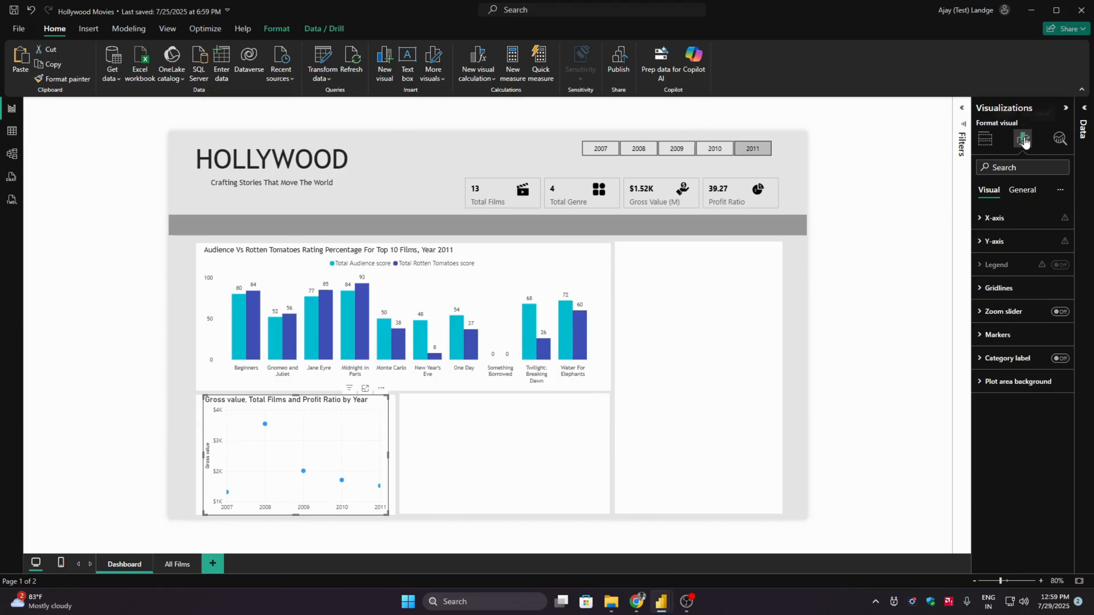
left_click(1012, 191)
left_click(1003, 219)
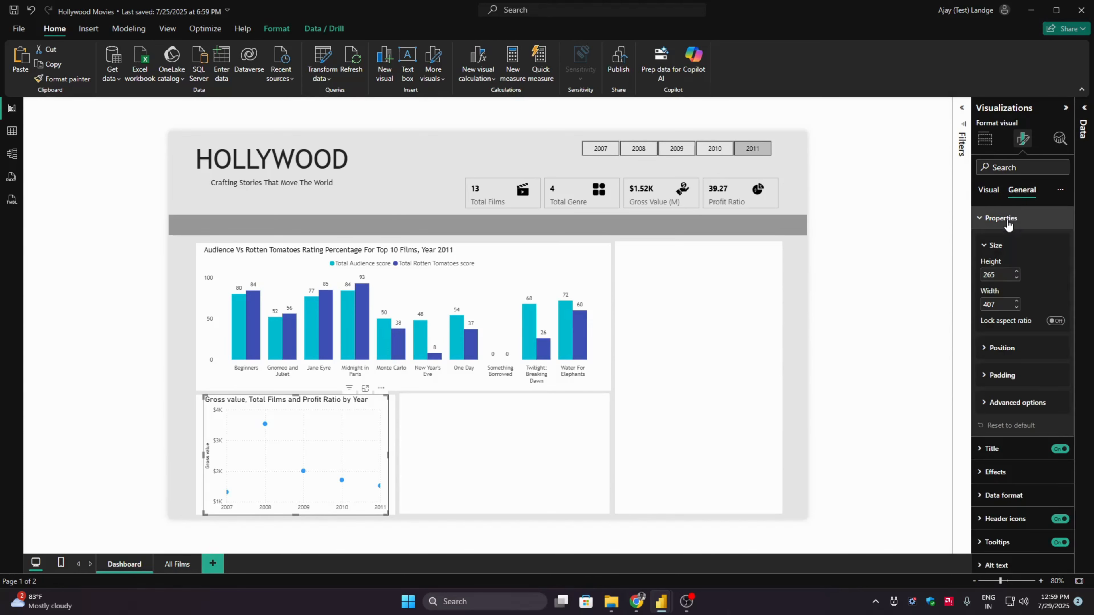
left_click(1016, 279)
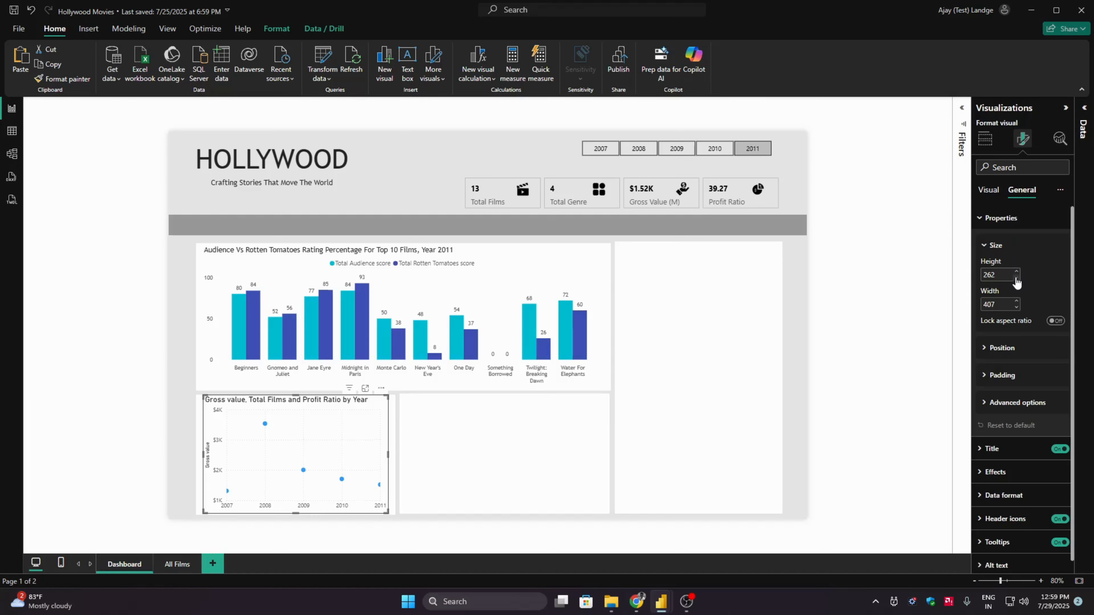
left_click(1016, 302)
left_click(1017, 307)
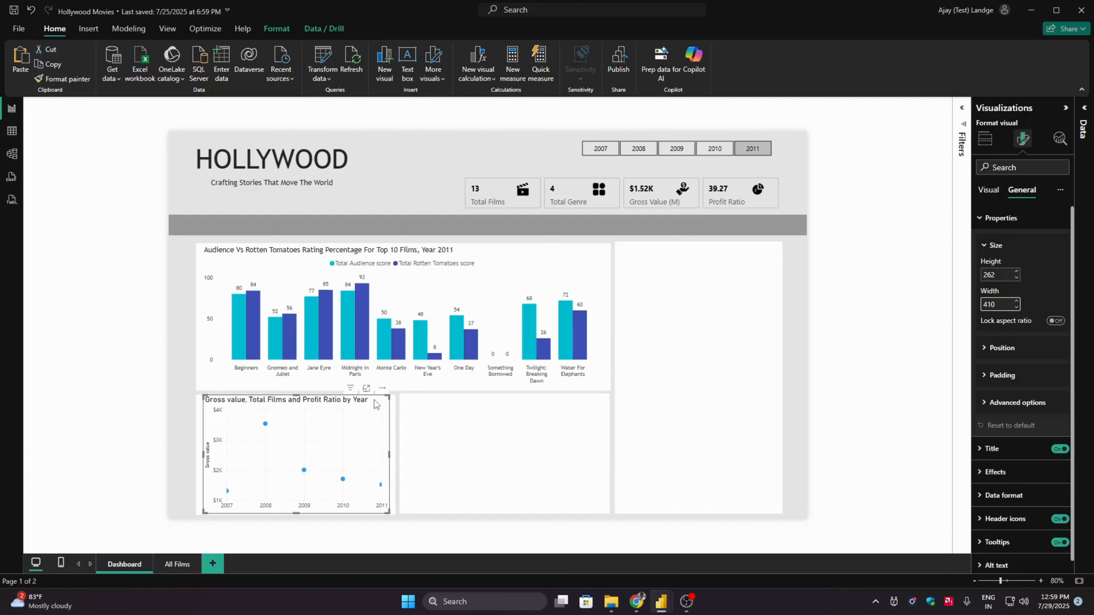
- Realign the resized scatter chart with its background shape by center and middle, and deselect both
left_click(245, 188, "ctrl")
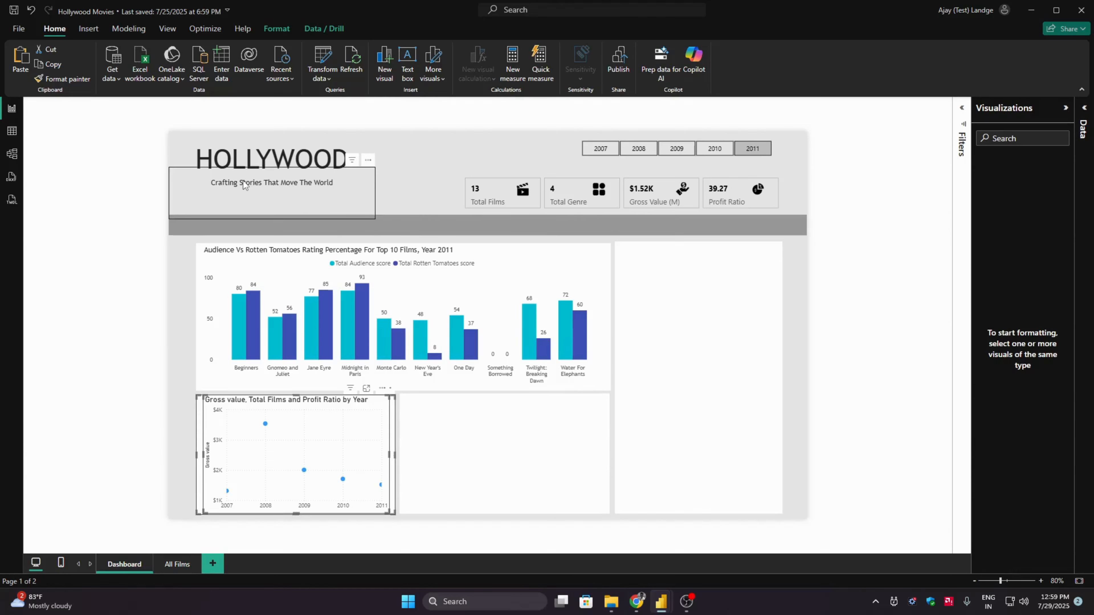
left_click(277, 29)
left_click(251, 65)
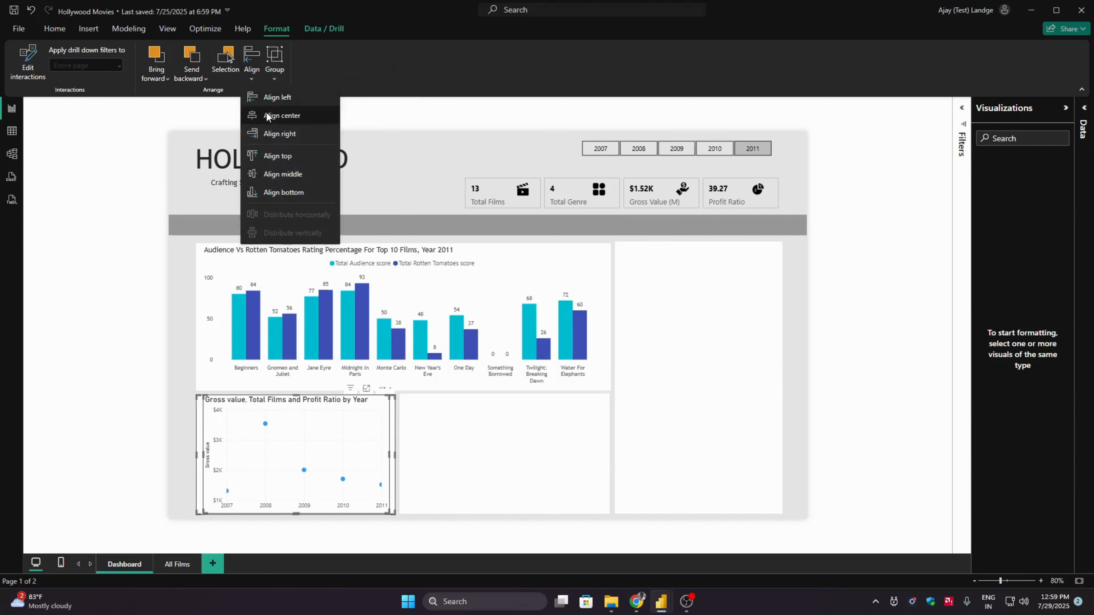
left_click(252, 82)
left_click(252, 81)
left_click(288, 174)
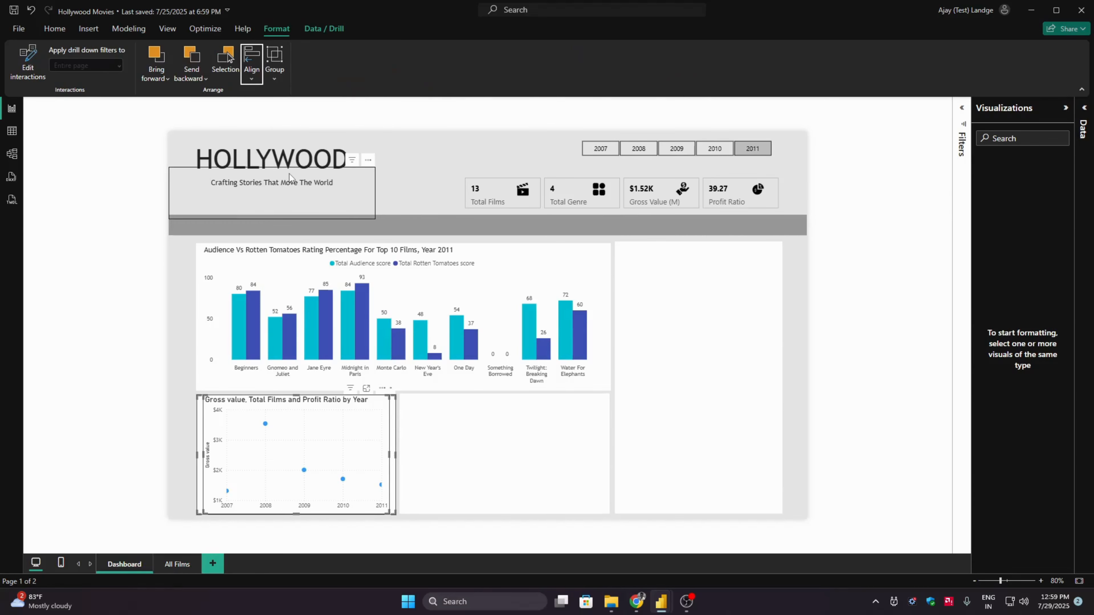
left_click(94, 401)
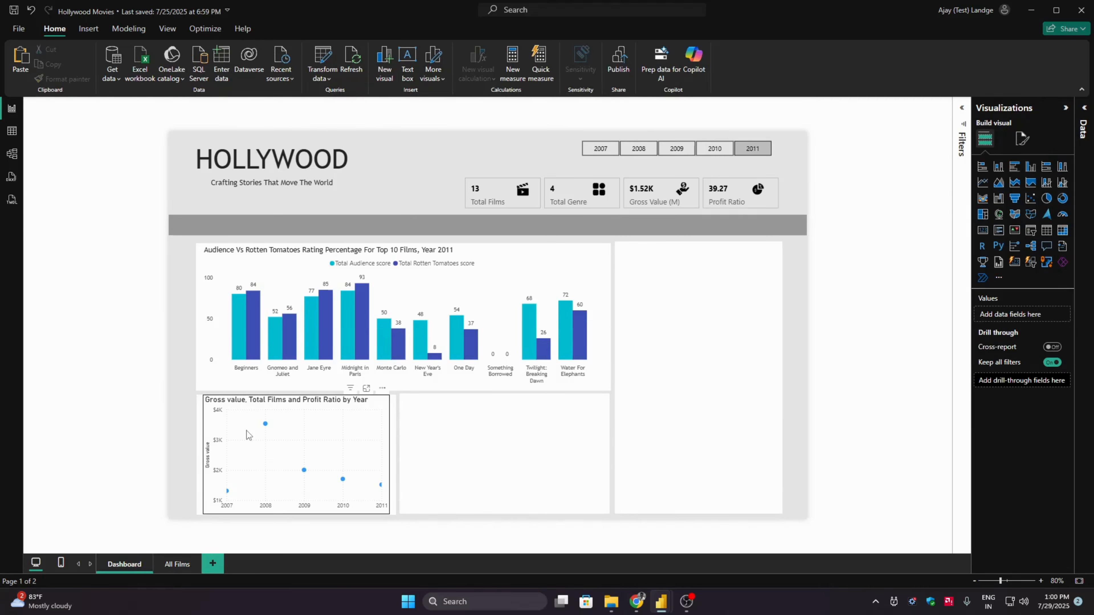
- Set the scatter chart's height to 255 and its width to 415
left_click(246, 431)
left_click(1023, 139)
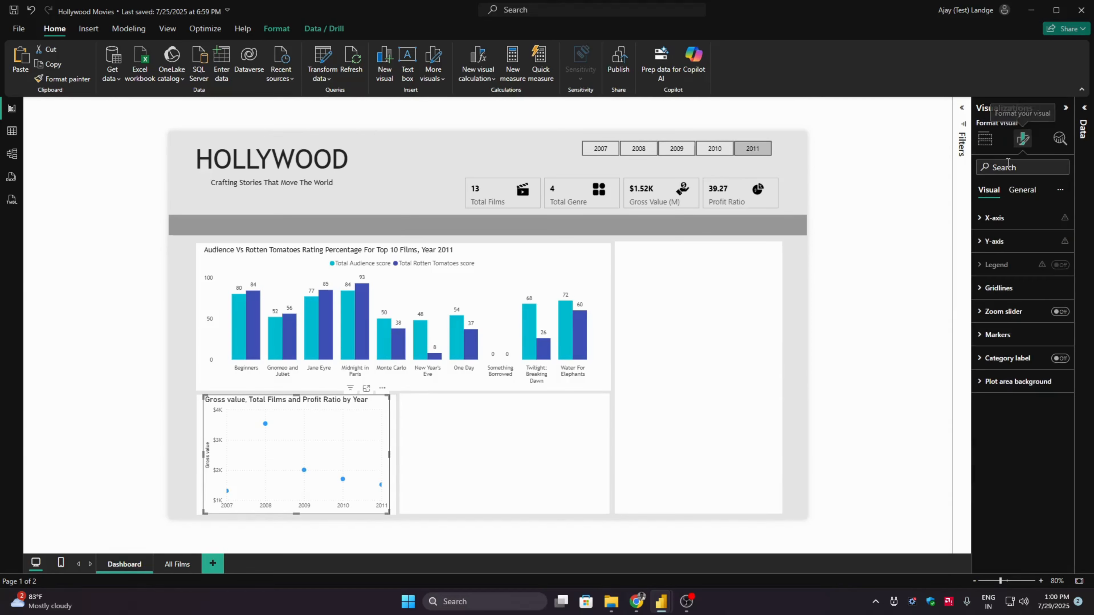
left_click(1021, 189)
left_click(1001, 218)
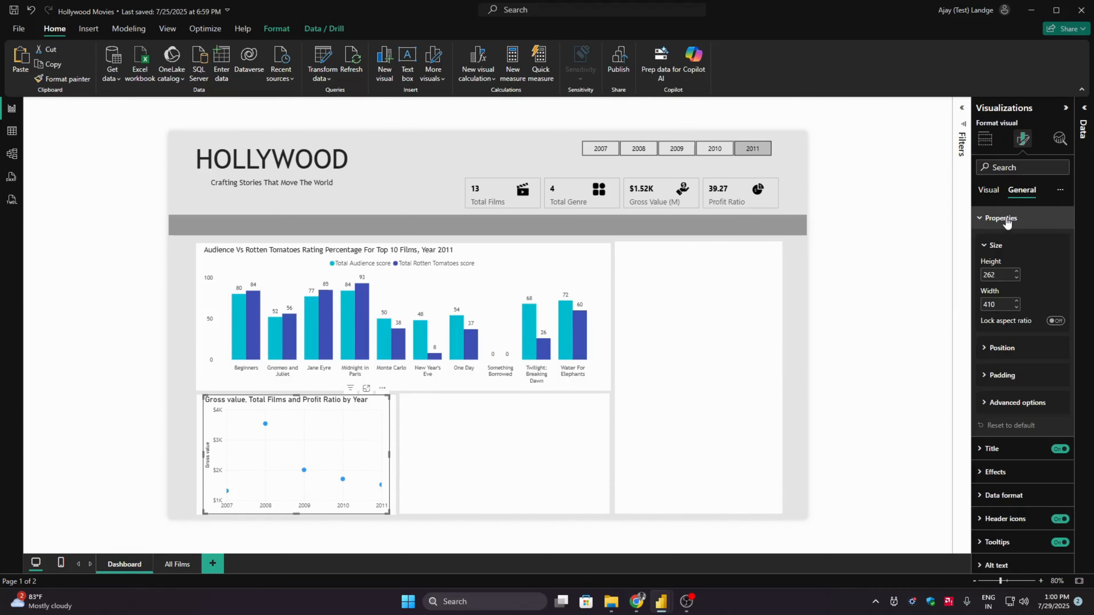
left_click(1016, 278)
left_click(1016, 278)
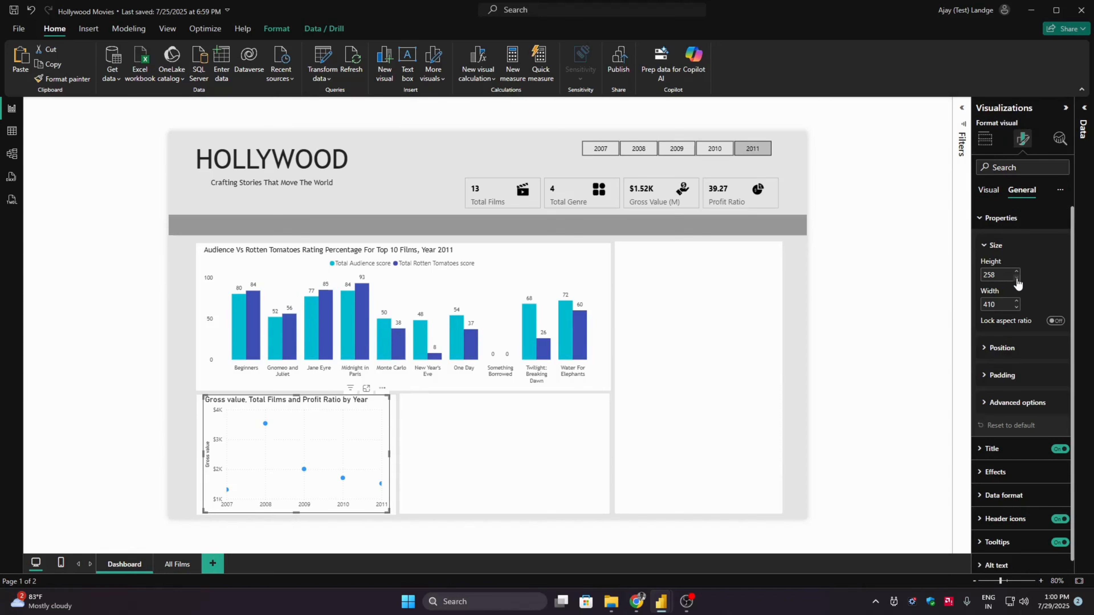
left_click(1016, 278)
left_click(1016, 278)
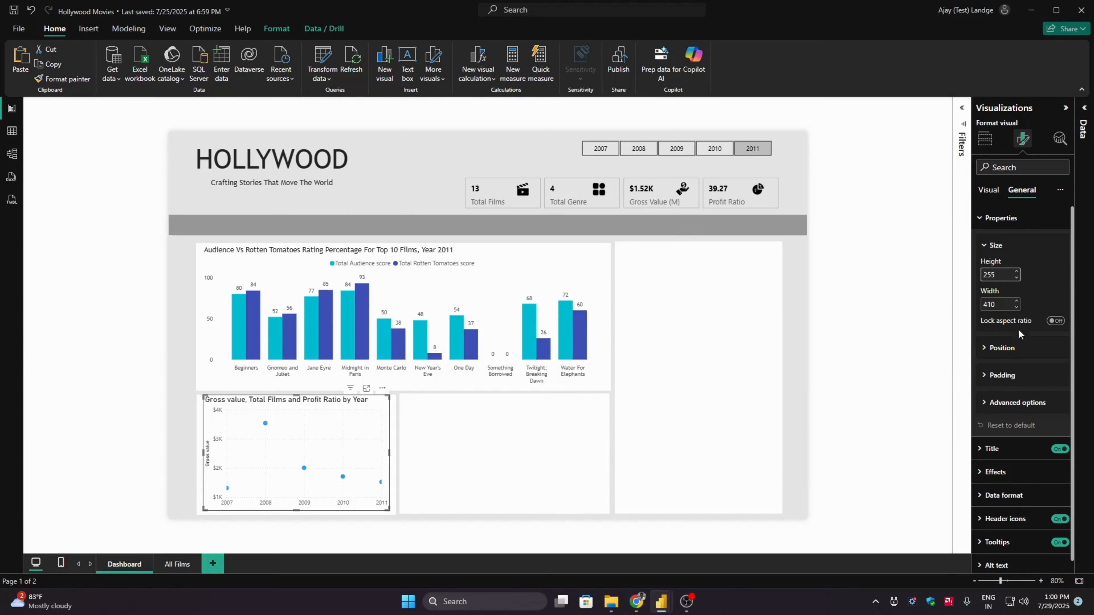
left_click(1016, 301)
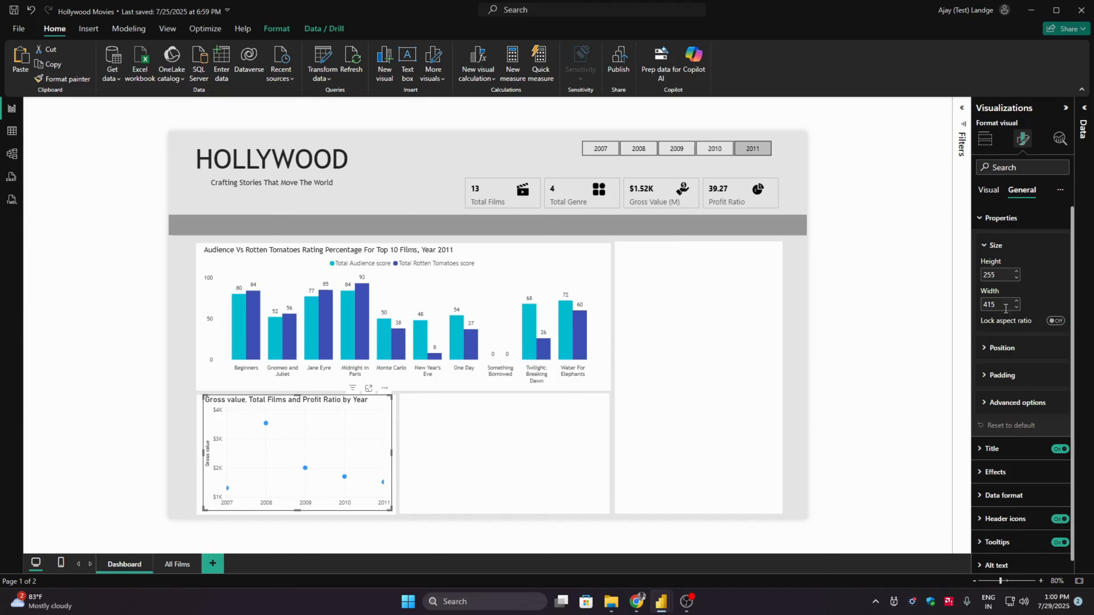
left_click(1017, 301)
- Align the scatter chart with its white background shape by center and middle, and clear the selection
left_click(200, 439, "ctrl")
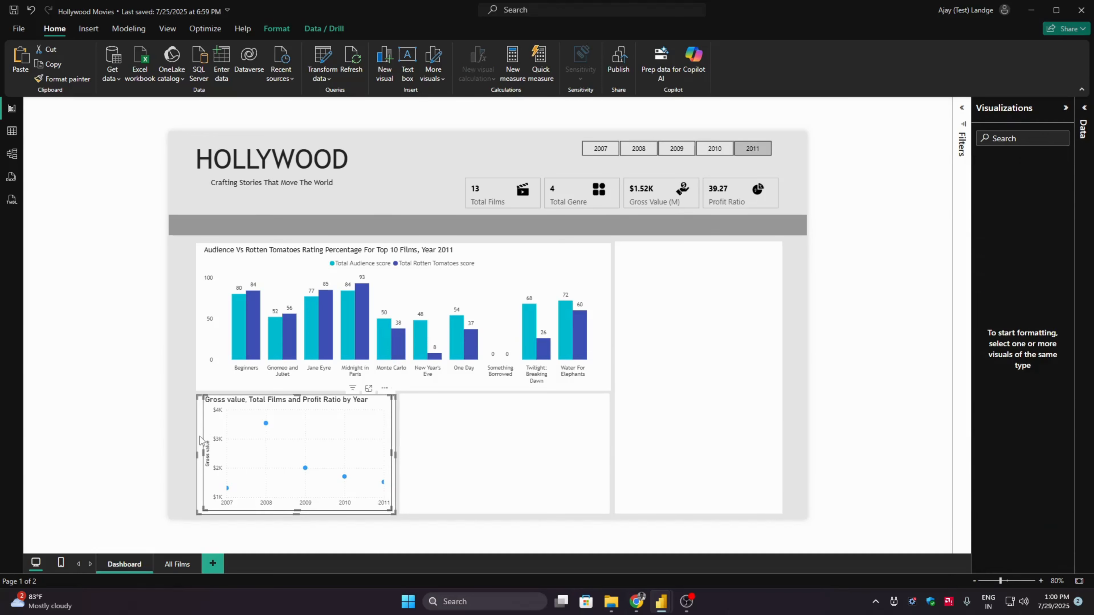
left_click(276, 28)
left_click(251, 63)
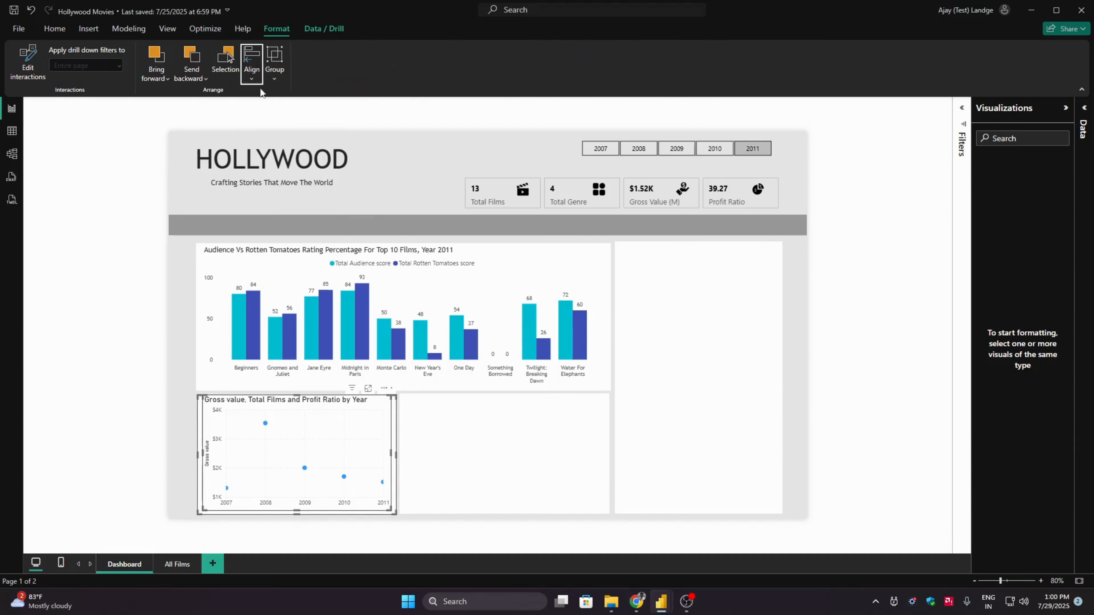
left_click(291, 175)
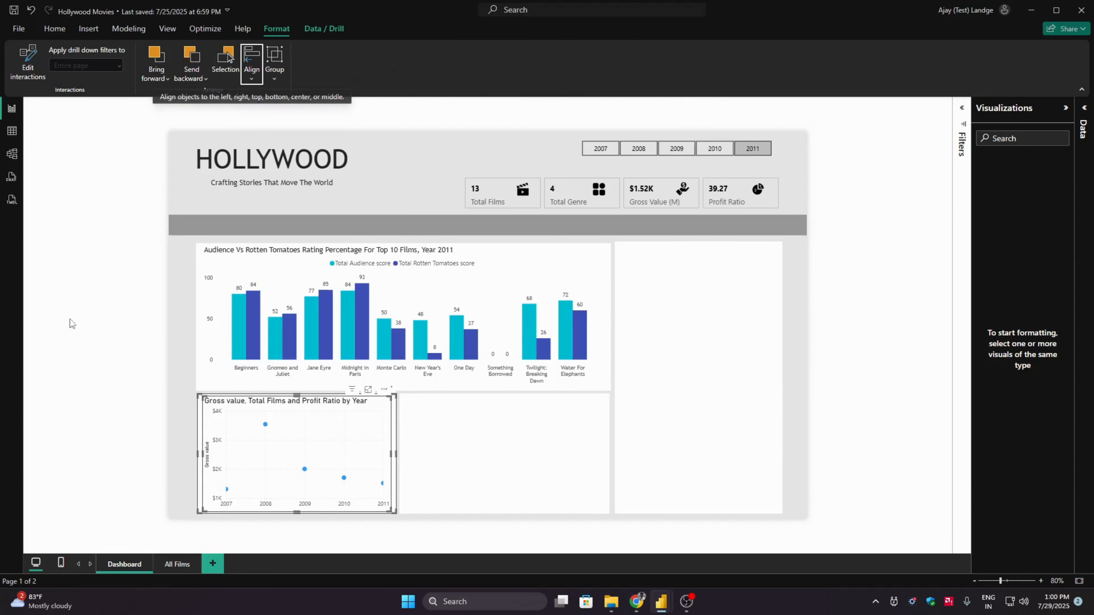
left_click(58, 339)
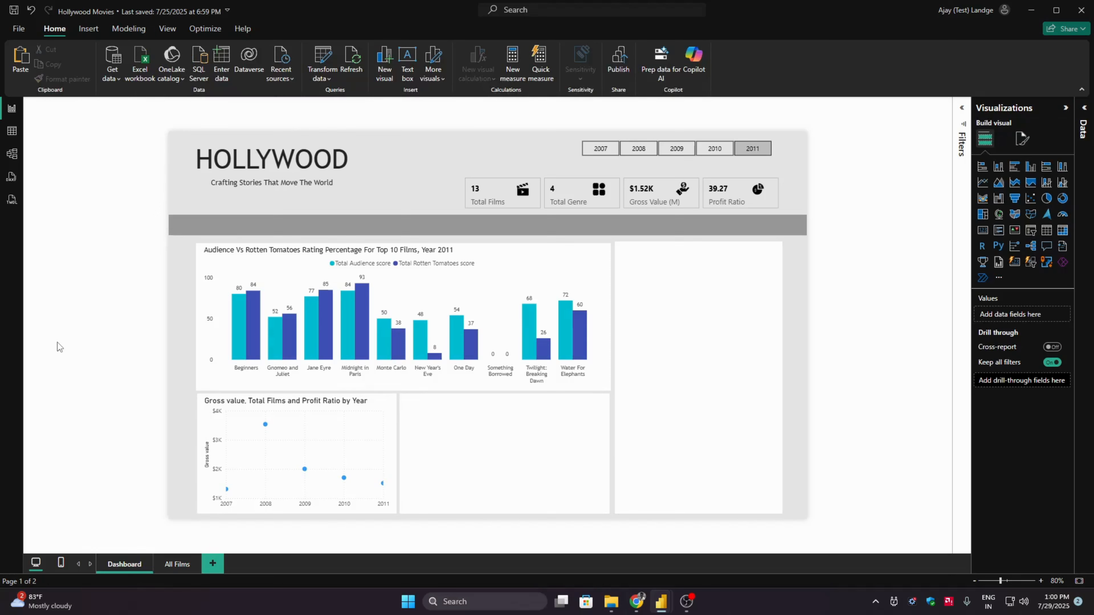
- Nudge the white background shape behind the scatter chart slightly left, toward the edge of the panel above, and deselect it
left_click(223, 420)
left_click(200, 420, "ctrl")
left_click(171, 405)
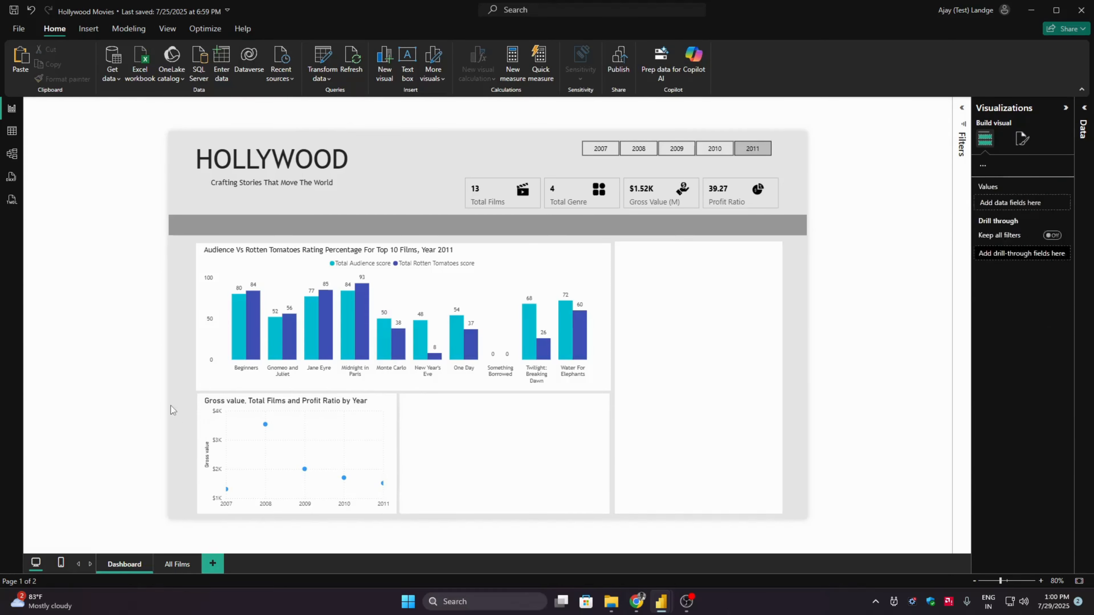
left_click(201, 407)
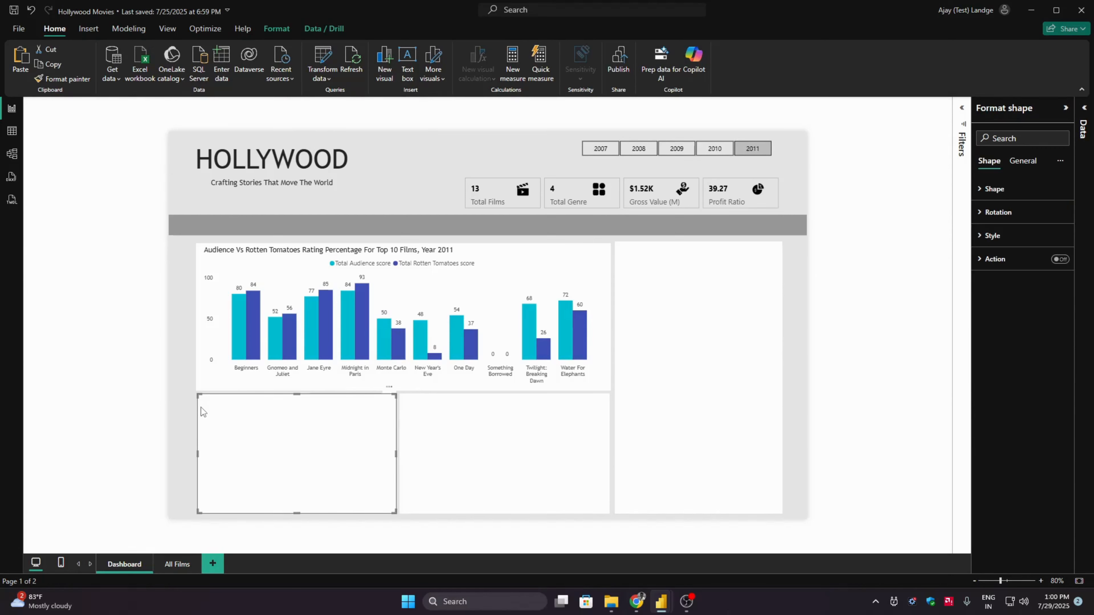
left_click_drag(297, 410, 294, 411)
left_click(120, 394)
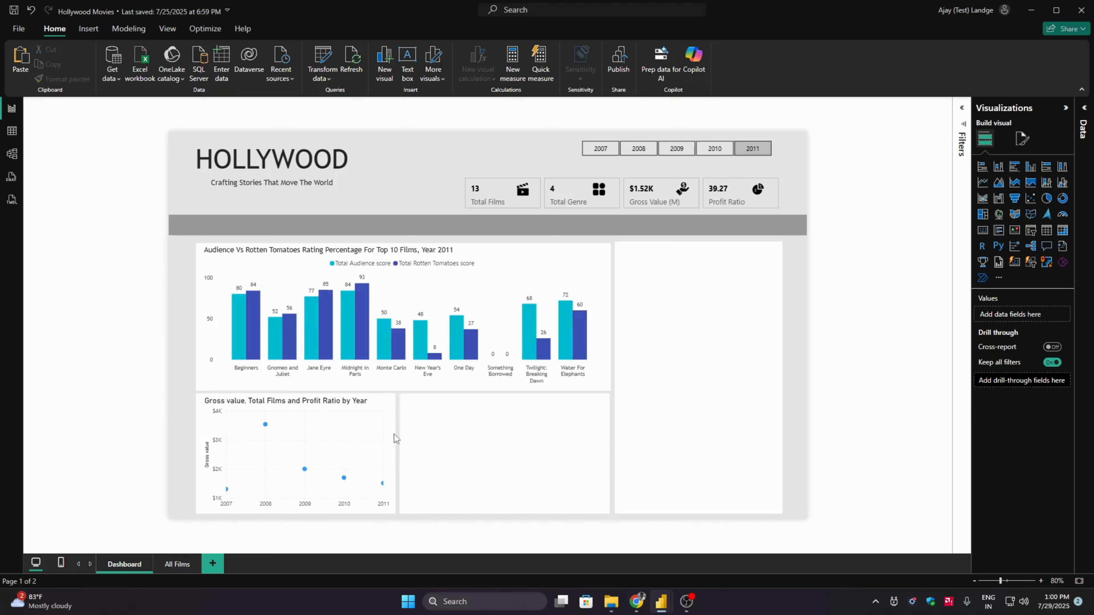
- Recenter the scatter chart on its shifted background shape, aligning both by center and middle, and deselect them
left_click(278, 429)
left_click(198, 416, "ctrl")
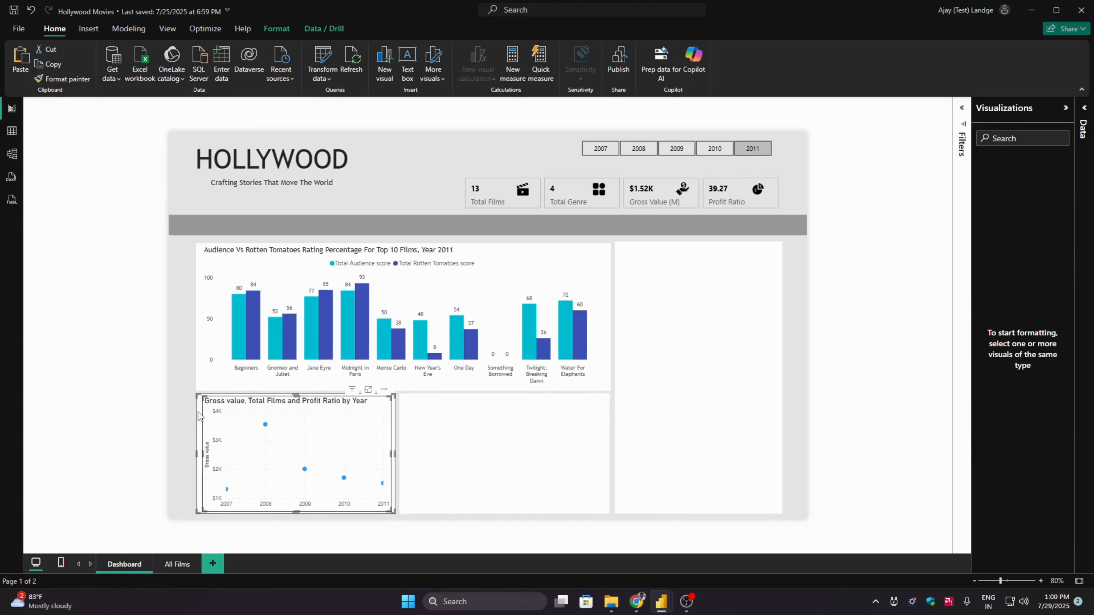
left_click(276, 28)
left_click(251, 62)
left_click(277, 117)
left_click(252, 84)
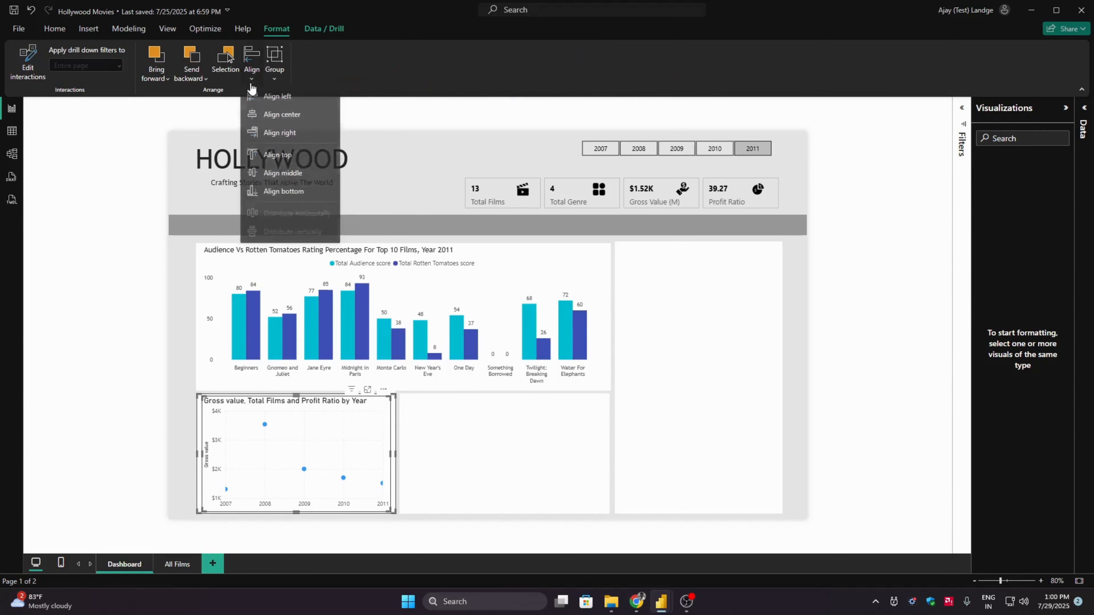
left_click(282, 190)
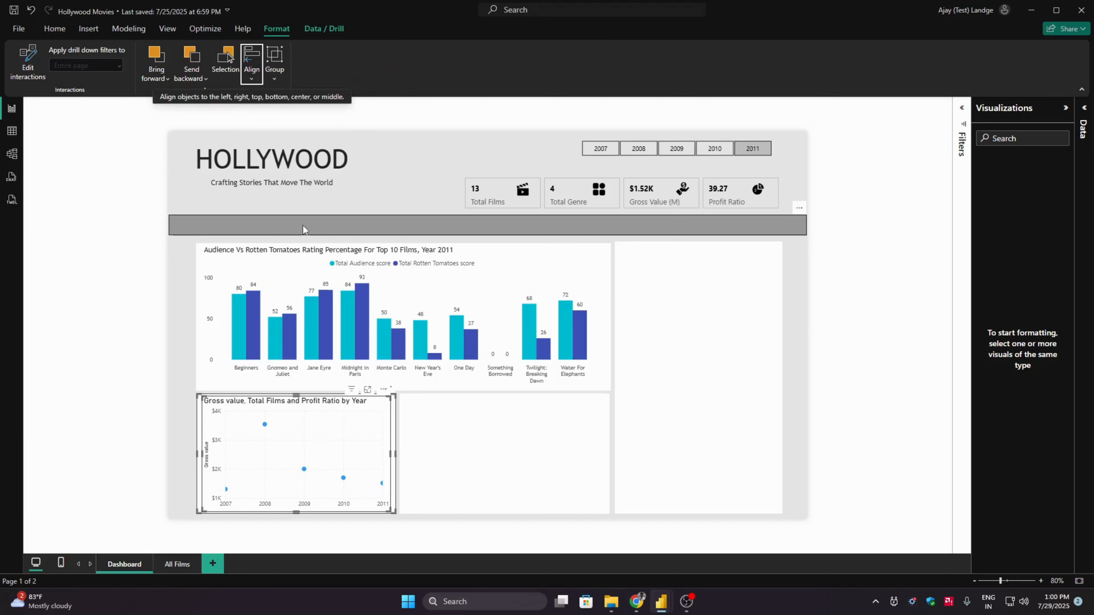
key("Left")
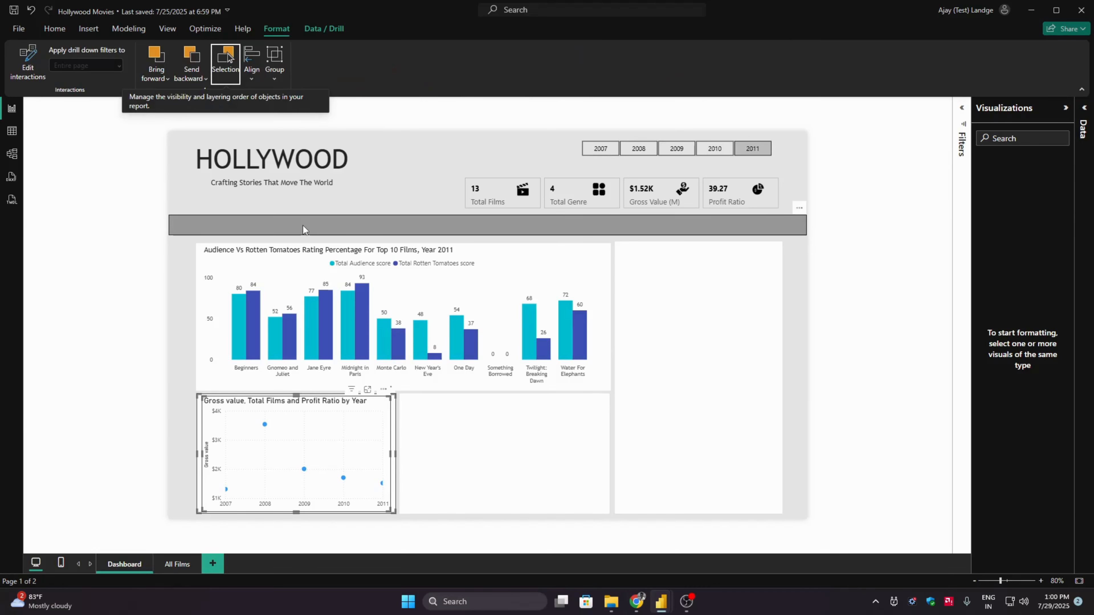
left_click(132, 407)
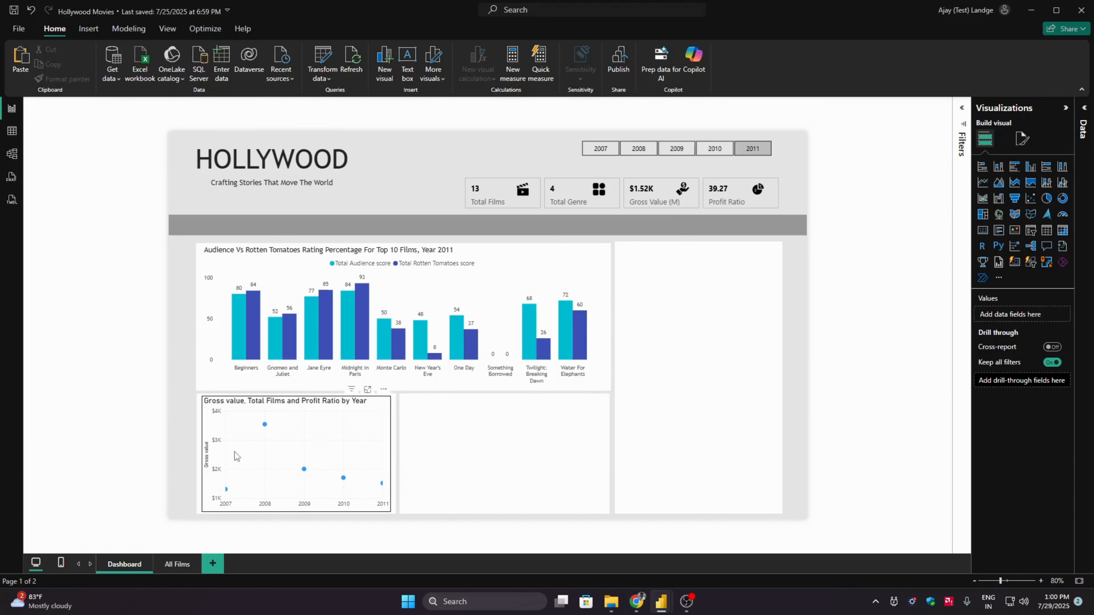
- Group the scatter chart with its white background shape and deselect the group
left_click(198, 409)
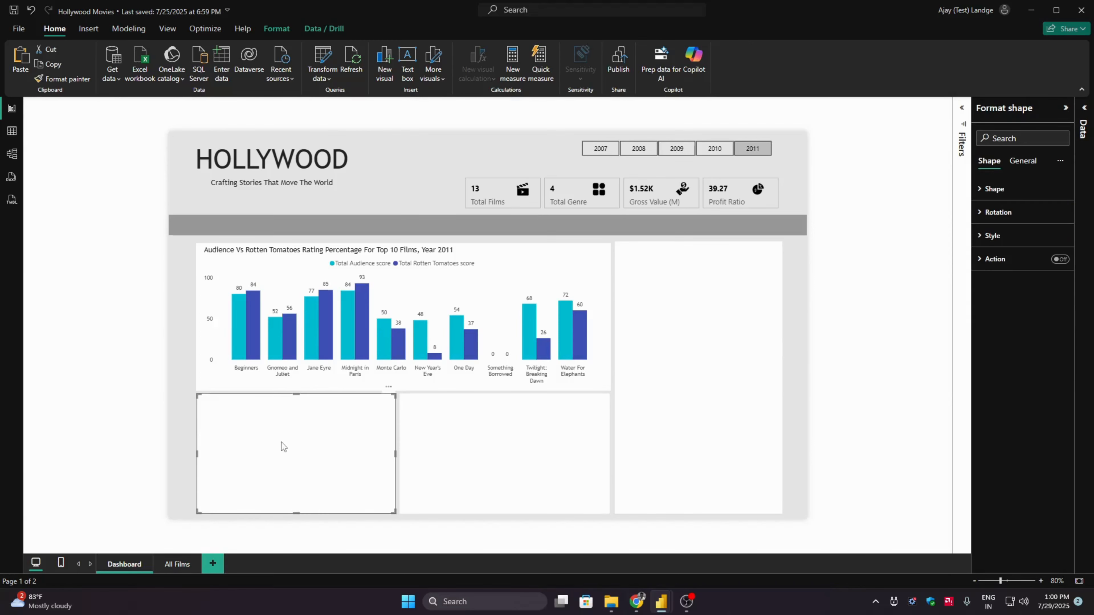
left_click(147, 400)
left_click(199, 410)
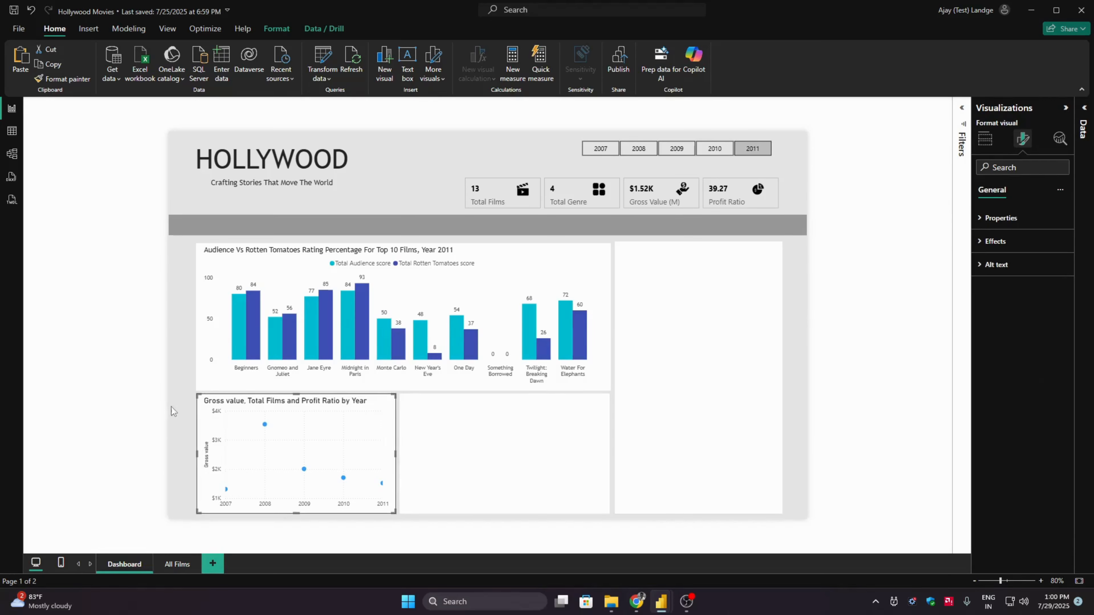
left_click(148, 413)
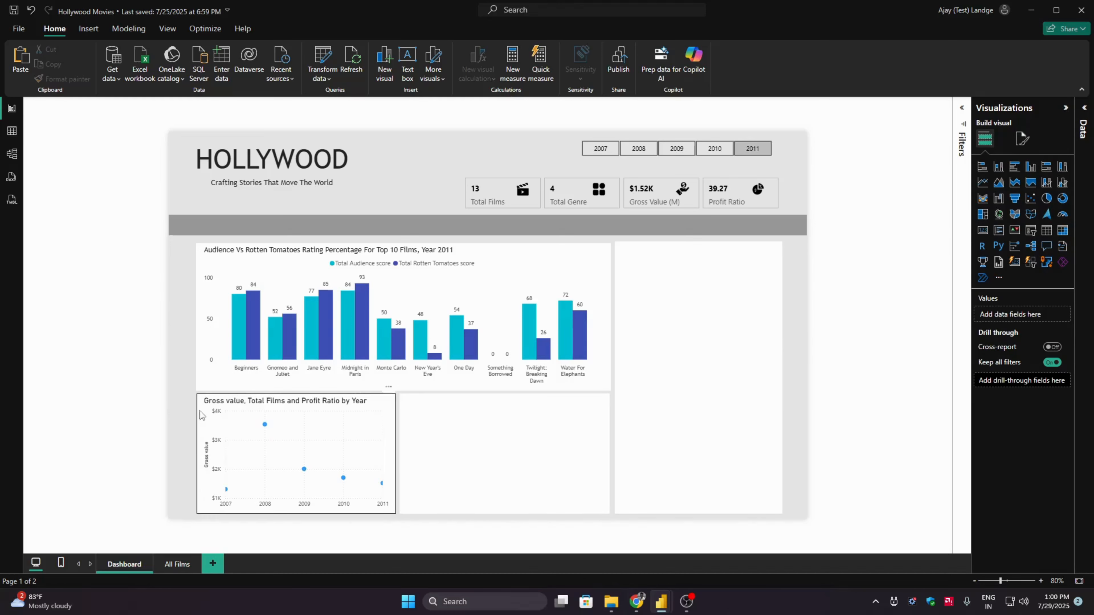
- Move the scatter chart group slightly left so it snaps to the left edge of the bar chart panel above, and deselect it
left_click(375, 414)
left_click(181, 416)
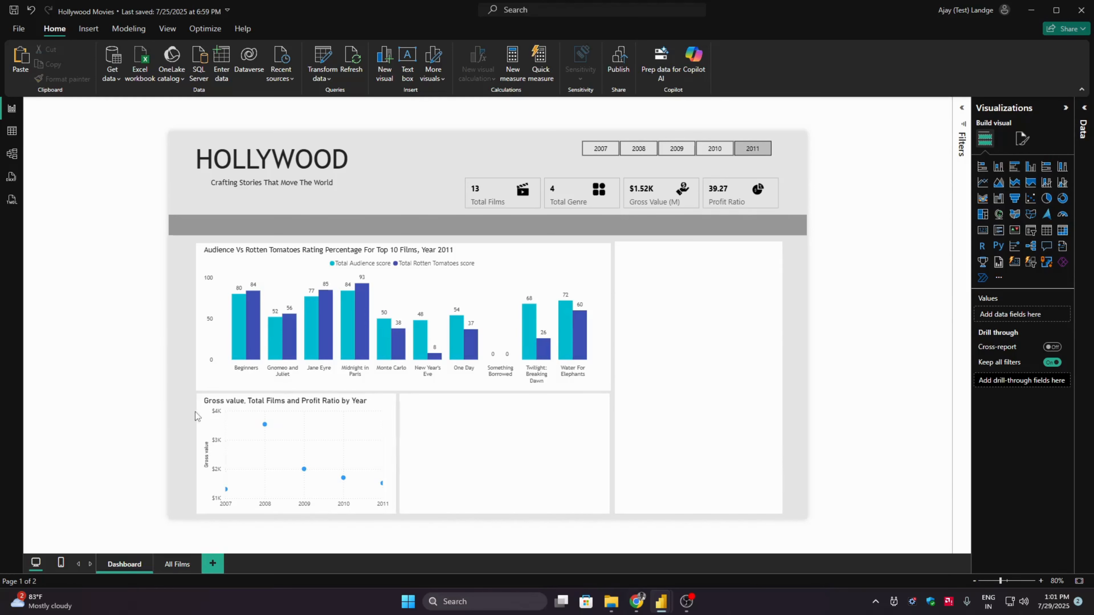
left_click(201, 414)
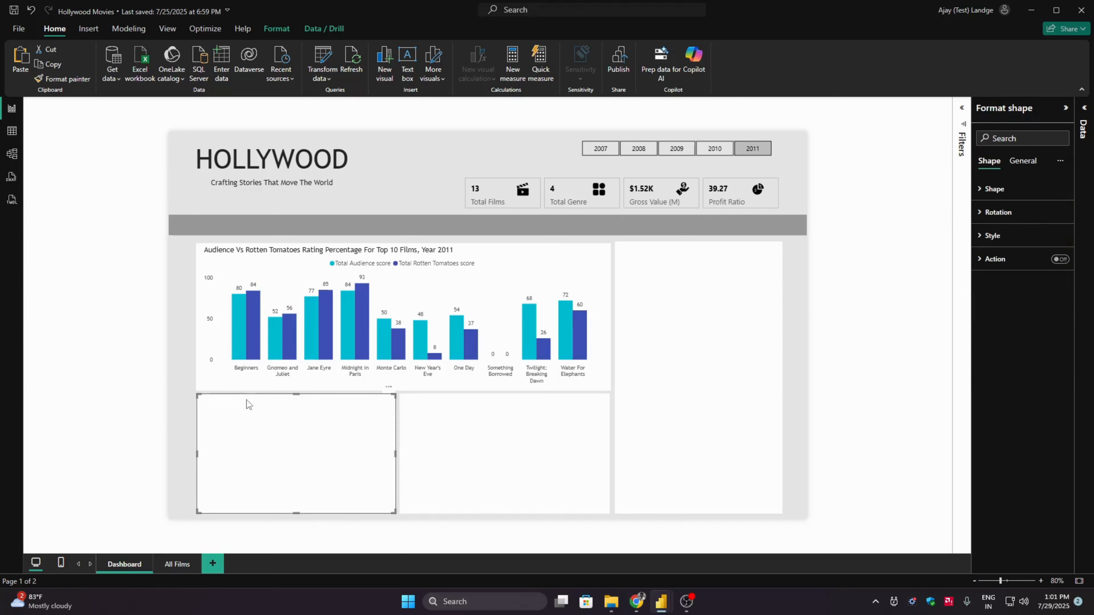
left_click(188, 404)
left_click(394, 415)
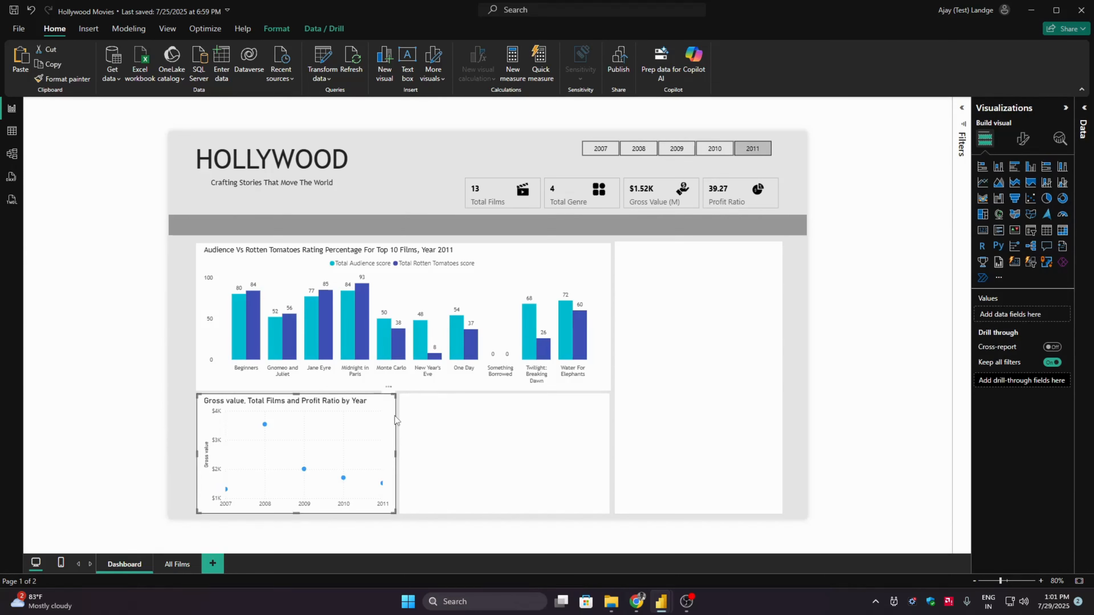
left_click_drag(394, 415, 388, 414)
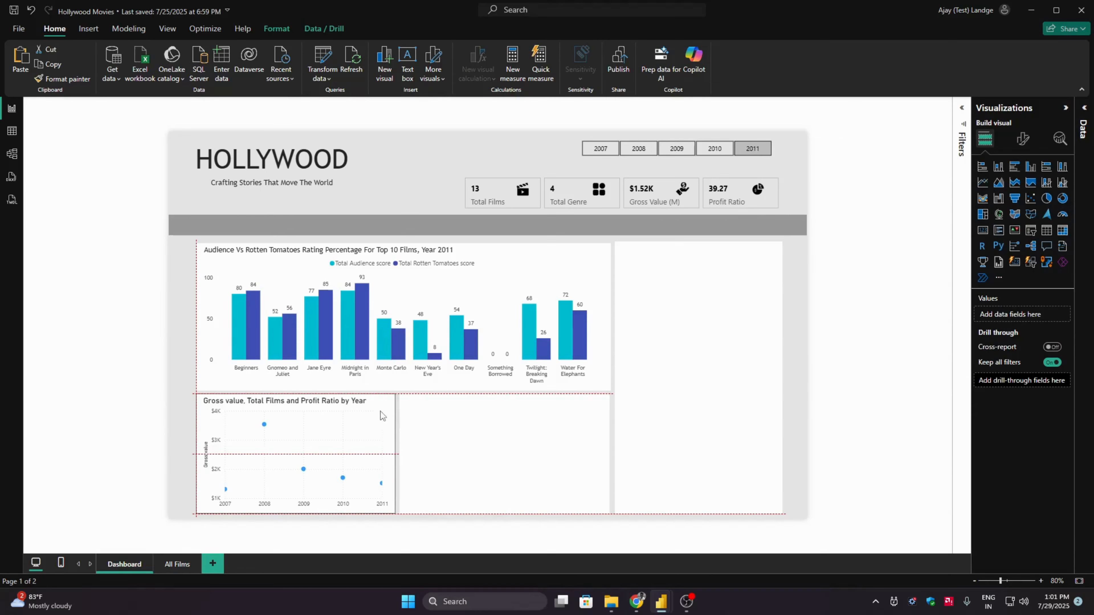
left_click(131, 381)
right_click(298, 413)
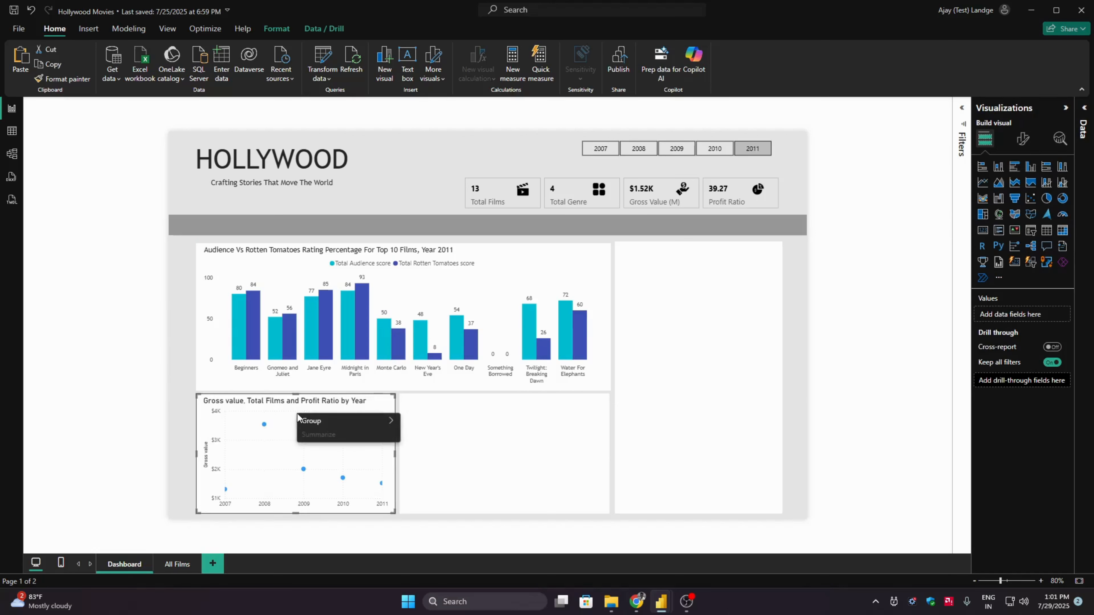
left_click(116, 364)
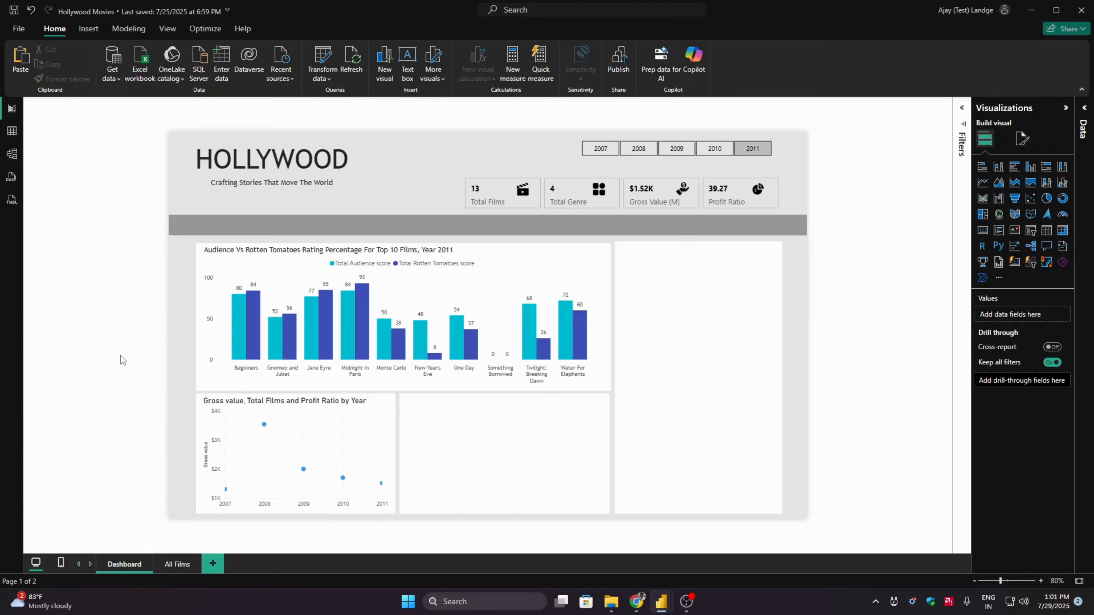
- Turn off the Y-axis title on the scatter chart
left_click(276, 439)
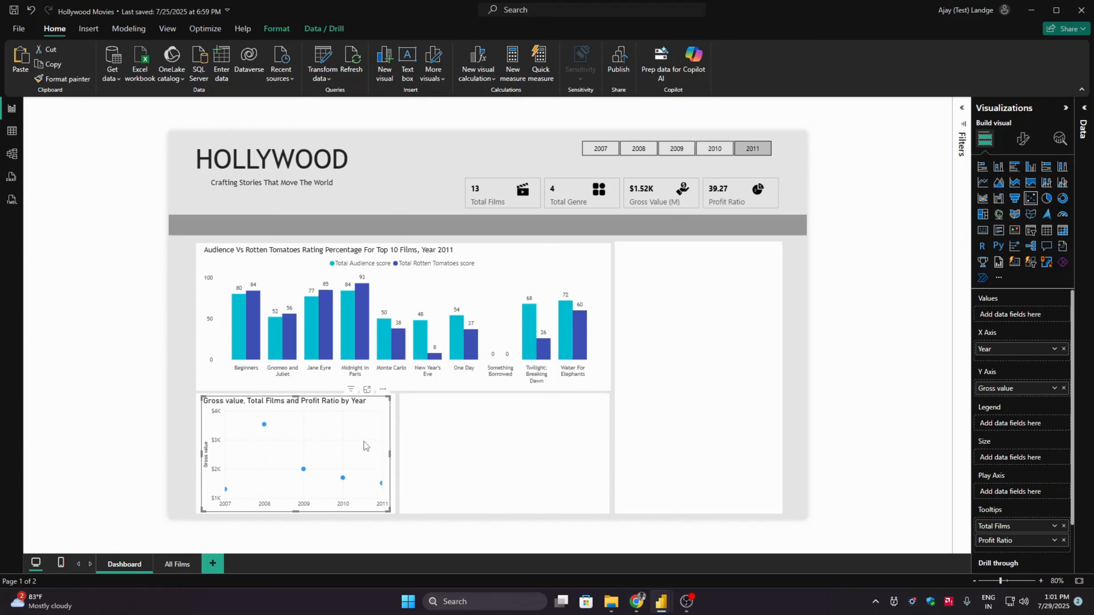
left_click(1023, 139)
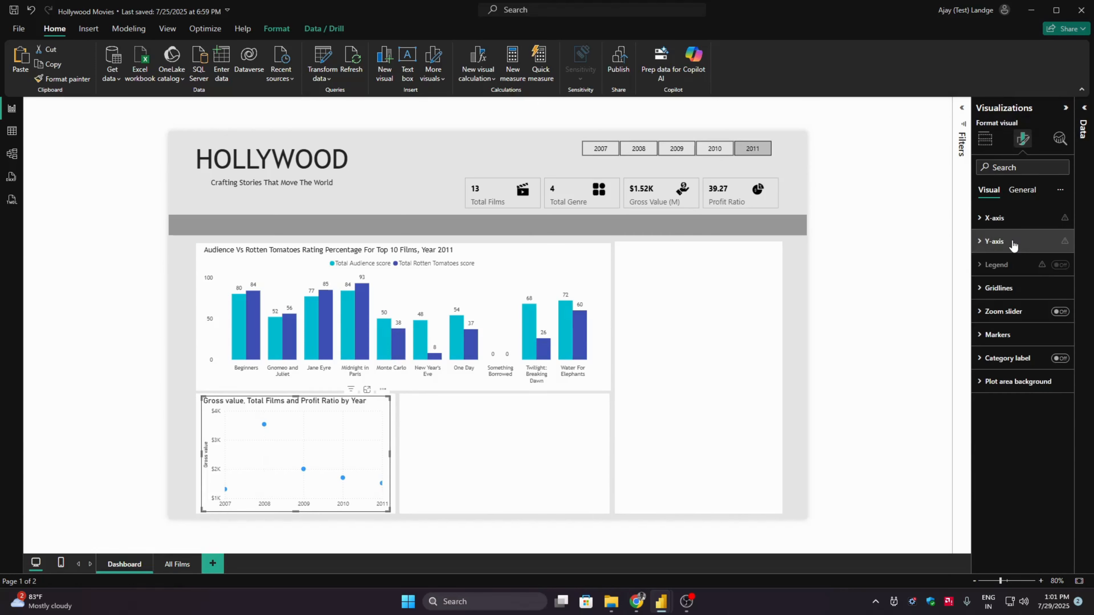
left_click(1003, 242)
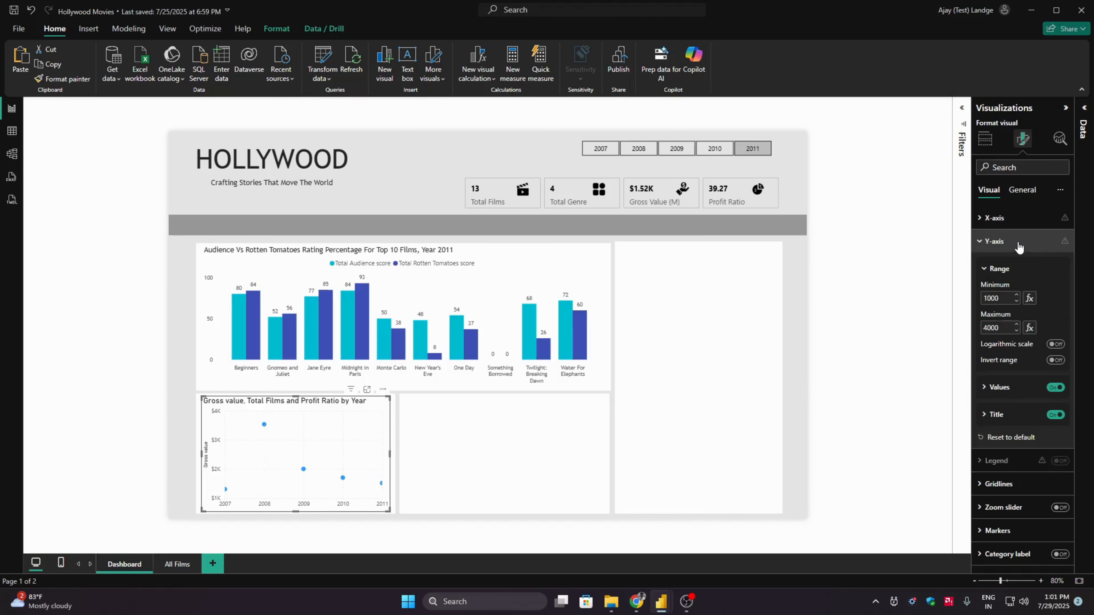
left_click(1055, 415)
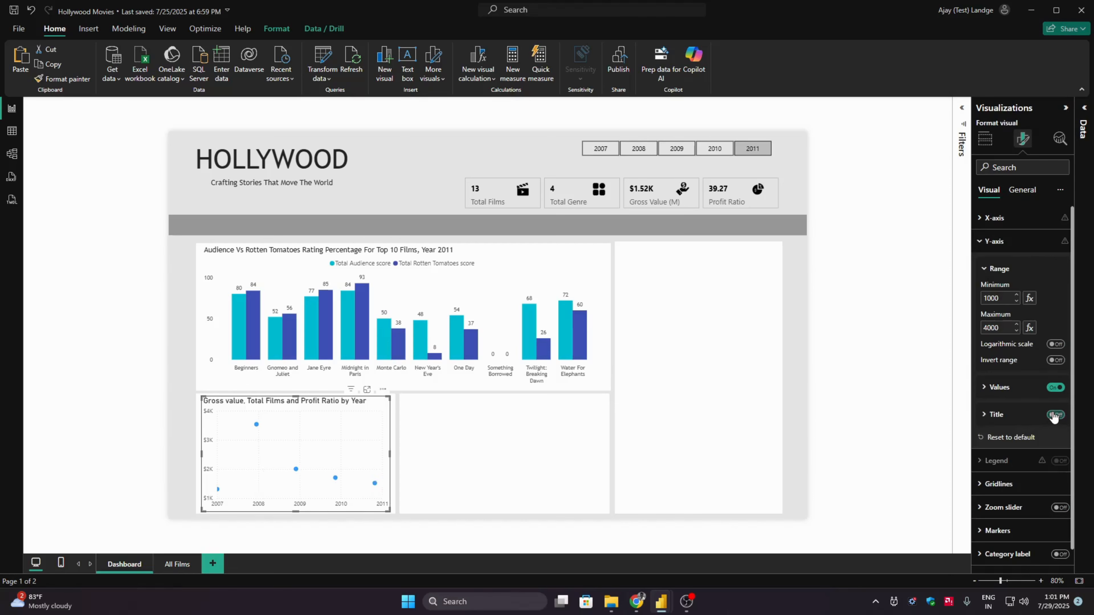
- Set the scatter chart's Y-axis values to display units None and the Trebuchet font
left_click(1009, 387)
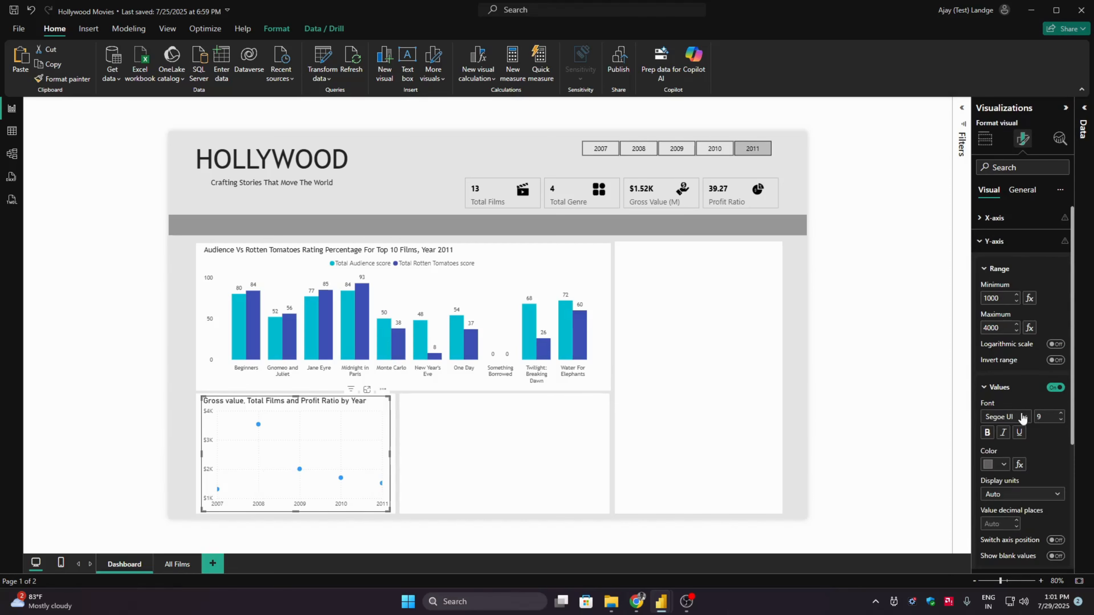
left_click(1047, 496)
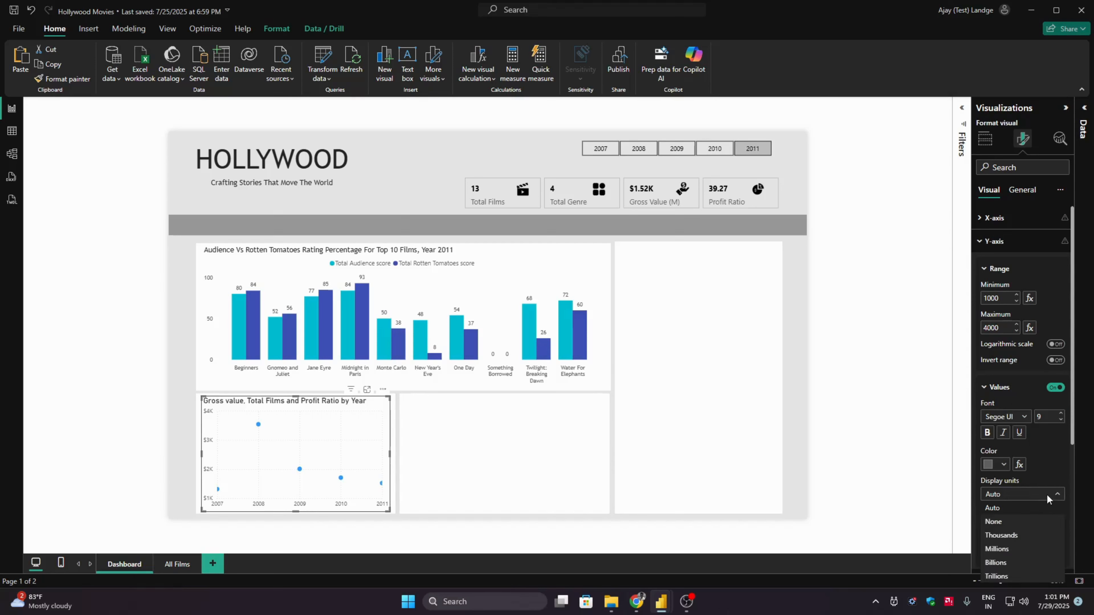
left_click(1024, 522)
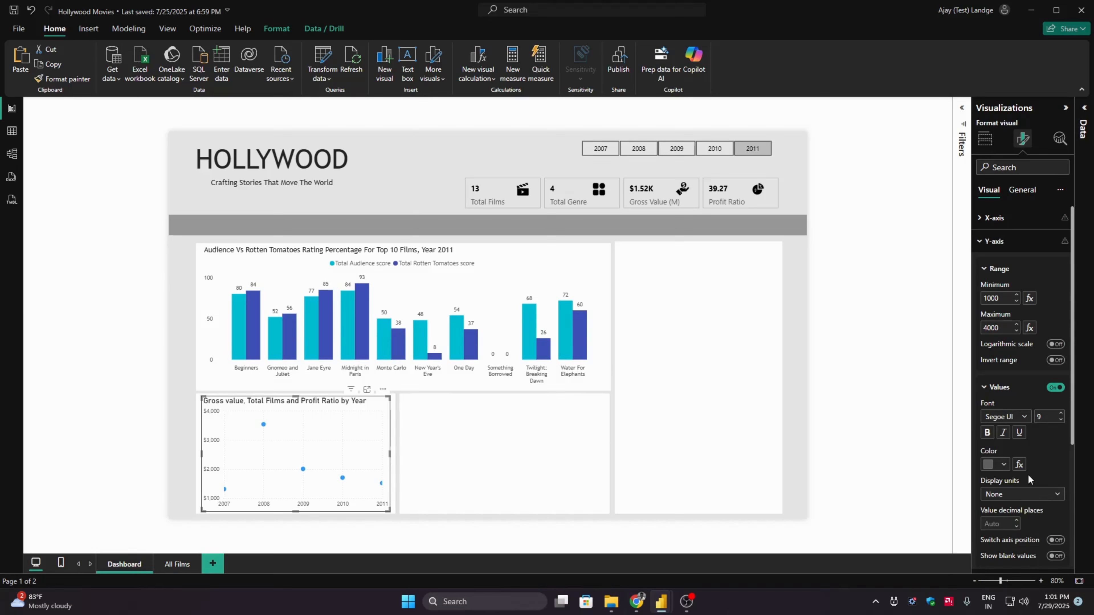
left_click(1023, 416)
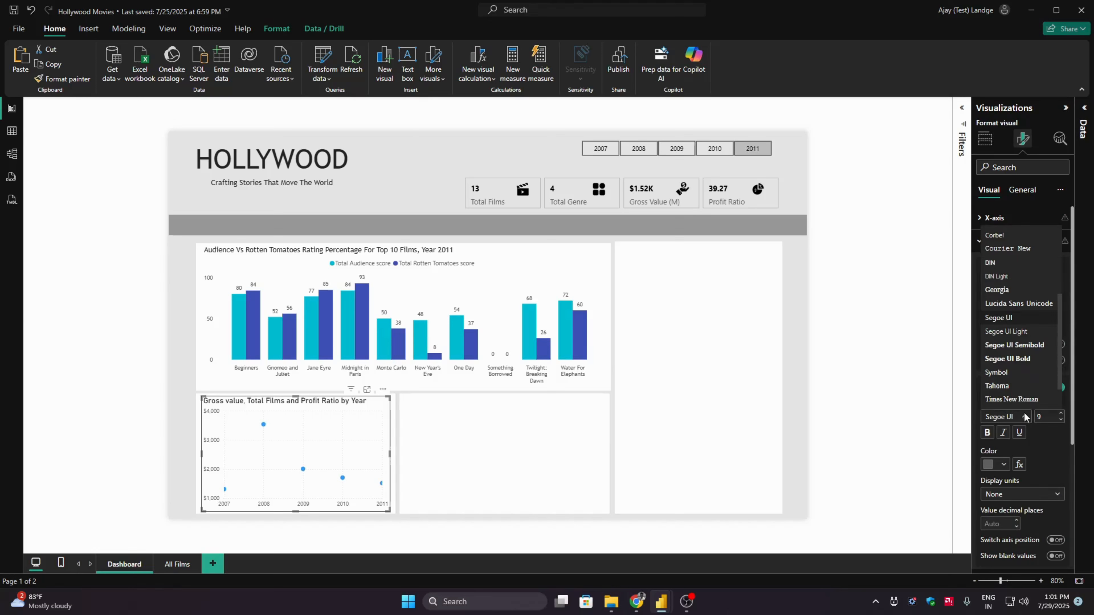
scroll(1057, 393, "down", 2)
left_click(1054, 390)
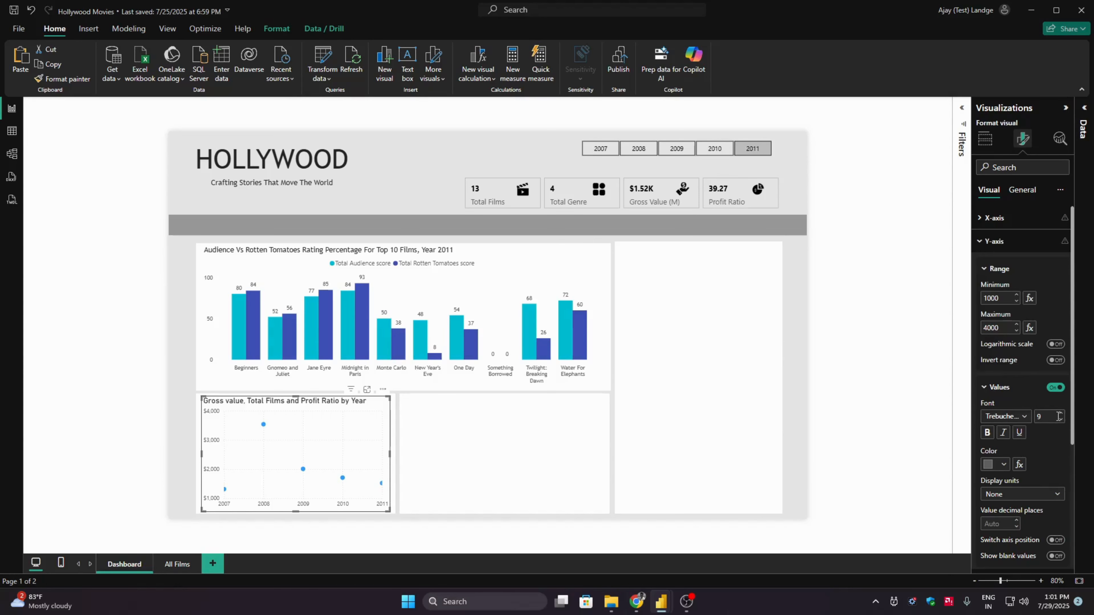
- Set the scatter chart's X-axis type to Categorical
left_click(999, 388)
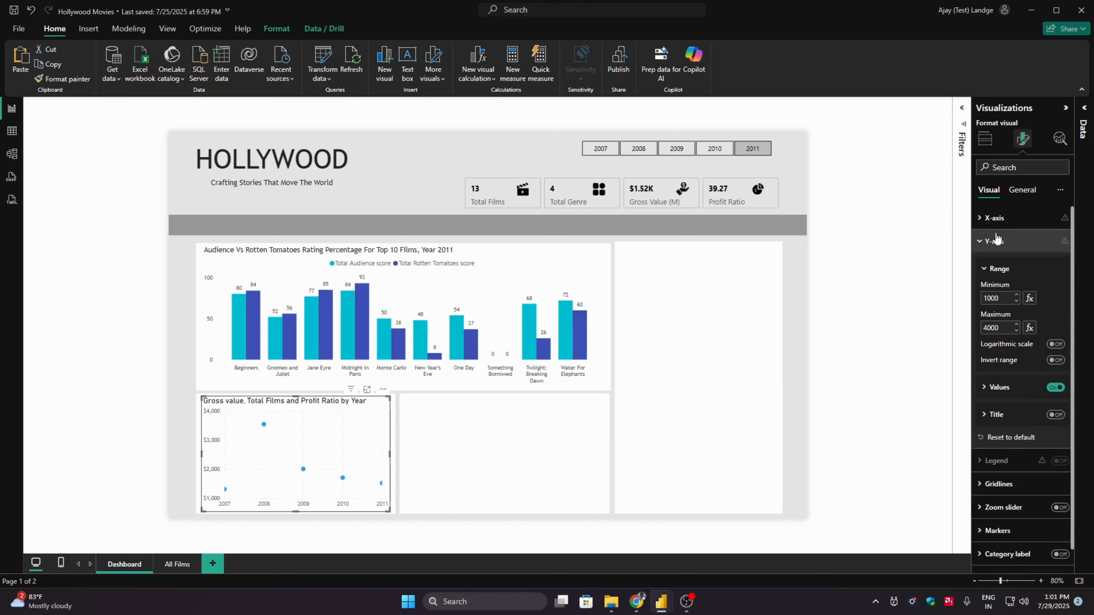
left_click(997, 241)
left_click(994, 217)
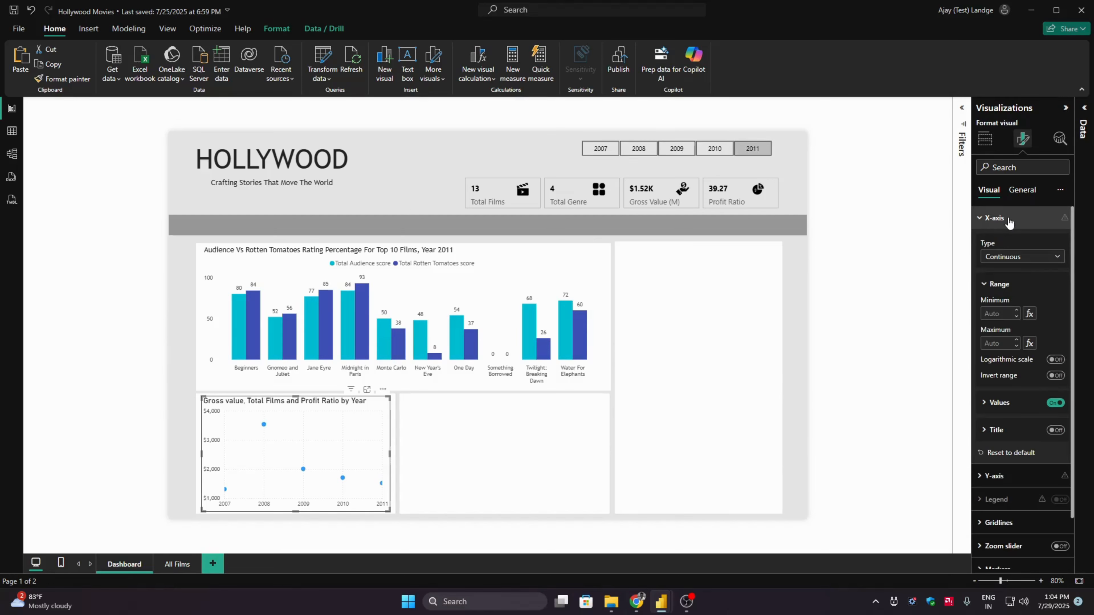
left_click(1019, 257)
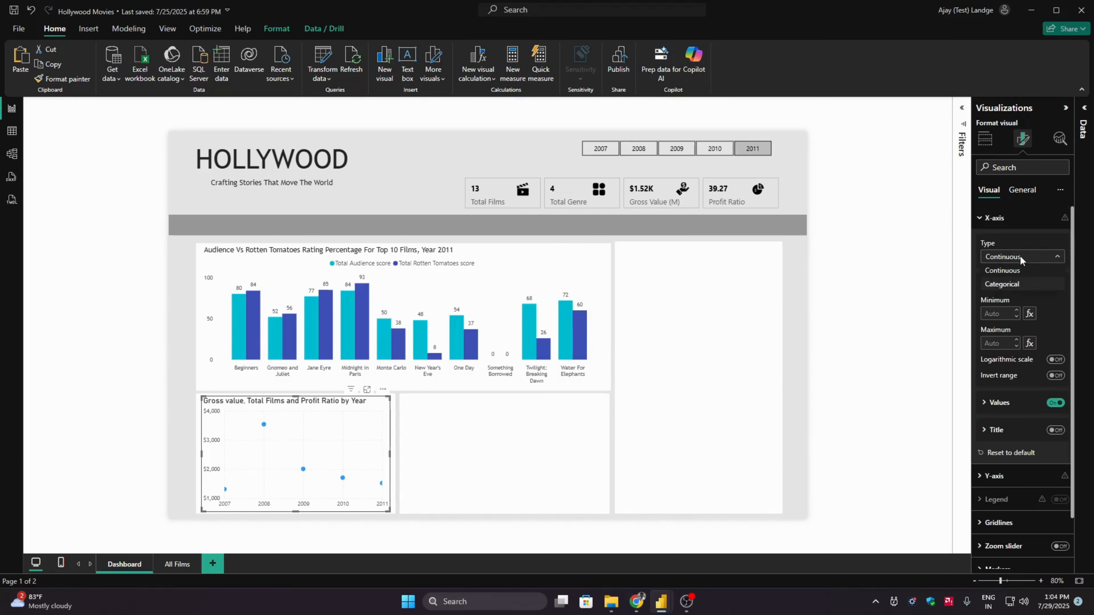
left_click(1019, 285)
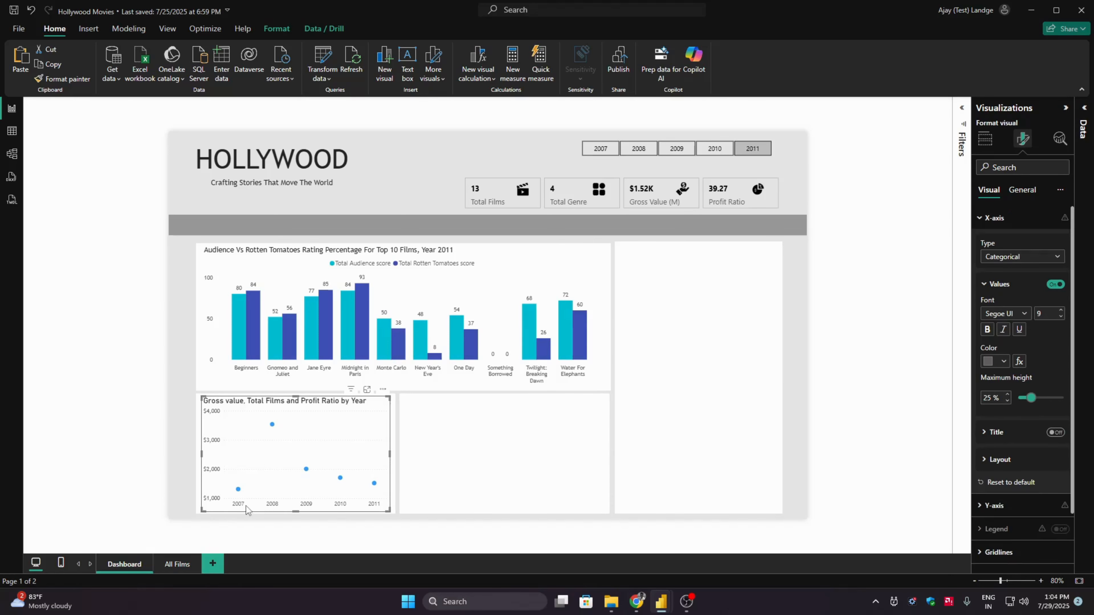
mouse_move(239, 491)
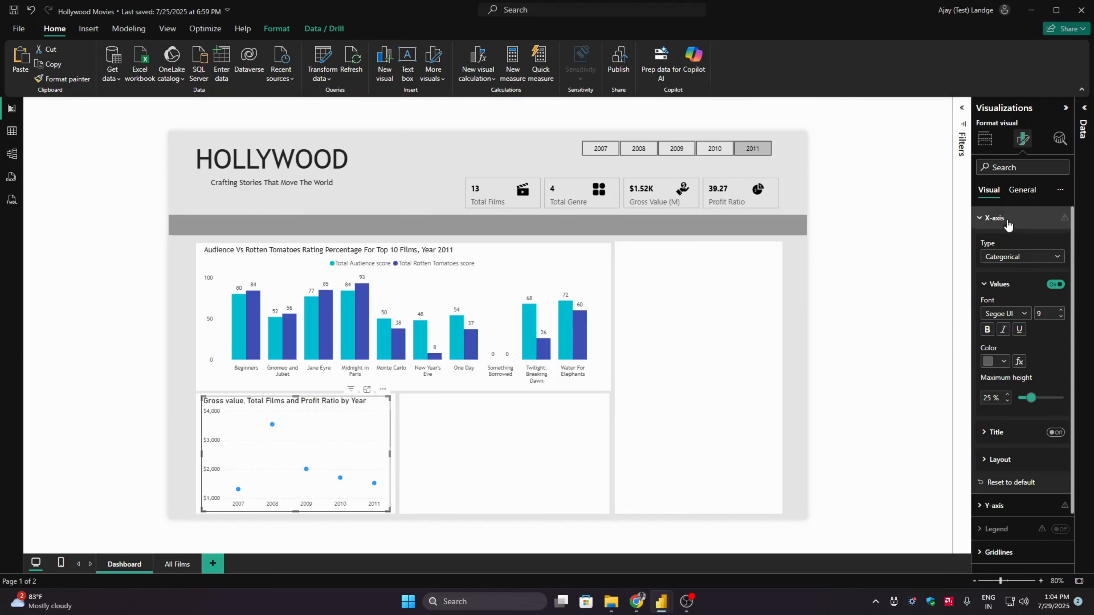
left_click(995, 218)
- Change the scatter chart's title to "Total Film Released and Their Gross Value"
left_click(1022, 190)
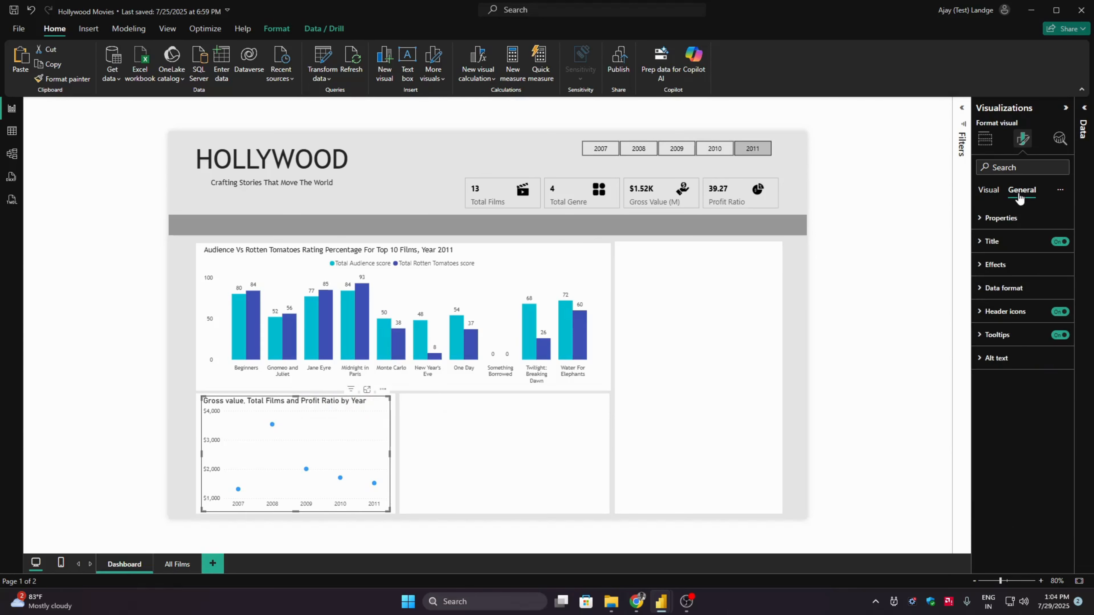
left_click(1009, 241)
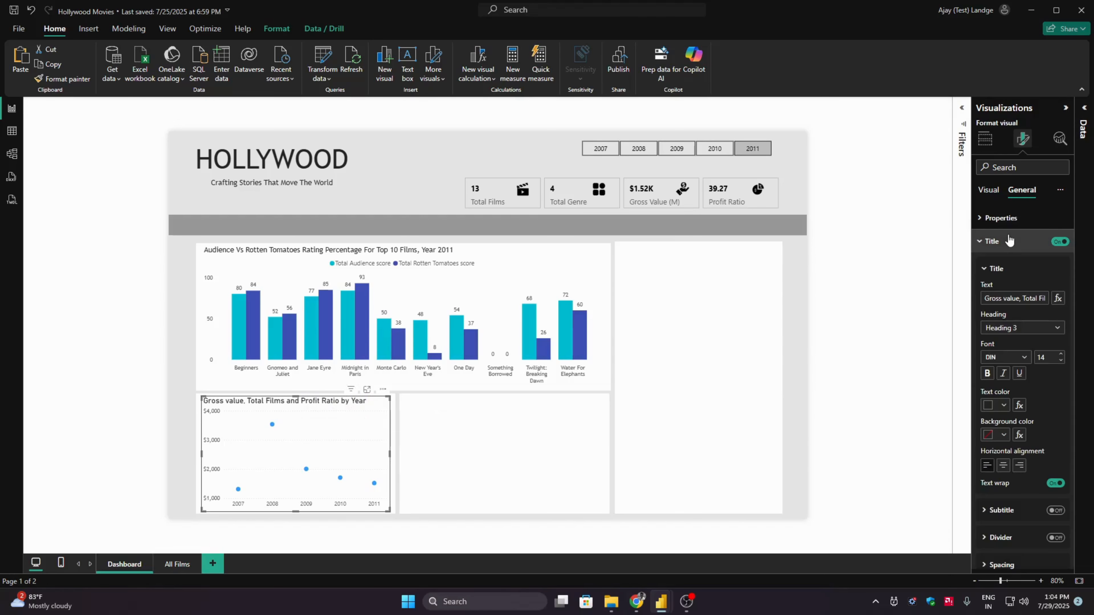
left_click(1013, 298)
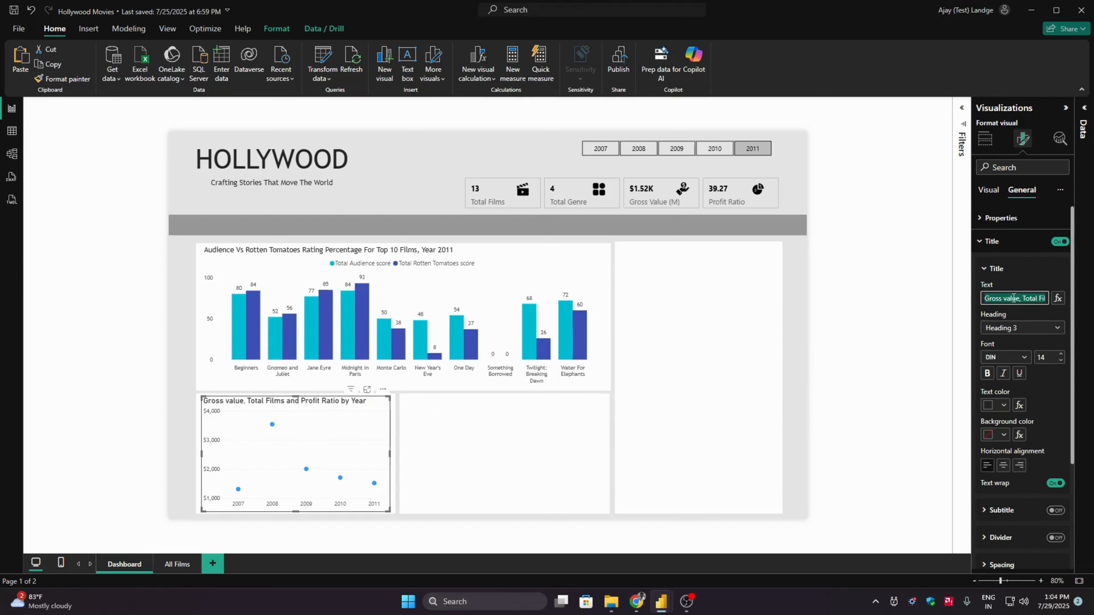
type("Total Films")
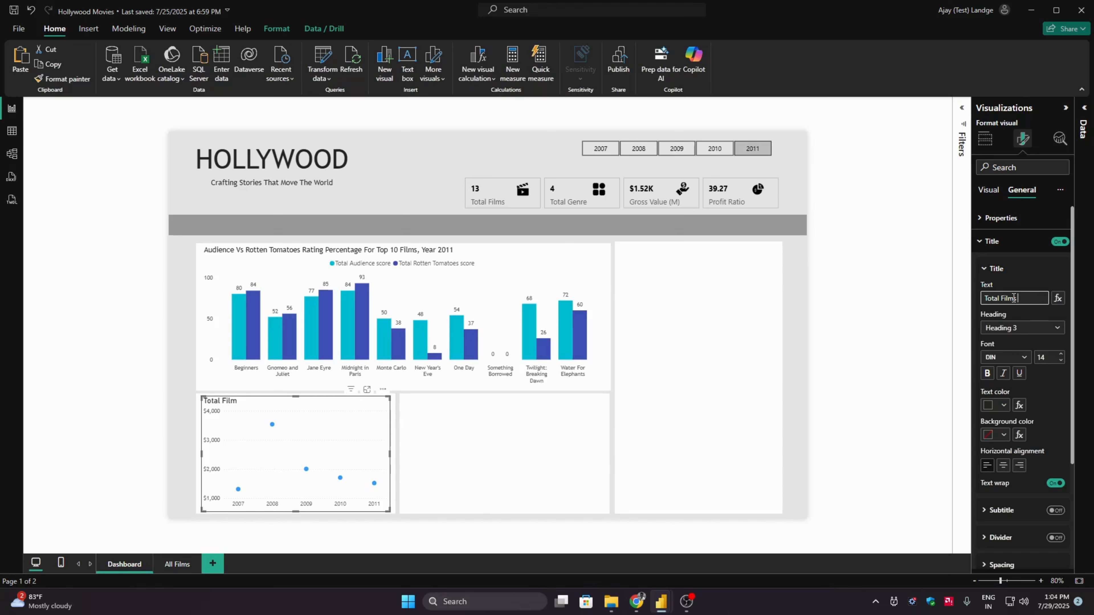
key("BackSpace")
type("Released and Ther")
key("BackSpace")
type("ir Gross Value")
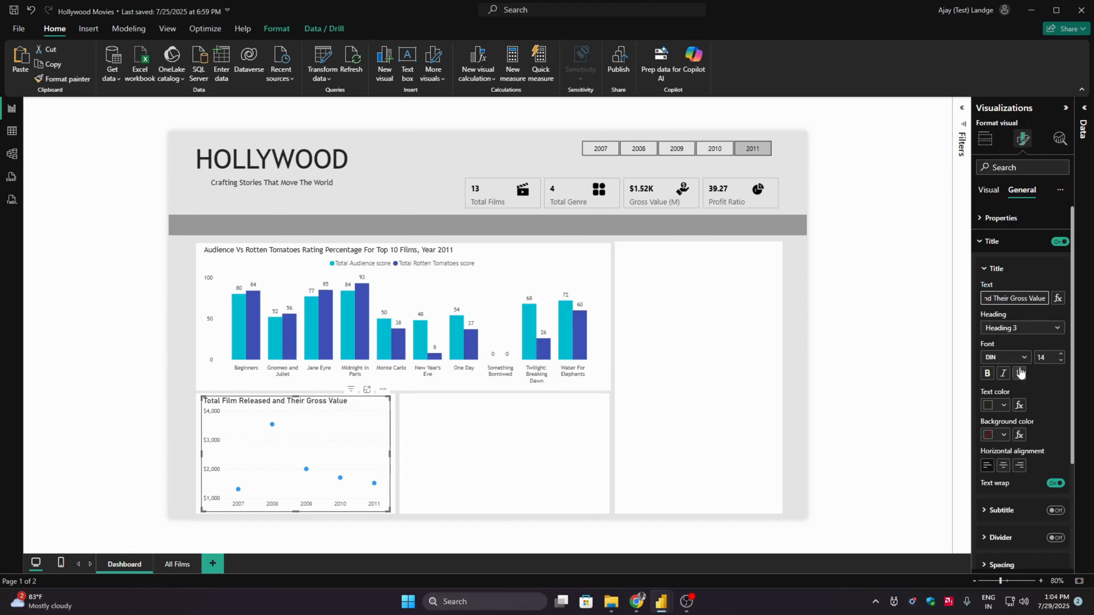
- Format the scatter chart's title in Trebuchet MS at size 12
left_click(1018, 357)
scroll(1061, 519, "down", 10)
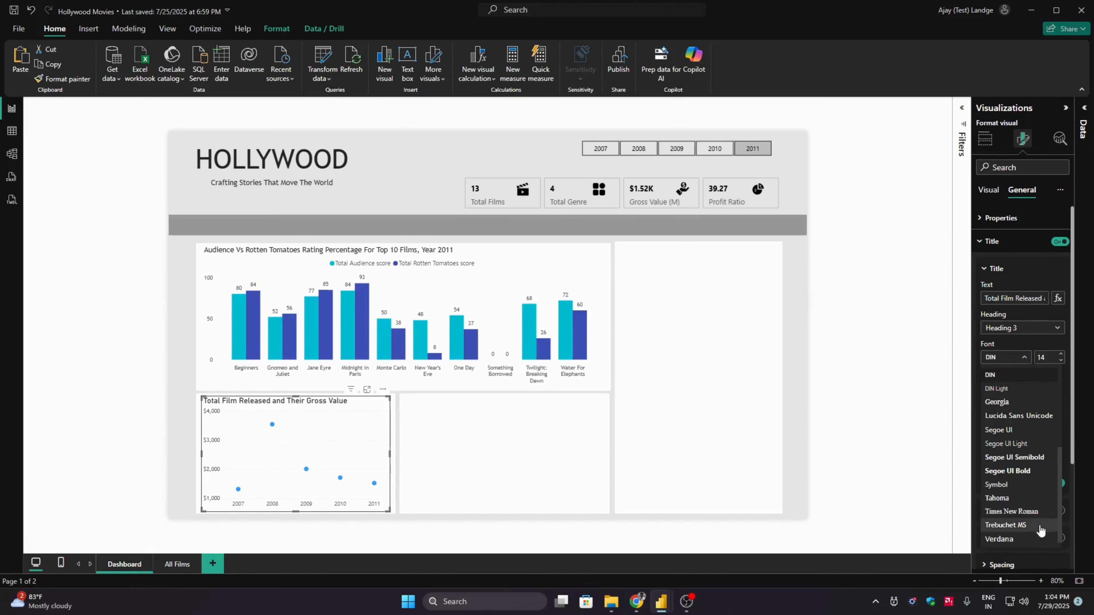
left_click(1038, 523)
left_click(1060, 361)
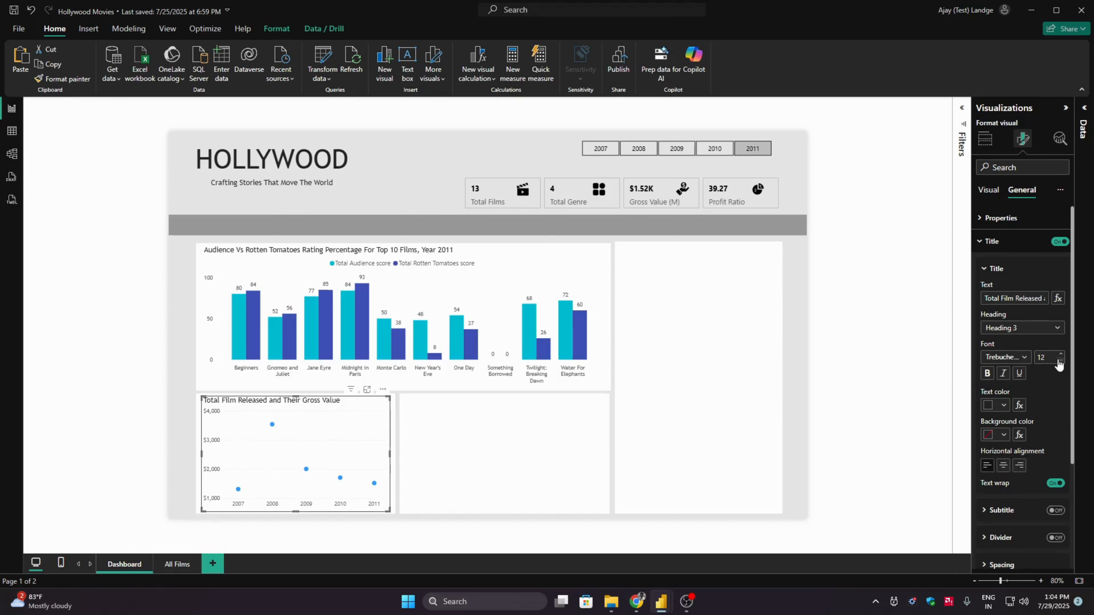
left_click(991, 241)
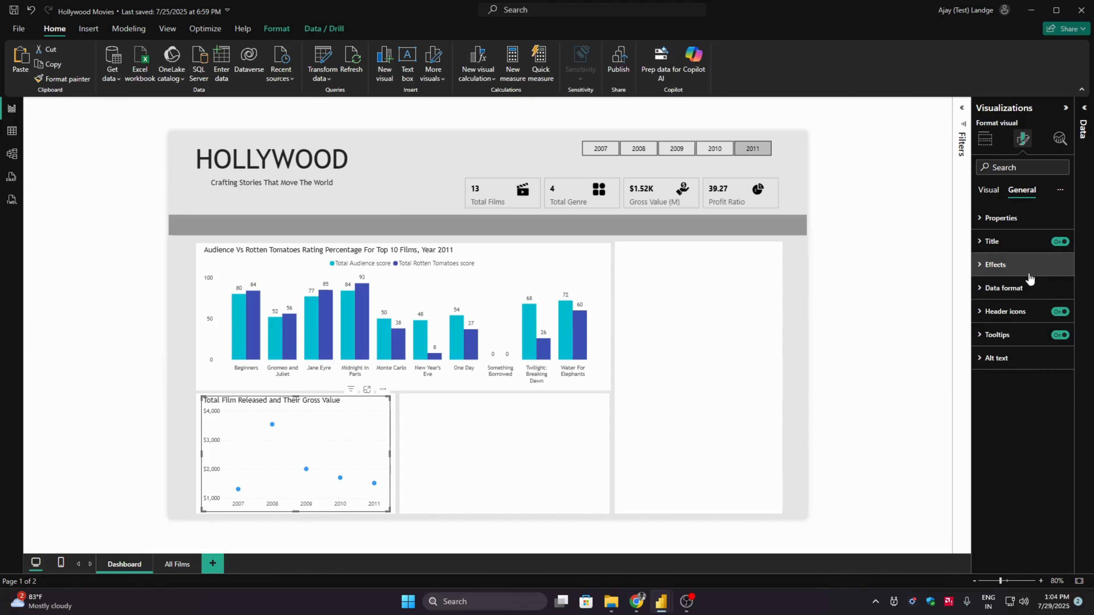
left_click(1029, 265)
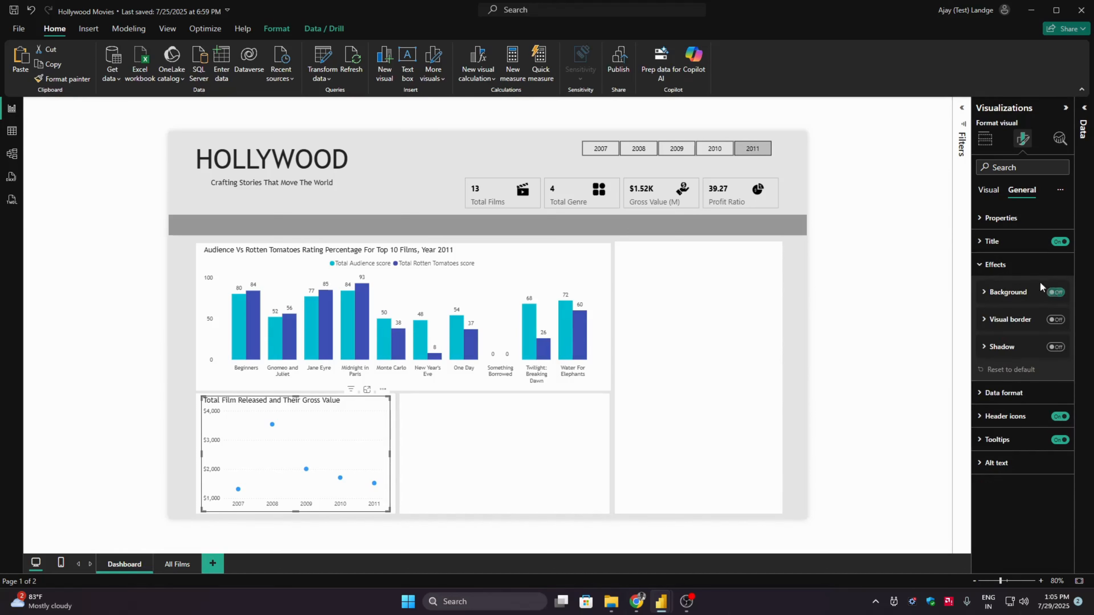
left_click(1003, 264)
left_click(990, 192)
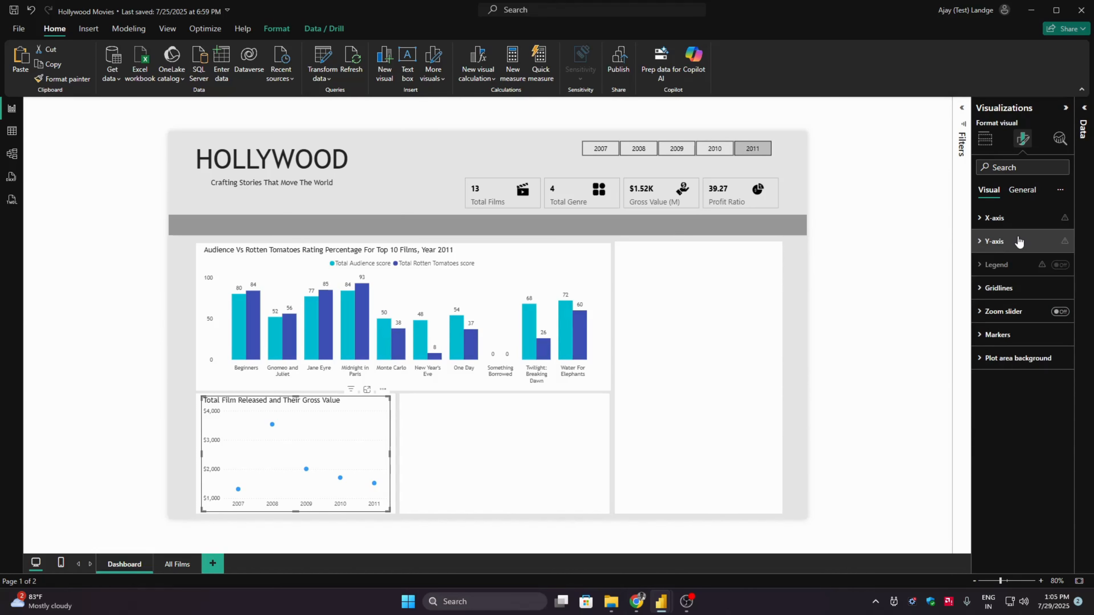
left_click(1028, 290)
left_click(1028, 290)
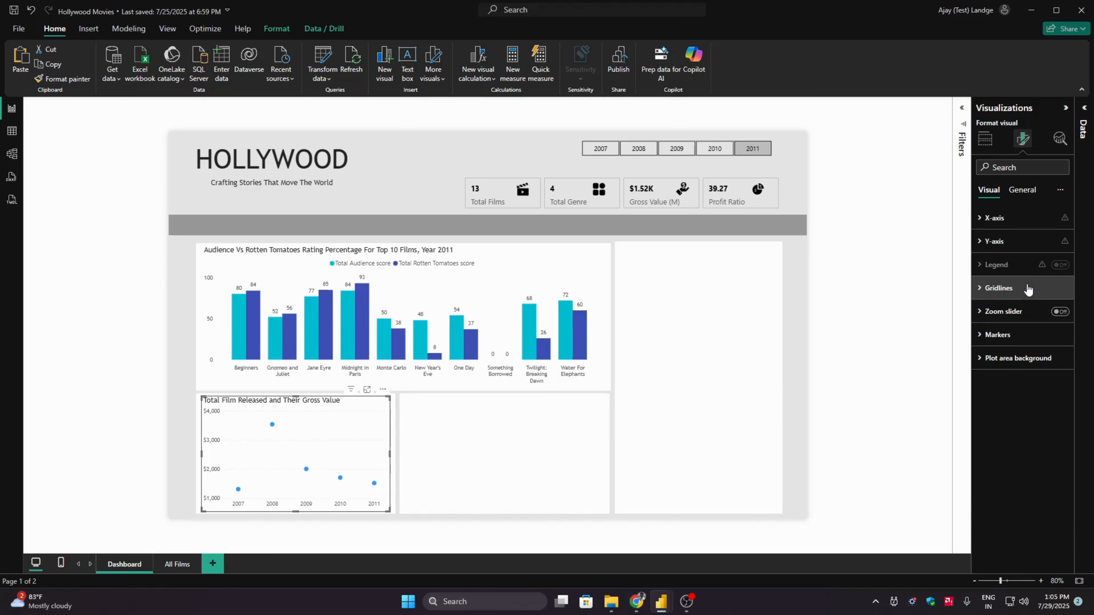
- Open the conditional formatting settings for the color of all markers in the scatter chart
left_click(1024, 335)
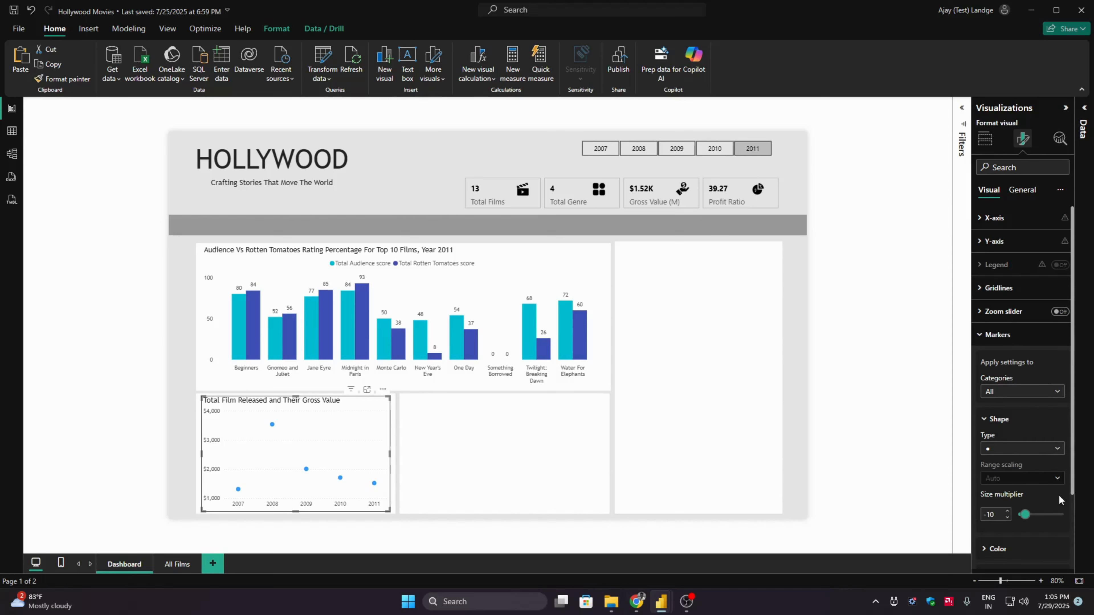
left_click_drag(1074, 489, 1073, 546)
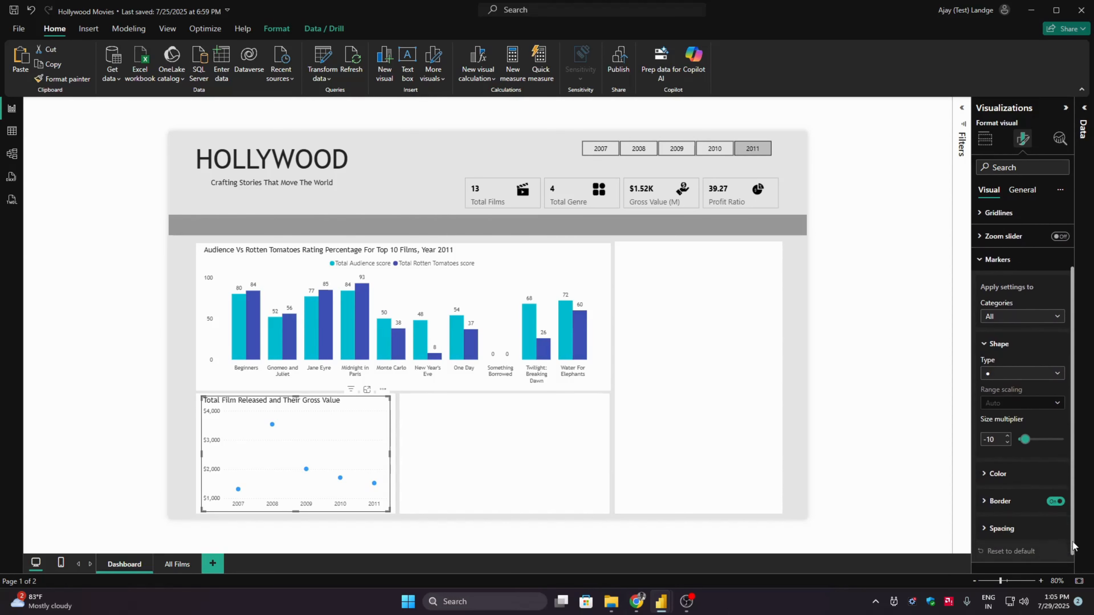
left_click(1018, 474)
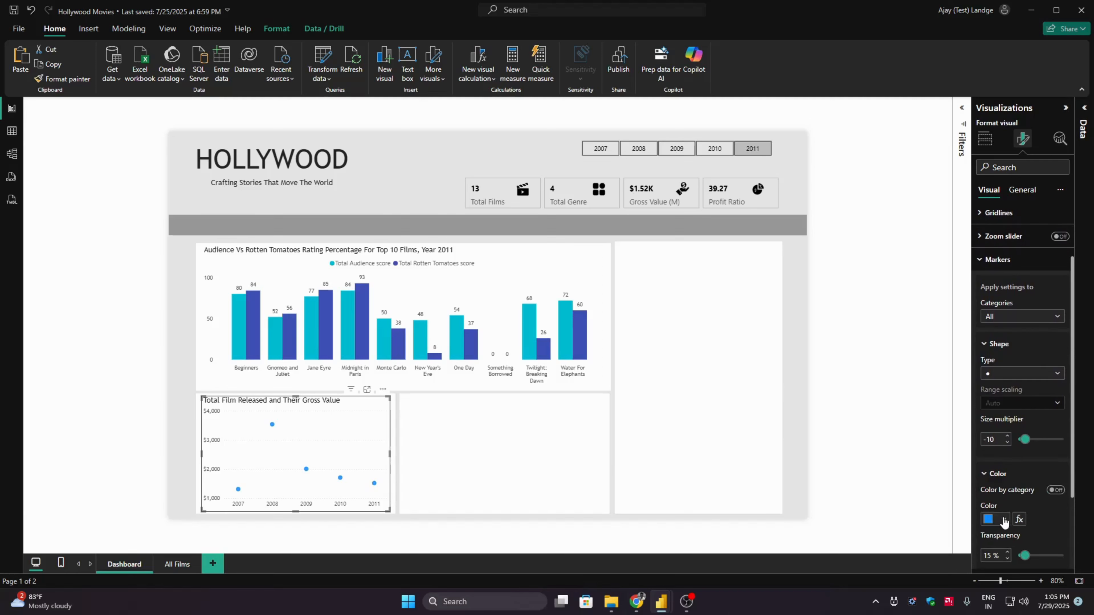
left_click(1018, 317)
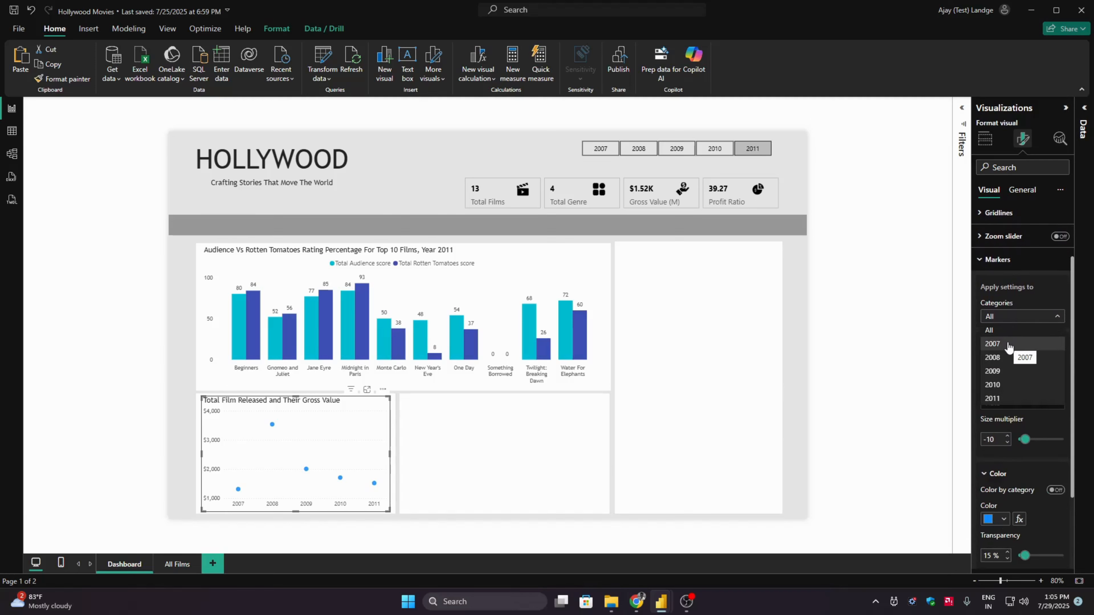
left_click(1040, 295)
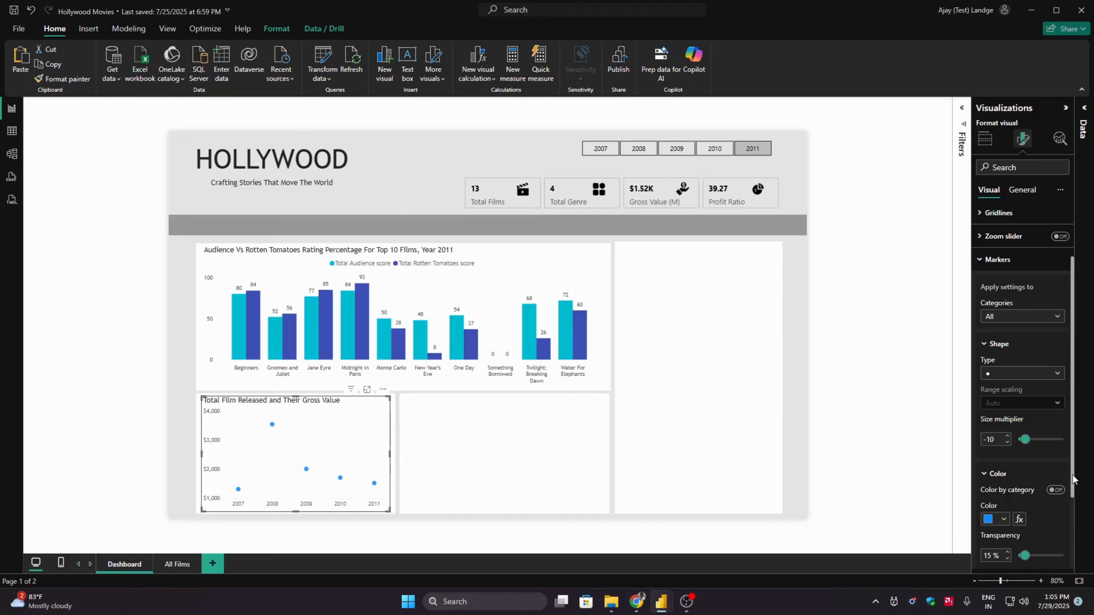
scroll(1033, 470, "down", 2)
left_click(1022, 450)
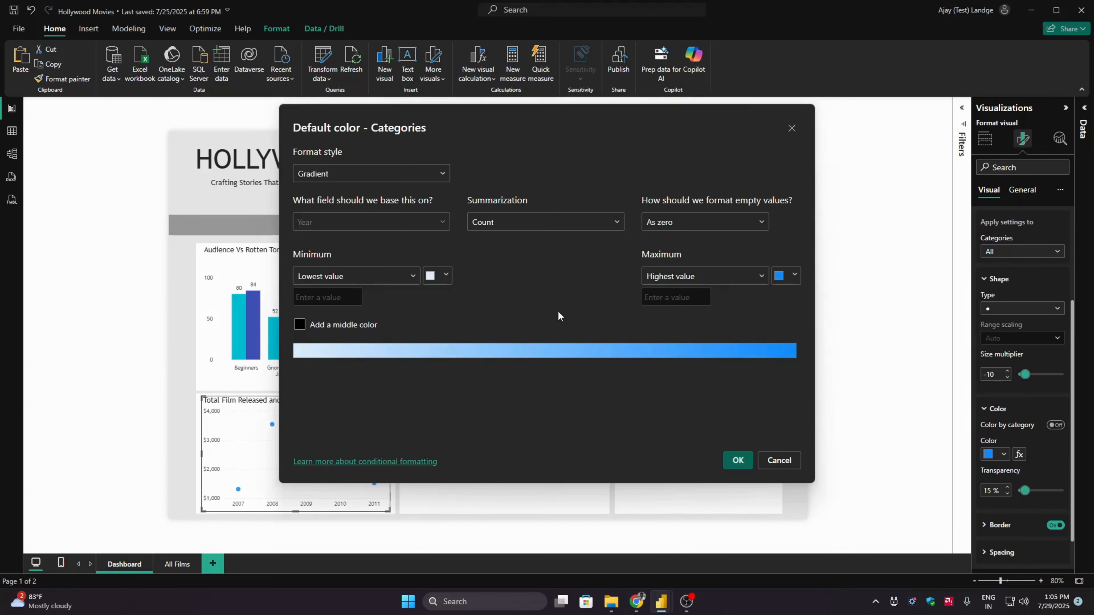
- Set the marker gradient's lowest-value color to #00BCD4
left_click(447, 276)
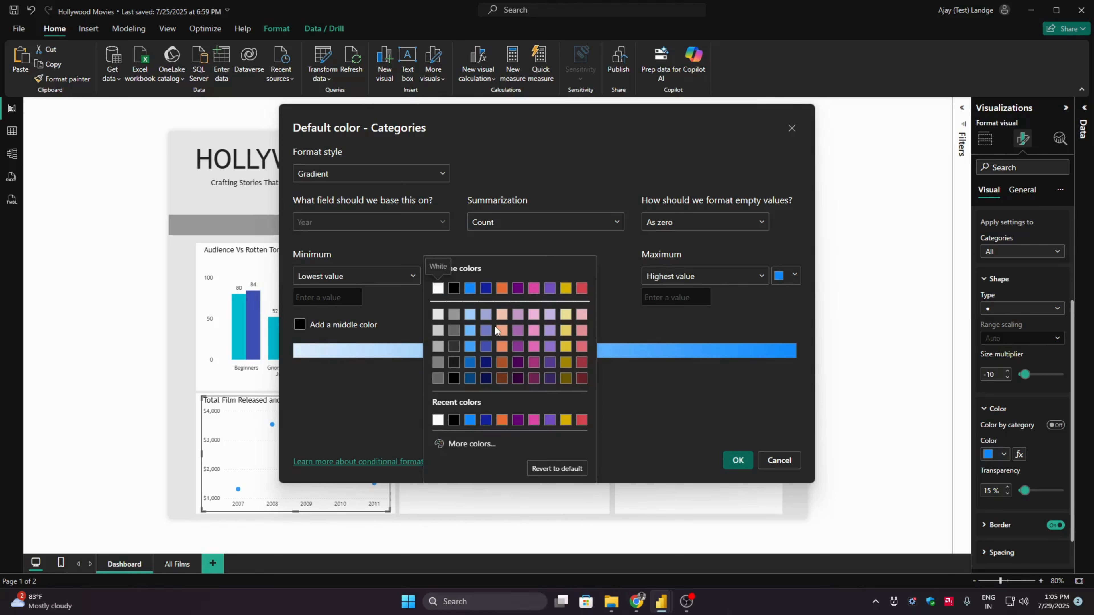
left_click(470, 443)
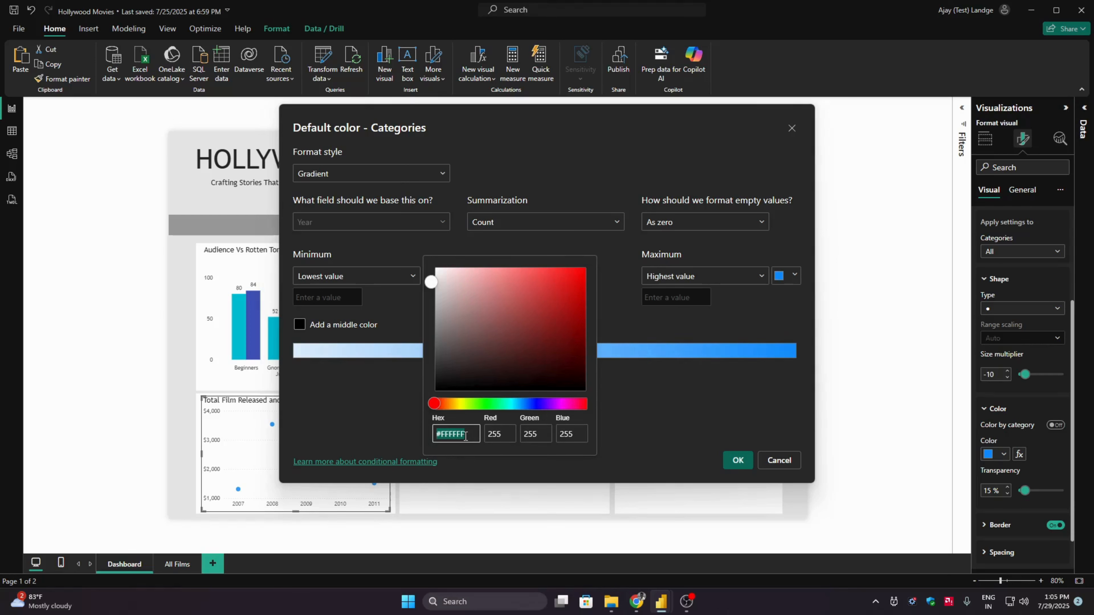
left_click(465, 436)
double_click(466, 436)
key("BackSpace")
type("00BCD4")
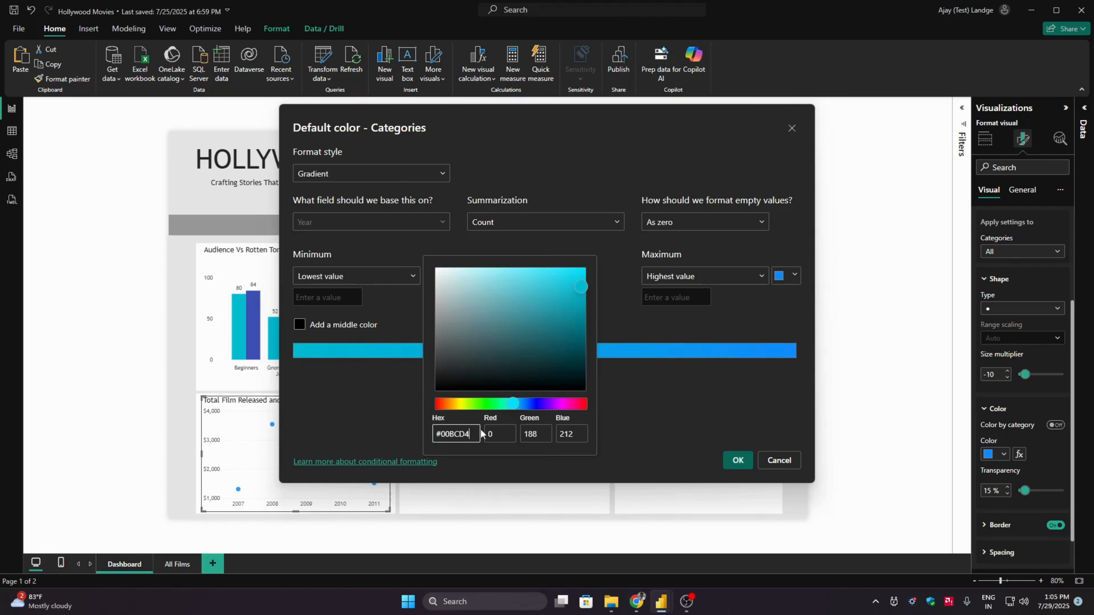
left_click(678, 389)
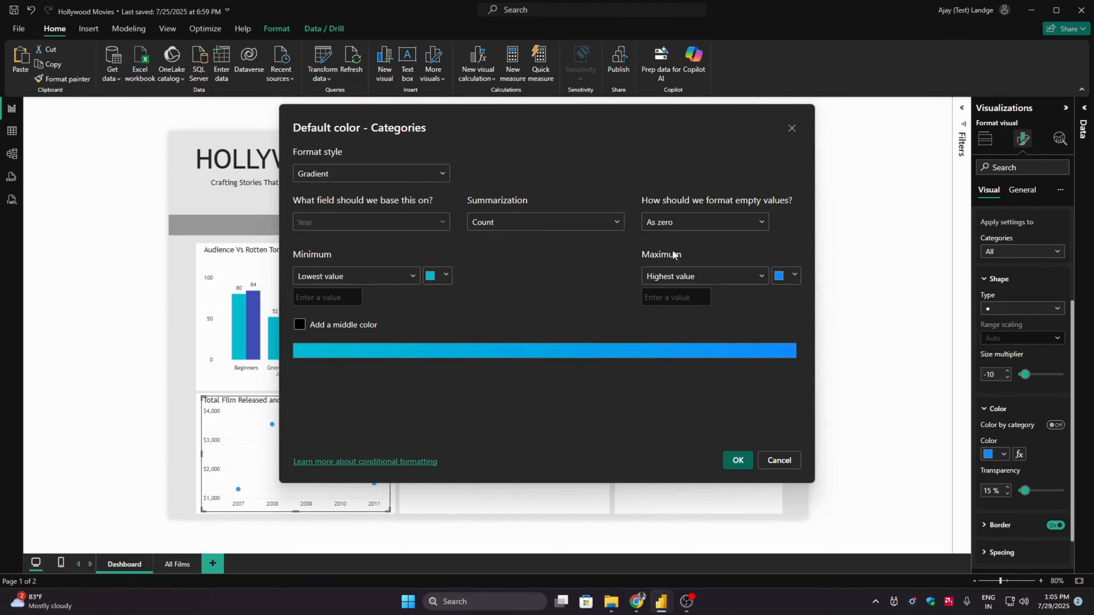
- Set the marker gradient's highest-value color to #3F51B5 and apply the conditional formatting
left_click(785, 276)
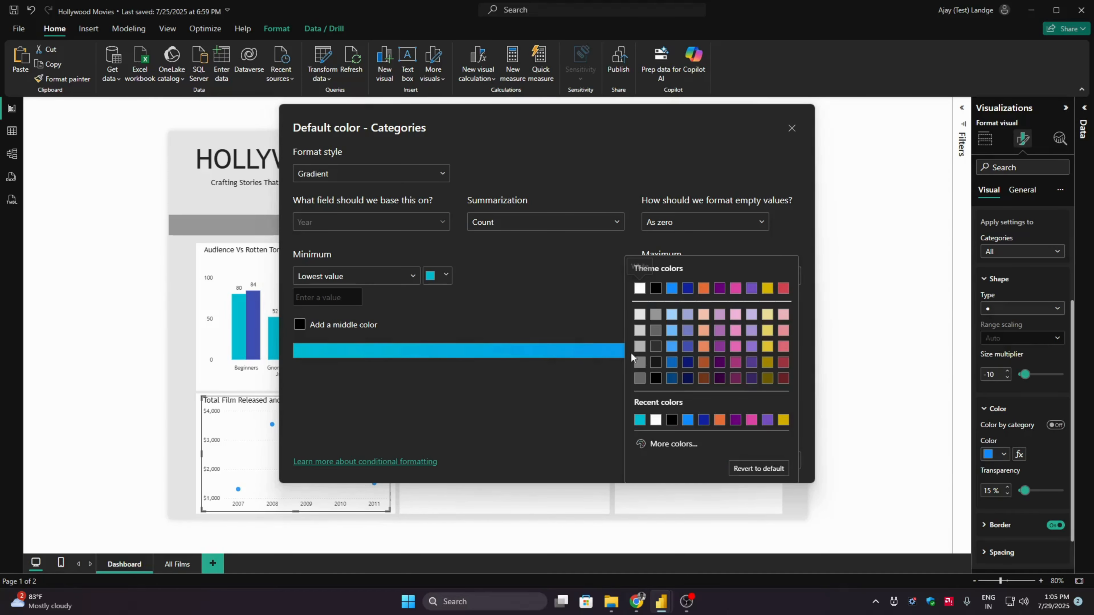
left_click(678, 449)
left_click(672, 435)
double_click(671, 435)
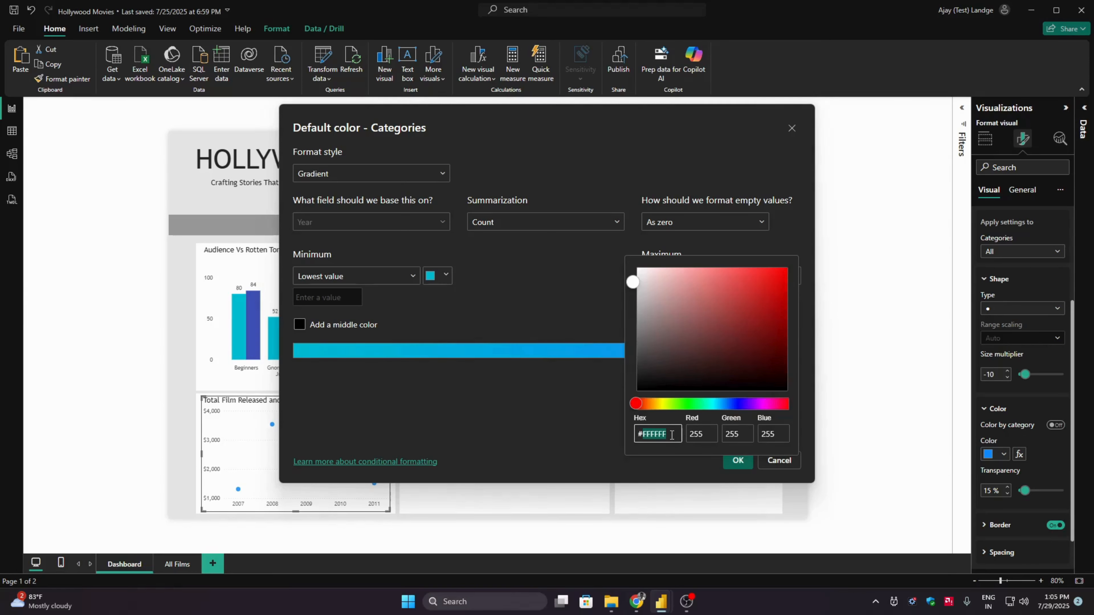
key("BackSpace")
type("3F51B5")
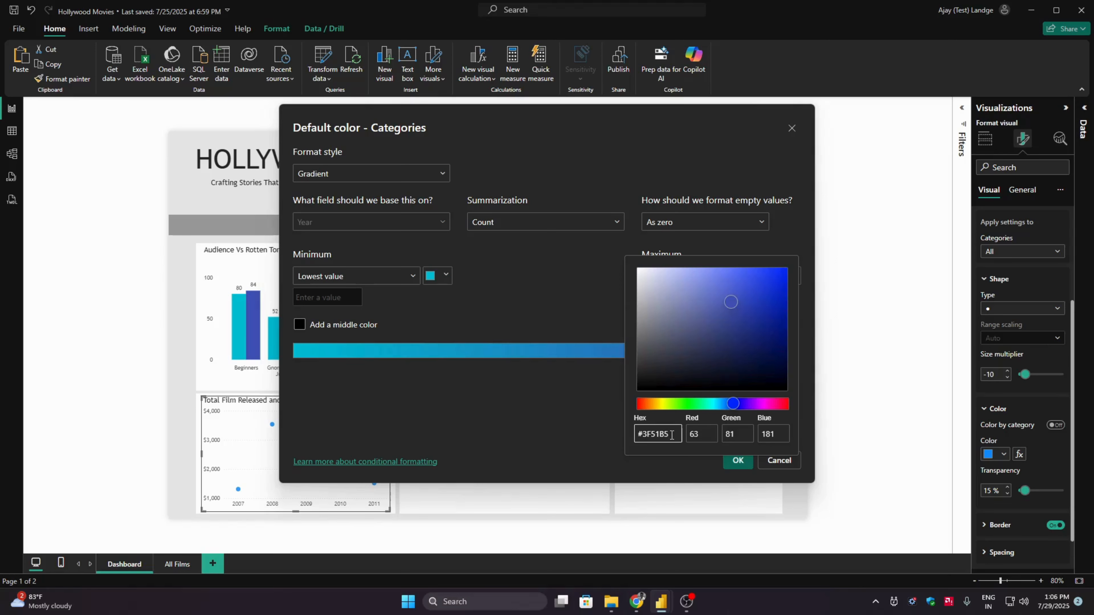
left_click(726, 461)
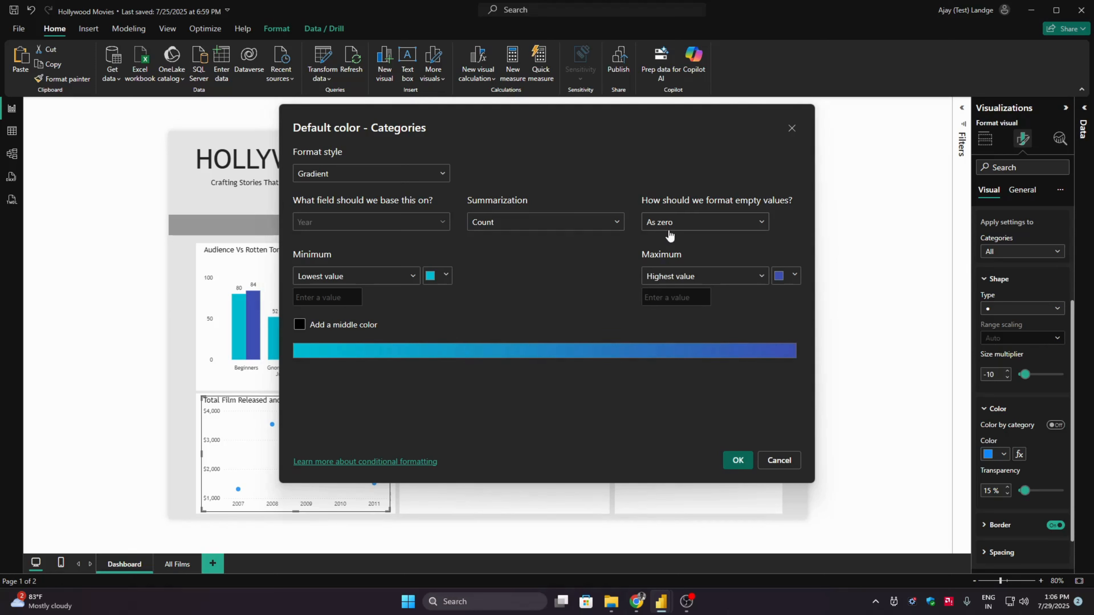
left_click(736, 460)
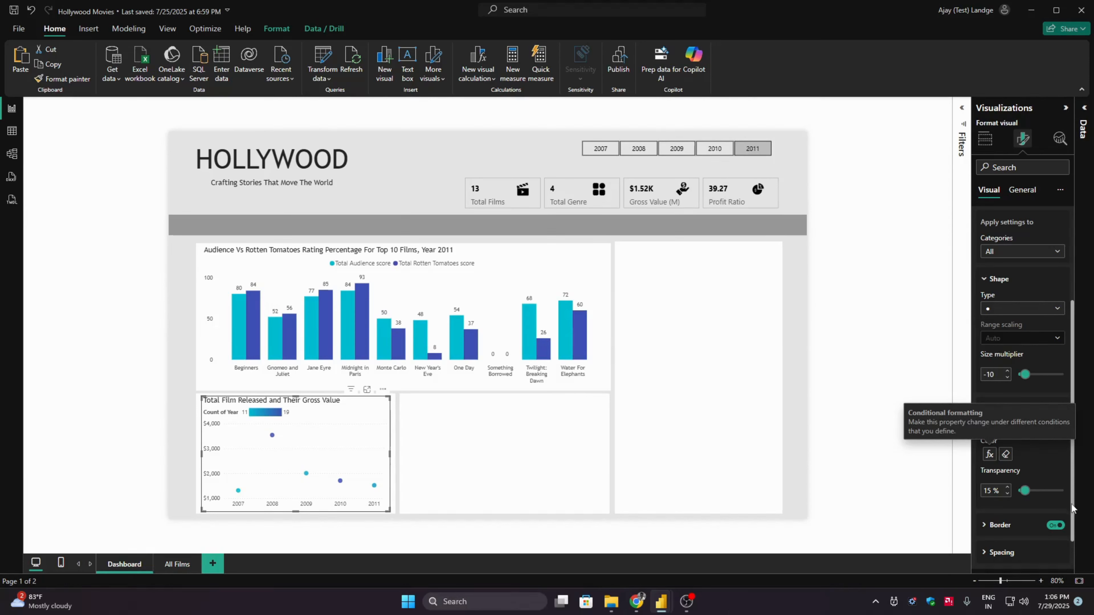
- Review the border settings of the scatter chart's markers, including fill matching, transparency and width
scroll(1072, 528, "down", 1)
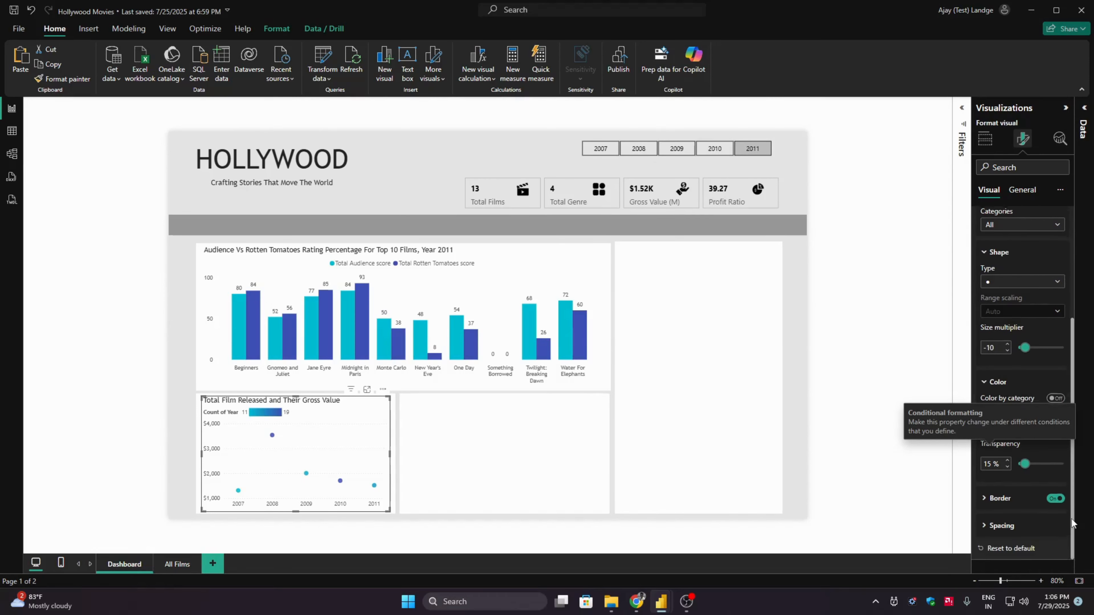
left_click(1015, 494)
scroll(1074, 496, "down", 3)
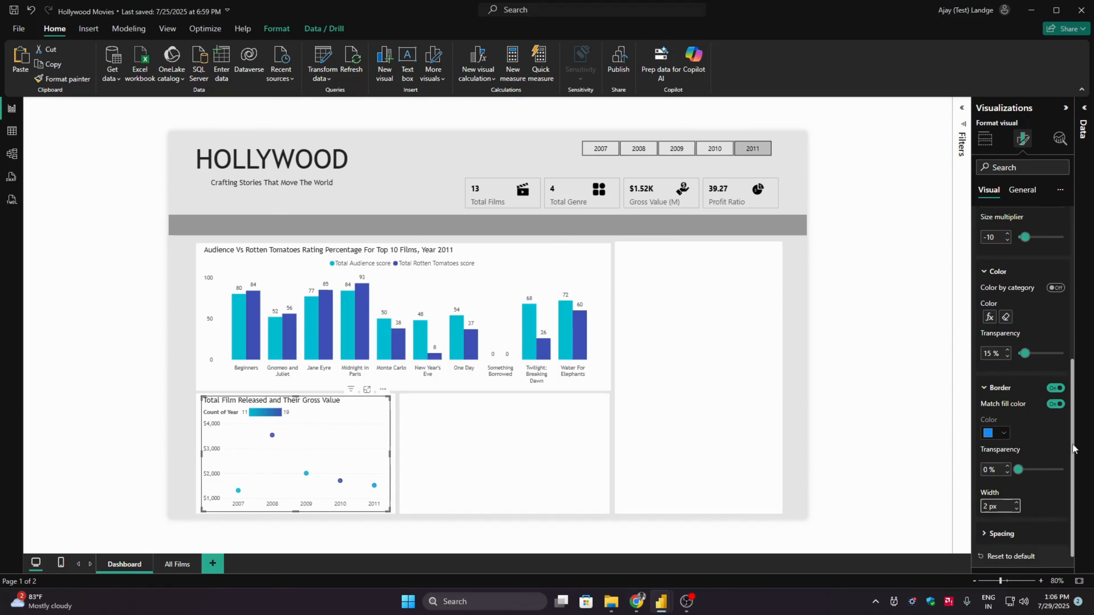
left_click_drag(1073, 444, 1072, 406)
left_click(1017, 455)
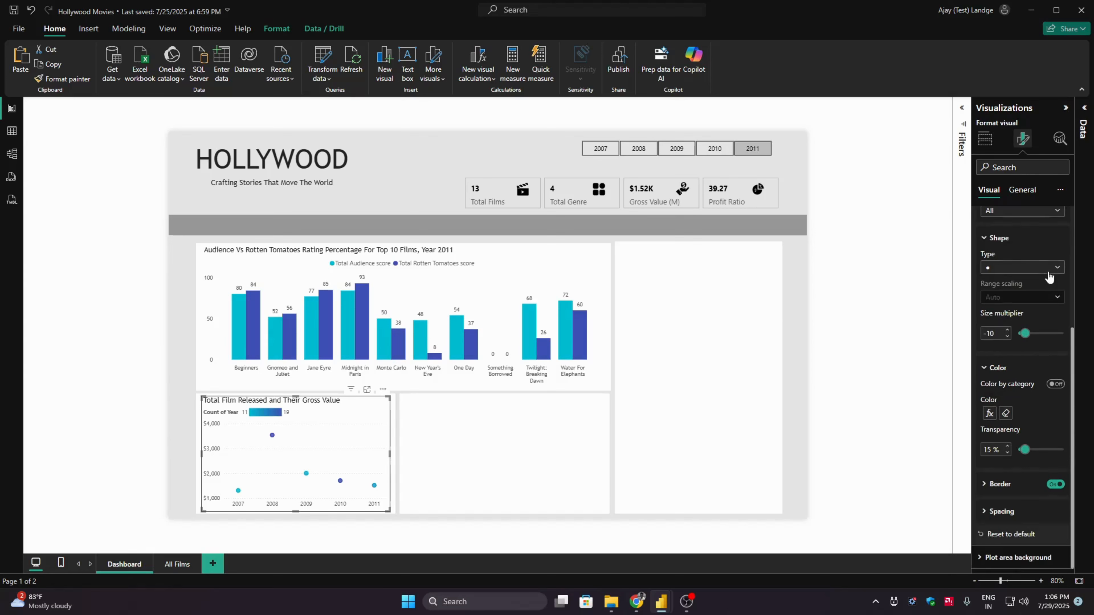
scroll(1073, 354, "up", 1)
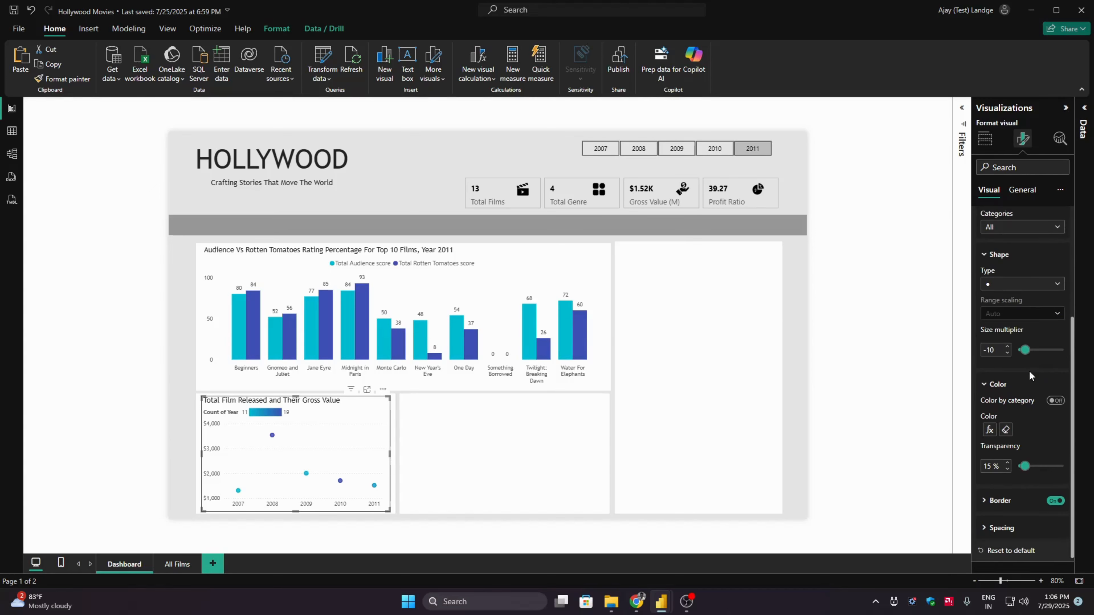
- Review the shape type options and category spacing setting of the scatter chart's markers
left_click(997, 387)
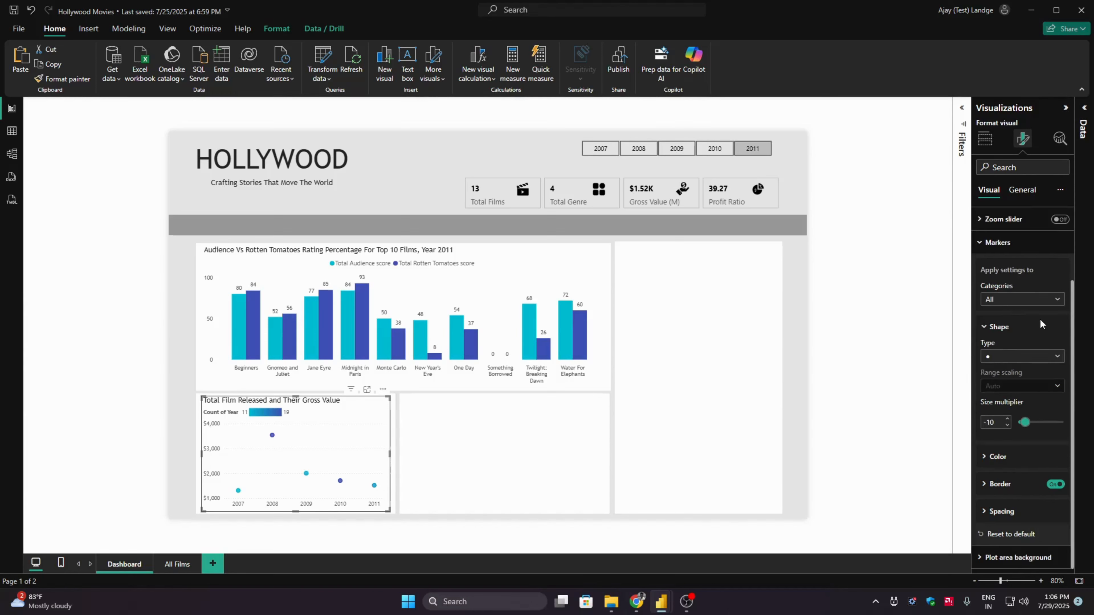
left_click(1039, 362)
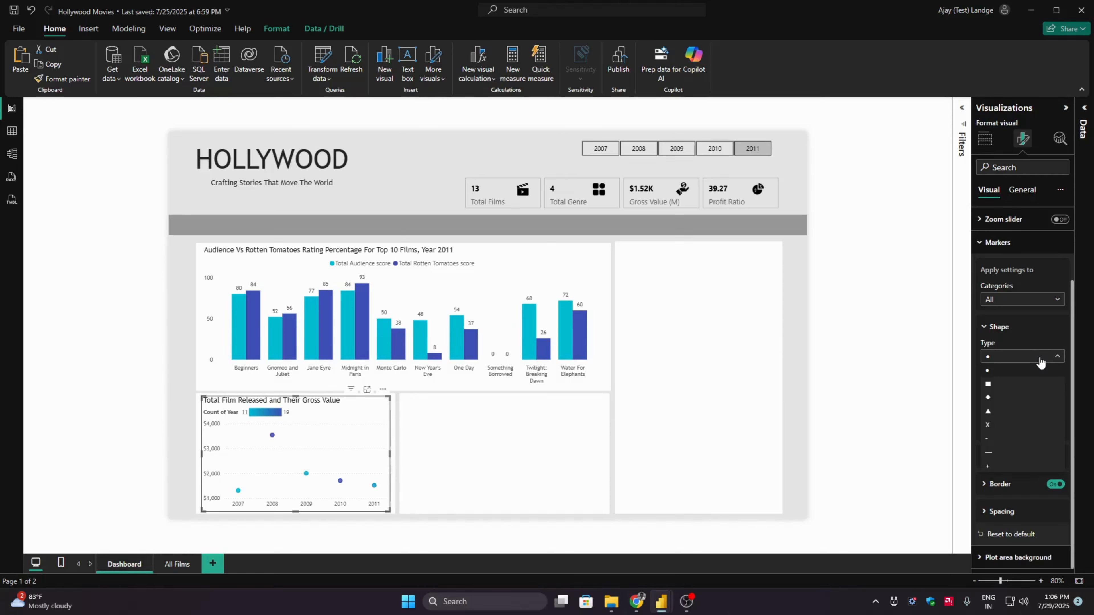
left_click(1055, 346)
left_click(1003, 329)
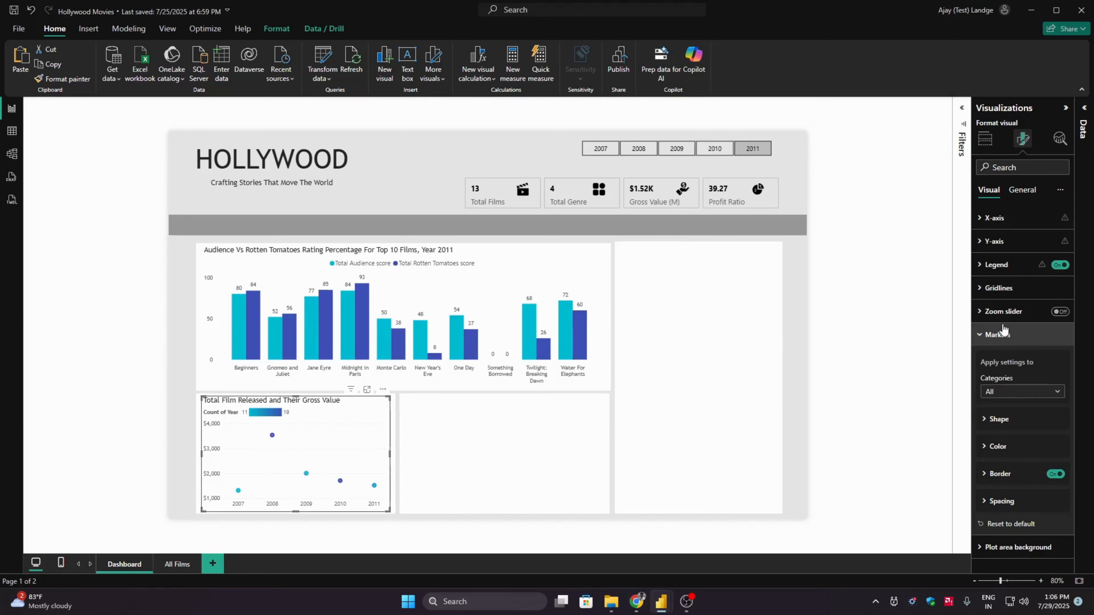
left_click(1006, 501)
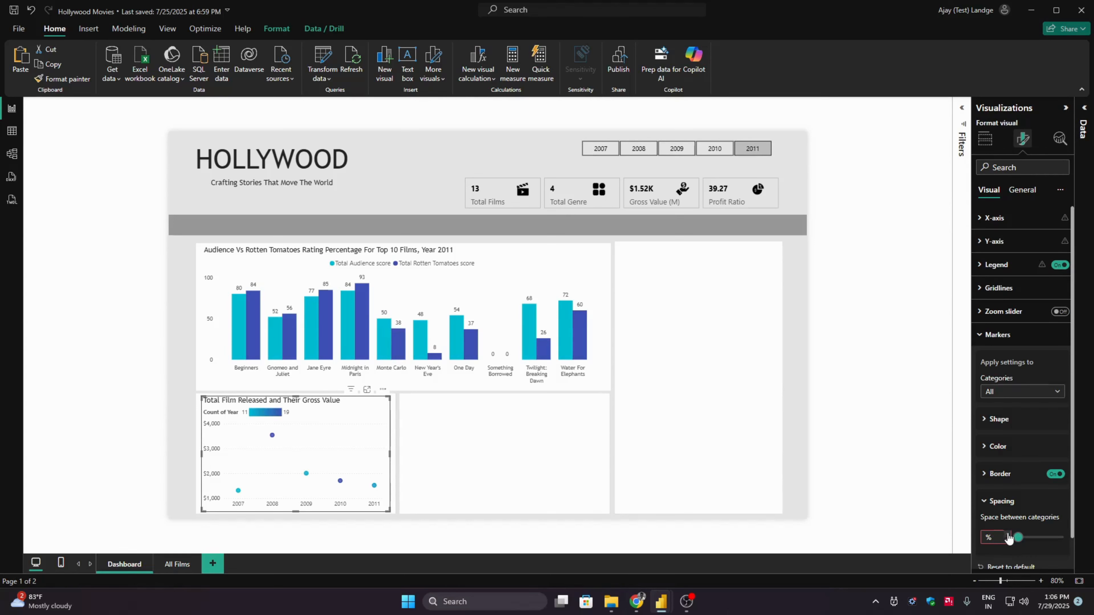
left_click(992, 501)
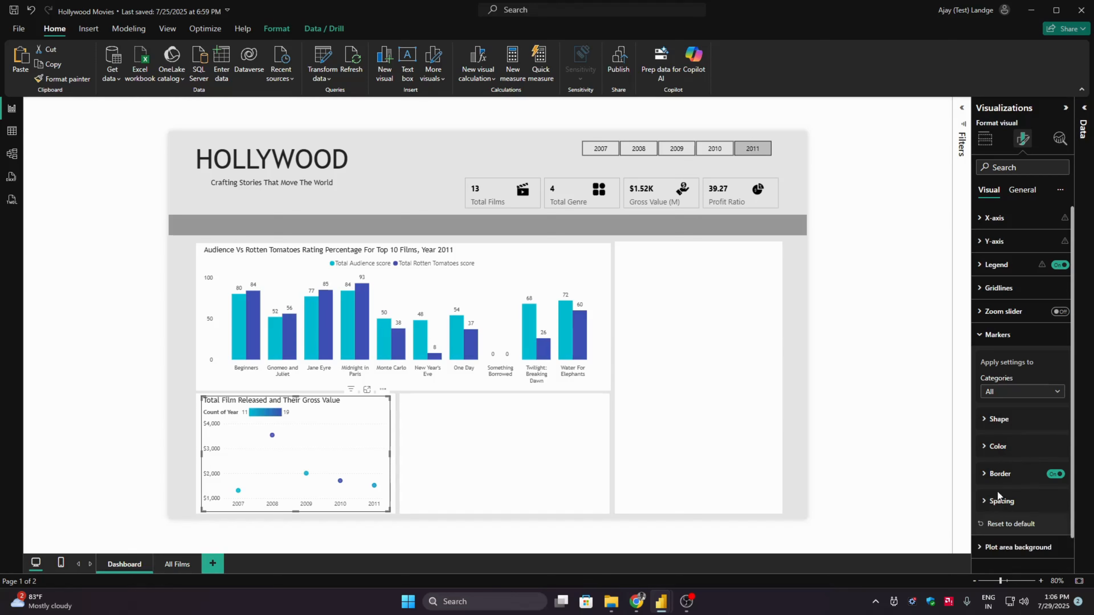
left_click(1023, 338)
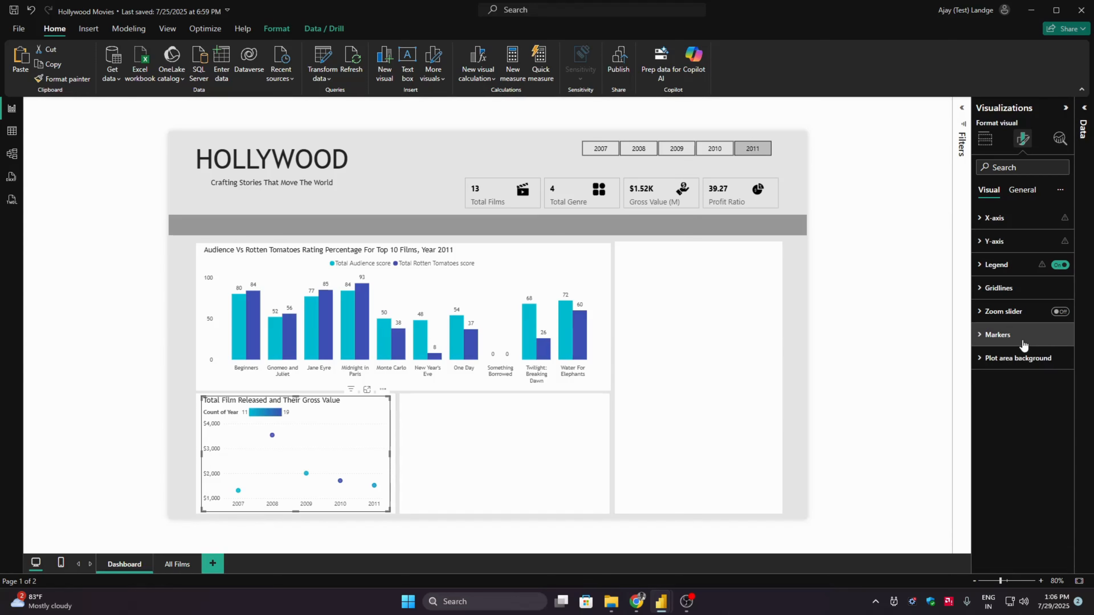
- Turn off the legend of the scatter chart
left_click(1059, 265)
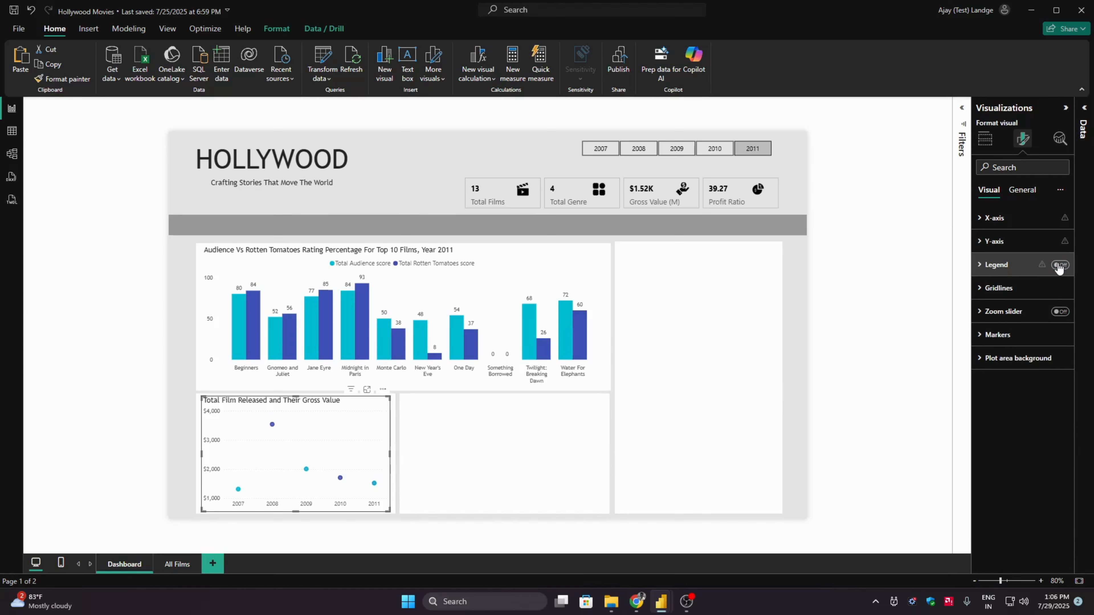
left_click(1059, 264)
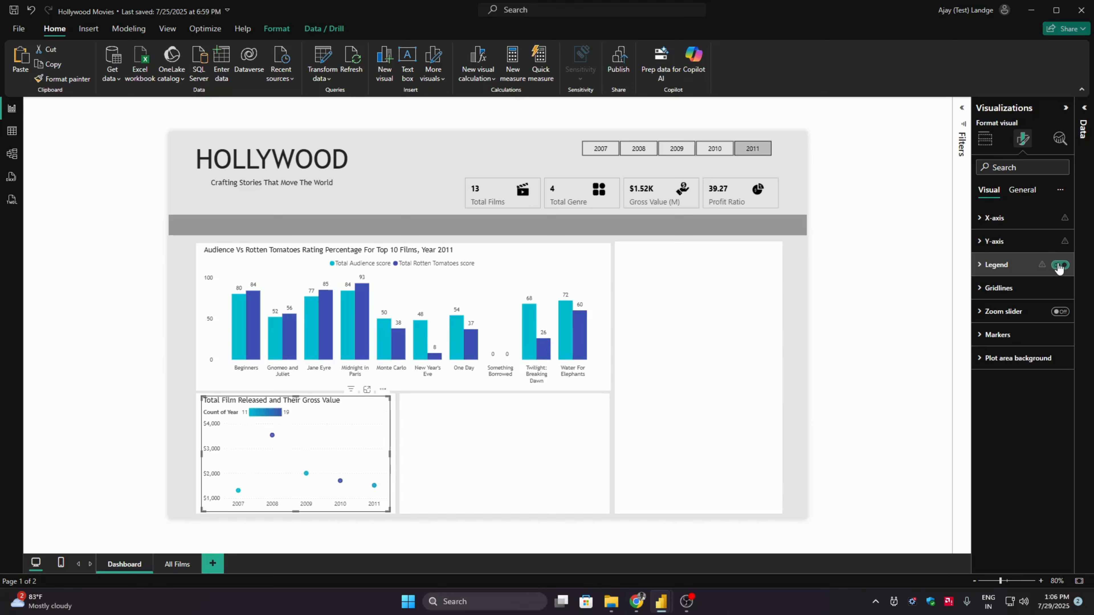
left_click(1059, 265)
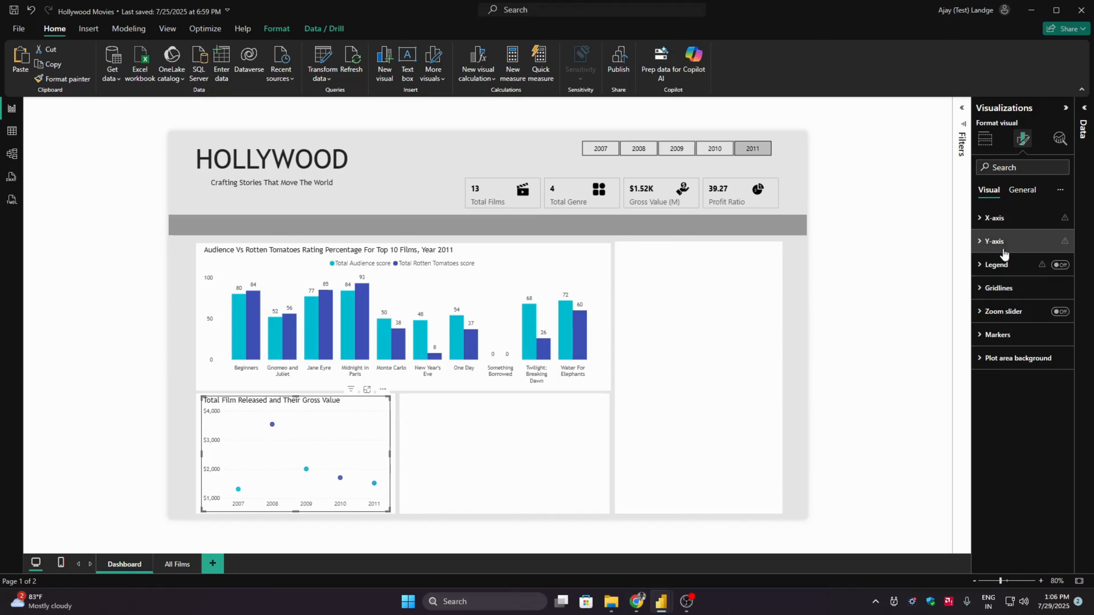
- Set the display units of the scatter chart's Y-axis values to Thousands
left_click(1012, 239)
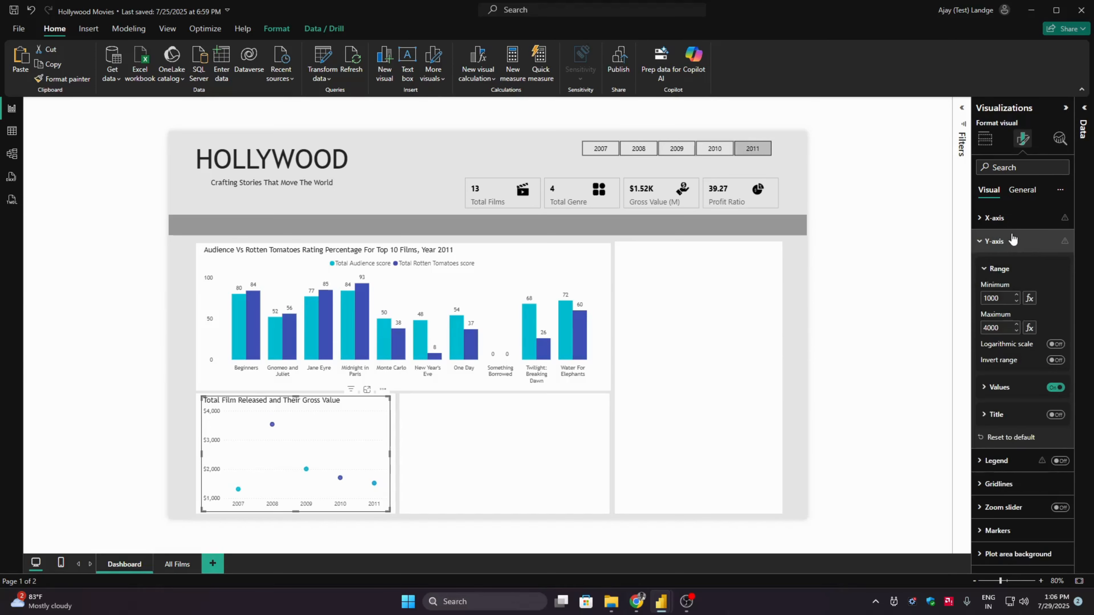
left_click(1008, 386)
left_click(1009, 495)
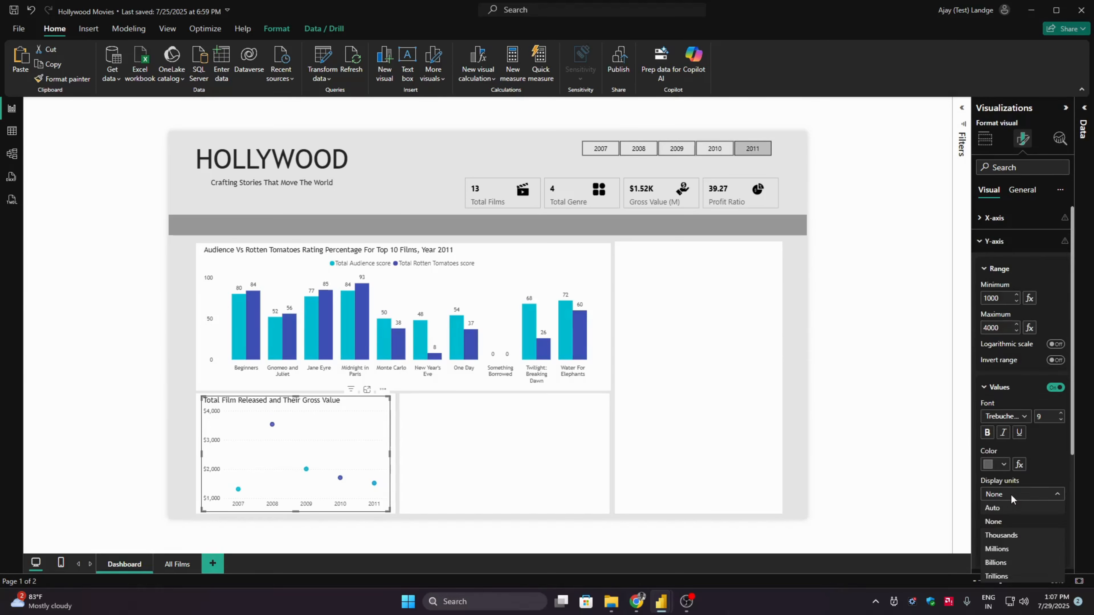
left_click(1008, 535)
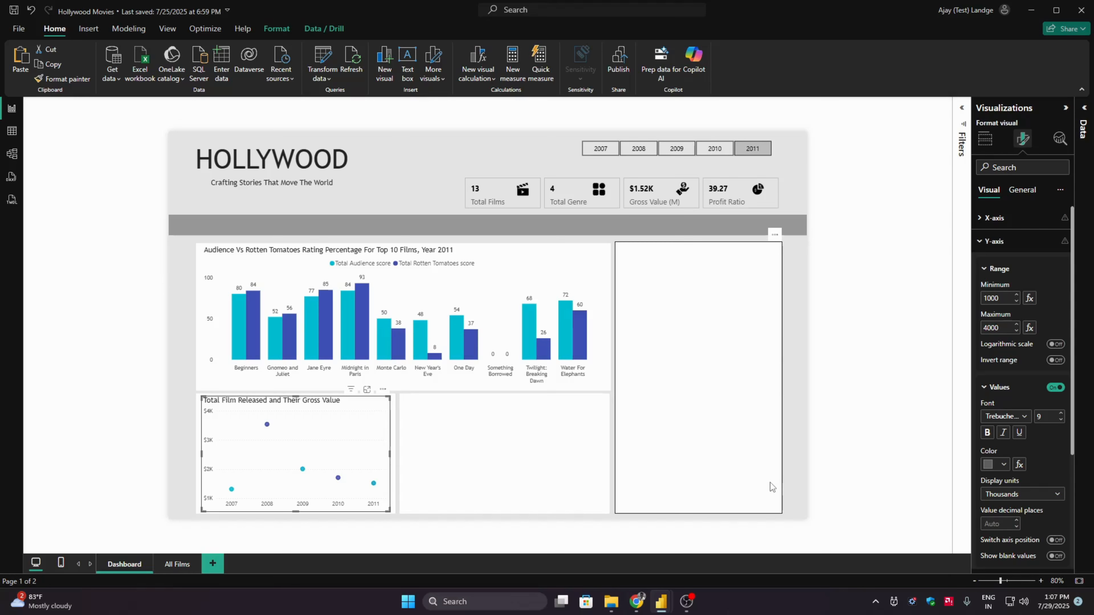
left_click(159, 419)
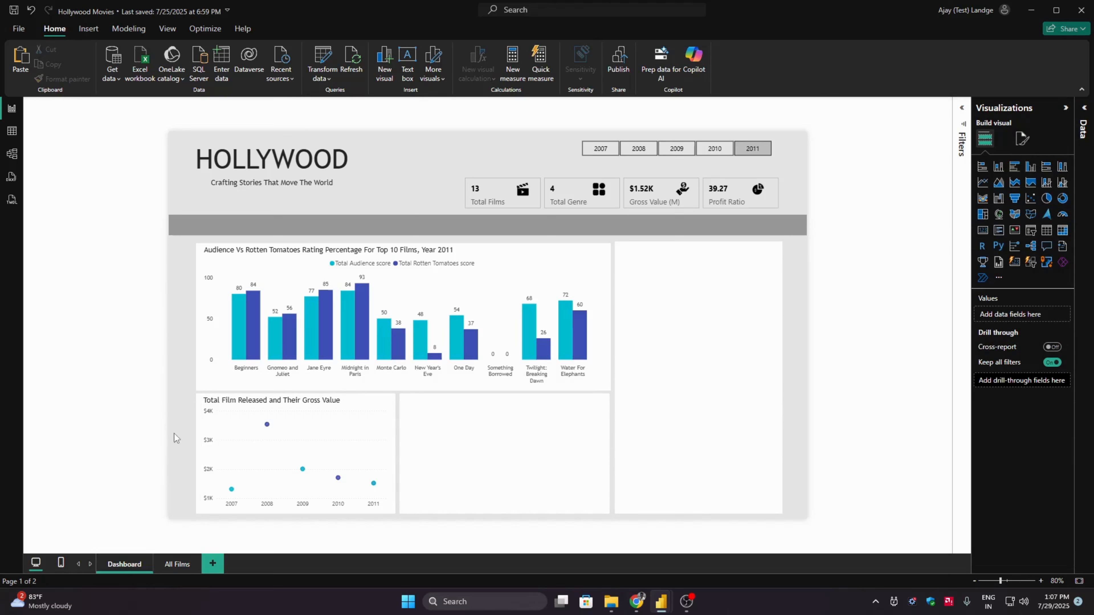
- Review the scatter chart's format settings and the background, border and shadow effects of the audience versus Rotten Tomatoes column chart
left_click(267, 444)
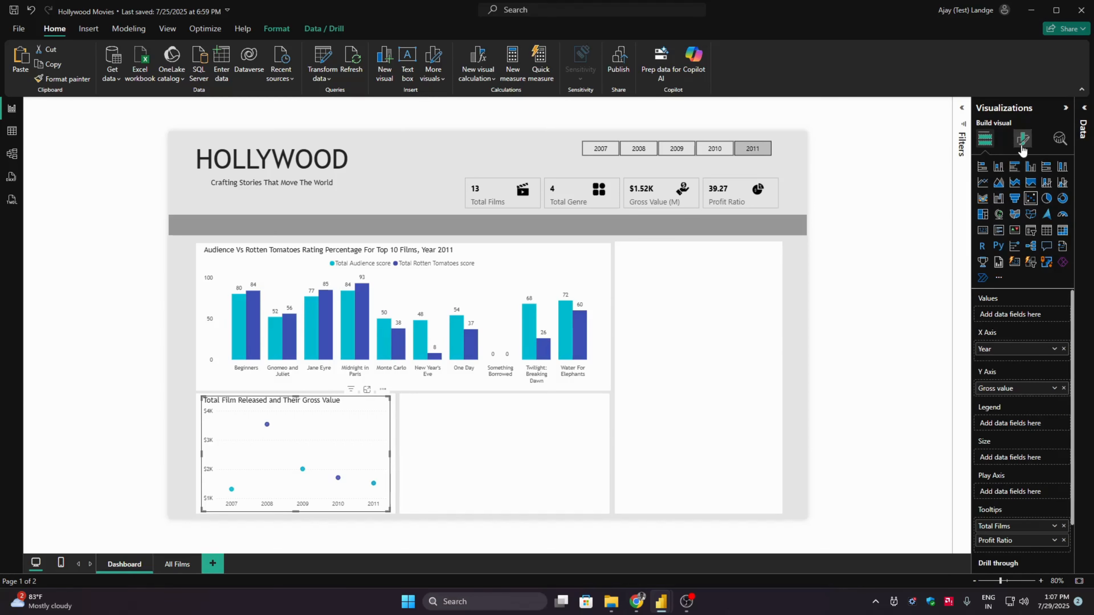
left_click(1023, 138)
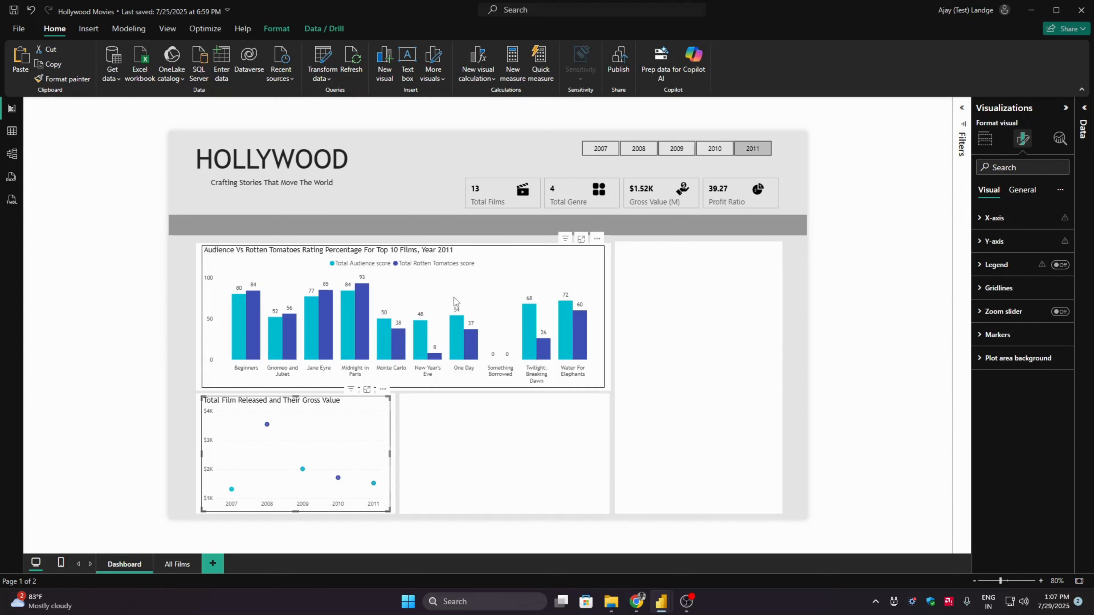
left_click(883, 288)
left_click(545, 270)
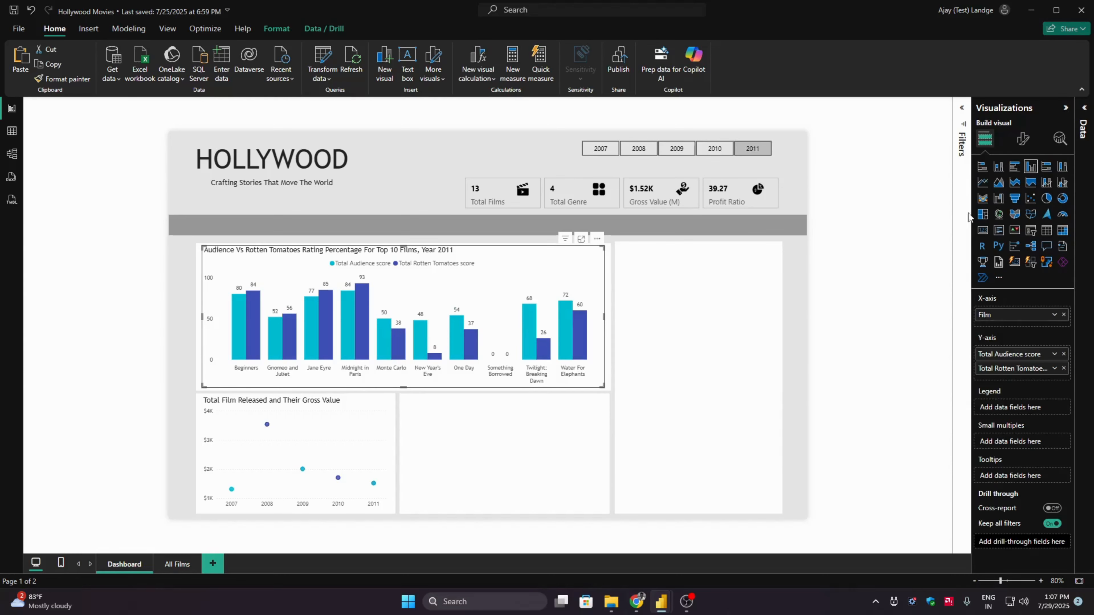
left_click(1023, 138)
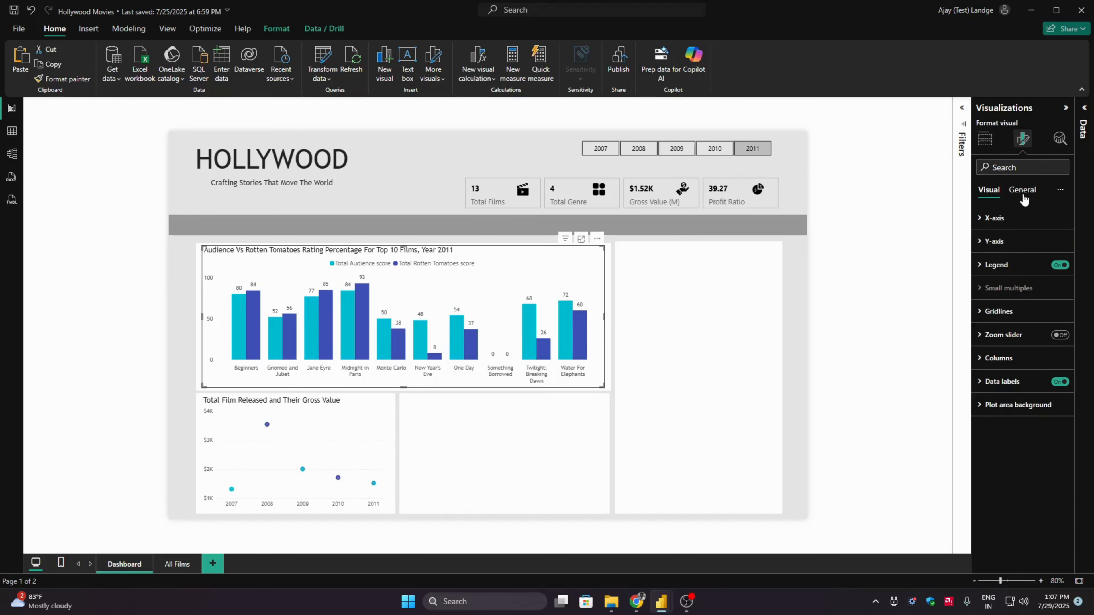
left_click(1027, 194)
left_click(1035, 264)
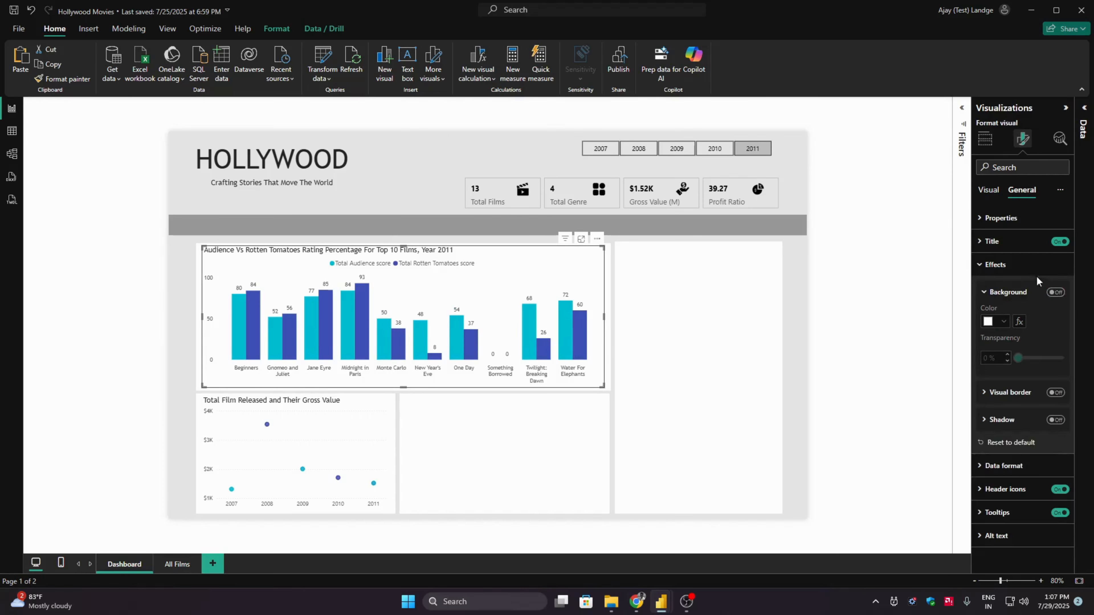
left_click(999, 265)
left_click(988, 190)
- Insert a donut chart and place it over the empty panel beside the scatter chart
left_click(919, 214)
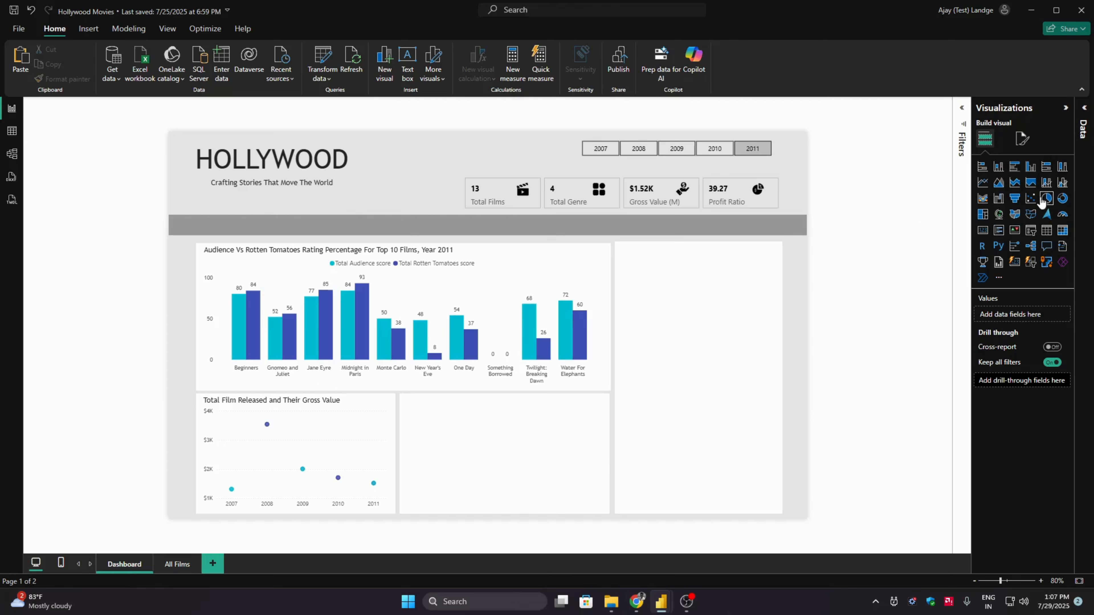
left_click(1063, 198)
left_click_drag(290, 240, 497, 440)
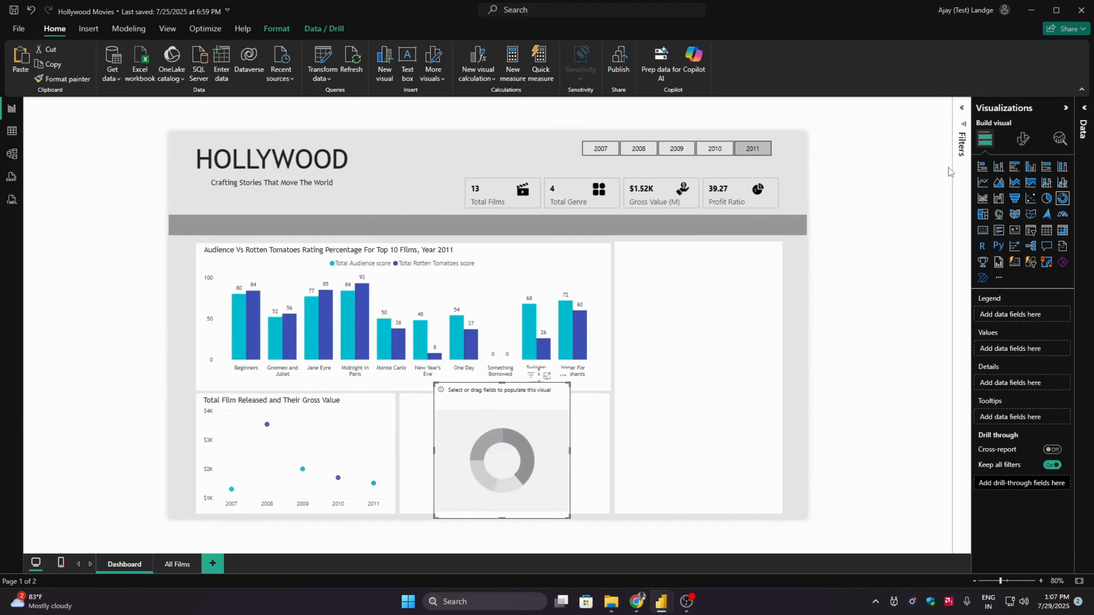
- Populate the donut chart with Genre as the legend and the Total Genre measure as the values
left_click(1086, 115)
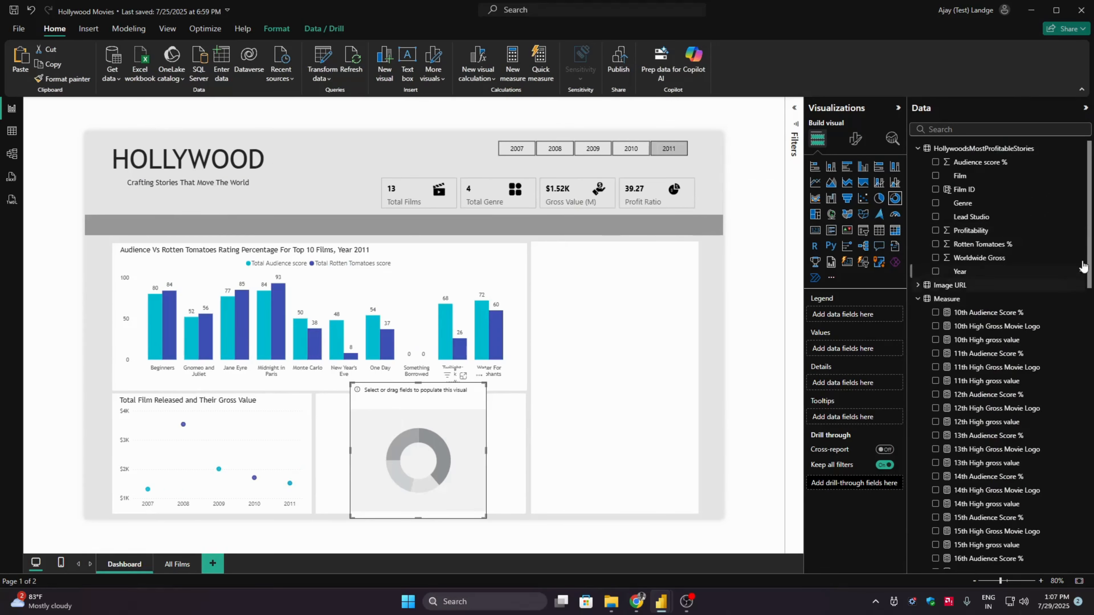
left_click(935, 205)
left_click_drag(1090, 241, 1092, 541)
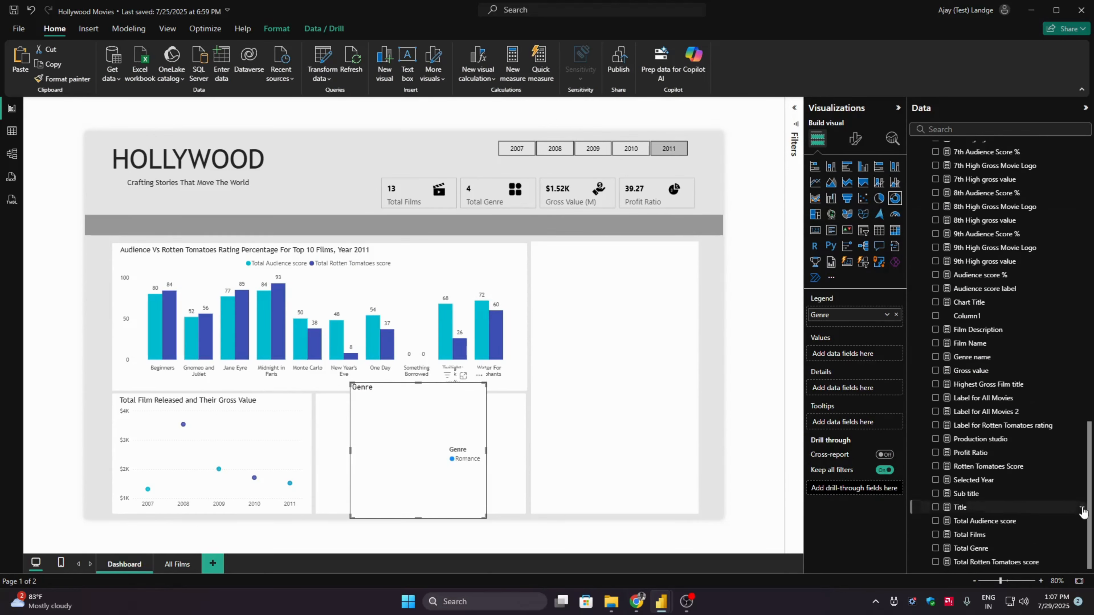
left_click(935, 548)
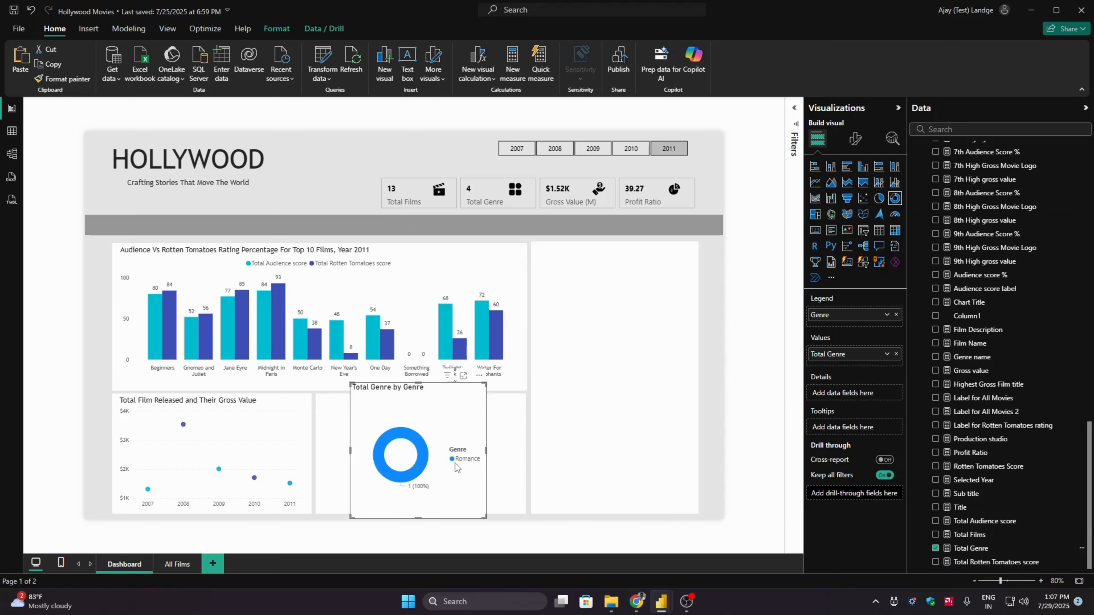
left_click(898, 108)
left_click(1085, 108)
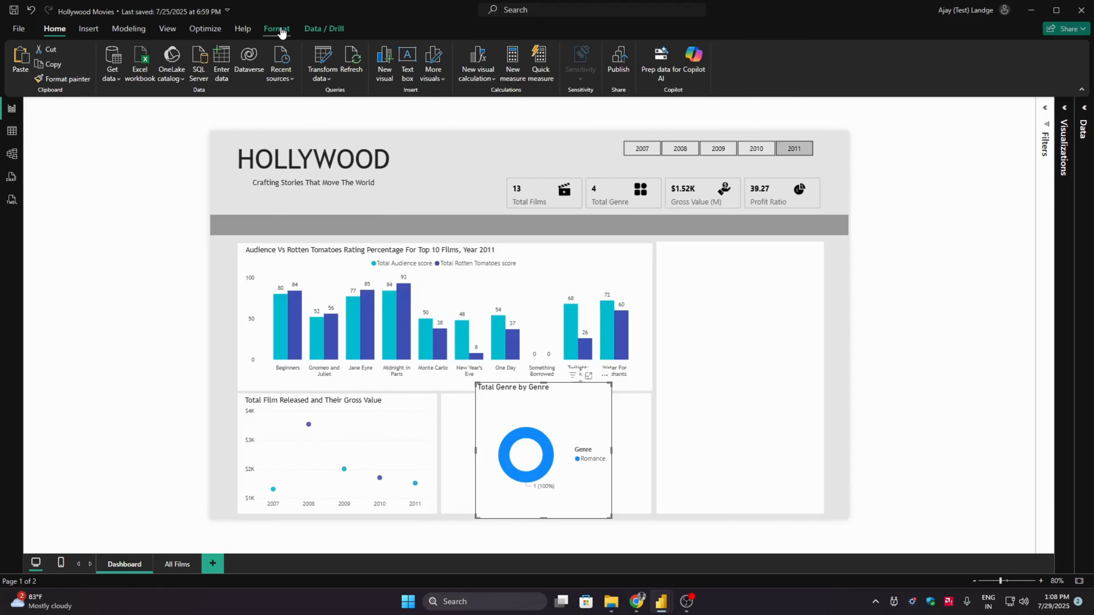
- Show the hidden Film Details group and select its film poster slicer
left_click(166, 29)
left_click(509, 62)
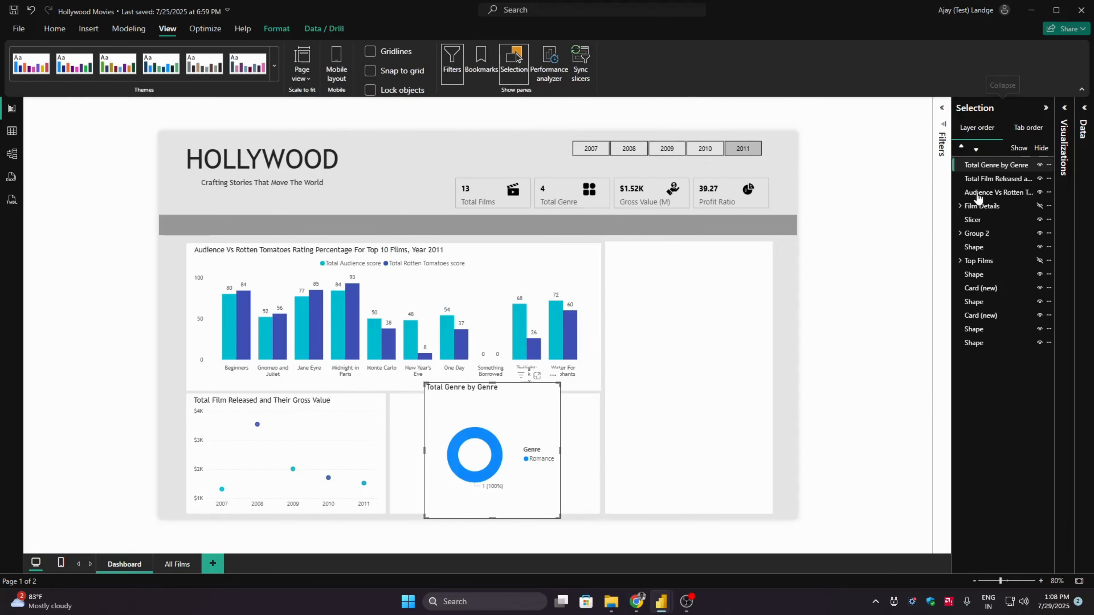
left_click(1040, 206)
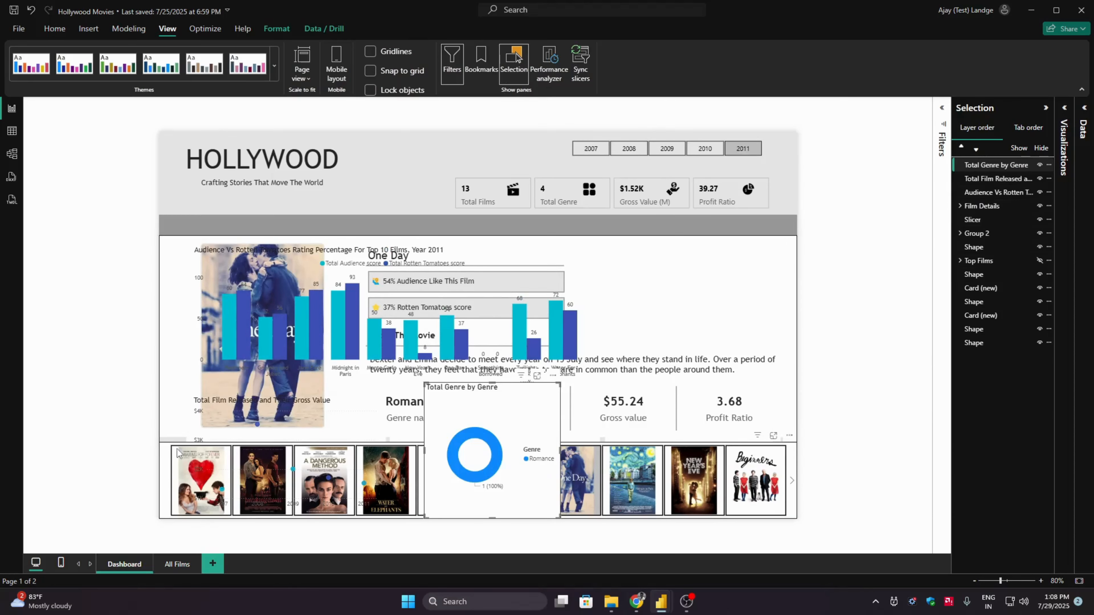
left_click(167, 464)
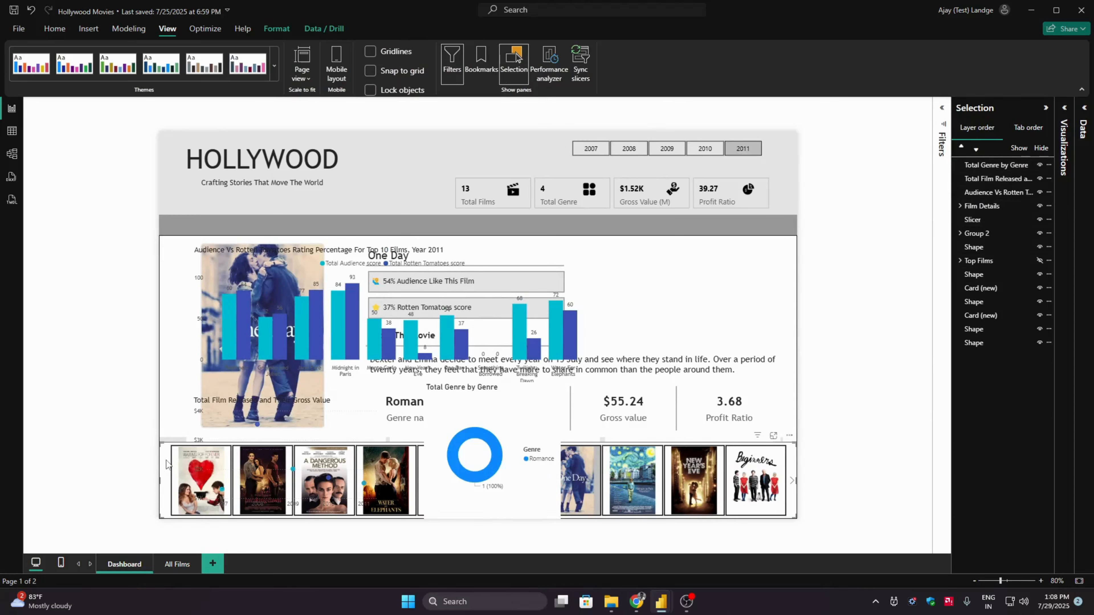
- Set the poster slicer's interaction with the Total Genre by Genre donut chart to None and hide the Film Details group
left_click(276, 28)
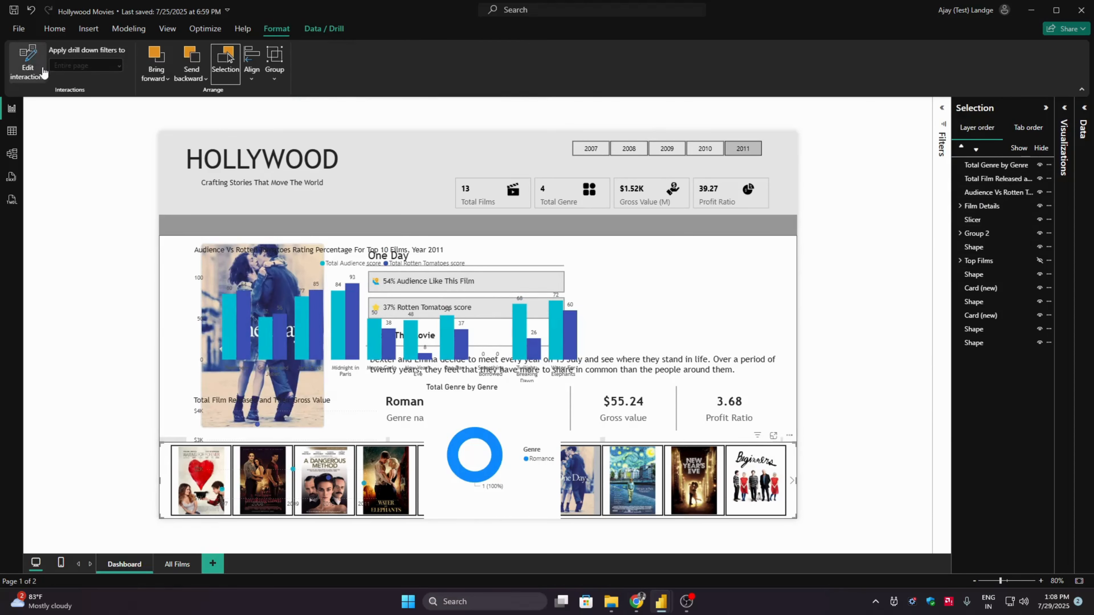
left_click(27, 65)
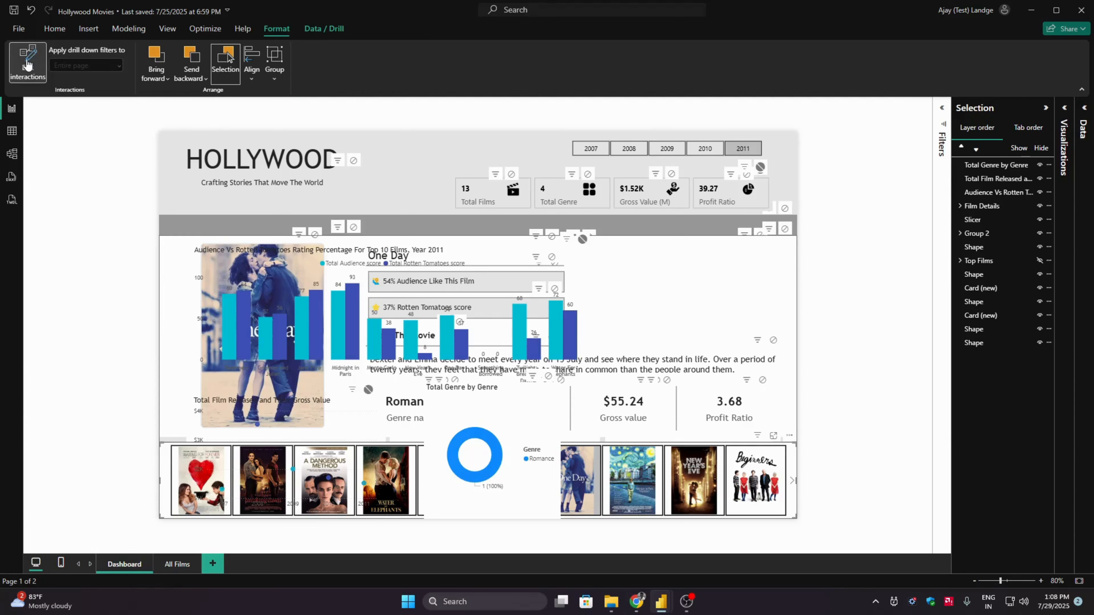
left_click(548, 377)
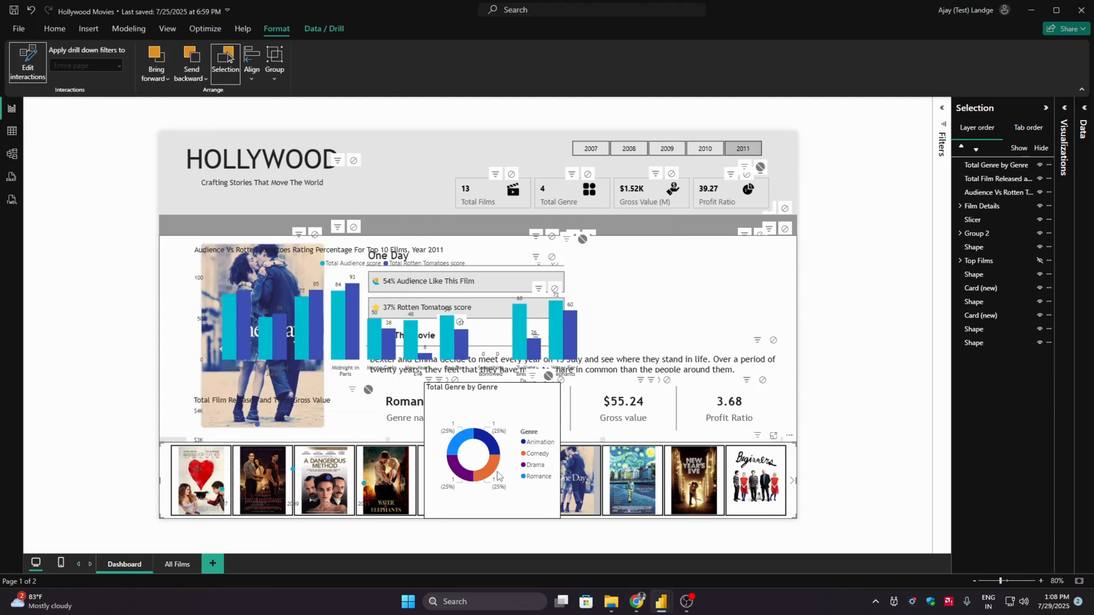
left_click(26, 55)
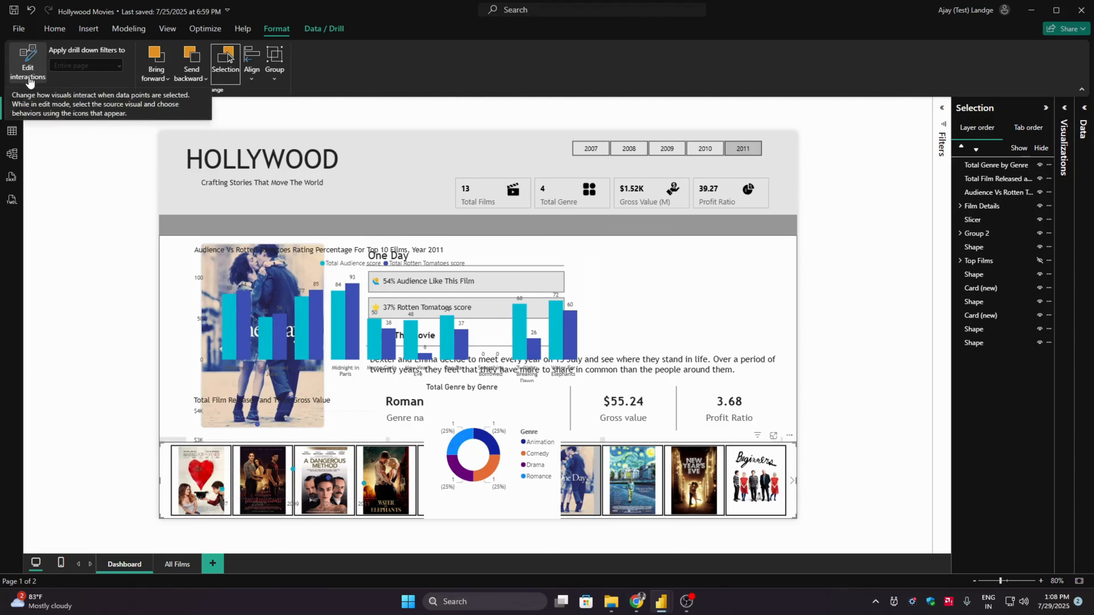
left_click(54, 31)
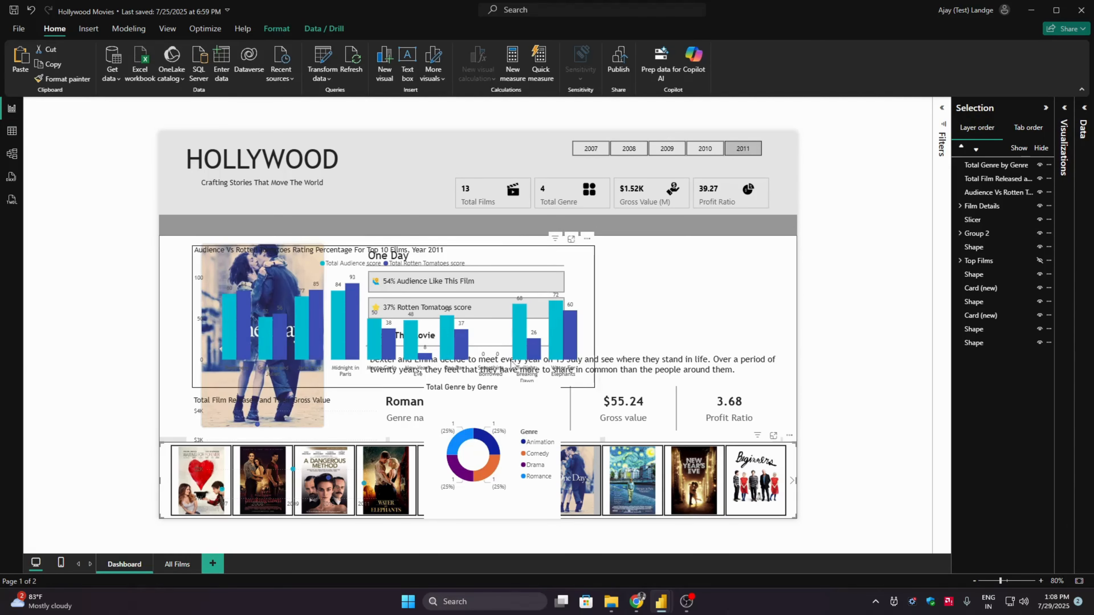
left_click(1039, 207)
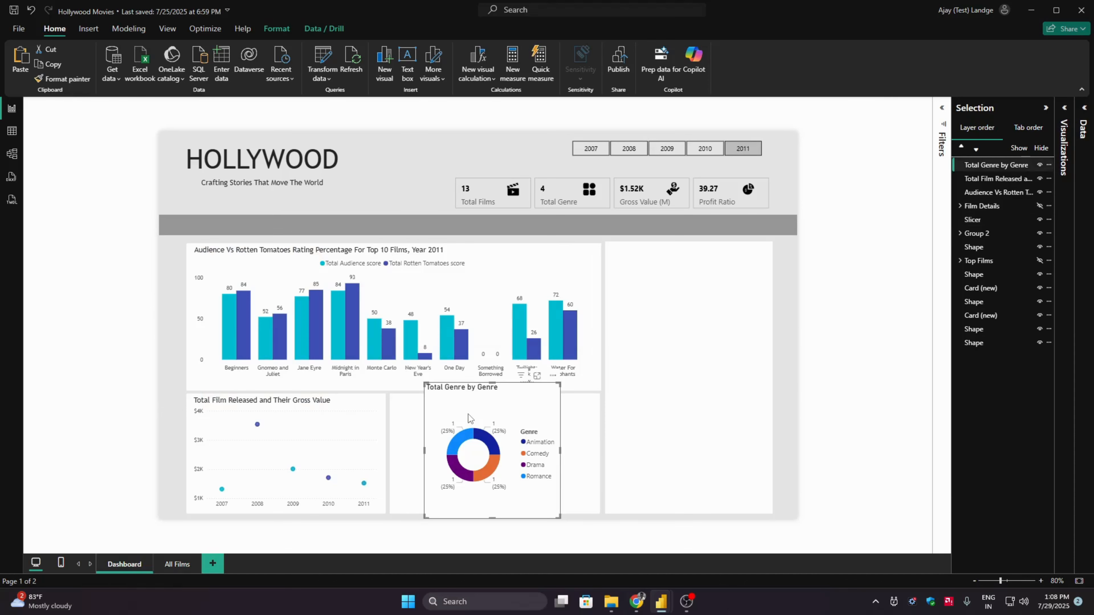
- Check the scatter chart's size and set the genre donut chart's height to 255 to match it
left_click(336, 420)
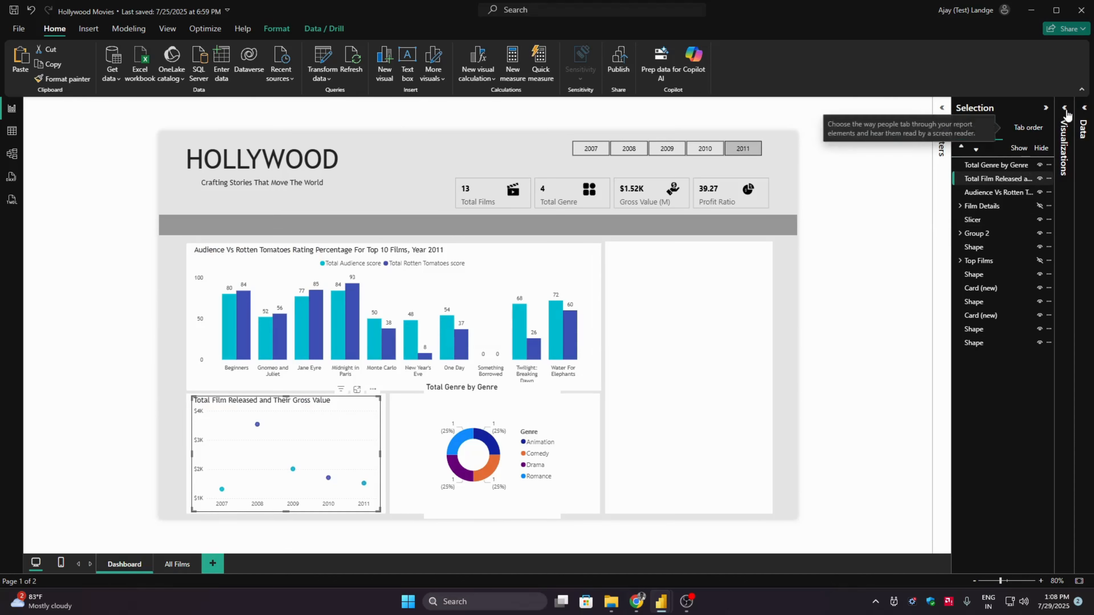
left_click(1064, 129)
left_click(1030, 142)
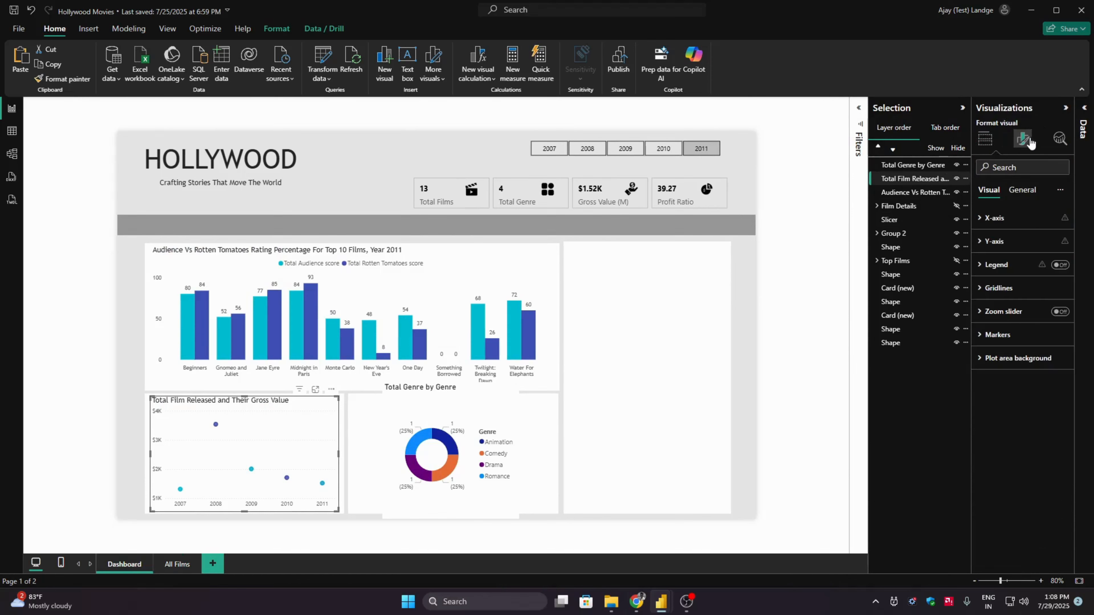
left_click(1021, 189)
left_click(1015, 218)
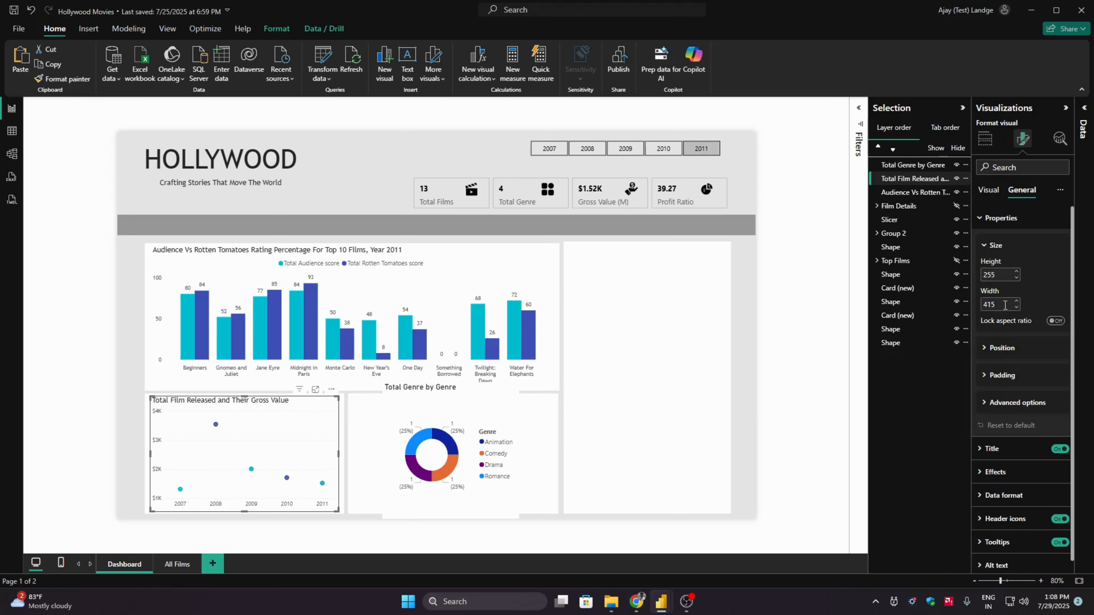
left_click(502, 405)
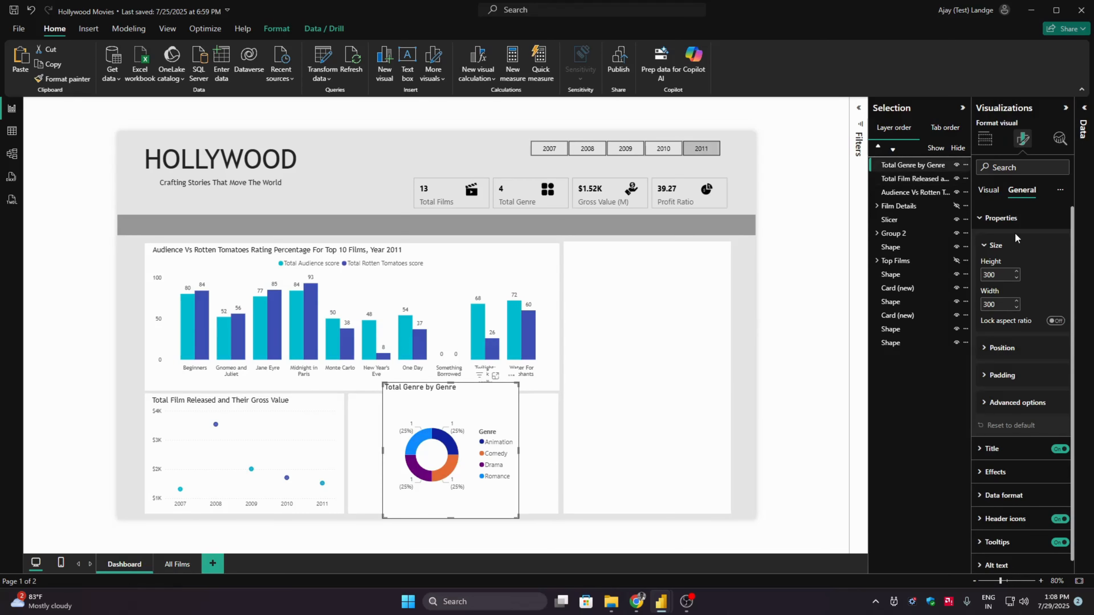
left_click(1003, 274)
type("25")
key("Return")
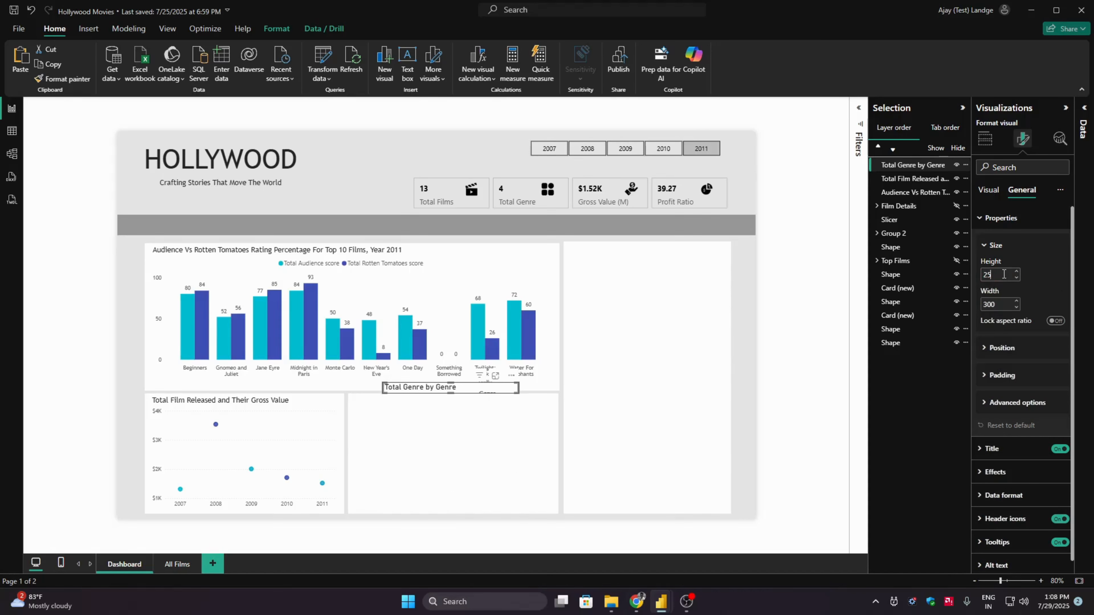
type("5")
key("Return")
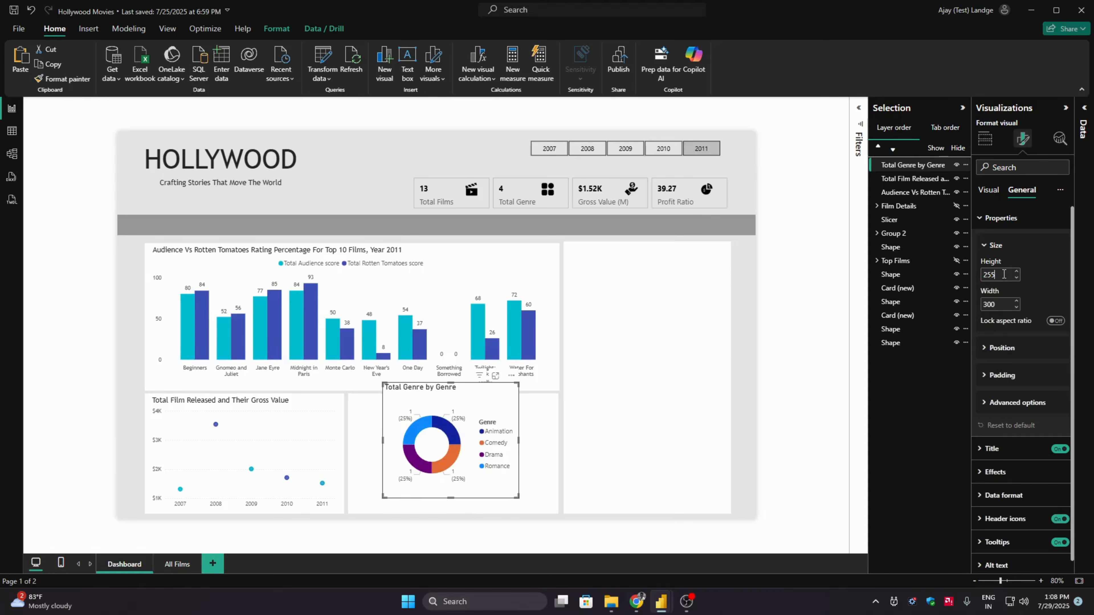
left_click(988, 218)
left_click(989, 193)
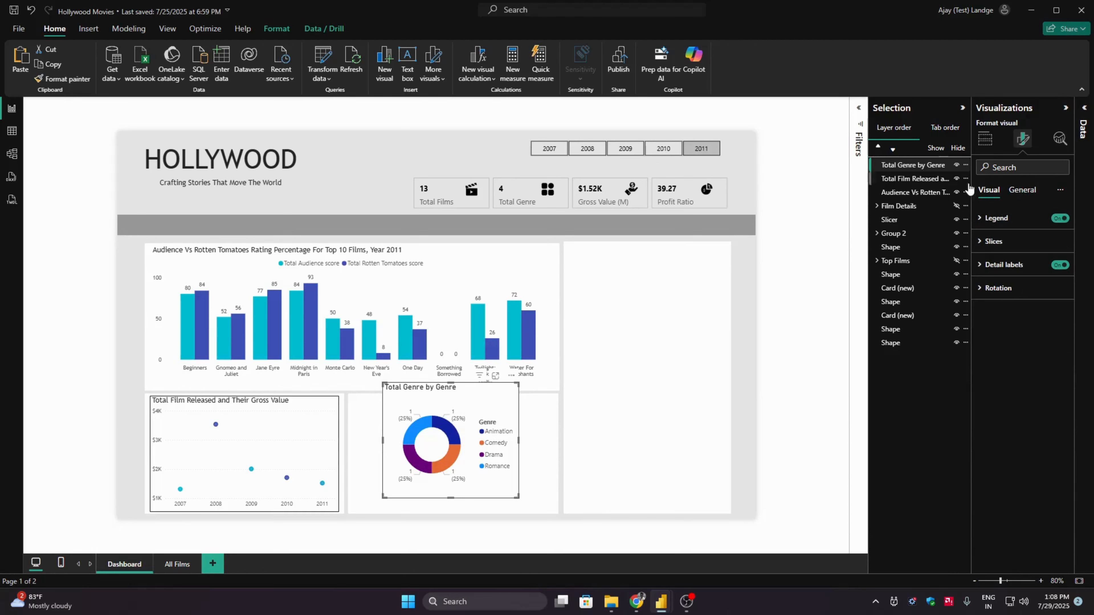
- Close the Selection pane and turn off the donut chart's legend and detail labels
left_click(167, 29)
left_click(514, 60)
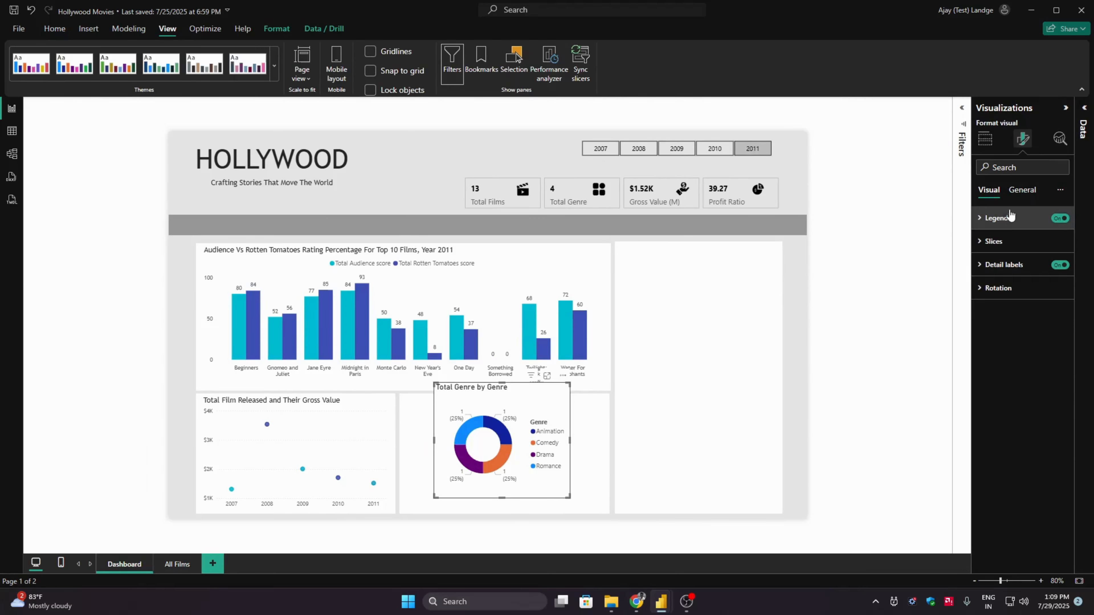
left_click(1059, 219)
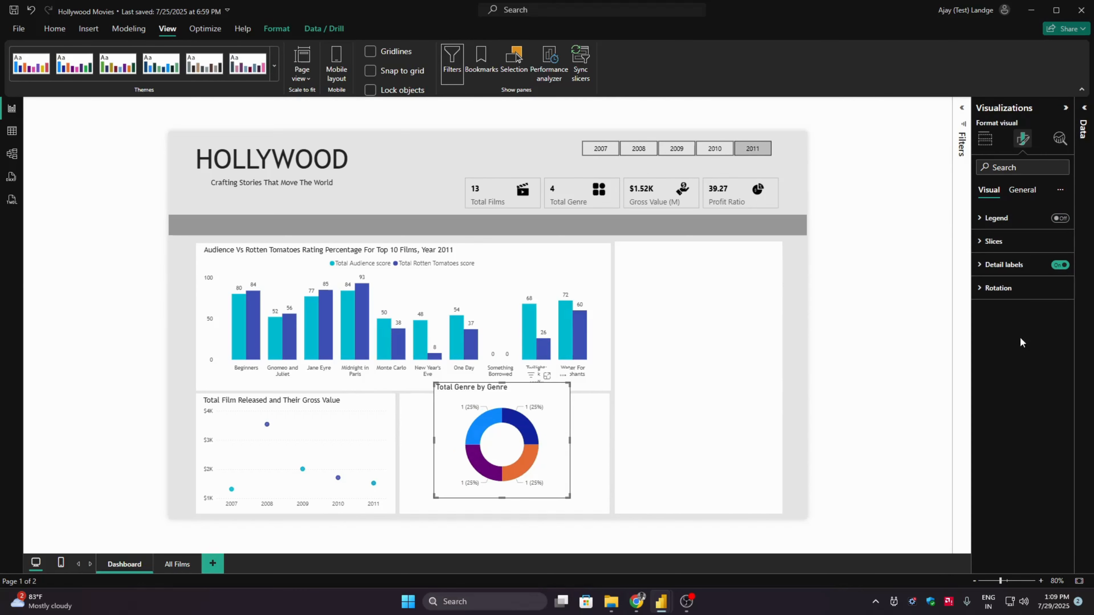
left_click(1032, 265)
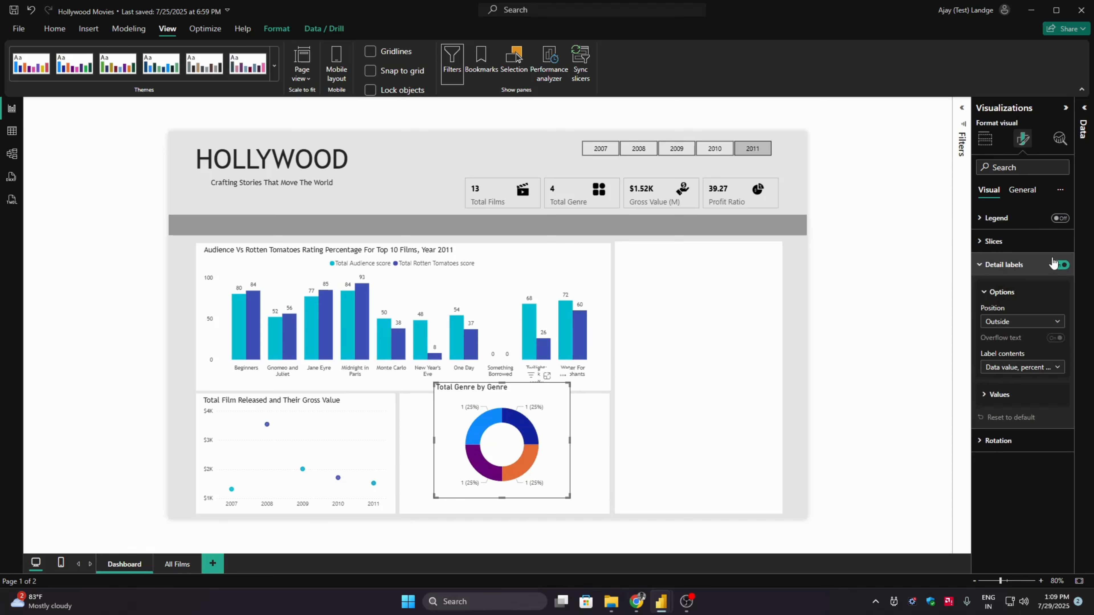
left_click(1059, 265)
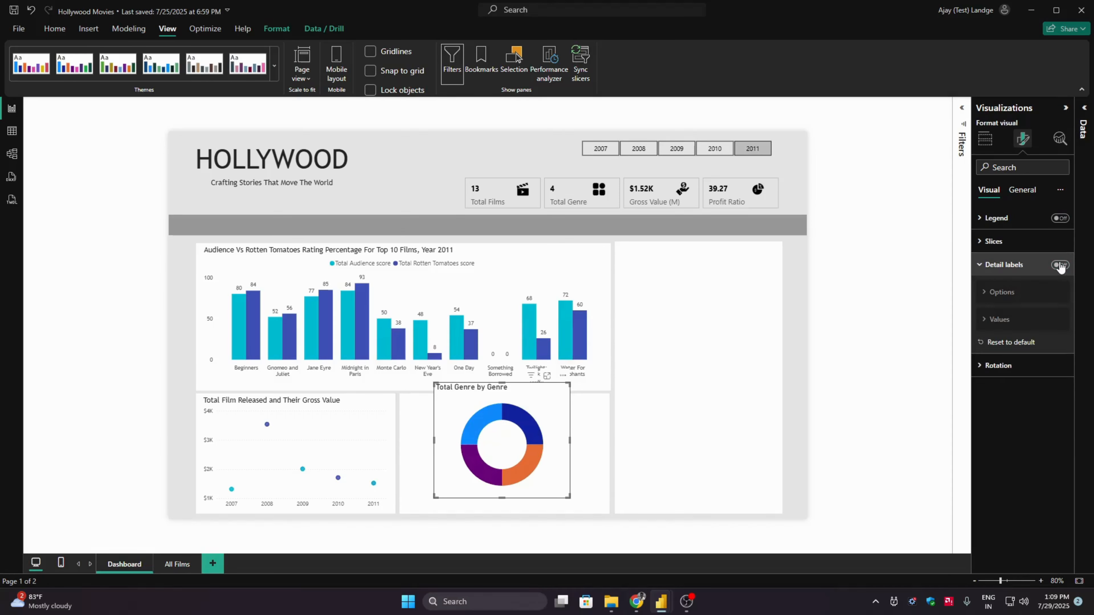
left_click(1025, 265)
- Color the donut chart's Animation slice orange with hex #FF9800
left_click(1004, 243)
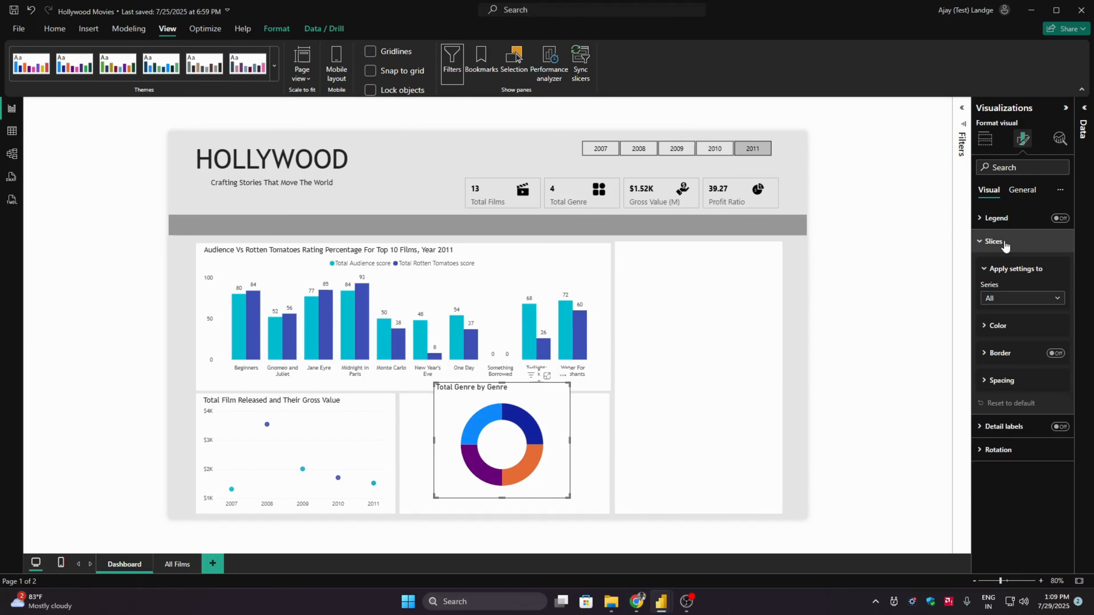
left_click(1007, 326)
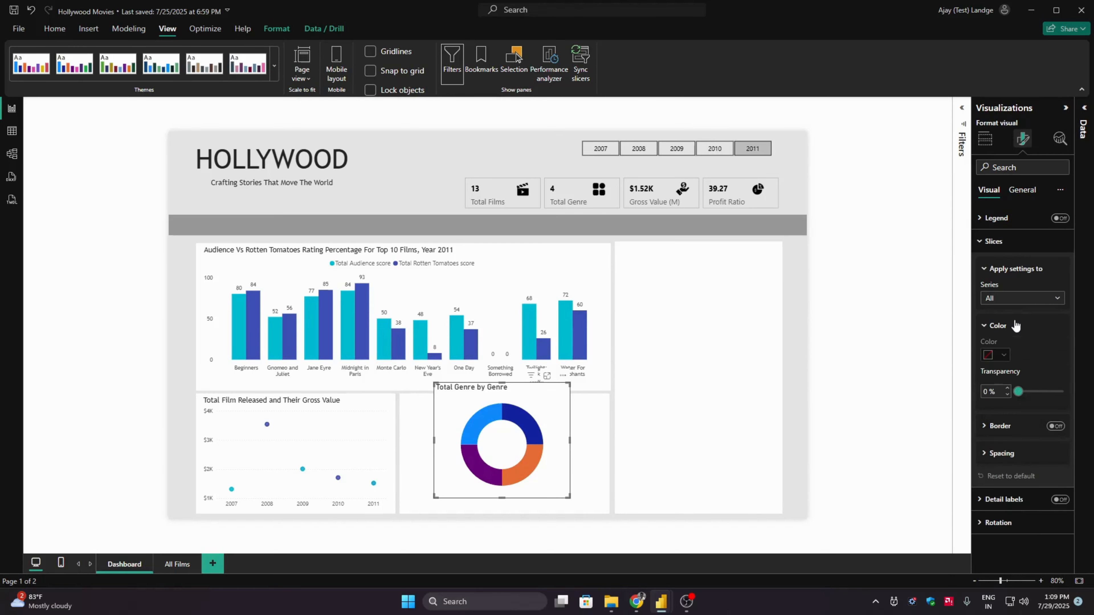
left_click(1003, 301)
left_click(1005, 330)
left_click(999, 354)
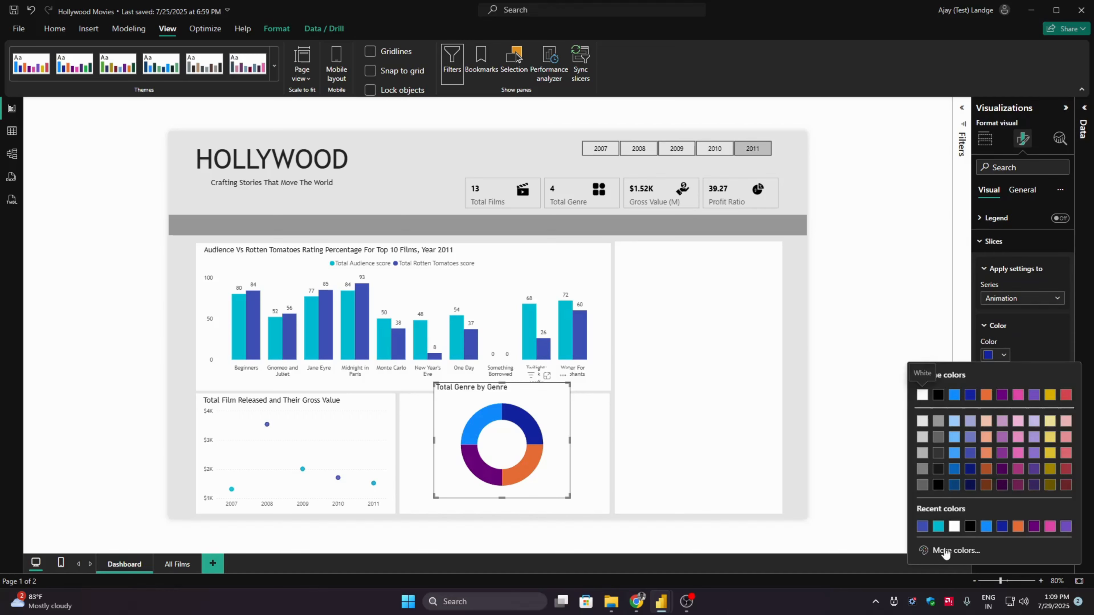
left_click(938, 556)
left_click(953, 541)
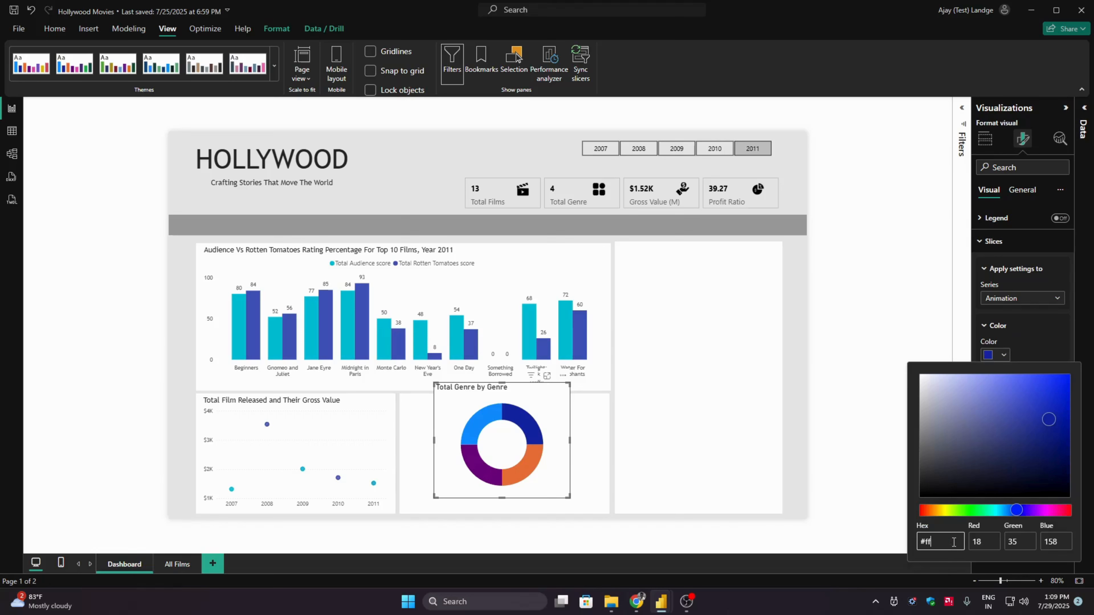
type("ff9800")
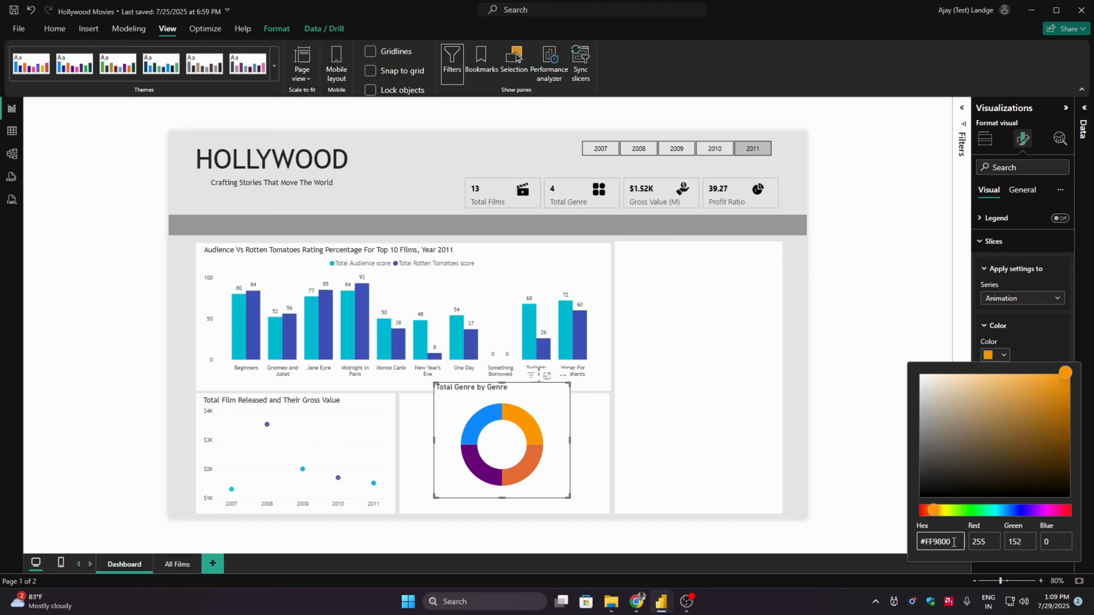
- Color the donut chart's Comedy slice yellow with hex #FFEB3B
left_click(1022, 298)
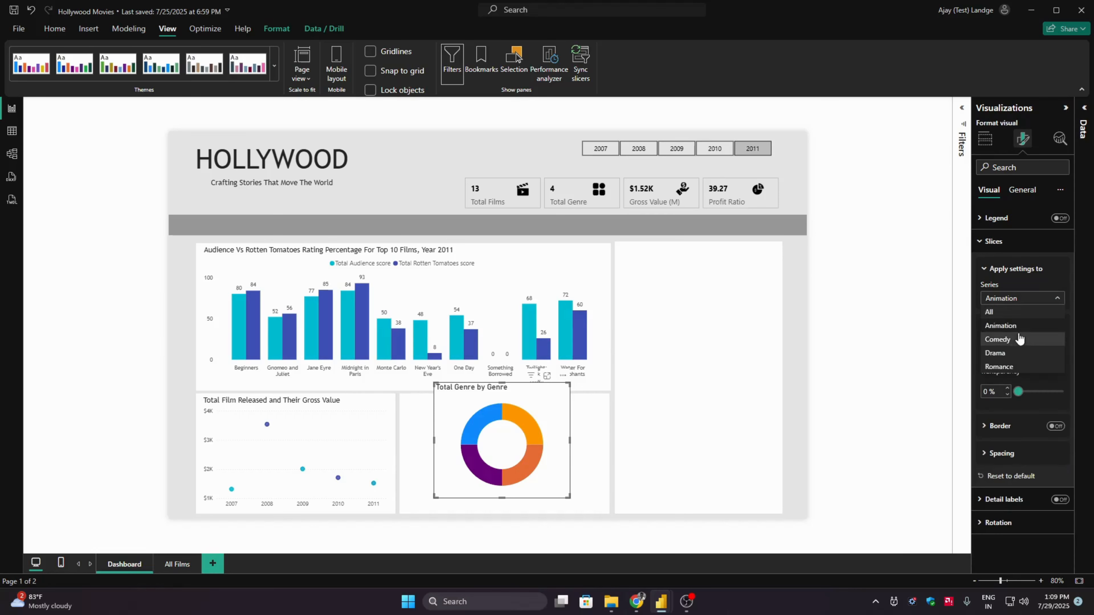
left_click(1004, 339)
left_click(1005, 358)
left_click(962, 549)
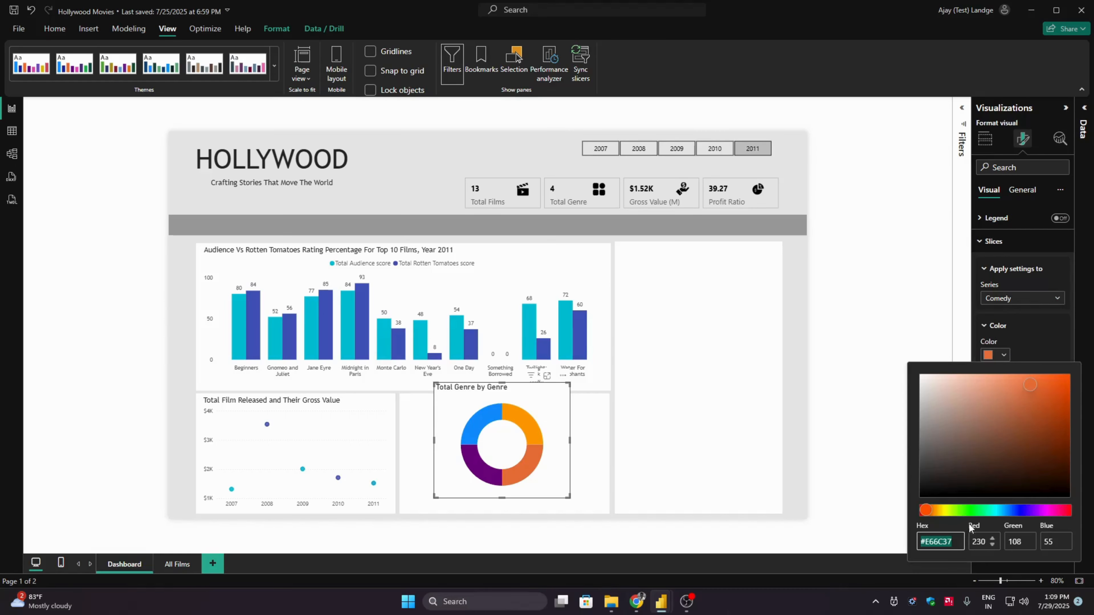
left_click(954, 543)
double_click(955, 542)
key("BackSpace")
type("FFEB3B")
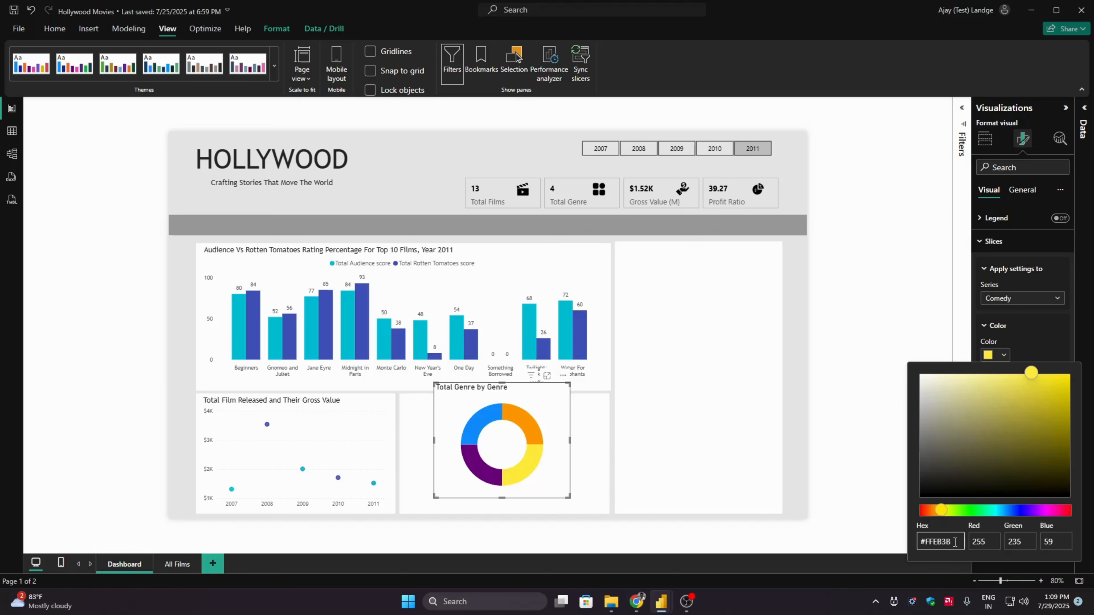
left_click(1007, 353)
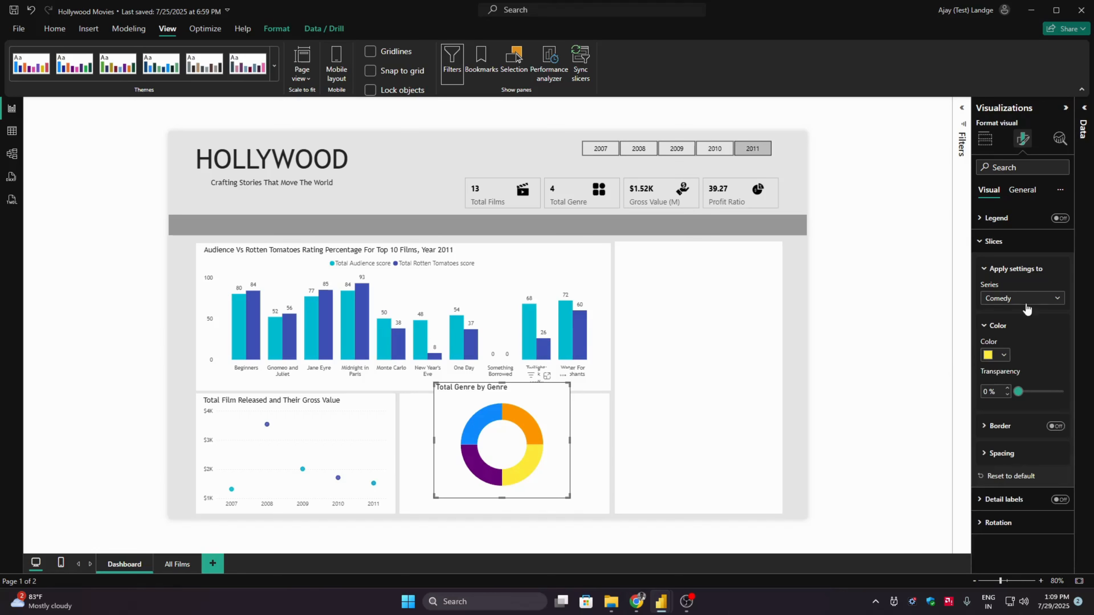
- Color the donut chart's Drama slice indigo with hex #3F51B5
left_click(1022, 298)
left_click(999, 349)
left_click(1004, 355)
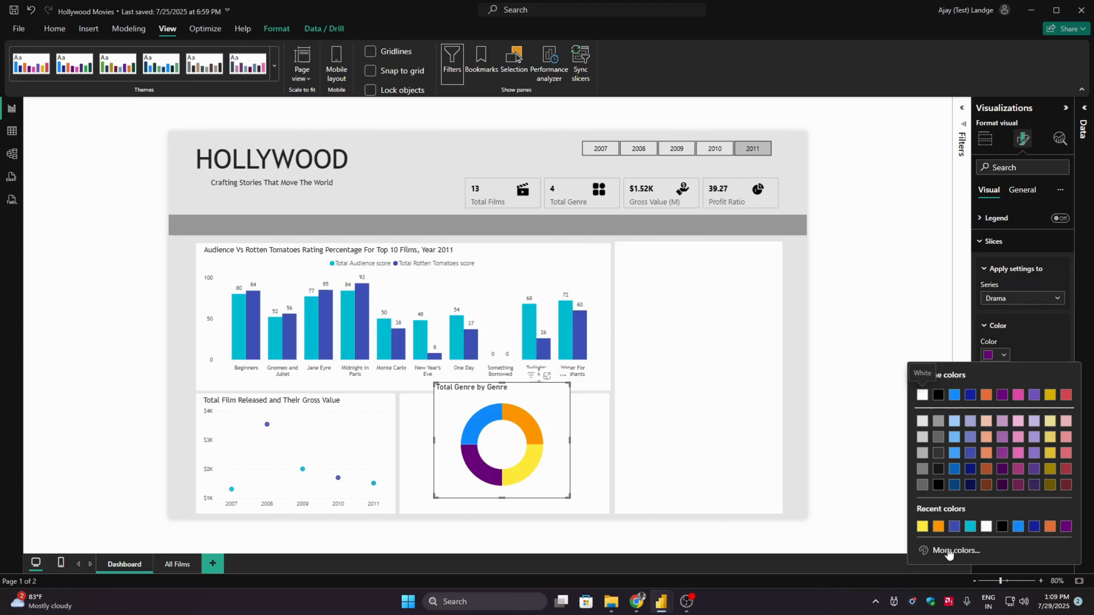
left_click(930, 550)
left_click(957, 541)
double_click(957, 541)
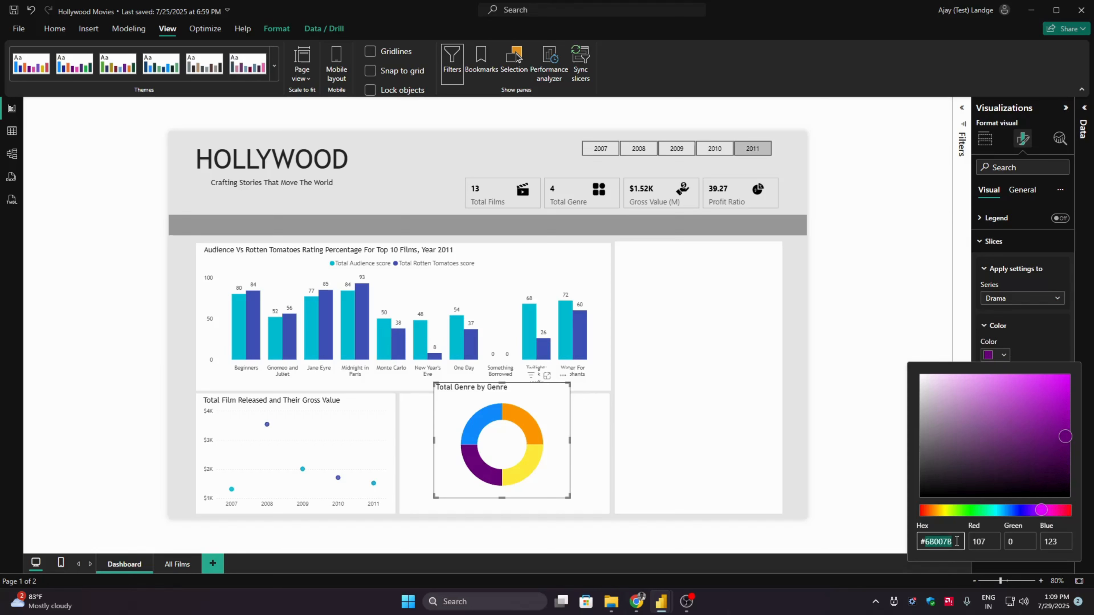
key("BackSpace")
type("3F51B5")
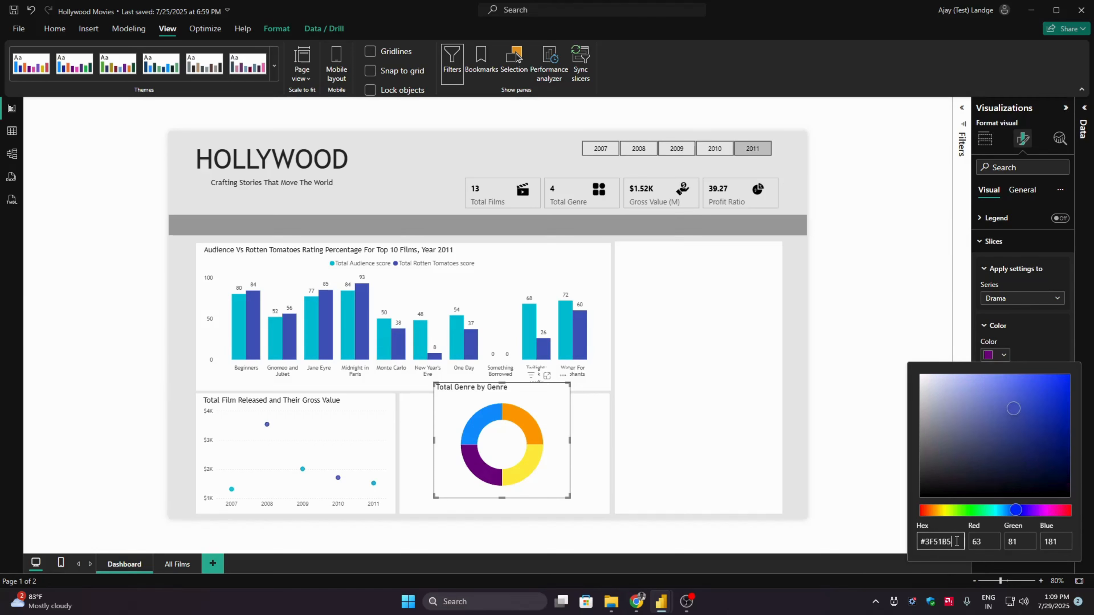
left_click(1067, 341)
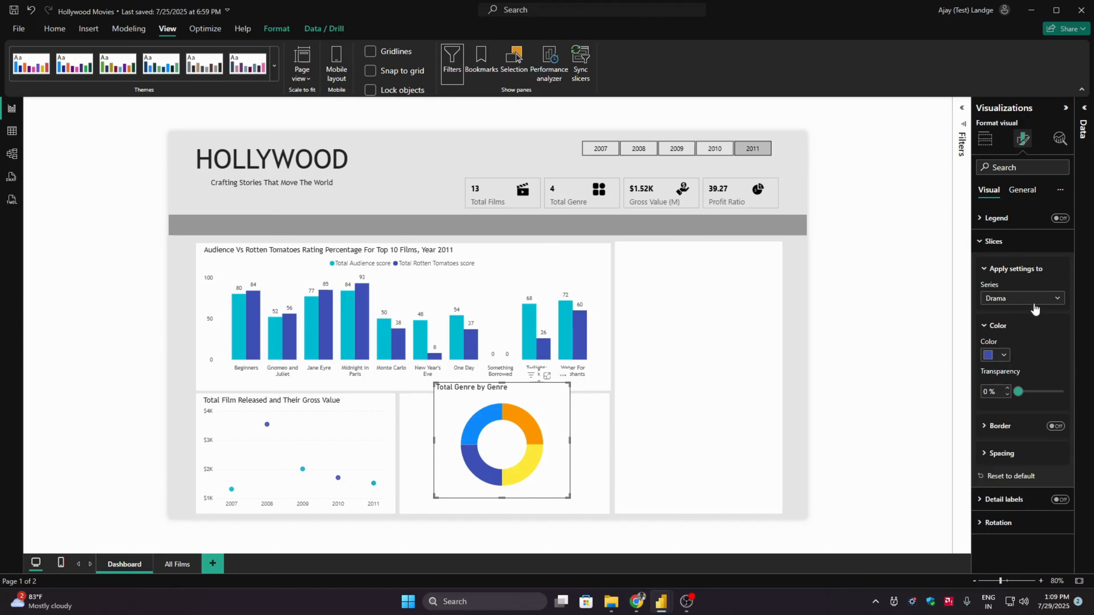
- Color the donut chart's Romance slice pink with hex #E91E63 and collapse the slice settings
left_click(1022, 298)
left_click(1008, 363)
left_click(1007, 357)
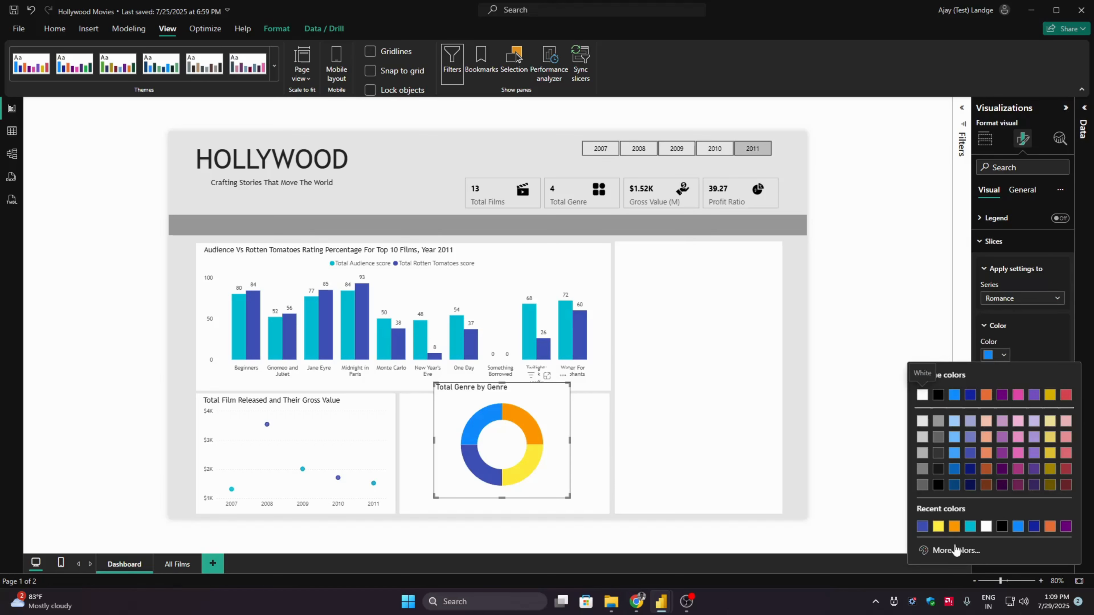
left_click(956, 552)
left_click(957, 542)
double_click(956, 542)
key("BackSpace")
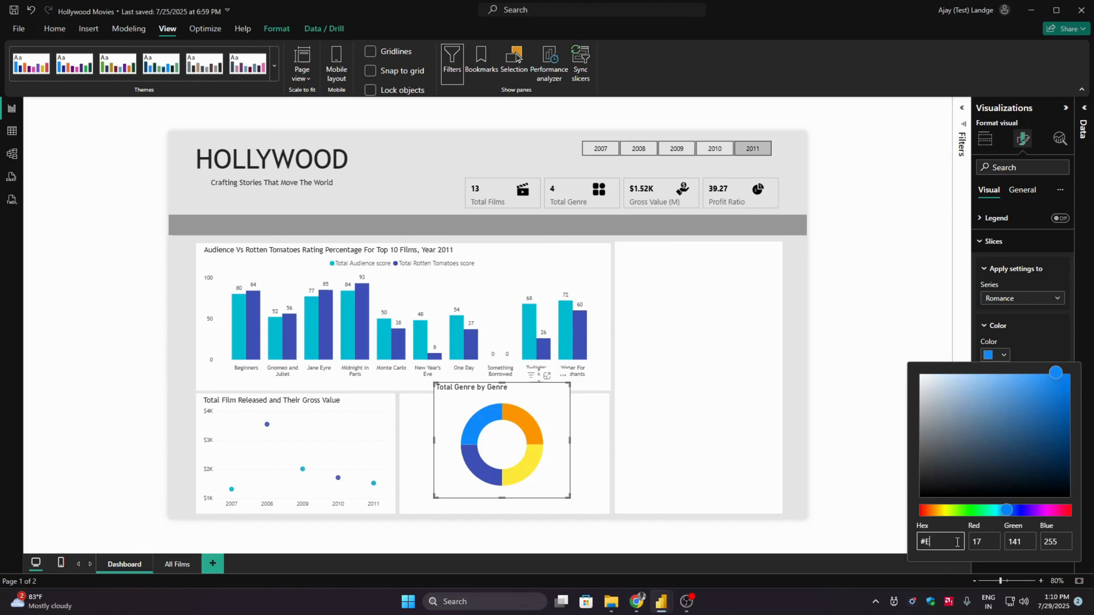
type("E91E63")
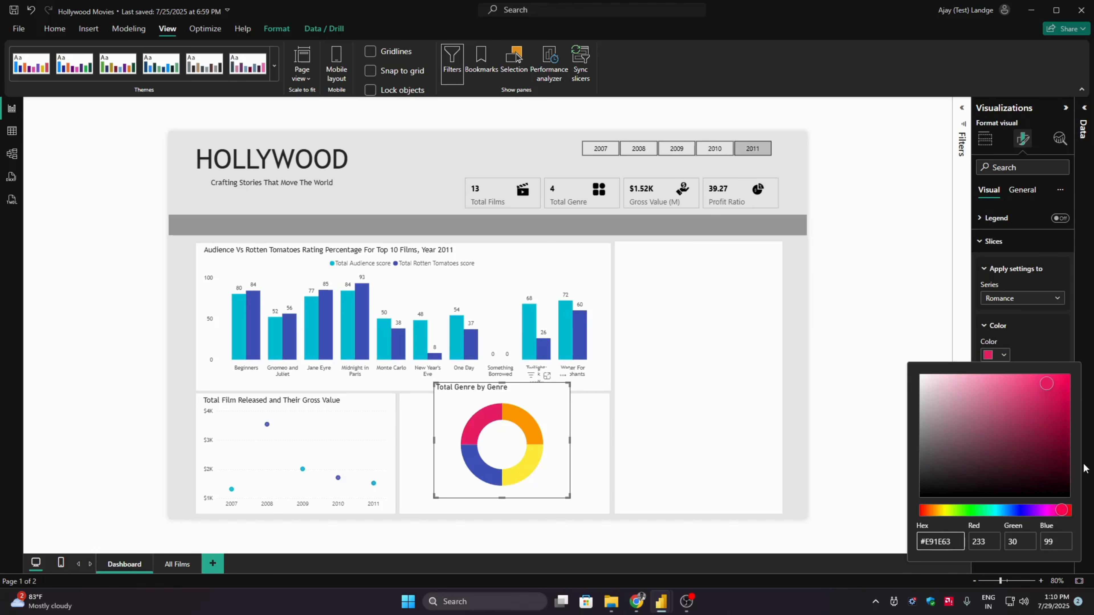
left_click(1027, 334)
left_click(1001, 328)
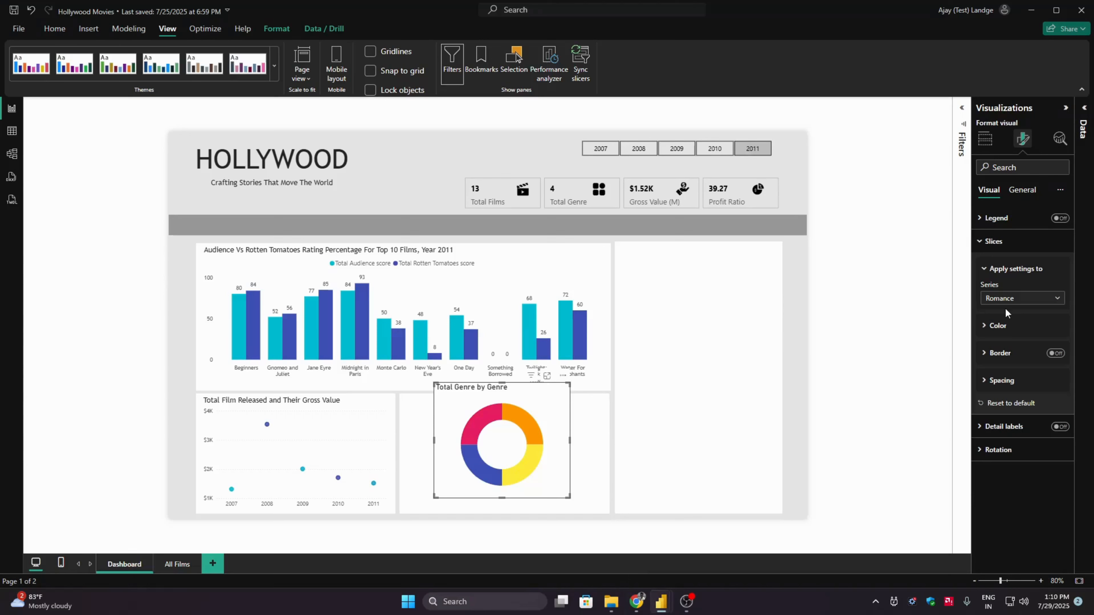
left_click(1015, 245)
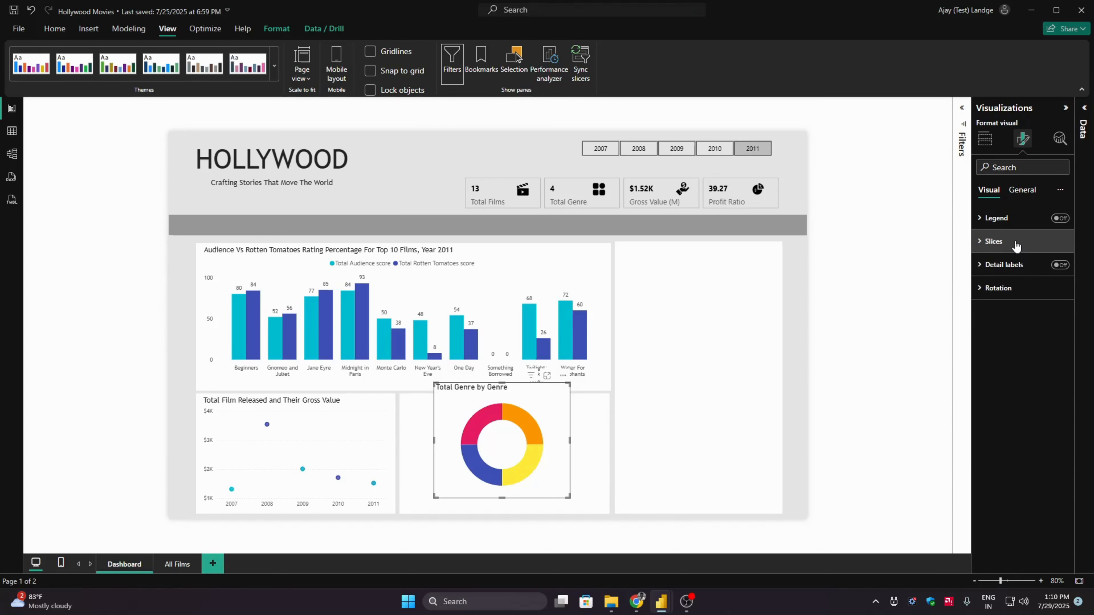
- Change the donut chart's title text to "Total Genre Released"
left_click(1022, 189)
left_click(1008, 242)
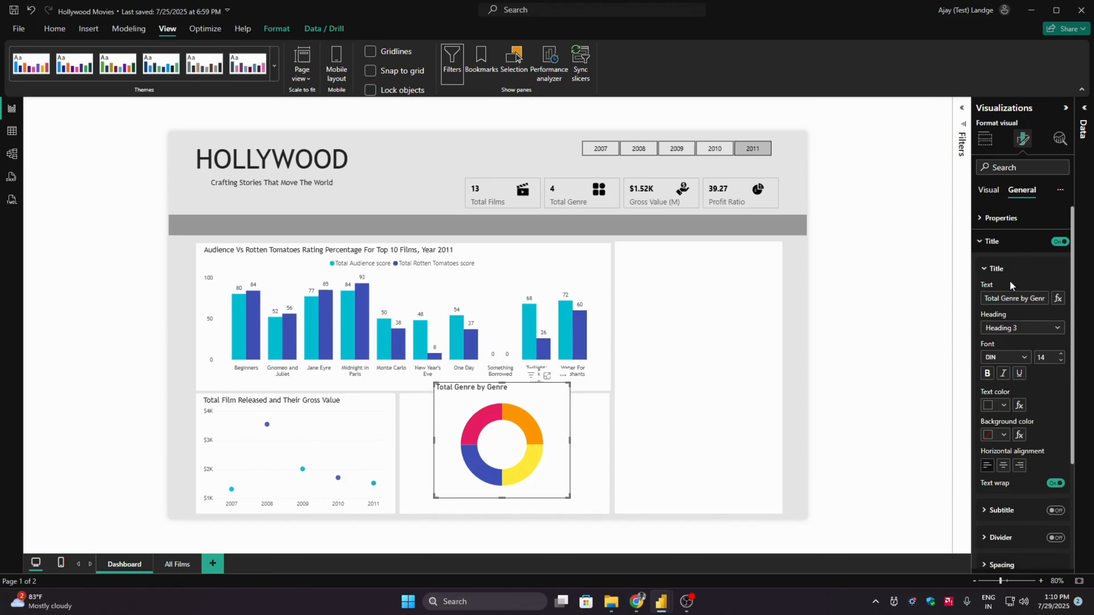
left_click(1019, 298)
key("ctrl+a")
type("Total Genre Released")
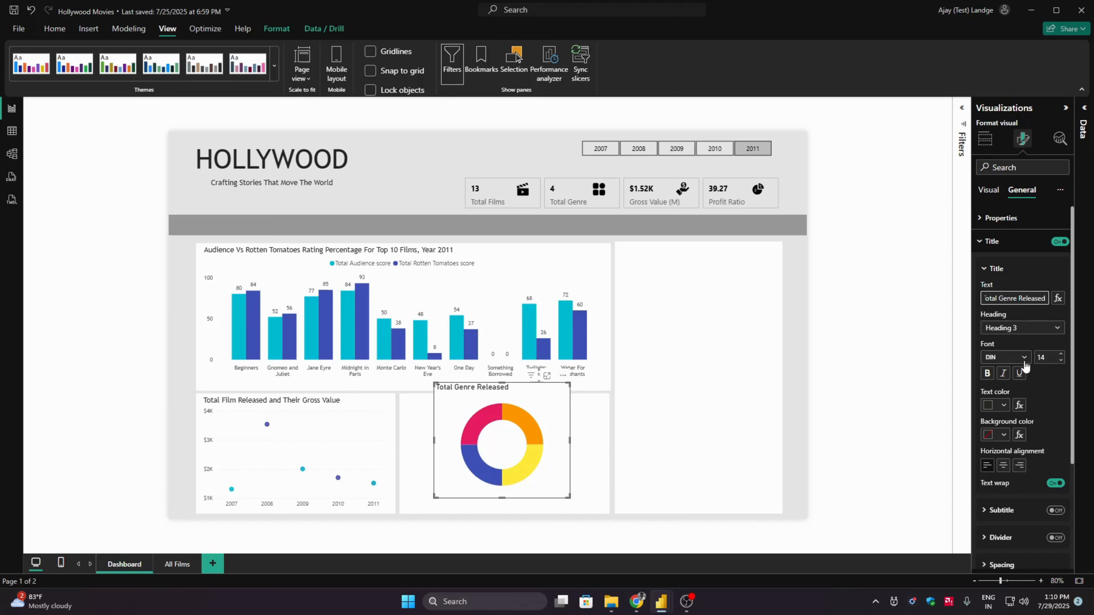
- Set the donut chart's title font to Trebuchet MS at size 12
left_click(1008, 357)
left_click_drag(1060, 449, 1063, 532)
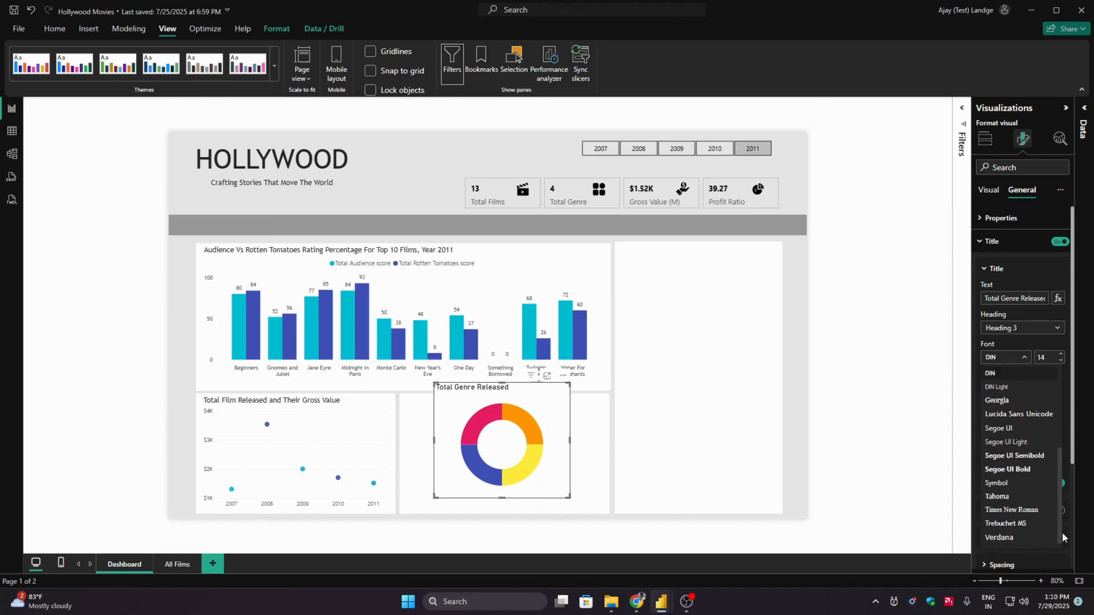
left_click(1018, 525)
left_click(1060, 361)
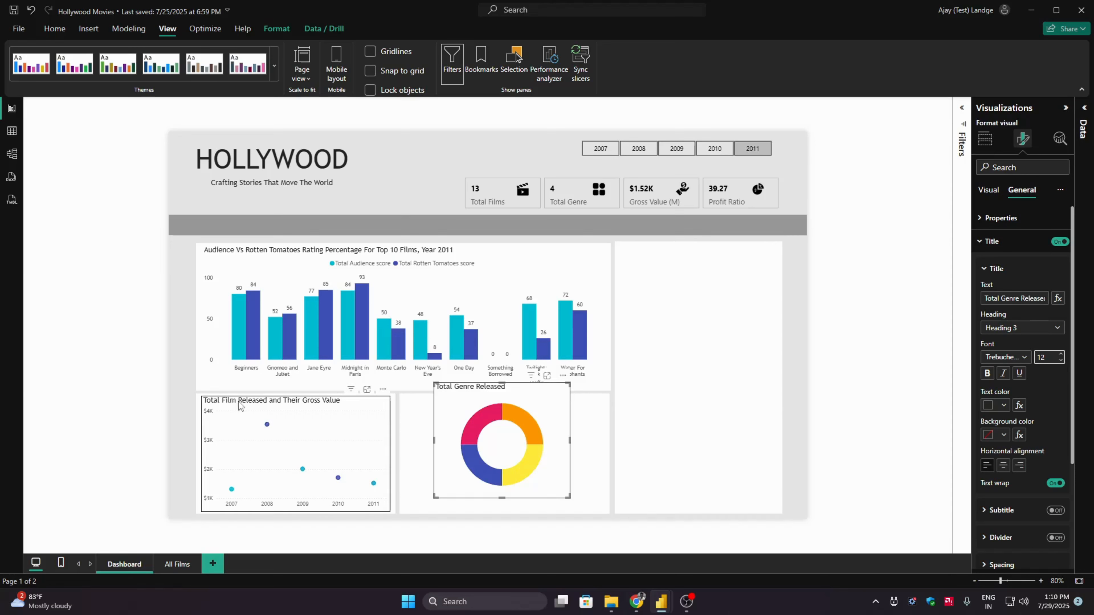
left_click(1006, 246)
- Turn off the donut chart's background and return to its visual-specific formatting options
left_click(1020, 264)
left_click(1028, 292)
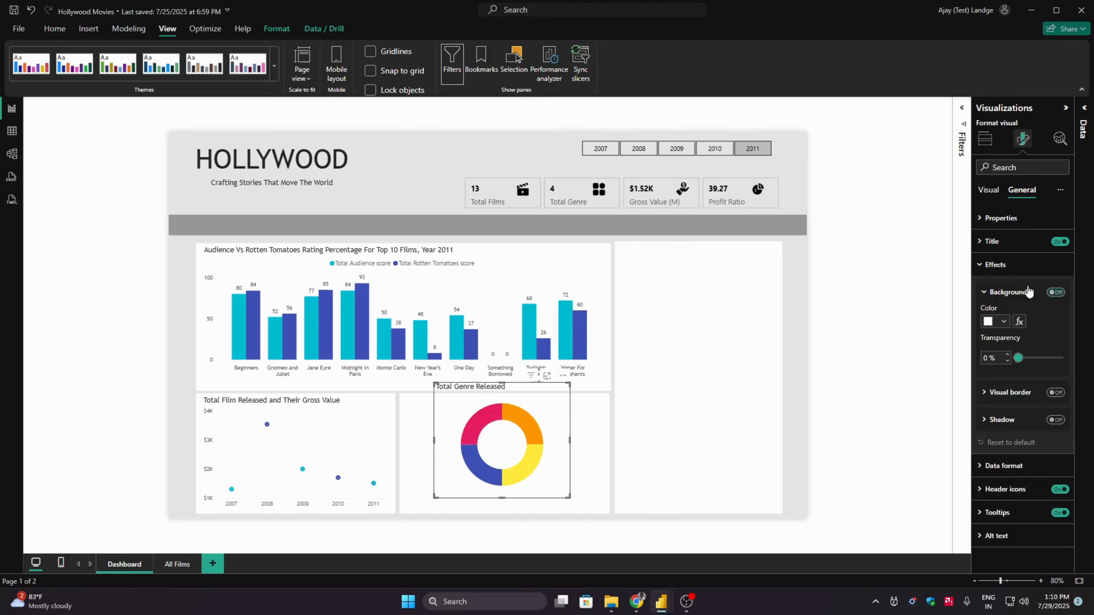
left_click(995, 264)
left_click(990, 190)
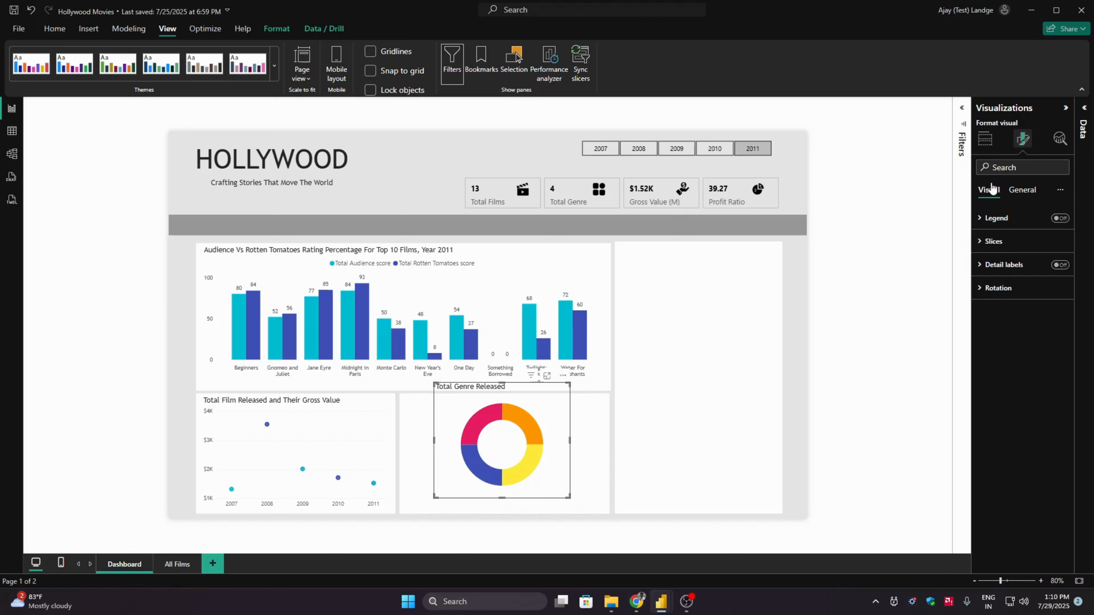
- Move and resize the donut chart to fit the white panel beside the gross-value scatter chart
left_click_drag(549, 399, 521, 413)
left_click_drag(539, 512, 510, 518)
left_click(546, 533)
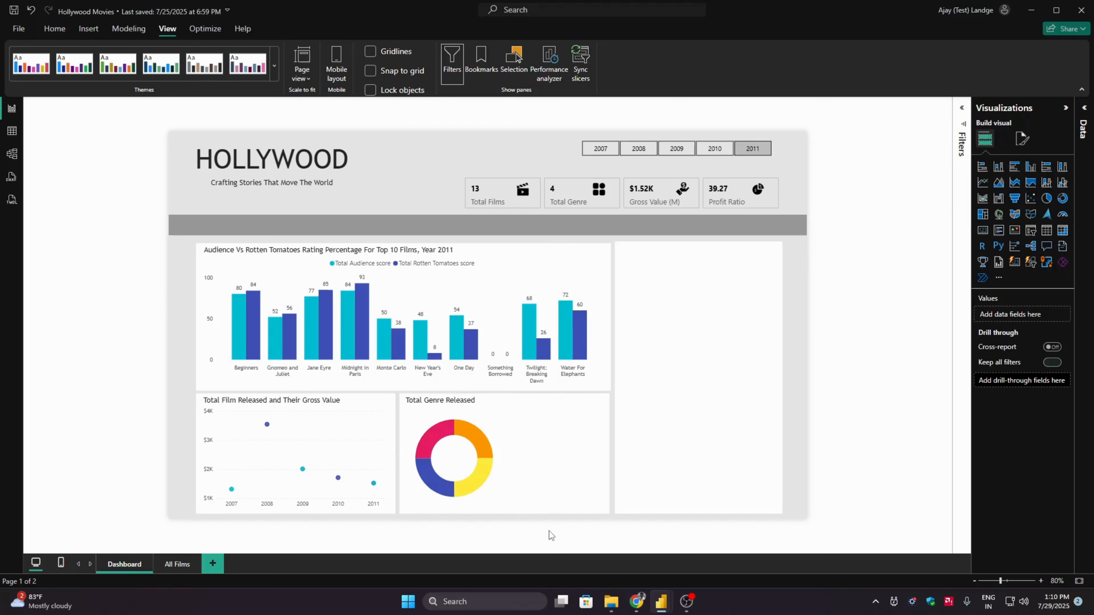
- Insert a matrix with Genre as rows and the Total Genre measure as values
left_click(1063, 236)
left_click_drag(298, 255, 613, 467)
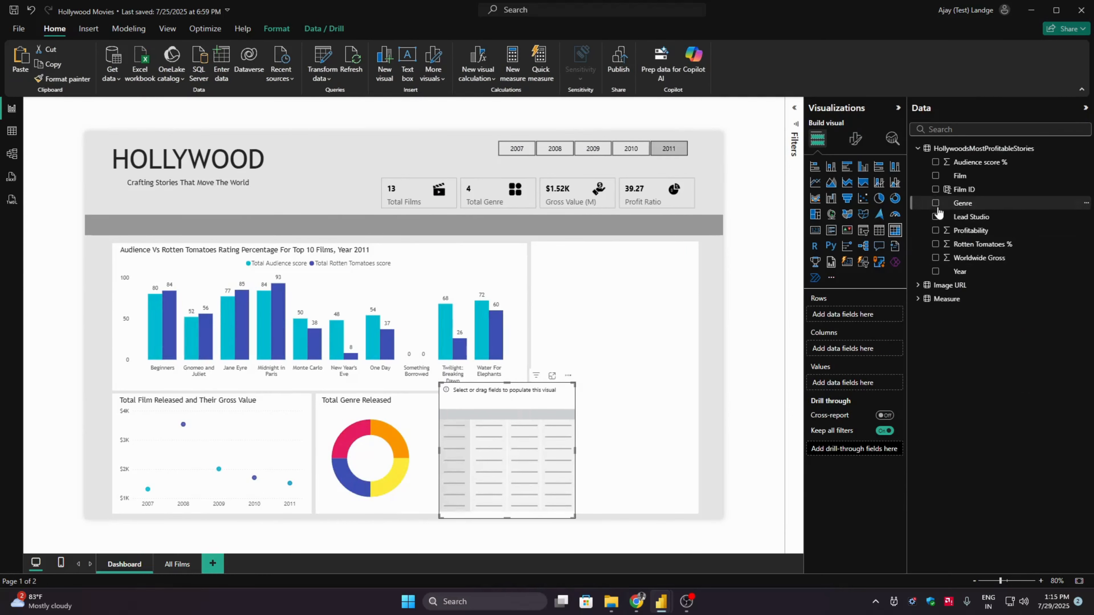
left_click(934, 202)
left_click(918, 298)
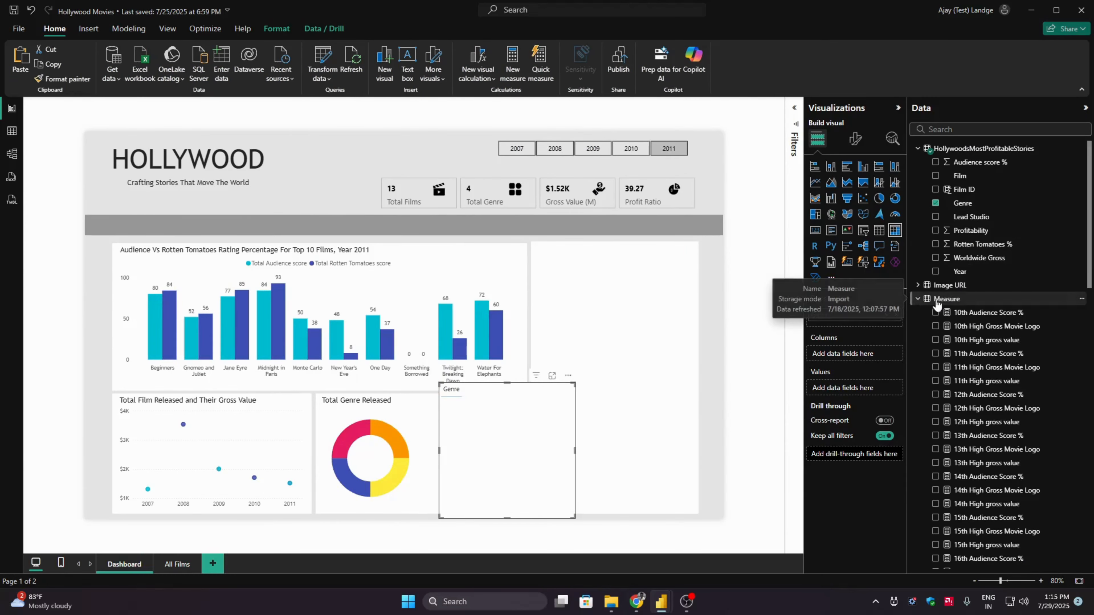
scroll(1025, 505, "down", 10)
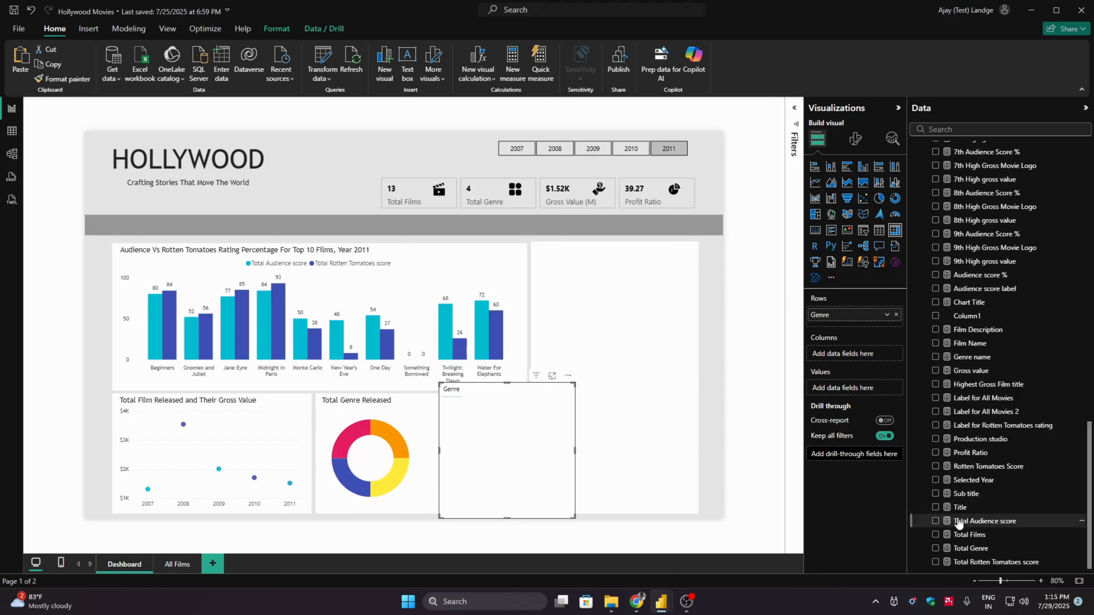
left_click(935, 549)
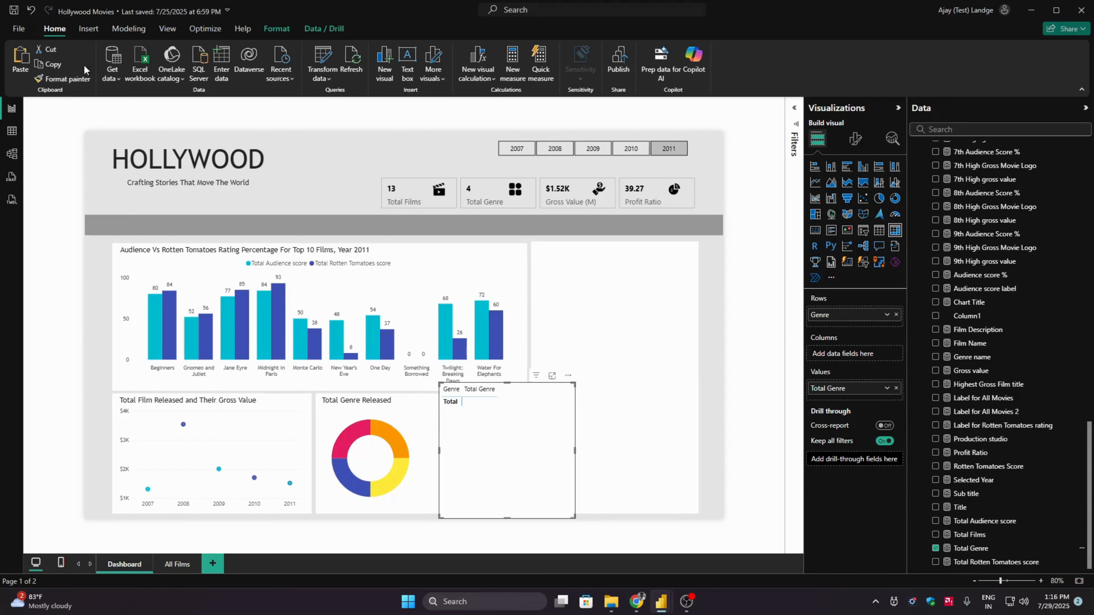
- Unhide the Film Details group and select the Waiting For Forever poster in its film image slicer
left_click(167, 28)
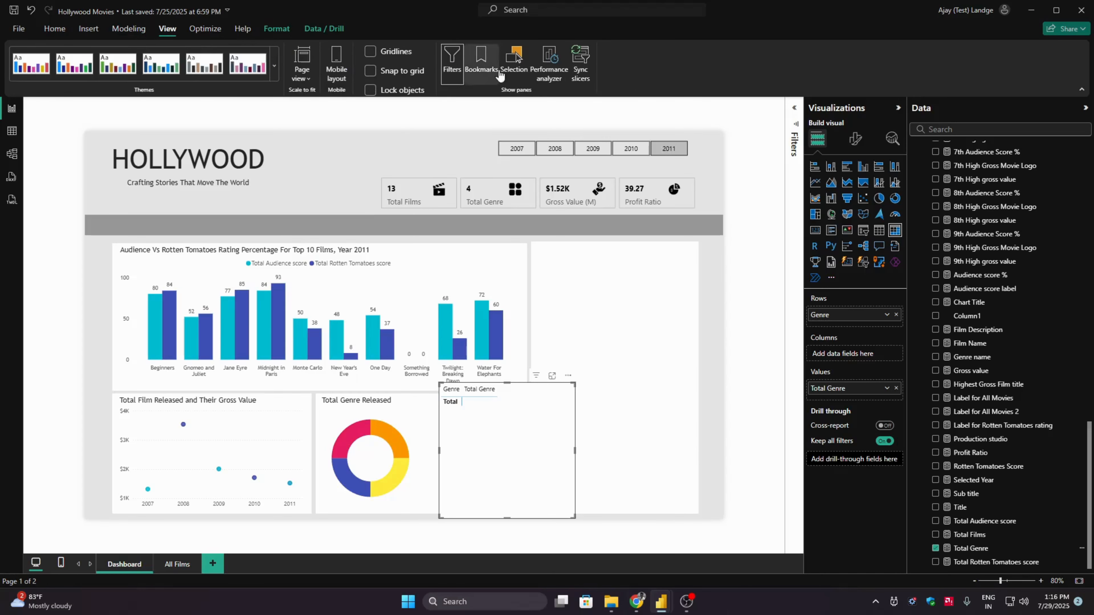
left_click(513, 63)
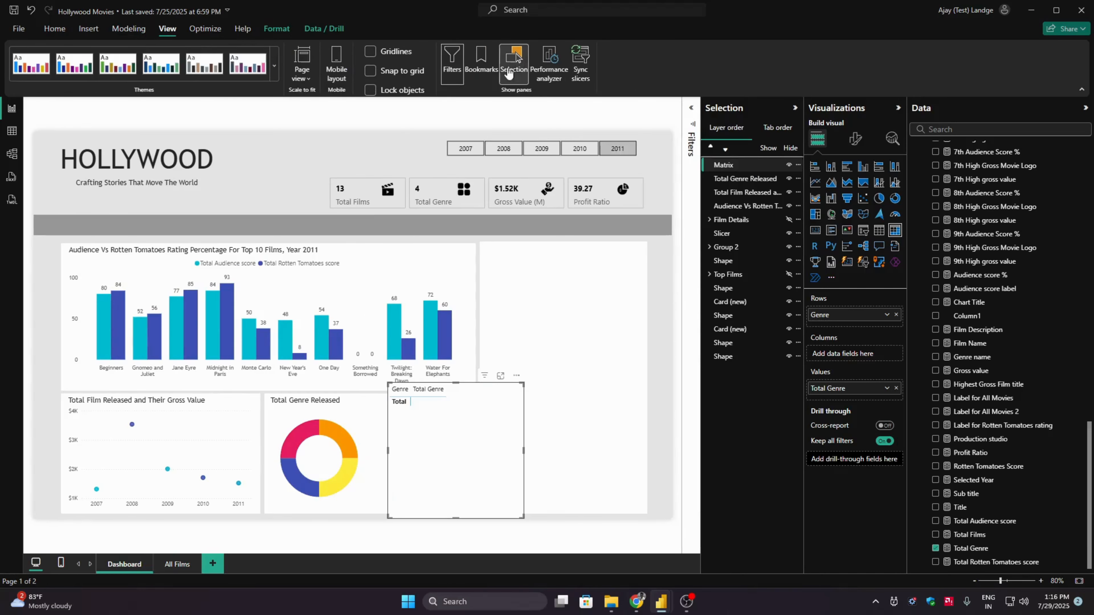
left_click(788, 219)
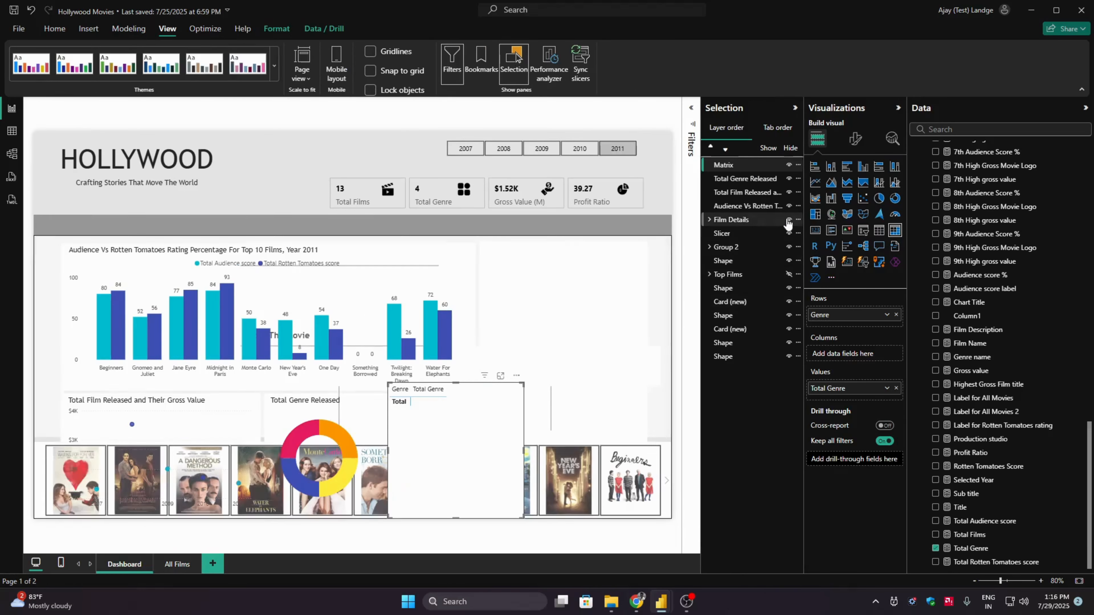
left_click(39, 464)
left_click(41, 464)
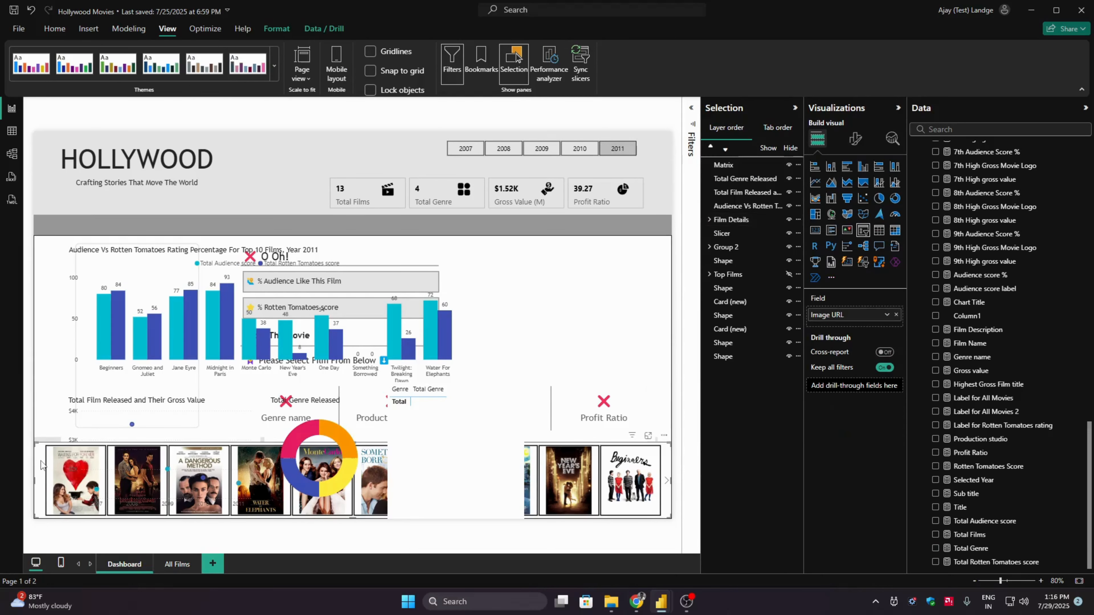
left_click(276, 29)
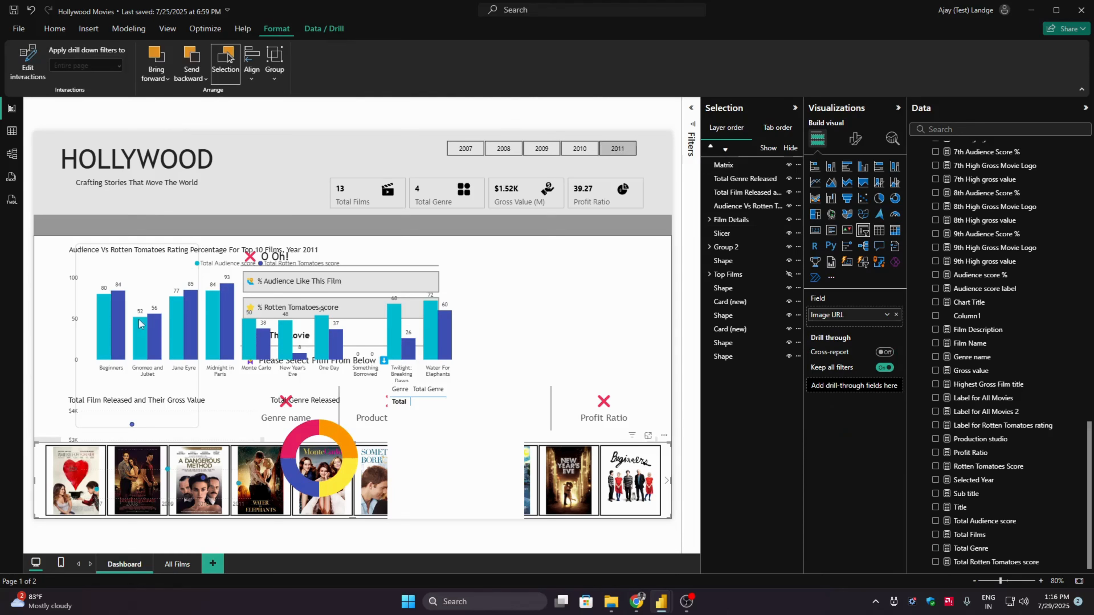
left_click(60, 477)
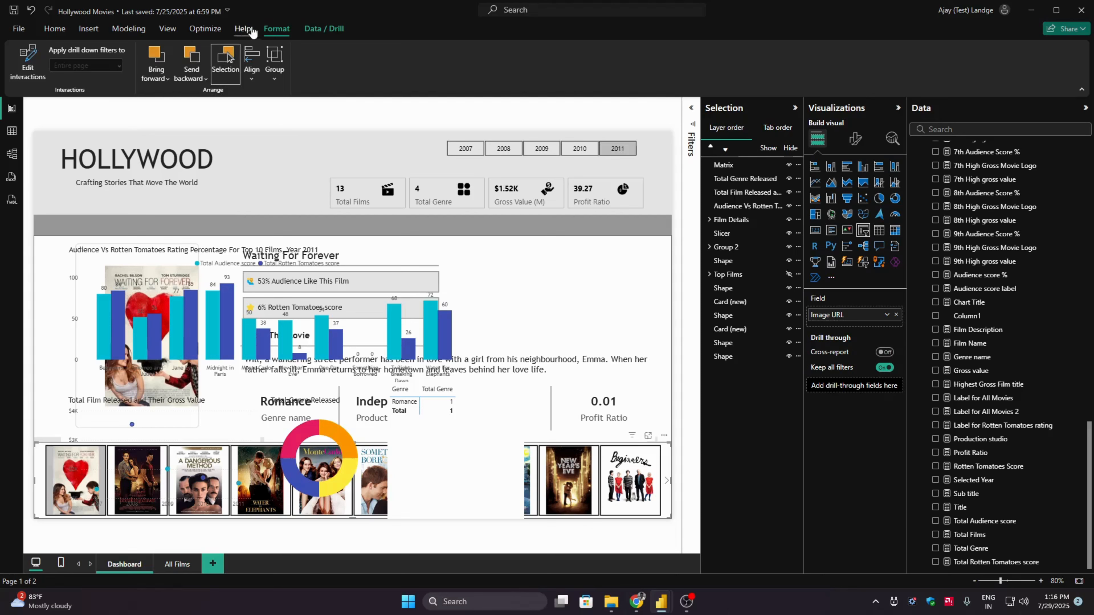
- Set the poster slicer's interaction with the genre matrix to None and hide the Film Details group again
left_click(28, 62)
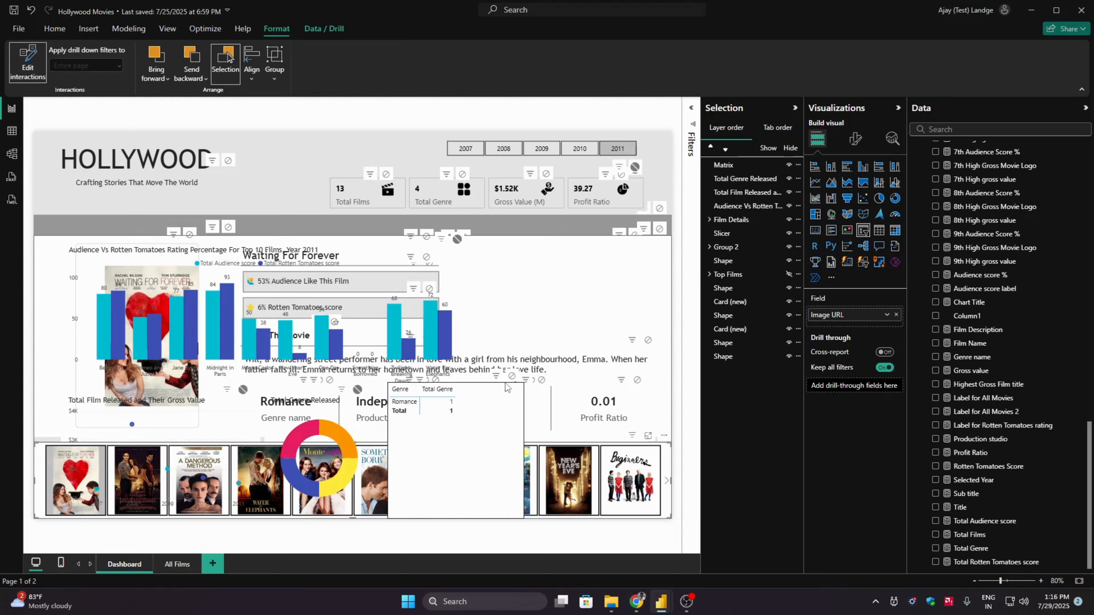
left_click(512, 375)
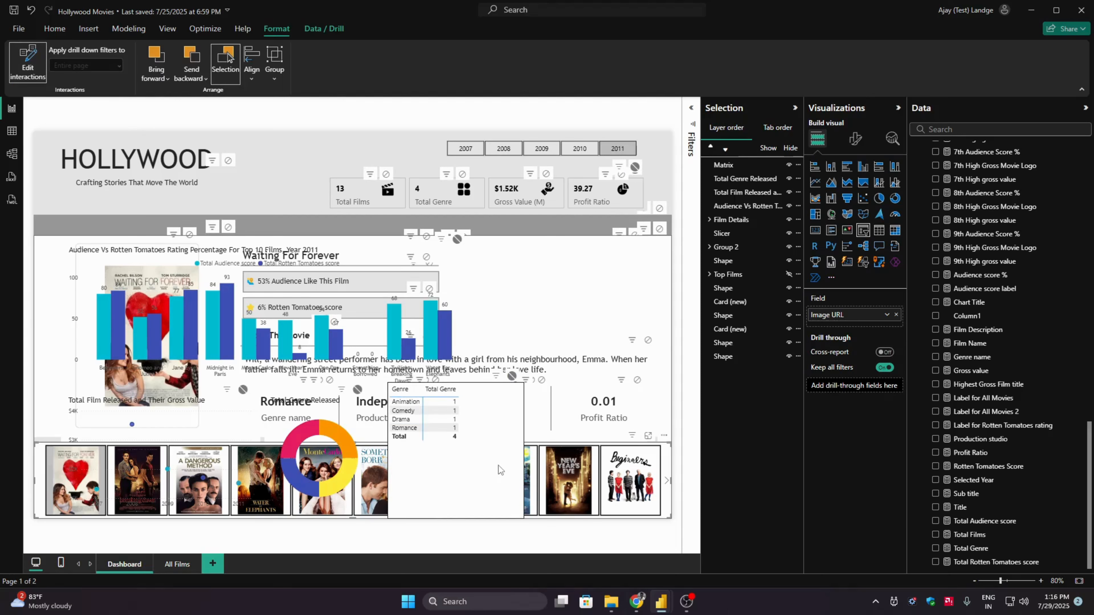
left_click(28, 63)
left_click(55, 29)
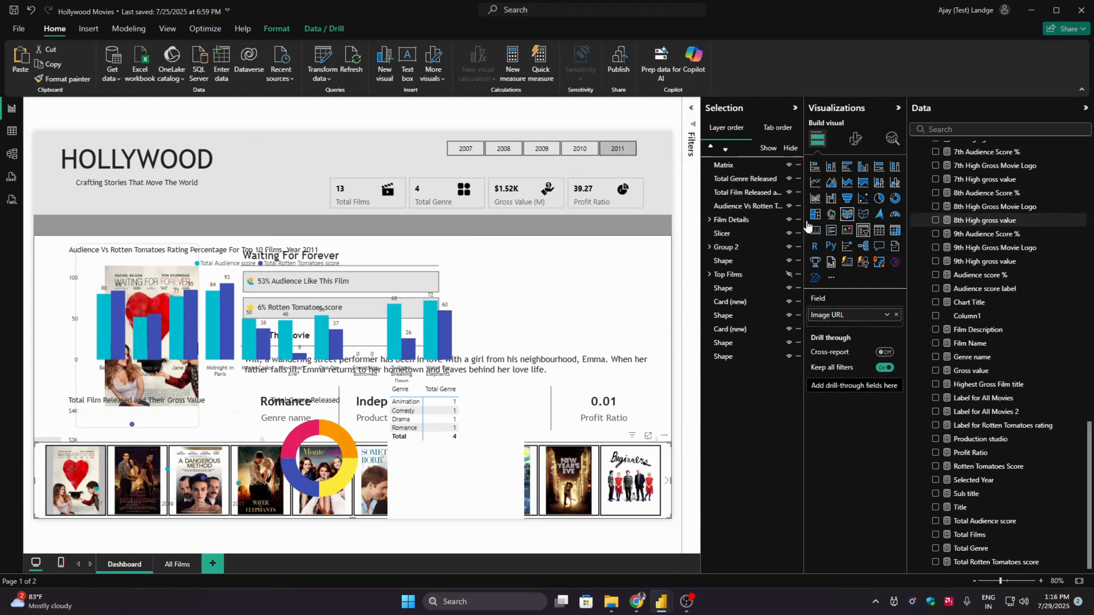
left_click(789, 219)
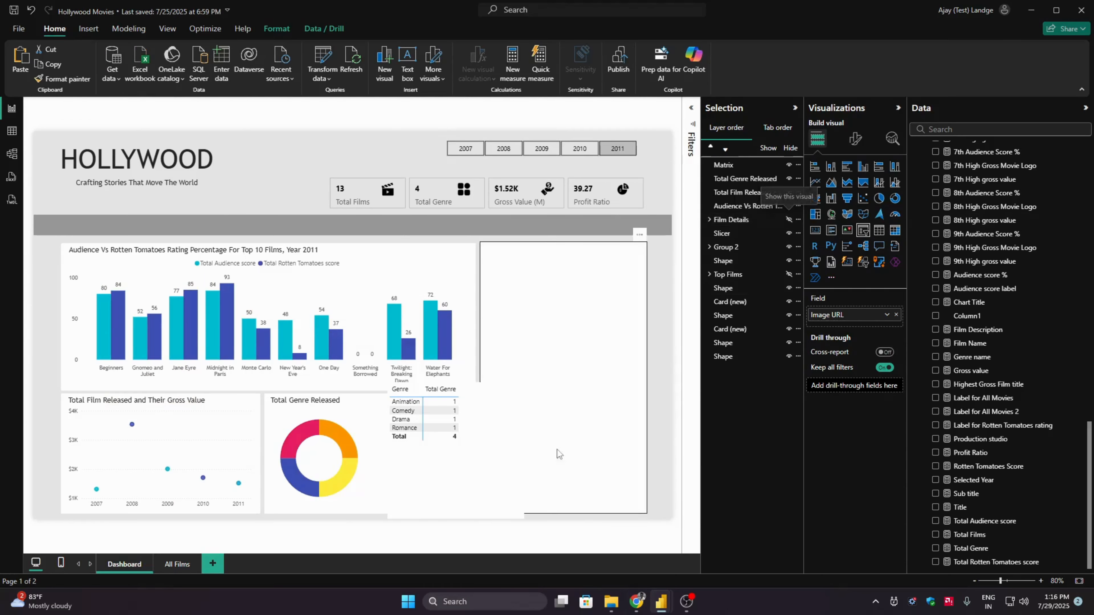
- Select the genre matrix, close the Selection pane and open the matrix's visual-specific formatting options
left_click(467, 471)
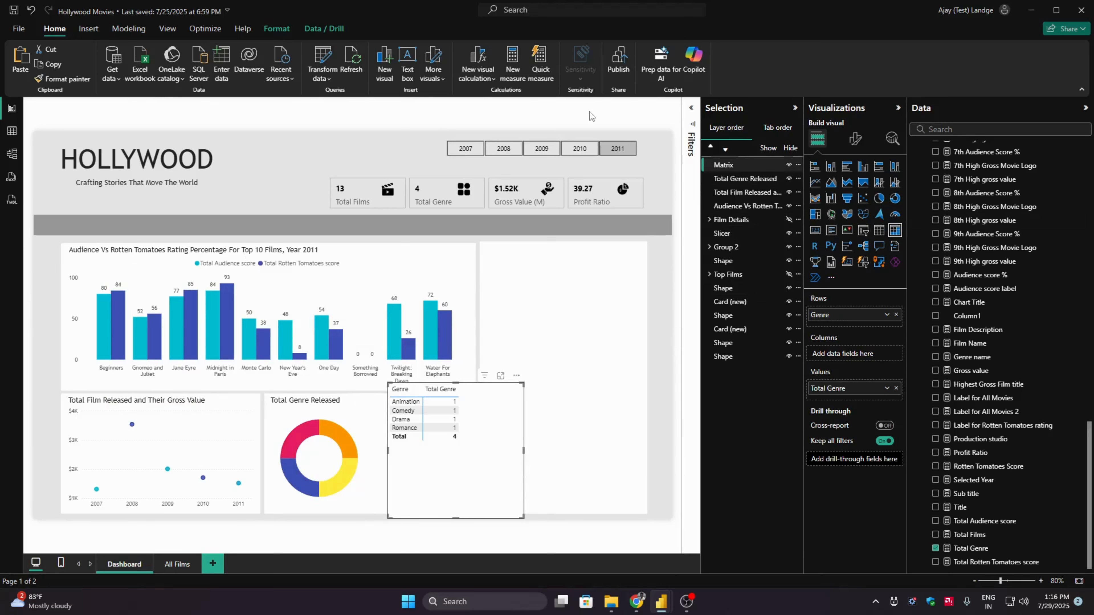
left_click(168, 29)
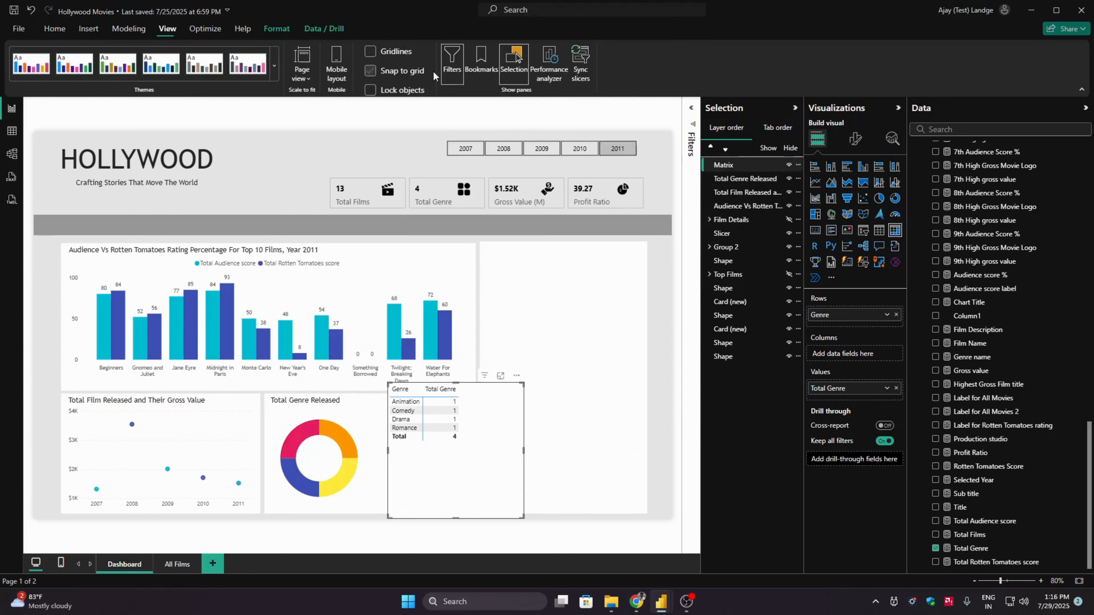
left_click(513, 61)
left_click(855, 138)
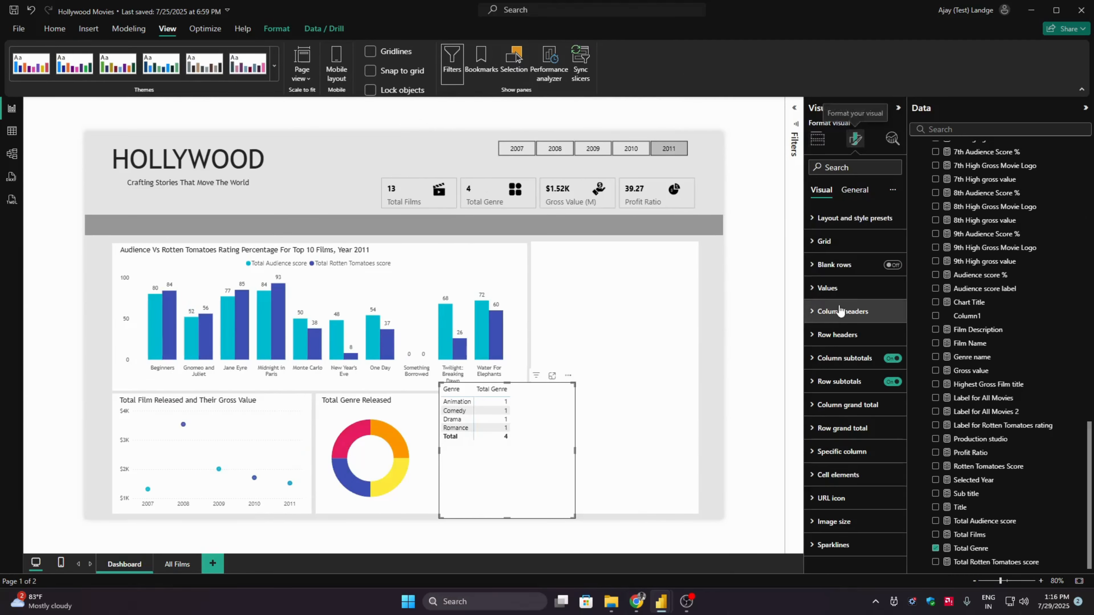
left_click(845, 190)
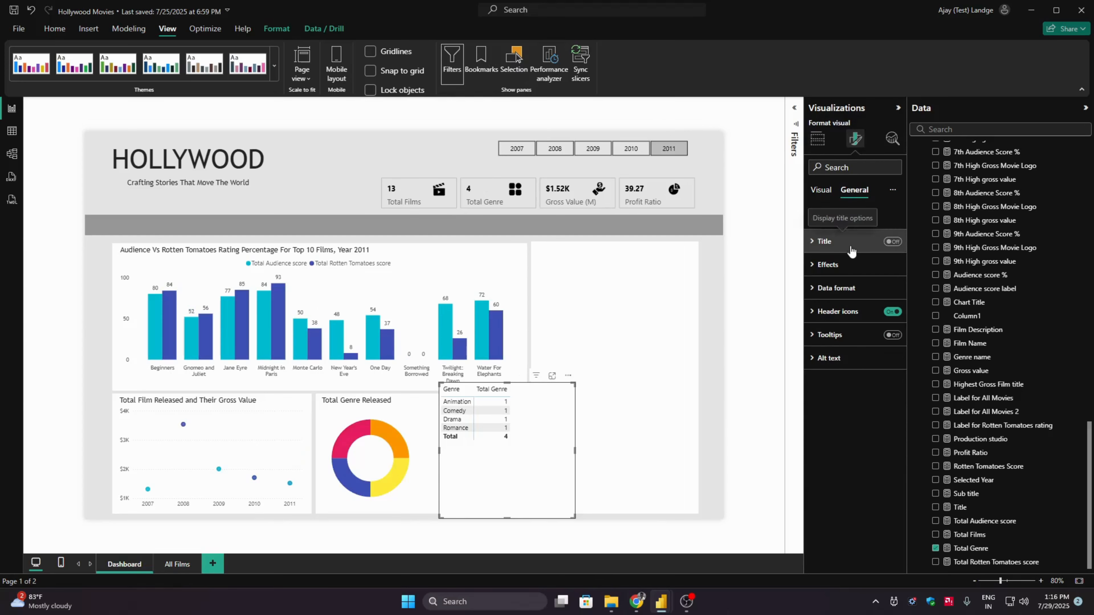
left_click(822, 191)
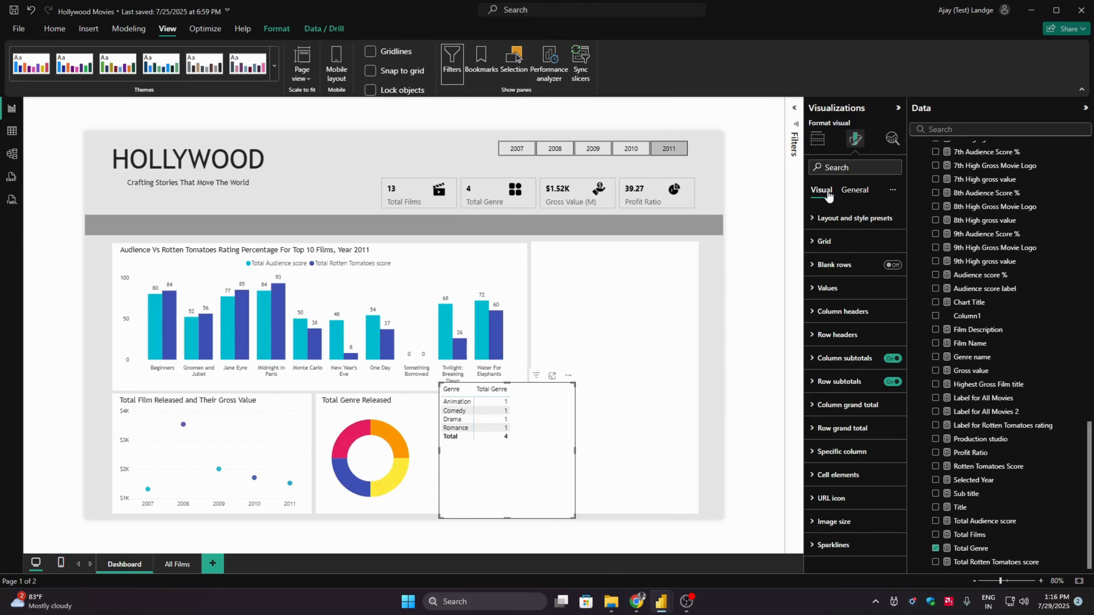
- Set the matrix values' font to Trebuchet MS at size 9 and collapse the values settings
left_click(850, 288)
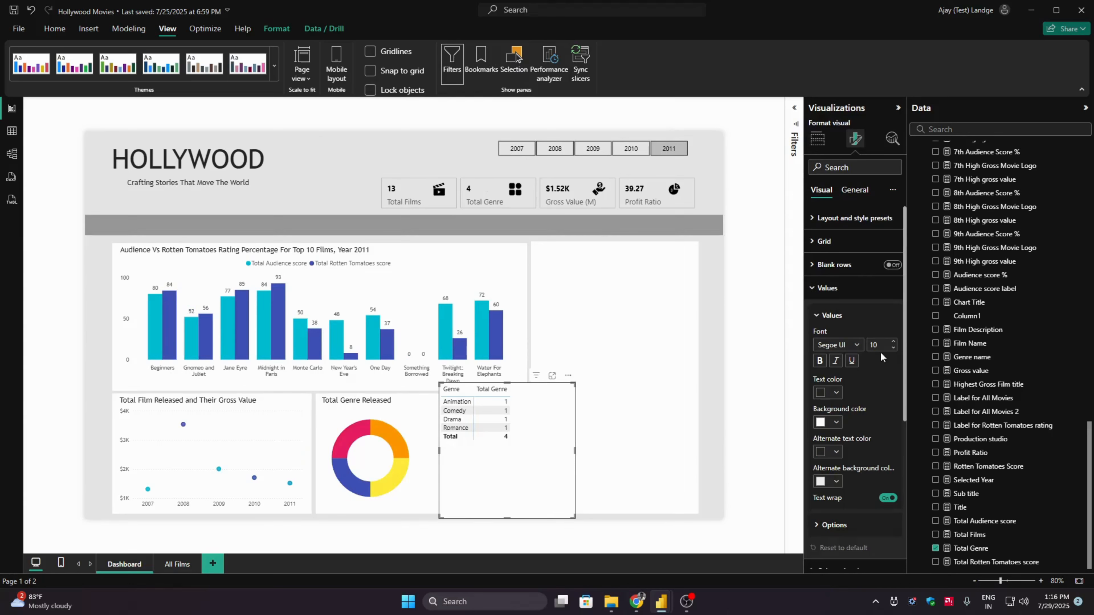
left_click(857, 345)
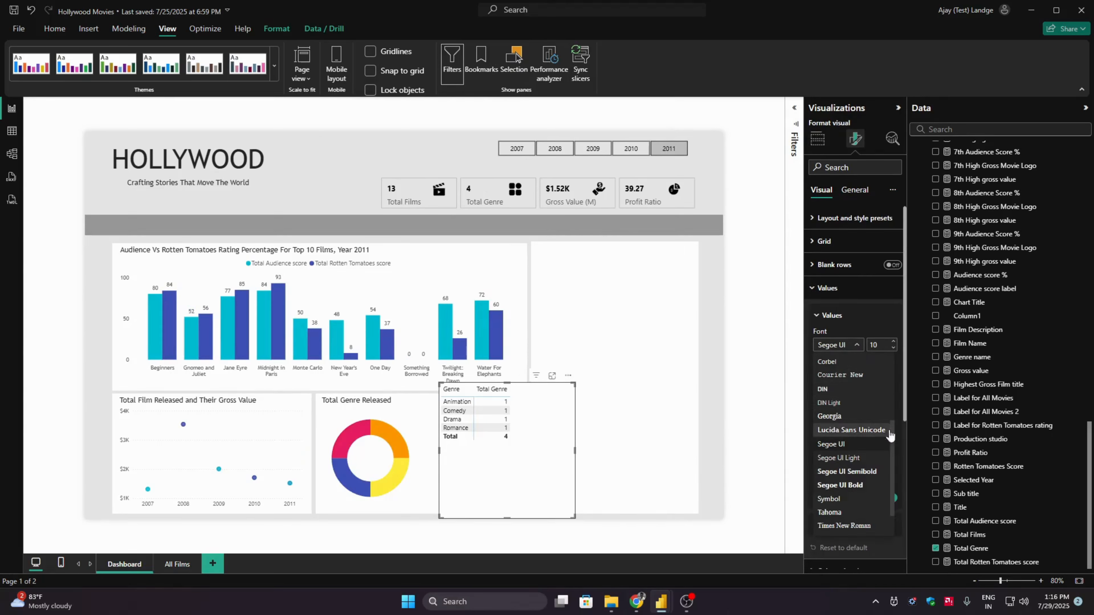
left_click(892, 482)
left_click(855, 344)
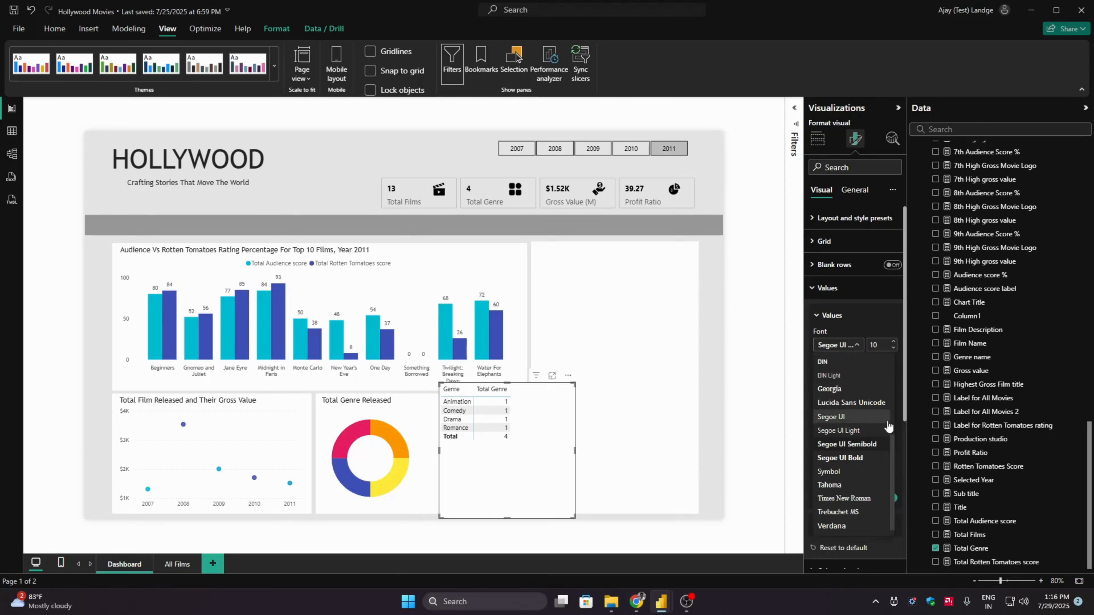
left_click(861, 501)
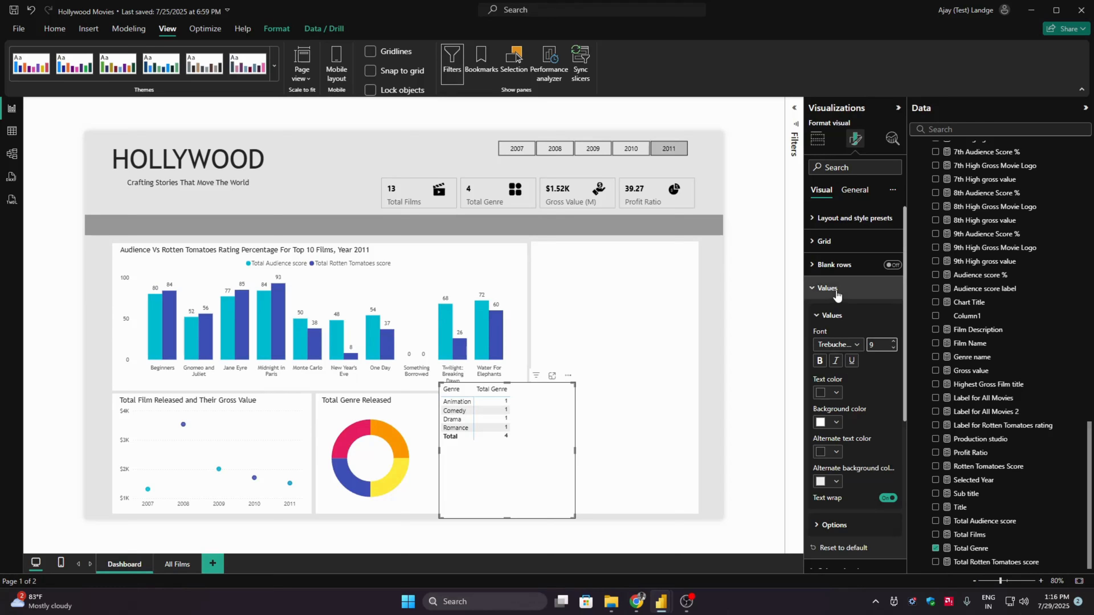
left_click(869, 293)
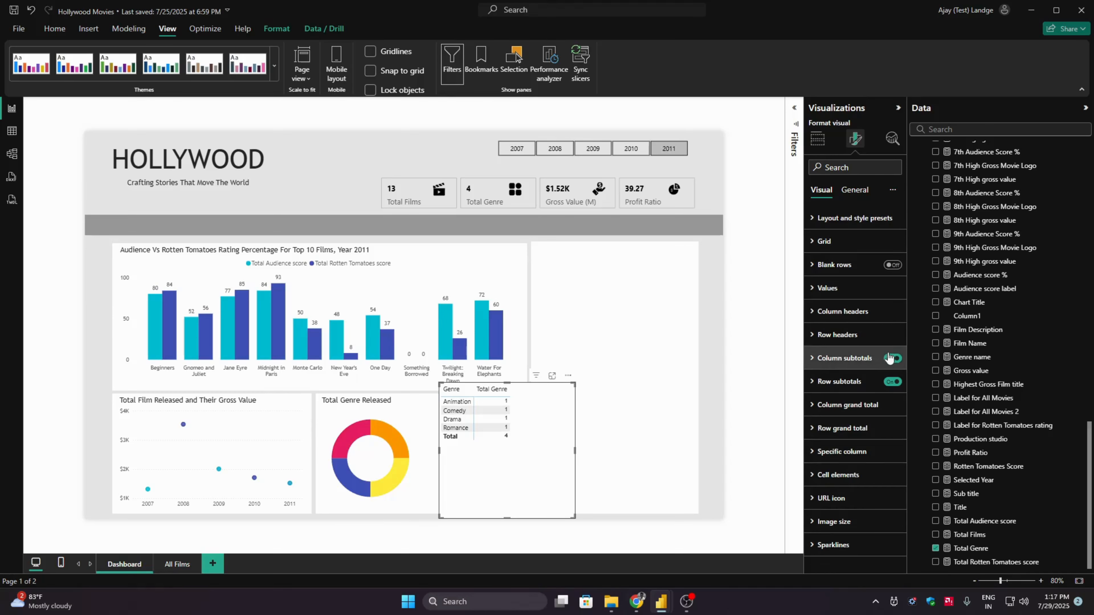
- Turn off the matrix's column and row subtotals and apply the Minimal style preset
left_click(891, 383)
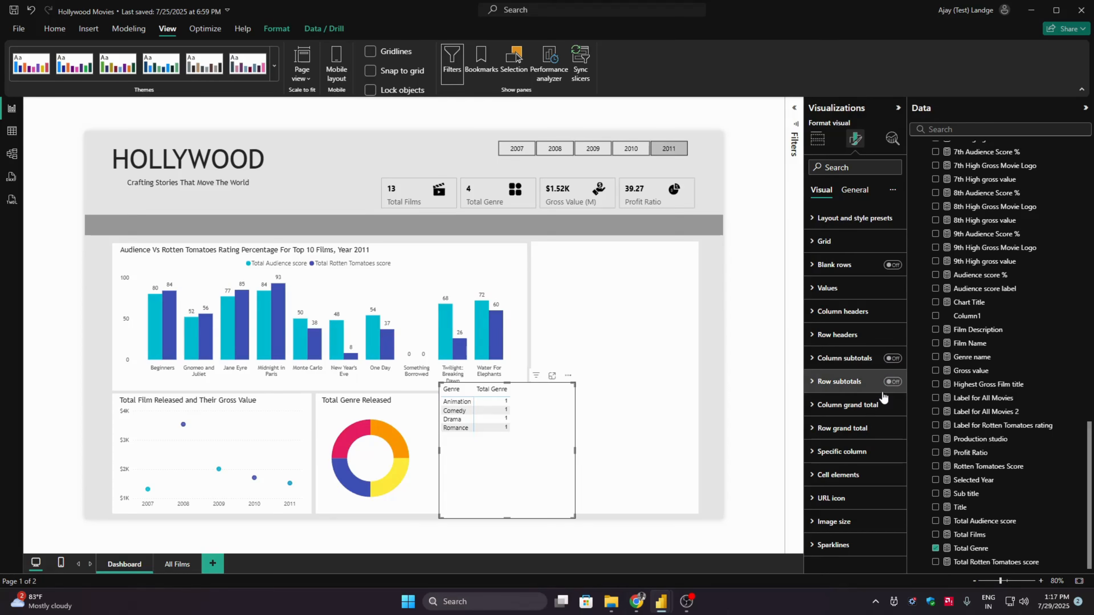
left_click(863, 219)
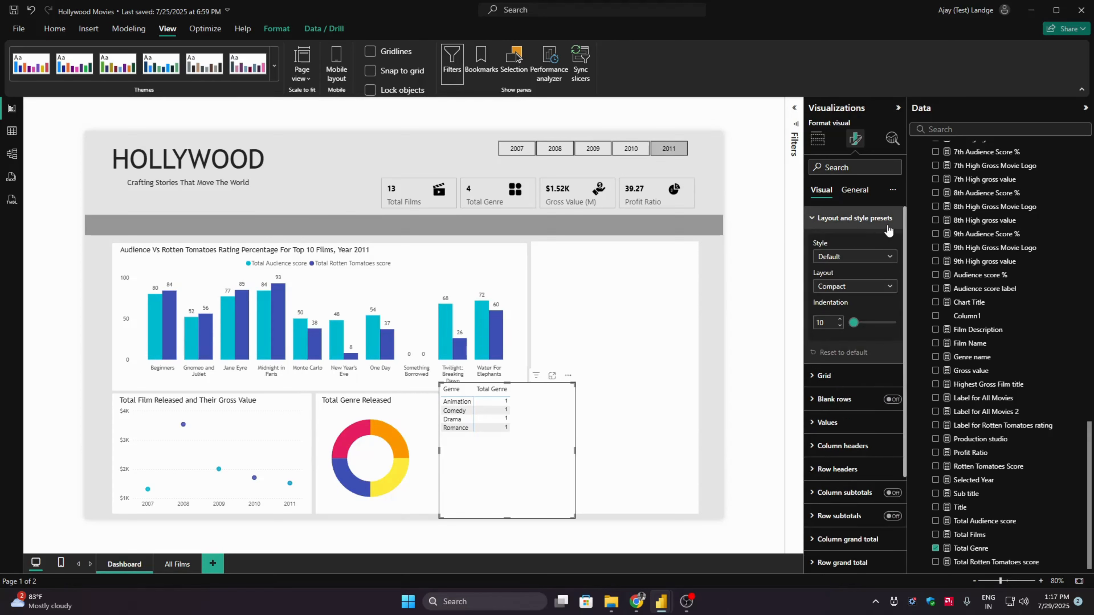
left_click(849, 257)
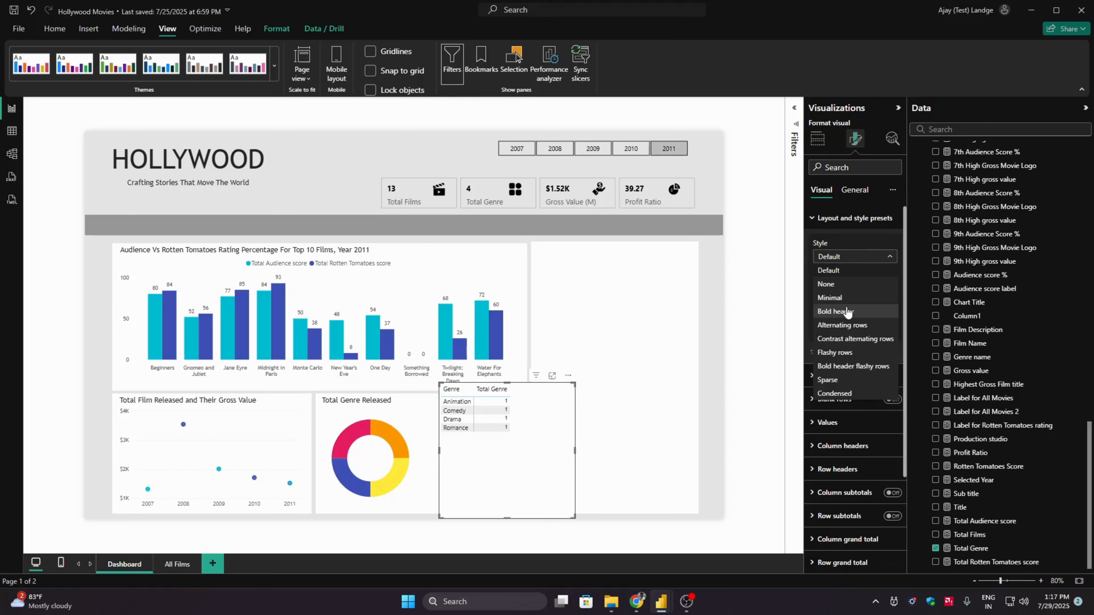
left_click(852, 298)
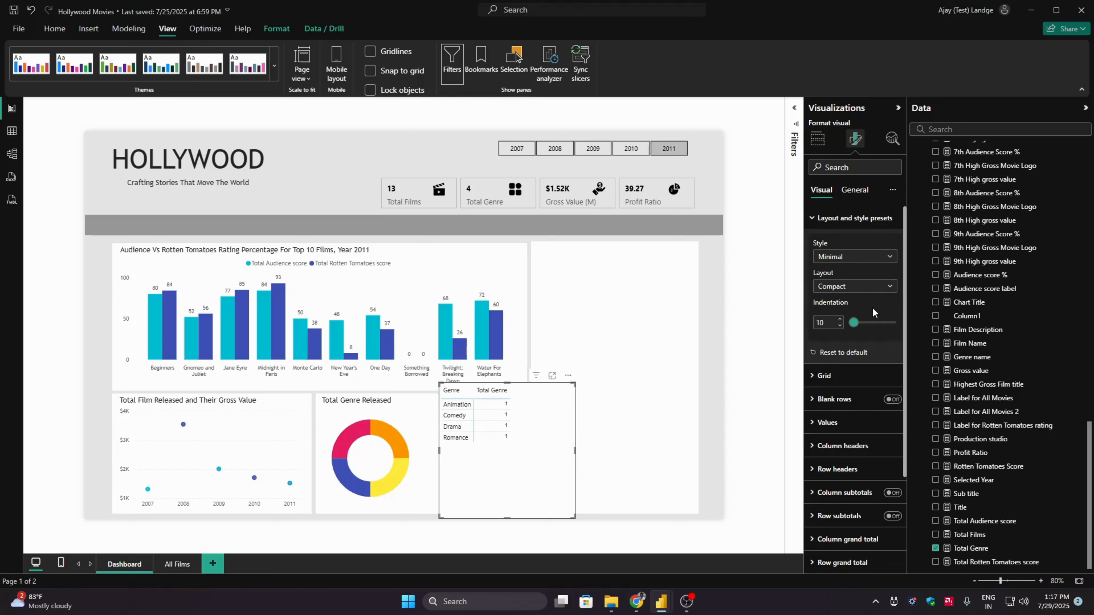
left_click(850, 218)
- Set the width of the matrix's horizontal gridlines to 2
left_click(850, 242)
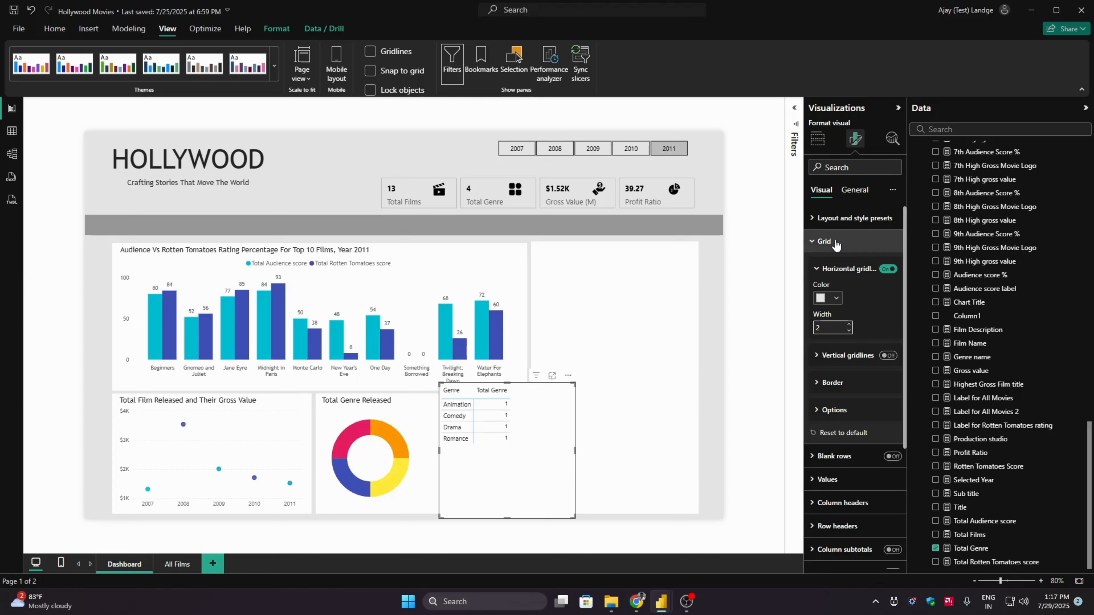
left_click(824, 242)
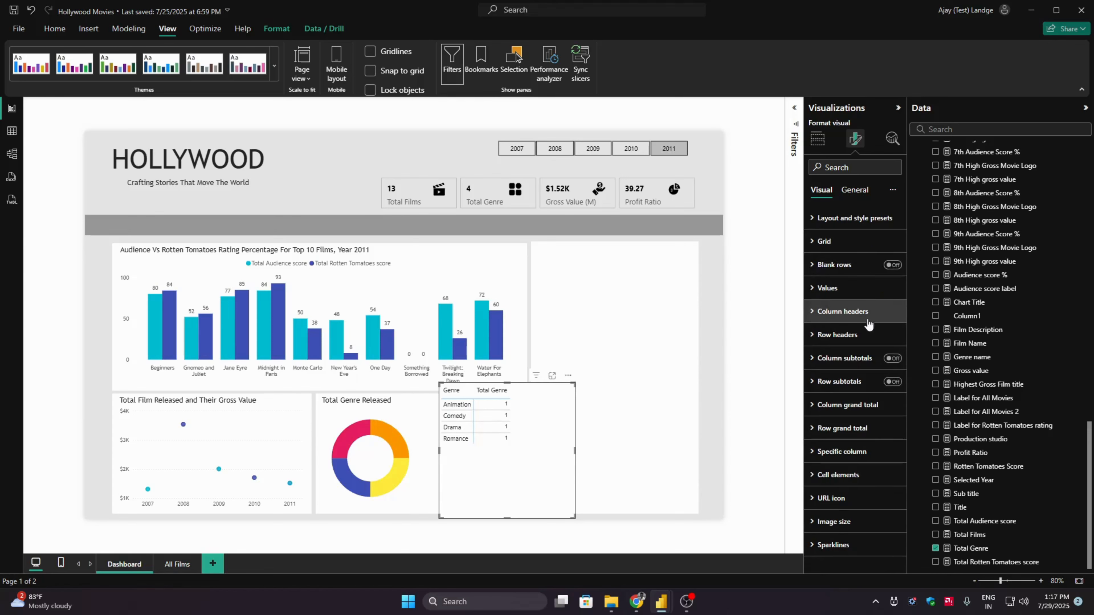
- Change the matrix column headers' font to Trebuchet MS and collapse the header settings
left_click(864, 312)
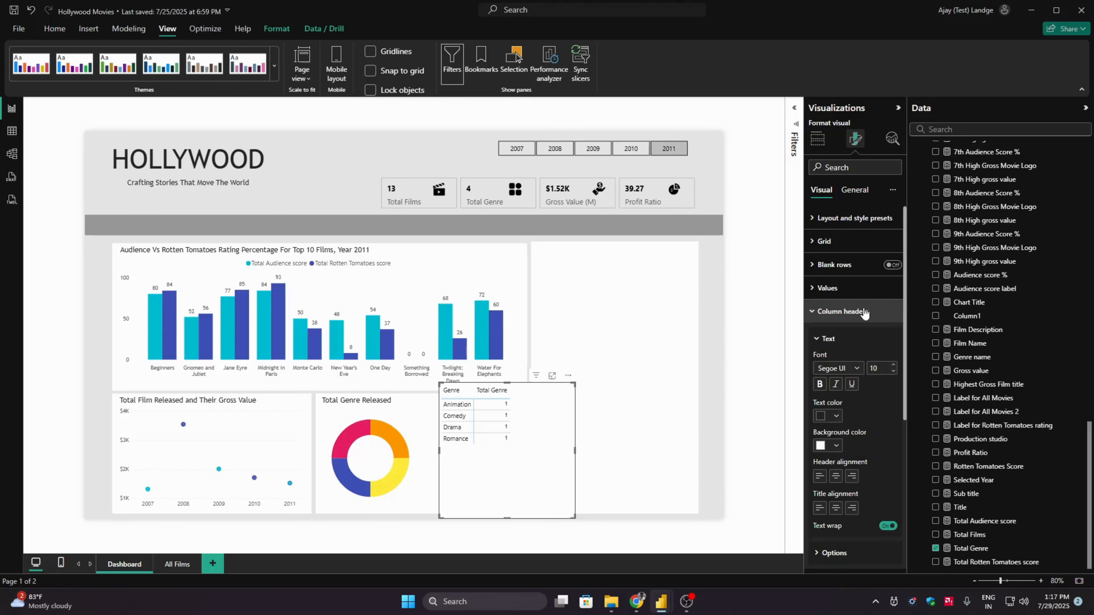
left_click(848, 368)
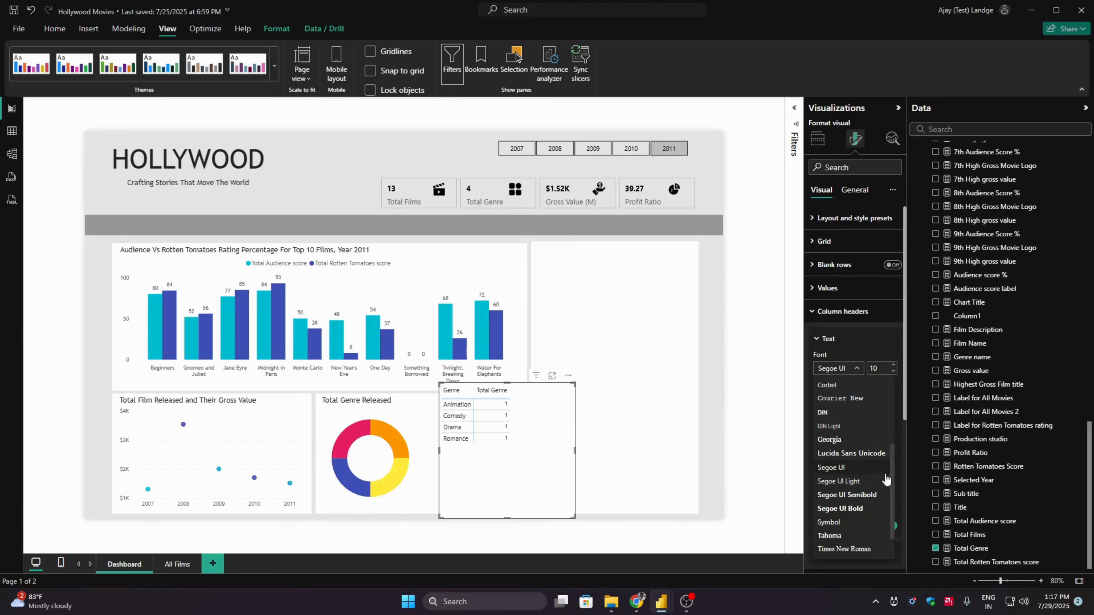
scroll(887, 496, "down", 2)
left_click(878, 521)
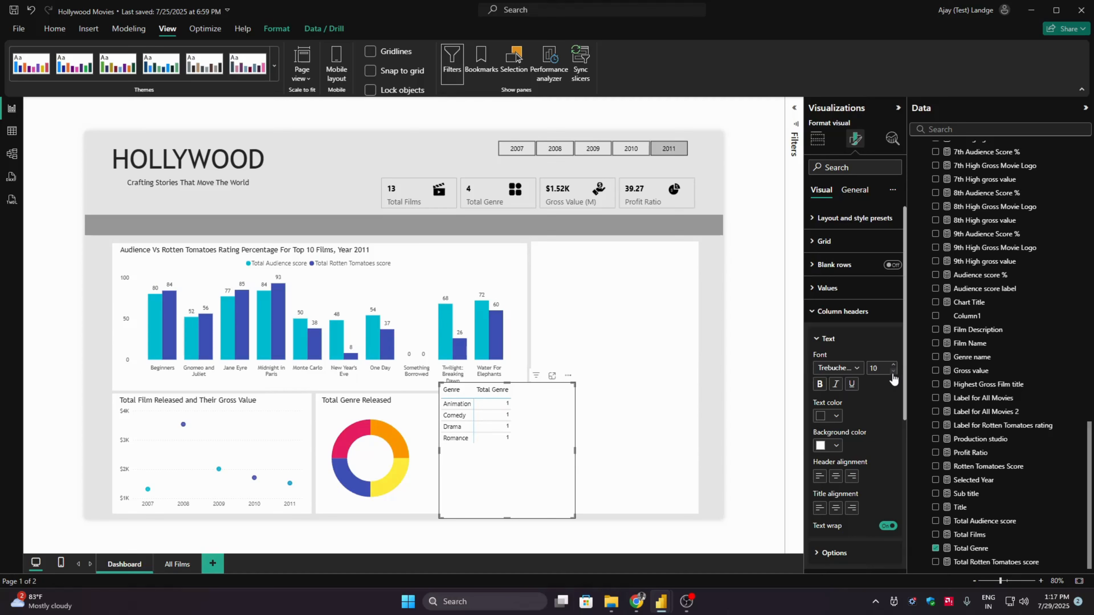
left_click(837, 311)
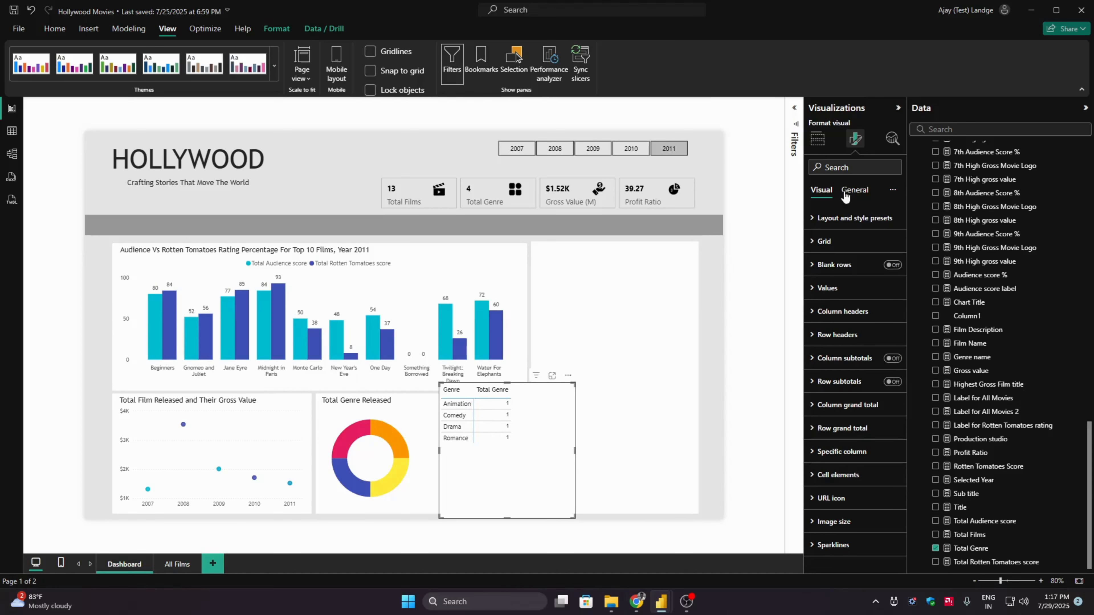
- Turn off the genre matrix's background in its general effects
left_click(855, 190)
left_click(867, 269)
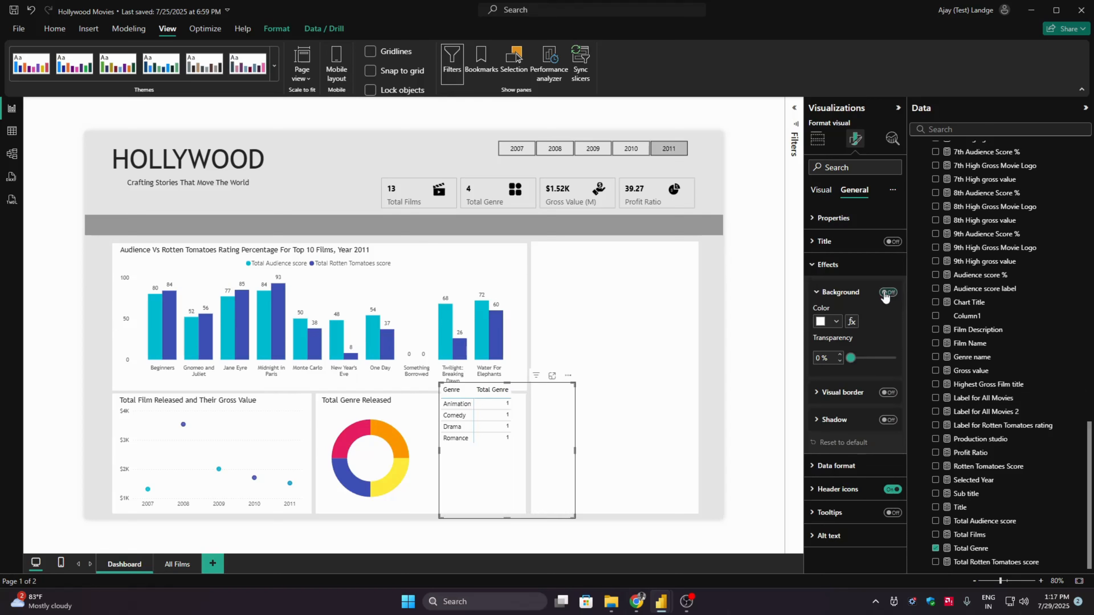
- Collapse the effects settings and shrink the genre matrix so its frame fits closely around the genre rows
left_click(834, 273)
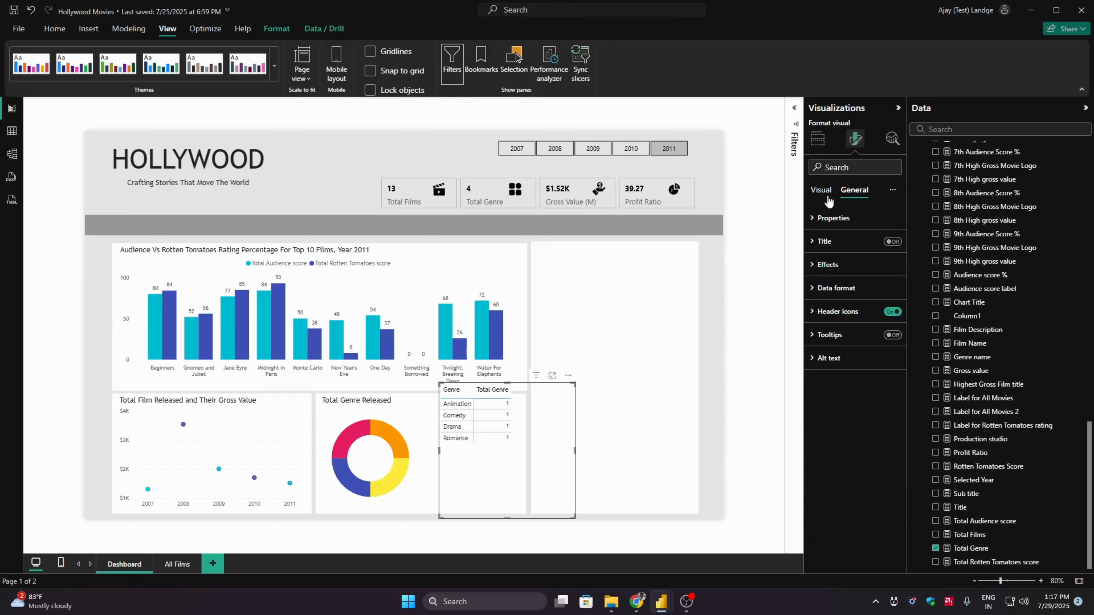
left_click(821, 189)
left_click_drag(571, 515, 522, 458)
- Switch the year slicer through 2010, 2009, 2008 and 2007 to check the matrix, and leave 2008 selected
left_click(630, 148)
left_click(593, 148)
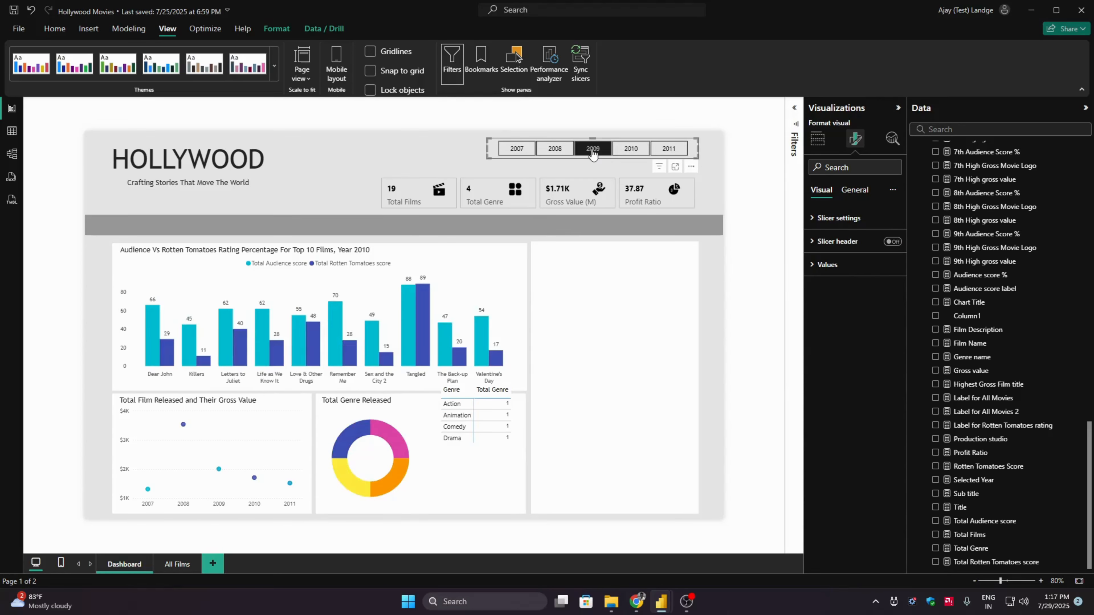
left_click(555, 151)
left_click(526, 152)
left_click(555, 149)
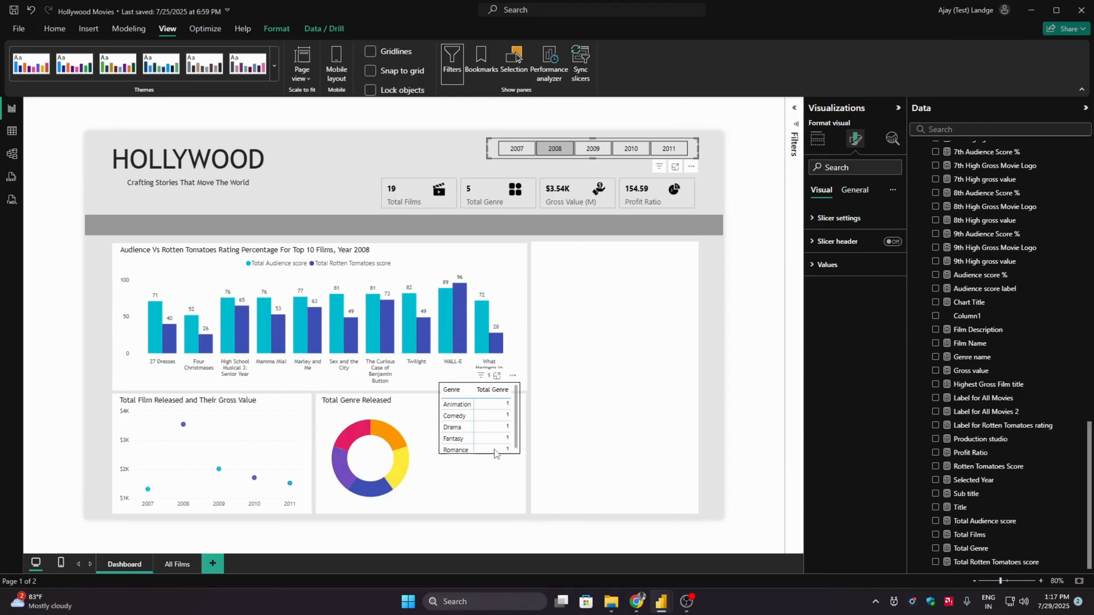
- Place the genre matrix beside the donut chart inside its card, widen its columns and trim its height to the last row
left_click(510, 451)
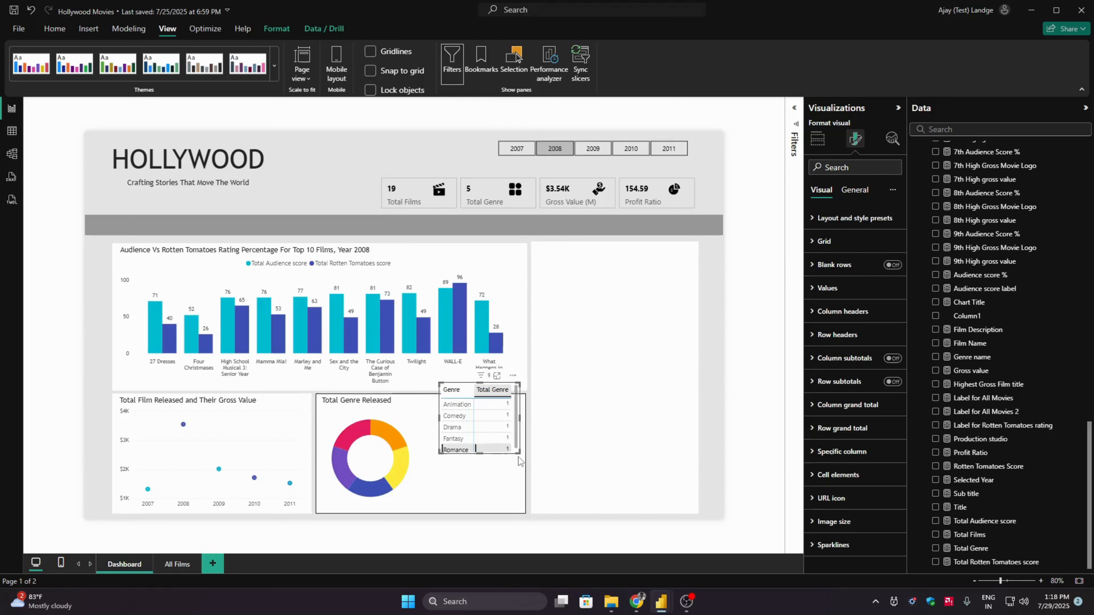
left_click_drag(519, 453, 499, 486)
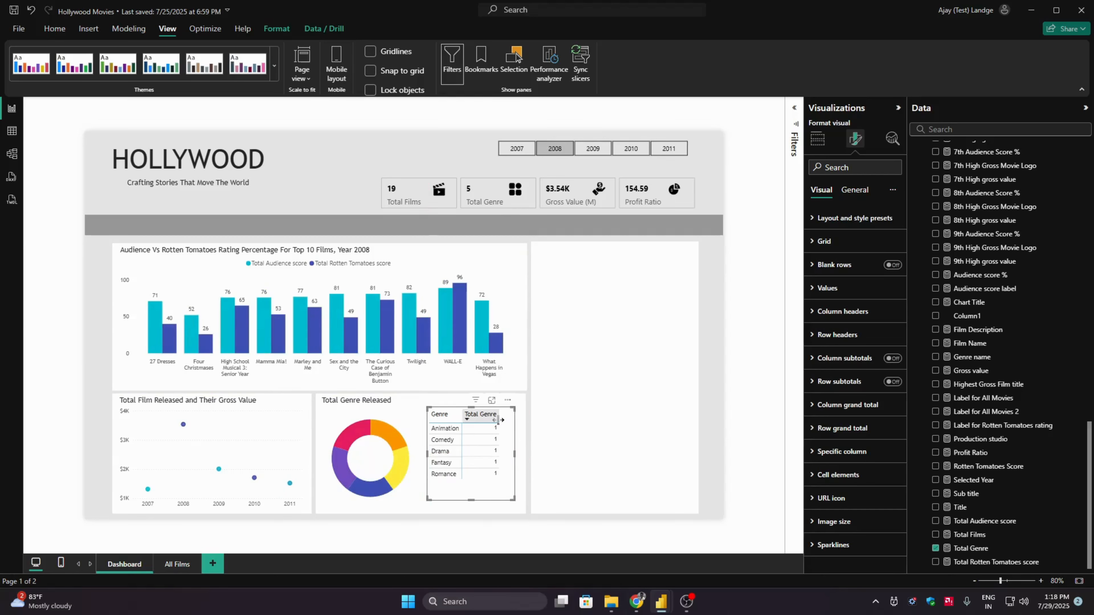
left_click_drag(498, 421, 507, 421)
left_click_drag(465, 414, 467, 414)
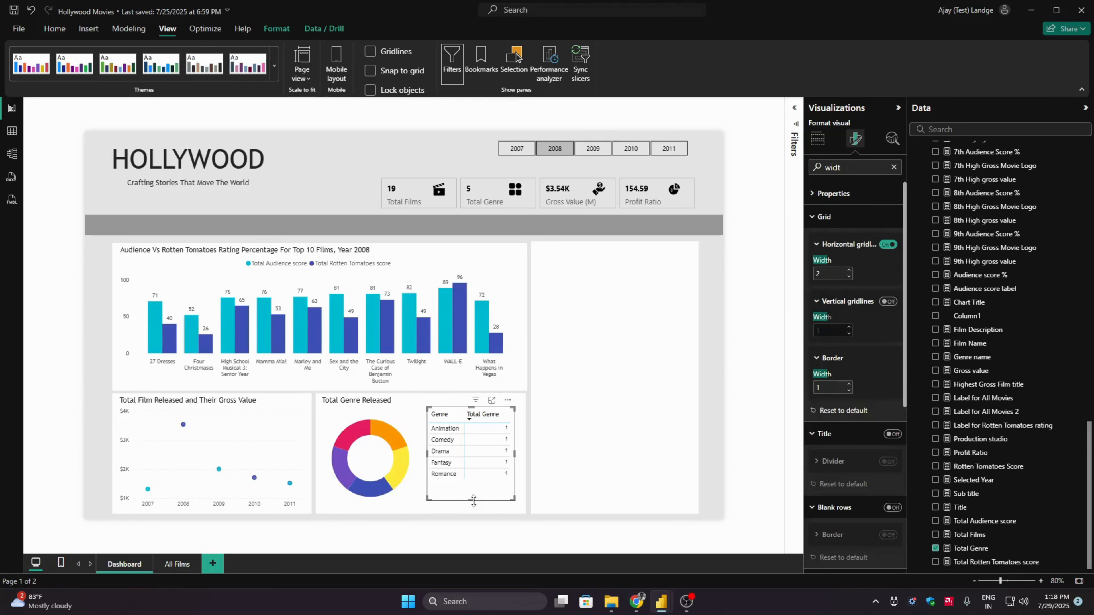
left_click_drag(472, 501, 471, 483)
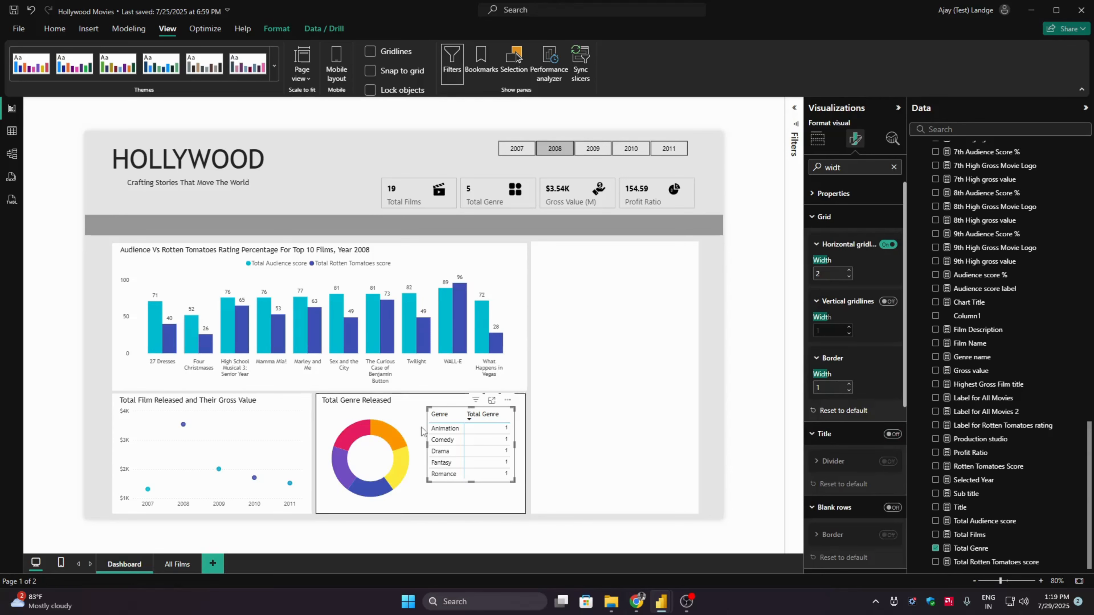
- Try to align the genre matrix and its background card to each other's middle
left_click(443, 399)
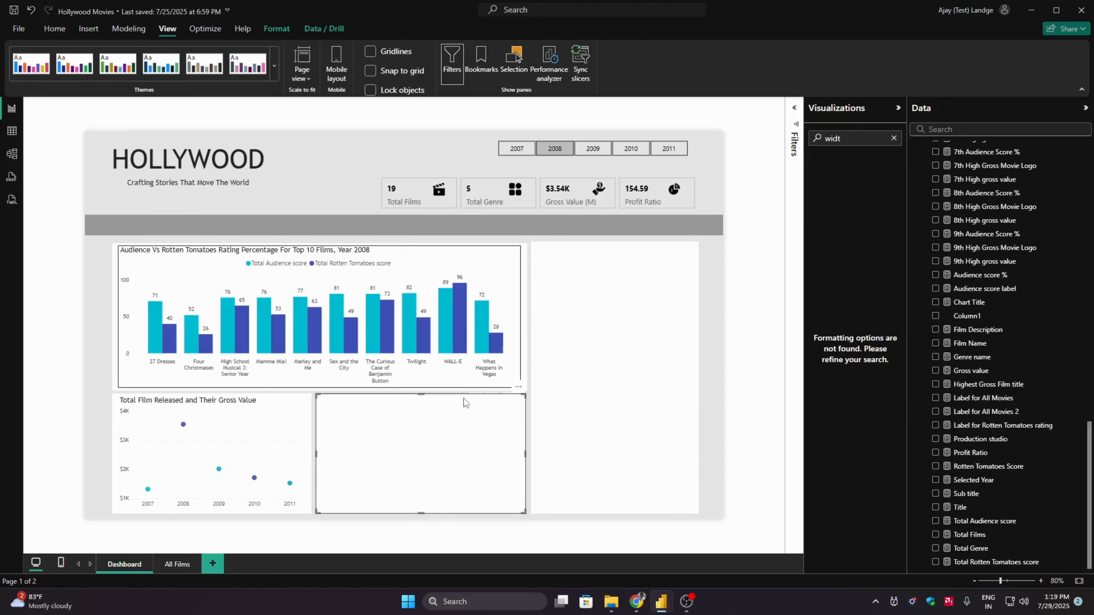
left_click(497, 547)
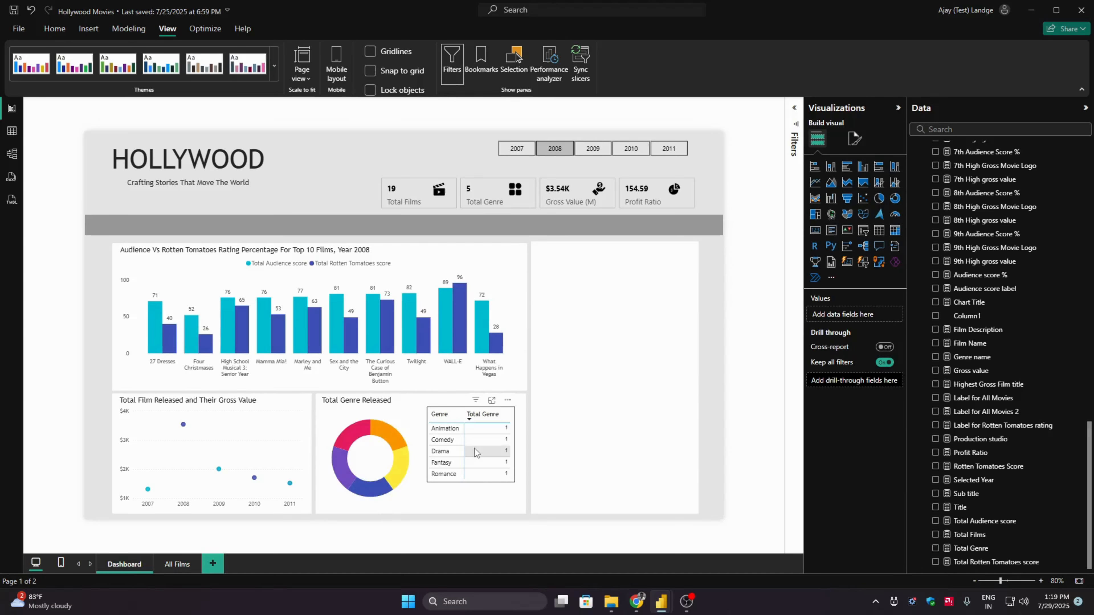
left_click(456, 409)
left_click(445, 399, "ctrl")
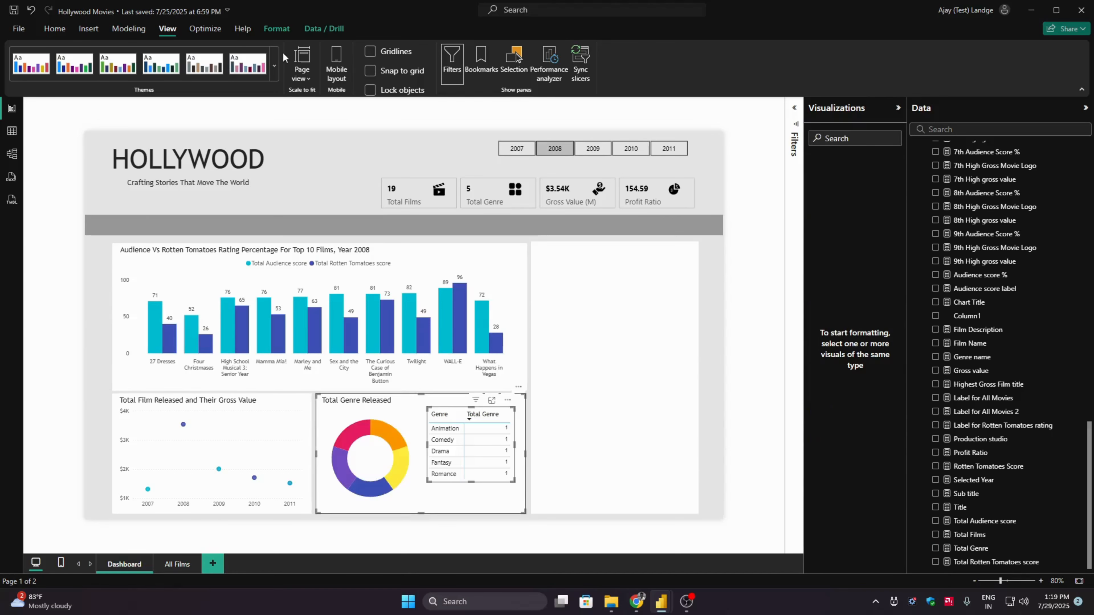
left_click(276, 28)
left_click(251, 62)
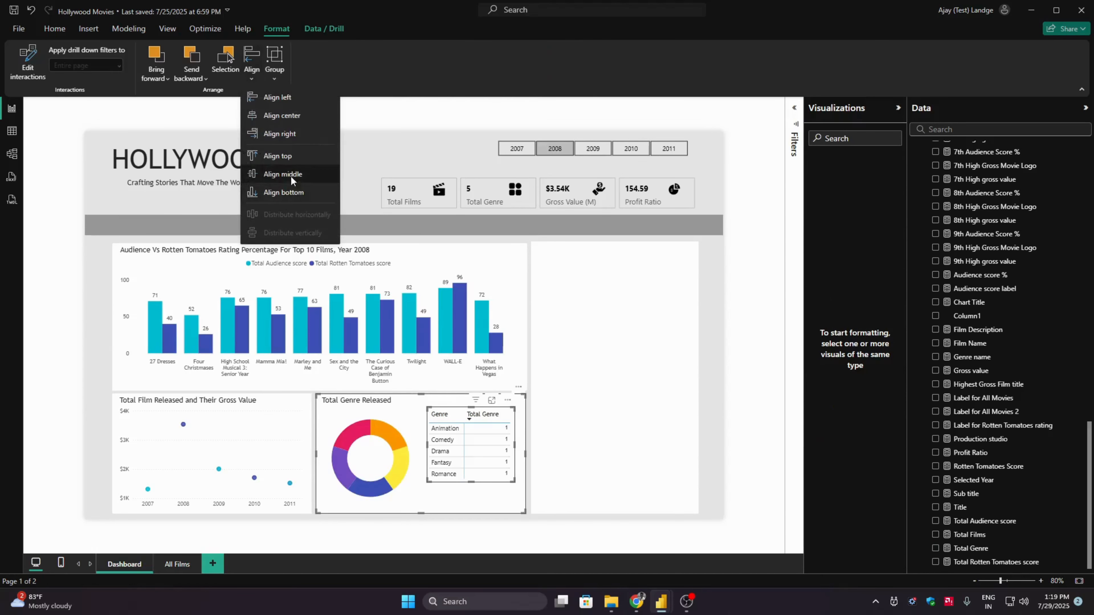
left_click(283, 174)
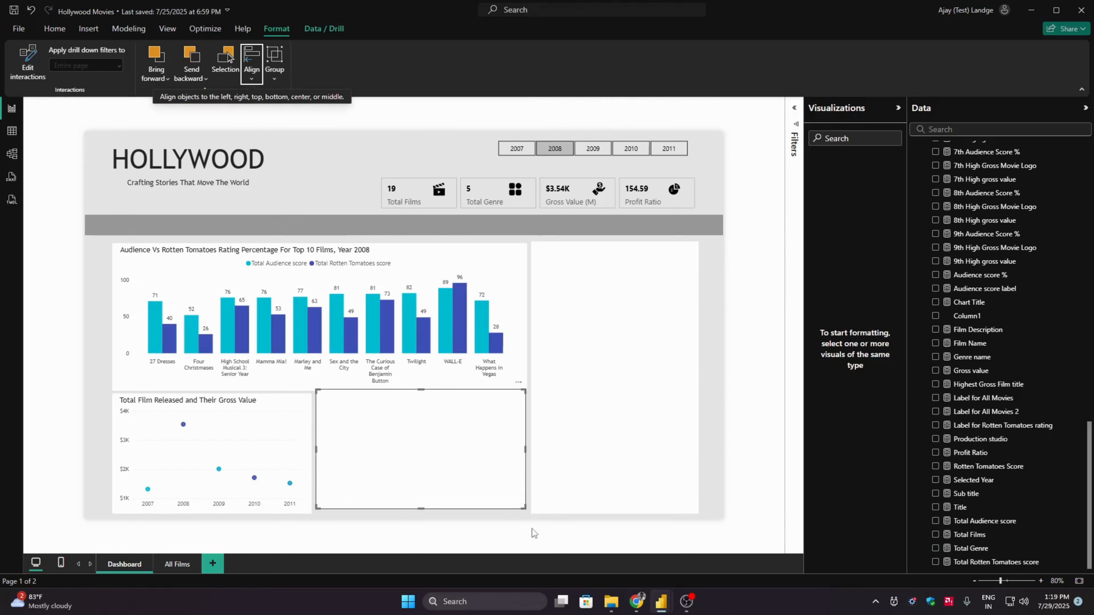
left_click(536, 534)
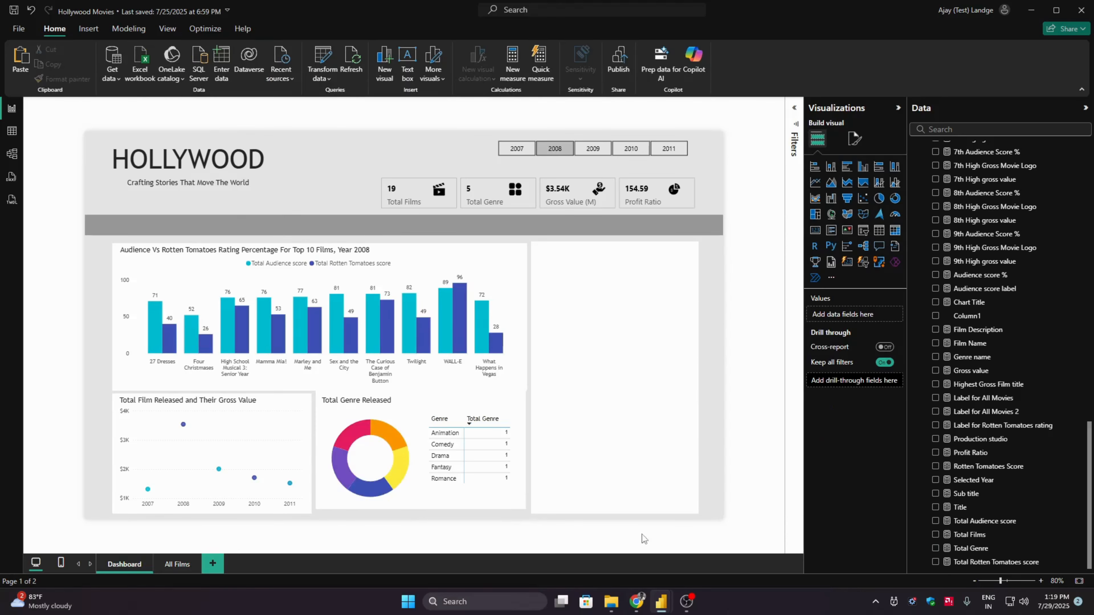
left_click(326, 504)
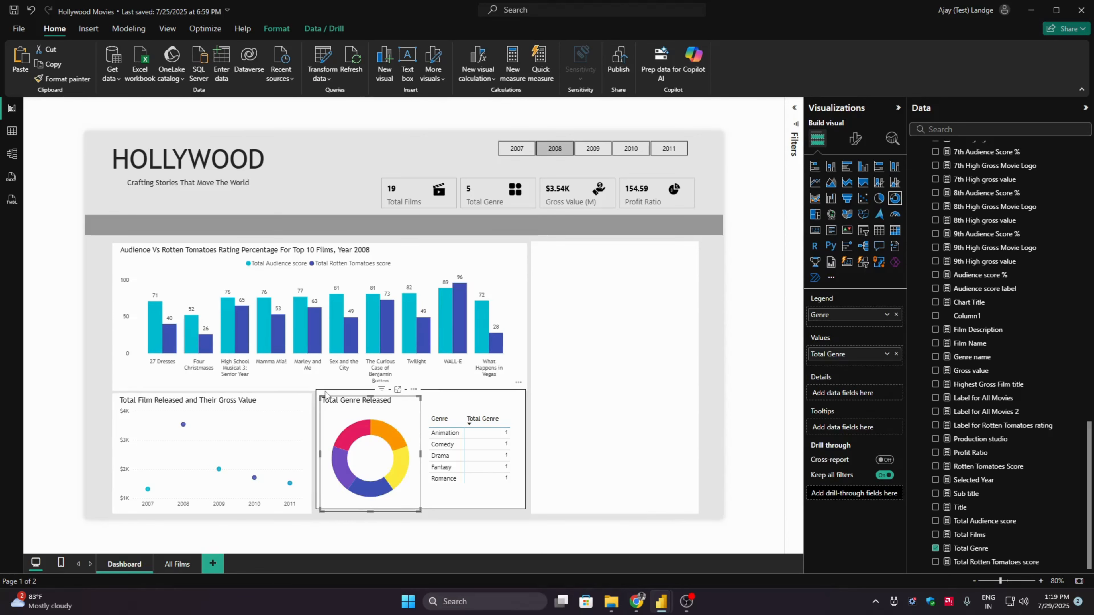
left_click(497, 533)
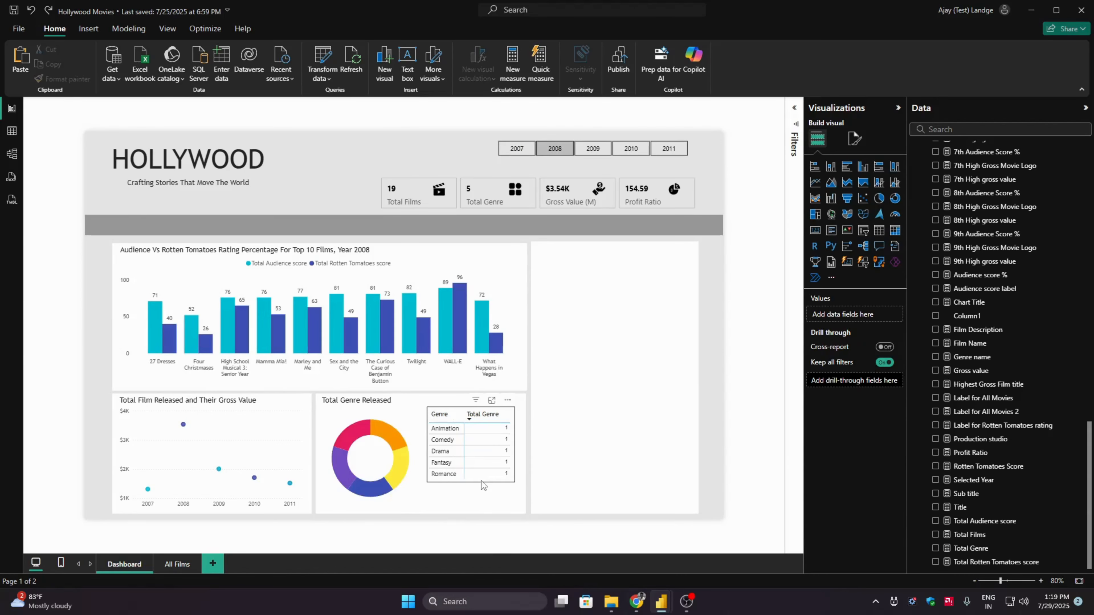
- Move the genre matrix slightly down so it sits level with the centre of the donut chart
left_click_drag(481, 480, 487, 487)
left_click(550, 537)
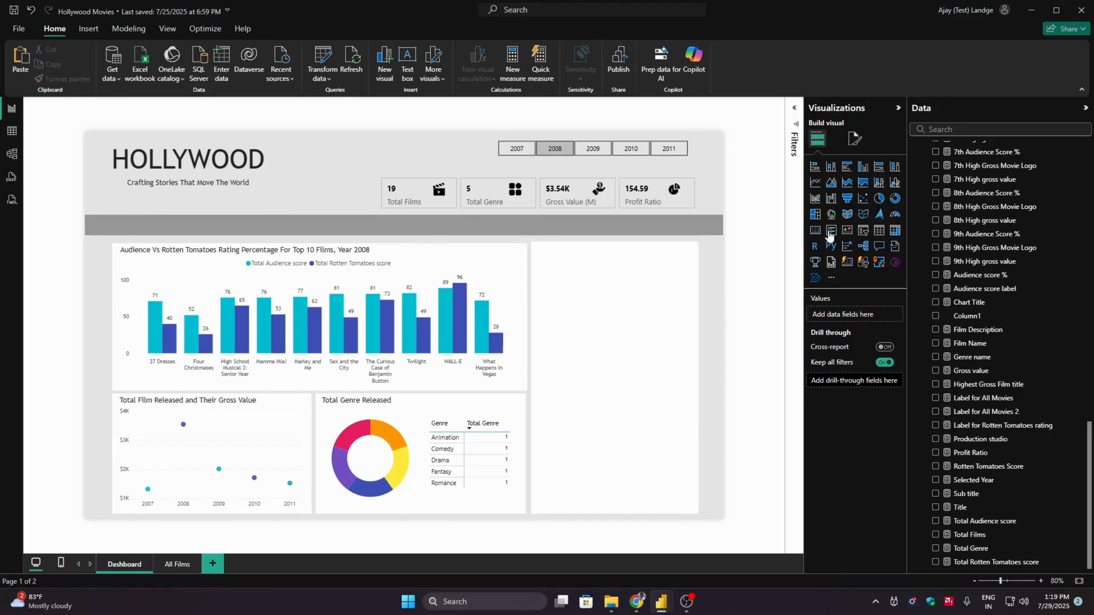
- Add a treemap in the upper part of the empty card and use Lead Studio as its category
left_click(1085, 109)
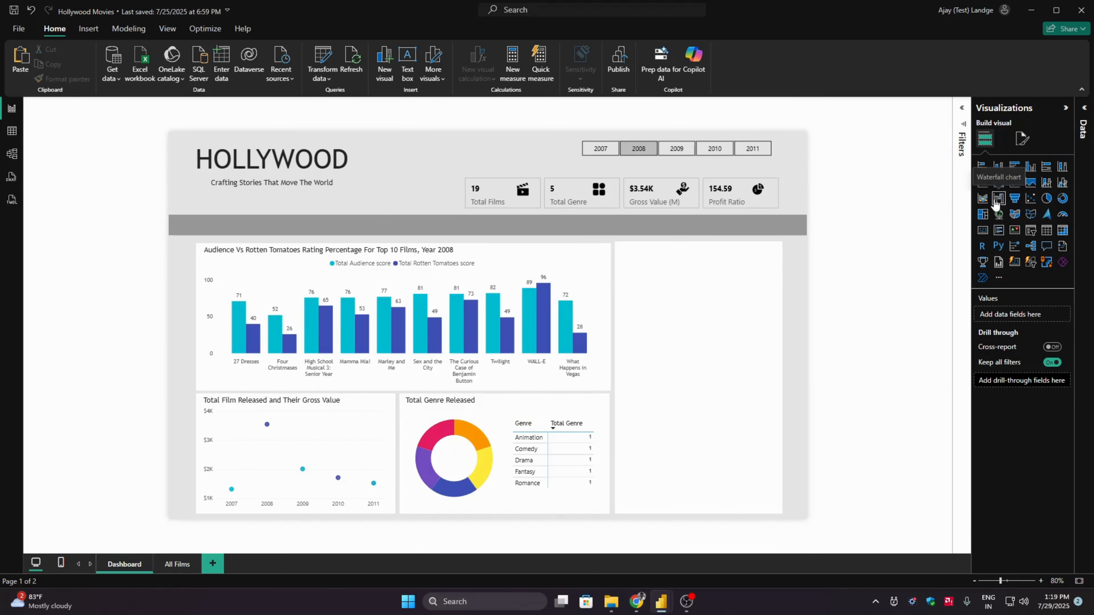
left_click_drag(982, 220, 666, 300)
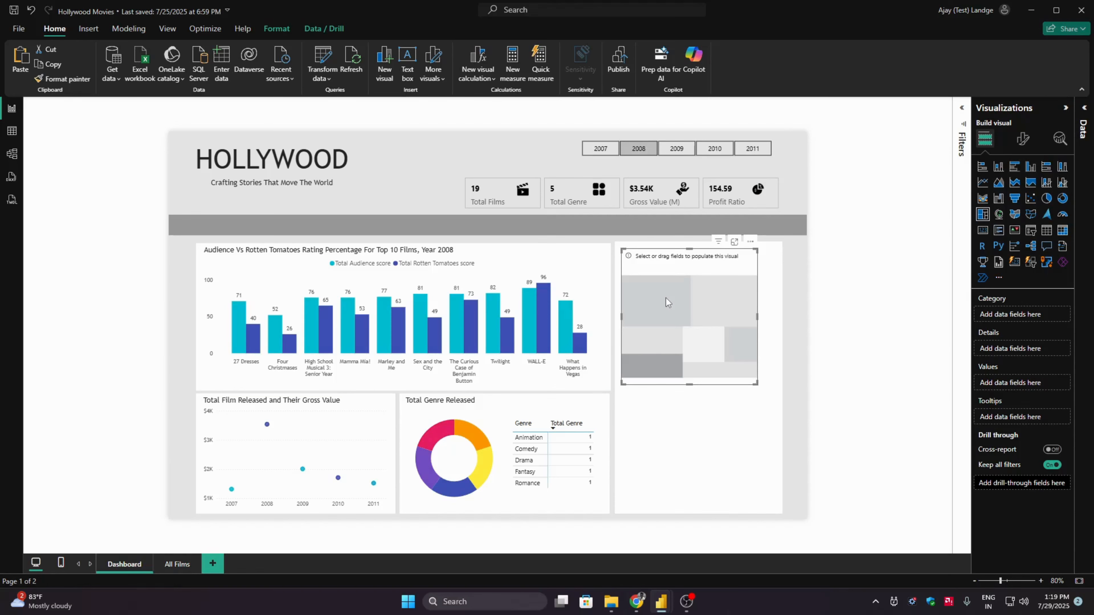
left_click(1083, 109)
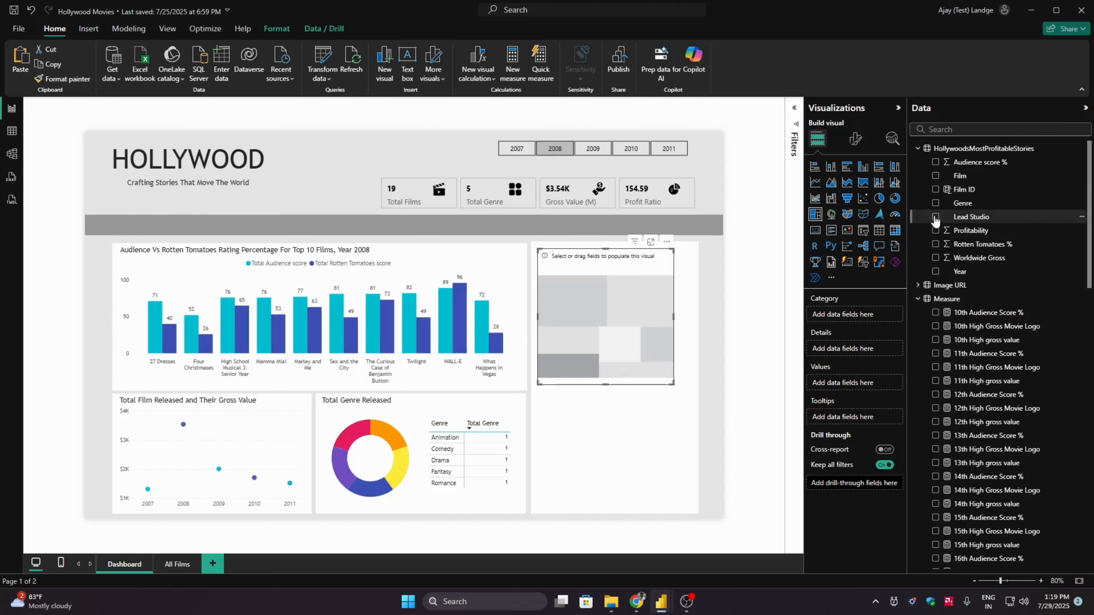
left_click(969, 217)
- Create the measure Total Production Studioes = CALCULATE(SUM(HollywoodsMostProfitableStories[Lead Studio])) in the Measure table
left_click_drag(1089, 219, 1085, 538)
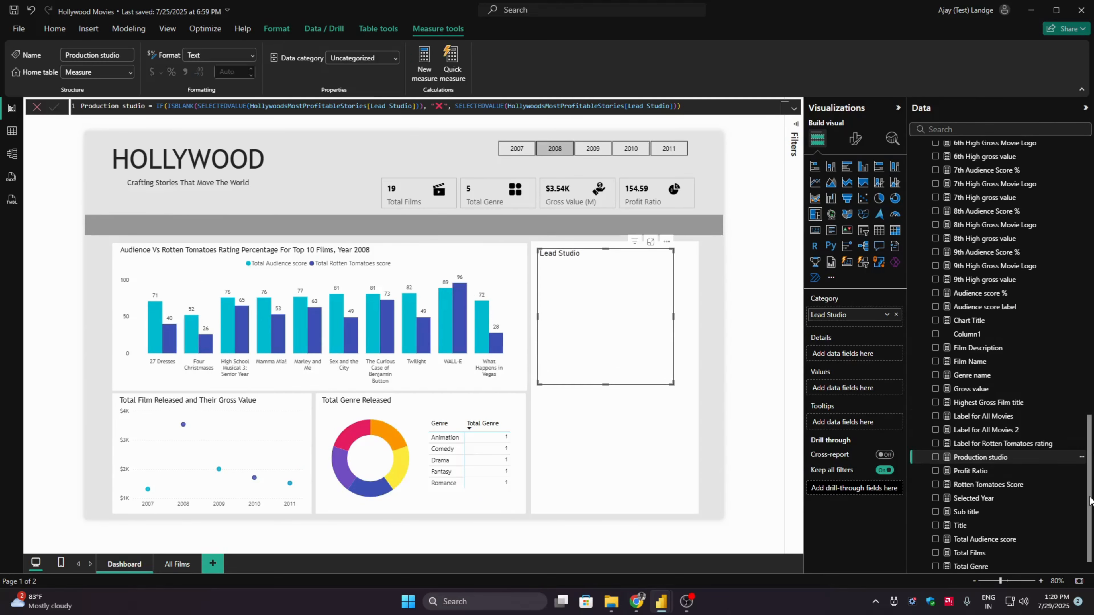
scroll(1034, 506, "up", 20)
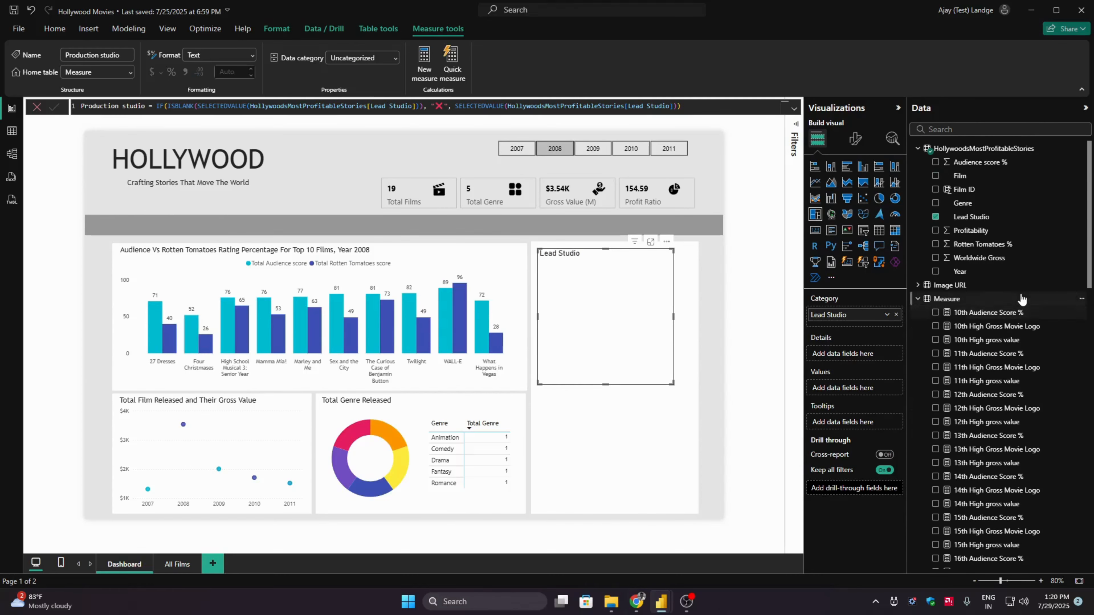
left_click(945, 298)
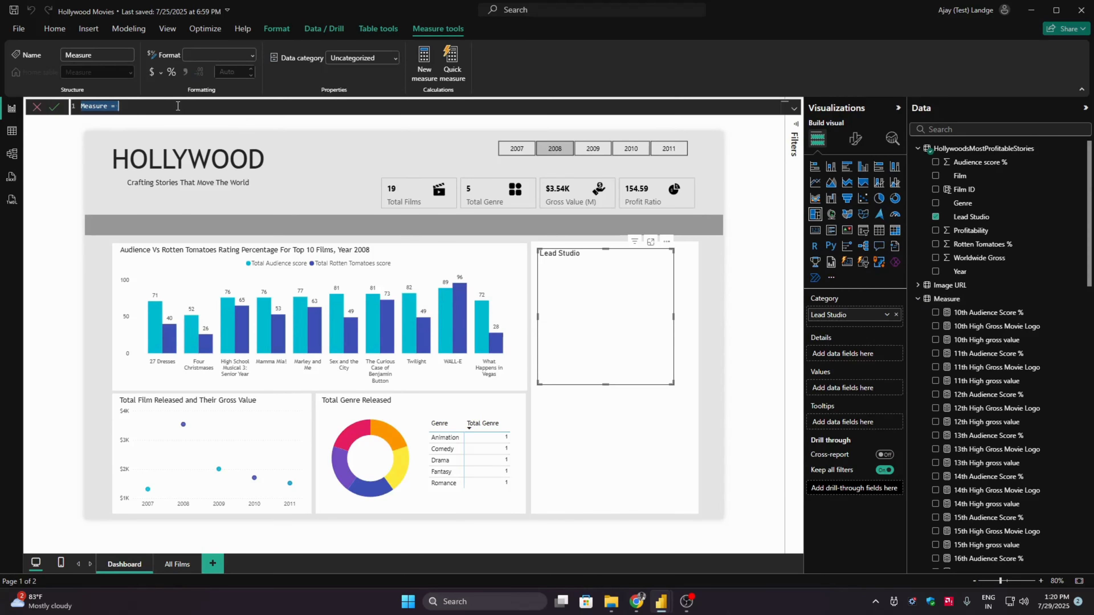
type("Total Production studi")
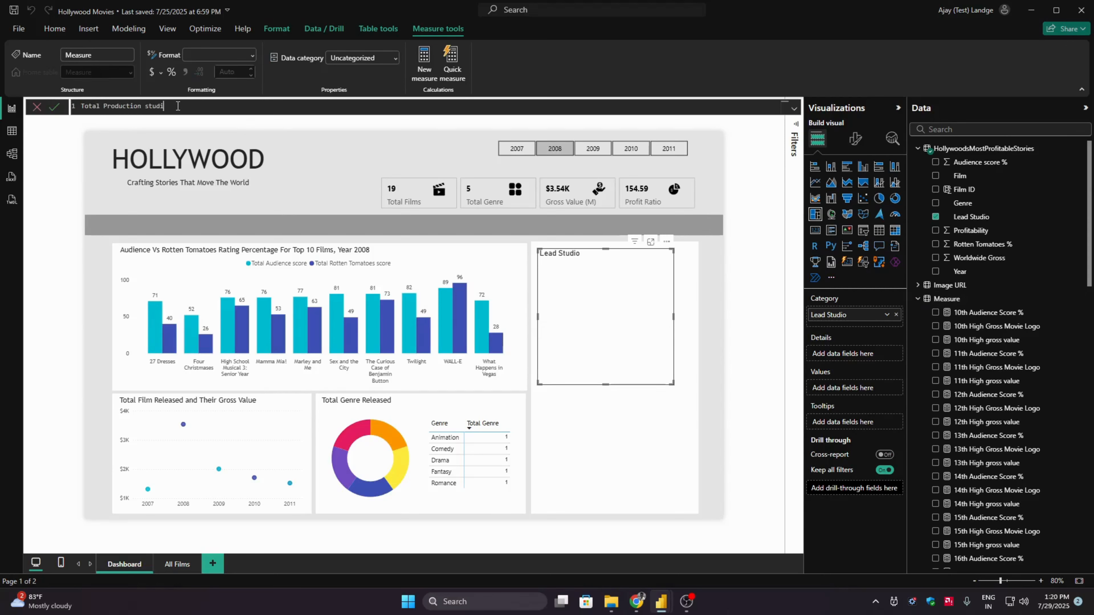
type("oes =")
key("ctrl+Right")
key("Right")
key("Delete")
type("Studioes = CALCULATE(")
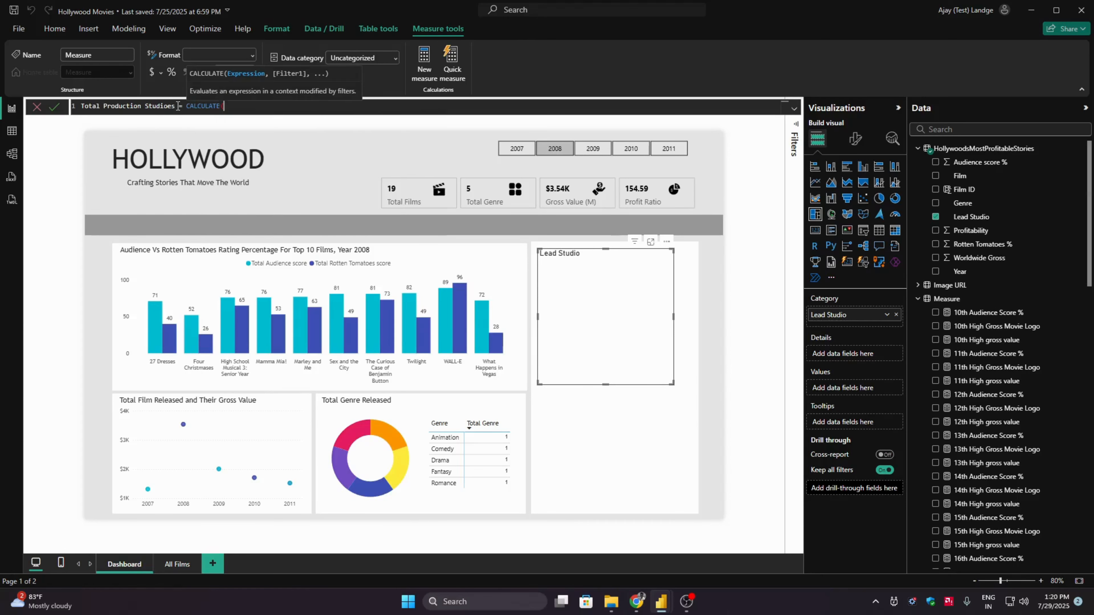
type("SUM(")
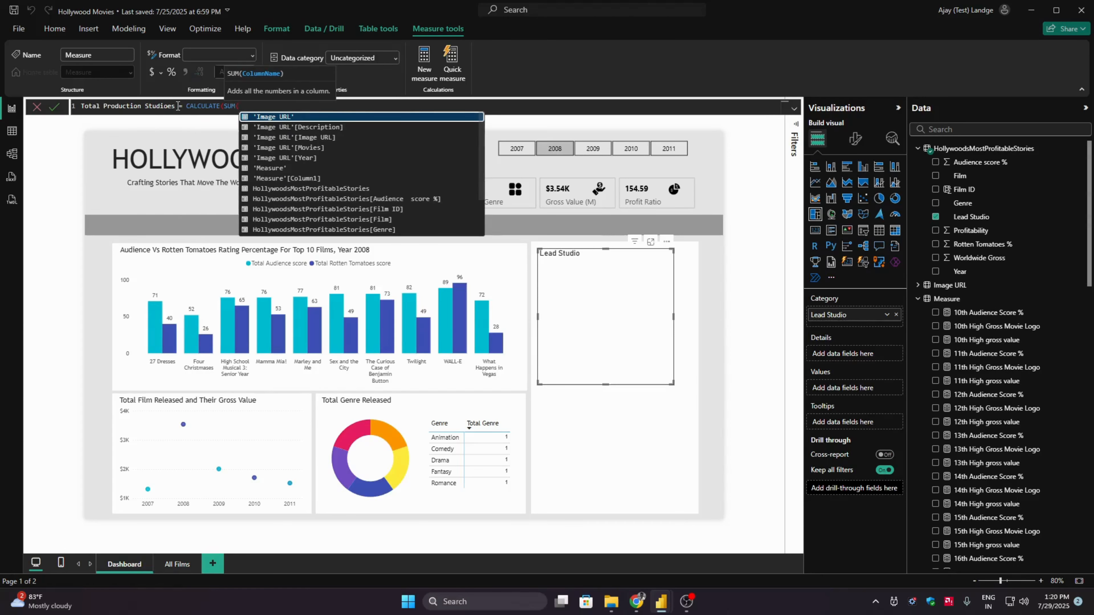
type("HollywoodsMostProfitableStories[Lead Studio]")
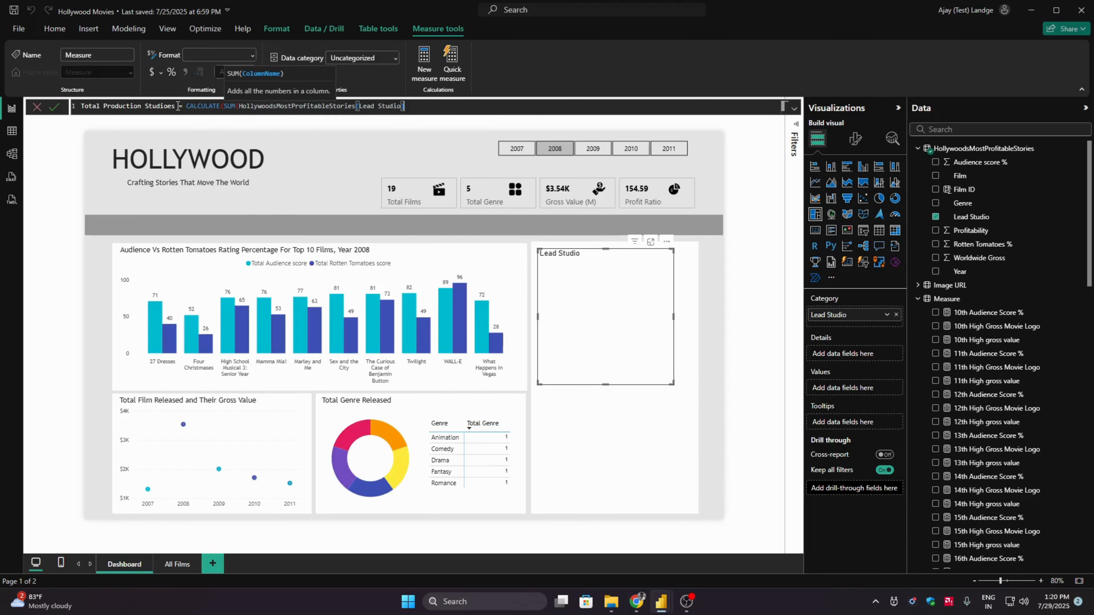
type("))")
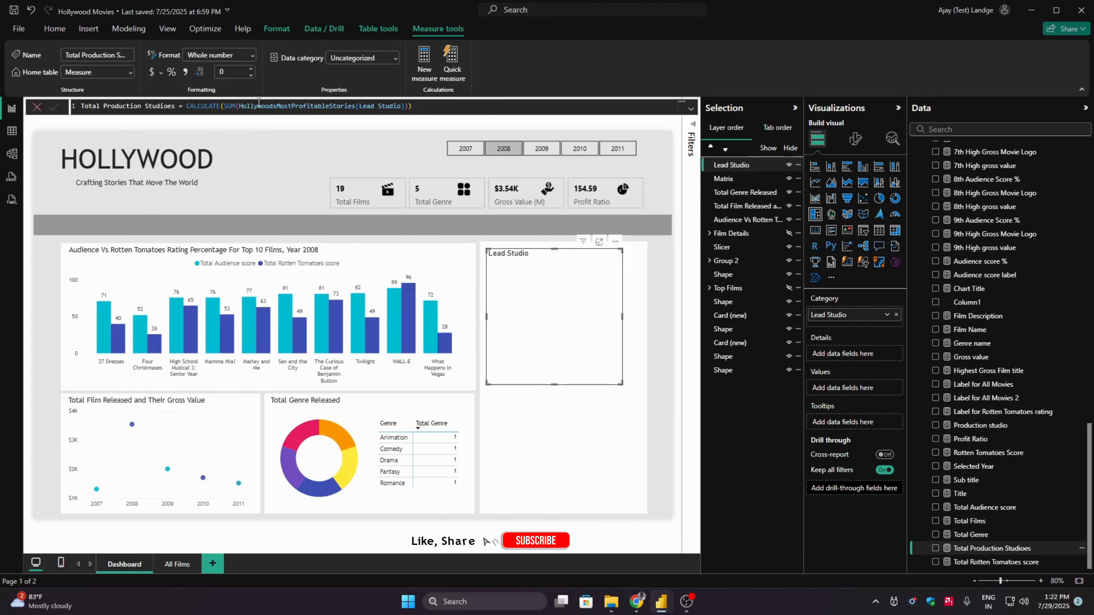
- Replace SUM with COUNT in the Total Production Studioes measure and add the measure to the treemap's values
double_click(229, 105)
type("COUNT")
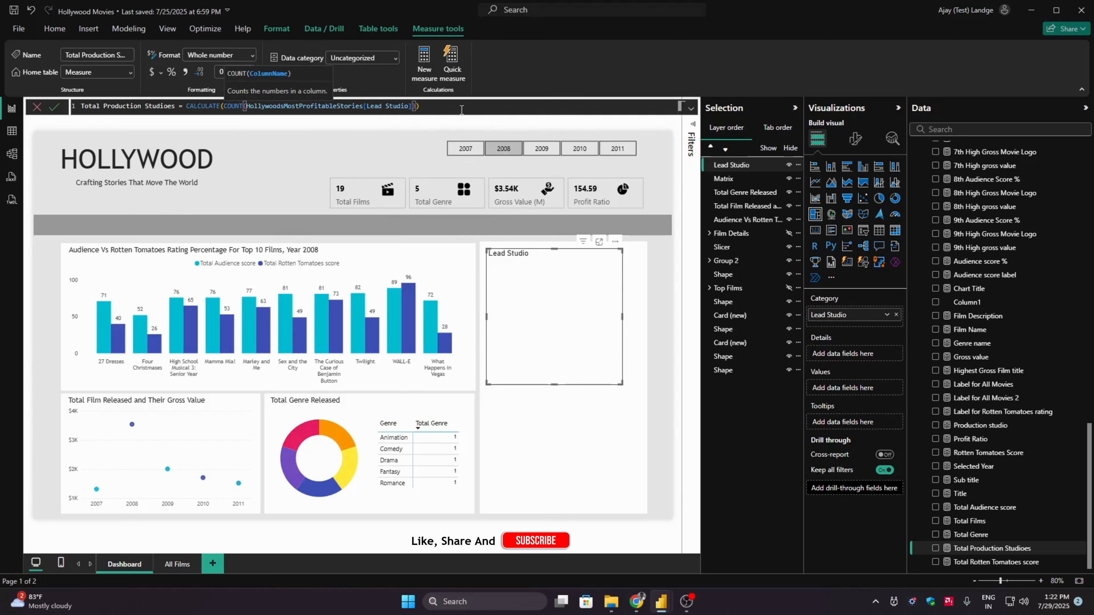
key("Return")
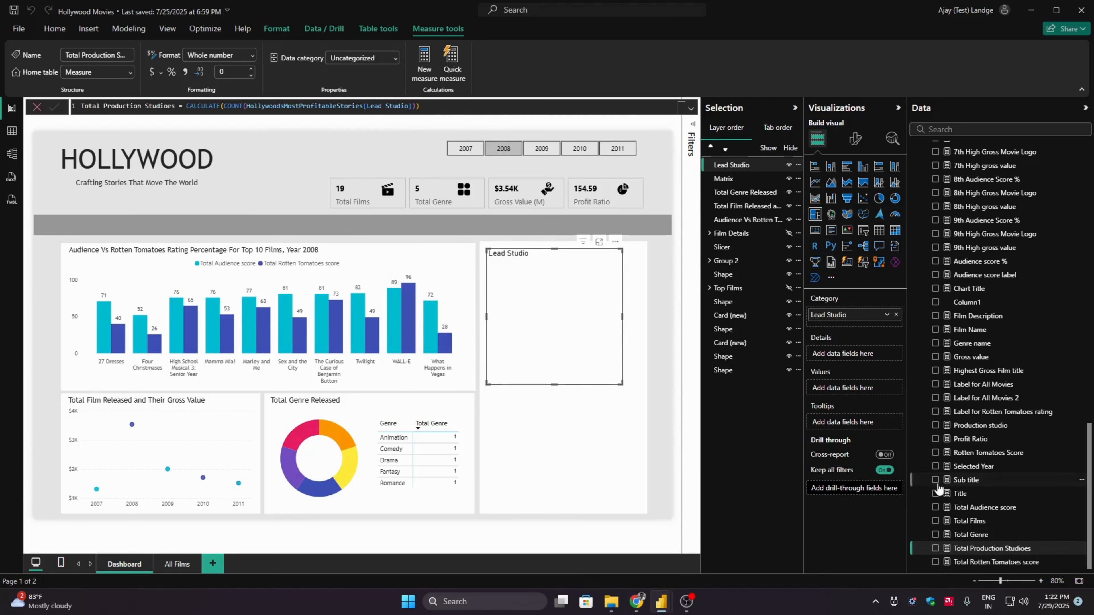
left_click(934, 549)
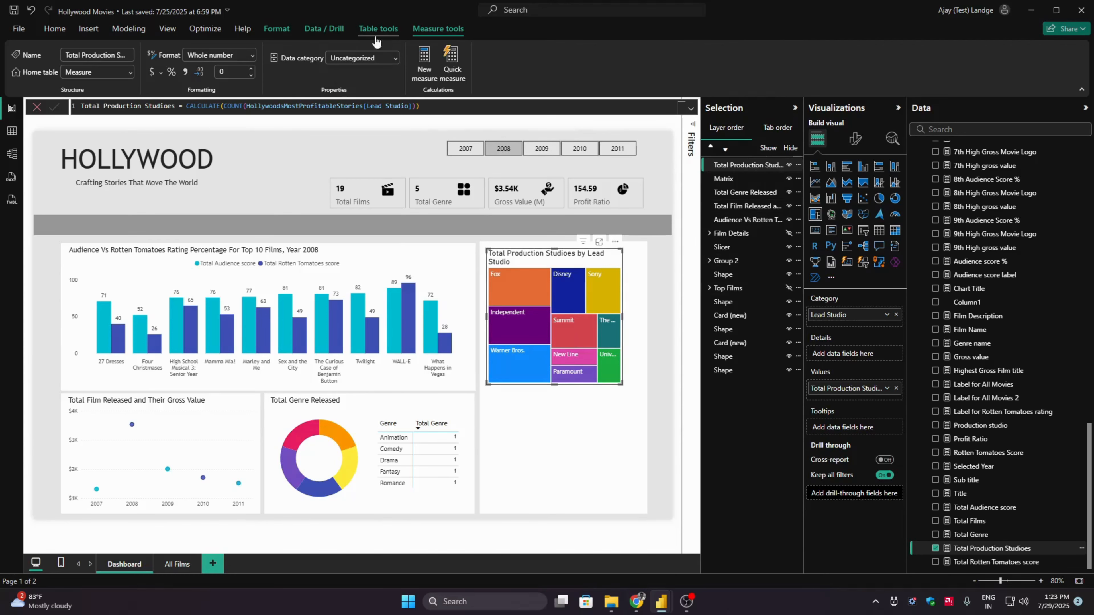
- Show the Film Details group over the dashboard to examine its layout, and hide it again
left_click(167, 28)
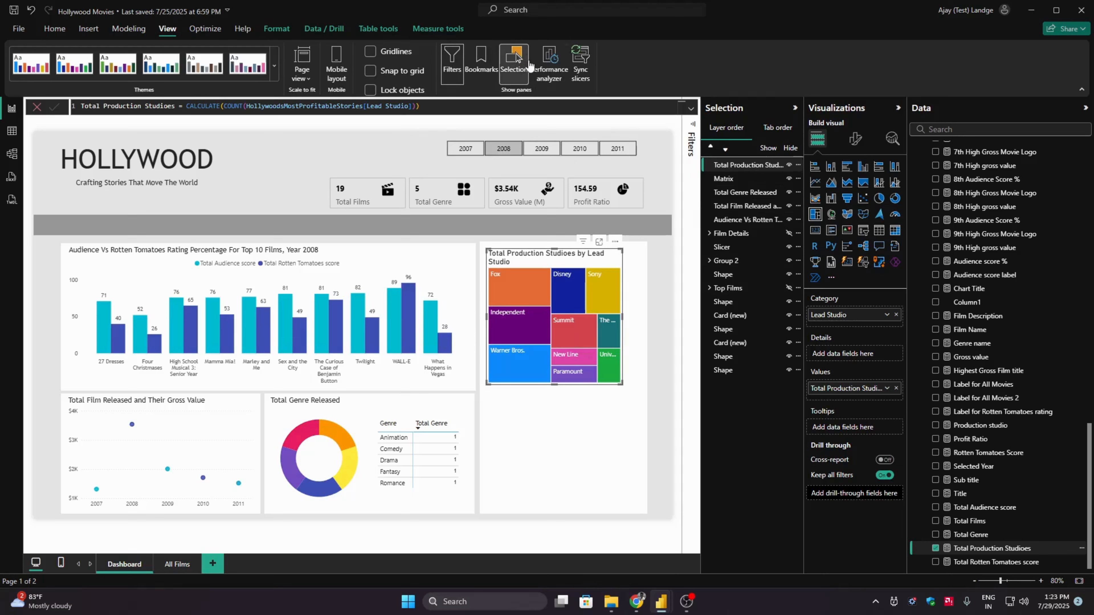
left_click(788, 233)
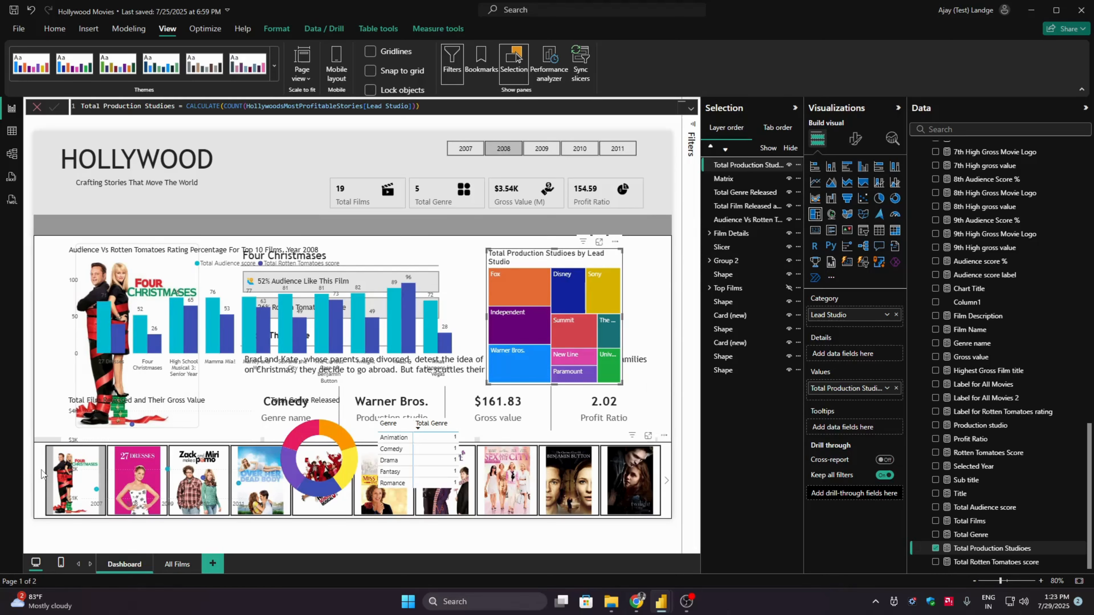
left_click(276, 29)
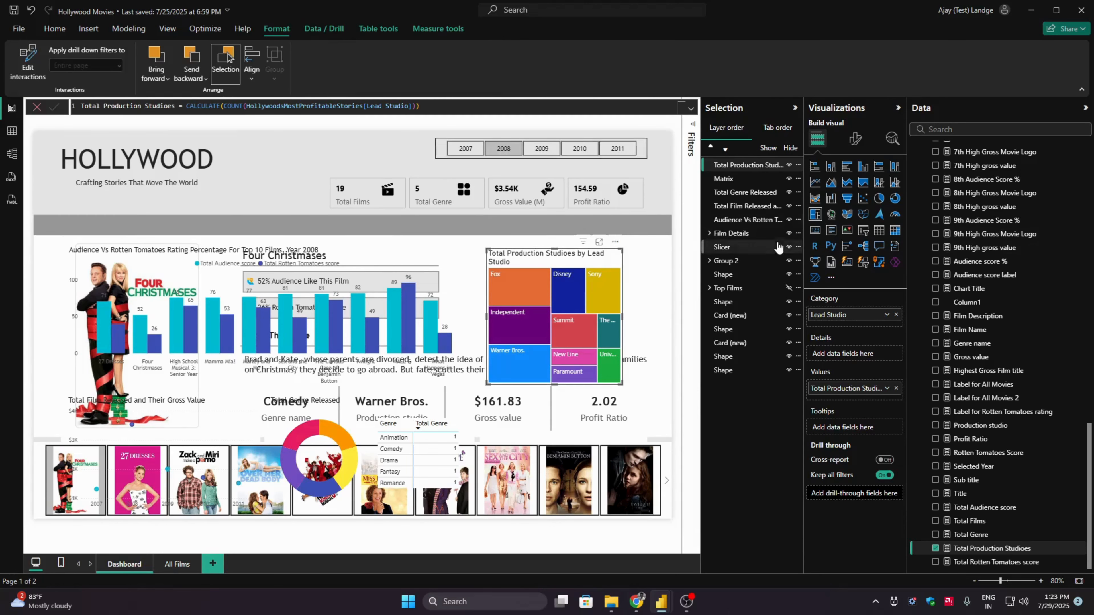
left_click(788, 233)
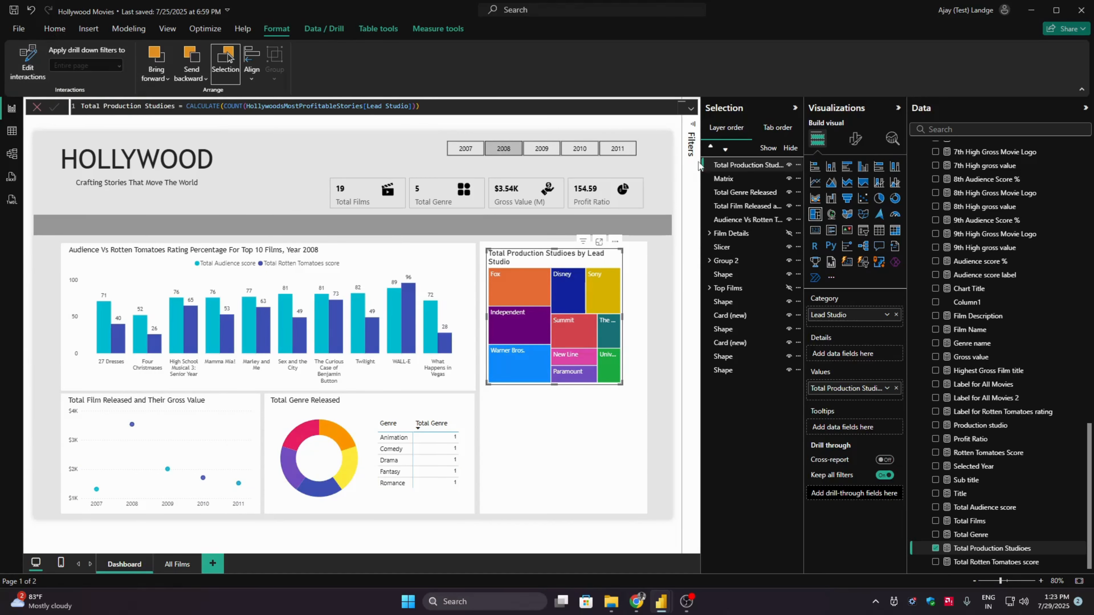
- Set the production studios treemap's height to 594 and move it to the upper-left corner of the white background shape
left_click(225, 64)
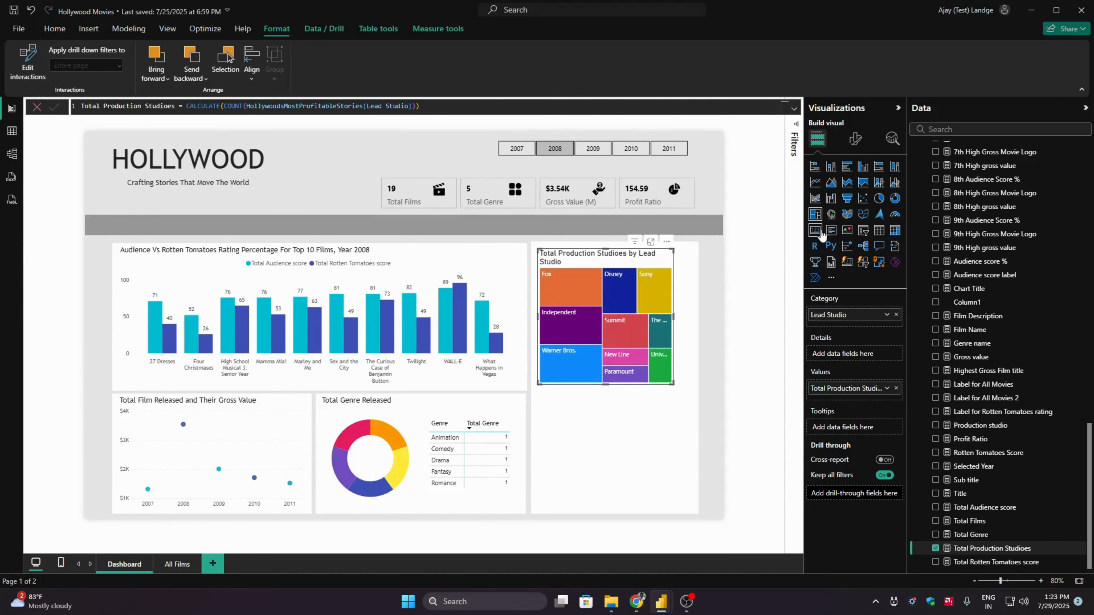
left_click(863, 146)
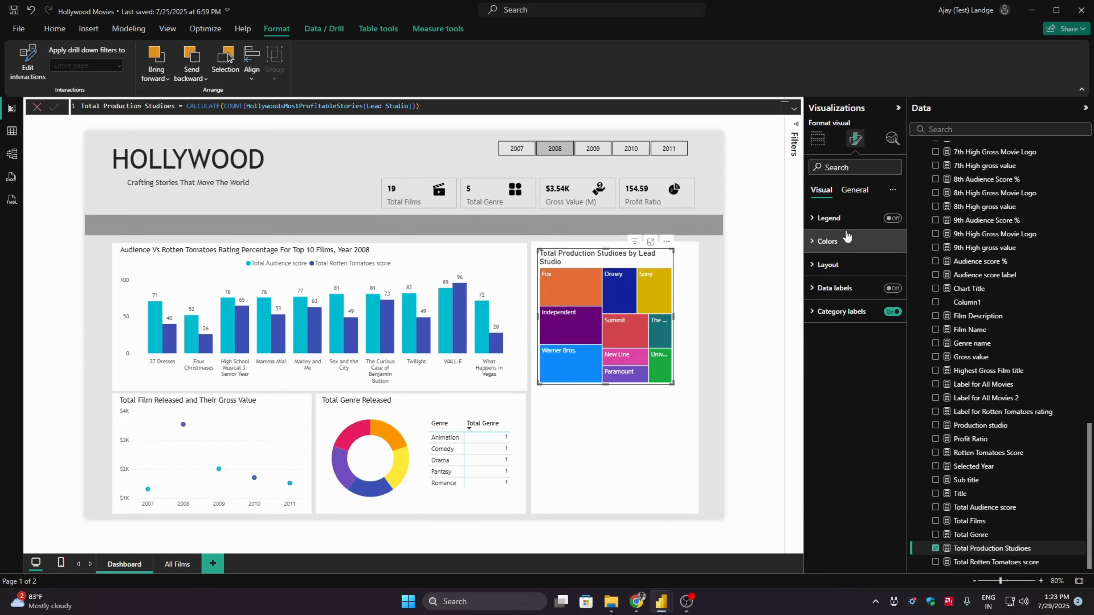
left_click(854, 190)
left_click(858, 224)
left_click(835, 272)
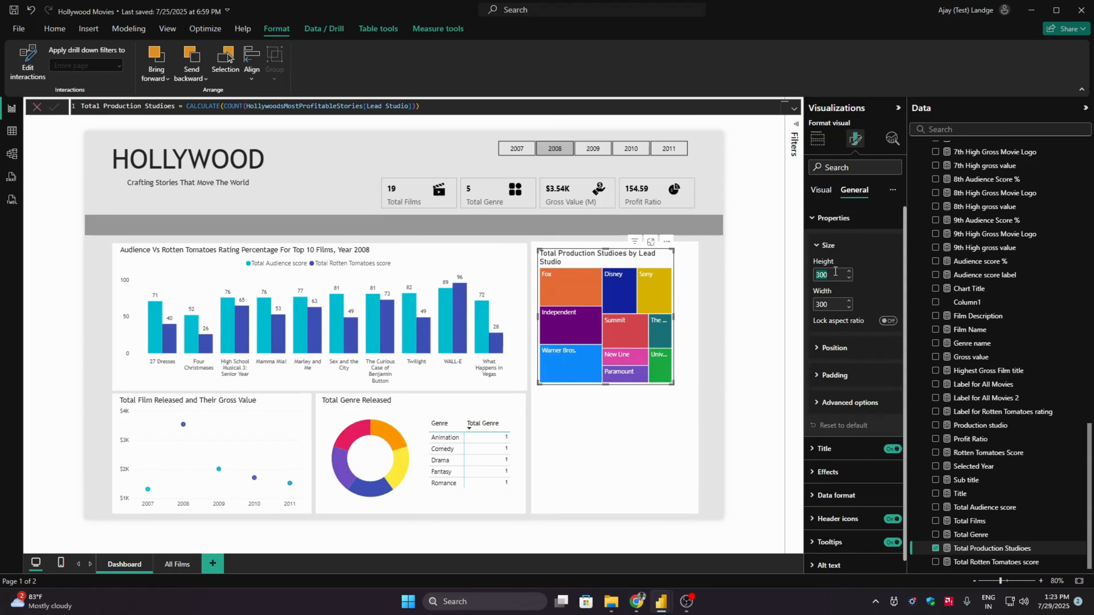
type("594")
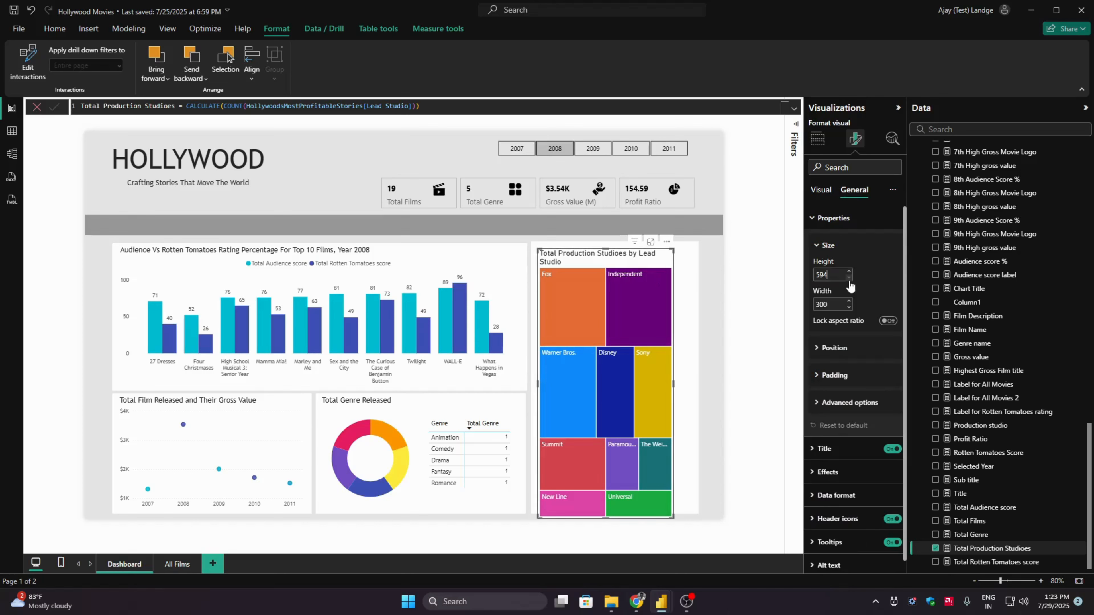
left_click_drag(614, 259, 608, 254)
left_click(745, 309)
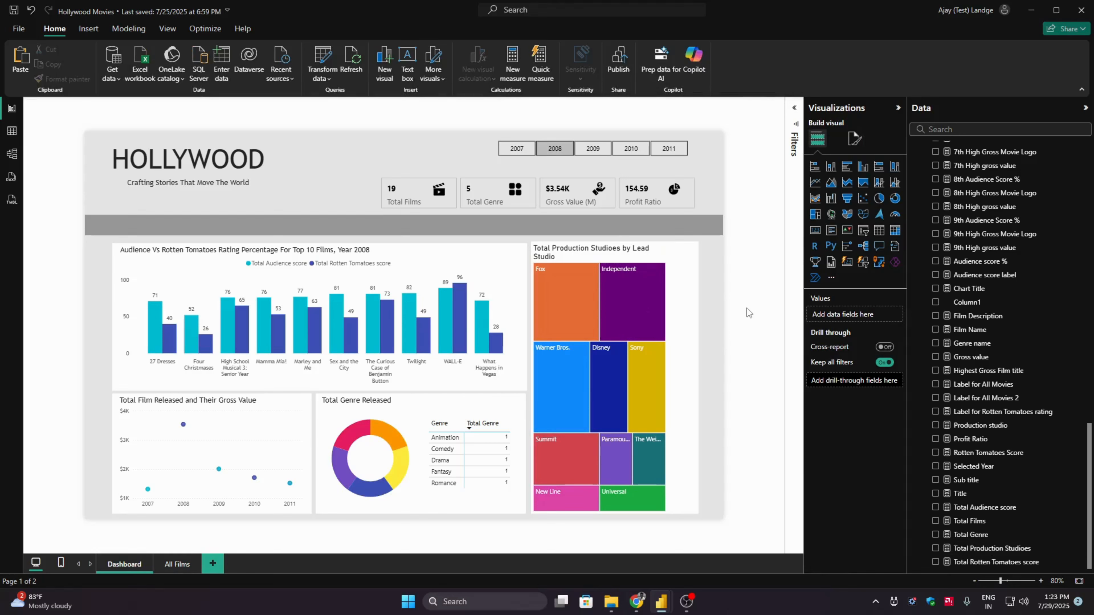
- Lower the upper edge of the white background shape behind the treemap slightly
left_click(689, 286)
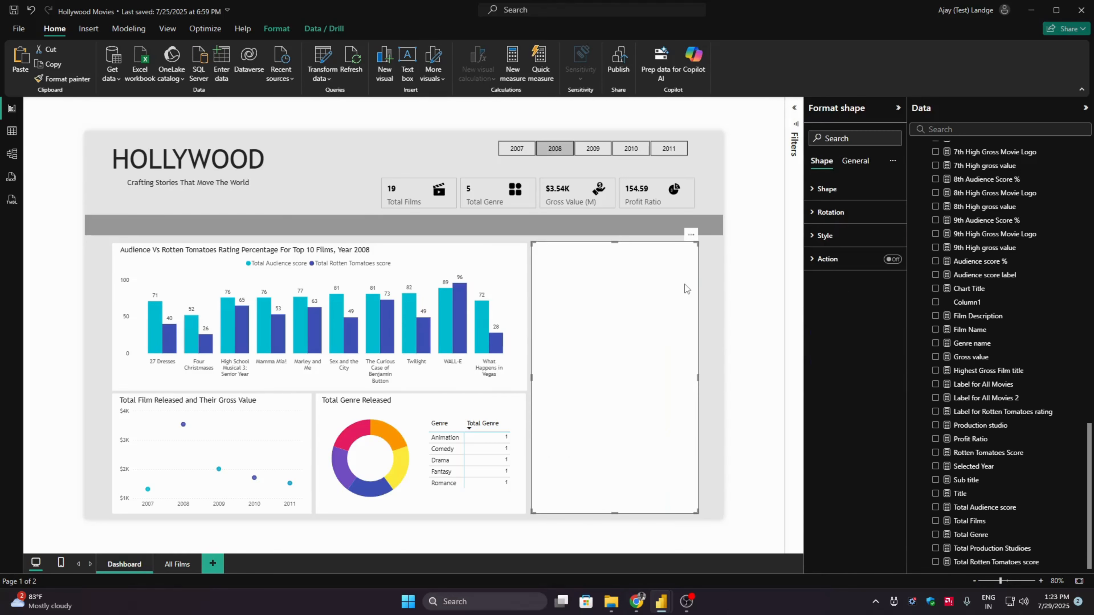
left_click_drag(614, 243, 617, 247)
left_click(721, 296)
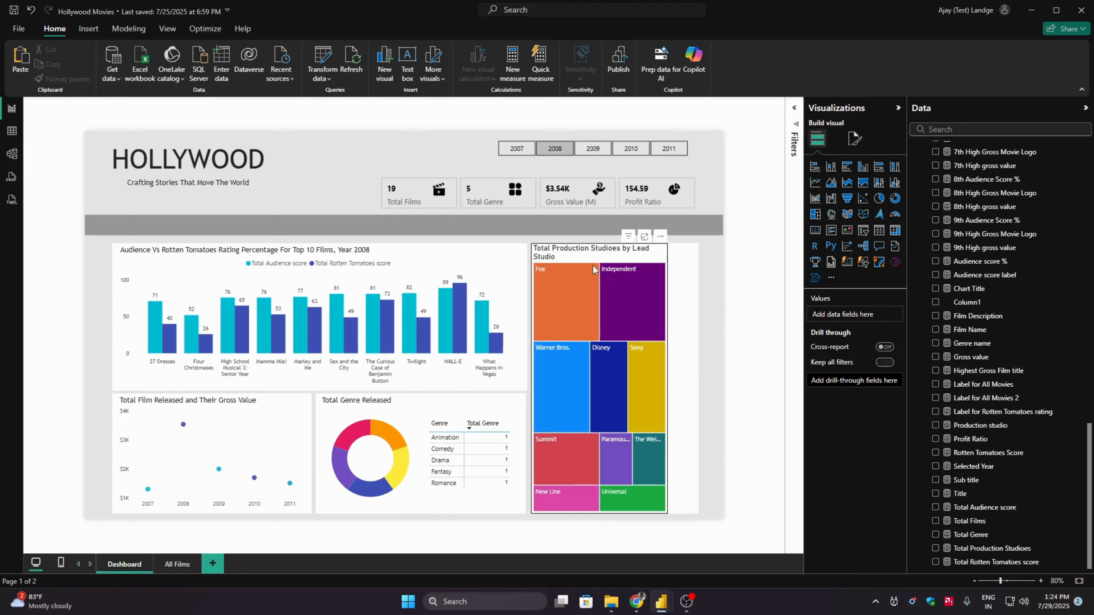
- Set the treemap's height to 580 and shift it slightly down inside the white background shape
left_click(597, 261)
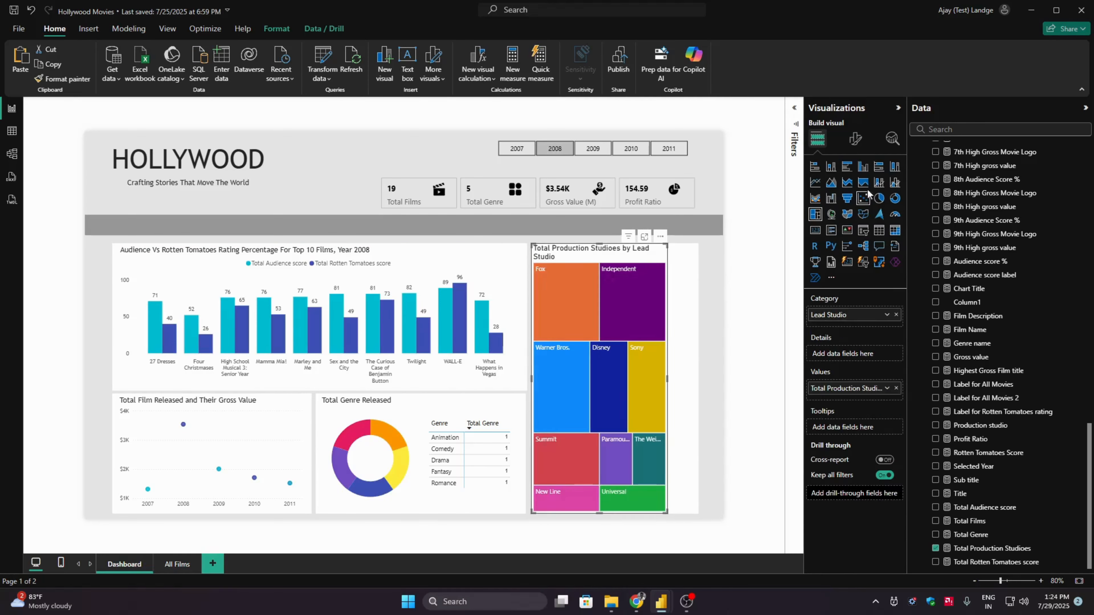
left_click(855, 138)
left_click(854, 190)
left_click(833, 217)
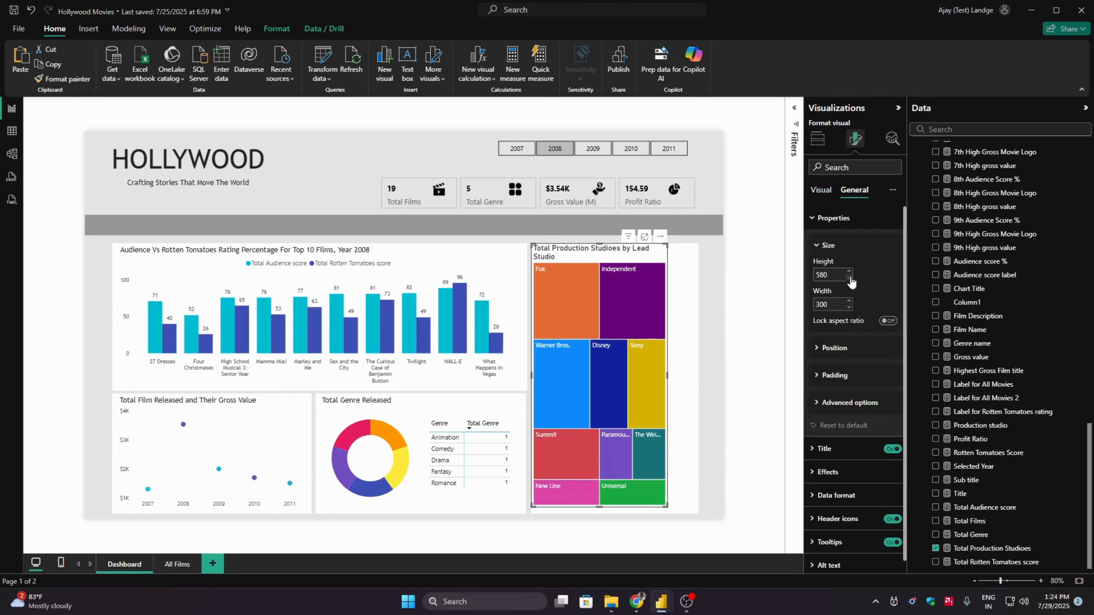
left_click_drag(652, 254, 653, 260)
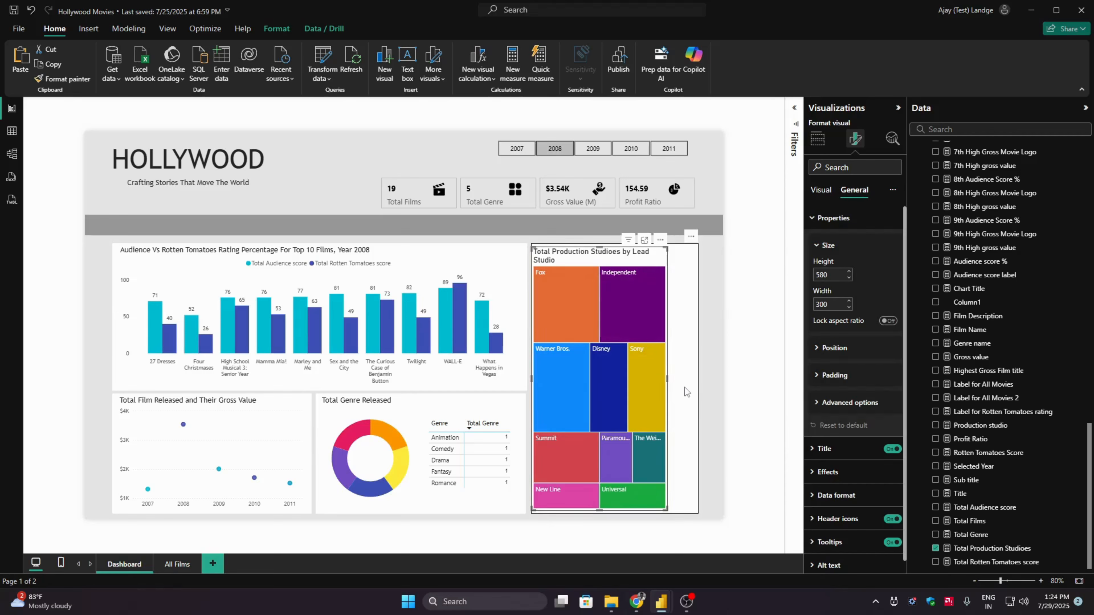
- Widen the treemap to 358 and nudge it right so it sits centred on the white background shape
left_click_drag(668, 378, 695, 381)
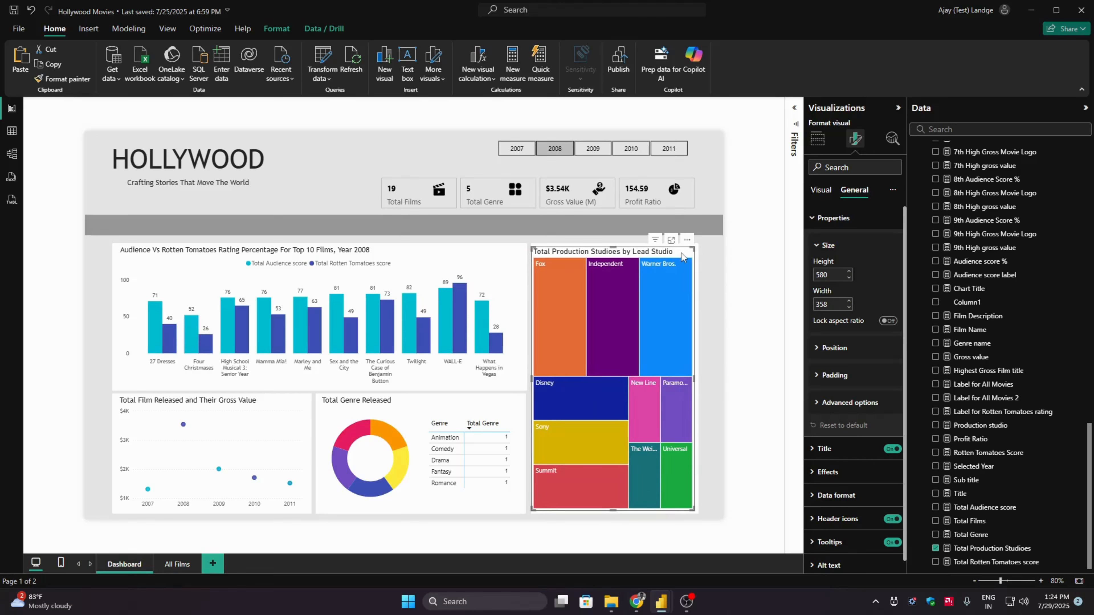
key("Right")
key("Right")
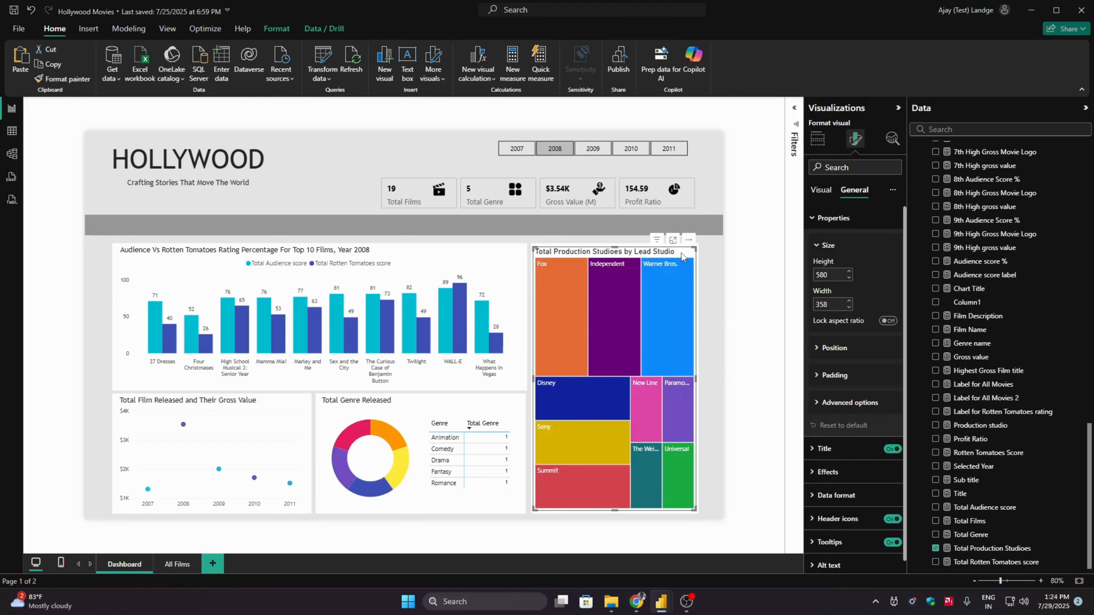
left_click(761, 283)
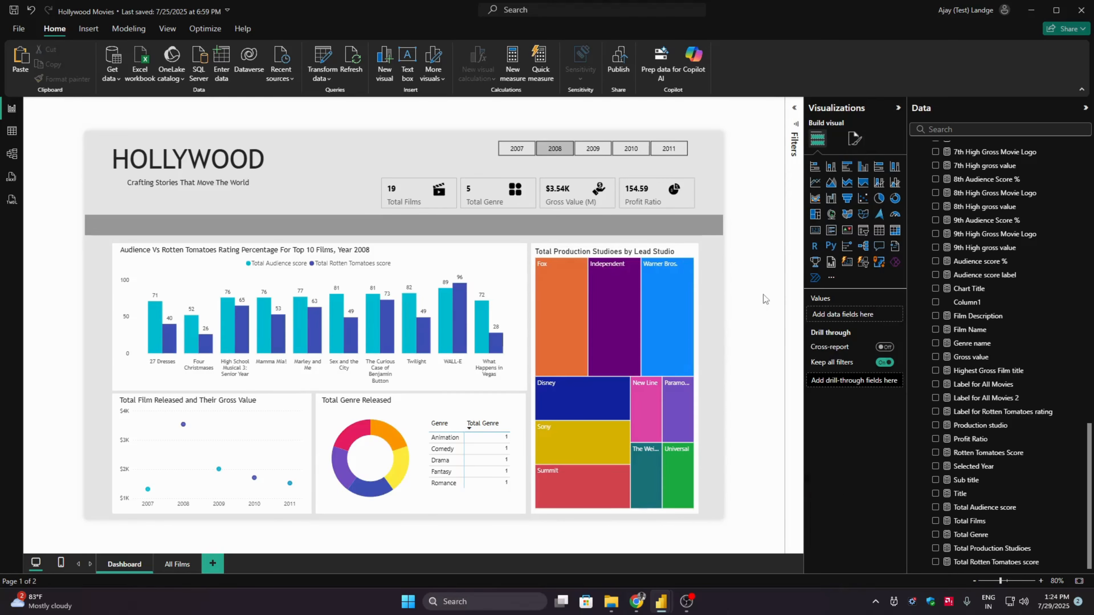
- Turn off the category labels of the production studios treemap
left_click(678, 258)
left_click(855, 139)
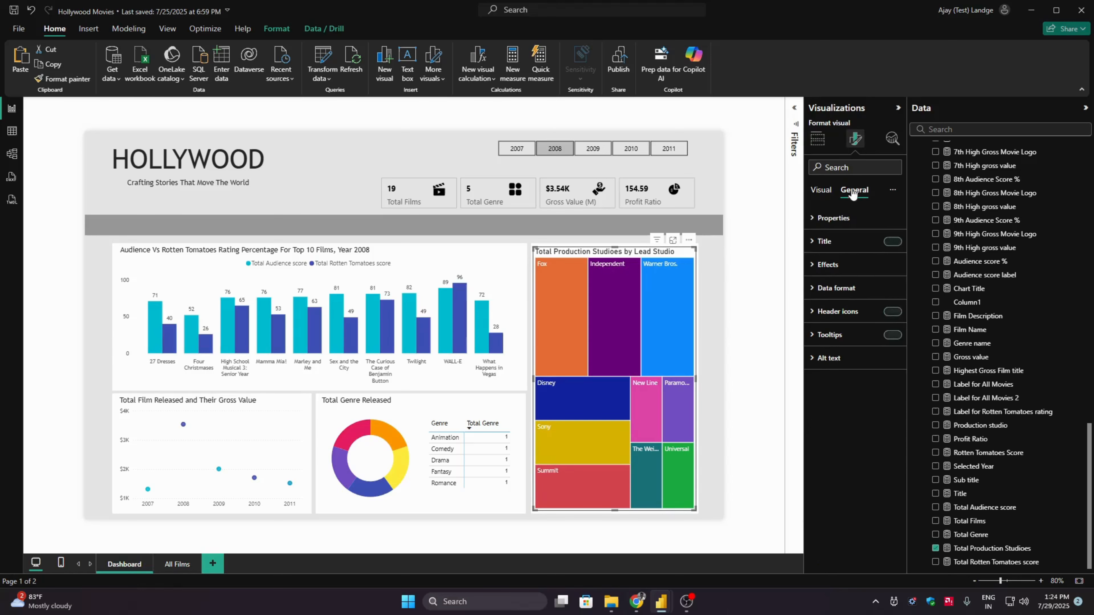
left_click(833, 218)
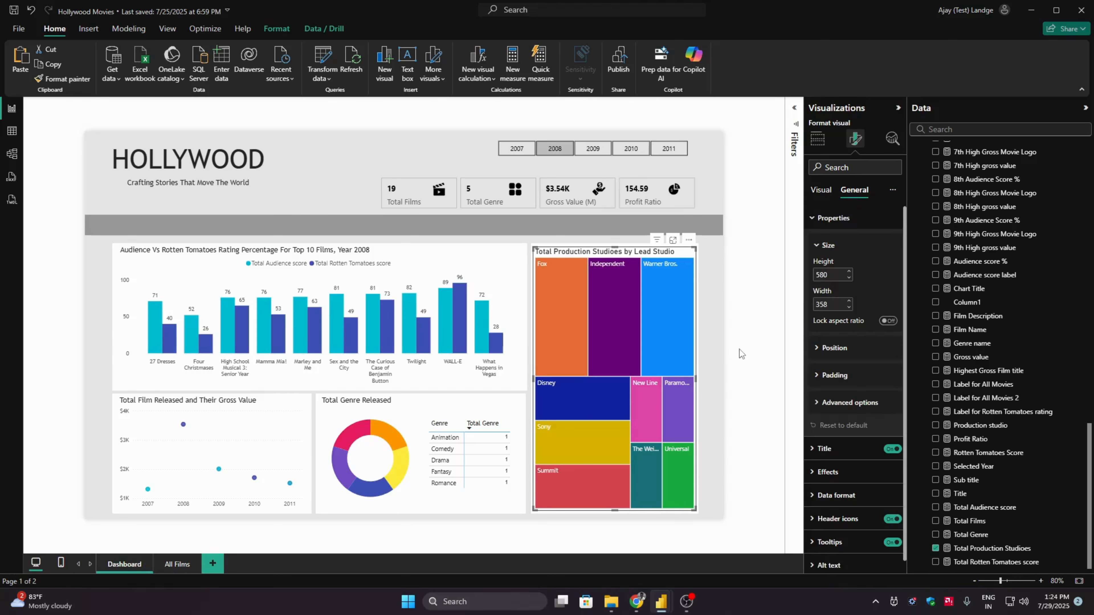
left_click(819, 191)
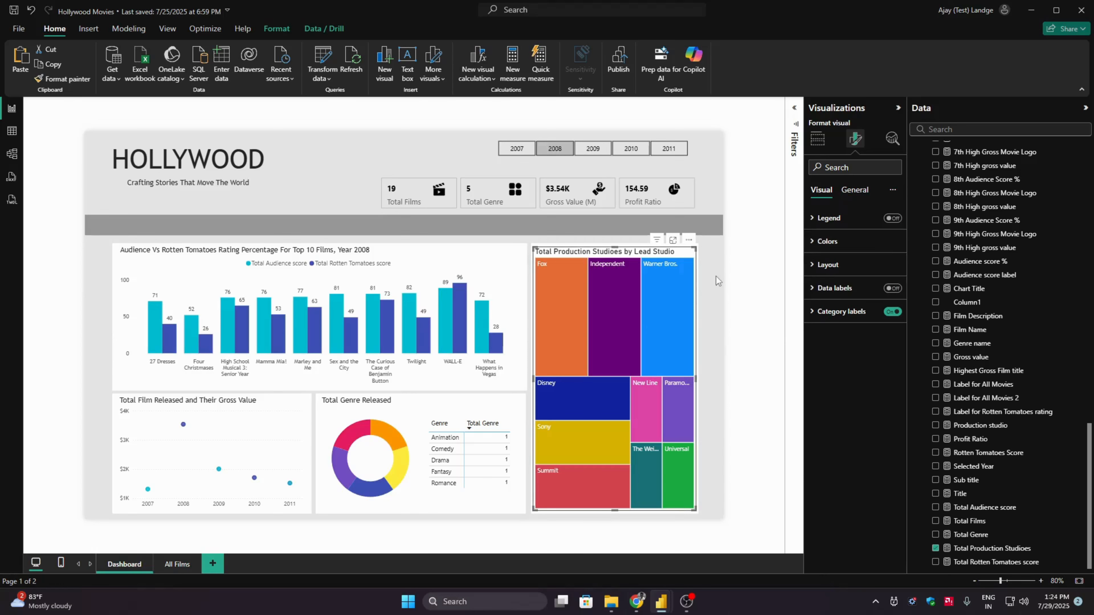
left_click(891, 312)
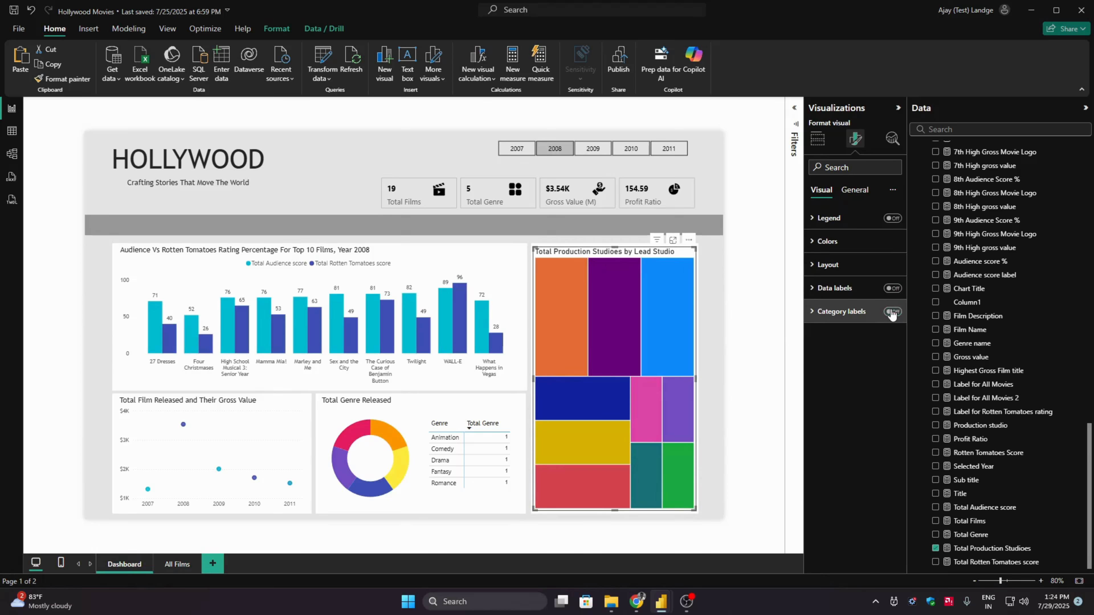
left_click(891, 312)
left_click(847, 317)
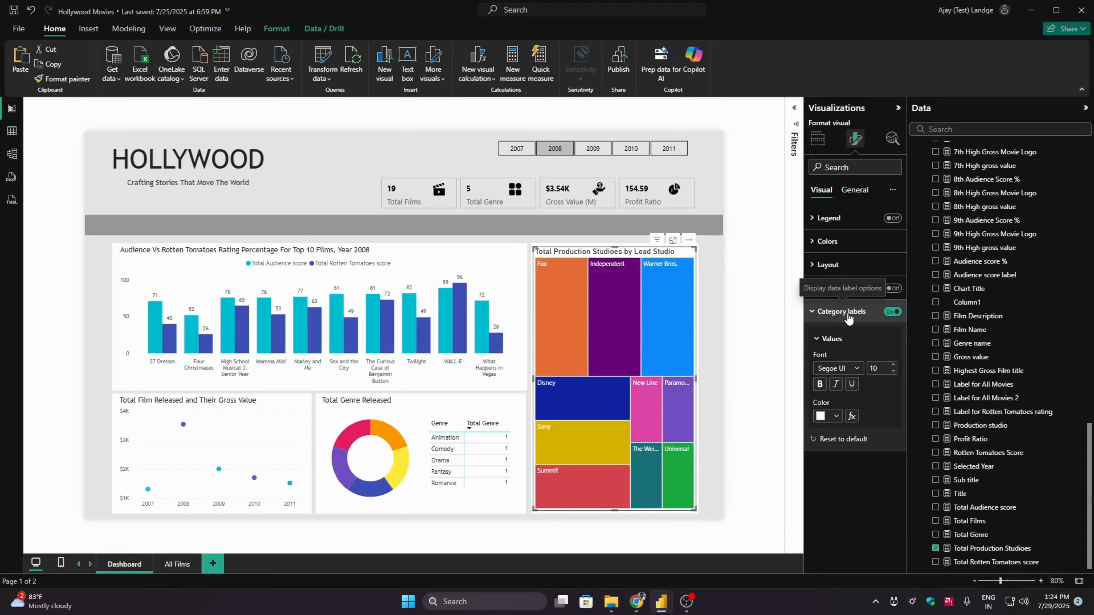
left_click(892, 313)
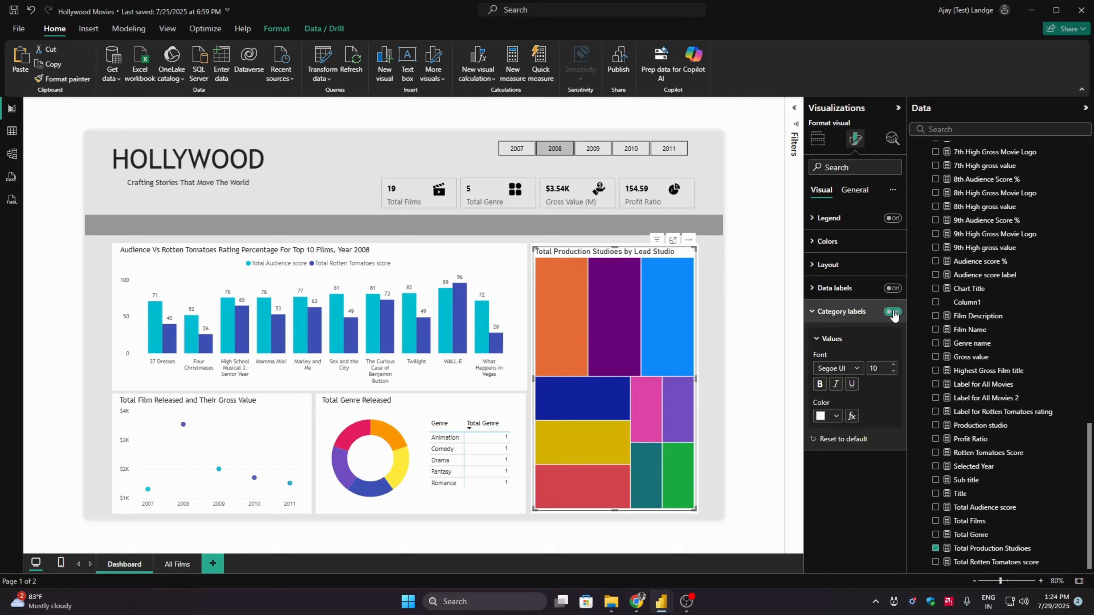
- Turn on the treemap's data labels and format them in Trebuchet MS at size 10
left_click(892, 289)
left_click(865, 293)
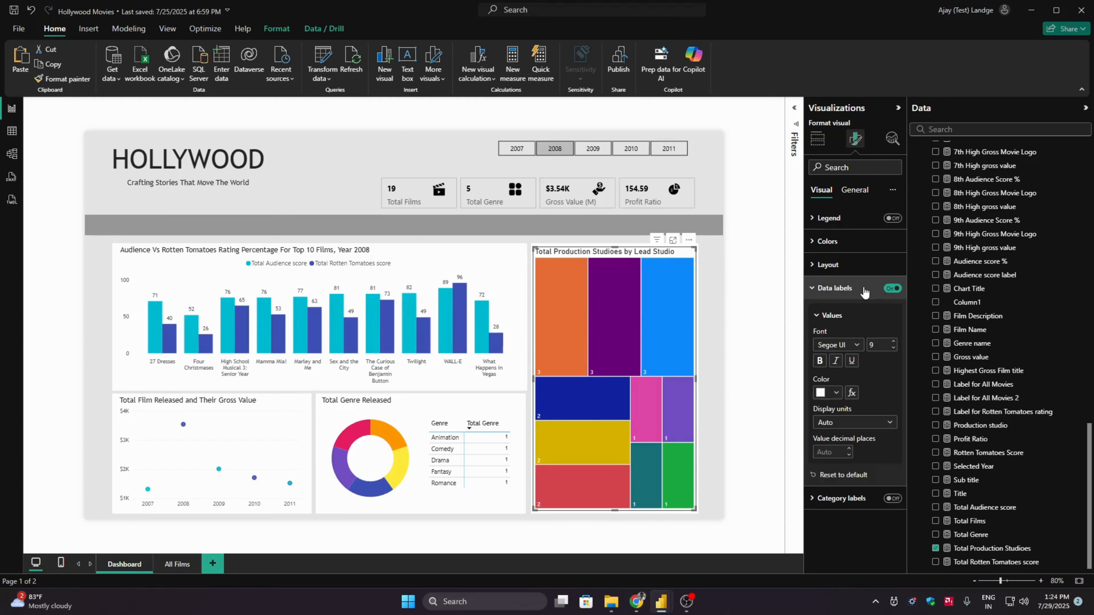
left_click(855, 345)
left_click_drag(892, 450, 889, 520)
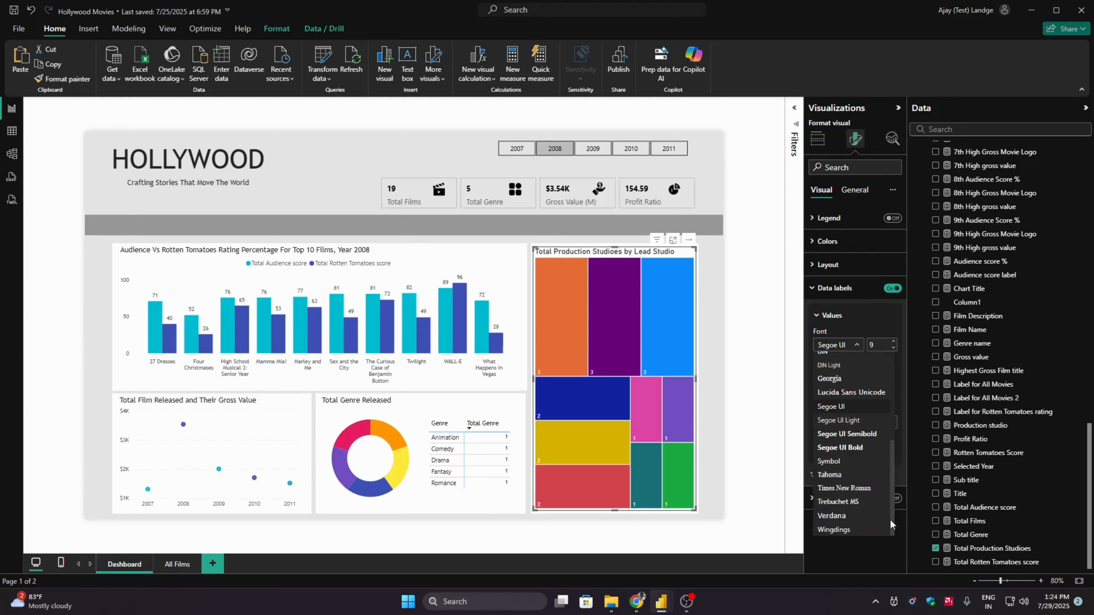
left_click(848, 503)
left_click(894, 342)
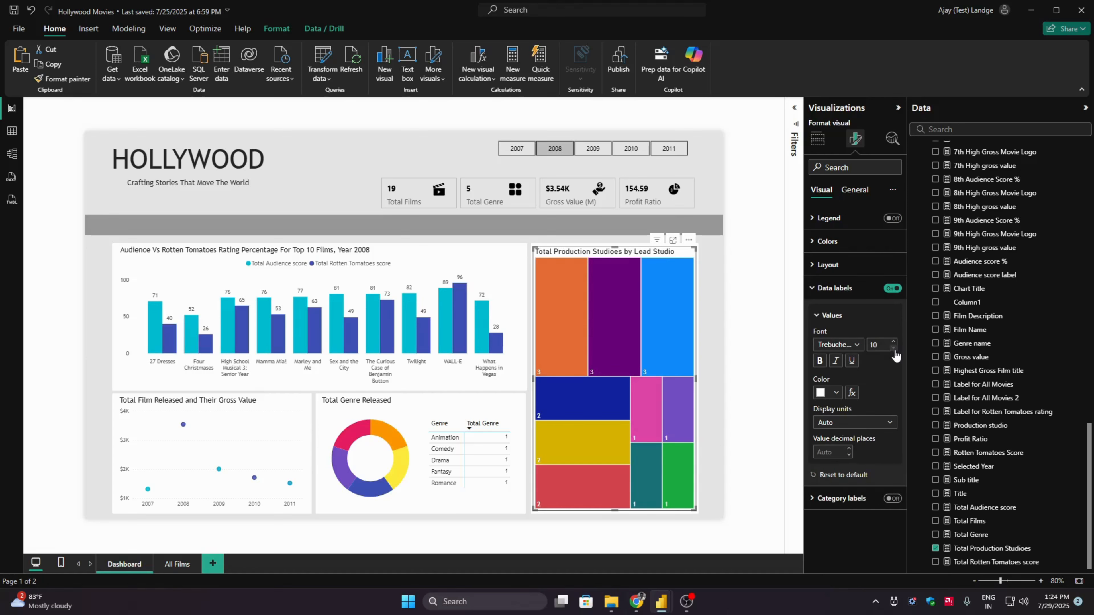
left_click(833, 287)
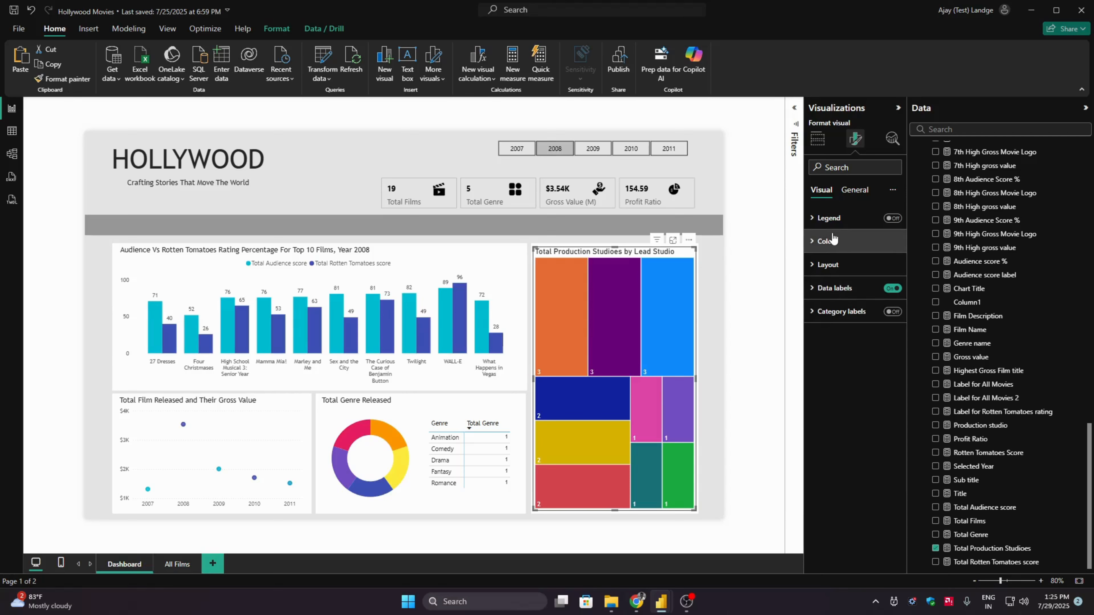
- Set the treemap title's font size to 12
left_click(852, 190)
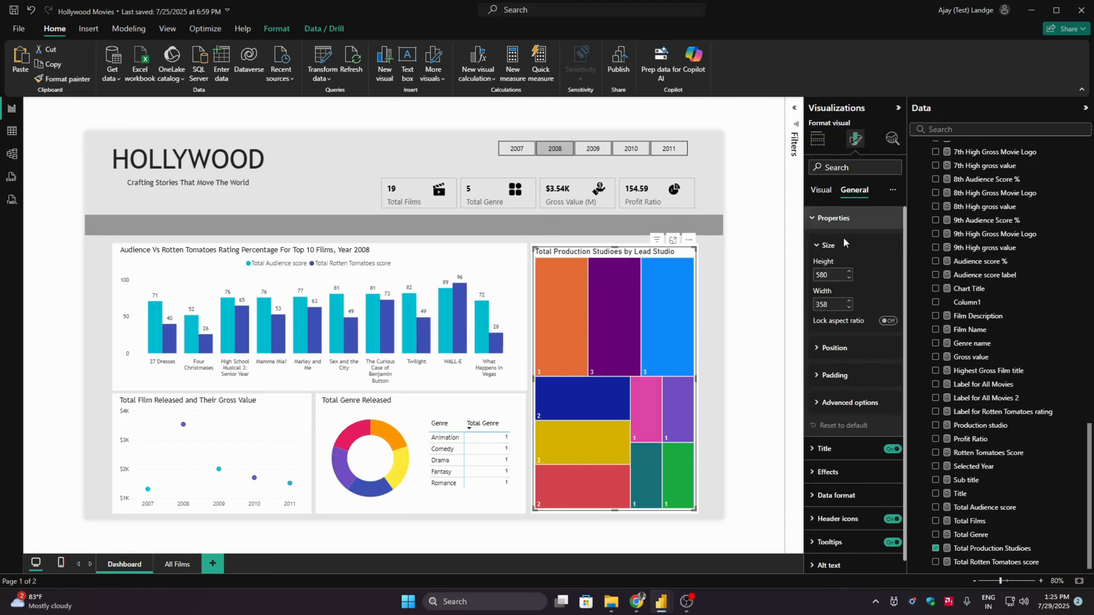
left_click(838, 228)
left_click(836, 242)
left_click(856, 358)
scroll(888, 459, "down", 5)
left_click(854, 516)
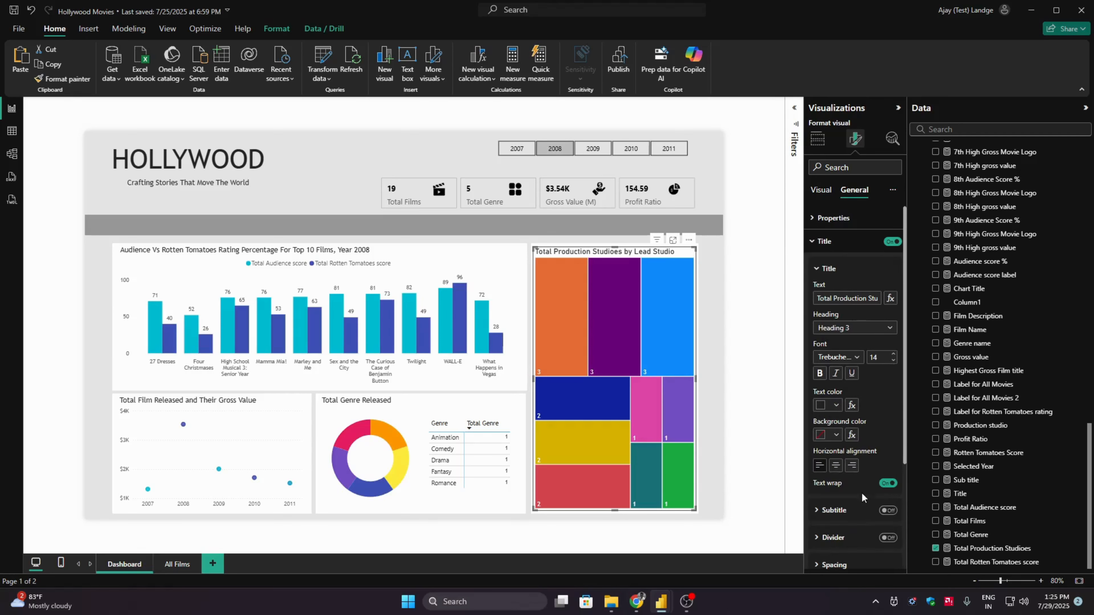
left_click(894, 362)
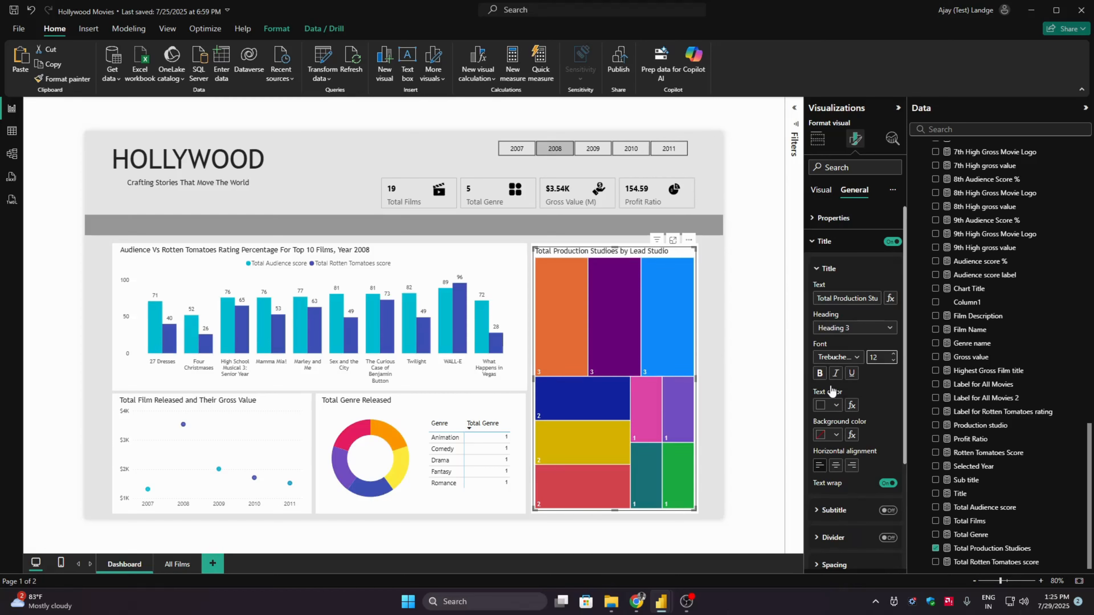
left_click(829, 247)
- Turn off the treemap's background effect
left_click(829, 263)
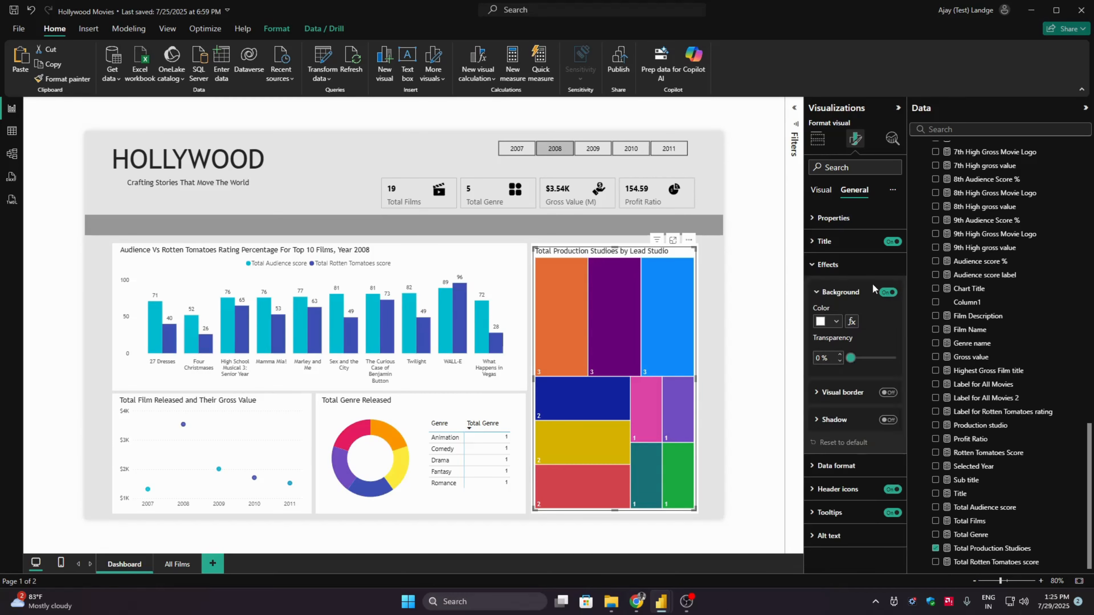
left_click(887, 292)
left_click(828, 264)
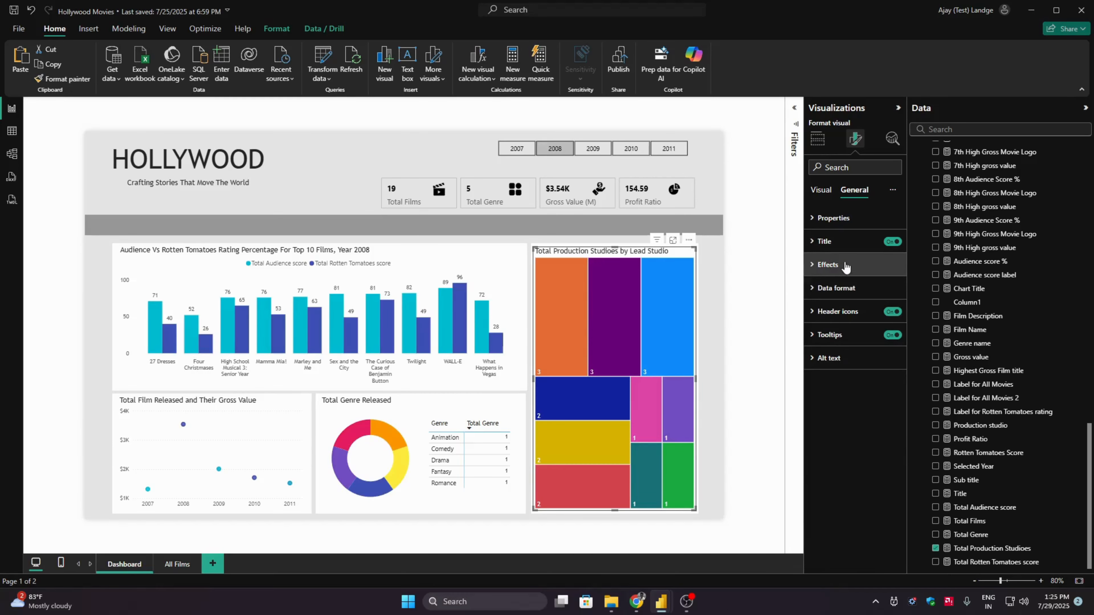
- Set the Fox tile colour in the production studios treemap to hex #002147
left_click(820, 192)
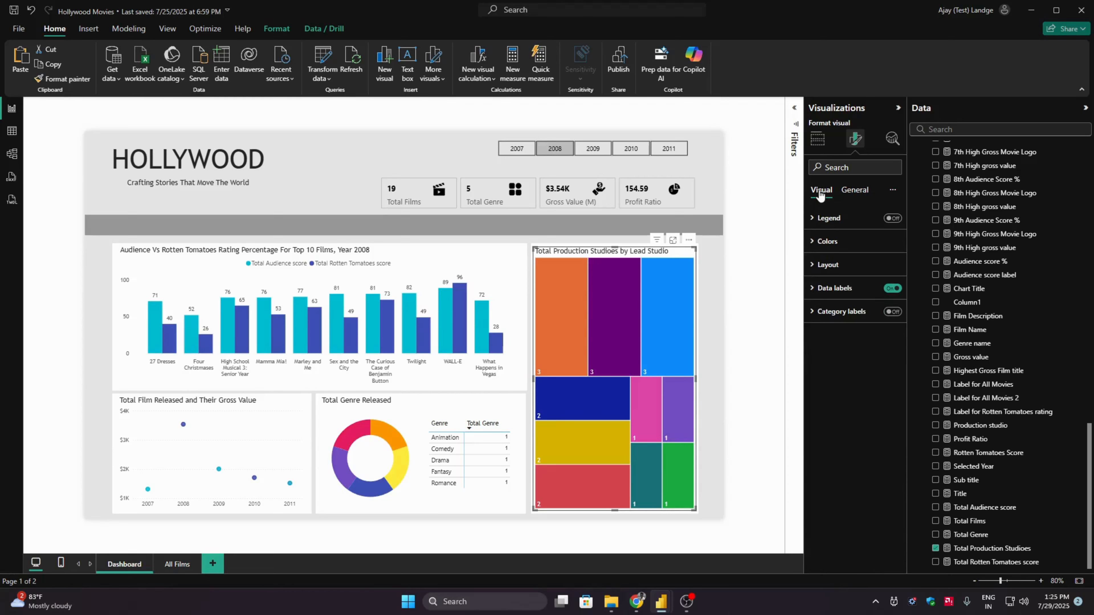
left_click(858, 245)
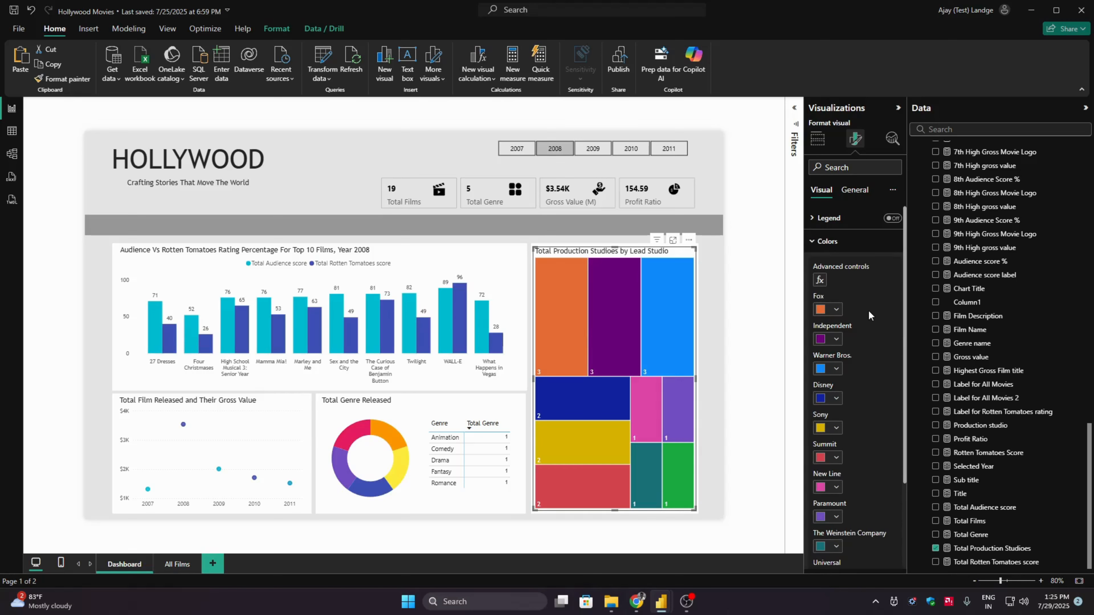
left_click(838, 307)
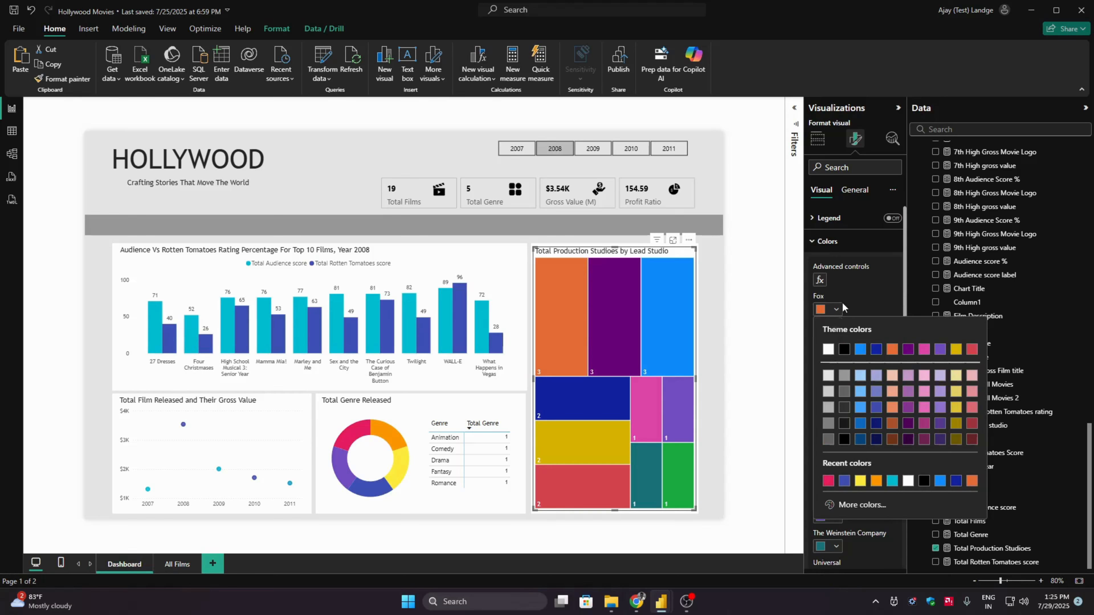
left_click(861, 504)
left_click(863, 497)
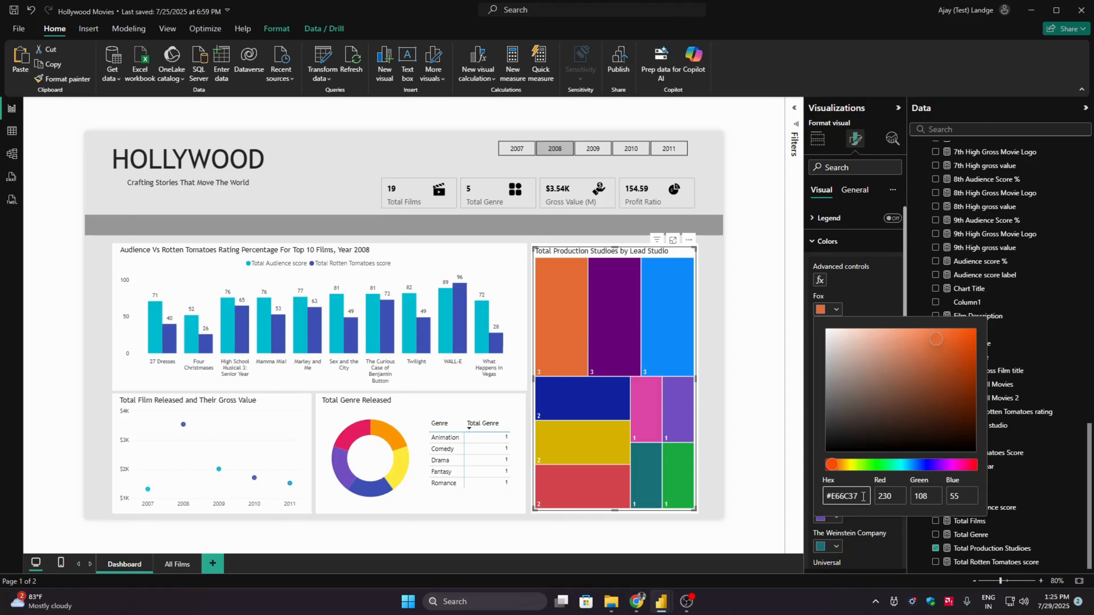
double_click(863, 497)
key("BackSpace")
type("002147")
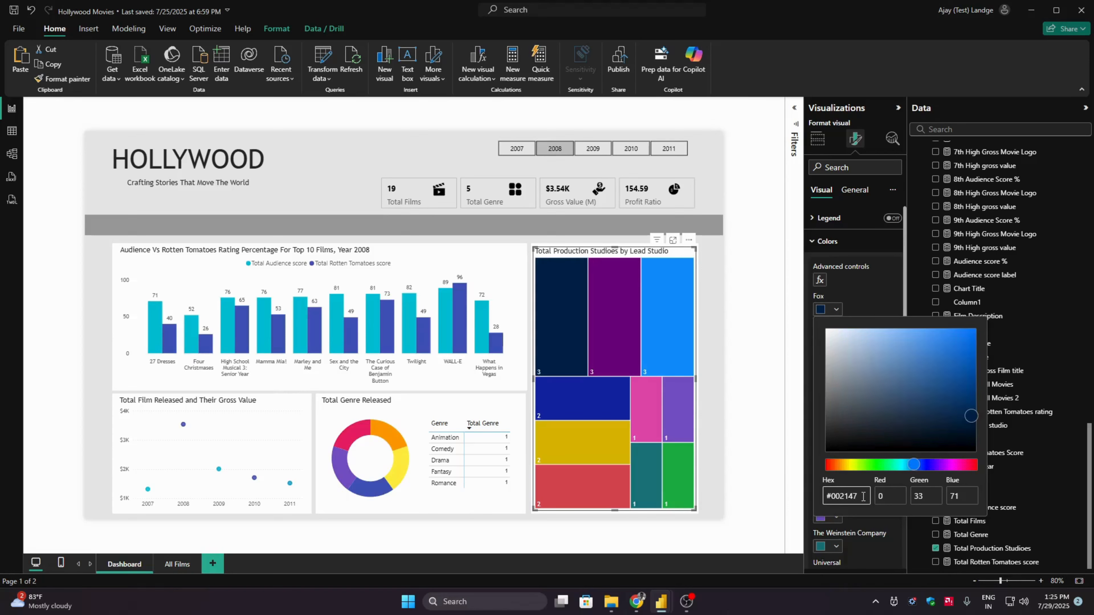
left_click(864, 268)
- Set the Independent tile colour in the treemap to hex #00BCD4
left_click(833, 339)
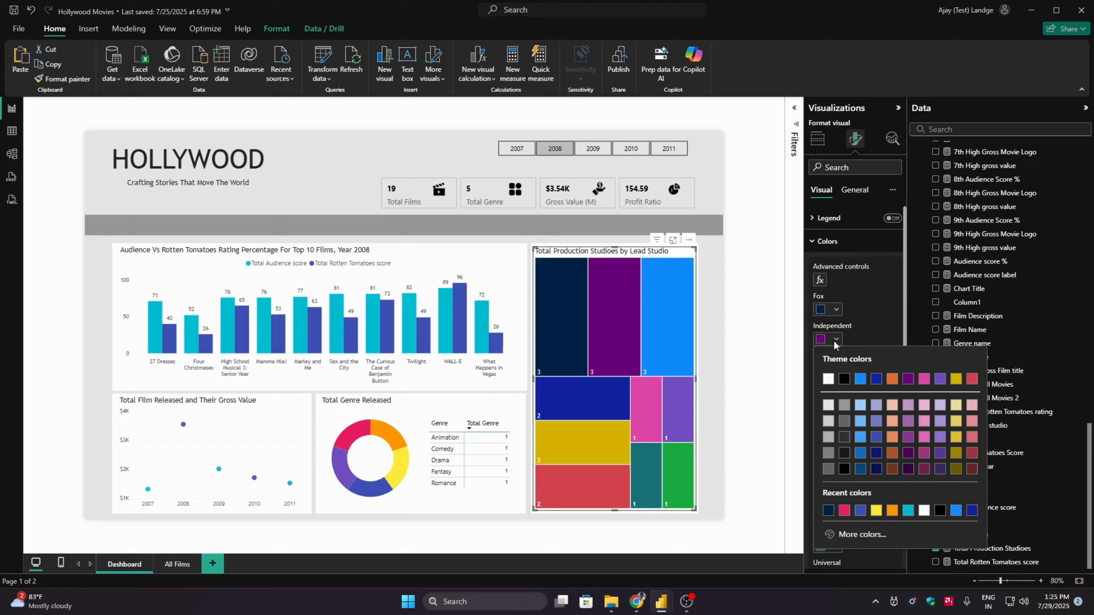
left_click(857, 531)
left_click(861, 525)
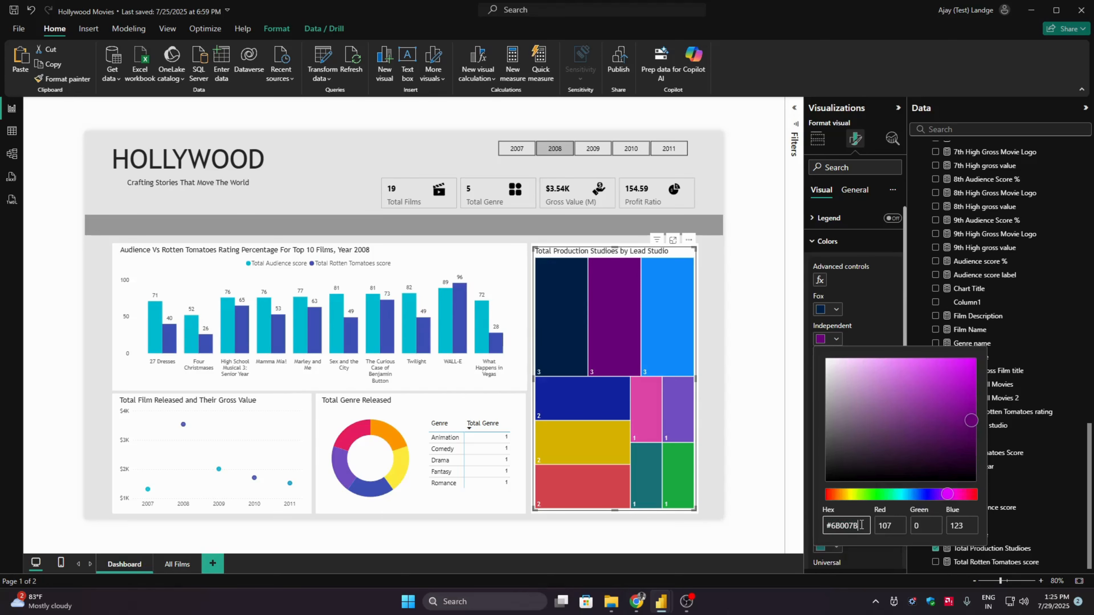
double_click(862, 525)
key("BackSpace")
type("00BCD4")
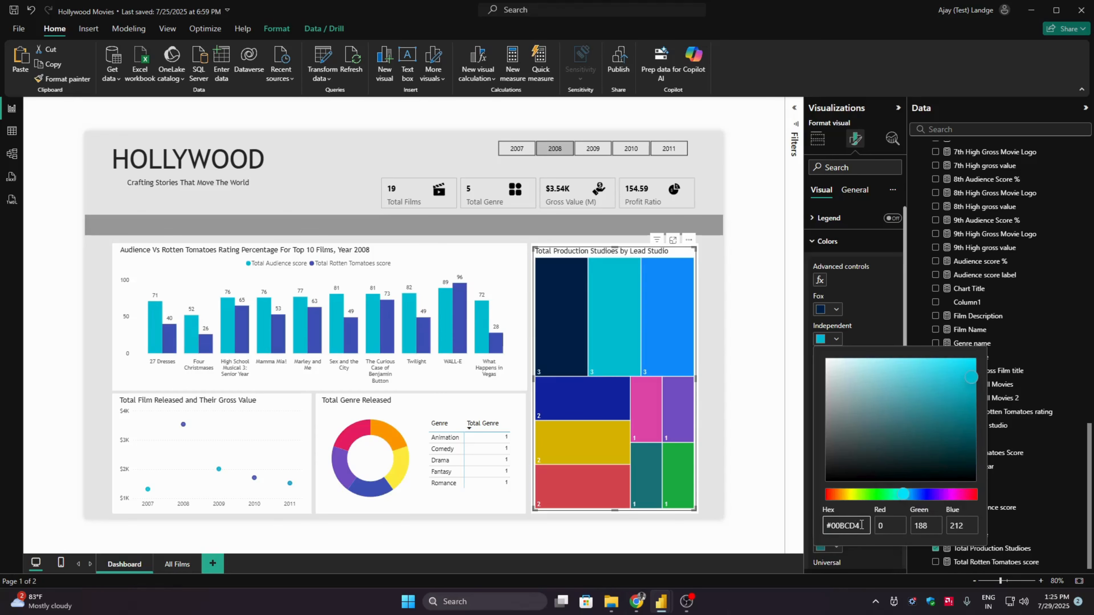
left_click(848, 328)
- Set the Warner Bros. tile colour in the treemap to hex #FDBB30
left_click(835, 368)
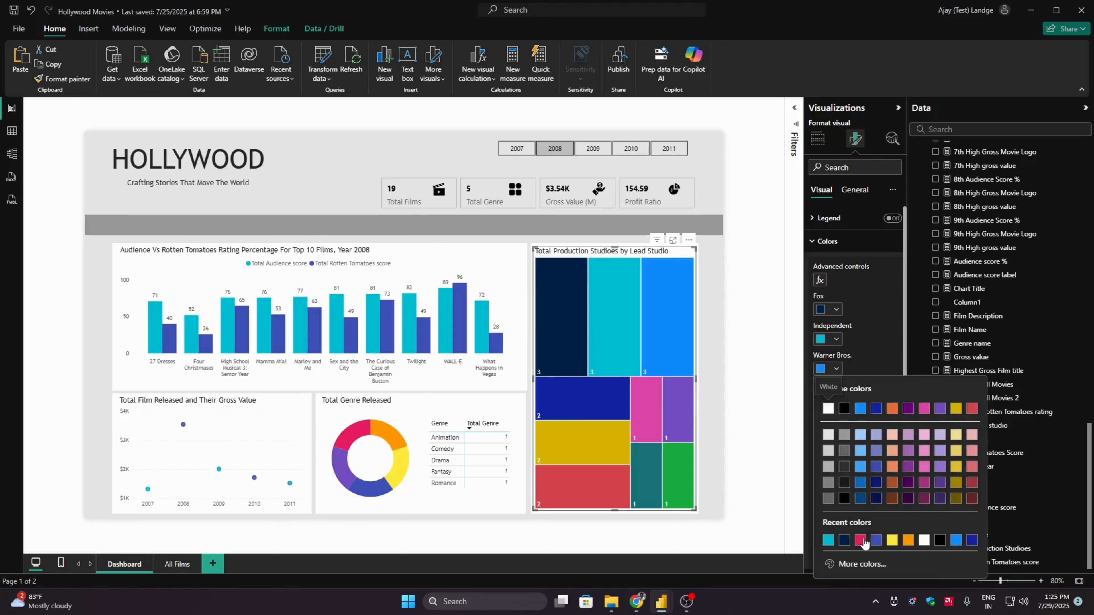
left_click(861, 563)
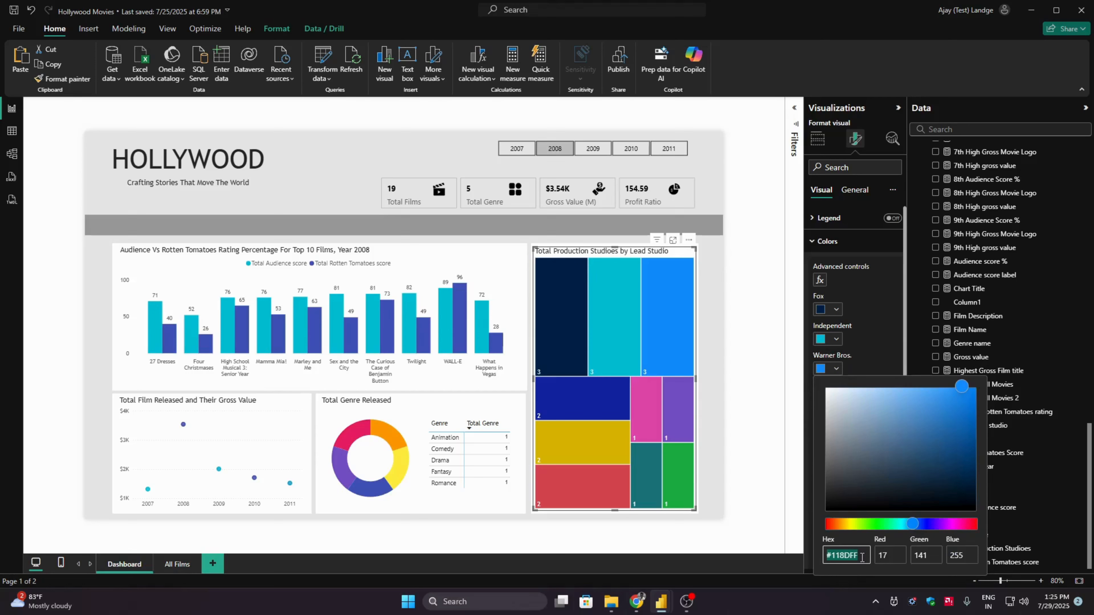
double_click(862, 557)
key("BackSpace")
type("FDBB30")
left_click(872, 356)
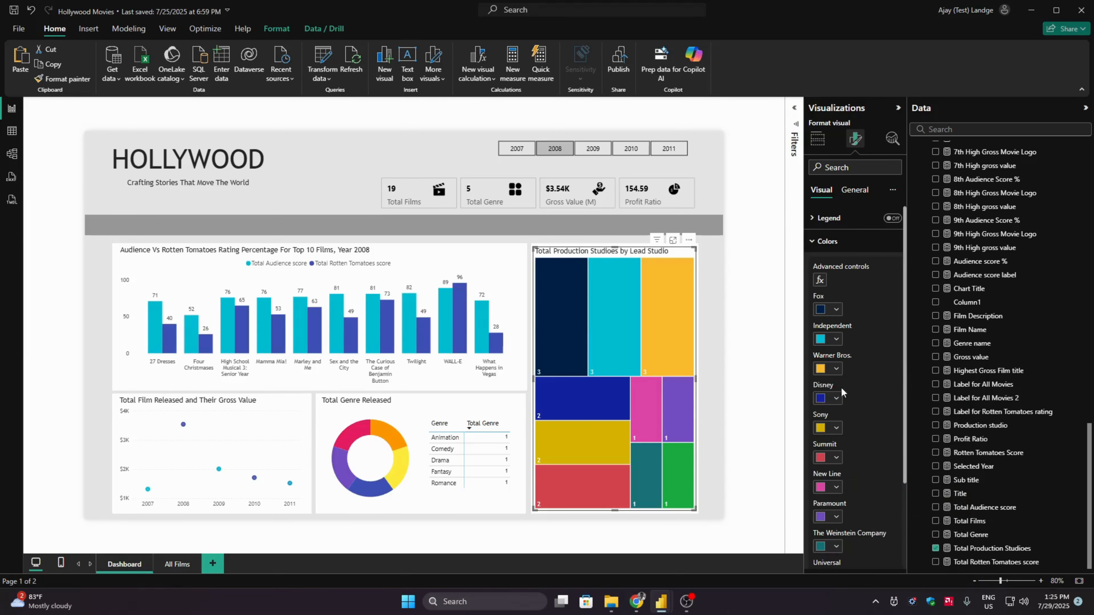
- Set the Disney tile colour in the treemap to hex #113CCF
left_click(836, 397)
left_click(850, 373)
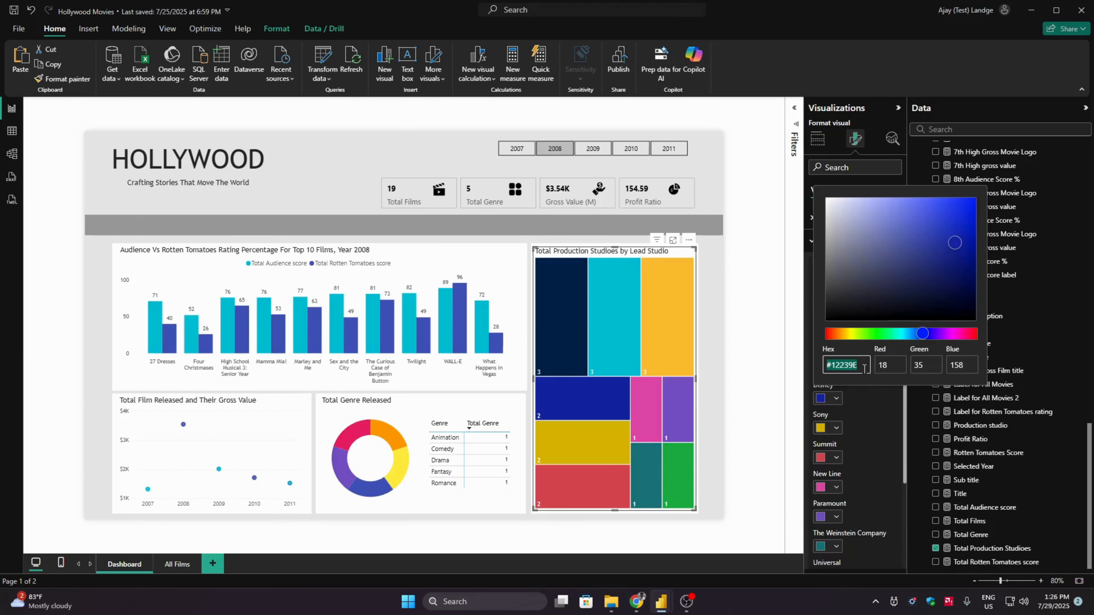
type("#113CCF")
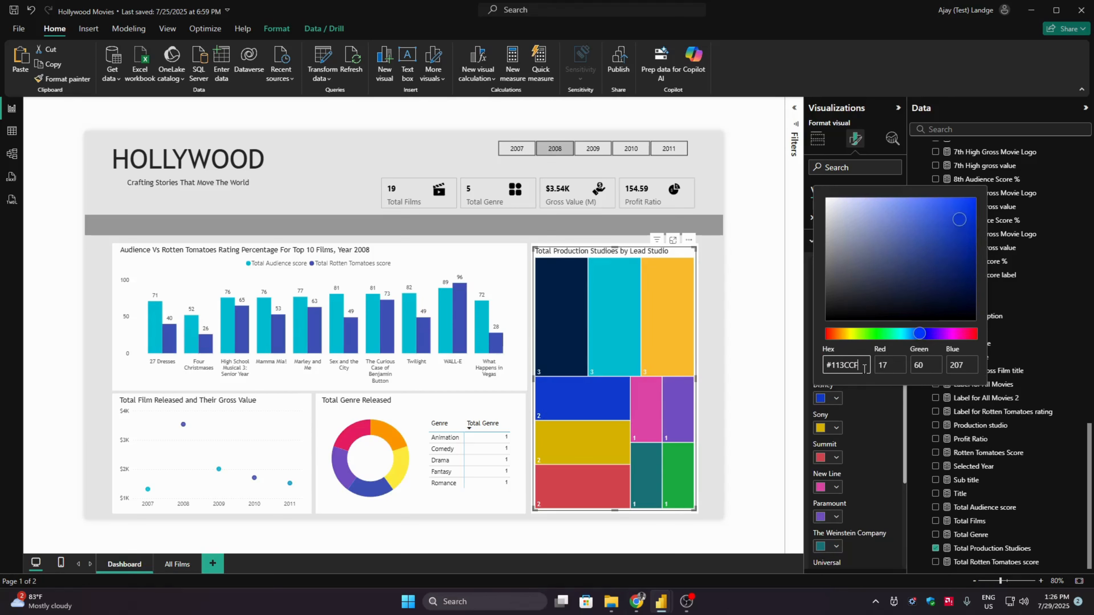
left_click(880, 400)
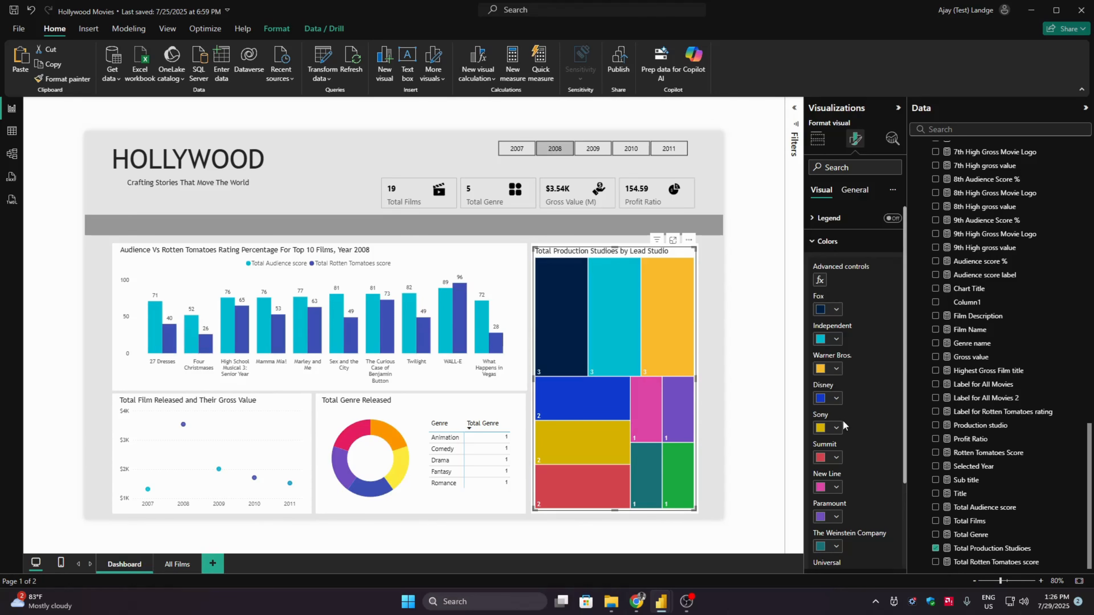
- Set the Sony tile colour in the treemap to hex #3D3C90
left_click(837, 426)
left_click(857, 403)
left_click(863, 395)
type("#")
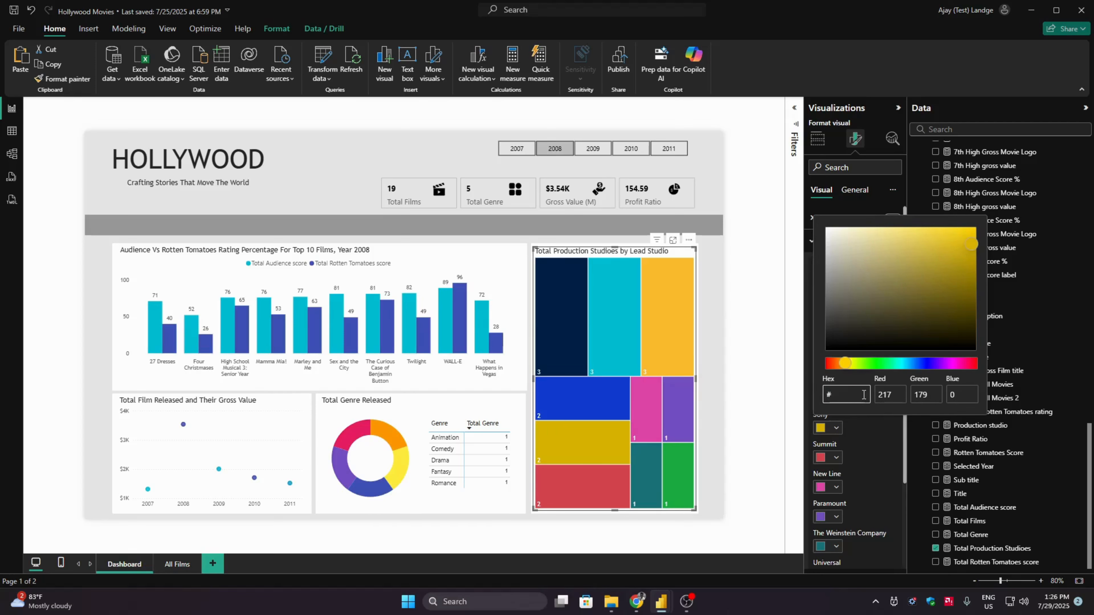
type("3D3C90")
- Set the Summit tile colour in the treemap to hex #00AEEF
left_click(836, 457)
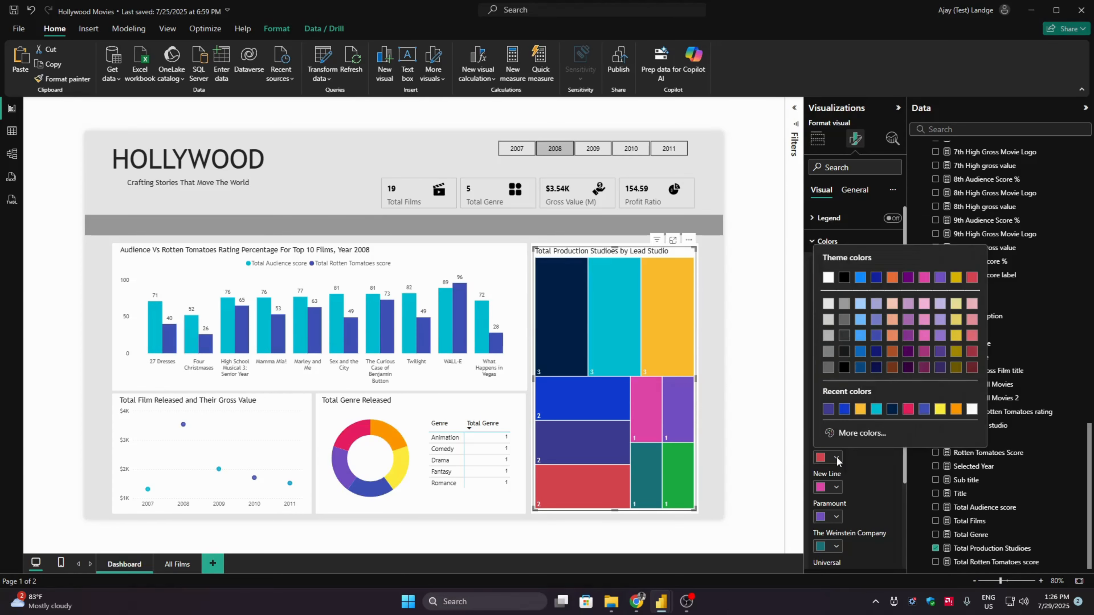
left_click(859, 434)
type("#")
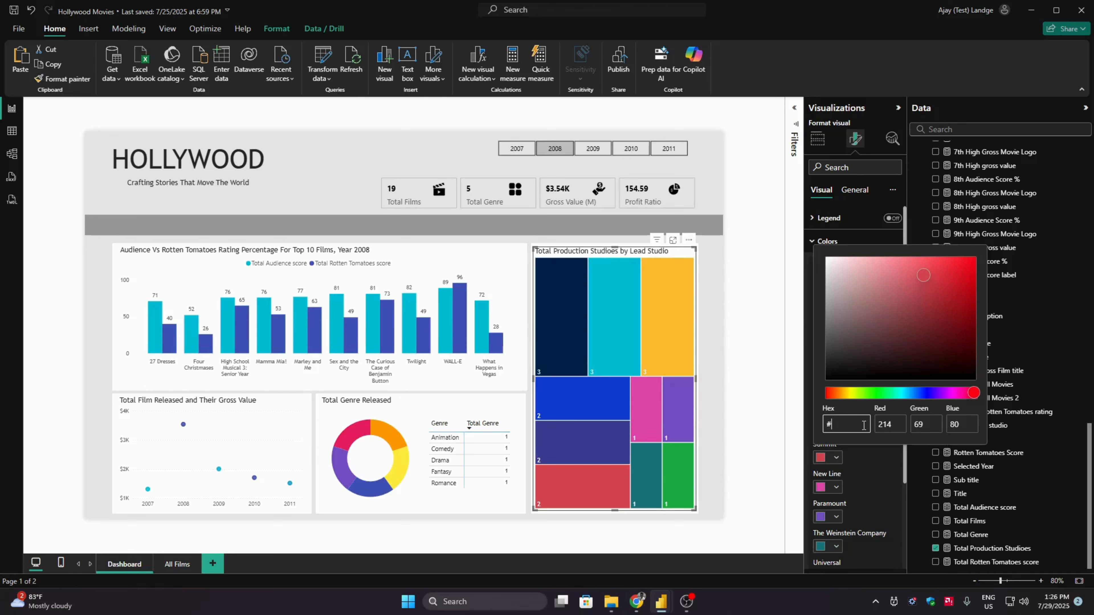
type("00AEEF")
left_click(836, 487)
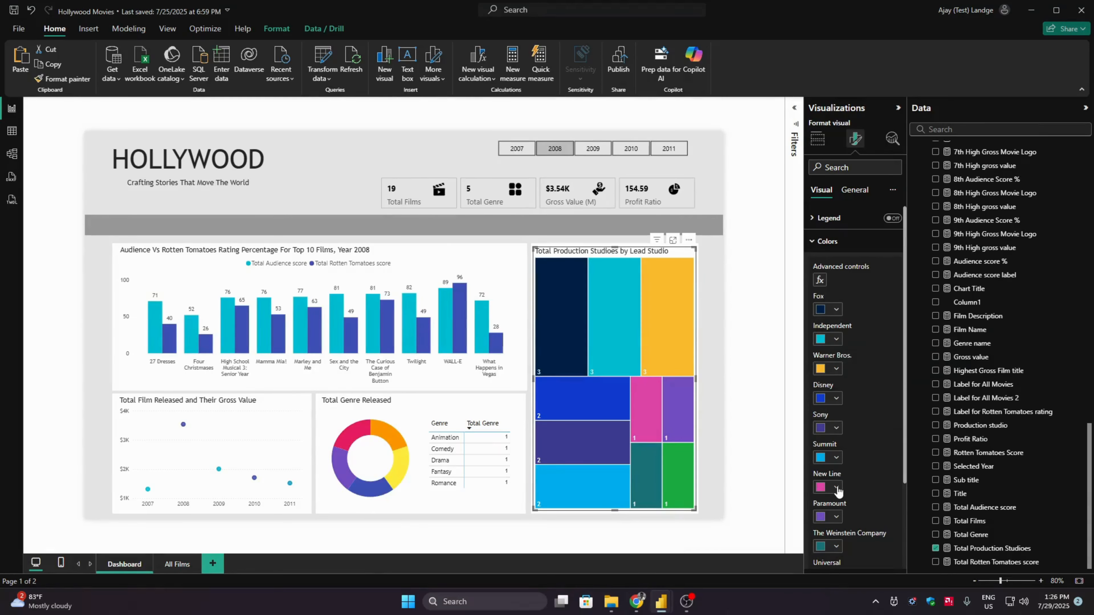
- Try to enter black as the custom colour value of the New Line tile
left_click(836, 486)
left_click(862, 470)
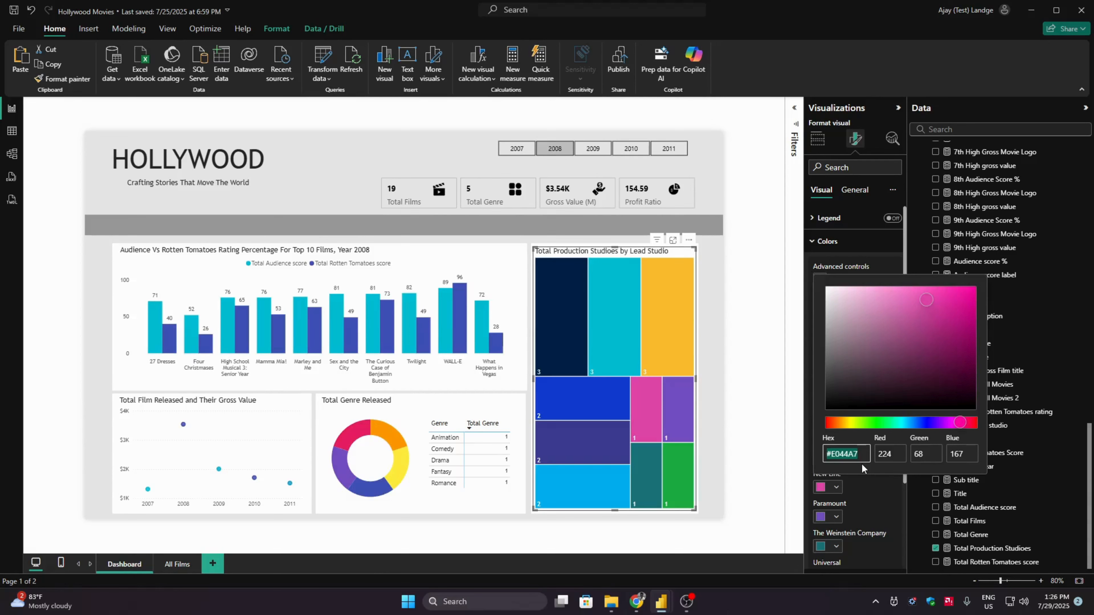
key("Right")
key("ctrl+shift+Left")
key("BackSpace")
type("B")
type("1AC")
type("K")
left_click(868, 484)
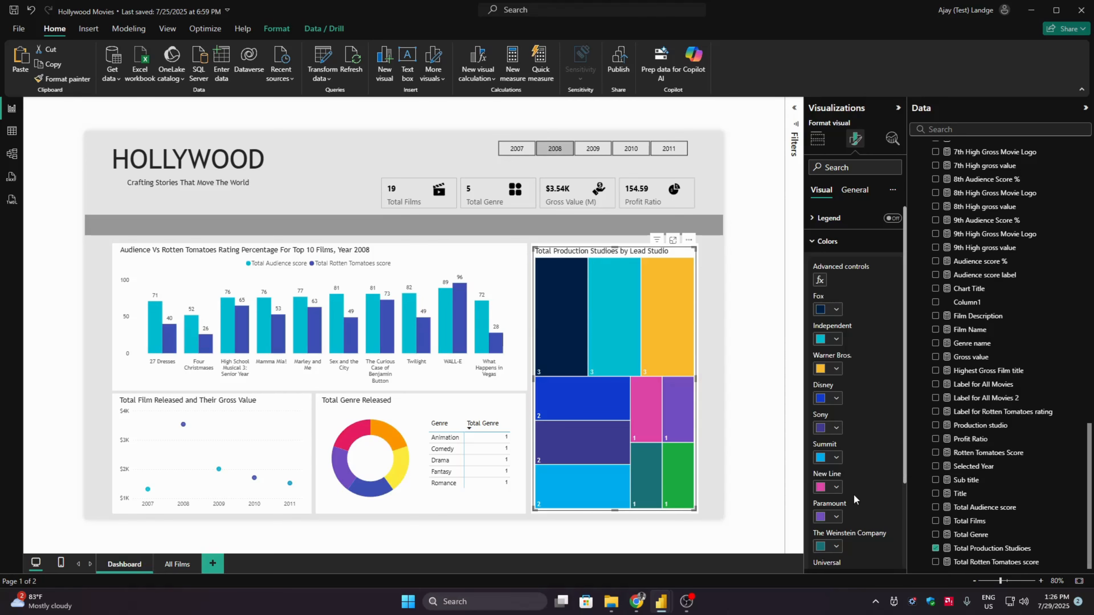
- Set the Paramount tile colour to hex #1D4E89 and the New Line tile colour to the theme's black
left_click(835, 516)
left_click(864, 493)
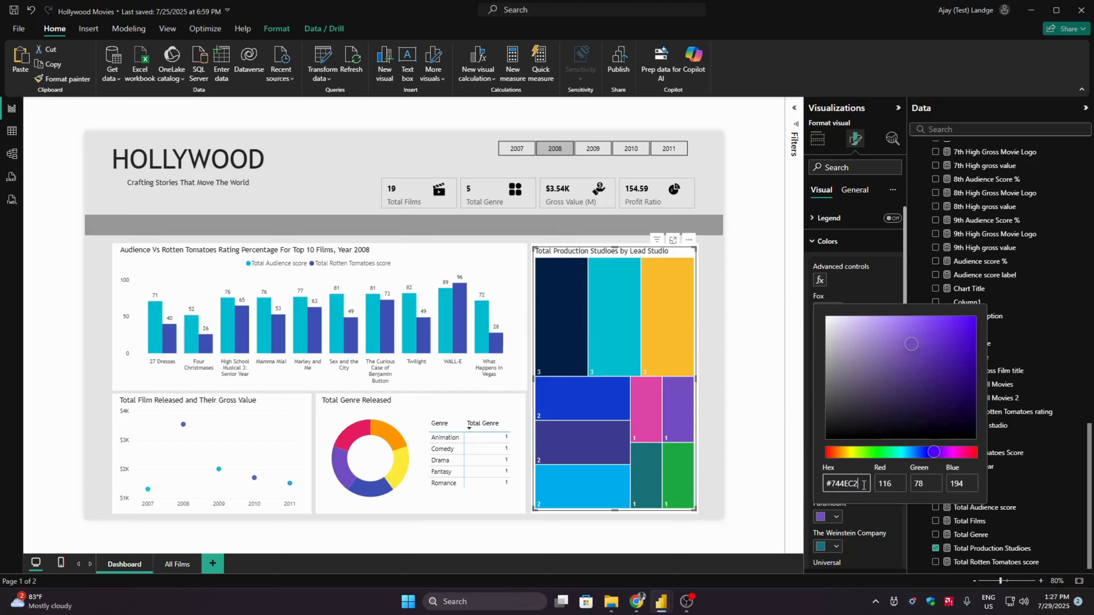
double_click(863, 485)
key("BackSpace")
type("1D")
type("4E89")
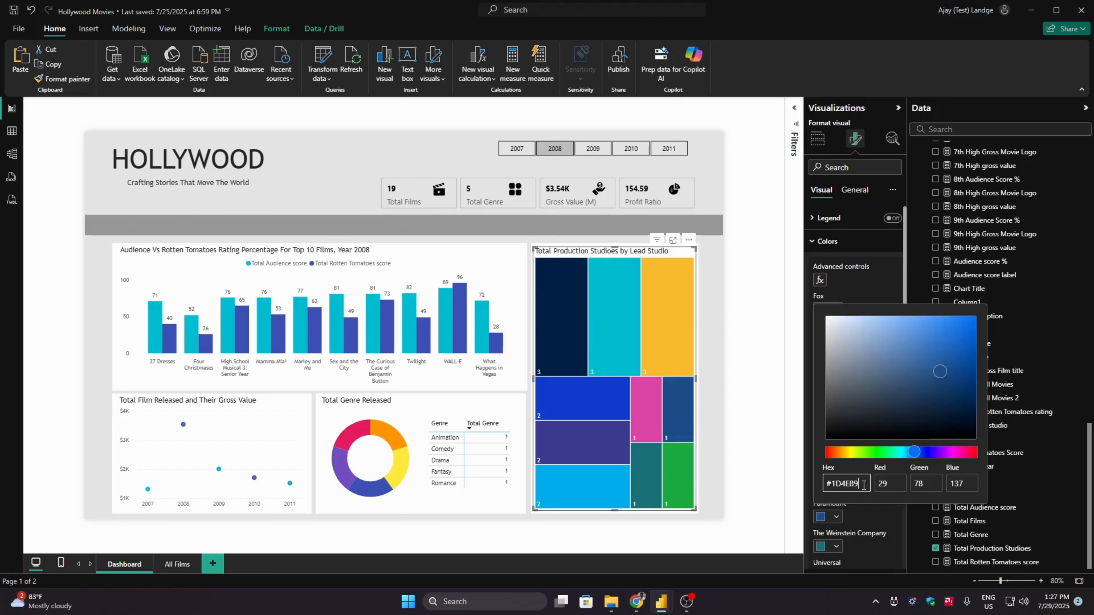
left_click(862, 515)
left_click(836, 488)
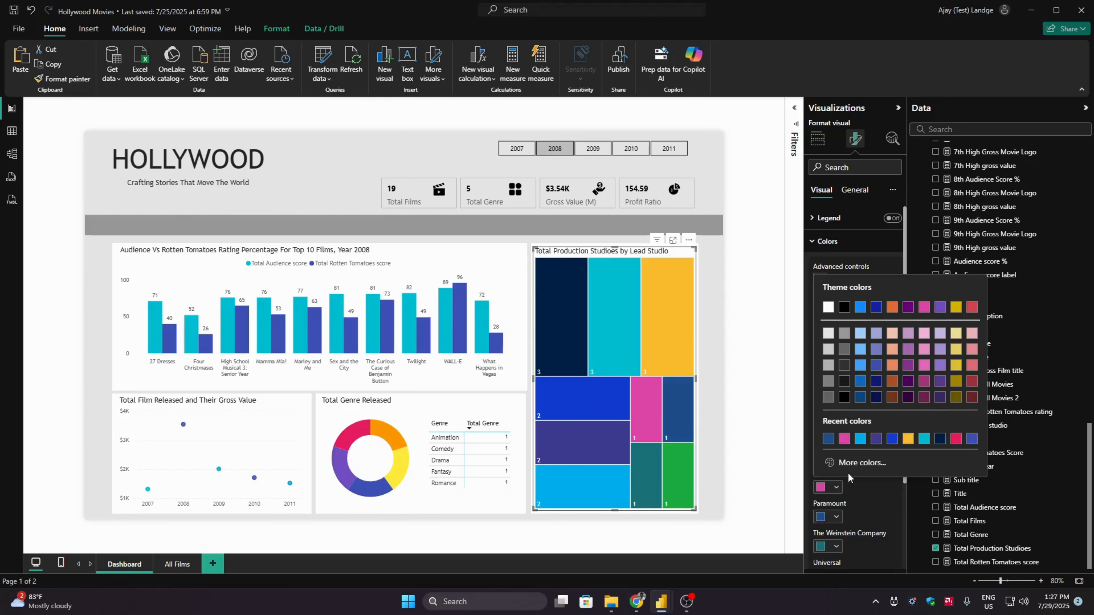
left_click(844, 307)
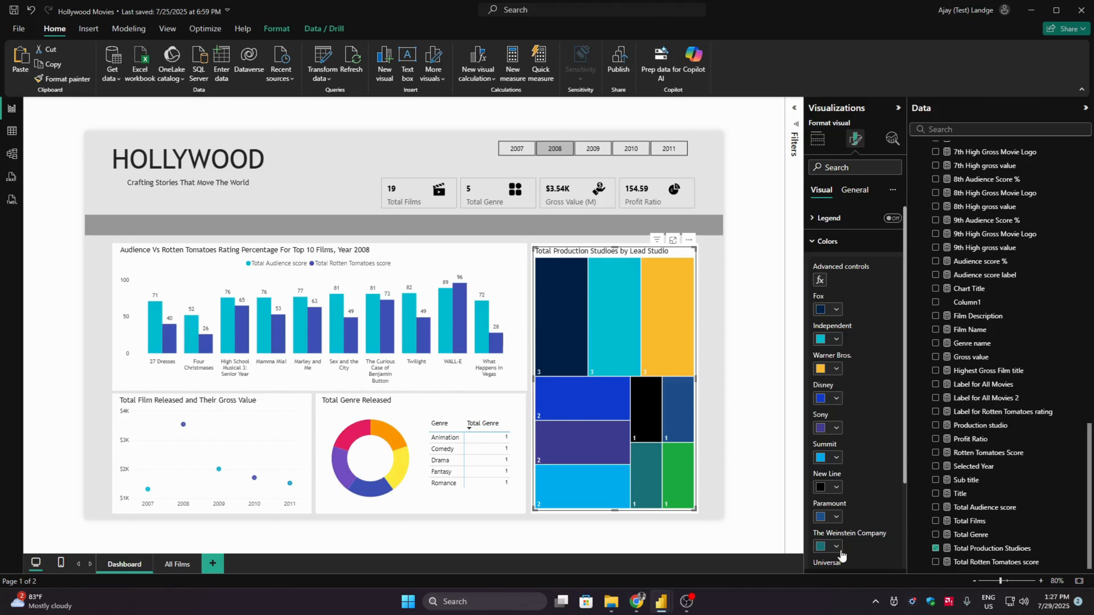
- Set the tile colour of The Weinstein Company in the treemap to hex #118DFF
left_click(835, 546)
left_click(854, 527)
left_click(864, 513)
double_click(864, 513)
key("BackSpace")
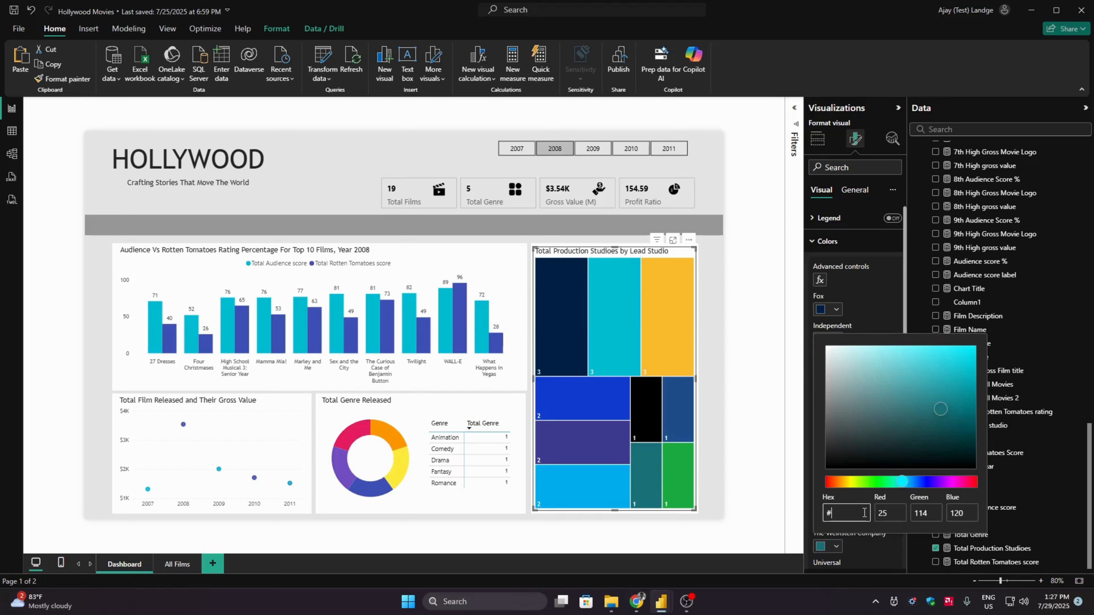
type("118DFF")
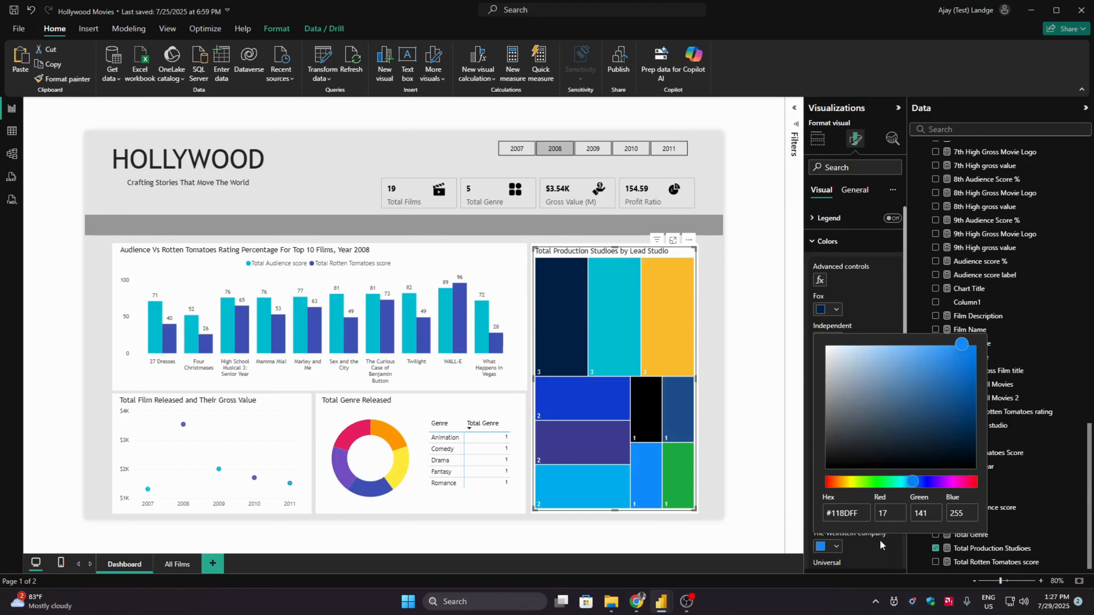
left_click(879, 539)
- Set the Universal tile colour in the treemap to hex #0057A6
left_click_drag(903, 477, 902, 540)
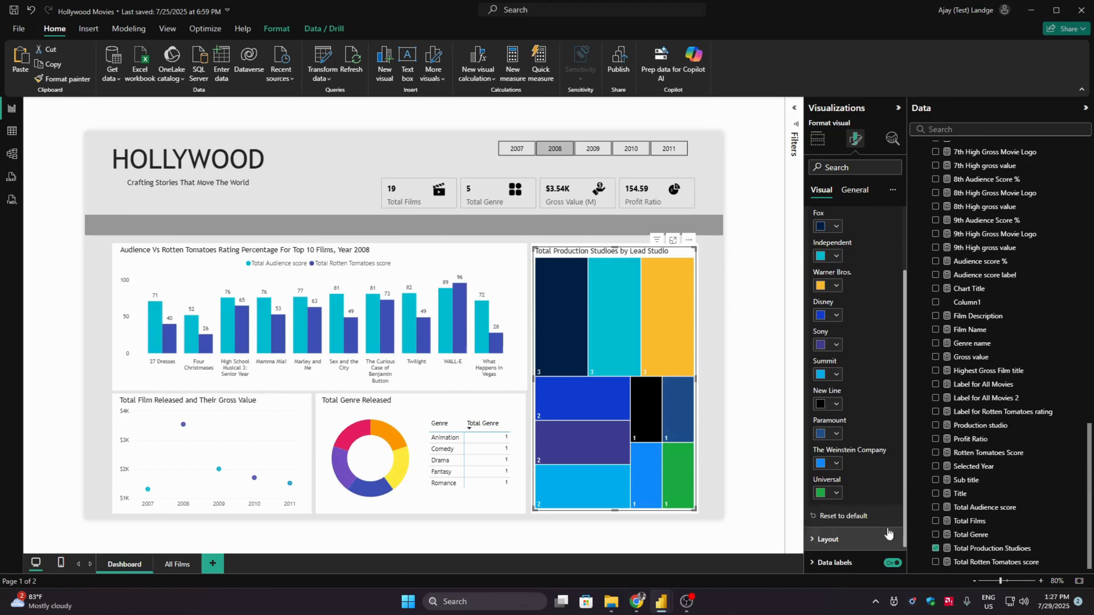
left_click(831, 493)
left_click(859, 468)
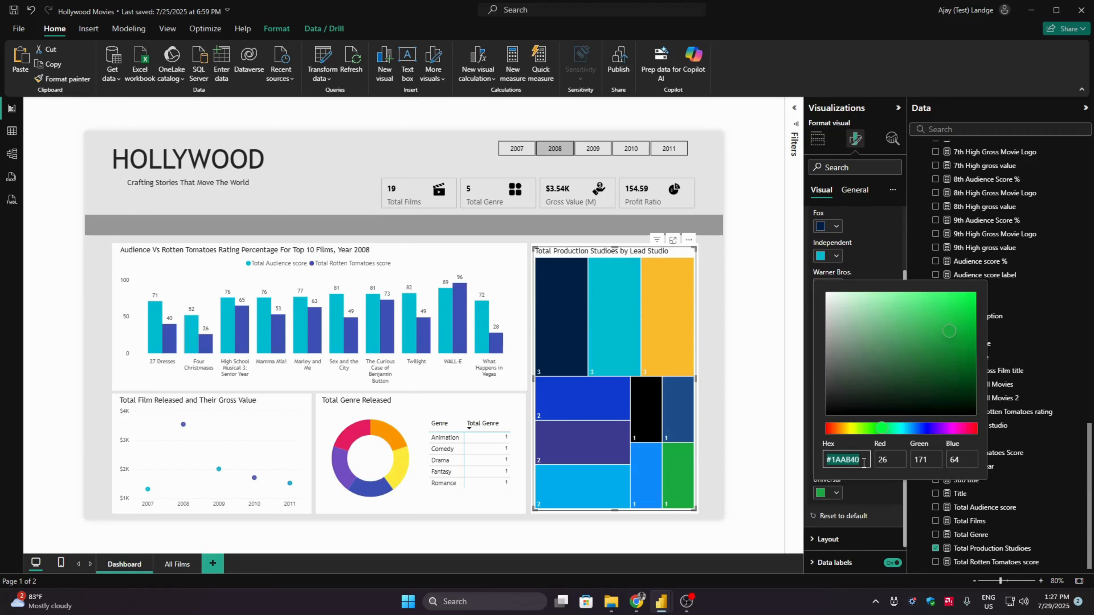
double_click(864, 463)
key("BackSpace")
type("0057A6")
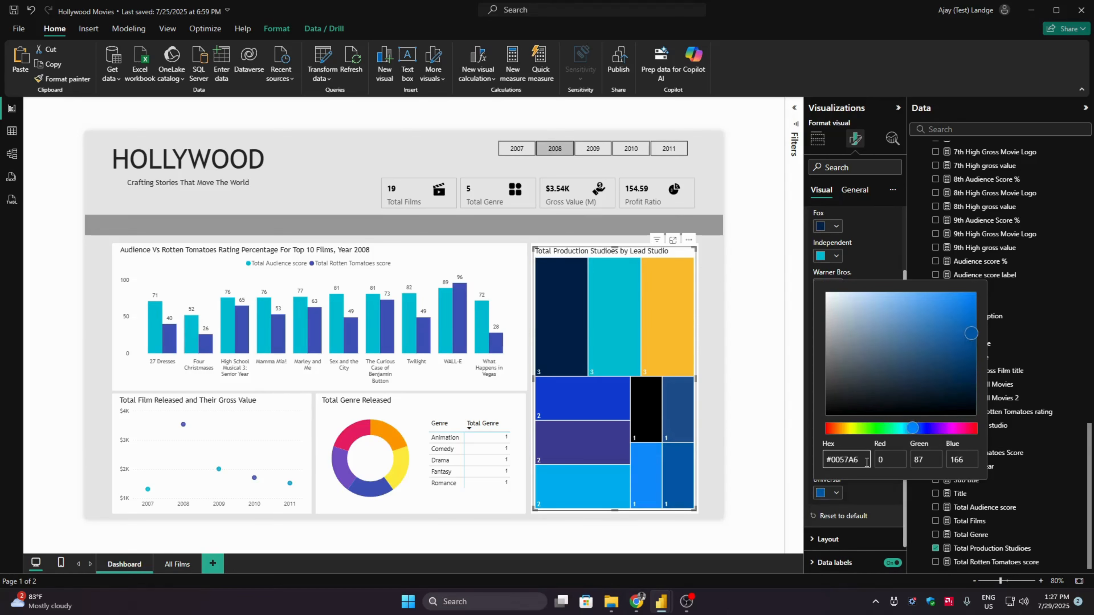
left_click(885, 501)
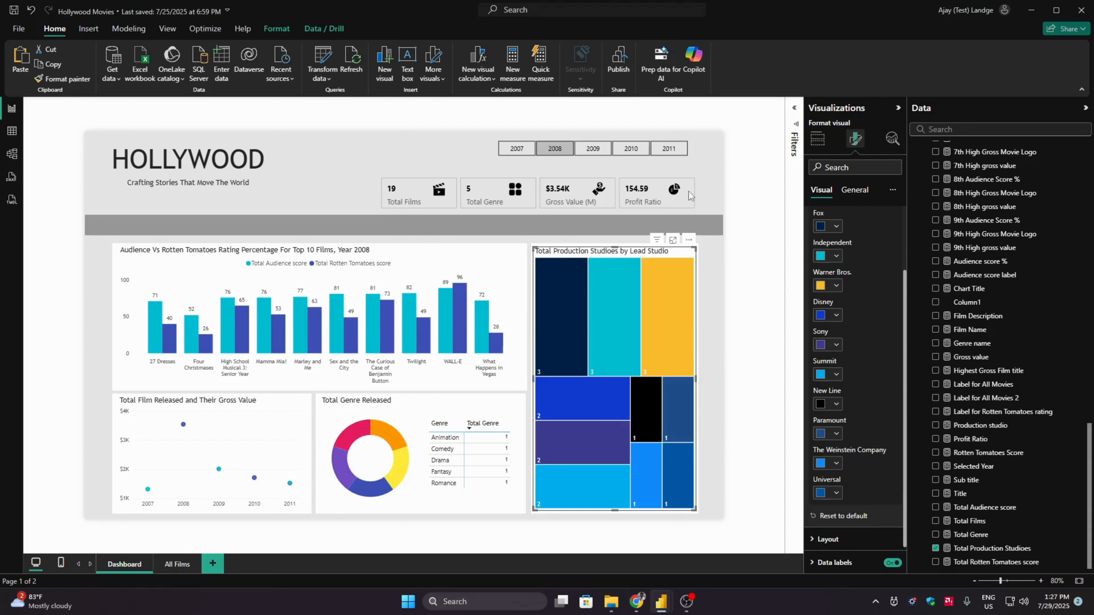
- Filter the dashboard to the year 2010 and review the colours assigned to each studio in the treemap
left_click(631, 148)
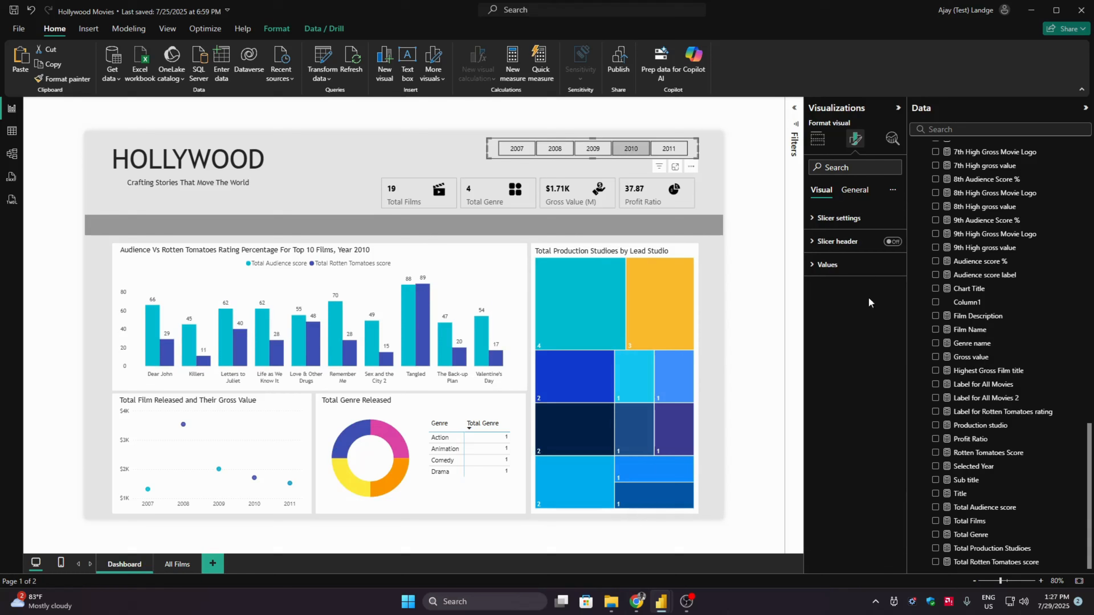
left_click(658, 270)
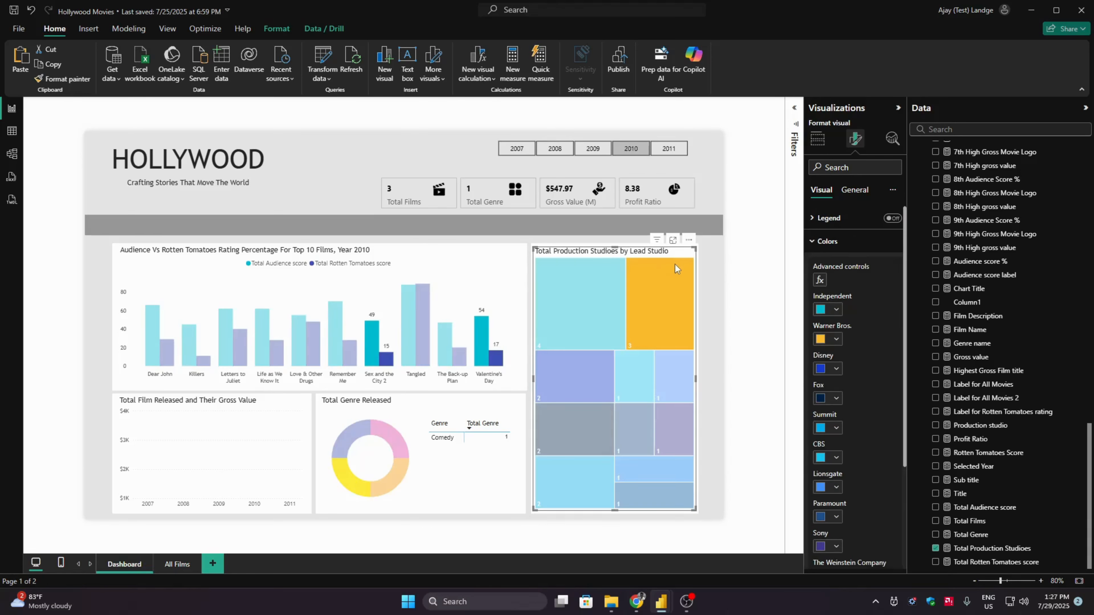
left_click(675, 264)
left_click_drag(905, 458, 904, 470)
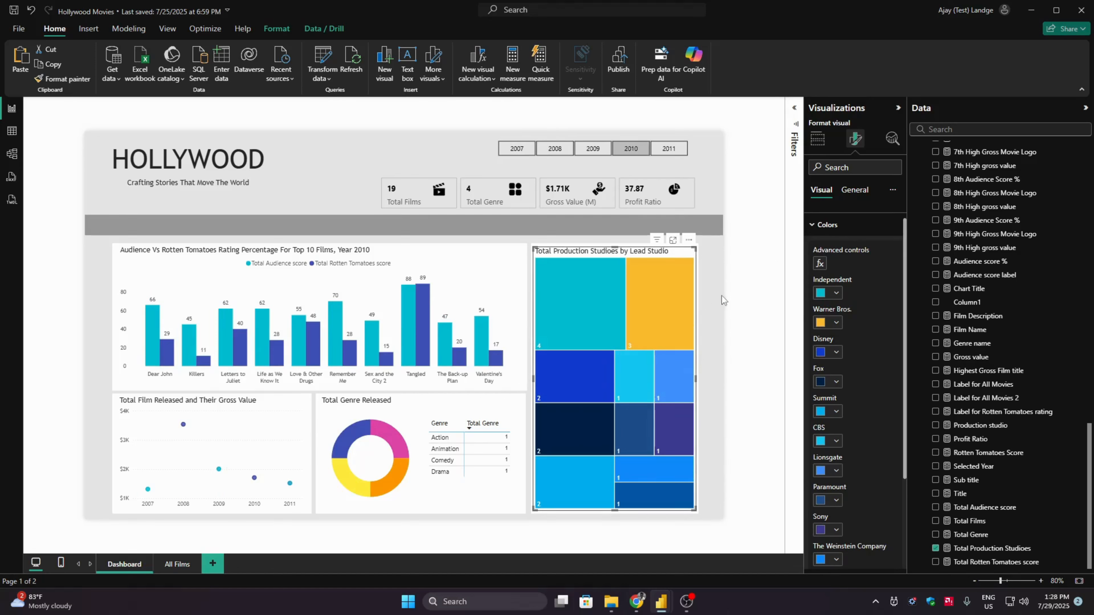
left_click_drag(905, 303, 906, 316)
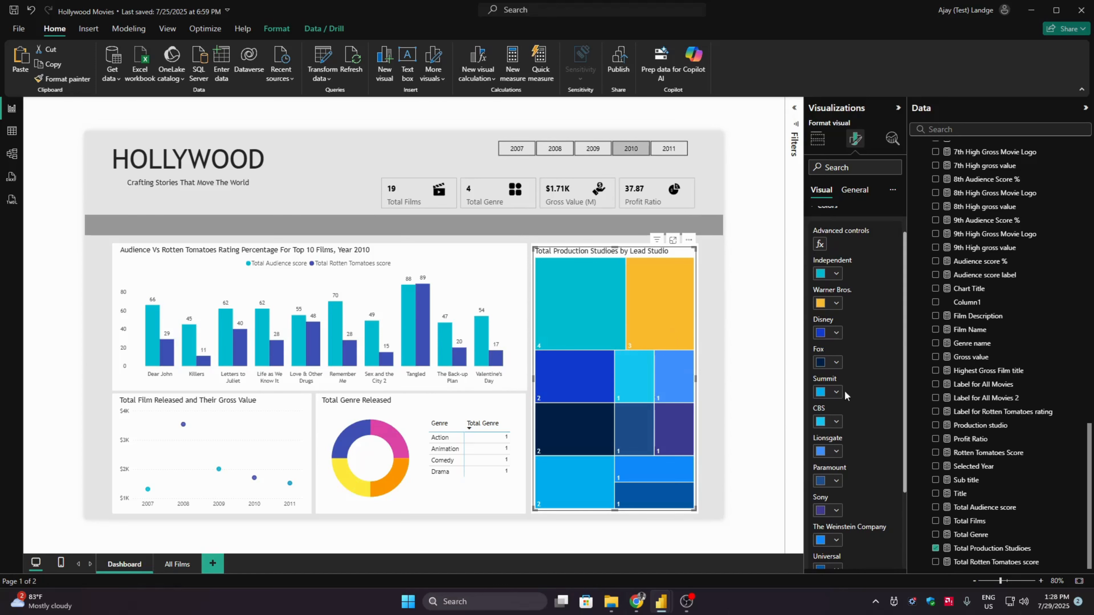
scroll(904, 461, "down", 3)
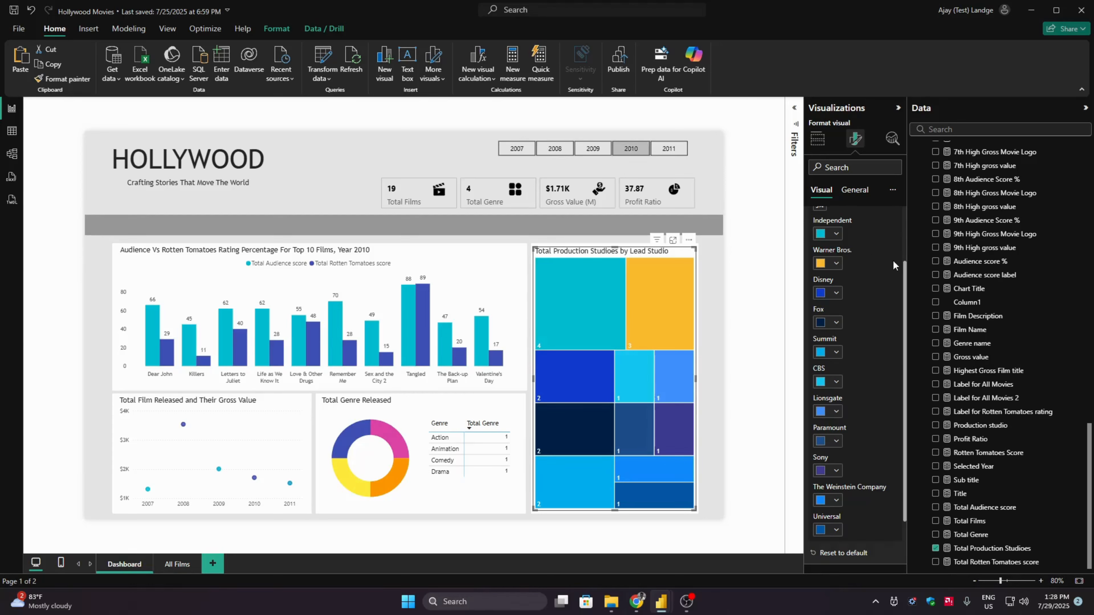
- Set the CBS tile colour in the production studios treemap to hex #00B1E1
left_click_drag(905, 275, 906, 296)
left_click(836, 351)
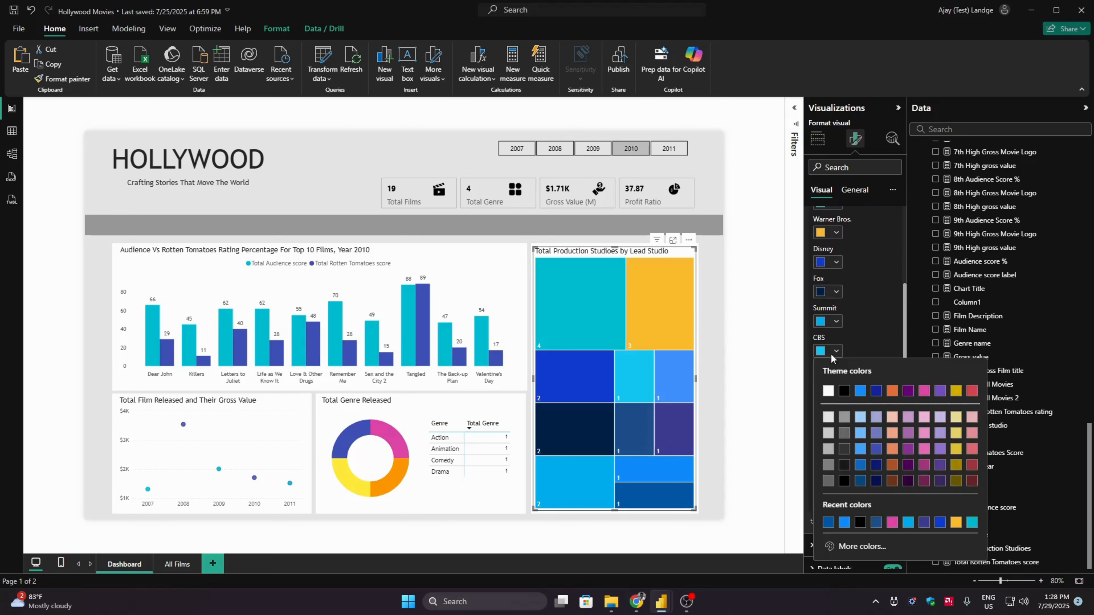
left_click(861, 544)
left_click(863, 539)
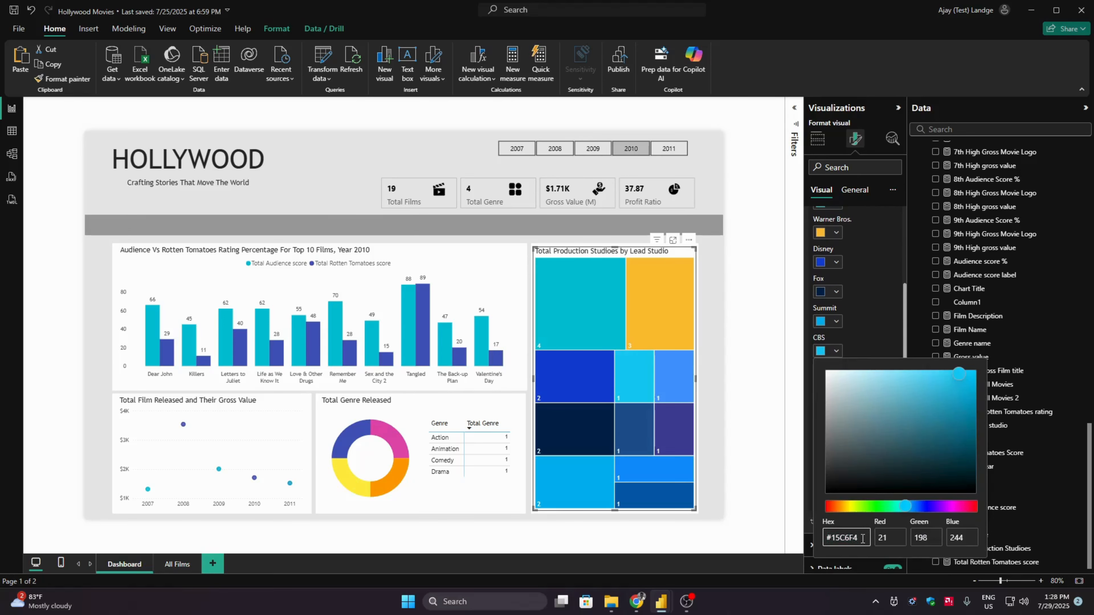
double_click(862, 539)
key("BackSpace")
type("00B1E1")
left_click(895, 329)
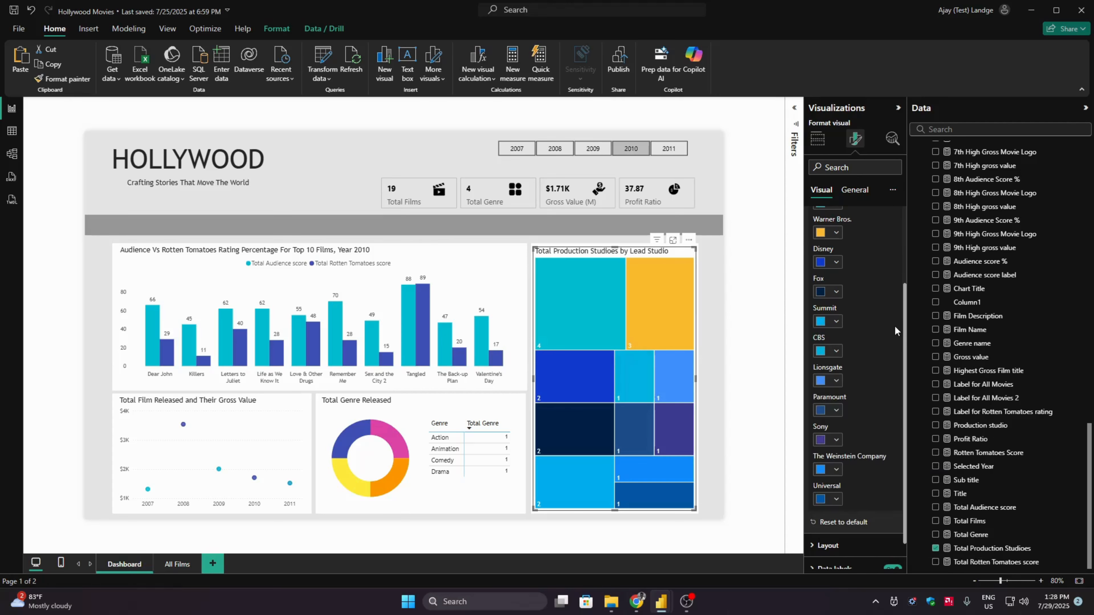
- Set the Lionsgate tile colour in the treemap to hex #002B45 and close the colour settings
left_click(836, 381)
left_click(850, 365)
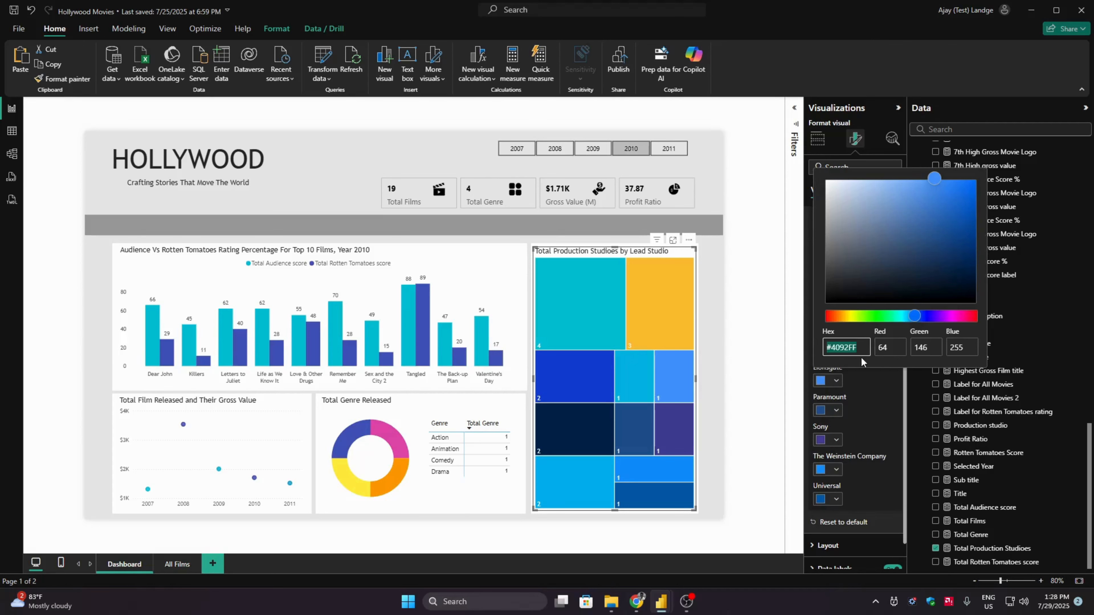
key("Right")
key("ctrl+shift+Left")
type("002B36")
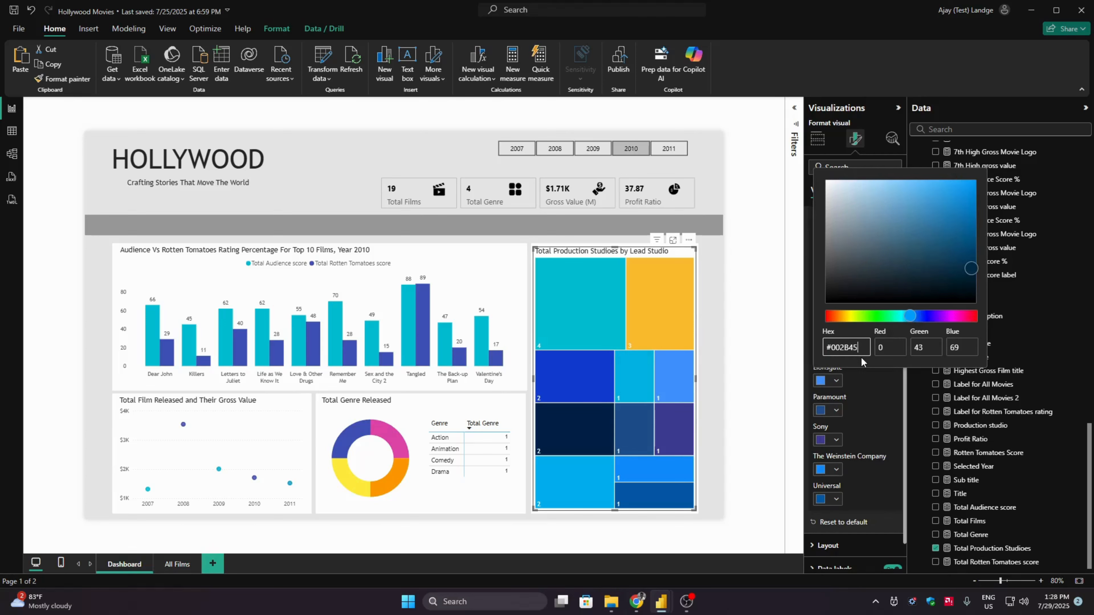
left_click(870, 384)
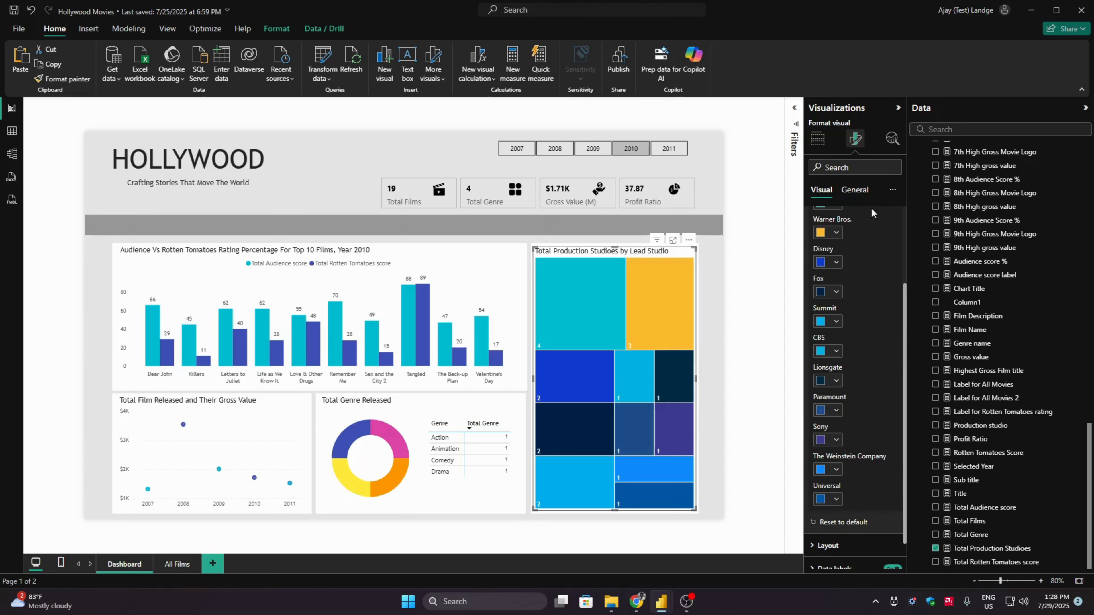
scroll(870, 232, "up", 5)
left_click(864, 244)
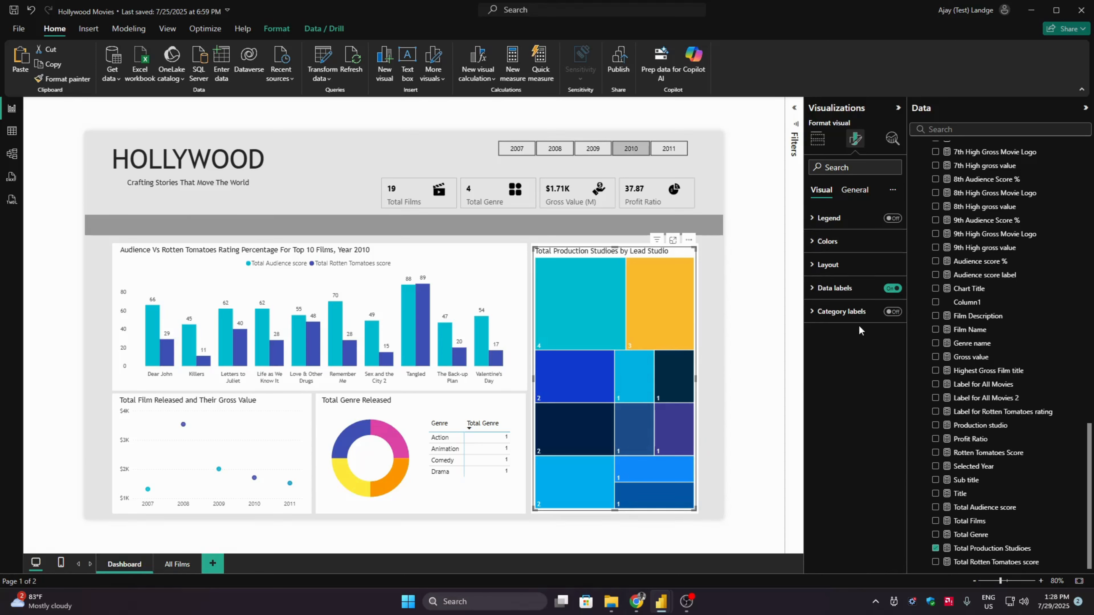
left_click(762, 333)
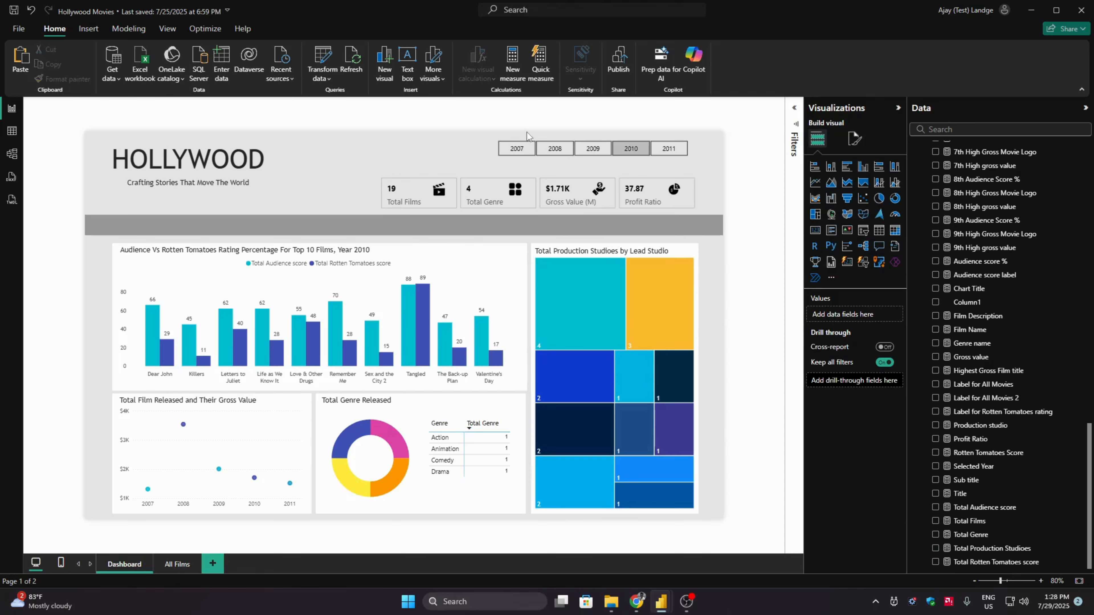
- Filter the dashboard to 2007 and inspect the yearly points in the gross value chart and the genre table
left_click(529, 149)
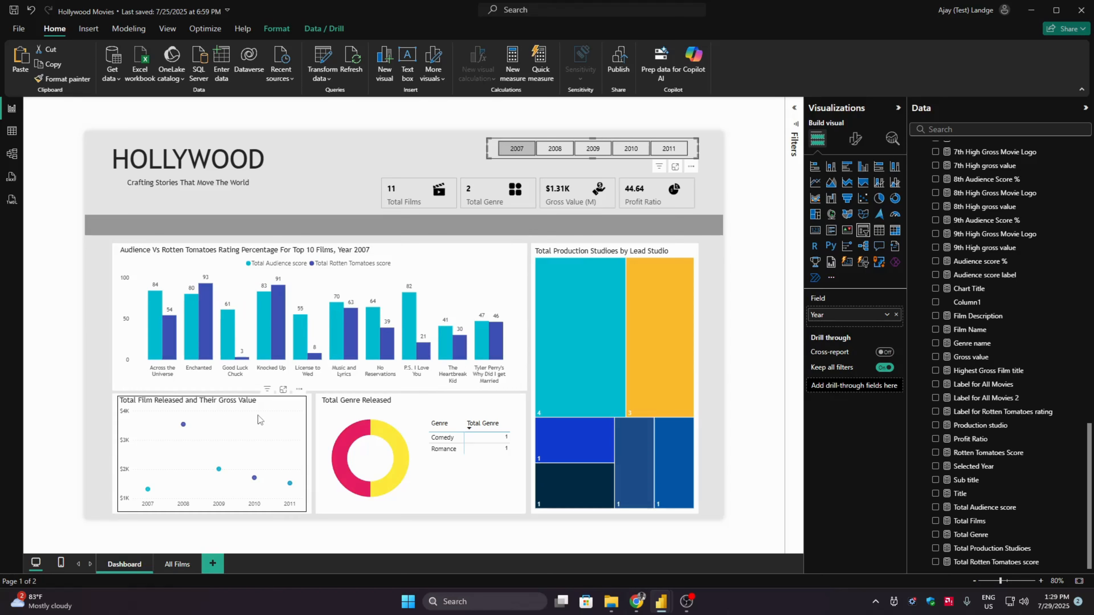
mouse_move(182, 426)
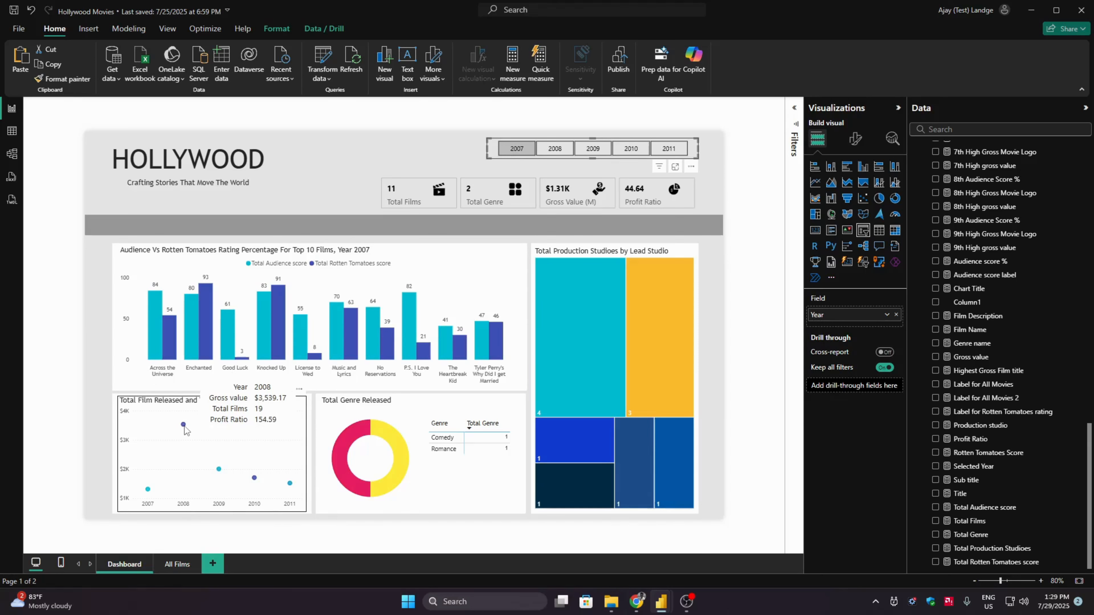
mouse_move(253, 478)
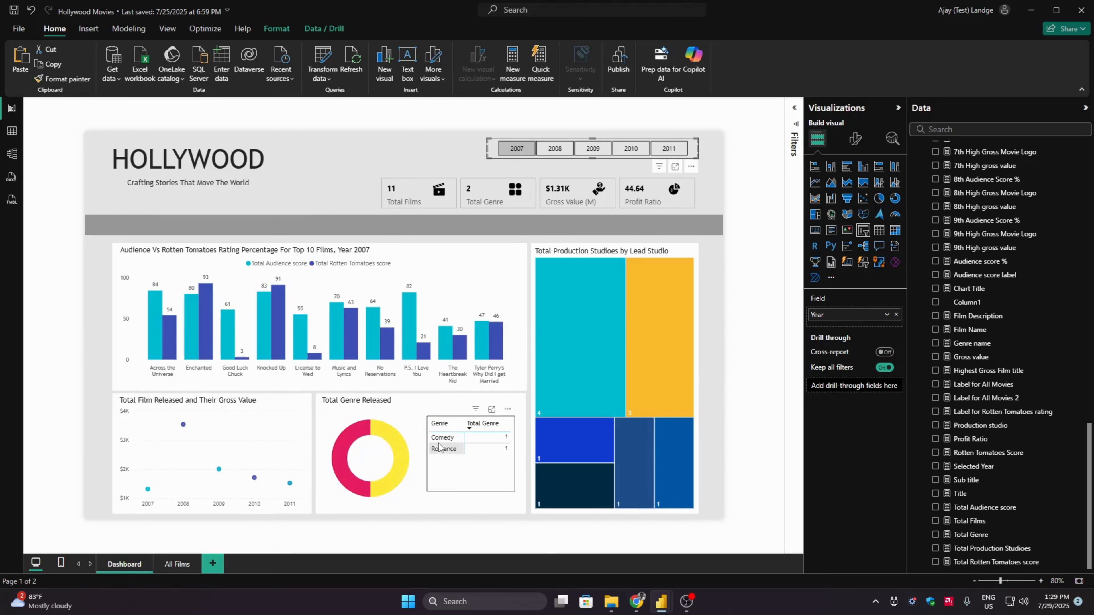
left_click(443, 457)
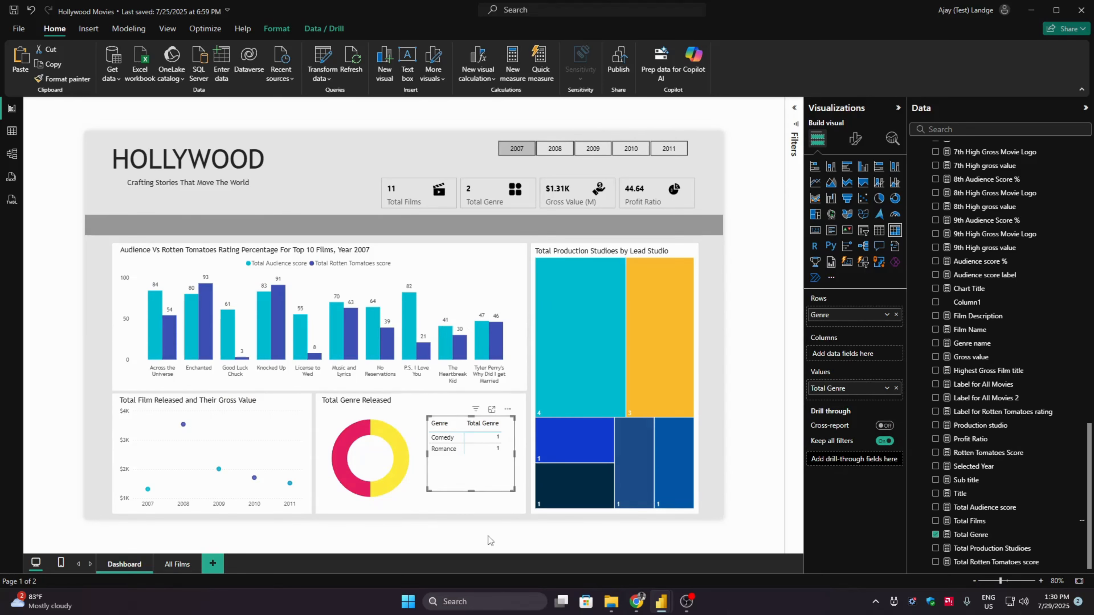
left_click(492, 527)
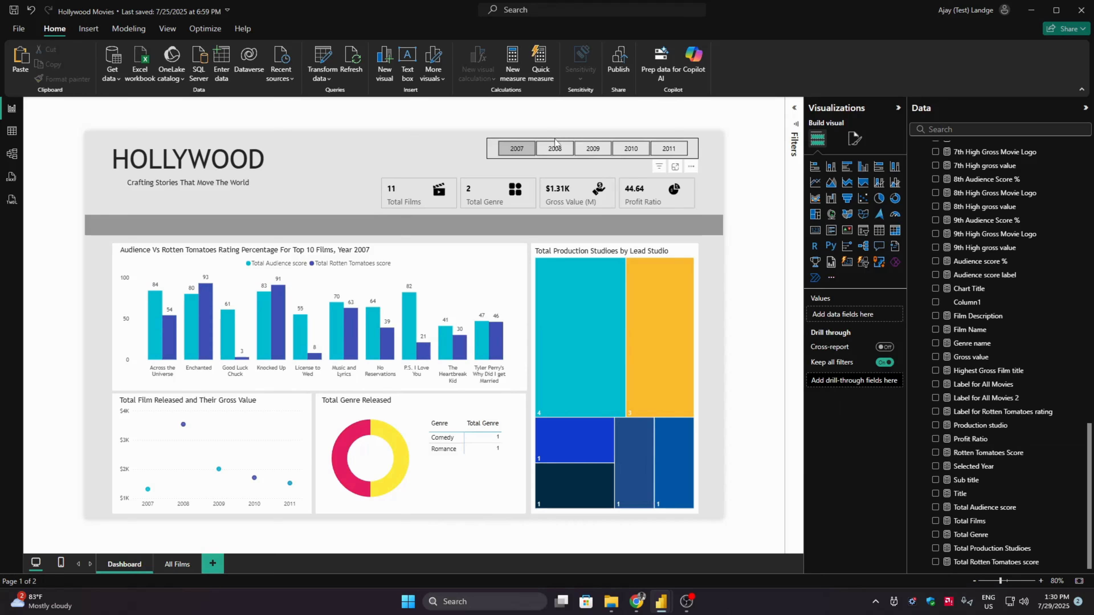
- Filter the dashboard to 2008 and turn on category labels in the treemap so each tile carries its studio name
left_click(555, 146)
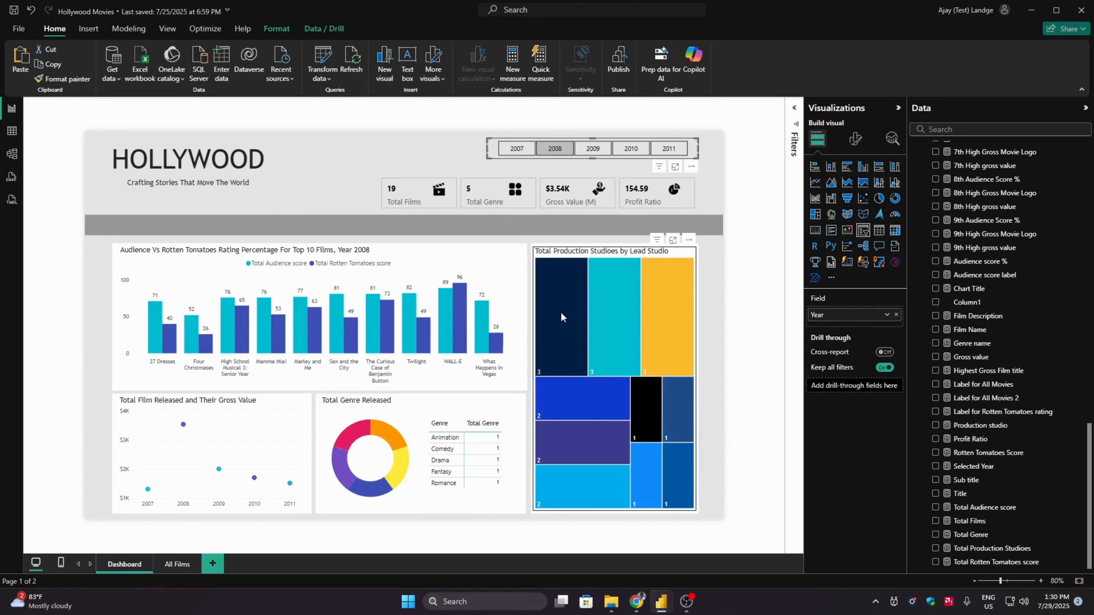
mouse_move(561, 317)
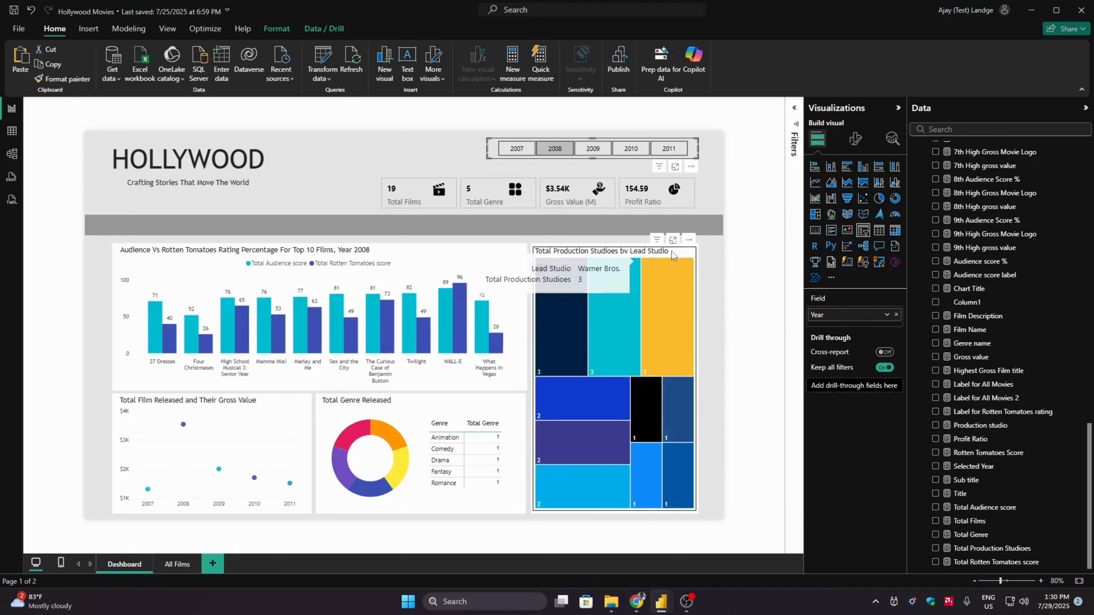
left_click(682, 255)
left_click(854, 138)
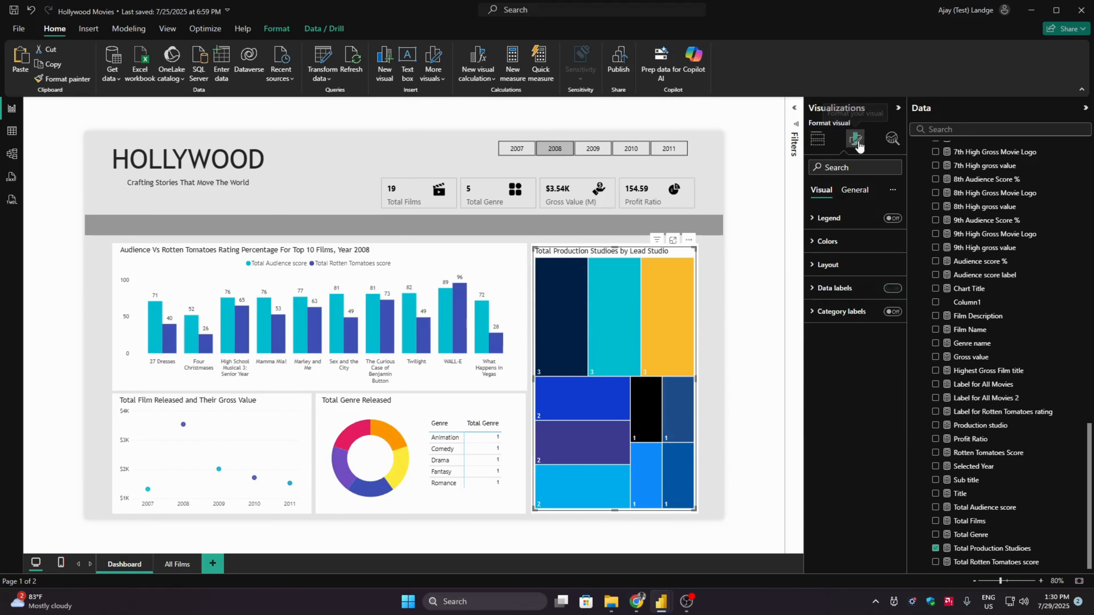
left_click(857, 289)
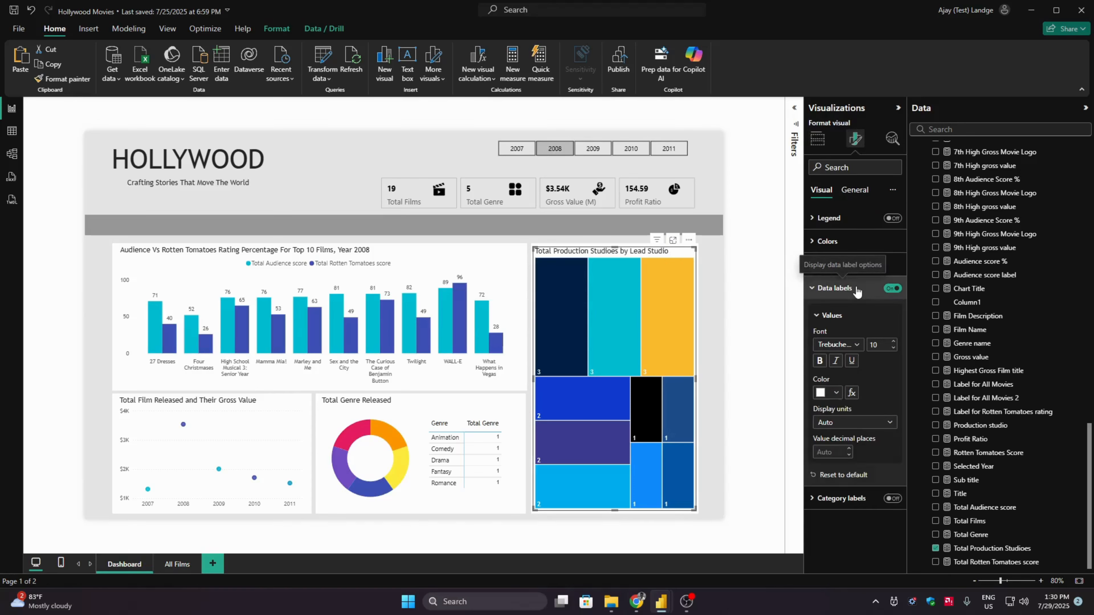
left_click(854, 288)
left_click(889, 312)
left_click(890, 312)
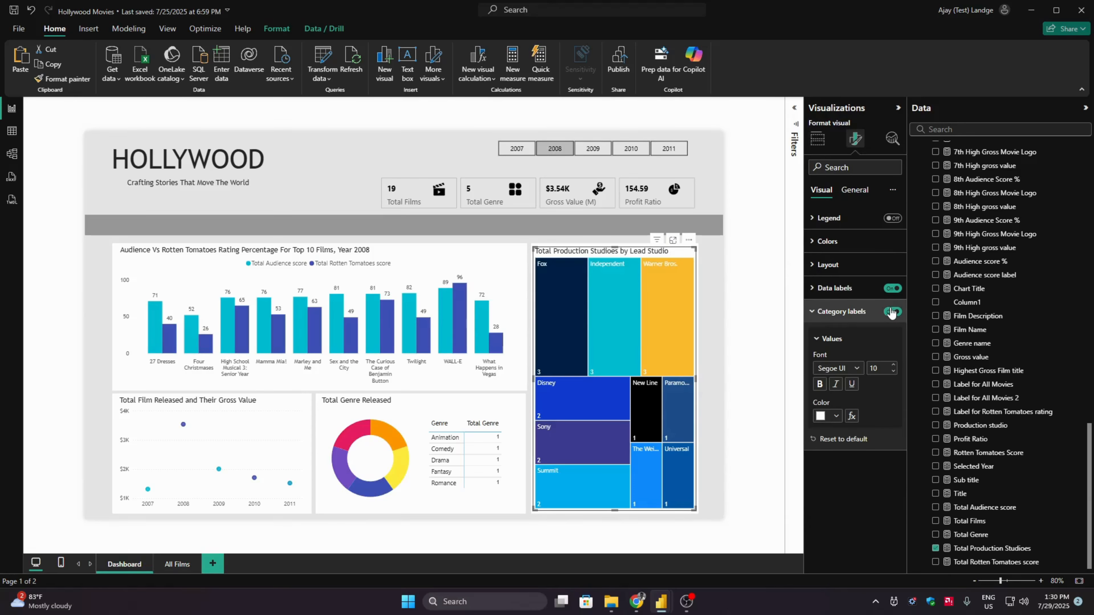
left_click(851, 311)
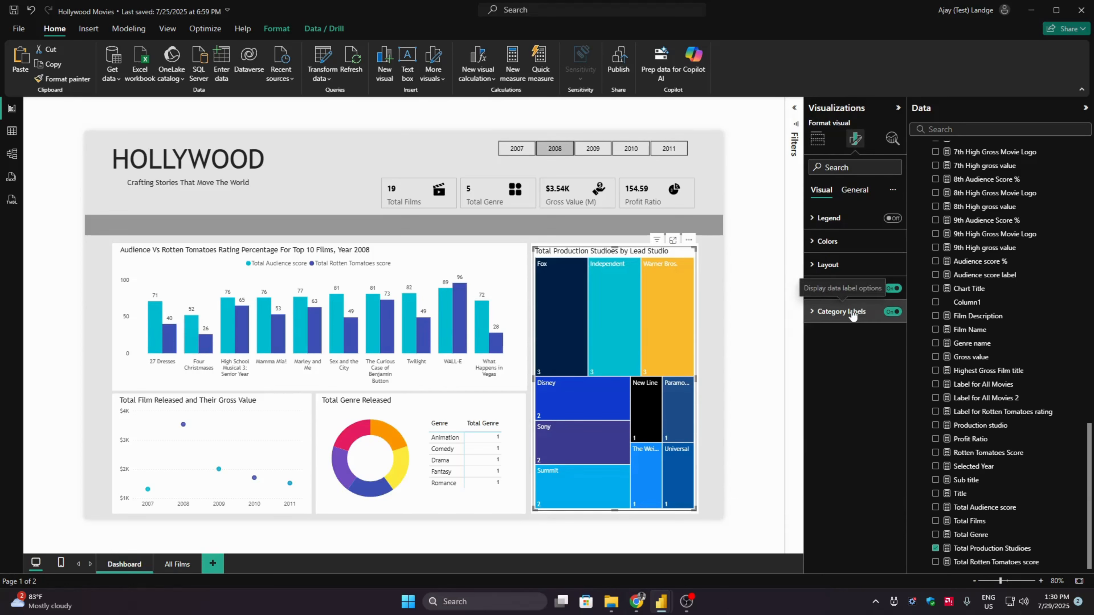
left_click(760, 334)
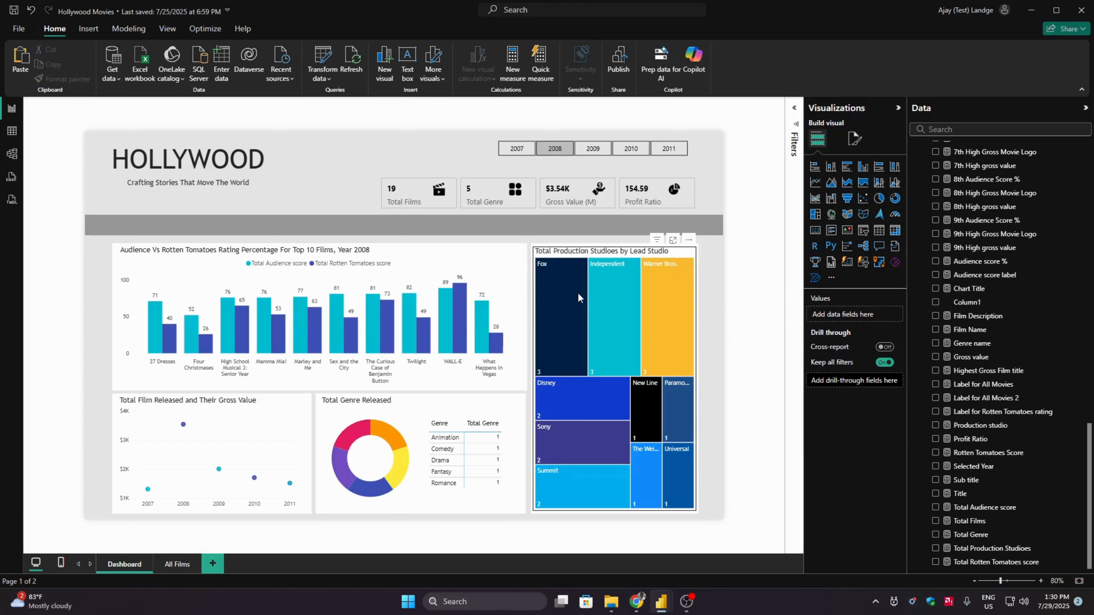
mouse_move(561, 374)
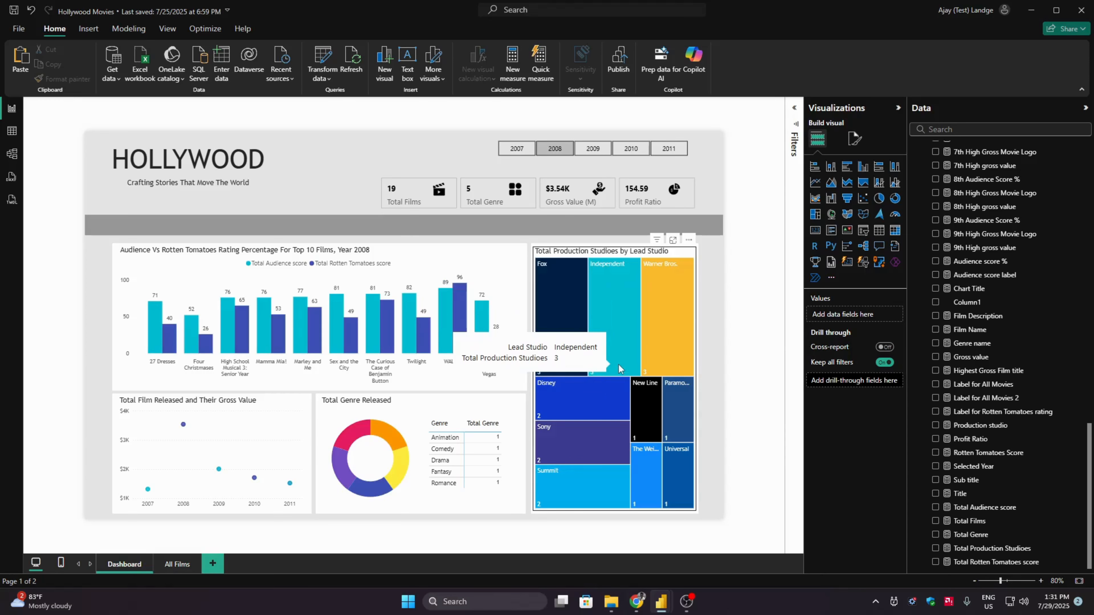
mouse_move(673, 468)
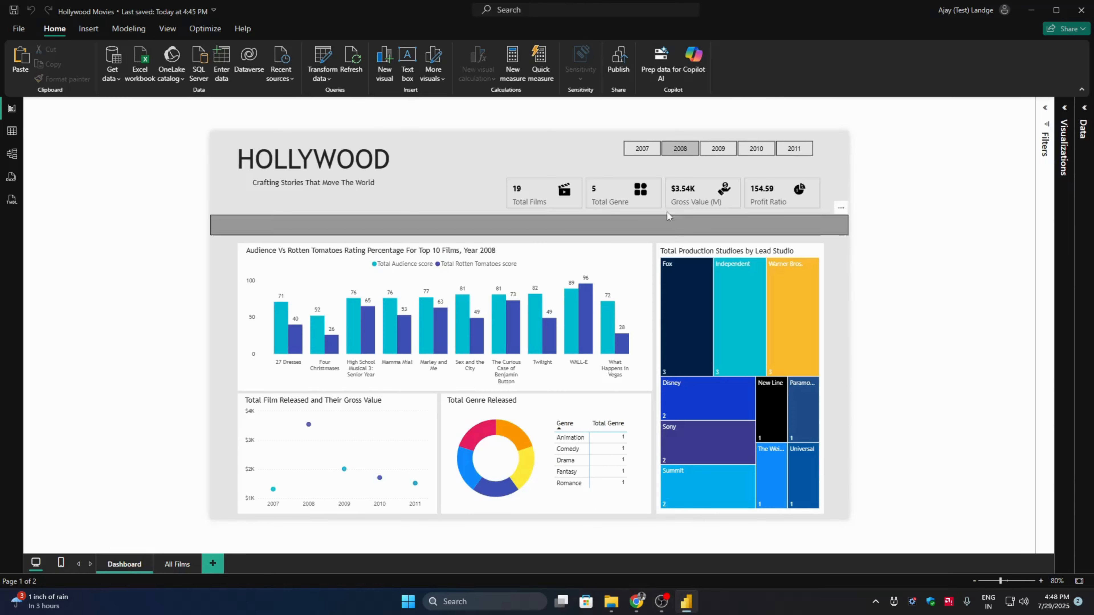
- Insert a blank button on the Dashboard page and give it the text "Top Films"
left_click(88, 29)
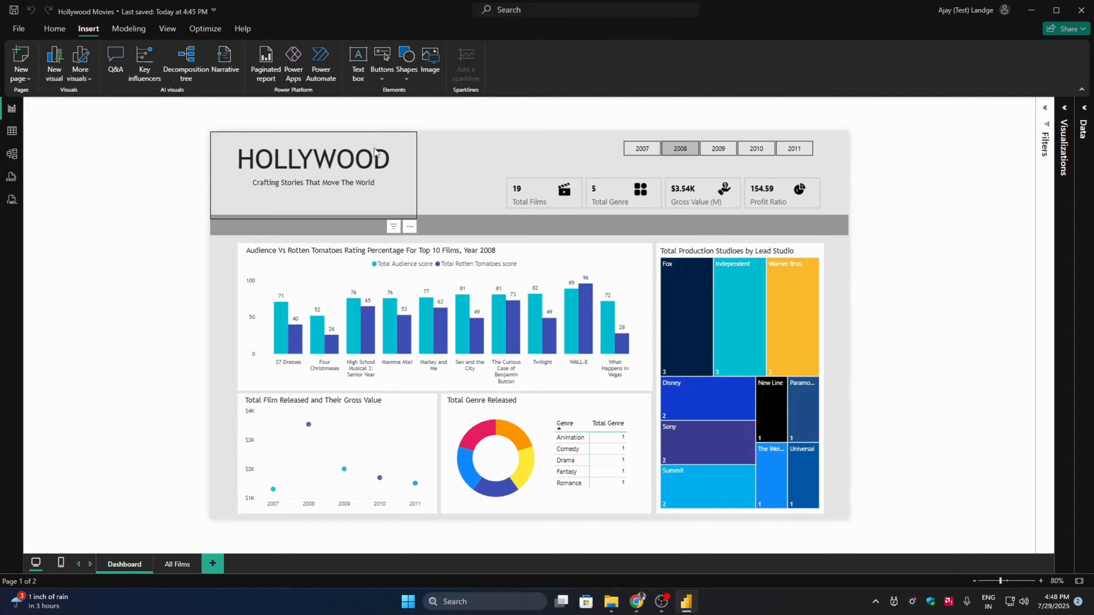
left_click(382, 78)
left_click(411, 245)
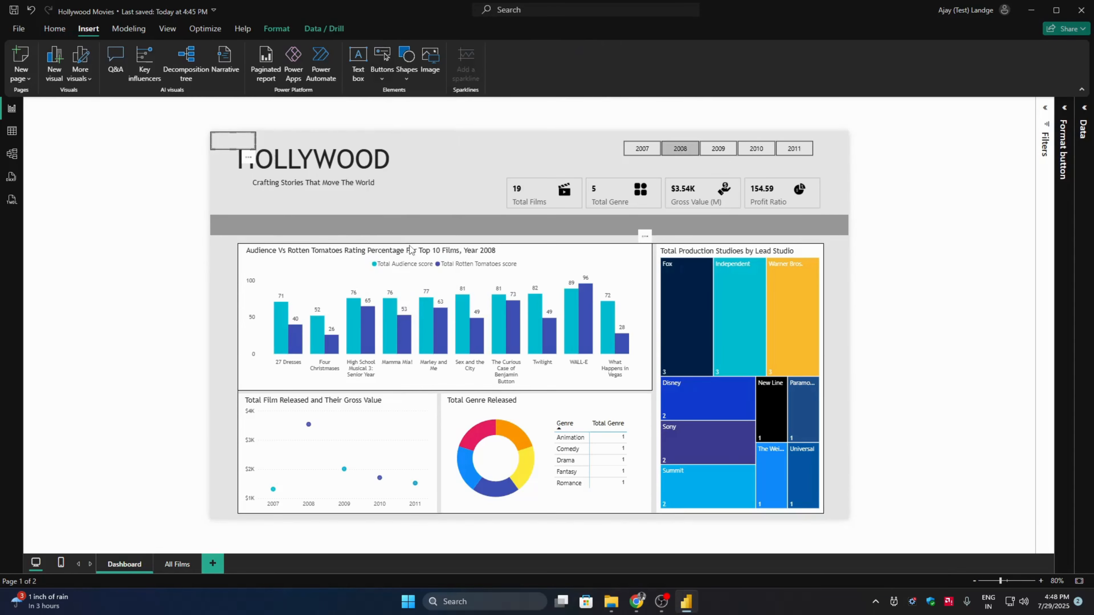
left_click(1064, 108)
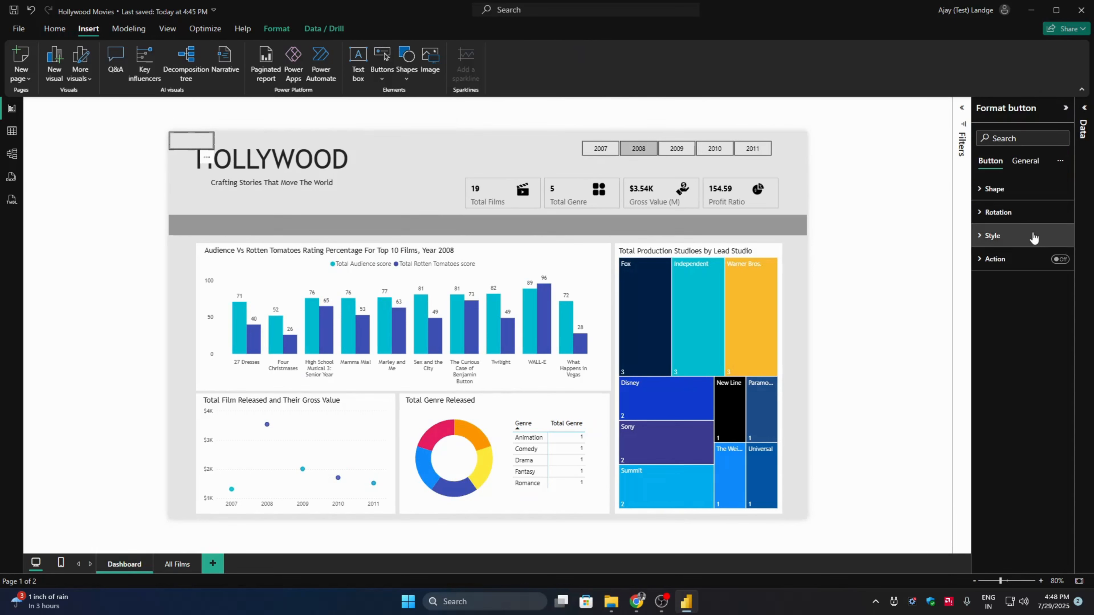
left_click(1031, 236)
left_click(1055, 320)
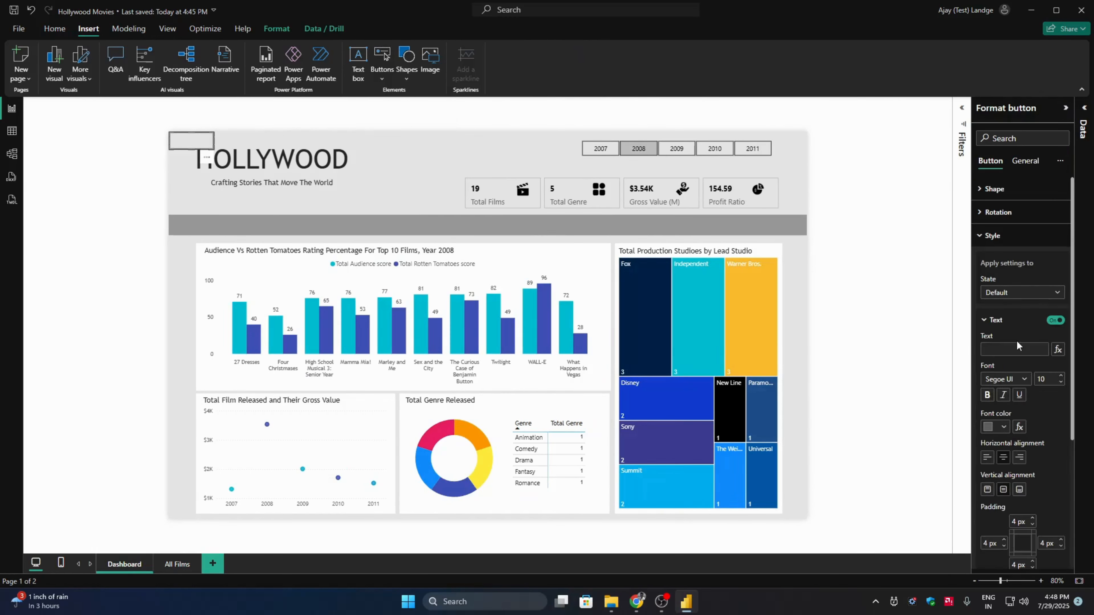
left_click(1014, 349)
type("Top FIlms")
- Format the Top Films button text in black Trebuchet and place the button at the start of the grey band
left_click(1018, 379)
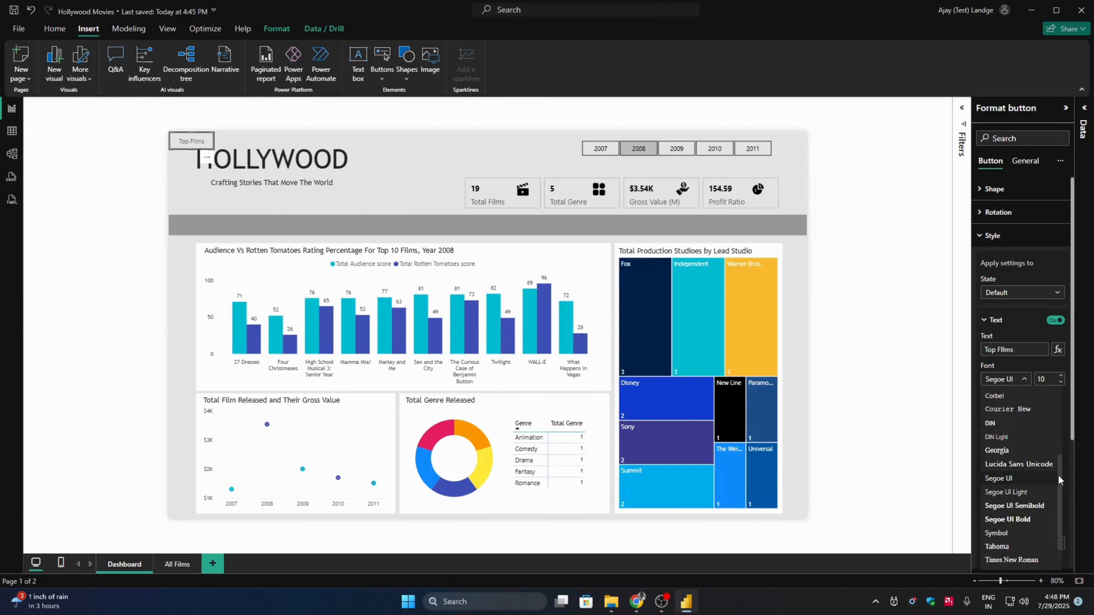
scroll(1059, 479, "down", 1)
left_click(1007, 539)
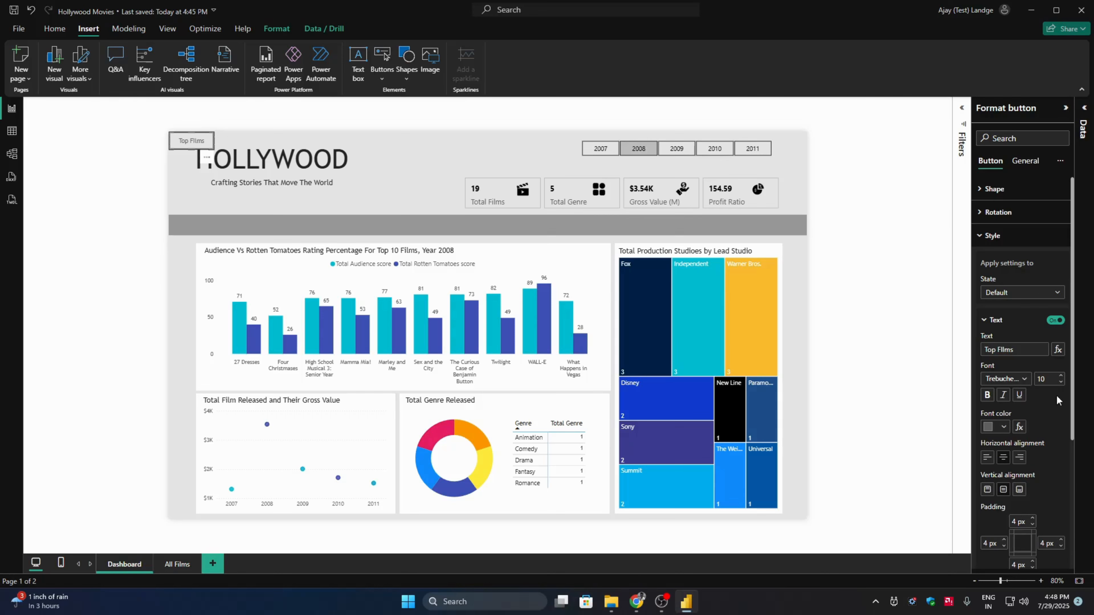
left_click(1004, 426)
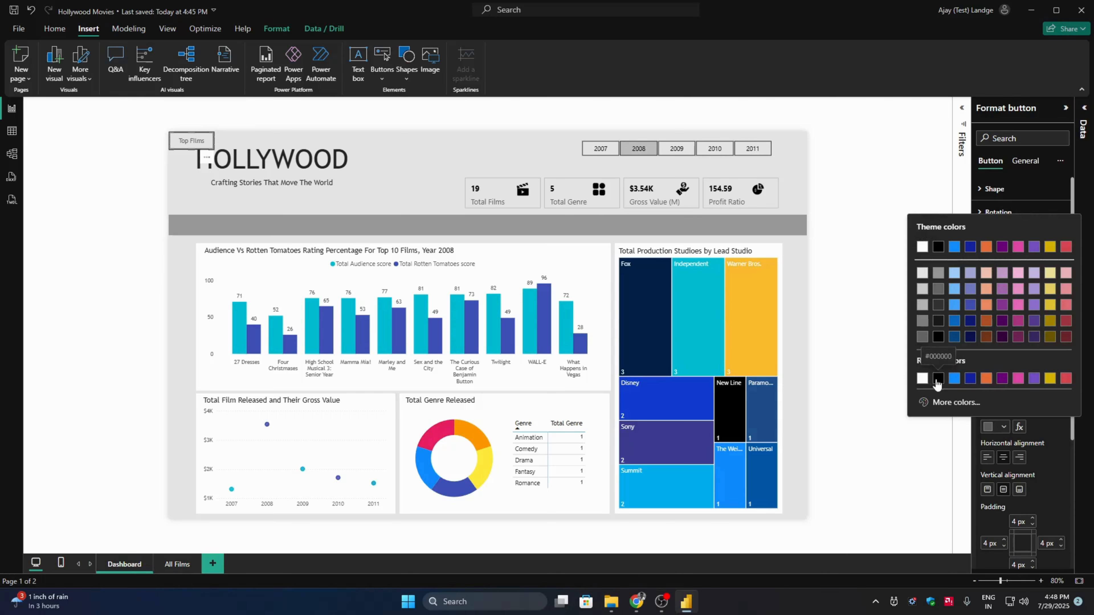
left_click(937, 382)
left_click_drag(180, 146, 208, 224)
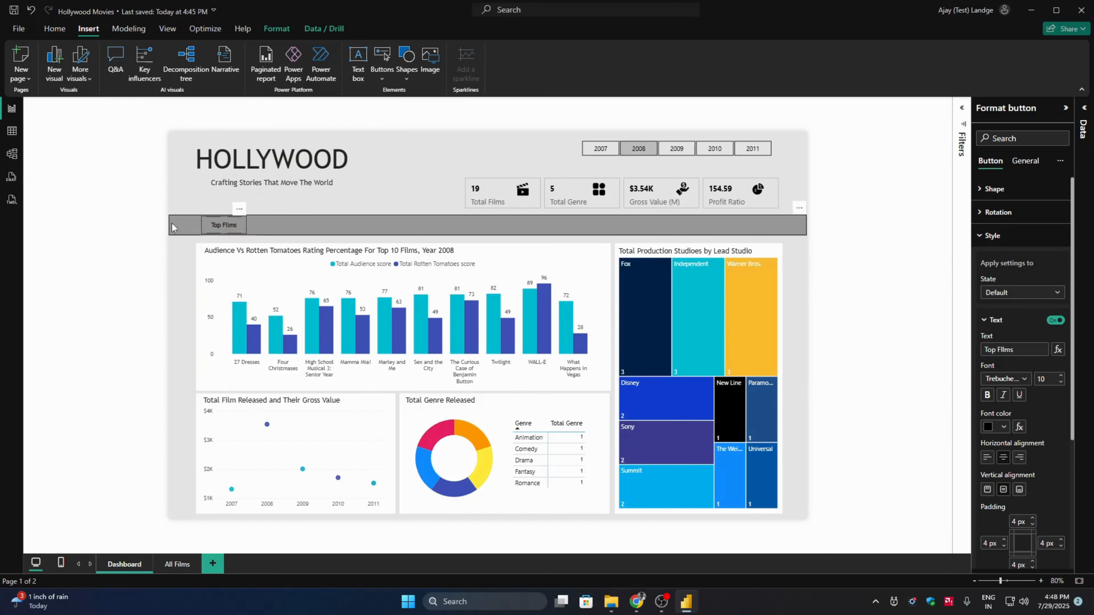
left_click(176, 248)
- Duplicate the Top Films button just beside it on the grey band and change the copy's text to "Film Details"
left_click(217, 228)
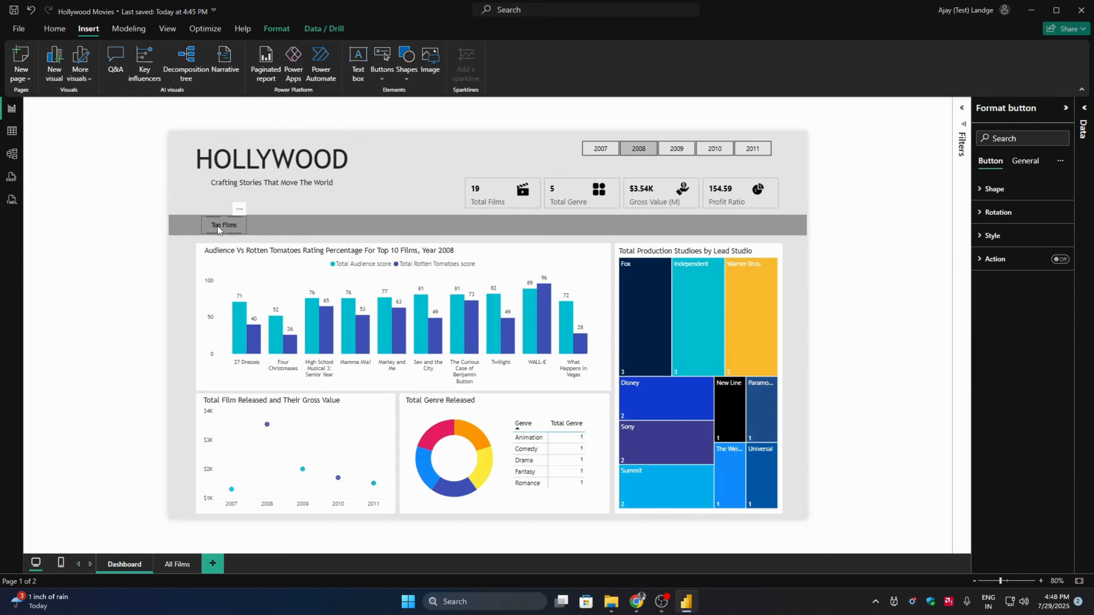
left_click_drag(219, 228, 274, 224)
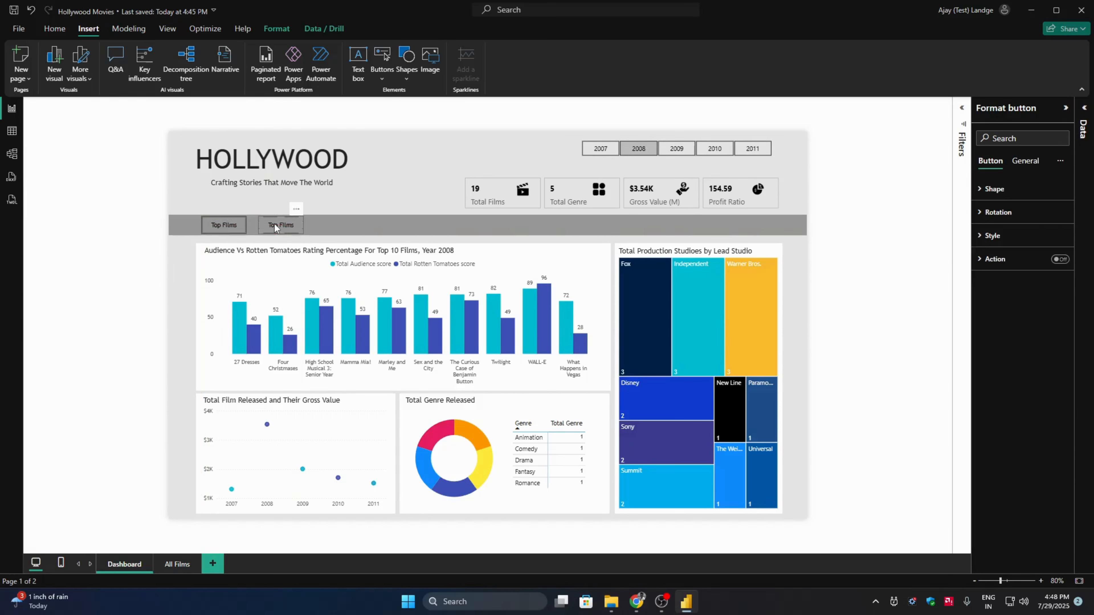
left_click(1007, 244)
left_click(1025, 350)
key("ctrl+a")
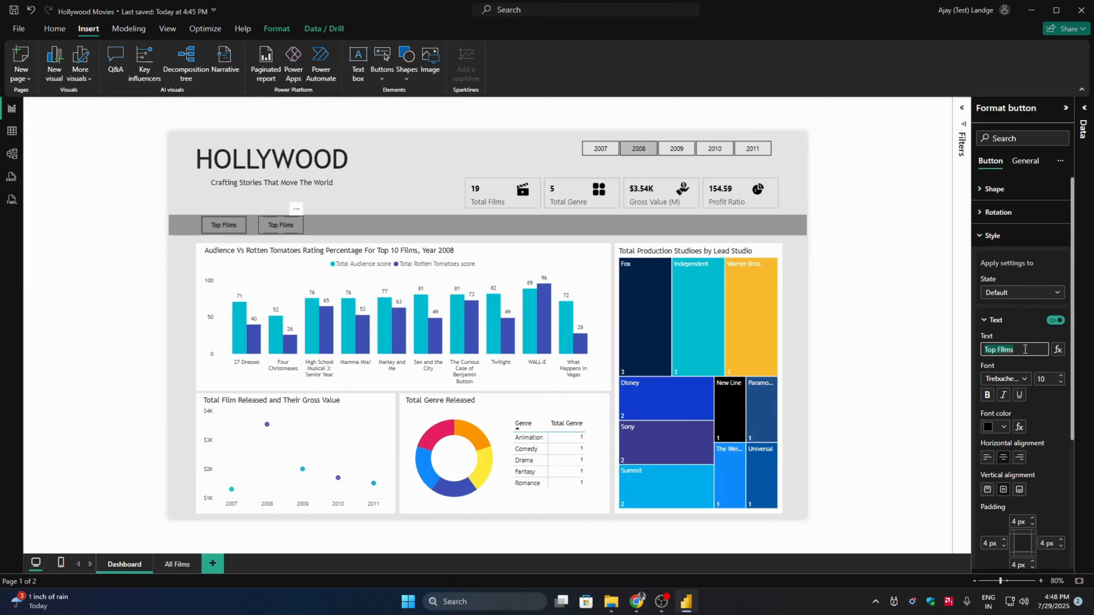
type("Film Details")
- Duplicate the Top Films button to the far side of Film Details on the grey band and change the copy's text to "Analytics"
left_click(235, 227)
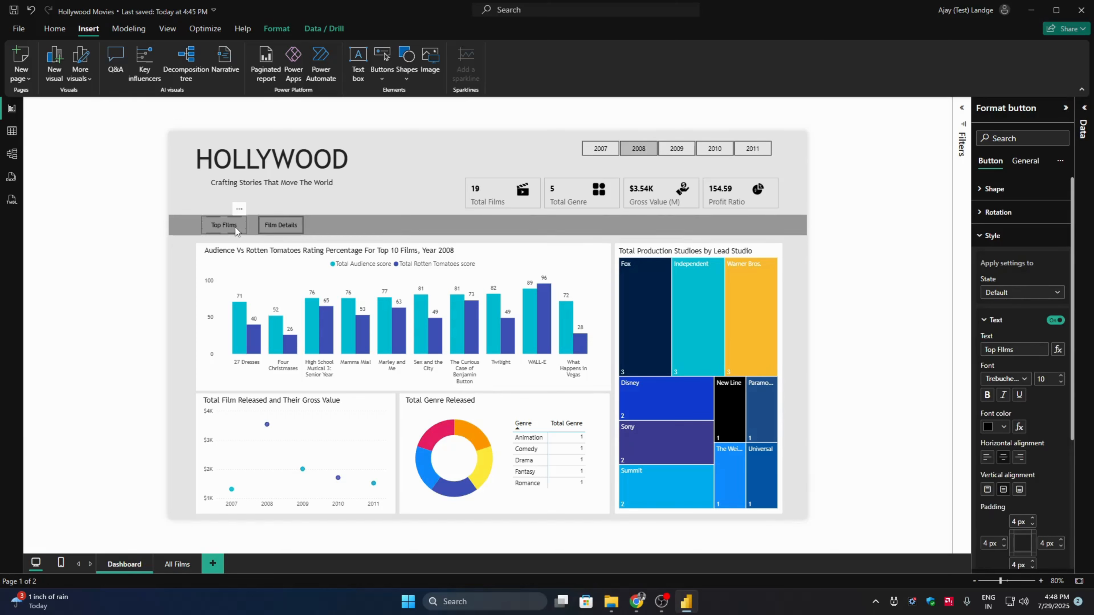
left_click_drag(232, 227, 343, 227)
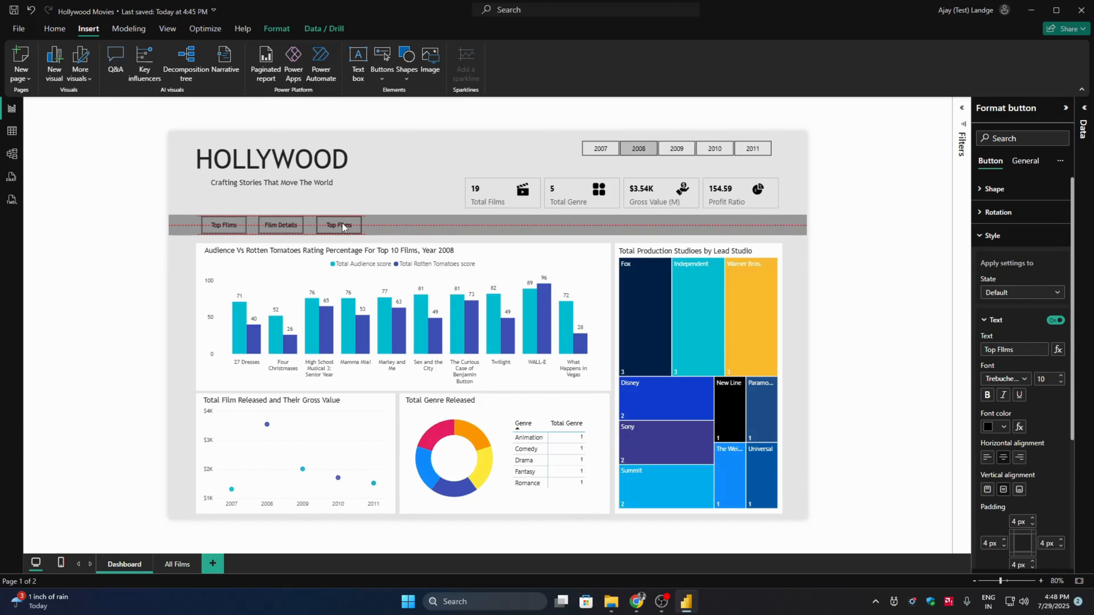
left_click(1024, 354)
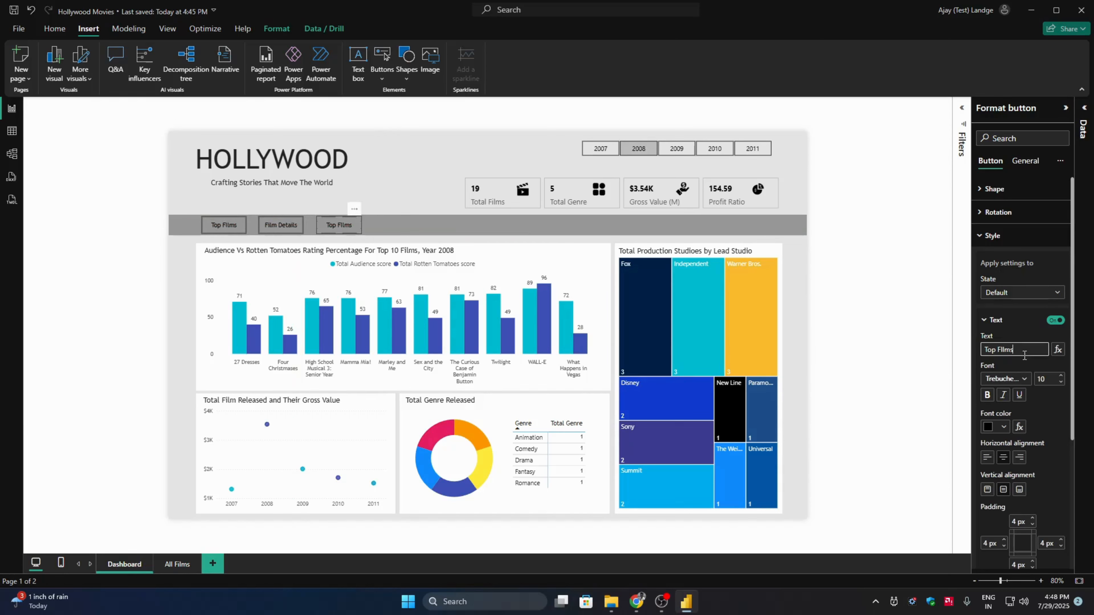
key("ctrl+a")
type("Analytics")
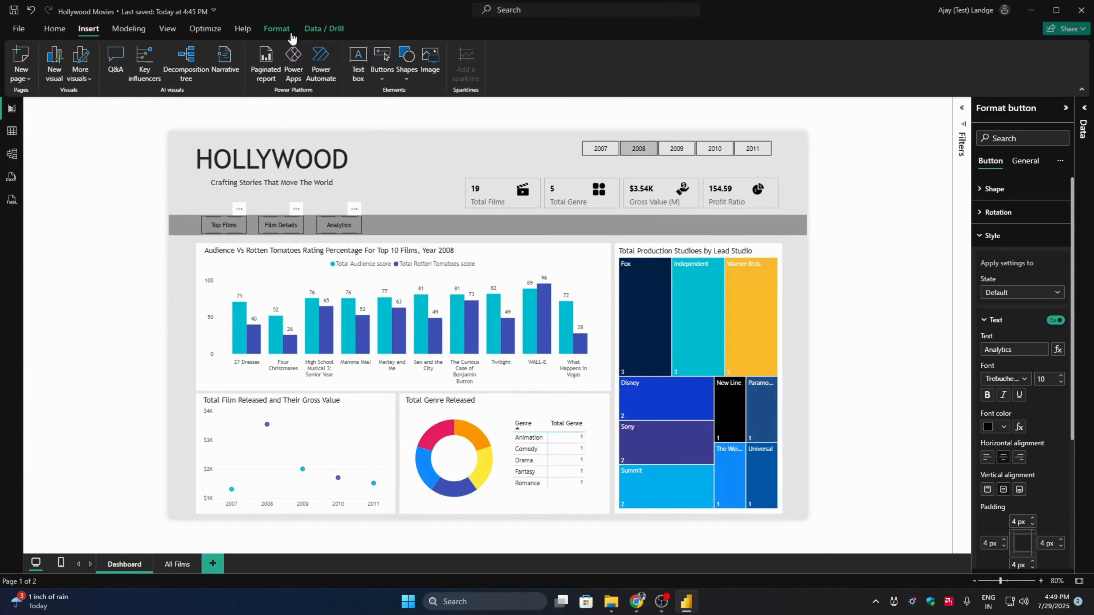
- Distribute the Top Films, Film Details and Analytics buttons horizontally along the grey band
left_click(276, 28)
left_click(251, 64)
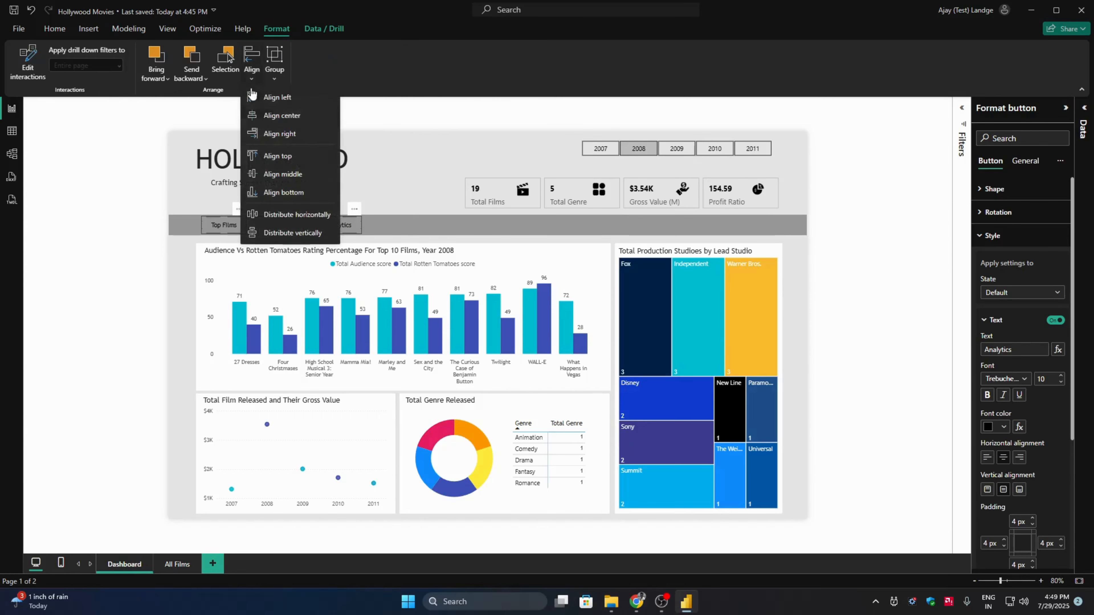
left_click(292, 217)
left_click(878, 232)
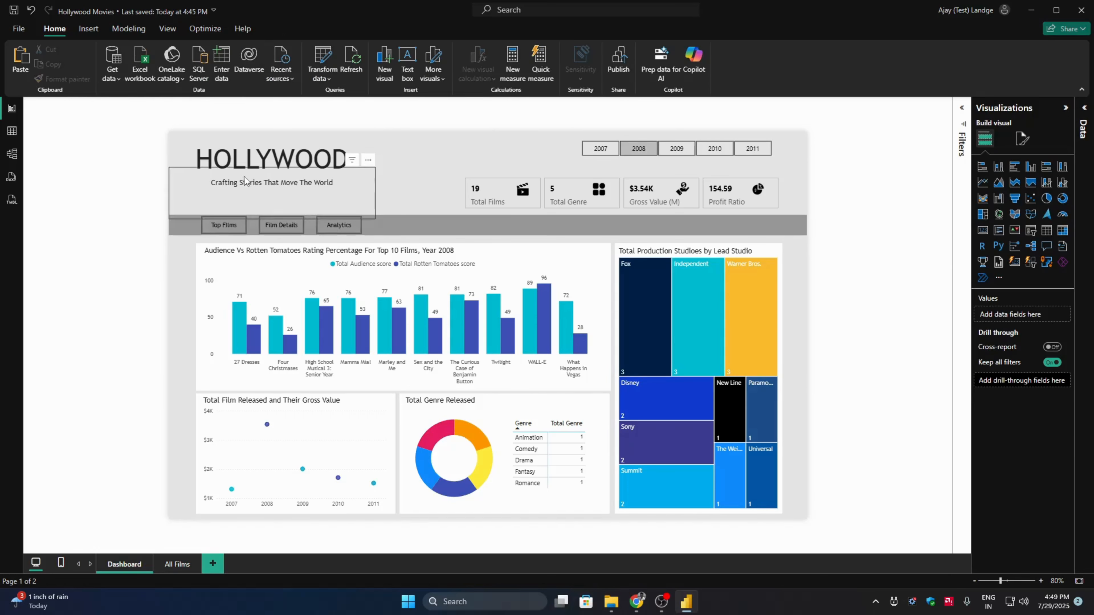
- Show the list of page objects and rename the Top Films button's layer as "Top Films"
left_click(167, 29)
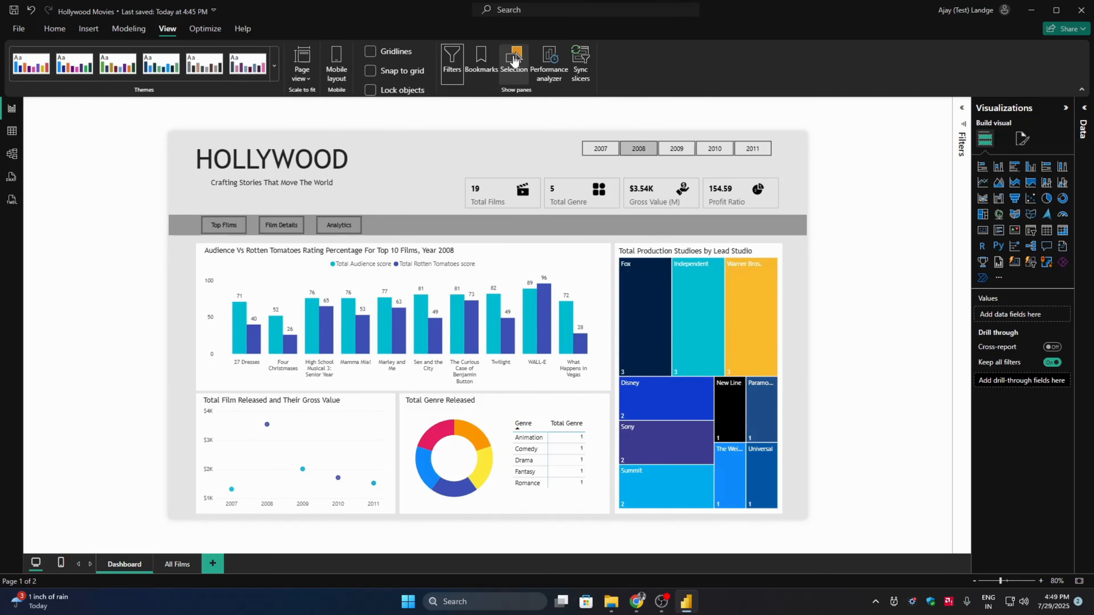
left_click(514, 64)
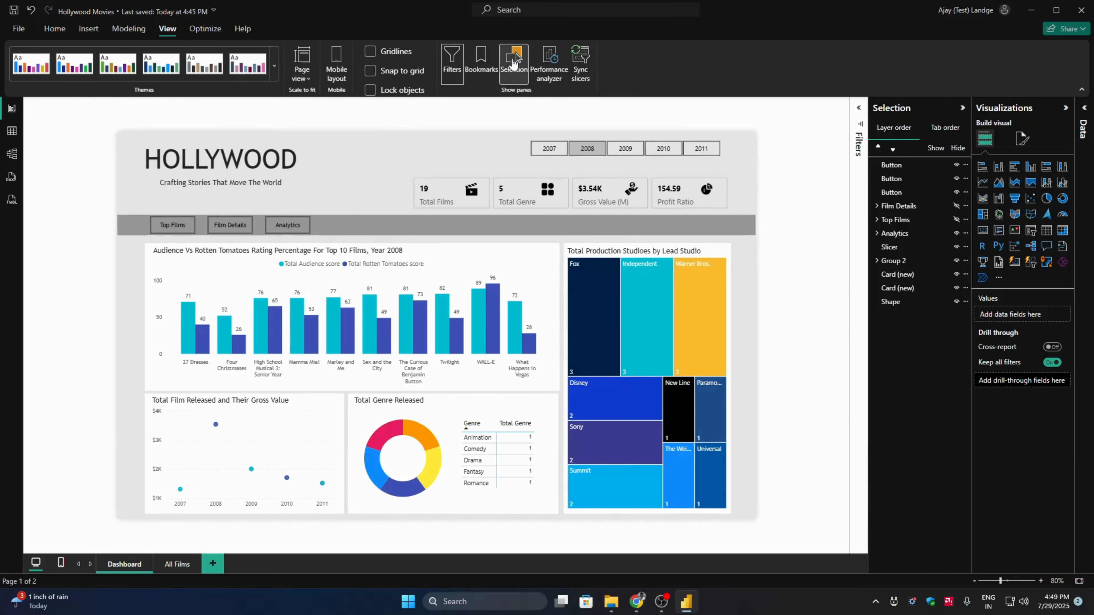
left_click(169, 226)
left_click(905, 195)
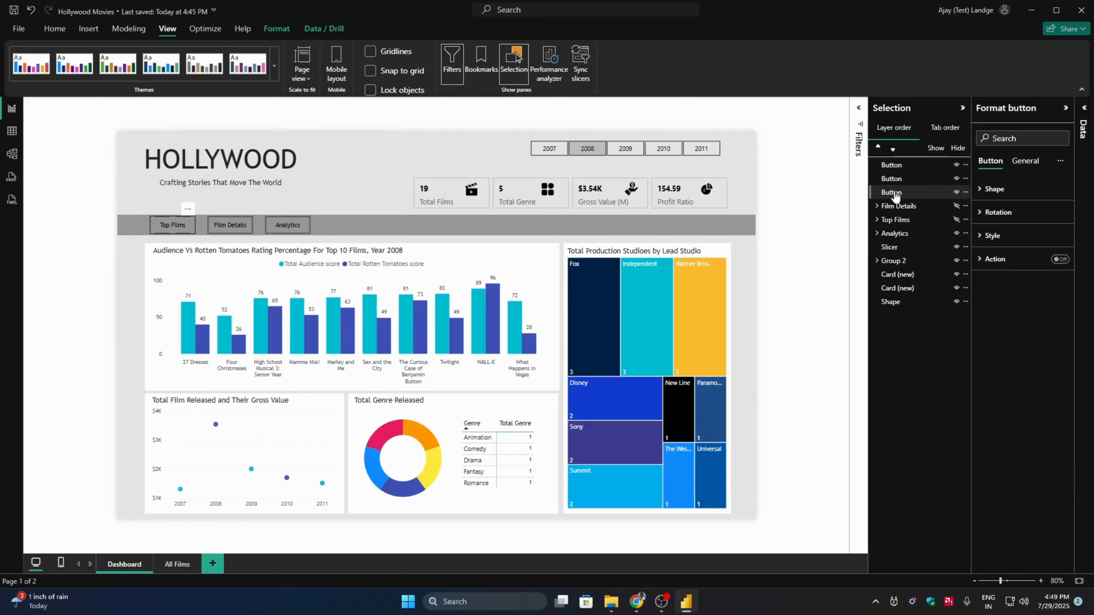
double_click(895, 193)
type("Top Films")
- Rename the Film Details button's layer as "Film Details"
left_click(236, 225)
double_click(906, 179)
type("Film")
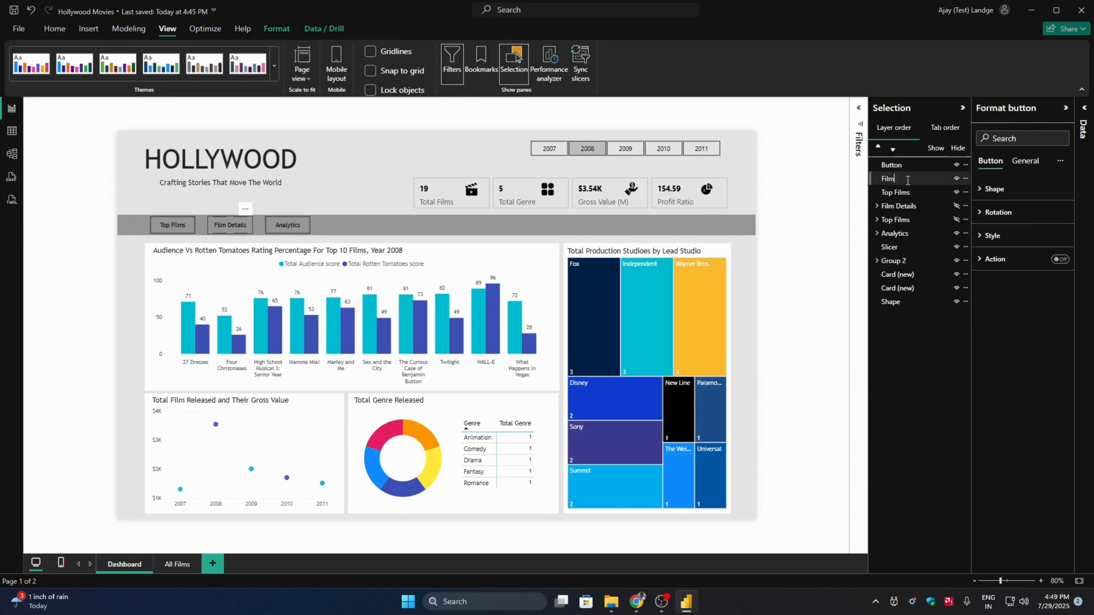
type(" Details")
key("Return")
- Rename the Analytics button's layer as "Analtics"
left_click(279, 229)
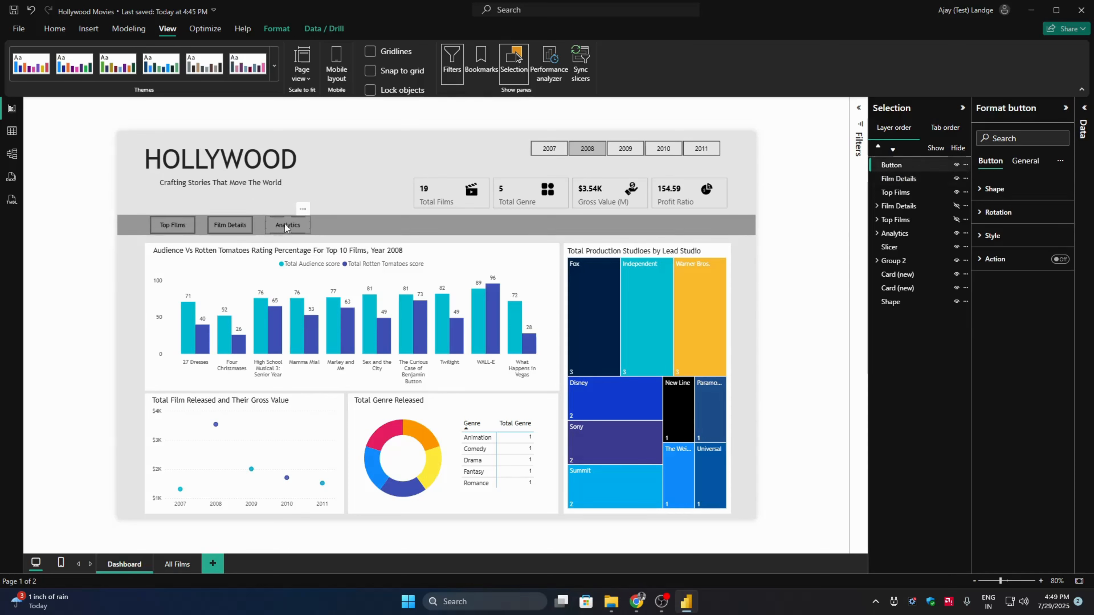
left_click(892, 166)
double_click(892, 167)
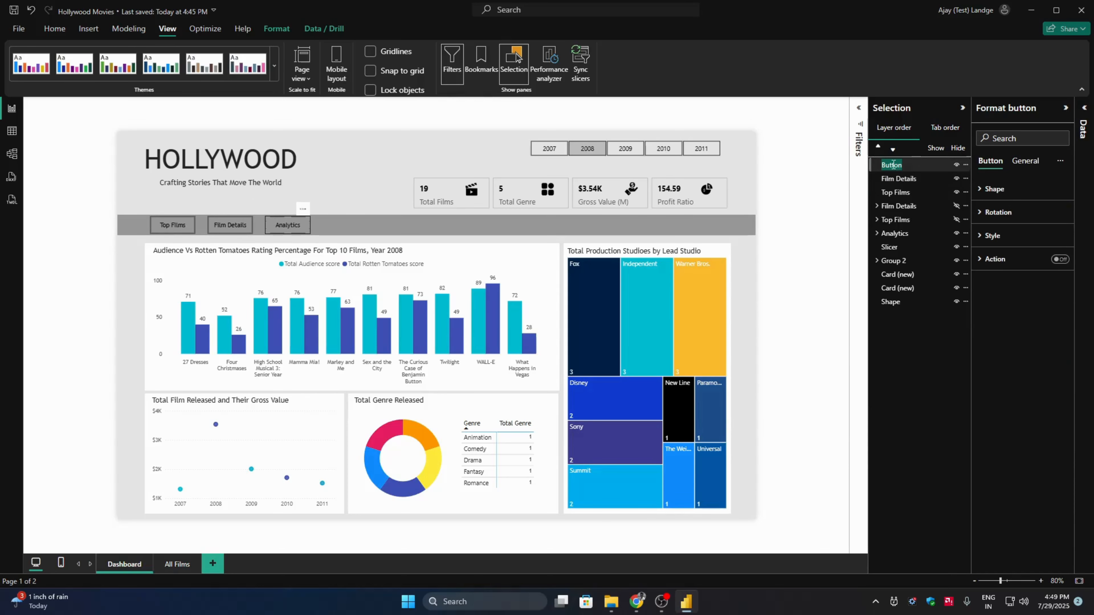
type("Analytics")
key("Return")
- Group the three buttons on the grey band and name the group "Inactive buttons"
left_click(218, 227, "ctrl")
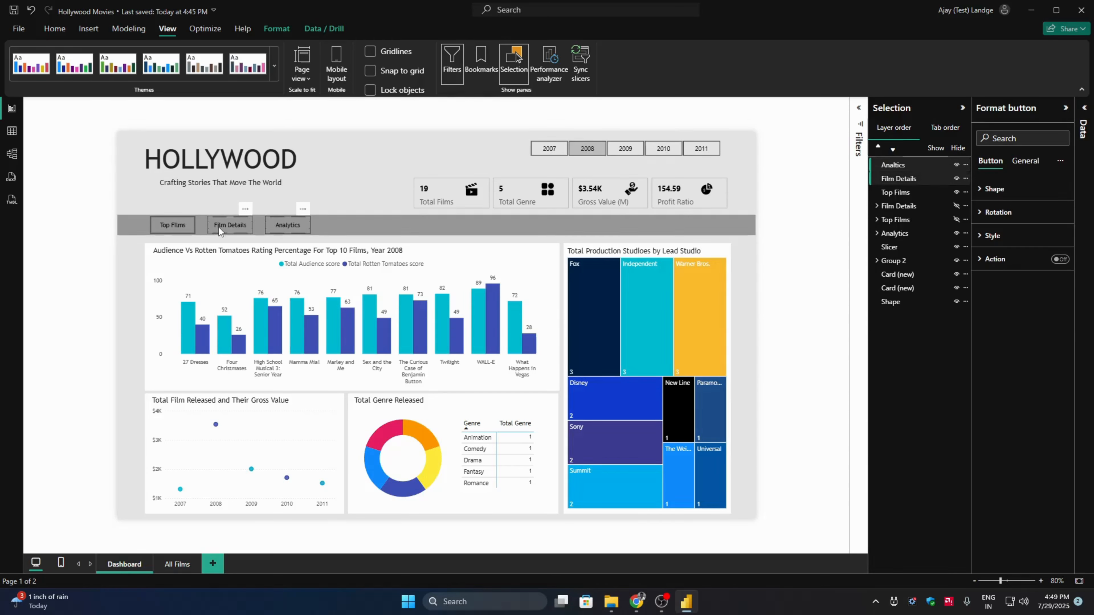
left_click(170, 228, "ctrl")
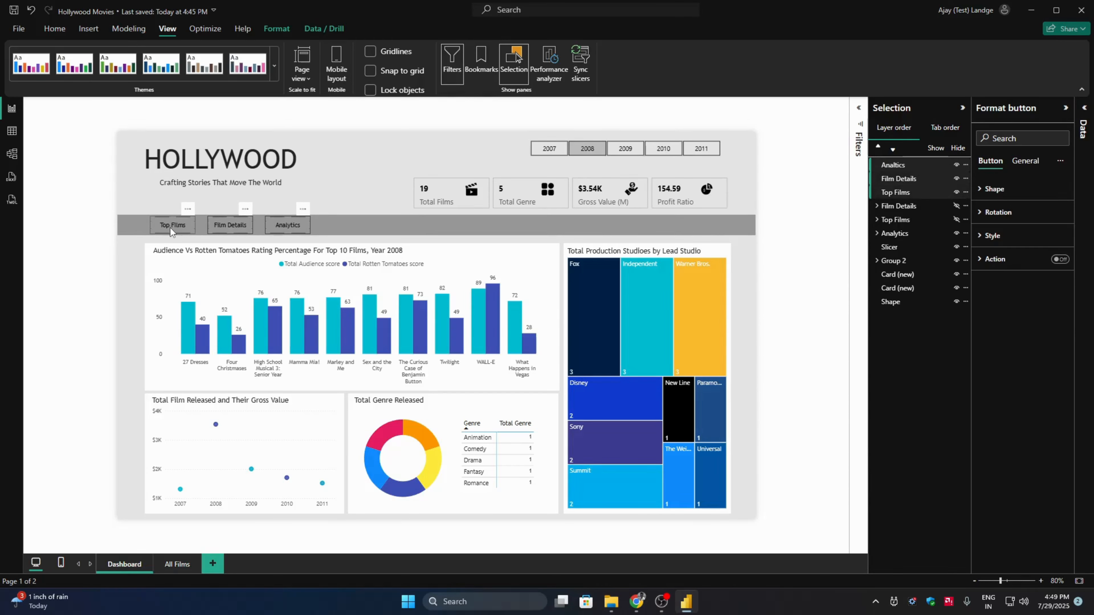
right_click(170, 228)
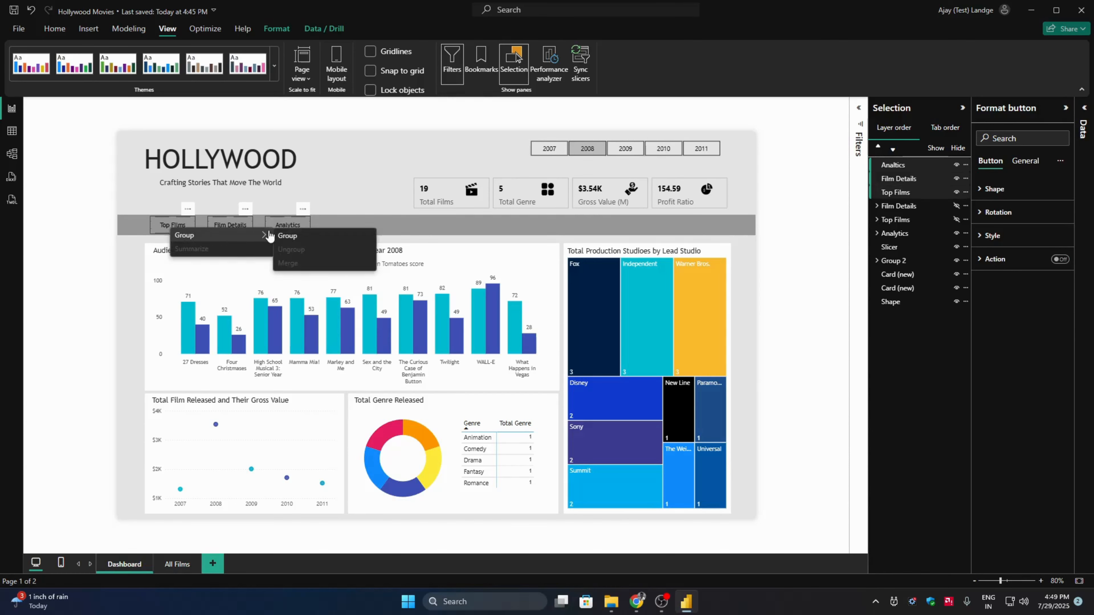
left_click(284, 236)
double_click(904, 164)
type("Inacti")
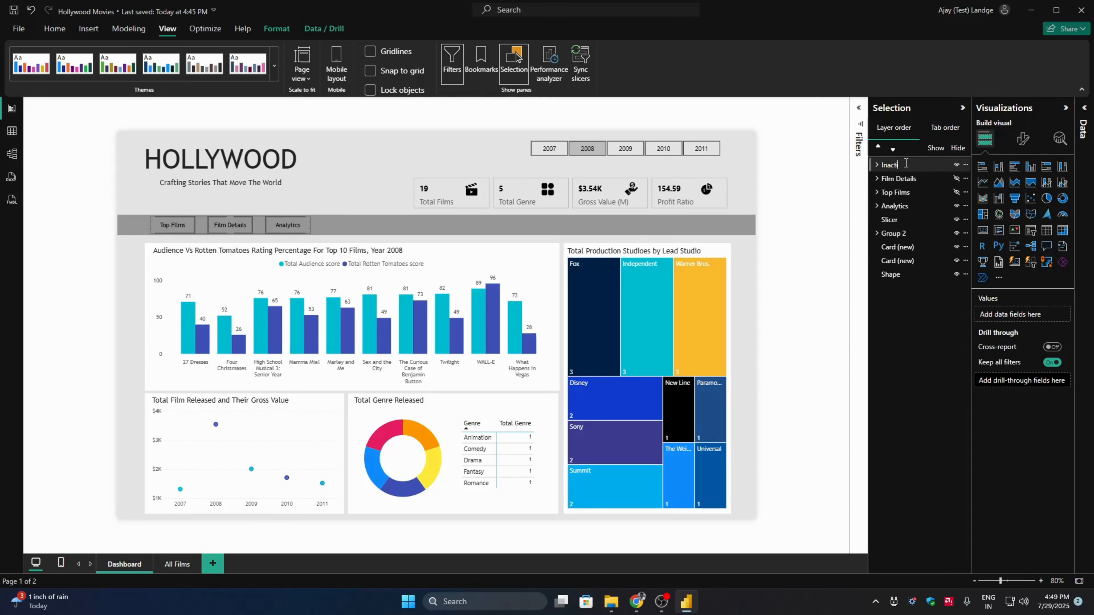
type("ve buttons")
key("Return")
left_click(278, 224)
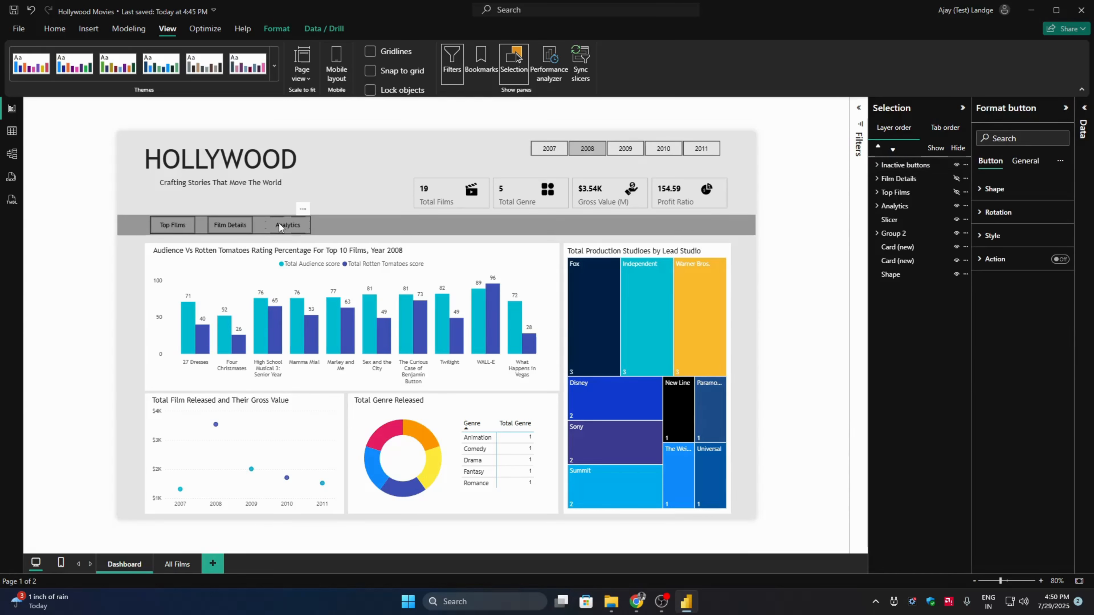
key("ctrl+v")
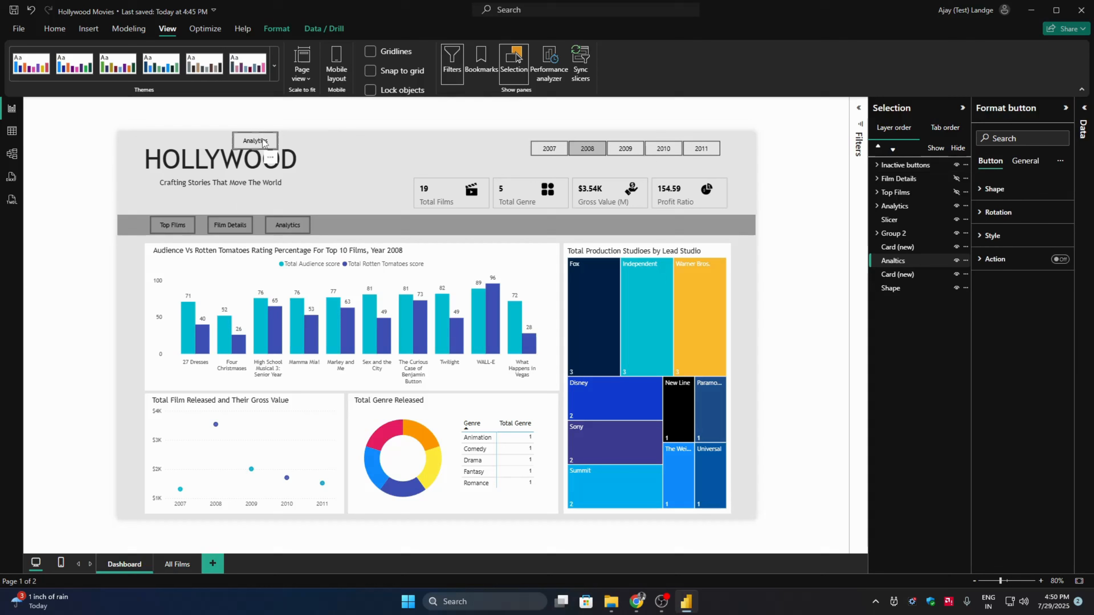
key("Delete")
- Duplicate the Inactive buttons group and align the copy exactly over the original on the grey band
left_click(281, 231)
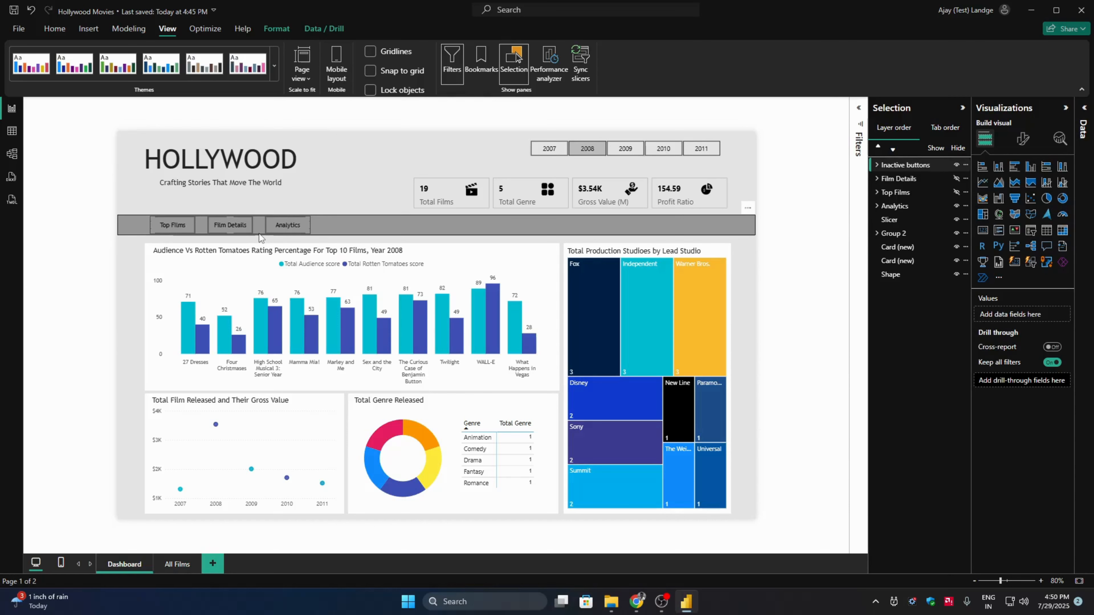
key("ctrl+v")
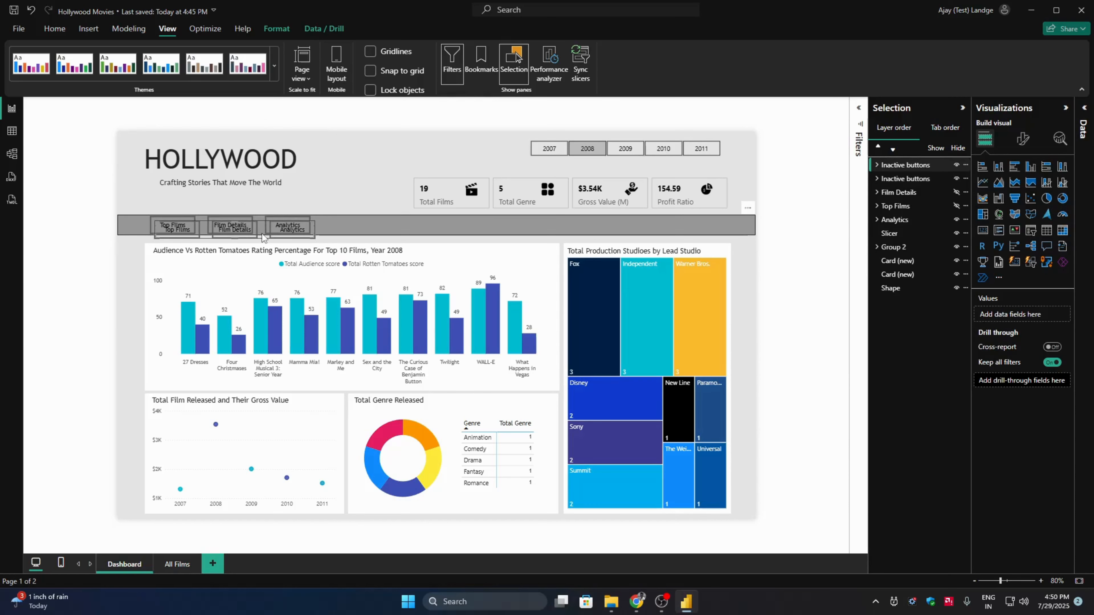
left_click_drag(262, 233, 261, 238)
key("ctrl+z")
left_click(260, 238)
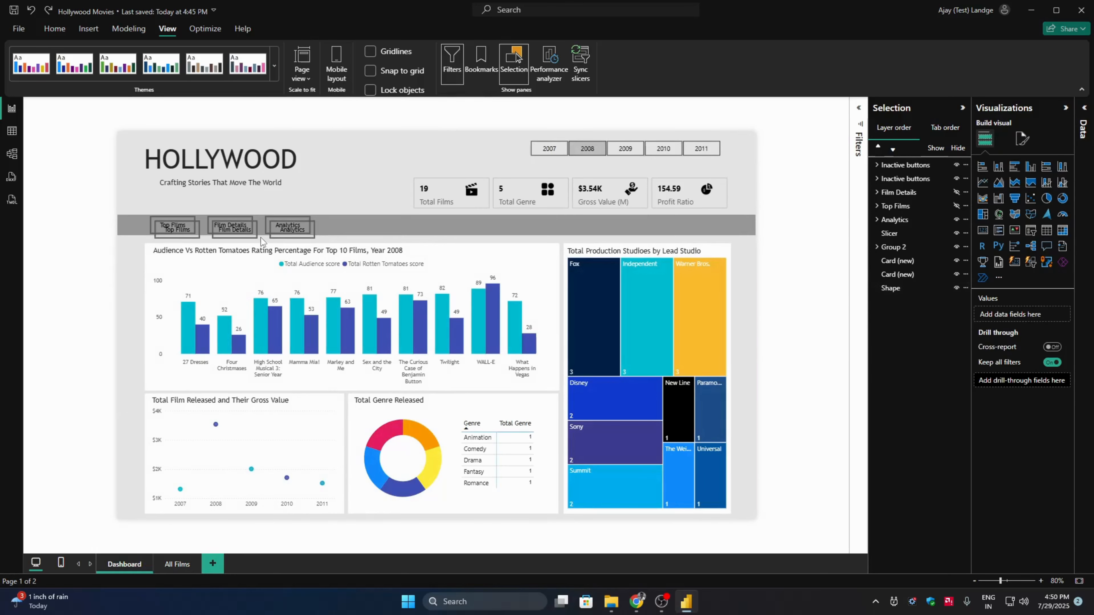
left_click(257, 236)
left_click(259, 238)
left_click(199, 235)
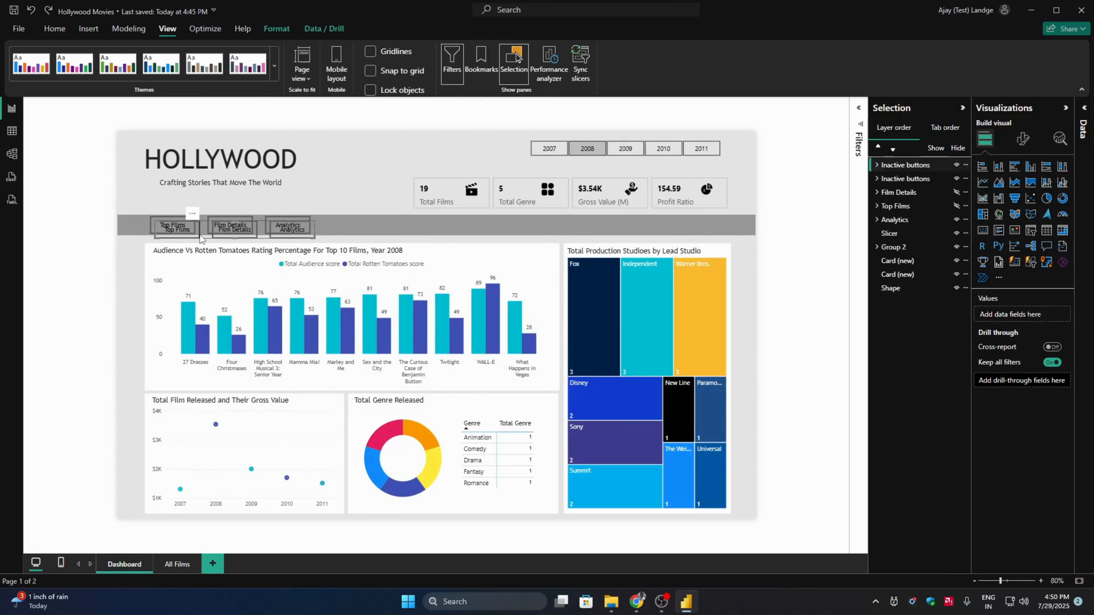
left_click(200, 235)
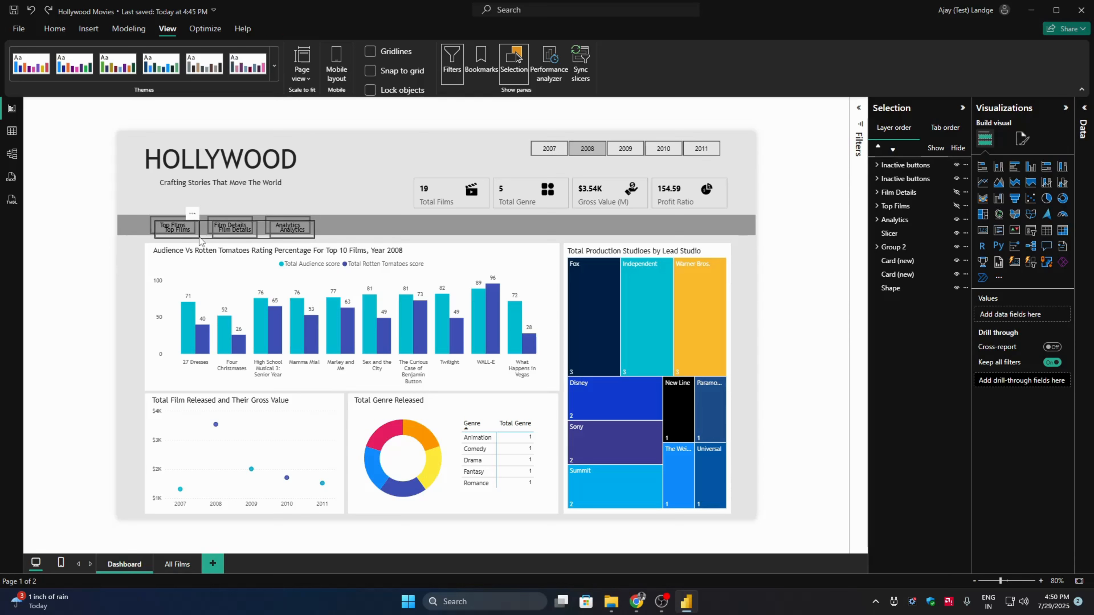
left_click(201, 240)
left_click(202, 239)
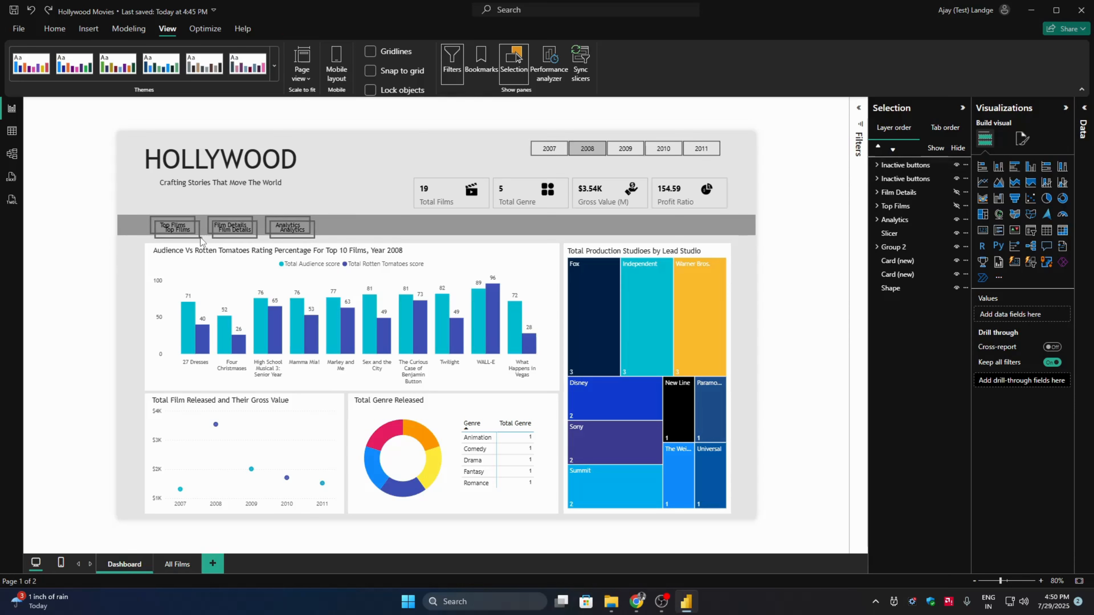
left_click(200, 239)
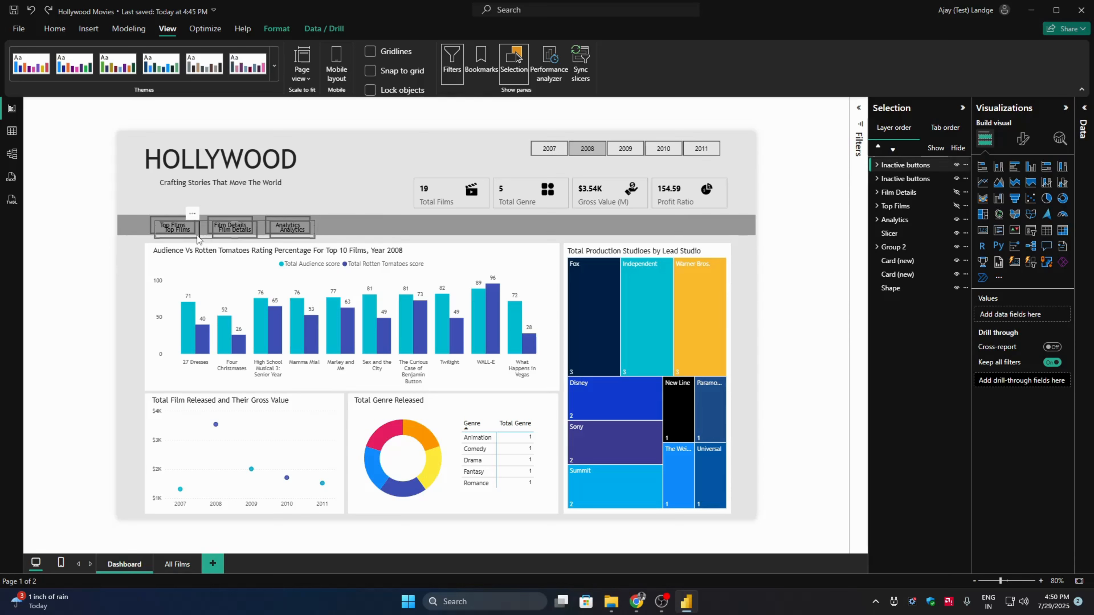
left_click_drag(197, 238, 197, 236)
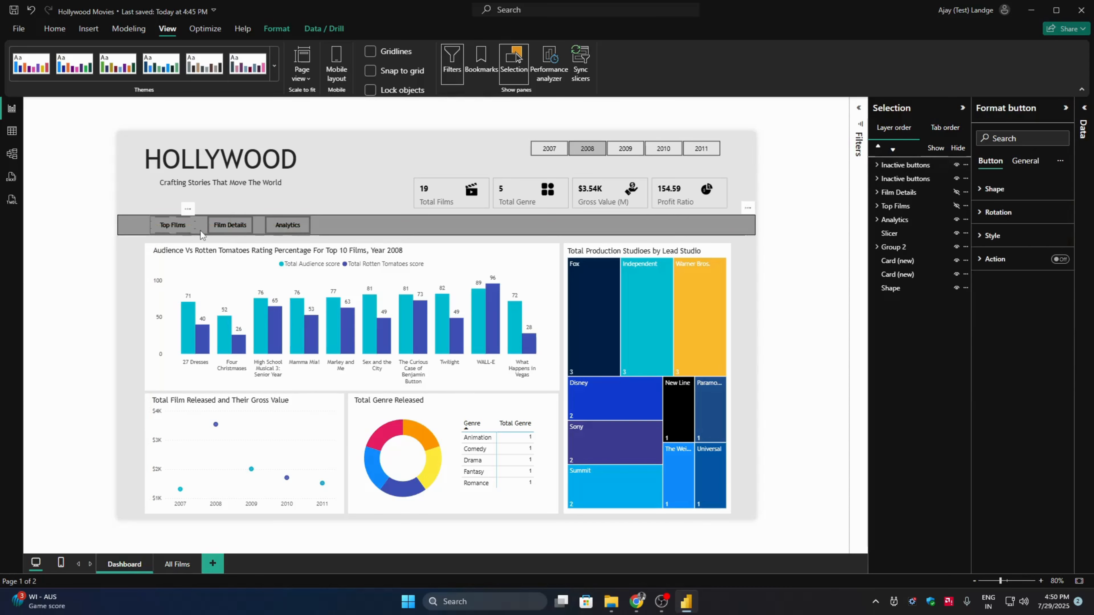
left_click(91, 281)
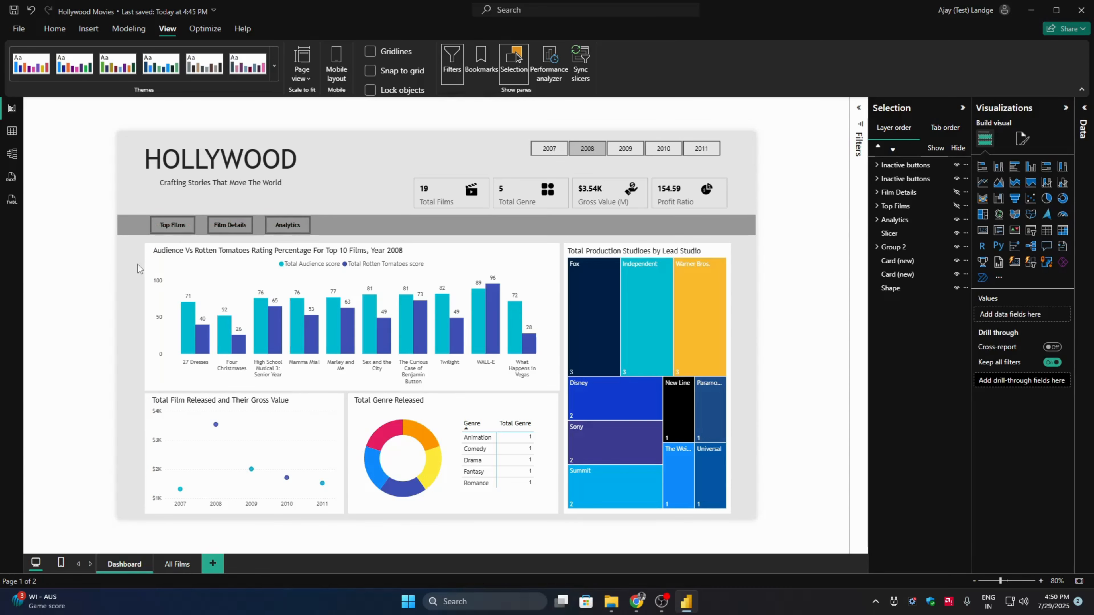
- Move the duplicated button group off the original to just below the grey band, over the ratings chart's title
left_click(199, 226)
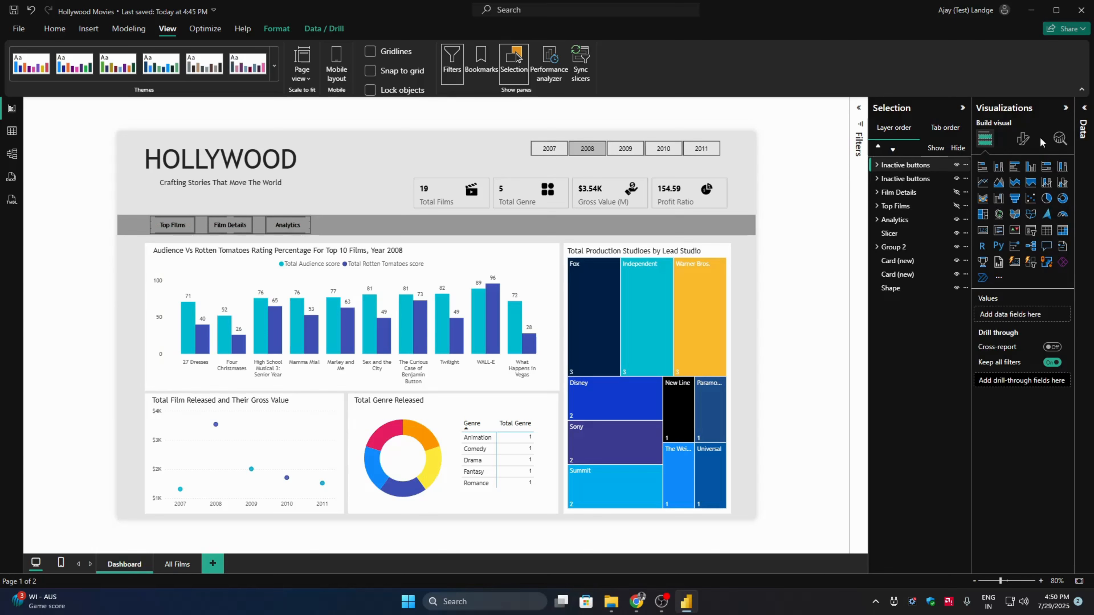
left_click(1023, 139)
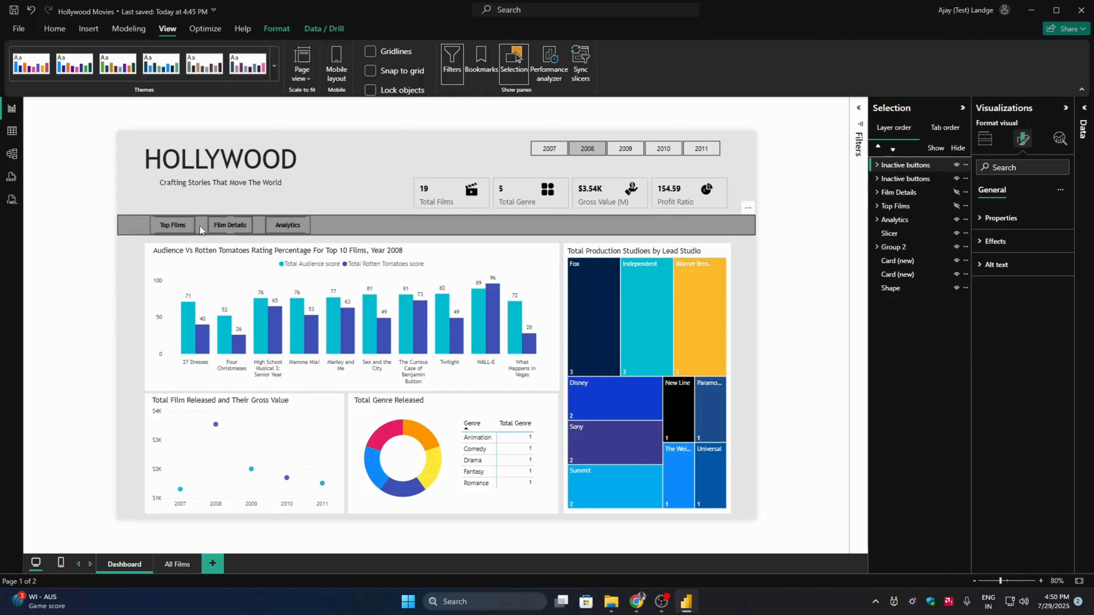
left_click(239, 228)
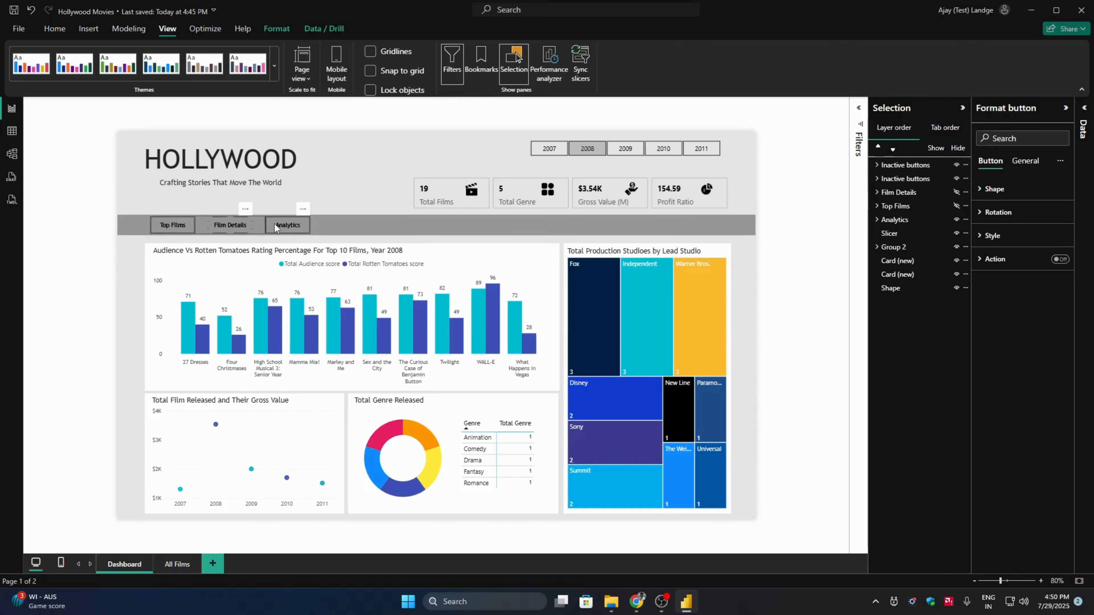
left_click(197, 231)
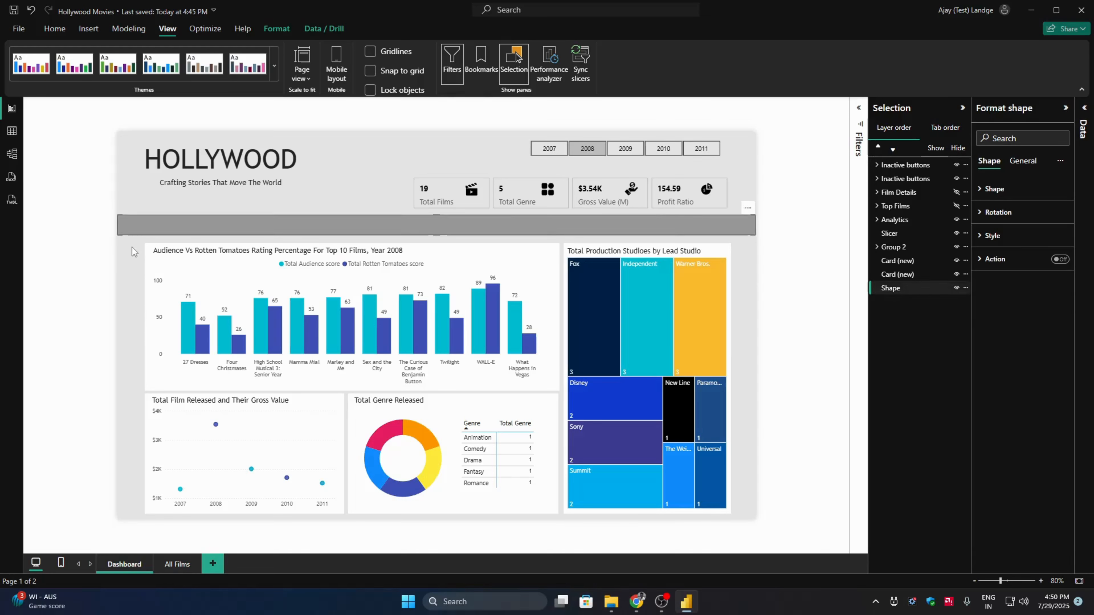
left_click(176, 226)
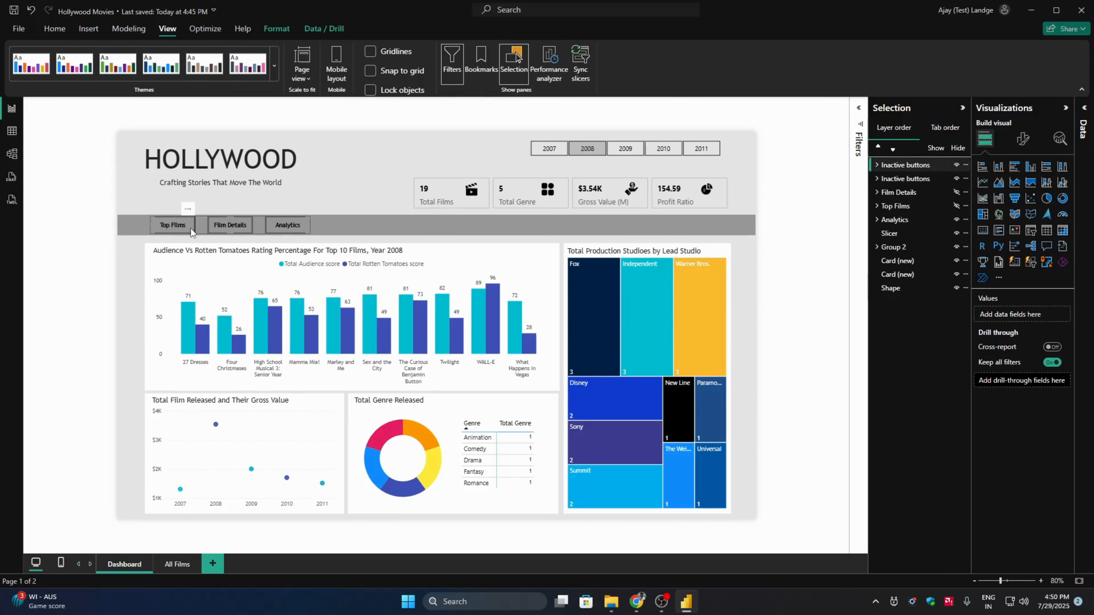
left_click_drag(191, 229, 188, 252)
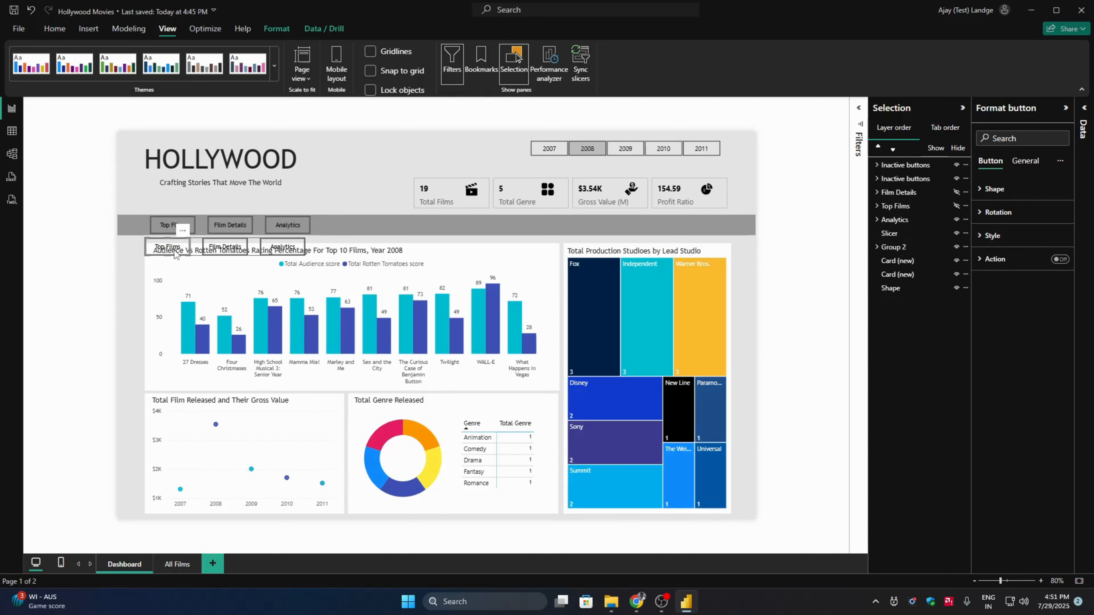
- Set the font color of the duplicated Top Films, Film Details and Analytics buttons to white
left_click(991, 236)
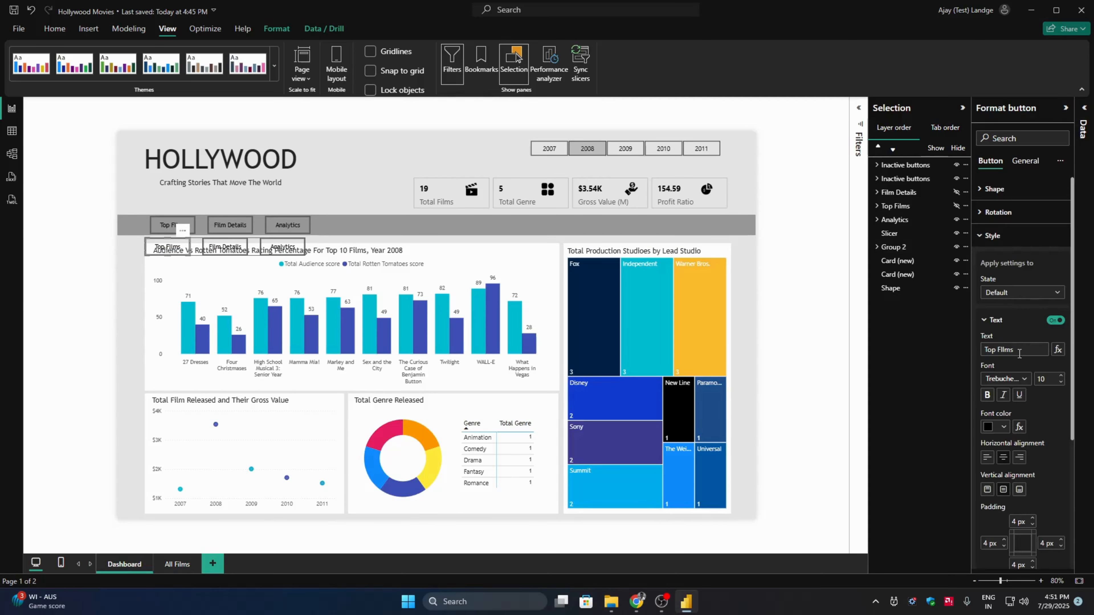
left_click(1002, 427)
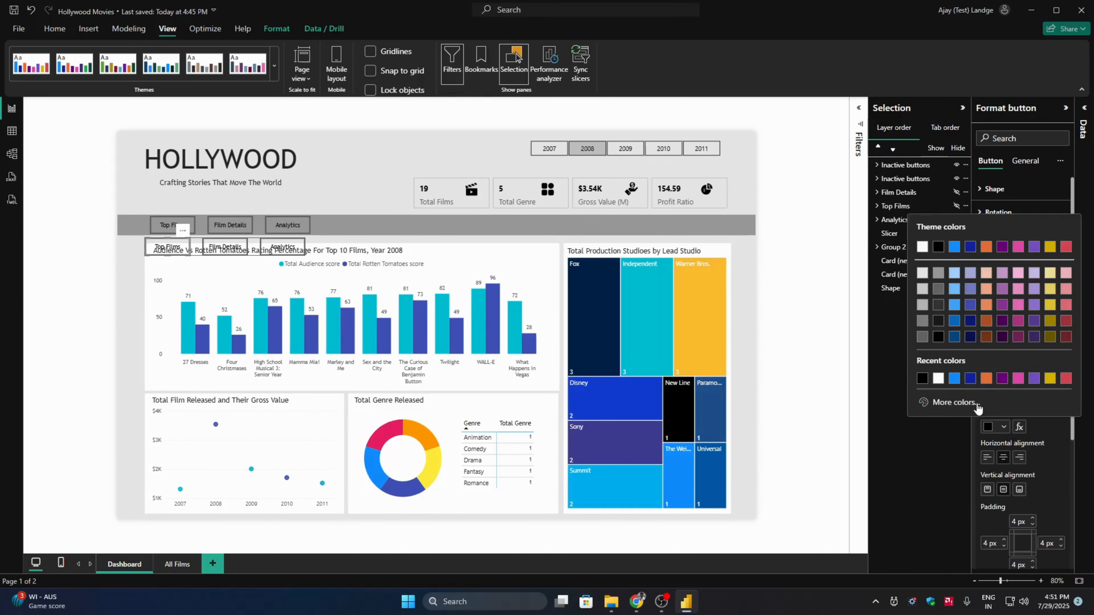
left_click(942, 386)
left_click(230, 252)
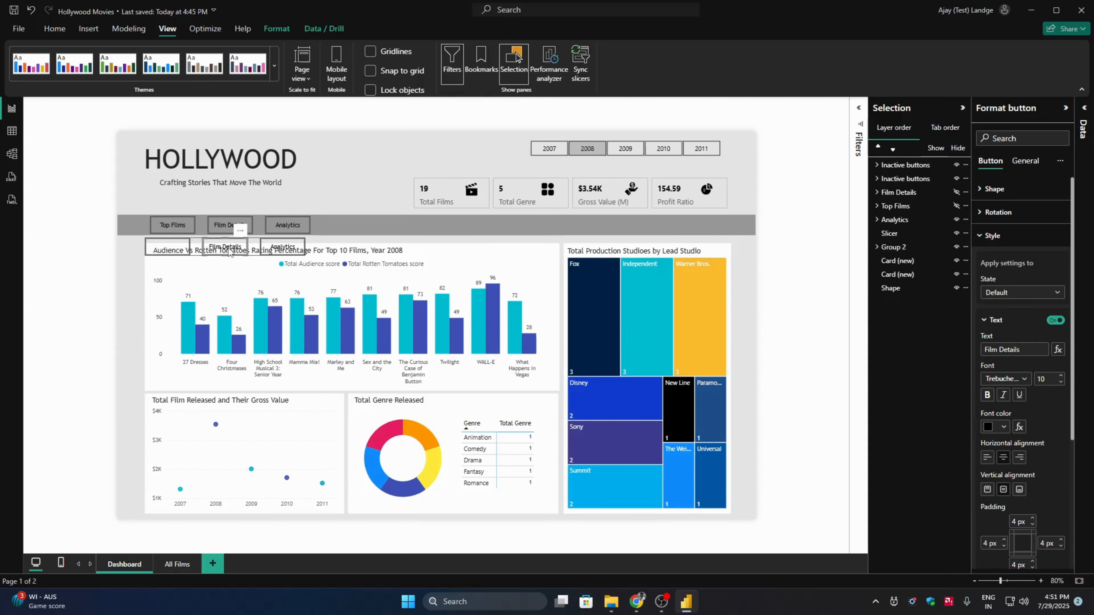
left_click(1002, 426)
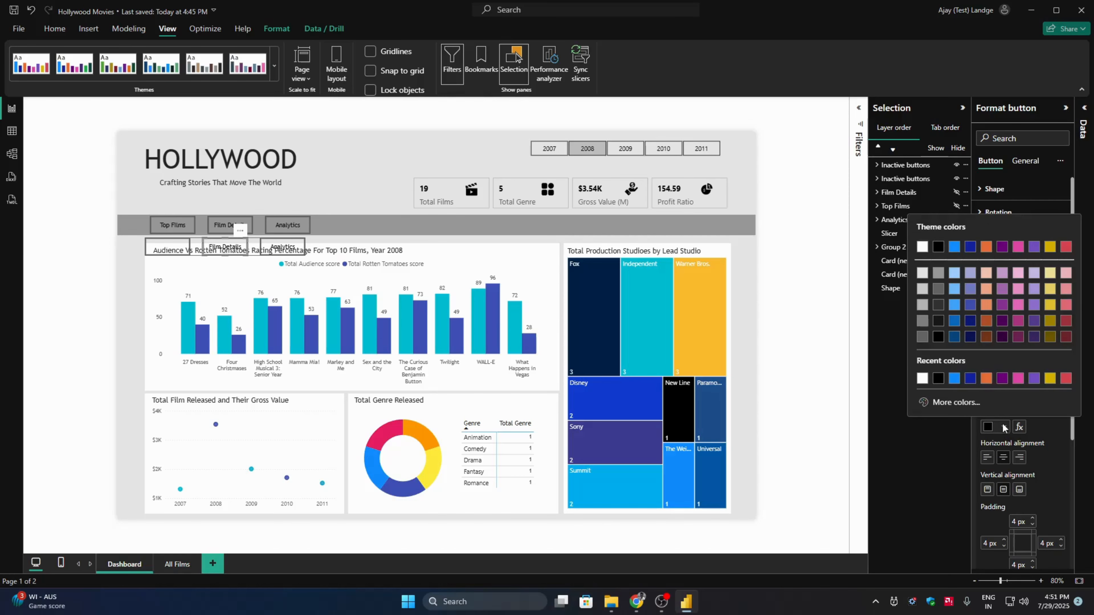
left_click(926, 385)
left_click(270, 247)
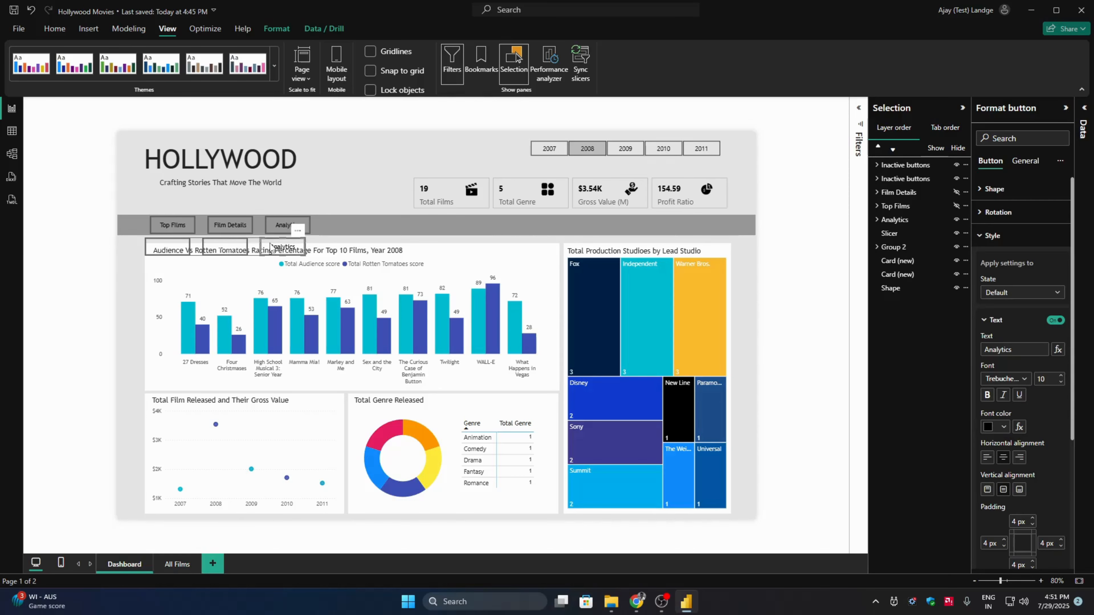
left_click(1003, 426)
left_click(921, 378)
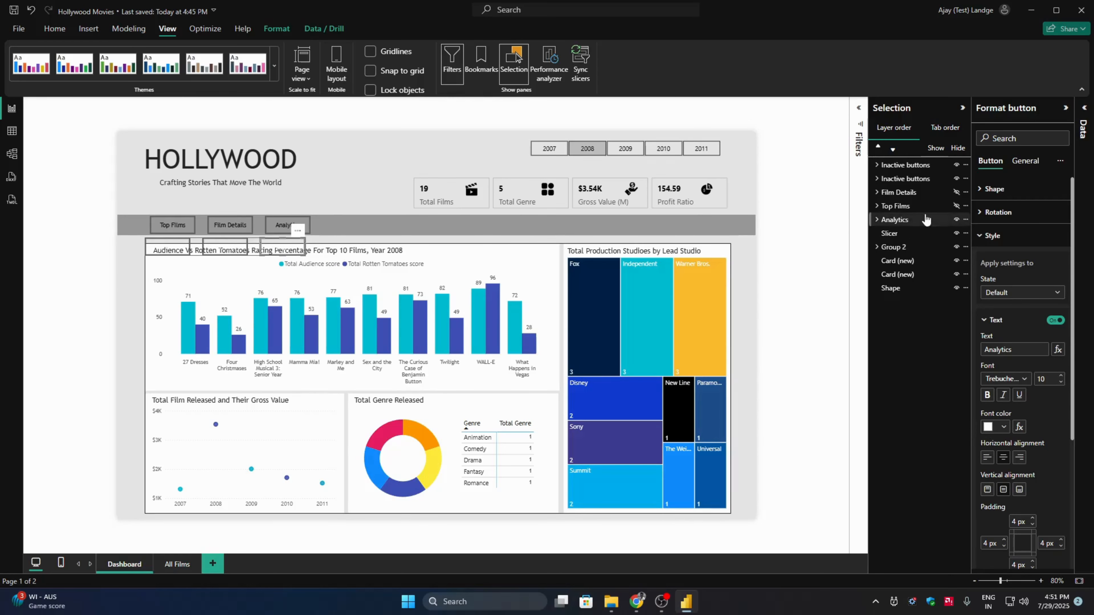
- Rename the duplicated button group as "Active buttons" and move it back exactly over the original buttons on the grey band
left_click(255, 240)
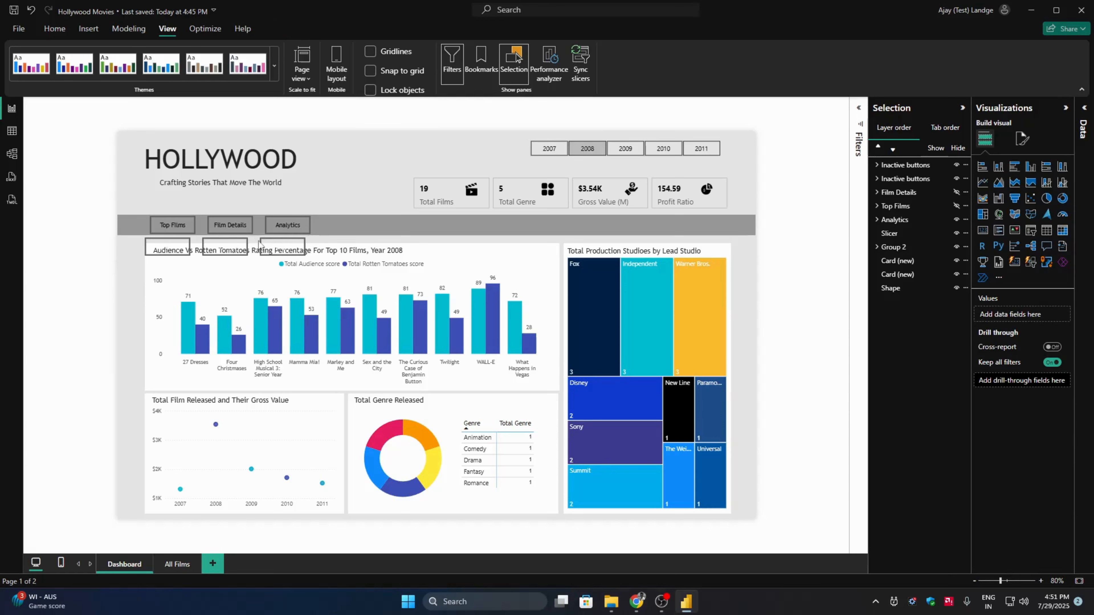
left_click(269, 242)
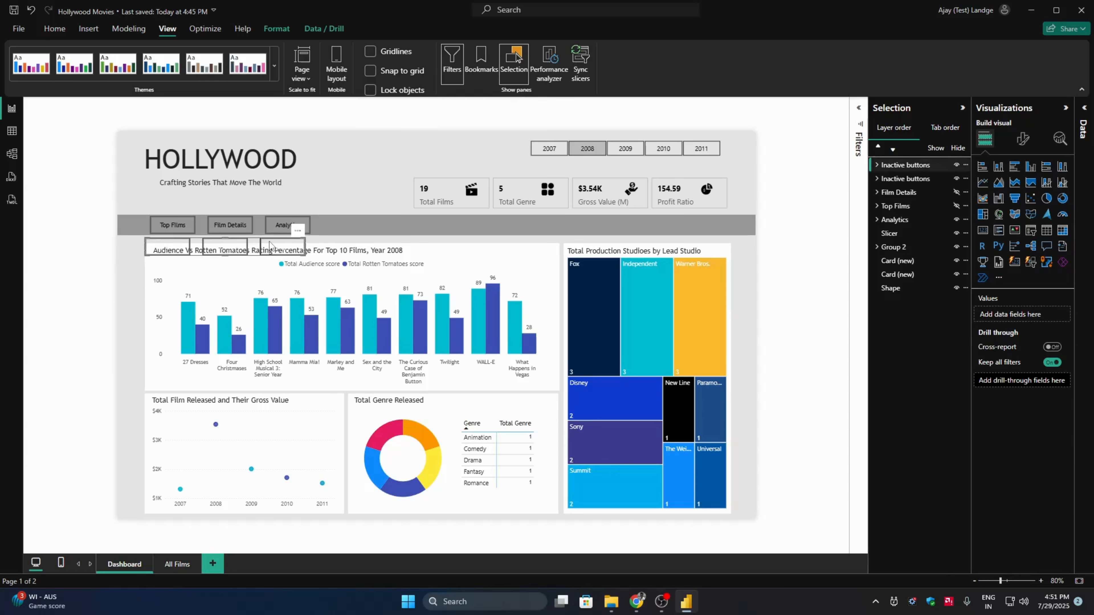
double_click(899, 165)
left_click(889, 165)
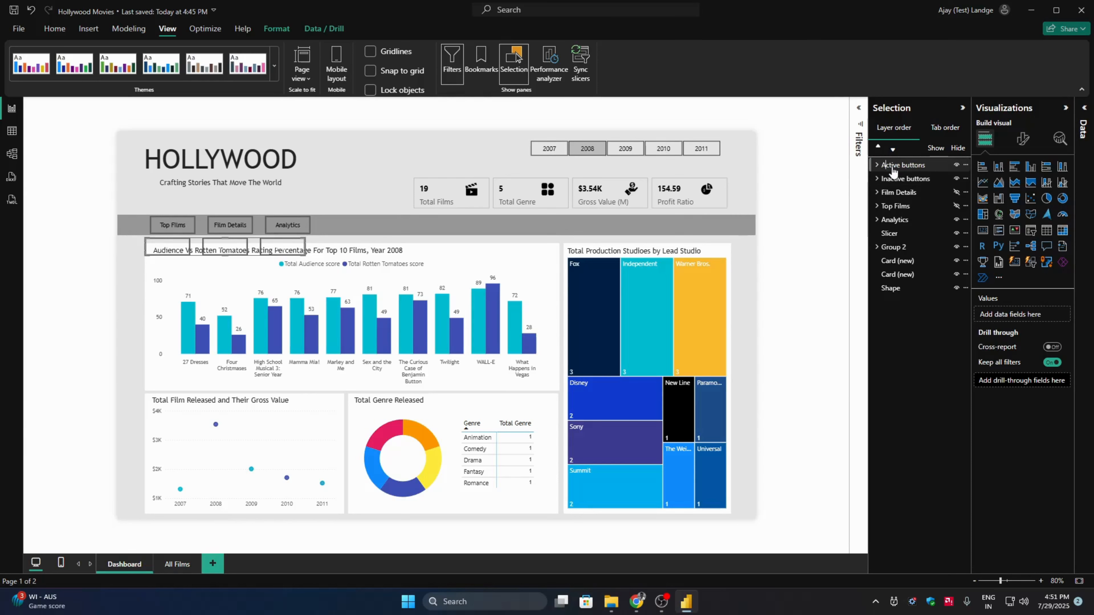
left_click(254, 241)
left_click_drag(261, 243, 264, 217)
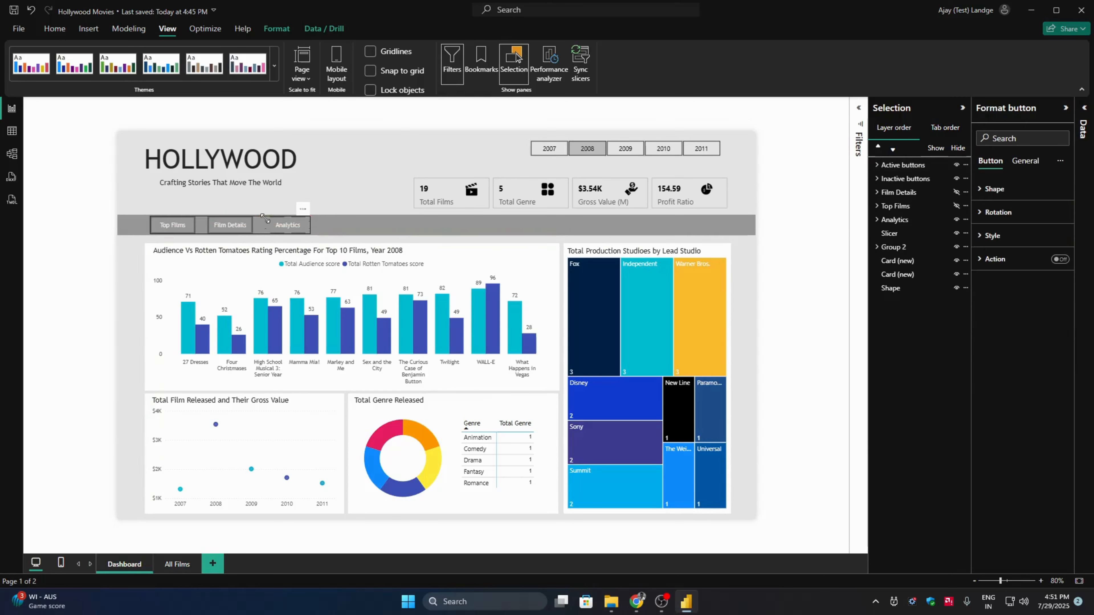
- Send the whole Active buttons group to the back of the layer order
left_click(277, 29)
left_click(197, 81)
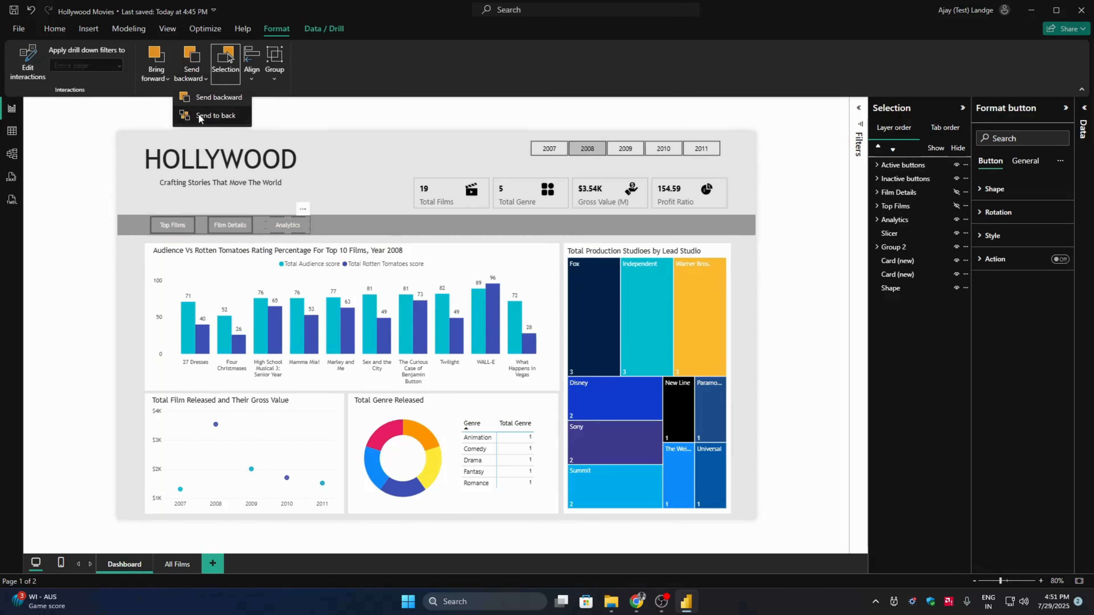
left_click(200, 115)
left_click(101, 284)
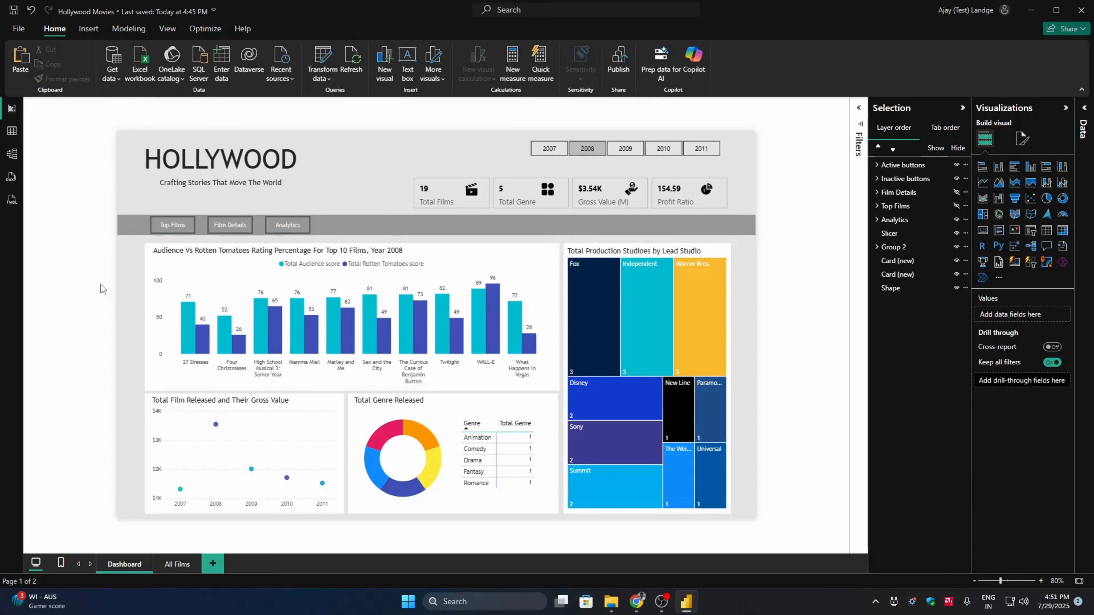
left_click(204, 225)
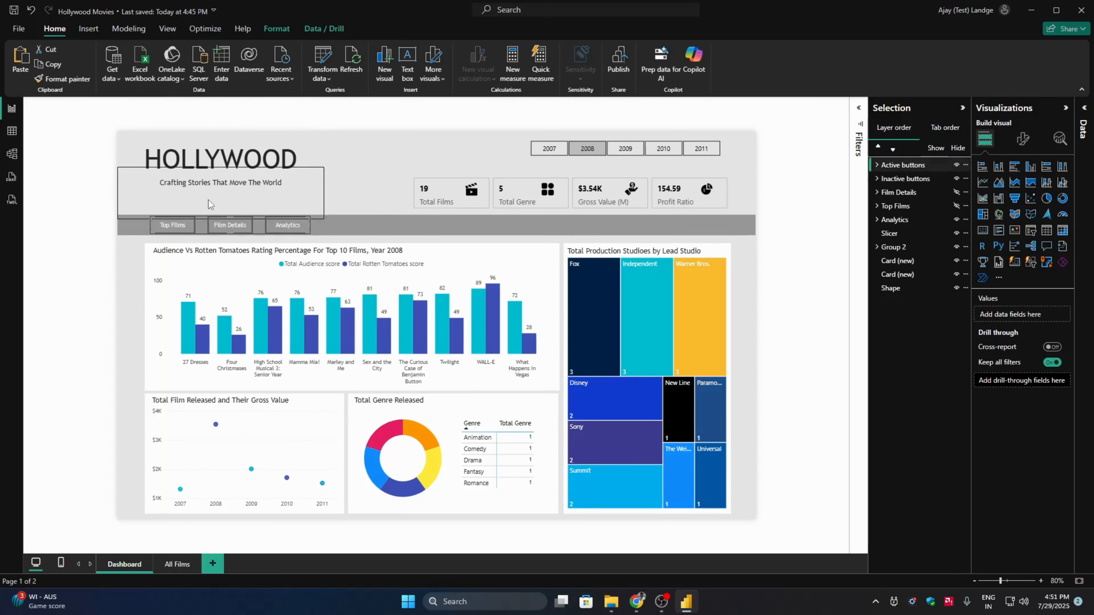
left_click(261, 32)
left_click(196, 81)
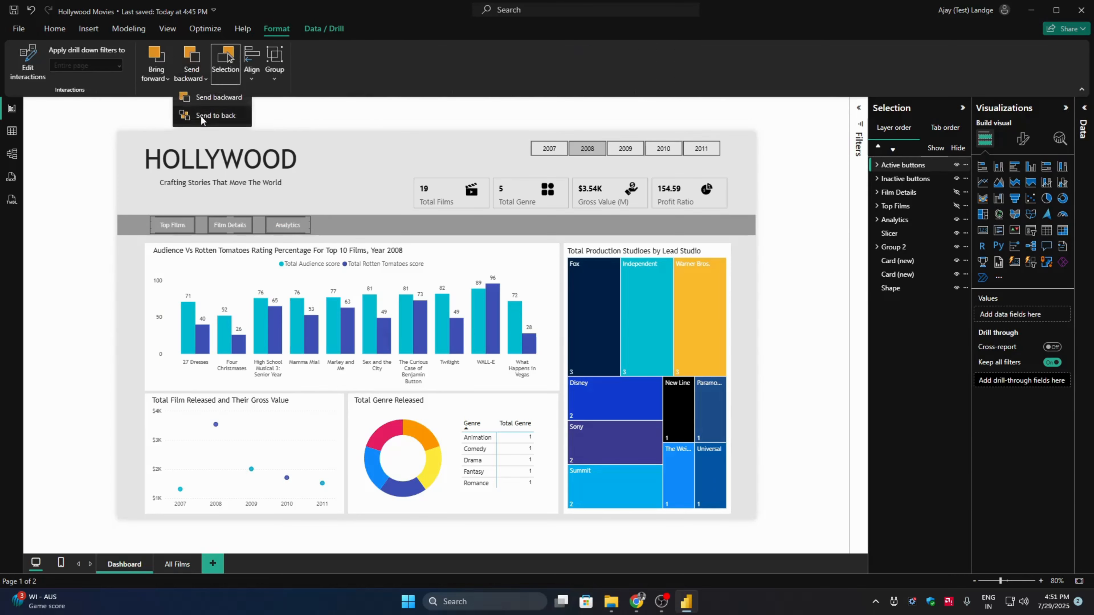
left_click(199, 116)
left_click(124, 271)
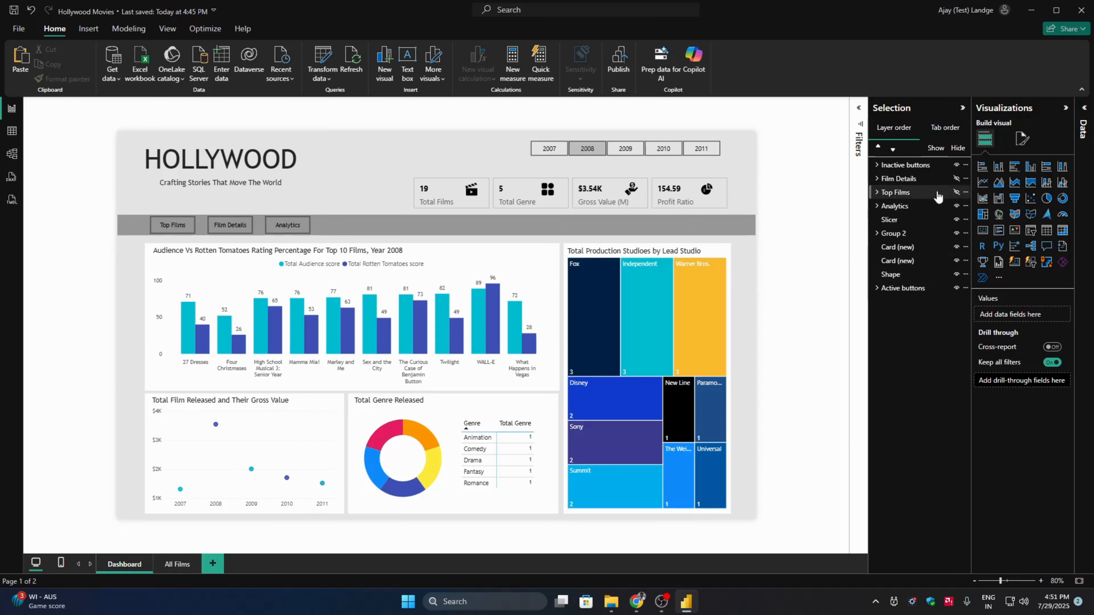
- Show the Top Films group and hide the Analytics group, keeping the Inactive buttons group visible
left_click(956, 192)
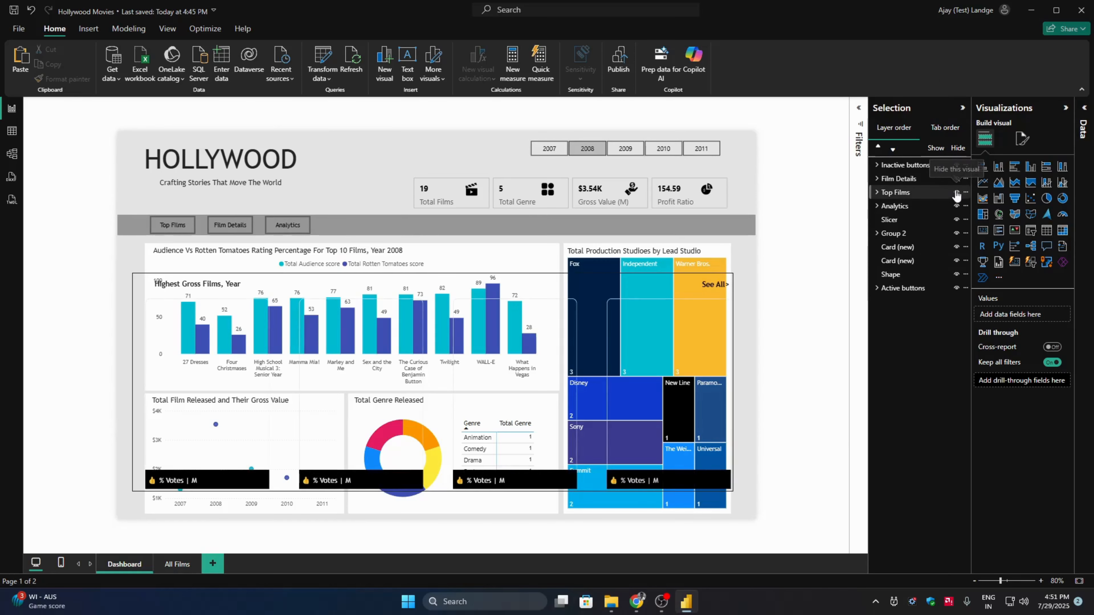
left_click(953, 178)
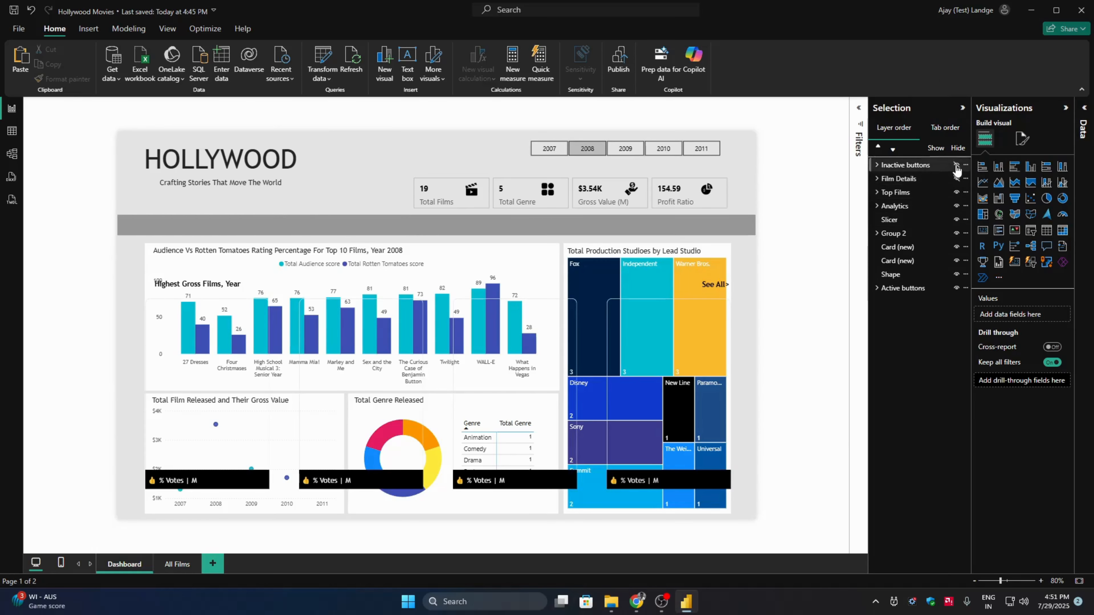
left_click(955, 206)
left_click(956, 207)
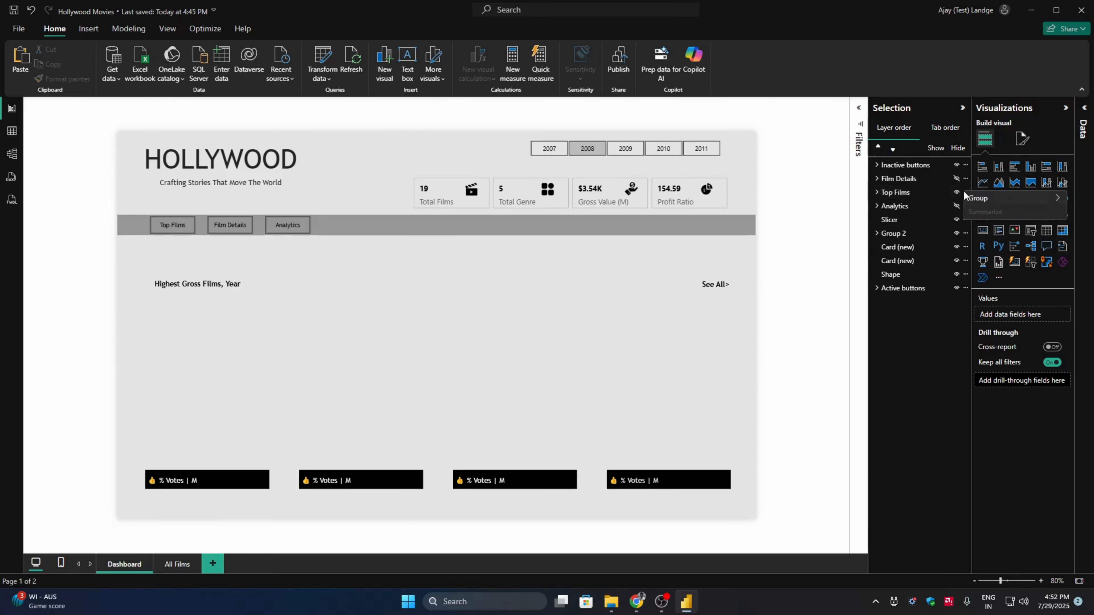
right_click(963, 192)
mouse_move(987, 202)
left_click(881, 212)
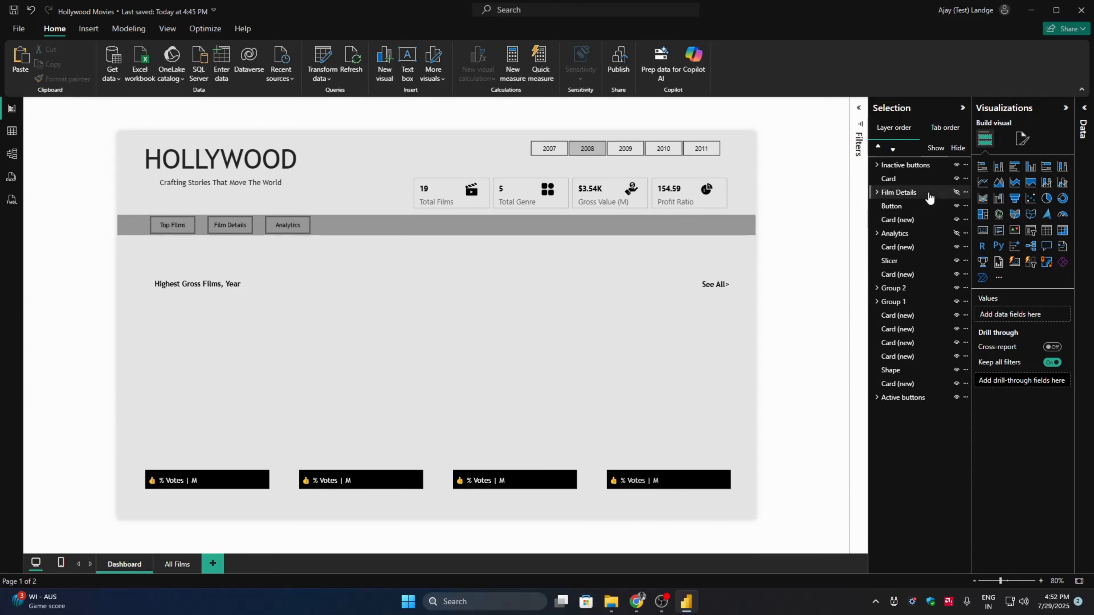
key("ctrl+z")
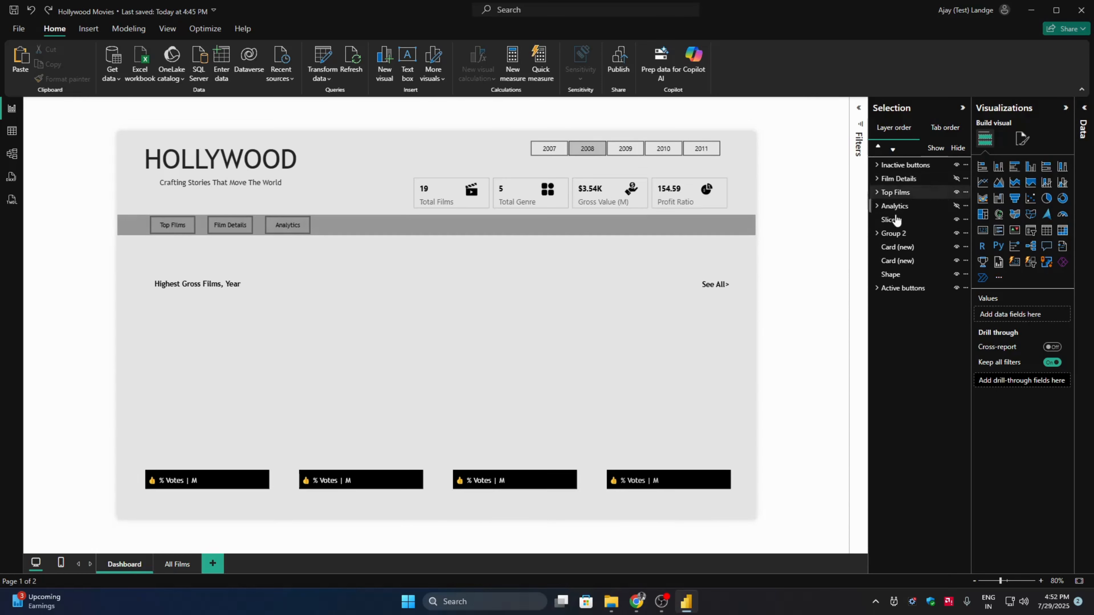
- Hide the Top Films group, show the Film Details group and ungroup it
left_click(956, 192)
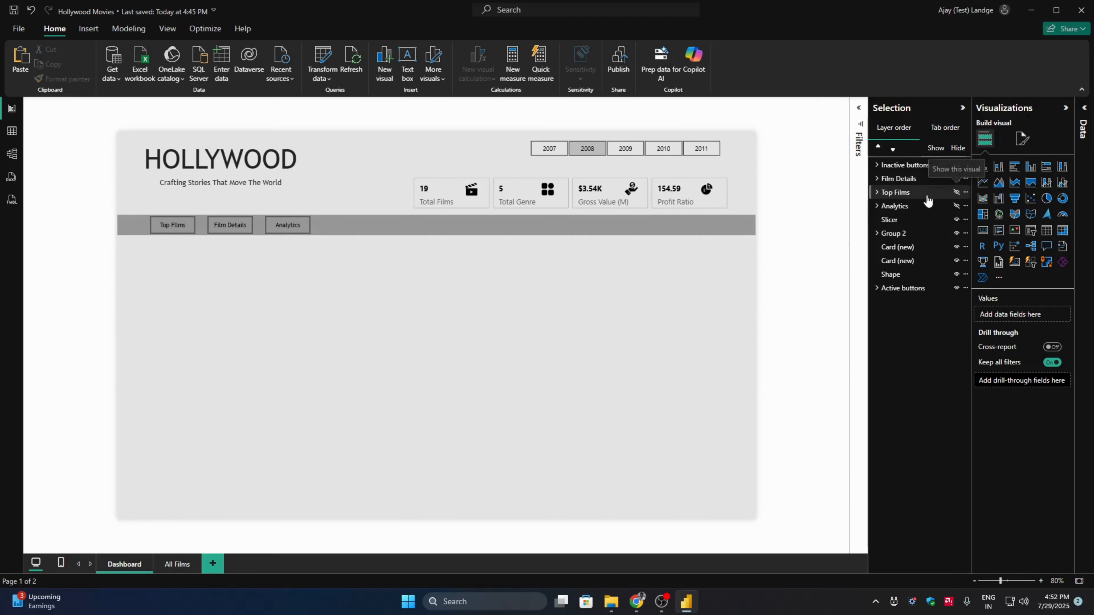
left_click(955, 179)
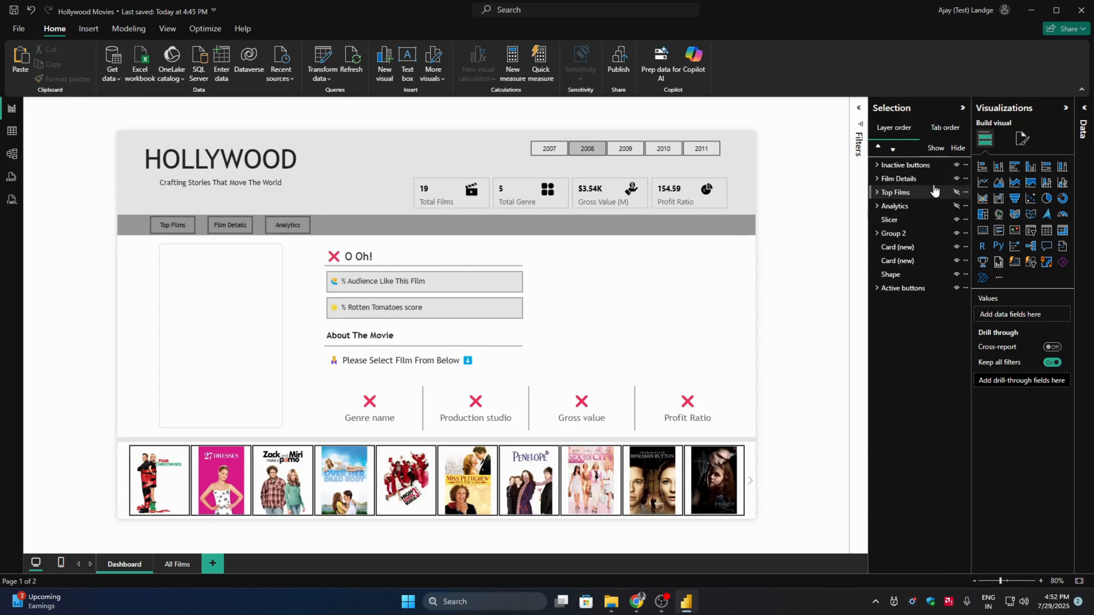
left_click(965, 177)
mouse_move(979, 186)
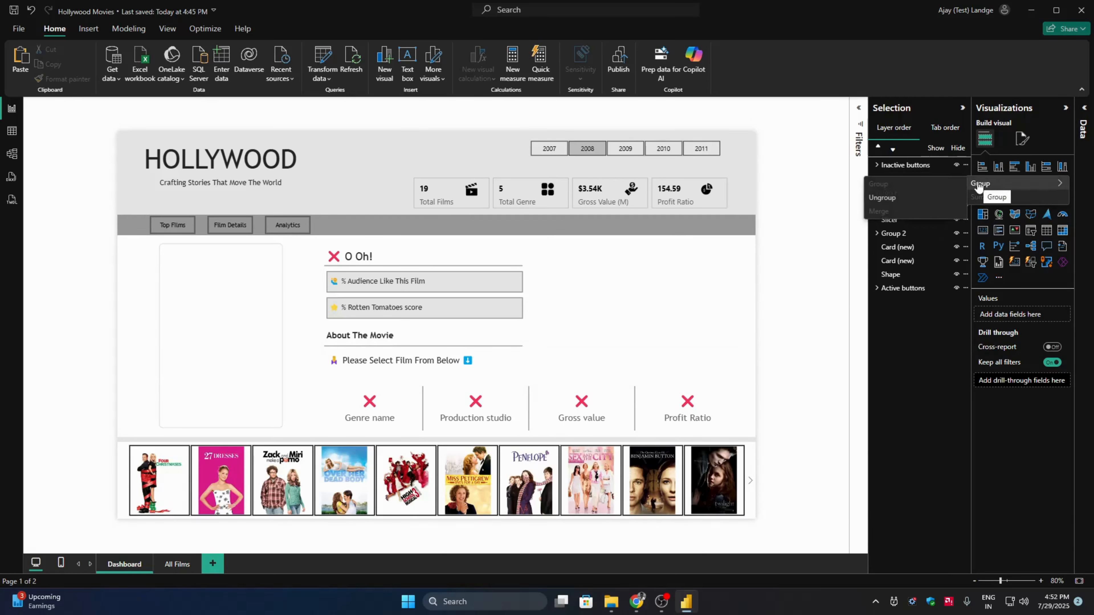
left_click(882, 197)
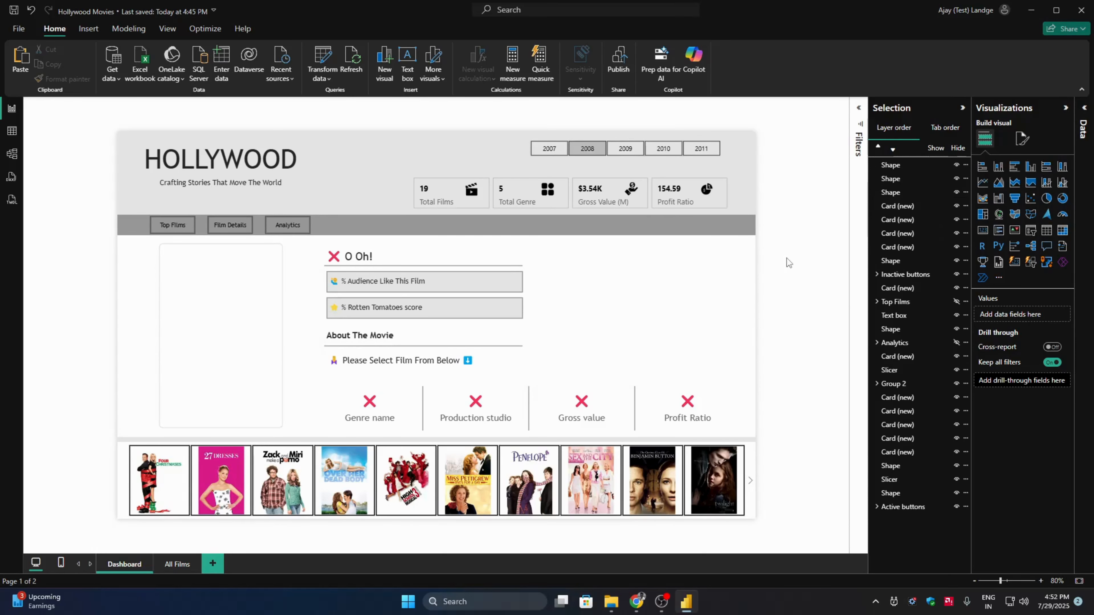
- Hide all the ungrouped film detail cards, lines, heading, poster placeholder and white background, leaving out the film poster slicer
left_click(364, 255)
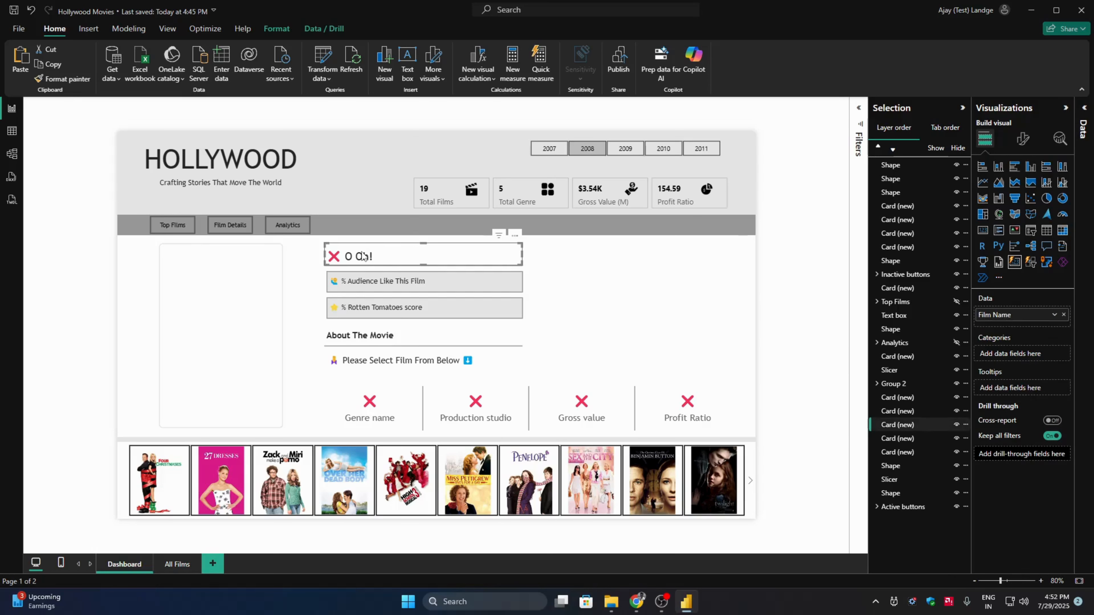
left_click(388, 269, "ctrl")
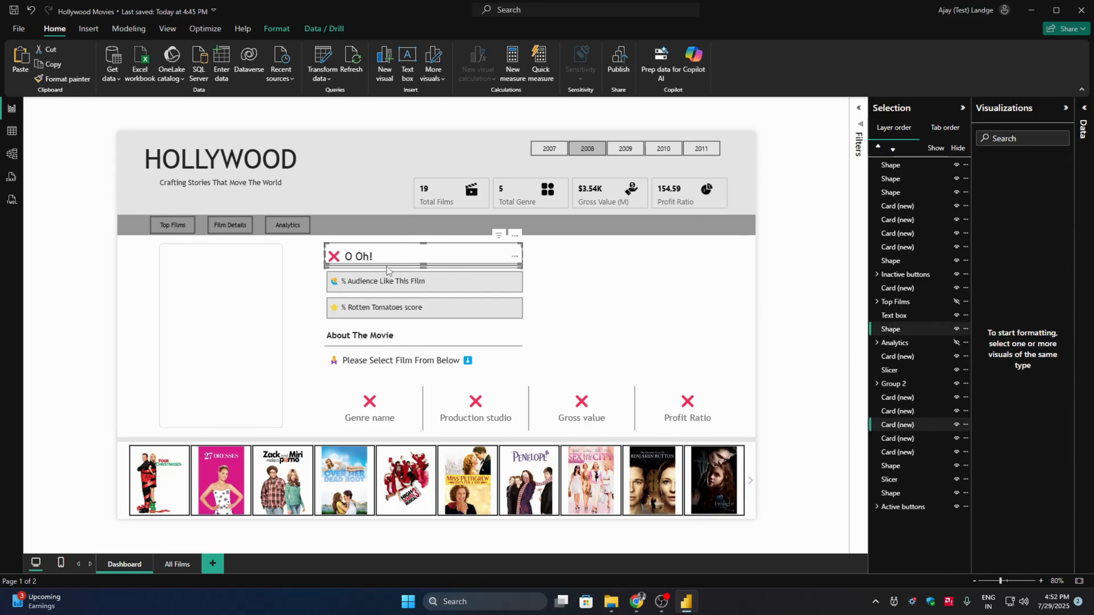
left_click(394, 283, "ctrl")
left_click(374, 319, "ctrl")
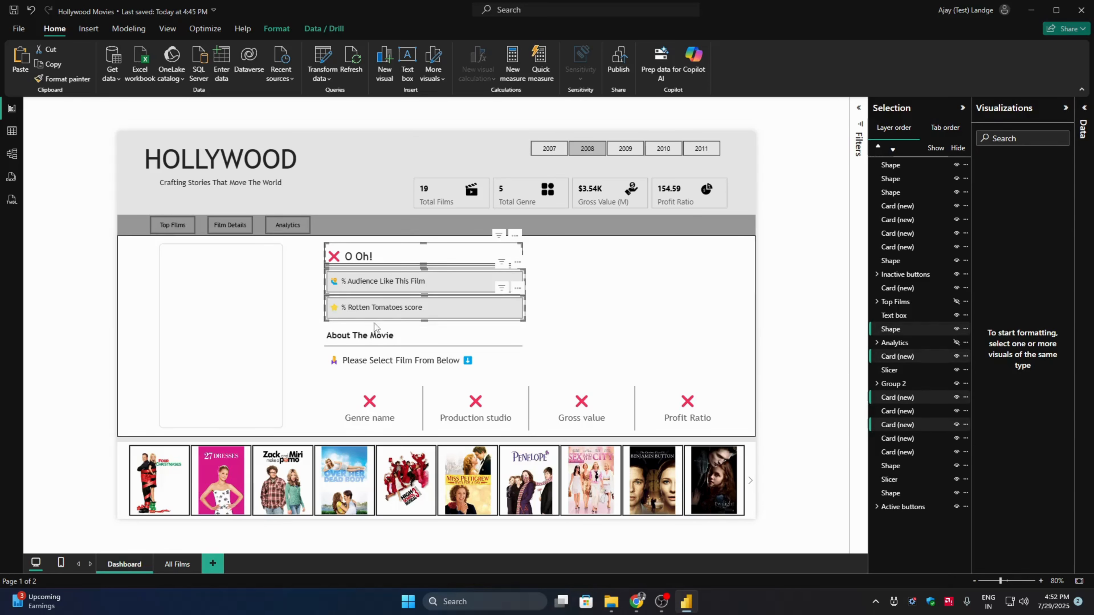
left_click(378, 341, "ctrl")
left_click(447, 355, "ctrl")
left_click(448, 366, "ctrl")
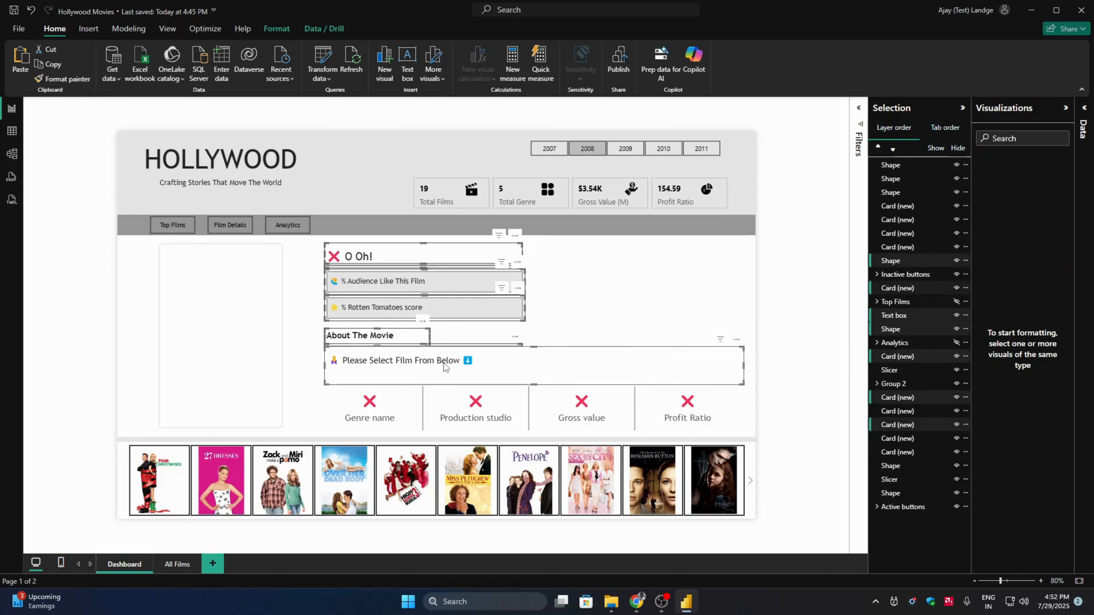
left_click(382, 403, "ctrl")
left_click(470, 400, "ctrl")
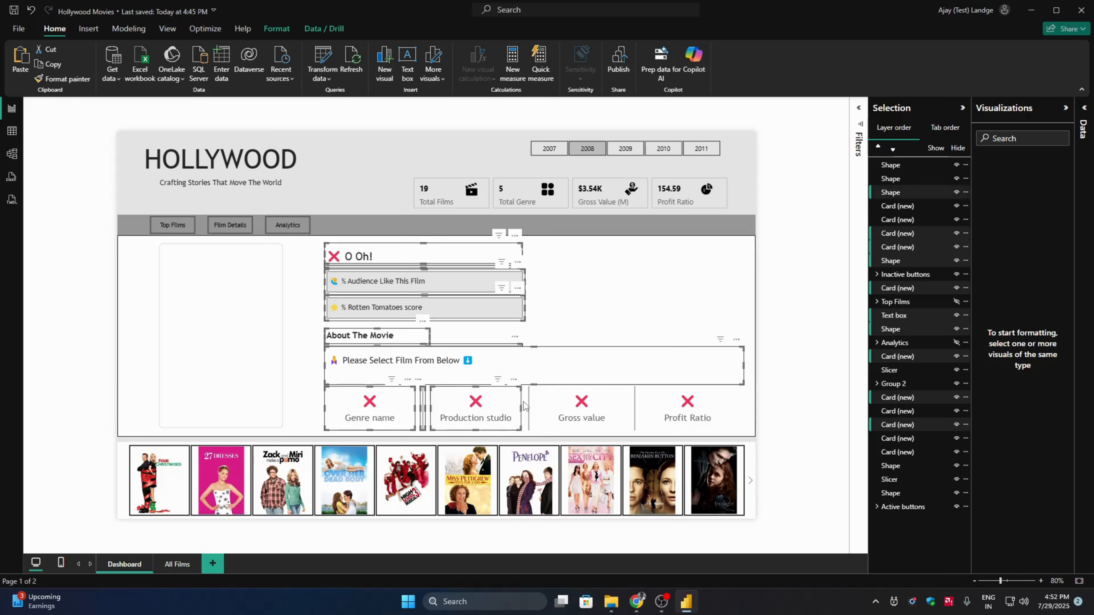
left_click(527, 407, "ctrl")
left_click(590, 408, "ctrl")
left_click(635, 407, "ctrl")
left_click(687, 407, "ctrl")
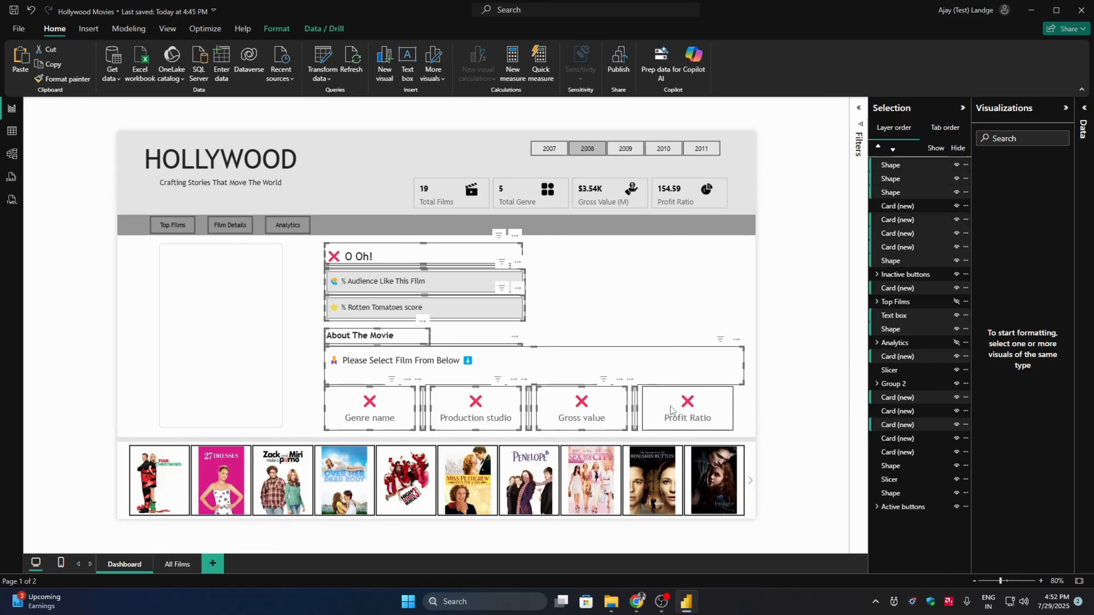
left_click(259, 357, "ctrl")
left_click(144, 332, "ctrl")
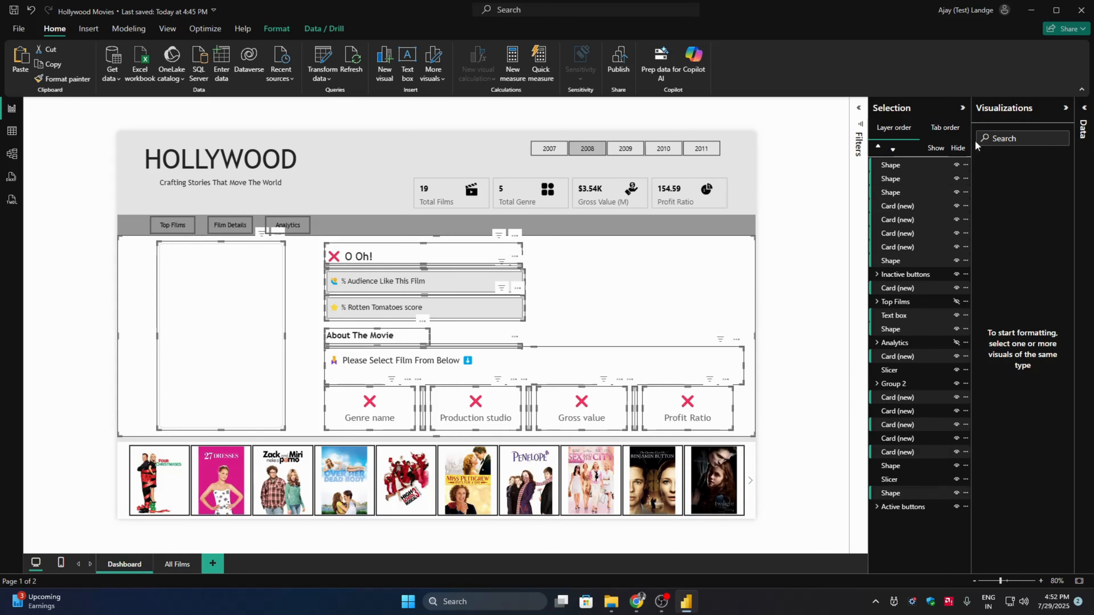
left_click(957, 148)
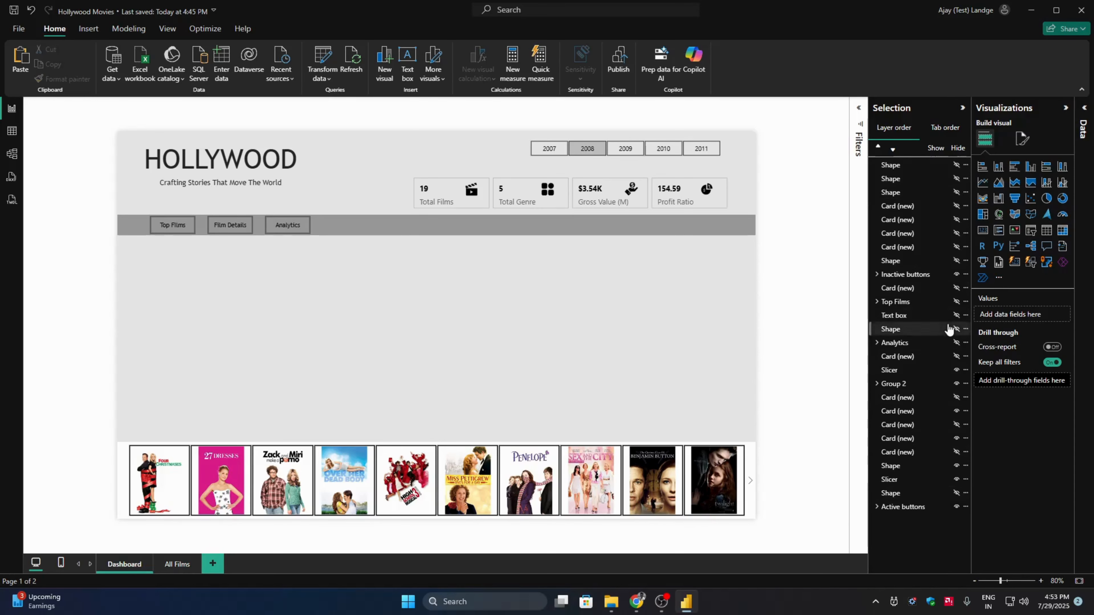
- Show the Top Films group and set the film poster slicer's interaction with the four Top Films poster visuals to none
left_click(955, 301)
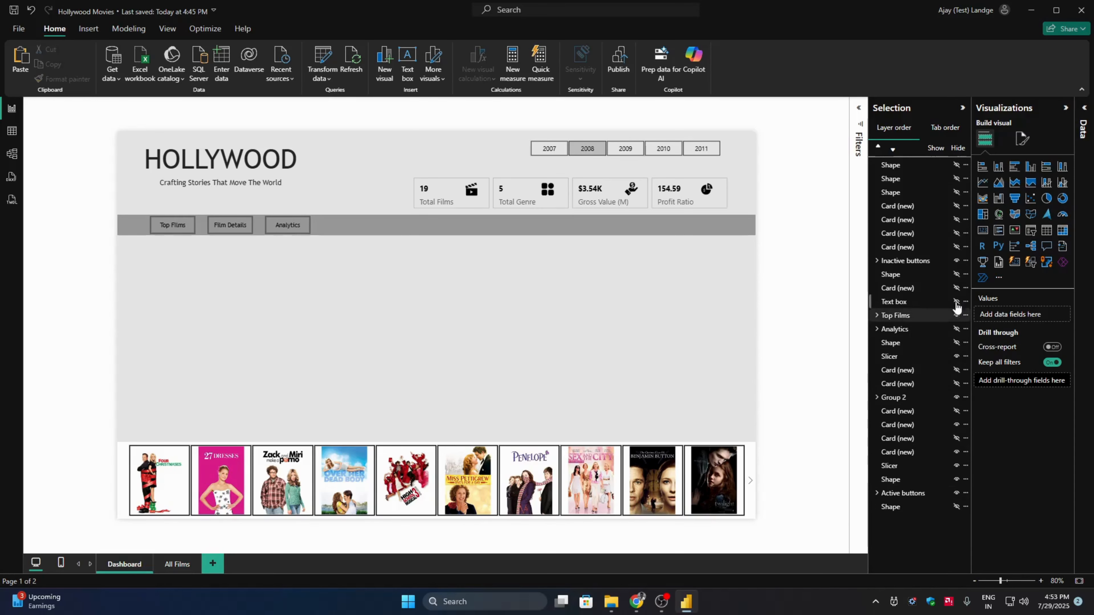
left_click(123, 476)
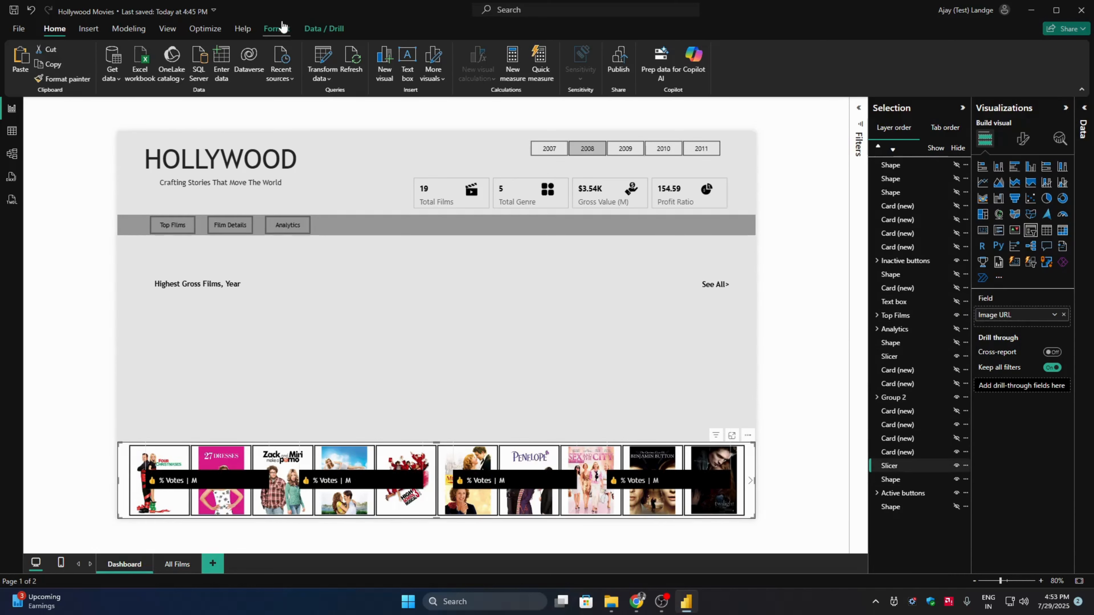
left_click(28, 62)
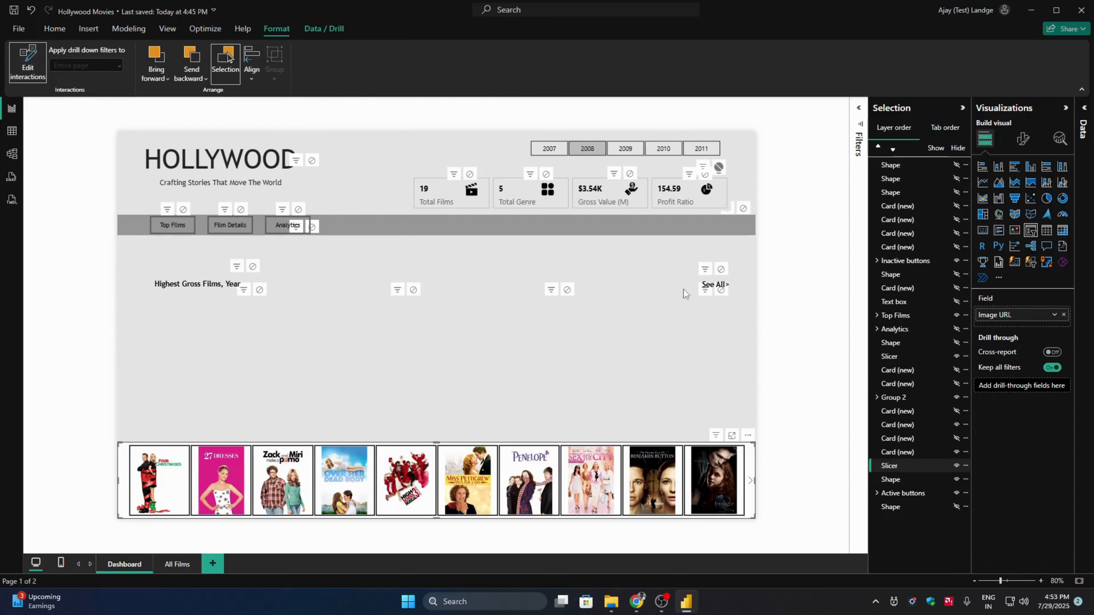
left_click(721, 289)
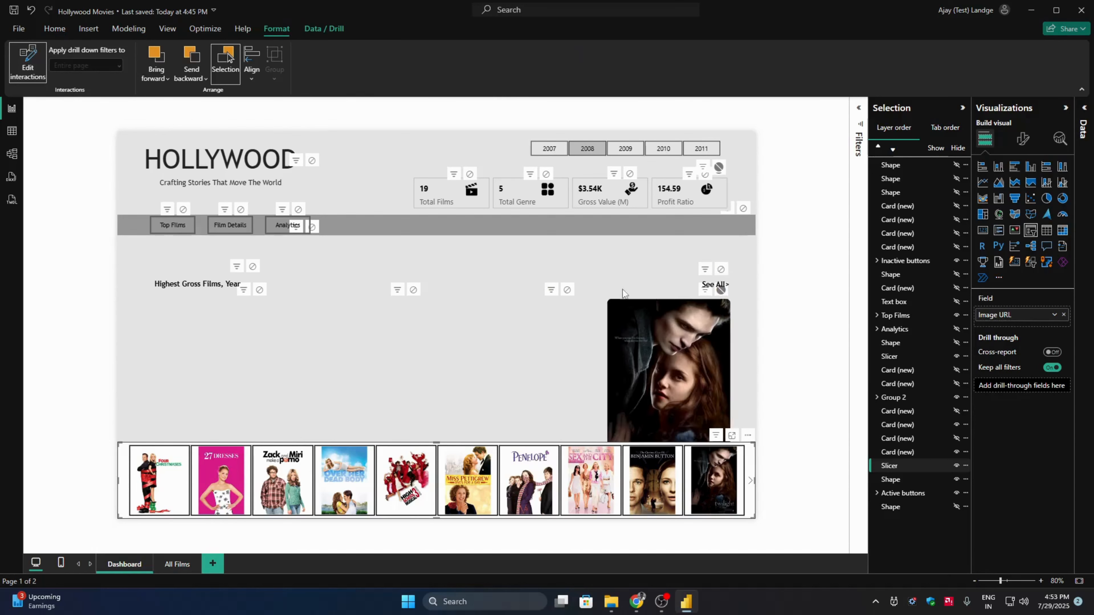
left_click(568, 290)
left_click(413, 289)
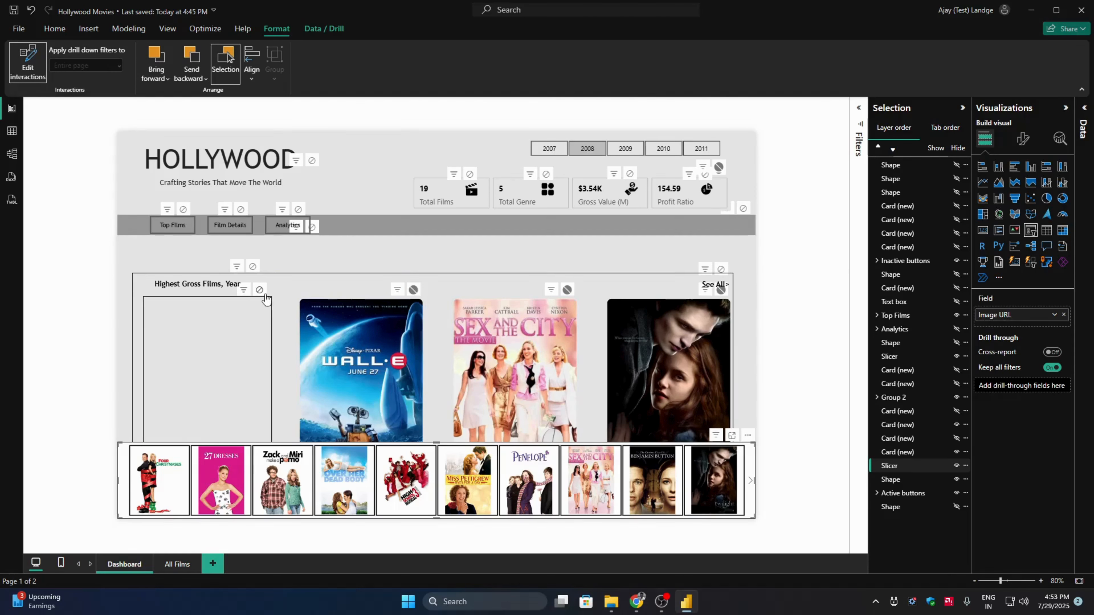
left_click(260, 291)
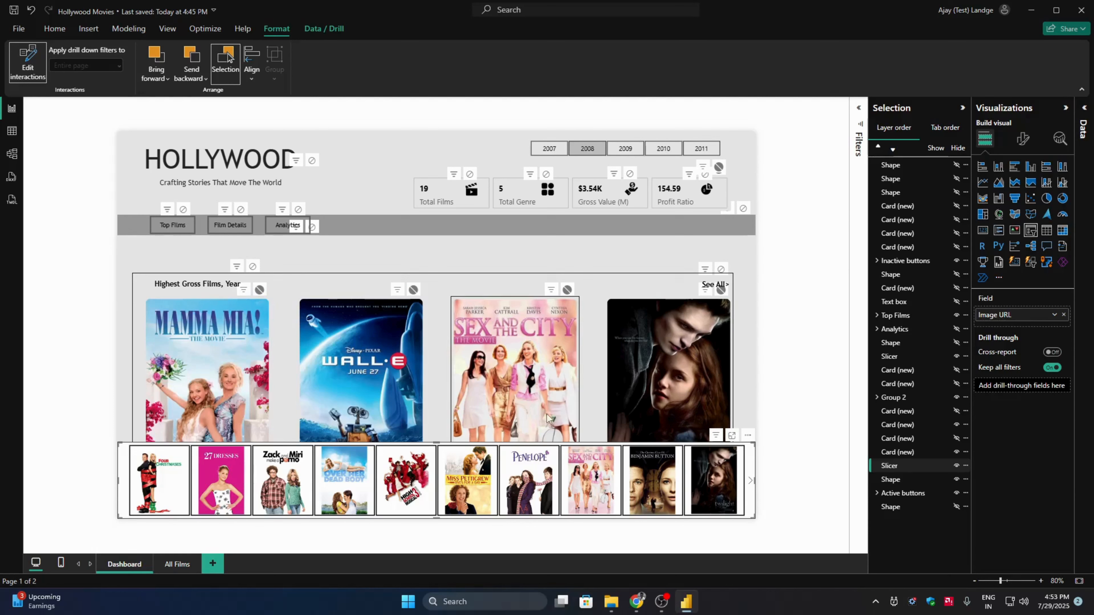
- Move the film poster slicer up over the posters and set its interaction with the four votes and gross cards to none
left_click_drag(749, 504, 749, 422)
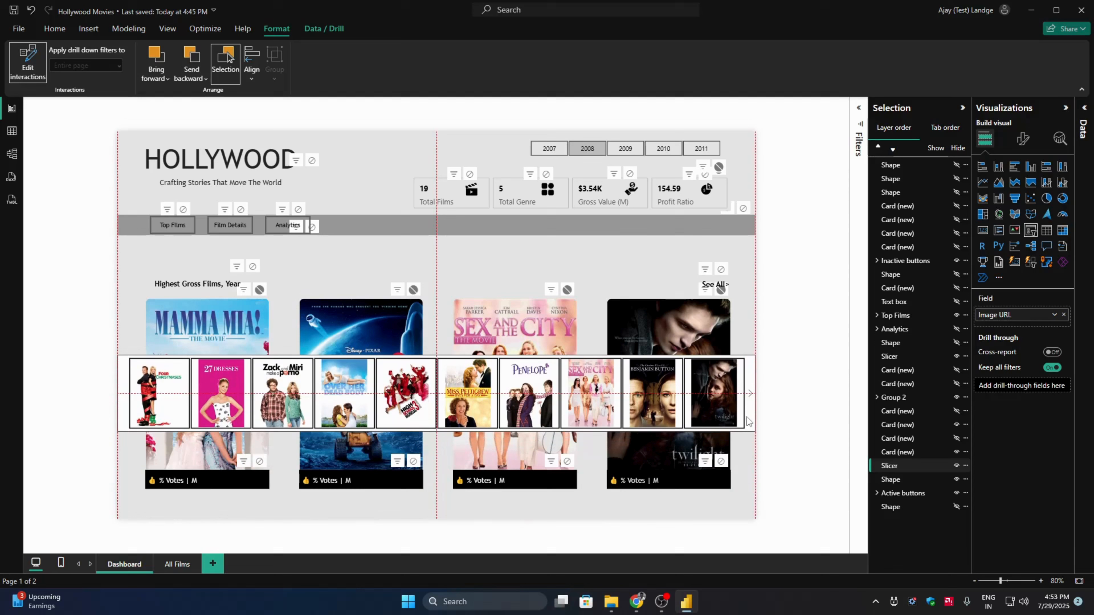
left_click(721, 461)
left_click(566, 461)
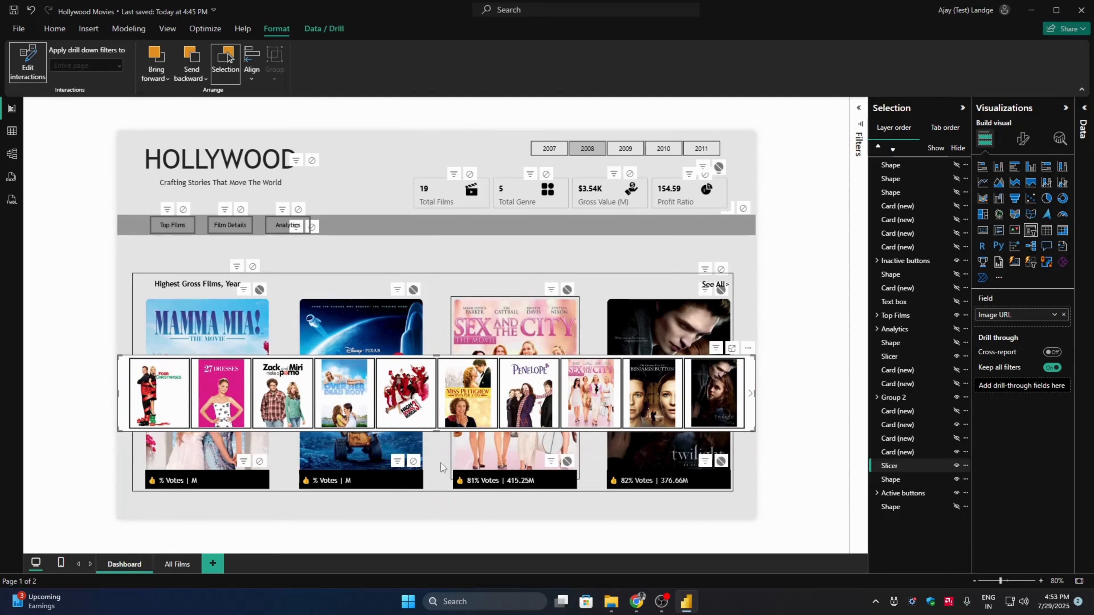
left_click(414, 462)
left_click(260, 460)
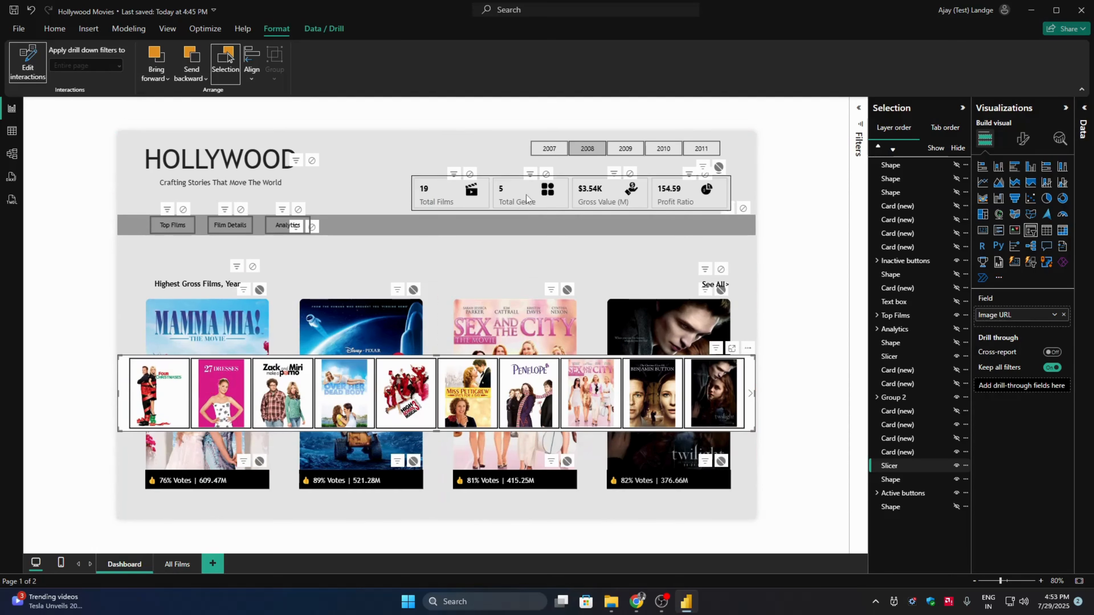
- Check the Top Films posters and cards for the years 2007, 2009, 2010 and 2011, leaving 2011 selected
left_click(548, 149)
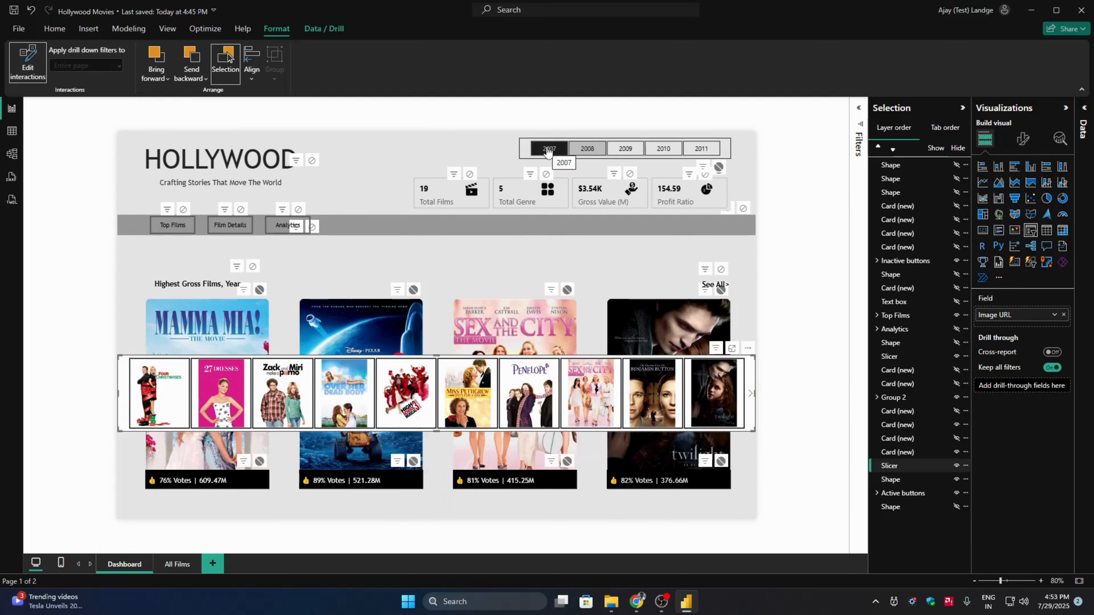
left_click(628, 148)
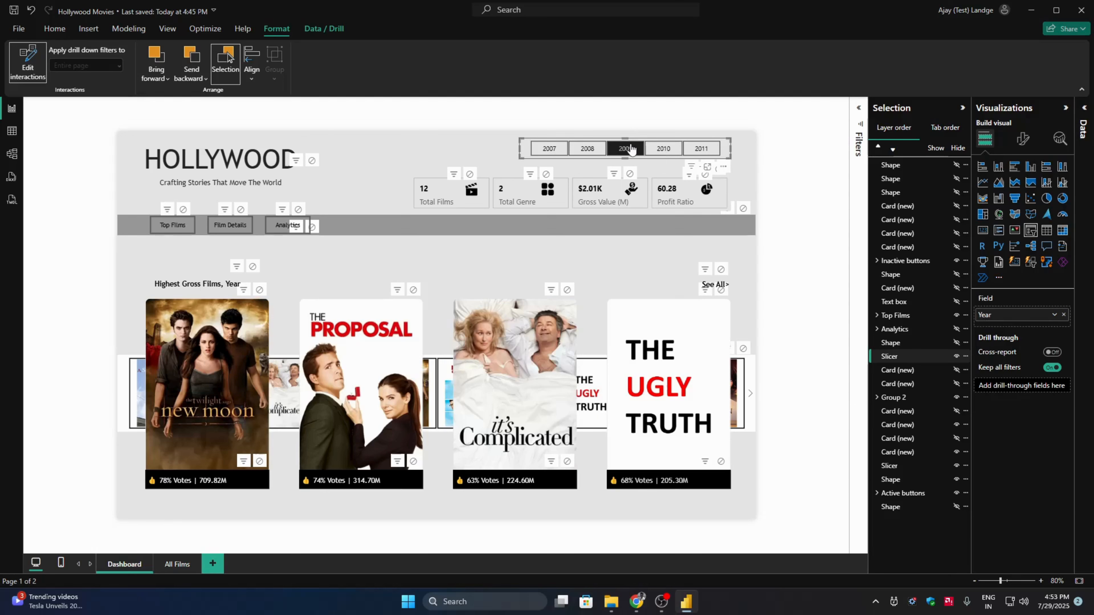
left_click(663, 149)
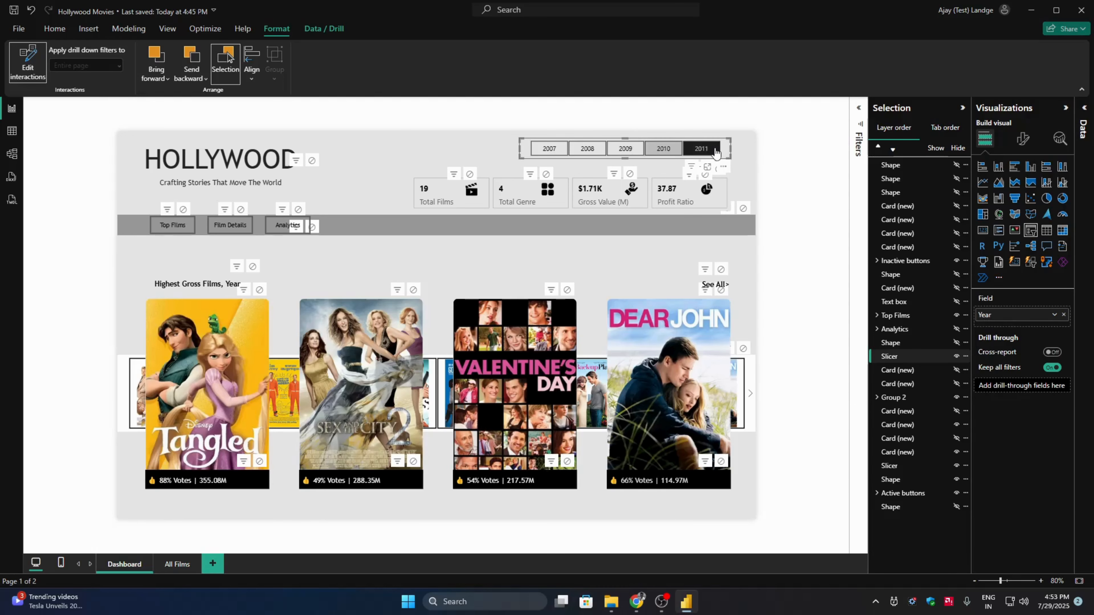
left_click(715, 151)
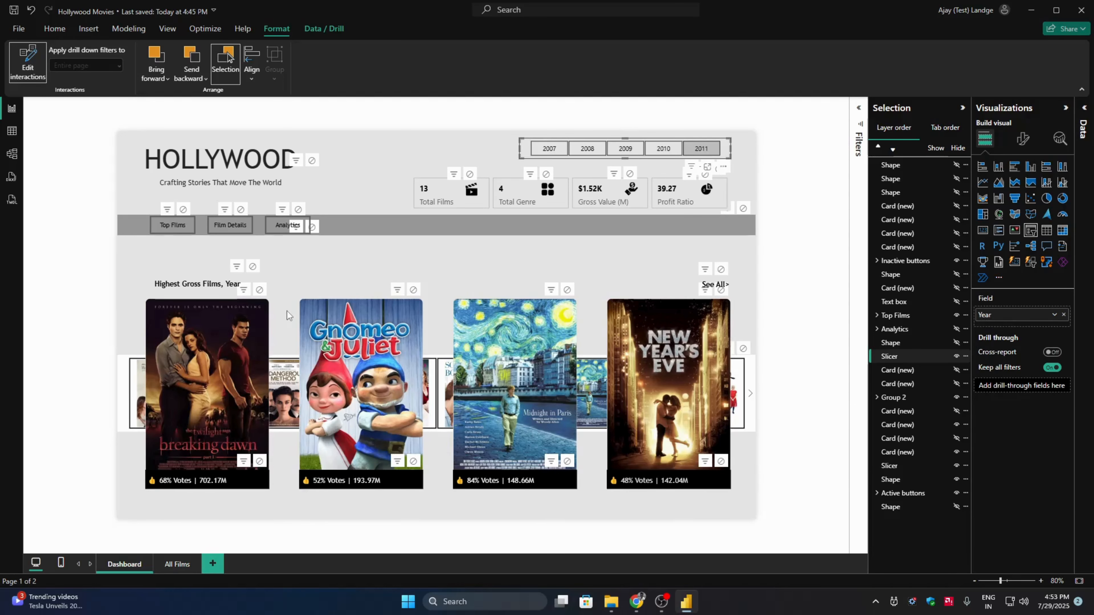
- Turn off interaction editing and move the film poster slicer back to the bottom of the report page
left_click(28, 62)
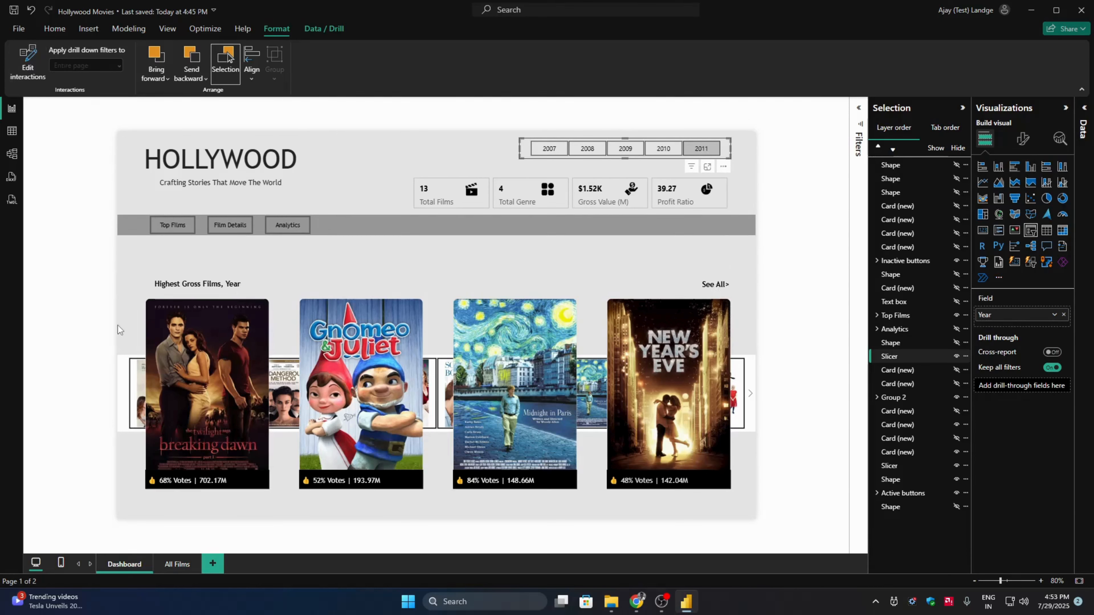
left_click_drag(121, 387, 122, 474)
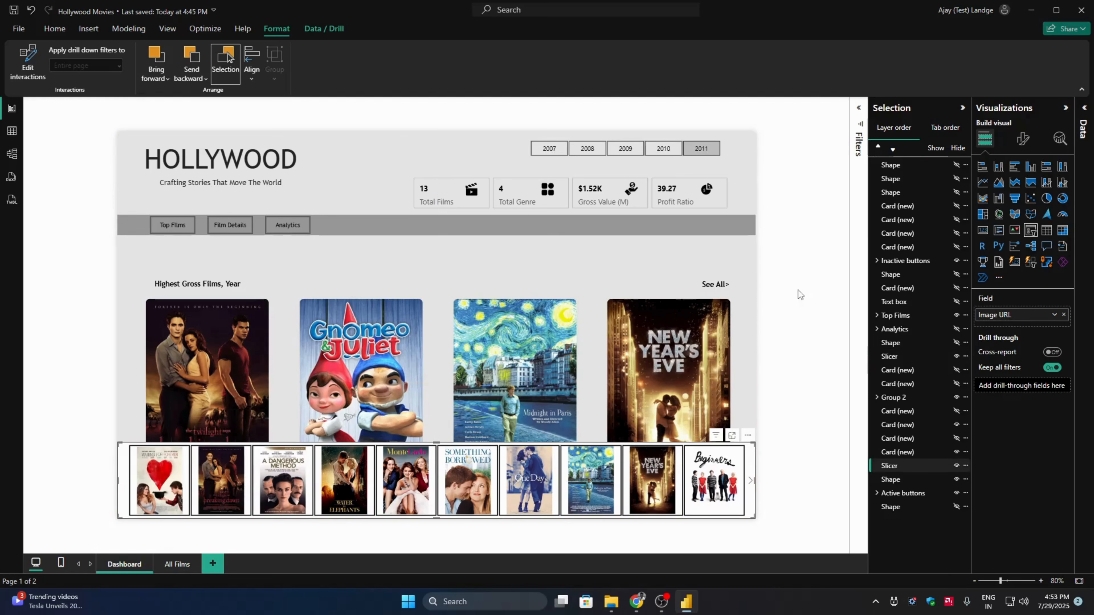
- Show all objects on the page except the Top Films and Analytics groups
left_click(955, 465)
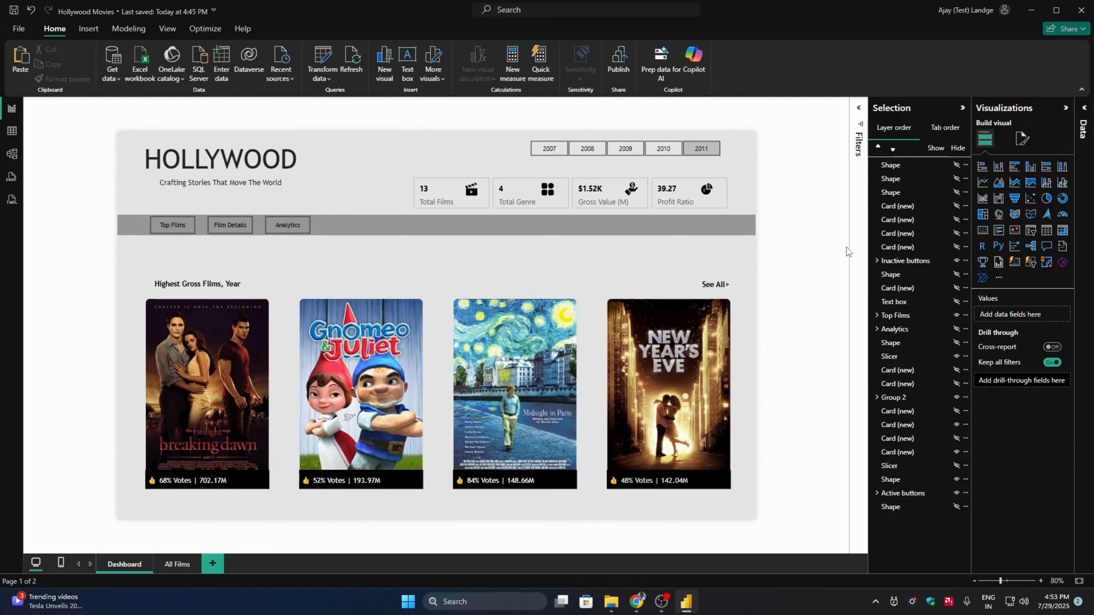
left_click(955, 316)
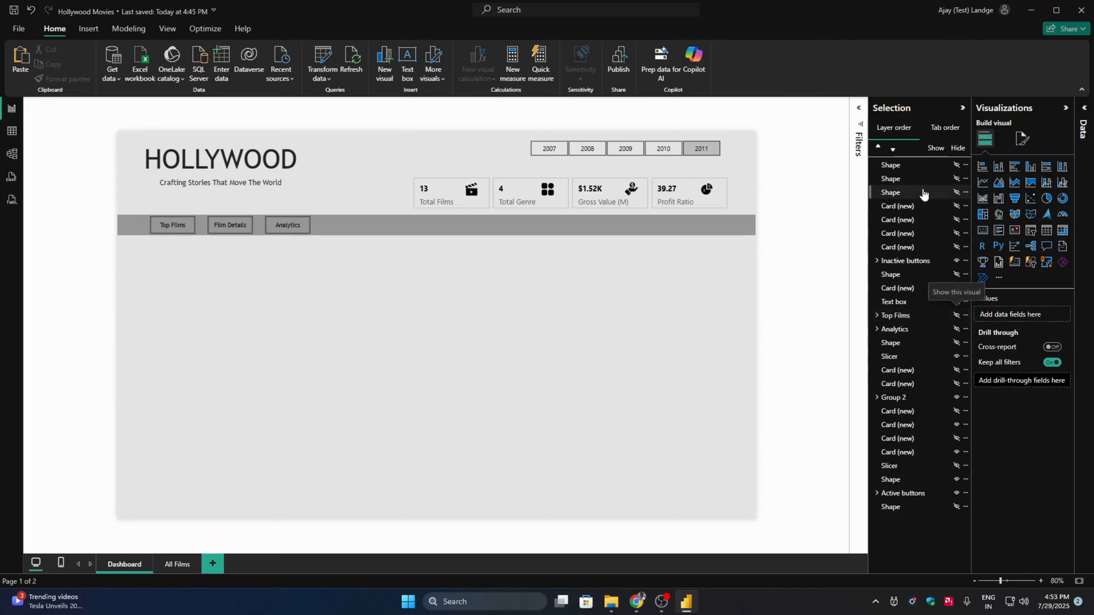
left_click(933, 148)
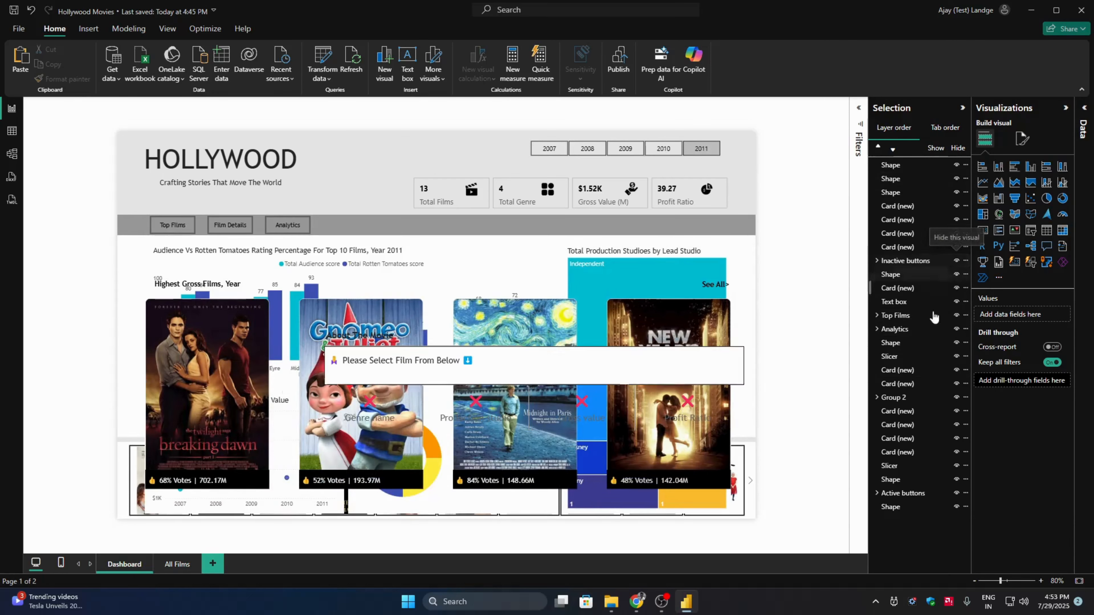
left_click(956, 315)
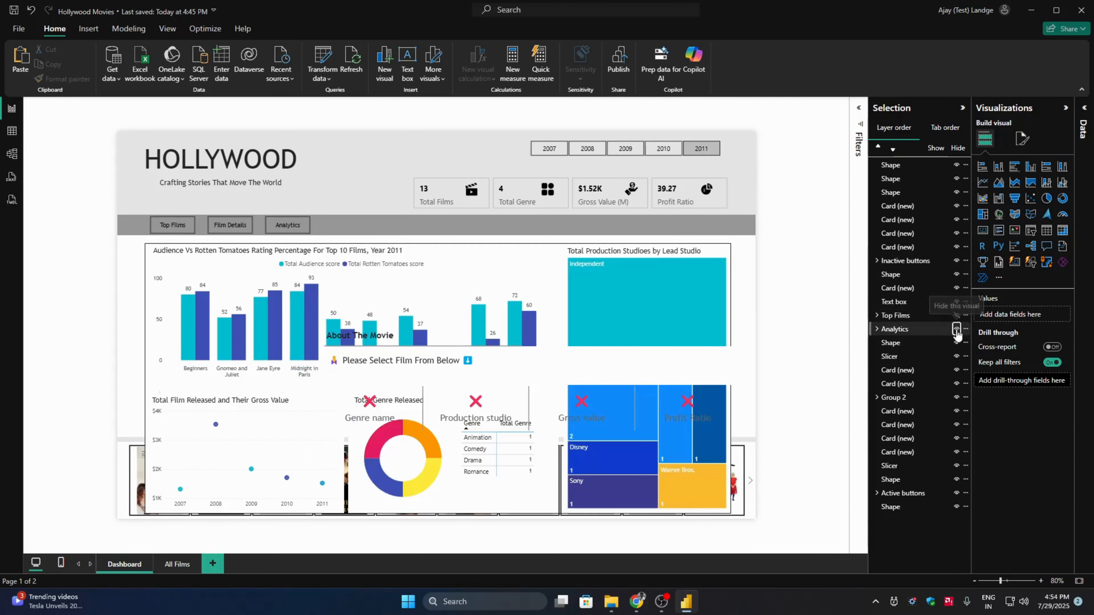
left_click(956, 329)
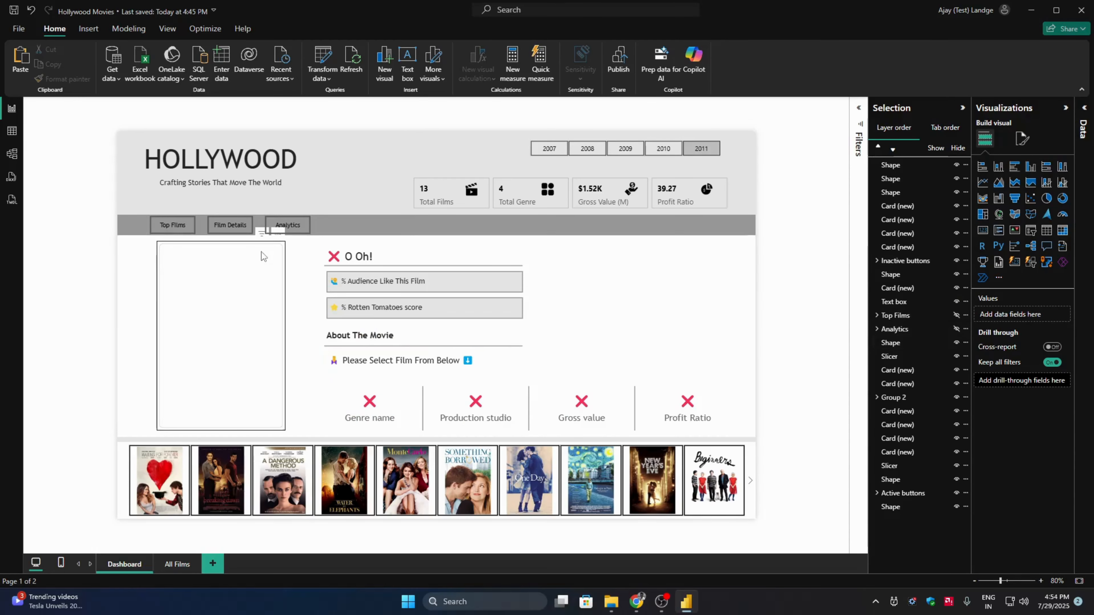
- Group all film detail cards, divider lines, the About The Movie heading, poster placeholder, white background and film poster slicer
left_click(422, 266)
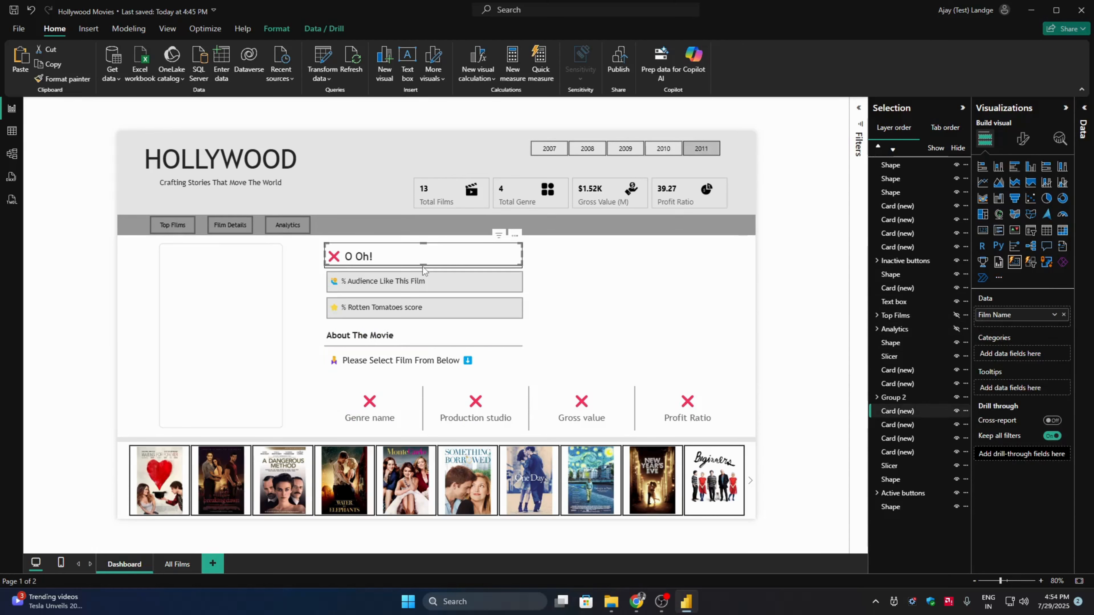
left_click(423, 279, "ctrl")
left_click(416, 307, "ctrl")
left_click(379, 336, "ctrl")
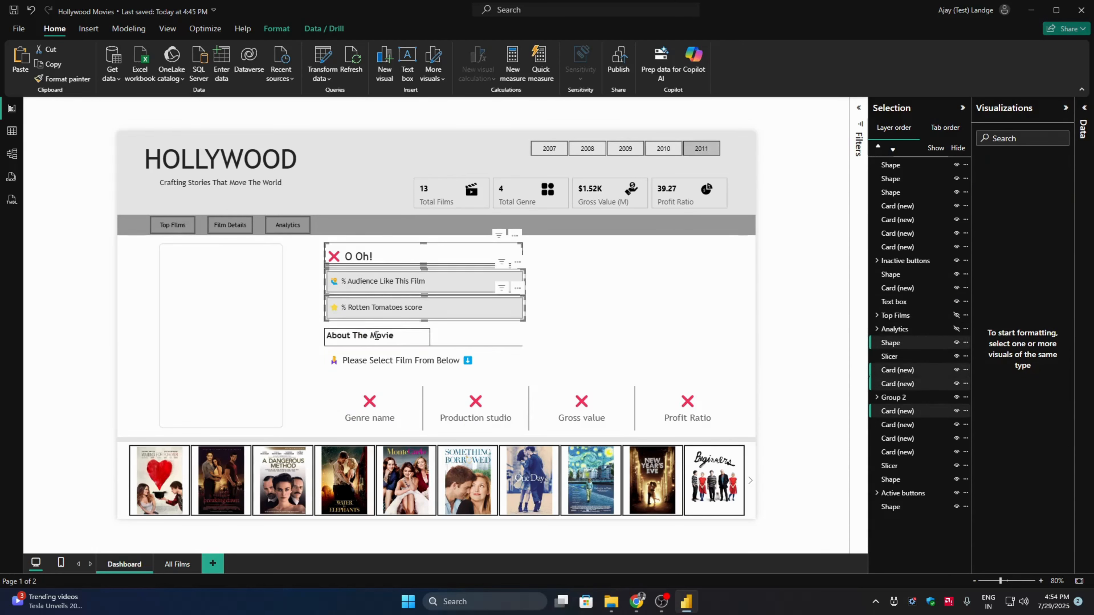
left_click(467, 347, "ctrl")
left_click(446, 368, "ctrl")
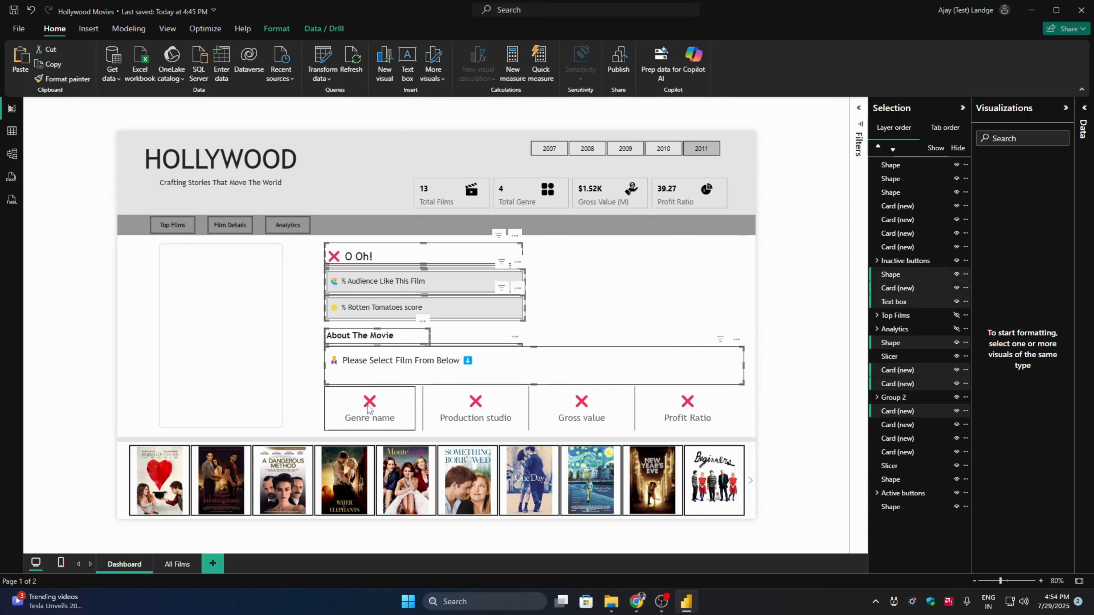
left_click(378, 411, "ctrl")
left_click(422, 407, "ctrl")
left_click(476, 409, "ctrl")
left_click(529, 407, "ctrl")
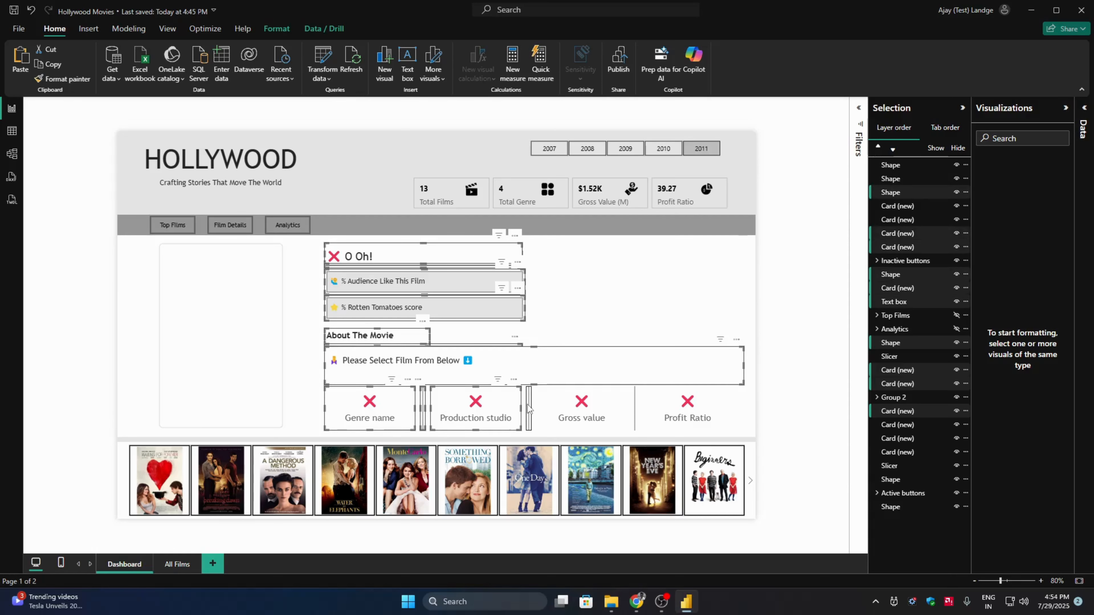
left_click(579, 409, "ctrl")
left_click(634, 410, "ctrl")
left_click(684, 412, "ctrl")
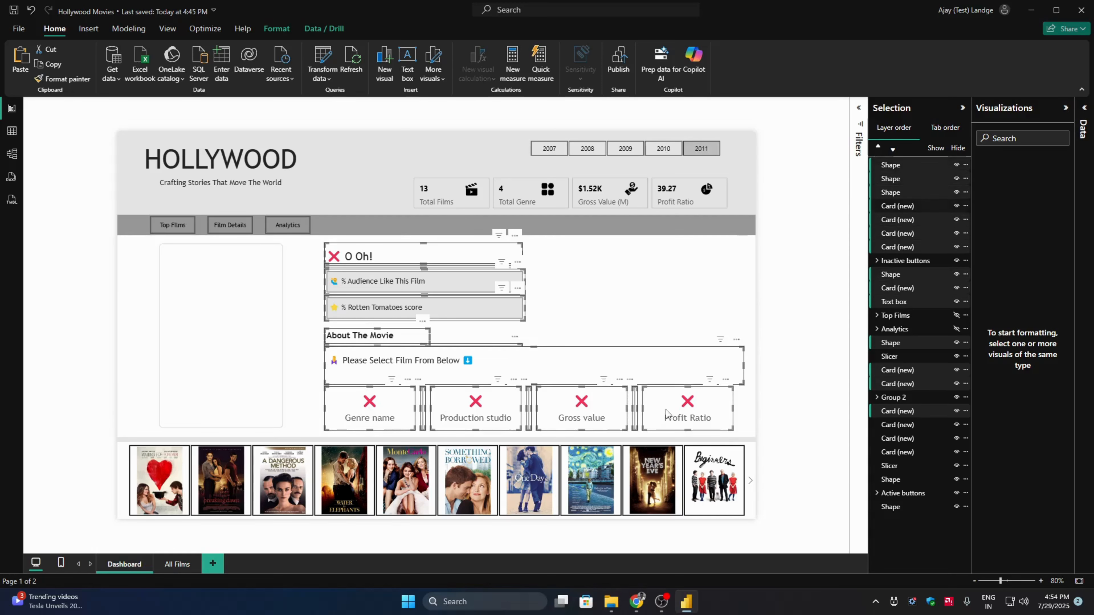
left_click(219, 345, "ctrl")
left_click(141, 349, "ctrl")
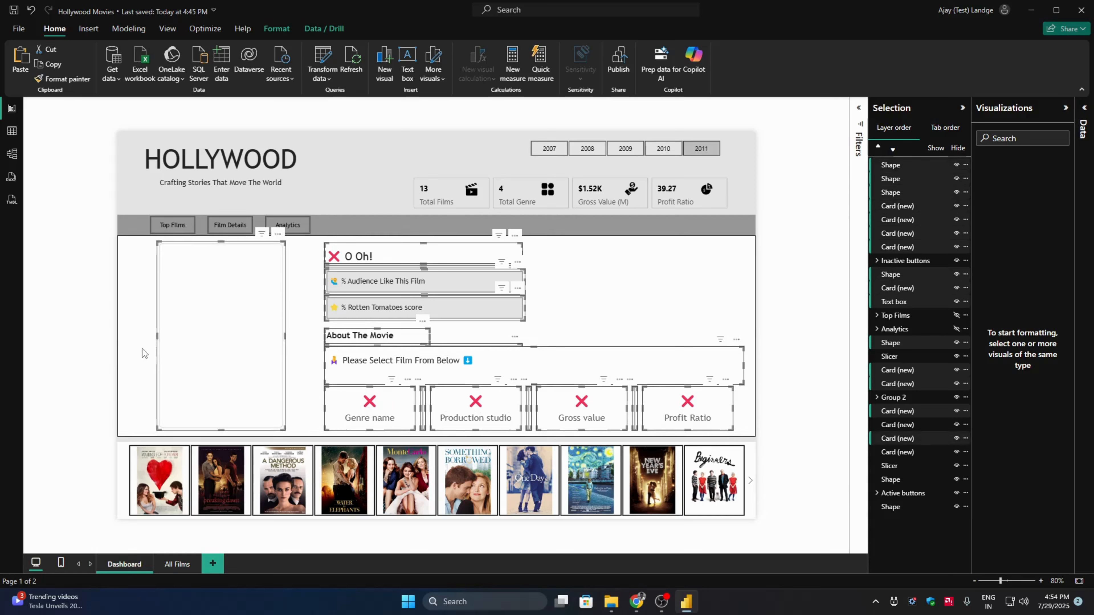
left_click(120, 465, "ctrl")
right_click(120, 464)
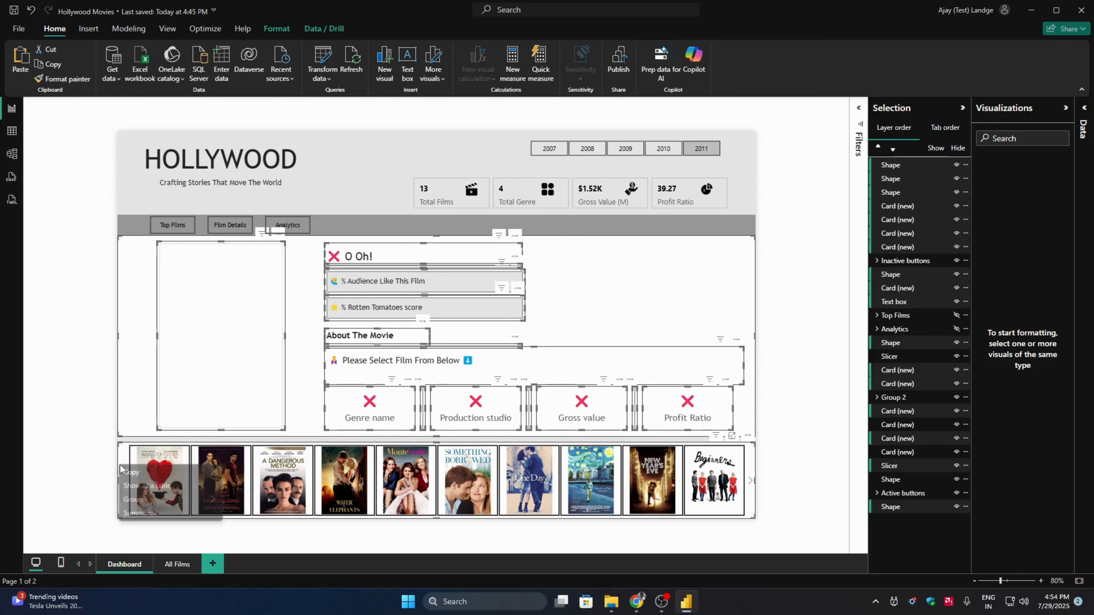
mouse_move(202, 499)
left_click(236, 501)
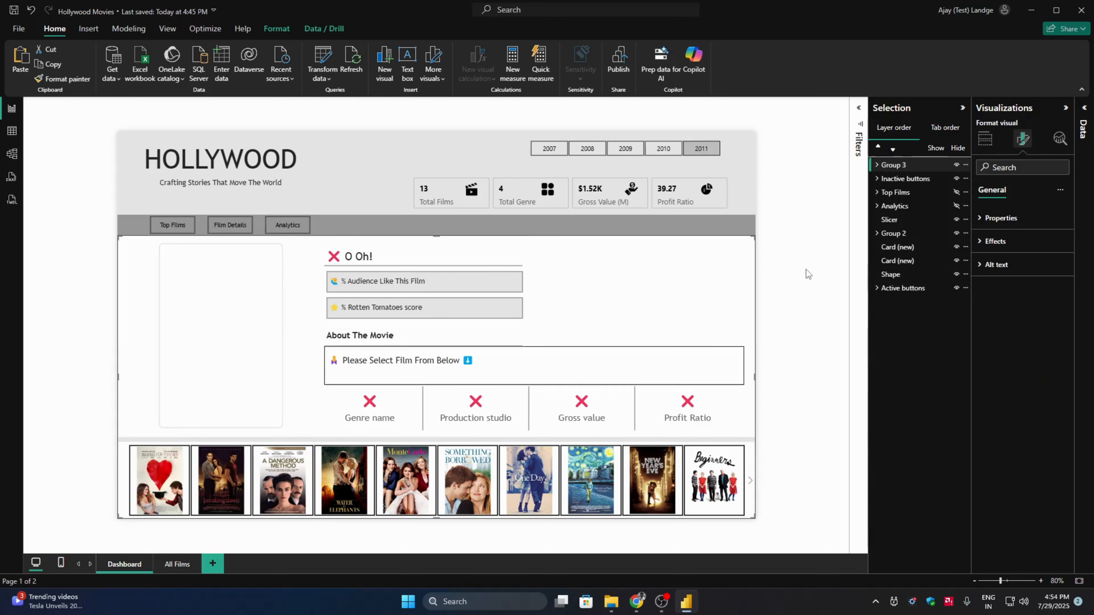
- Rename the new group Film Details and reorder the layers with Active buttons first and Film Details between Top Films and Analytics
double_click(904, 166)
type("F")
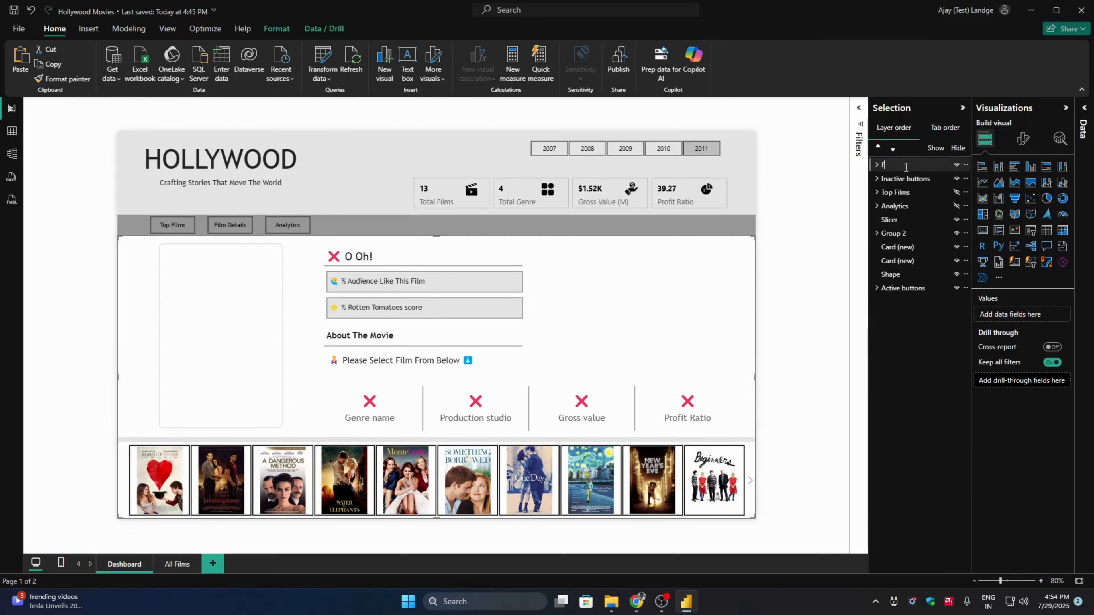
type("ilm Details")
key("Return")
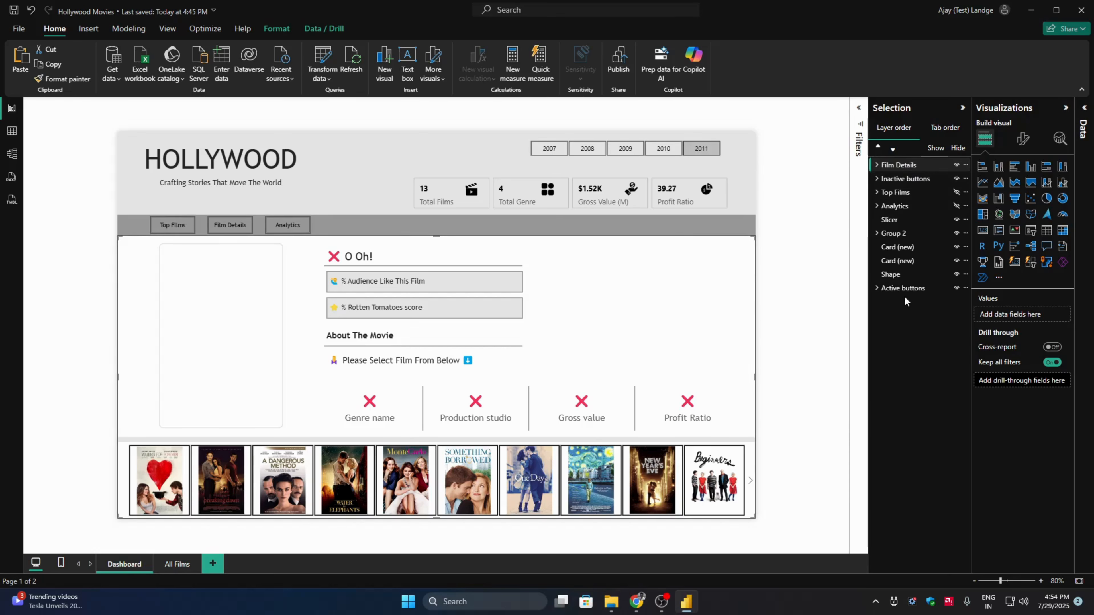
left_click_drag(922, 289, 913, 211)
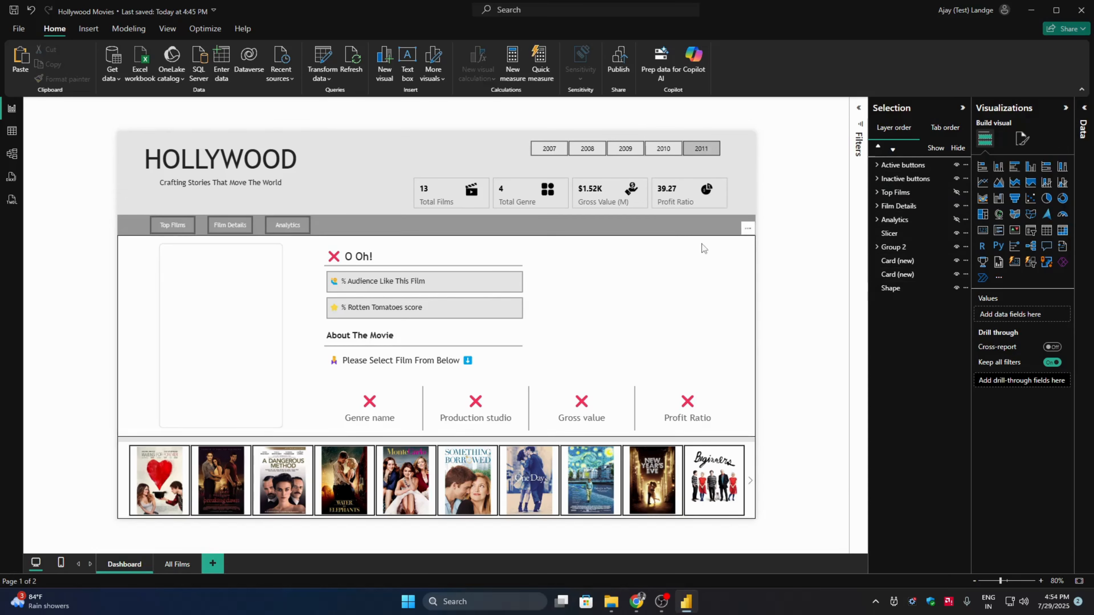
- Add a new bookmark for the current view and name it Film Details
left_click(1065, 108)
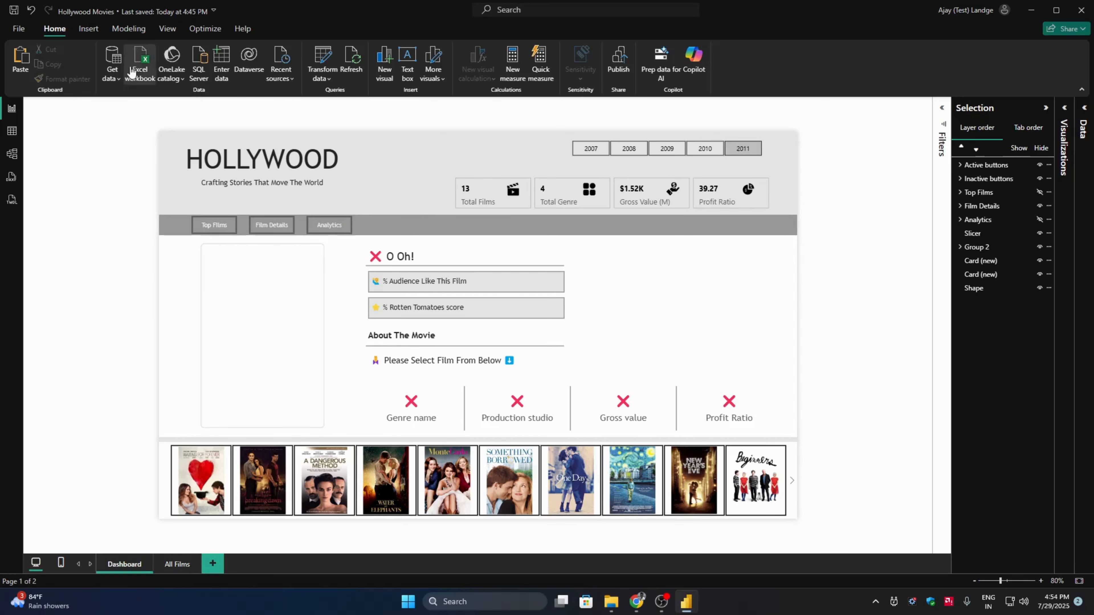
left_click(171, 31)
left_click(481, 65)
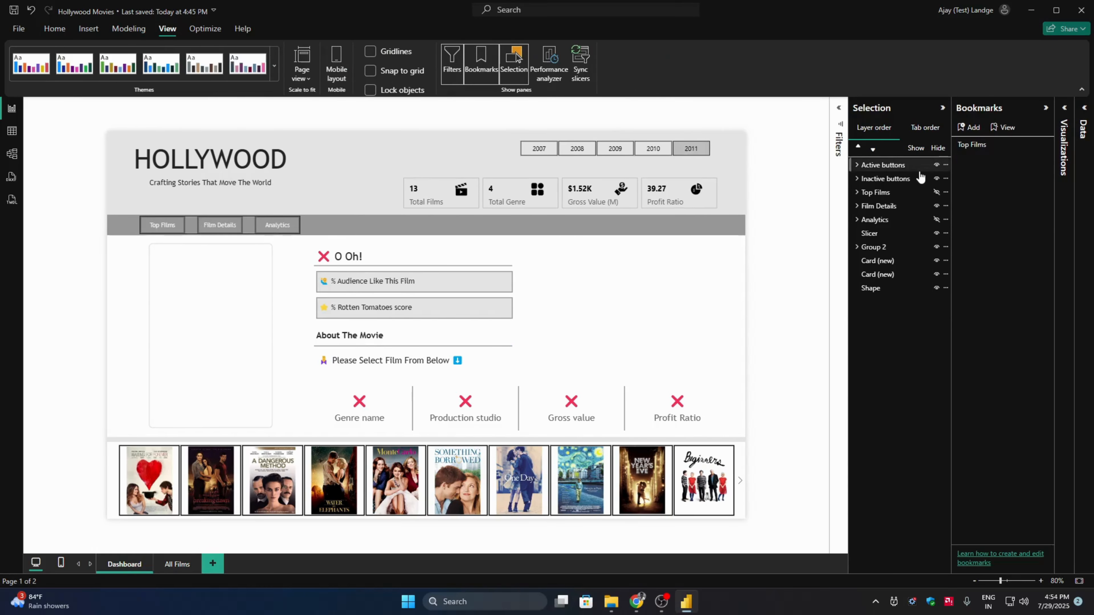
left_click(970, 127)
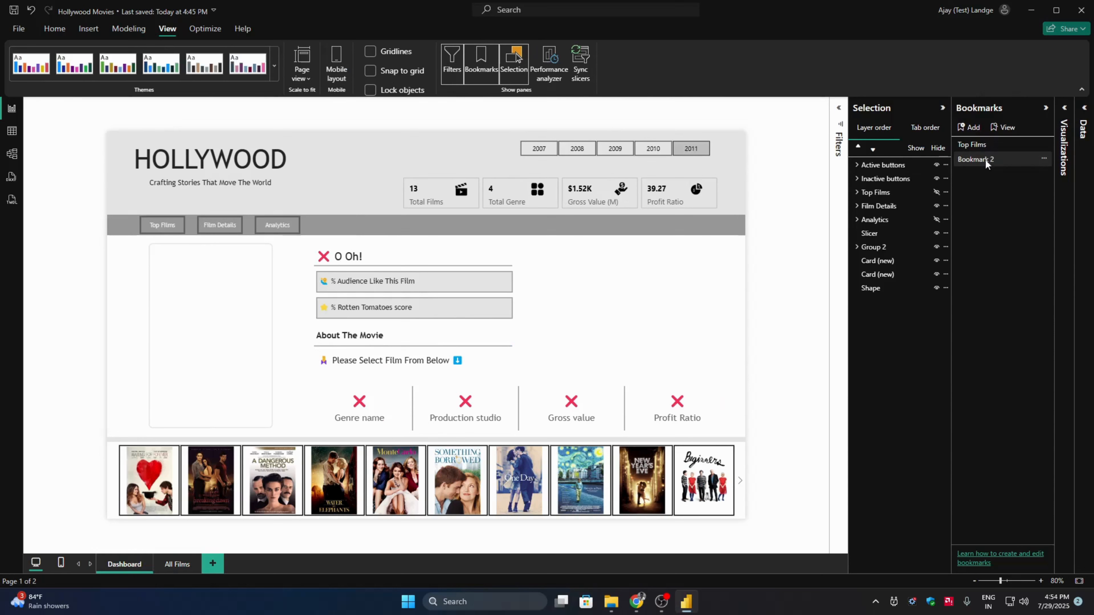
double_click(972, 159)
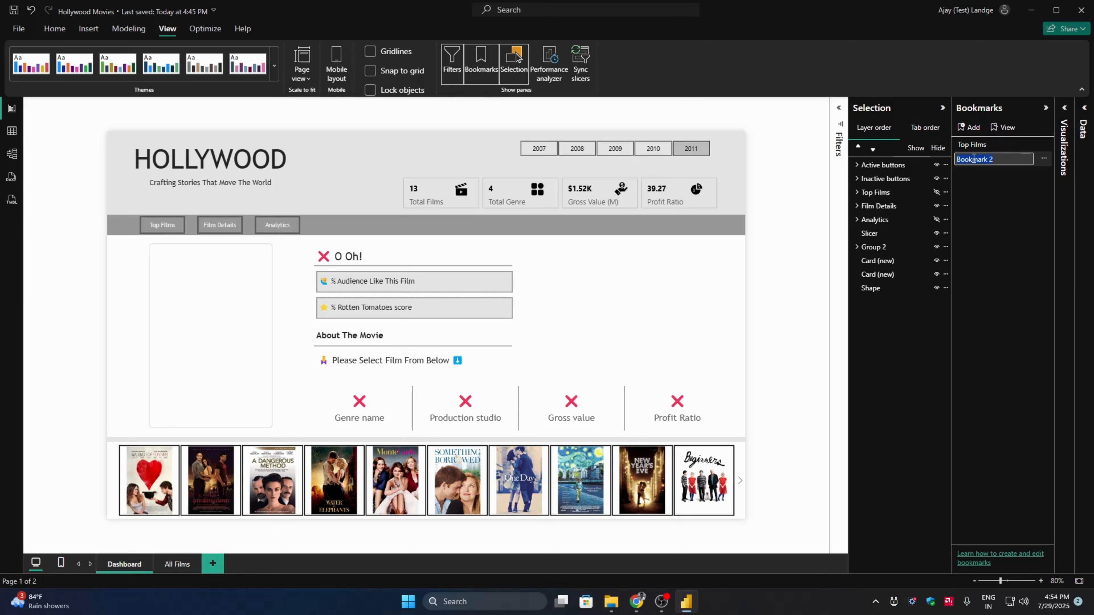
type("Film Details")
key("Return")
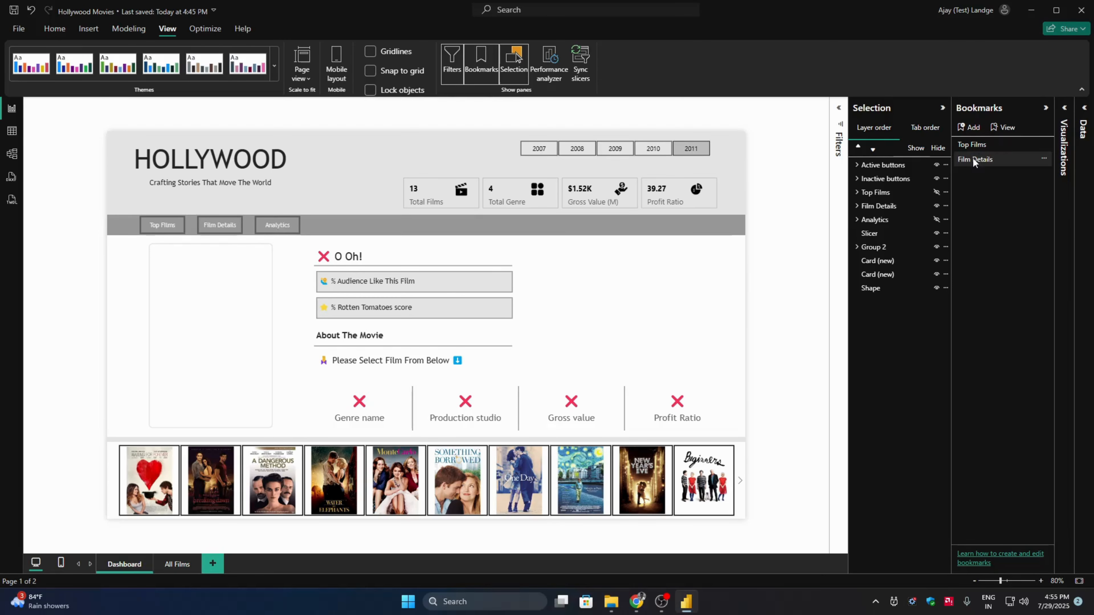
- Add another bookmark and name it Analytics
left_click(969, 127)
double_click(984, 174)
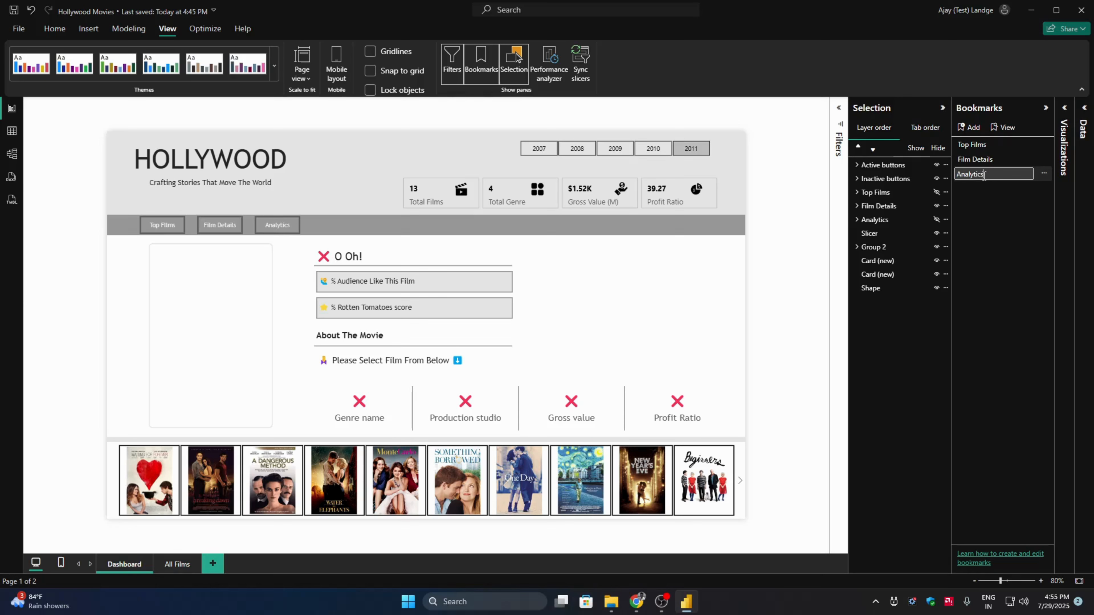
type("Analytics")
key("Return")
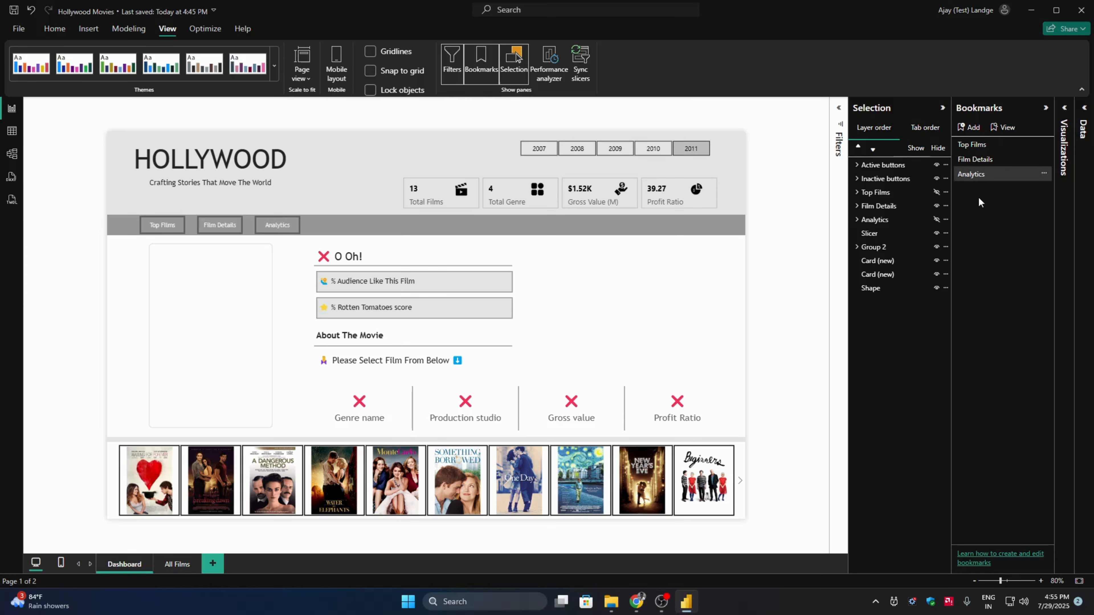
- Show the Top Films group and hide the Film Details group, keeping the Analytics group hidden
left_click(907, 248)
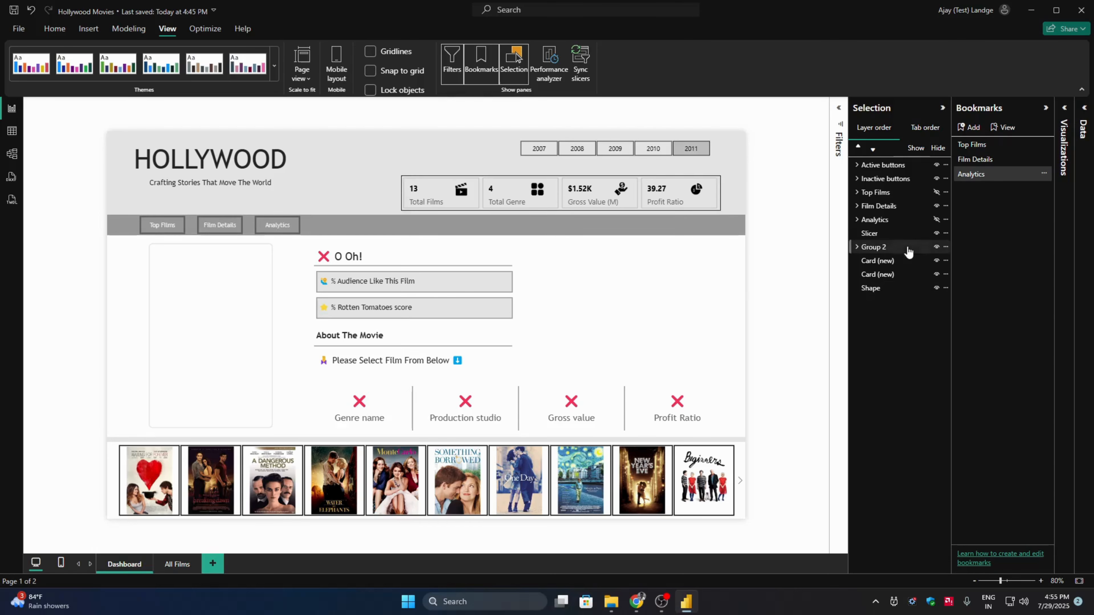
left_click(932, 195)
left_click(936, 193)
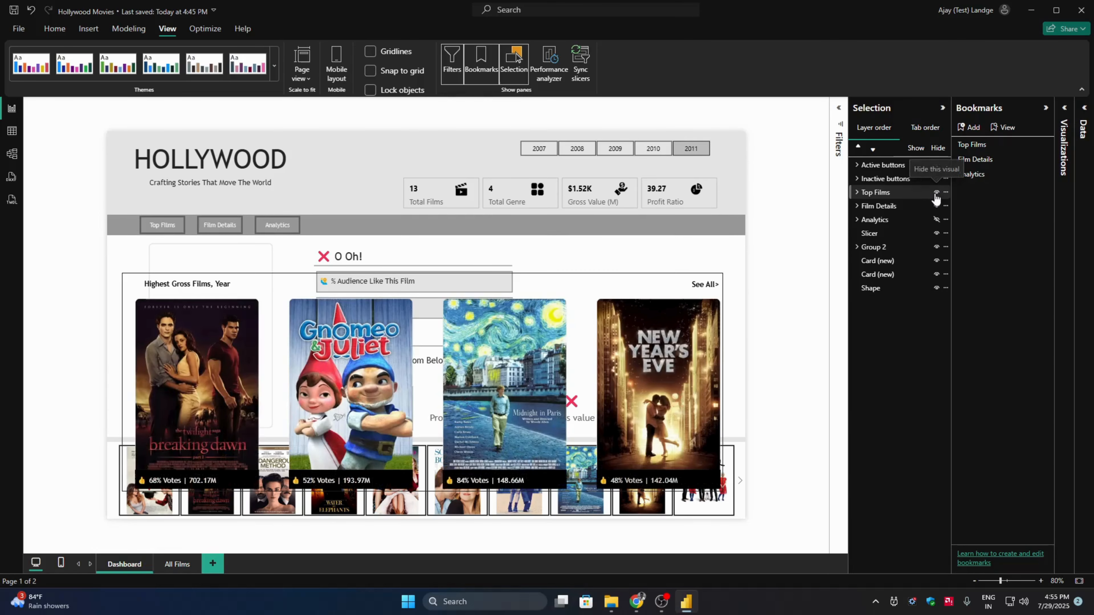
left_click(937, 205)
left_click(936, 219)
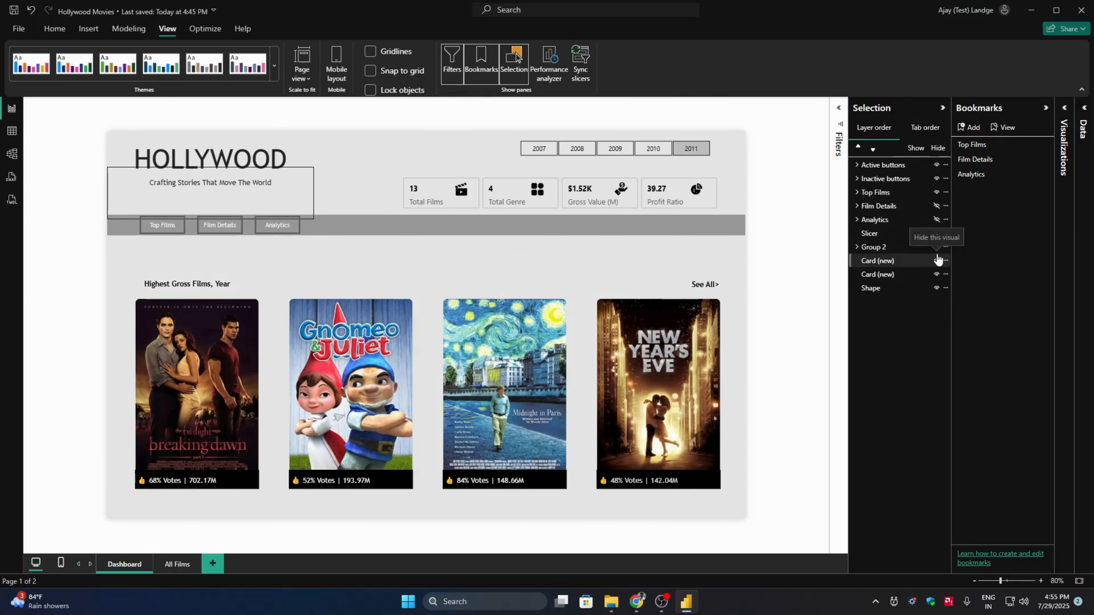
- Hide the Film Details and Analtics buttons in the Active buttons group and update the Top Films bookmark with this view
left_click(857, 164)
left_click(916, 178)
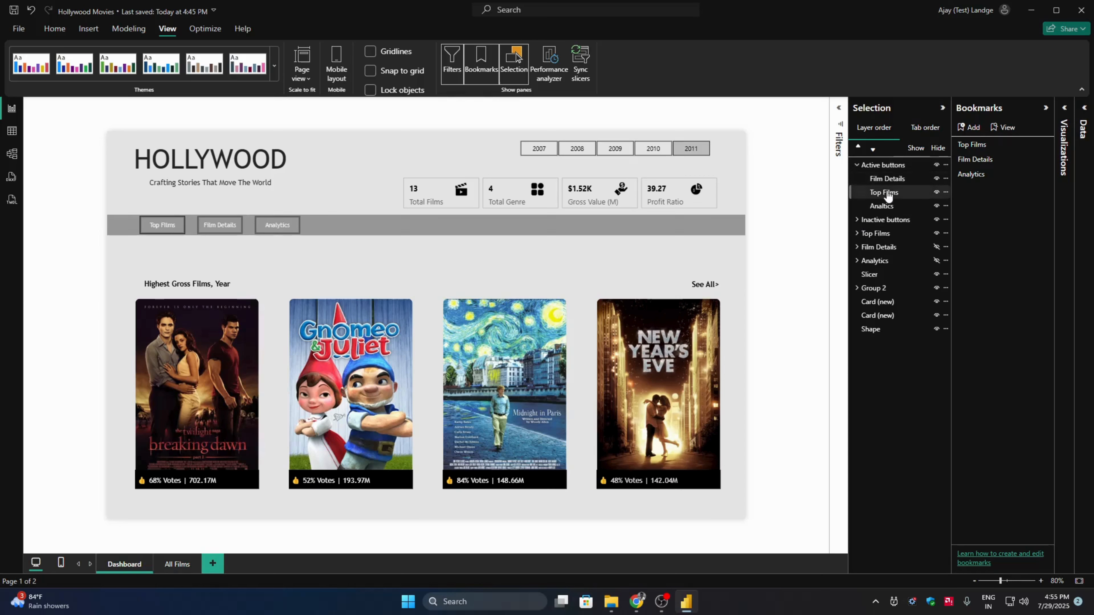
left_click(937, 178)
left_click(937, 206)
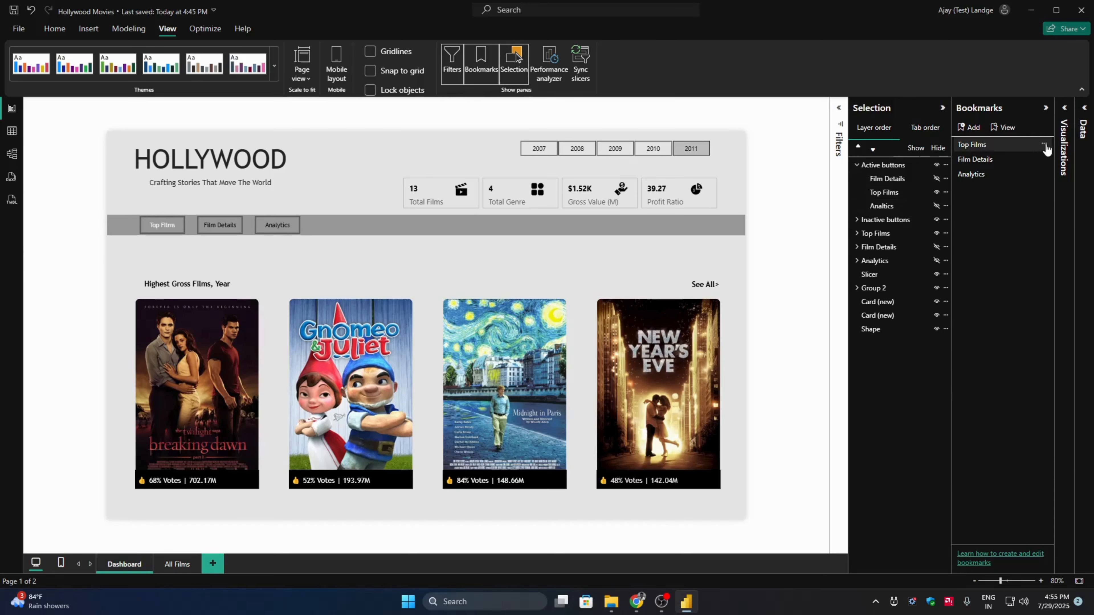
left_click(1046, 145)
left_click(1010, 151)
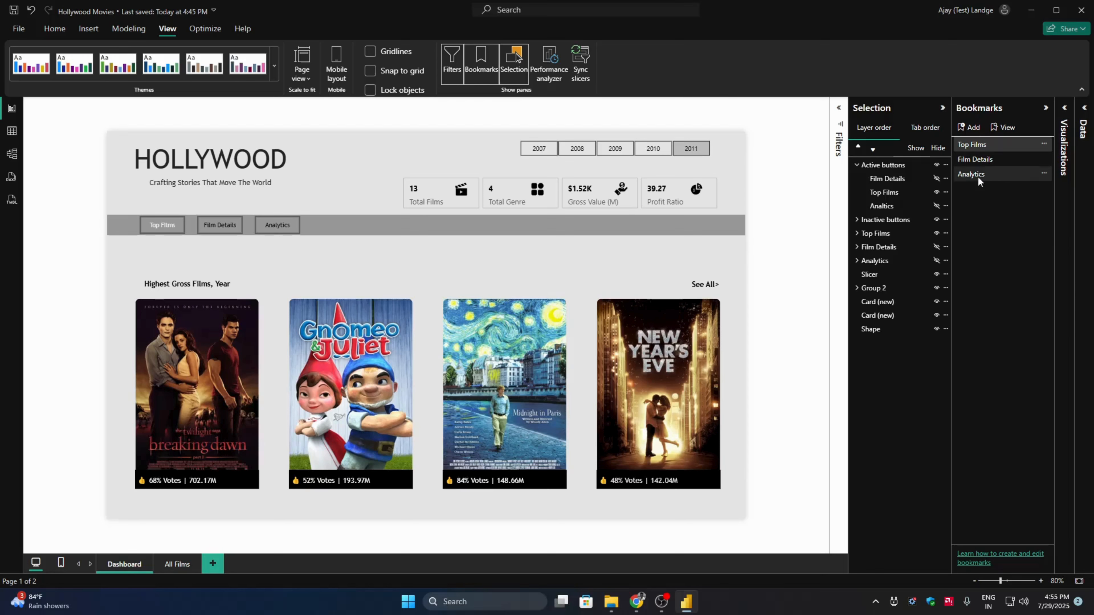
- Hide the Top Films visual group and show the Film Details group in its place
left_click(857, 165)
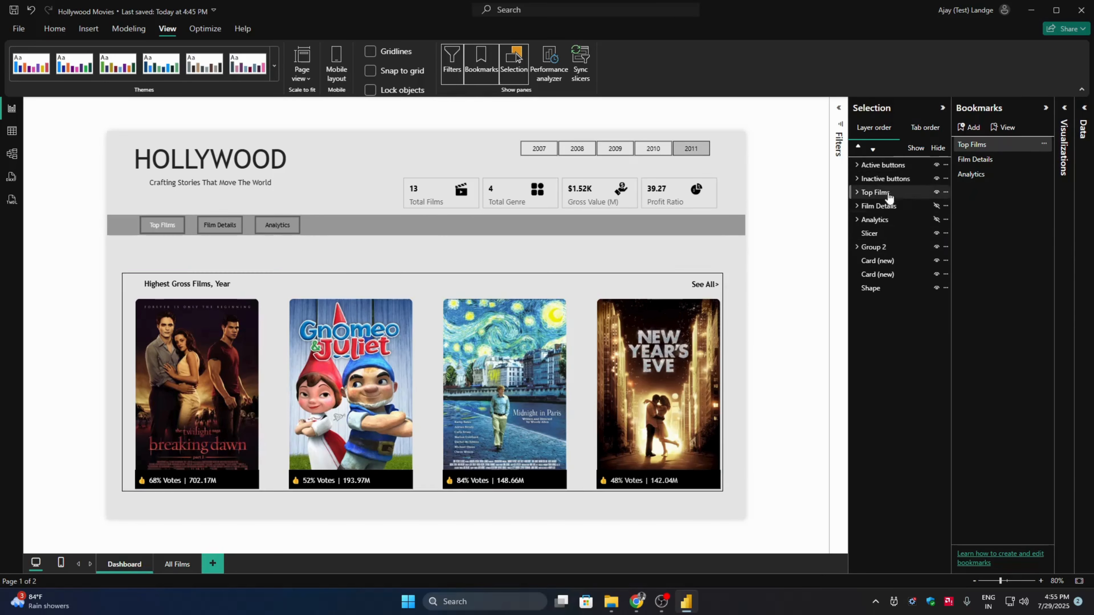
left_click(937, 192)
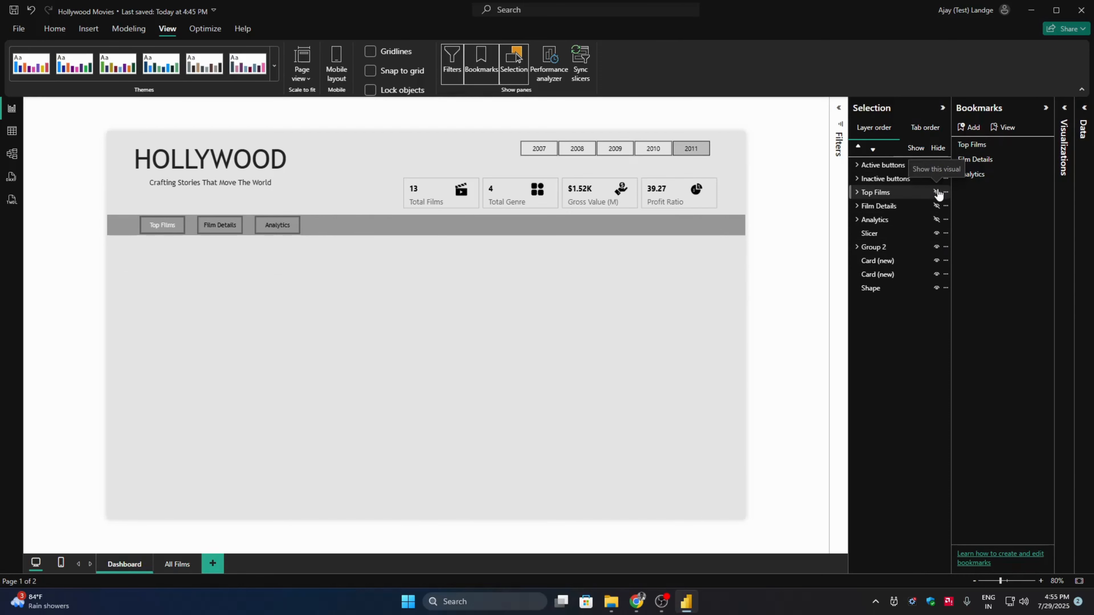
left_click(937, 207)
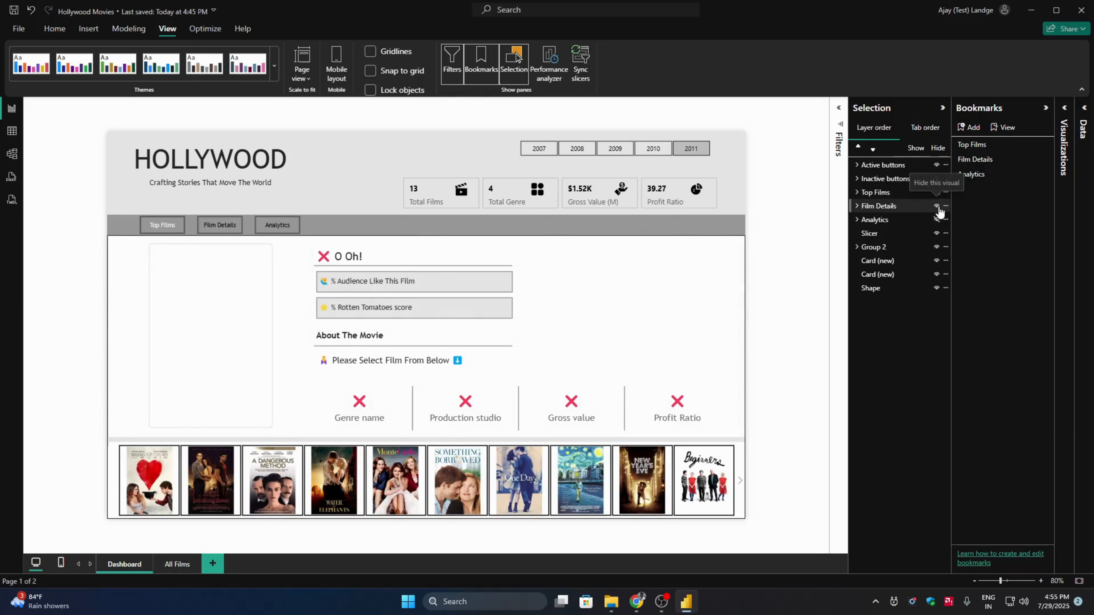
- Within the Active buttons group, hide the Top Films button and show the Film Details button
left_click(857, 166)
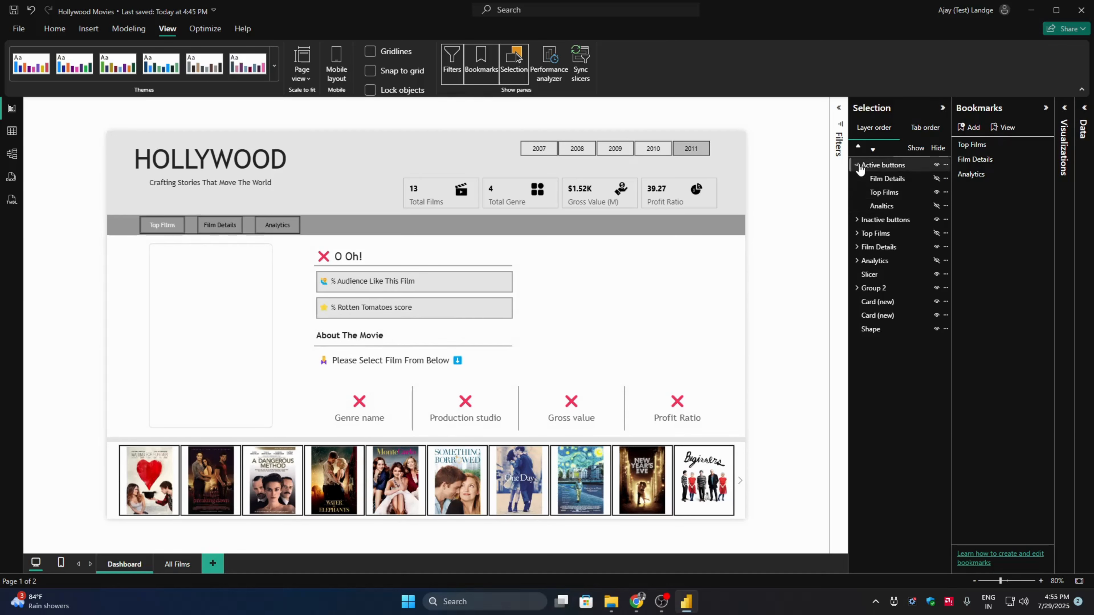
left_click(936, 192)
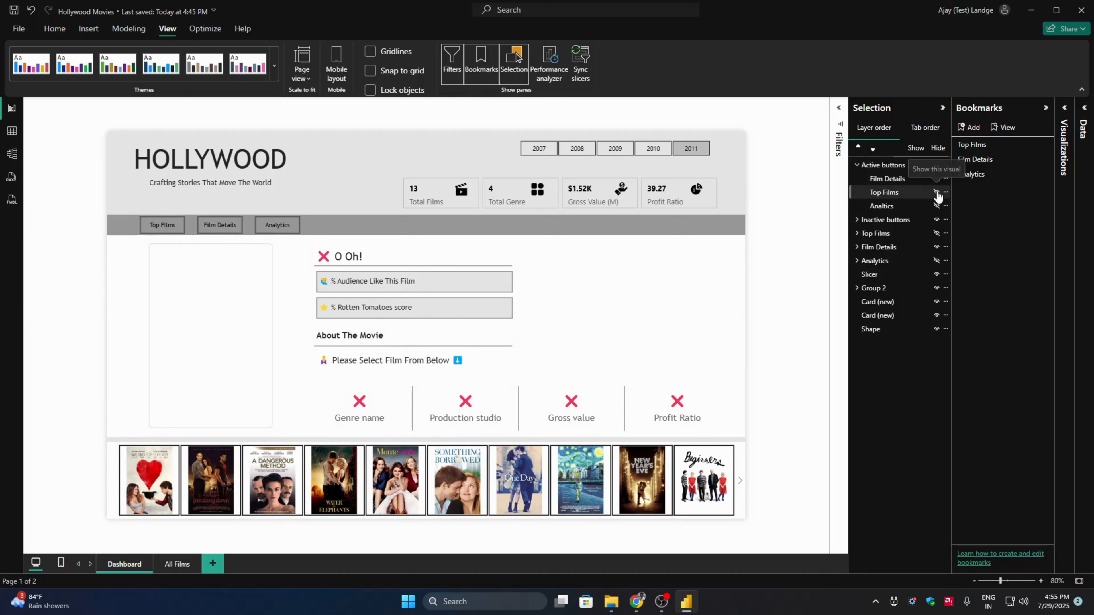
left_click(936, 180)
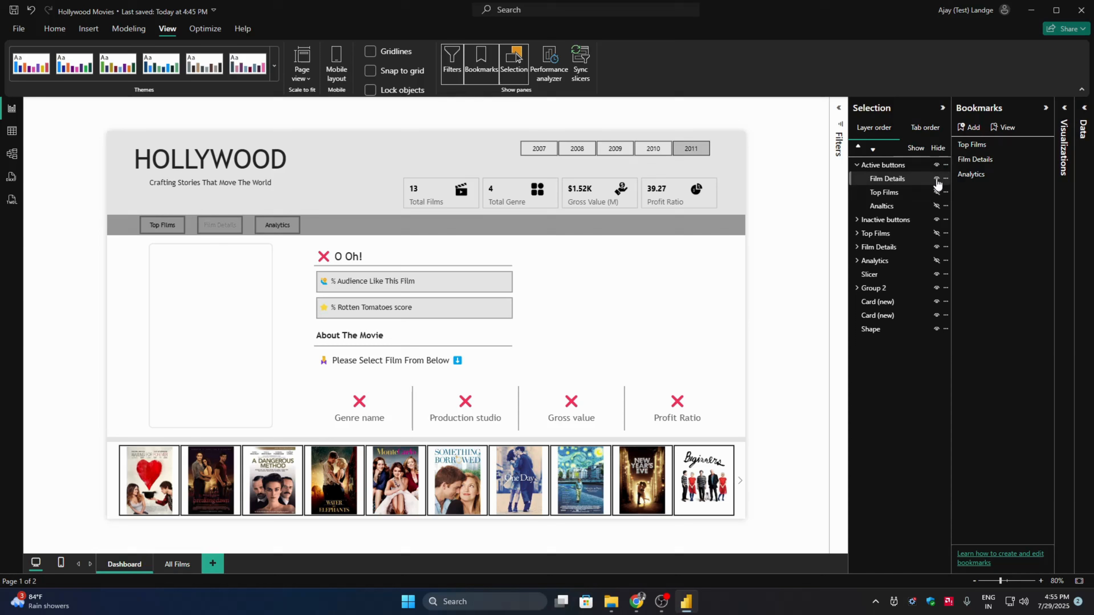
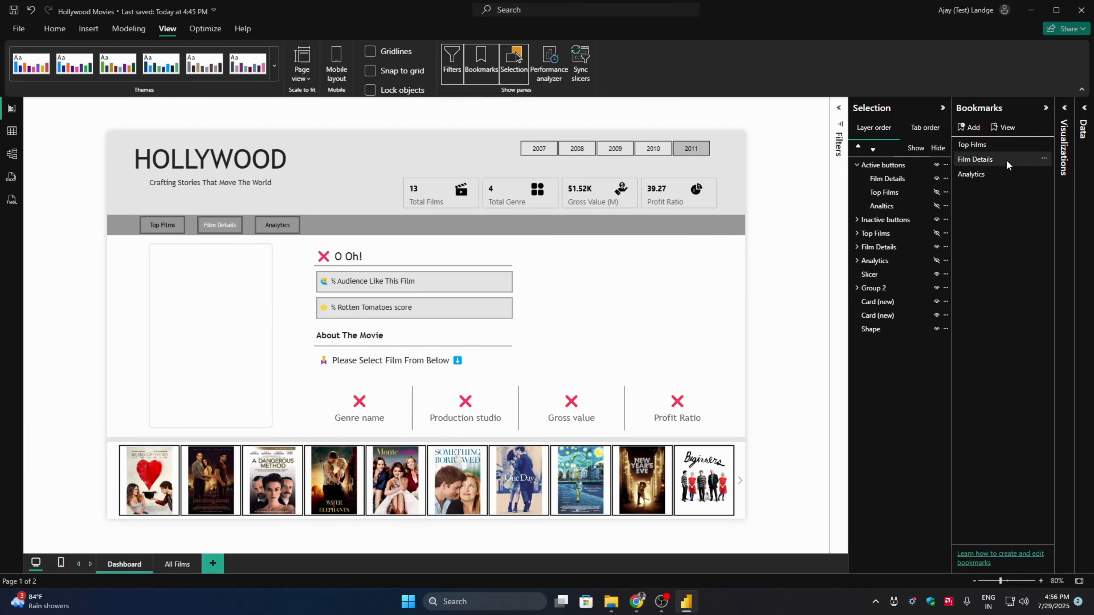
- Update the Film Details bookmark with the current view
left_click(1045, 162)
left_click(999, 165)
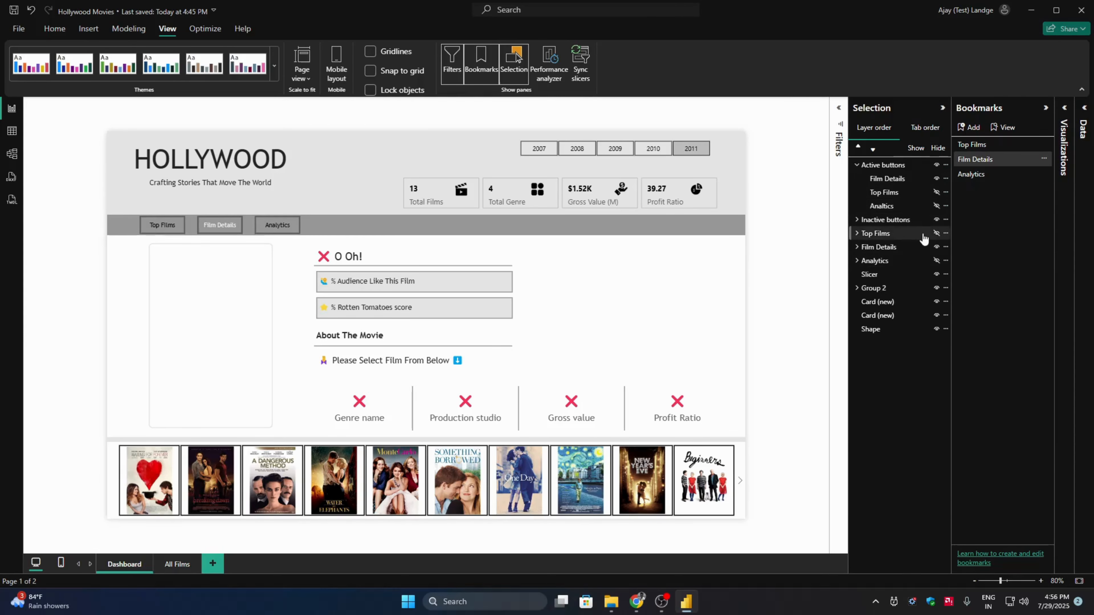
- Hide the Film Details visual group and show the Analytics group, keeping the Top Films group hidden
left_click(937, 234)
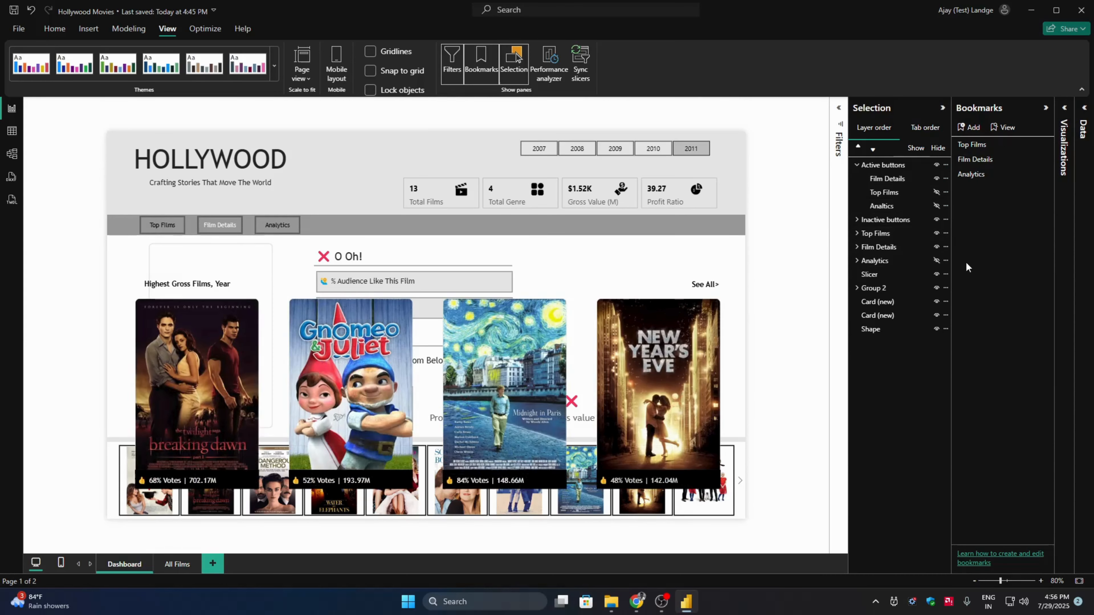
left_click(937, 247)
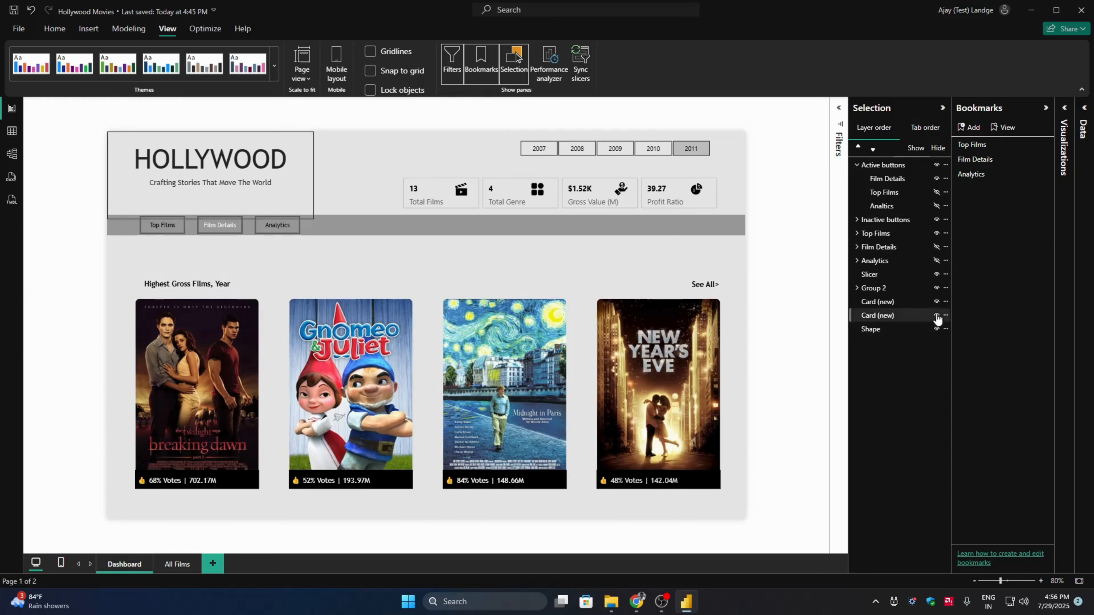
left_click(937, 234)
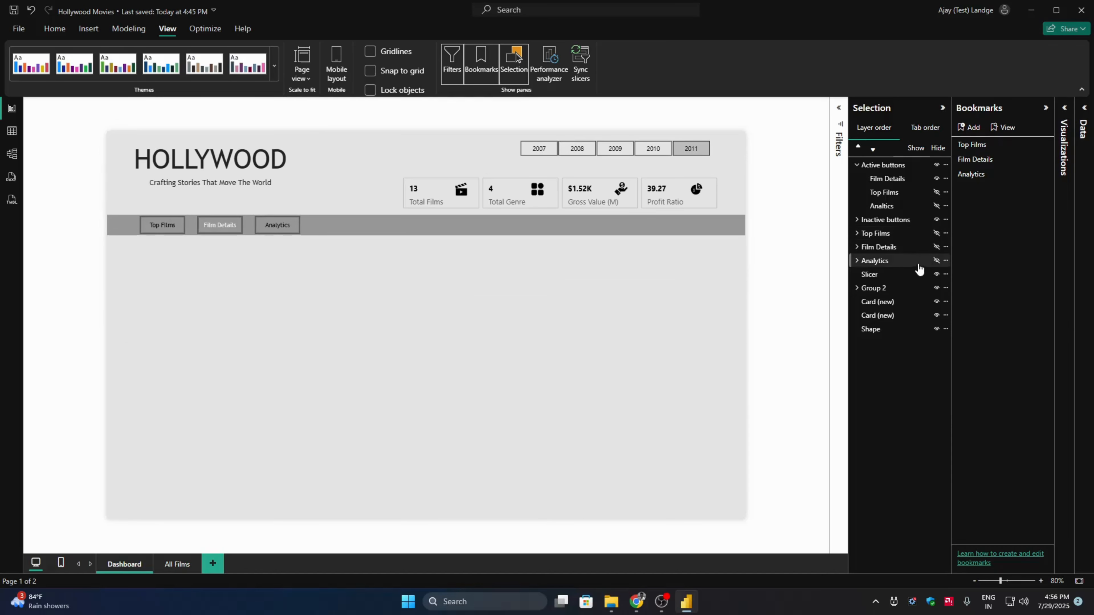
left_click(937, 261)
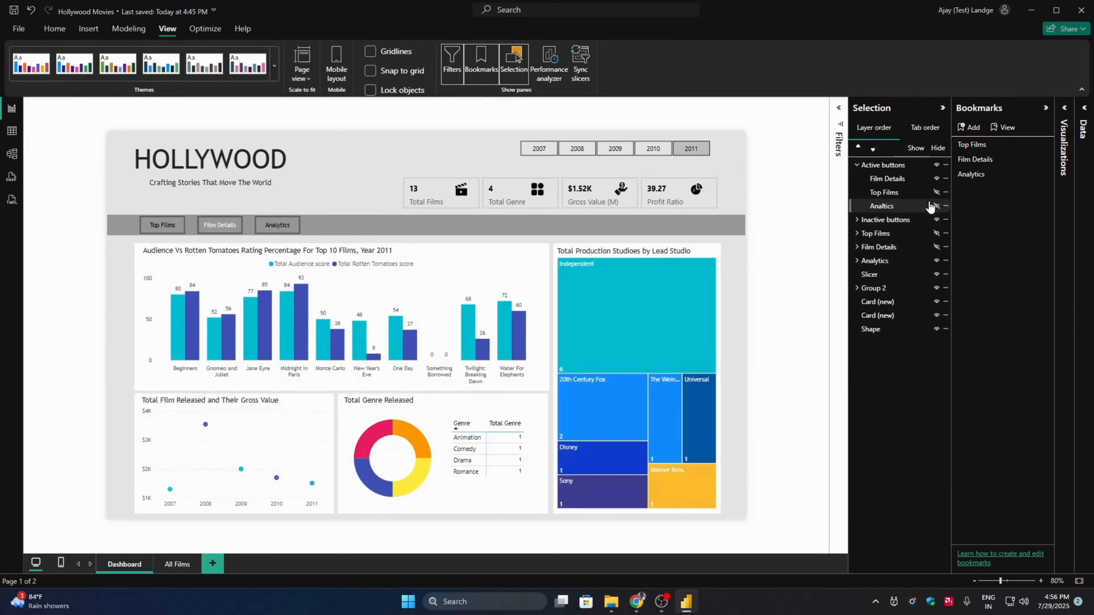
- Show only the Analtics button in the Active buttons group and update the Analytics bookmark with this view
left_click(937, 192)
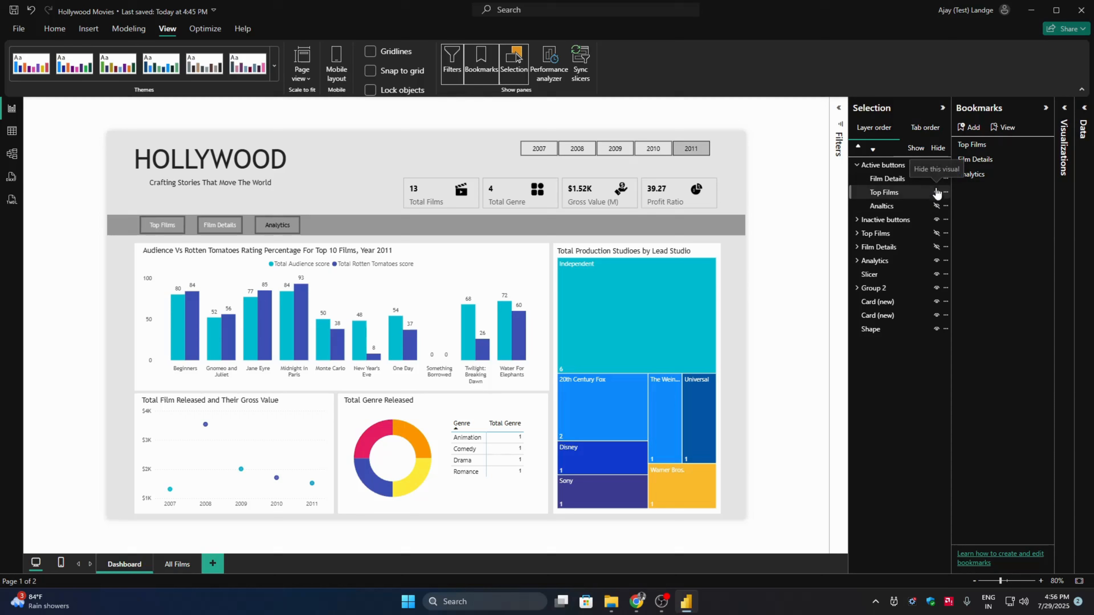
left_click(937, 178)
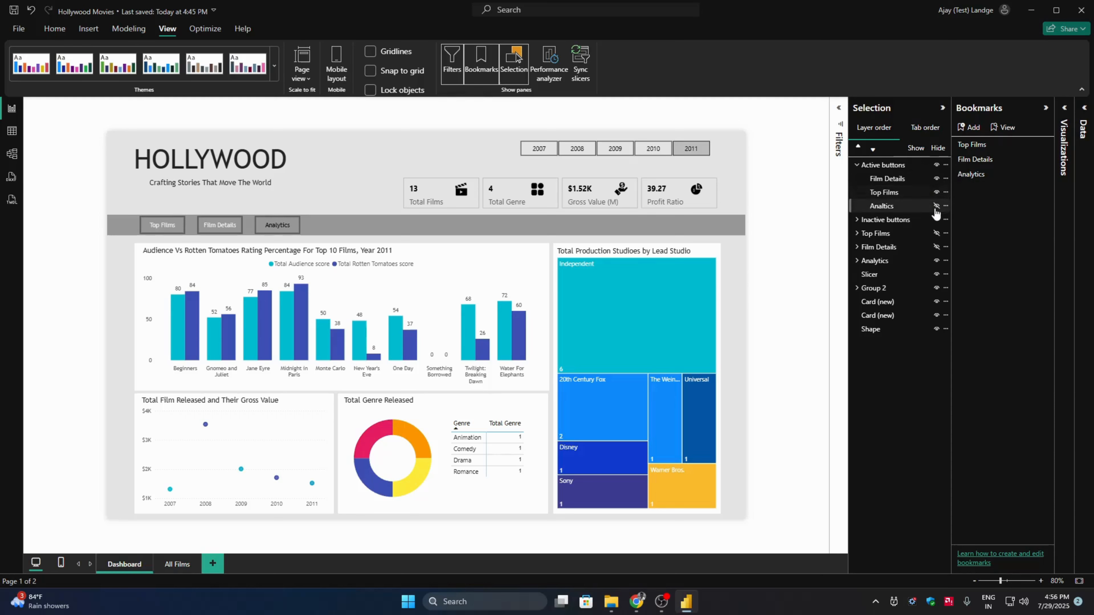
left_click(937, 193)
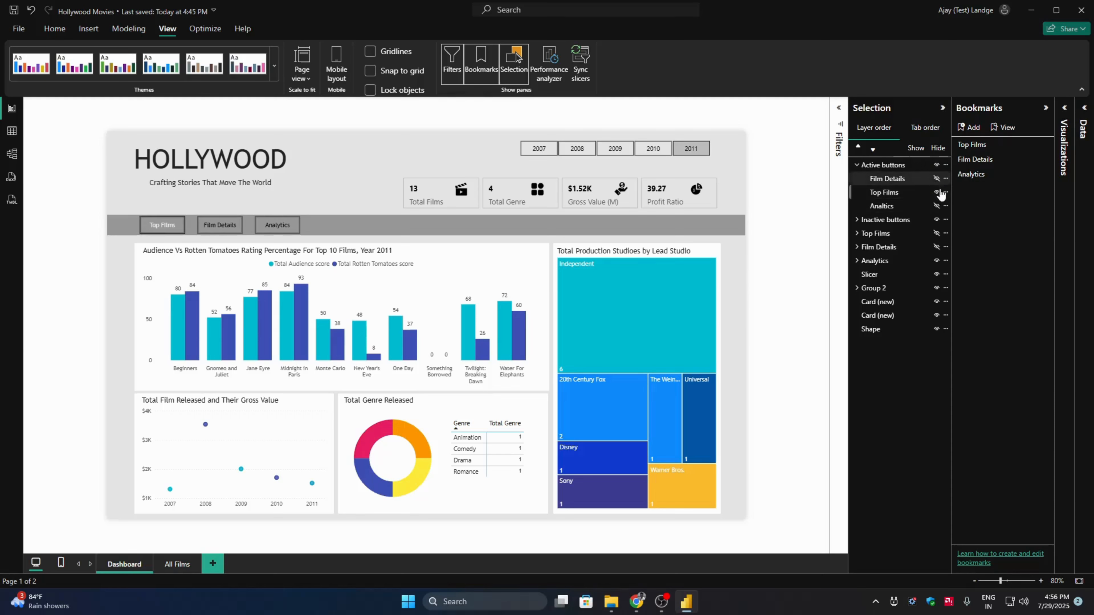
left_click(937, 179)
left_click(936, 206)
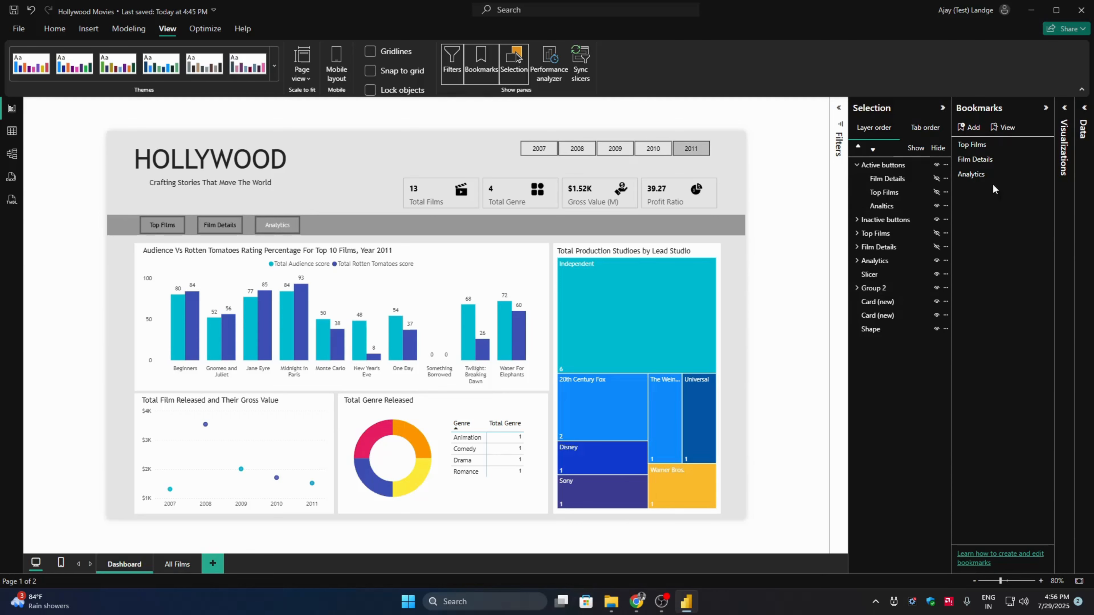
left_click(1044, 173)
left_click(1012, 187)
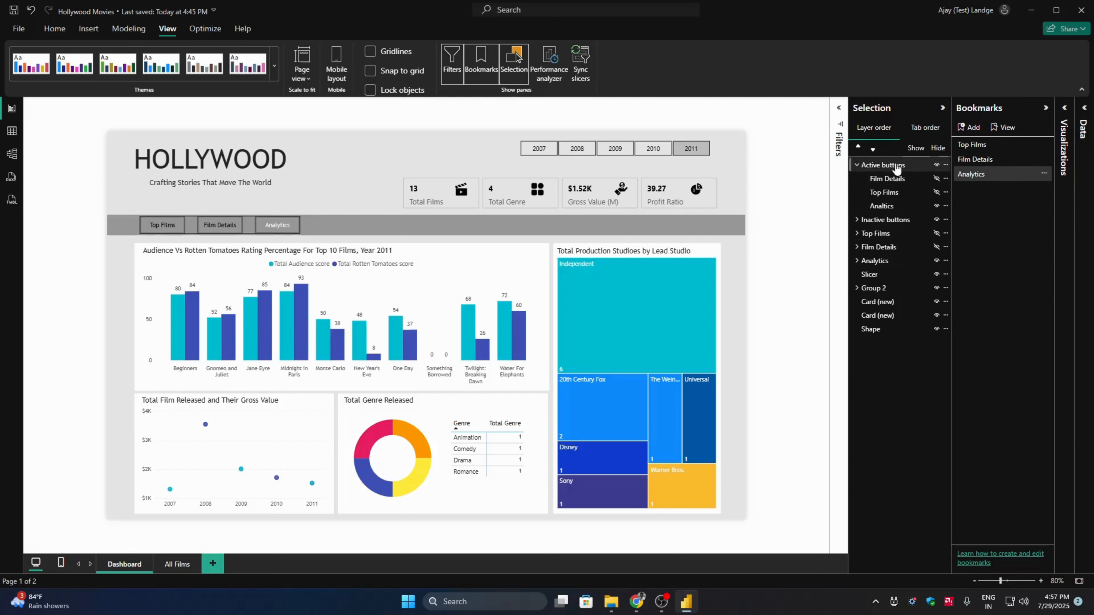
- Turn on the action of the inactive Top Films button, with type Bookmark and the Top Films bookmark as its target
left_click(162, 225)
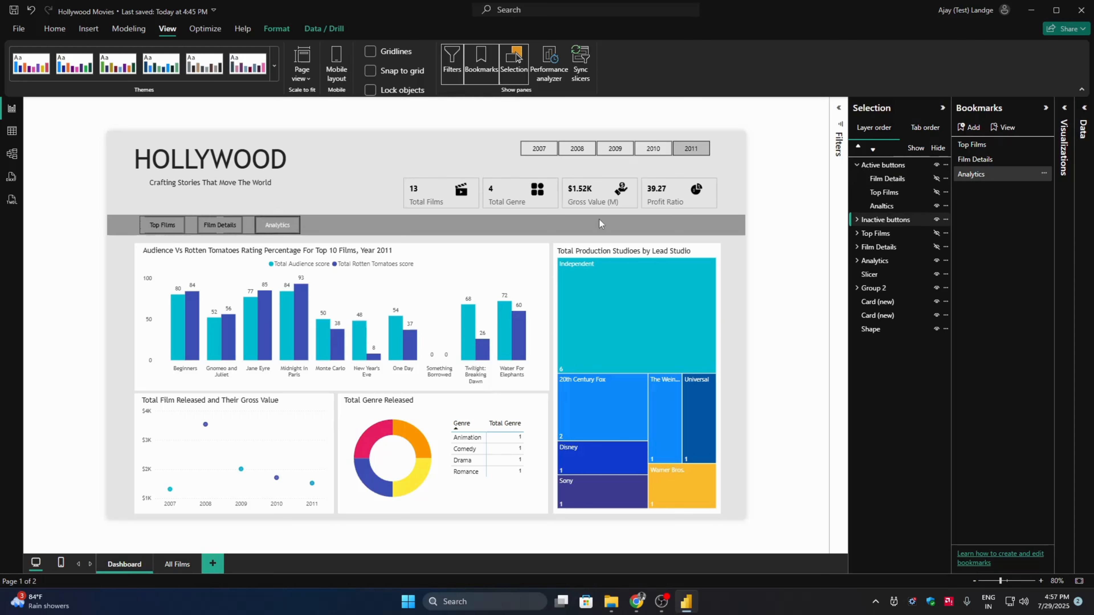
left_click(1066, 110)
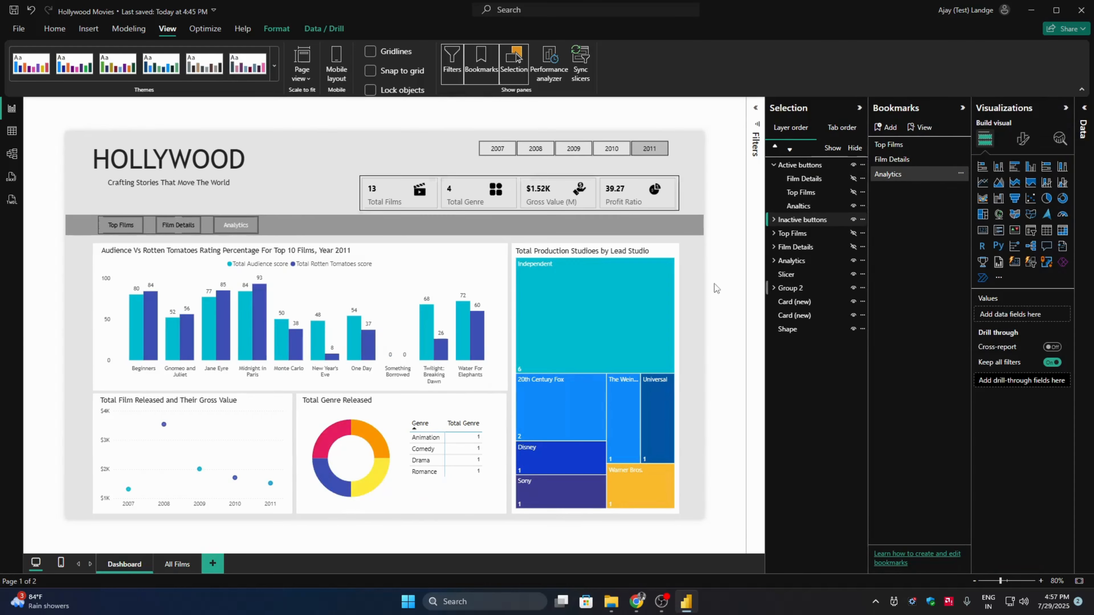
left_click(120, 225)
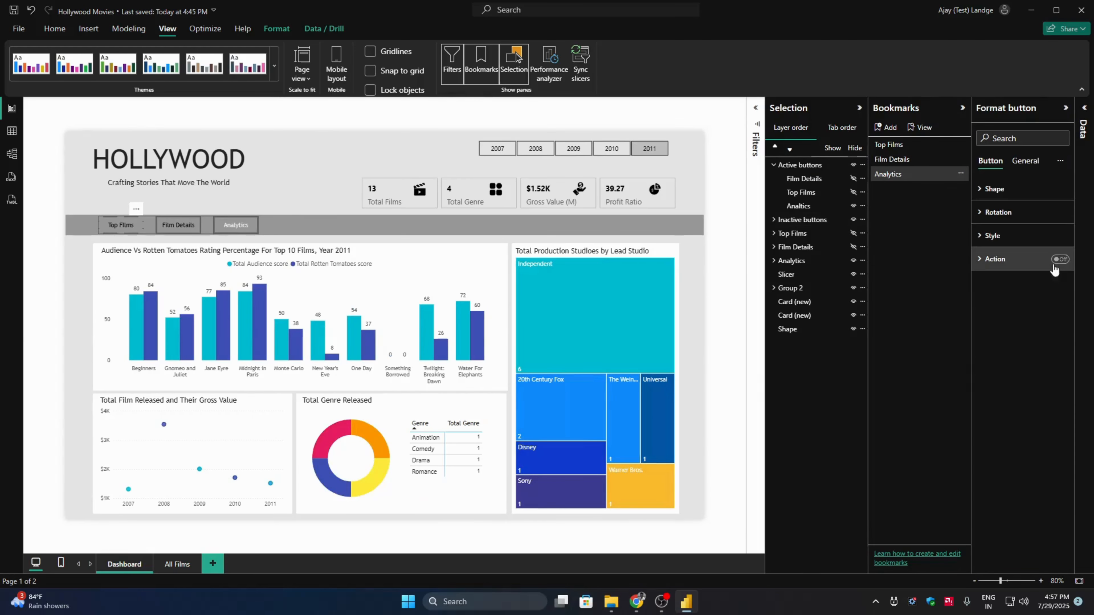
left_click(1057, 260)
left_click(1014, 263)
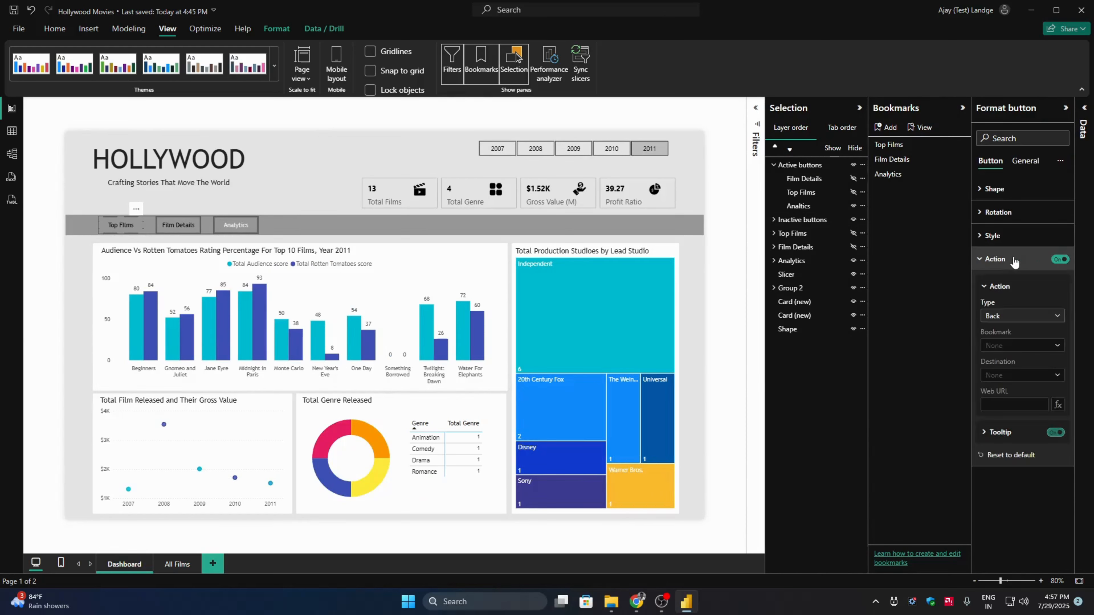
left_click(1016, 317)
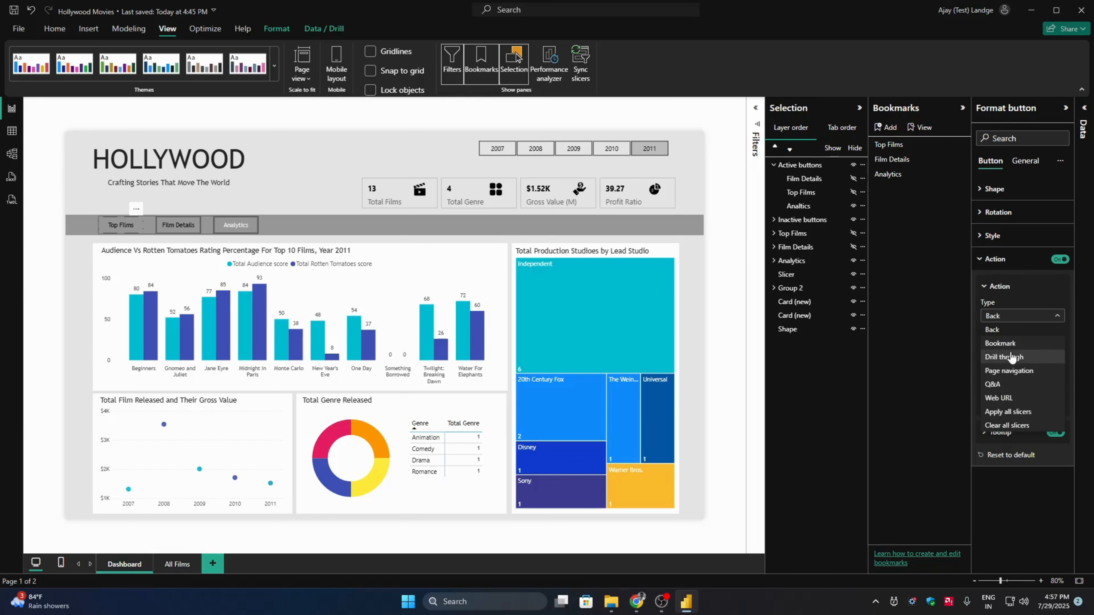
left_click(1010, 343)
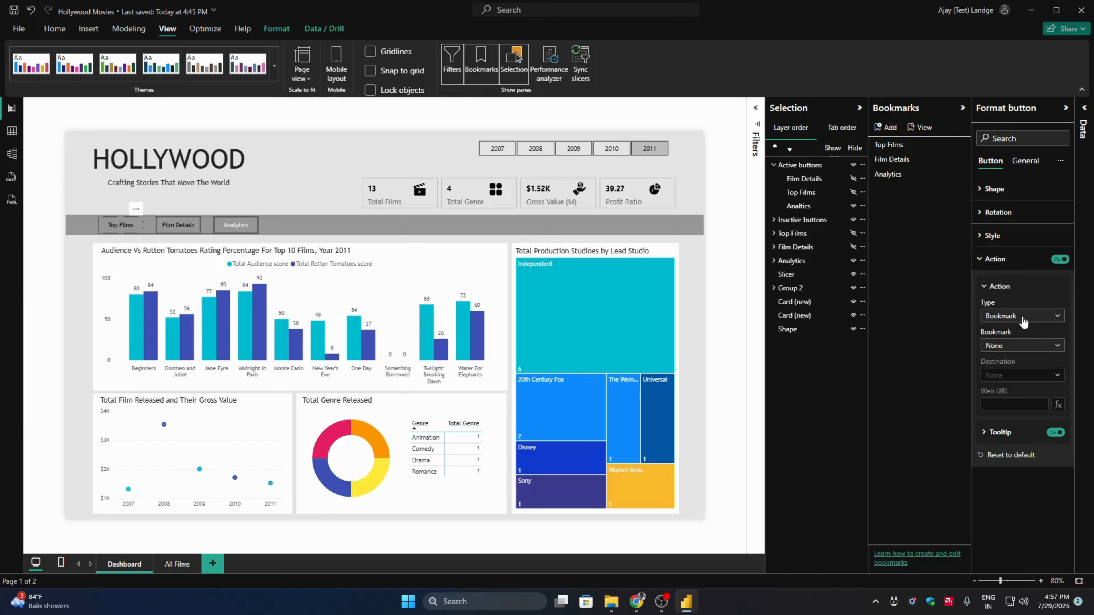
left_click(1021, 346)
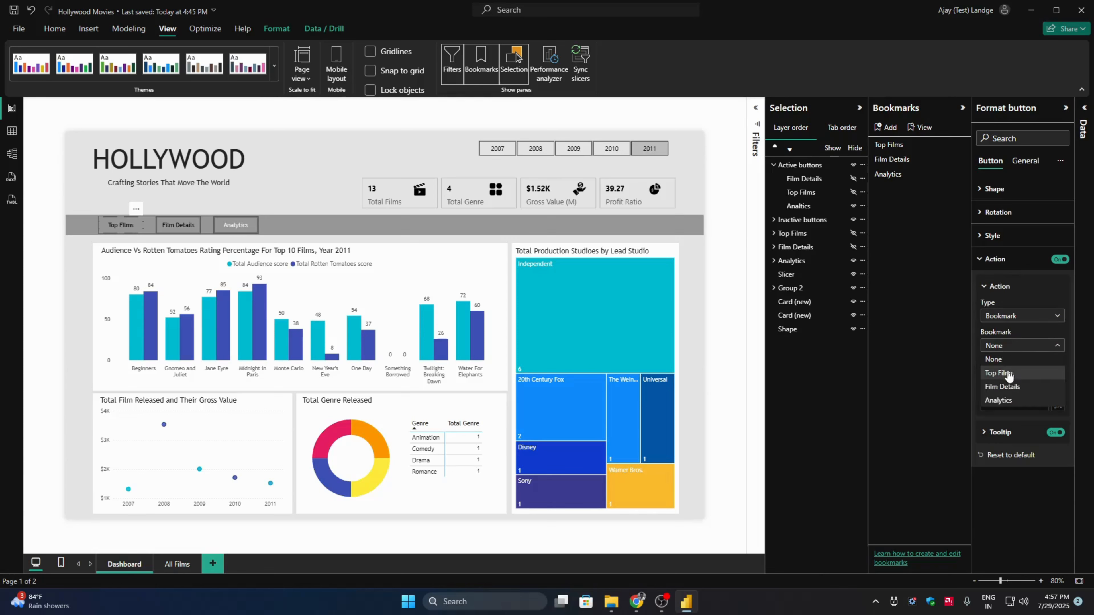
left_click(1008, 374)
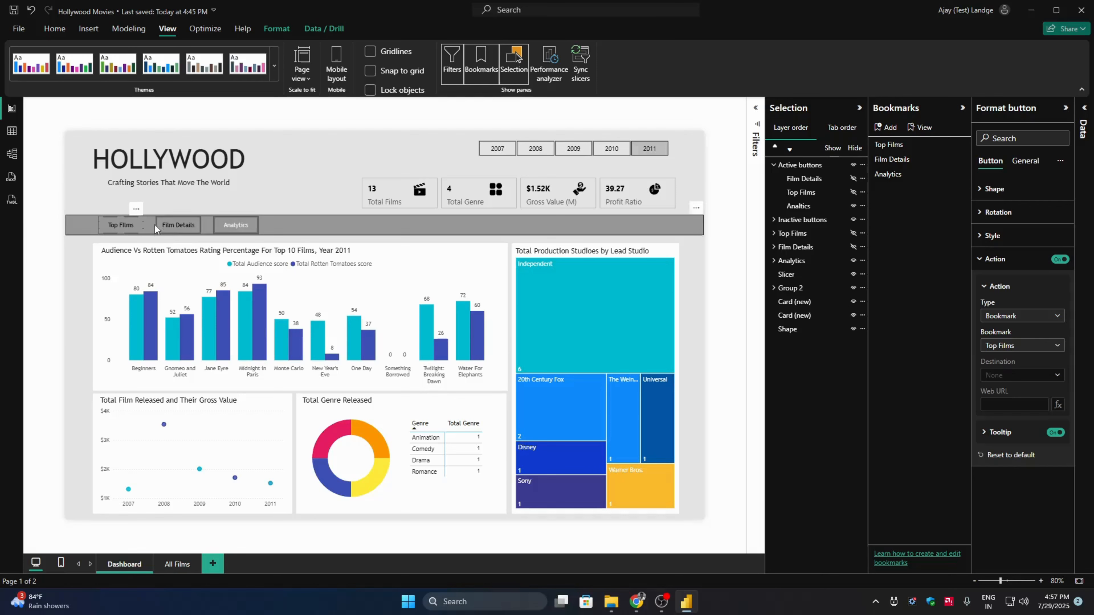
- Turn on the action of the inactive Film Details button and link it to the Film Details bookmark
left_click(179, 226)
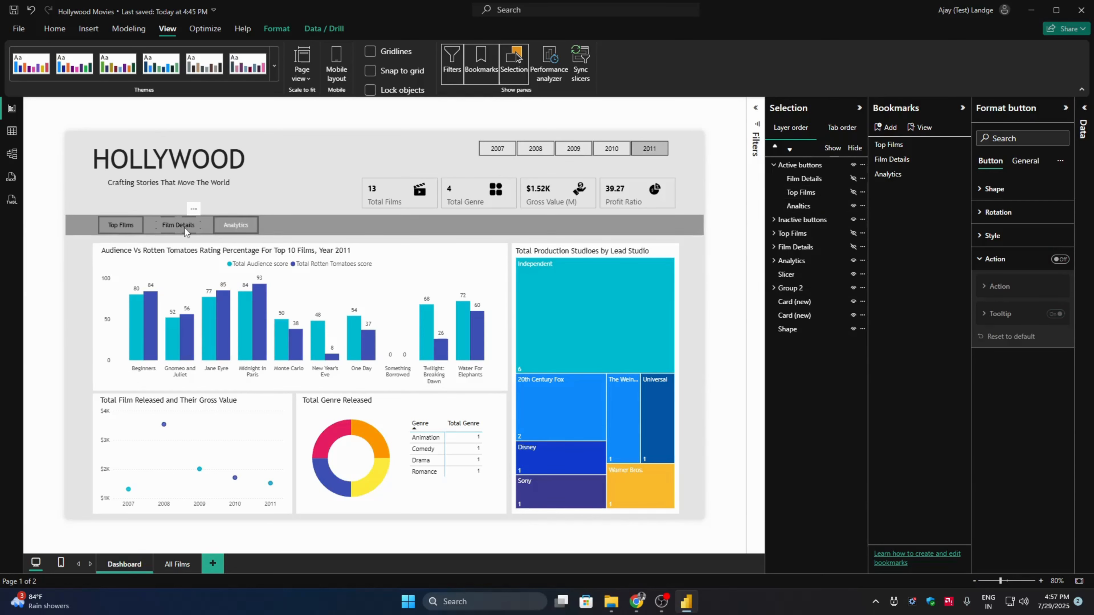
left_click(792, 220)
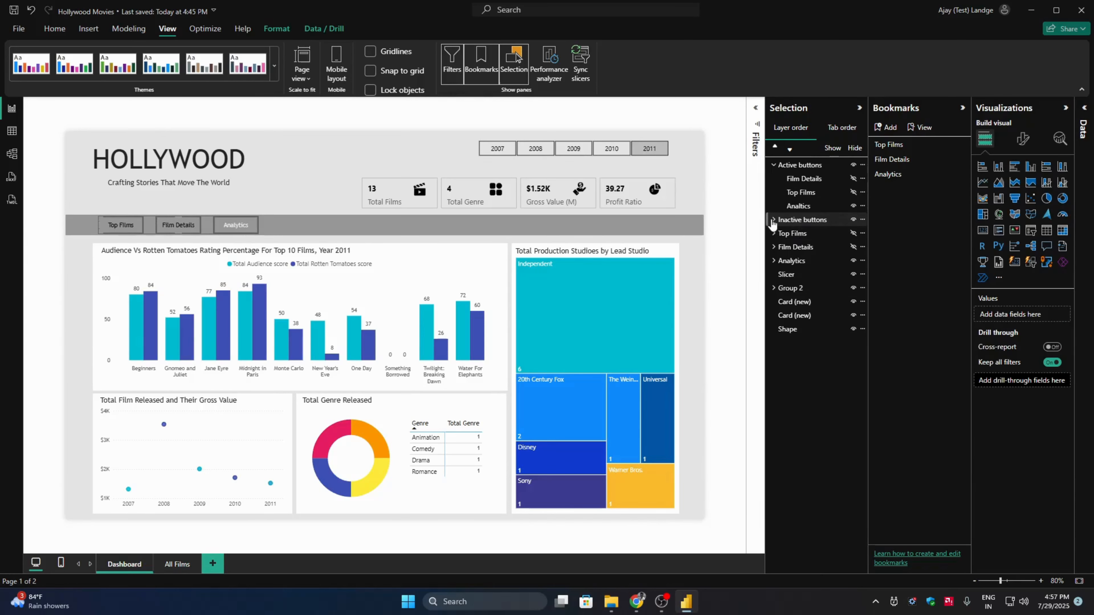
left_click(773, 220)
left_click(801, 247)
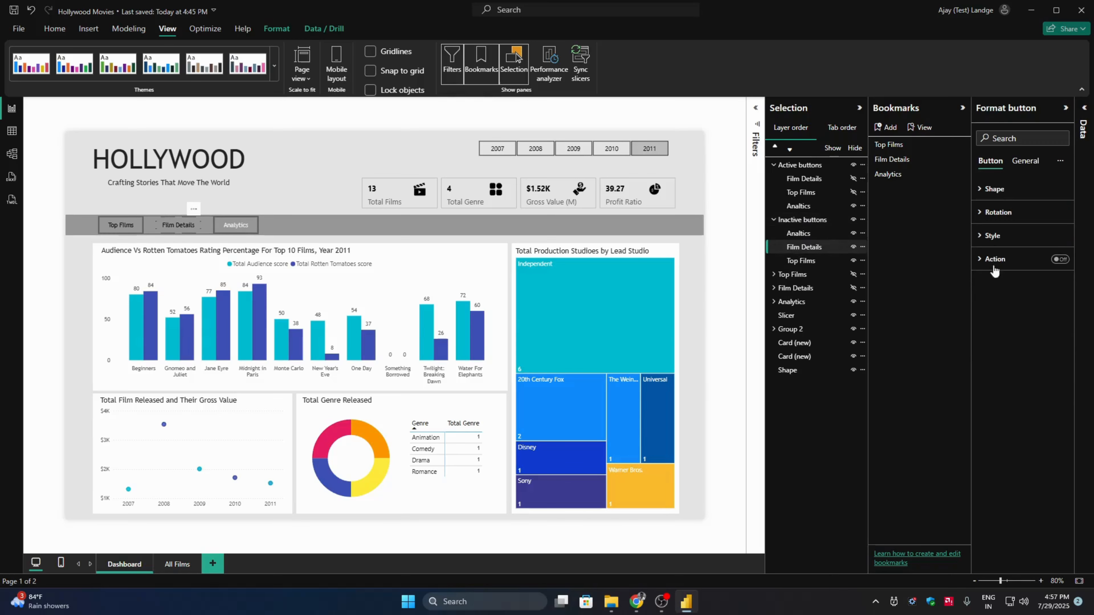
left_click(1059, 259)
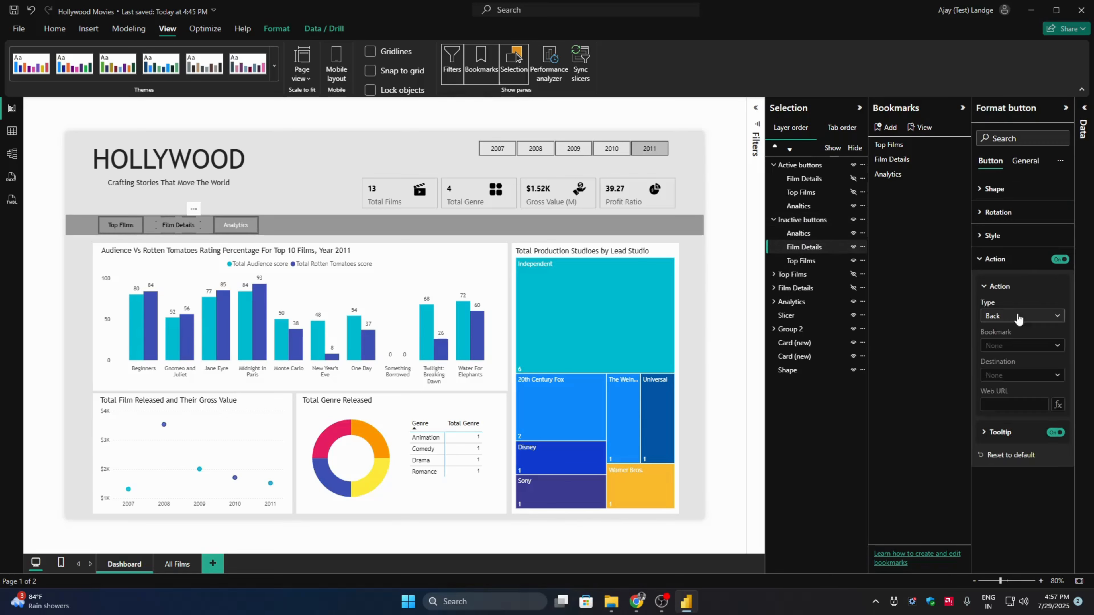
left_click(1017, 317)
left_click(1003, 344)
left_click(1007, 346)
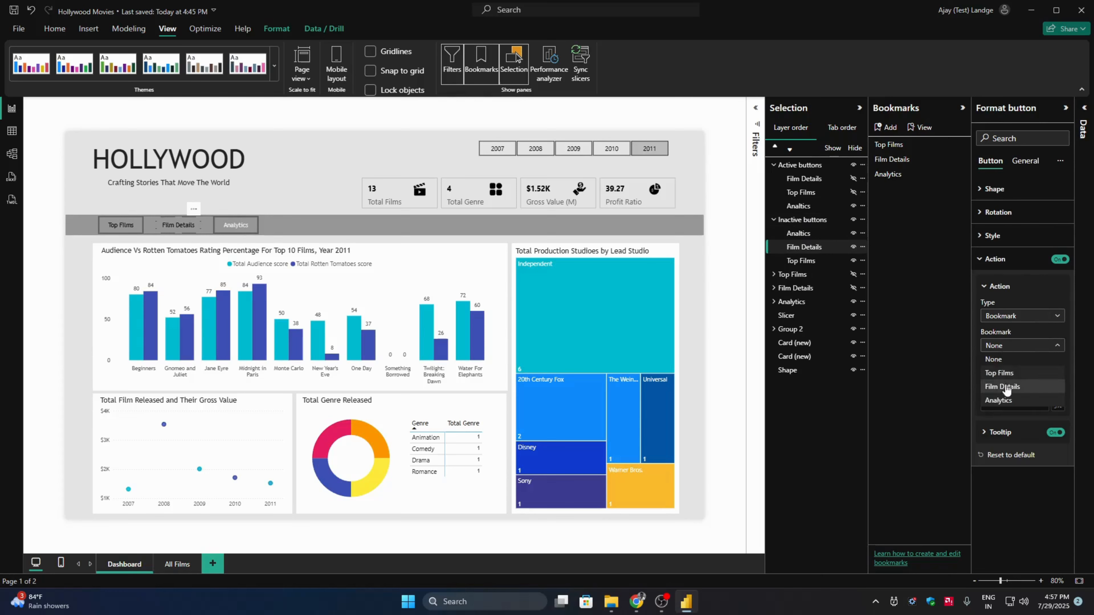
left_click(1003, 387)
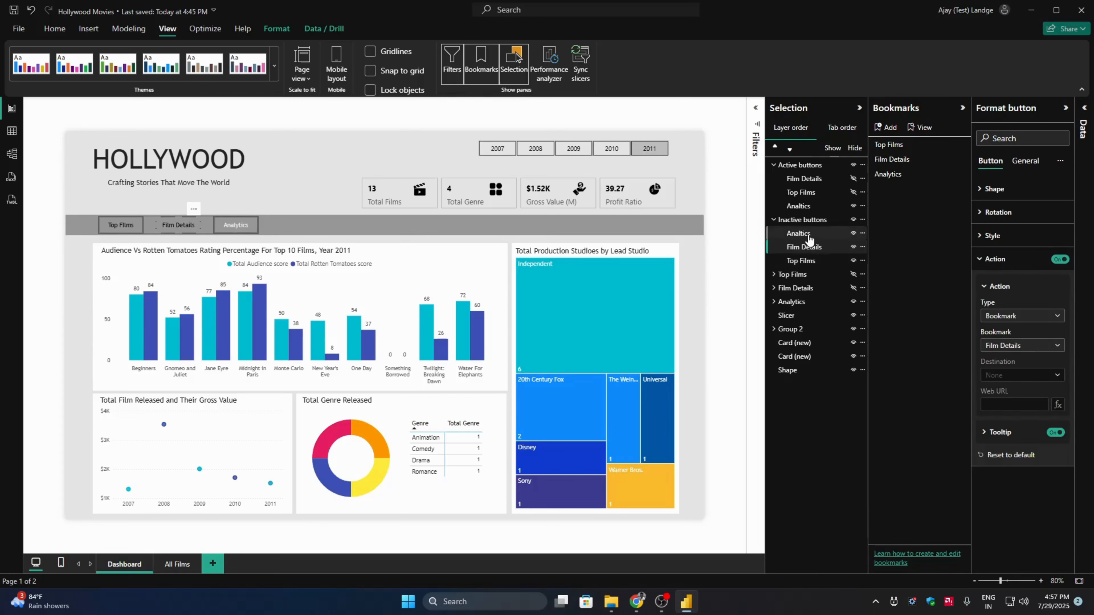
- Hide the active Analtics button, and give the inactive Analtics button a Bookmark action that targets the Analytics bookmark
left_click(809, 236)
left_click(812, 236)
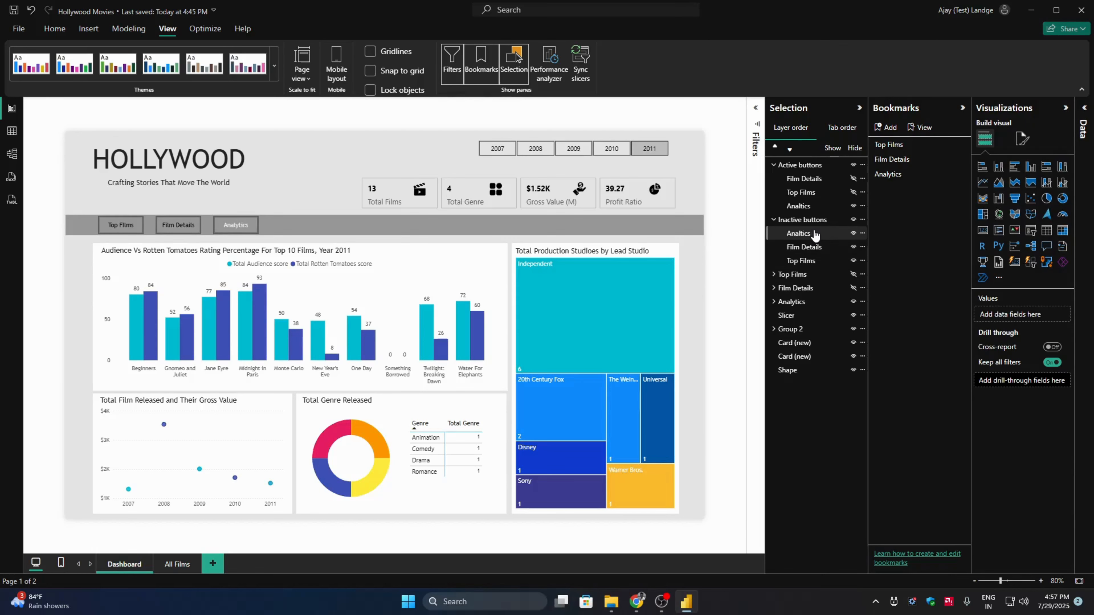
left_click(853, 208)
left_click(800, 235)
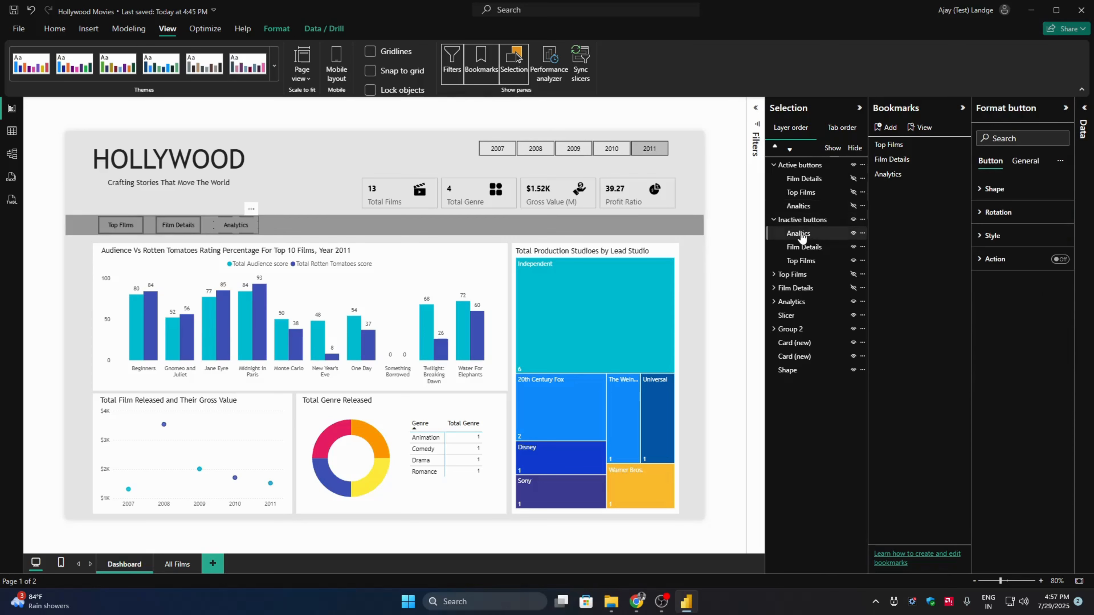
left_click(1061, 259)
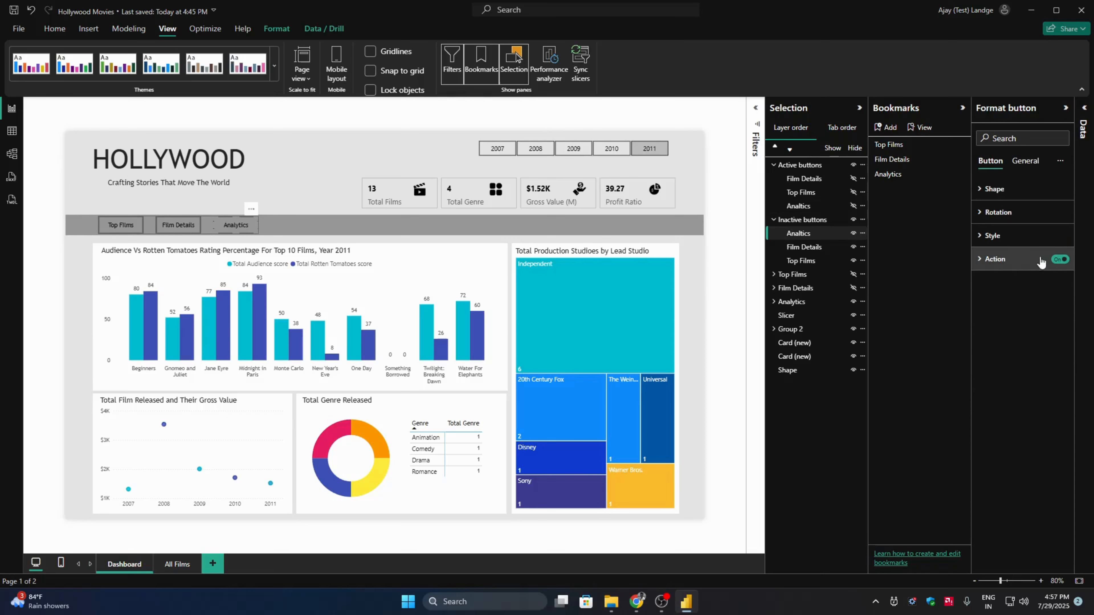
left_click(1040, 261)
left_click(1016, 316)
left_click(1009, 344)
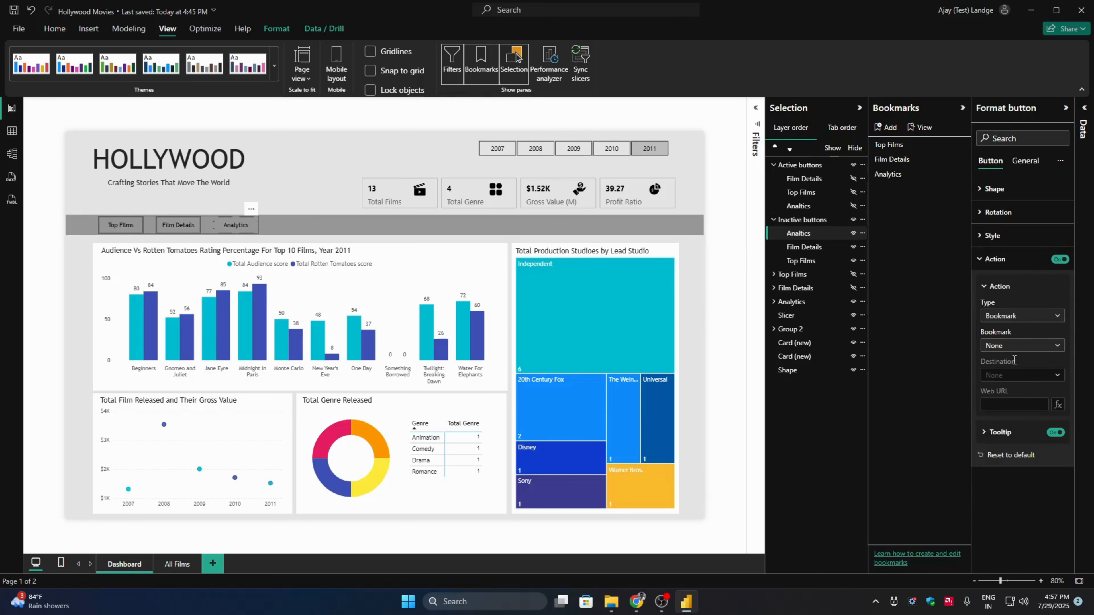
left_click(1019, 346)
left_click(1011, 390)
left_click(1020, 345)
left_click(1003, 400)
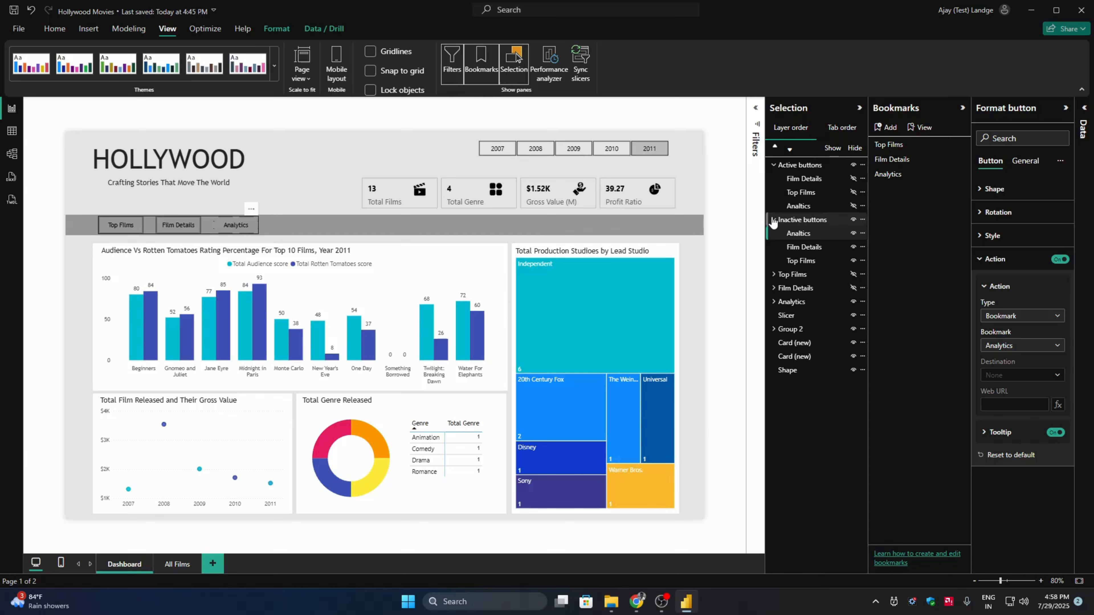
- Hide the Inactive buttons group and show the Film Details, Top Films and Analtics buttons in the Active buttons group
left_click(773, 220)
left_click(805, 180)
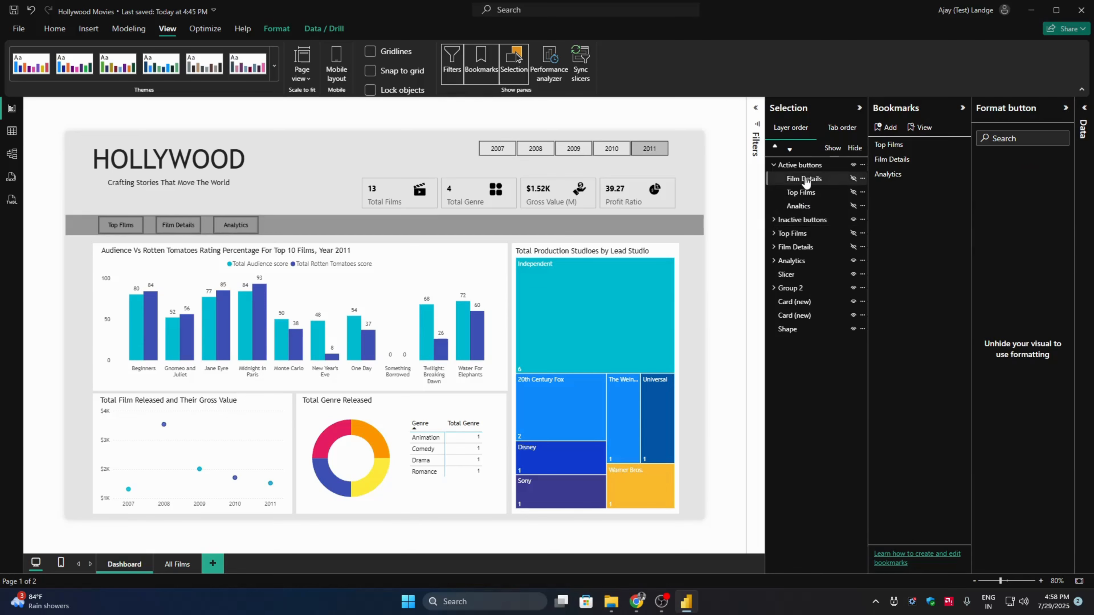
left_click(806, 181)
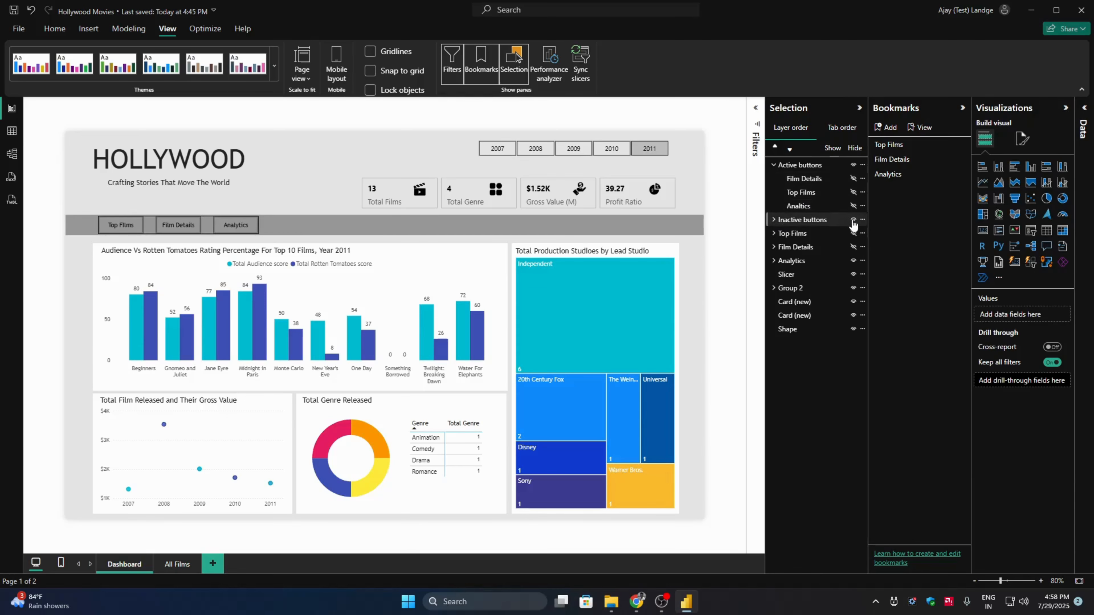
left_click(773, 219)
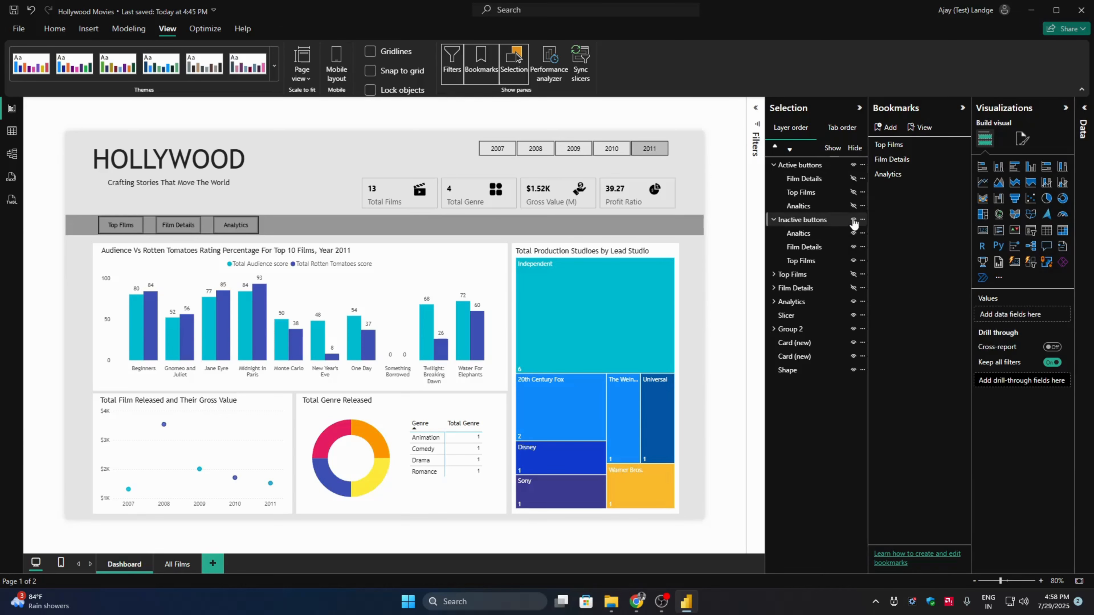
left_click(853, 219)
left_click(809, 179)
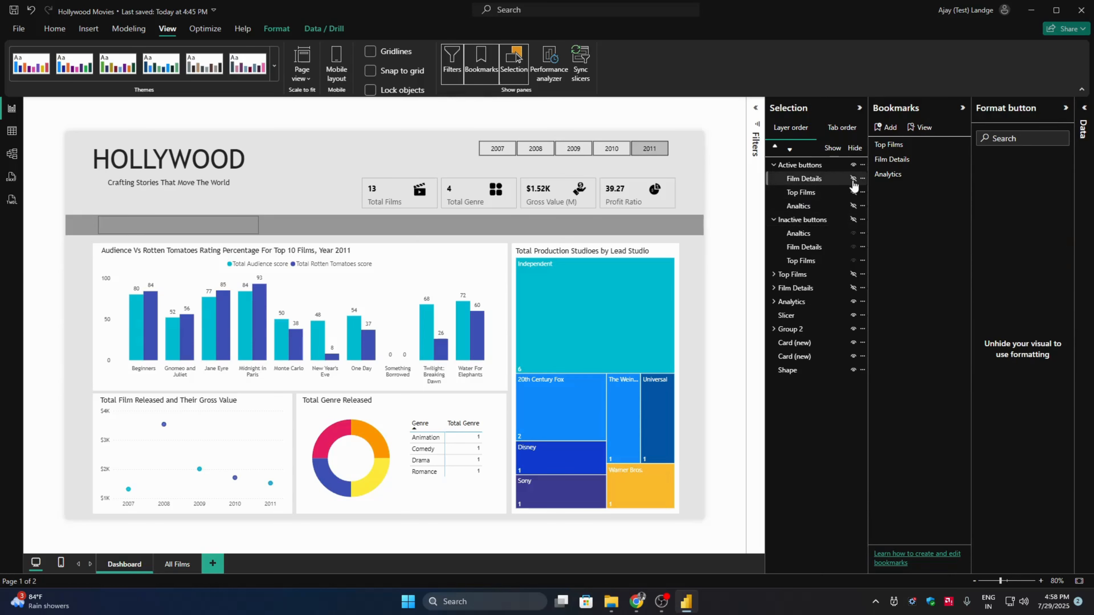
left_click(853, 178)
left_click(853, 192)
left_click(853, 206)
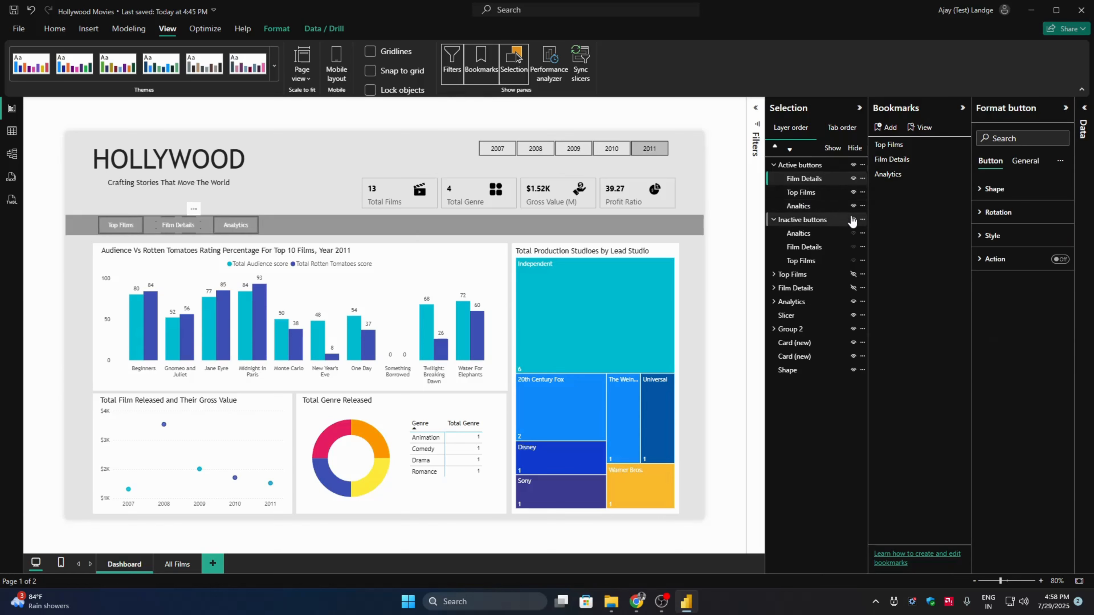
left_click(808, 180)
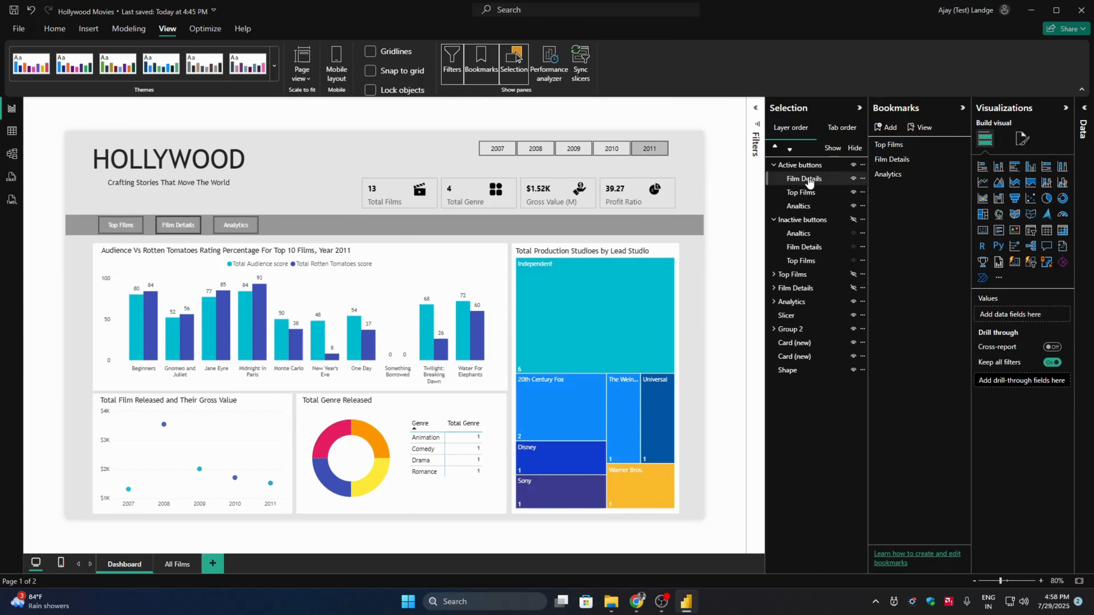
- Turn on the action of the Film Details button in the Active buttons group and link it to the Film Details bookmark
left_click(808, 180)
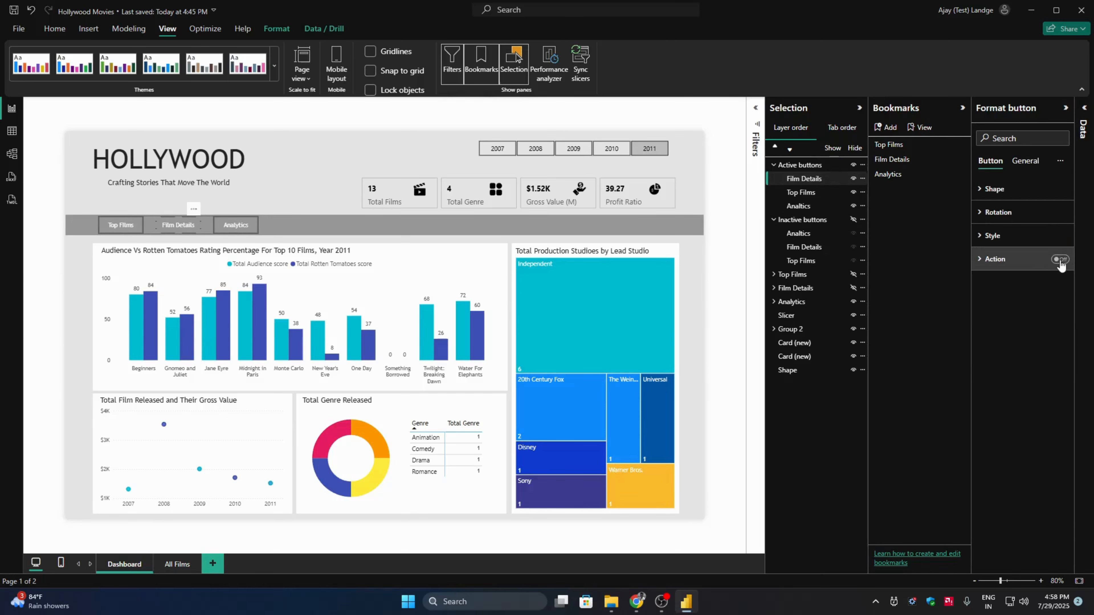
left_click(1028, 267)
left_click(1018, 317)
left_click(1016, 346)
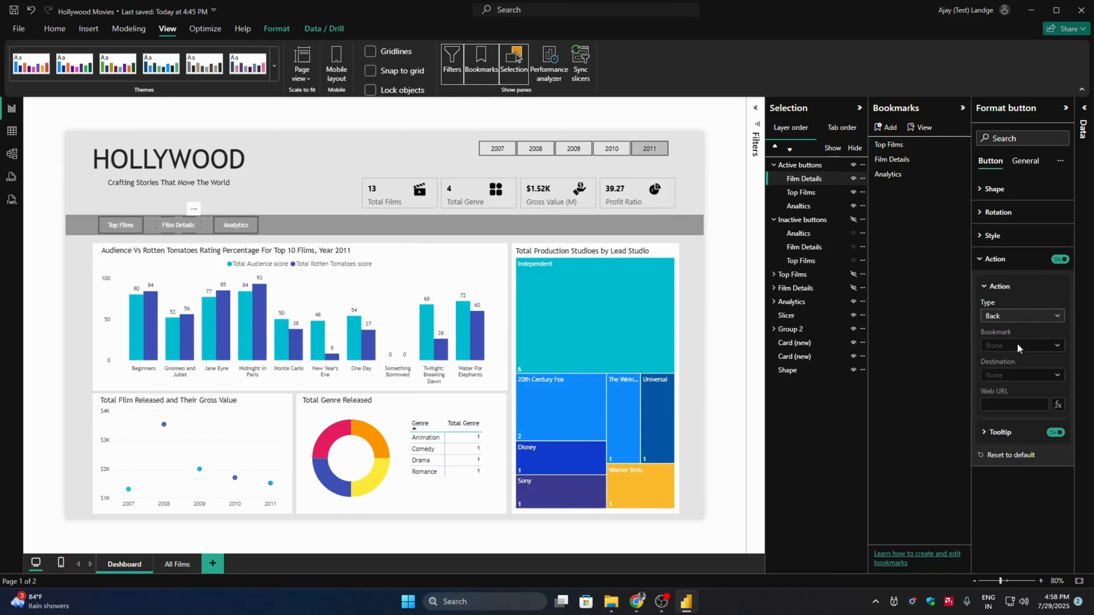
left_click(1016, 347)
left_click(1005, 389)
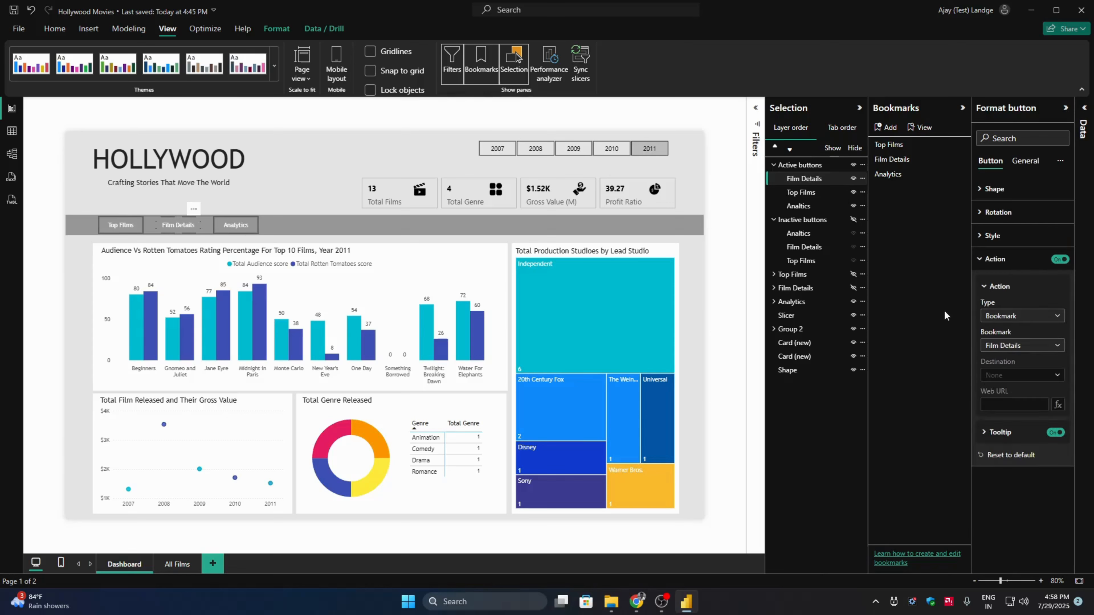
- Give the Top Films button in the Active buttons group a Bookmark action that targets the Top Films bookmark
left_click(815, 198)
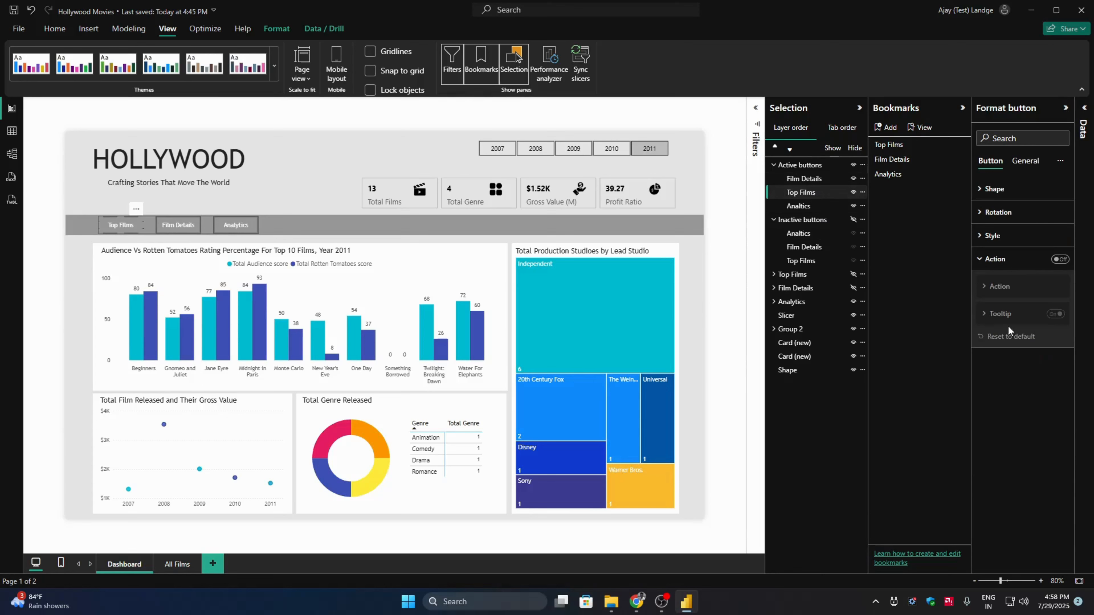
left_click(1059, 259)
left_click(1000, 286)
left_click(1008, 317)
left_click(1000, 343)
left_click(1007, 346)
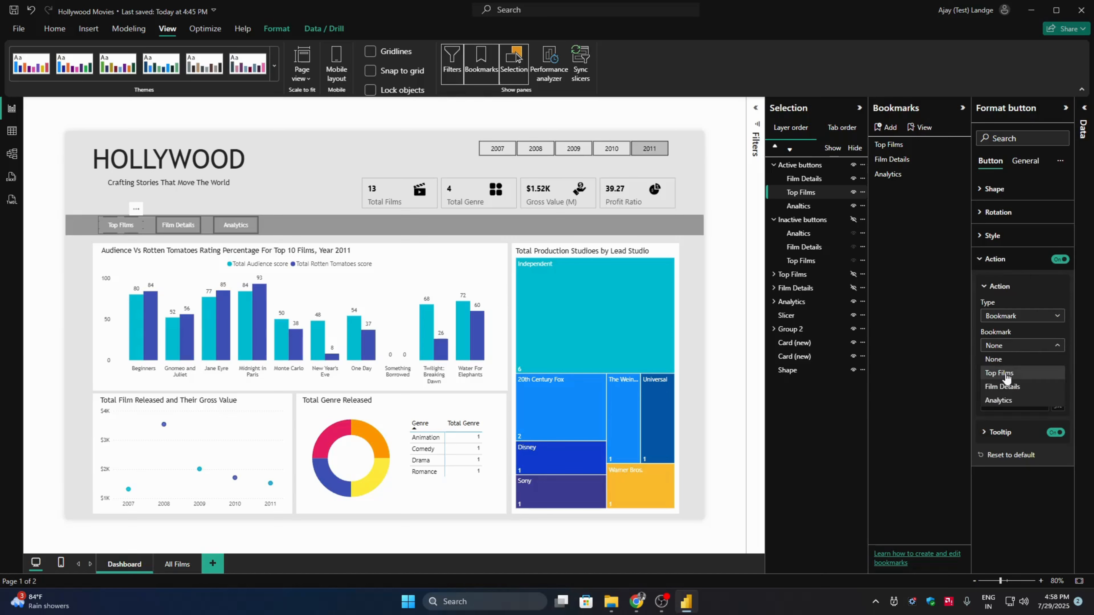
left_click(1005, 375)
- Enable the action of the Analtics button in the Active buttons group, with type Bookmark and the Analytics bookmark as its target
left_click(801, 206)
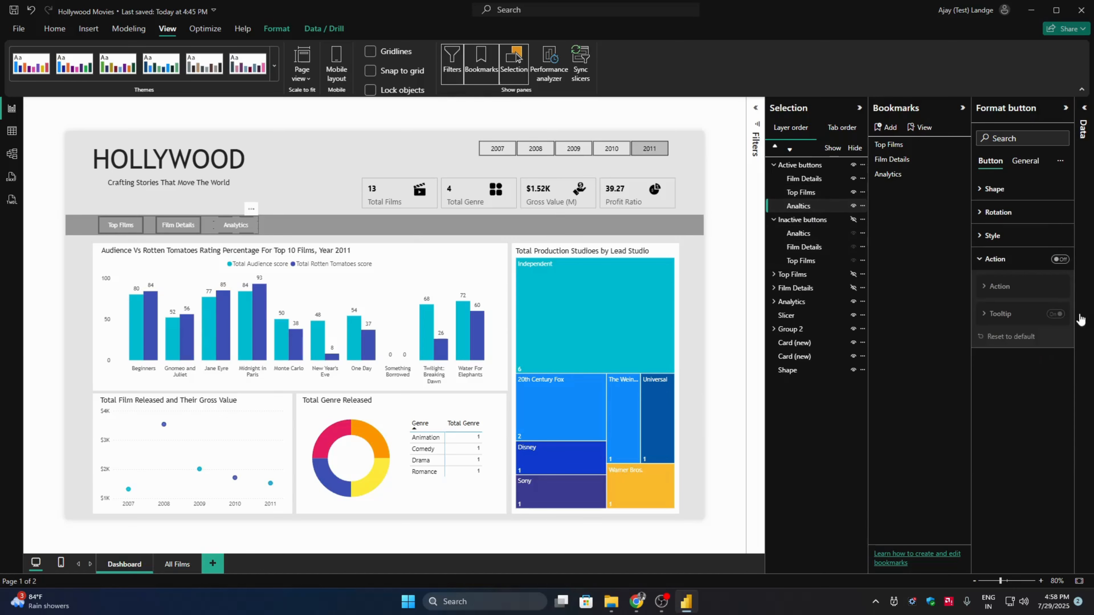
left_click(1060, 258)
left_click(1017, 316)
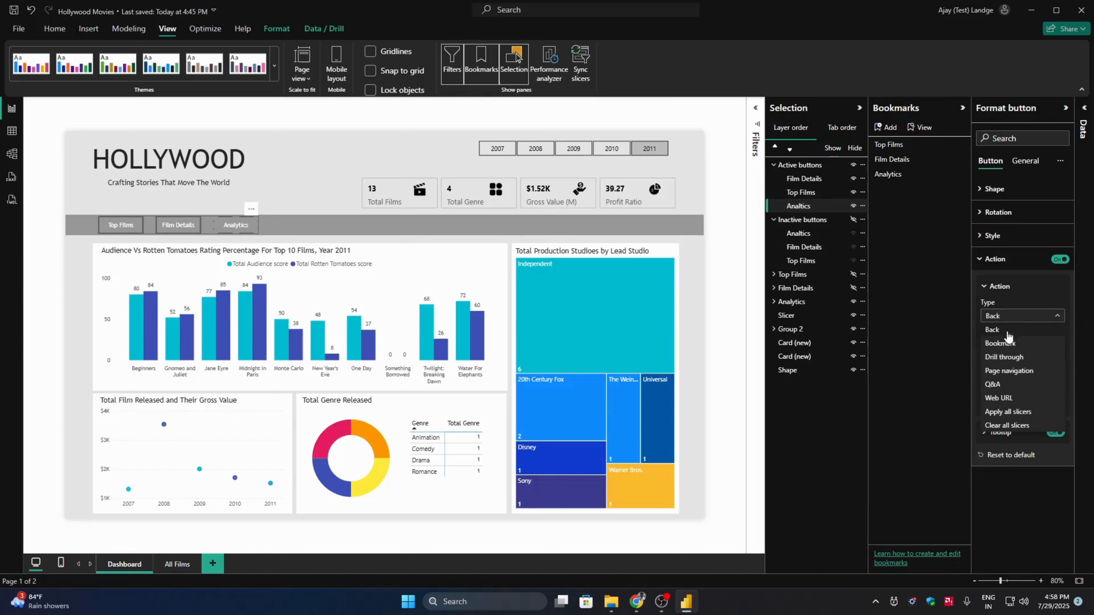
left_click(1003, 343)
left_click(1013, 346)
left_click(1005, 398)
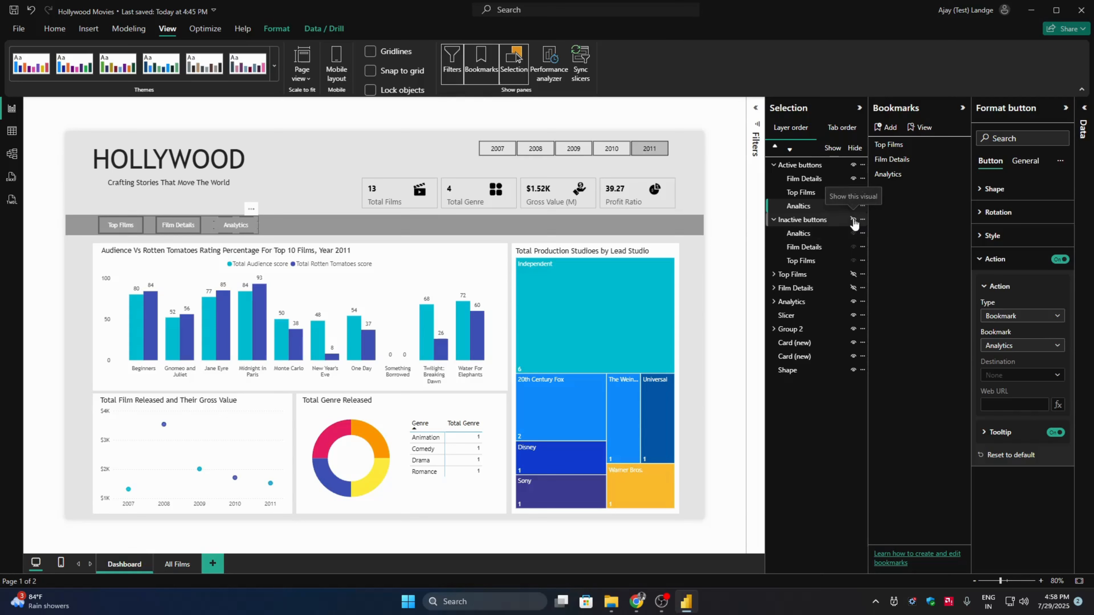
- Show the Inactive buttons group again and follow the Top Films button to test its bookmark
left_click(854, 221)
left_click(737, 206)
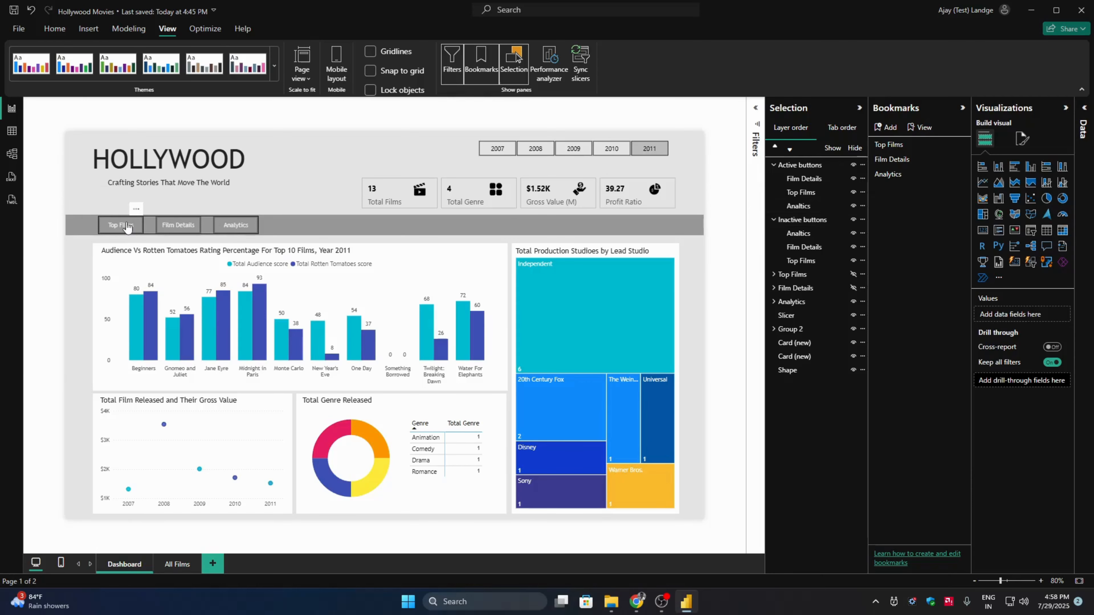
left_click(127, 227, "ctrl")
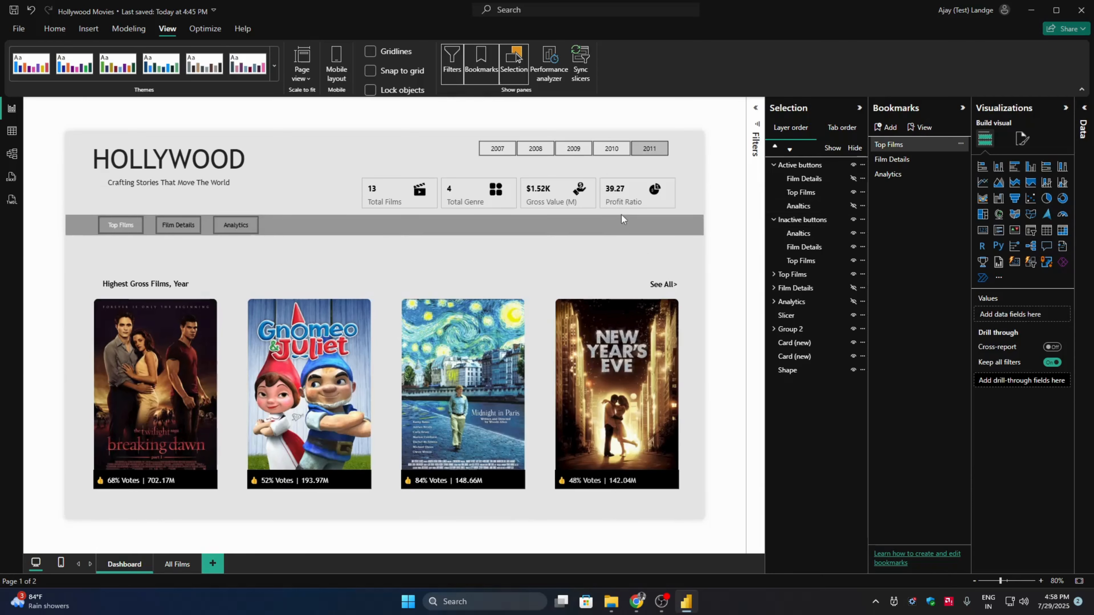
- Close the Selection and Bookmarks panes
left_click(859, 107)
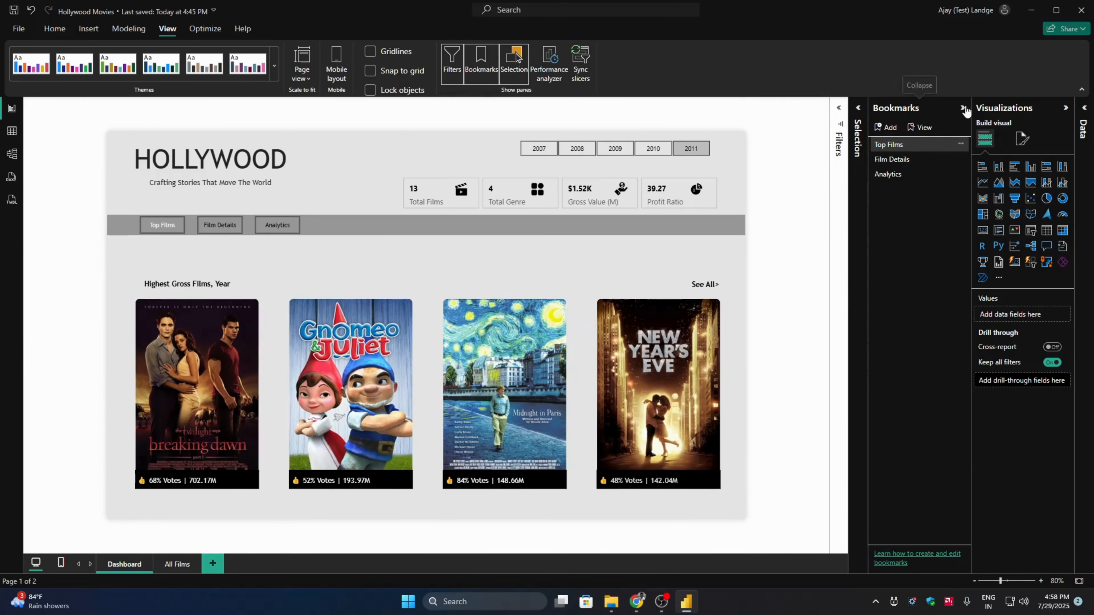
left_click(961, 108)
left_click(514, 63)
left_click(481, 61)
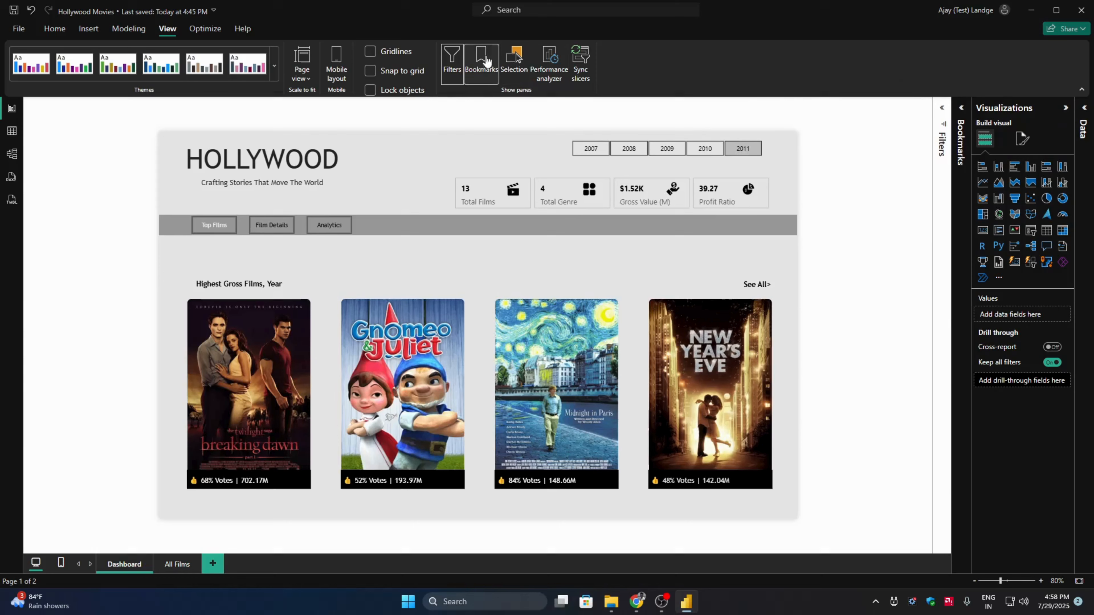
- Test the navigation by following the Film Details, Analytics and Top Films buttons in turn, with the Visualizations pane collapsed
left_click(270, 235, "ctrl")
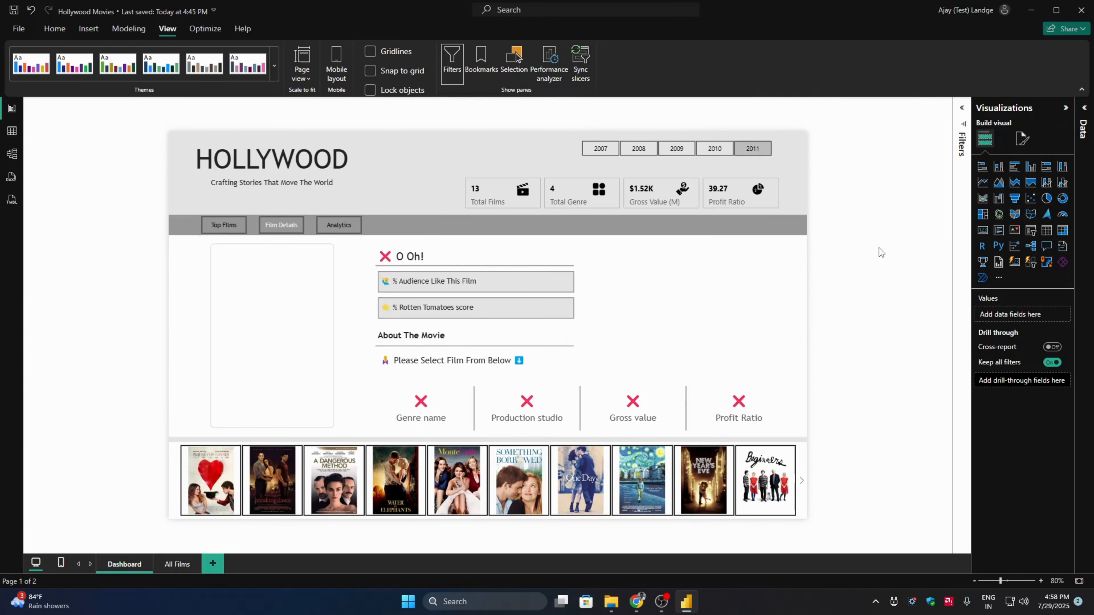
left_click(336, 230, "ctrl")
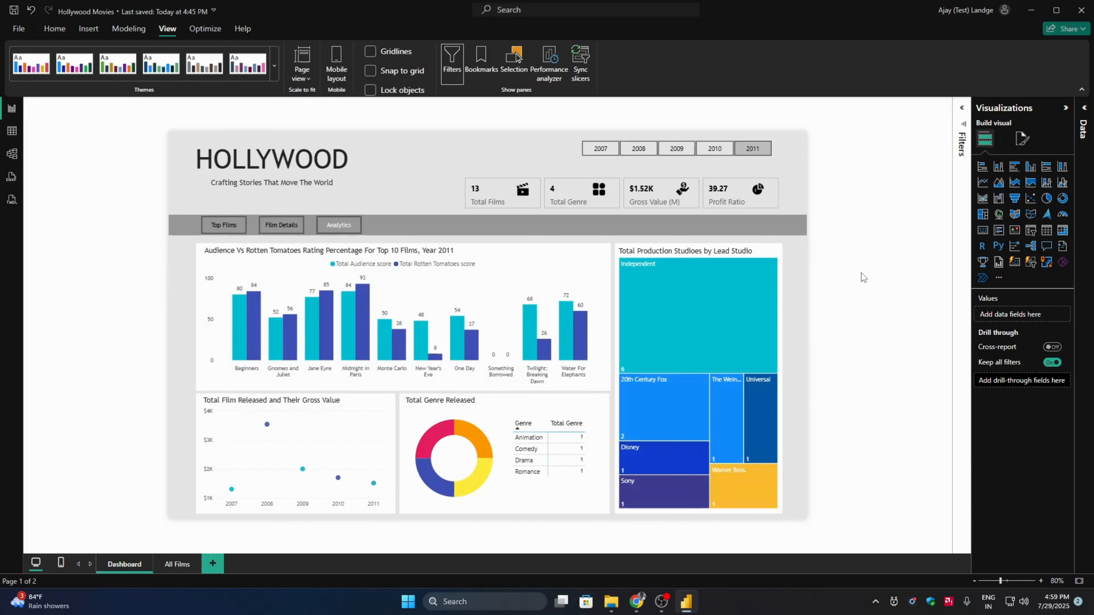
left_click(1065, 110)
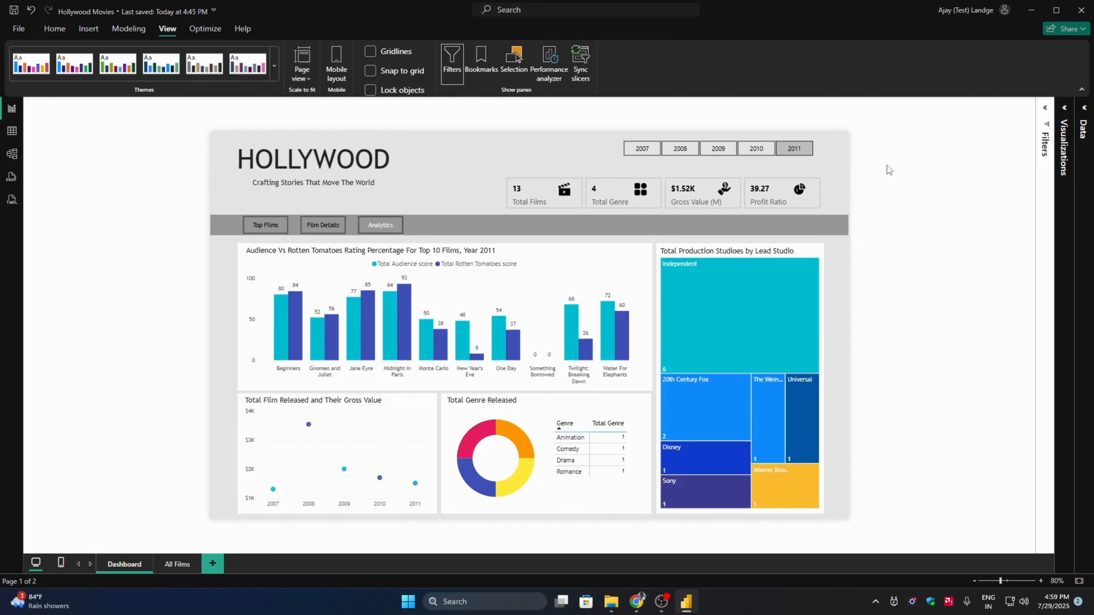
left_click(274, 227, "ctrl")
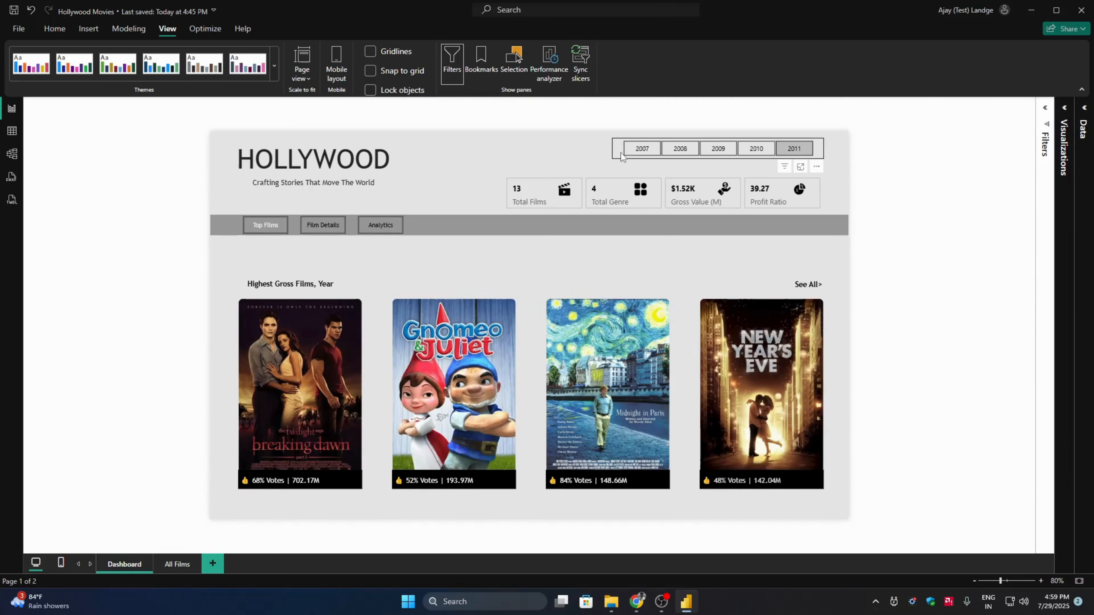
- Set the font color of the year slicer's values to the red theme color
left_click(618, 156)
left_click(1064, 108)
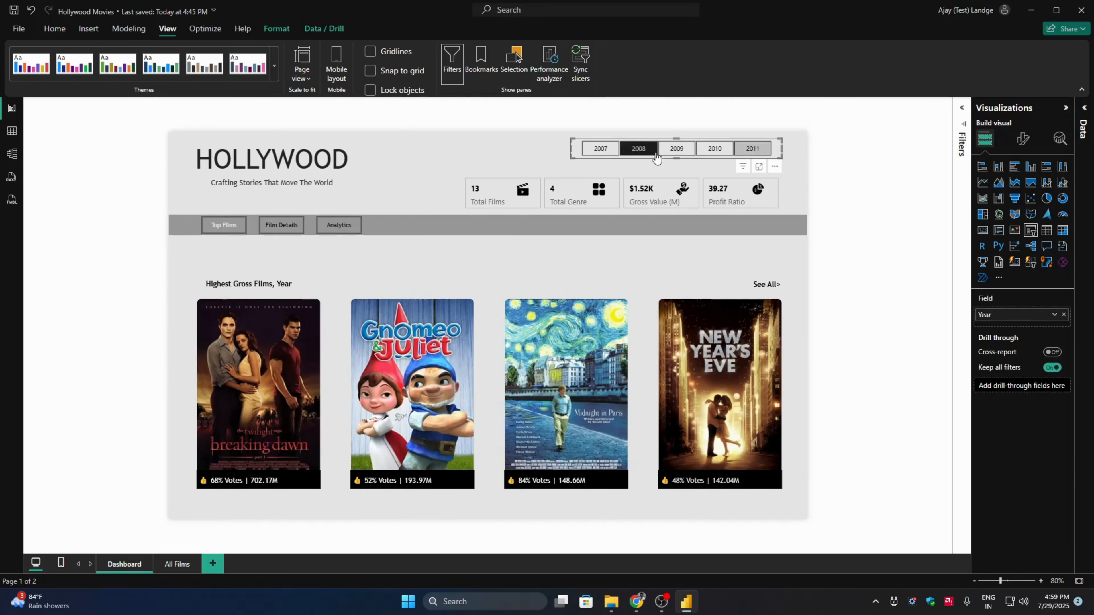
left_click(1023, 138)
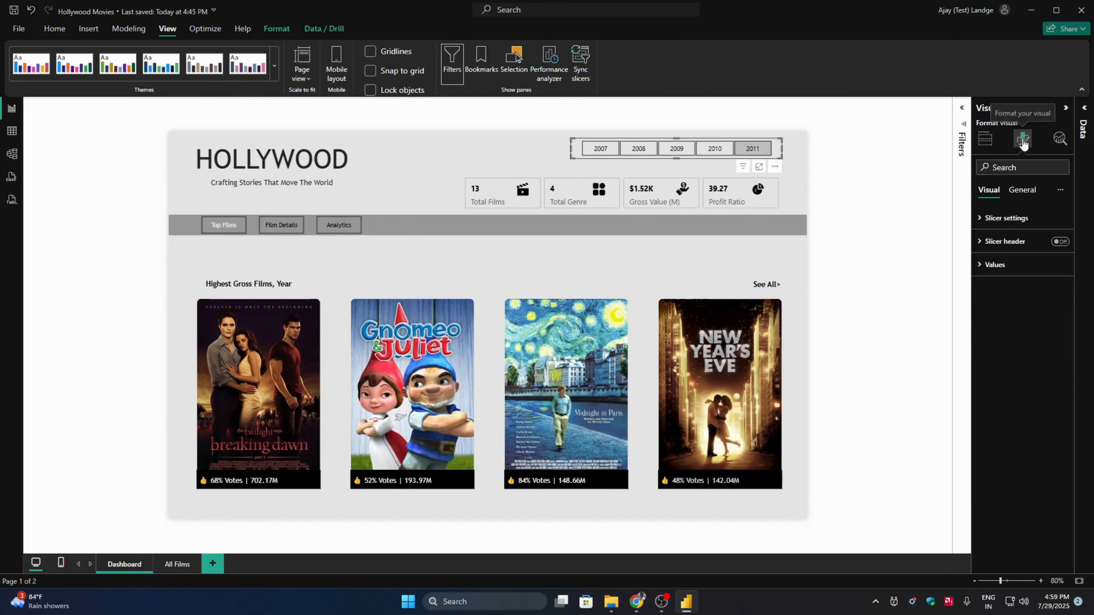
left_click(1020, 272)
left_click(999, 369)
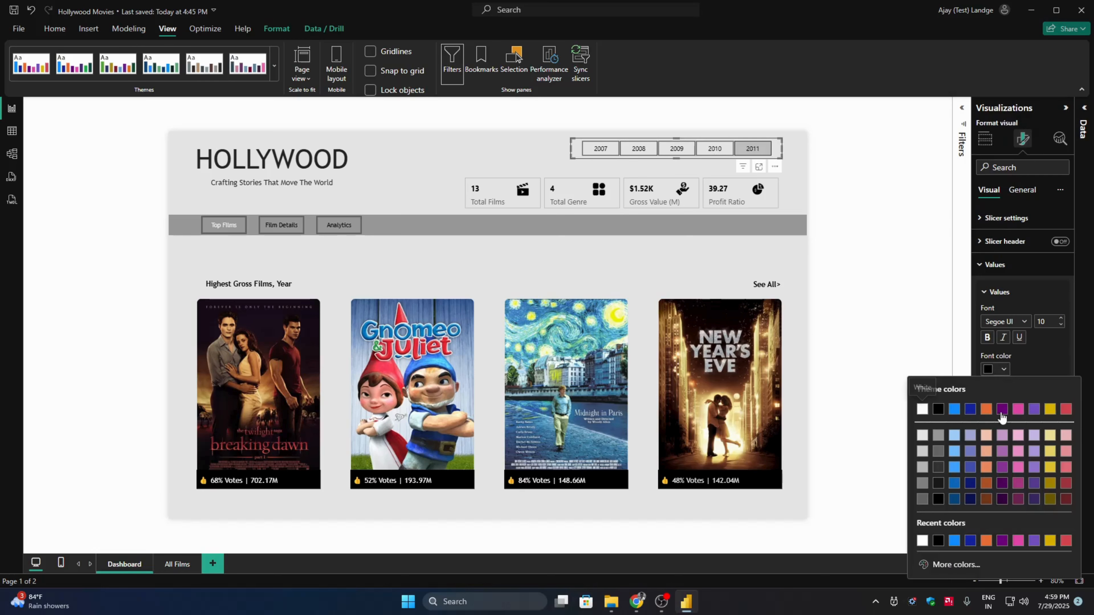
left_click(1065, 409)
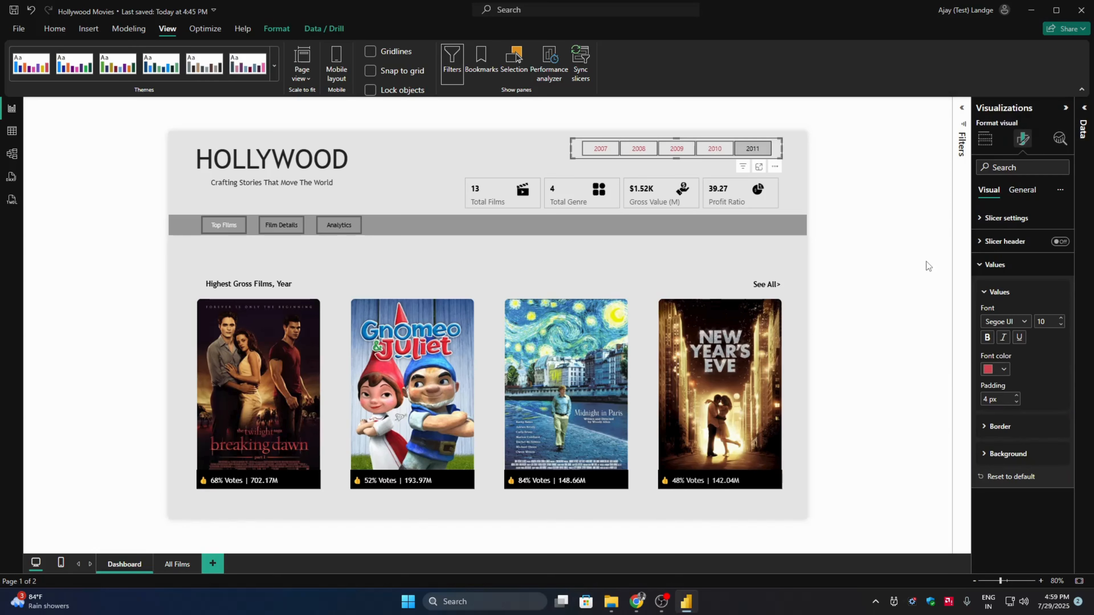
- Change the text color of the See All> button above the film posters to the same red
left_click(764, 286)
left_click(764, 287)
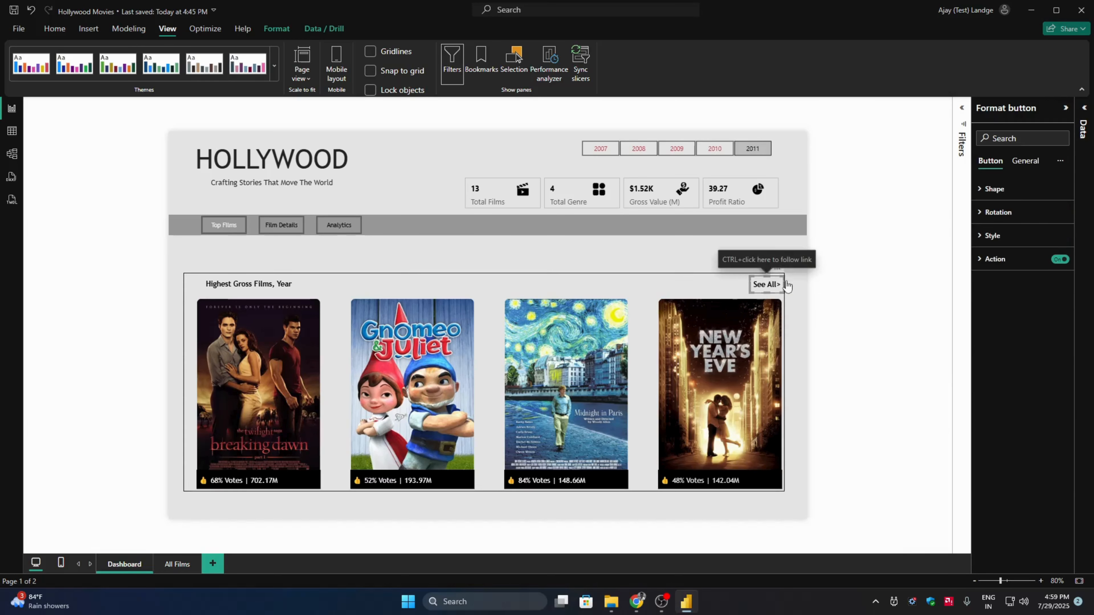
left_click(1007, 237)
left_click(1008, 237)
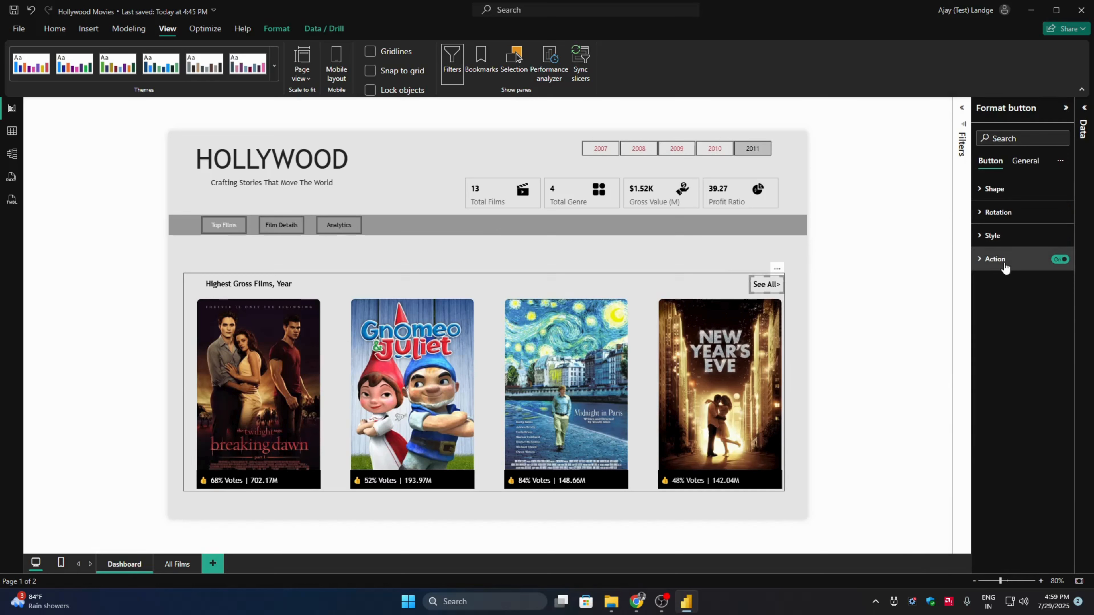
left_click(1003, 259)
left_click(1004, 259)
left_click(1006, 237)
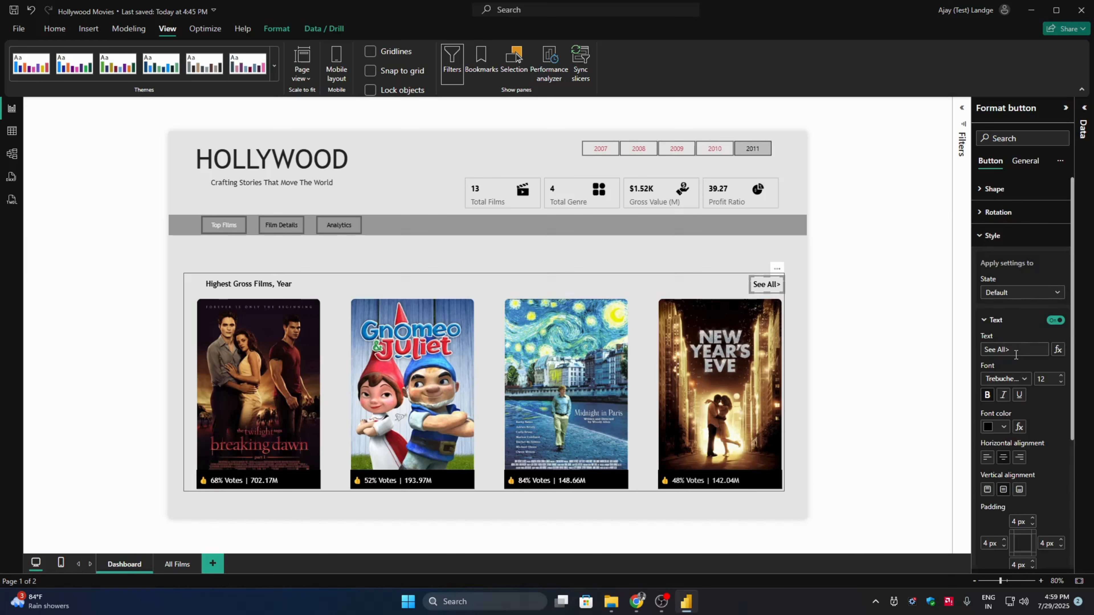
left_click(1003, 427)
left_click(1065, 254)
left_click(940, 269)
- Filter the dashboard to the year 2007 with the year slicer
left_click(597, 152)
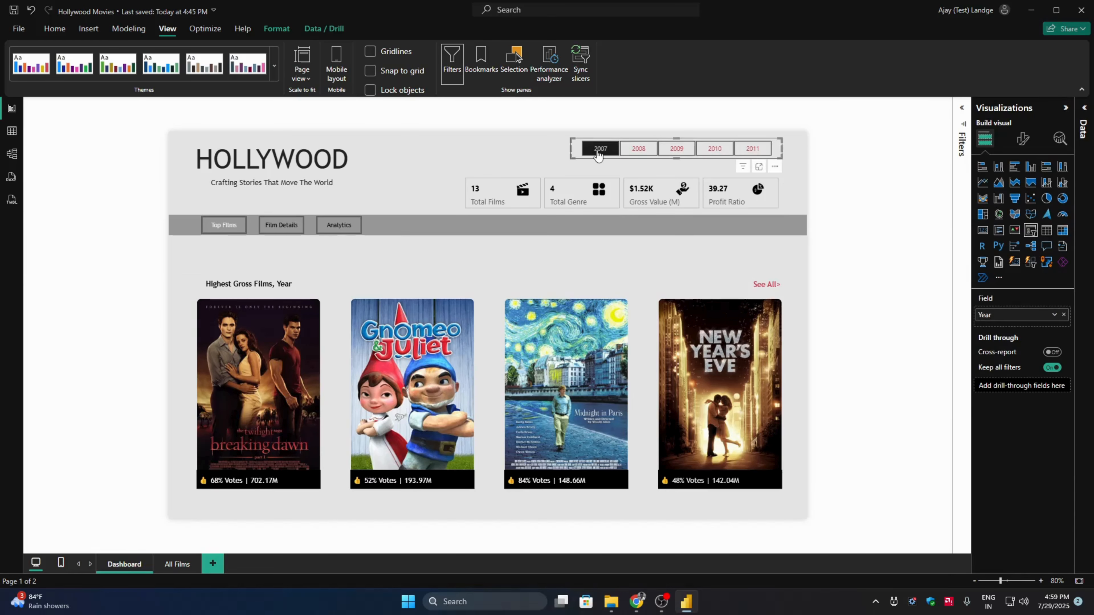
left_click(850, 196)
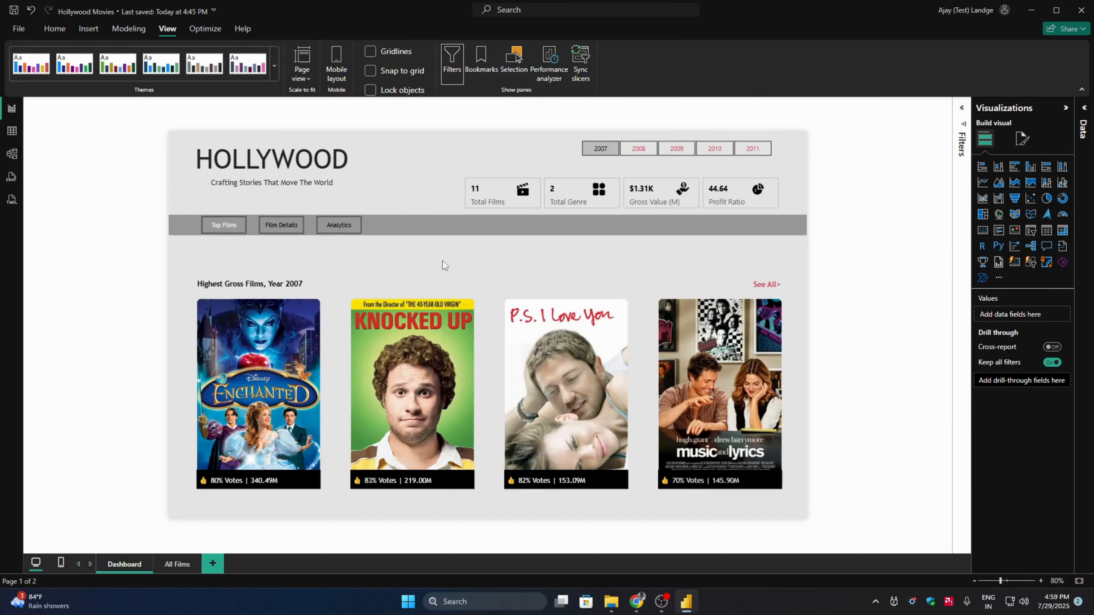
left_click(251, 224)
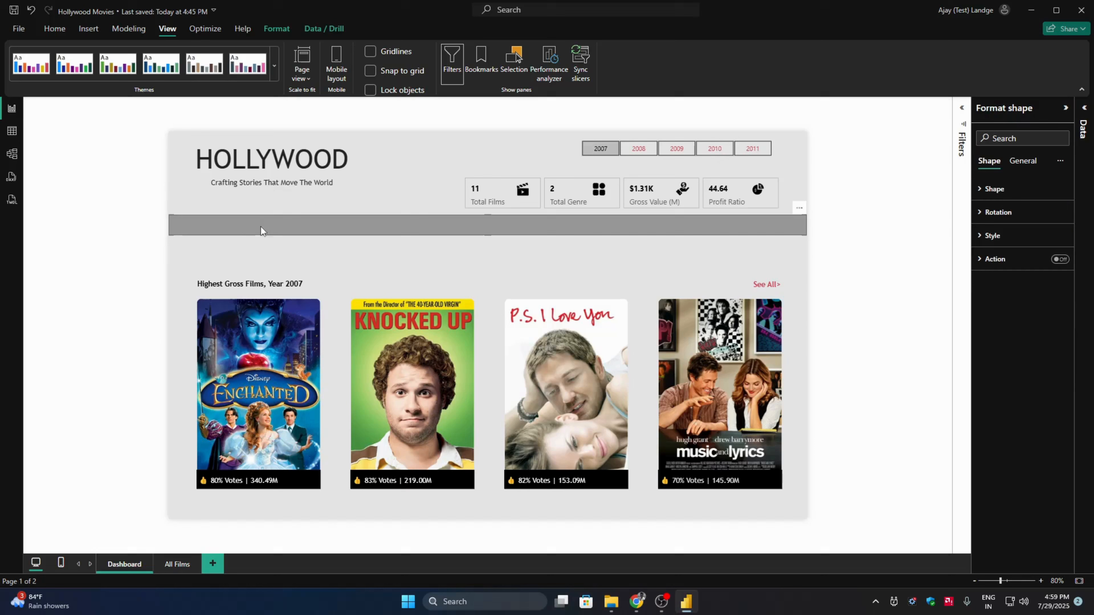
left_click(146, 249)
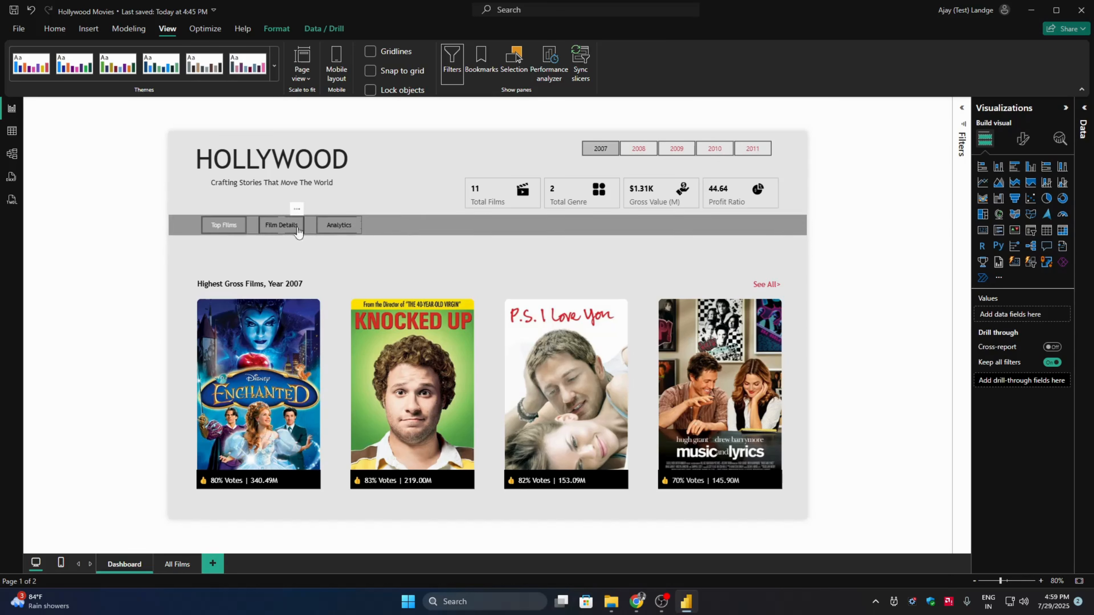
left_click(1023, 141)
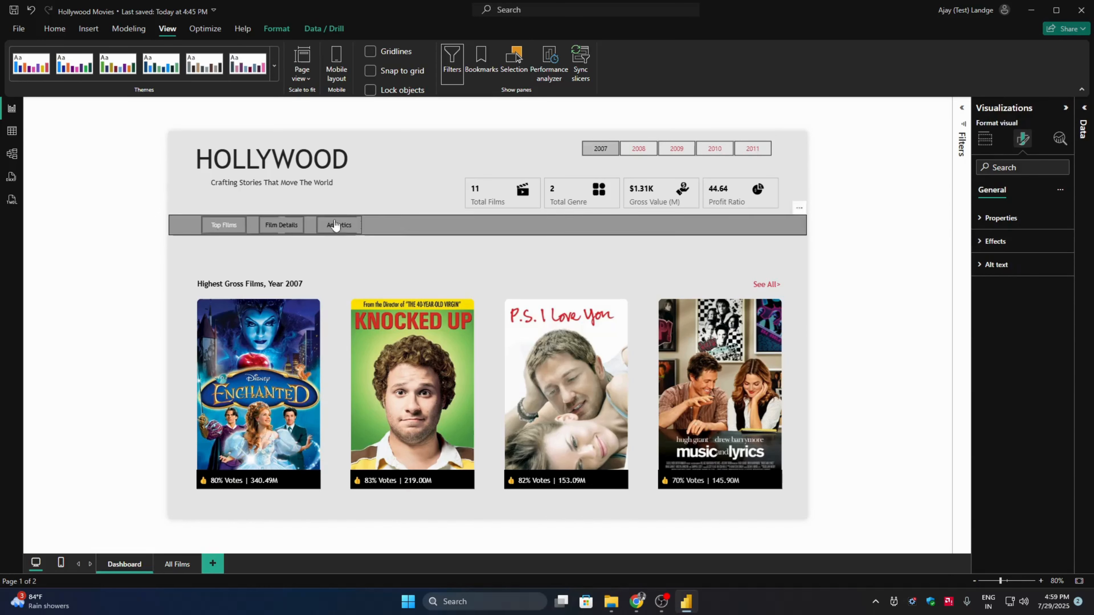
left_click(316, 222)
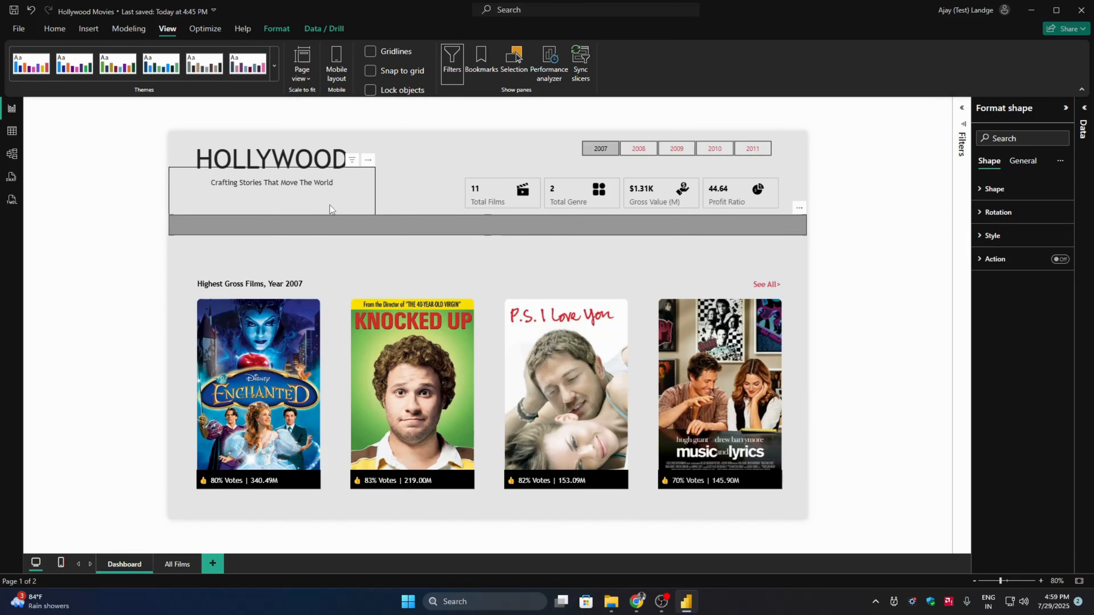
left_click(229, 244)
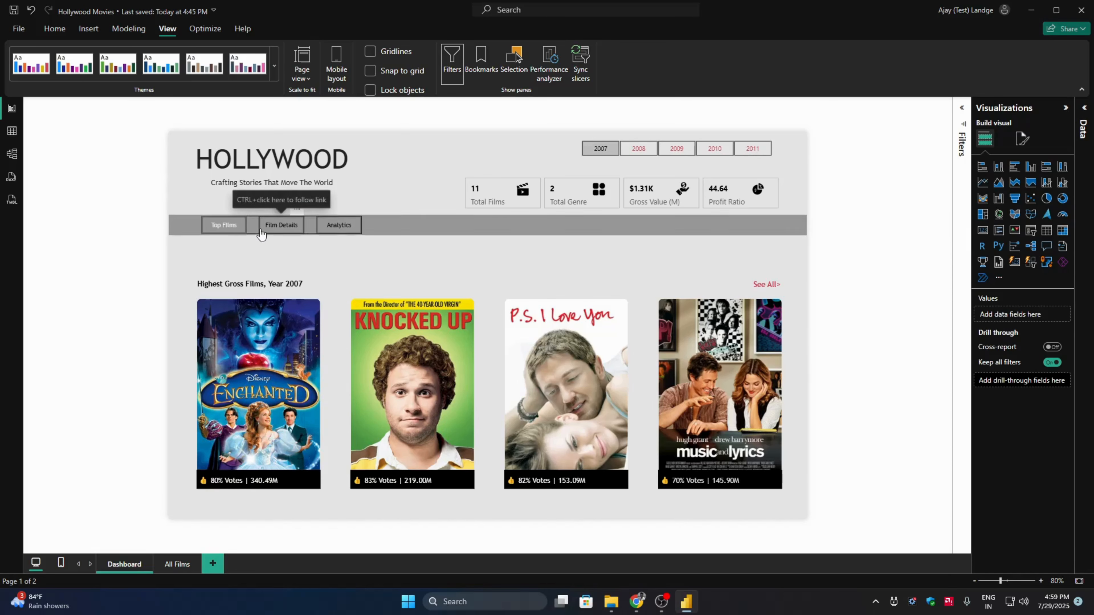
- Turn off the border of the inactive Film Details and Analytics navigation buttons in the Top Films view
left_click(260, 233)
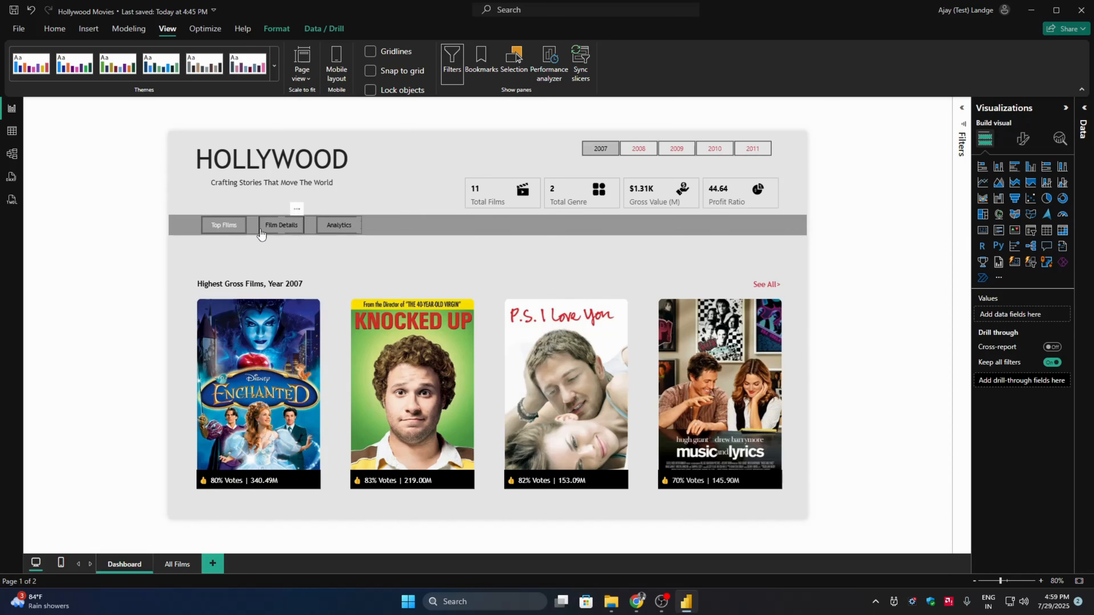
left_click(1023, 138)
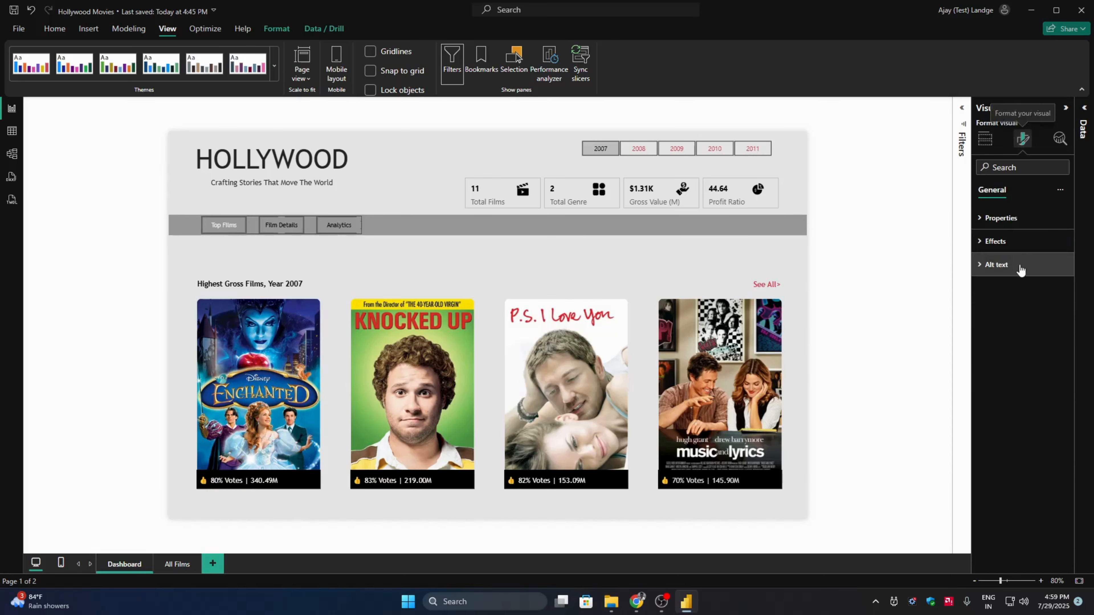
left_click(262, 229)
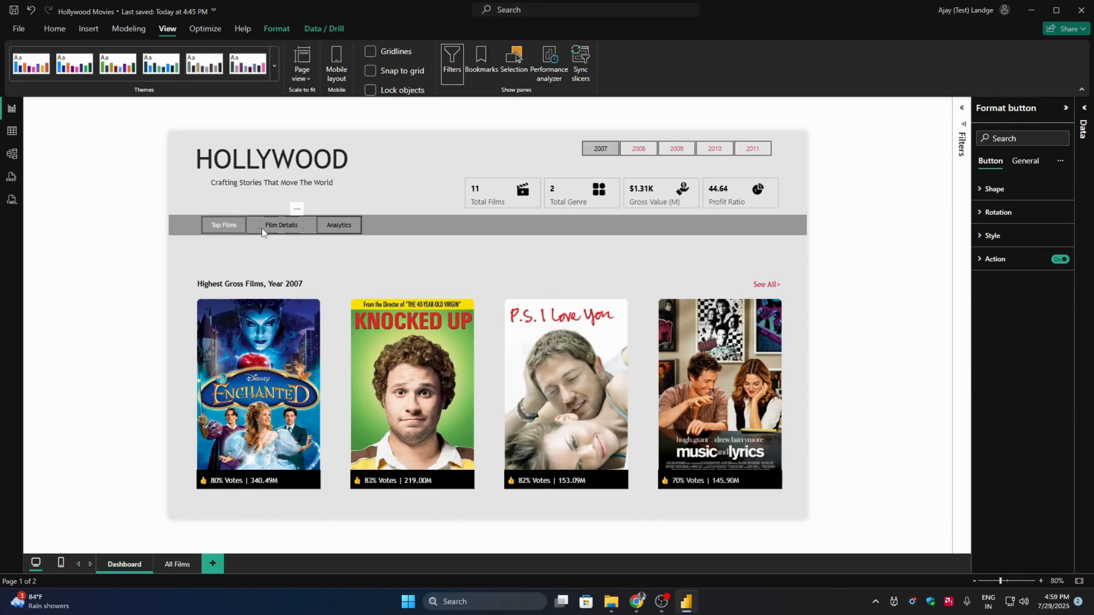
left_click(1024, 236)
left_click(1003, 319)
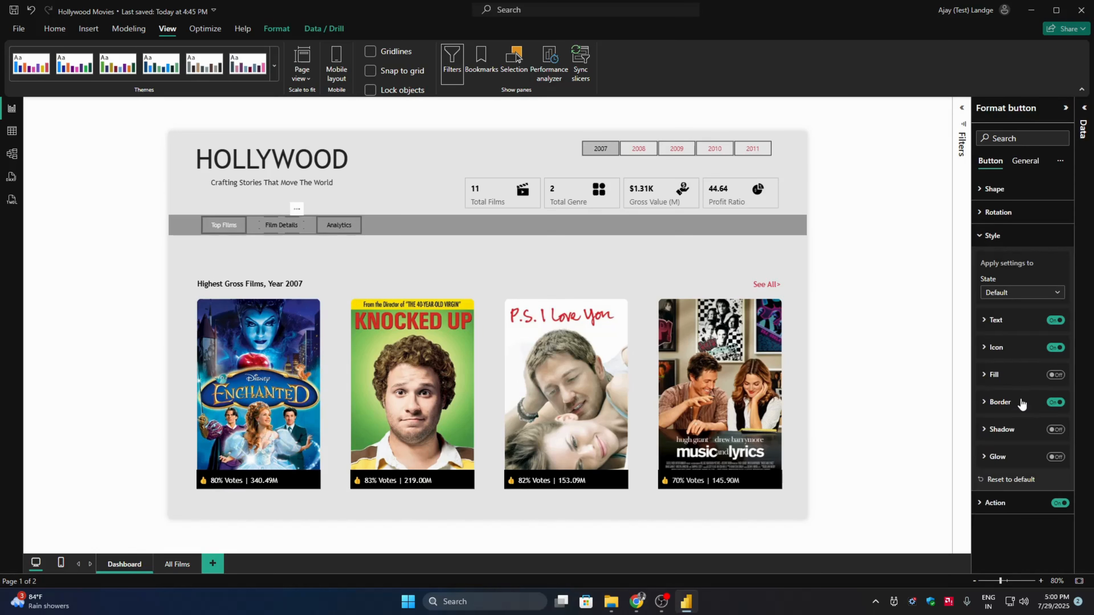
left_click(1054, 402)
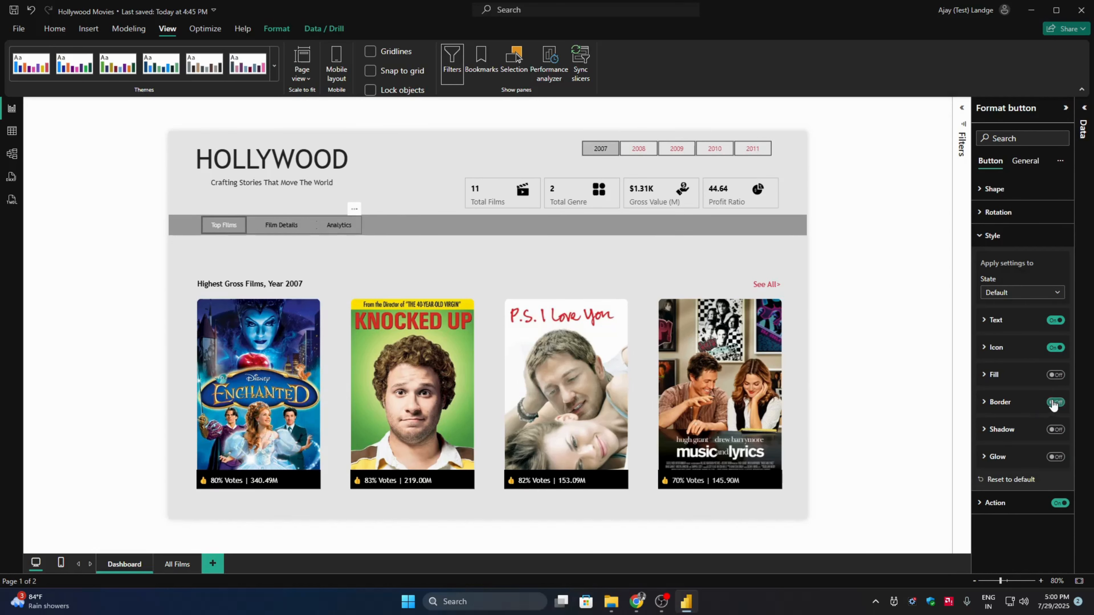
- Turn off the border of the highlighted Top Films navigation button in the Top Films view
left_click(219, 225)
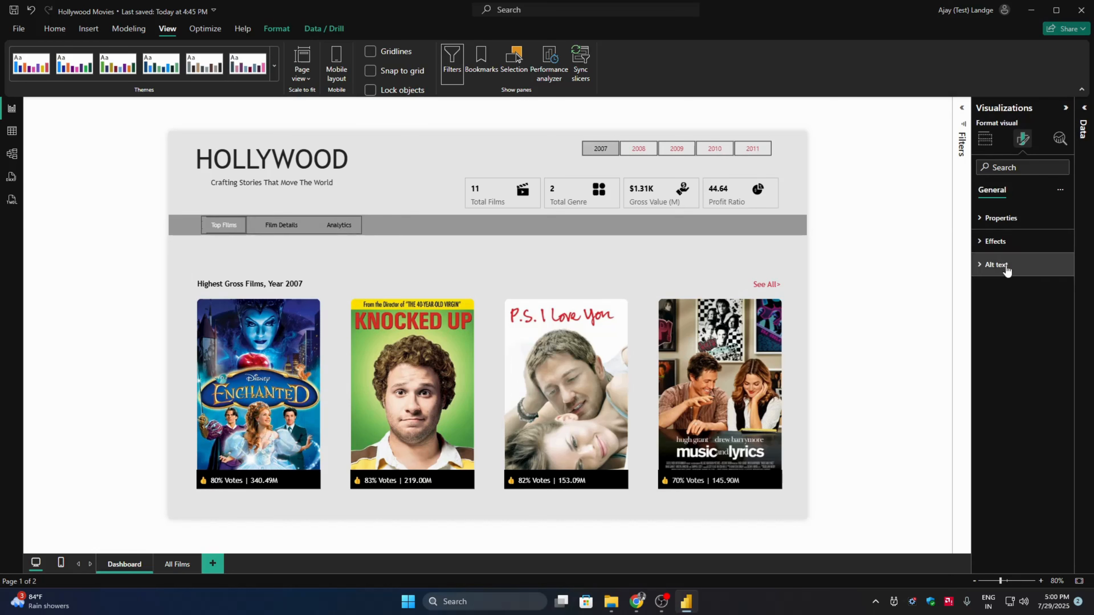
left_click(232, 233)
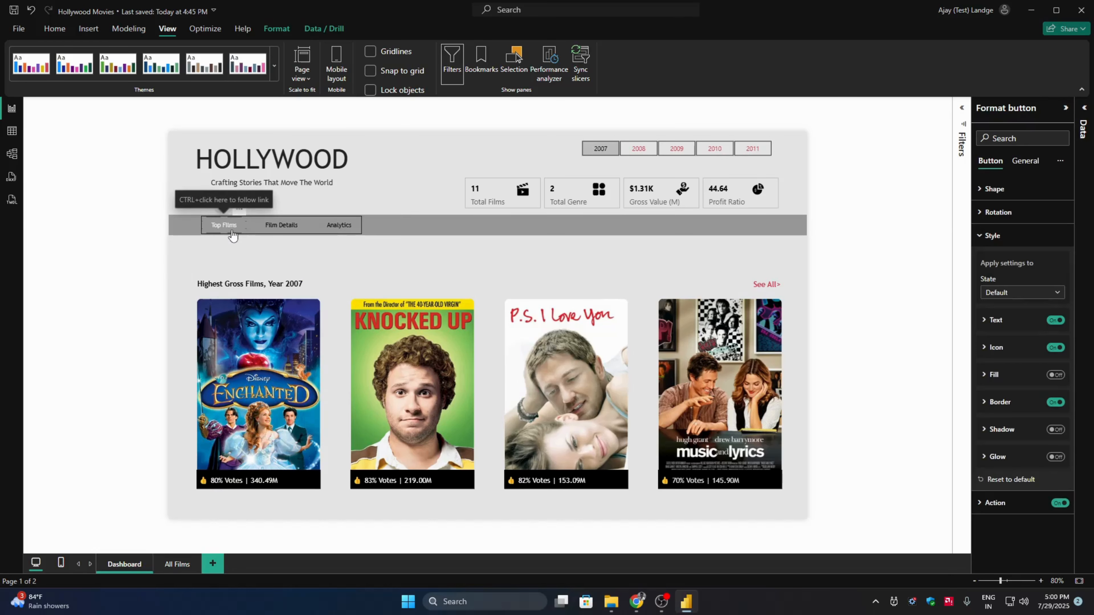
left_click(178, 263)
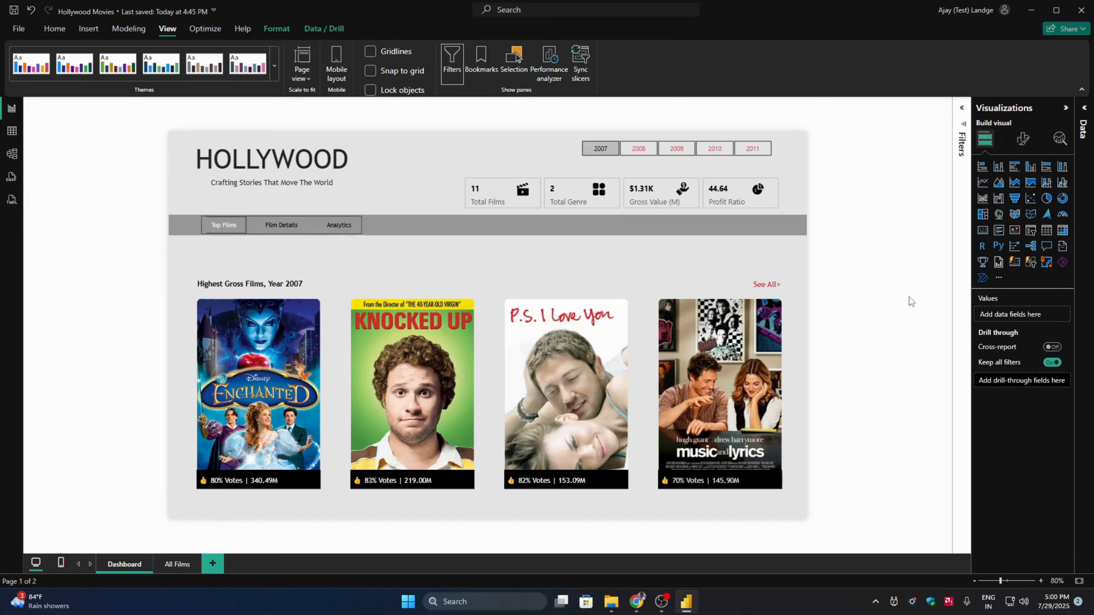
left_click(1019, 145)
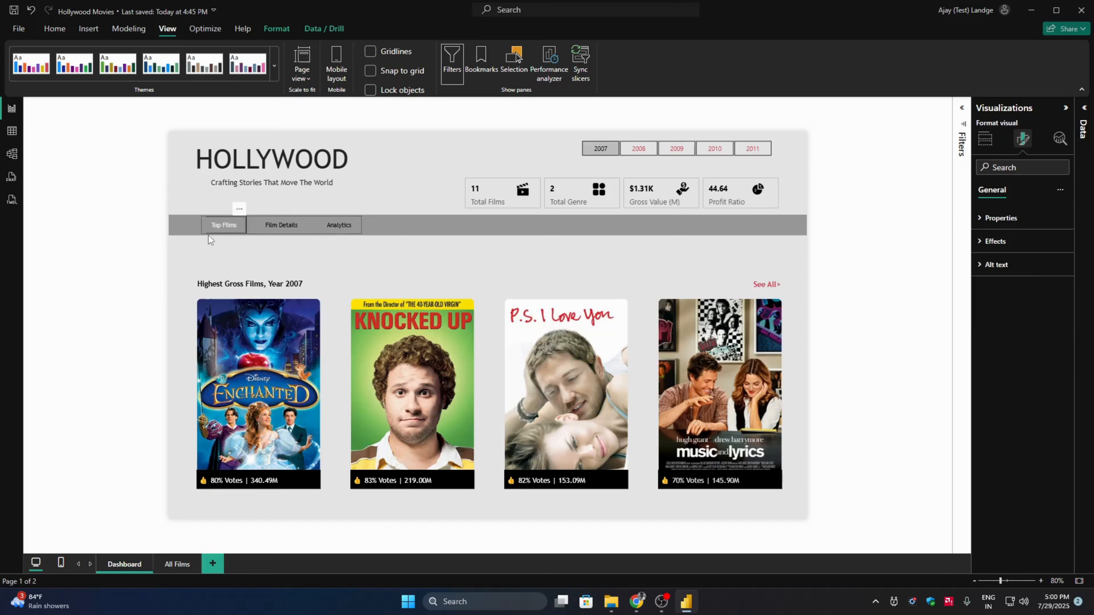
left_click(225, 230)
left_click(1042, 238)
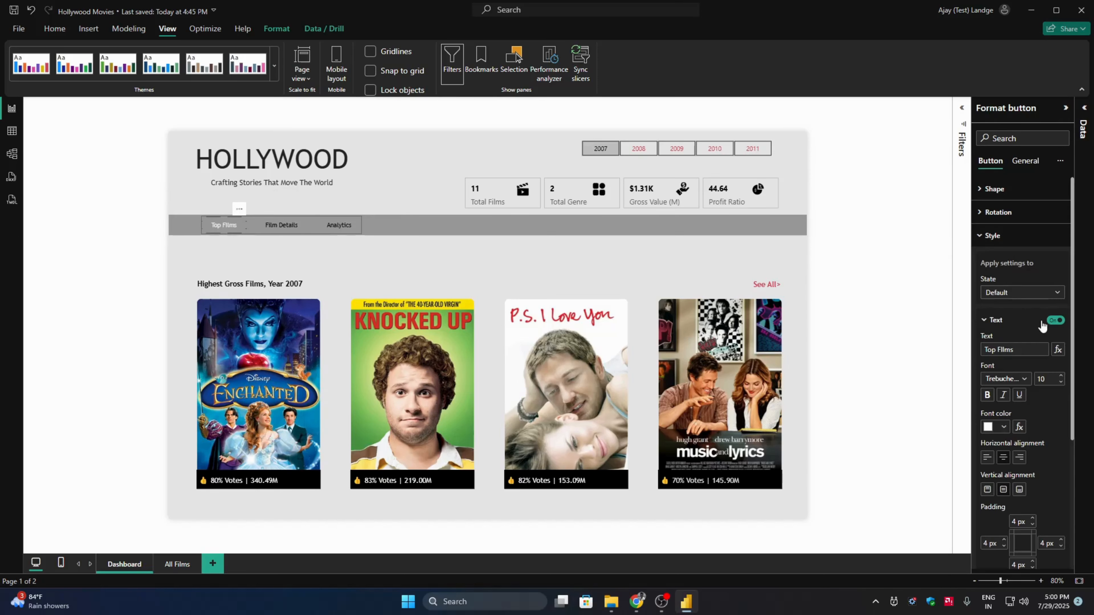
left_click(1013, 323)
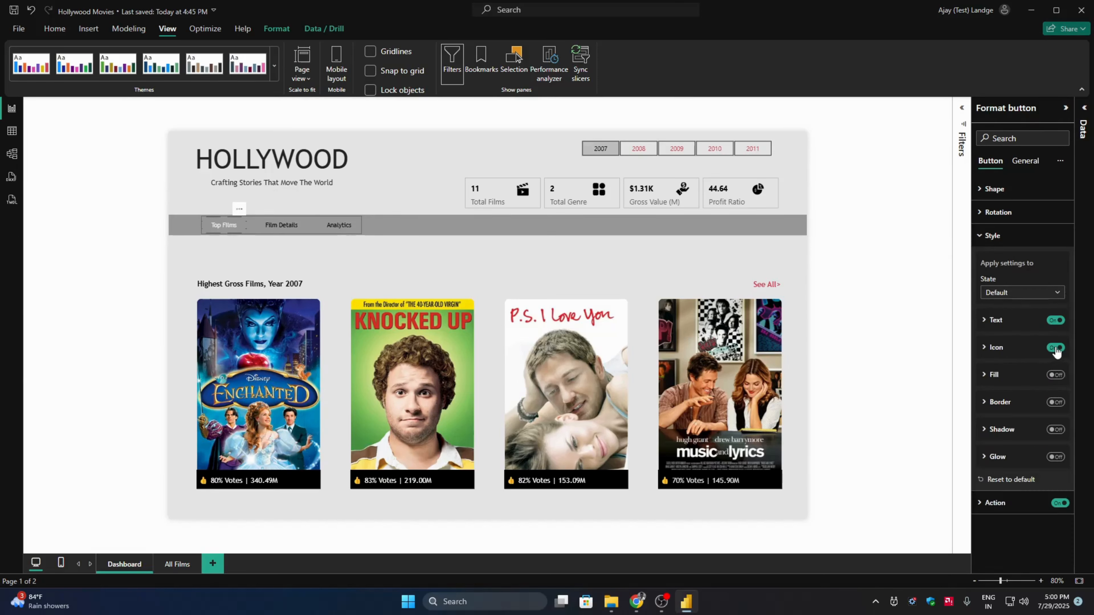
left_click(337, 257)
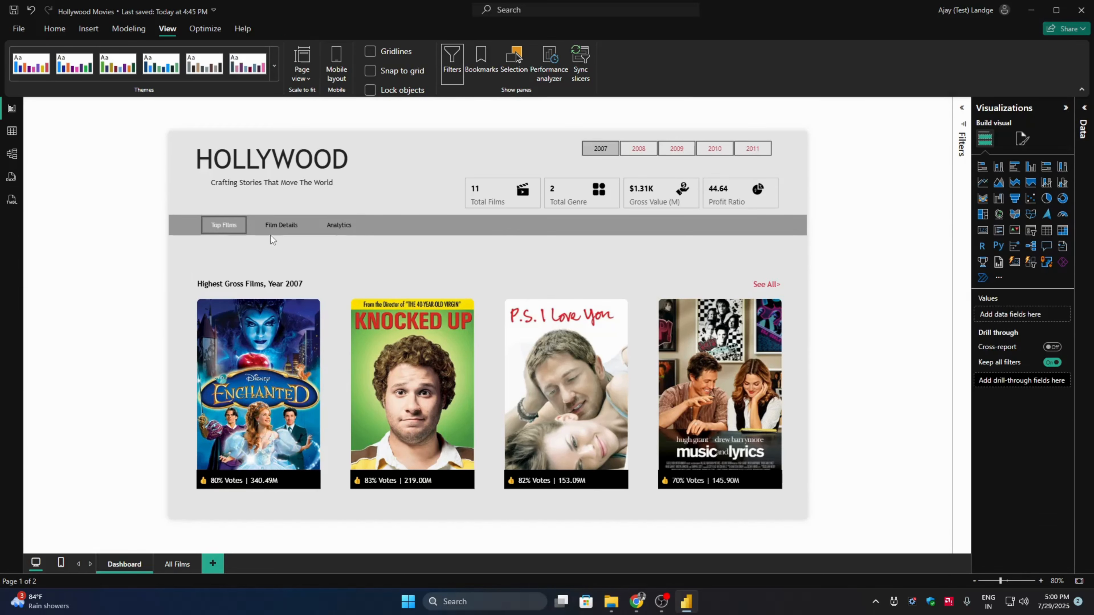
- Open the Film Details view and turn off the border of its inactive Top Films button
left_click(280, 225, "ctrl")
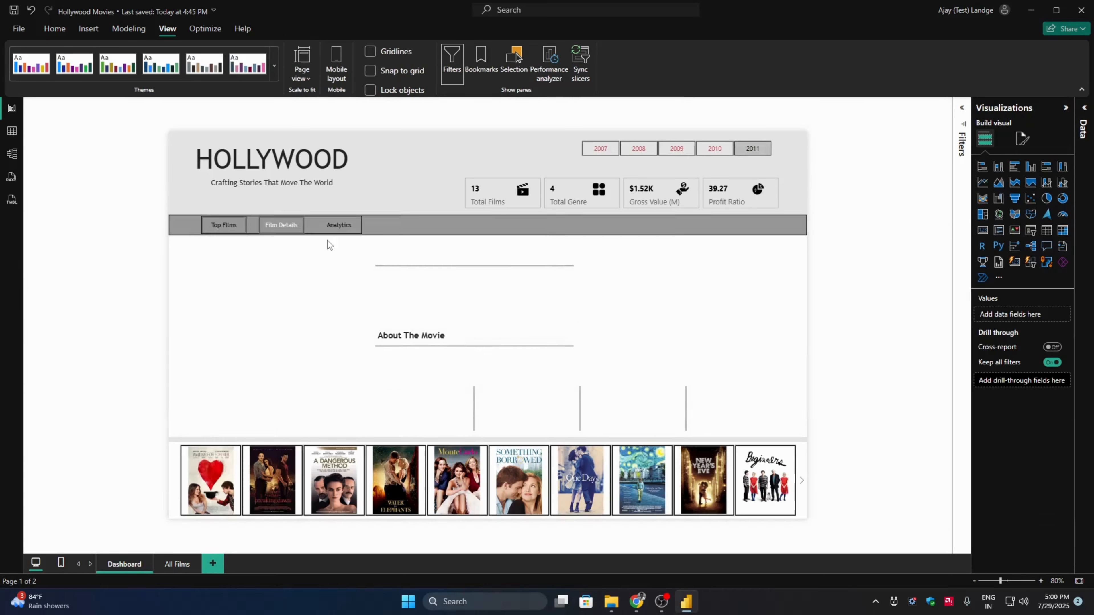
left_click(231, 227)
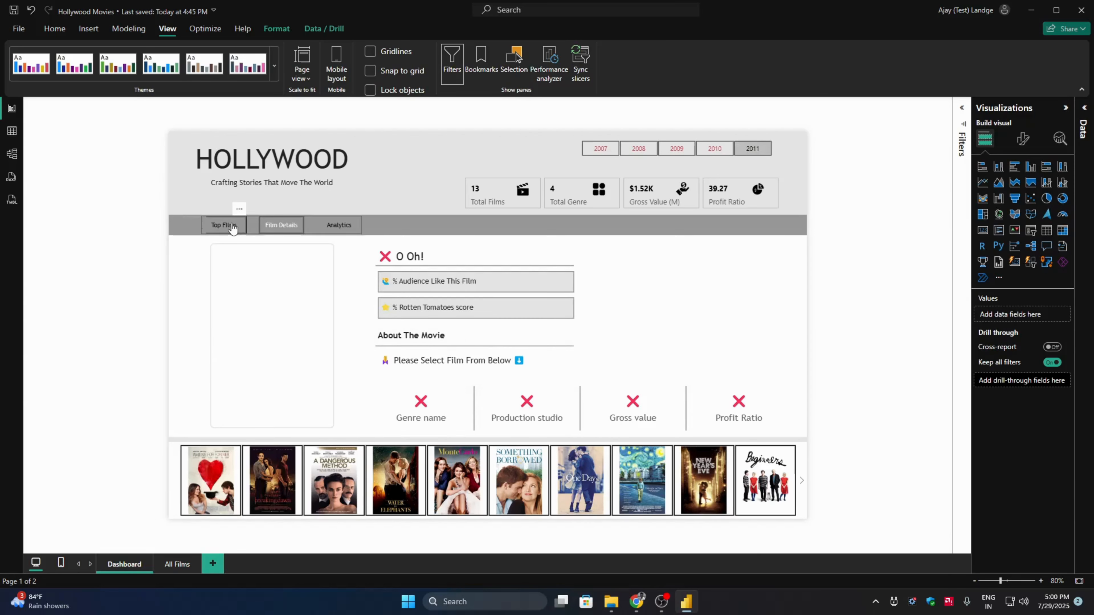
left_click(1023, 138)
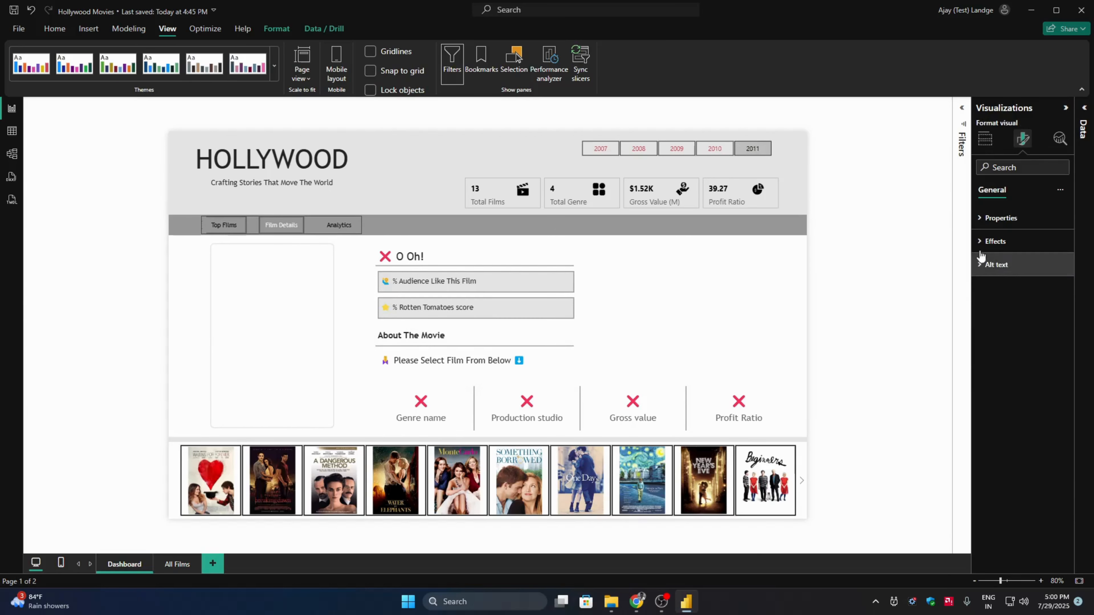
left_click(224, 228)
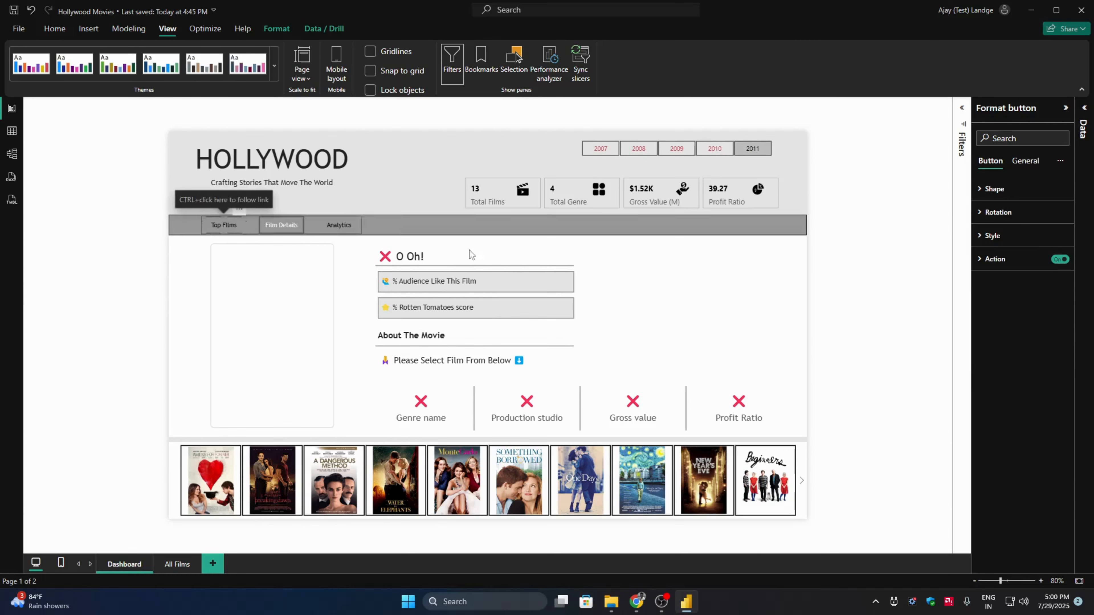
left_click(1006, 237)
left_click(1055, 401)
left_click(859, 329)
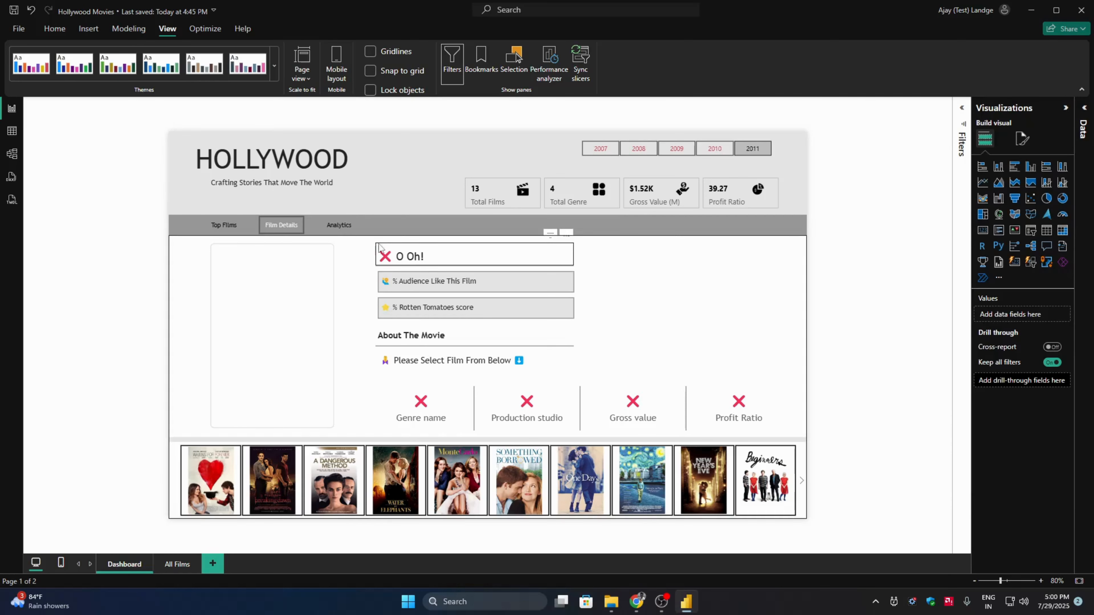
- Check the navigation button borders in the Analytics, Top Films and Film Details views
left_click(339, 228, "ctrl")
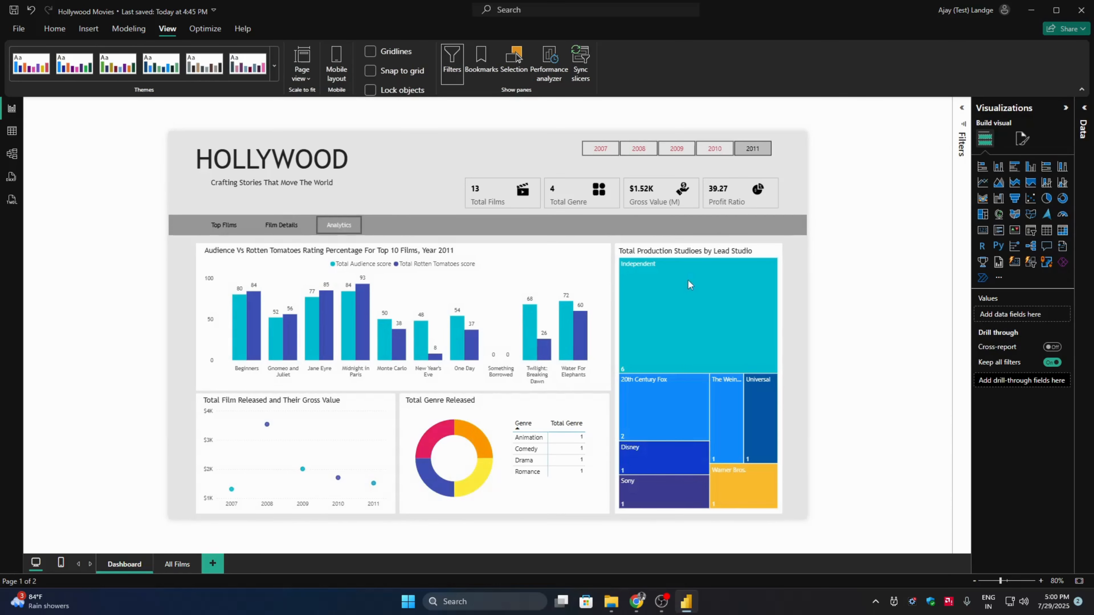
left_click(224, 224, "ctrl")
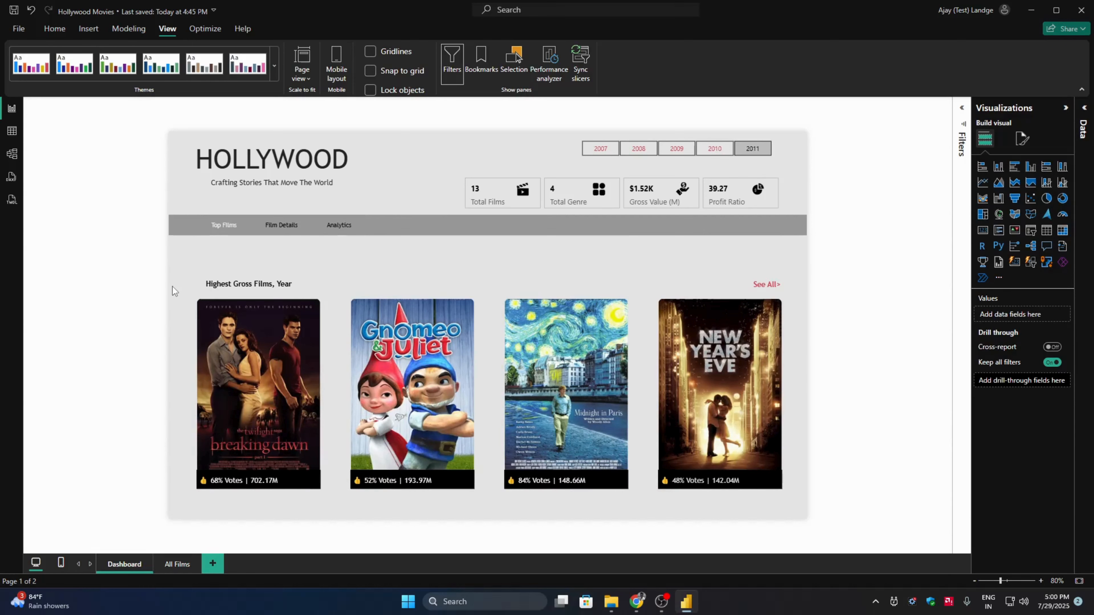
left_click(293, 227, "ctrl")
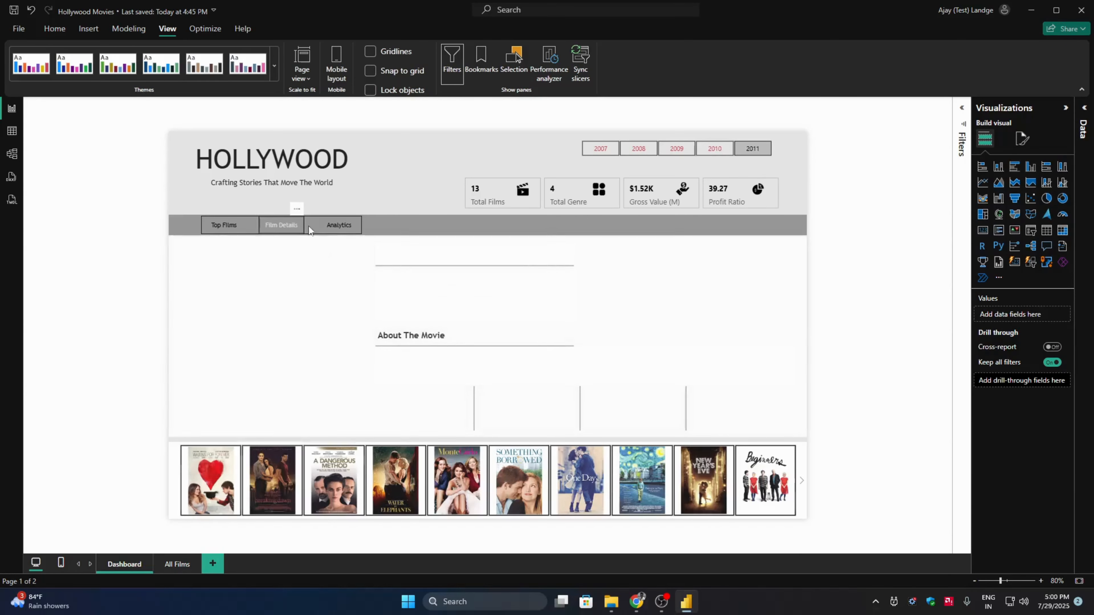
- Open the Analytics view and turn off the border of its highlighted Analytics button
left_click(332, 225, "ctrl")
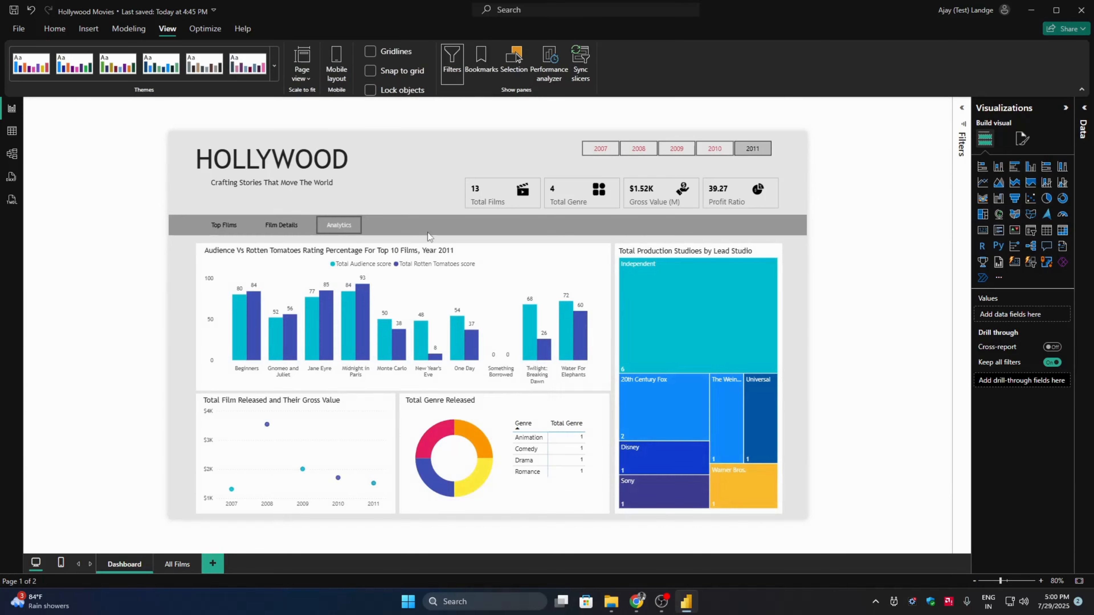
left_click(355, 228)
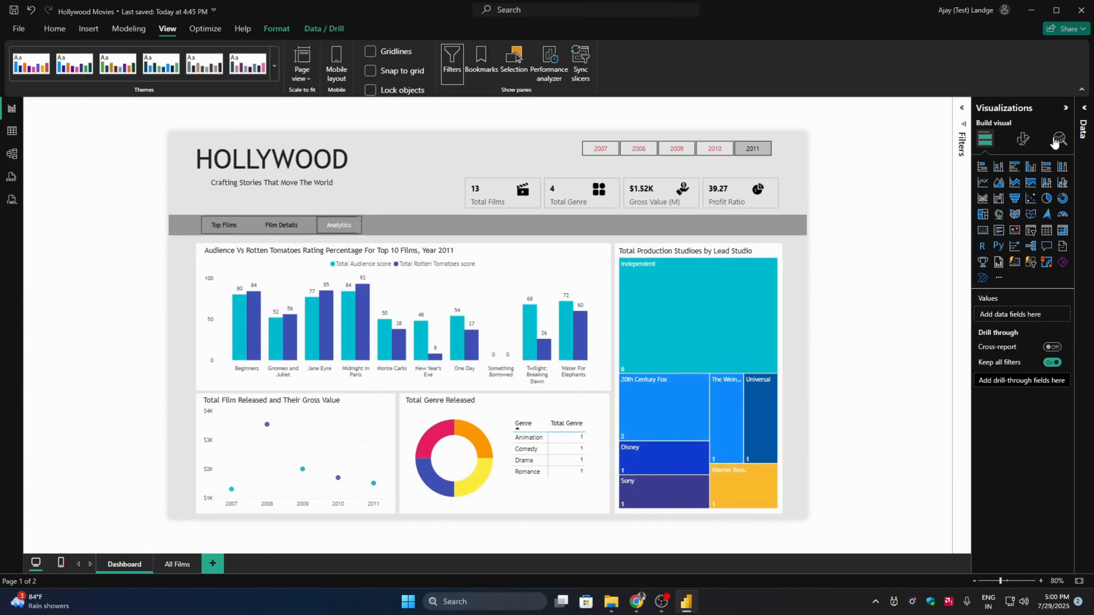
left_click(1022, 139)
left_click(343, 224)
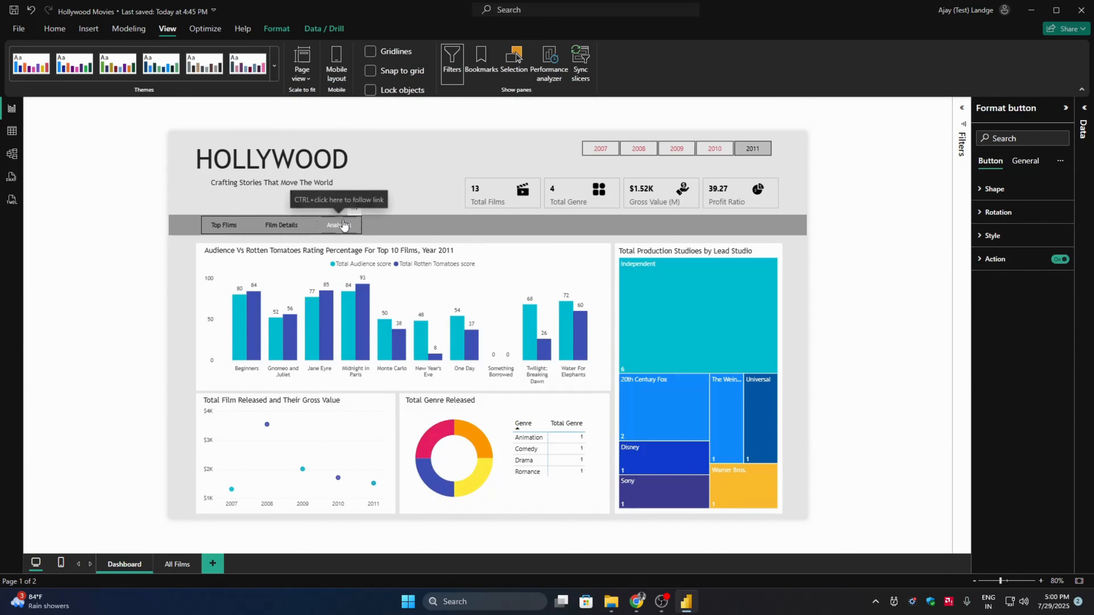
left_click(1025, 235)
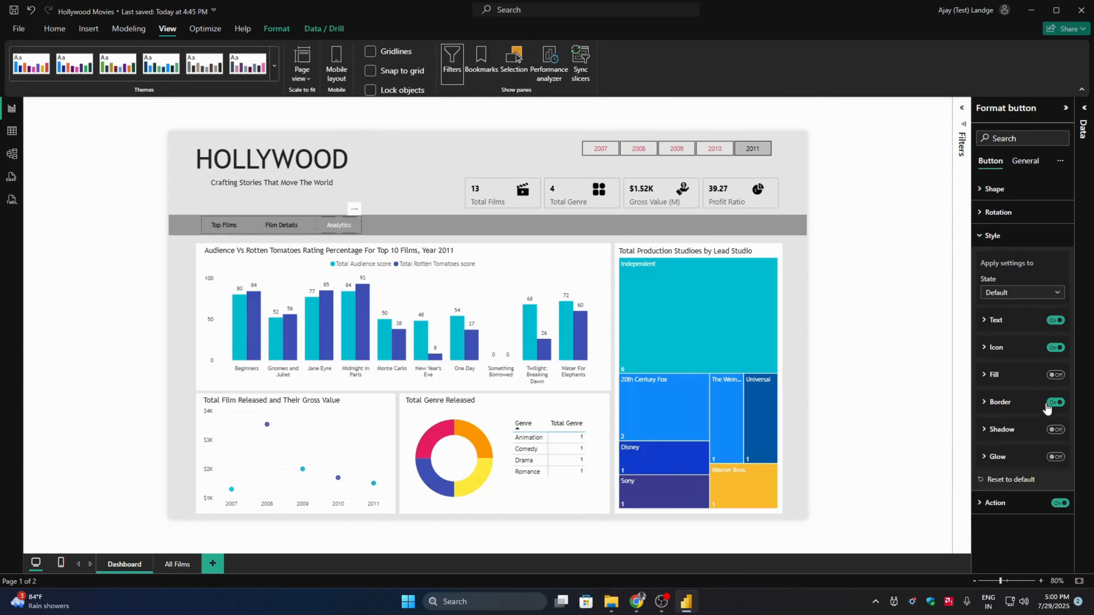
left_click(929, 351)
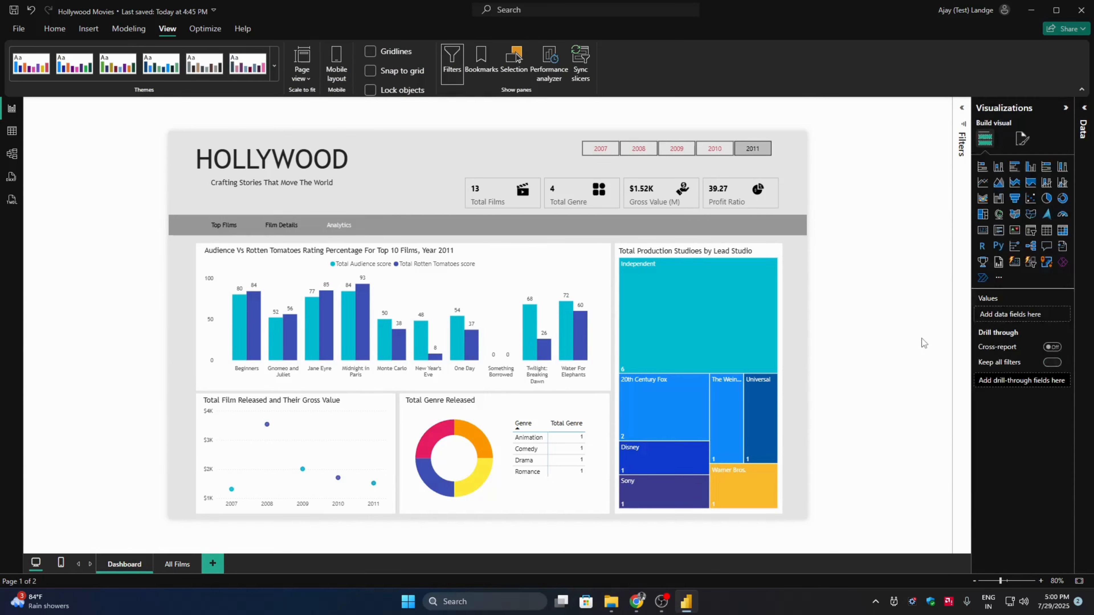
- Check the Top Films view, and in the Film Details view turn off the border of the highlighted Film Details button
left_click(224, 225, "ctrl")
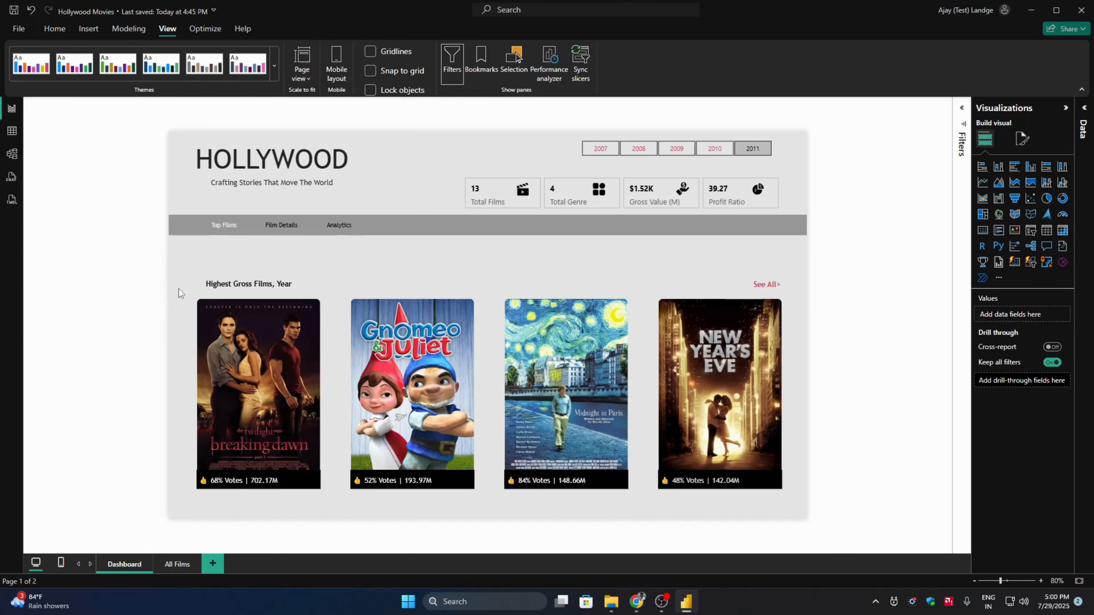
left_click(273, 226, "ctrl")
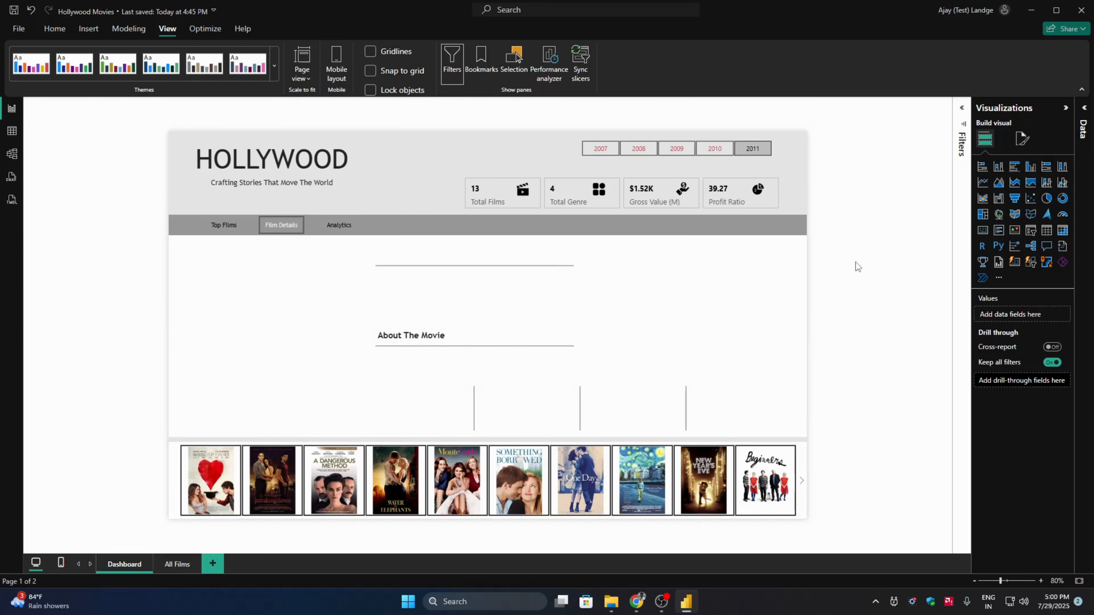
left_click(299, 229)
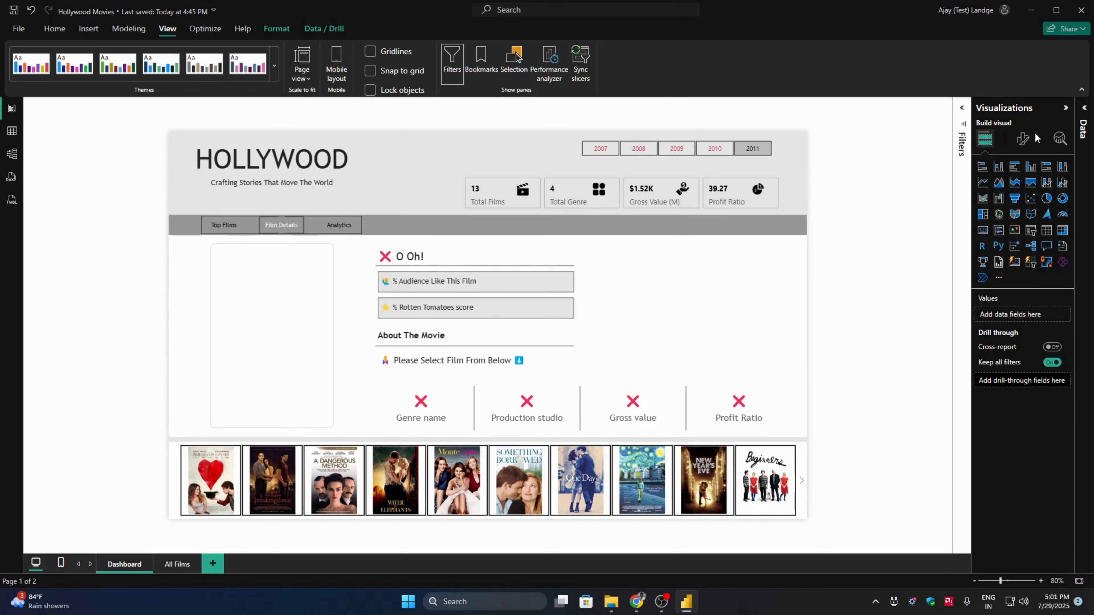
left_click(1024, 139)
left_click(288, 231)
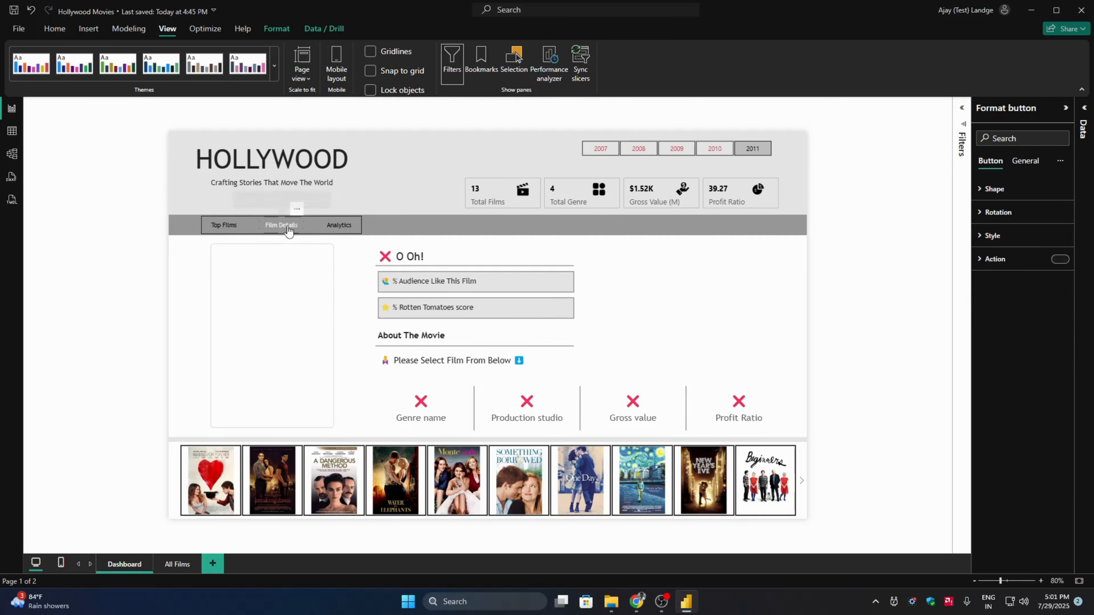
left_click(984, 236)
left_click(998, 320)
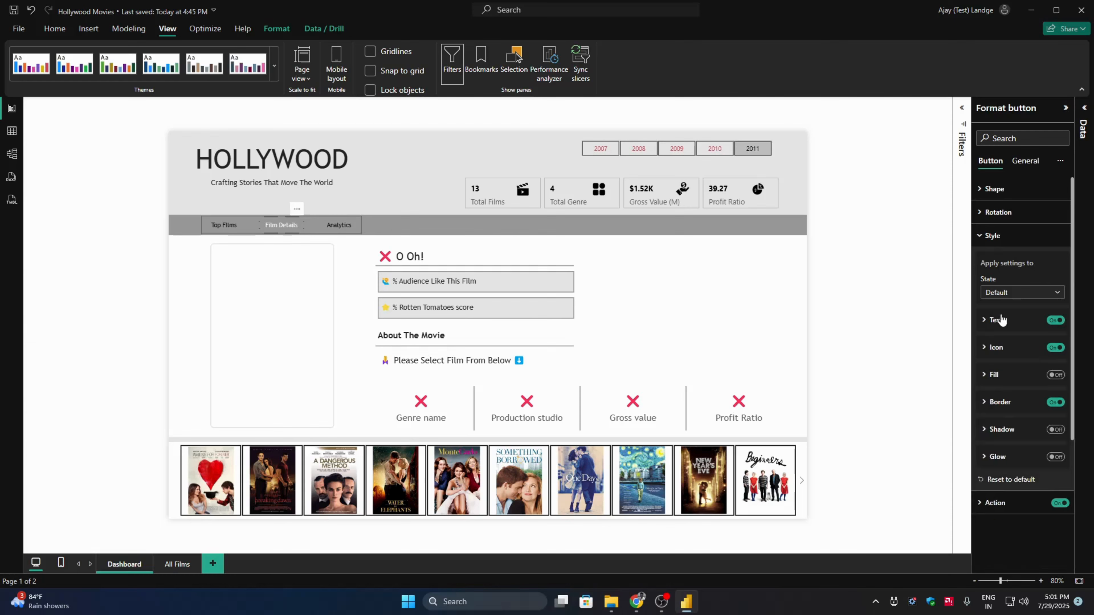
left_click(875, 281)
- Test the borderless navigation through Top Films, Film Details and Analytics, collapse the Visualizations pane, and return to Top Films
left_click(227, 225, "ctrl")
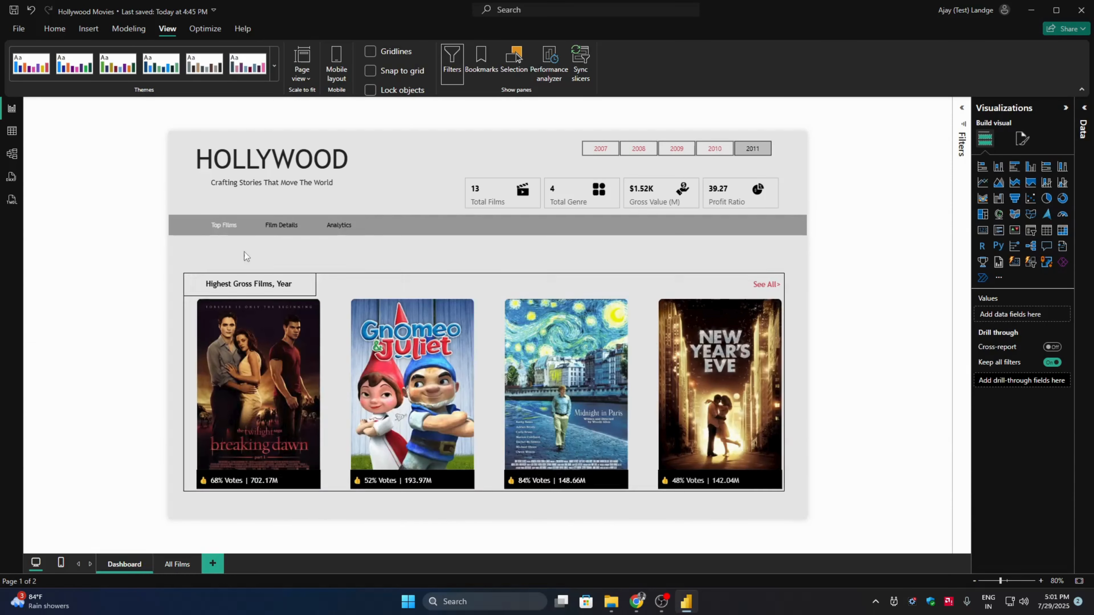
left_click(276, 225, "ctrl")
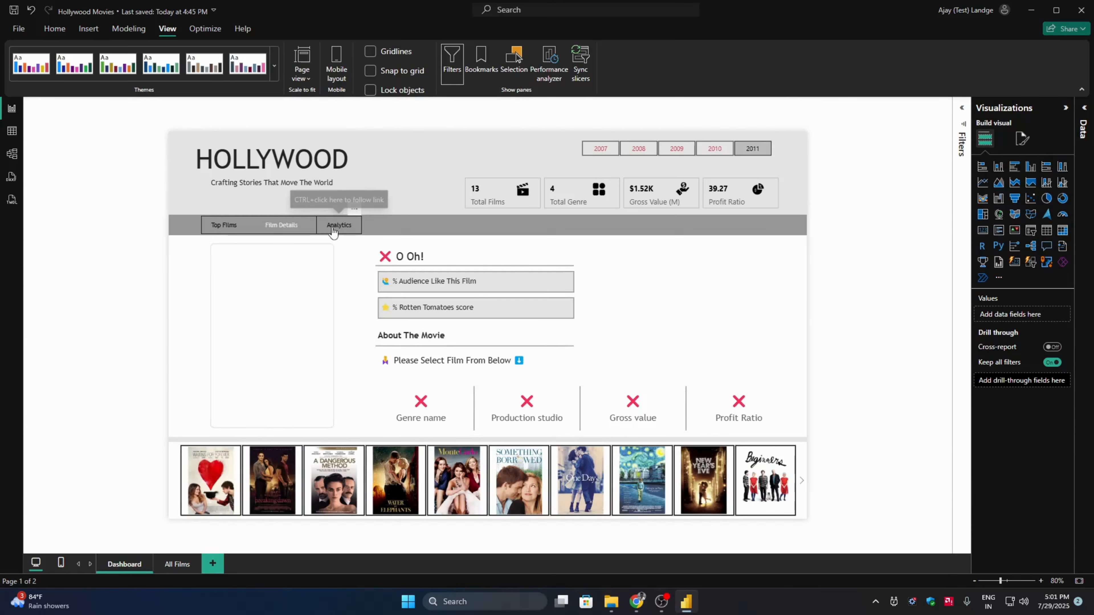
left_click(338, 225, "ctrl")
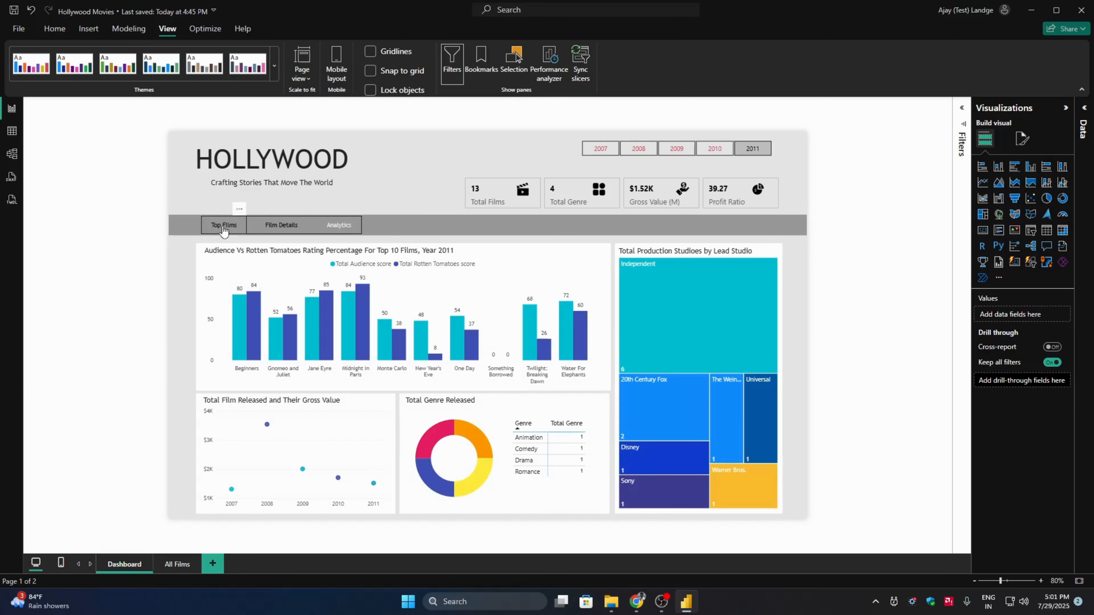
left_click(1065, 107)
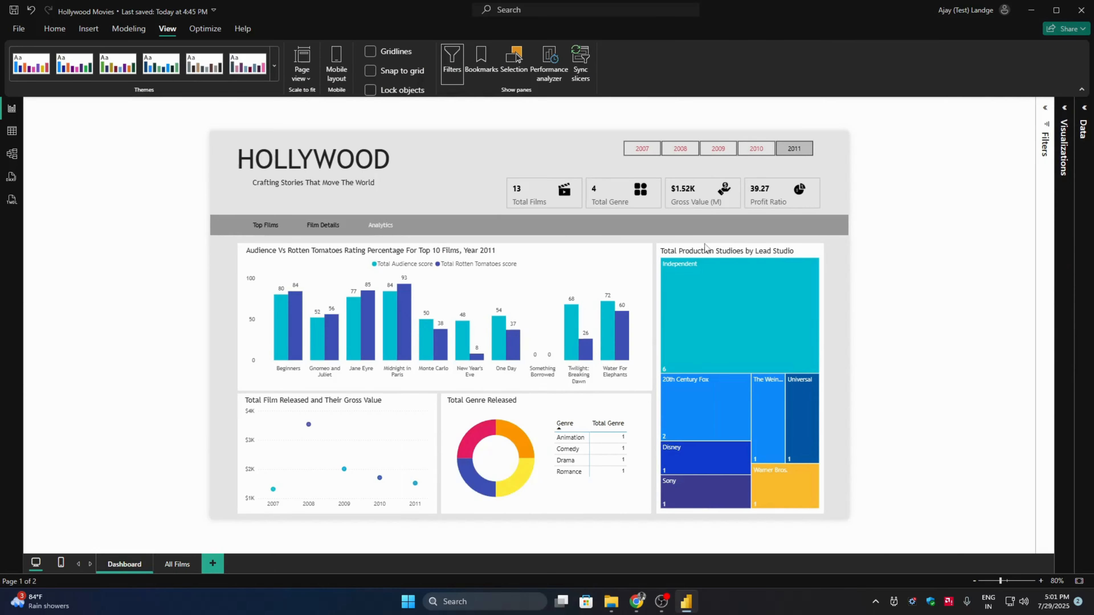
left_click(265, 226, "ctrl")
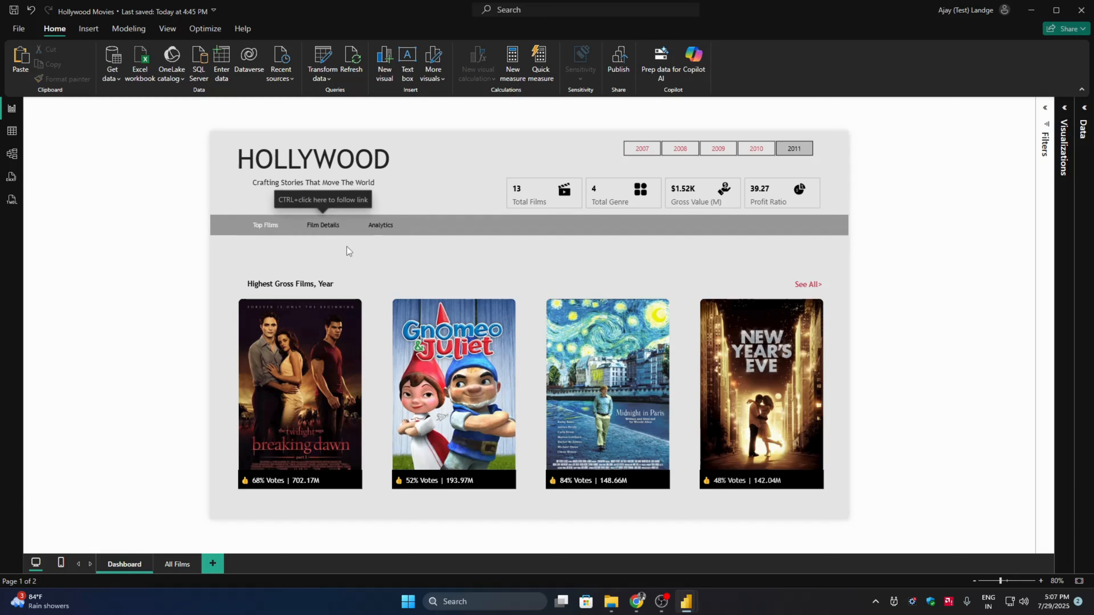
- Open the Film Details view and check the details of Twilight: Breaking Dawn, A Dangerous Method and Water For Elephants
left_click(323, 225, "ctrl")
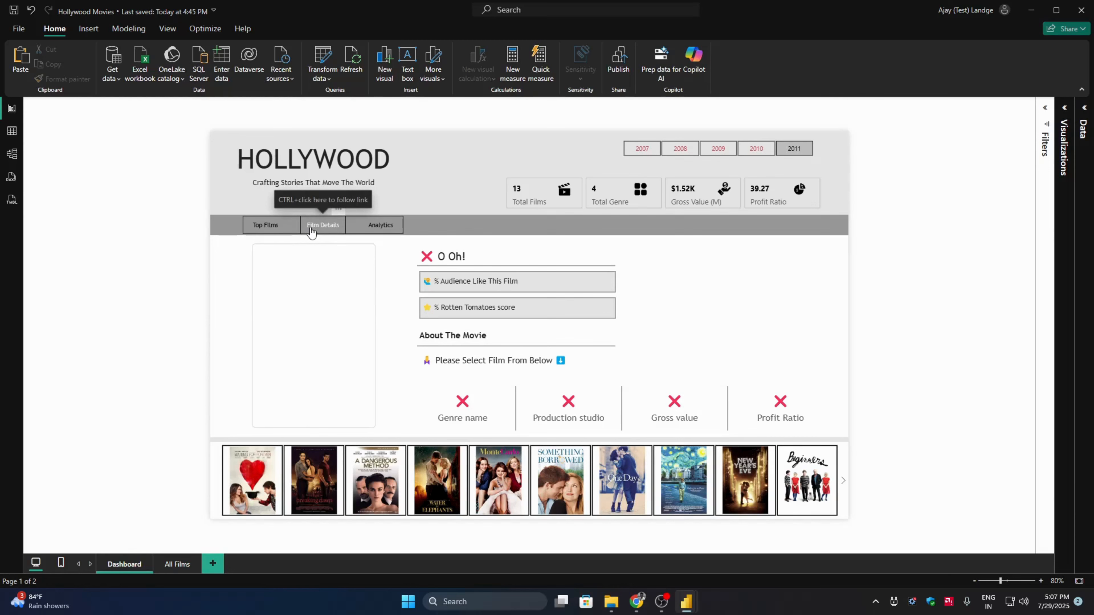
left_click(319, 494)
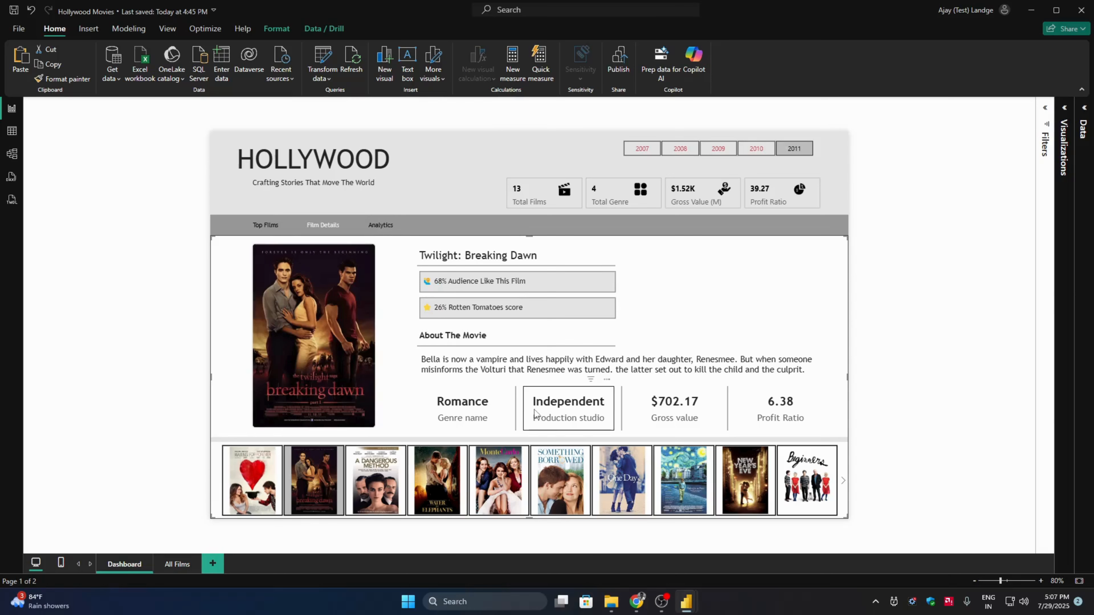
left_click(376, 491)
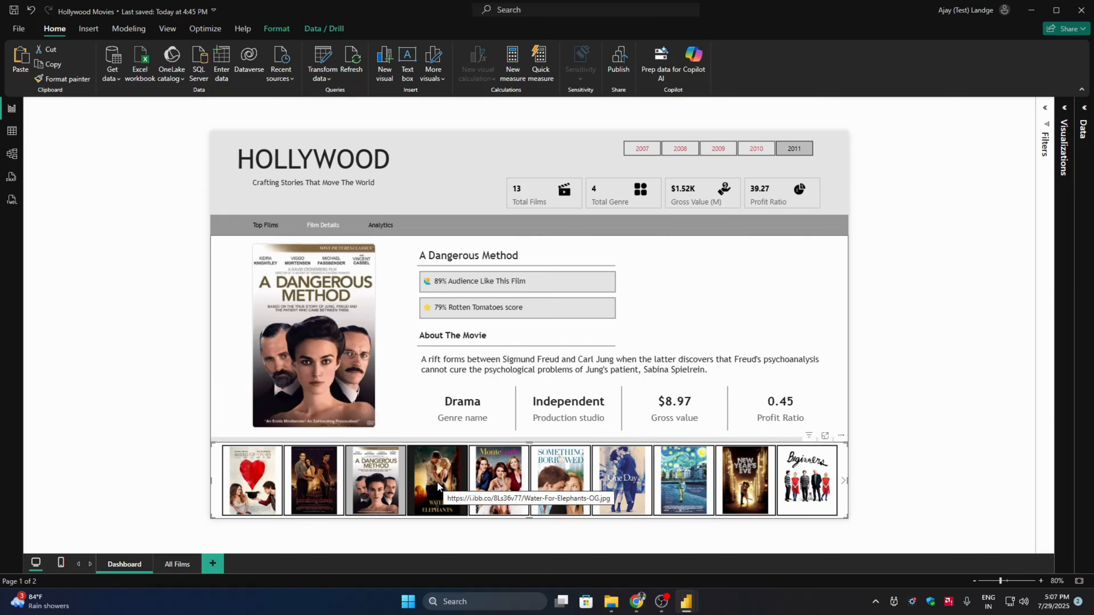
left_click(437, 487)
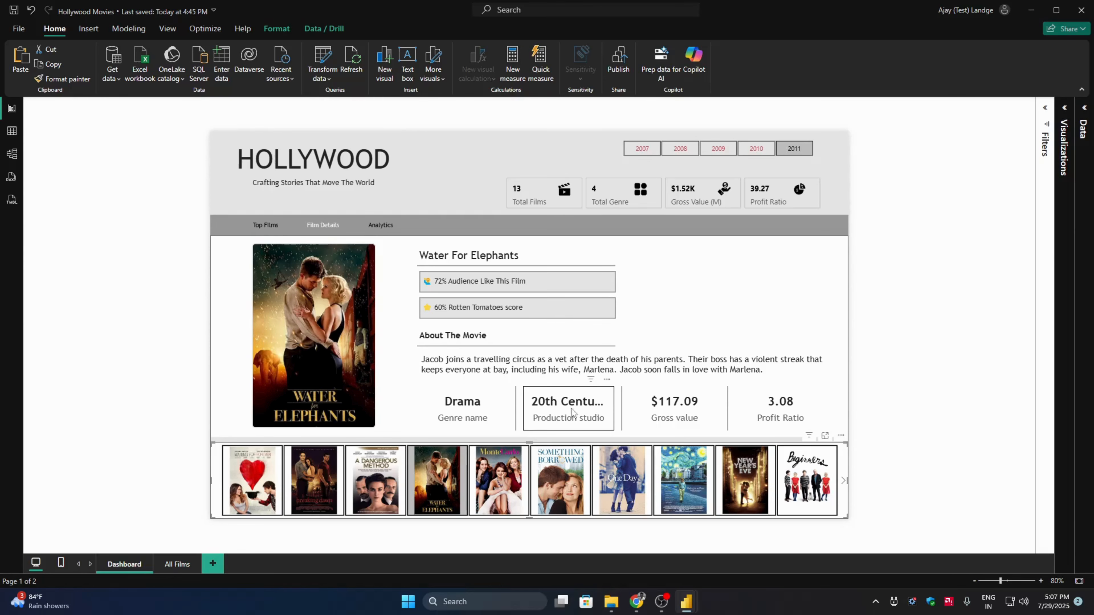
- Open the Power Query Editor and review the distinct values in the Lead Studio column without filtering it
left_click(327, 58)
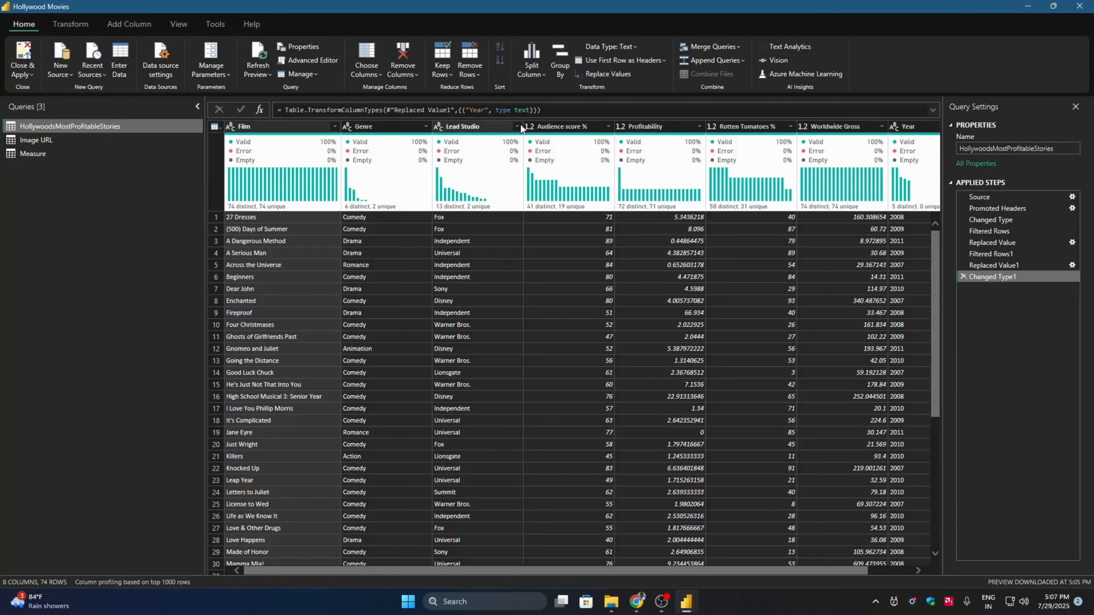
left_click(517, 126)
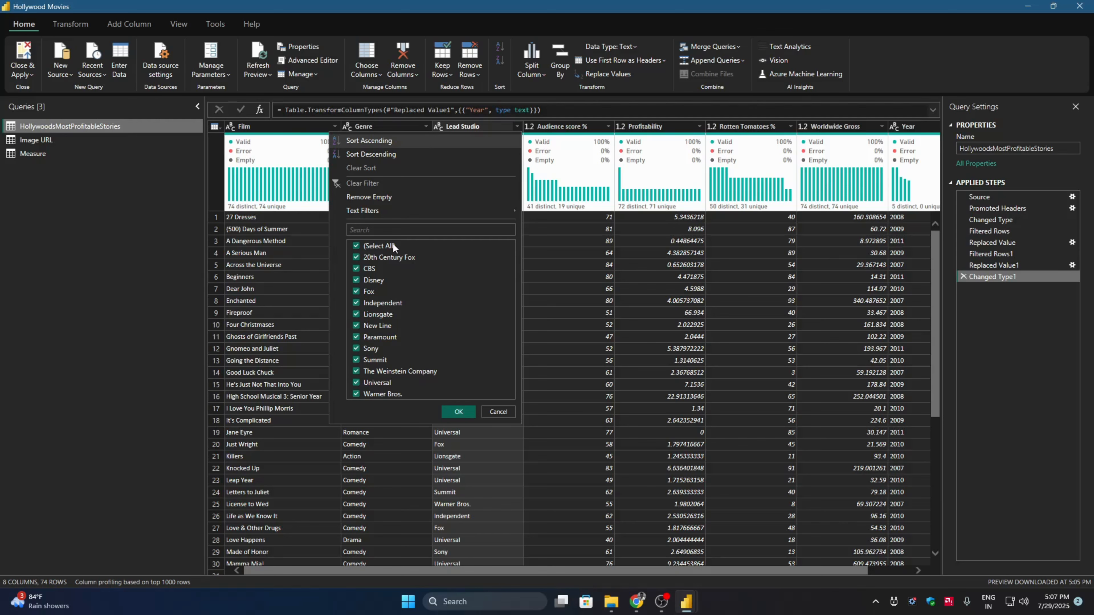
left_click(504, 413)
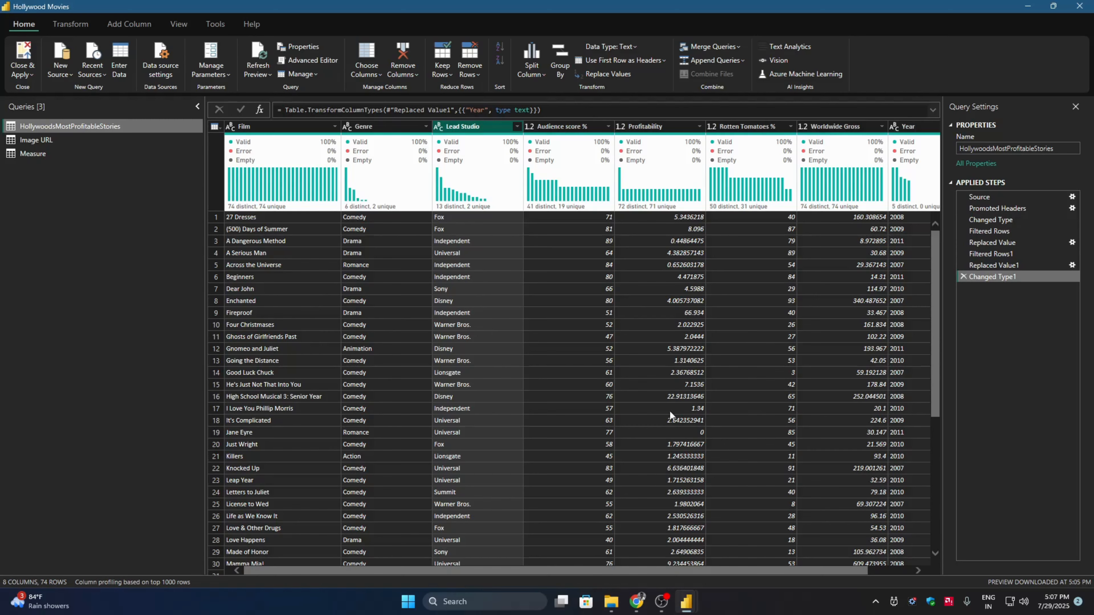
- Replace the value "20th Century Fox" with "20th Century" in the Lead Studio column of HollywoodsMostProfitableStories
left_click_drag(933, 363, 937, 482)
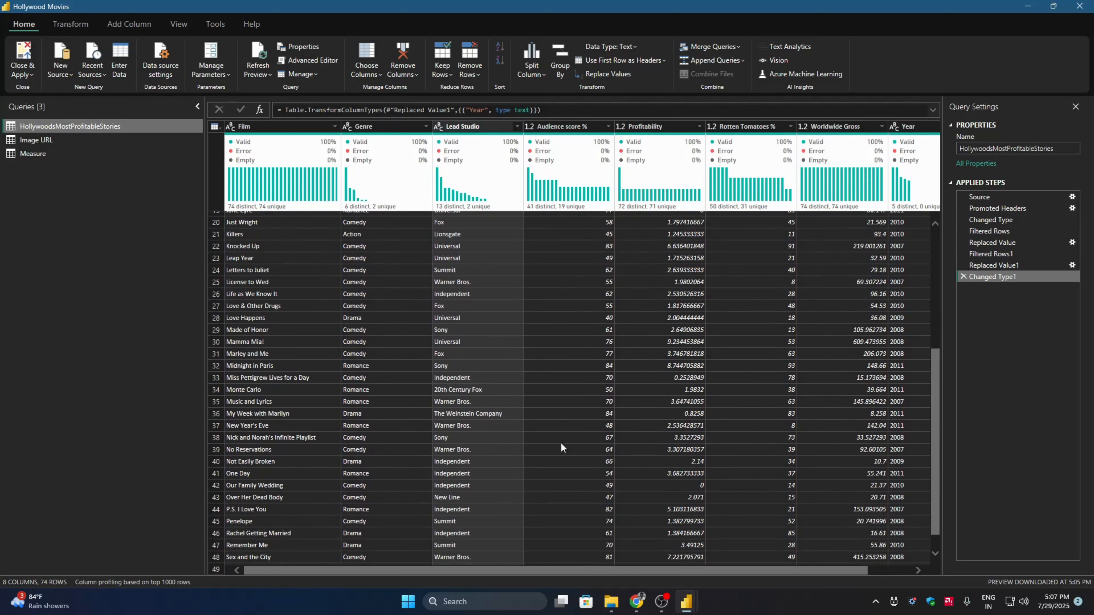
left_click(465, 390)
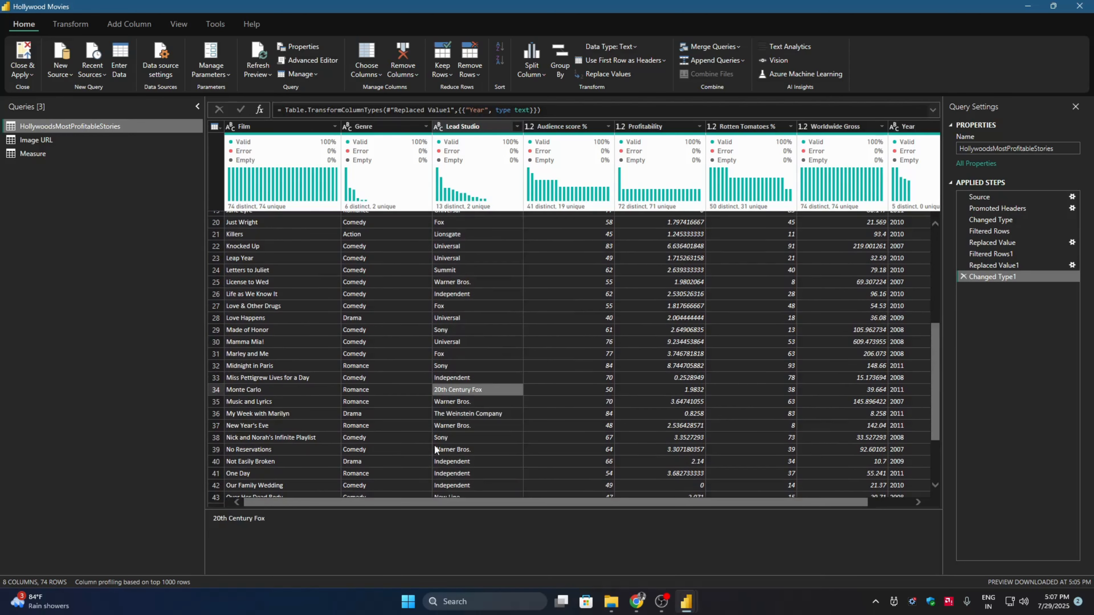
left_click(278, 518)
key("ctrl+a")
key("ctrl+c")
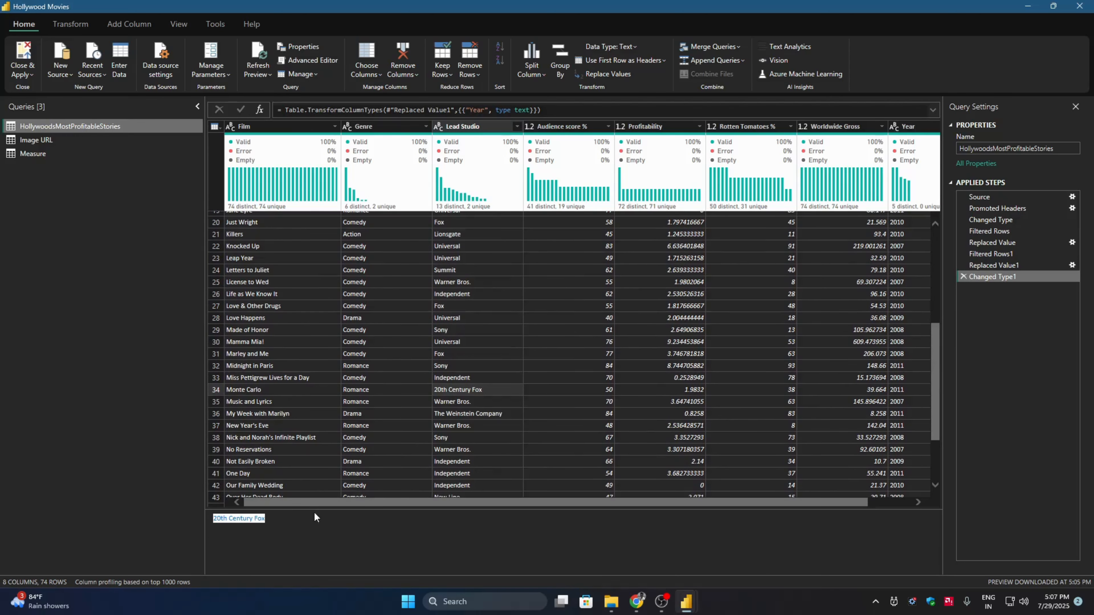
left_click(480, 126)
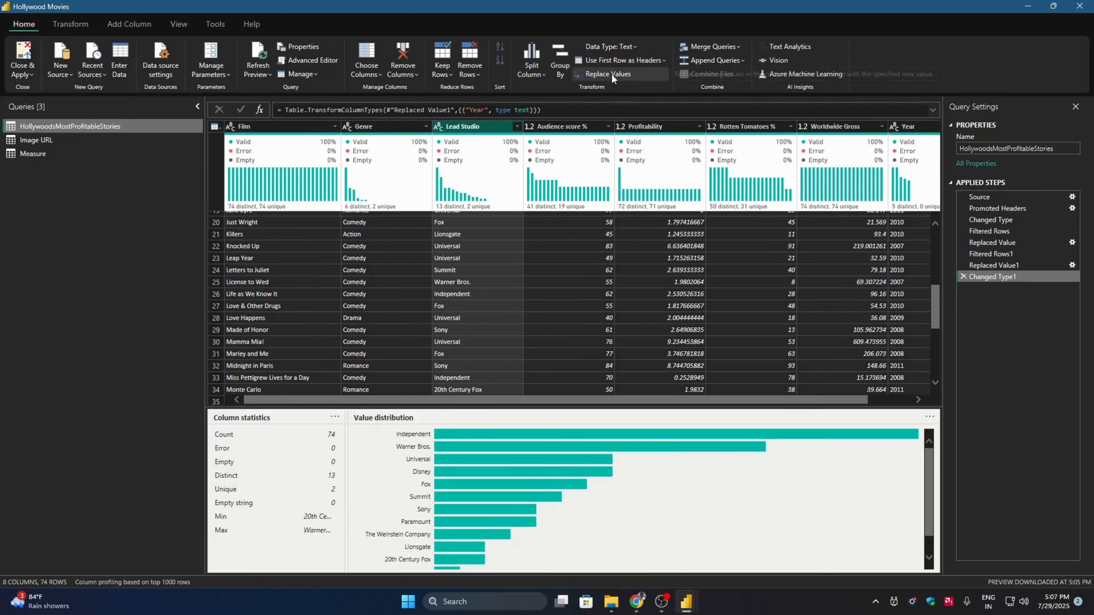
left_click(608, 73)
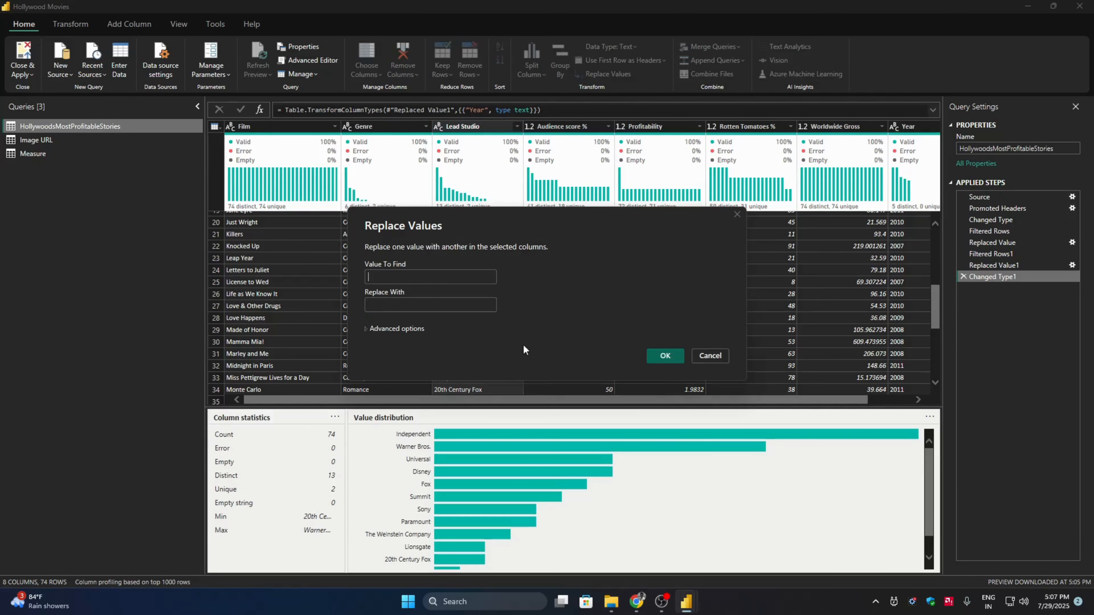
key("ctrl+v")
left_click(410, 305)
key("ctrl+v")
key("BackSpace")
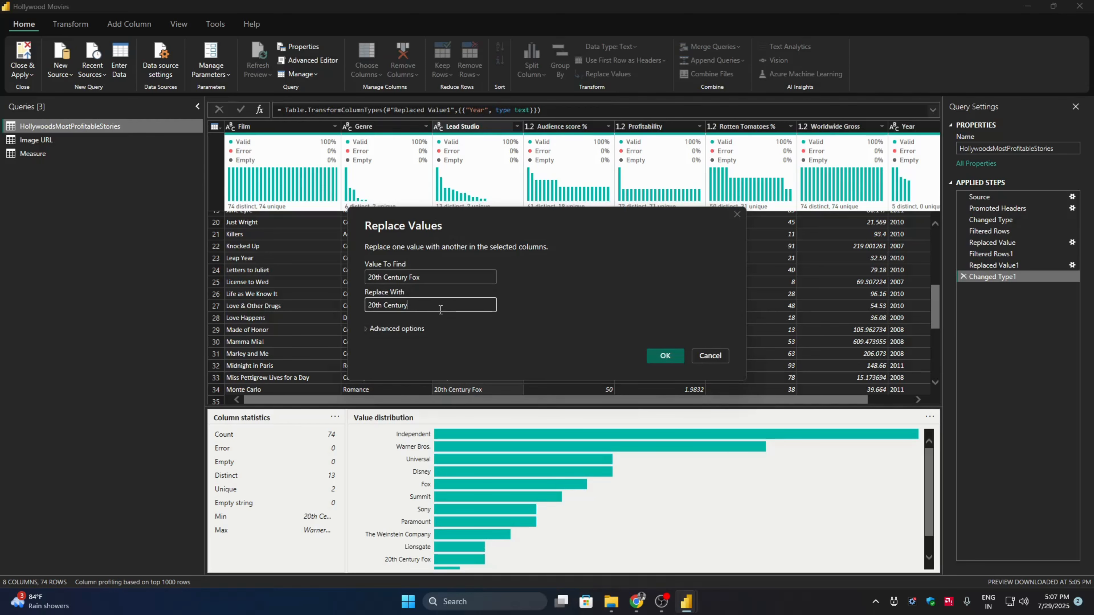
left_click(666, 356)
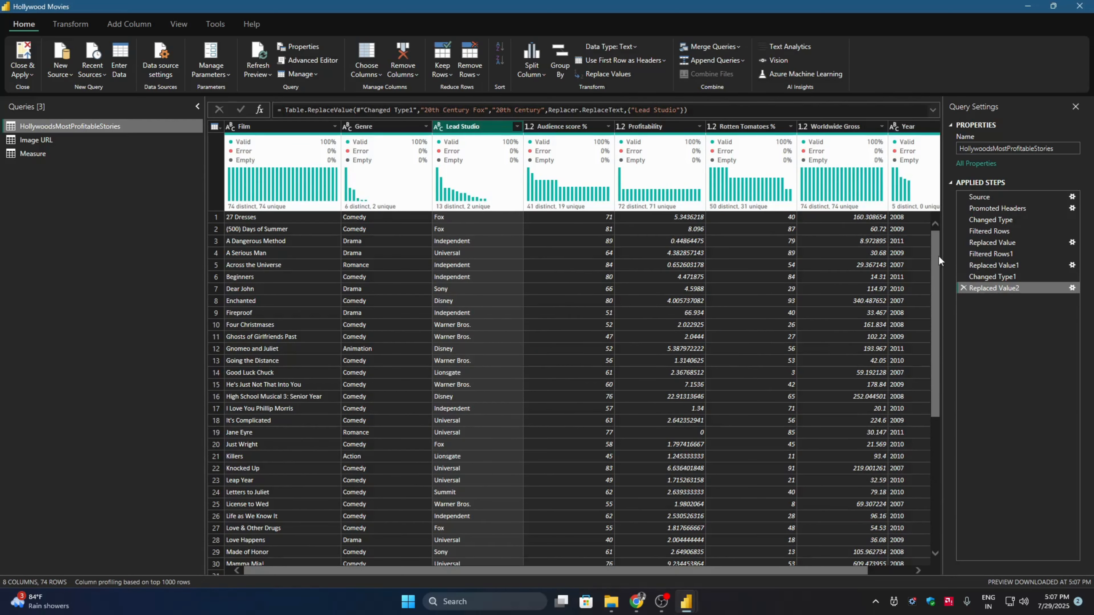
- Replace "The Weinstein Company" with "The Weinstein" in the Lead Studio column, and apply the query changes to the report
left_click_drag(938, 256, 931, 378)
left_click(455, 407)
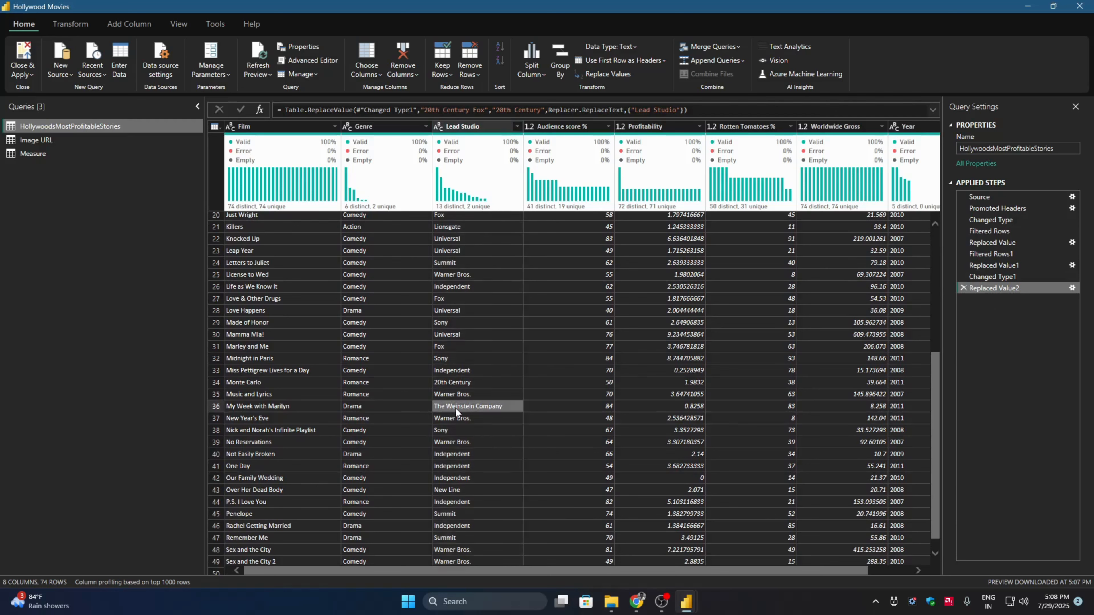
triple_click(300, 521)
key("ctrl+c")
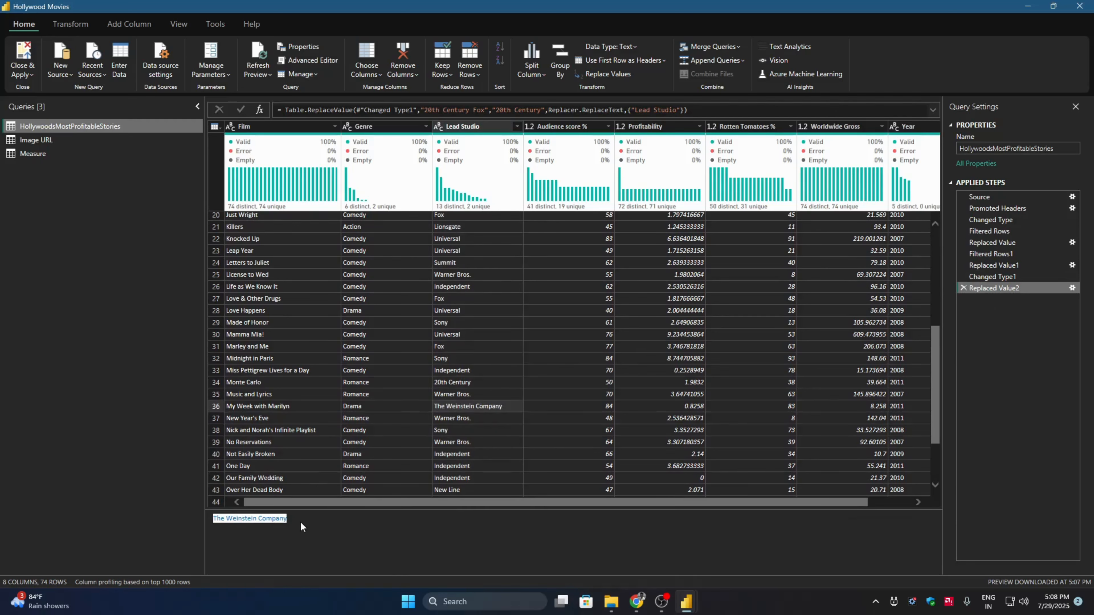
left_click(471, 127)
left_click(601, 76)
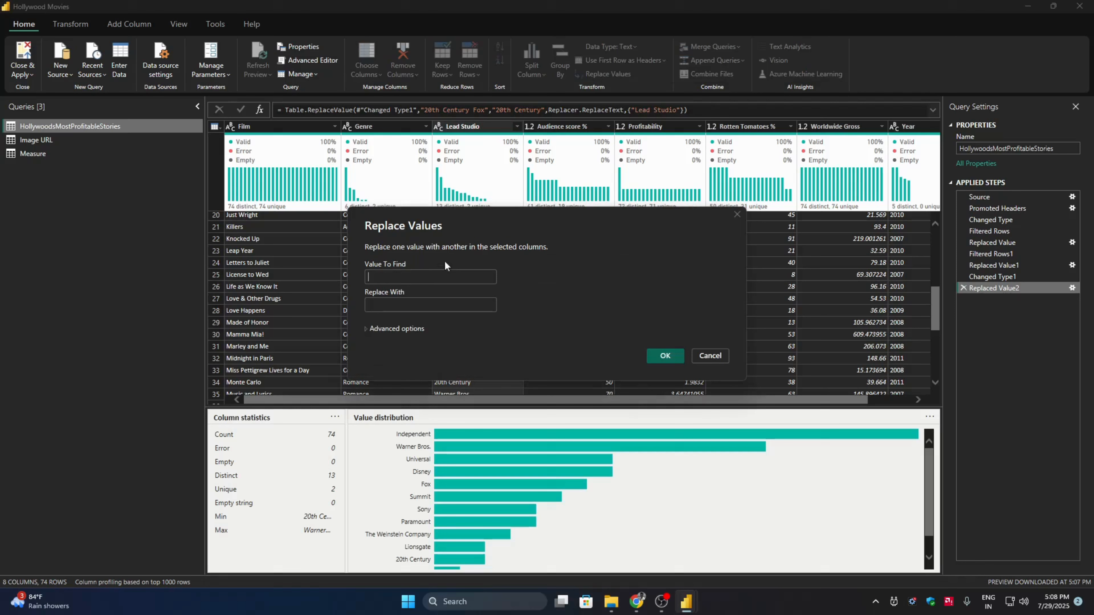
key("ctrl+v")
left_click(432, 305)
key("ctrl+v")
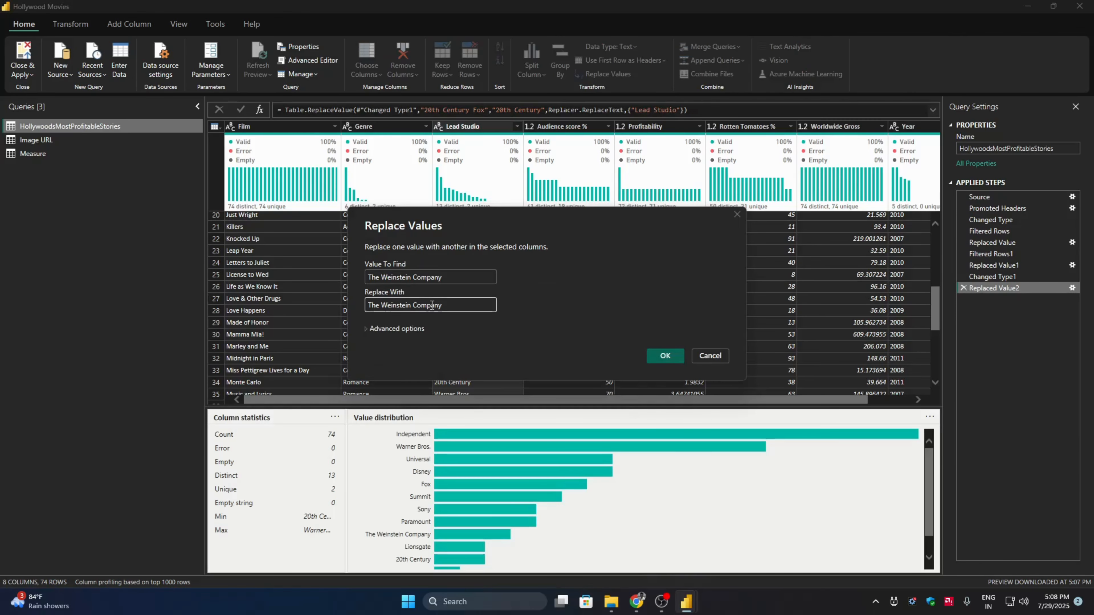
double_click(431, 305)
key("BackSpace")
left_click(665, 355)
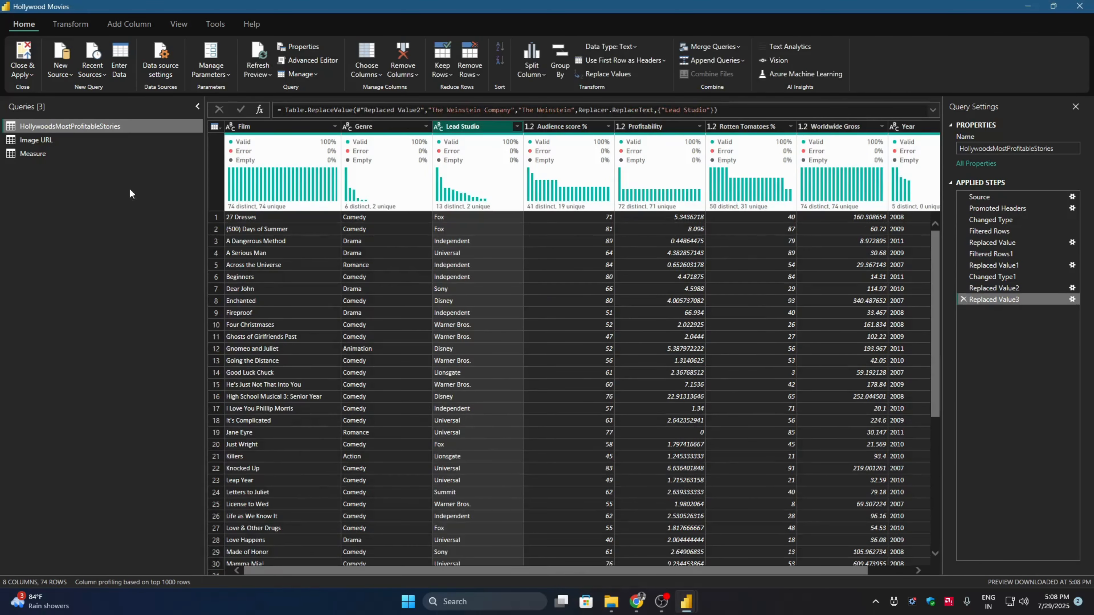
left_click(24, 54)
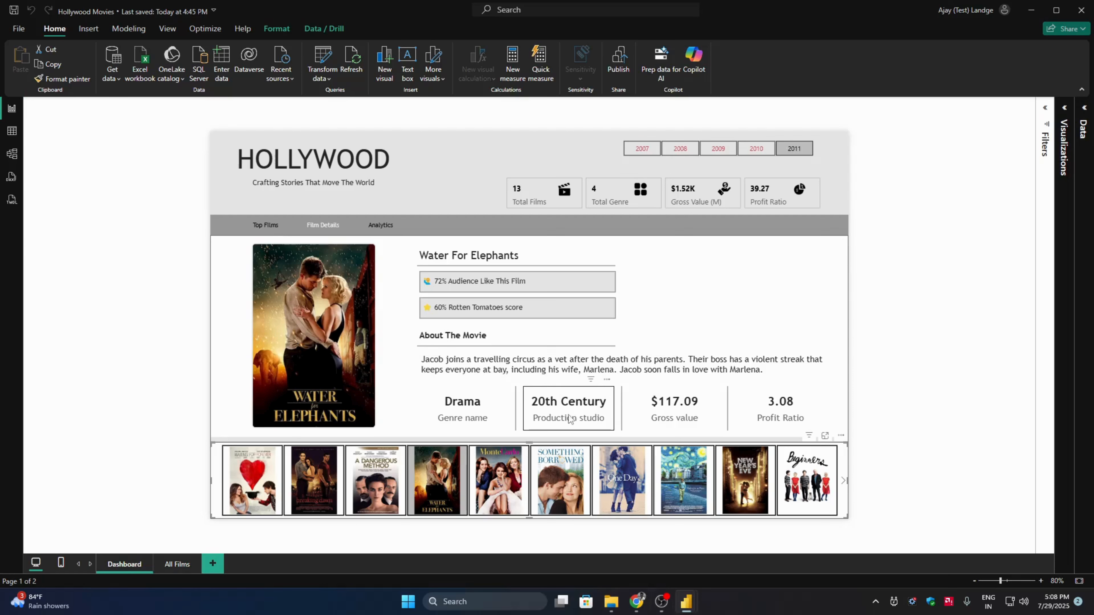
- Check the film details of One Day, Midnight in Paris, New Year's Eve and Beginners for 2011
left_click(624, 476)
left_click(686, 475)
left_click(745, 478)
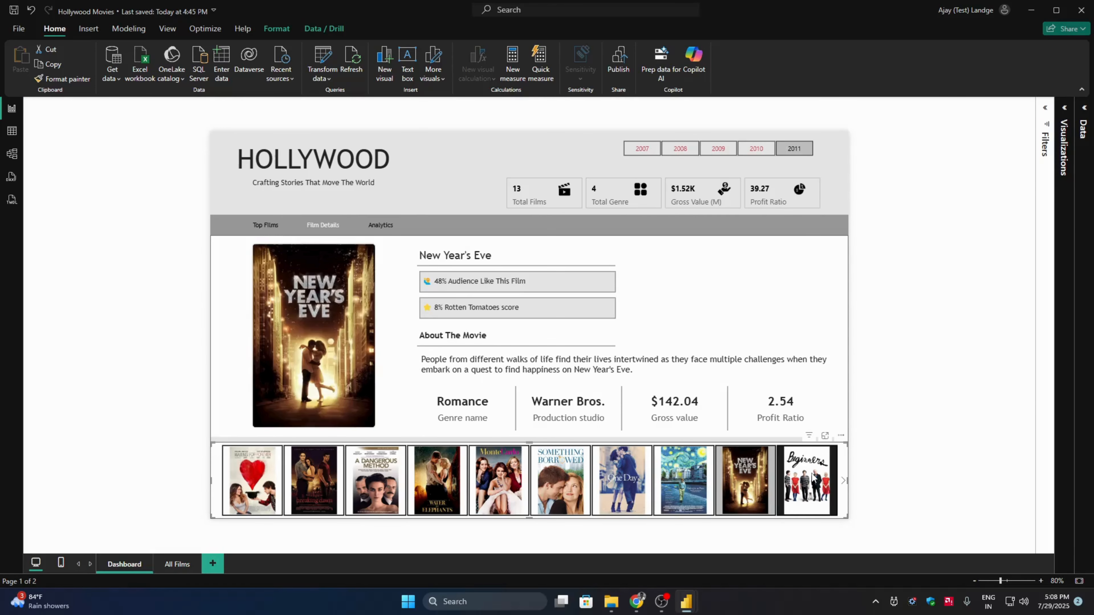
left_click(807, 478)
- Filter Film Details to 2010 and check several films, including Going the Distance, Killers and Letters to Juliet
left_click(757, 148)
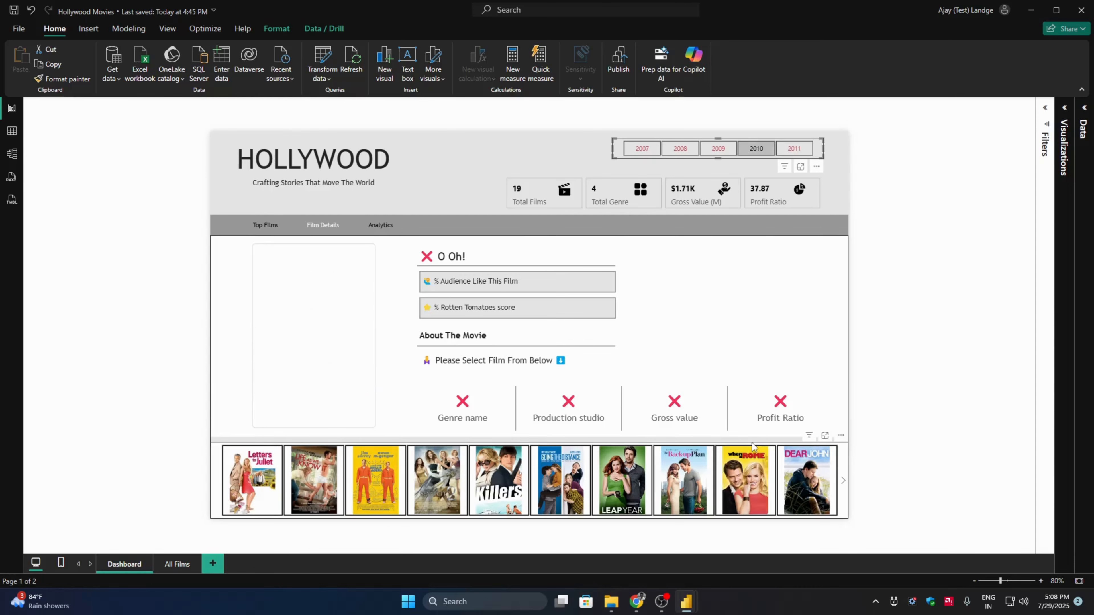
left_click(745, 478)
left_click(683, 478)
left_click(560, 478)
left_click(490, 478)
left_click(375, 476)
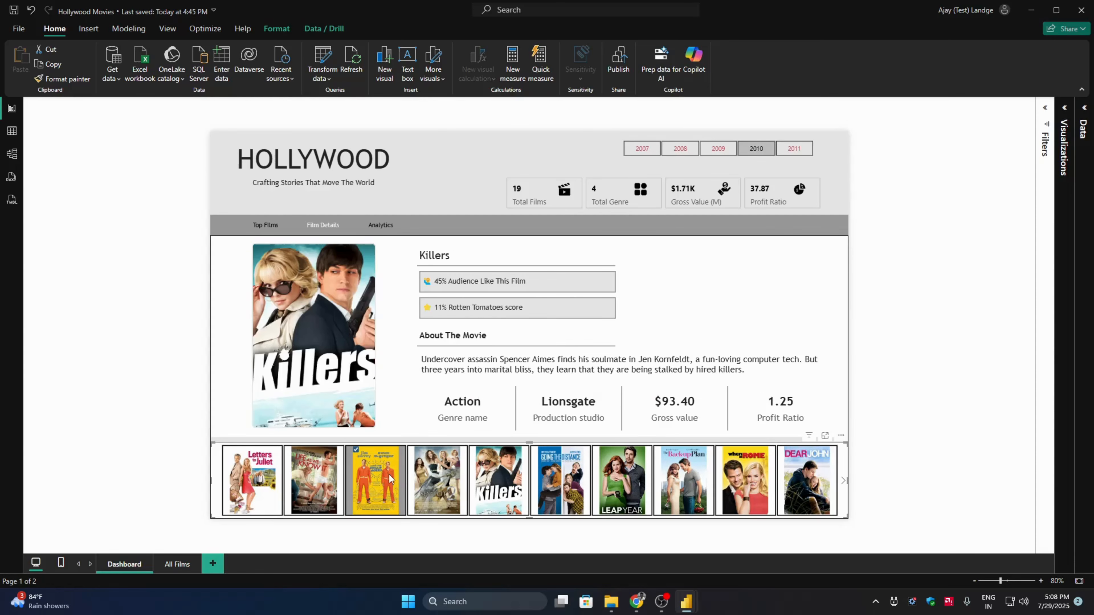
left_click(251, 479)
- Switch the year filter to 2008 and on to 2009, and check films such as It's Complicated, The Ugly Truth and Not Easily Broken
left_click(679, 148)
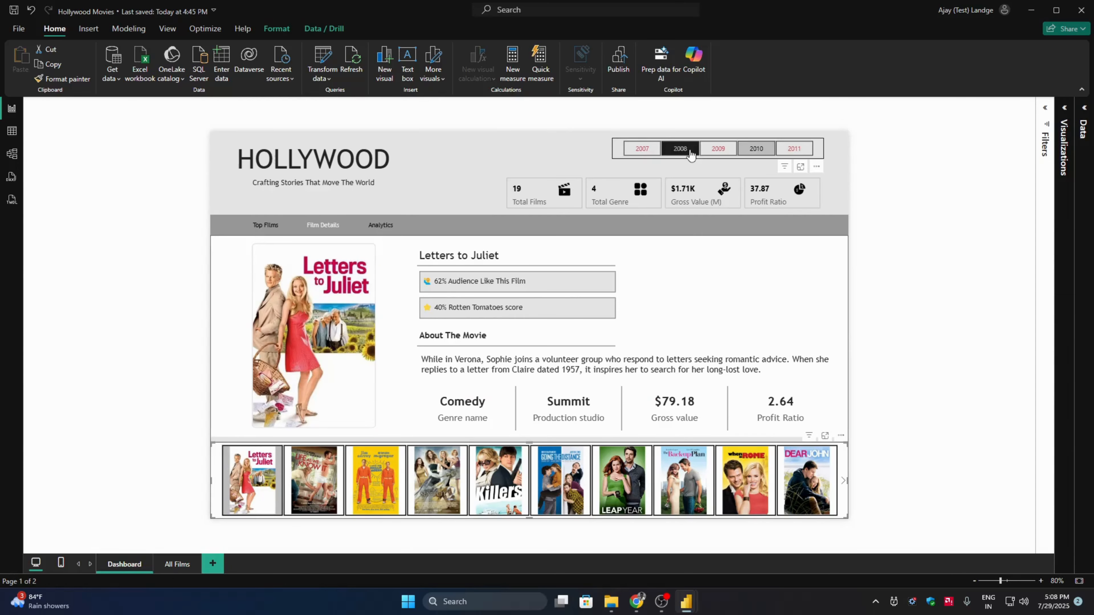
left_click(717, 148)
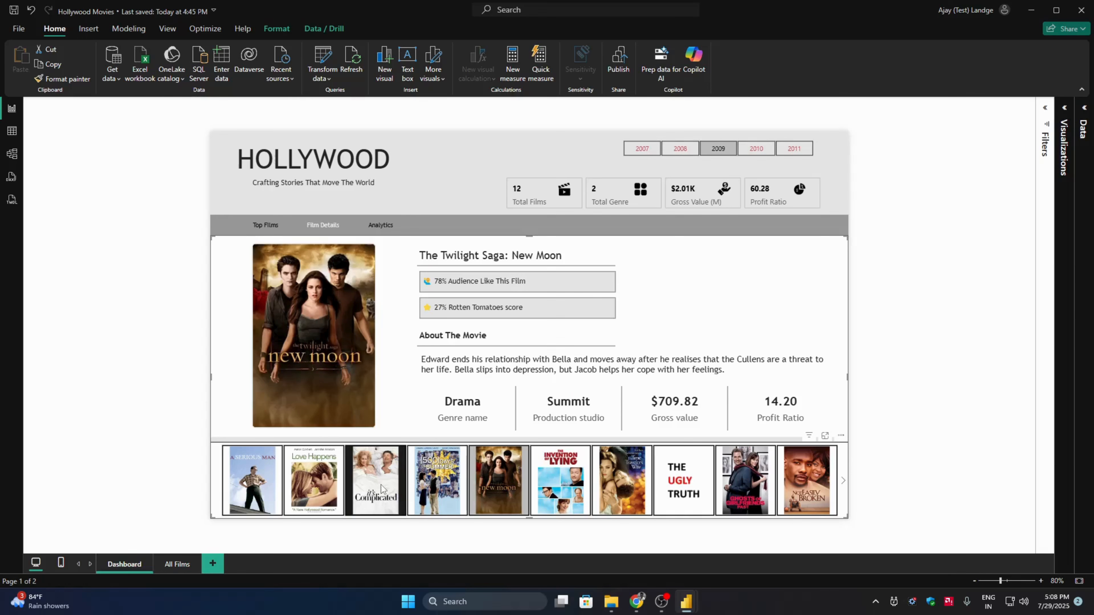
left_click(382, 485)
left_click(612, 481)
left_click(698, 480)
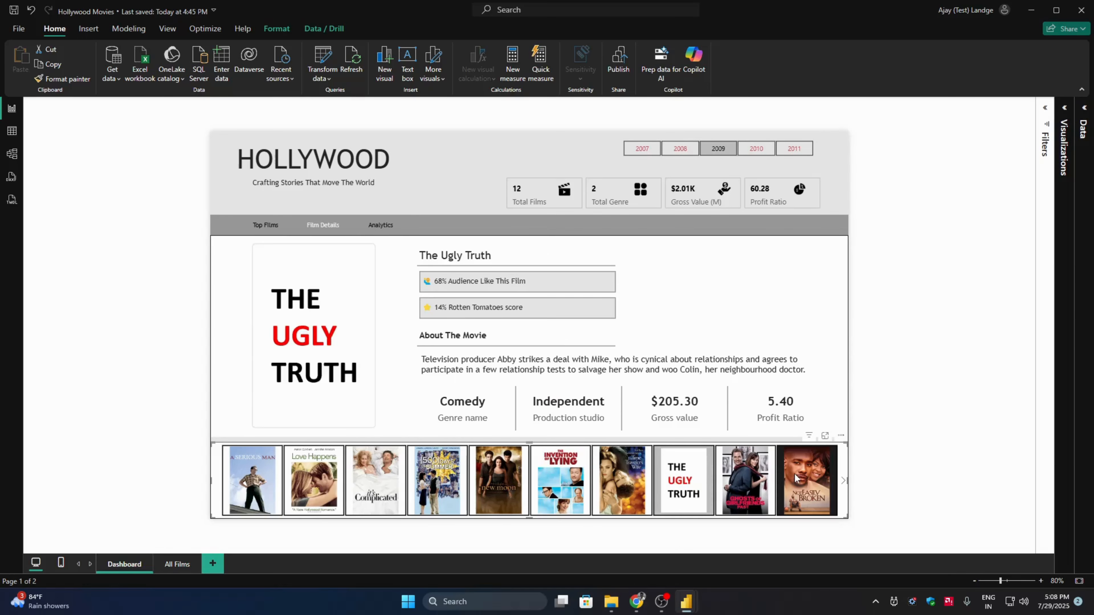
left_click(795, 473)
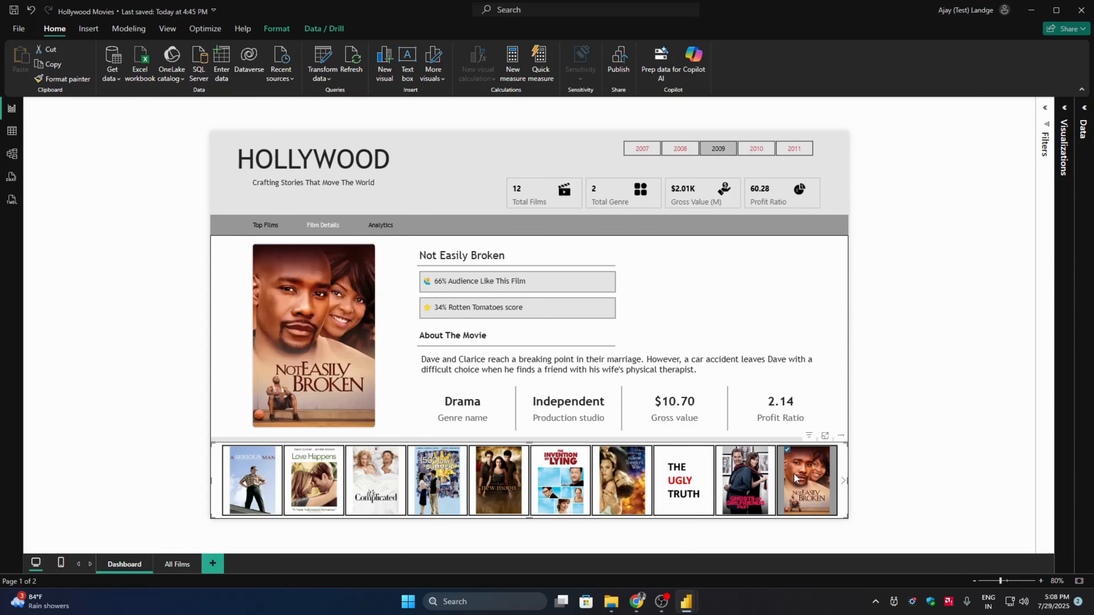
- Check the Analytics view, return to the Top Films view and clear the button selection
left_click(374, 233, "ctrl")
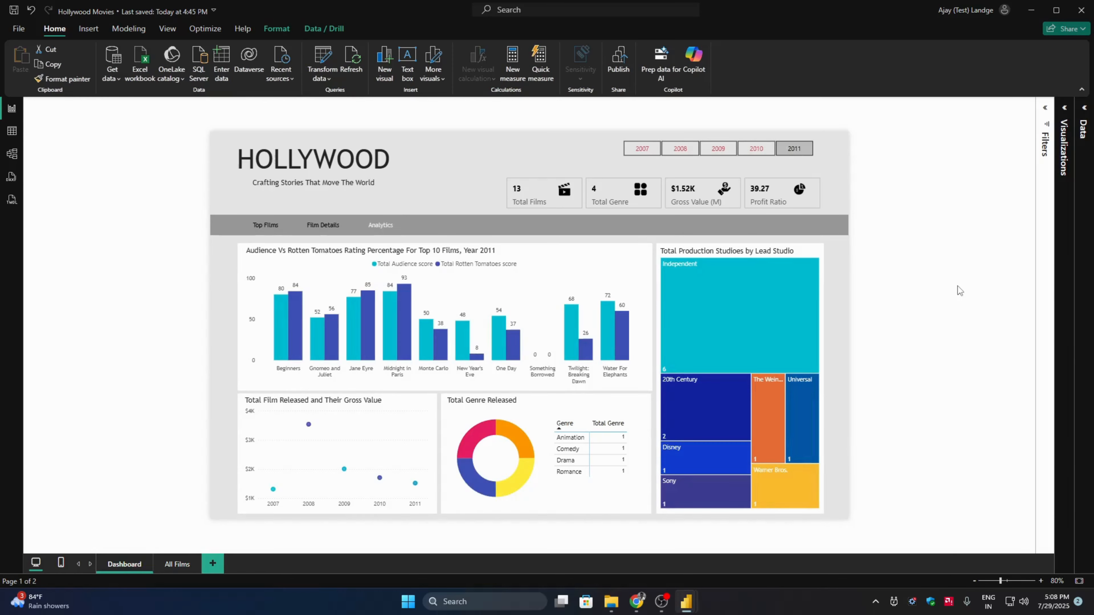
left_click(265, 226, "ctrl")
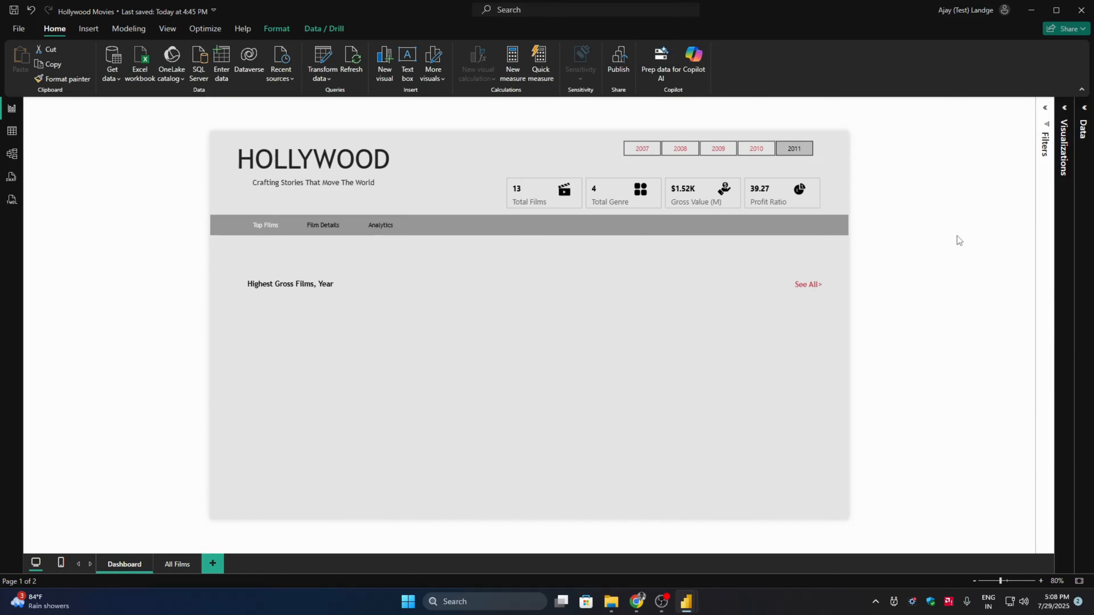
left_click(956, 236)
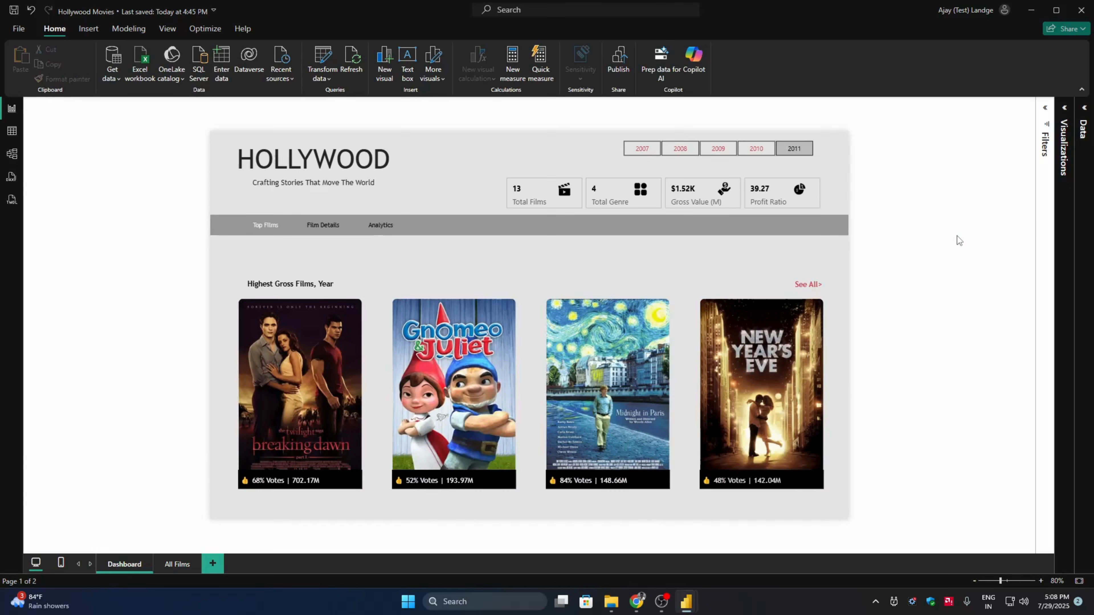